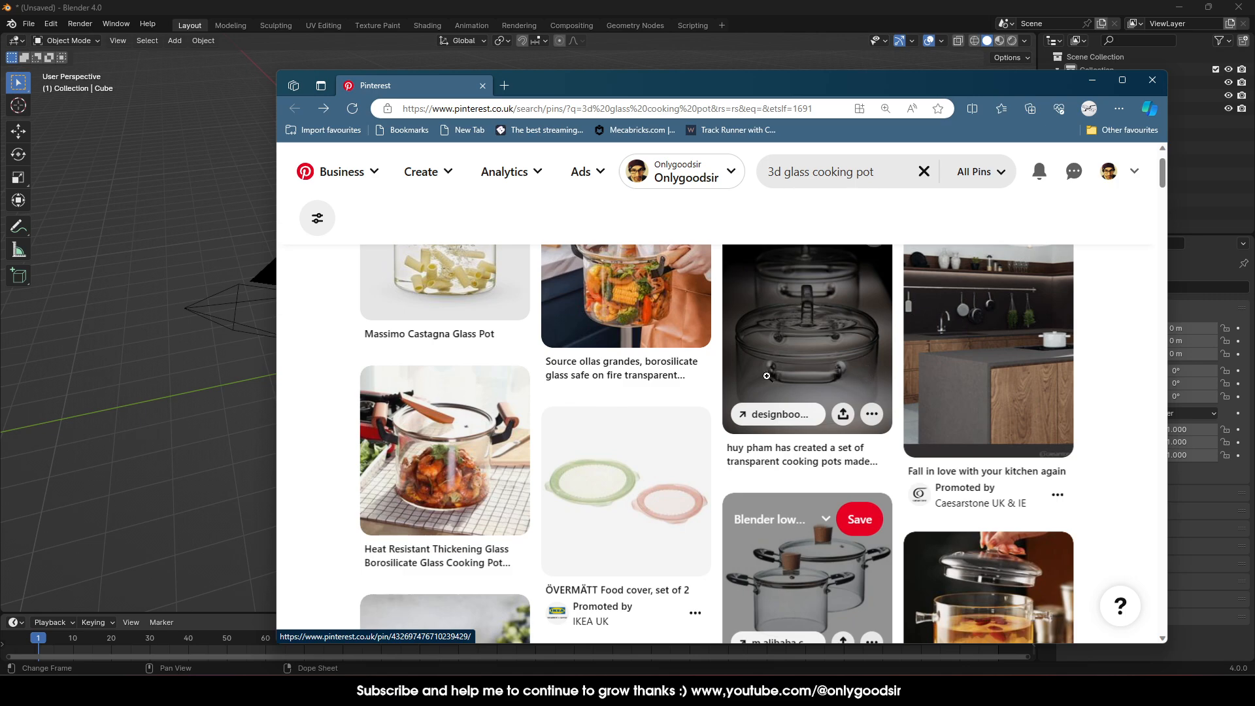
Step: Browse the Pinterest results for "3d glass cooking pot" and examine the pot shapes, lids and handles as modelling references
scroll(766, 376, up, 1)
scroll(775, 382, down, 10)
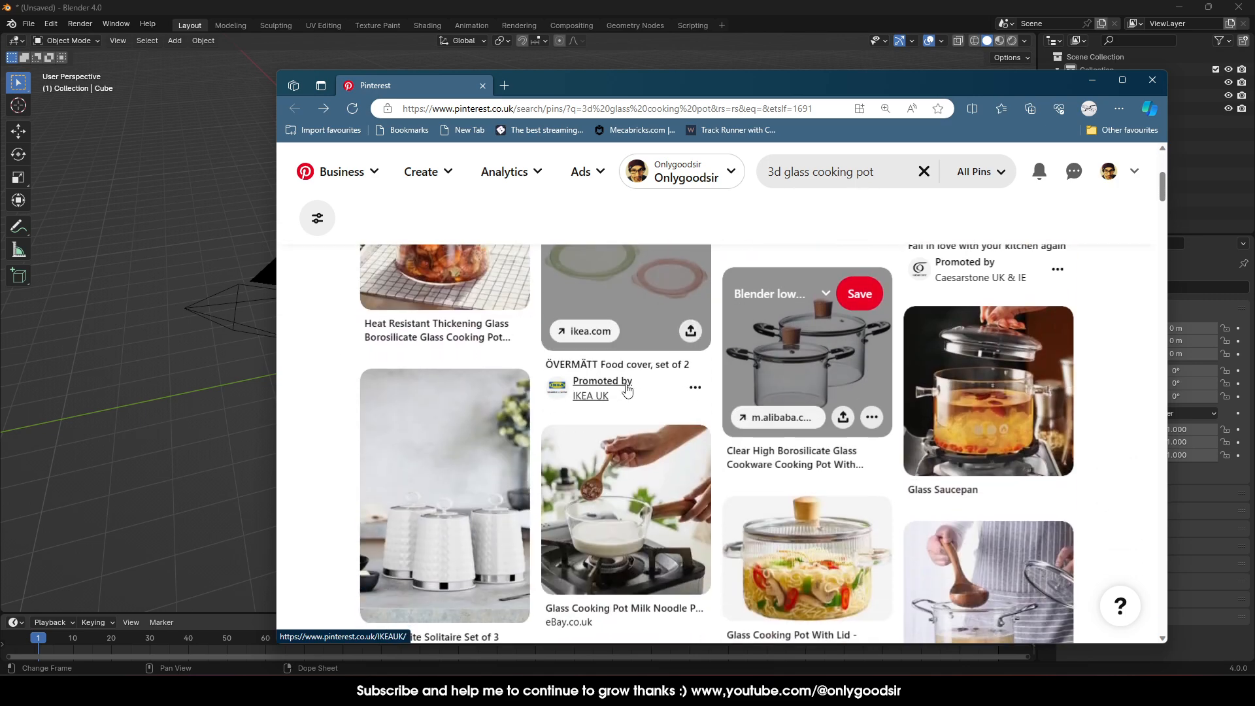
scroll(963, 386, down, 6)
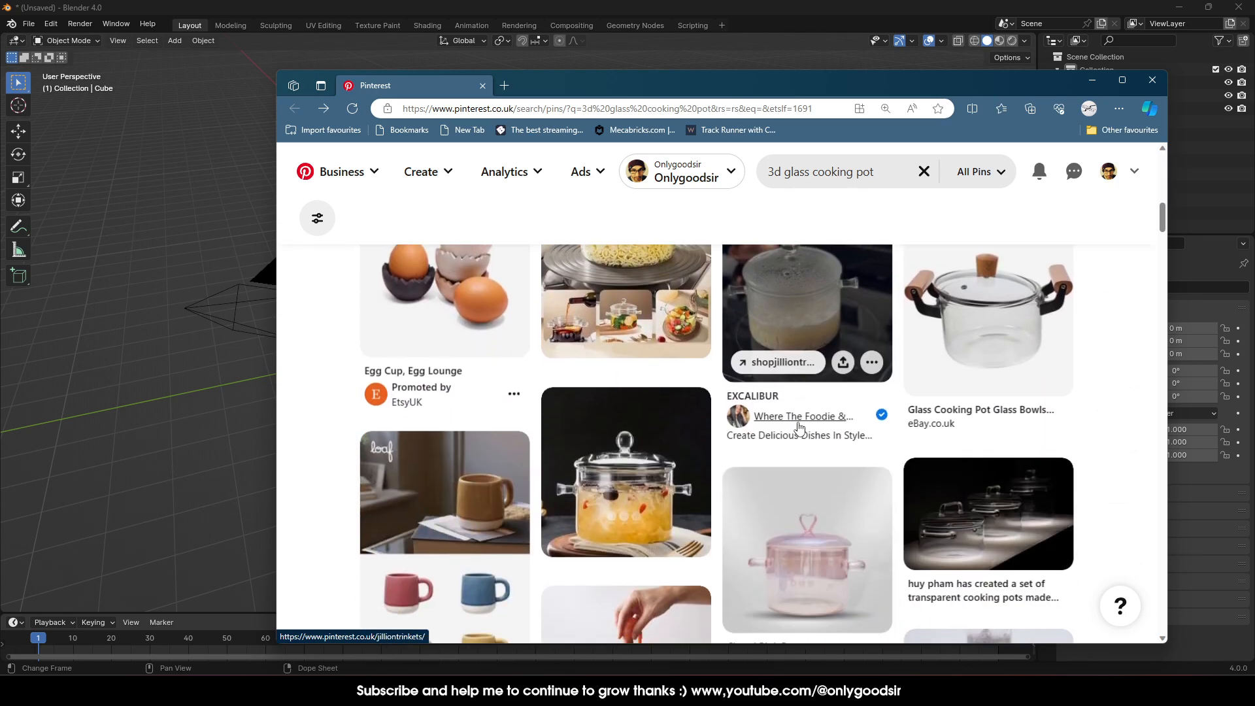
scroll(976, 396, up, 3)
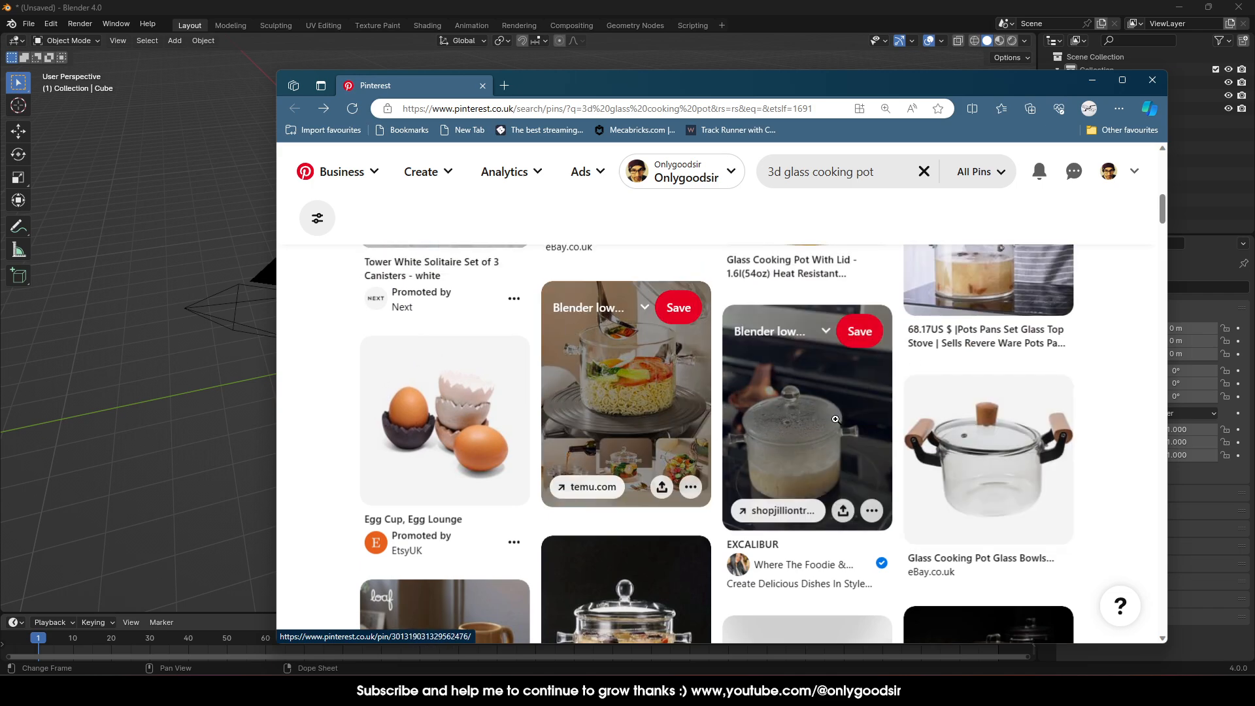
scroll(775, 427, down, 5)
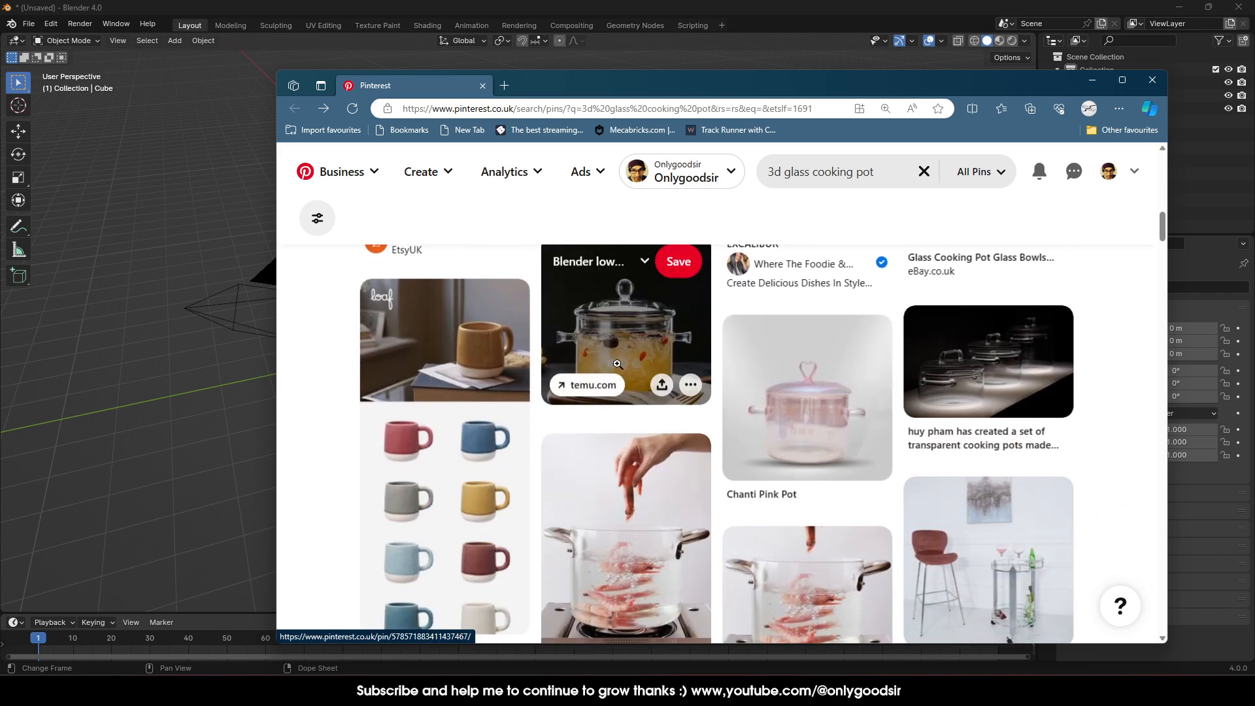
scroll(875, 450, down, 3)
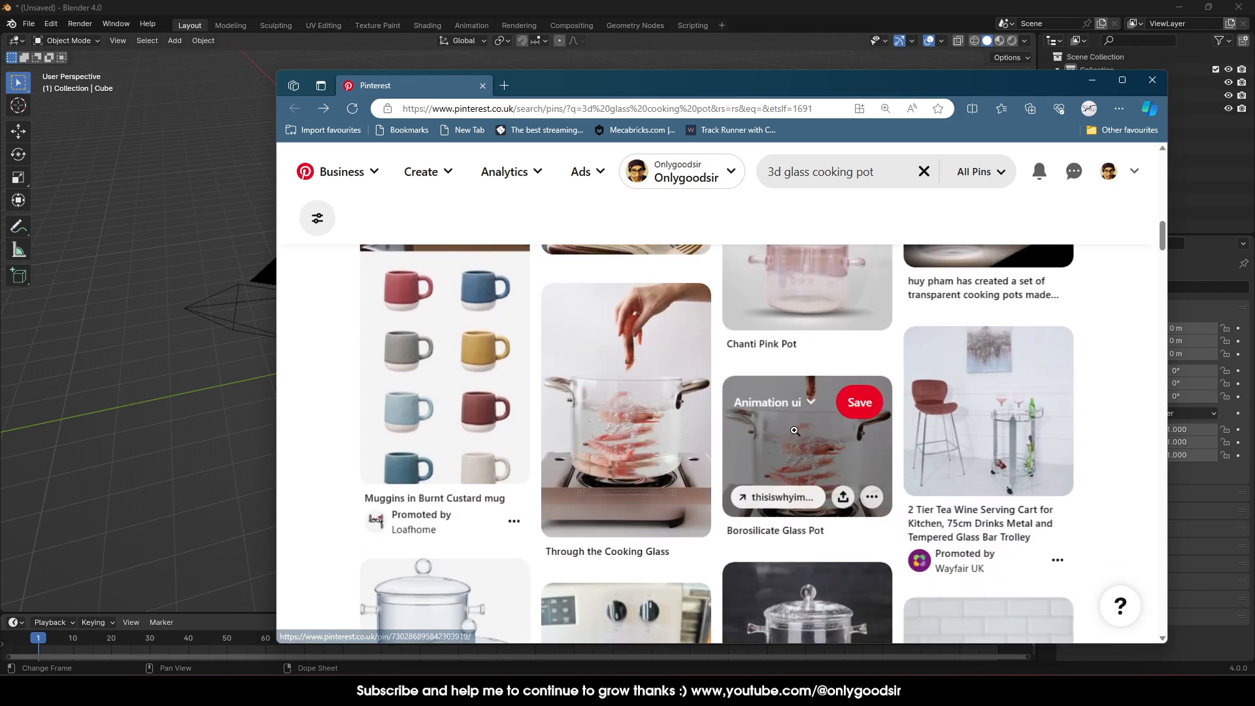
scroll(647, 418, up, 4)
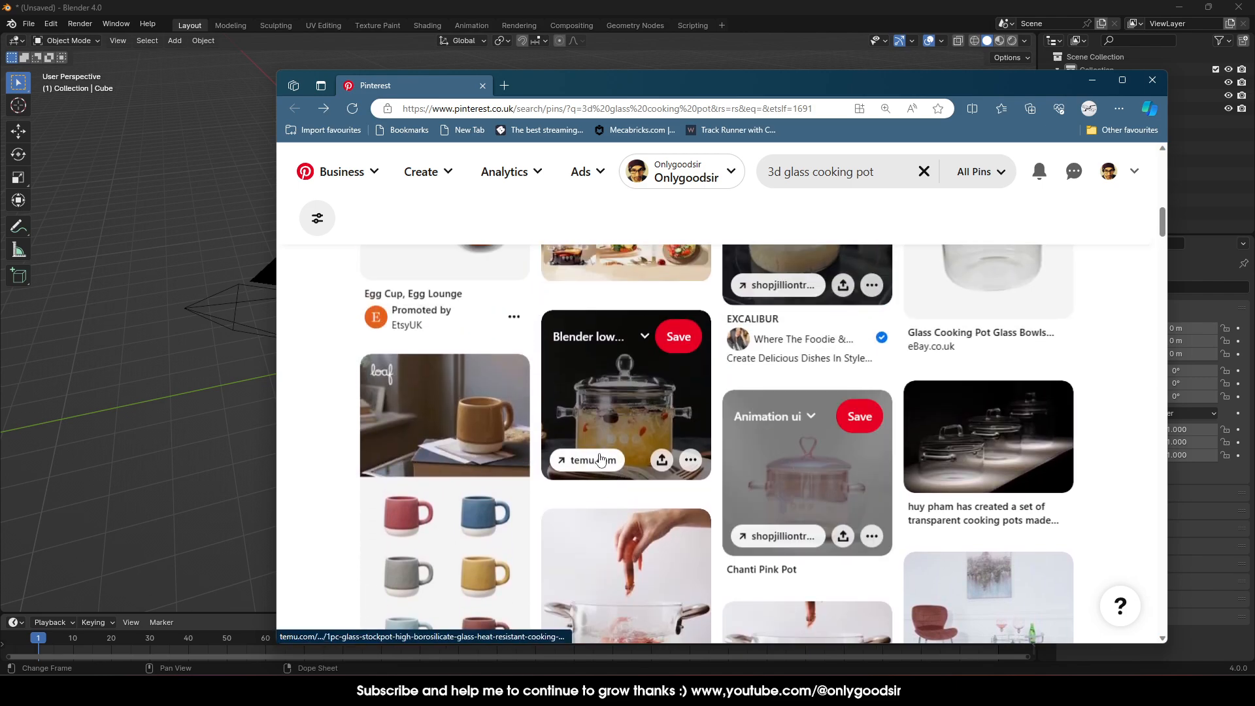
scroll(600, 459, up, 5)
scroll(631, 425, up, 9)
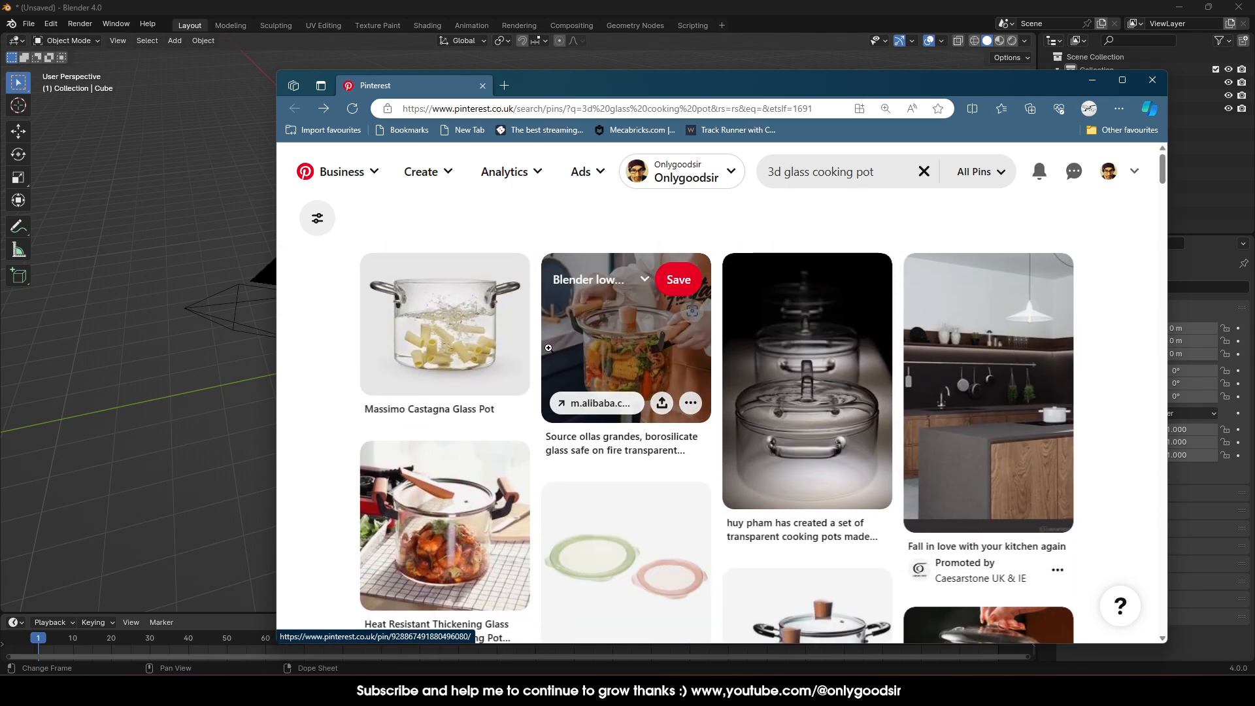
scroll(736, 435, down, 5)
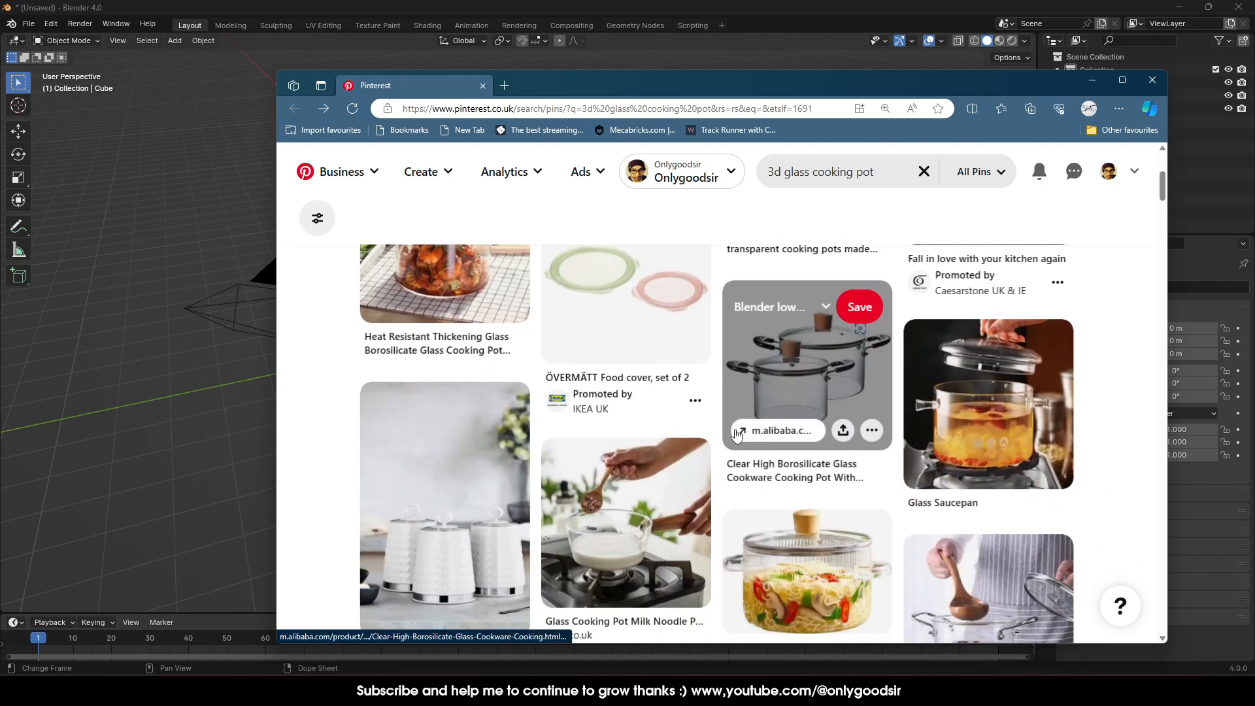
scroll(736, 434, down, 15)
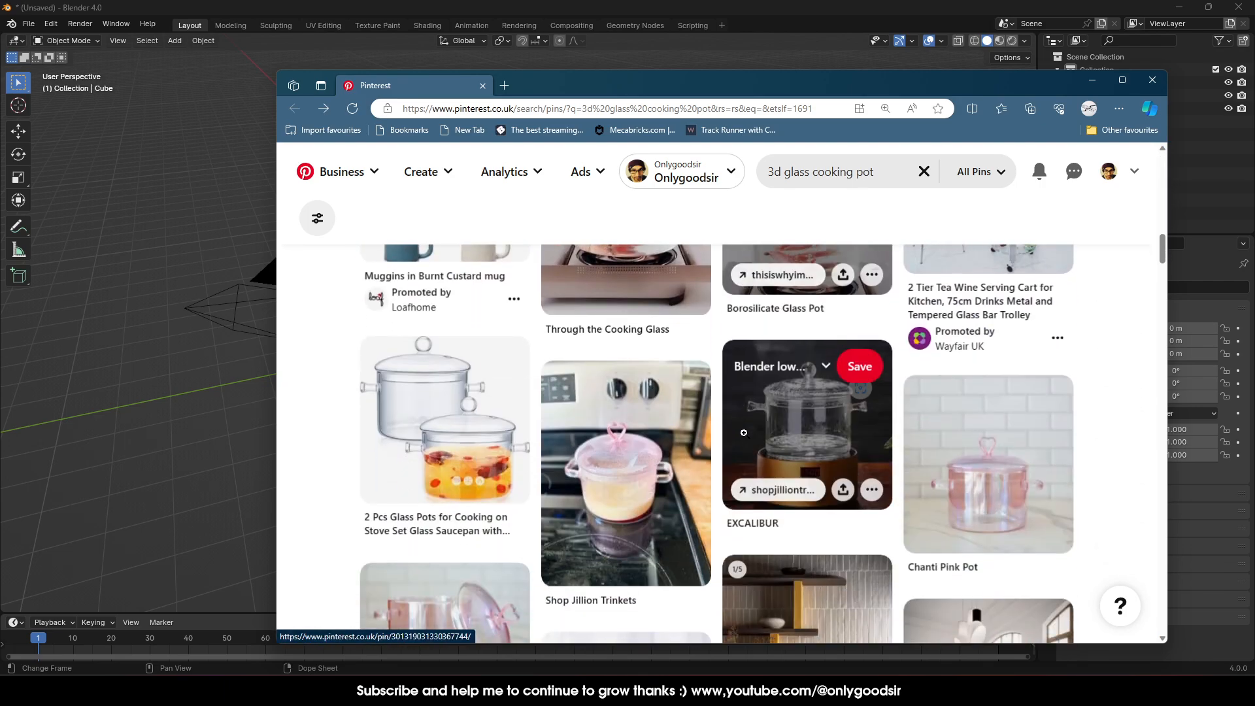
scroll(743, 436, down, 4)
scroll(614, 456, up, 4)
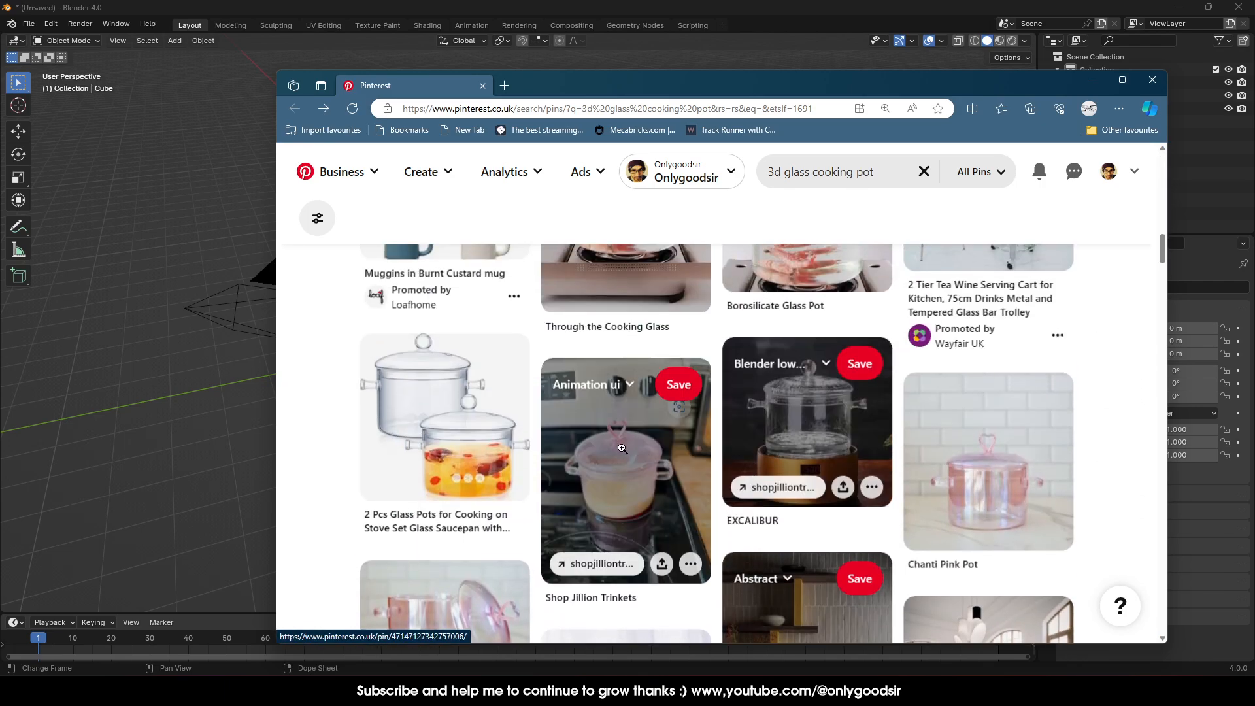
scroll(622, 448, down, 10)
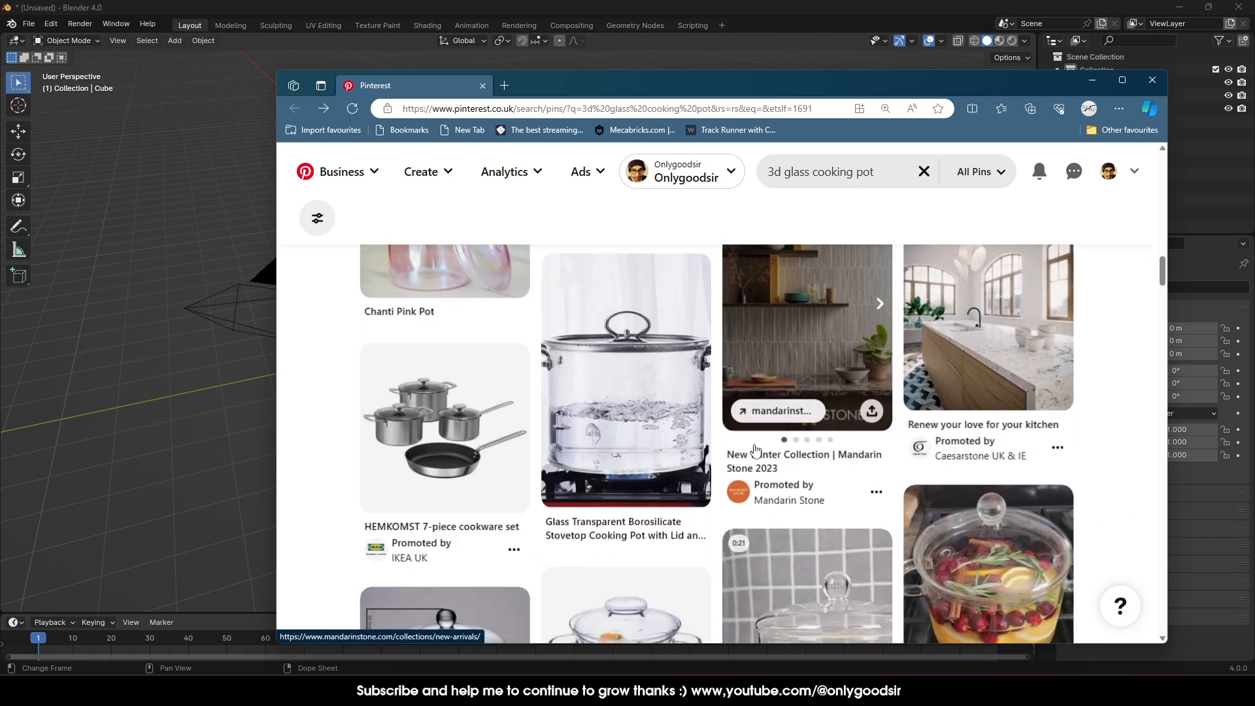
scroll(738, 419, down, 4)
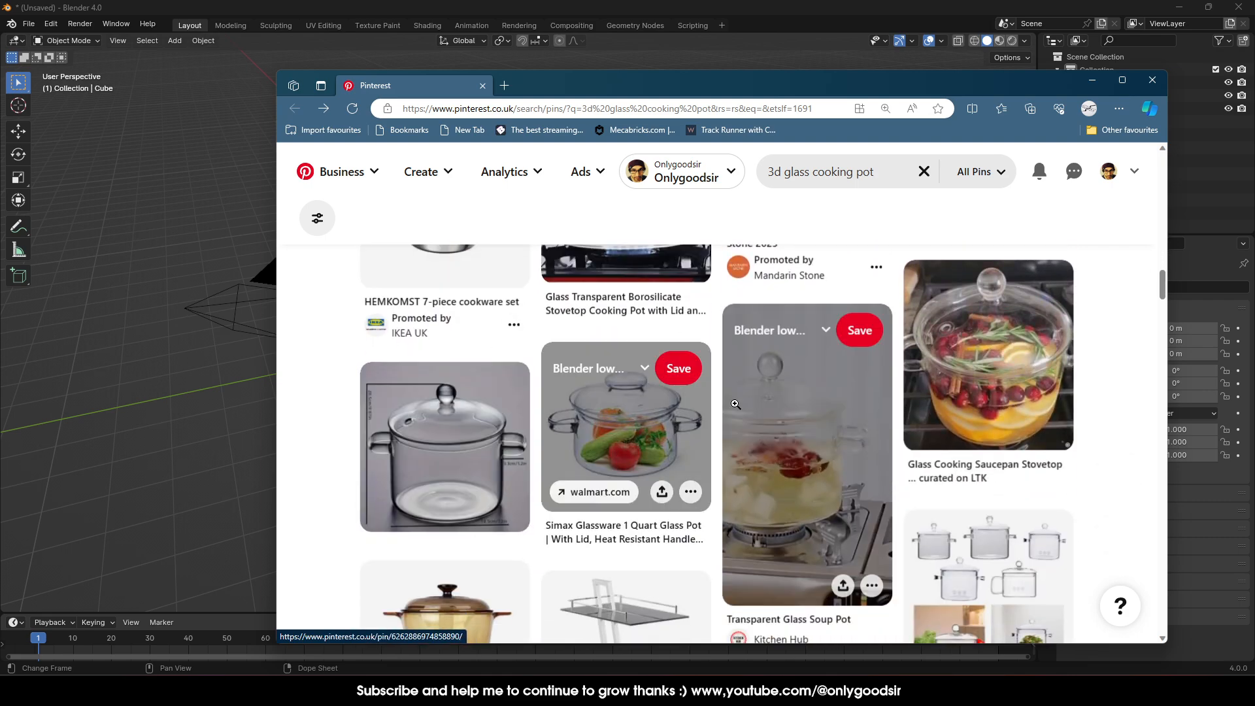
scroll(790, 411, up, 2)
scroll(657, 445, down, 2)
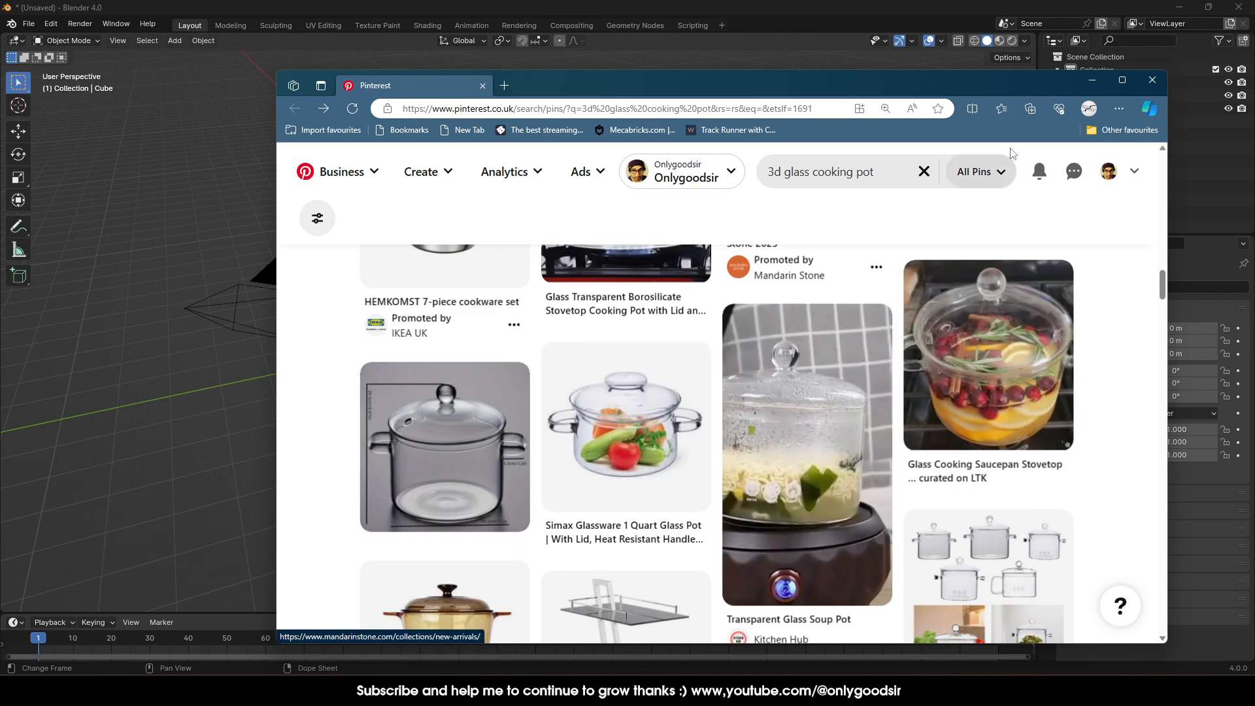
Step: Switch to Blender and delete all the default objects from the scene
click(1100, 80)
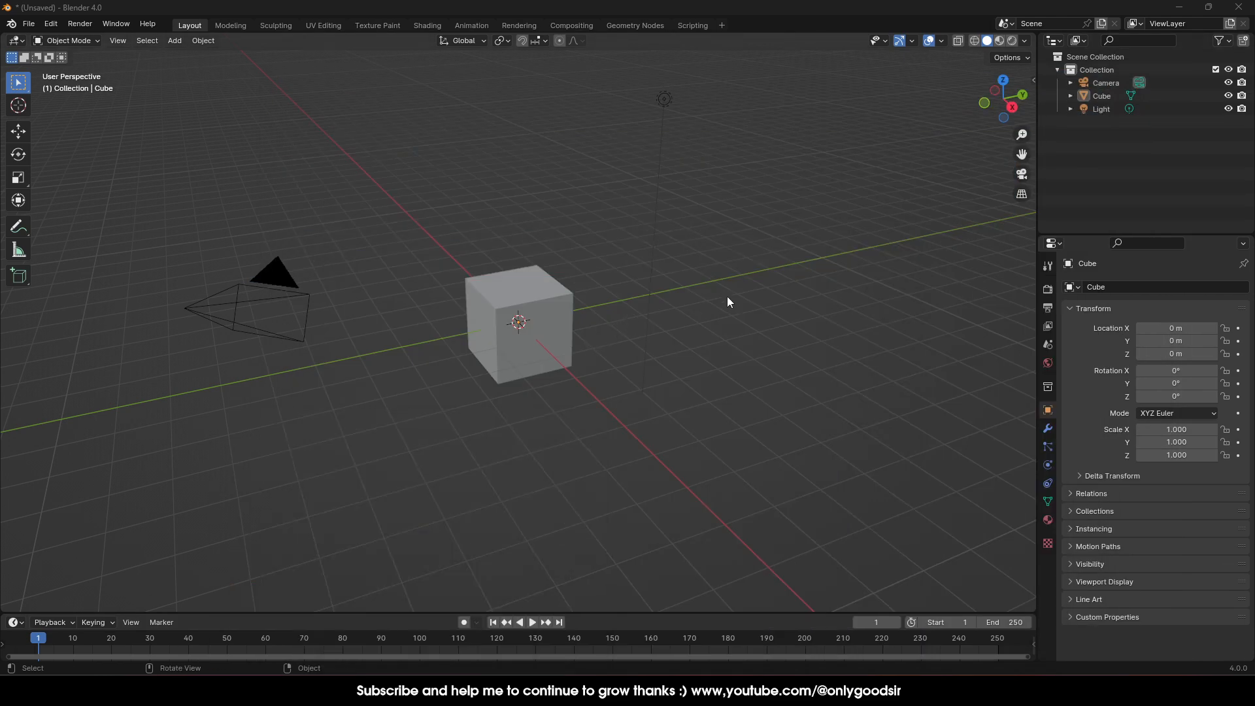
middle_drag(727, 300, 650, 211)
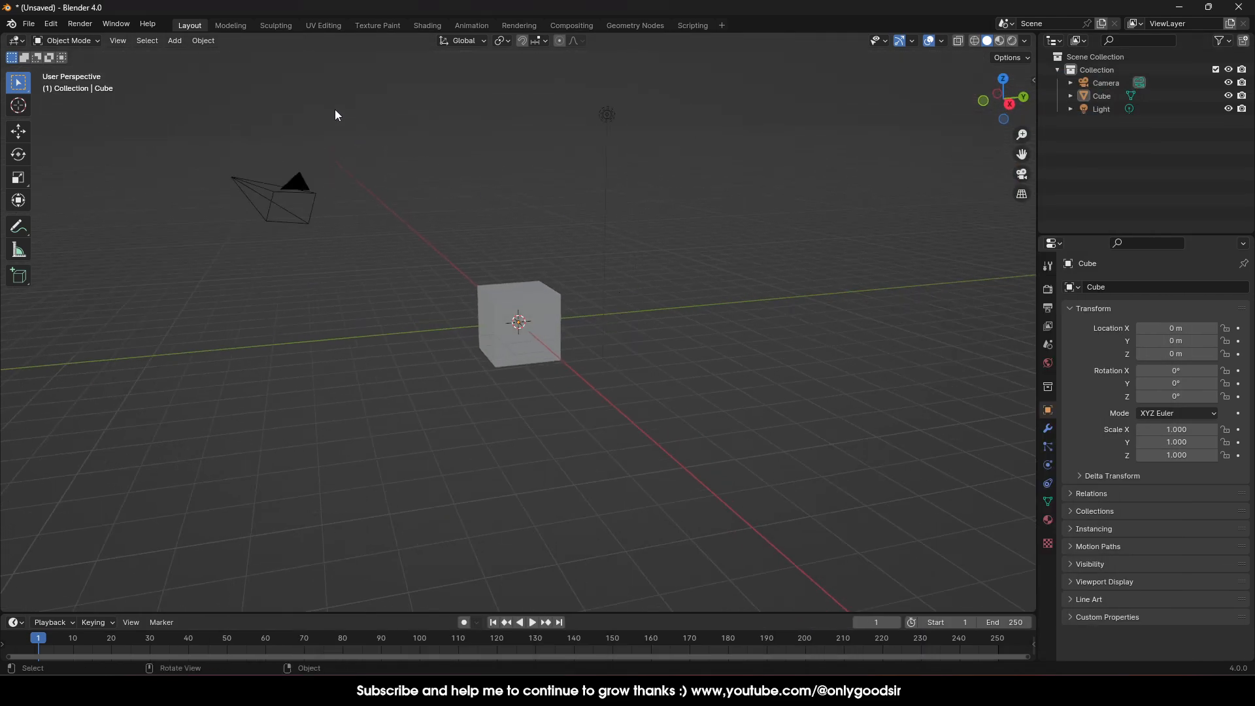
key(a)
key(Delete)
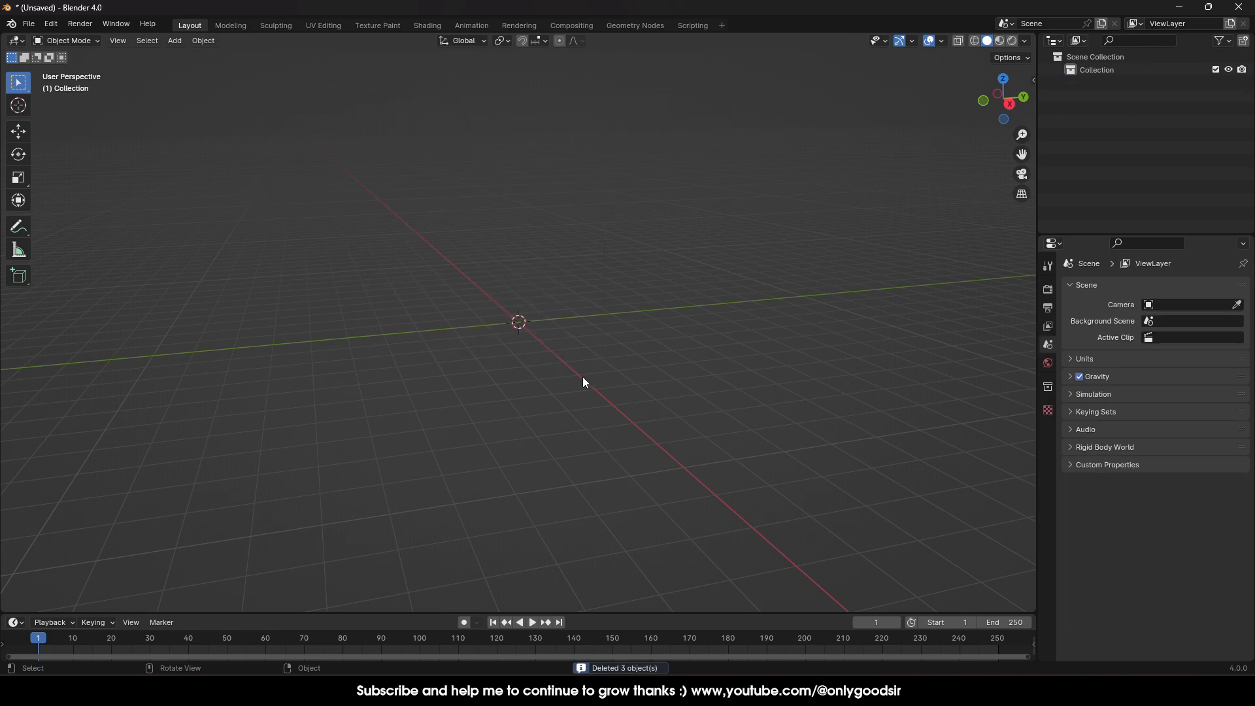
Step: Add a mesh cylinder to the empty scene as the body of the pot
click(175, 41)
mouse_move(188, 59)
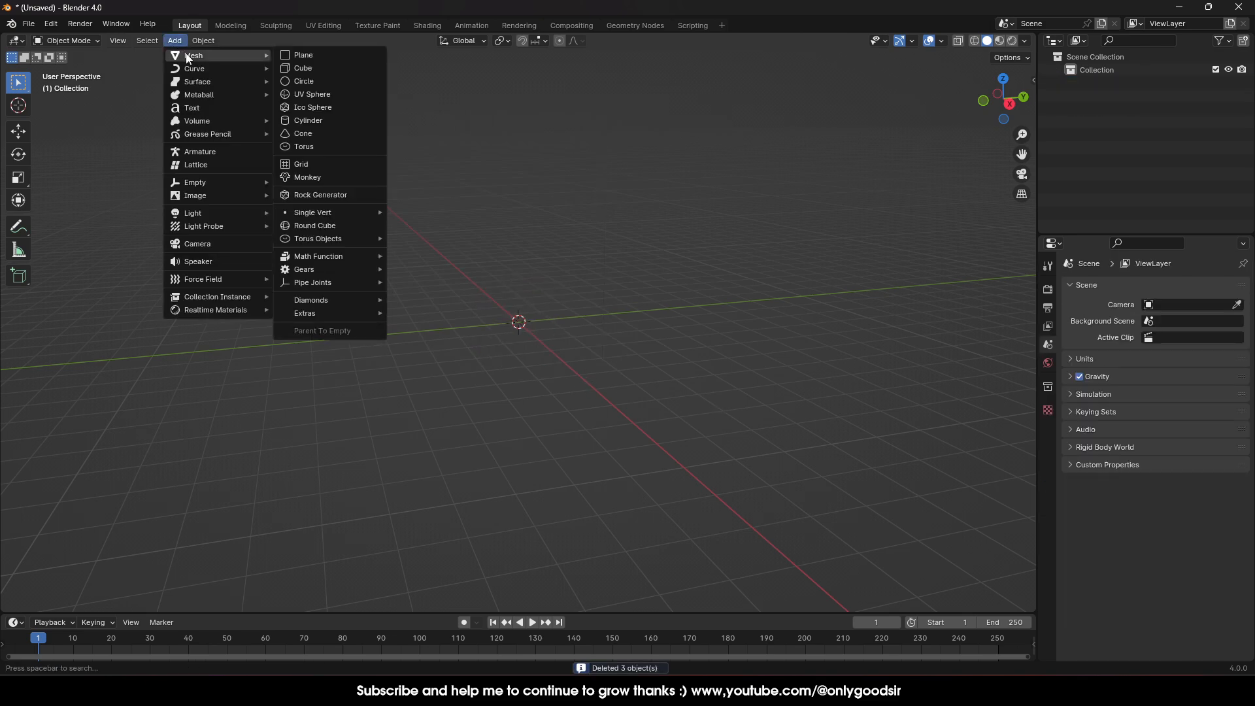
click(307, 120)
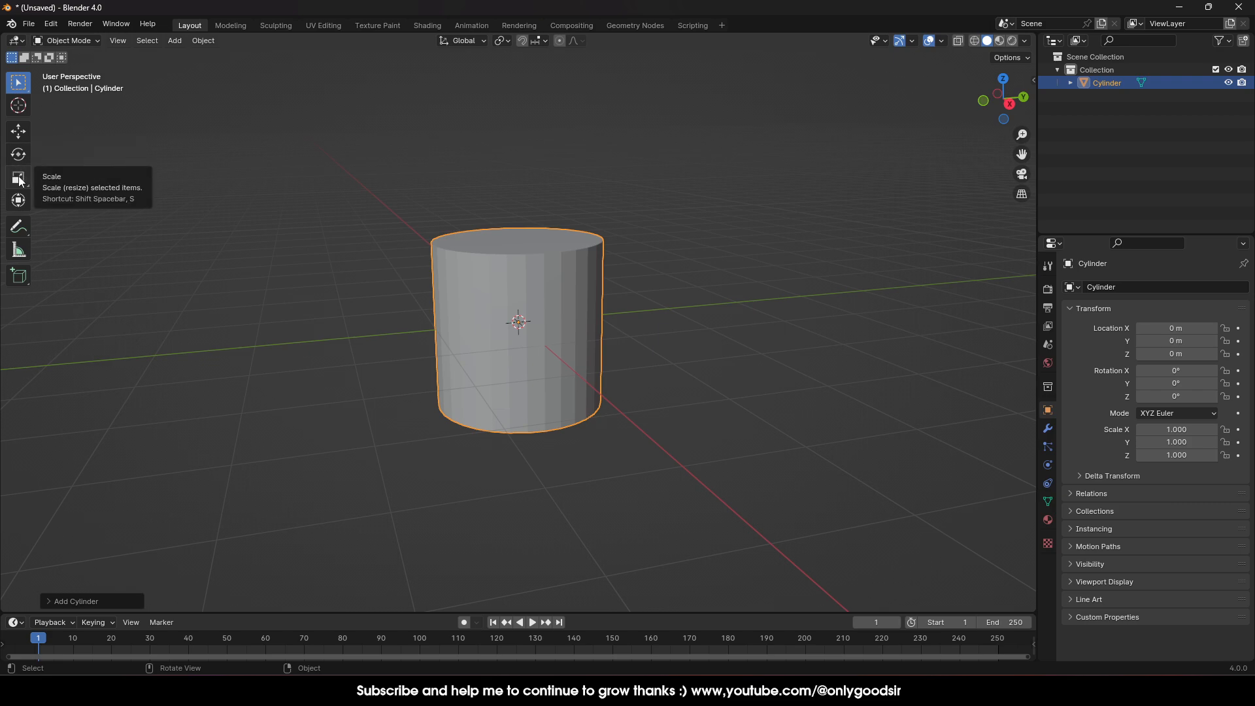
Step: Scale the cylinder to about 1.75 in X and Y and 1.38 in Z, and apply the scale
click(26, 184)
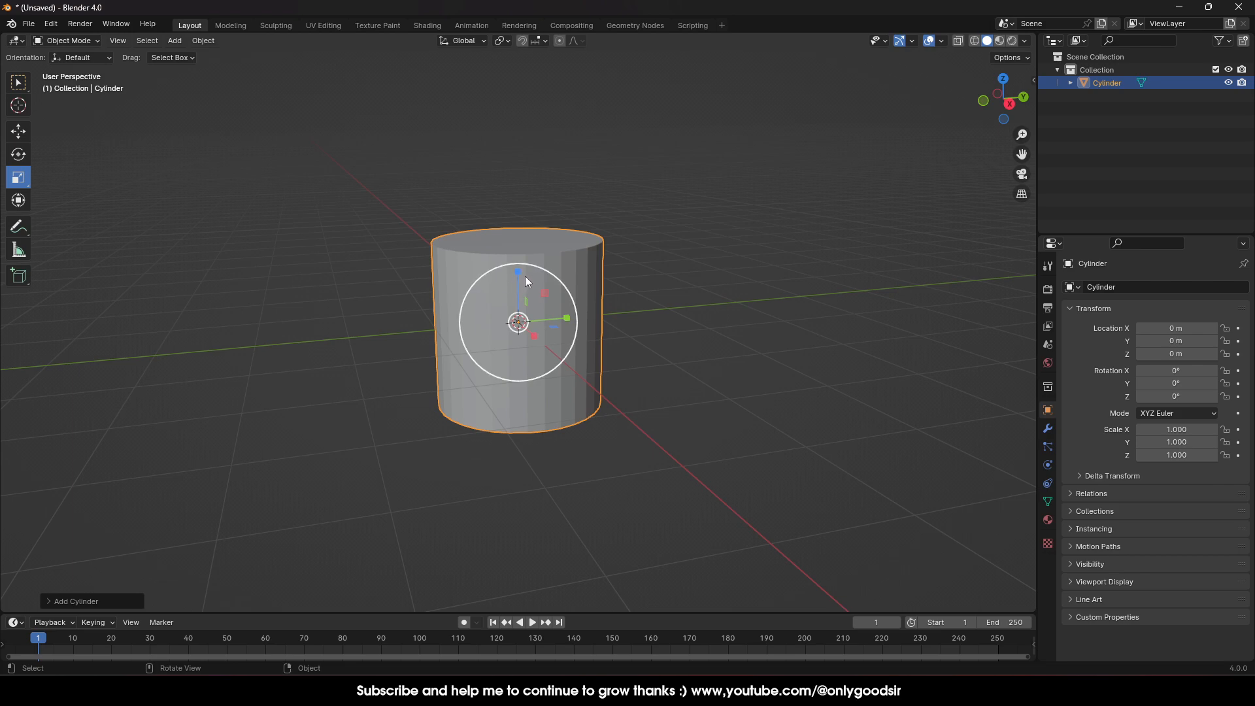
mouse_move(526, 277)
mouse_down()
mouse_move(520, 303)
mouse_move(526, 206)
mouse_move(524, 318)
mouse_move(523, 281)
mouse_move(521, 308)
mouse_move(527, 280)
mouse_move(525, 299)
mouse_move(537, 289)
mouse_move(524, 255)
mouse_move(518, 277)
mouse_up()
key(s)
click(613, 275)
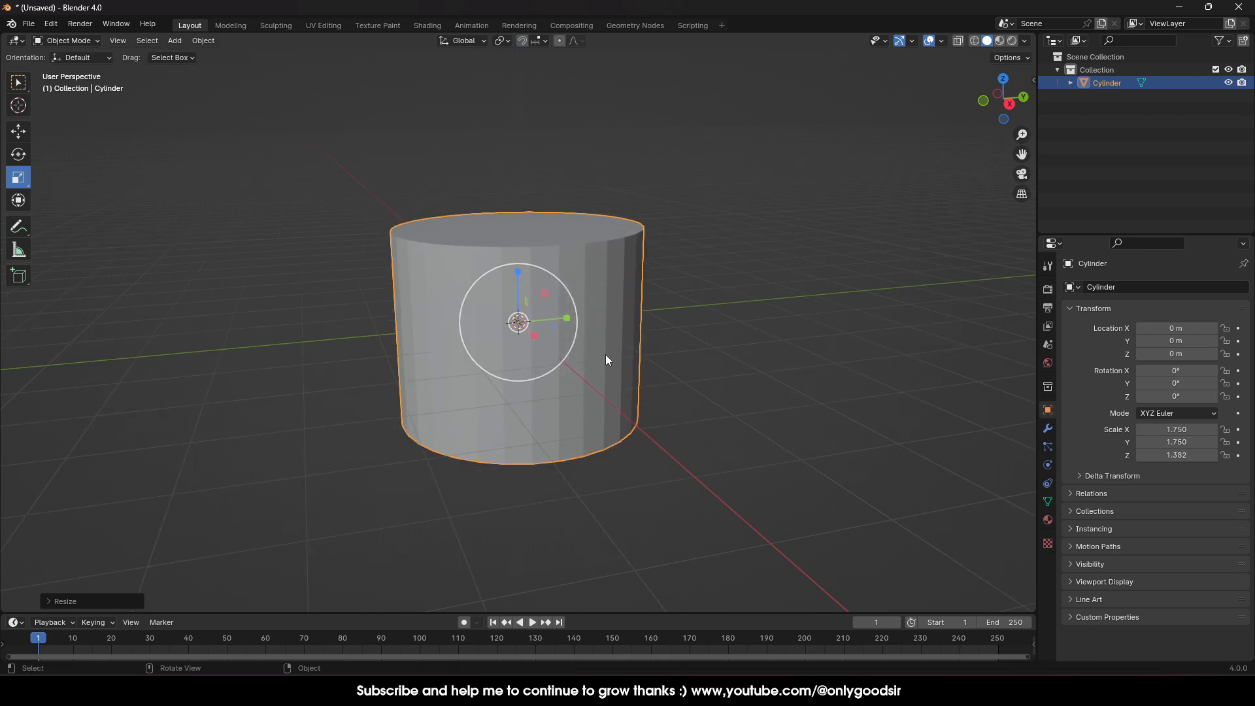
mouse_move(605, 354)
middle_down()
mouse_move(523, 344)
mouse_move(601, 344)
mouse_move(590, 344)
middle_up()
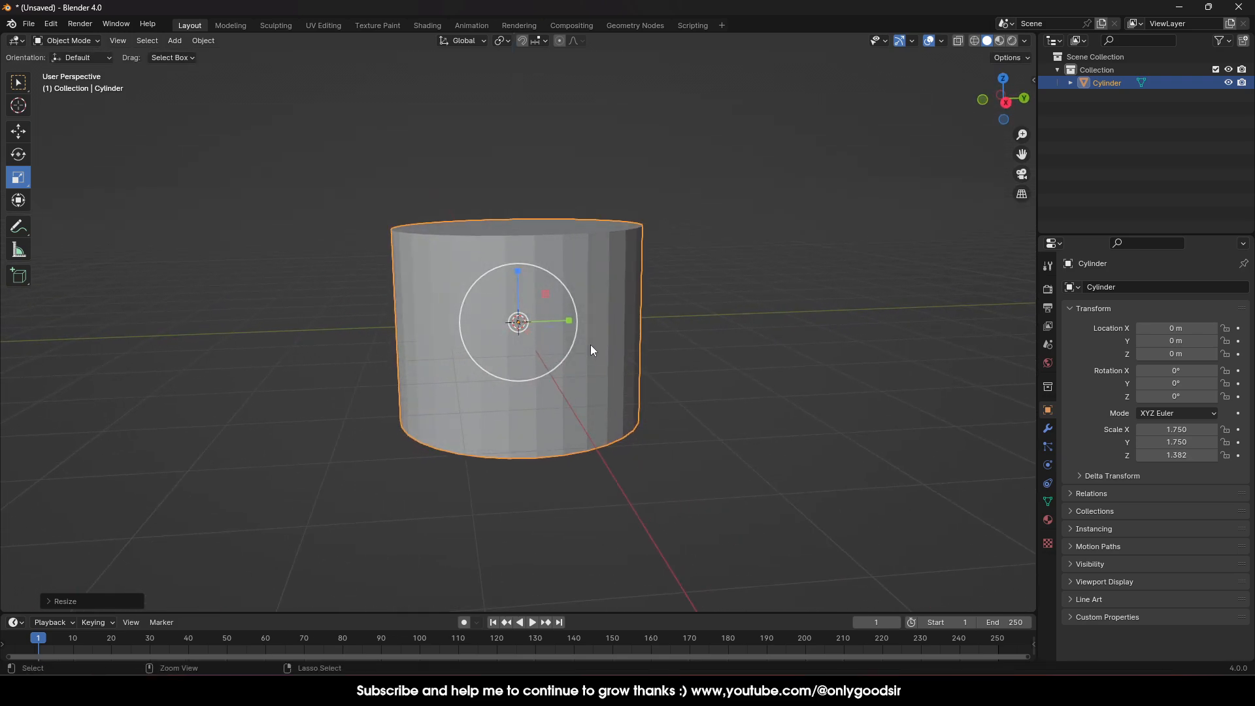
key(ctrl+a)
click(590, 343)
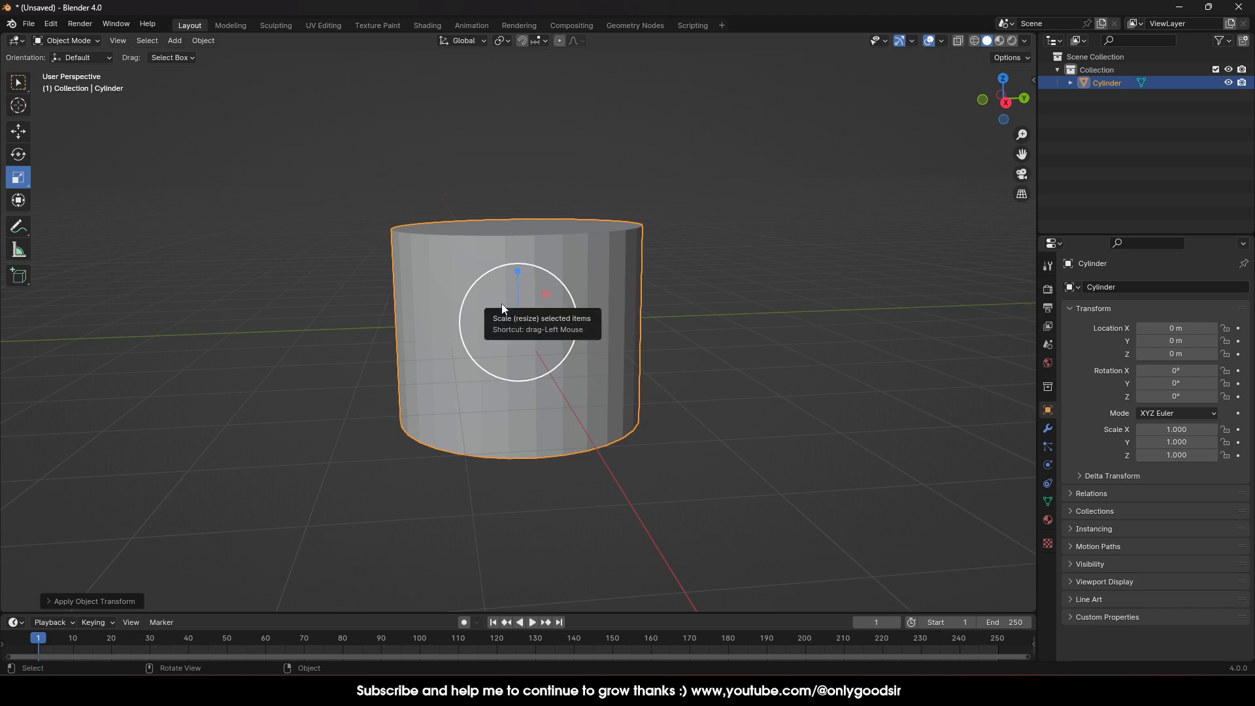
key(Tab)
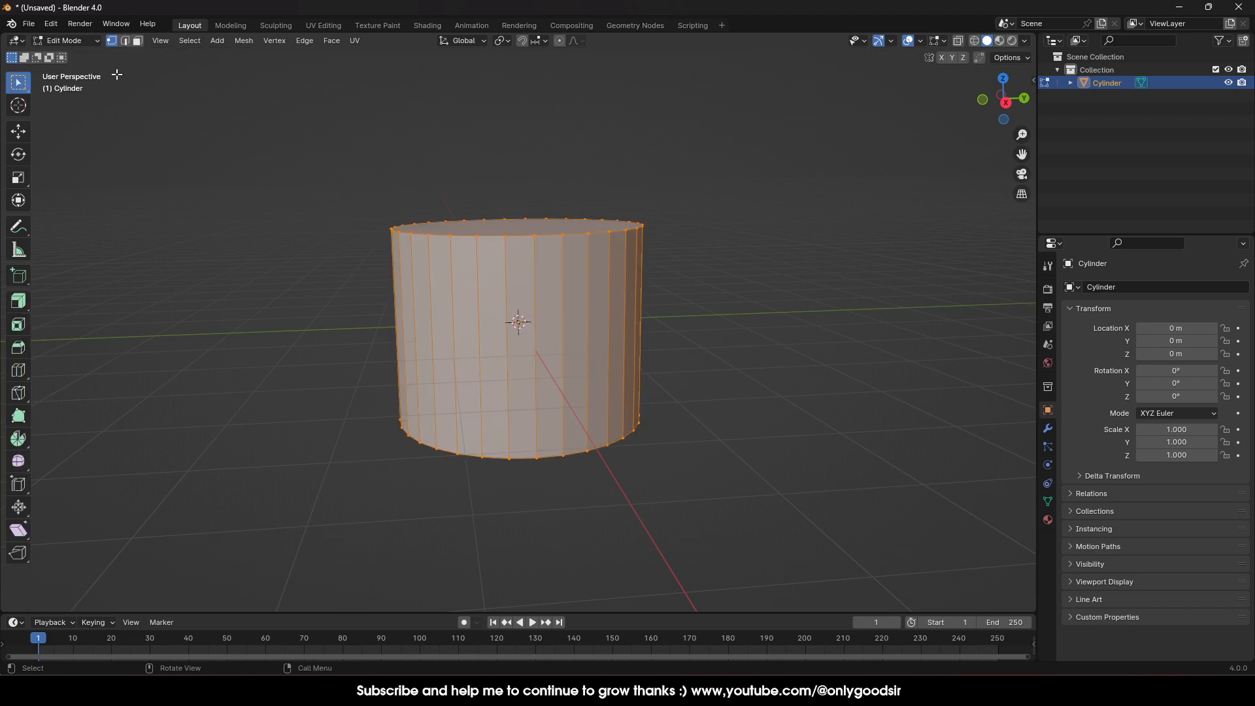
key(Tab)
key(Tab)
key(Tab)
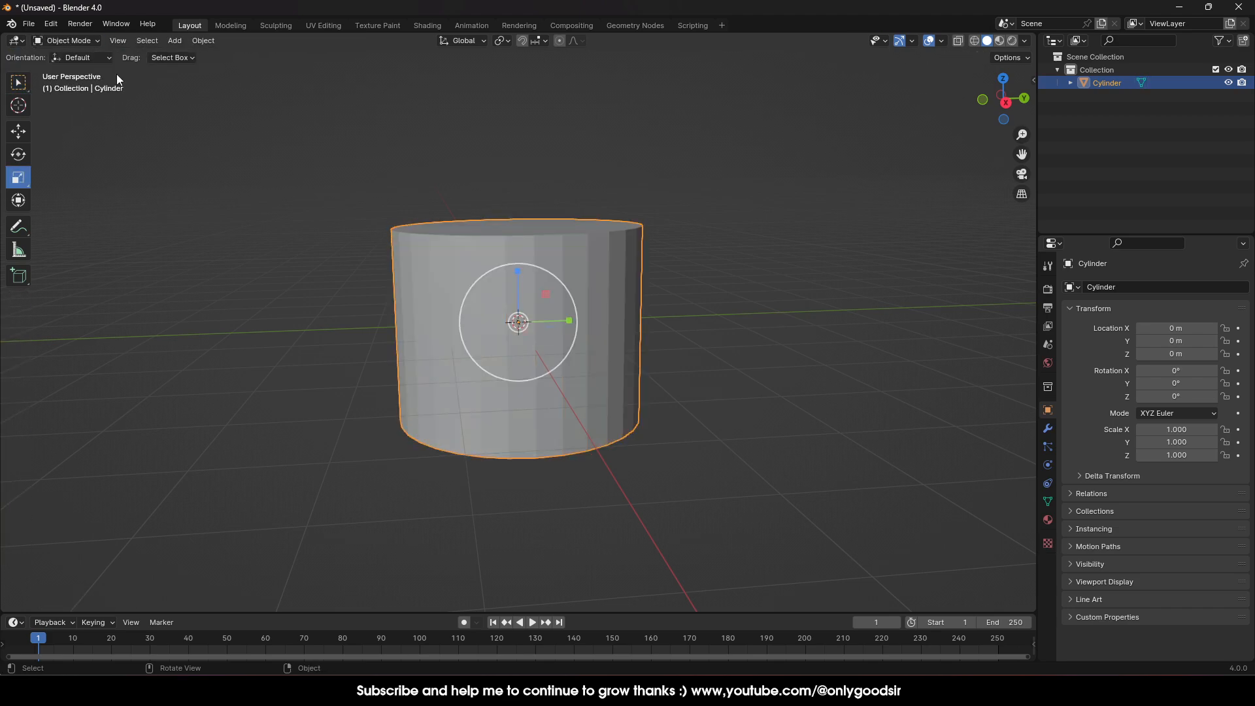
key(Tab)
key(Tab)
Step: Enter Edit Mode and delete the cylinder's top face to open the pot
key(Tab)
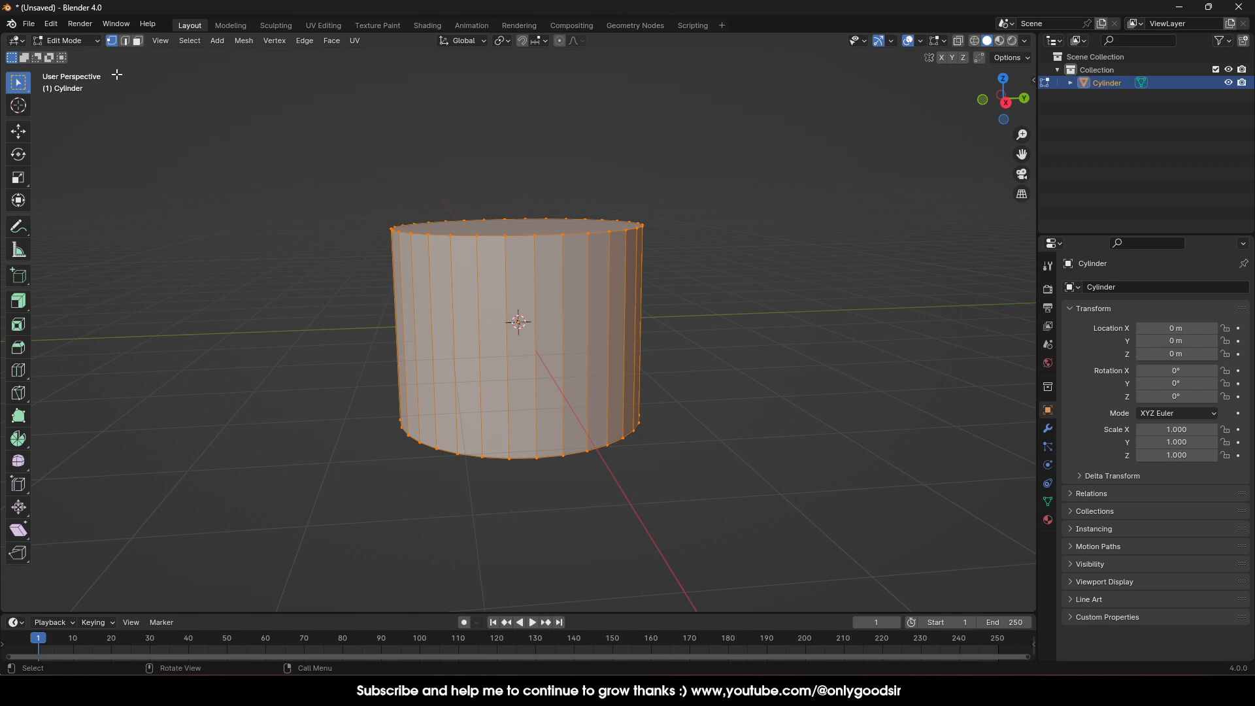
click(137, 41)
middle_drag(453, 182, 562, 248)
click(582, 259)
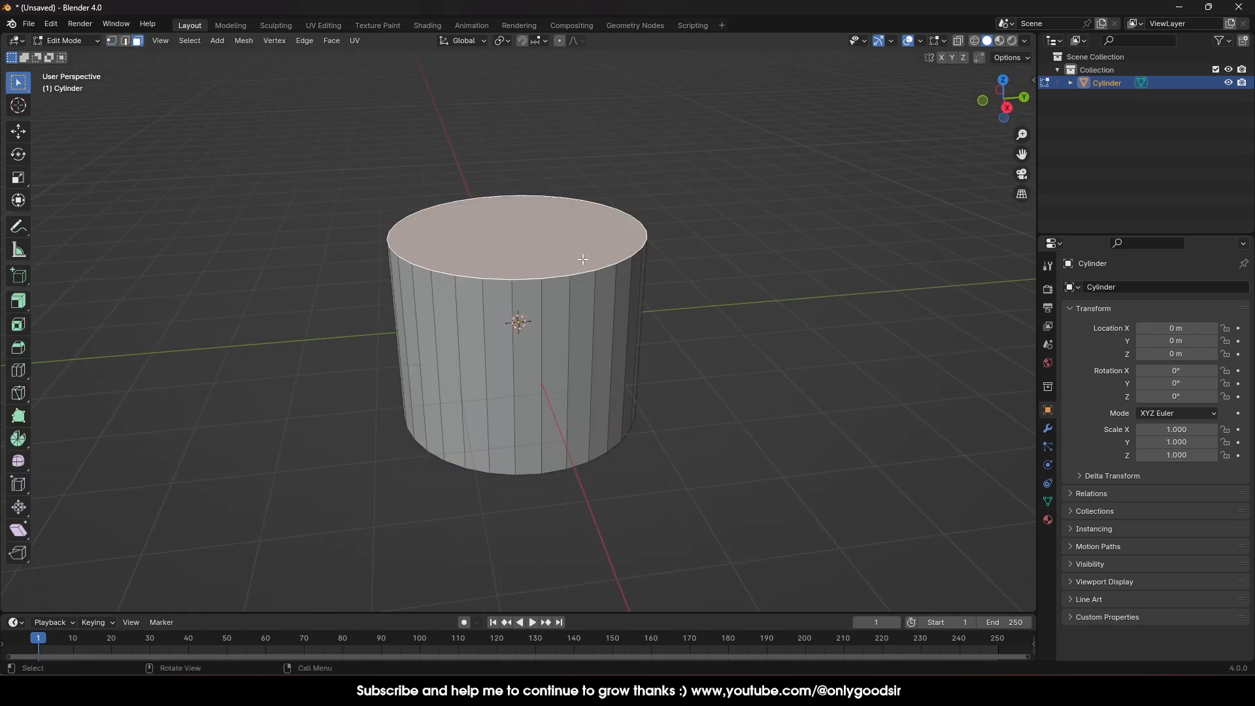
click(20, 132)
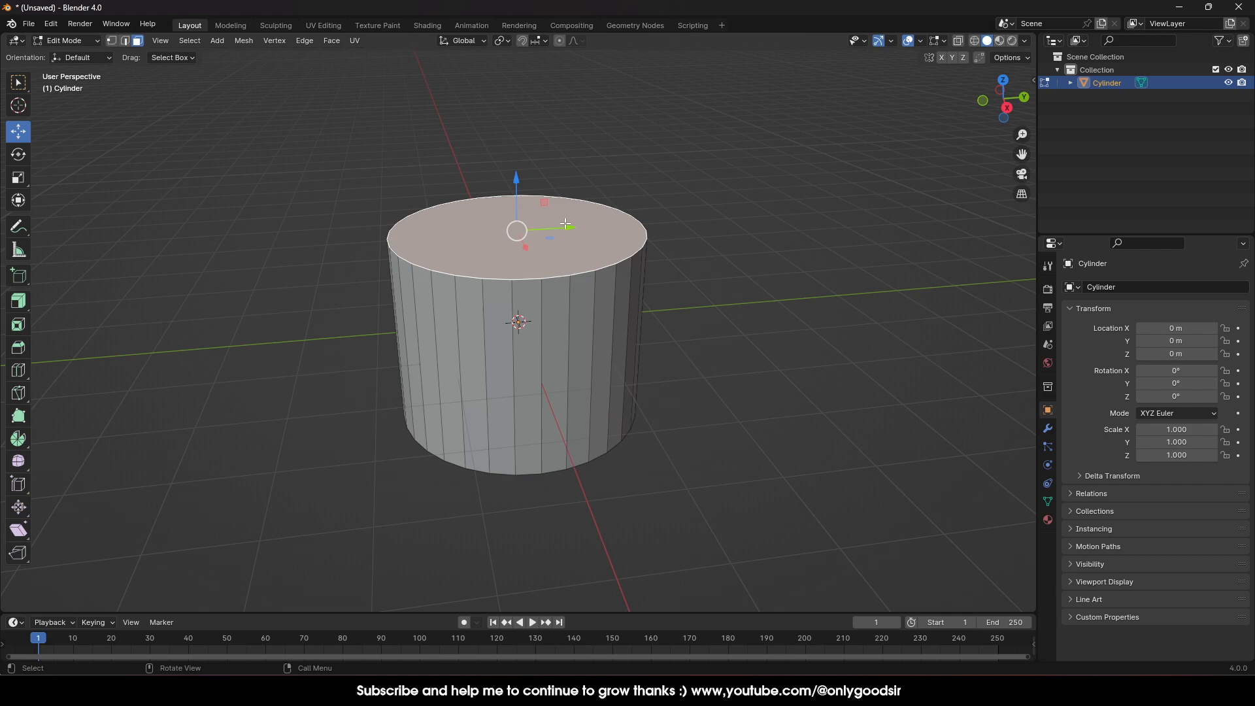
key(x)
click(548, 225)
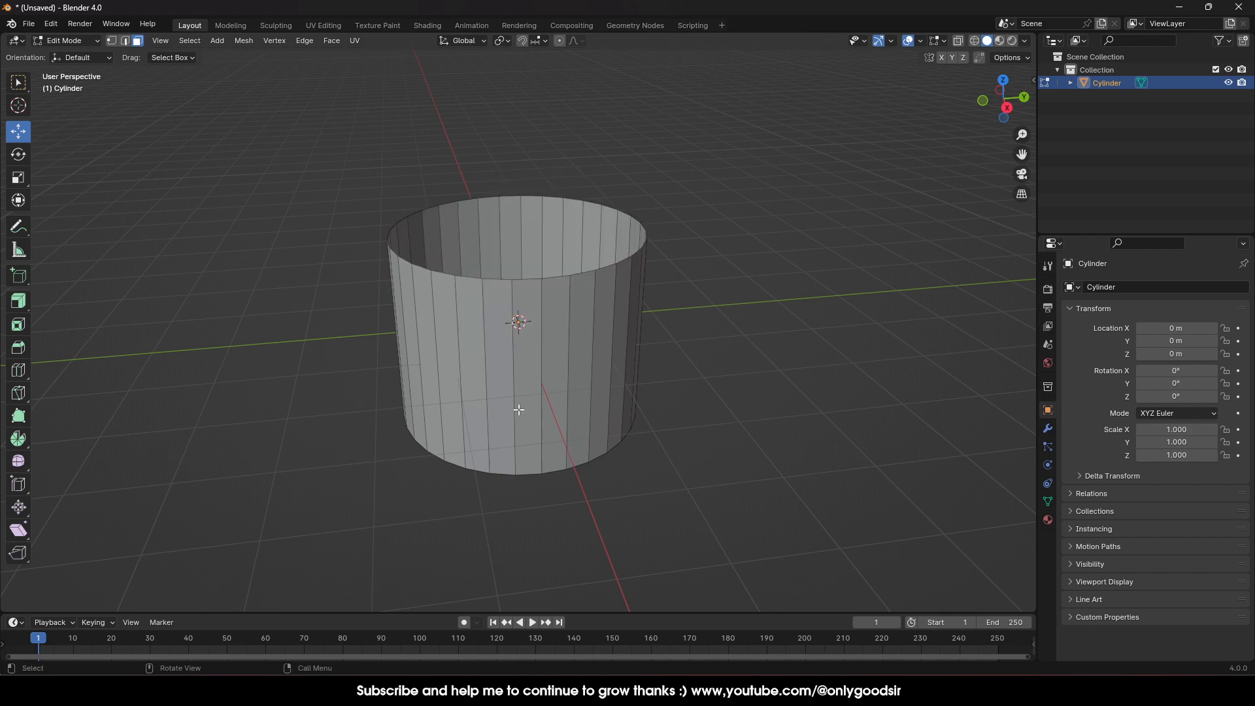
Step: Bevel the edge loop around the cylinder's bottom with a width of about 0.42 m
middle_drag(519, 409, 518, 400)
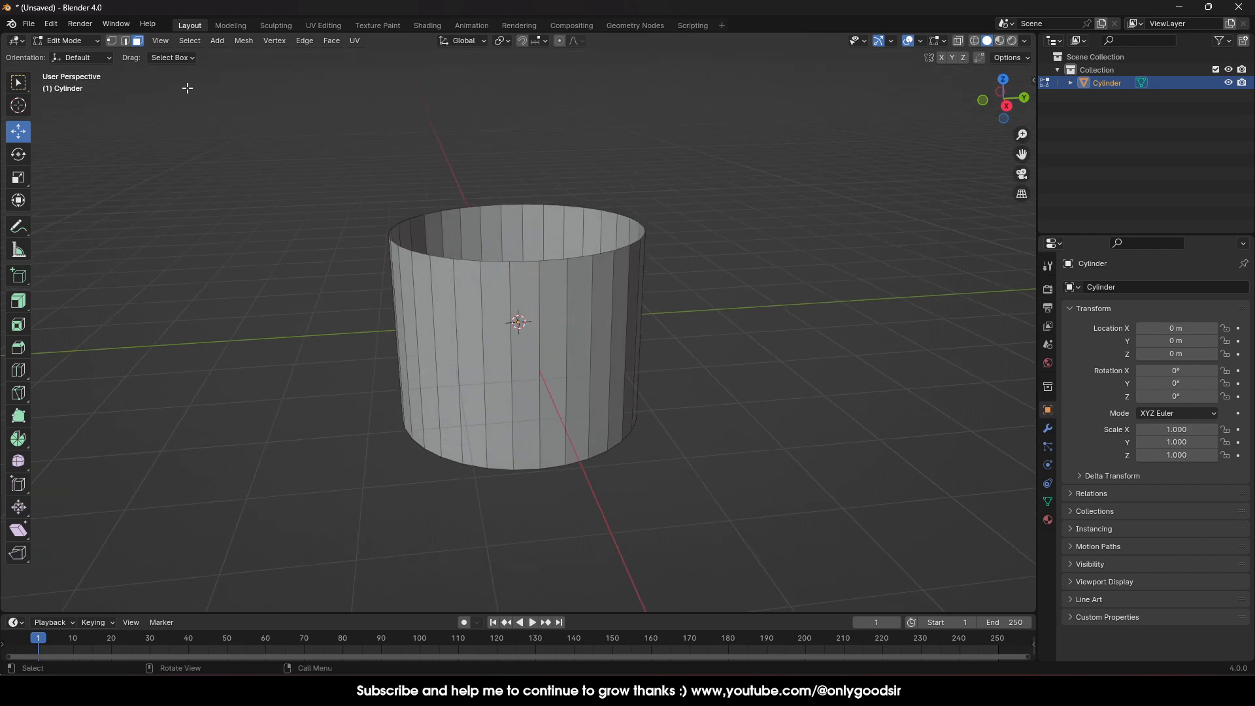
click(122, 41)
middle_drag(498, 348, 548, 385)
alt+click(528, 446)
key(ctrl+e)
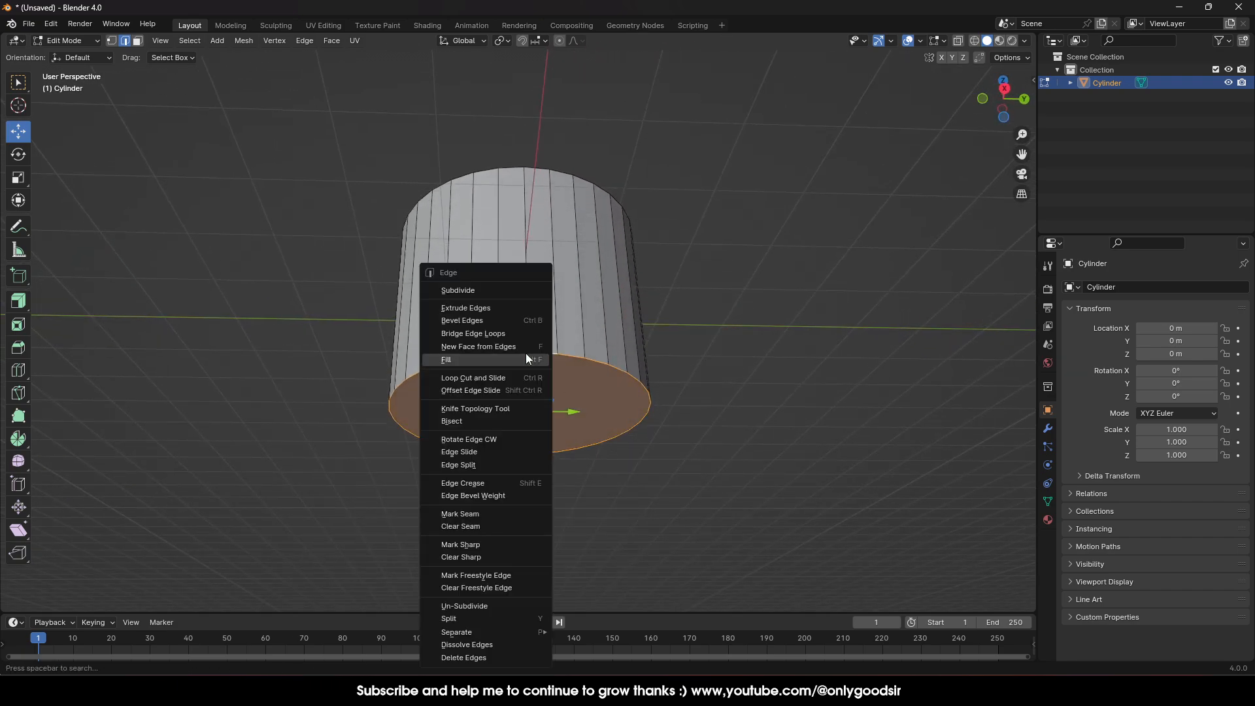
click(499, 319)
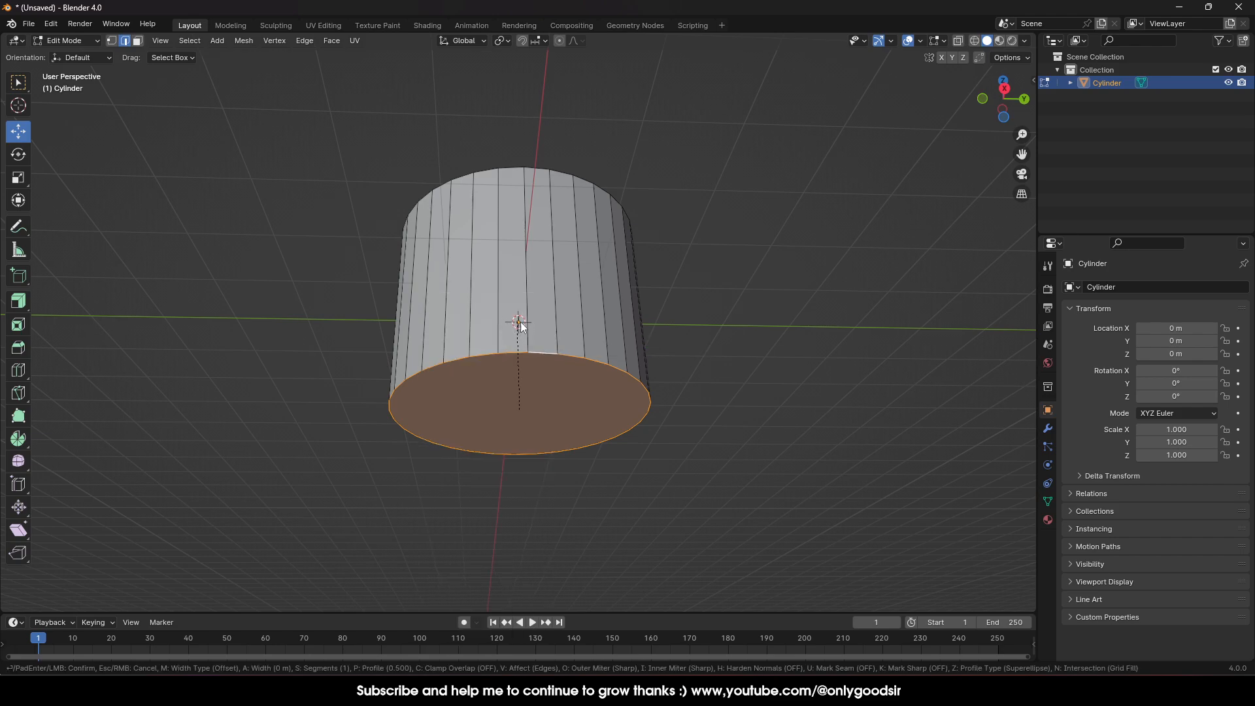
click(628, 344)
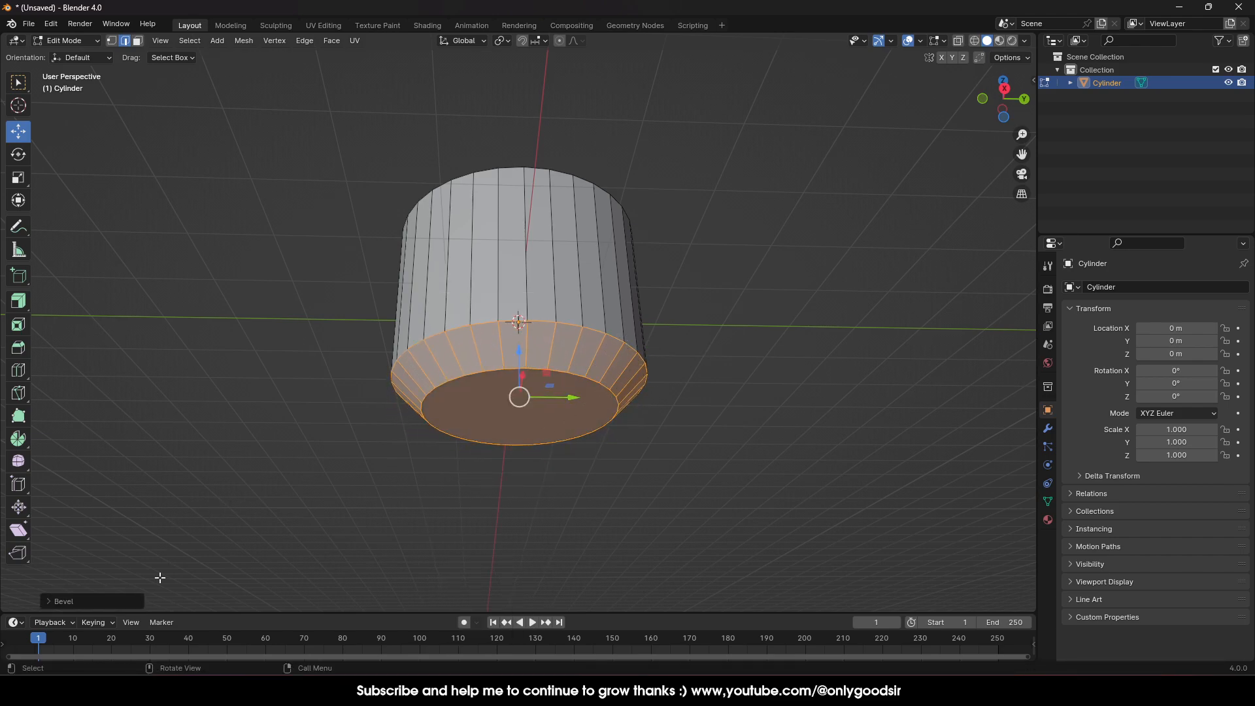
Step: Round the bottom bevel with 8 segments and widen it to about 0.51 m
click(58, 602)
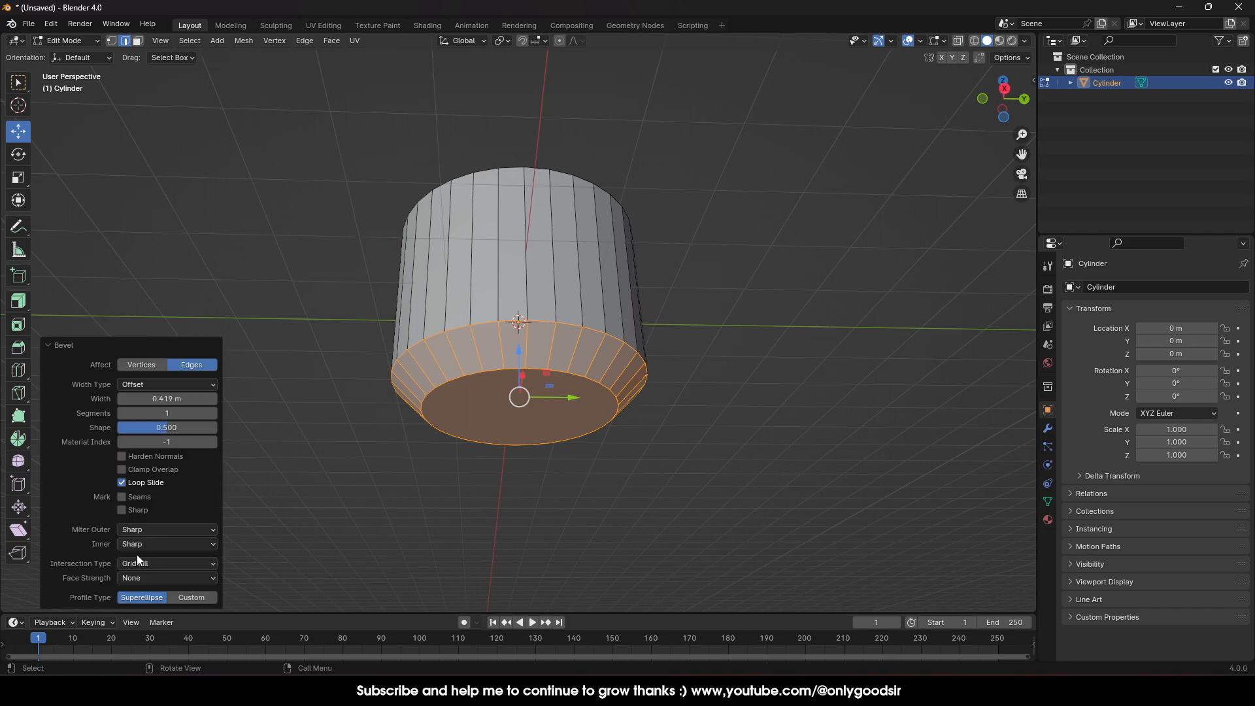
click(213, 414)
click(213, 414)
click(213, 414)
click(213, 414)
click(213, 414)
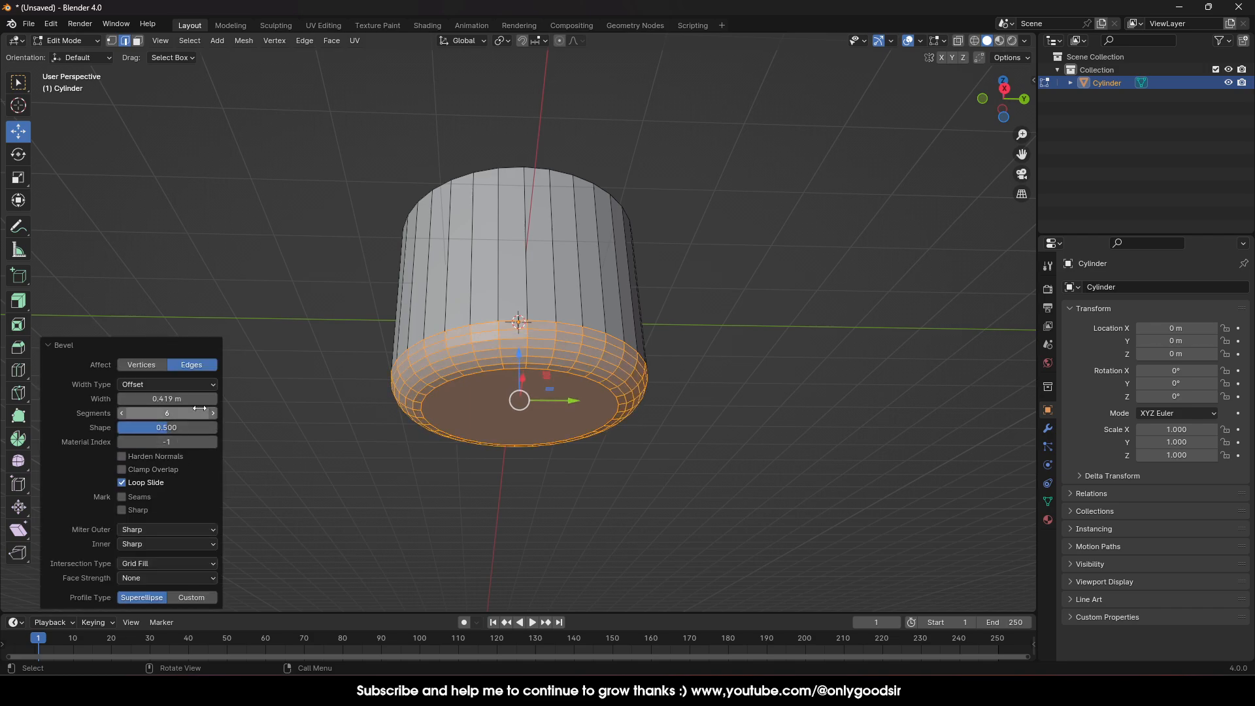
mouse_move(196, 399)
mouse_down()
mouse_move(216, 399)
mouse_move(188, 423)
mouse_move(207, 400)
mouse_up()
click(213, 415)
click(213, 415)
middle_drag(566, 358, 558, 396)
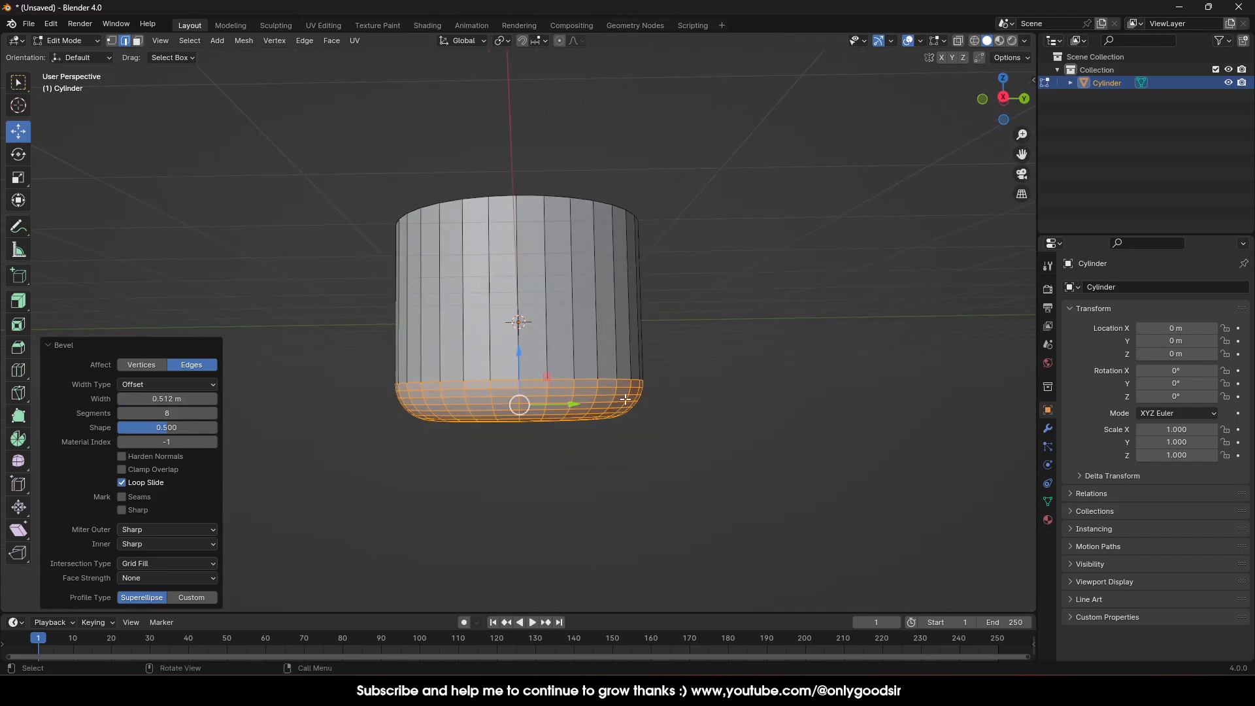
Step: Return to Object Mode and apply smooth shading to the cylinder
key(Tab)
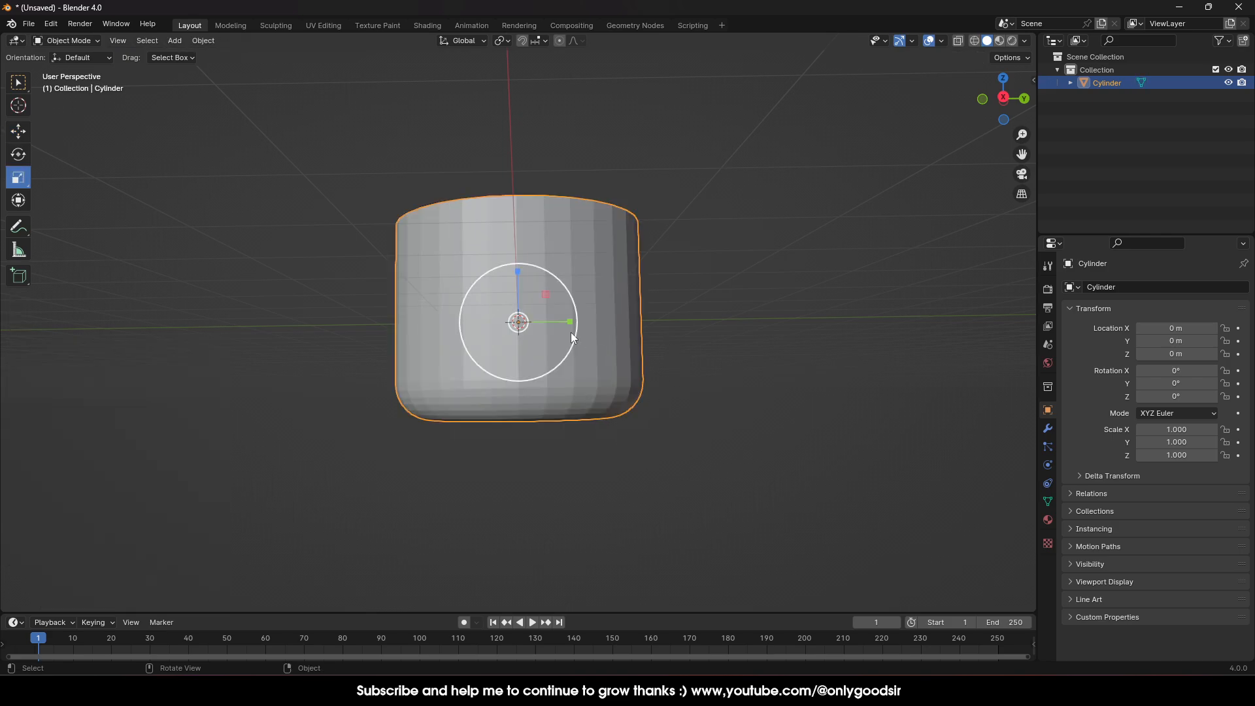
right_click(587, 265)
click(579, 265)
click(654, 279)
middle_drag(653, 278, 565, 308)
scroll(610, 261, up, 4)
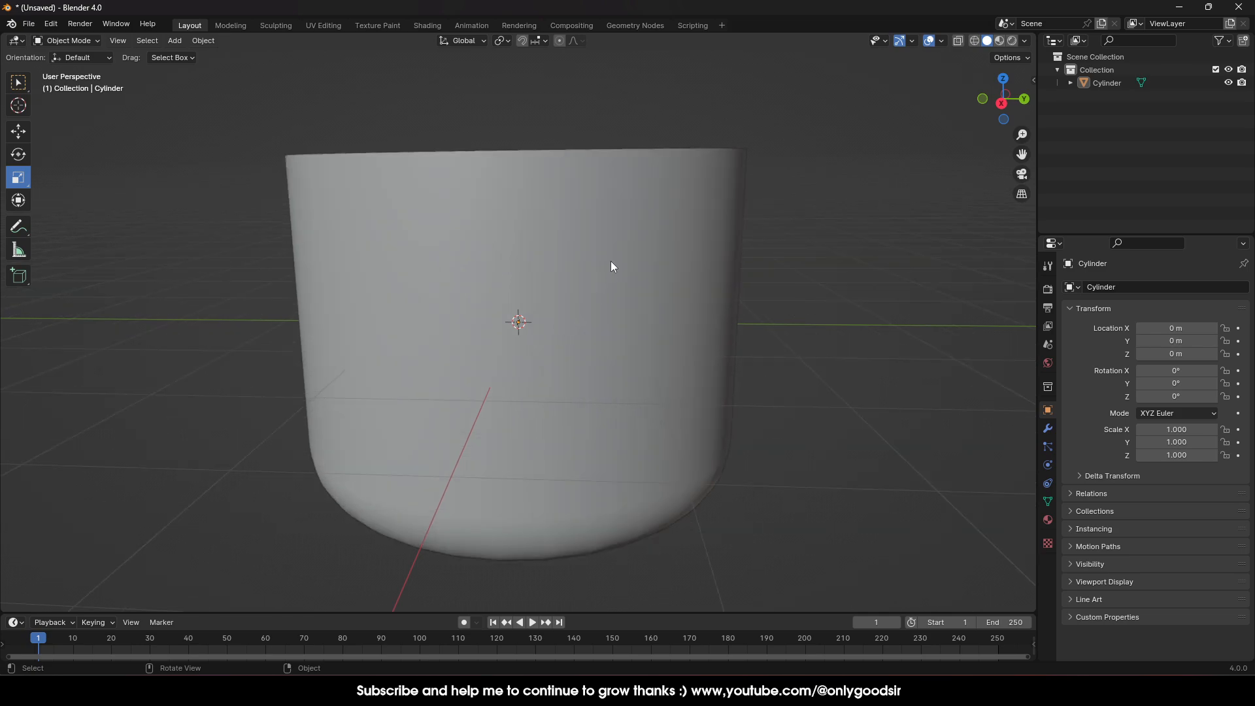
Step: In Edit Mode, extrude the pot's top edge loop, scale it slightly outward and raise it about 0.02 m
middle_drag(610, 266, 731, 231)
key(Tab)
click(714, 209)
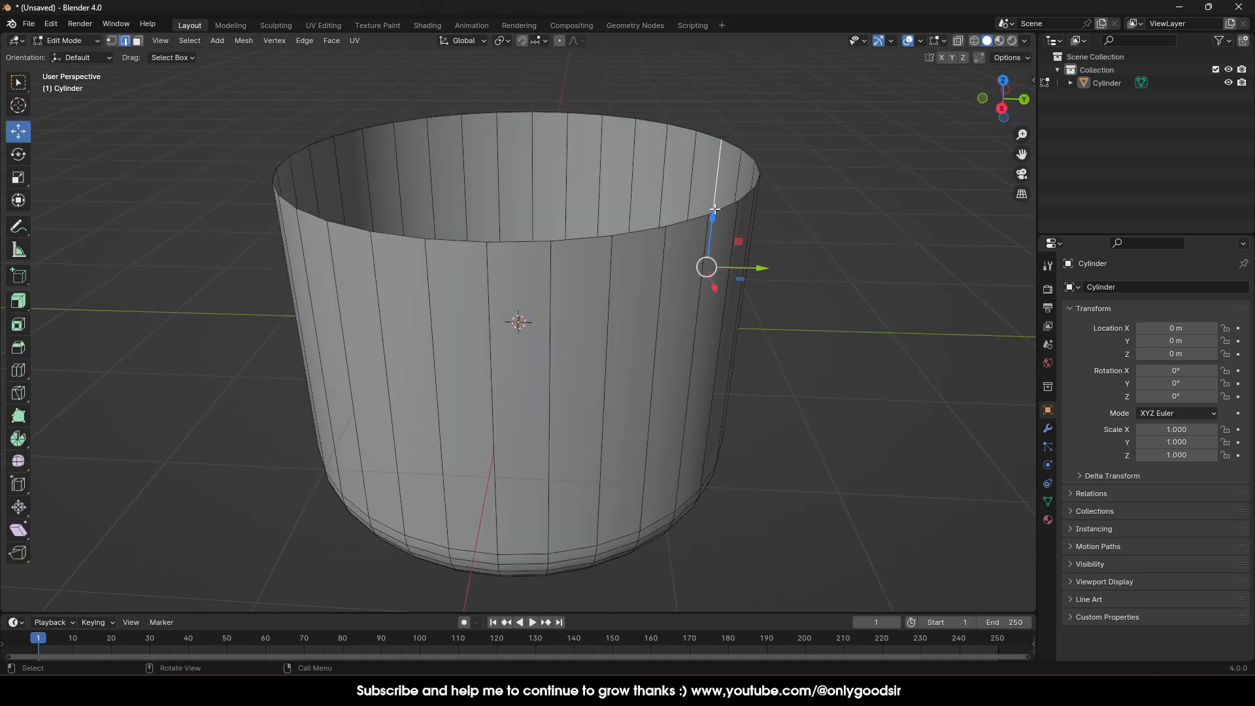
click(400, 236)
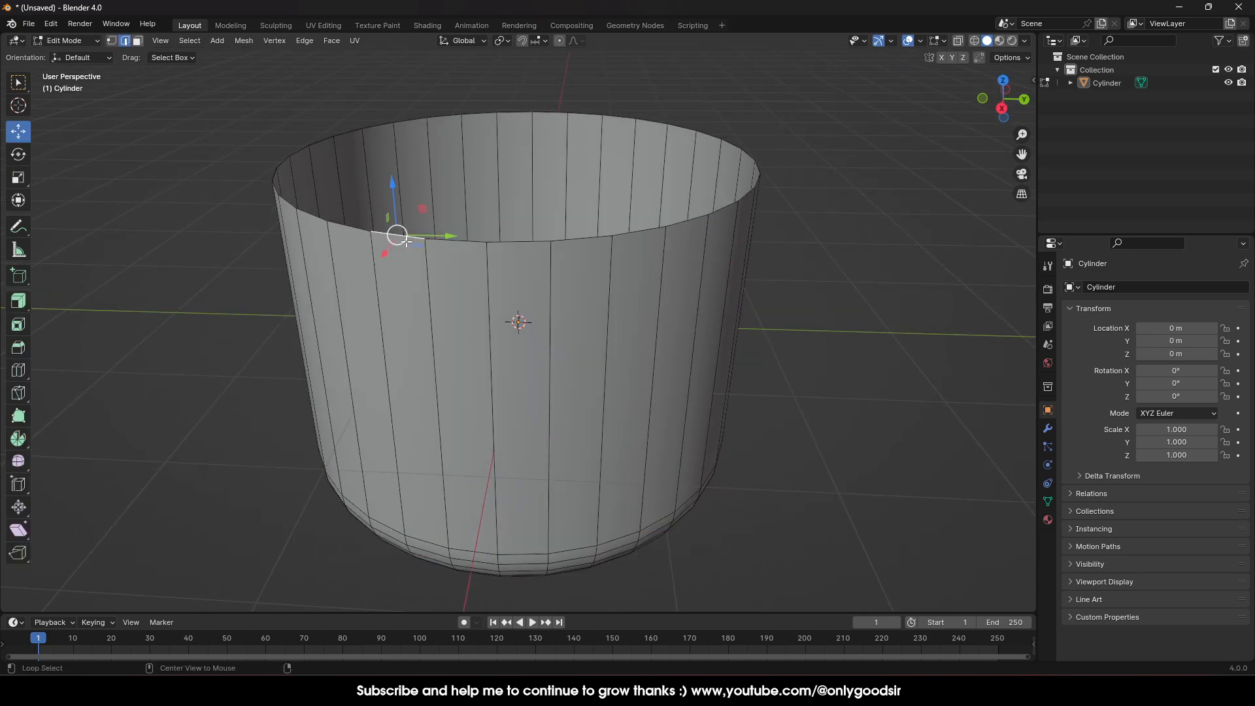
alt+click(399, 237)
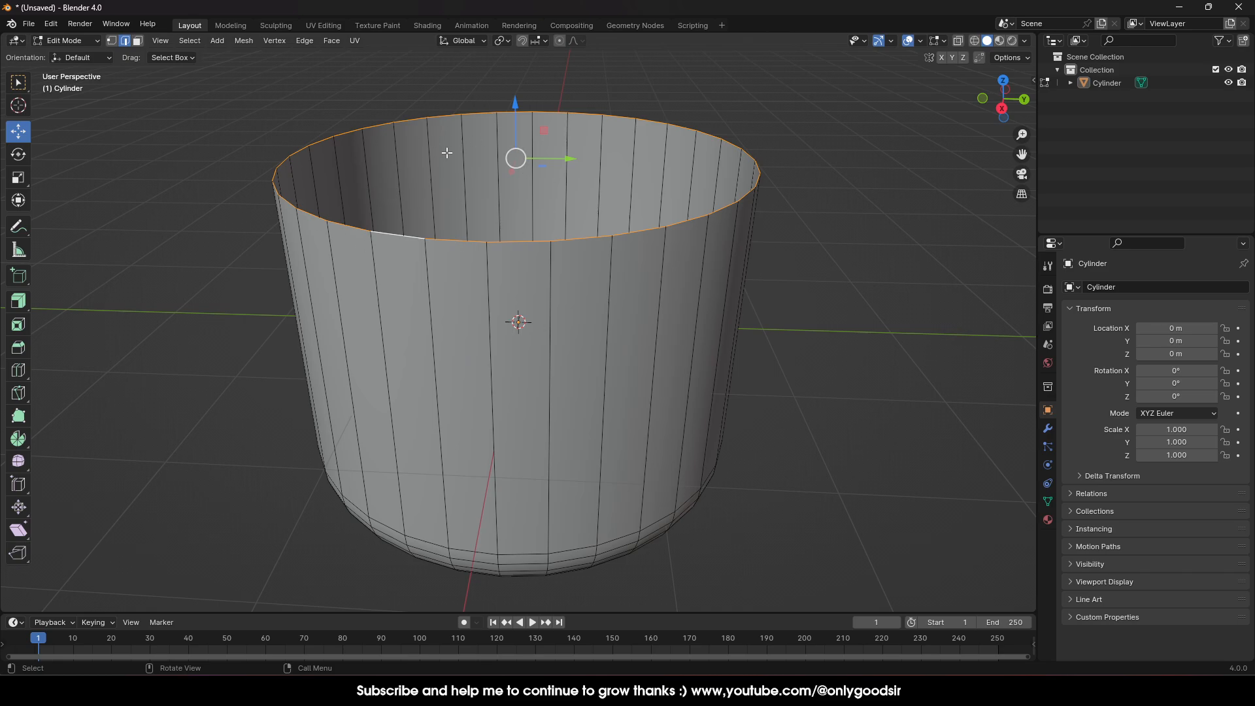
key(g)
key(s)
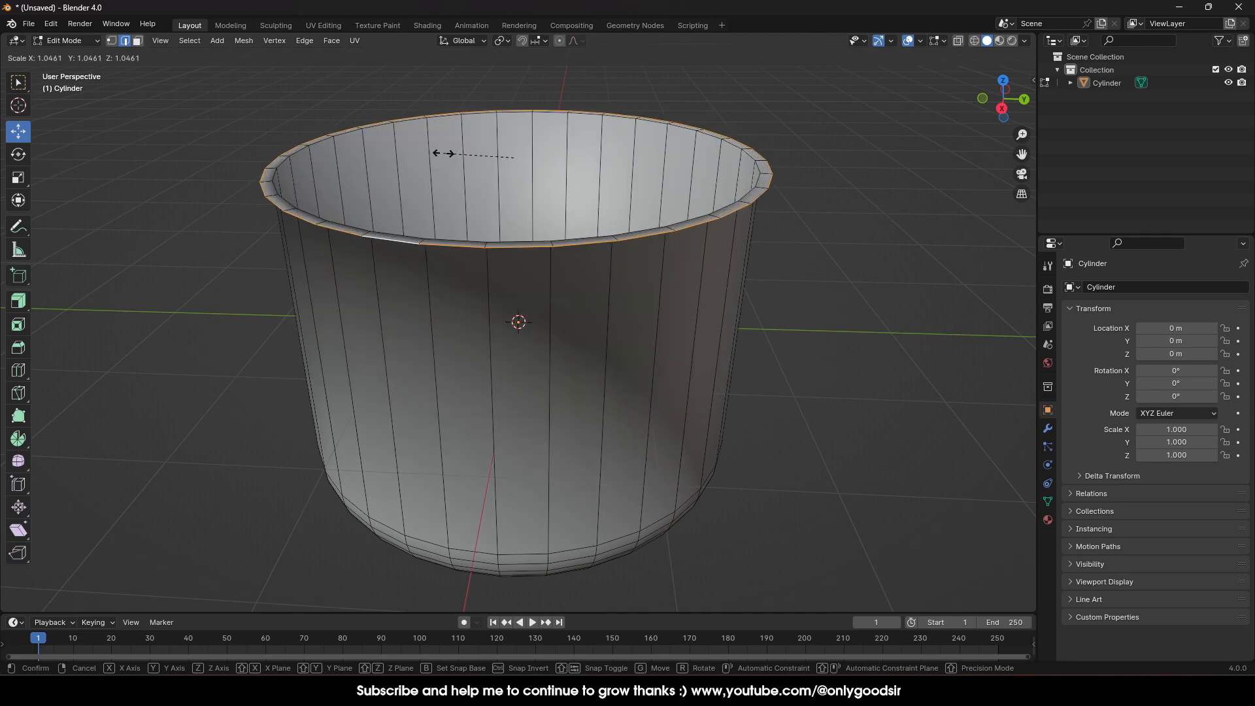
click(442, 153)
drag(513, 109, 513, 105)
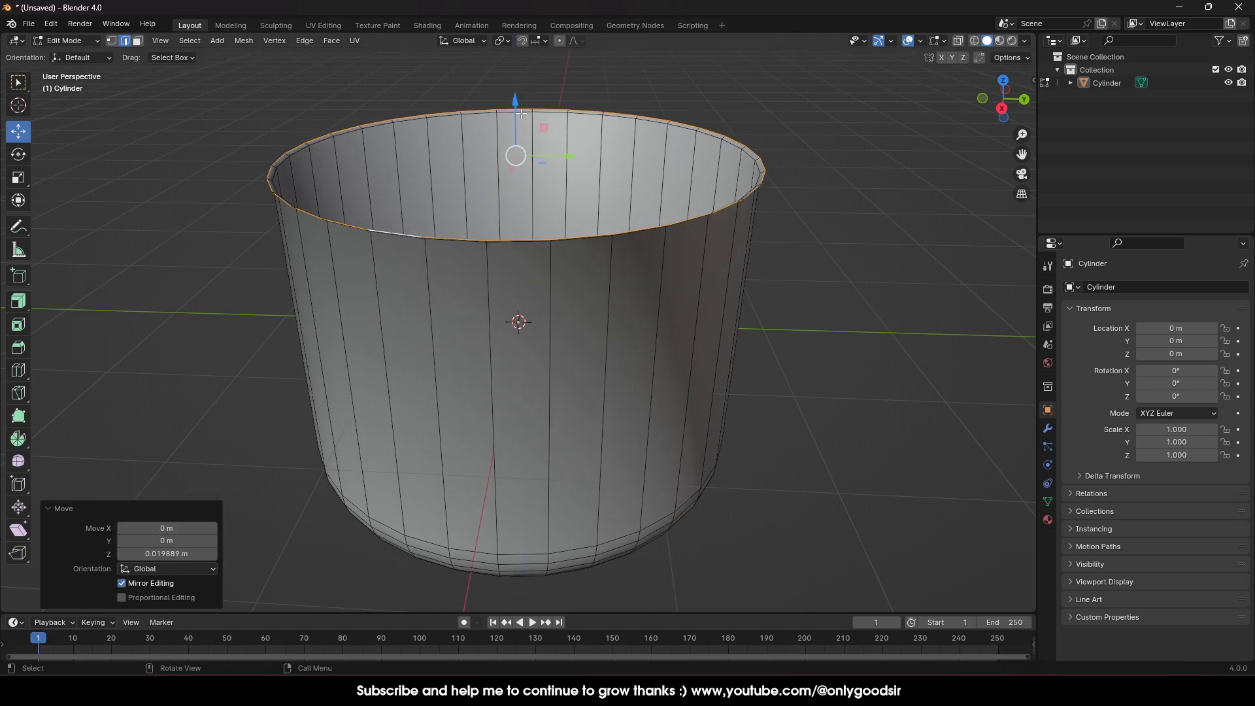
Step: Scale the extruded top loop outward by about 1.02 to widen the flared rim
key(s)
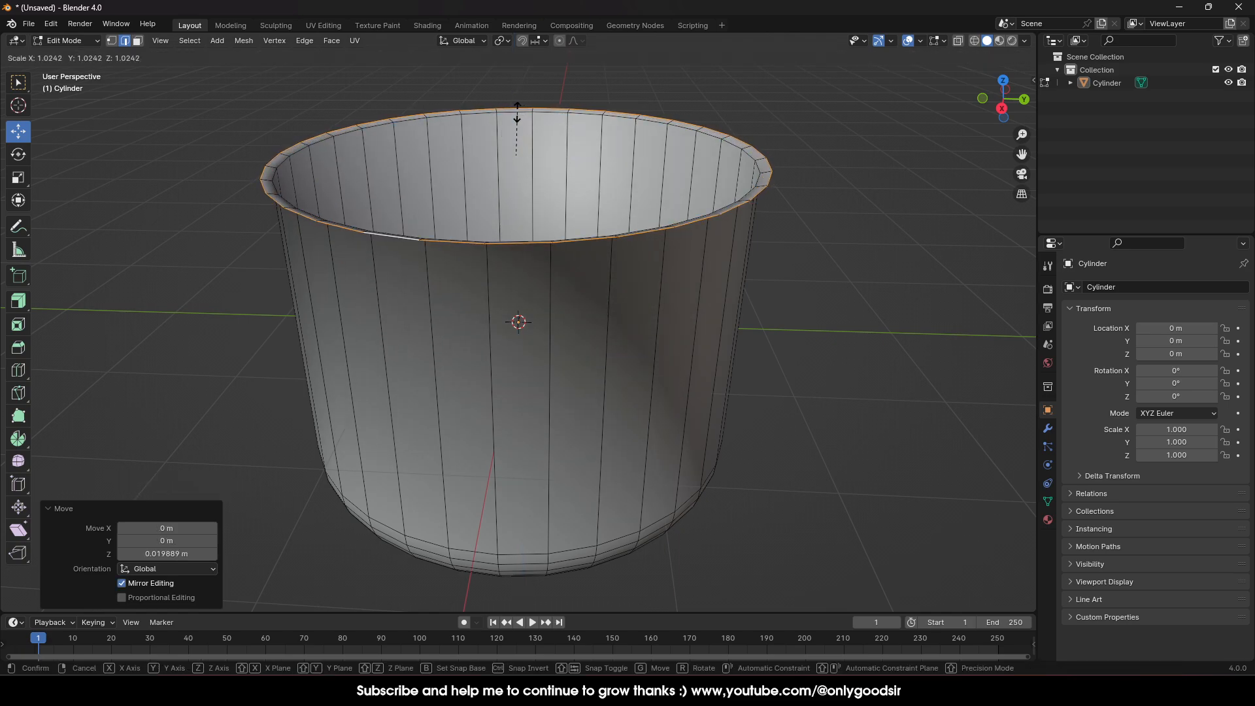
click(515, 113)
drag(513, 114, 513, 114)
middle_drag(513, 113, 786, 181)
middle_drag(511, 256, 474, 233)
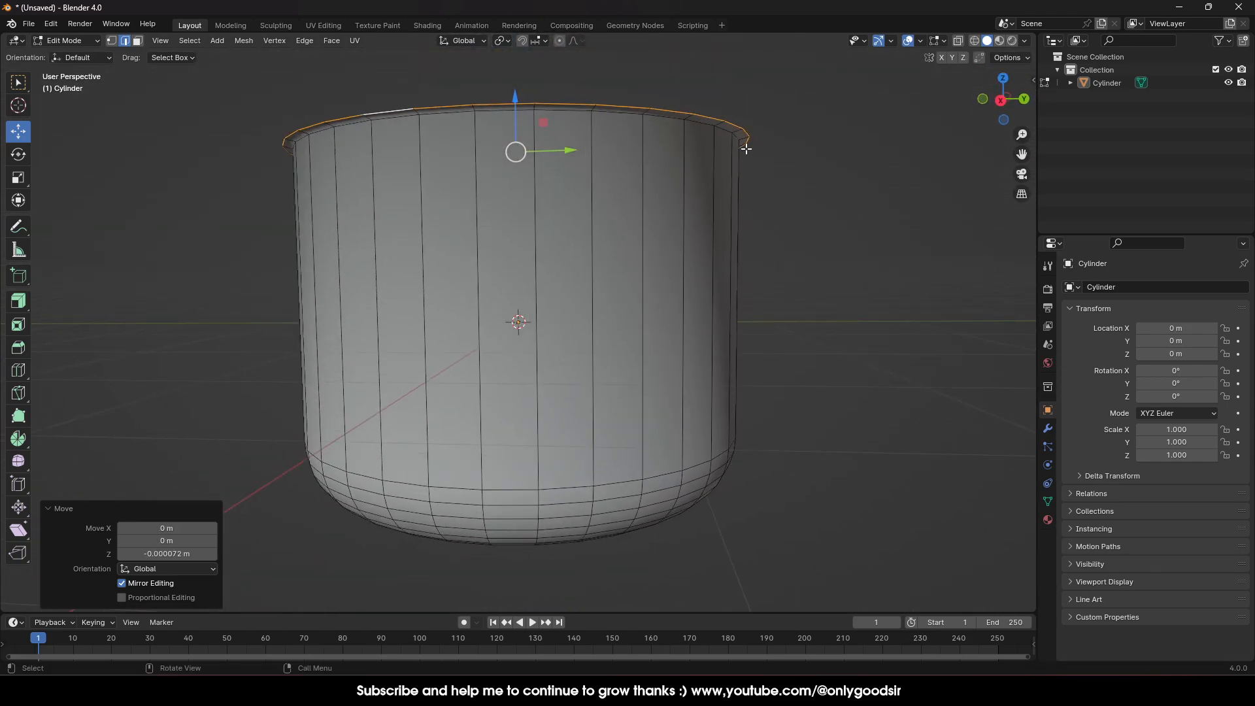
middle_drag(748, 142, 808, 223)
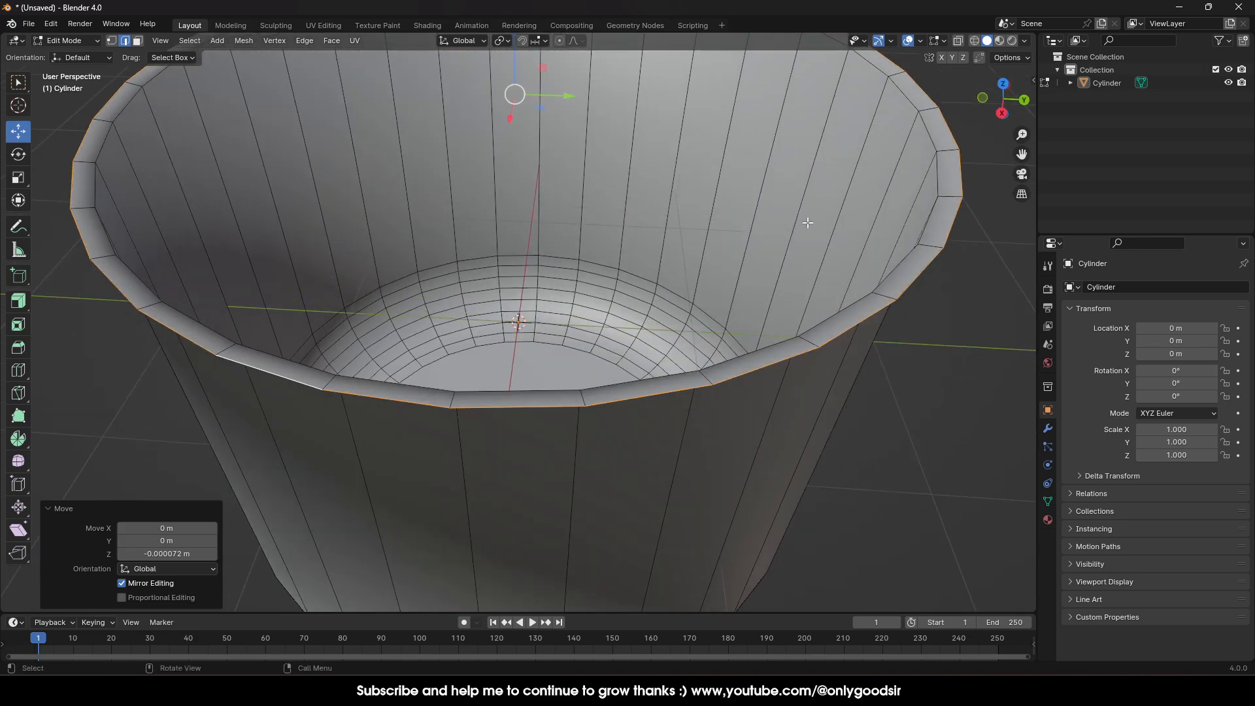
Step: Bevel the inner edge loop where the rim meets the wall by about 0.045 m
click(927, 131)
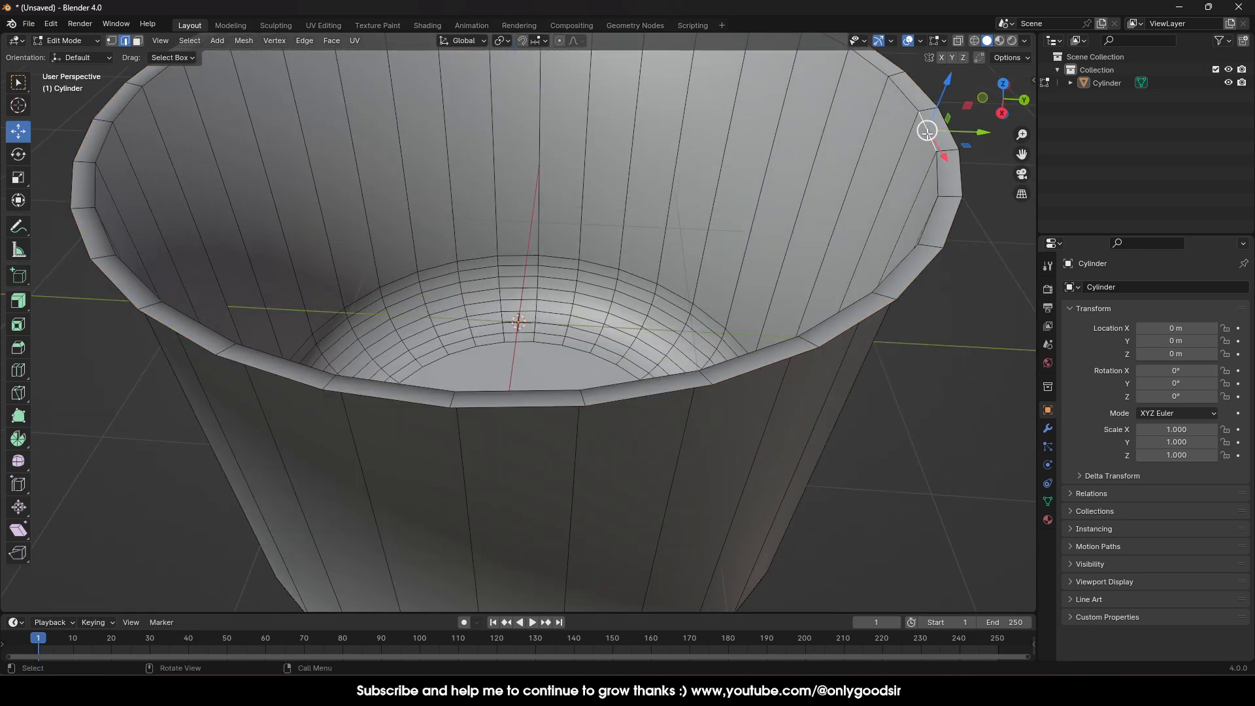
alt+click(936, 168)
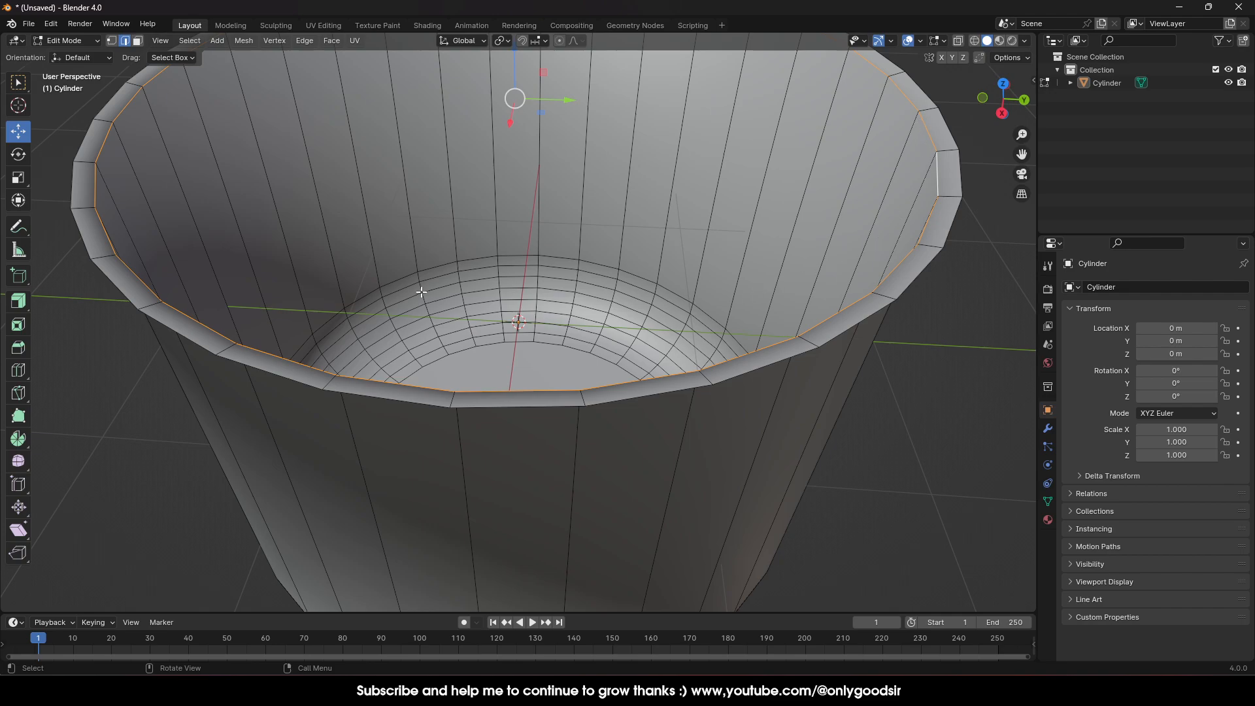
right_click(100, 215)
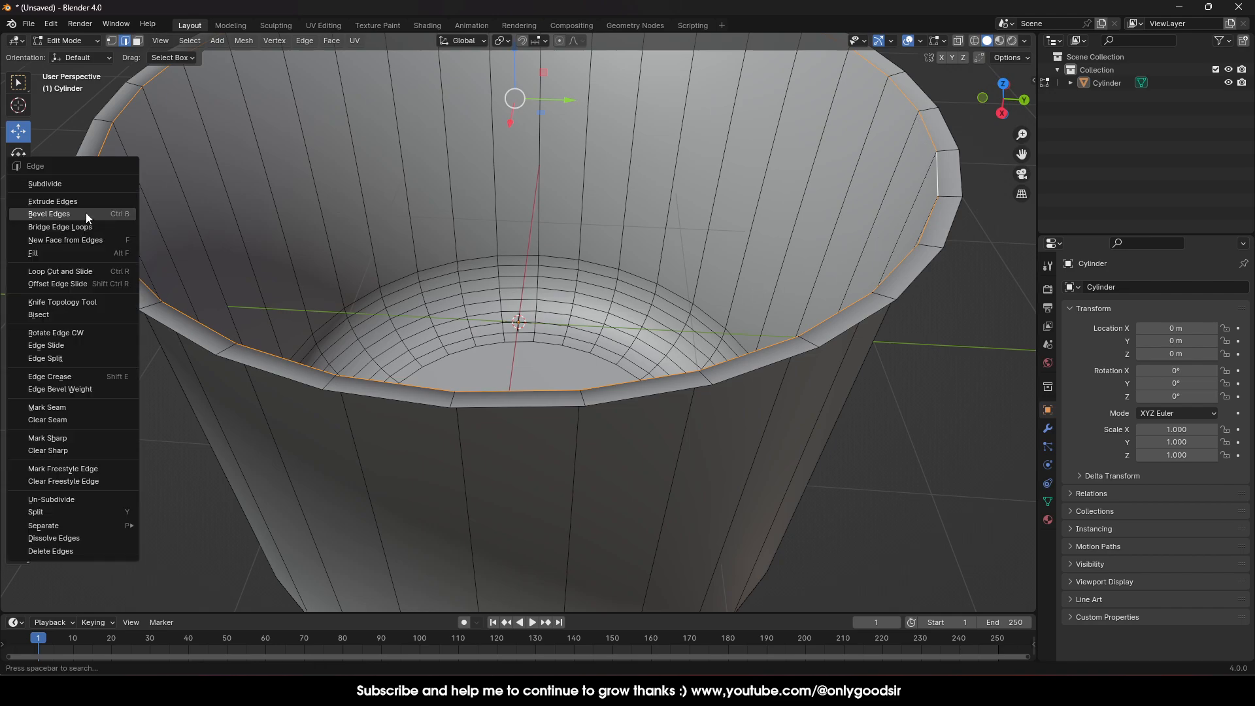
click(85, 213)
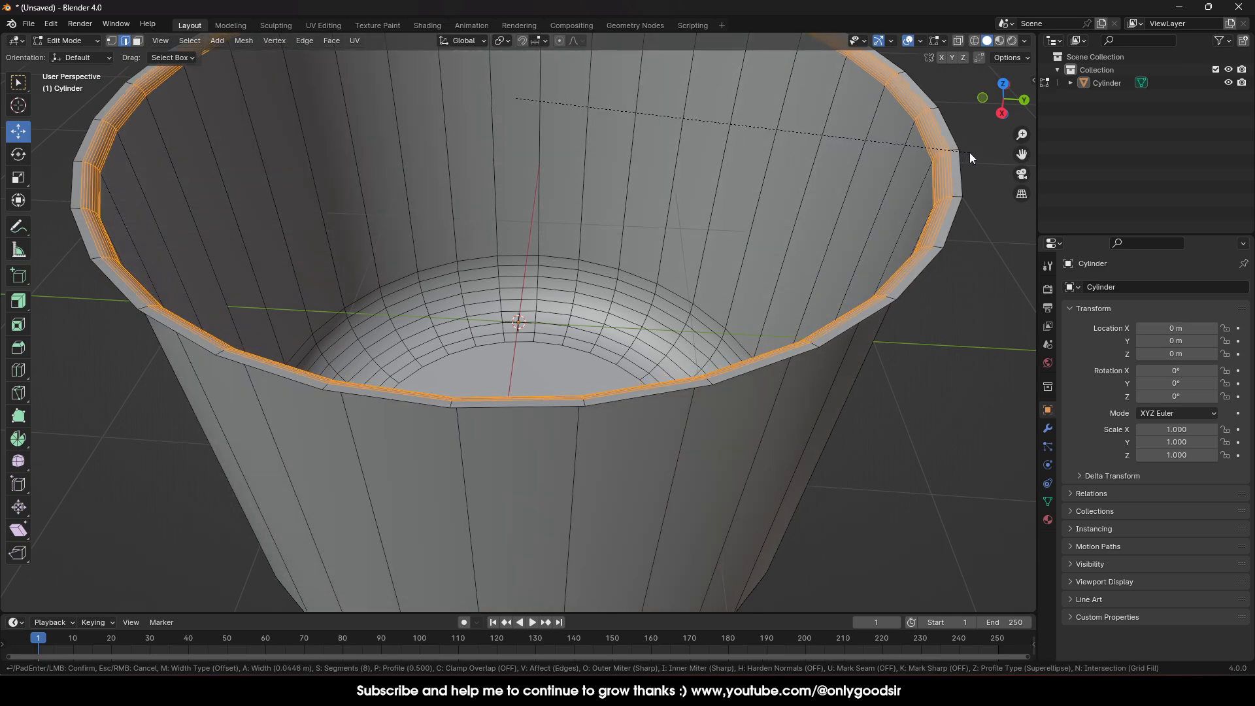
click(970, 152)
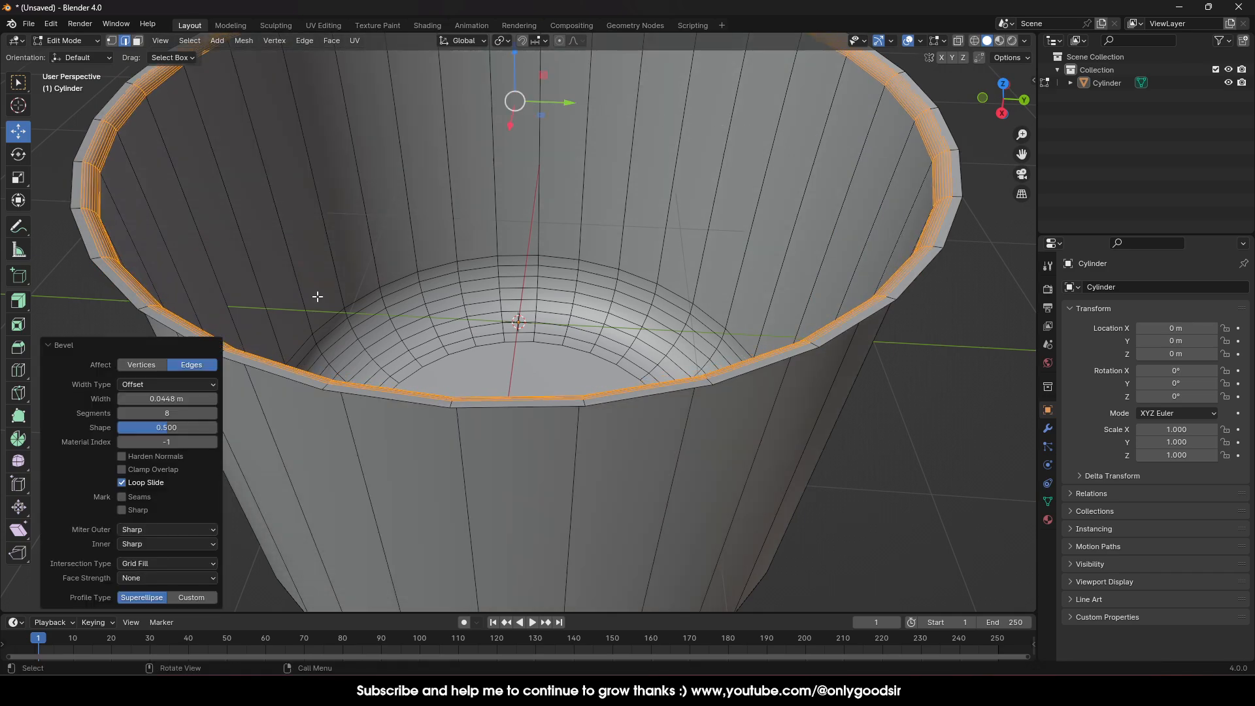
Step: Reduce the rim bevel to 4 segments, widen it to about 0.056 m, and return to Object Mode
click(122, 413)
click(122, 413)
click(122, 413)
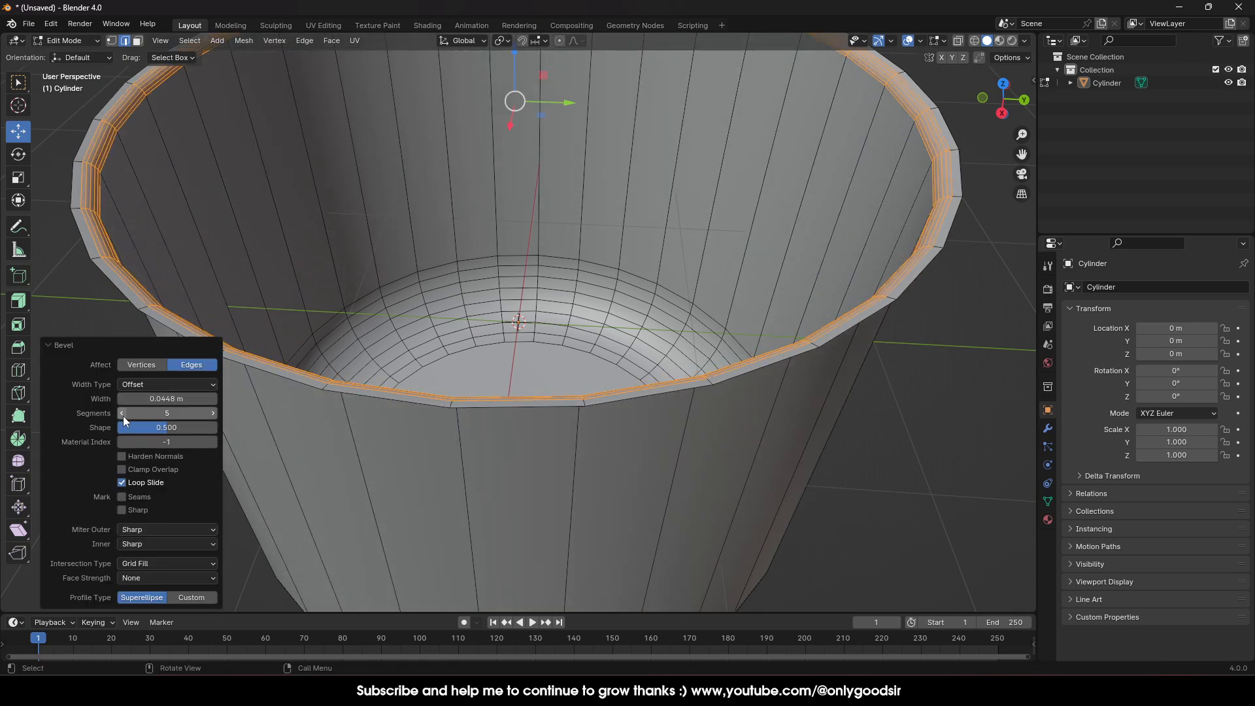
click(121, 413)
middle_drag(245, 254, 219, 233)
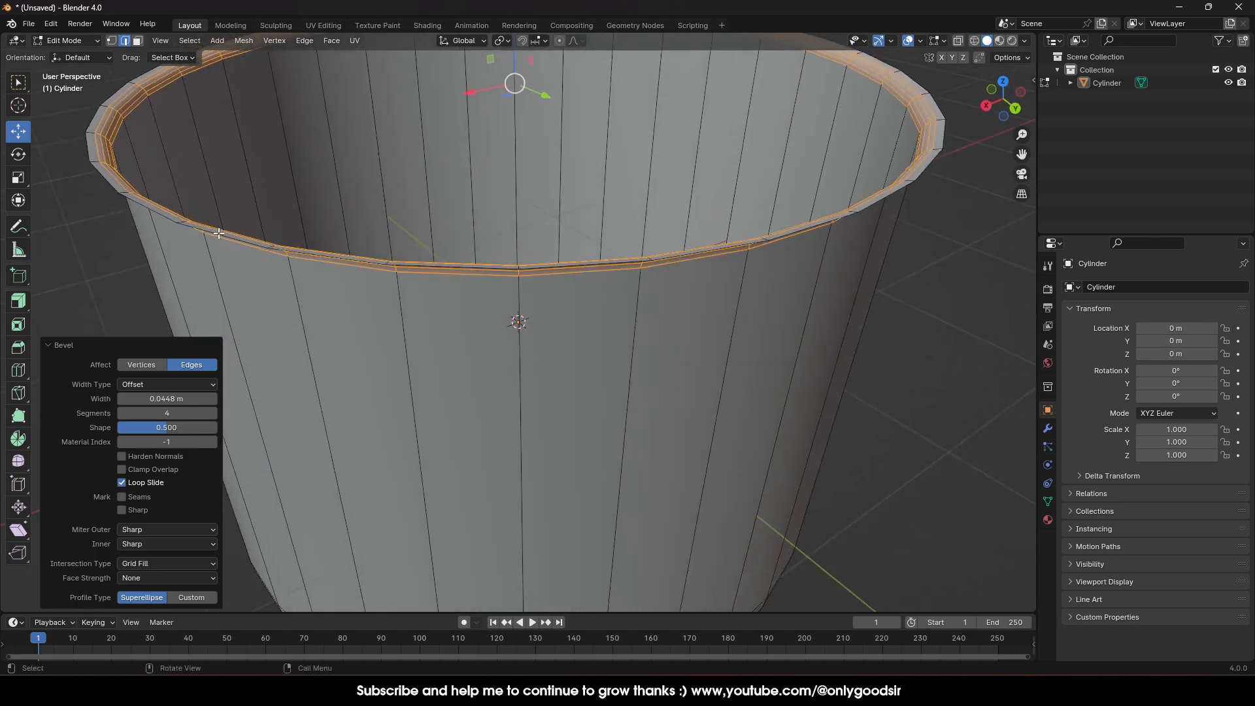
scroll(228, 232, down, 4)
drag(157, 397, 196, 397)
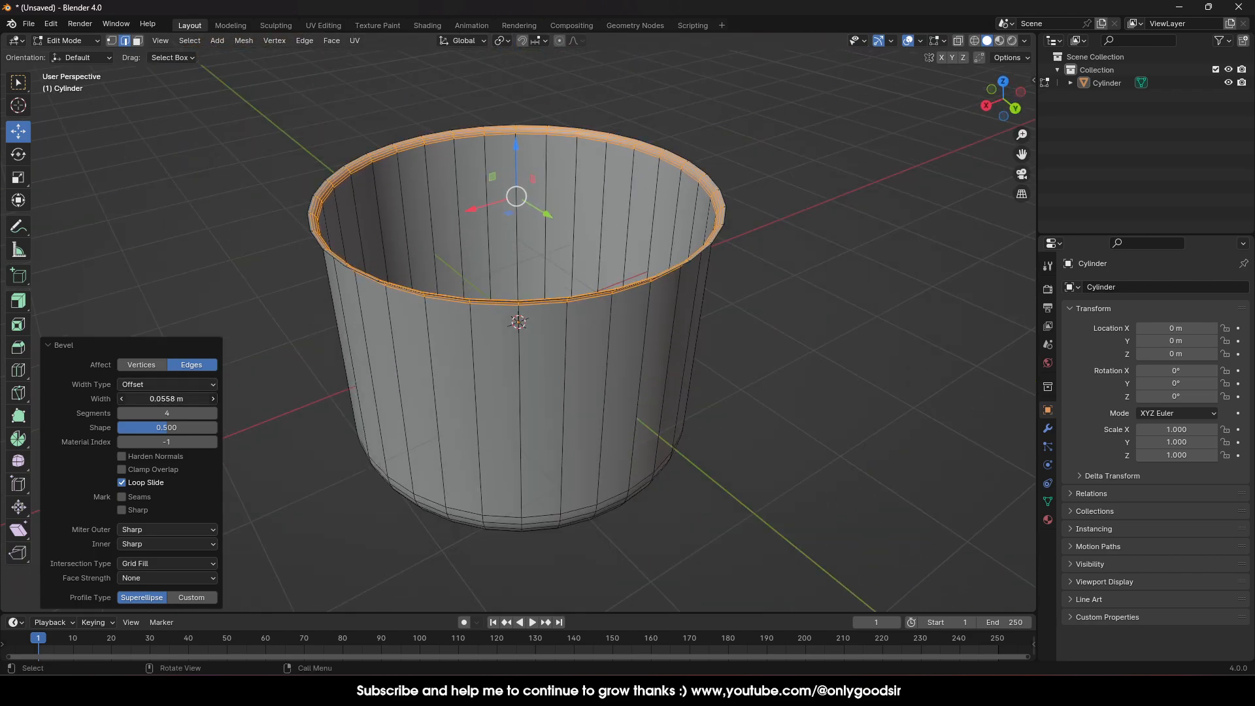
key(Tab)
middle_drag(285, 263, 517, 276)
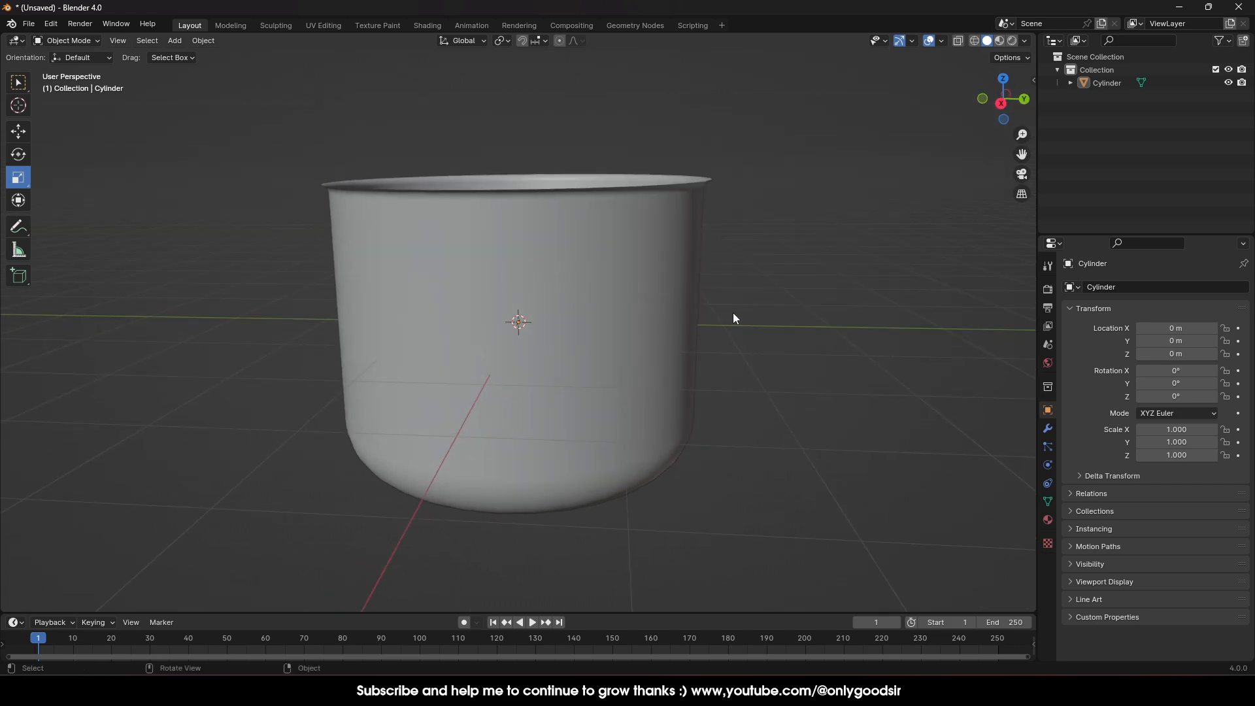
Step: Add a Solidify modifier to the pot with a thickness of 0.059 m and Even Thickness enabled
click(547, 232)
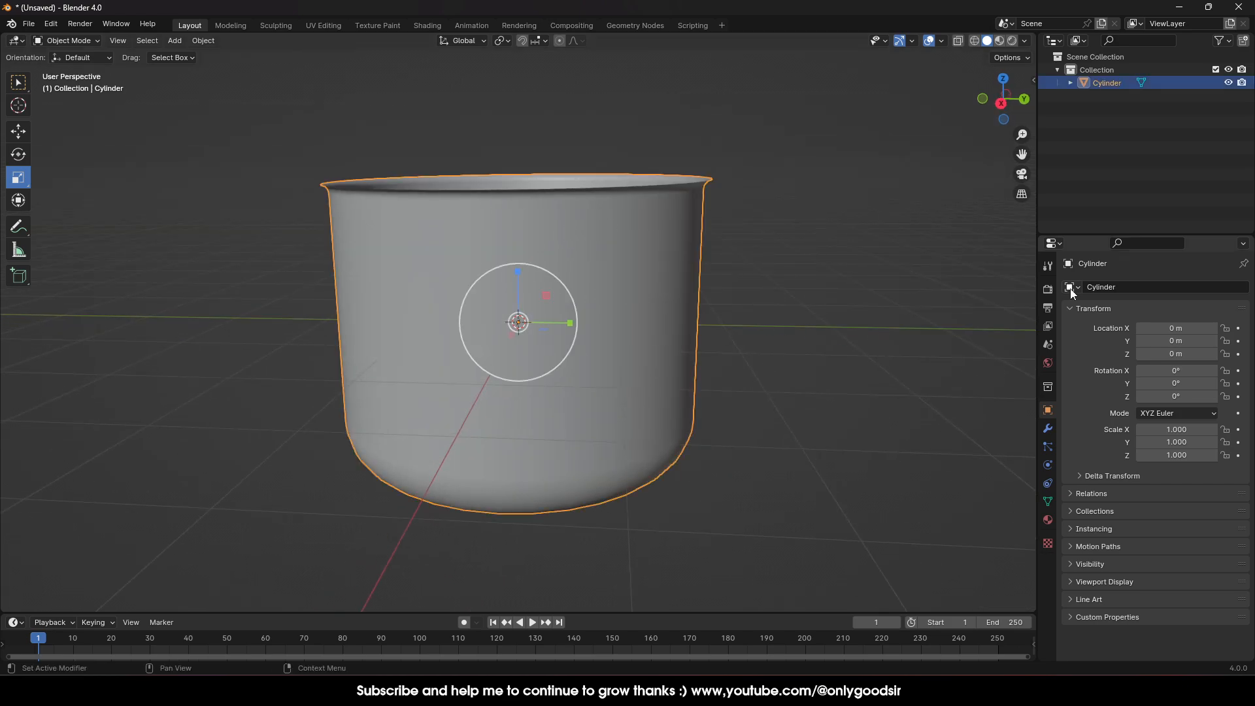
click(1047, 429)
click(1135, 288)
mouse_move(1090, 291)
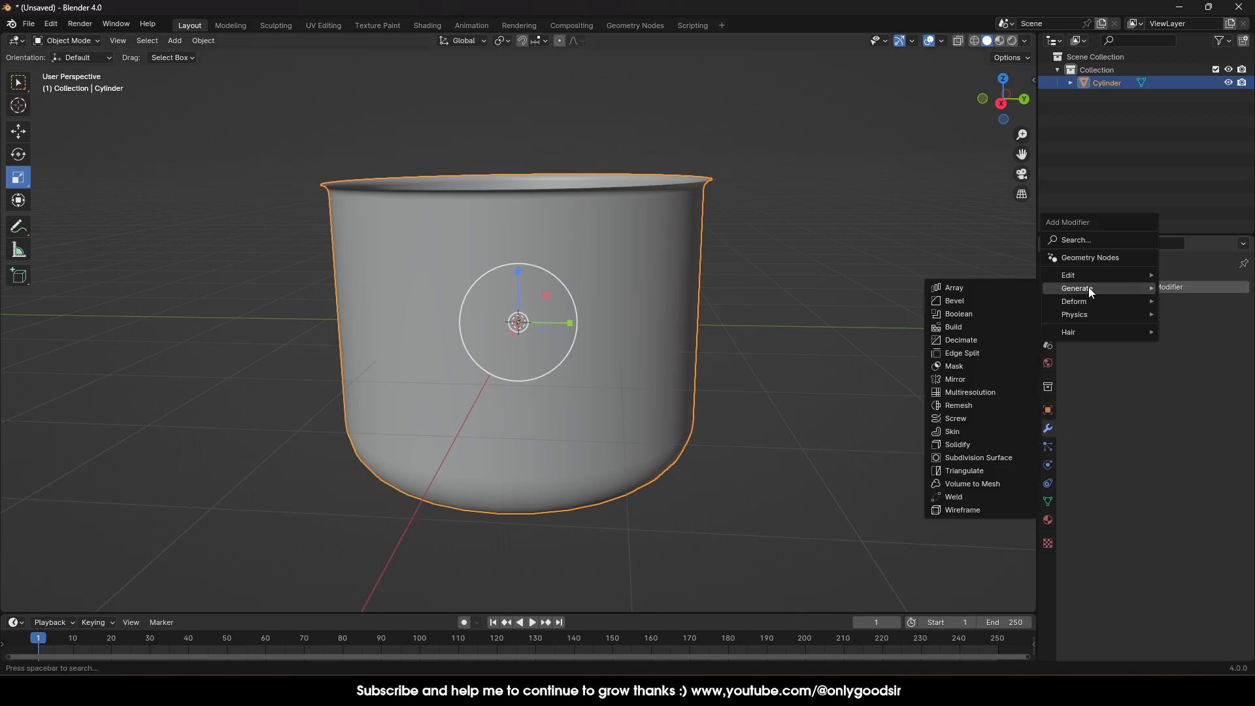
click(959, 445)
scroll(673, 269, up, 3)
scroll(760, 255, up, 1)
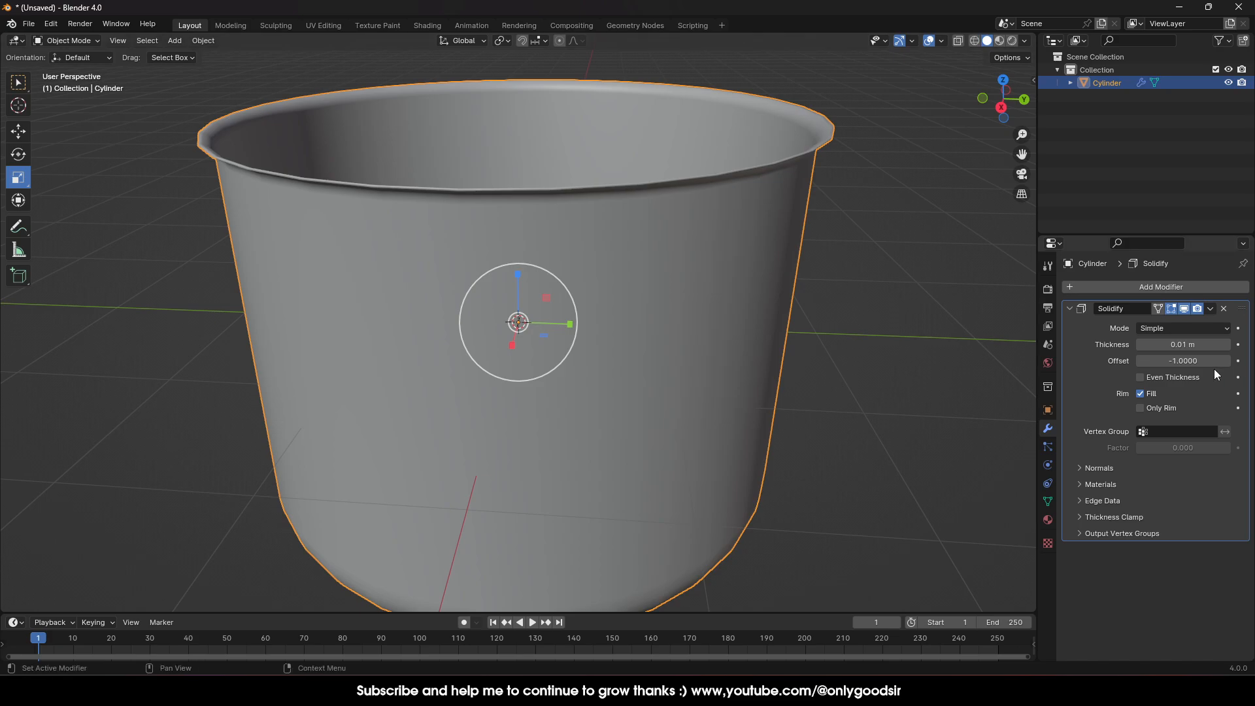
drag(1173, 344, 1226, 344)
click(1139, 377)
scroll(643, 295, down, 2)
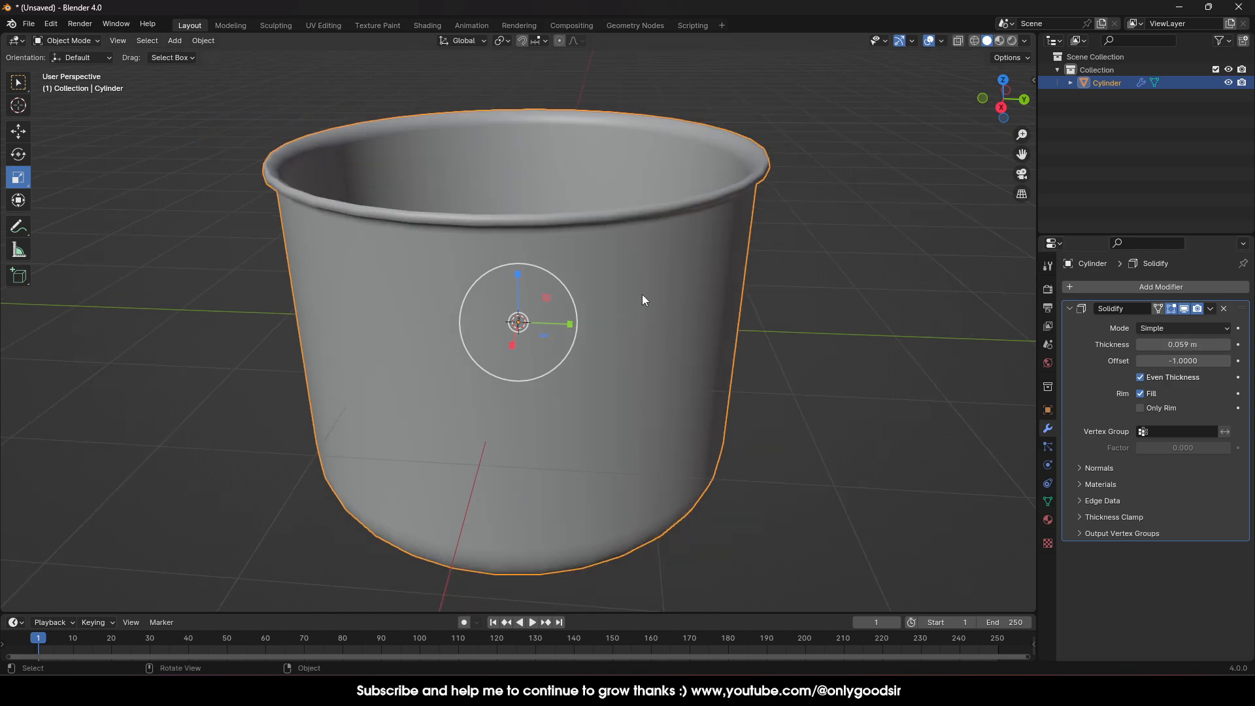
Step: Add a Bevel modifier with 3 segments after the Solidify modifier and adjust its amount
click(1157, 287)
mouse_move(1137, 288)
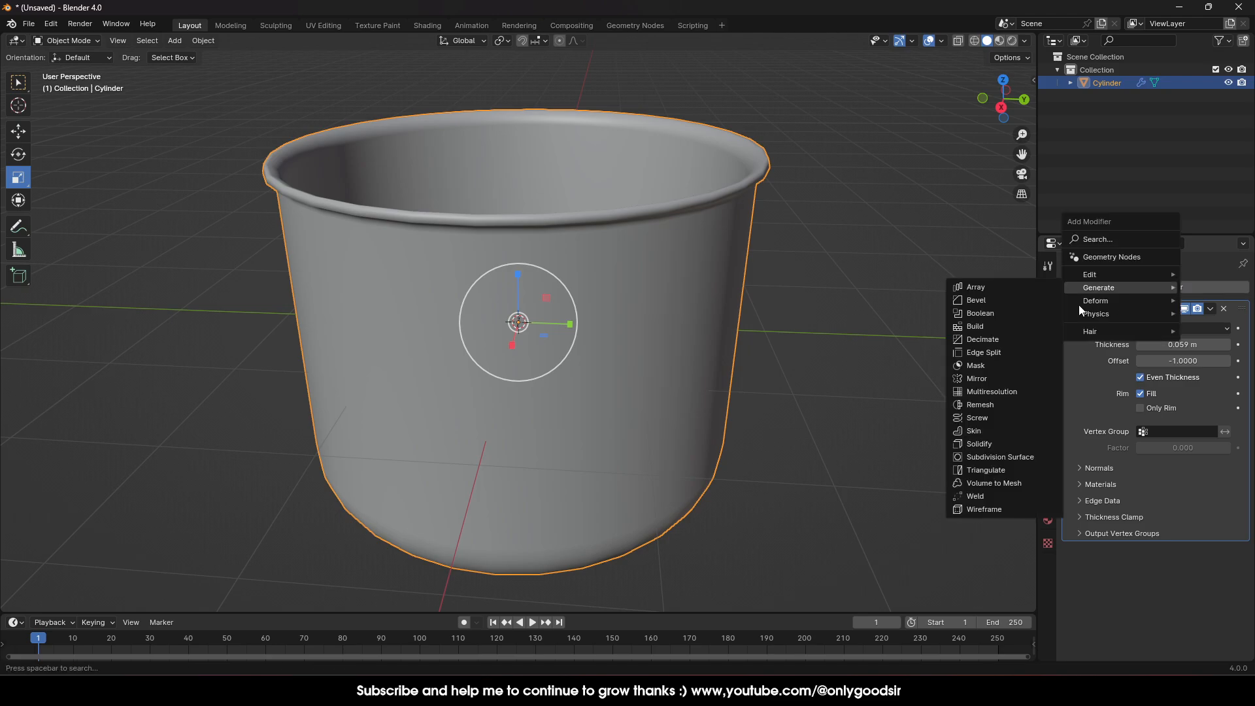
click(982, 303)
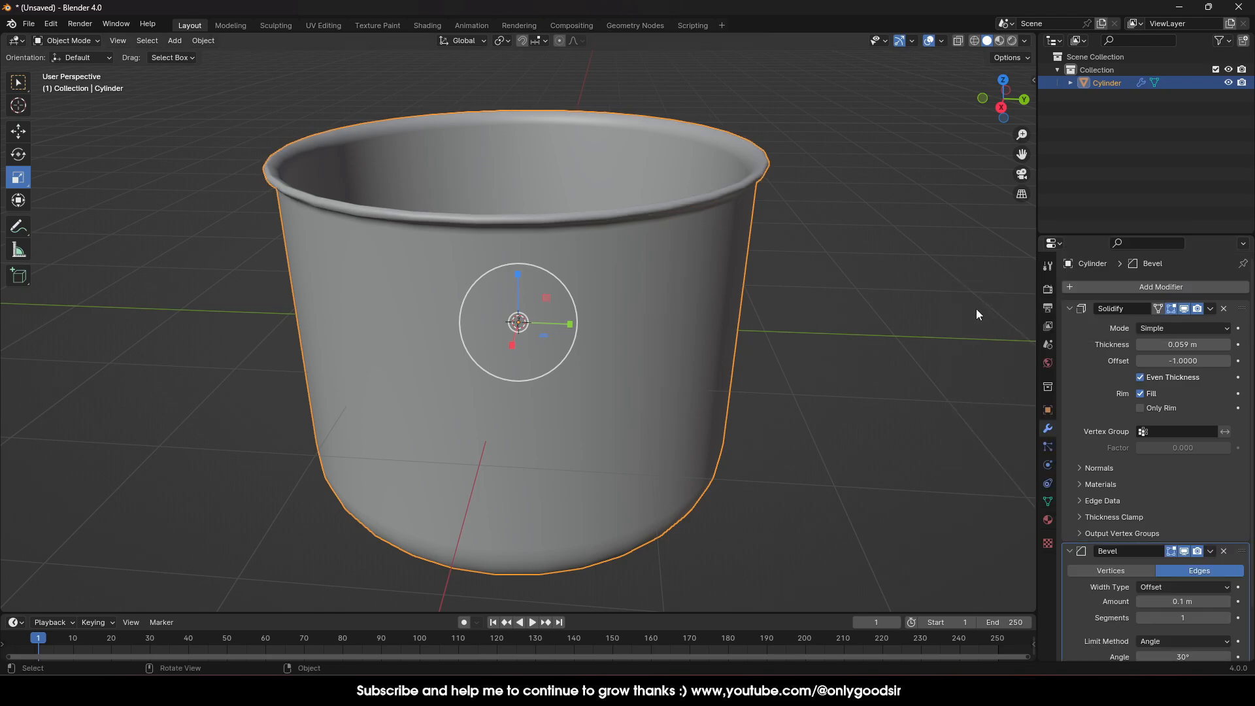
click(1226, 618)
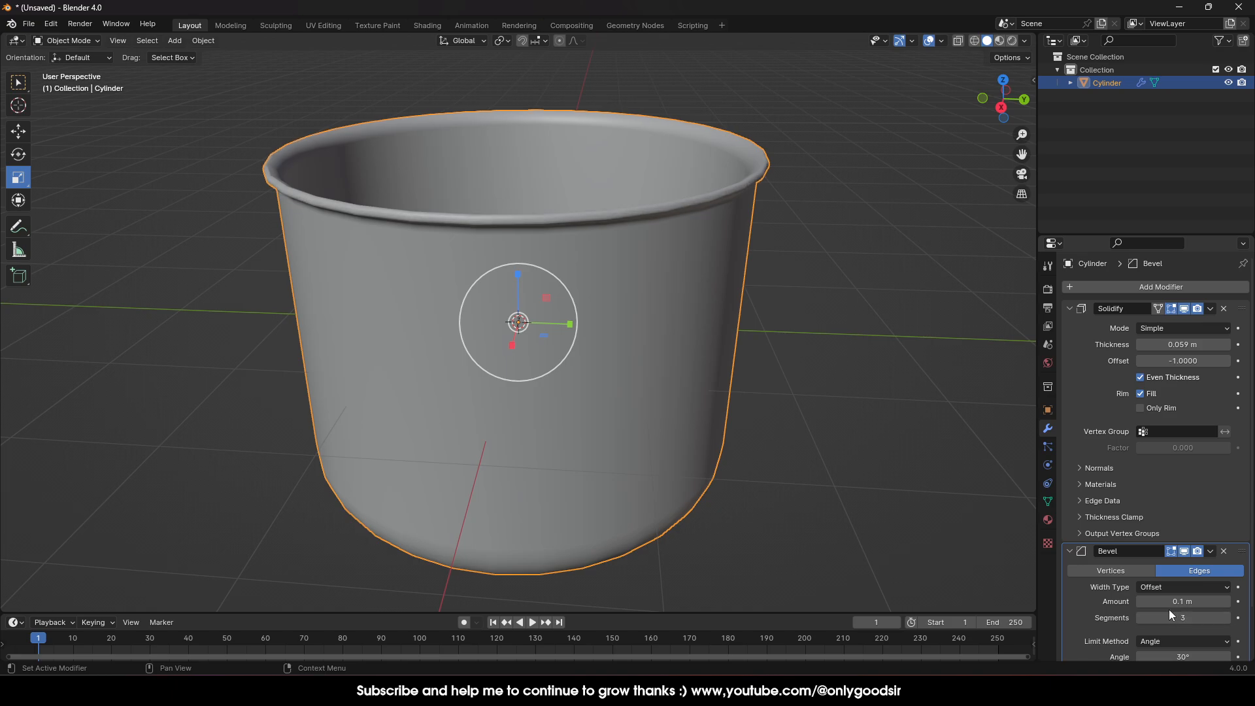
mouse_move(1184, 601)
mouse_down()
mouse_move(1136, 601)
mouse_move(1196, 601)
mouse_up()
drag(1182, 602, 1206, 601)
click(1069, 308)
click(1069, 325)
Step: Add a Subdivision Surface modifier to the pot after the Bevel modifier and deselect the pot
click(1084, 287)
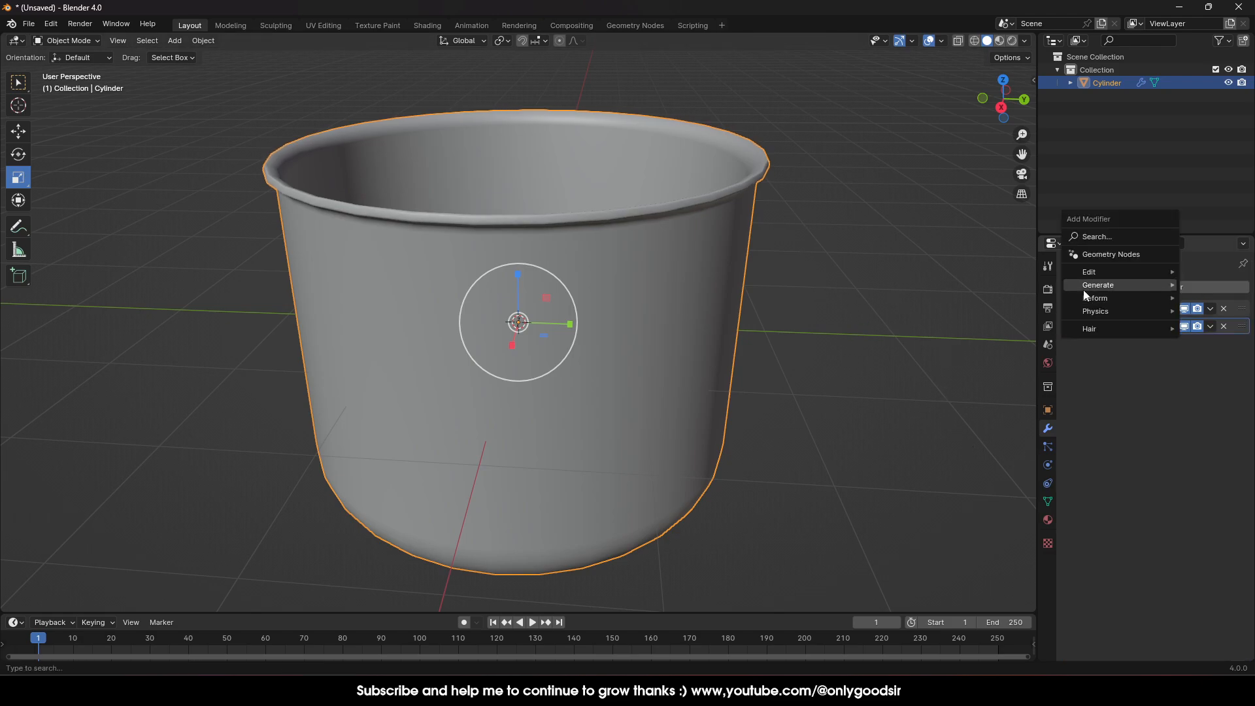
mouse_move(1093, 288)
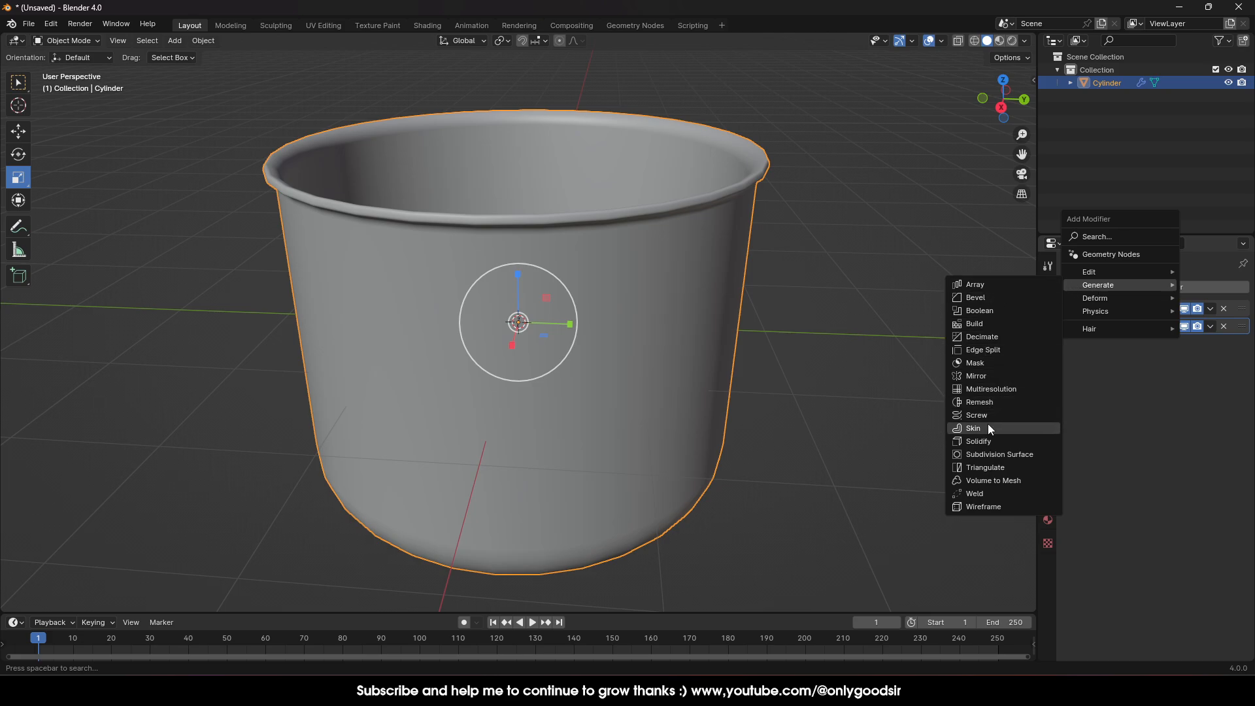
click(994, 454)
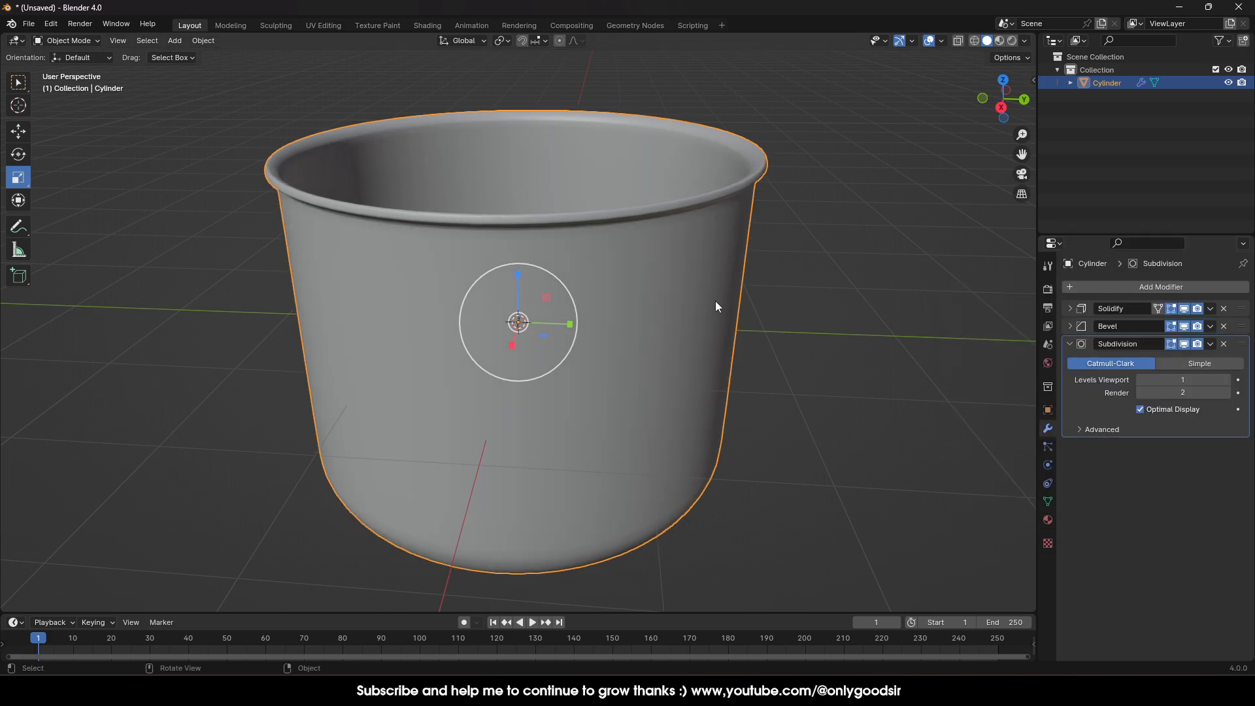
click(812, 204)
middle_drag(781, 268, 656, 236)
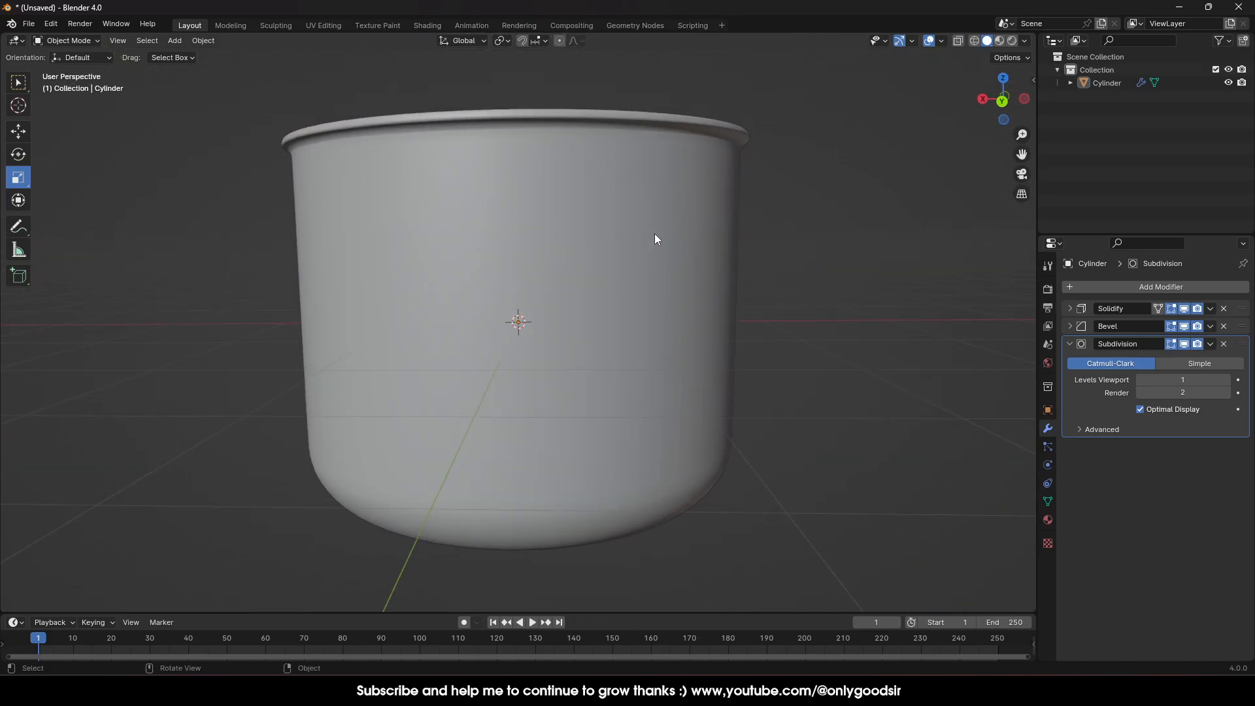
Step: Set the Bevel modifier's amount to 0.022 m while checking the rim up close
click(1069, 326)
mouse_move(1182, 376)
mouse_down()
mouse_move(1138, 377)
mouse_move(1178, 376)
mouse_move(1139, 376)
mouse_move(1157, 377)
mouse_up()
scroll(819, 204, up, 2)
shift+middle_drag(863, 155, 774, 304)
scroll(798, 305, up, 1)
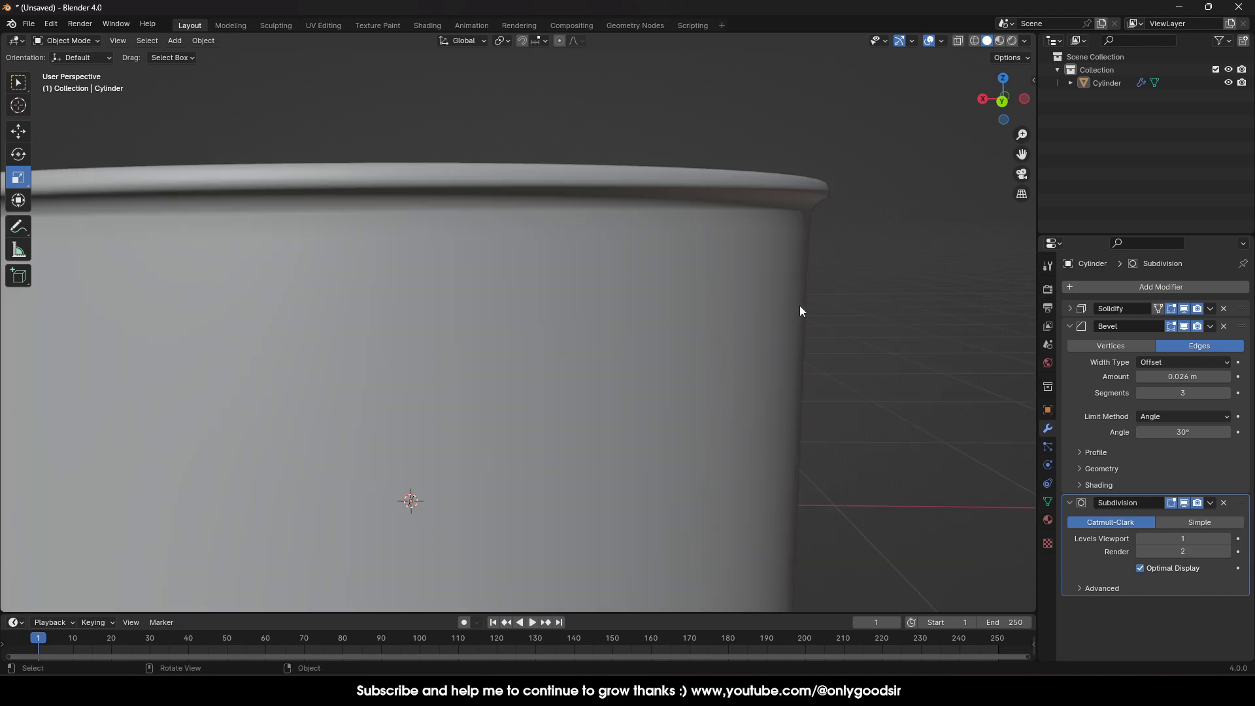
shift+middle_drag(819, 210, 796, 218)
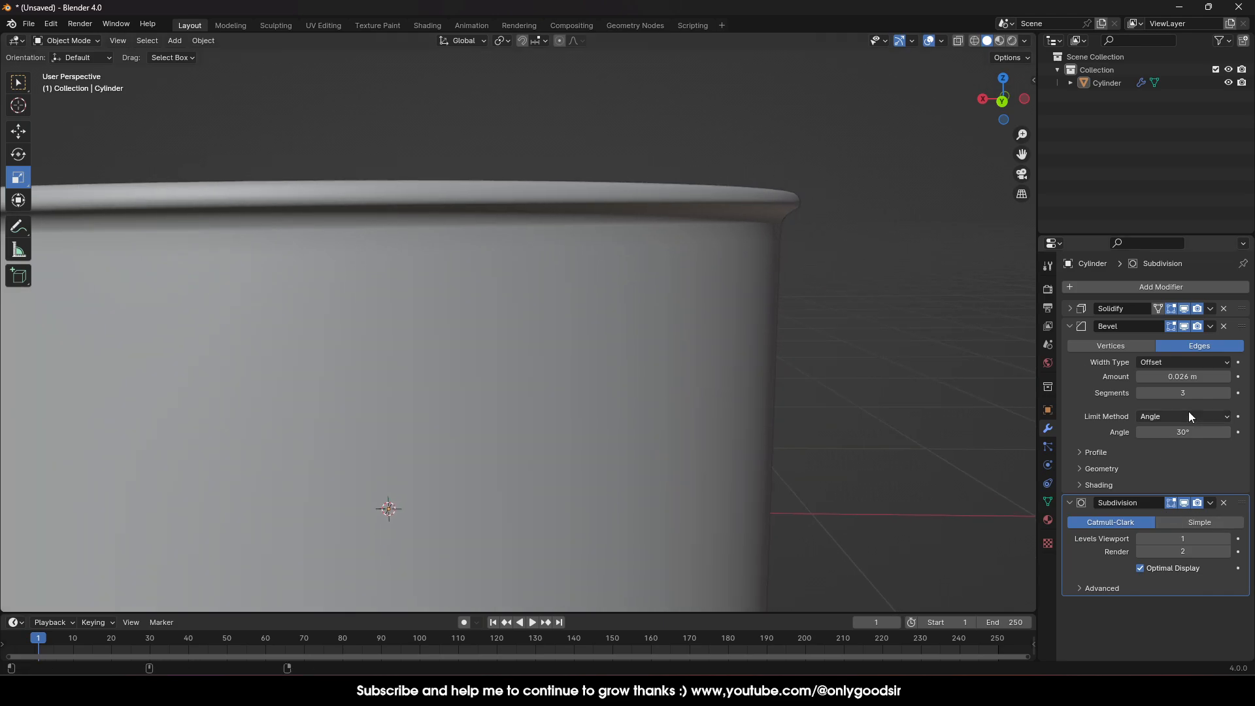
mouse_move(1178, 376)
mouse_down()
mouse_move(1160, 377)
mouse_move(1171, 377)
mouse_up()
Step: Switch the viewport to wireframe shading to examine the mesh of the whole pot
scroll(783, 309, down, 5)
middle_drag(783, 315, 861, 378)
middle_drag(481, 308, 689, 382)
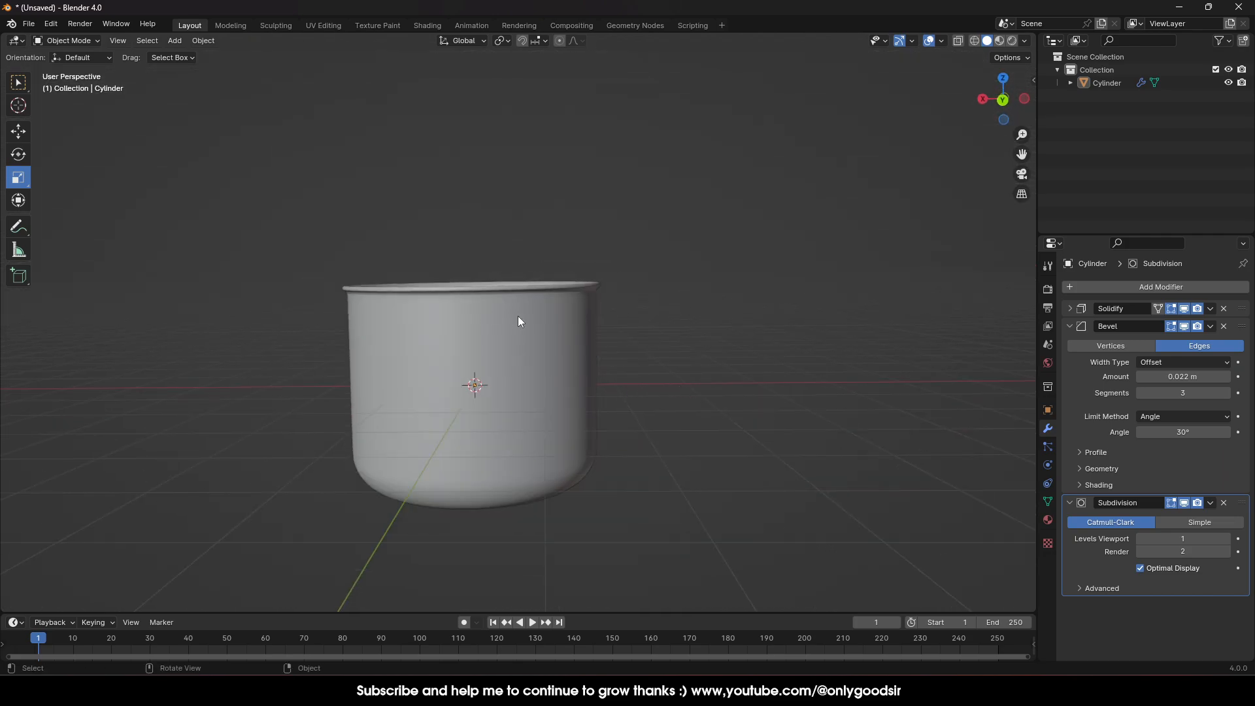
middle_drag(518, 320, 575, 355)
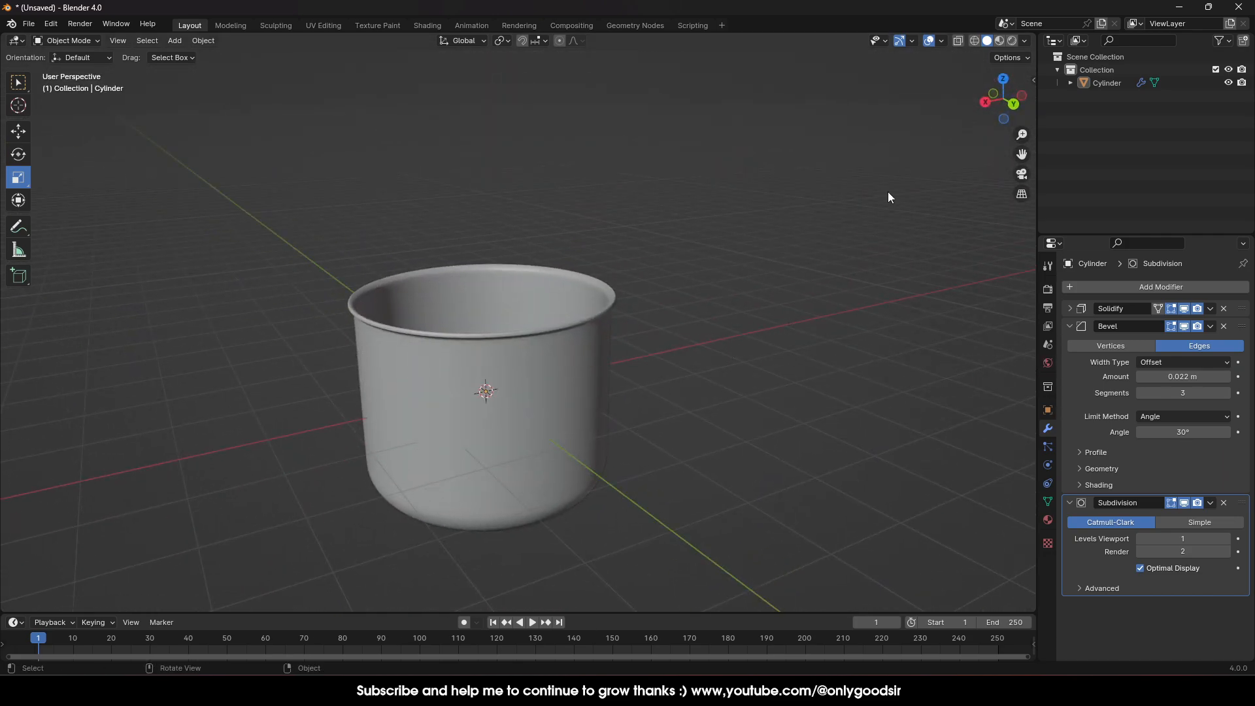
click(973, 40)
mouse_move(647, 339)
middle_down()
mouse_move(660, 354)
mouse_move(582, 389)
middle_up()
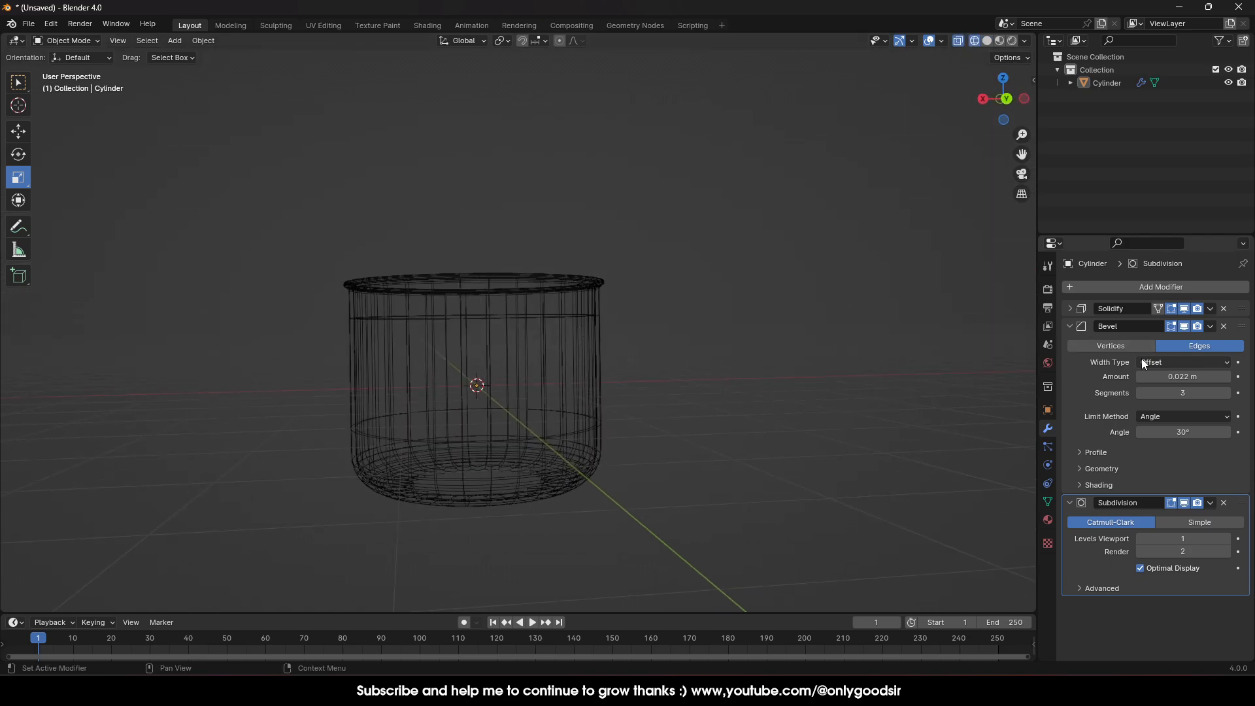
Step: Set the Solidify modifier's thickness to 0.077 m and return the viewport to solid shading
click(1069, 308)
mouse_move(1183, 344)
mouse_down()
mouse_move(1214, 344)
mouse_move(1169, 345)
mouse_move(1190, 345)
mouse_up()
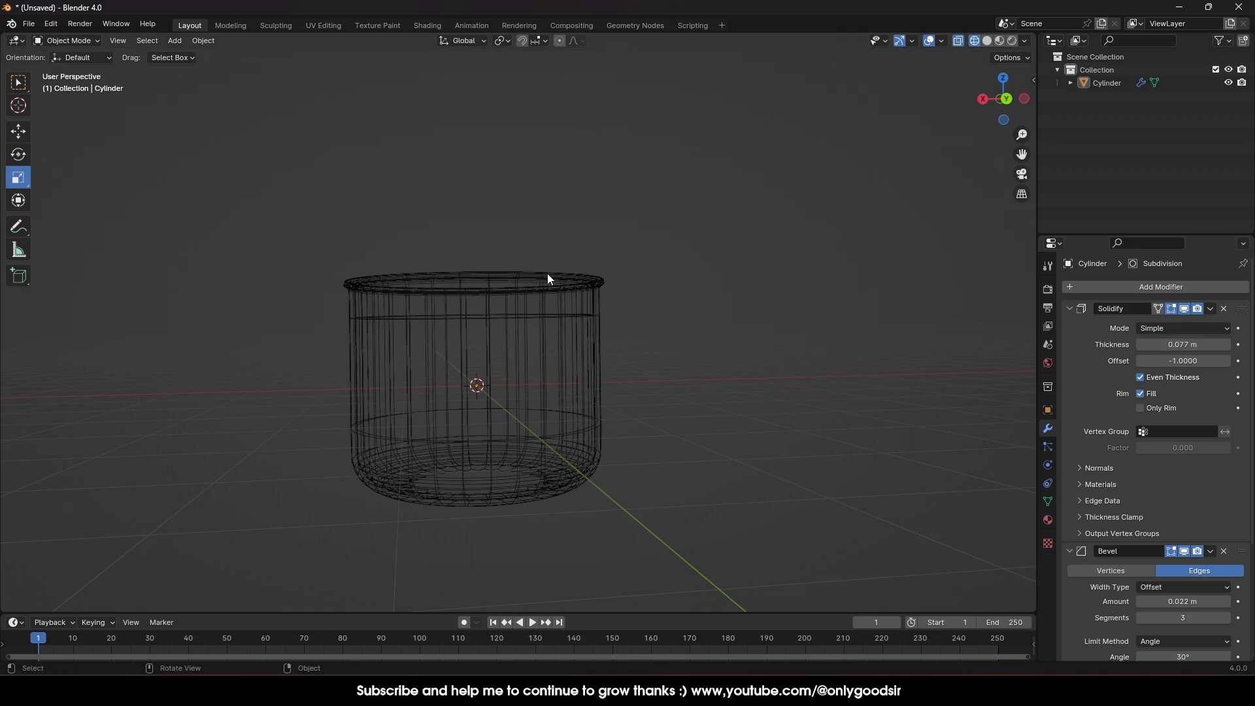
click(986, 40)
mouse_move(592, 356)
middle_down()
mouse_move(622, 358)
mouse_move(534, 350)
middle_up()
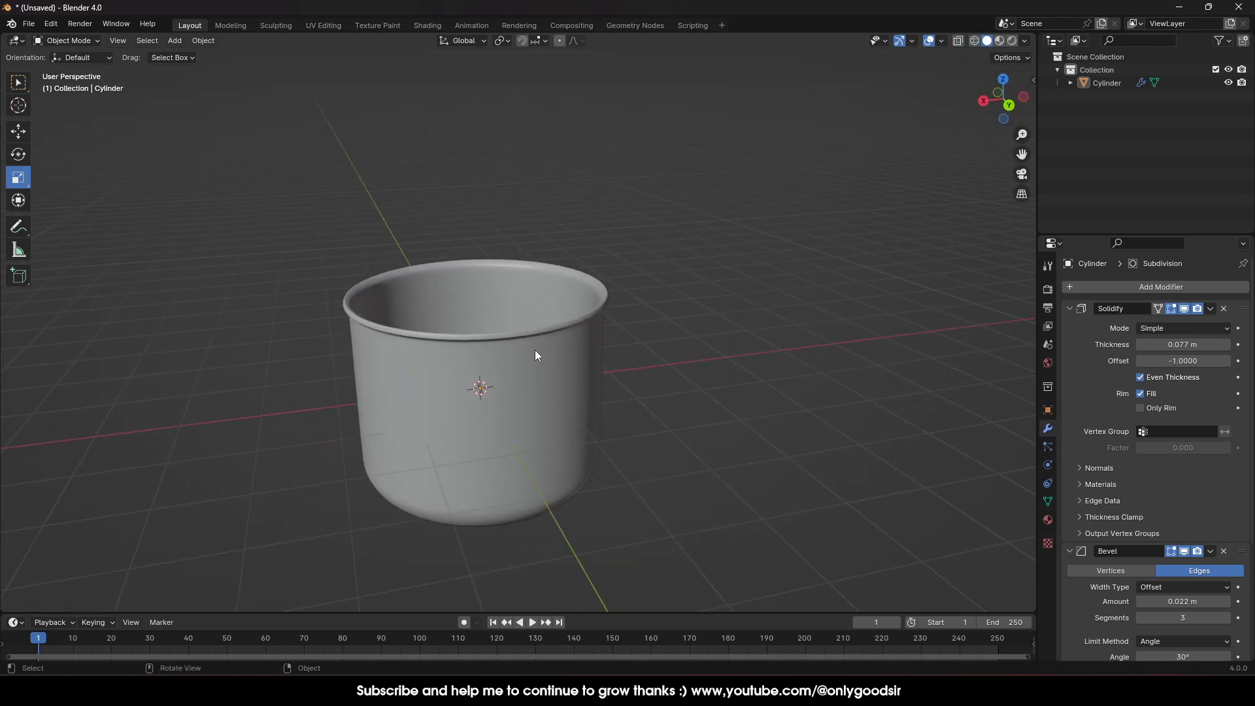
Step: Apply the pot's Solidify, Bevel and Subdivision modifiers in stack order
click(1210, 311)
click(1197, 324)
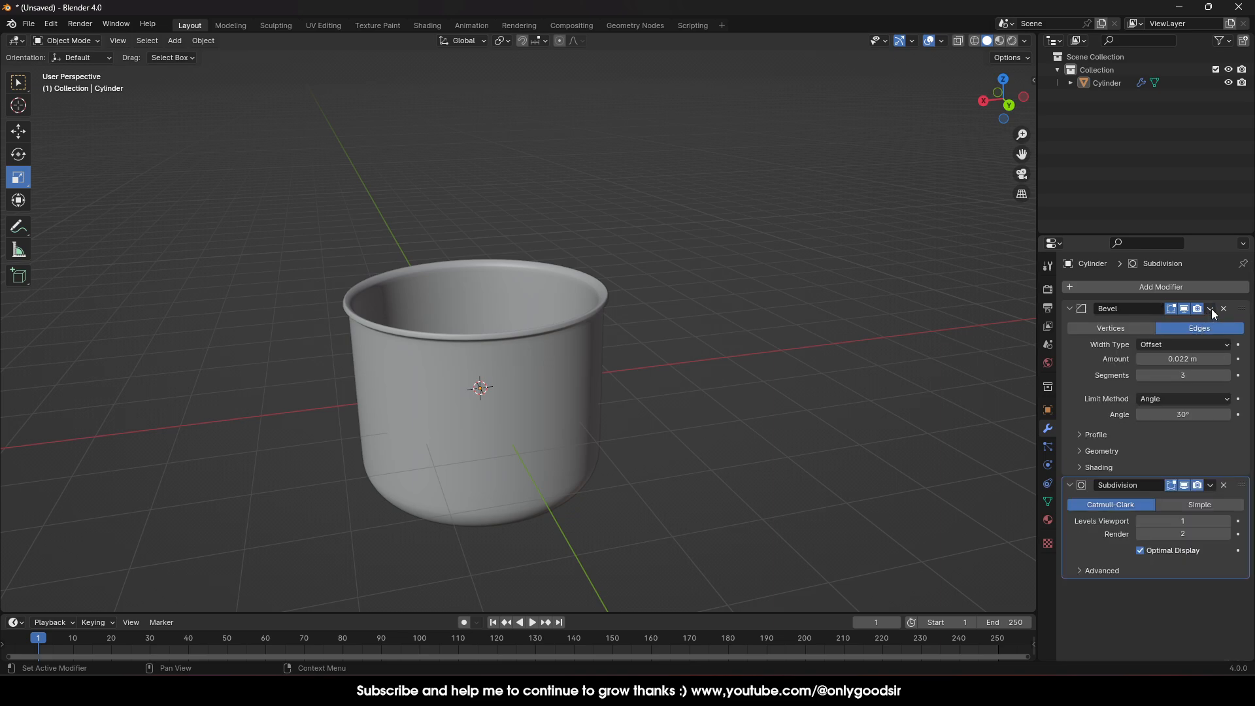
click(1210, 311)
click(1200, 322)
click(1209, 310)
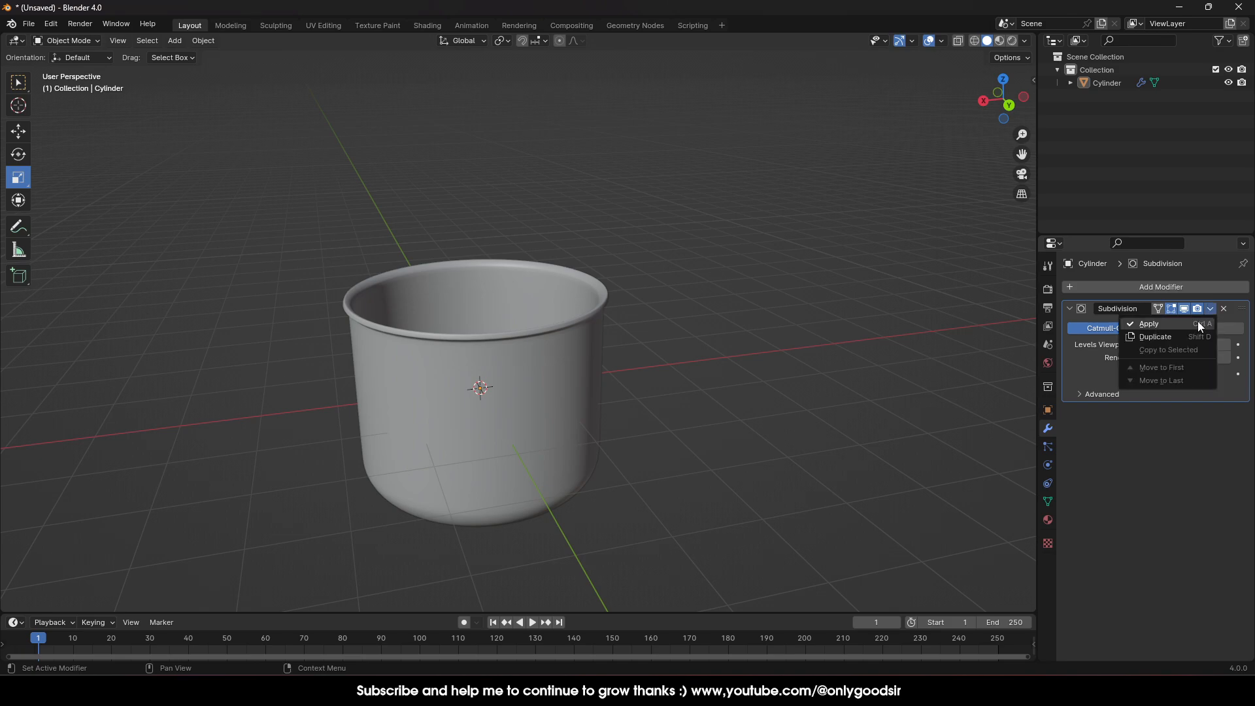
click(1199, 325)
Step: Raise the pot along Z until its base rests on the ground line, using the back view for alignment, and deselect it
middle_drag(653, 362, 497, 368)
click(497, 367)
click(18, 131)
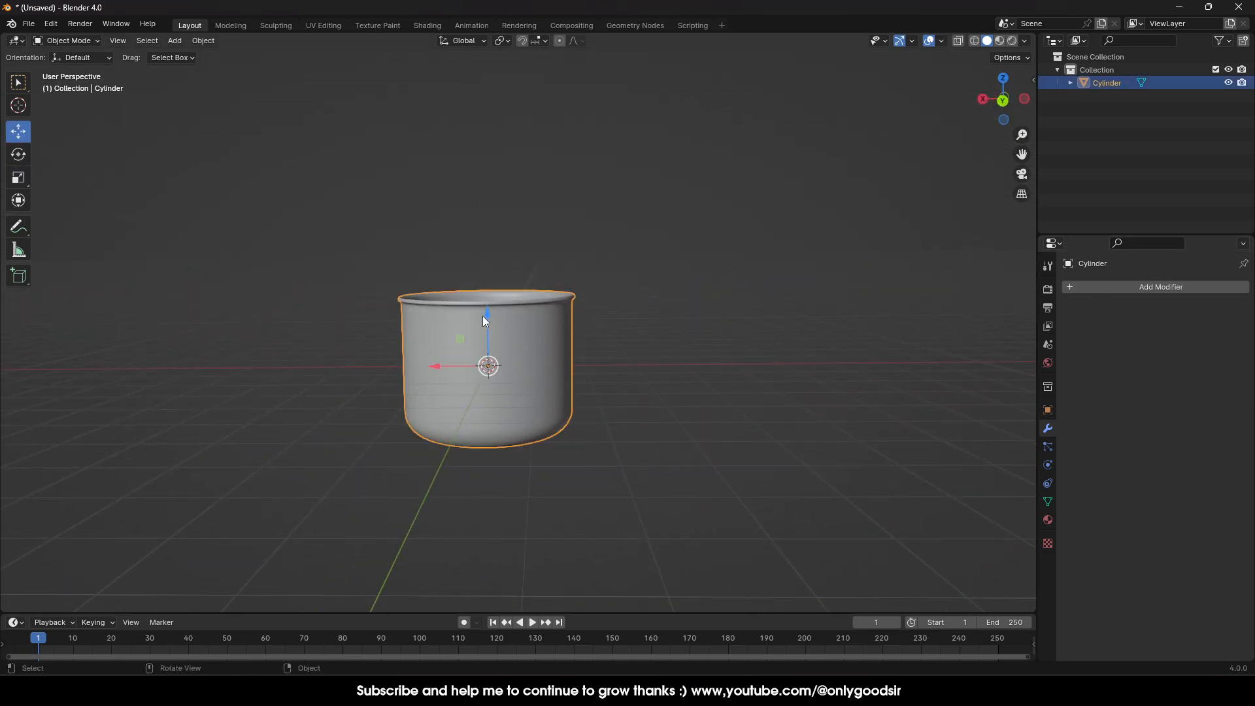
drag(482, 316, 499, 235)
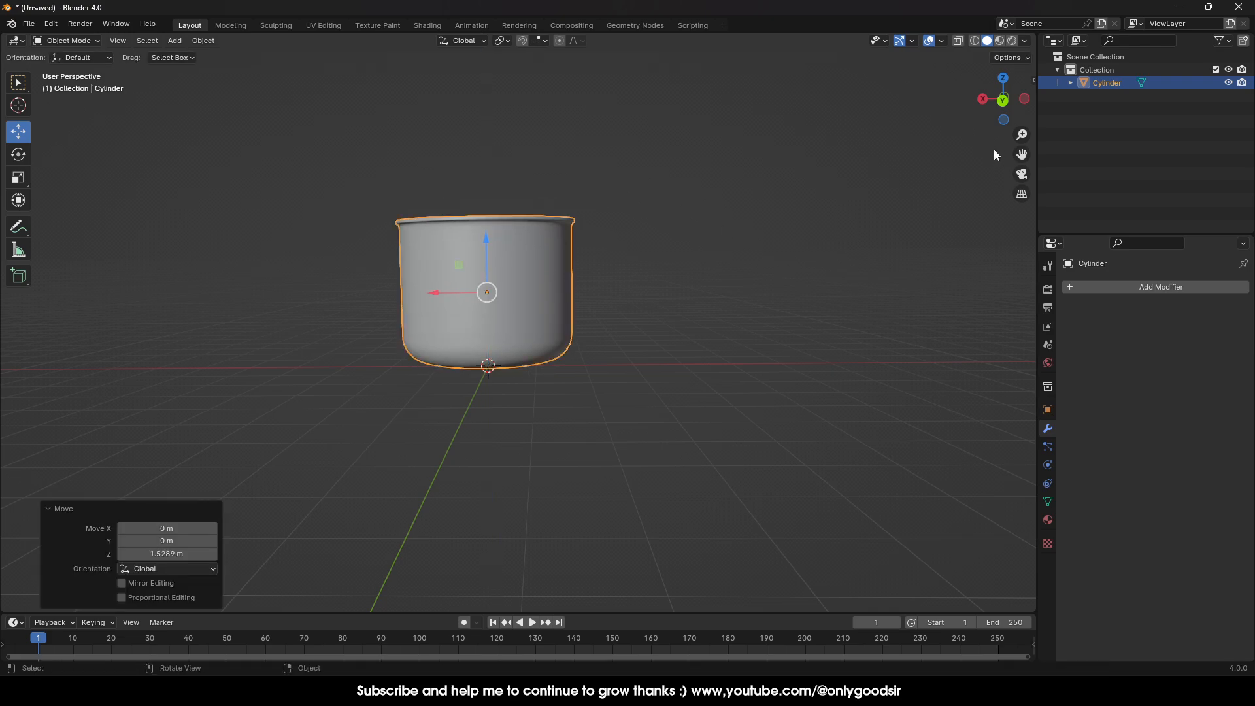
click(1002, 100)
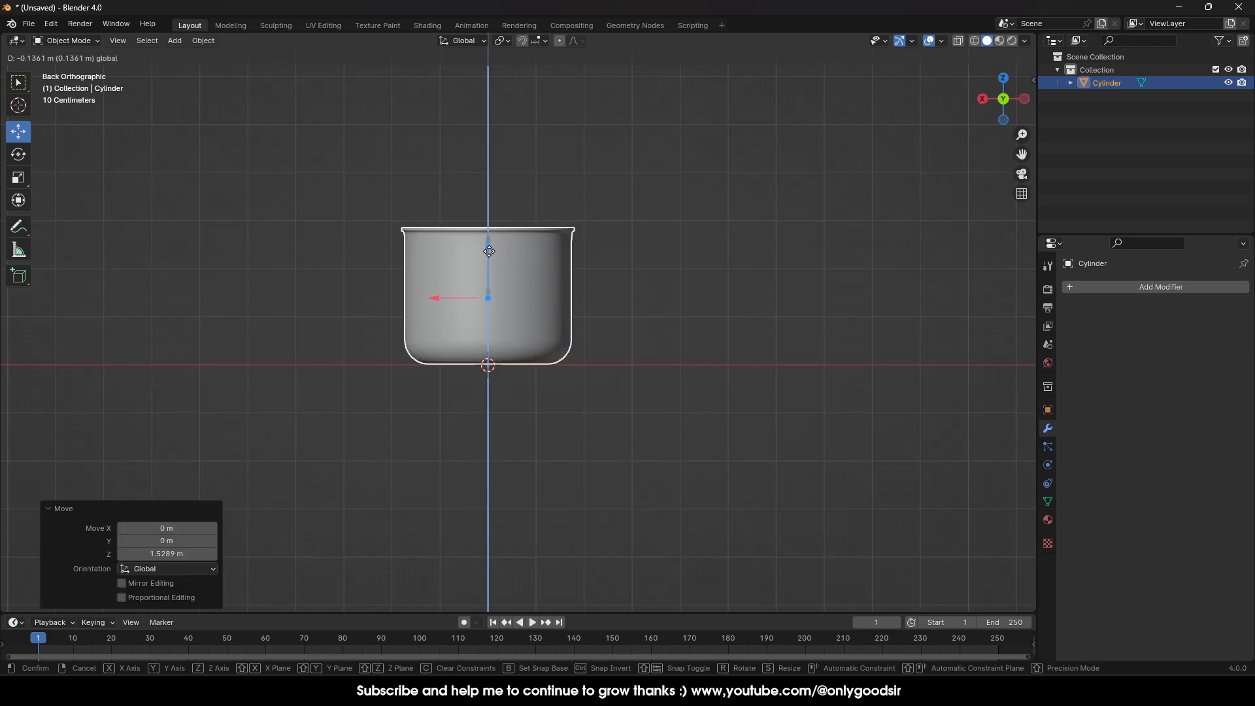
key(alt+a)
middle_drag(547, 321, 523, 374)
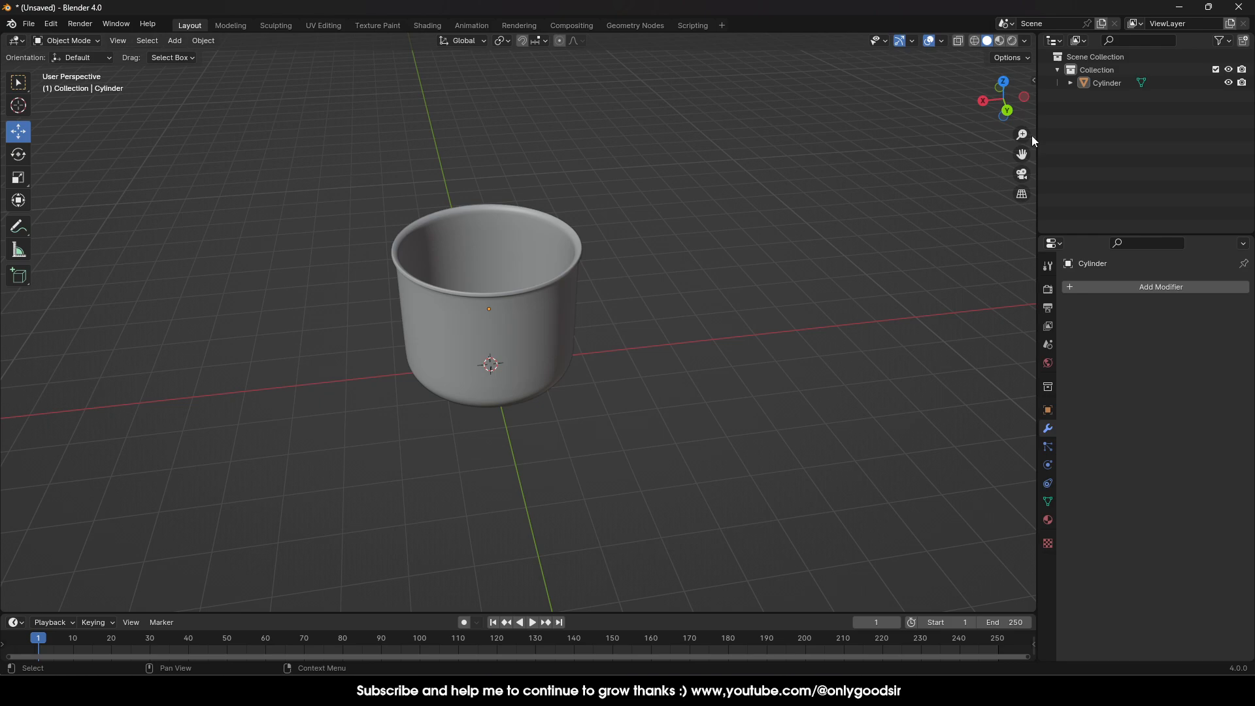
Step: Add a 2 m cube from the top view, offset about 2.07 m along Y, and scale it uniformly by 0.361
click(1002, 82)
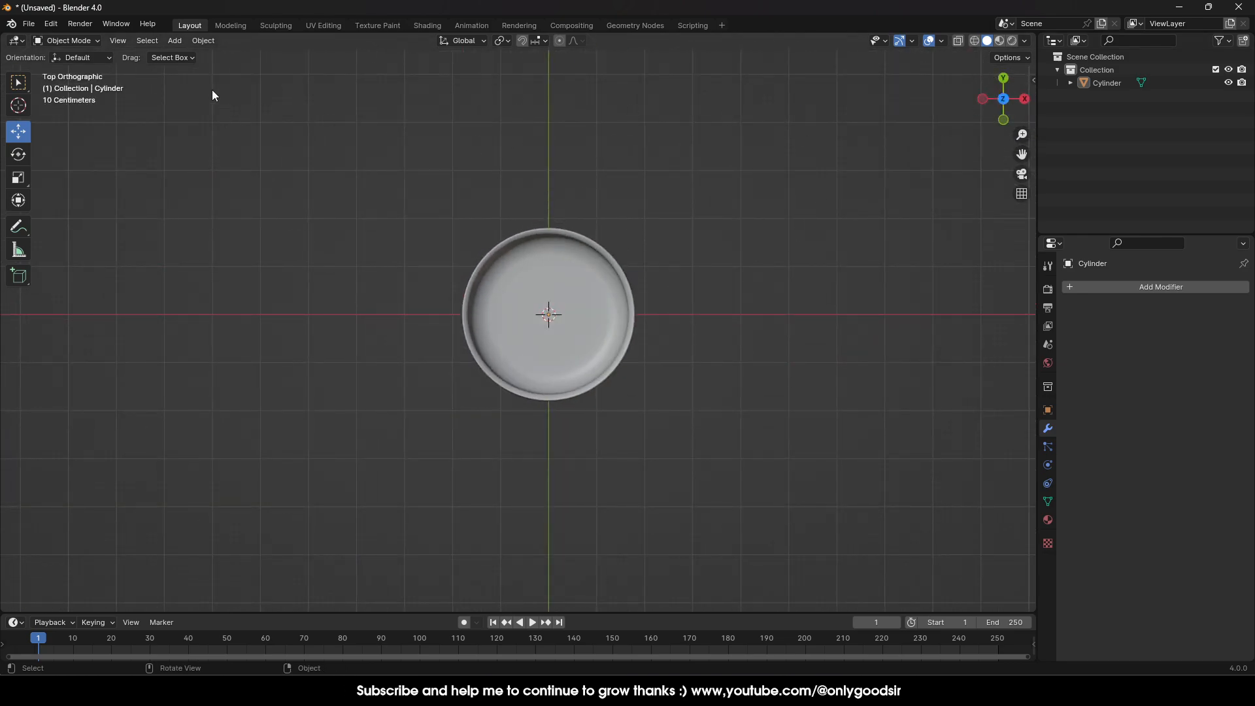
click(174, 40)
mouse_move(193, 53)
click(356, 68)
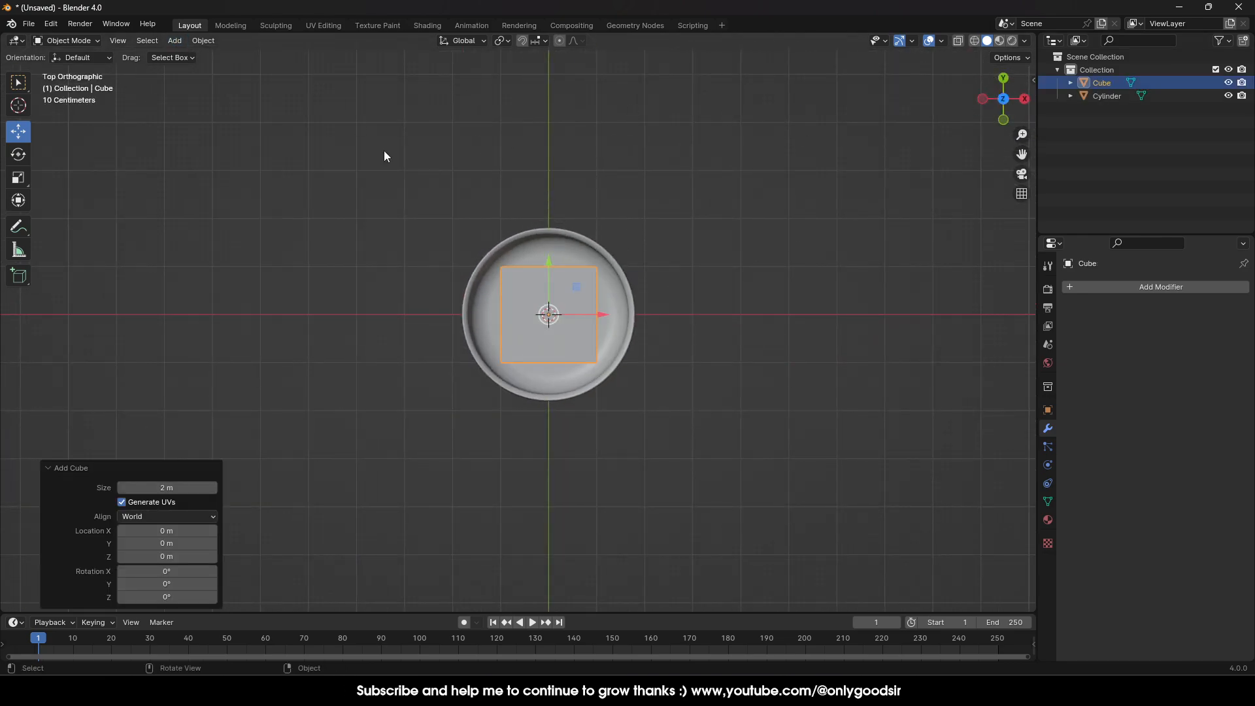
drag(546, 269, 548, 170)
key(s)
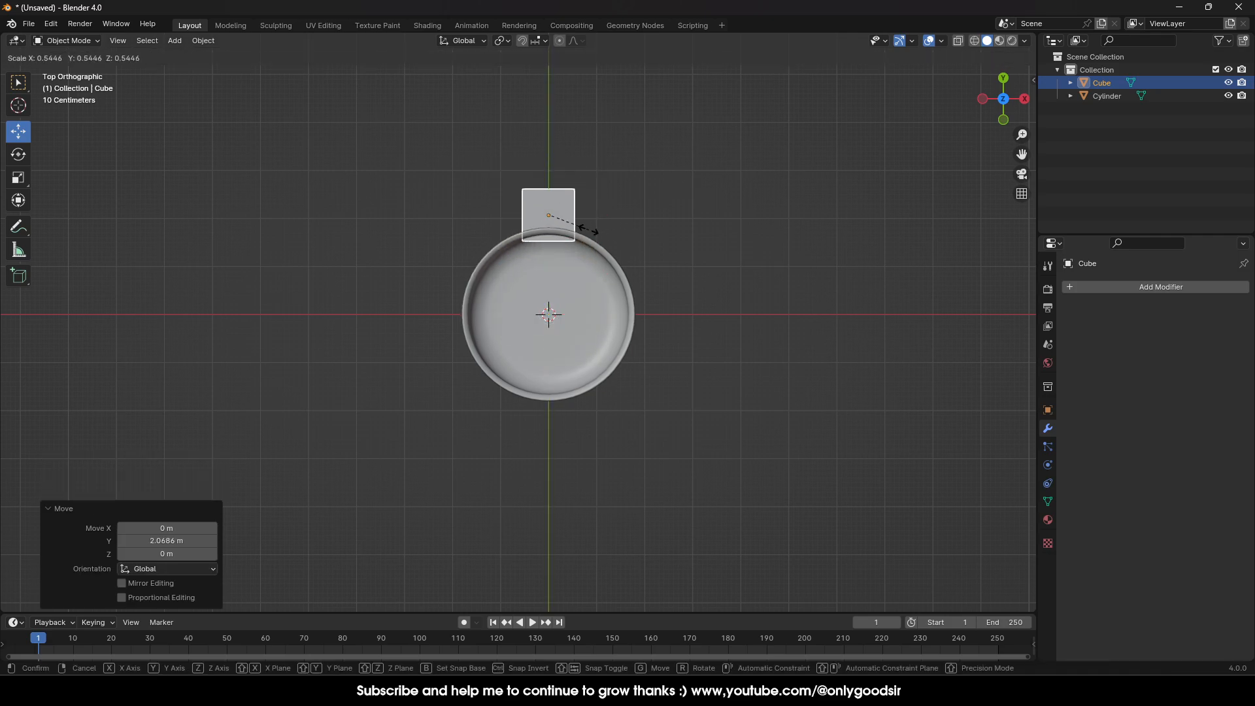
click(579, 230)
Step: Raise the cube about 2.33 m along Z beside the upper part of the pot and deselect it
mouse_move(593, 274)
middle_down()
mouse_move(490, 225)
mouse_move(607, 285)
middle_up()
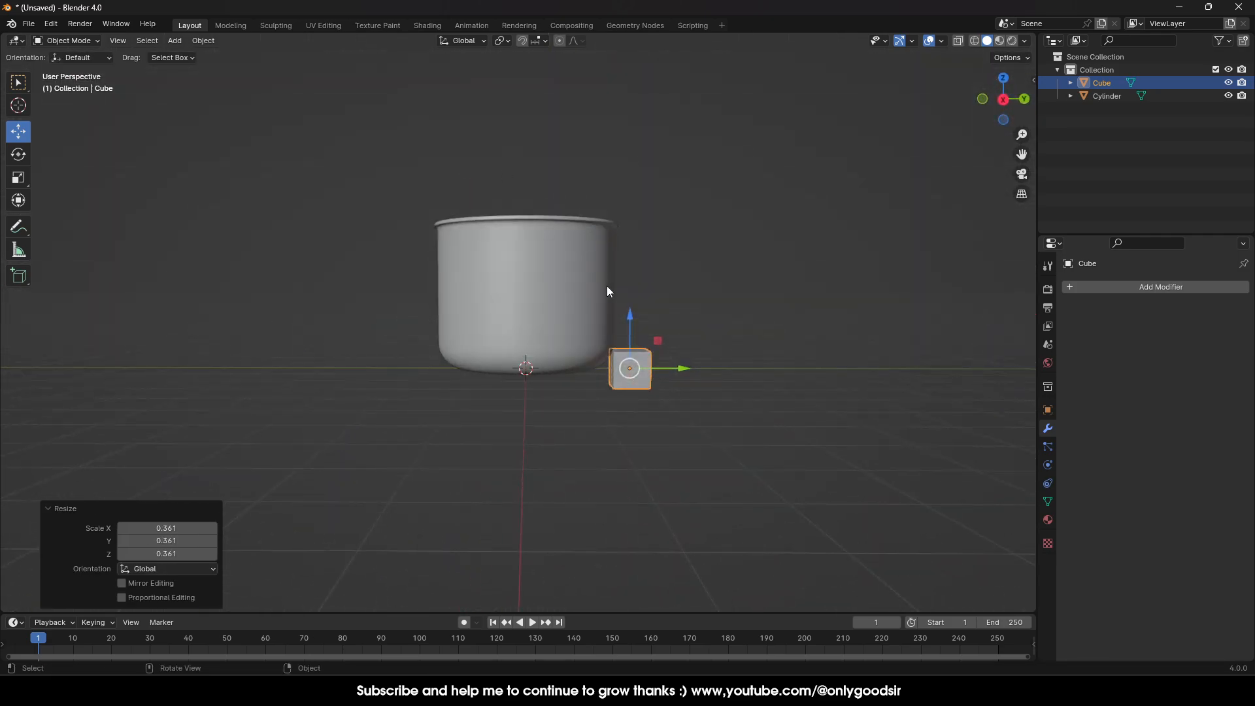
drag(632, 320, 631, 207)
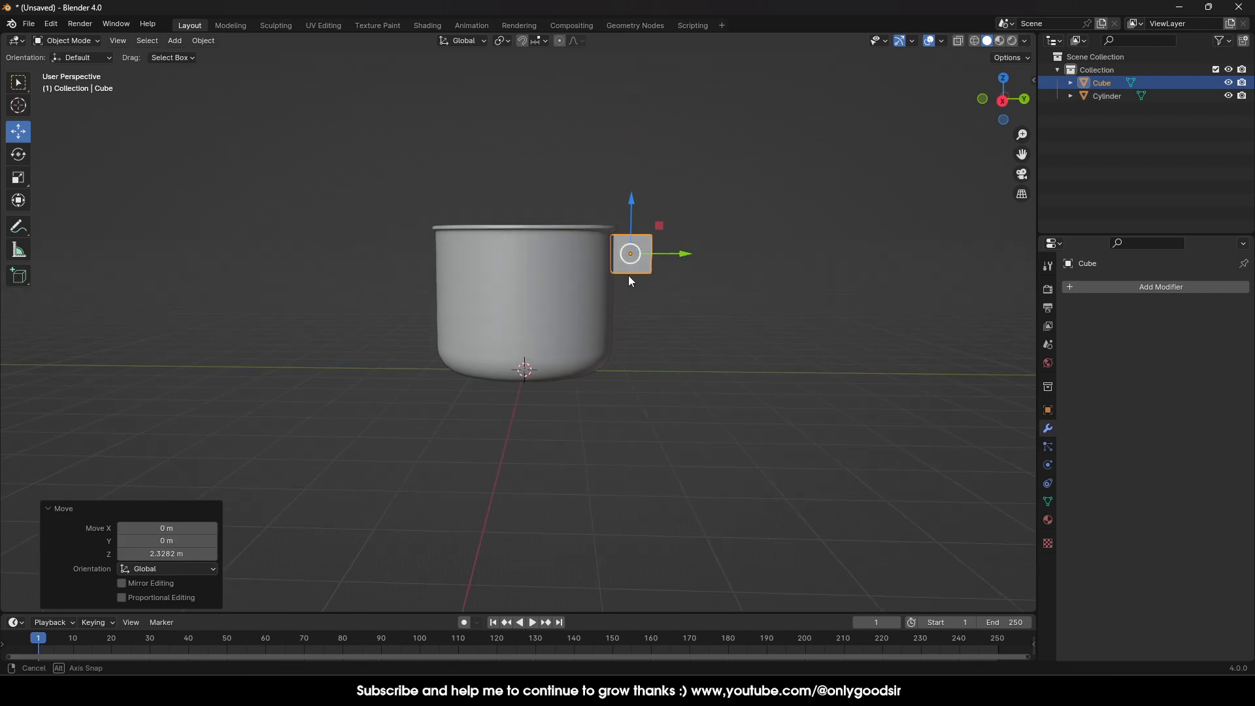
middle_drag(629, 276, 681, 363)
scroll(692, 361, up, 6)
click(898, 151)
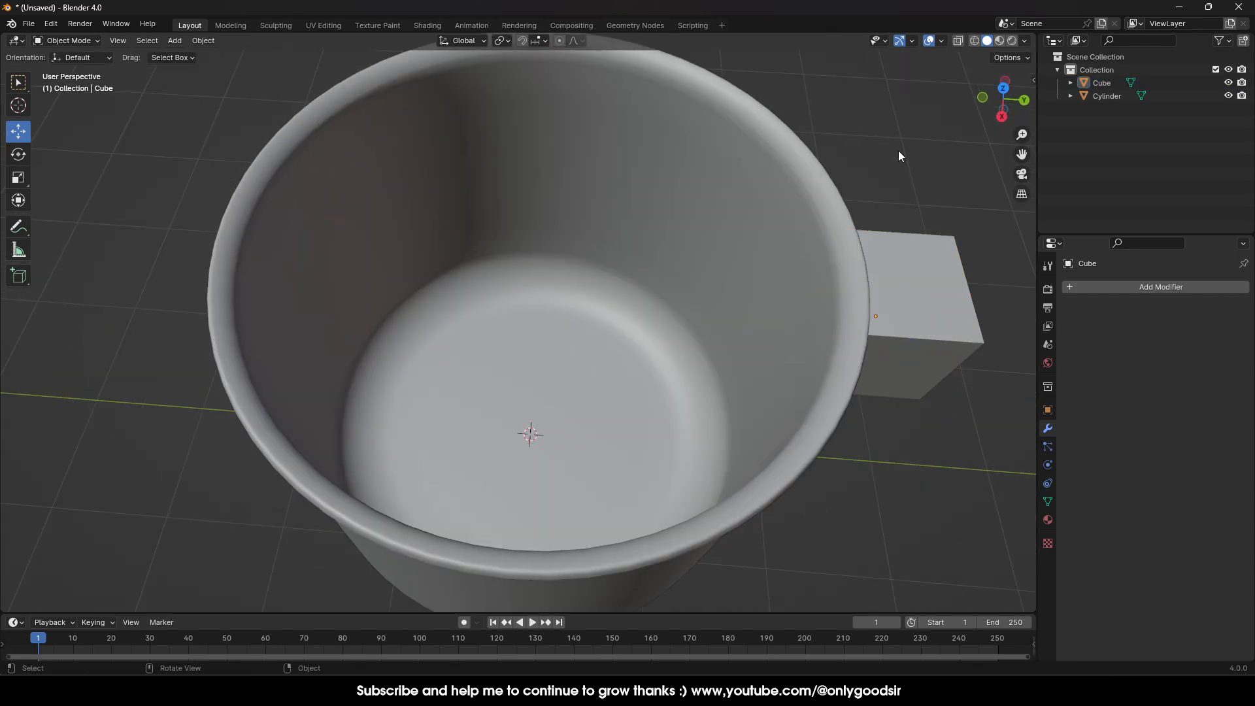
middle_drag(897, 151, 677, 199)
Step: Flatten the cube along Z by a factor of 0.337 and raise it about 0.19 m toward the pot's rim
click(670, 170)
click(19, 177)
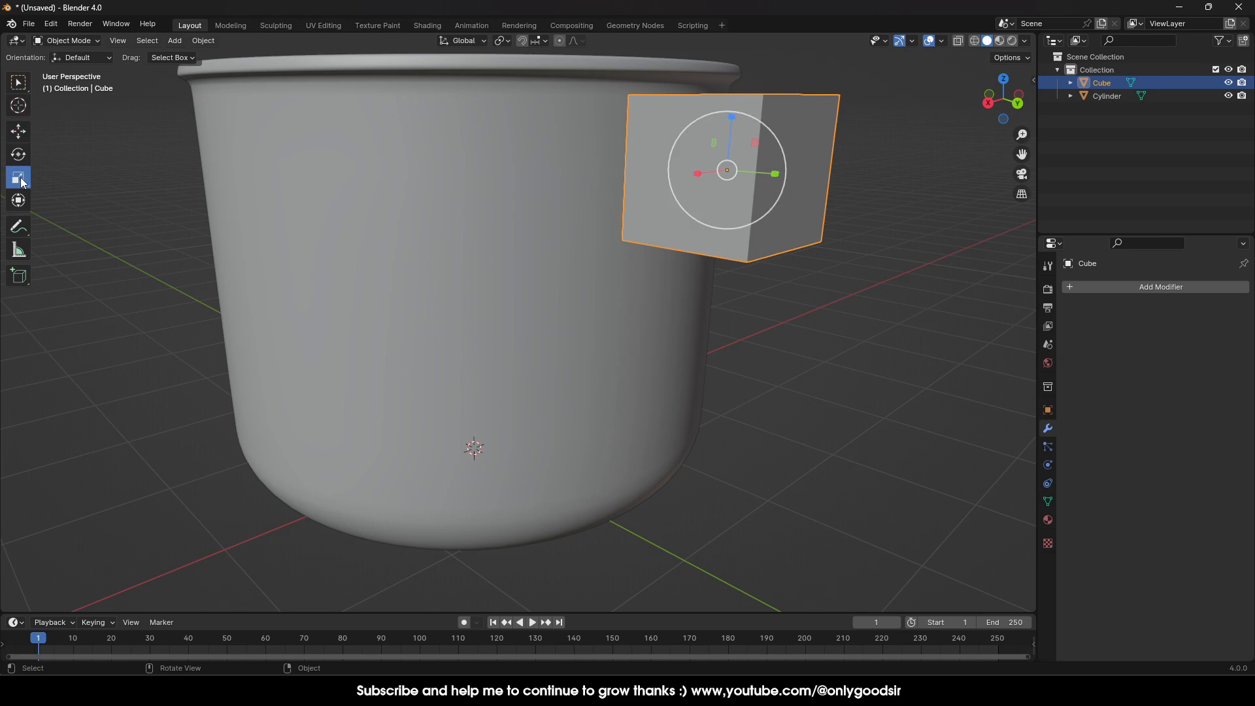
drag(739, 128, 696, 176)
click(18, 131)
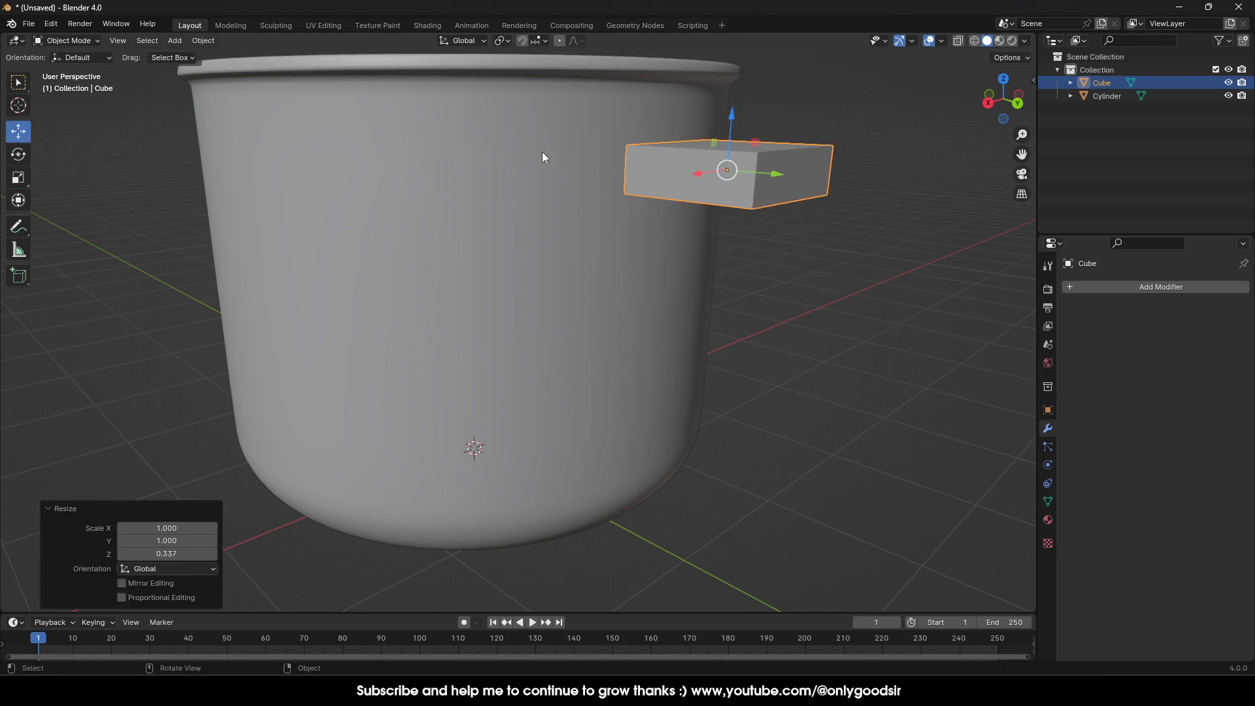
drag(735, 121, 731, 73)
middle_drag(730, 73, 743, 282)
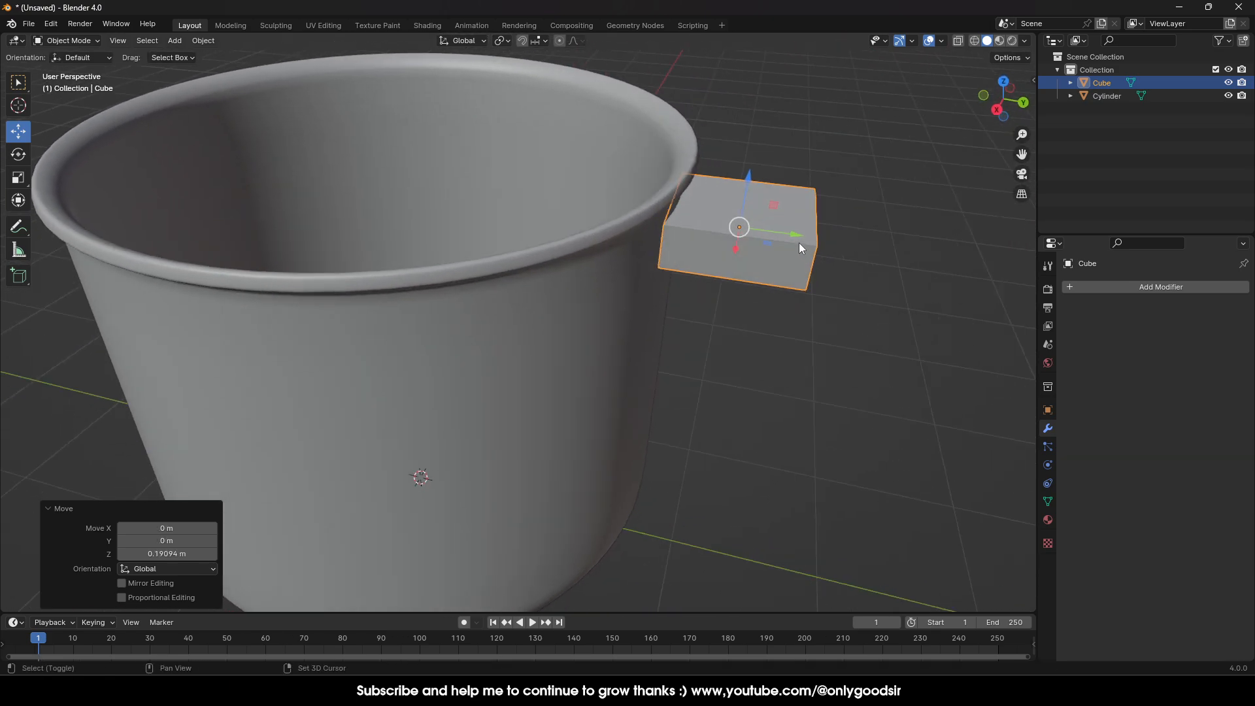
Step: Apply the scale transform to the flattened handle block
shift+middle_drag(799, 242, 747, 251)
scroll(766, 251, up, 1)
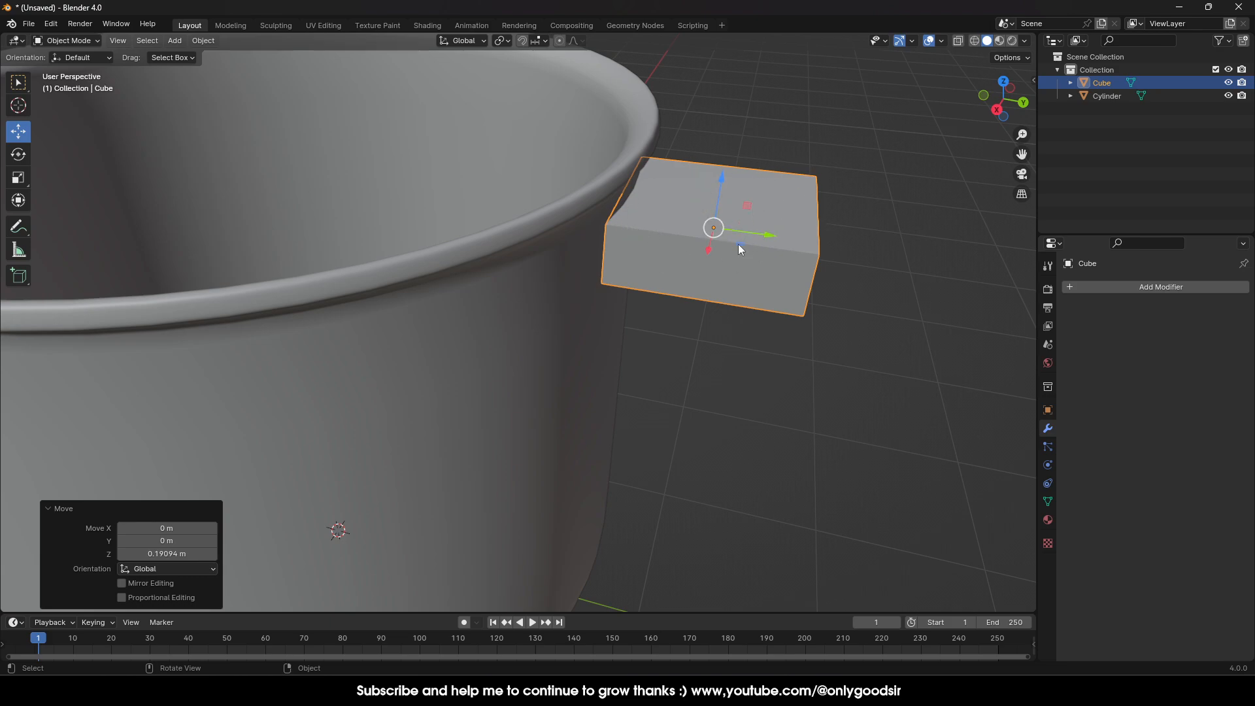
middle_drag(738, 245, 707, 337)
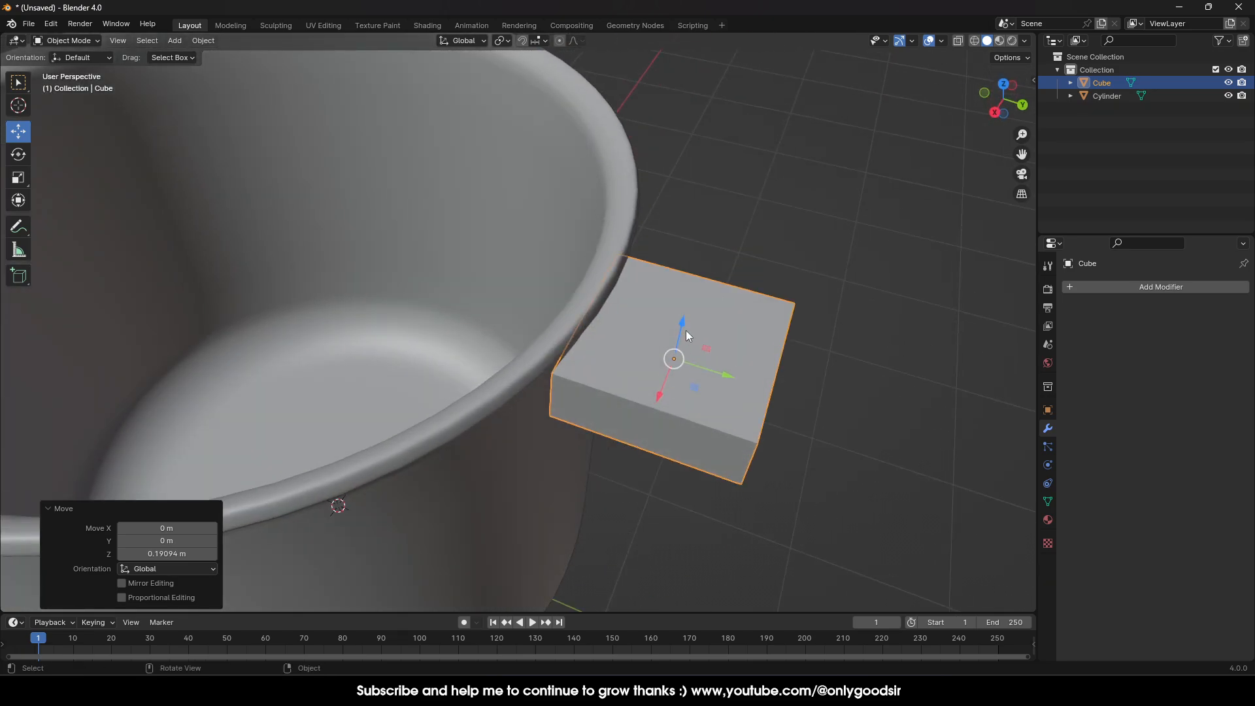
key(ctrl+a)
click(685, 332)
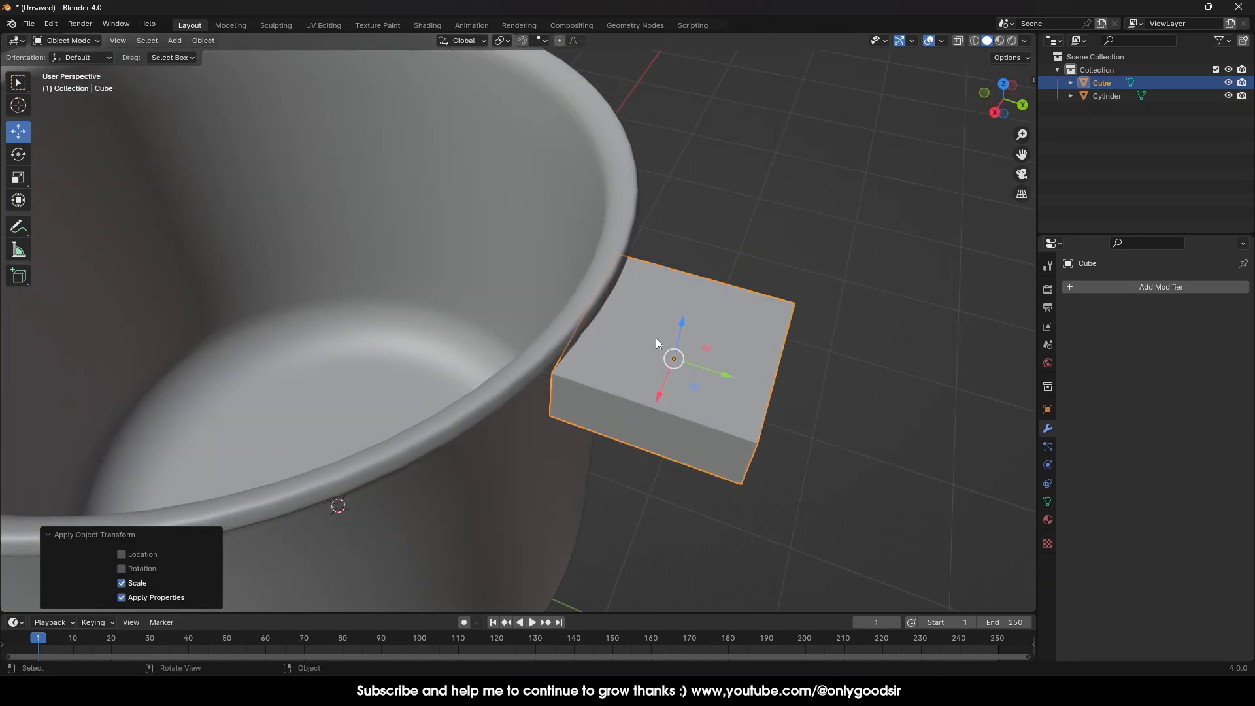
Step: Inset the block's top and bottom faces together by about 0.13 m in face editing mode
click(65, 40)
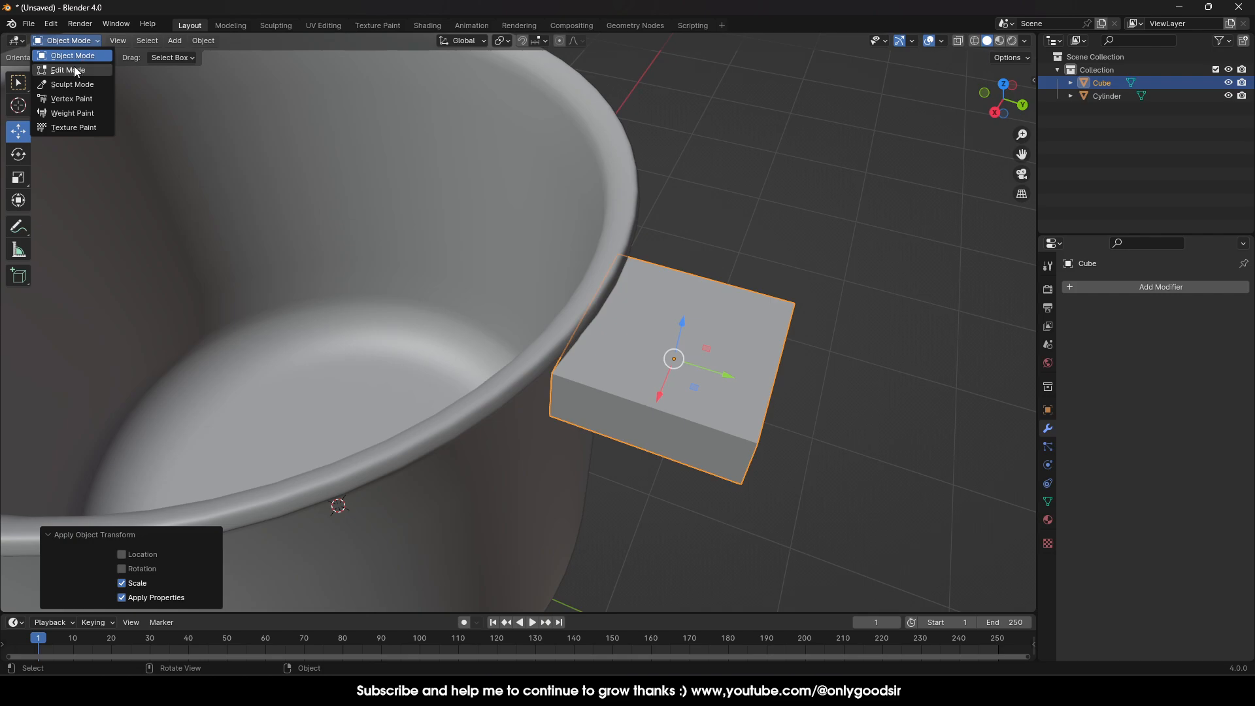
click(62, 69)
click(138, 40)
click(670, 376)
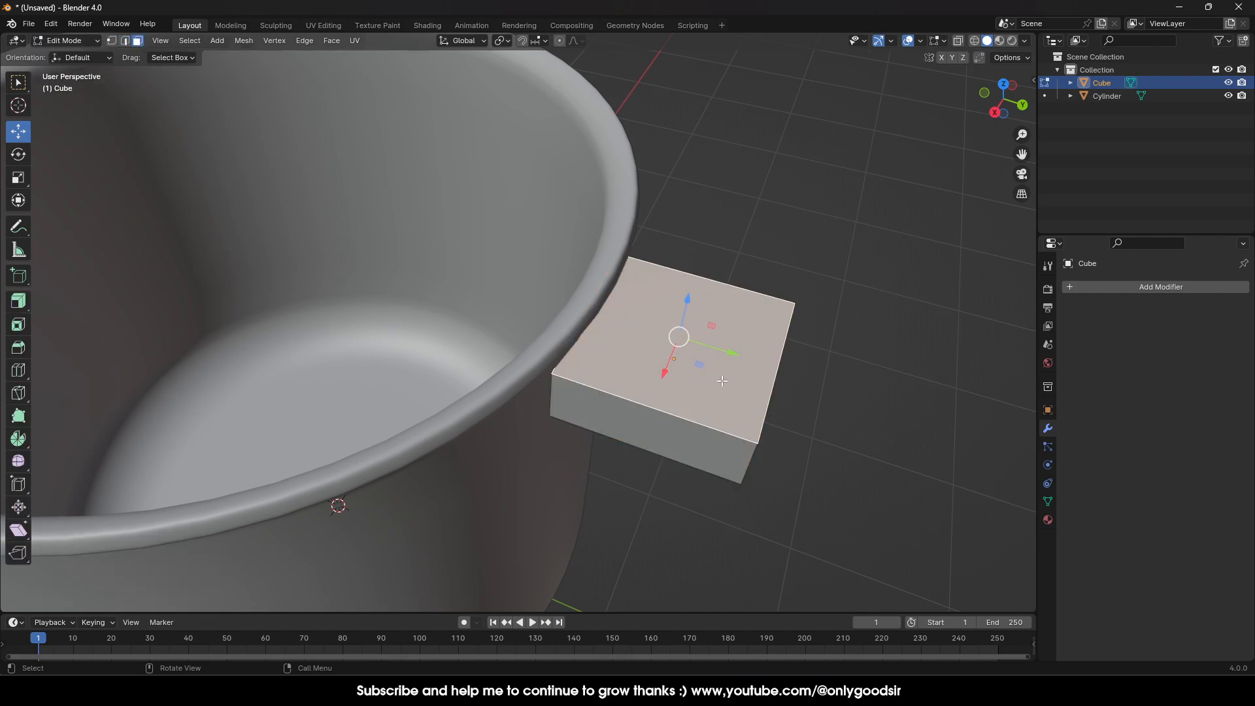
middle_drag(718, 391, 704, 307)
shift+middle_drag(690, 137, 558, 289)
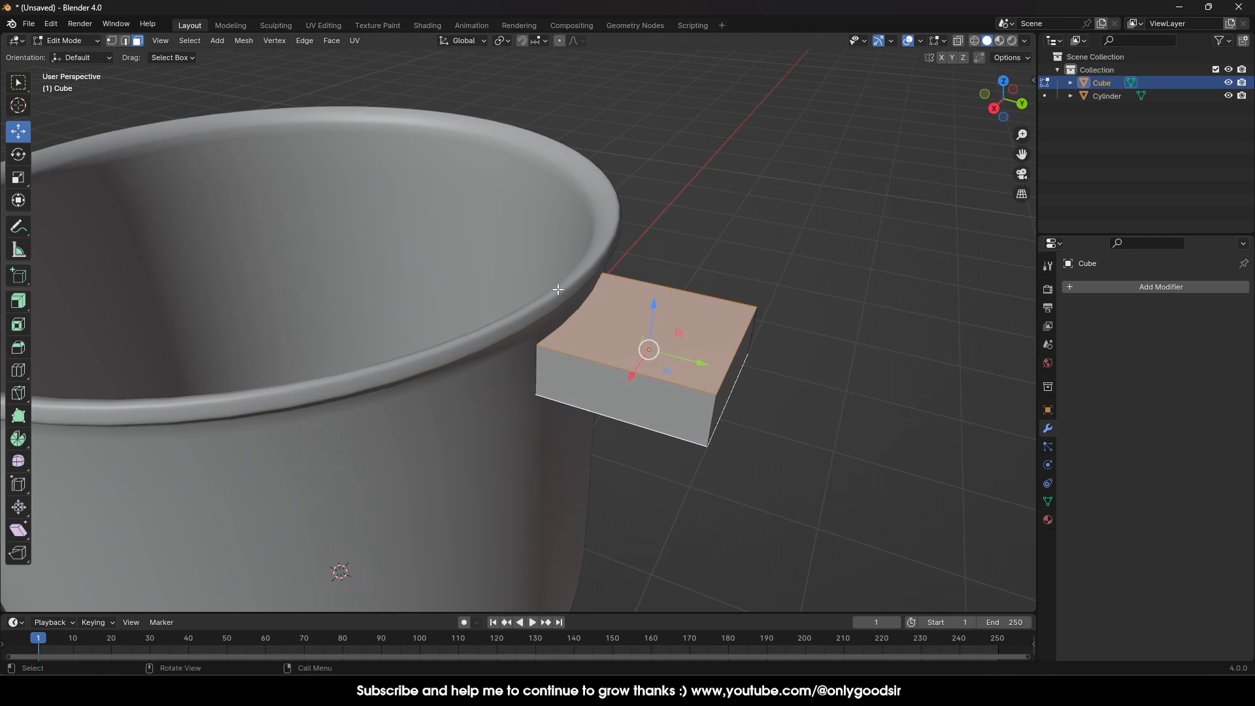
click(19, 325)
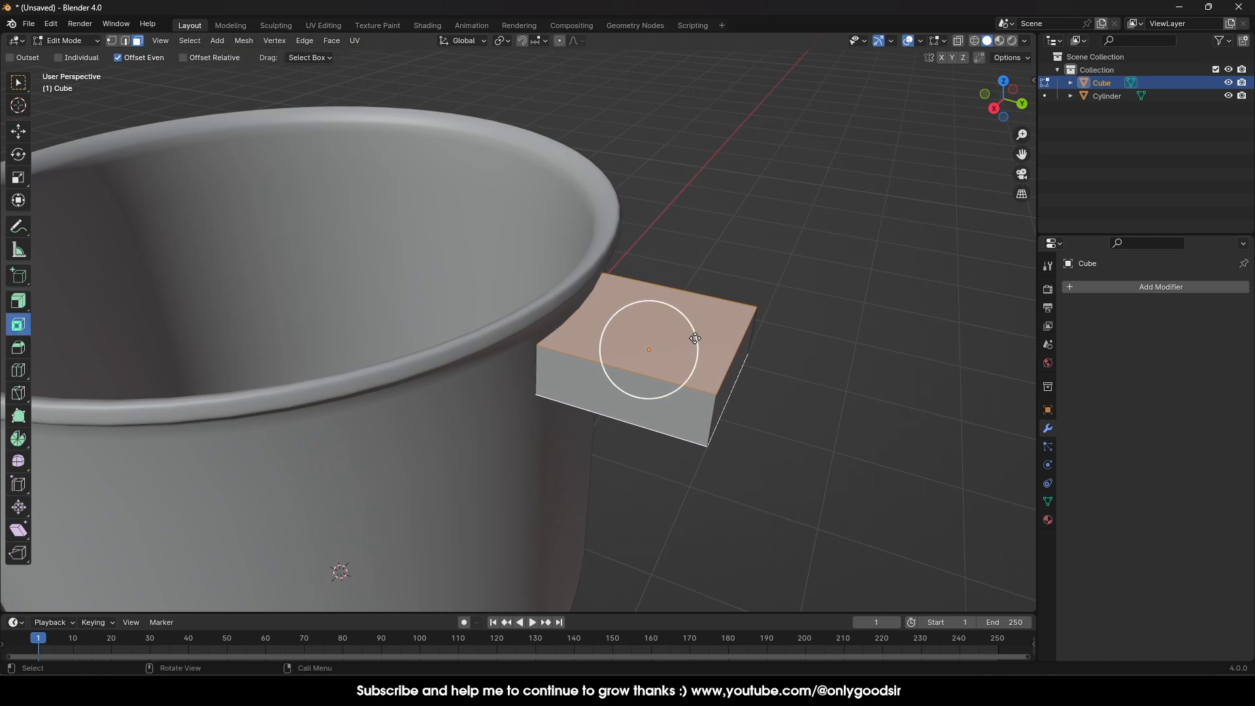
drag(695, 338, 660, 340)
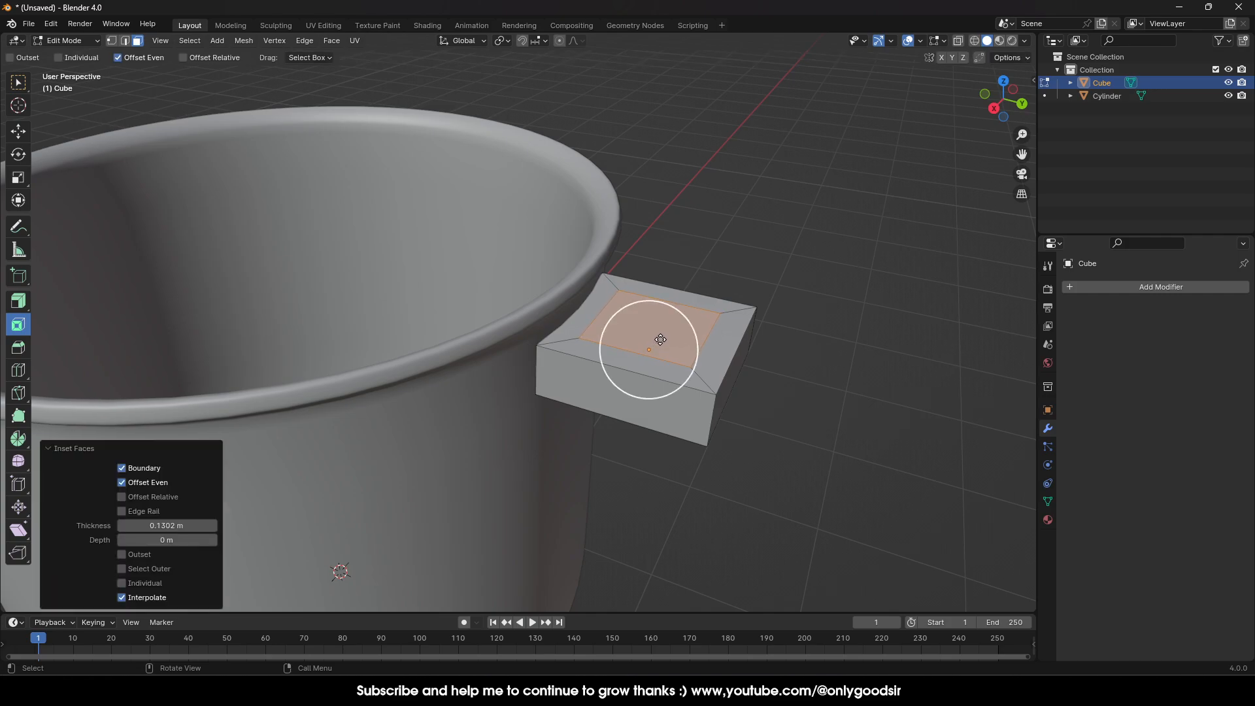
Step: Delete the inset faces on the top and bottom of the block
key(x)
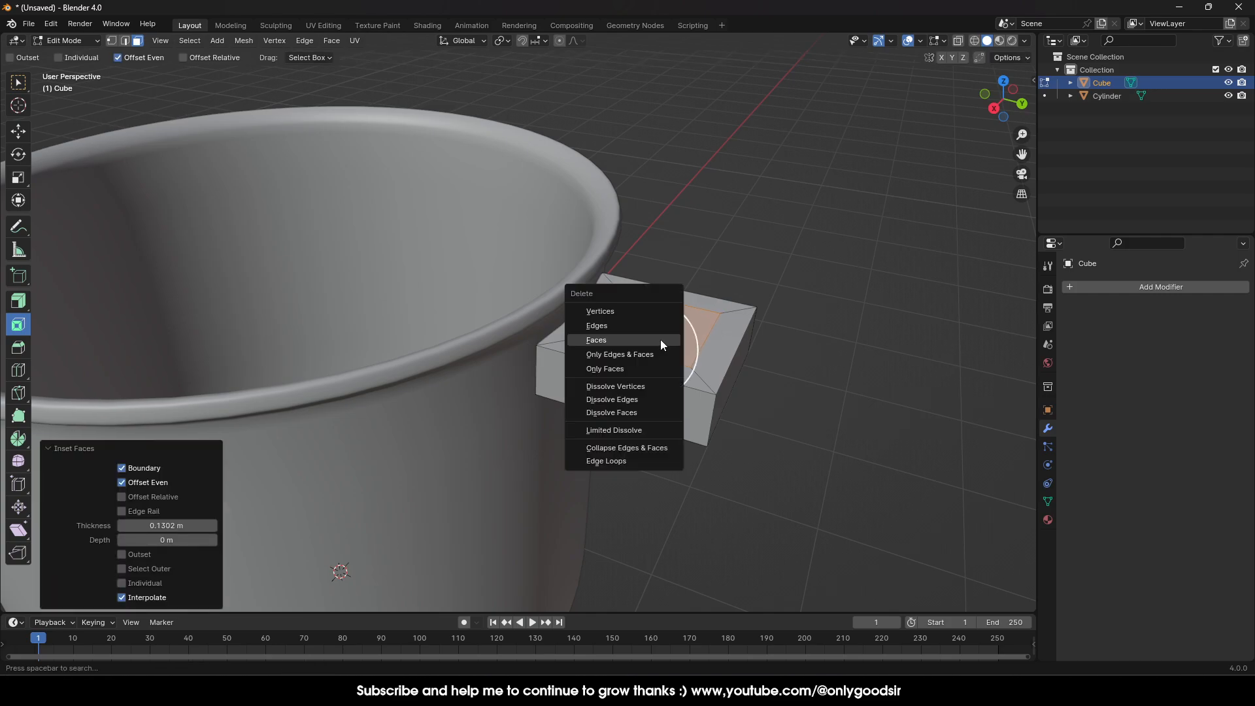
click(660, 340)
middle_drag(683, 370, 673, 373)
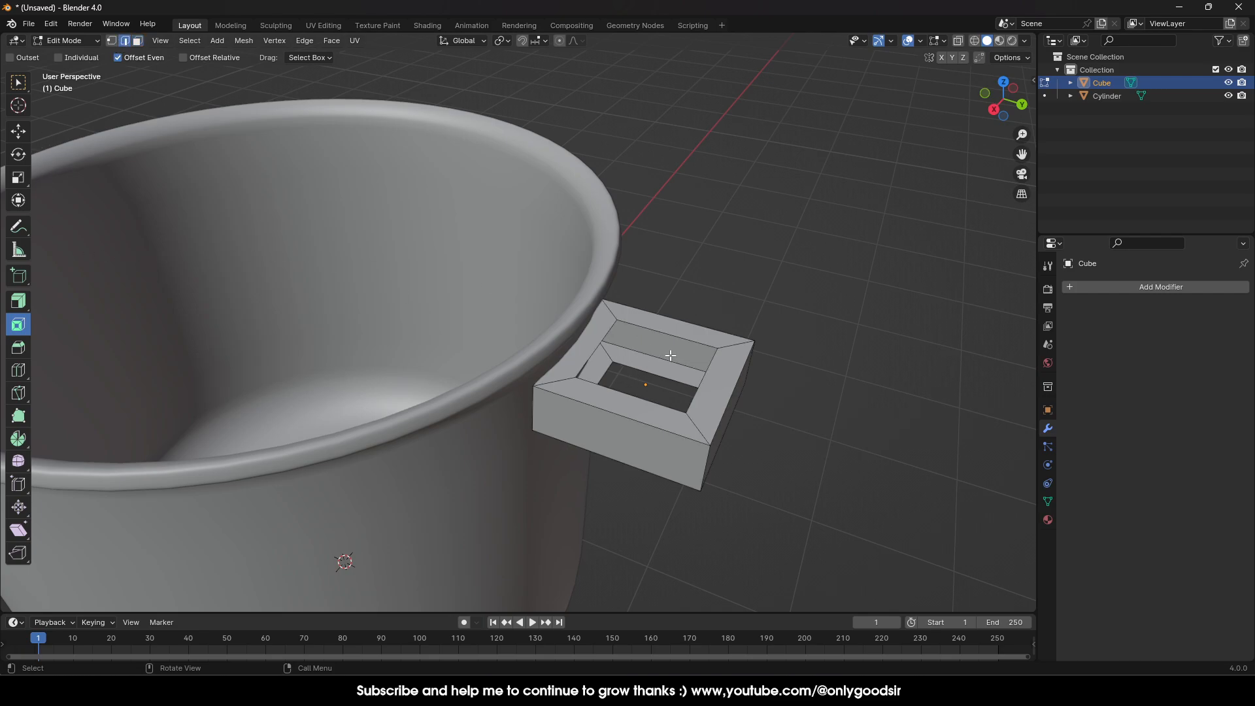
Step: Bridge the top and bottom inner edge loops of the block to wall its opening, and return to Object Mode
alt+click(643, 347)
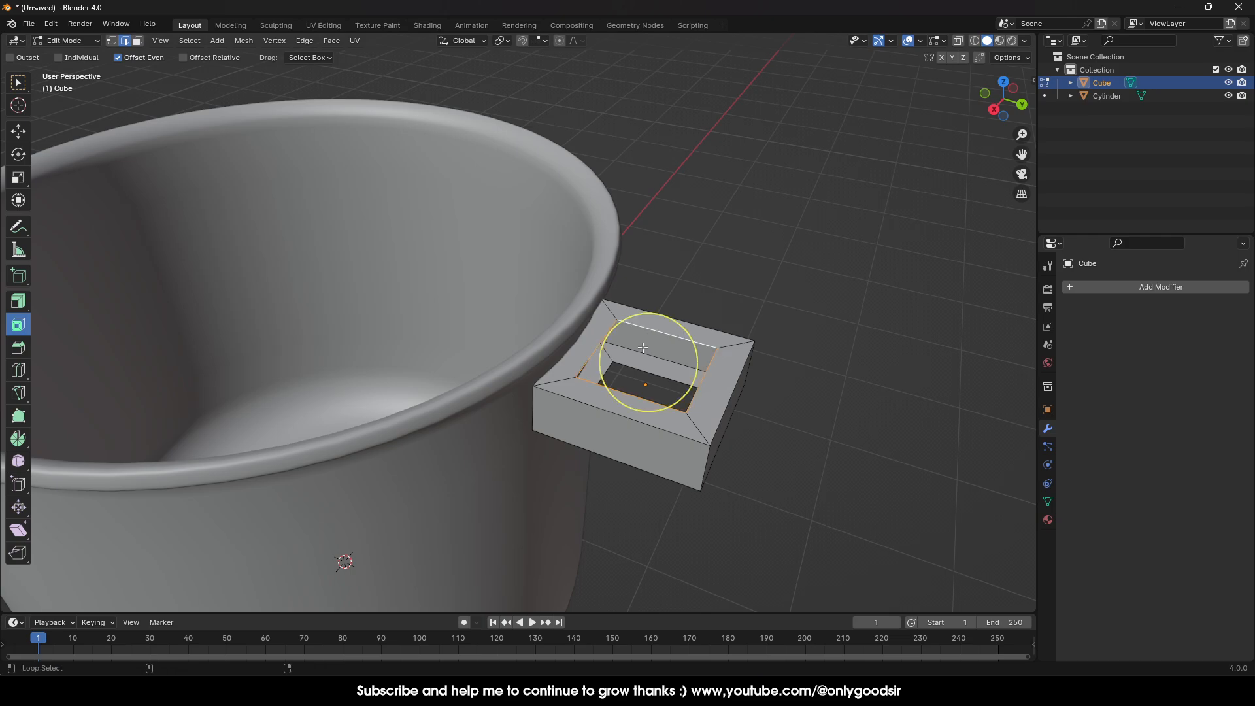
click(18, 131)
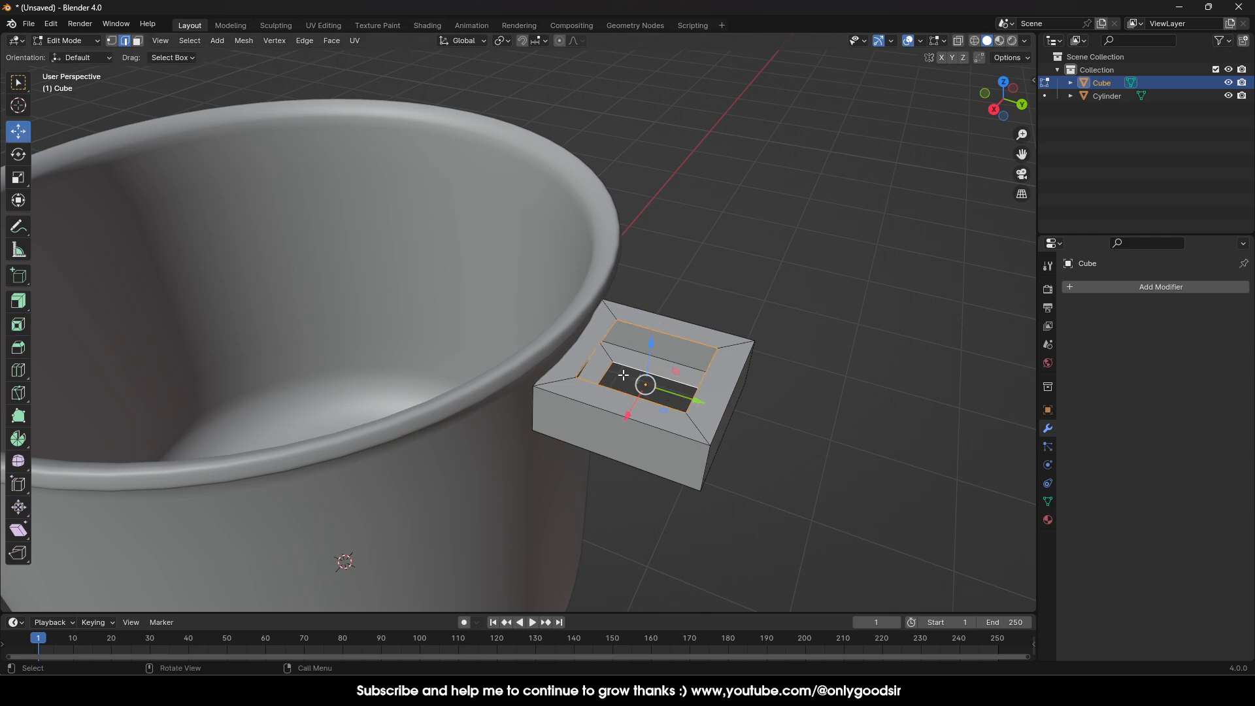
middle_drag(652, 409, 643, 204)
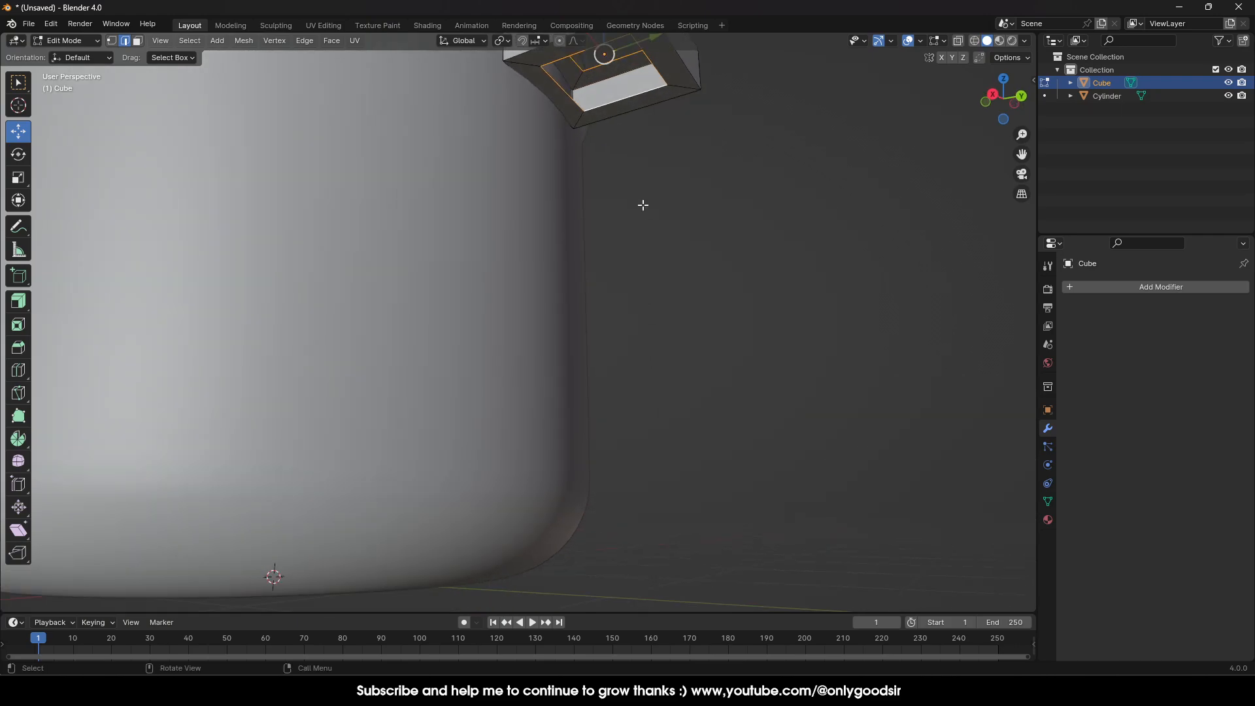
middle_drag(622, 128, 629, 249)
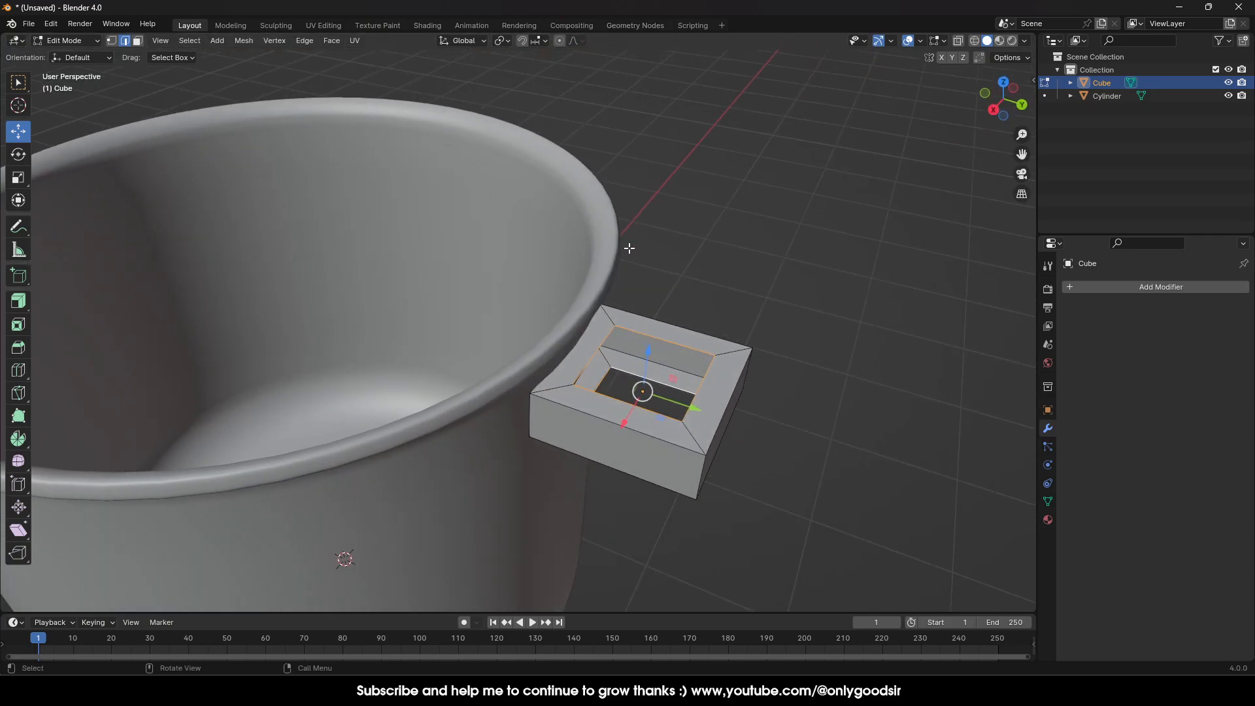
key(ctrl+e)
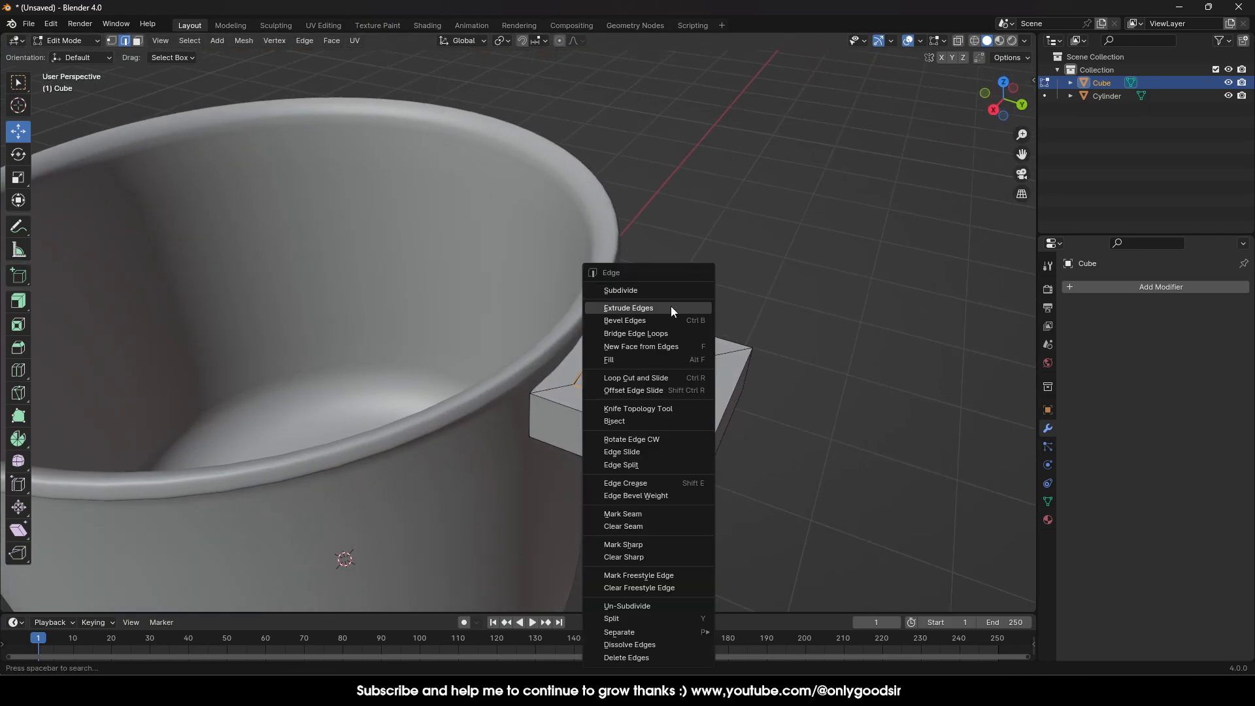
click(626, 328)
key(Tab)
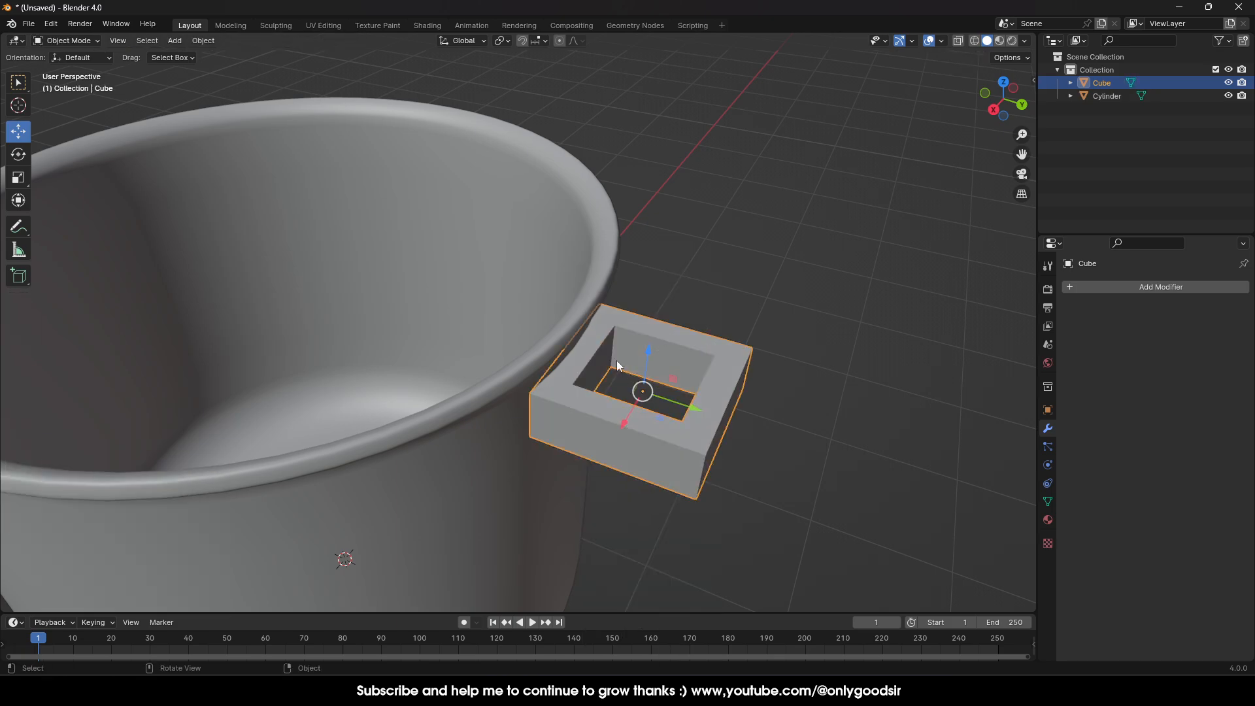
Step: Add a Subdivision Surface modifier to the hollow handle block and set its viewport level to 2
middle_drag(637, 413, 729, 431)
scroll(738, 425, down, 3)
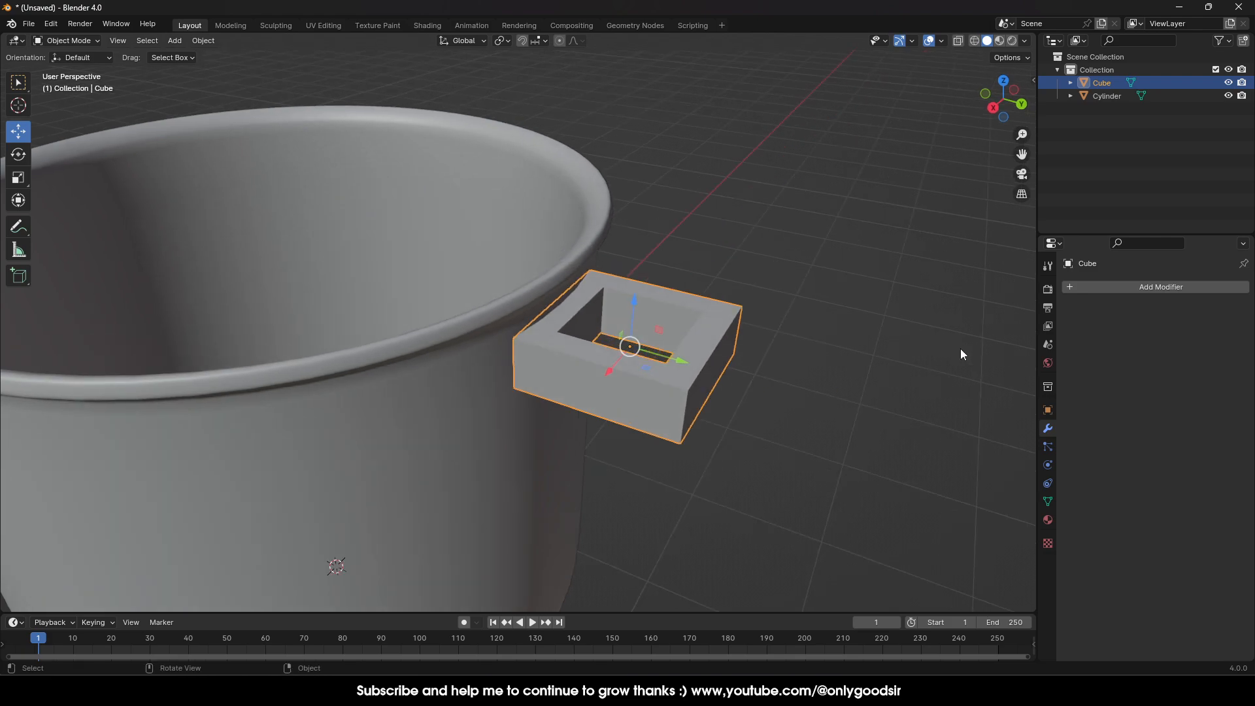
click(1127, 286)
mouse_move(1124, 287)
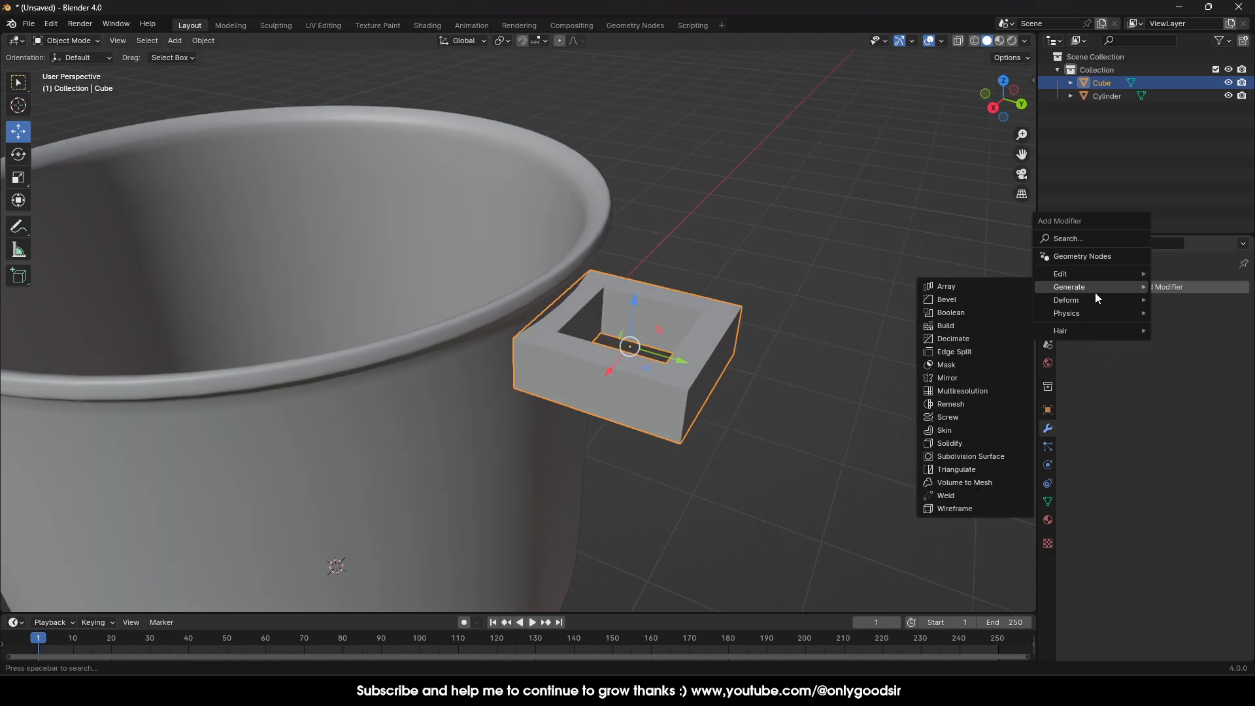
click(969, 456)
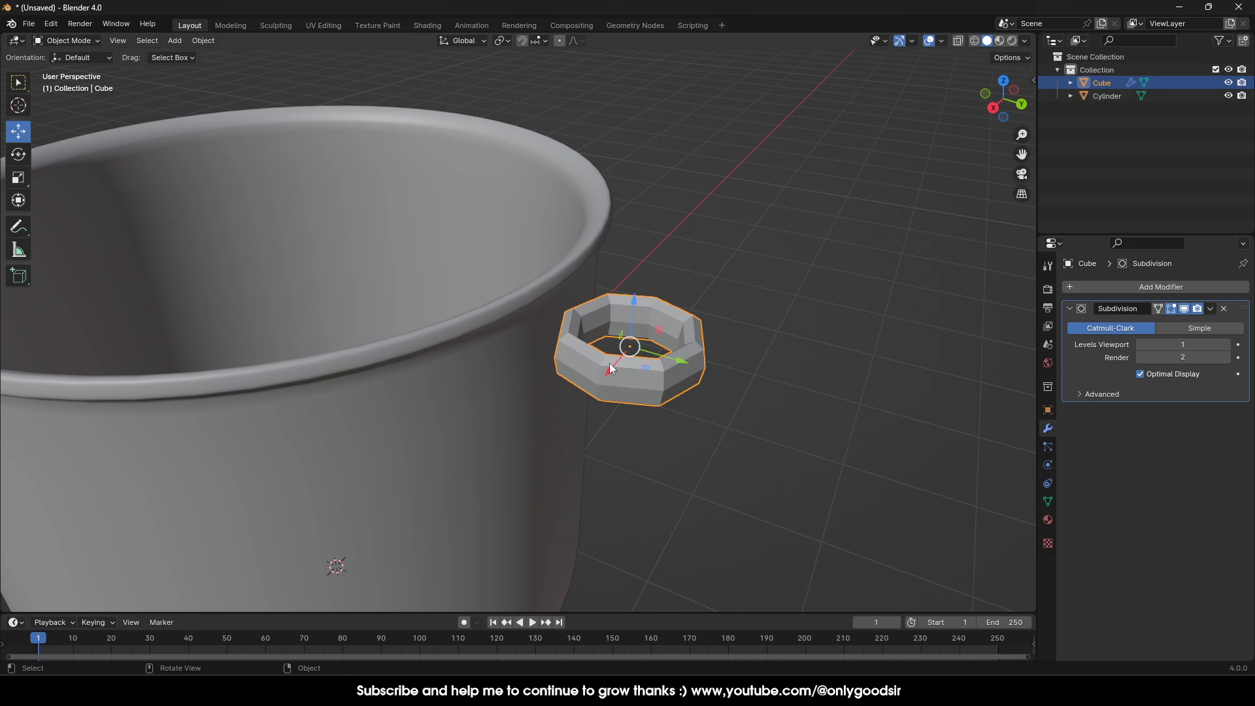
click(1225, 345)
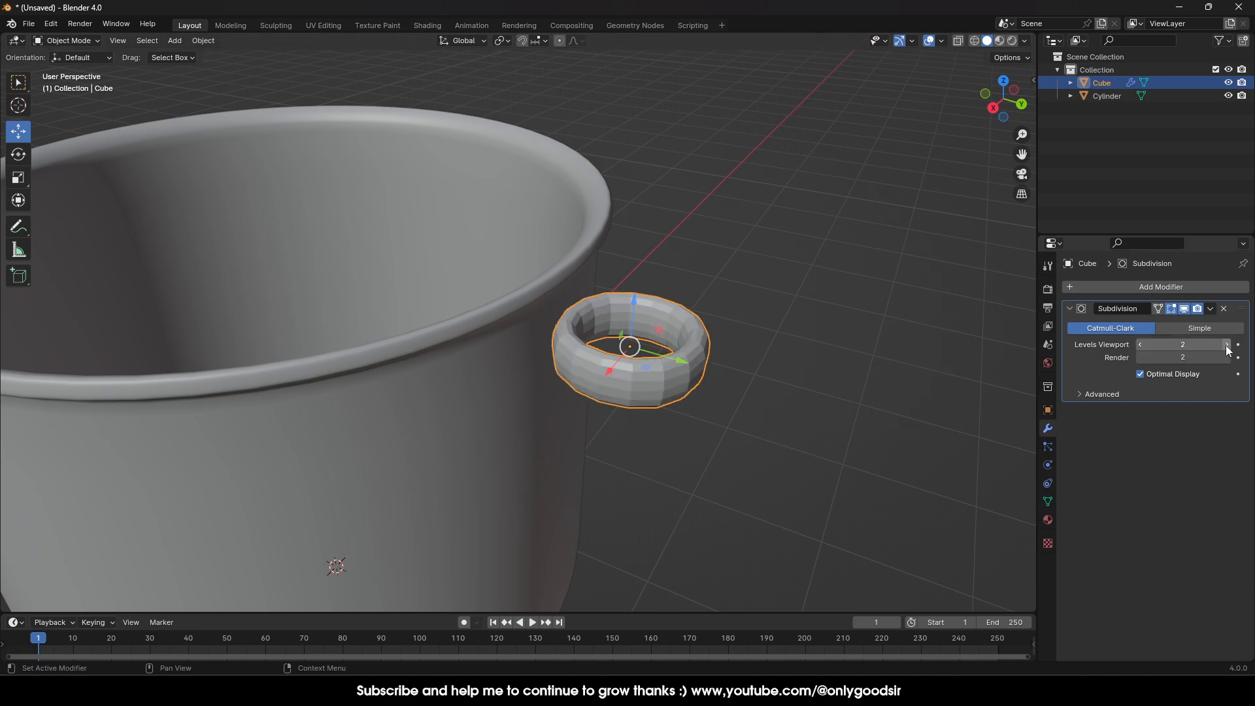
middle_drag(680, 411, 677, 417)
Step: Enter Edit Mode and add edge loops beside the handle's pot-side corners, slid to factors -0.950 and -0.882, to sharpen them
key(Tab)
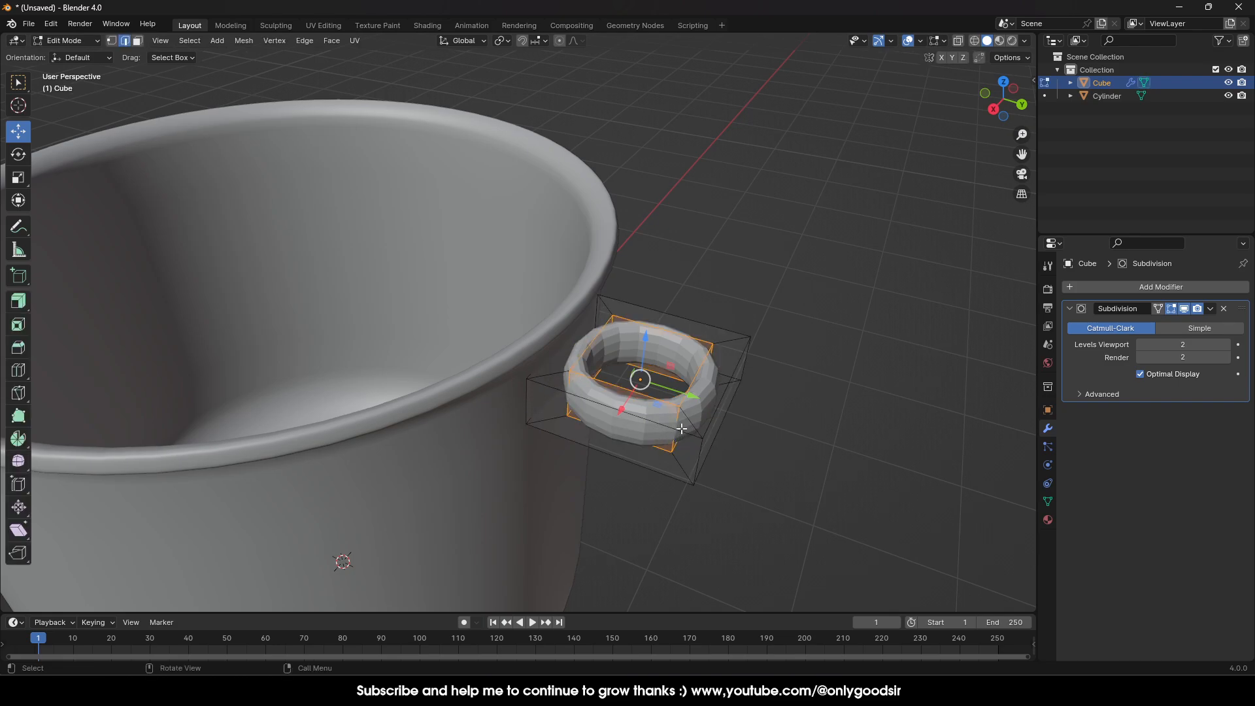
middle_drag(551, 418, 664, 354)
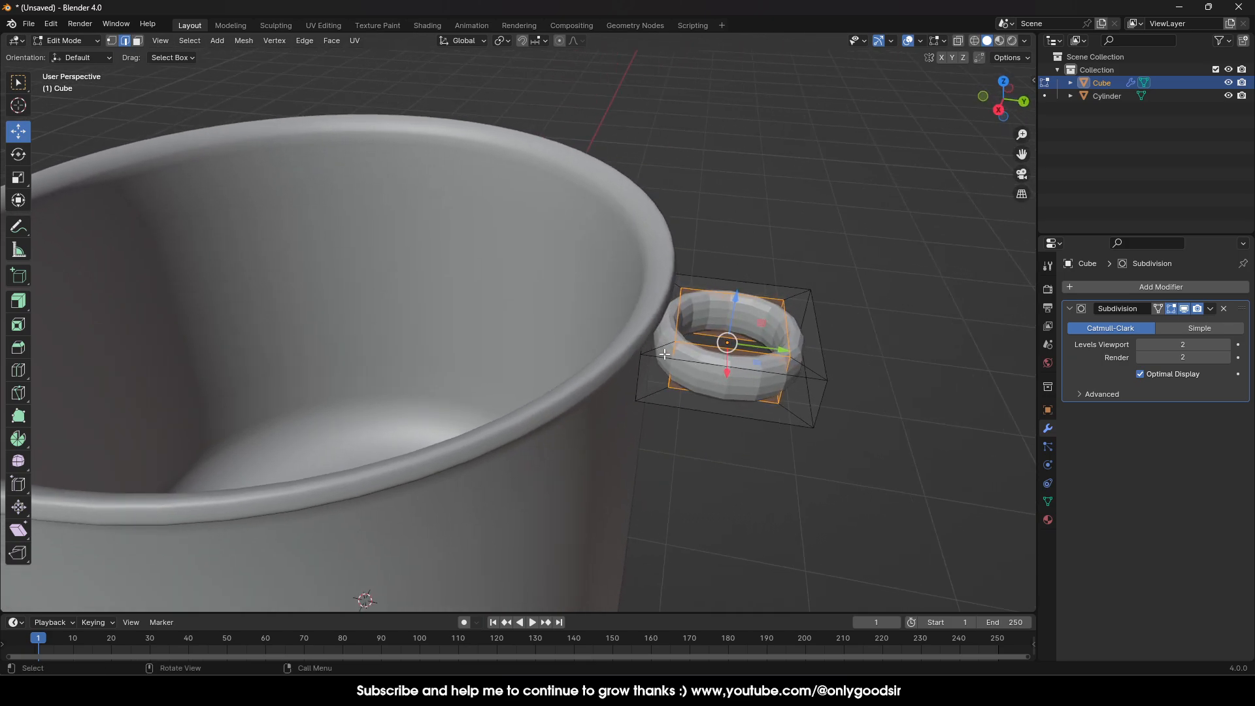
click(19, 371)
drag(715, 369, 623, 367)
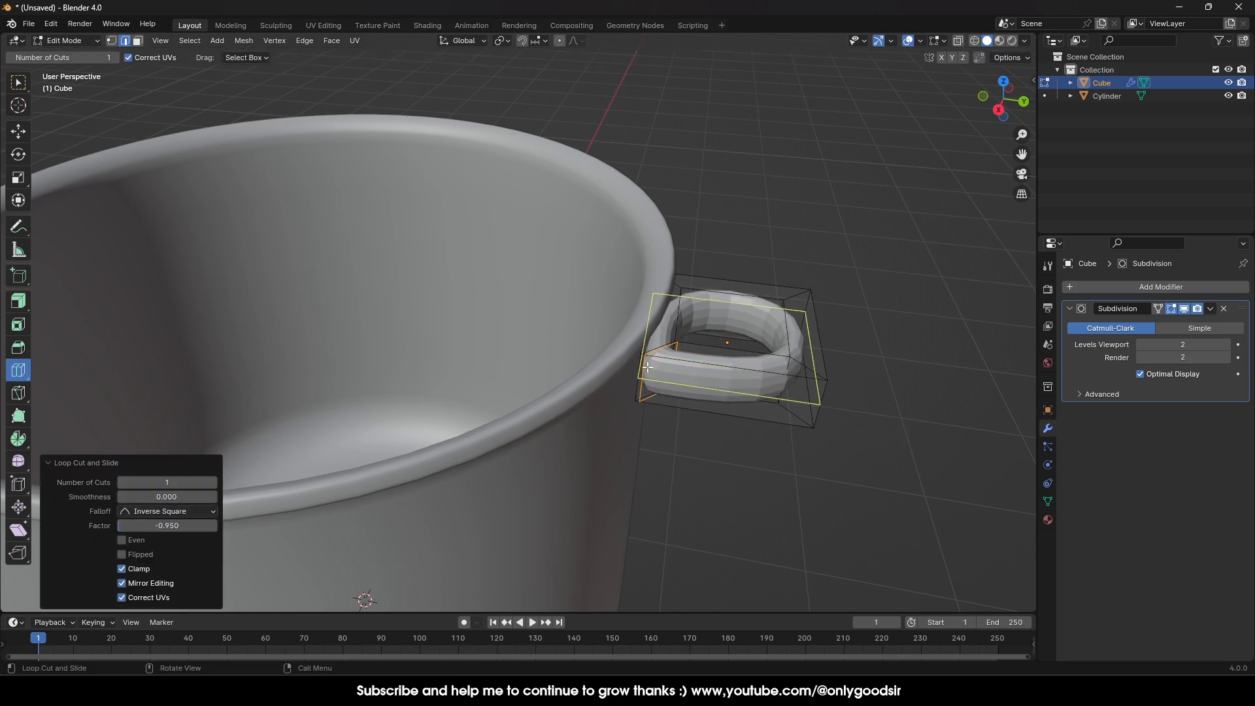
middle_drag(742, 363, 714, 375)
drag(651, 347, 562, 411)
middle_drag(694, 433, 598, 449)
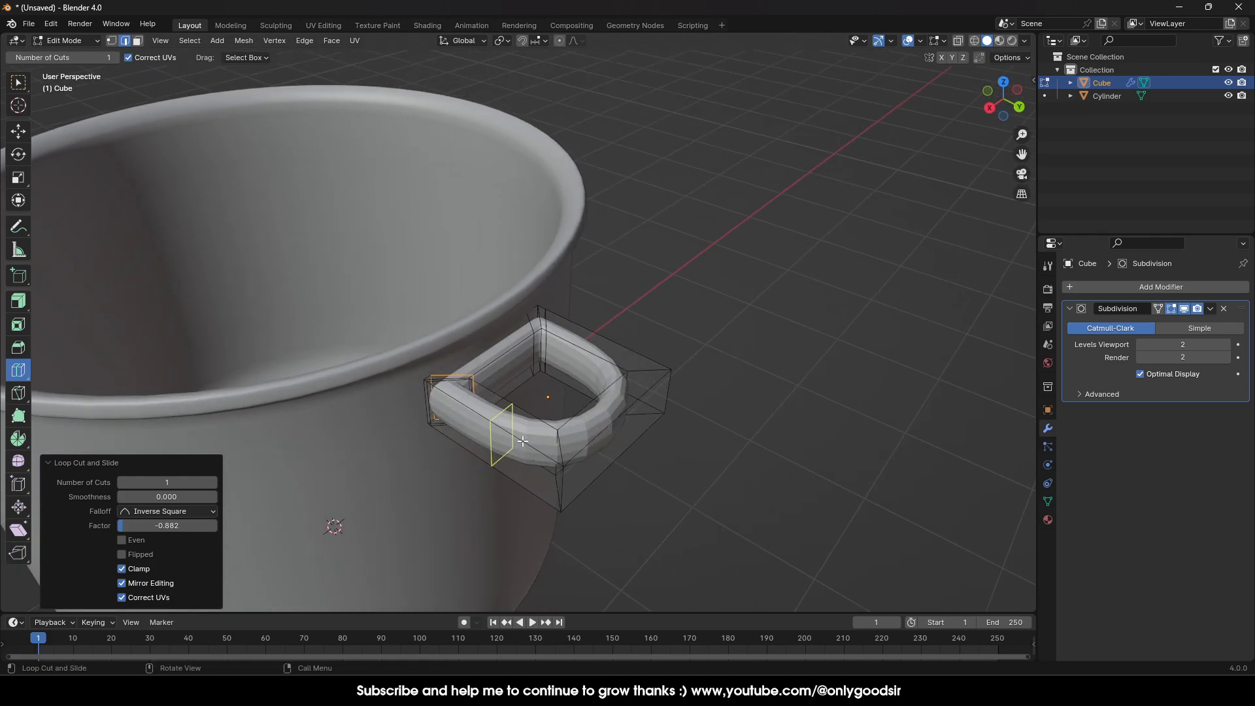
mouse_move(508, 428)
mouse_down()
mouse_move(571, 447)
mouse_move(515, 438)
mouse_move(527, 434)
mouse_up()
drag(538, 435, 526, 427)
key(ctrl+z)
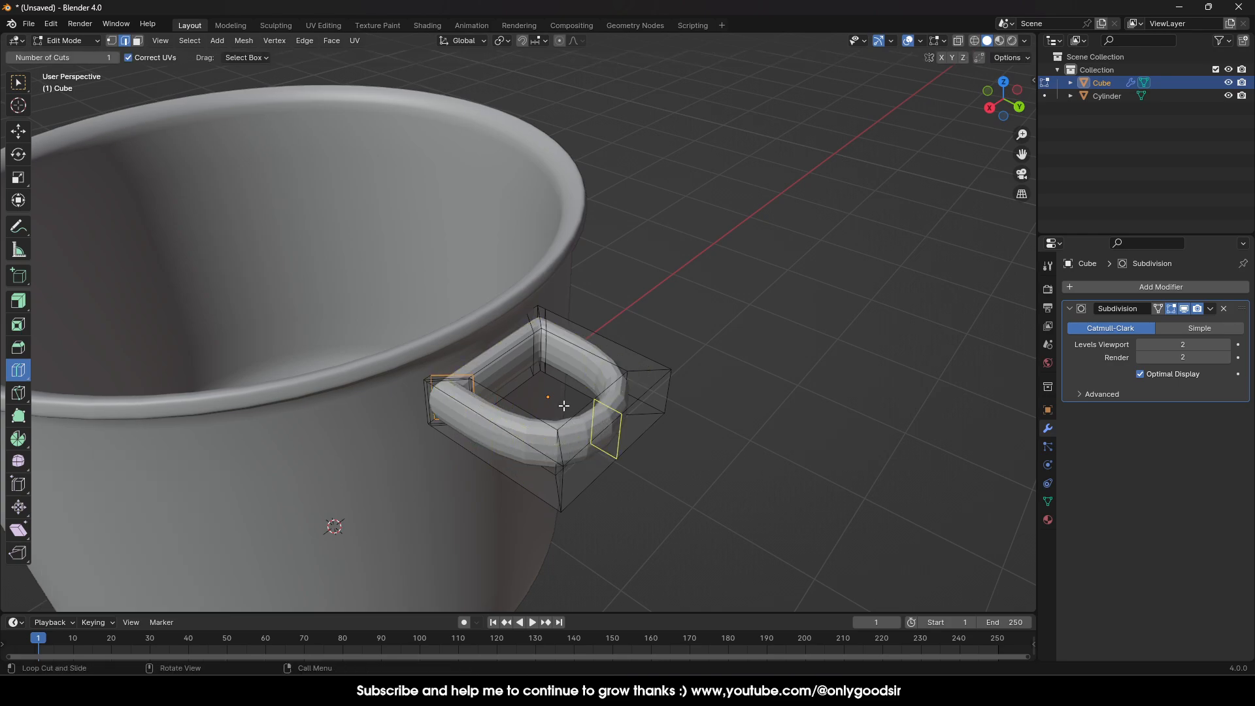
Step: Cut an edge loop with slide factor 0 midway along the handle's side arms
middle_drag(569, 451, 407, 417)
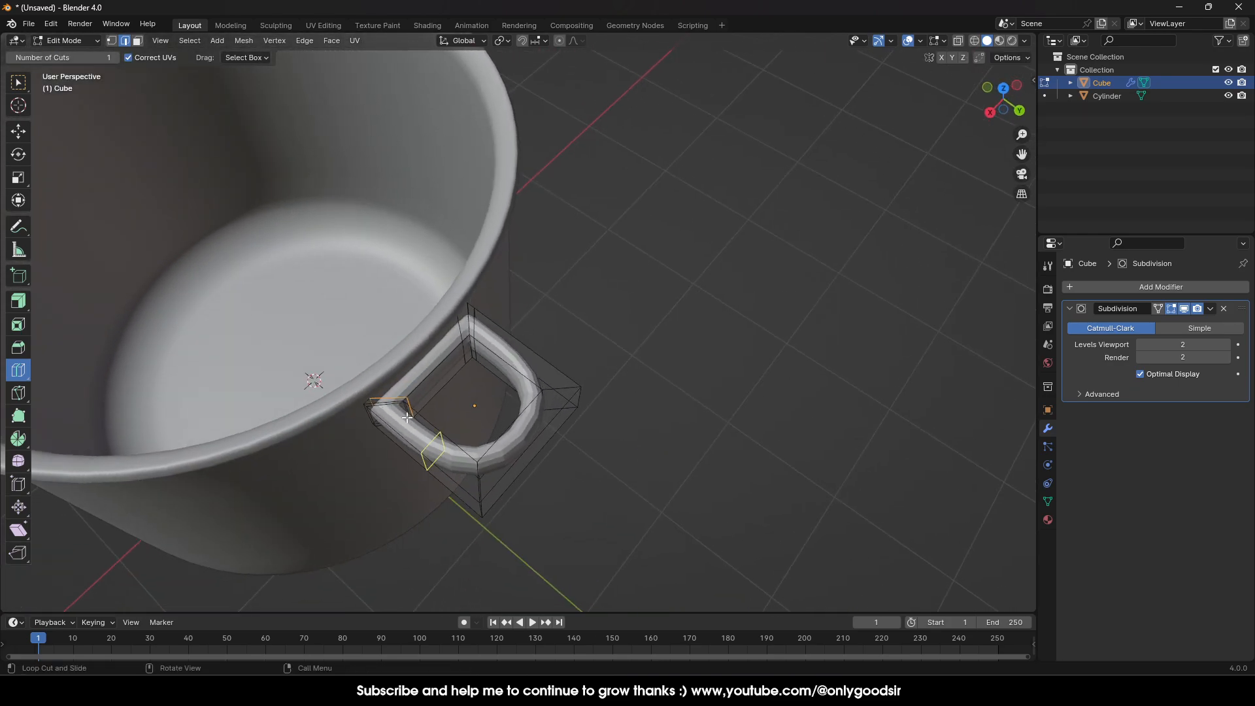
middle_drag(508, 342, 459, 416)
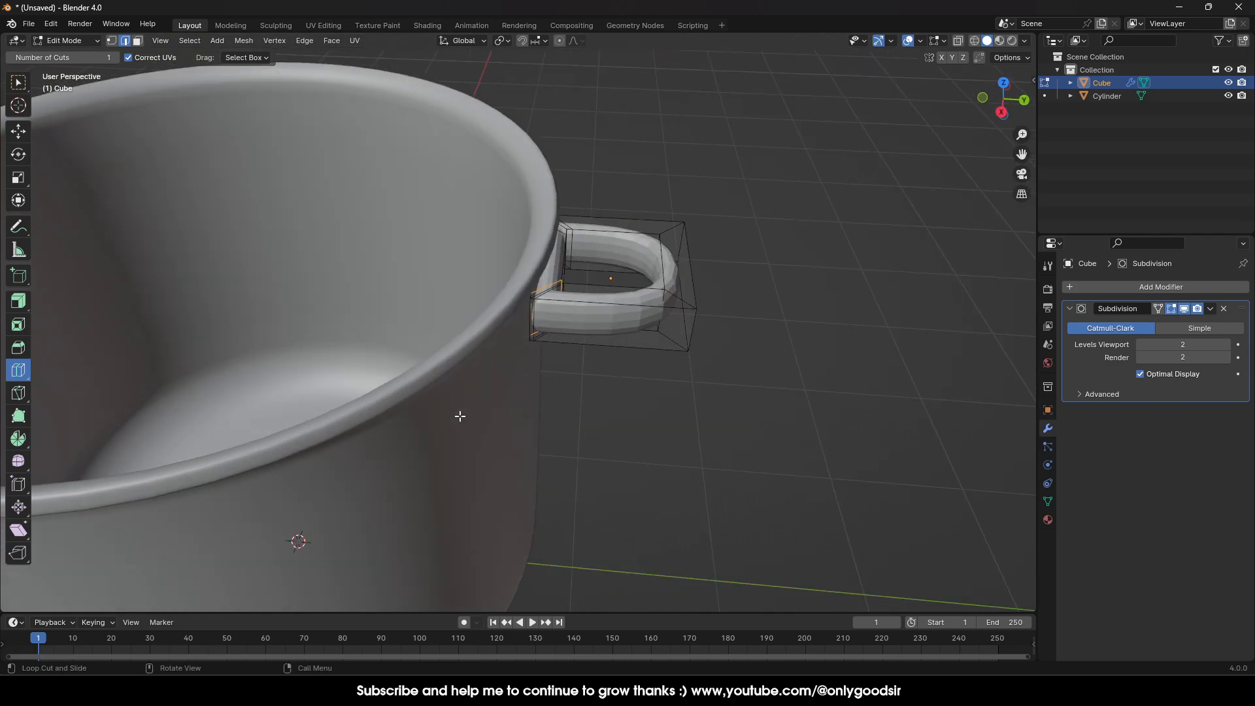
click(635, 305)
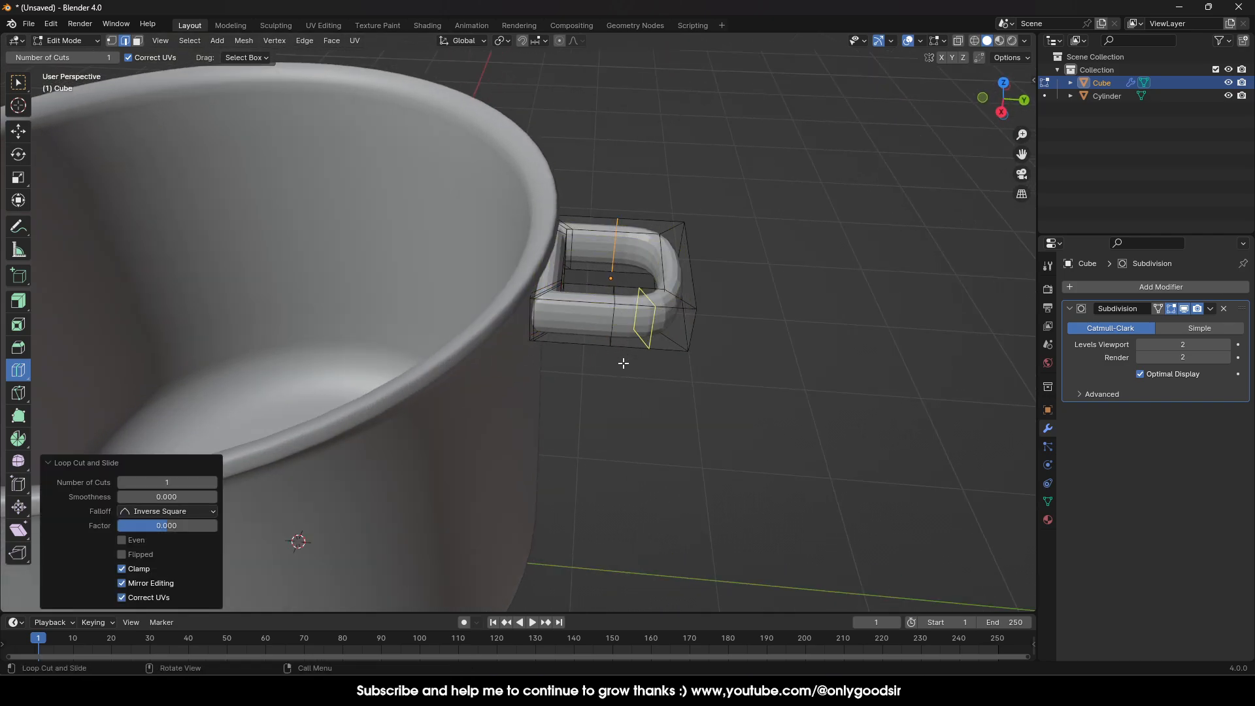
middle_drag(622, 363, 620, 321)
middle_drag(638, 264, 582, 193)
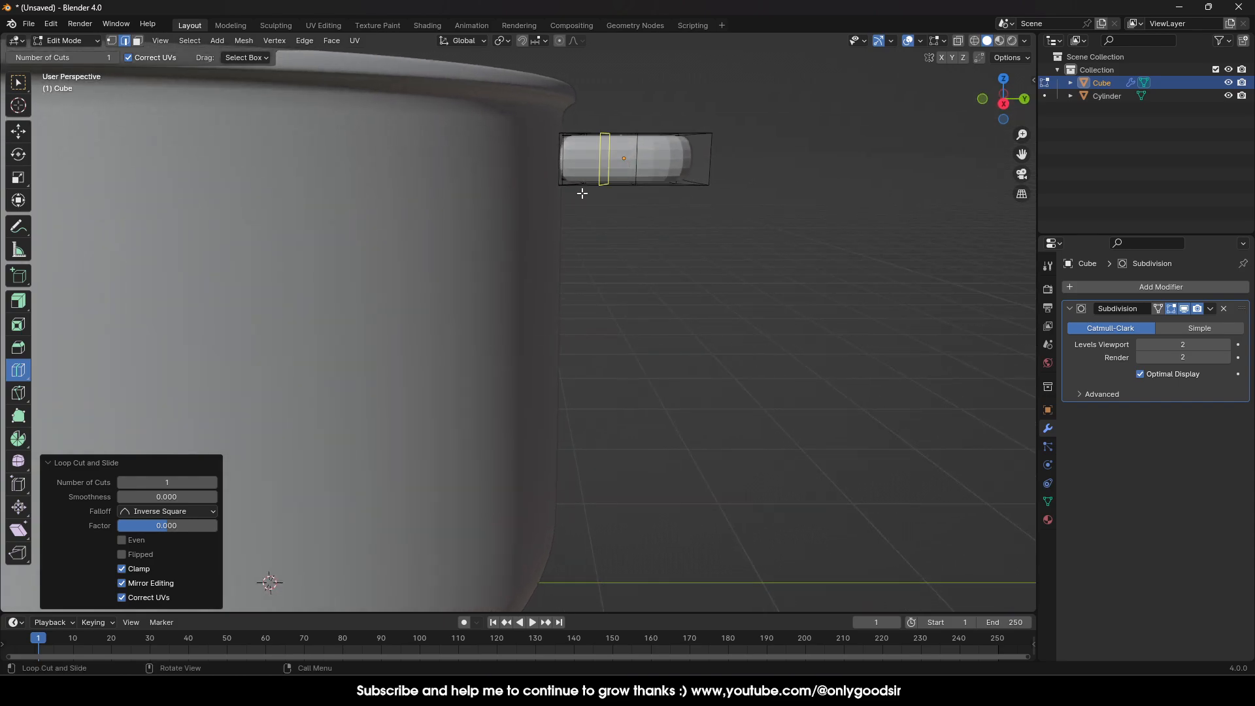
Step: Raise the handle's middle edge loops slightly along Z to arch the arms, and shift them about 0.003 m along Y
click(15, 134)
middle_drag(634, 274, 628, 298)
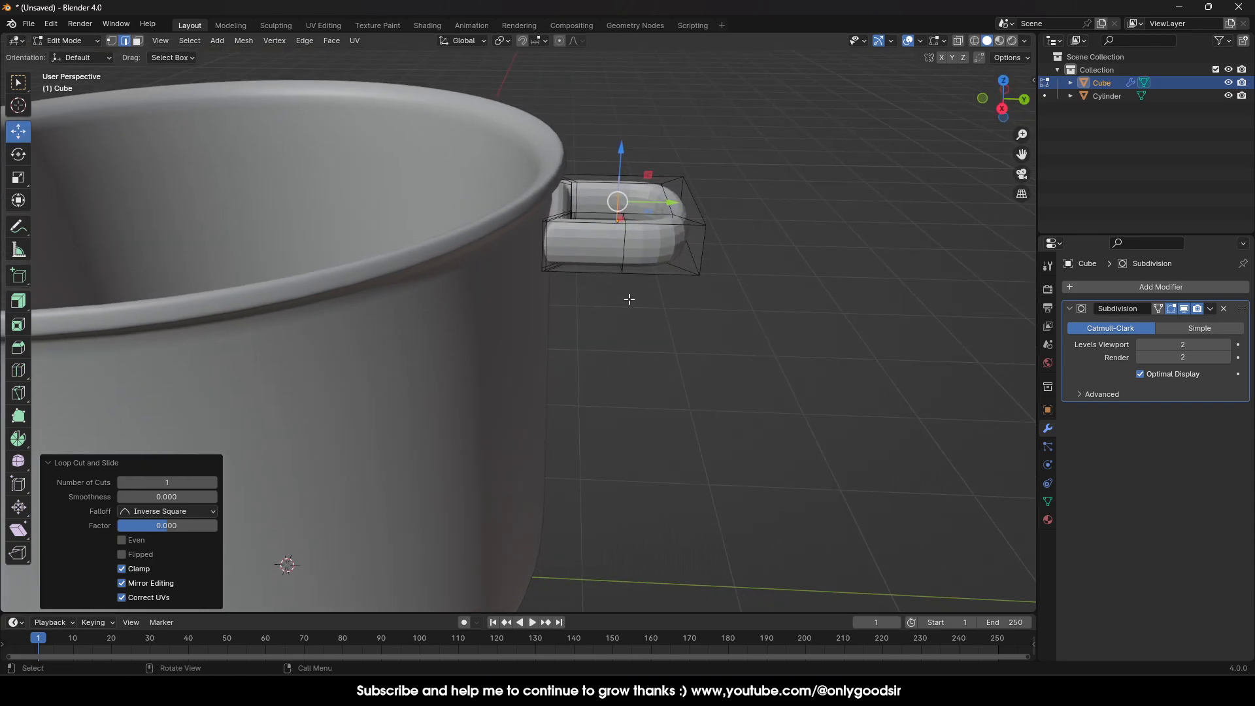
alt+click(623, 247)
drag(628, 174, 625, 159)
drag(674, 212, 677, 208)
middle_drag(745, 283, 736, 281)
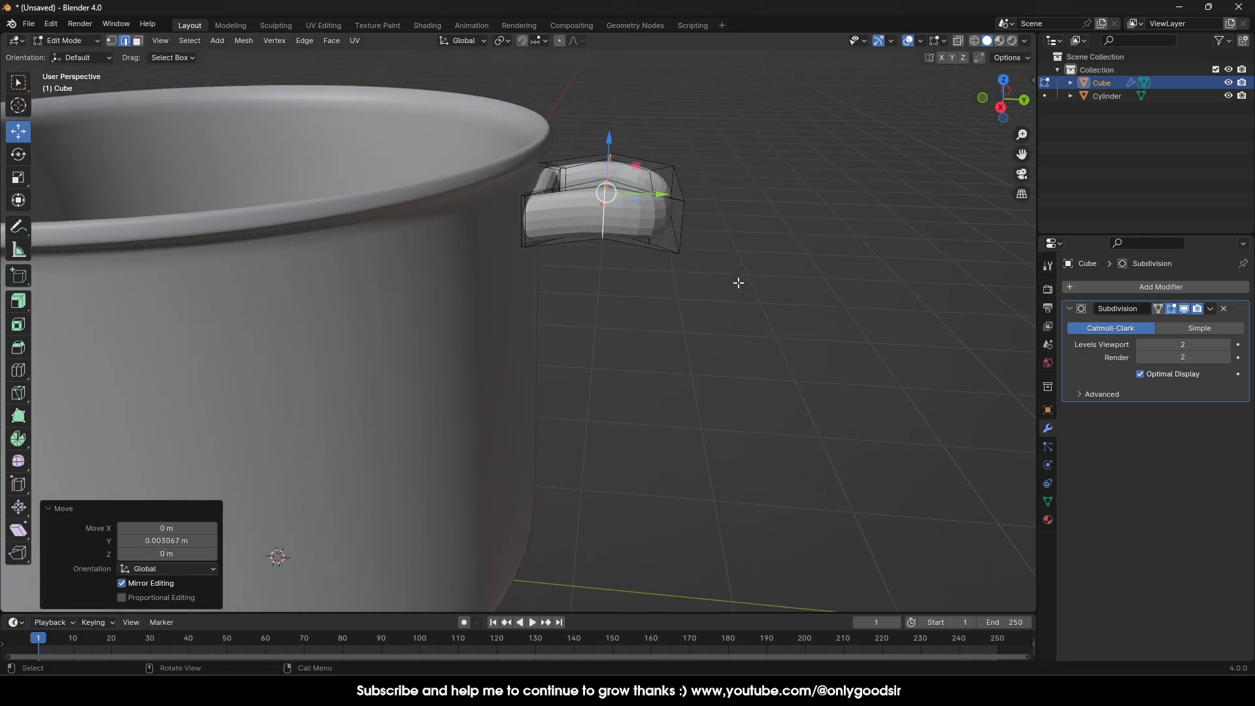
Step: Select the handle's outer end in the right orthographic view and rotate it around X so it tilts downward
click(1001, 108)
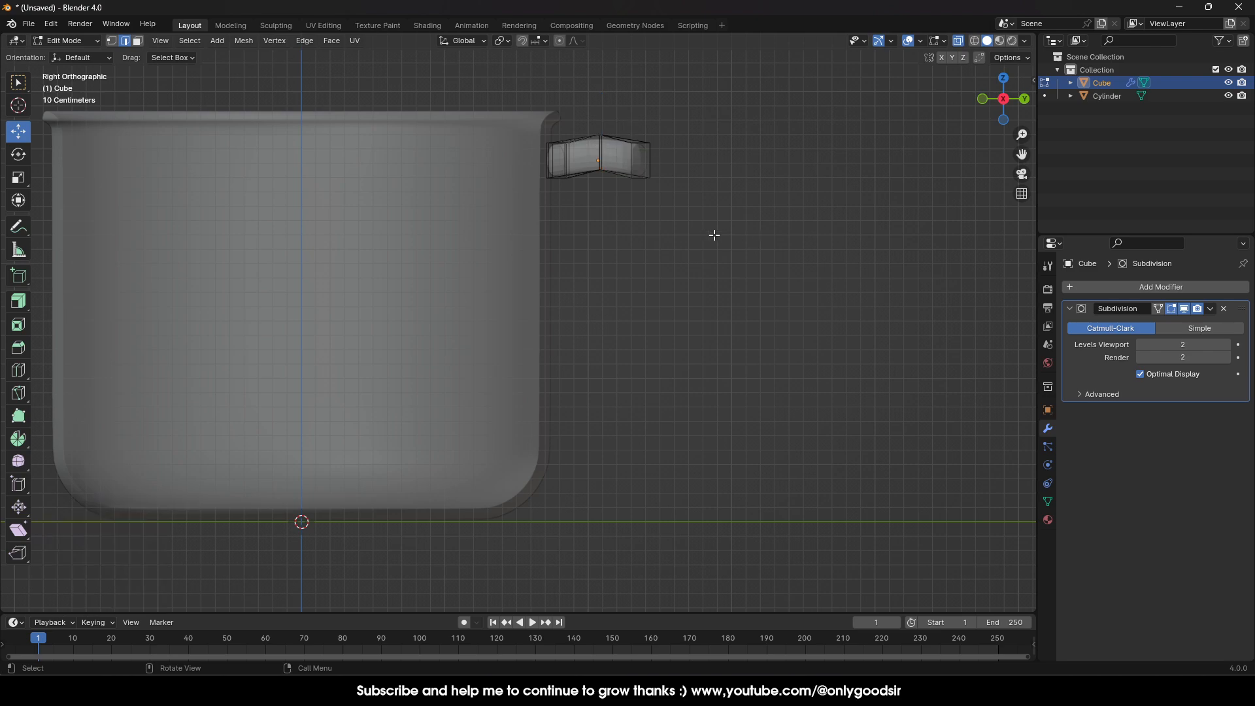
drag(741, 241, 629, 107)
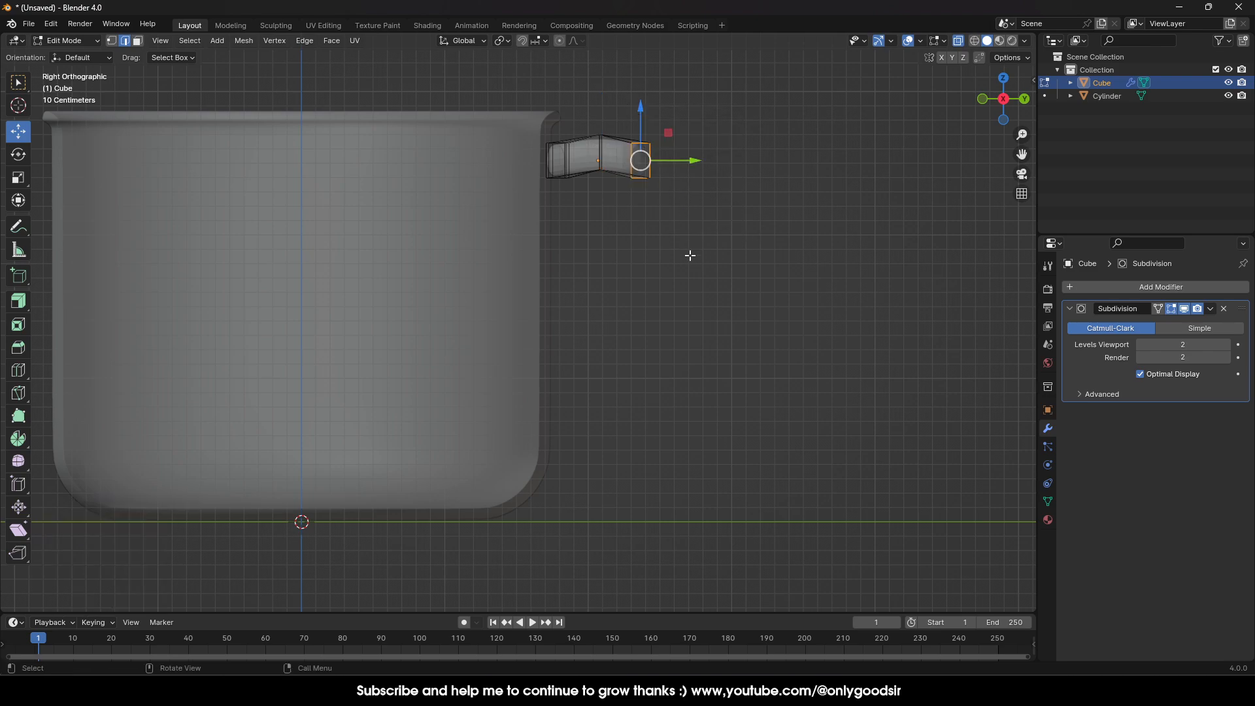
click(18, 154)
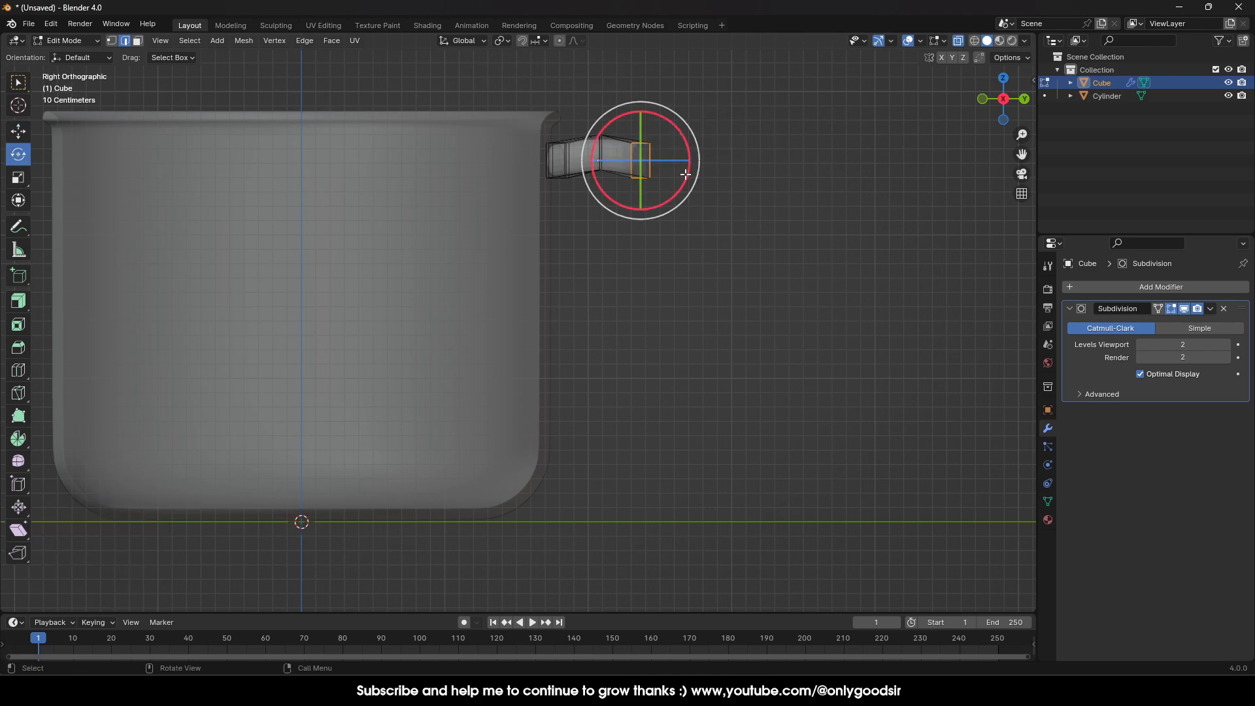
drag(686, 172, 679, 187)
middle_drag(680, 187, 627, 202)
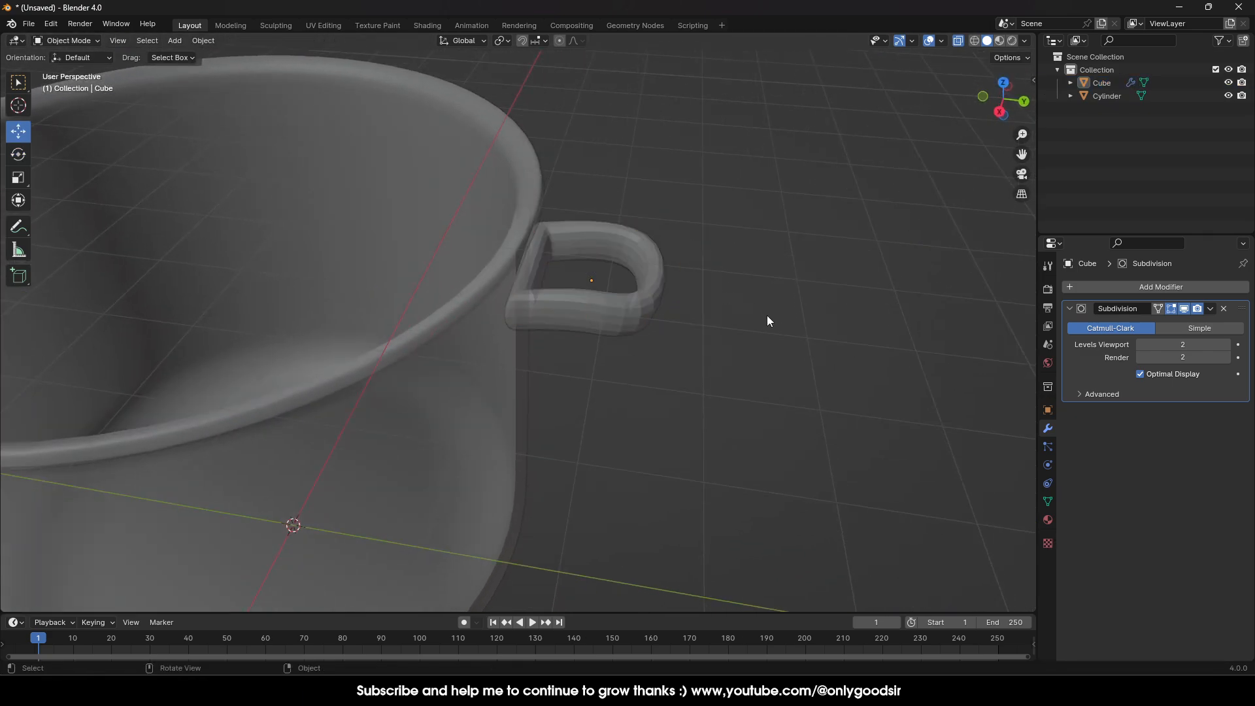
Step: Select the handle's pot-side end vertices in the right orthographic view, nudge them along Y, and return to Object Mode
middle_drag(766, 315, 712, 297)
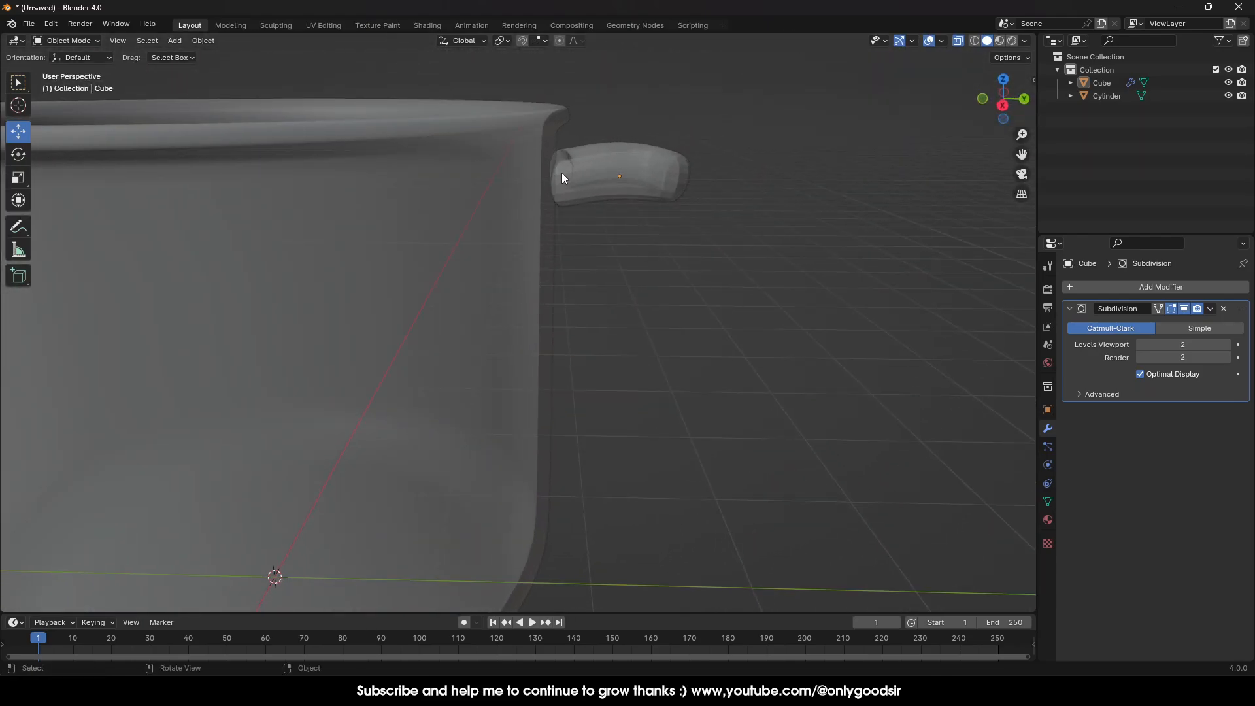
click(562, 175)
key(Tab)
middle_drag(586, 245, 515, 270)
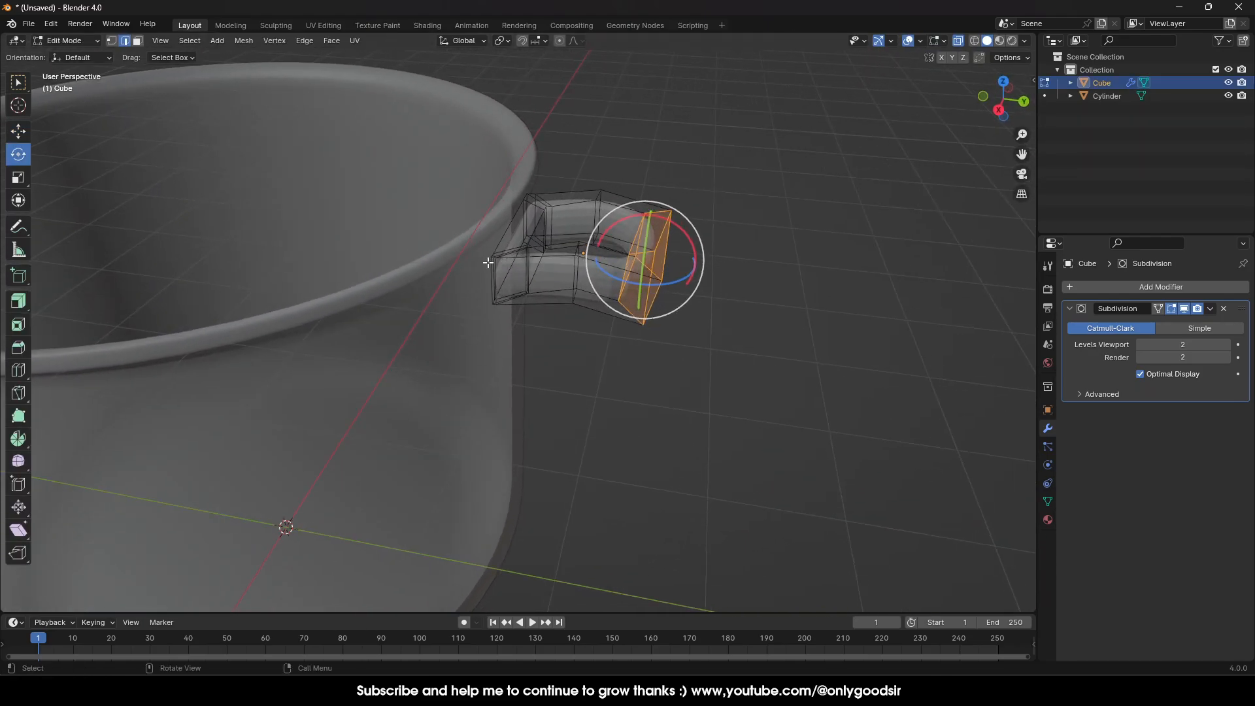
click(999, 110)
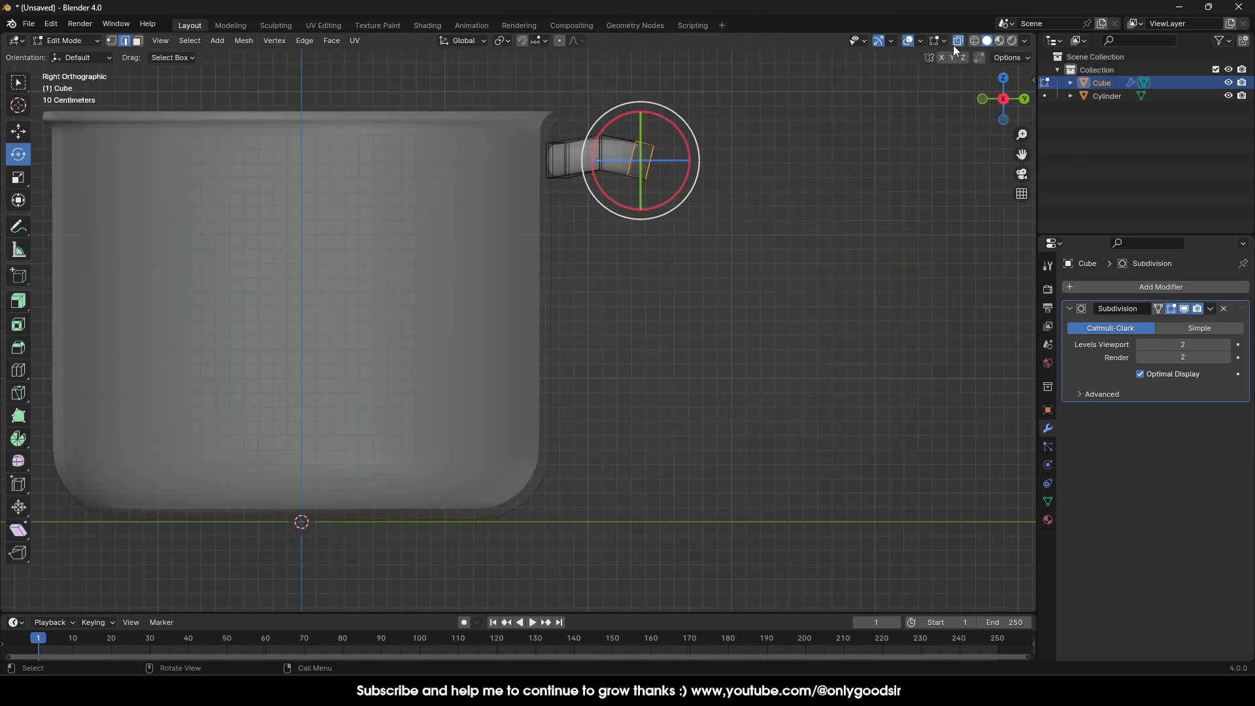
scroll(593, 243, up, 3)
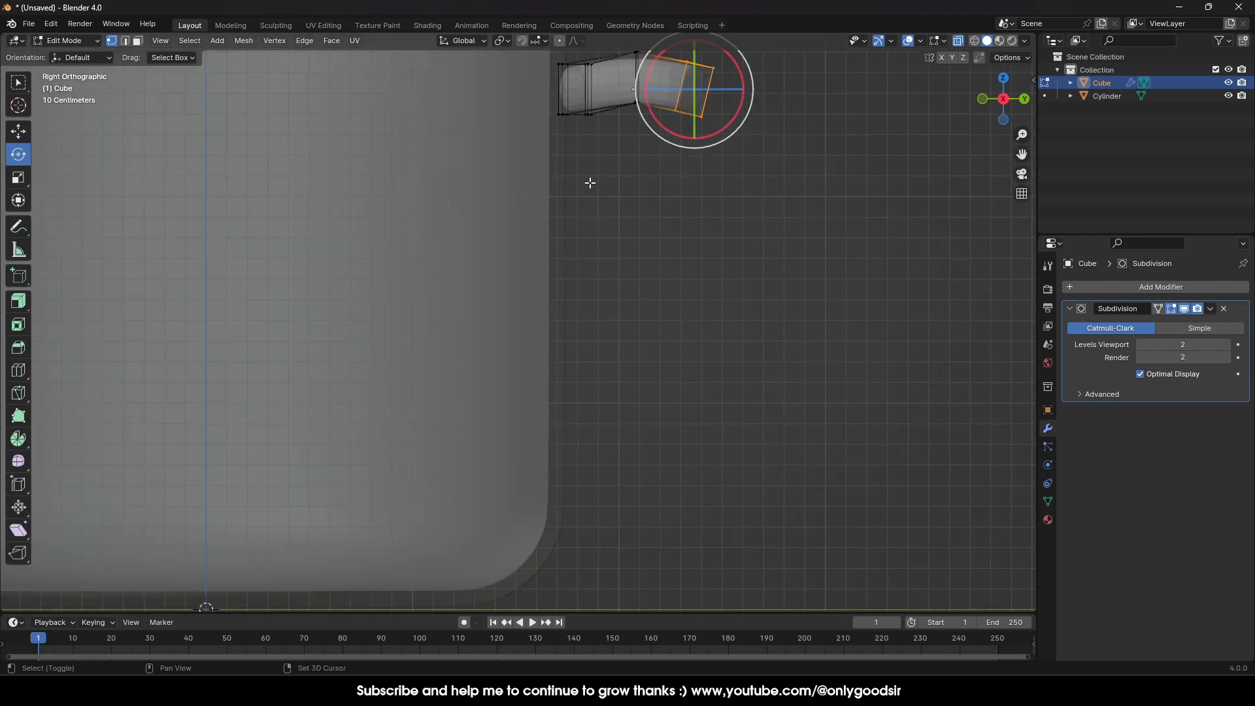
drag(547, 72, 587, 204)
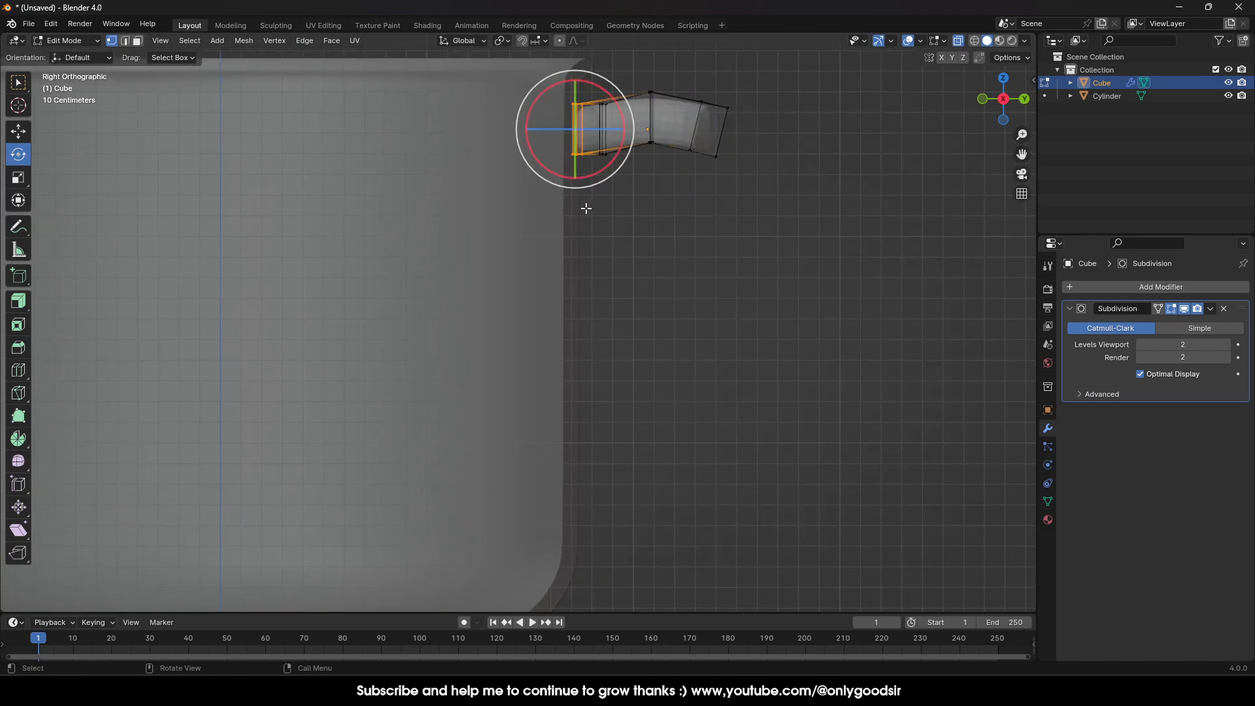
click(20, 138)
drag(623, 131, 622, 130)
key(Tab)
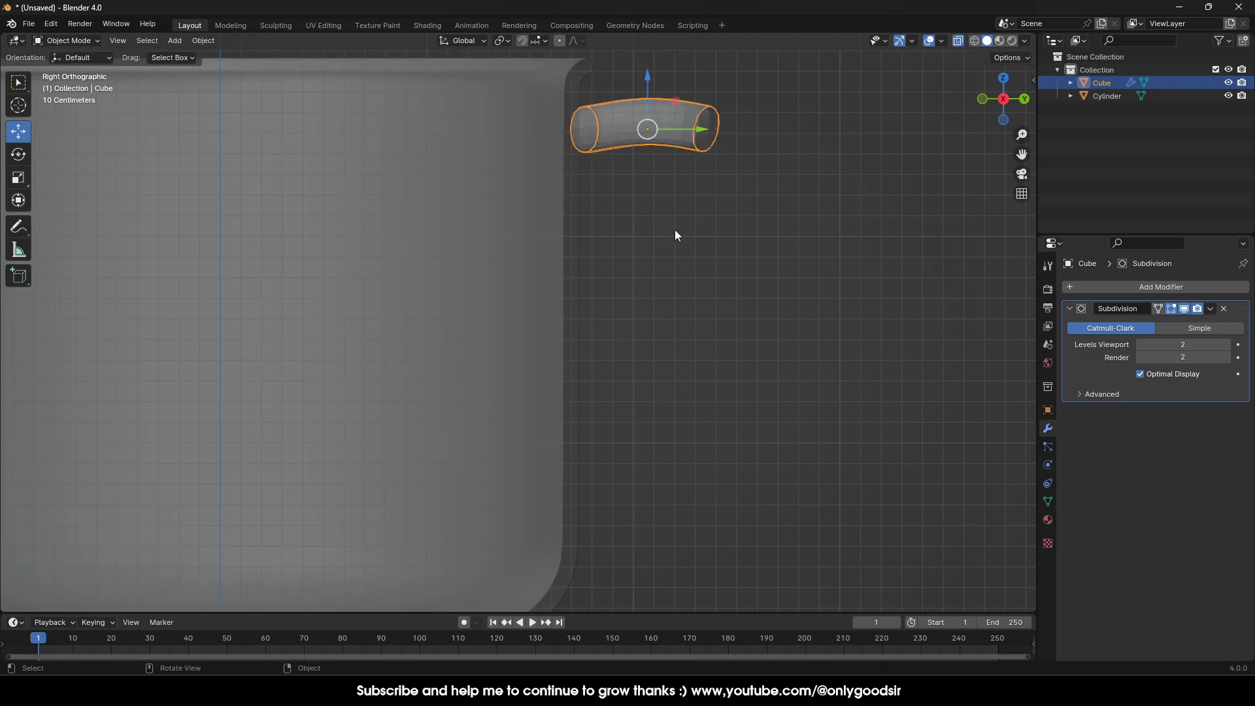
Step: Reopen the handle for edge editing and cut a centred edge loop across its pot-side bar
click(676, 233)
middle_drag(676, 234, 586, 366)
scroll(592, 335, up, 2)
scroll(591, 331, up, 4)
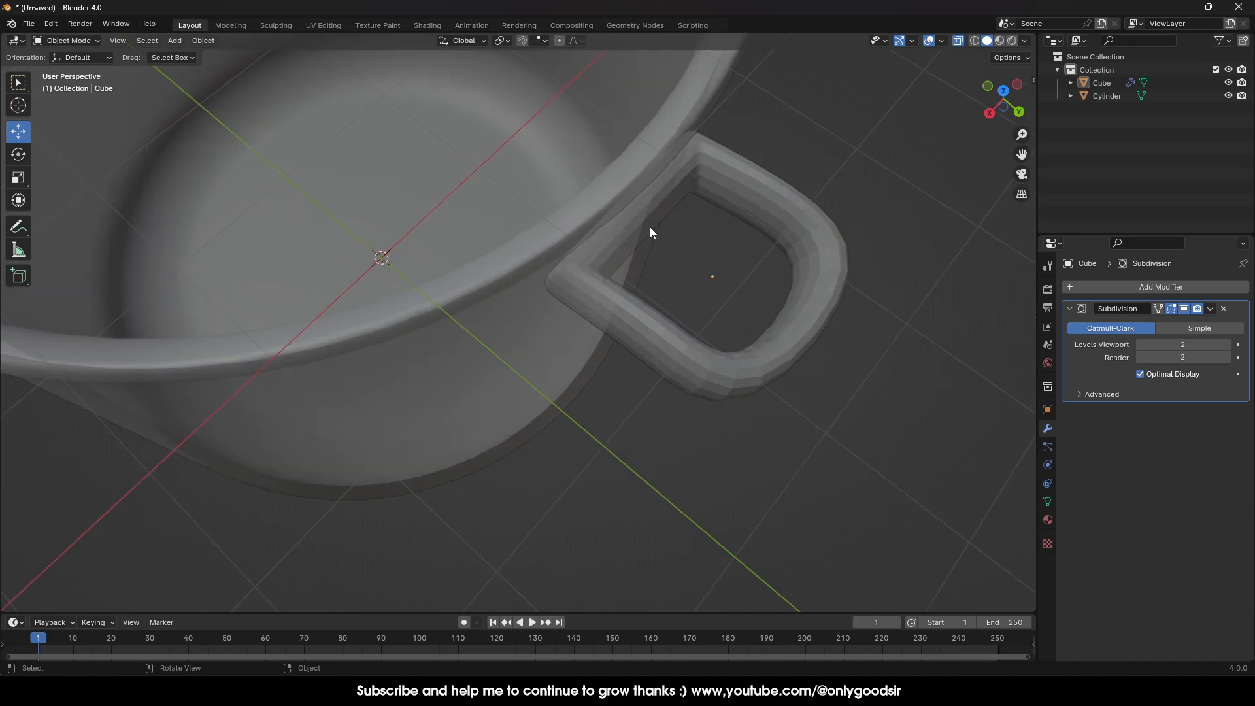
click(656, 217)
key(Tab)
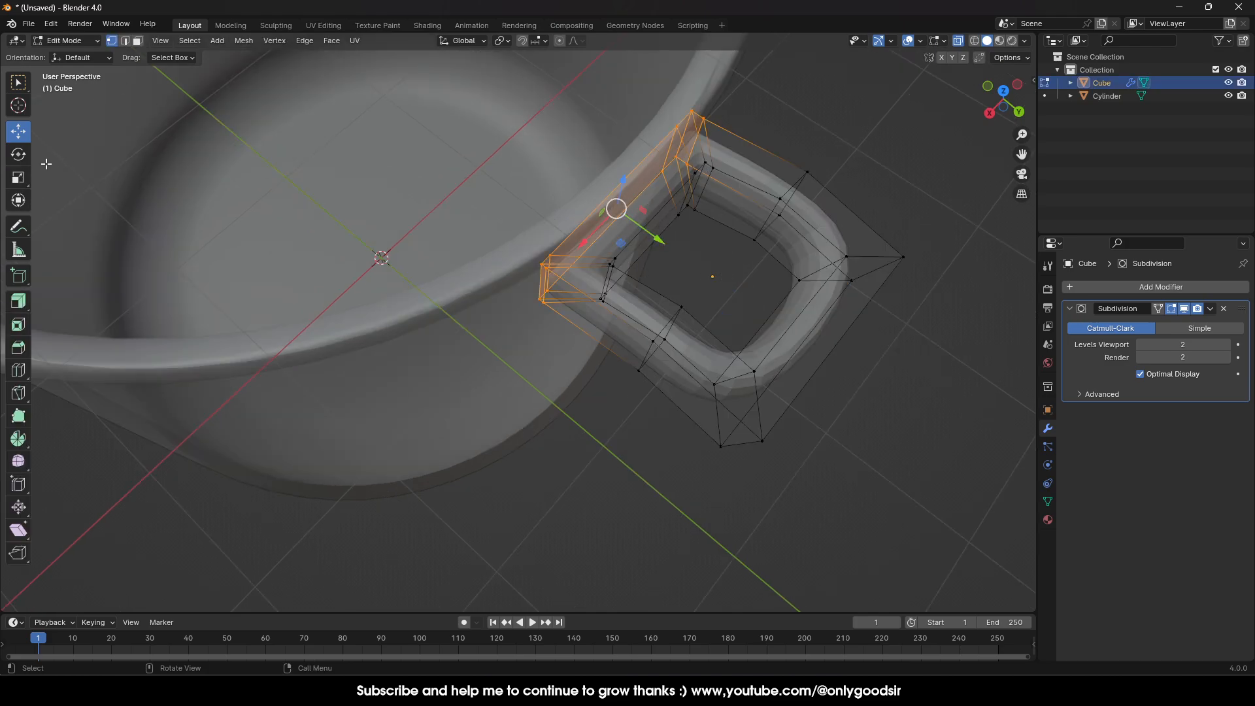
click(124, 41)
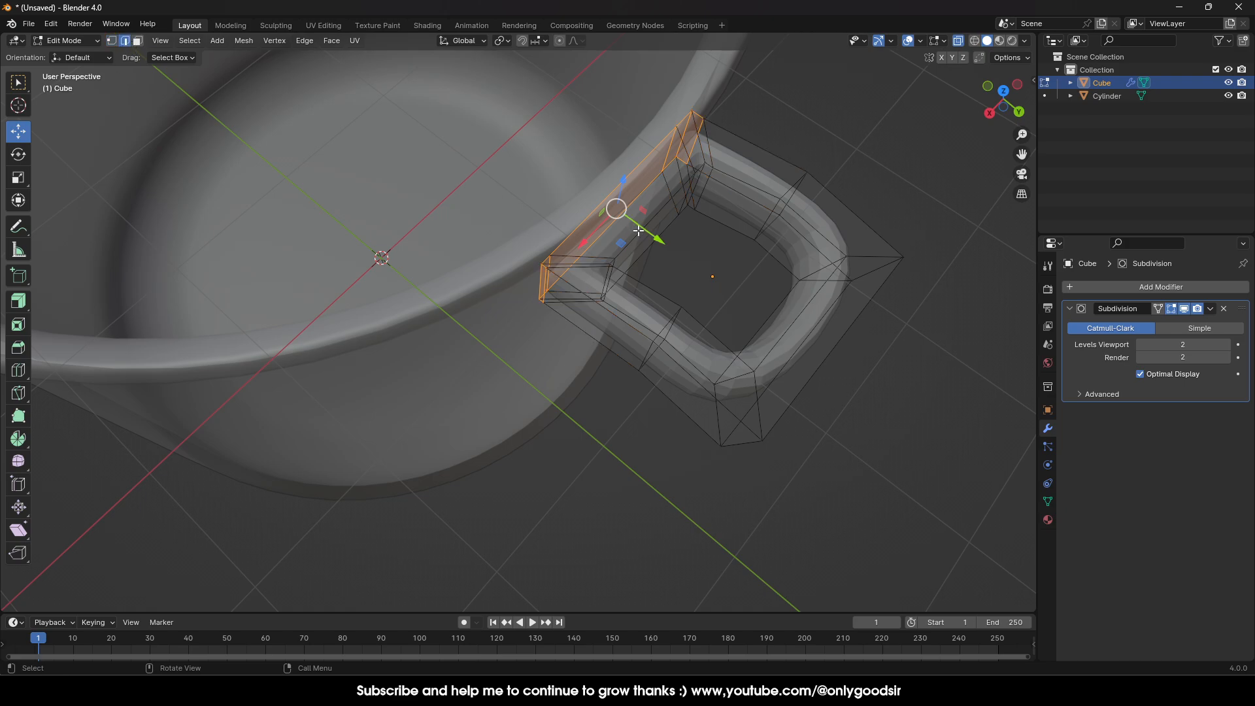
click(18, 371)
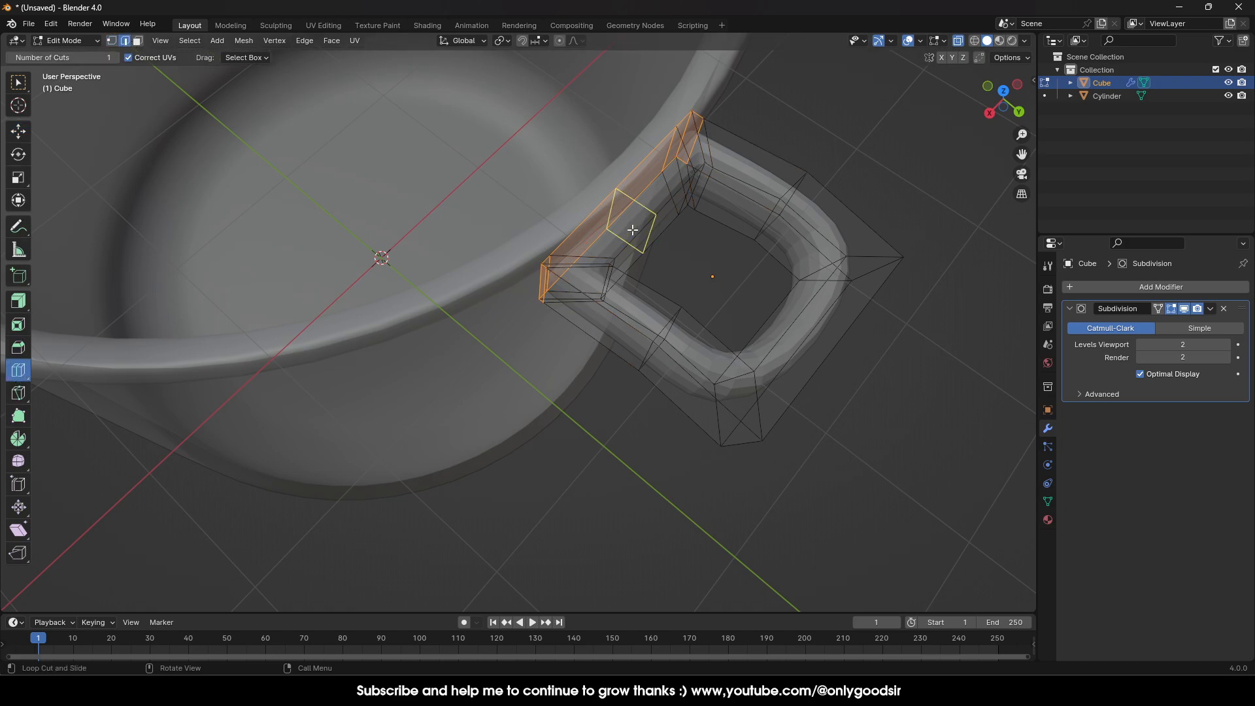
click(631, 221)
Step: Shift the pot-side bar's centre loop slightly along Y away from the pot, and return to Object Mode
click(19, 137)
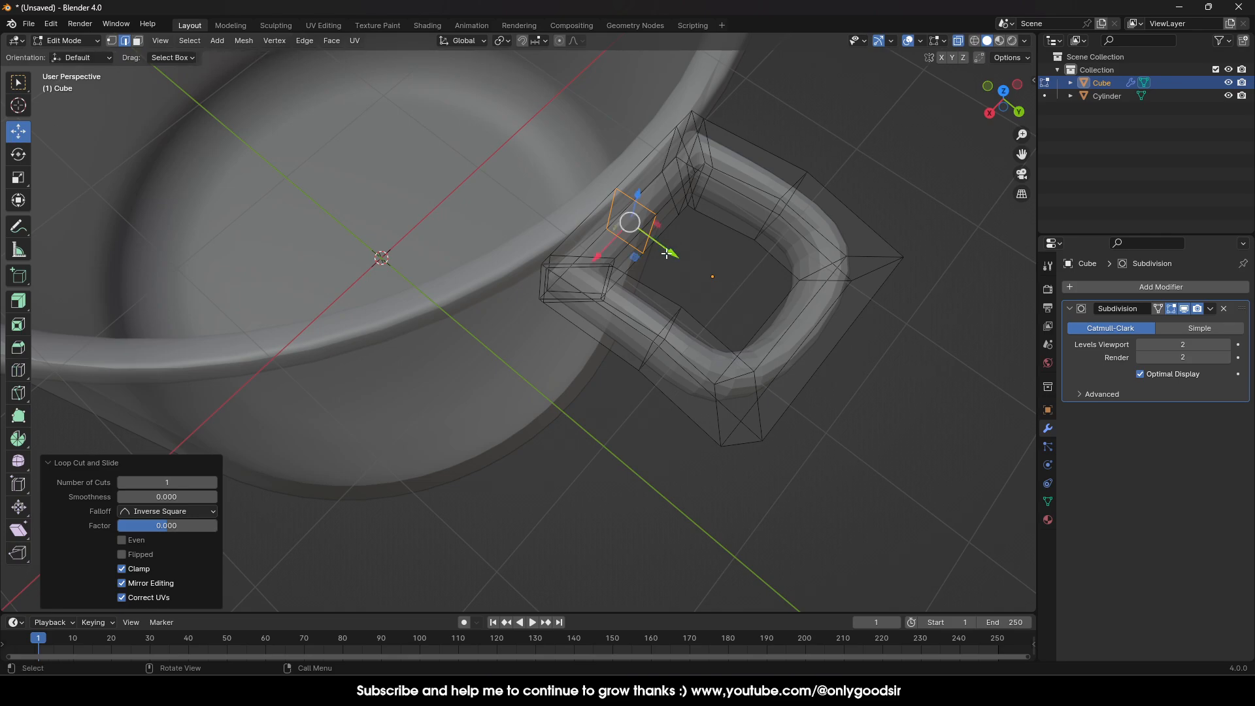
drag(673, 251, 678, 253)
middle_drag(964, 111, 658, 254)
drag(632, 268, 631, 267)
key(Tab)
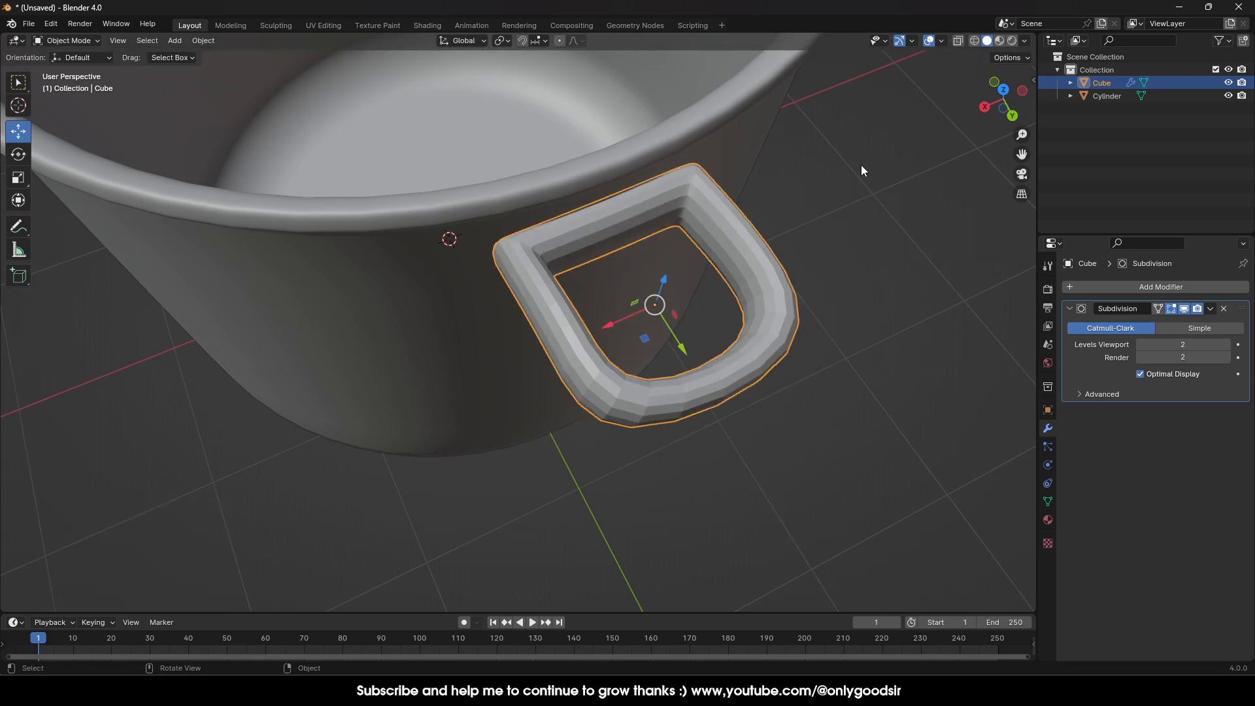
Step: Apply smooth shading to the handle
click(861, 166)
scroll(516, 354, down, 4)
middle_drag(515, 353, 543, 284)
click(620, 168)
right_click(619, 169)
click(615, 164)
scroll(583, 288, up, 2)
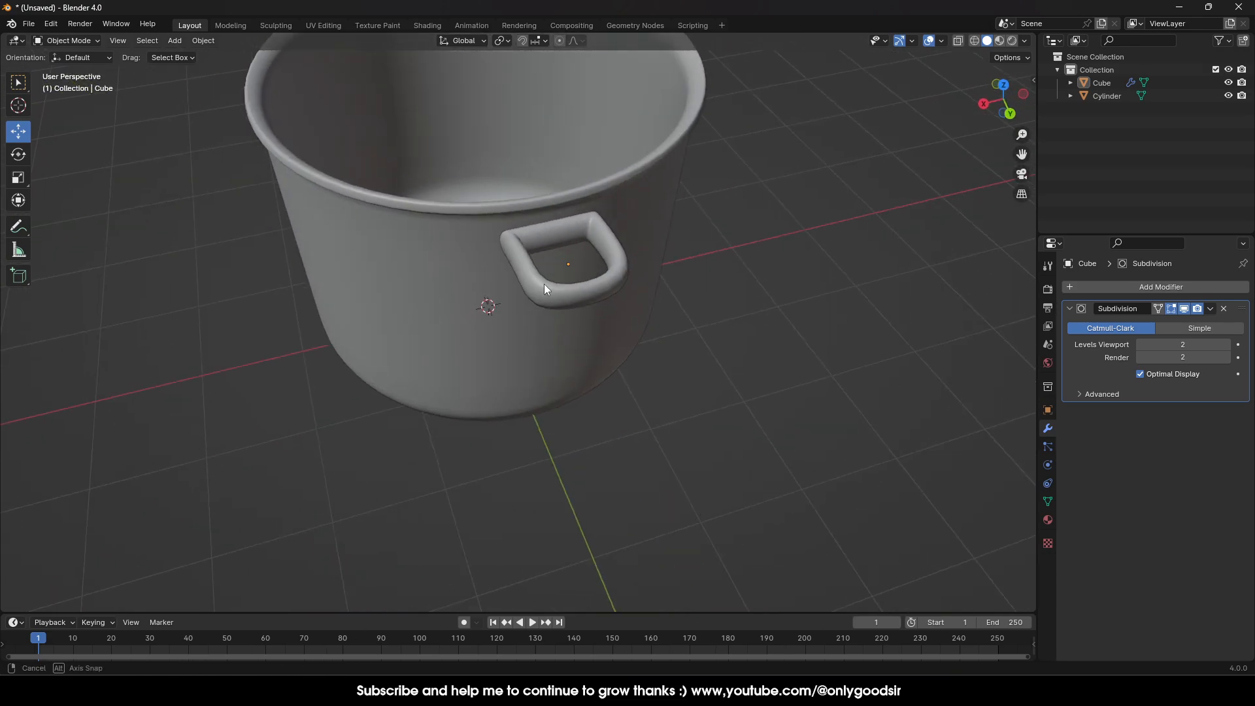
middle_drag(486, 256, 522, 260)
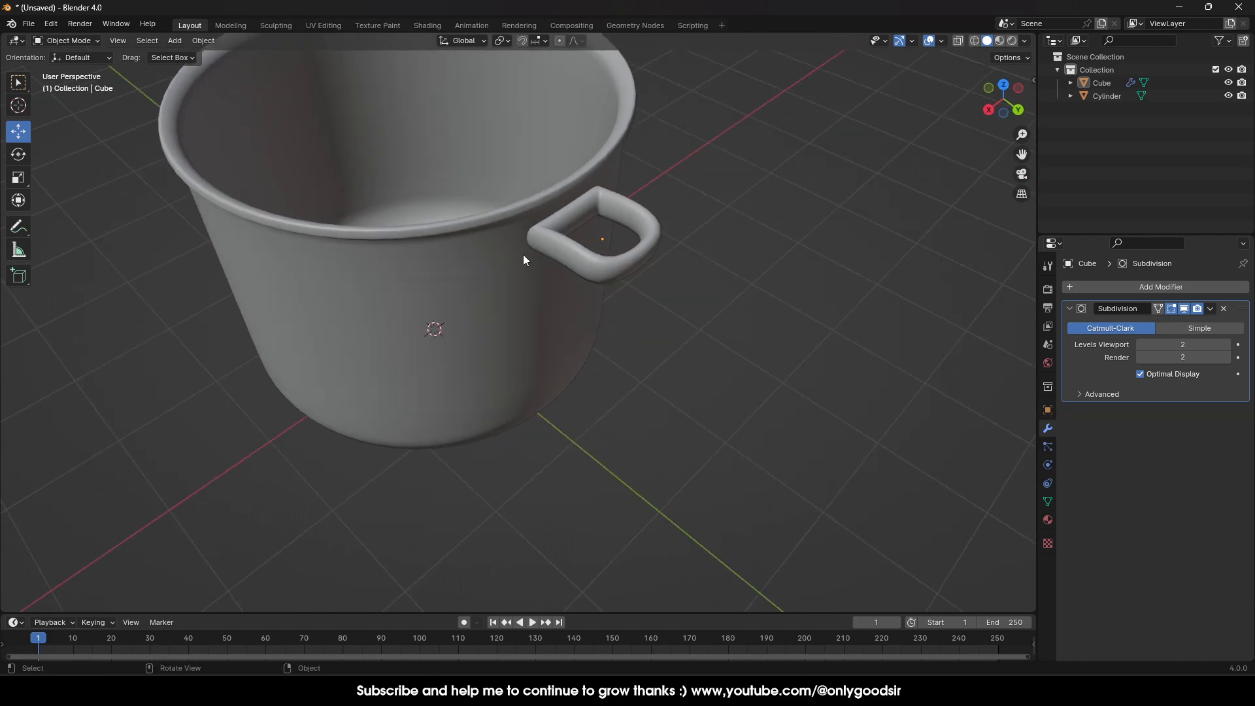
scroll(301, 327, down, 4)
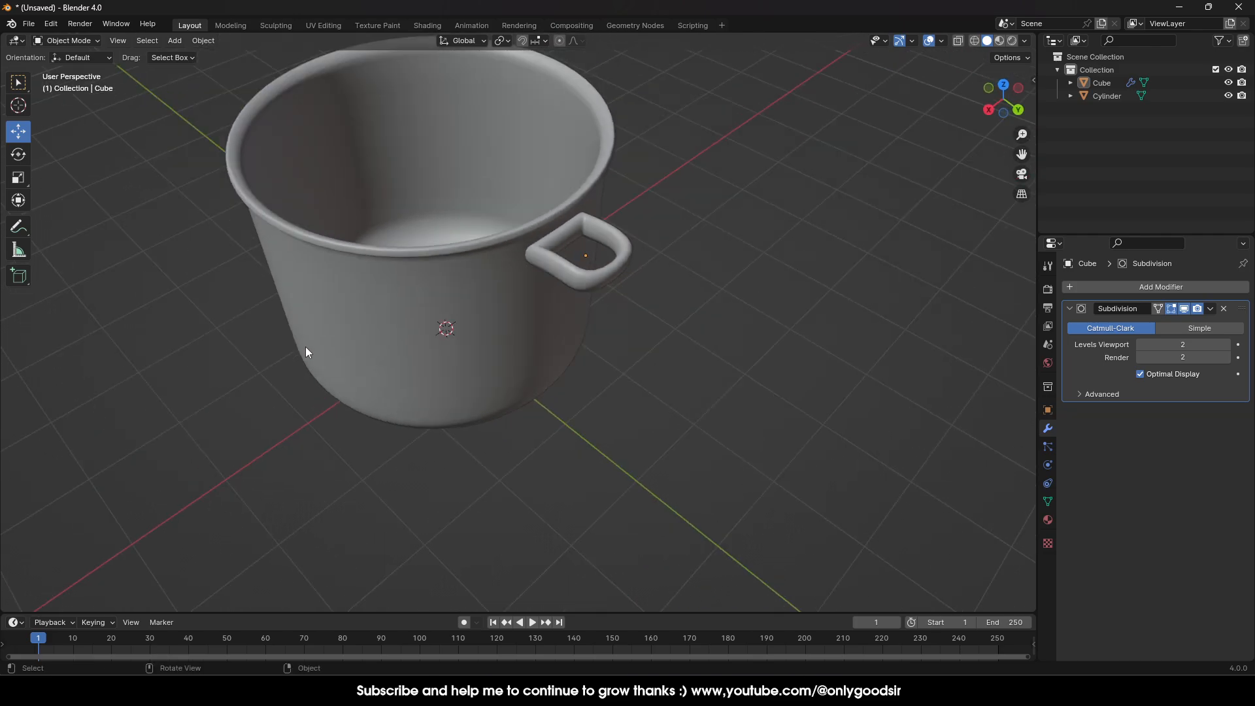
Step: Lower the handle about 0.115 m along Z beneath the pot's rim
middle_drag(294, 353, 530, 301)
middle_drag(498, 342, 520, 315)
click(546, 279)
drag(552, 217, 548, 239)
click(556, 335)
click(542, 276)
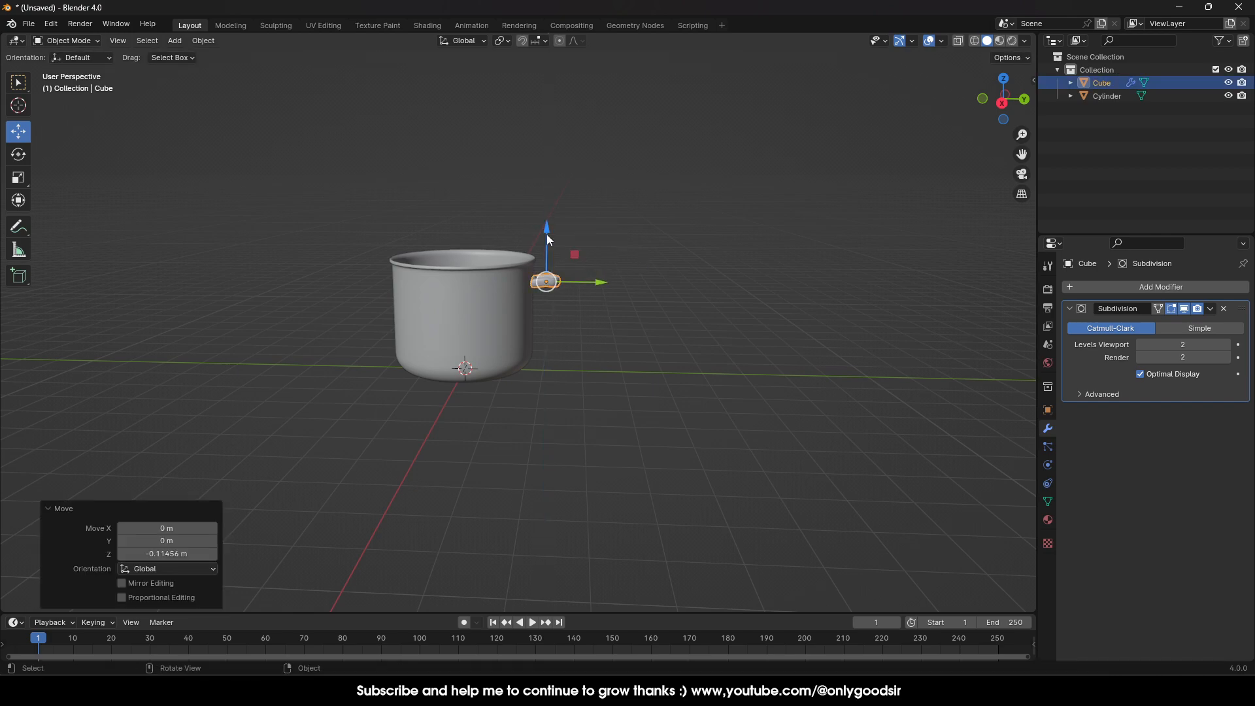
Step: Apply the Subdivision modifier on the side handle
click(594, 343)
middle_drag(595, 343, 403, 363)
scroll(418, 347, up, 4)
middle_drag(441, 323, 613, 290)
click(602, 252)
scroll(528, 350, down, 3)
middle_drag(528, 350, 561, 336)
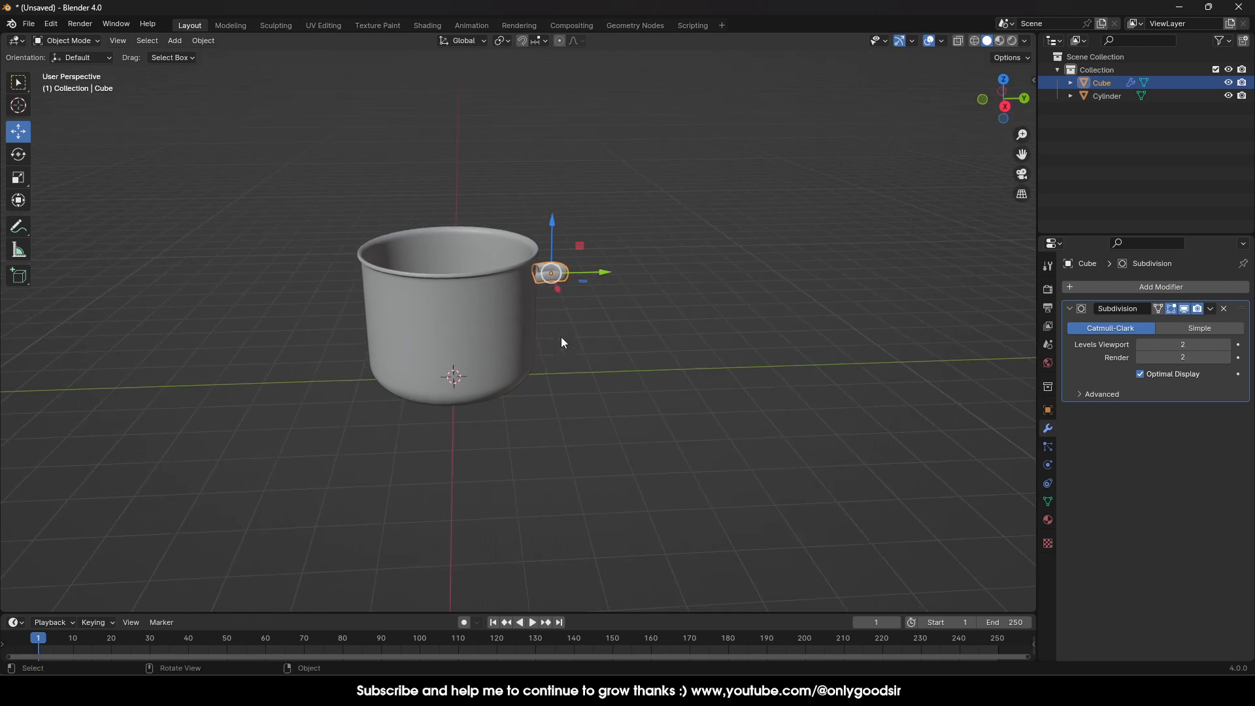
click(1213, 311)
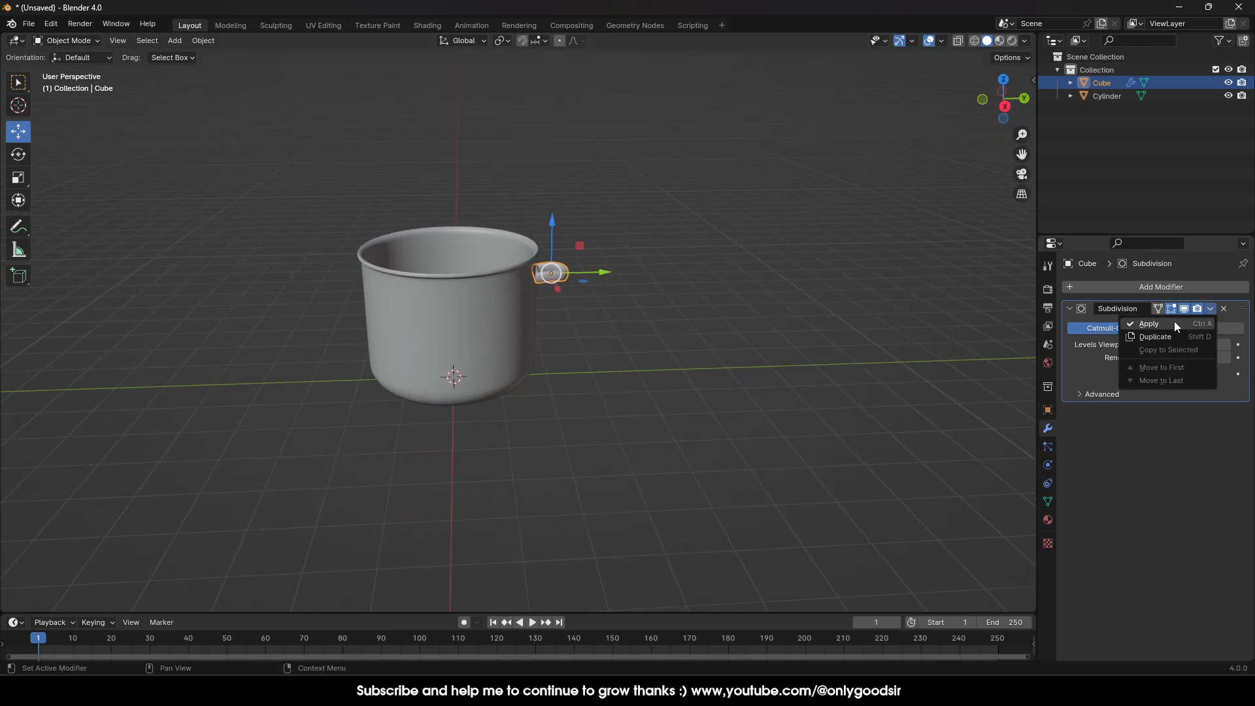
click(1174, 323)
click(544, 300)
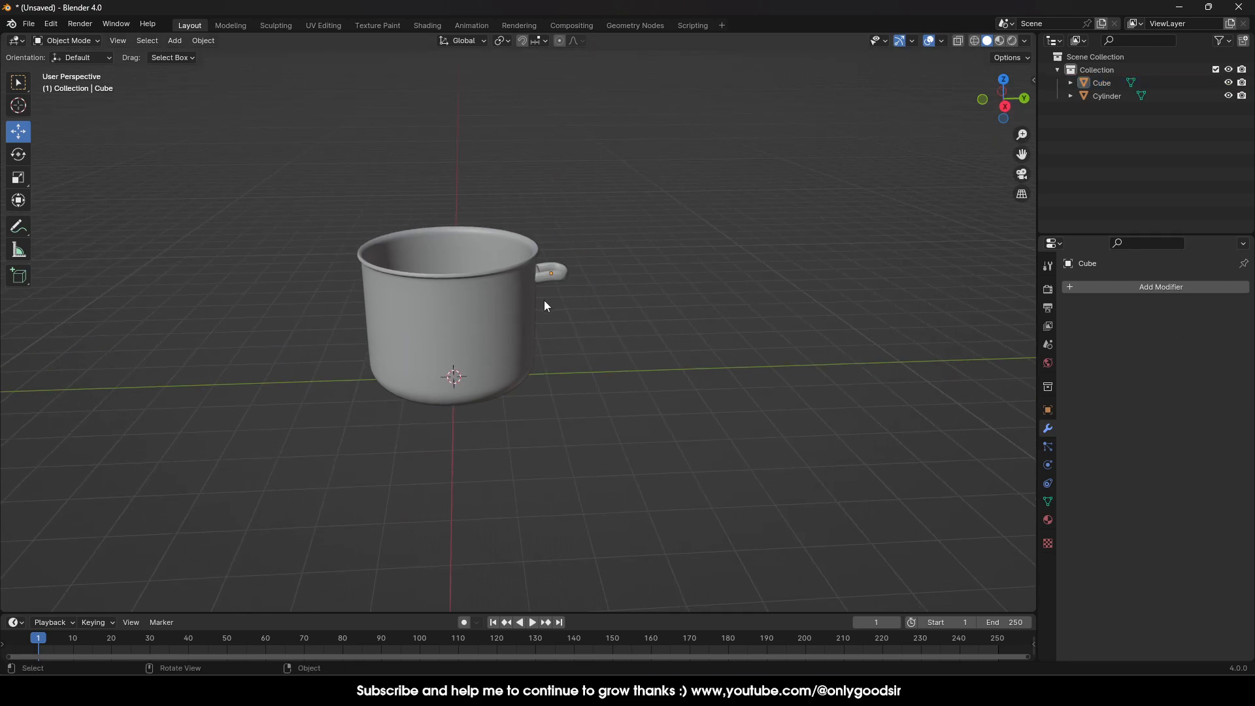
Step: Add a Mirror modifier to the handle with both the X and Y axes enabled
click(1155, 287)
mouse_move(1140, 291)
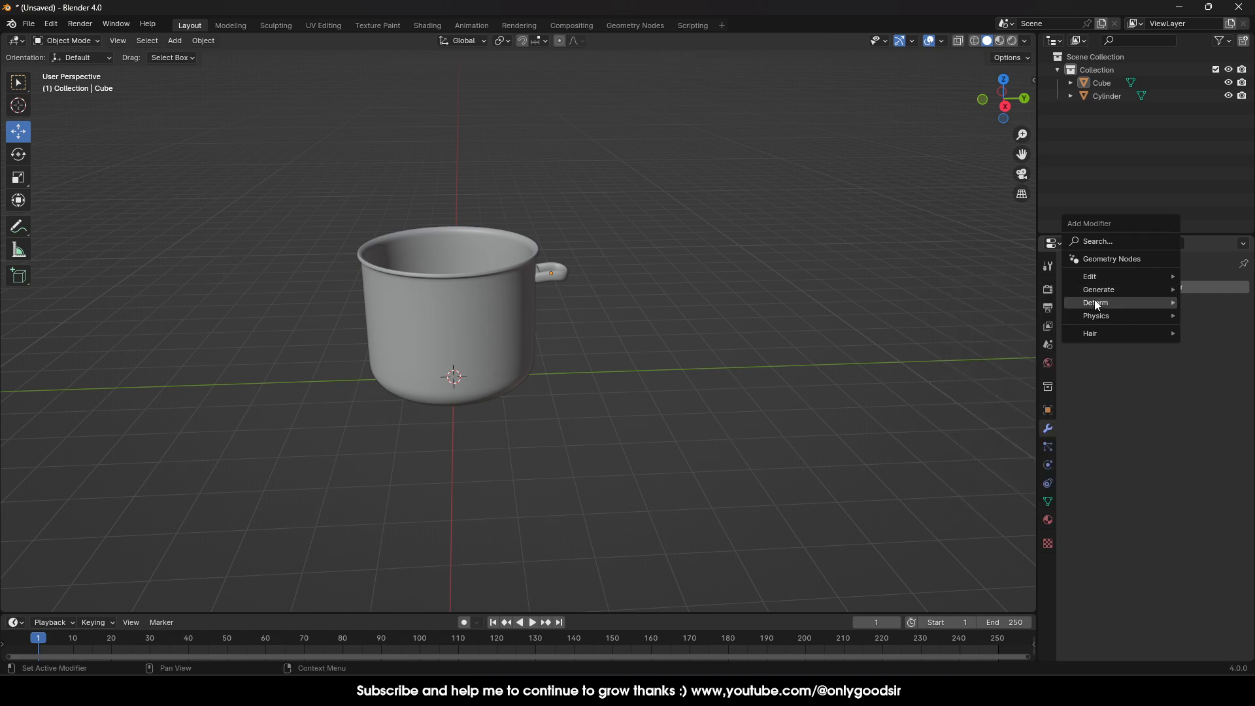
mouse_move(1096, 304)
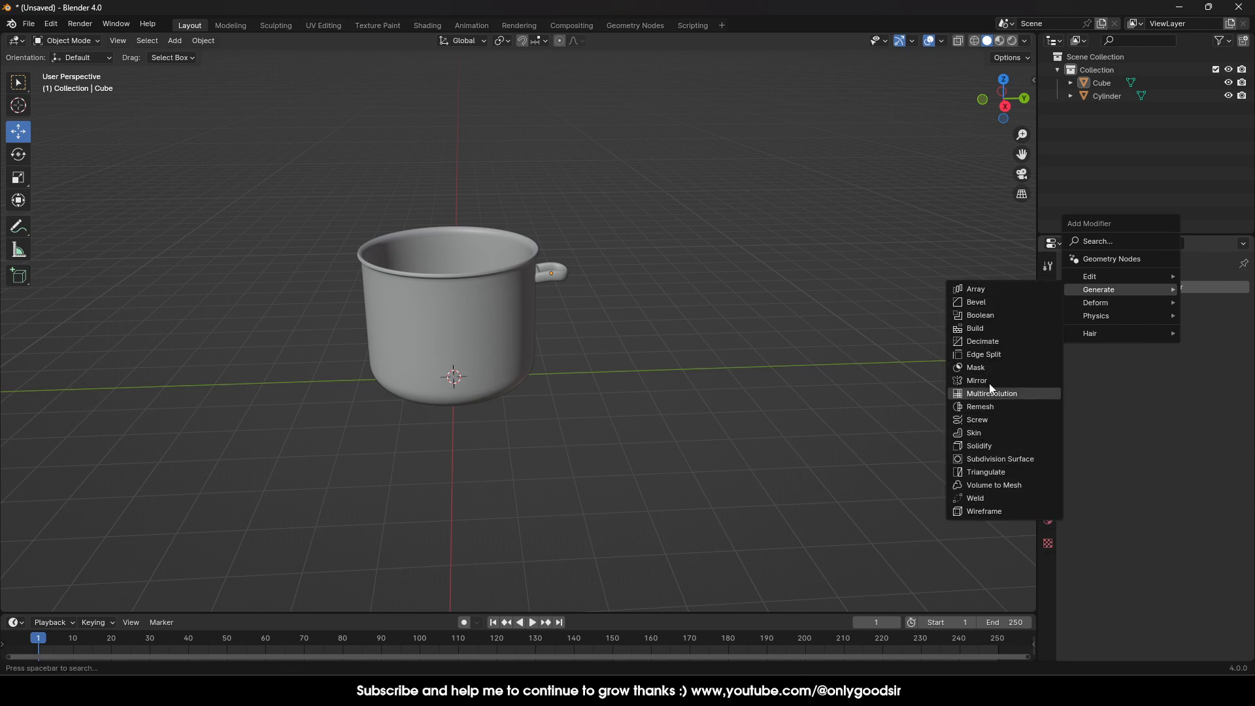
click(967, 380)
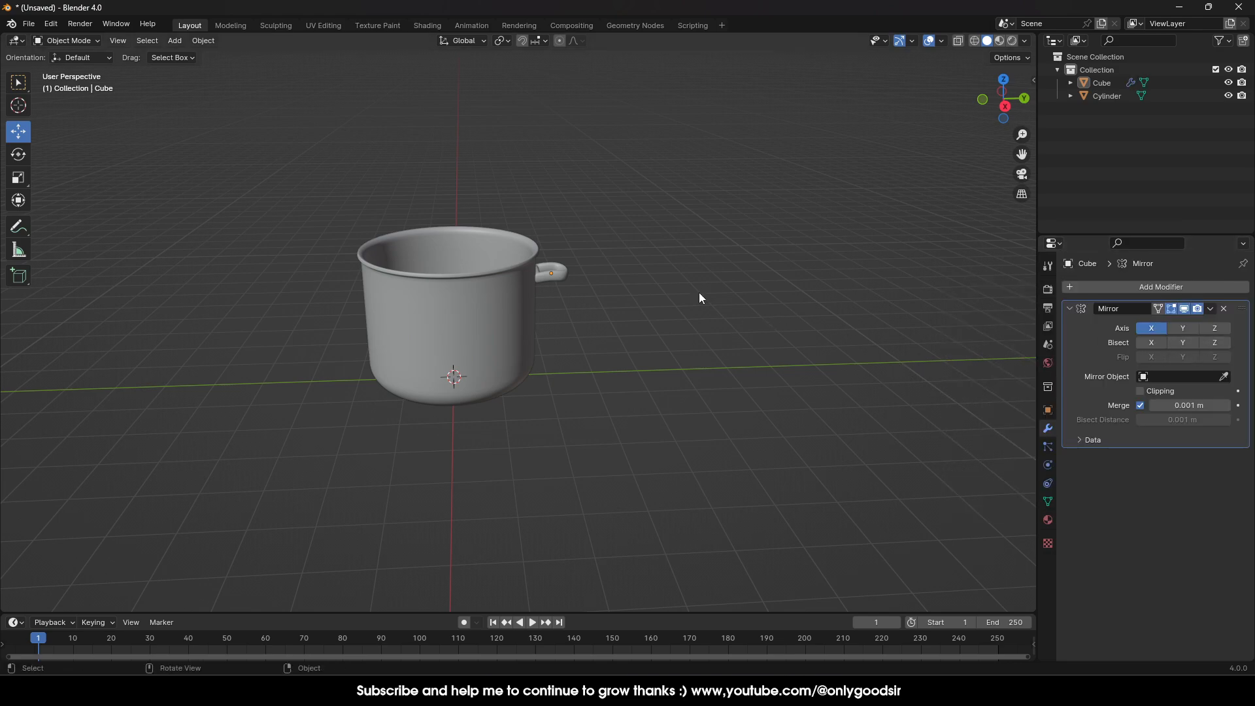
middle_drag(554, 300, 501, 291)
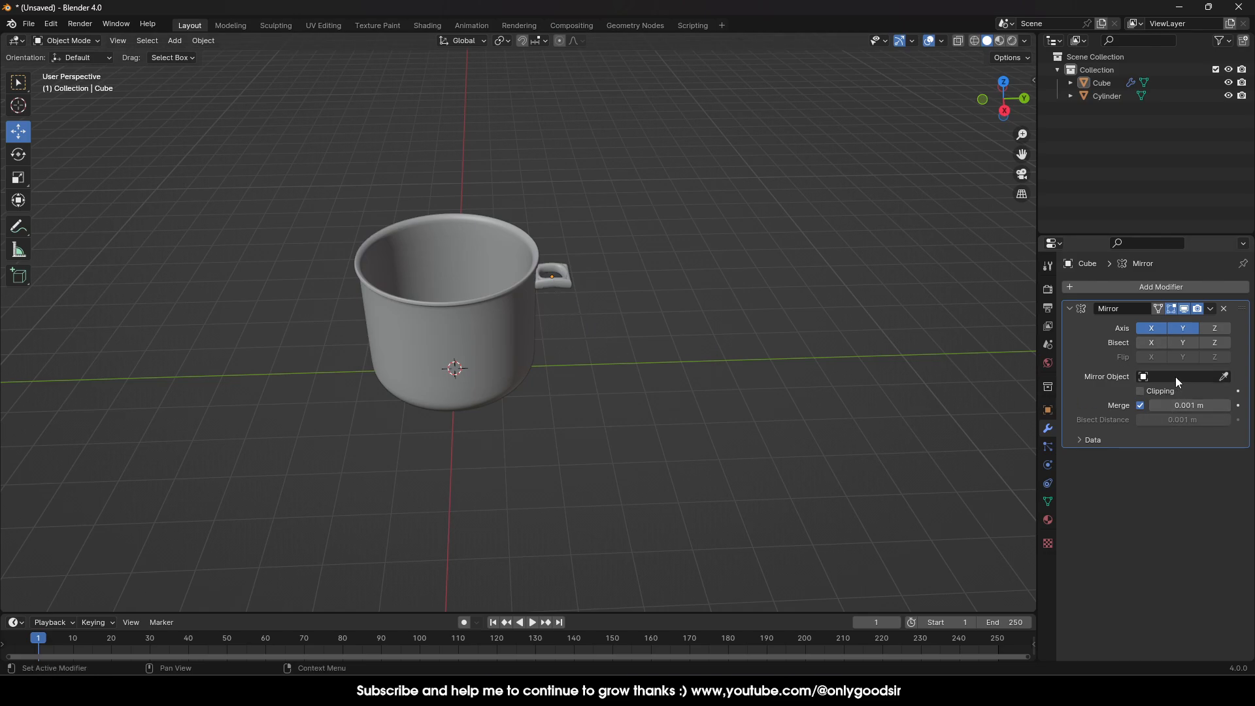
Step: Add a cube-type empty at the world origin and scale it up by about 1.982
click(195, 41)
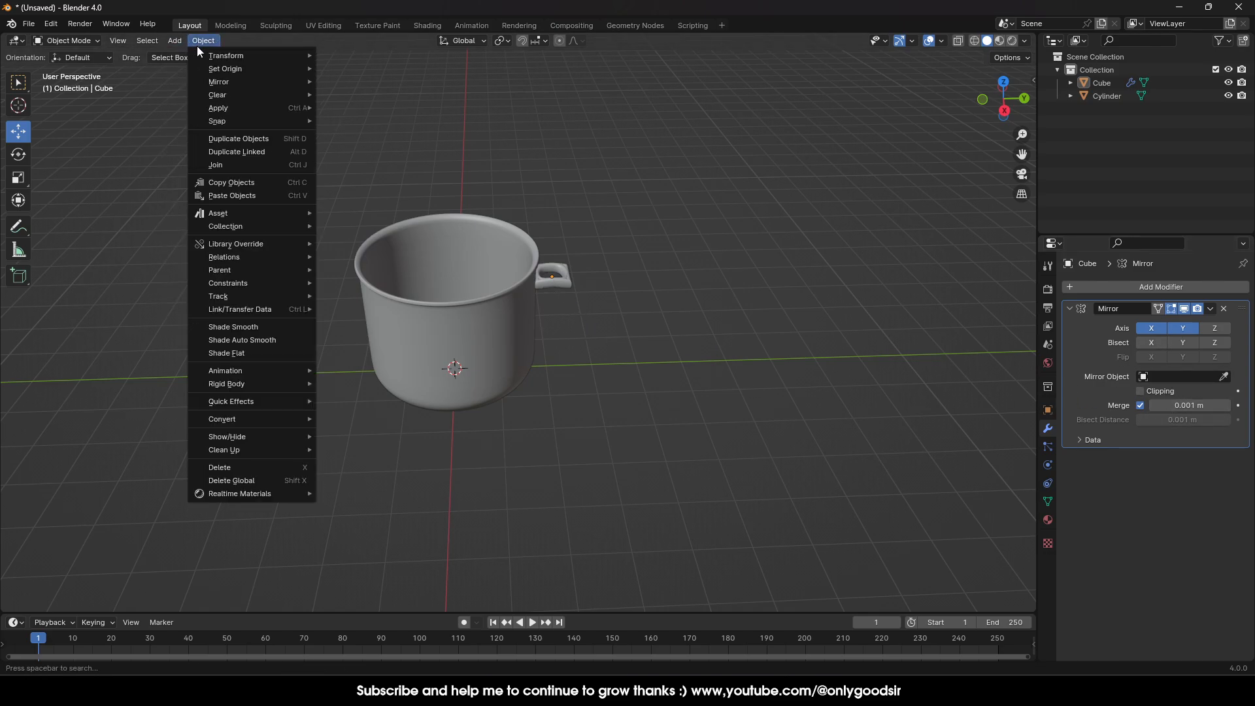
mouse_move(176, 45)
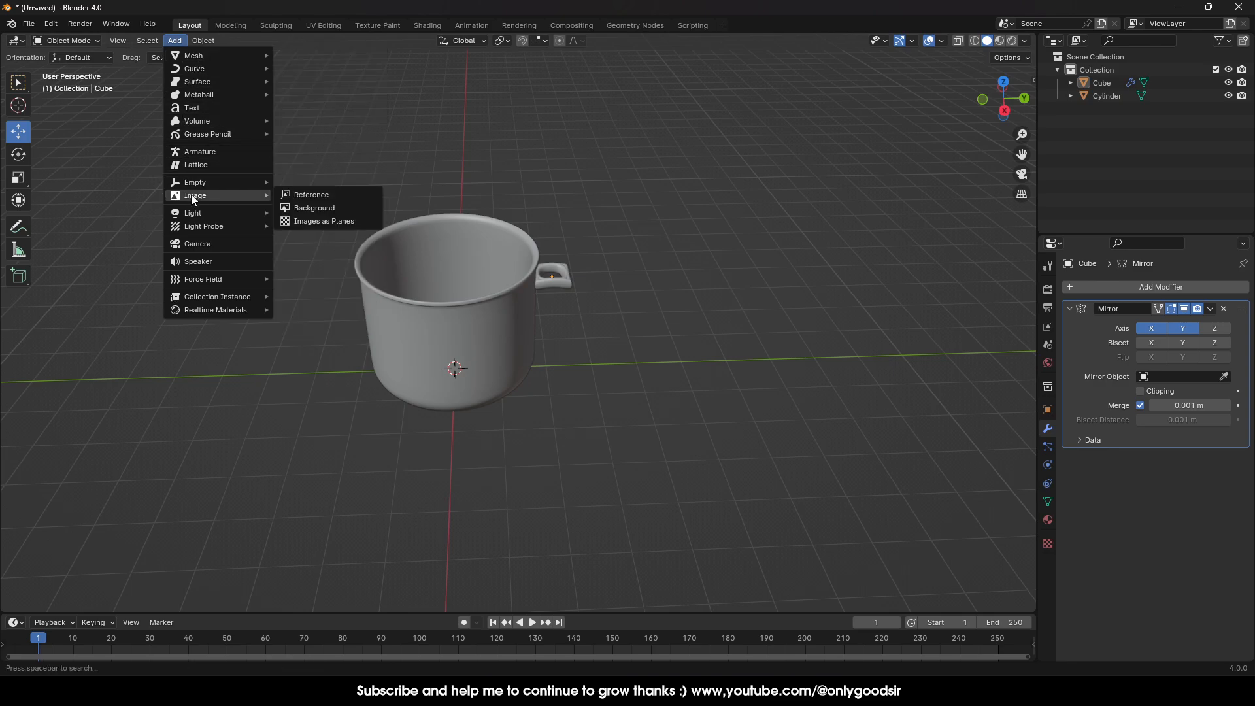
mouse_move(196, 188)
click(305, 245)
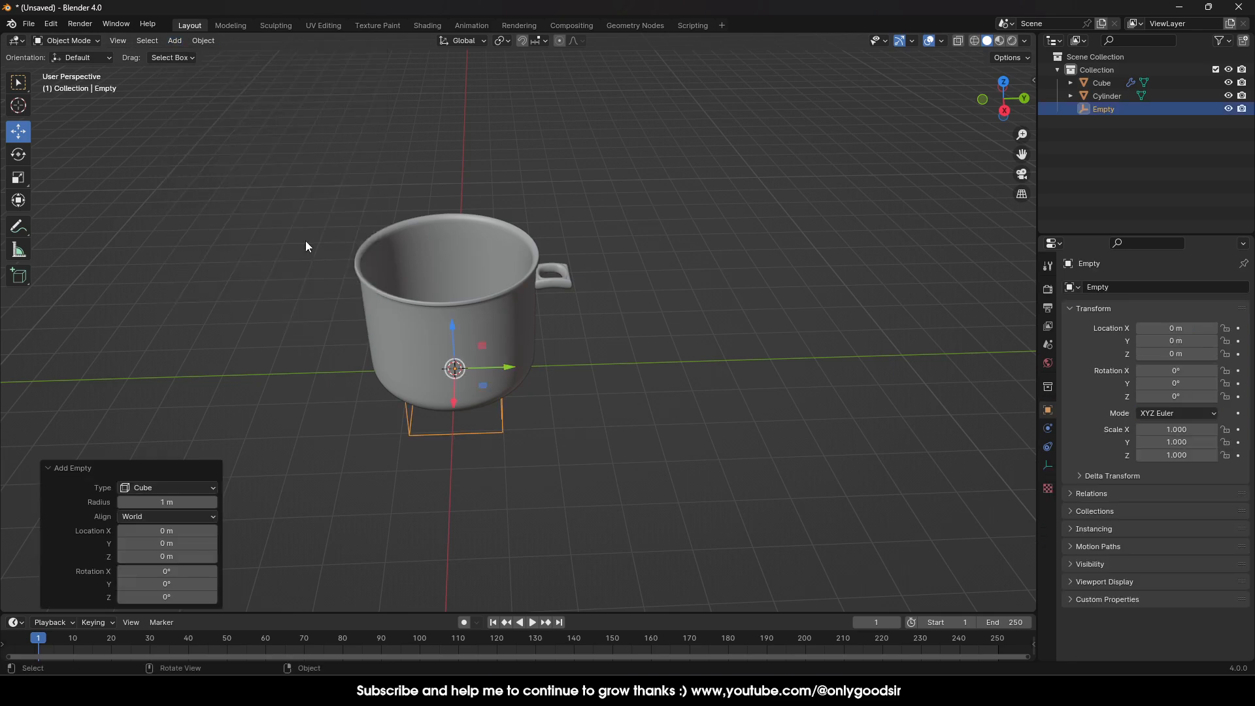
key(s)
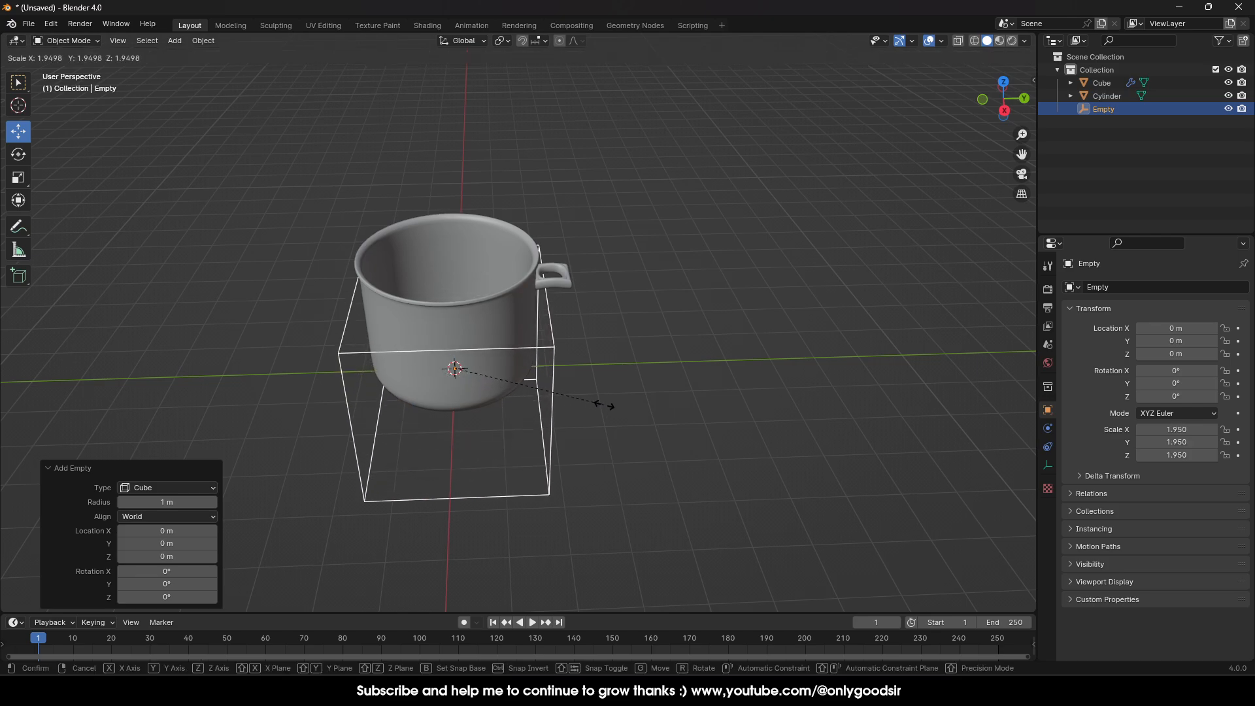
click(606, 405)
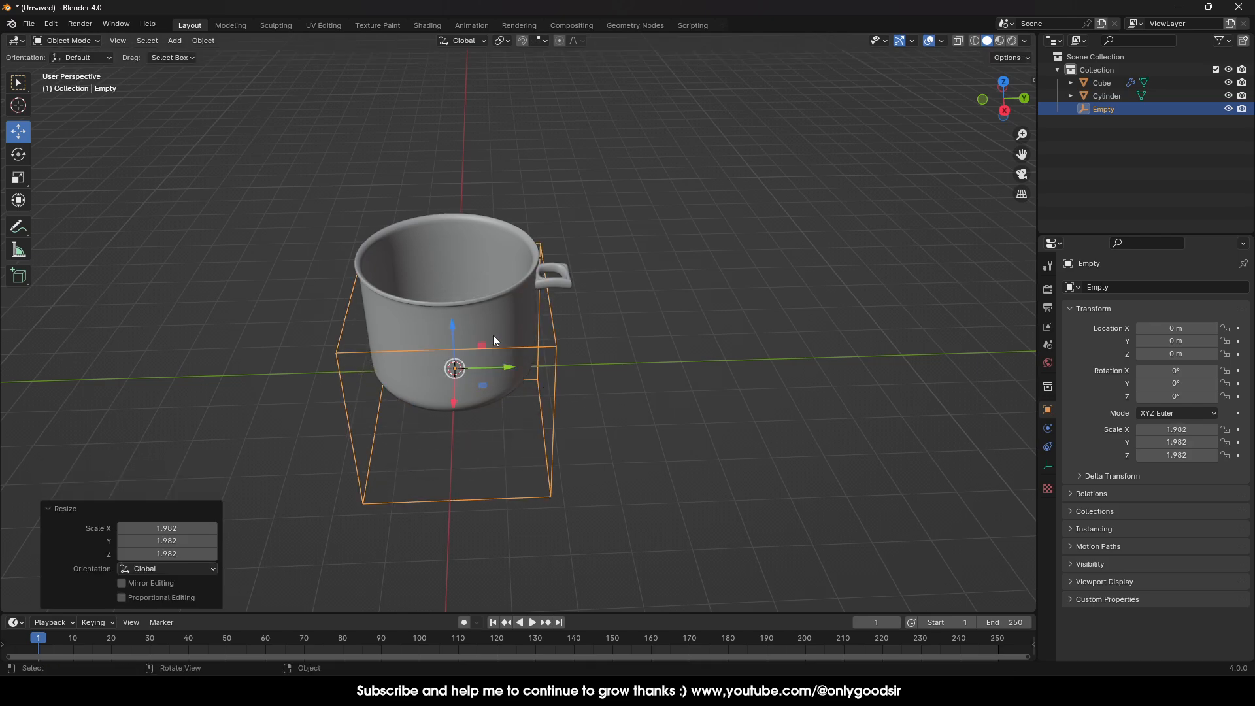
Step: Set the empty as the mirror object in the handle's Mirror modifier
click(566, 281)
click(1184, 377)
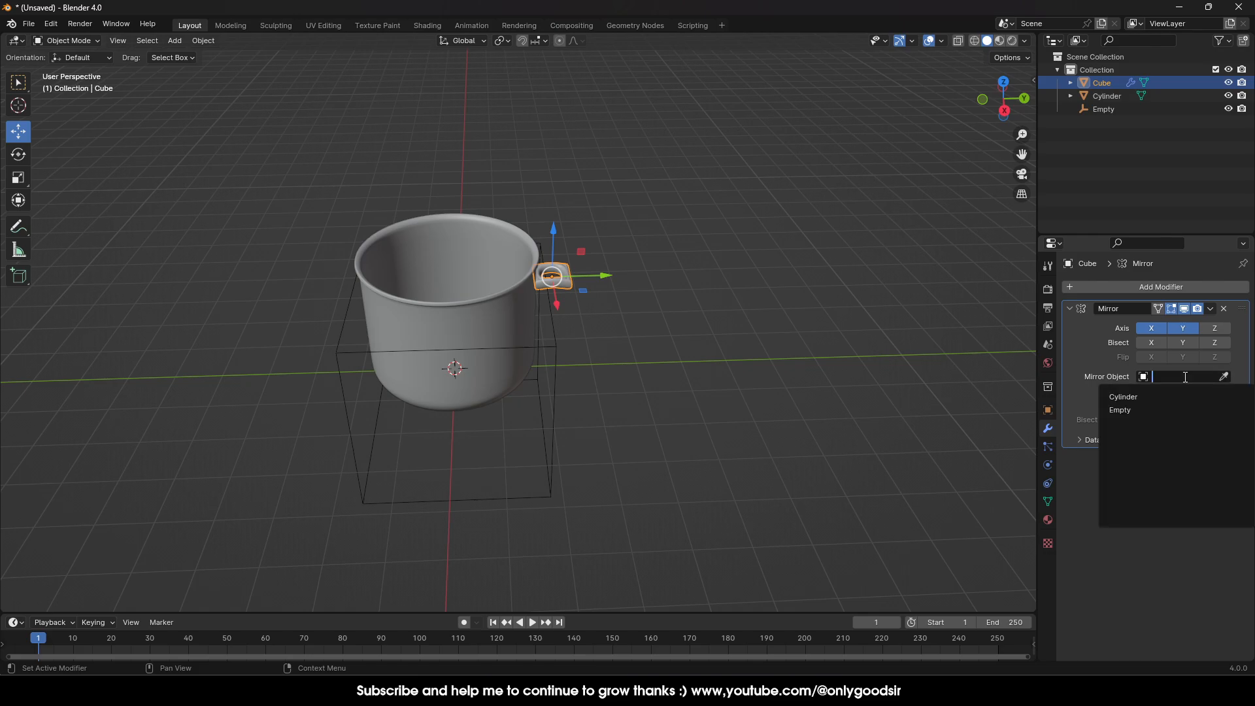
click(1150, 409)
click(711, 405)
middle_drag(645, 444, 634, 339)
click(563, 273)
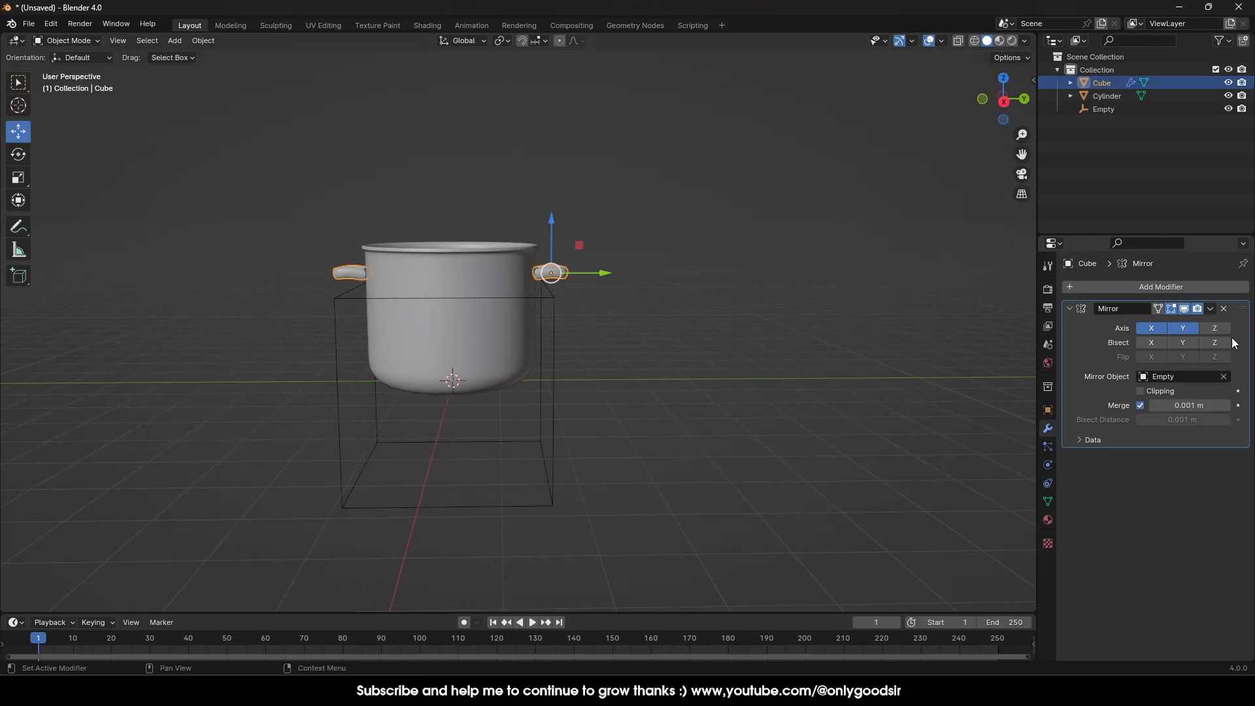
Step: Apply the Mirror modifier on the handles
click(1210, 309)
click(1186, 324)
click(738, 320)
middle_drag(653, 340, 572, 356)
Step: Move the empty about 8.43 m up along Z, clear of the pot
click(583, 344)
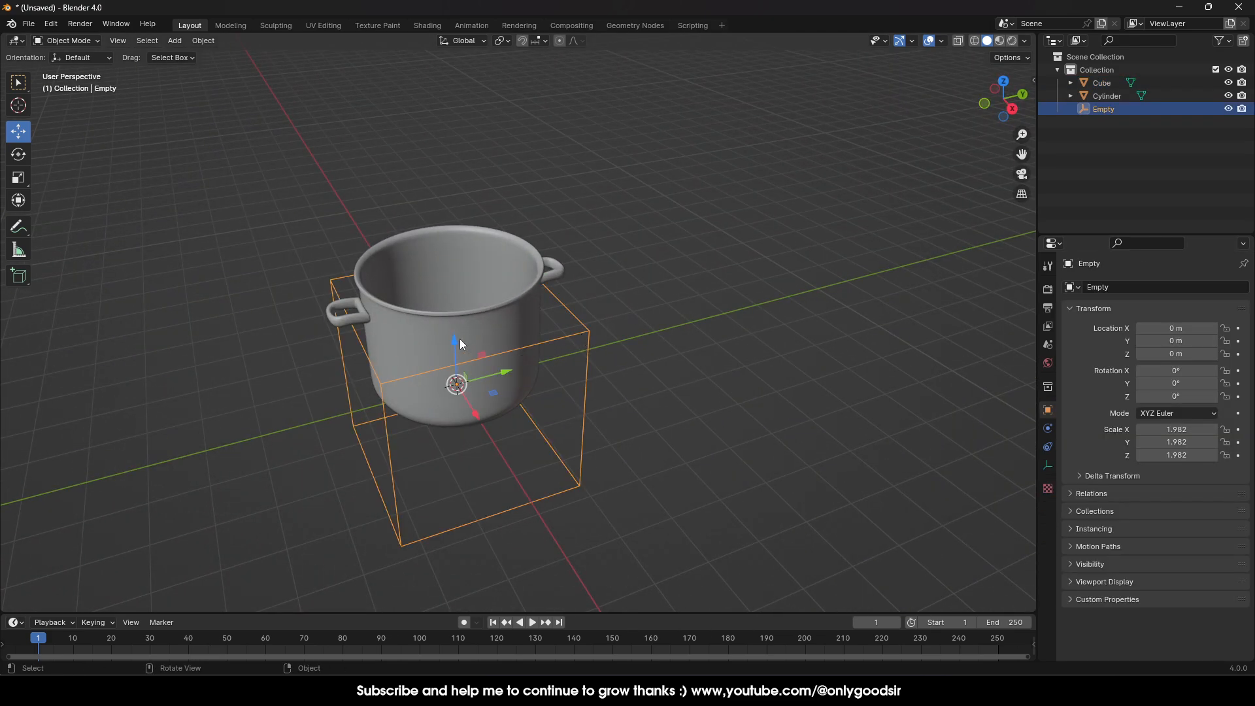
drag(460, 344, 508, 478)
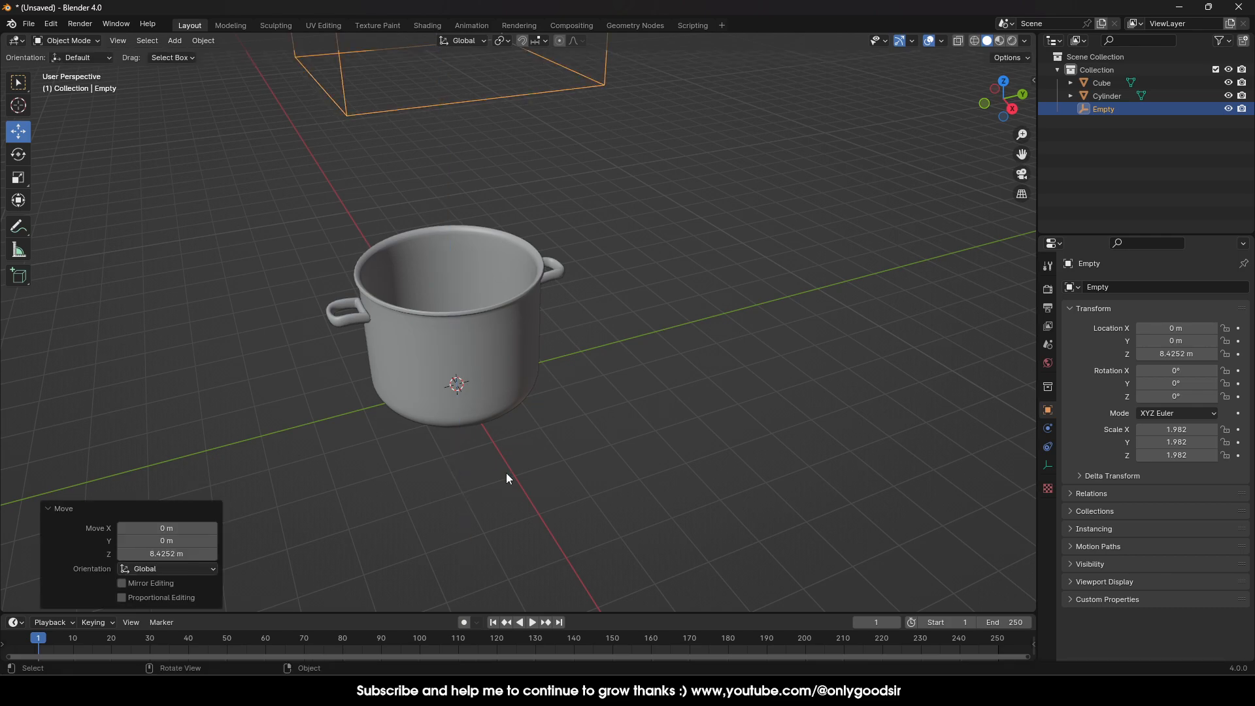
middle_drag(508, 477, 465, 286)
Step: Join the two handles with the pot body into one object
click(475, 246)
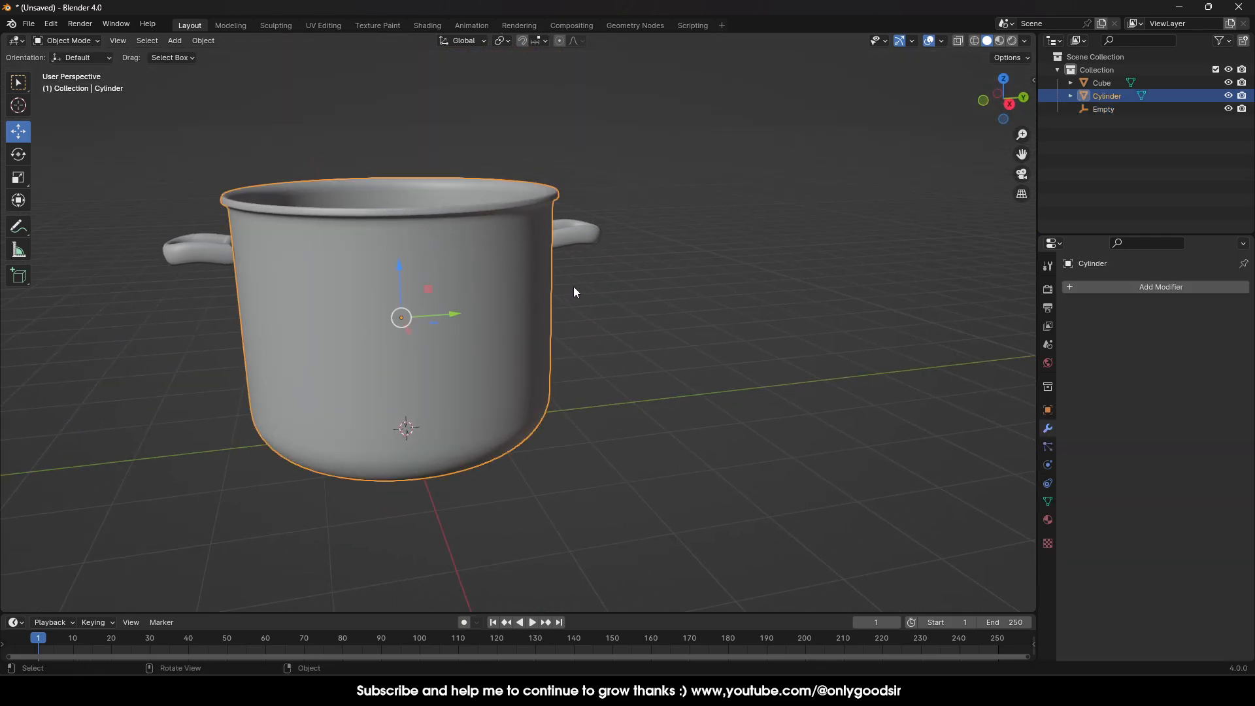
click(584, 244)
shift+click(422, 304)
right_click(418, 303)
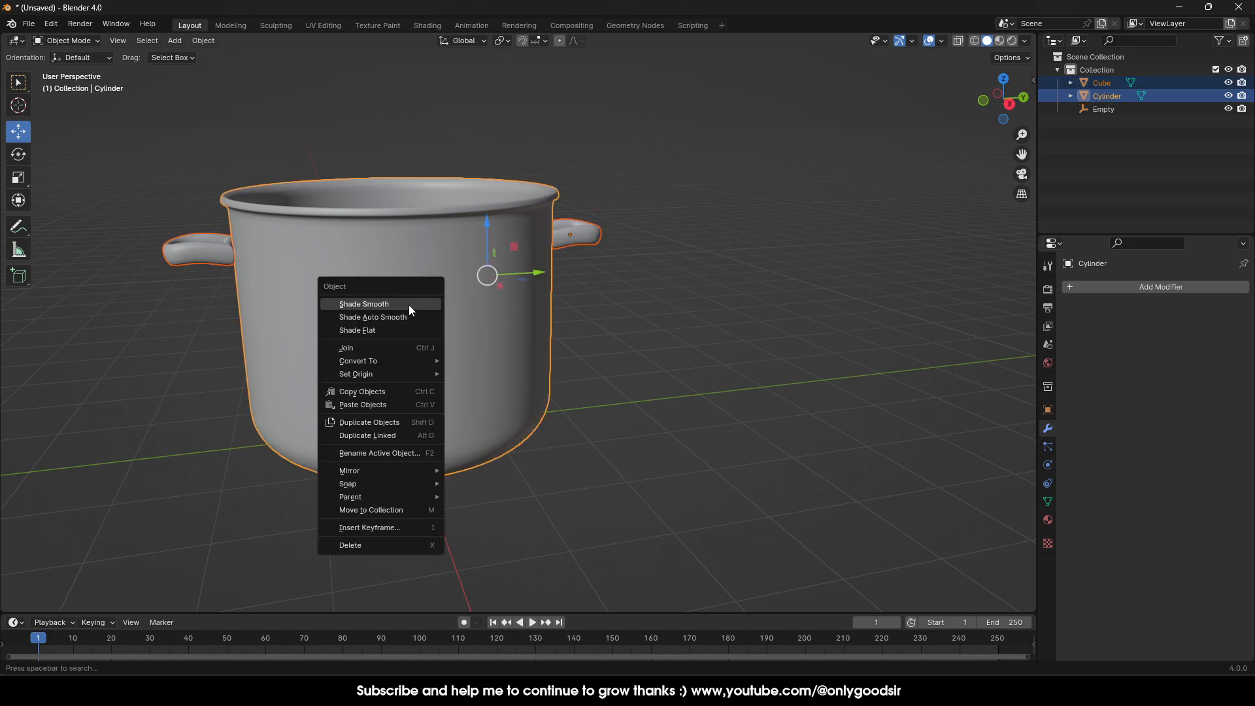
click(384, 348)
click(638, 377)
middle_drag(638, 376, 477, 358)
click(477, 353)
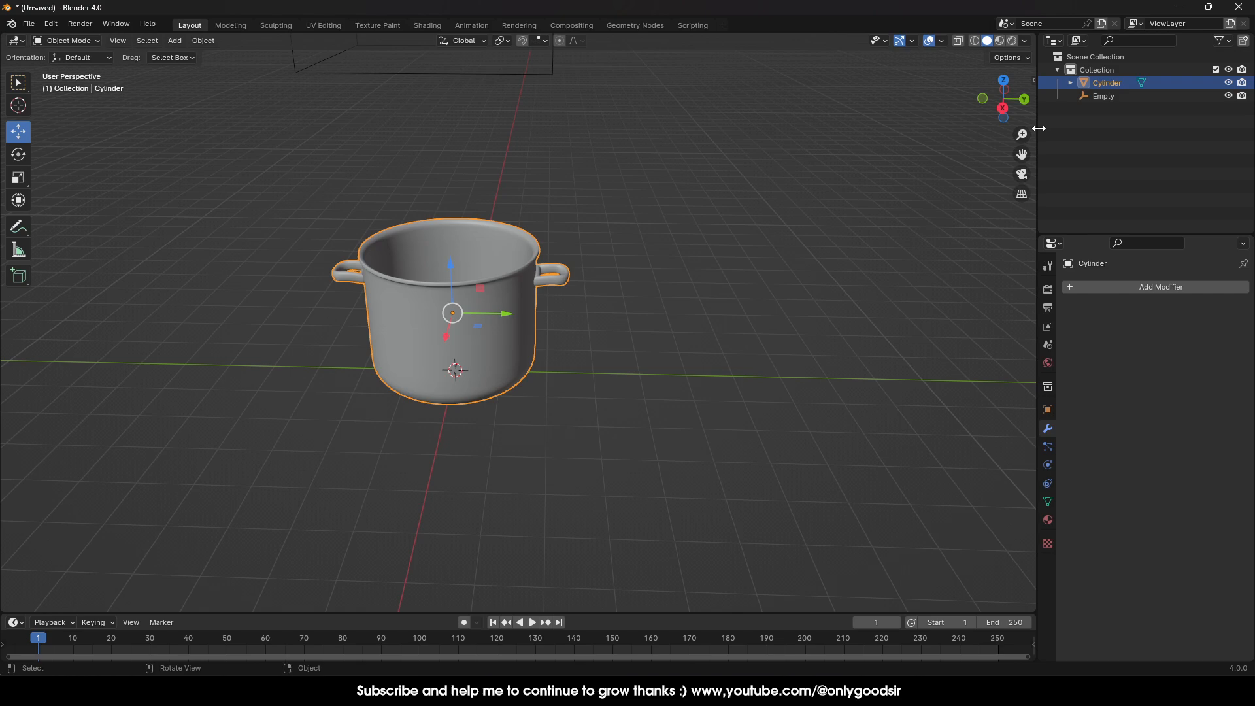
Step: Rename the joined pot object as POT
double_click(1107, 84)
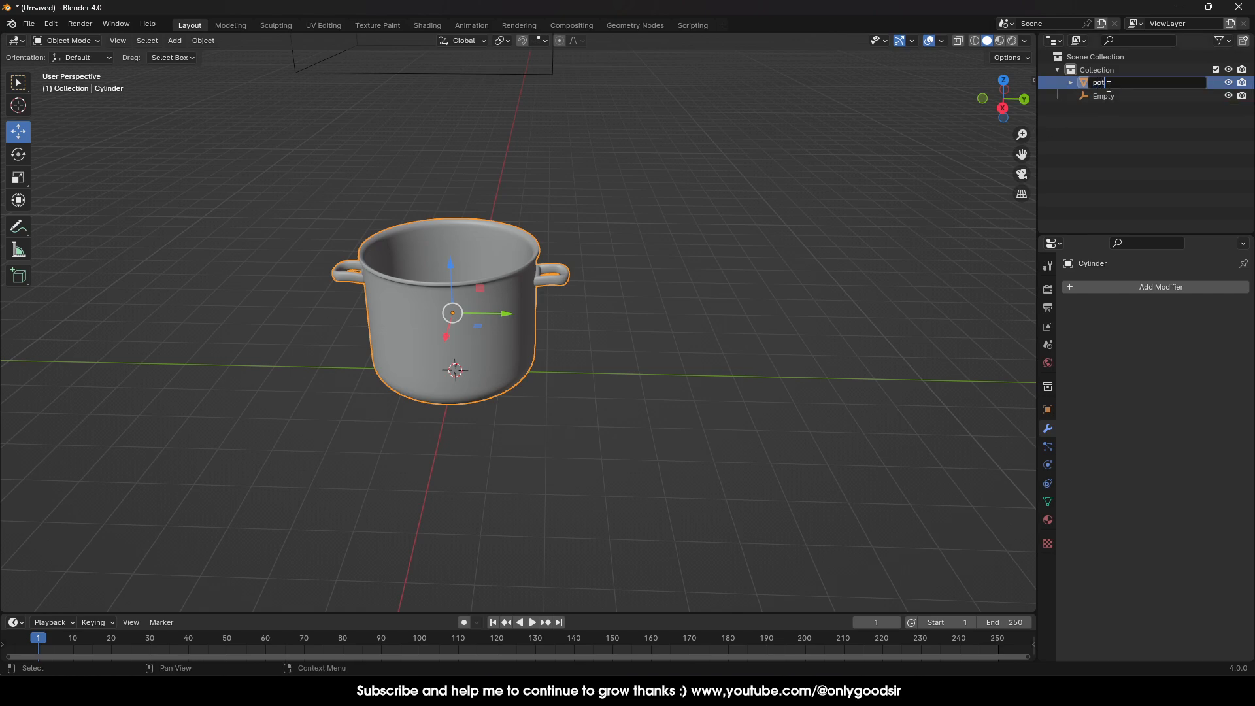
key(Return)
click(648, 324)
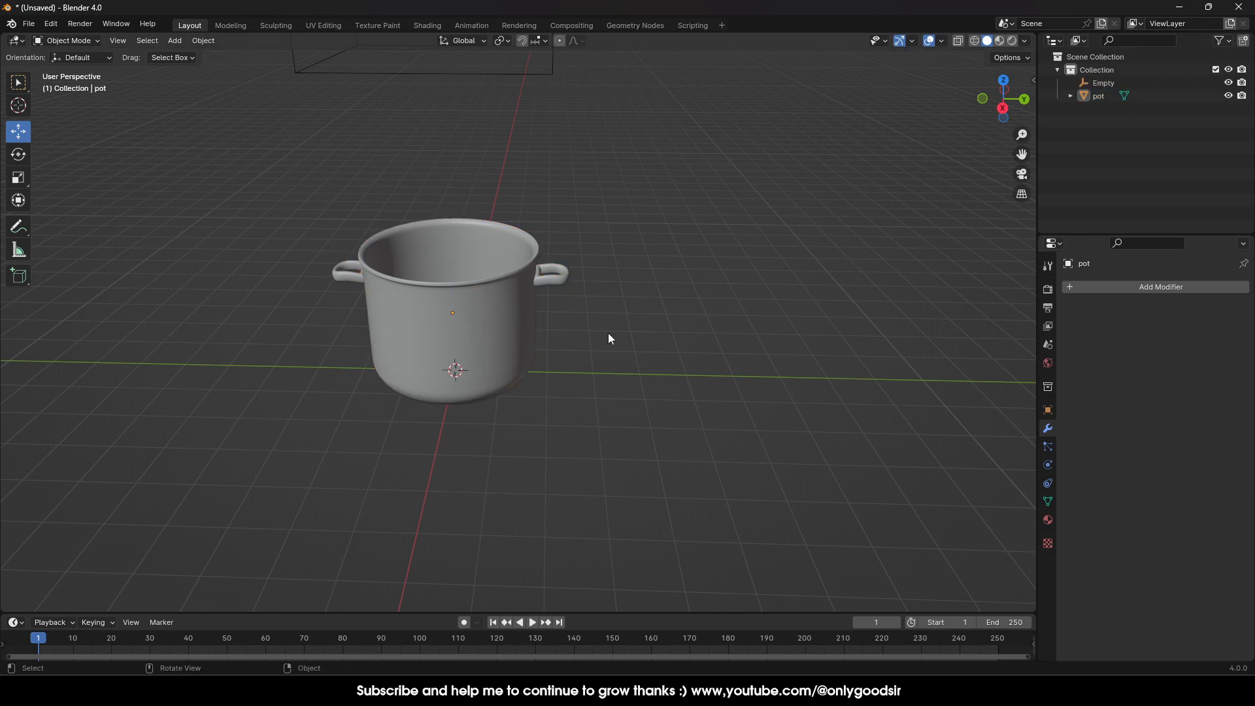
double_click(1099, 97)
text(POT)
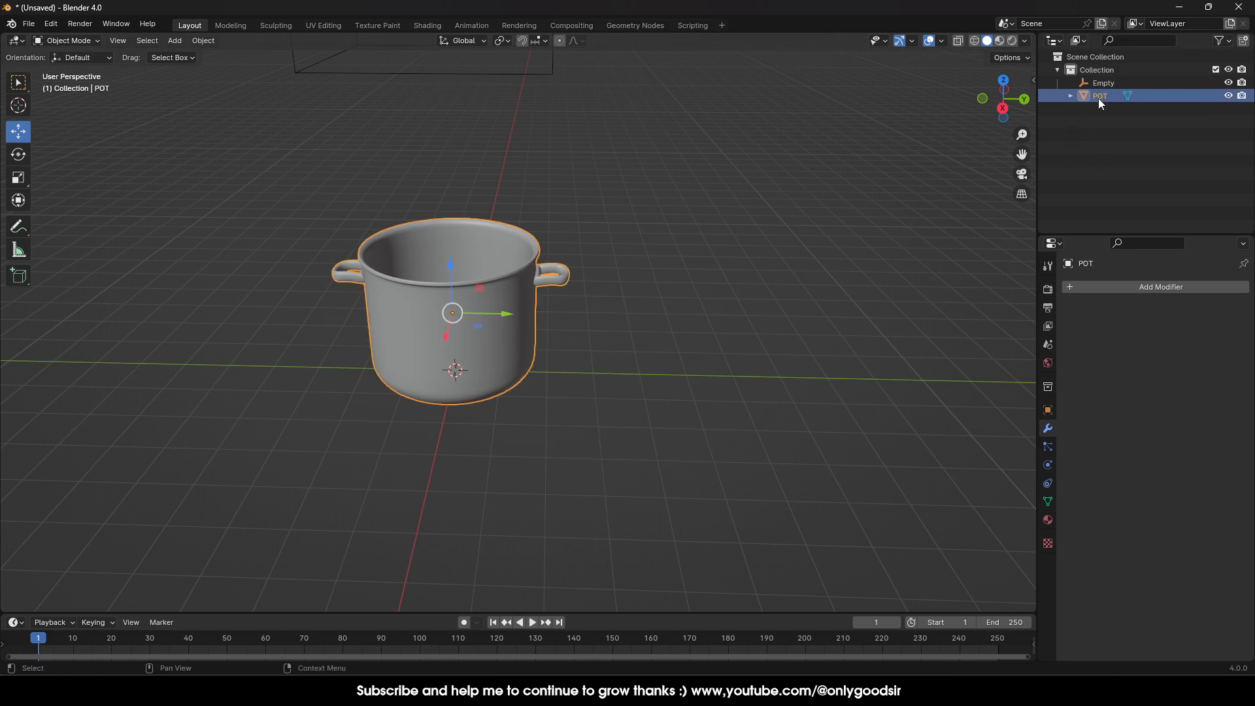
key(Return)
Step: Raise the pot slightly along Z above the ground and deselect it
middle_drag(633, 358, 608, 342)
click(574, 354)
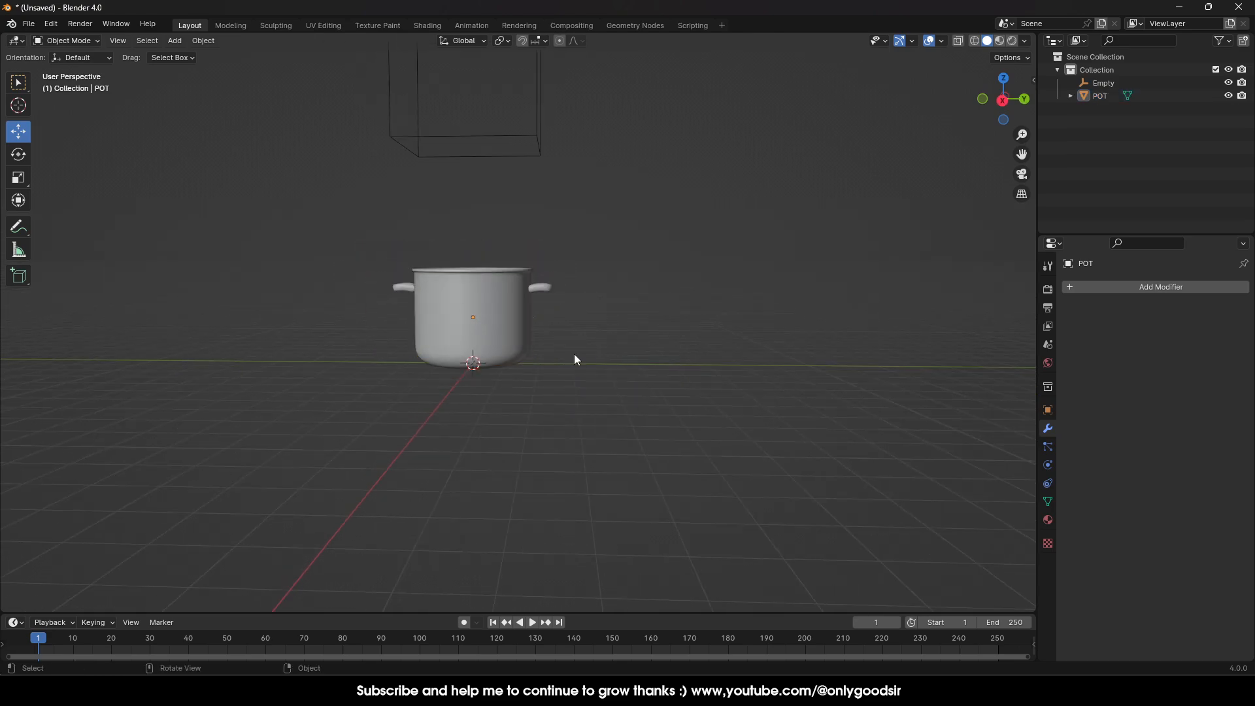
click(419, 314)
mouse_move(471, 270)
mouse_down()
mouse_move(473, 246)
mouse_move(484, 259)
mouse_up()
key(alt+a)
middle_drag(460, 292, 477, 346)
scroll(477, 355, down, 2)
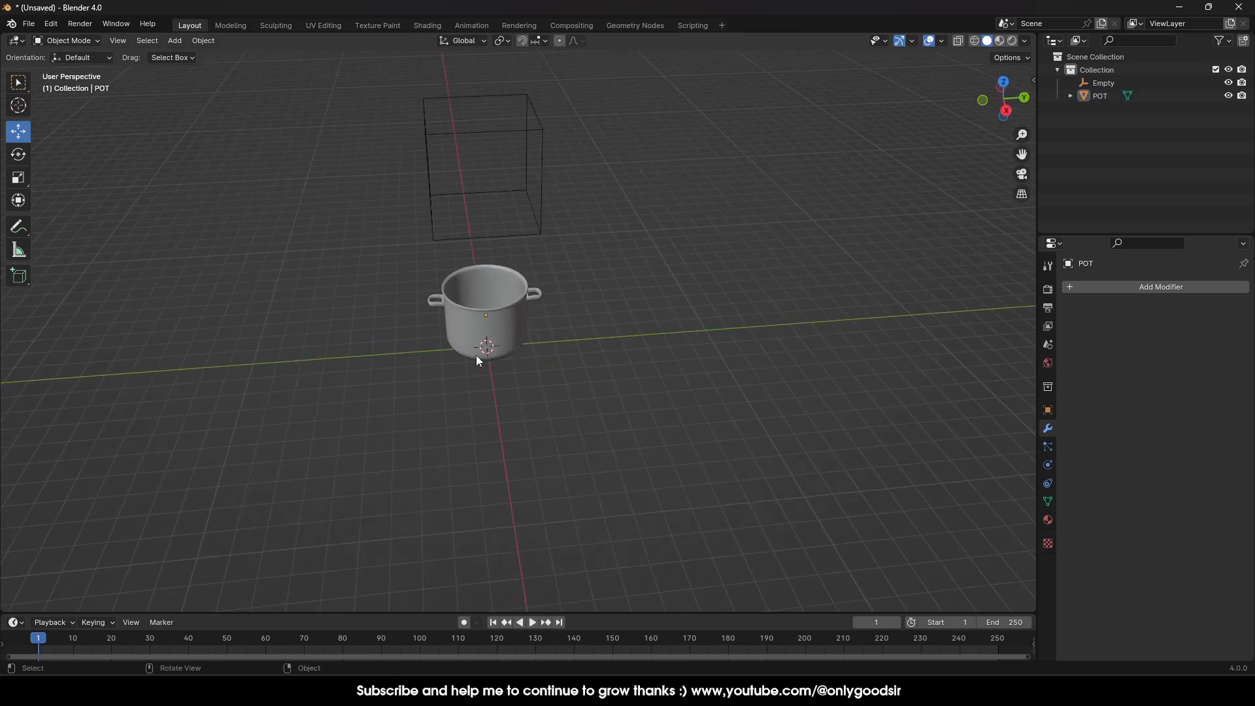
Step: Turn on X-ray display and show the pot in the right orthographic view with nothing selected
click(491, 336)
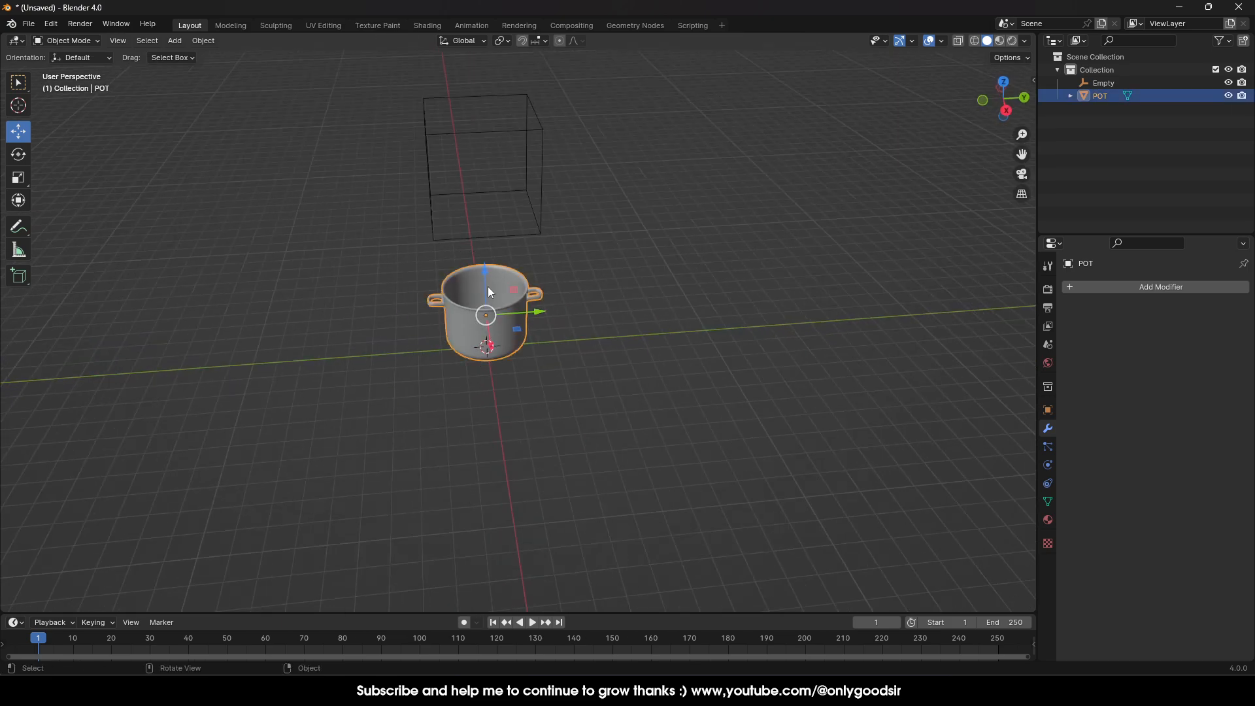
middle_drag(489, 288, 583, 281)
scroll(476, 313, up, 4)
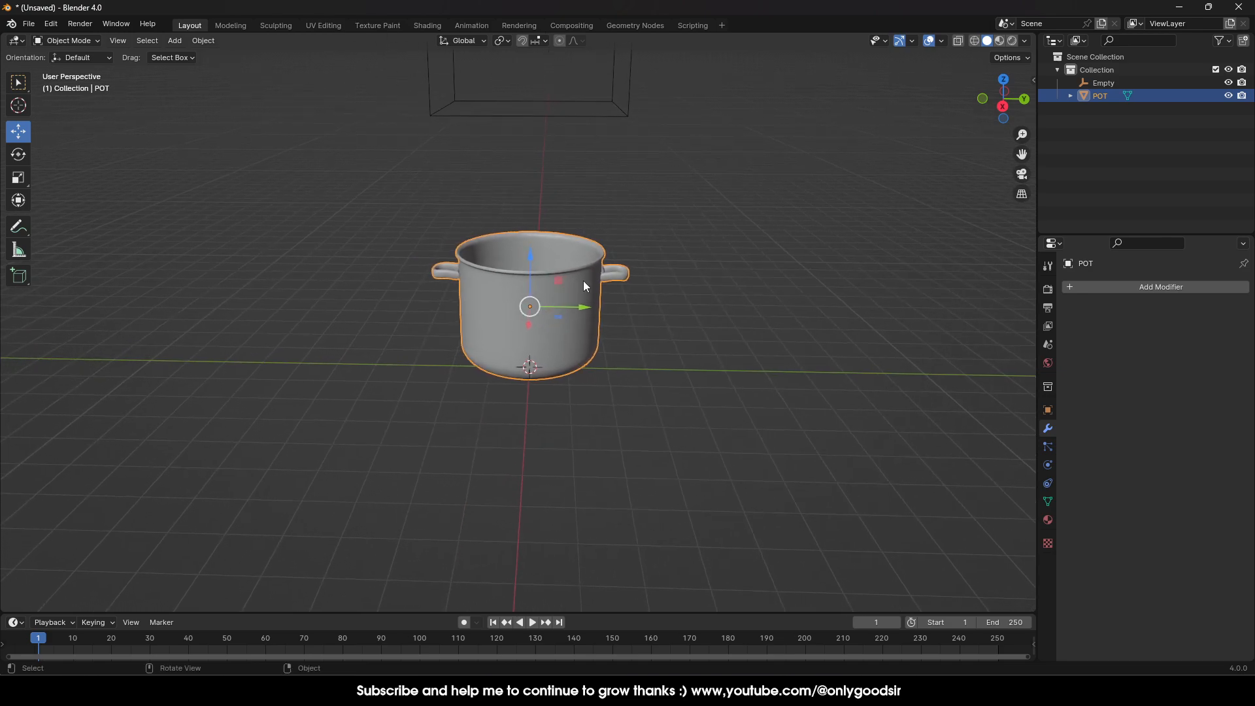
click(958, 41)
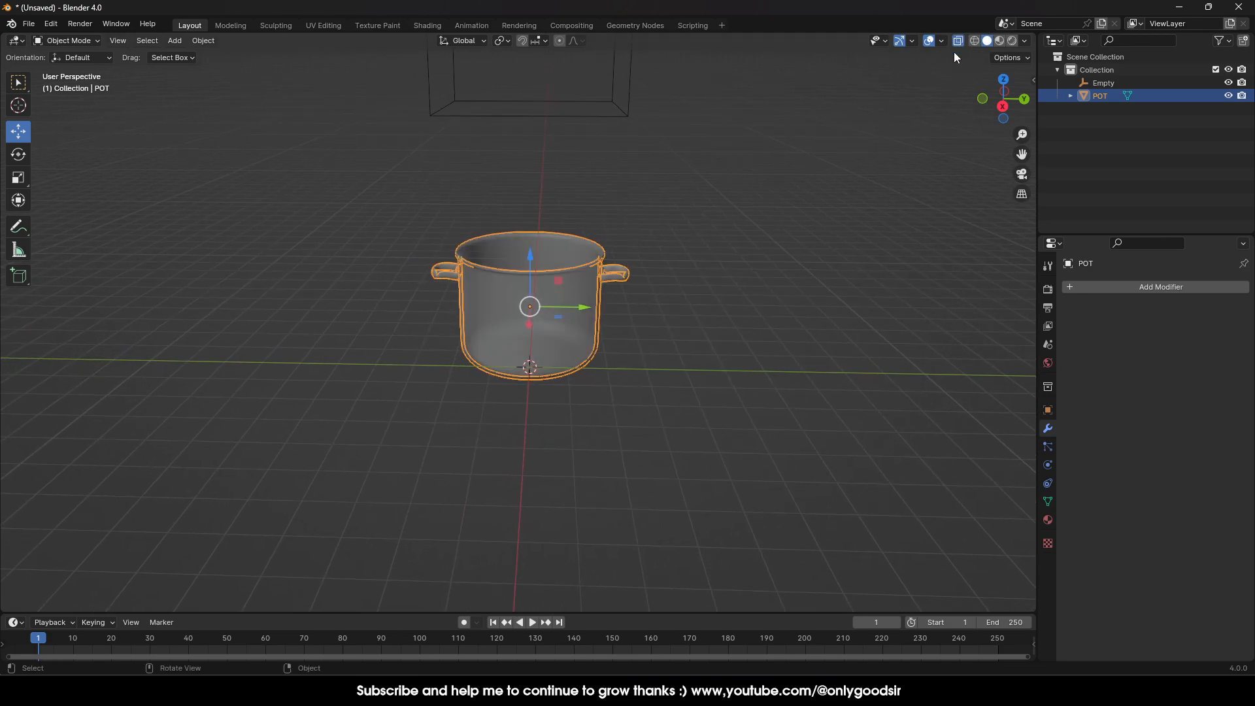
click(1003, 106)
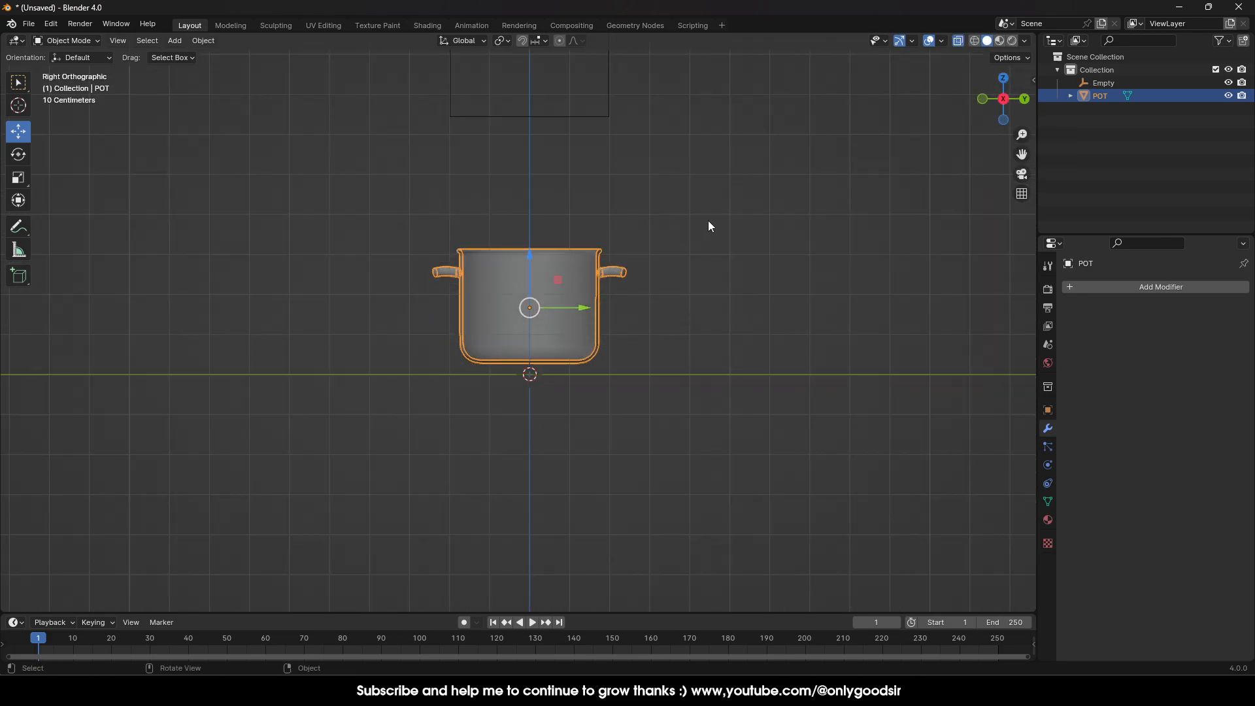
click(708, 222)
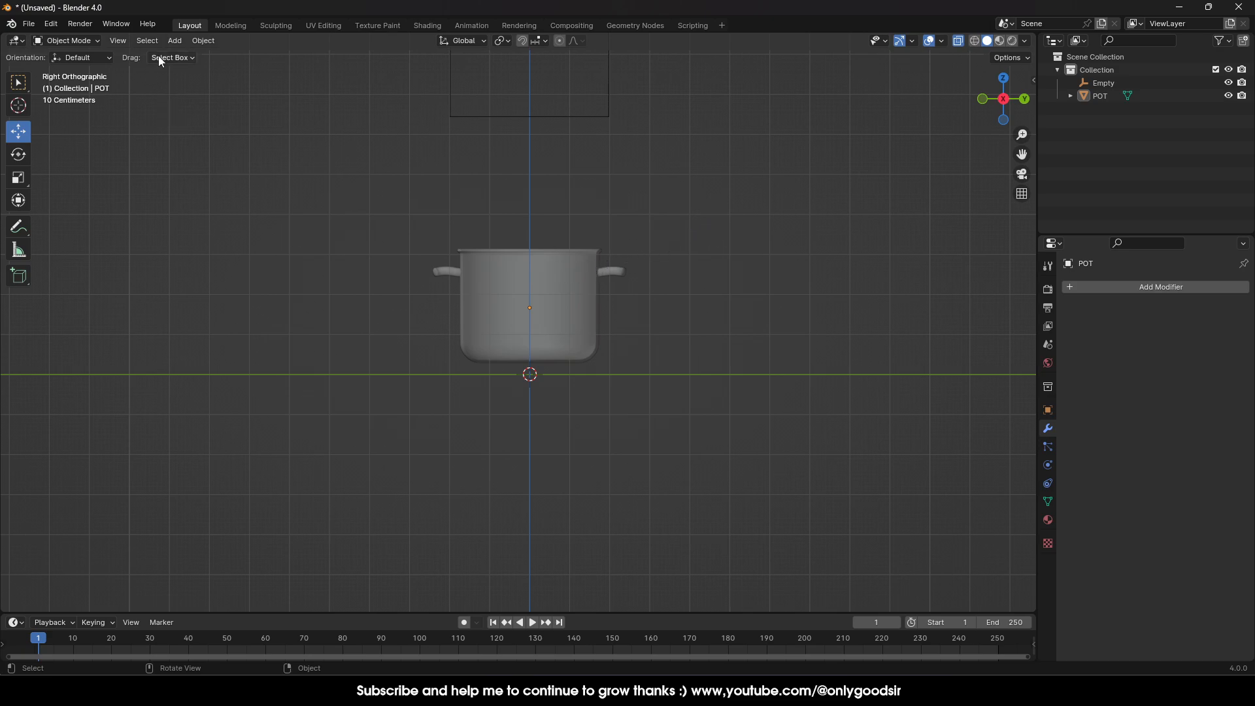
Step: Add a cone mesh, raise it about 5.9 m along Z above the pot, and scale it to about 0.554
click(174, 40)
mouse_move(200, 61)
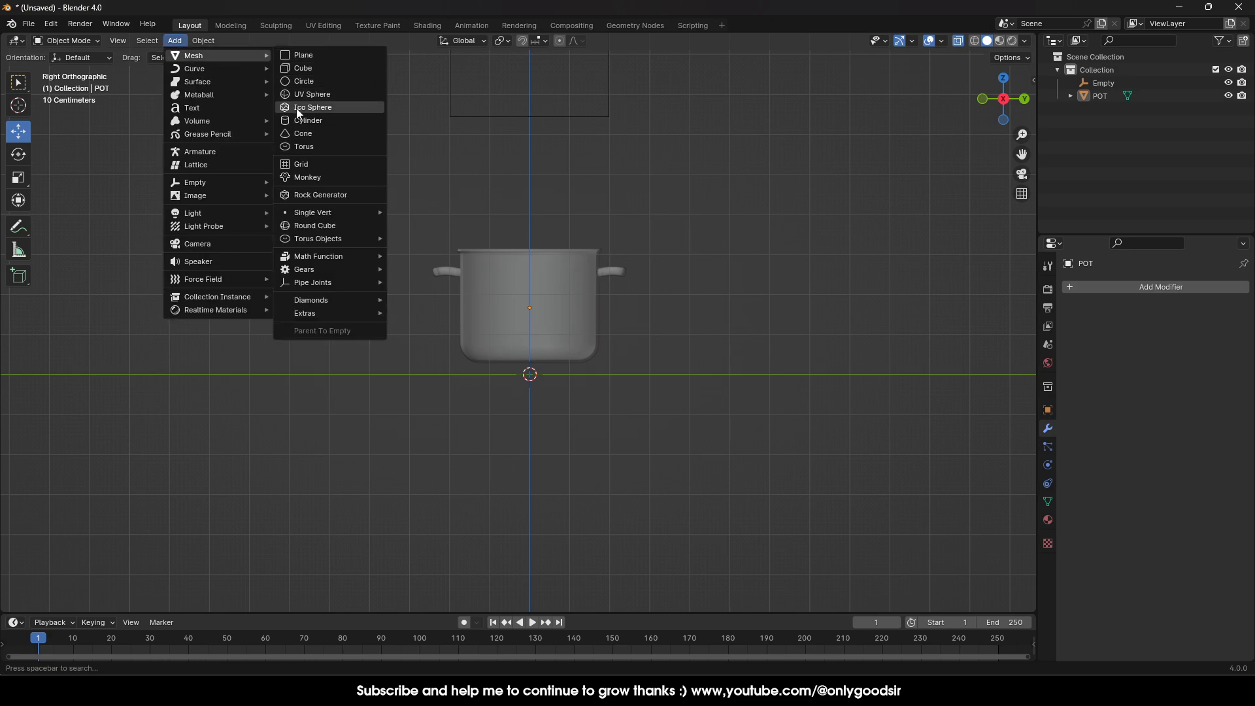
click(297, 130)
drag(532, 339, 532, 103)
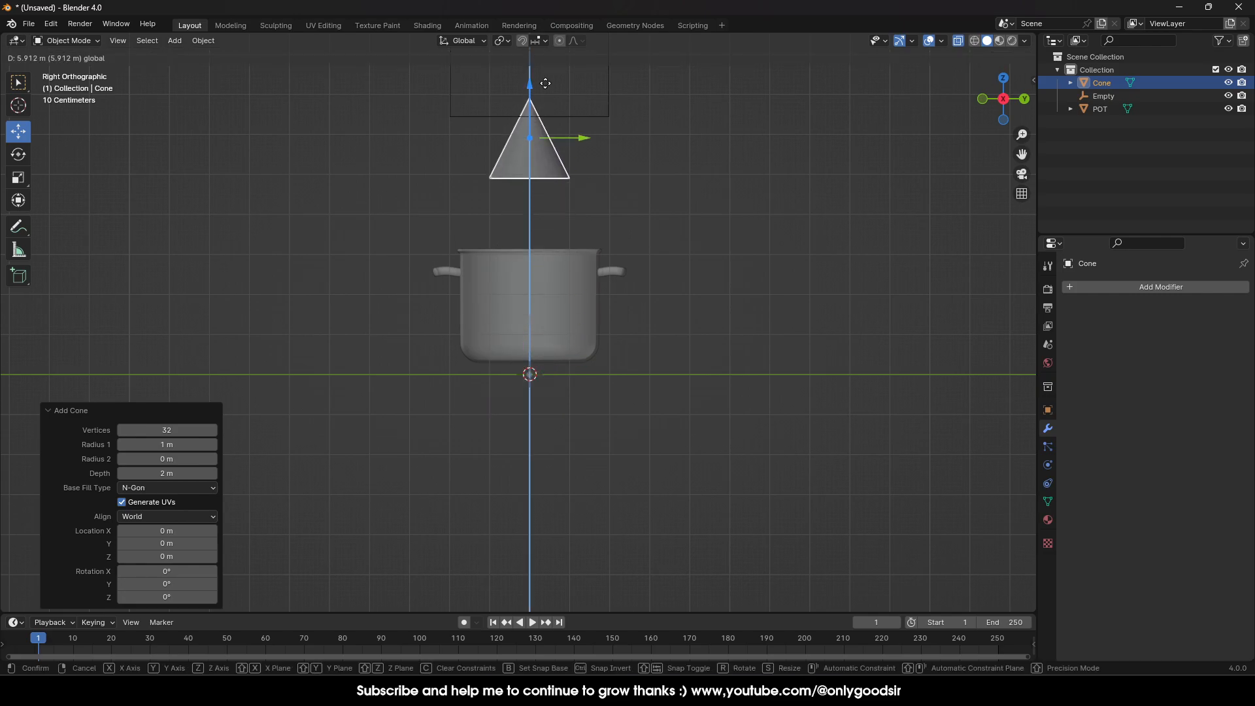
key(s)
click(680, 167)
Step: Add a scaled-down ico sphere and place it beside the cone, about 1.34 m along Y and 5.11 m along Z from the origin
click(174, 40)
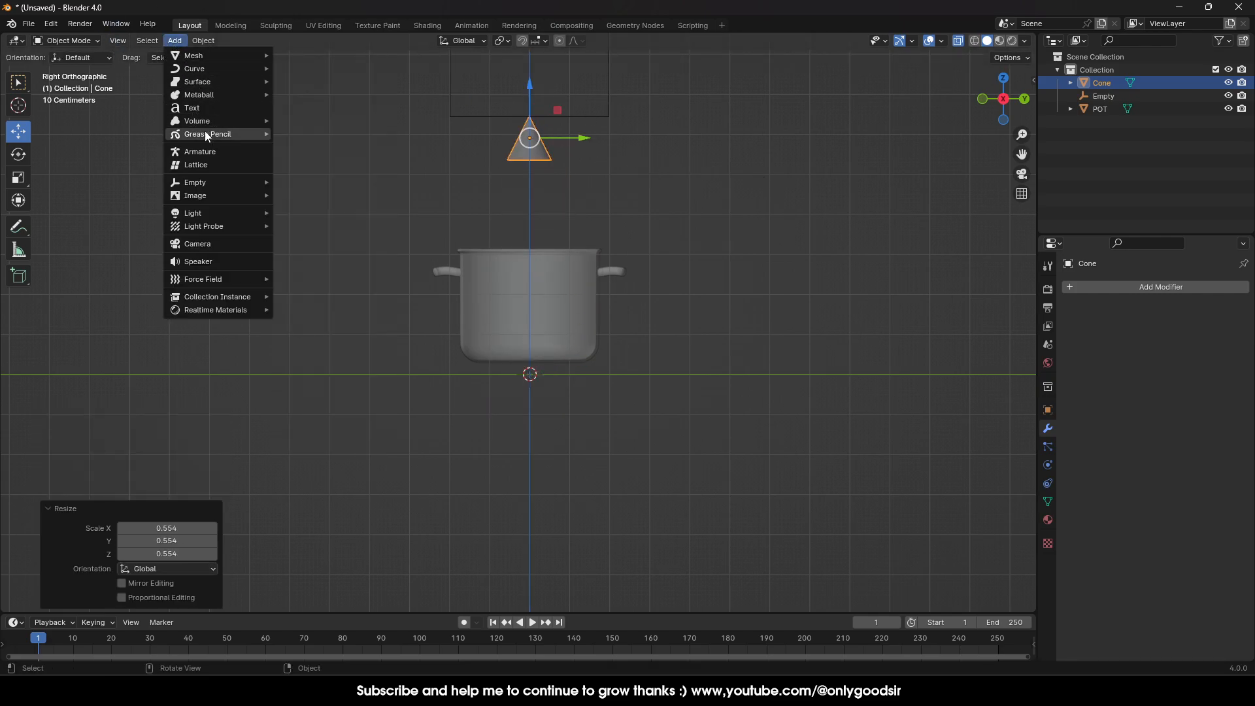
mouse_move(212, 65)
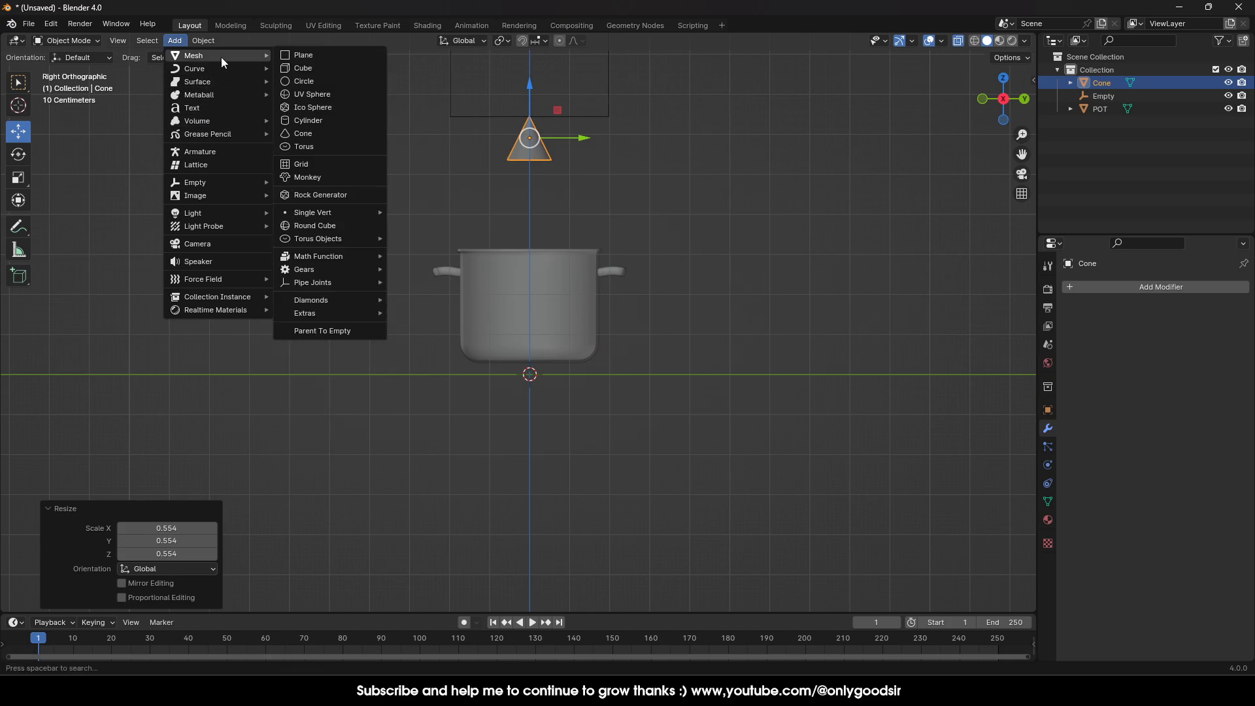
click(300, 108)
key(s)
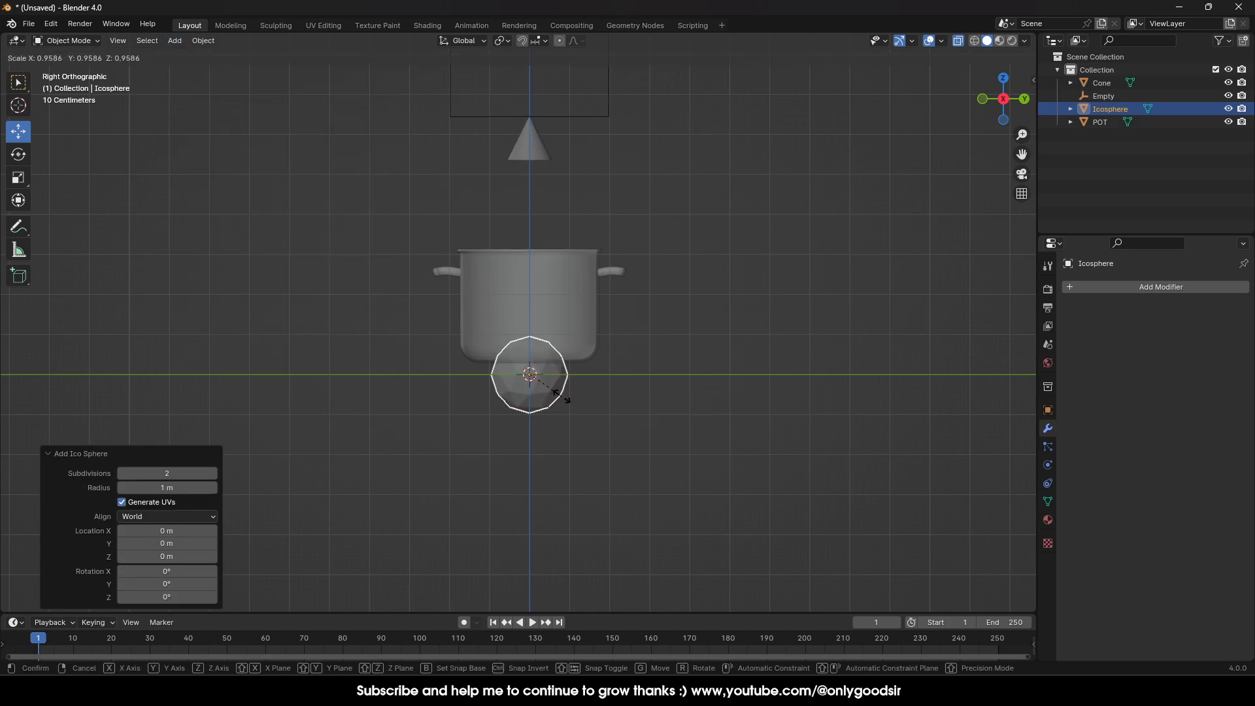
click(534, 380)
click(582, 170)
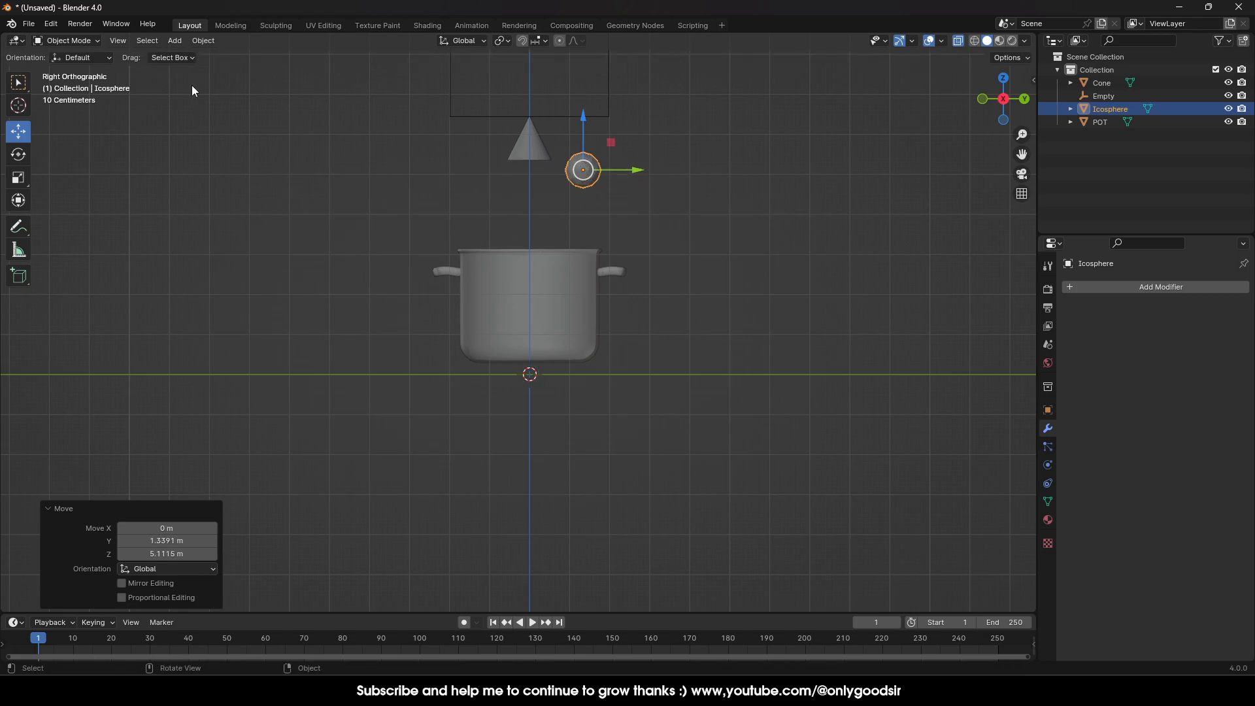
Step: Add a cube mesh and place it above the pot, about -0.93 m along Y and 4.21 m along Z from the origin
click(175, 40)
mouse_move(197, 58)
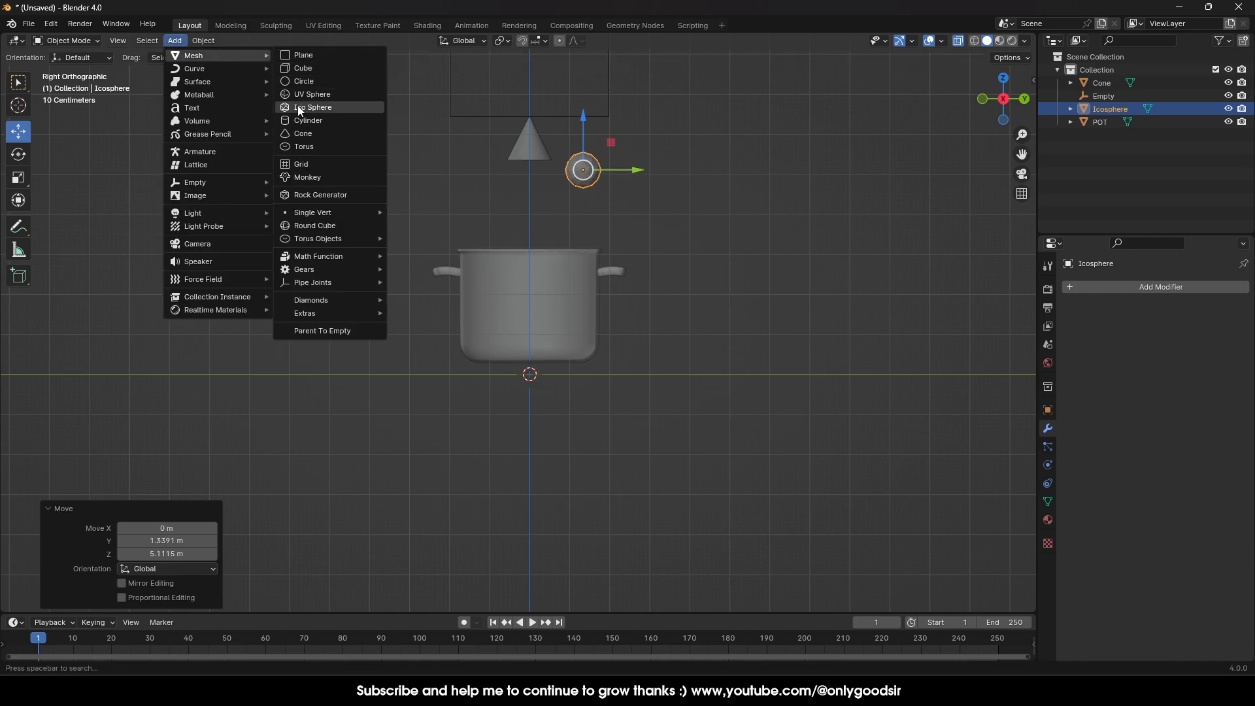
click(302, 68)
key(g)
click(527, 224)
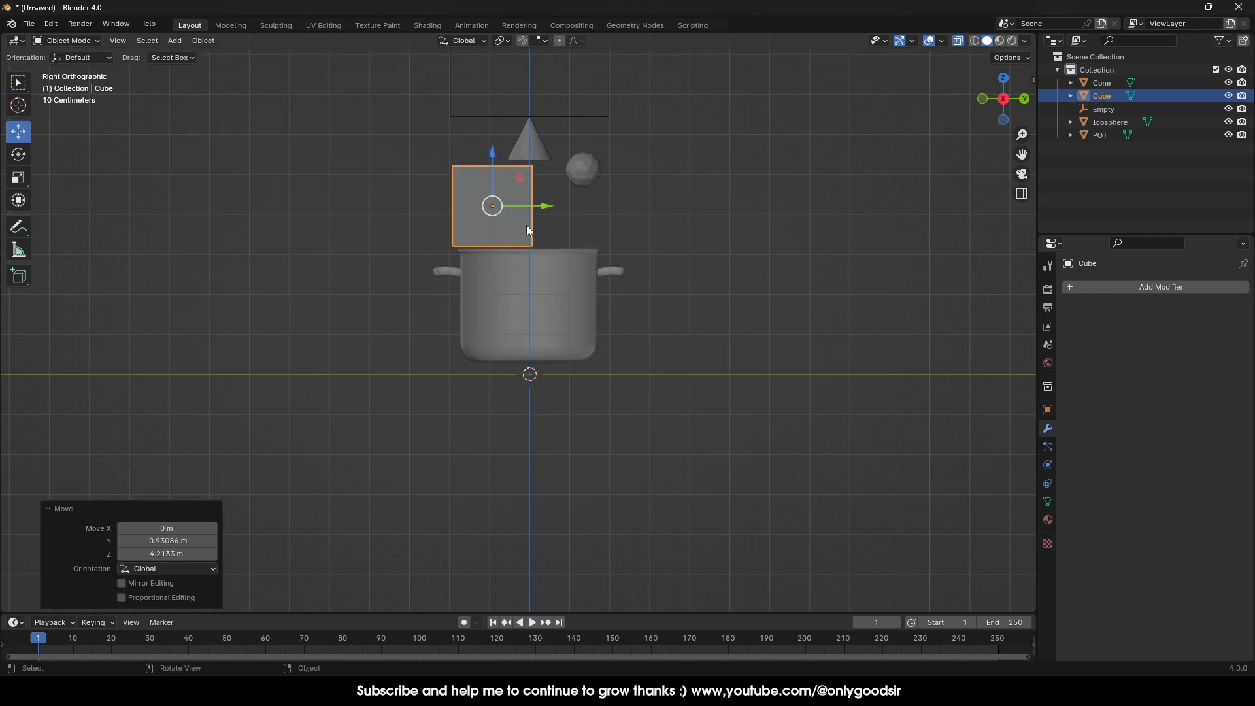
Step: Scale the cube down to slightly less than half size and place it beside the cone, opposite the ico sphere
key(s)
click(509, 214)
key(g)
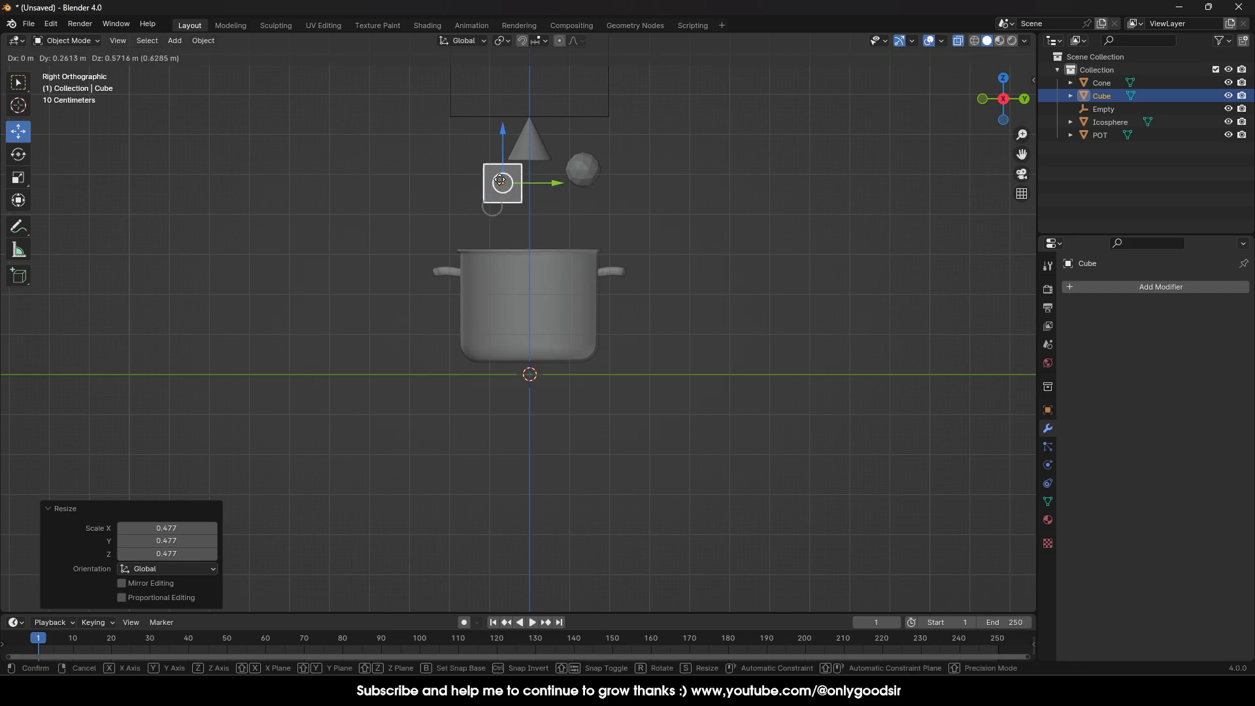
click(441, 208)
key(s)
click(511, 204)
key(s)
click(528, 208)
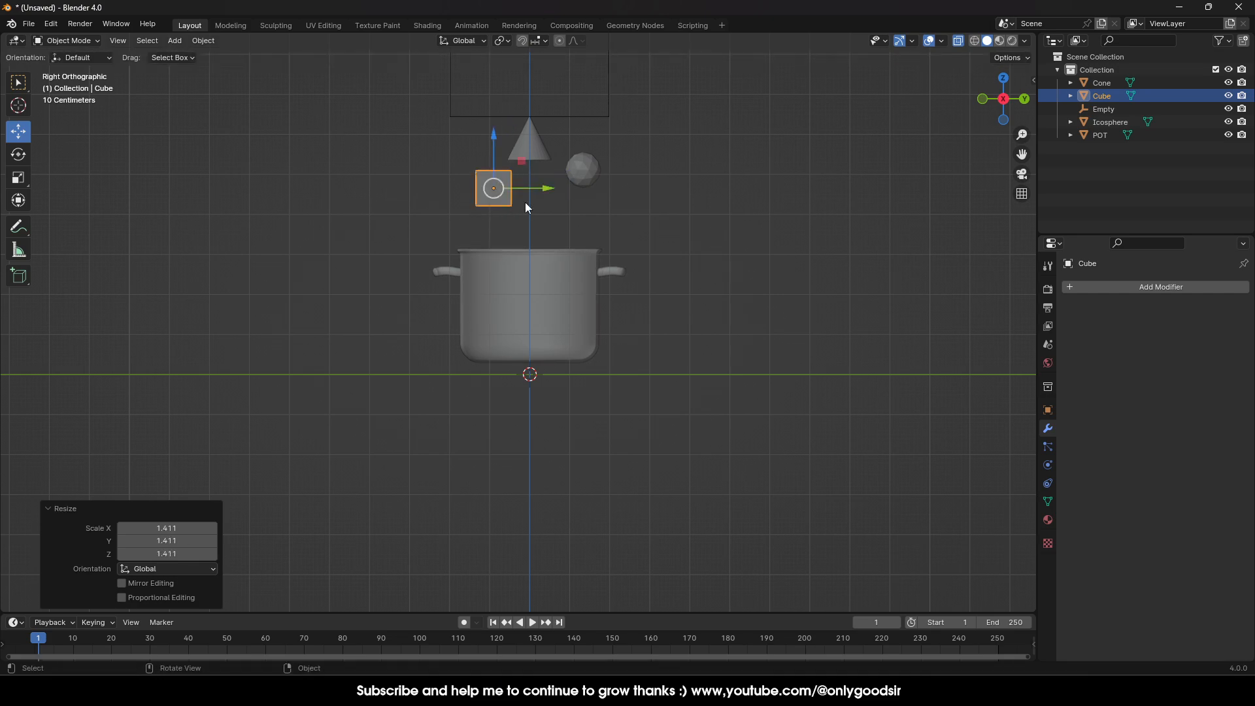
key(g)
click(490, 182)
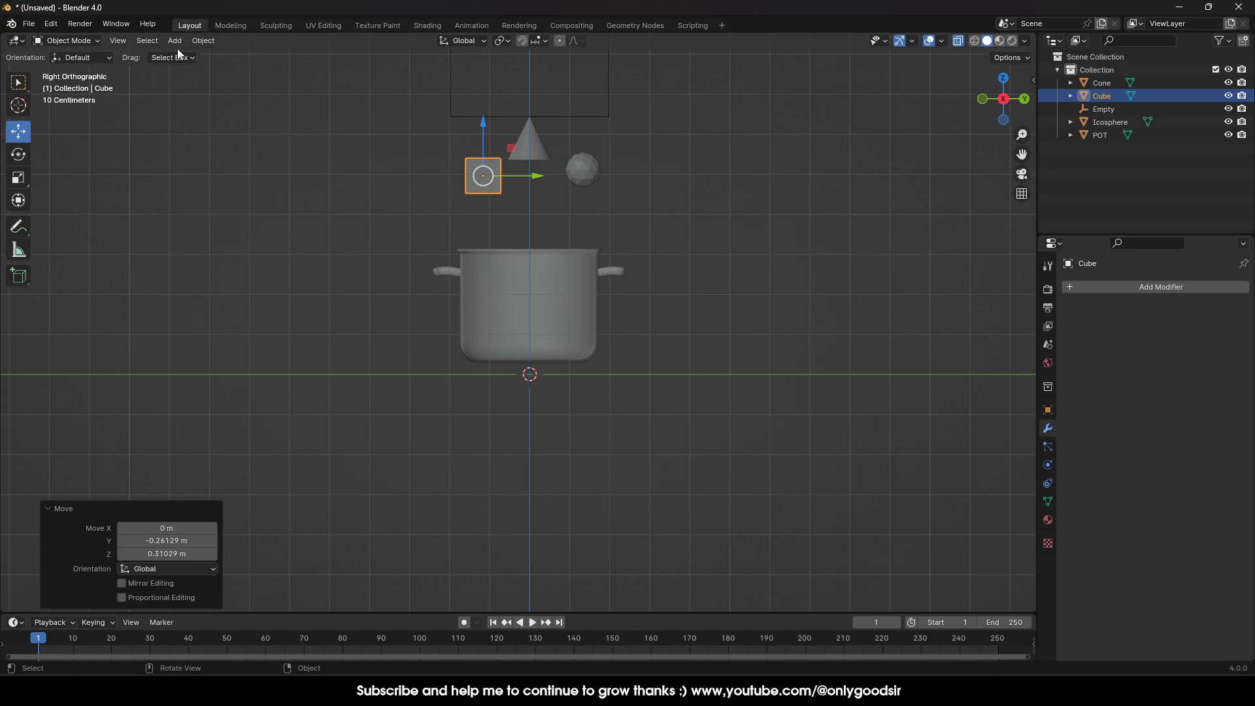
Step: Add a torus mesh, raise it between the pot and the cone, tilt it diagonally, and scale it to about 0.528
click(177, 41)
mouse_move(209, 57)
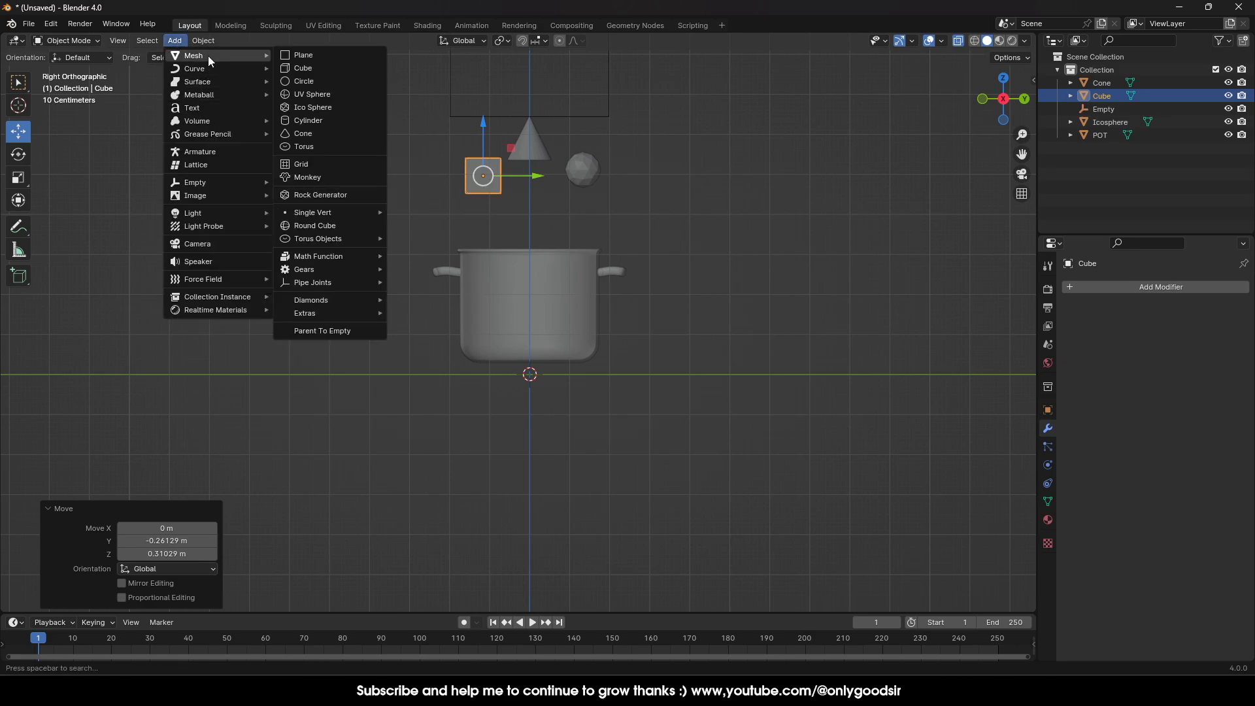
click(302, 146)
drag(529, 327, 530, 204)
key(s)
click(569, 202)
click(19, 155)
drag(497, 246, 484, 225)
key(s)
click(591, 214)
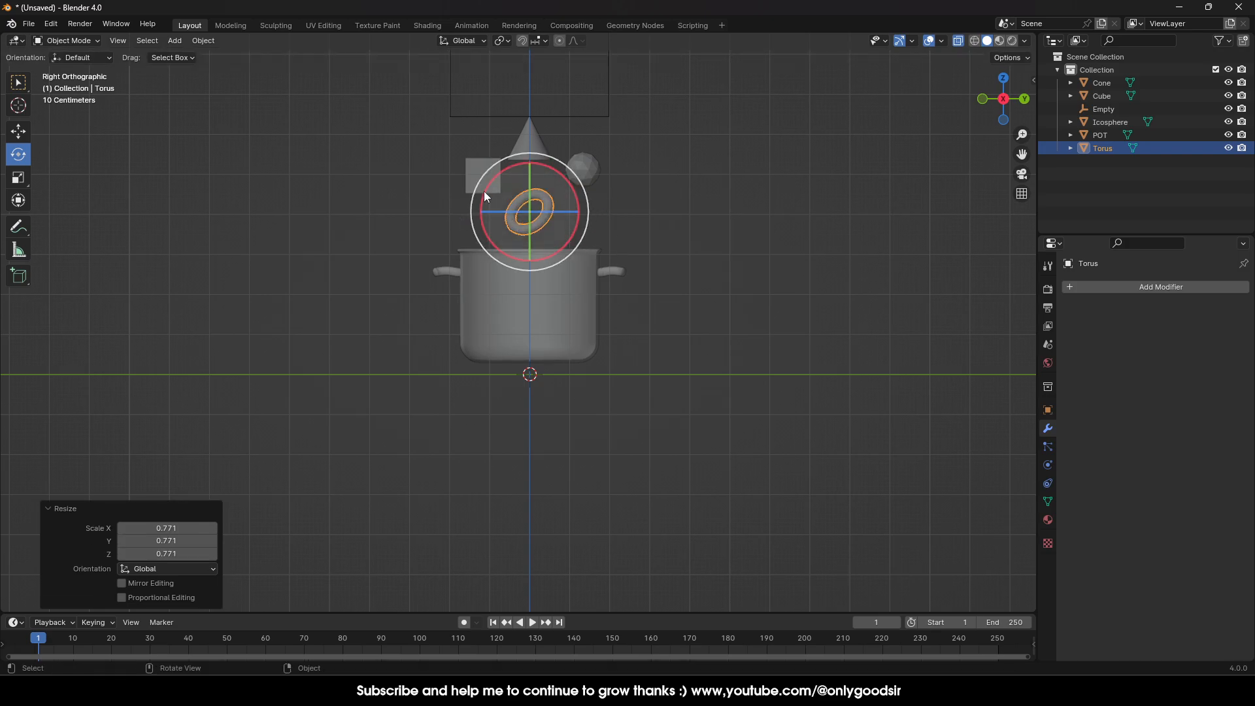
click(591, 170)
click(517, 260)
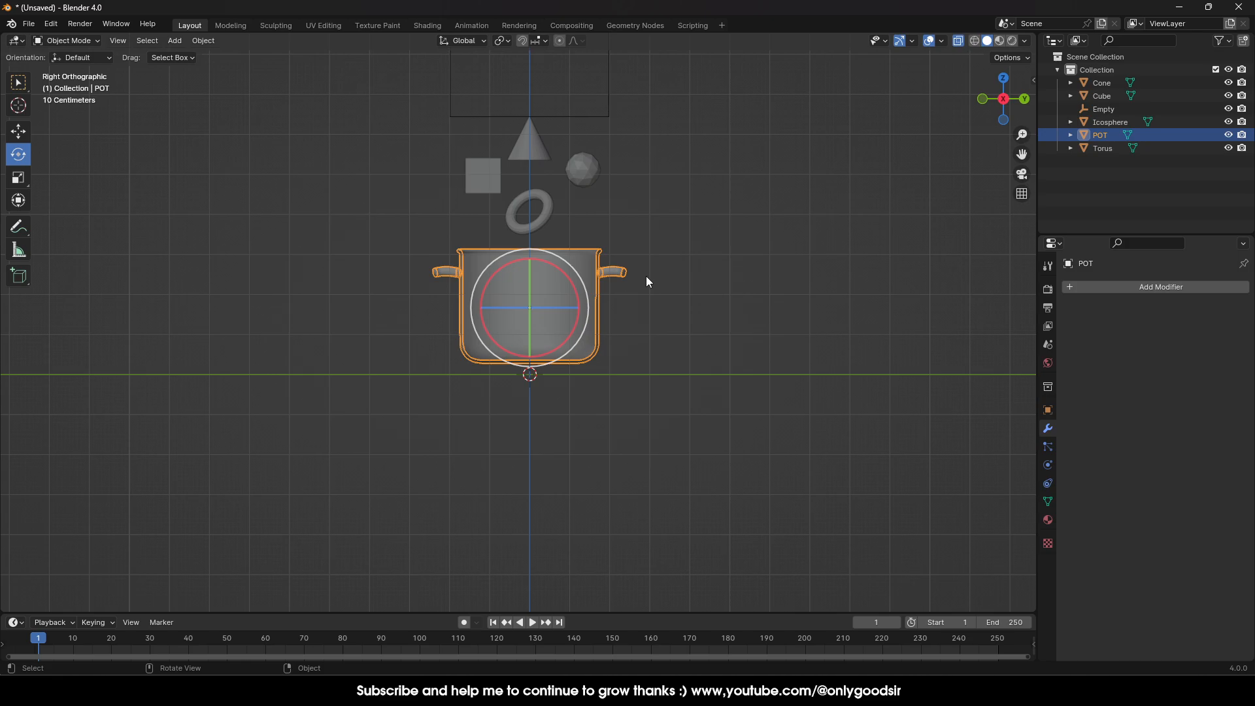
click(668, 188)
Step: Move the torus and the ico sphere down inside the pot, near its floor
click(529, 216)
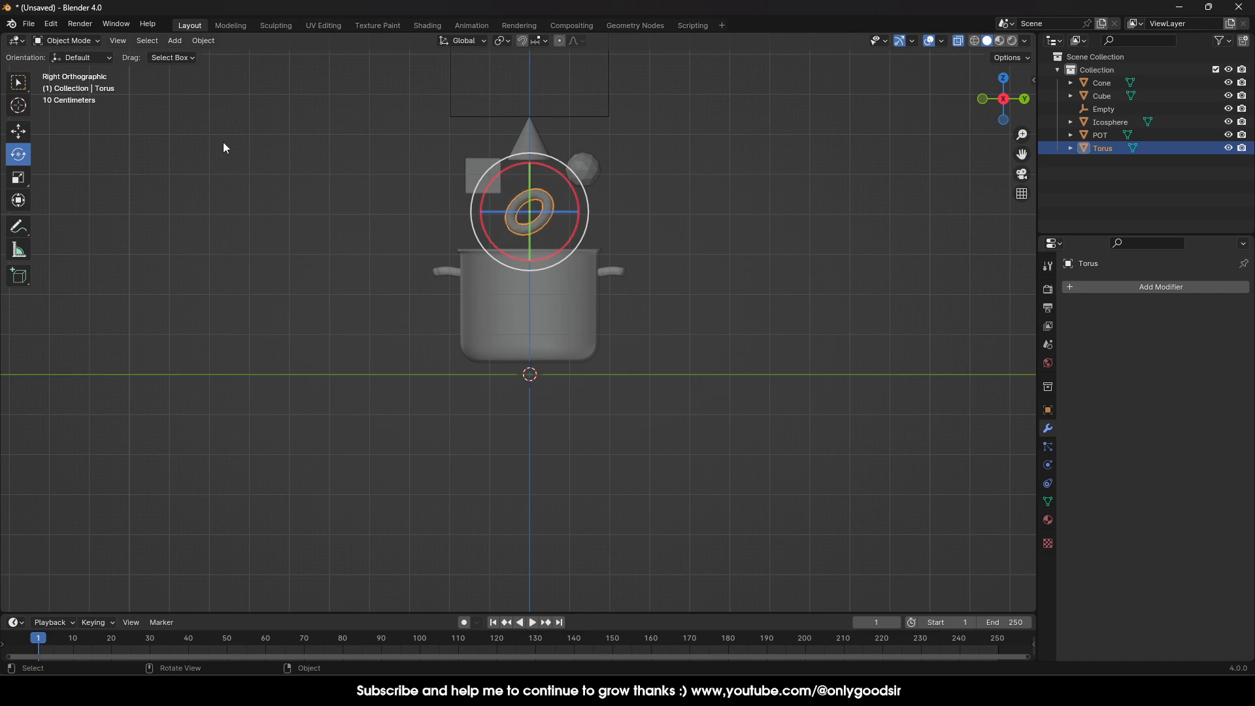
click(18, 132)
drag(531, 211, 560, 336)
click(592, 182)
drag(591, 182, 532, 349)
Step: Move the cube into the pot, about 0.18 m along Y and -4.08 m along Z, and rotate it about -32.7° around X
click(501, 175)
drag(500, 175, 507, 338)
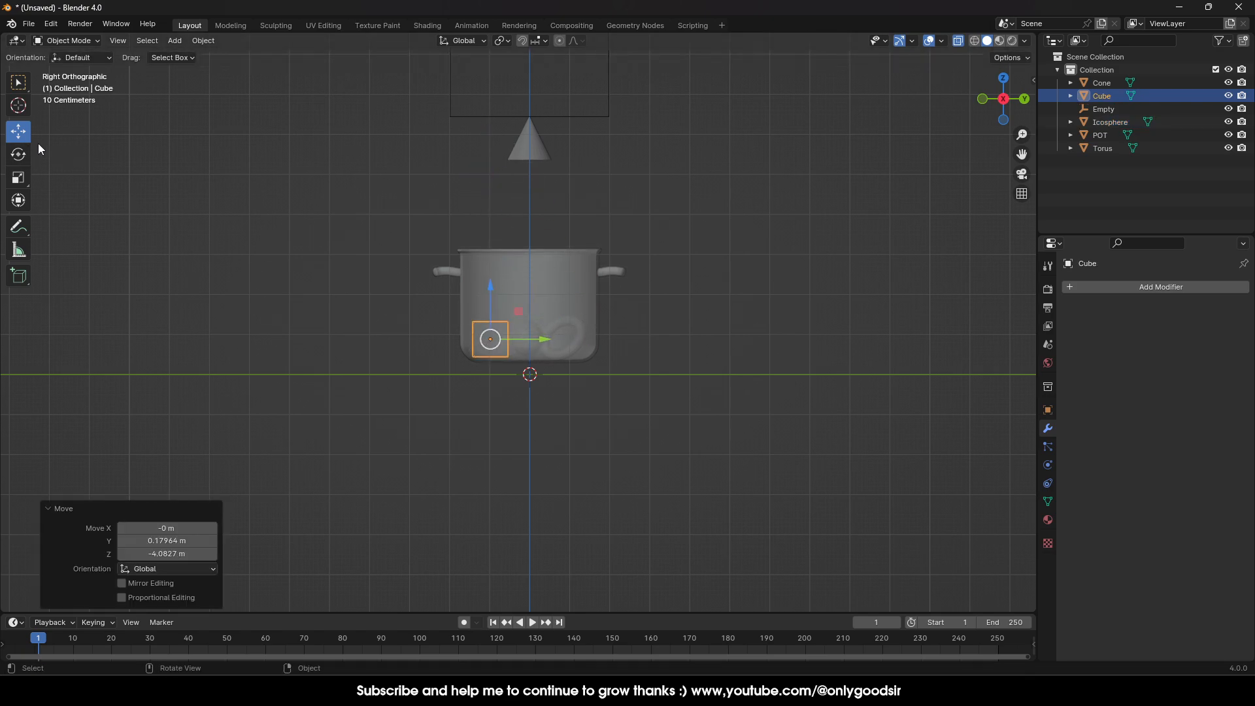
click(18, 154)
drag(502, 294, 485, 318)
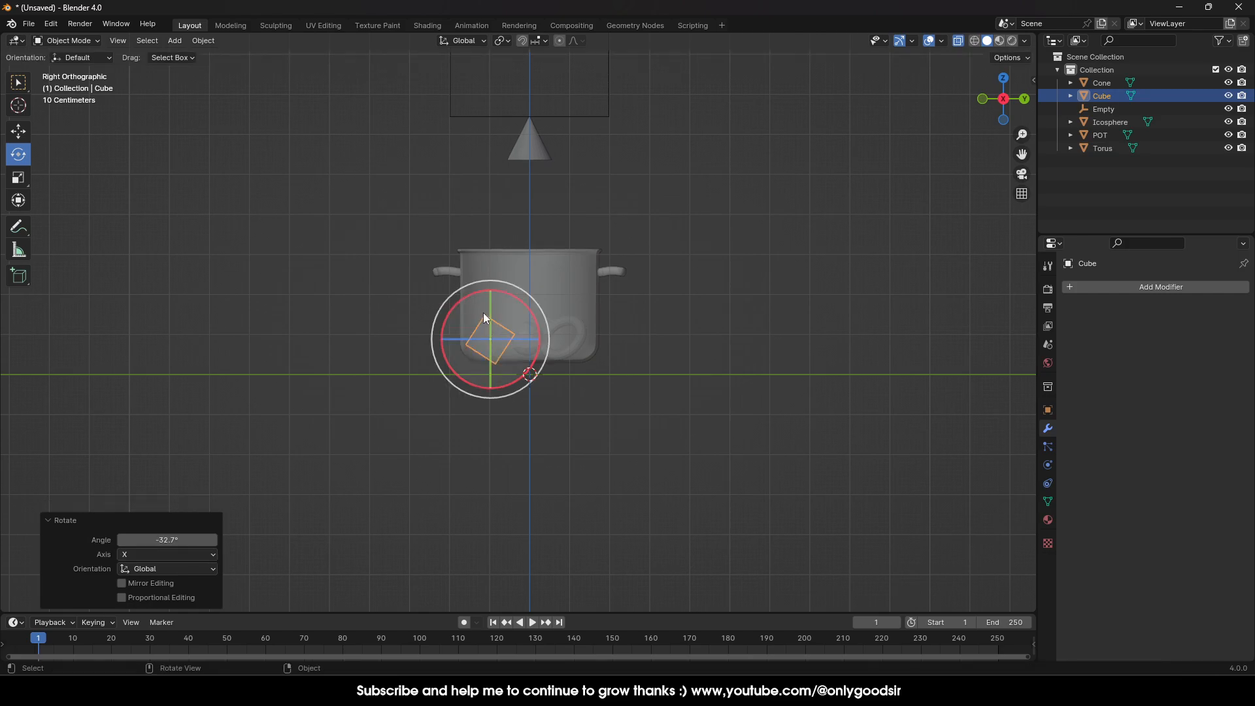
Step: Lower the cone into the pot and shift it about -1.39 m along X
middle_drag(502, 356, 544, 135)
click(527, 313)
click(19, 131)
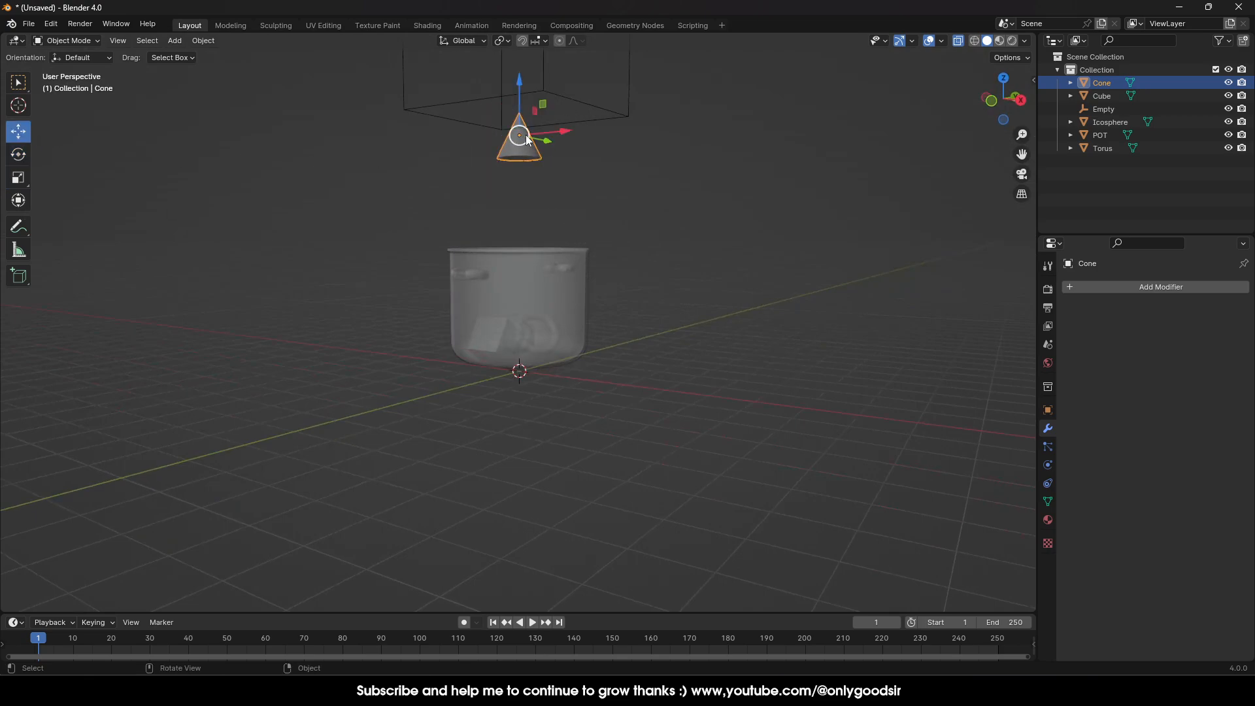
drag(528, 140, 527, 332)
middle_drag(527, 331, 554, 329)
drag(554, 330, 517, 321)
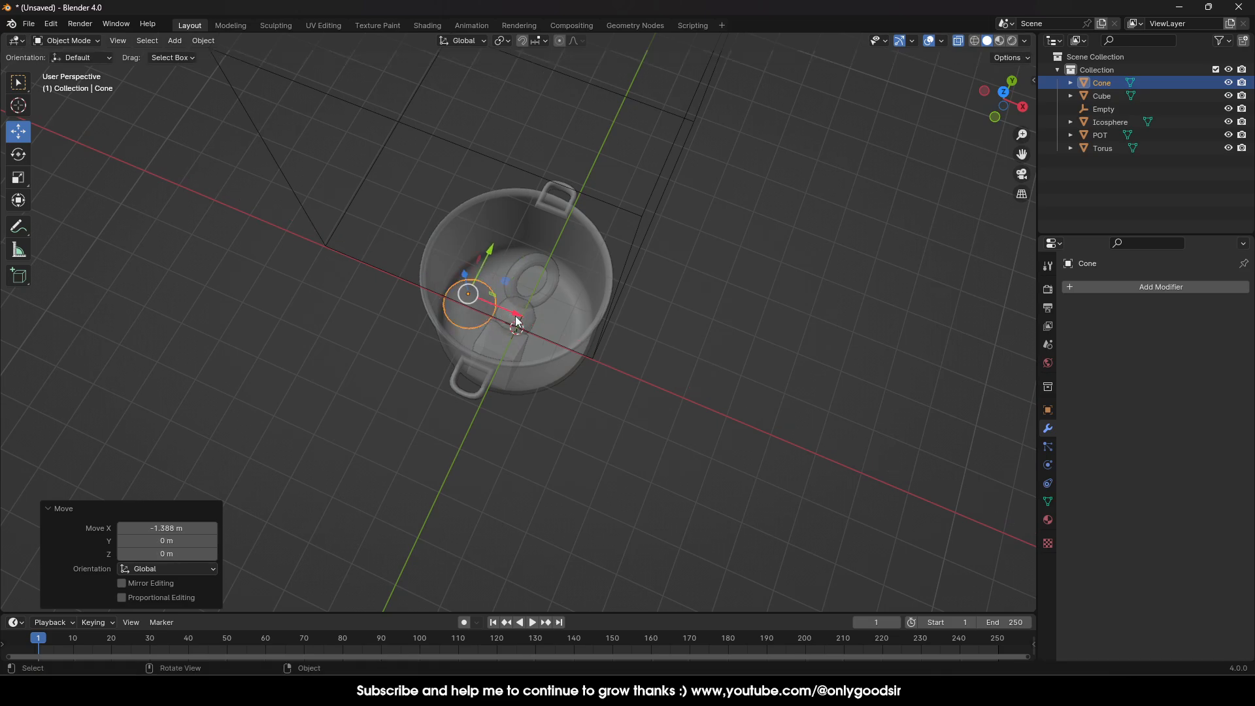
Step: Fine-tune the positions of the cone and the ico sphere among the other objects inside the pot
middle_drag(517, 320, 546, 294)
drag(521, 287, 526, 297)
middle_drag(525, 296, 575, 441)
click(522, 314)
mouse_move(553, 338)
mouse_down()
mouse_move(566, 345)
mouse_move(552, 335)
mouse_up()
drag(557, 283, 555, 295)
middle_drag(554, 296, 528, 278)
Step: Copy and paste the torus, and shift the copy along negative X inside the pot
click(566, 296)
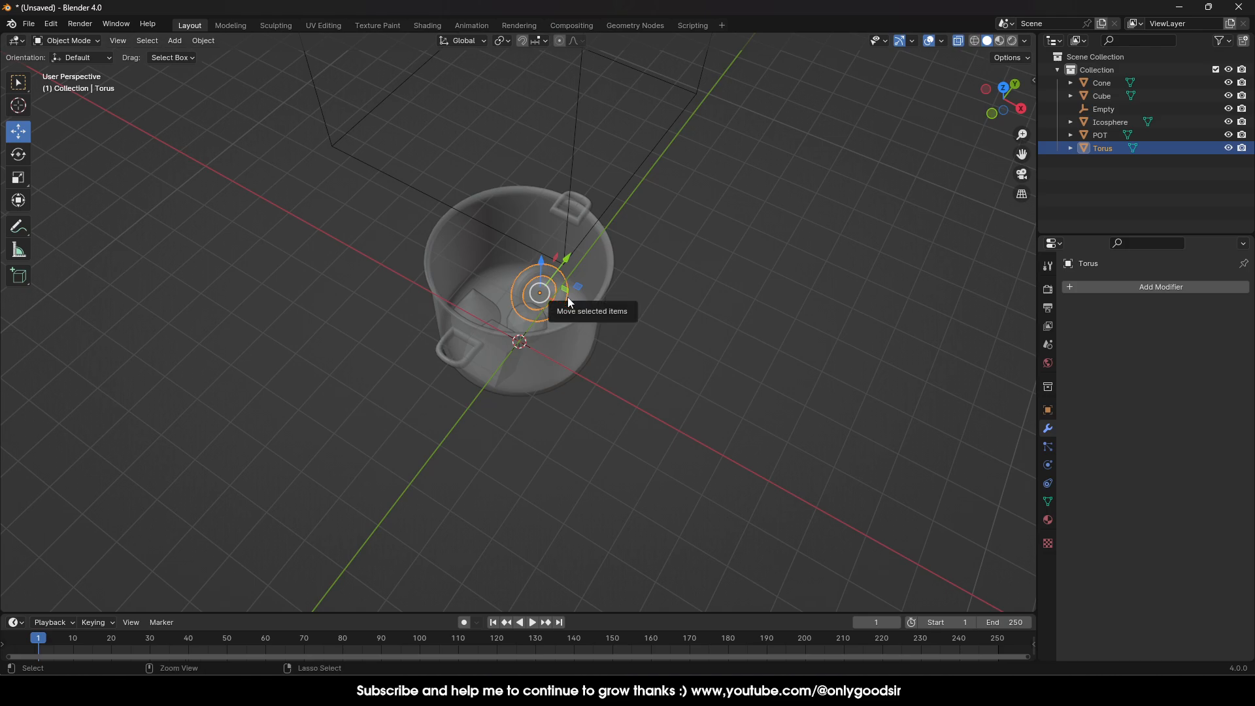
key(ctrl+c)
key(ctrl+v)
key(g)
key(x)
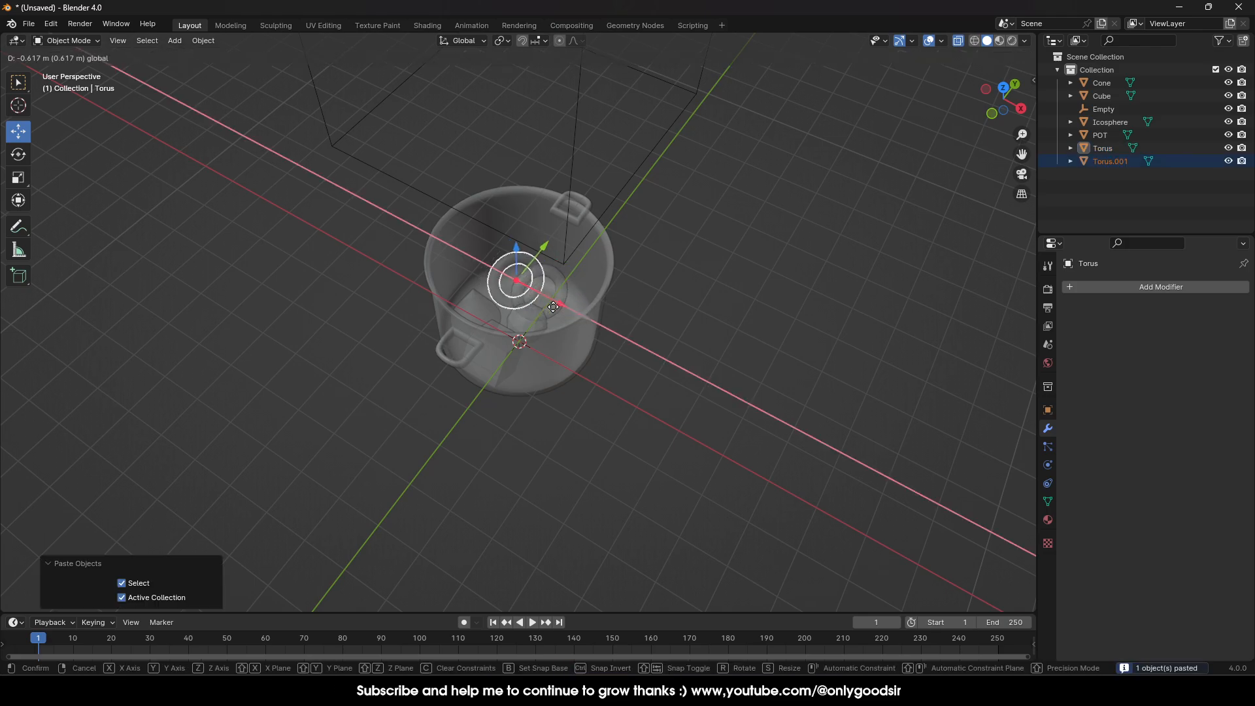
click(552, 306)
key(g)
key(x)
click(516, 277)
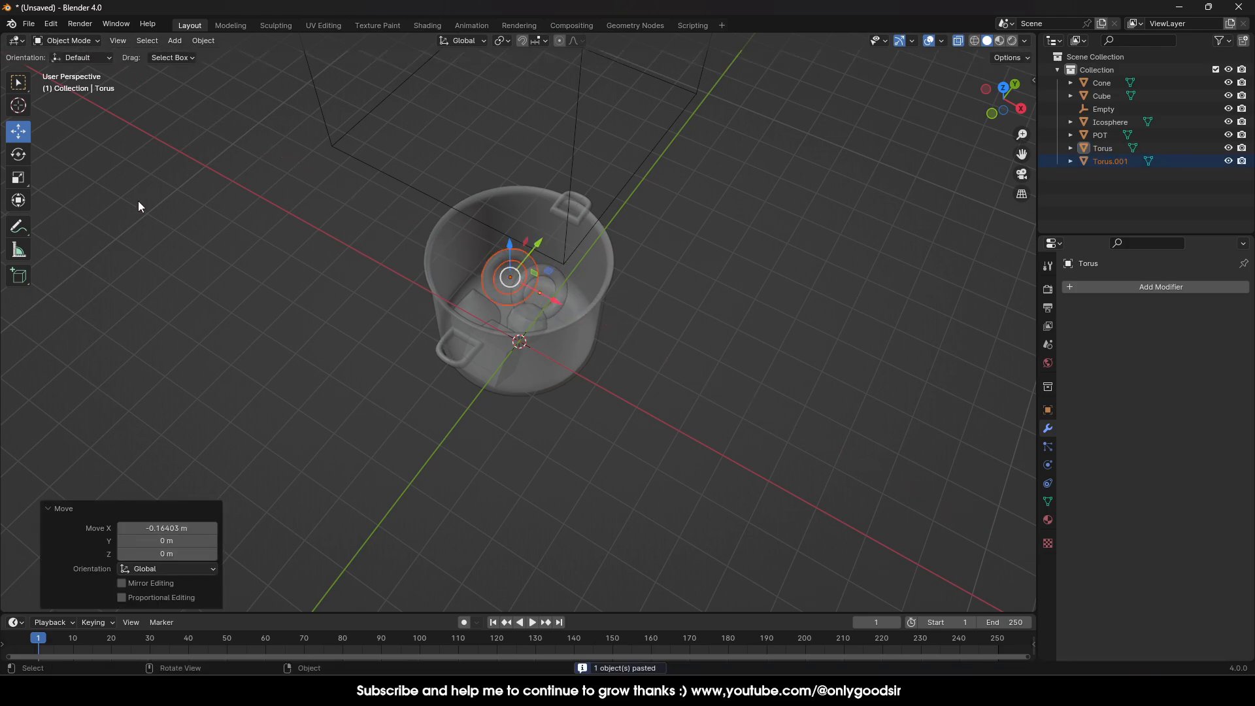
Step: Rotate the torus copy about -56.3° around Z and move it about 0.11 m along X toward the original
click(22, 160)
drag(534, 307, 500, 319)
scroll(523, 324, up, 8)
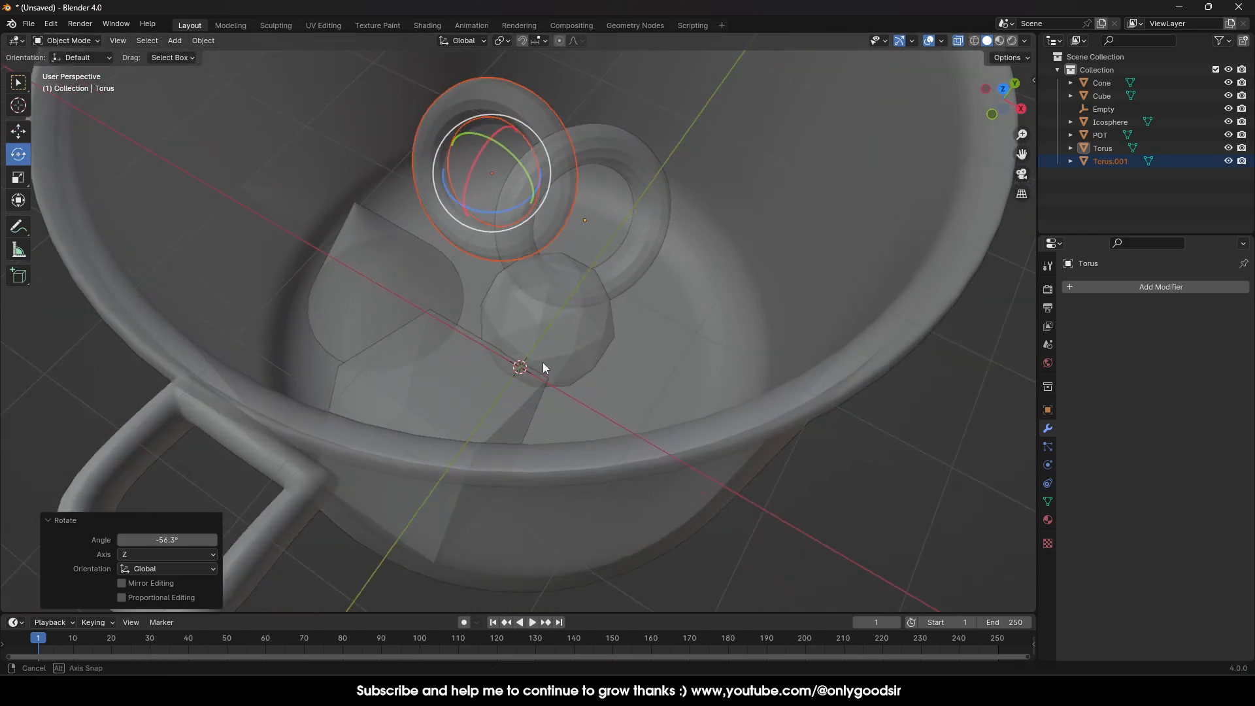
middle_drag(542, 367, 607, 243)
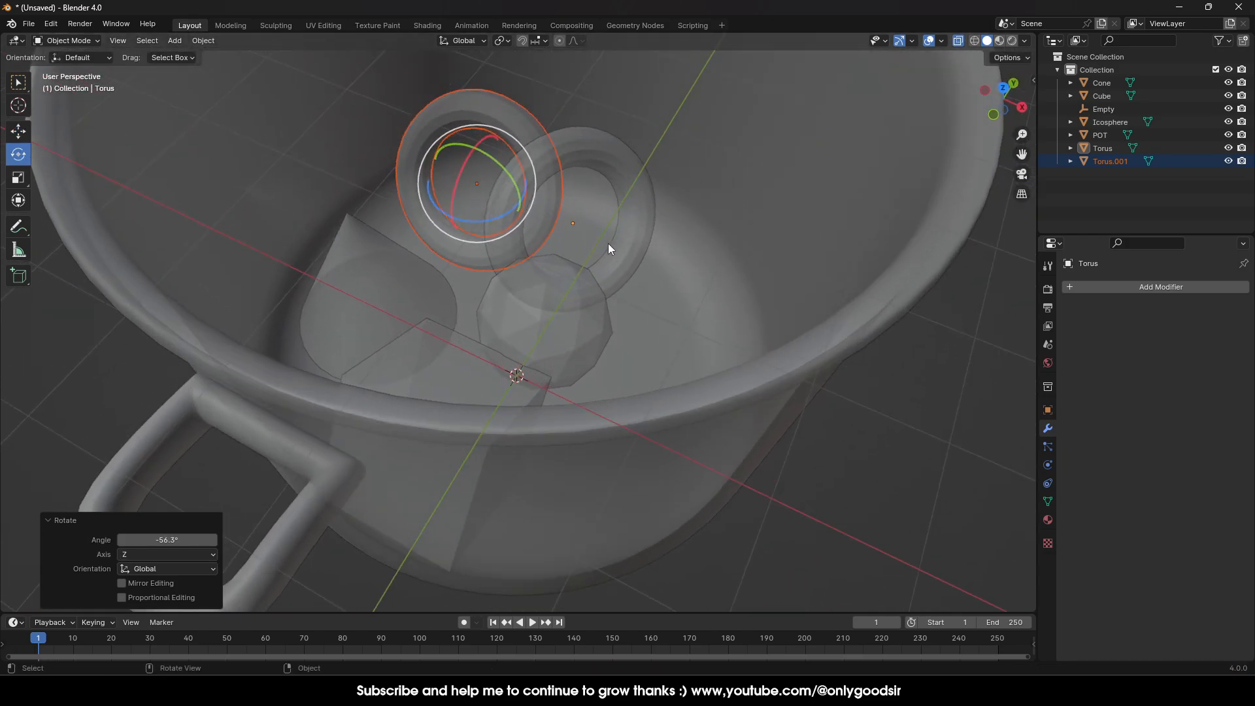
click(26, 136)
drag(555, 209, 617, 246)
middle_drag(618, 246, 533, 179)
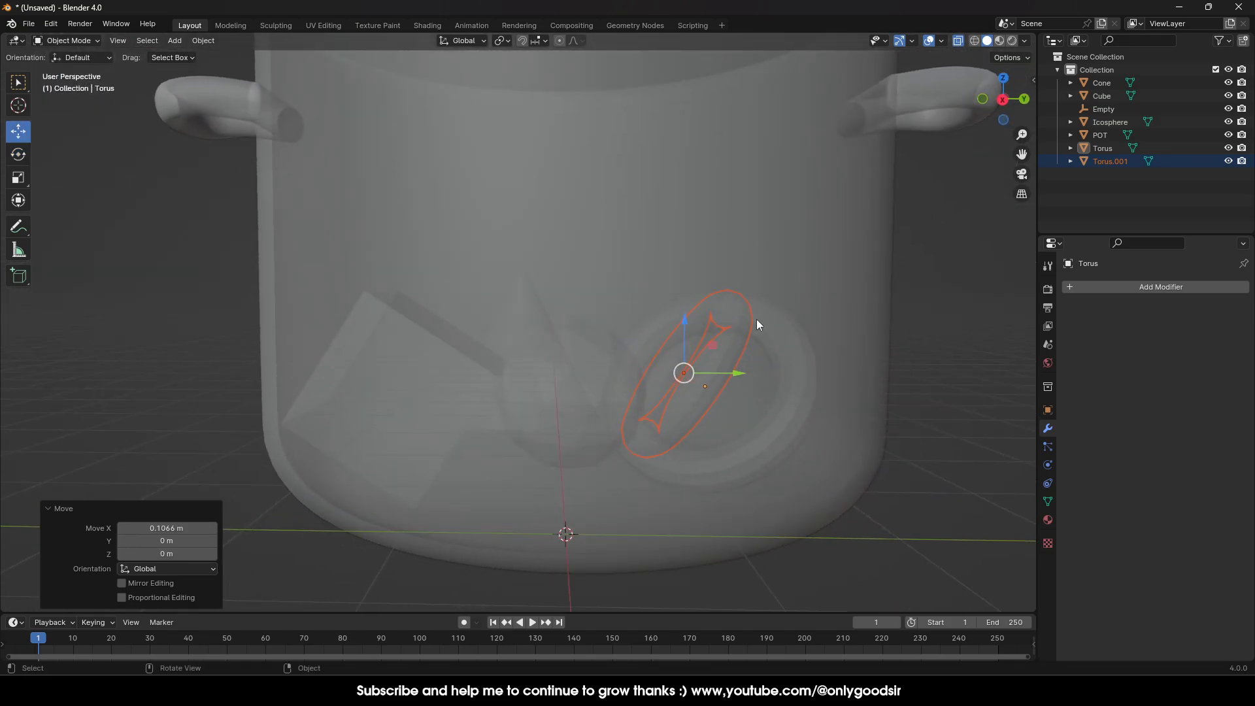
Step: Tilt the torus copy nearly upright and move it about -0.14 m along Y and 0.21 m along Z to link with the original
click(18, 155)
mouse_move(659, 332)
mouse_down()
mouse_move(621, 359)
mouse_move(680, 359)
mouse_move(662, 339)
mouse_up()
click(18, 132)
click(1048, 410)
scroll(893, 433, down, 1)
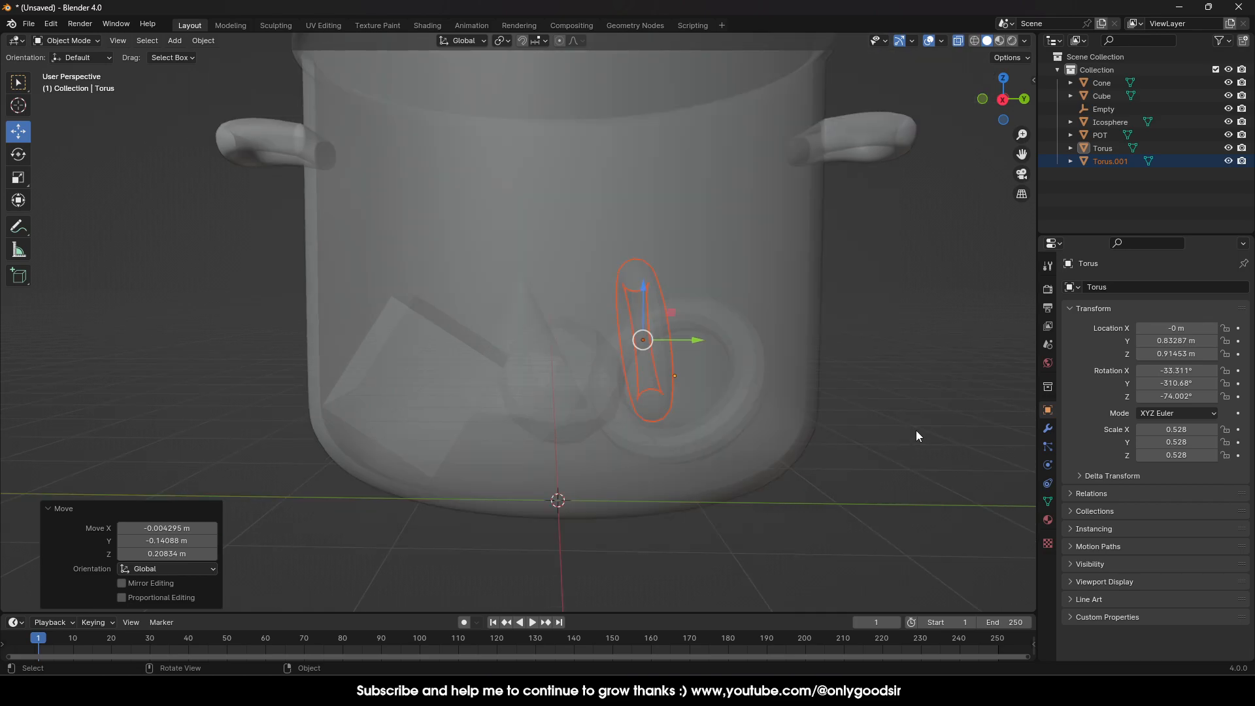
scroll(916, 431, down, 1)
Step: Add a monkey mesh, raise it about 1.92 m along Z inside the pot, and scale it to about 0.66
click(165, 42)
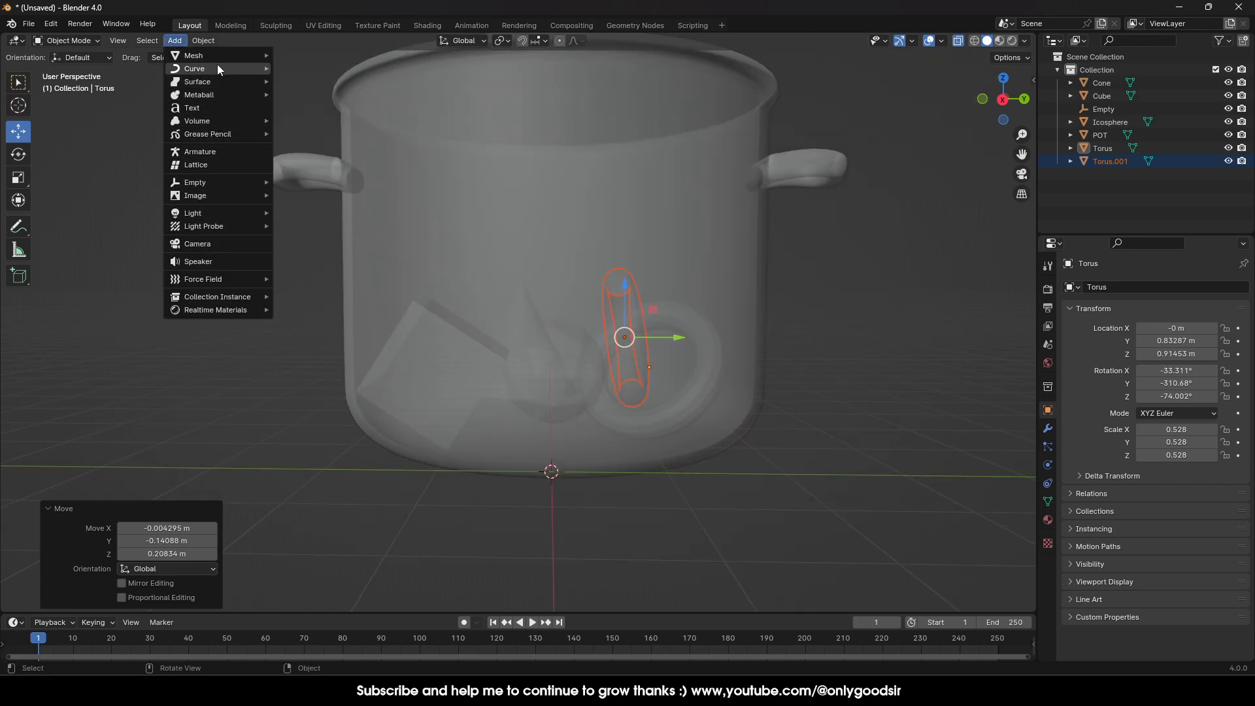
mouse_move(217, 58)
click(315, 179)
middle_drag(315, 178, 621, 348)
drag(541, 426, 541, 214)
key(s)
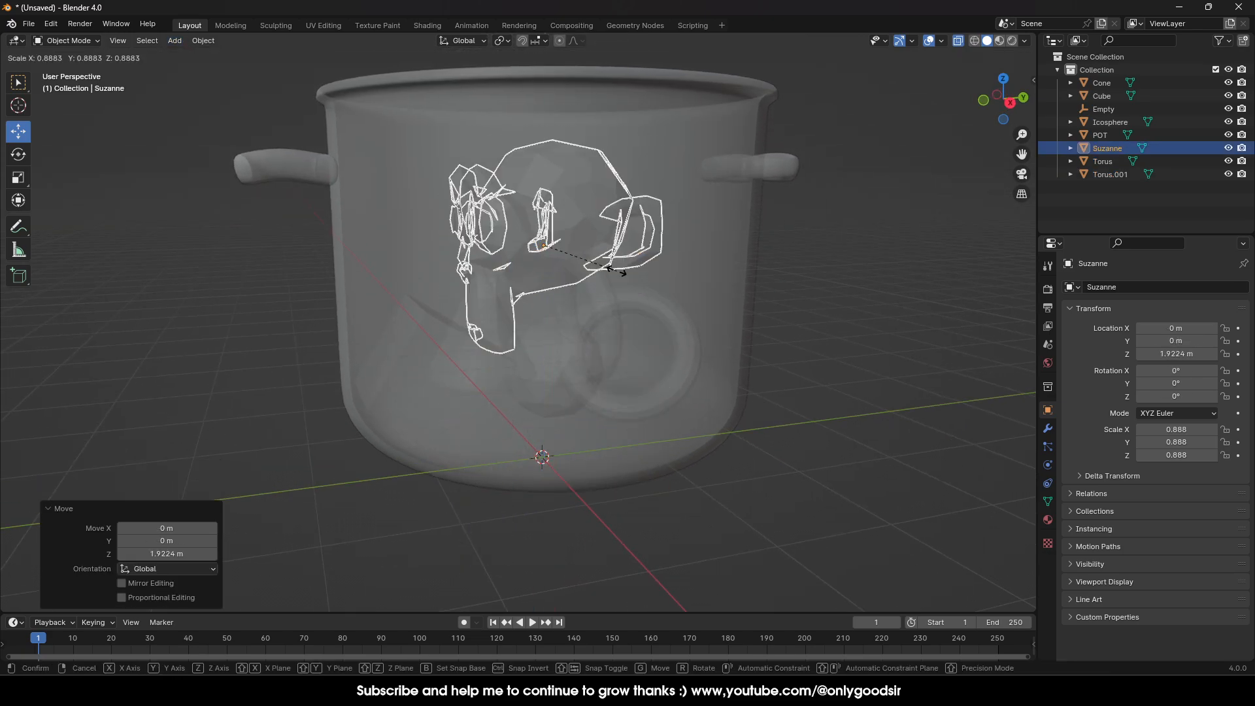
click(518, 254)
Step: Turn off X-ray display and shade the monkey head smooth
mouse_move(518, 254)
middle_down()
mouse_move(586, 323)
mouse_move(511, 268)
middle_up()
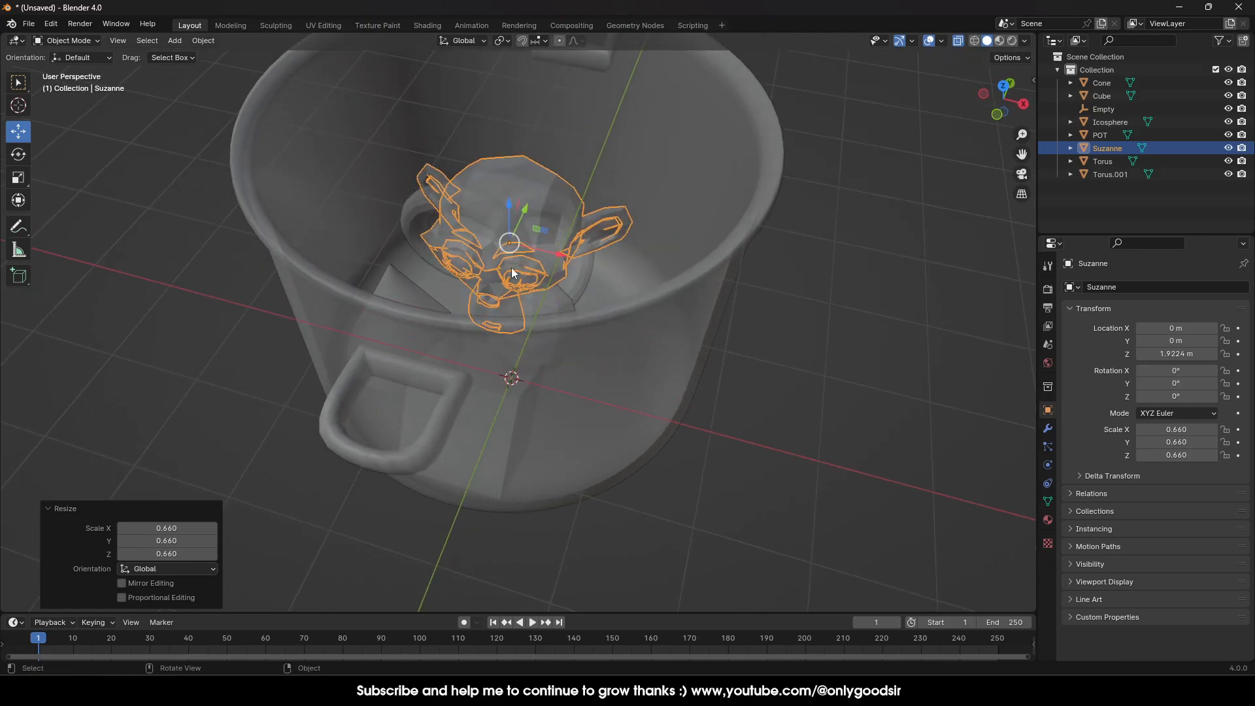
click(19, 154)
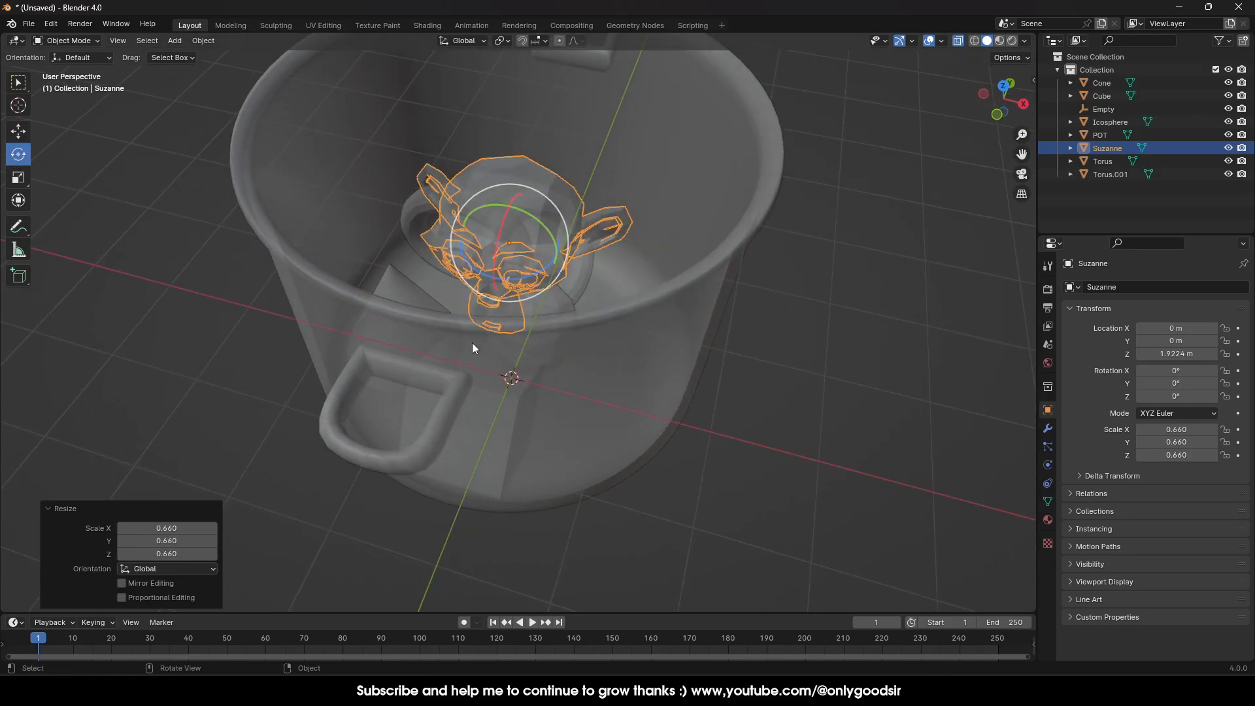
click(958, 41)
middle_drag(536, 238, 539, 236)
right_click(539, 233)
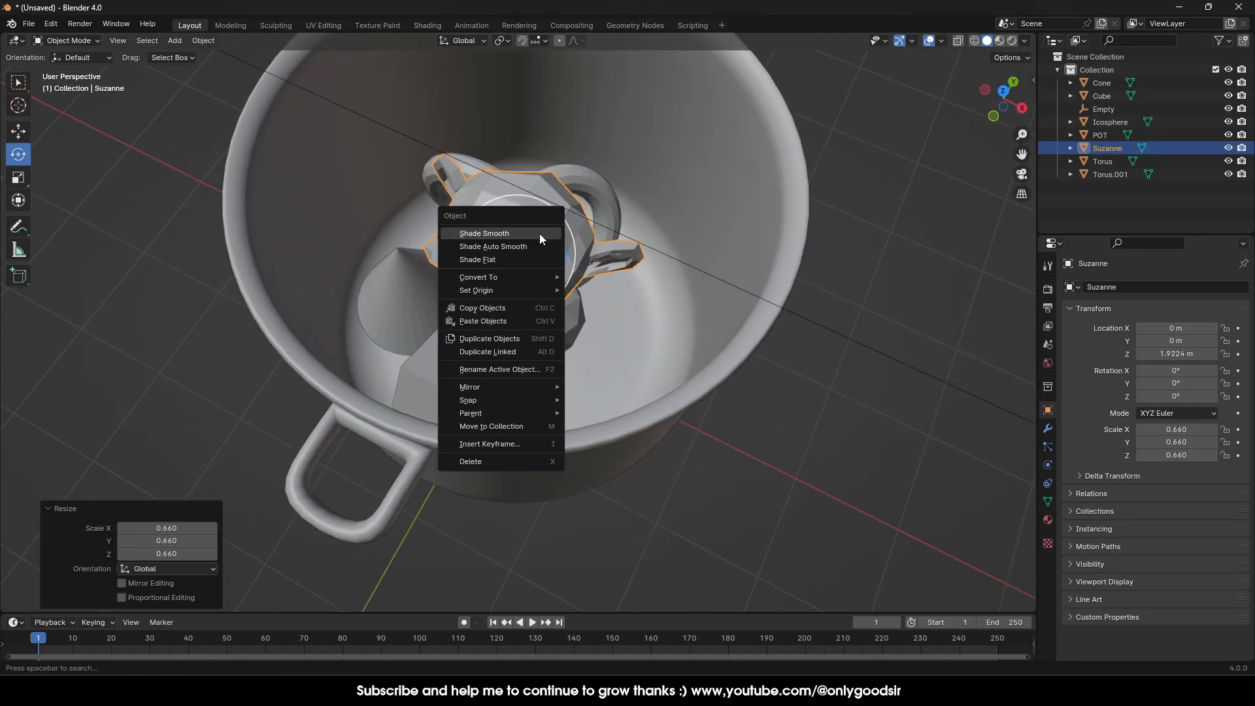
click(507, 234)
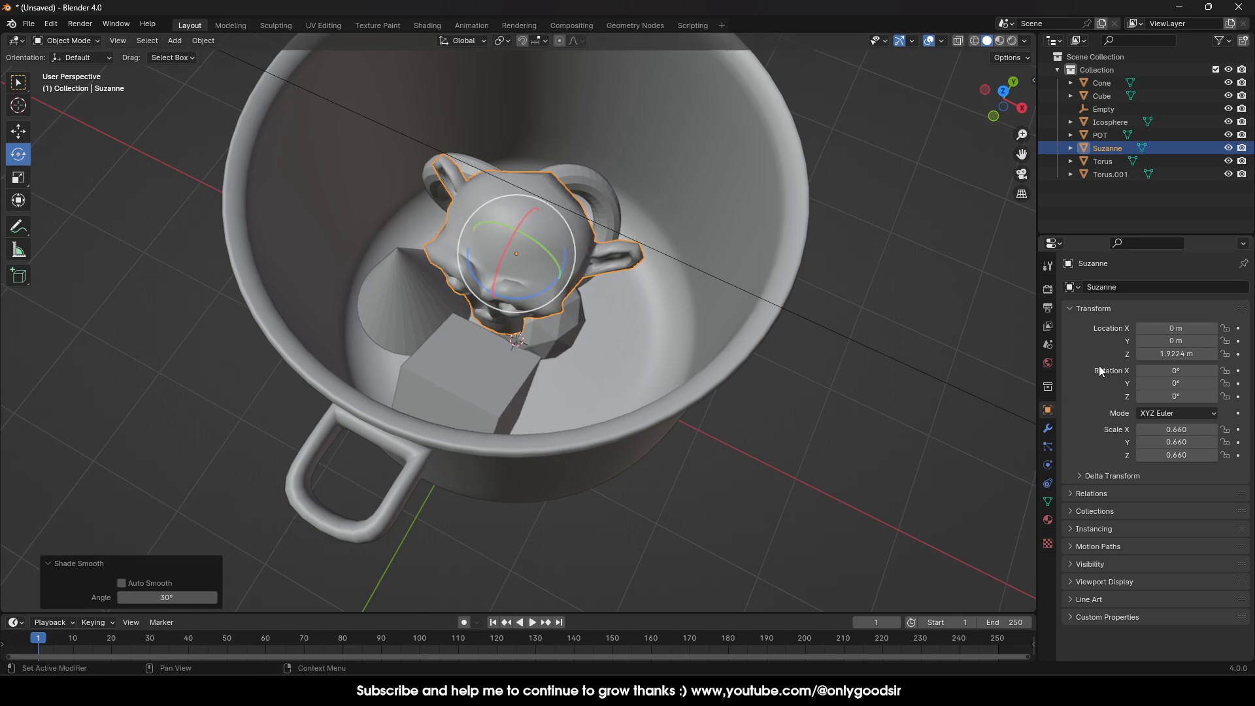
Step: Add a Subdivision Surface modifier to the monkey head with viewport level 1 and apply it
click(1047, 428)
click(1106, 282)
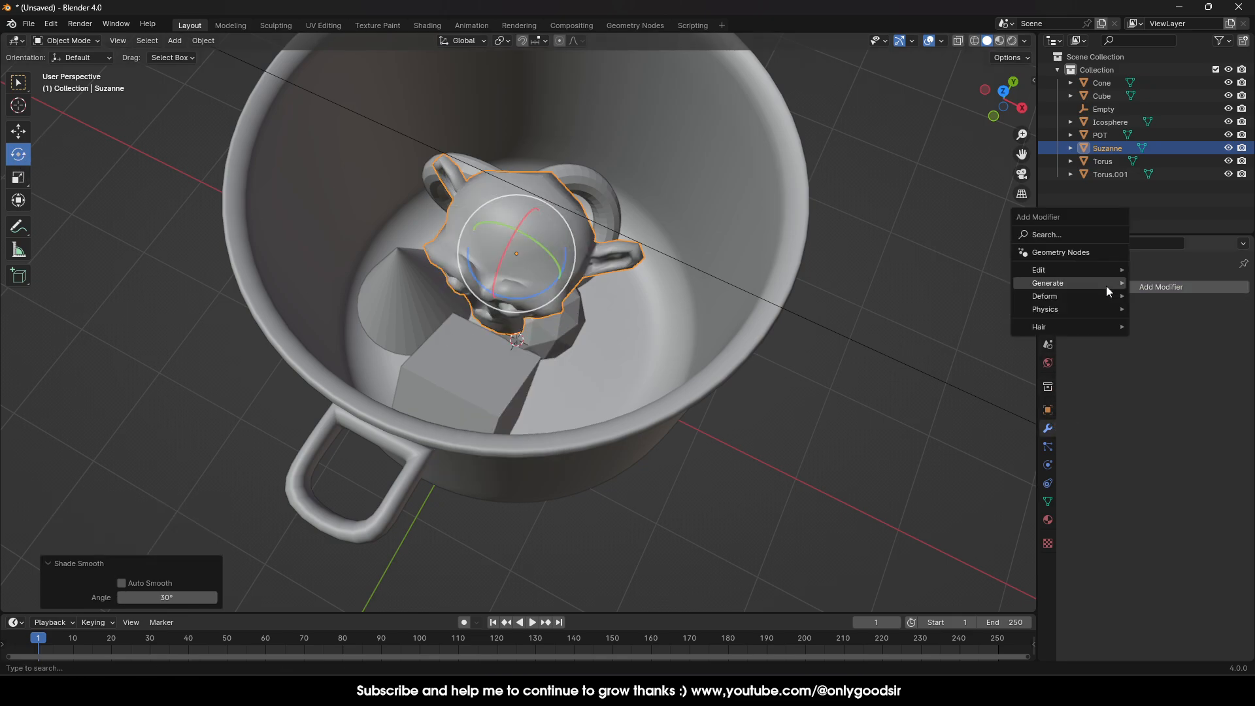
mouse_move(1056, 282)
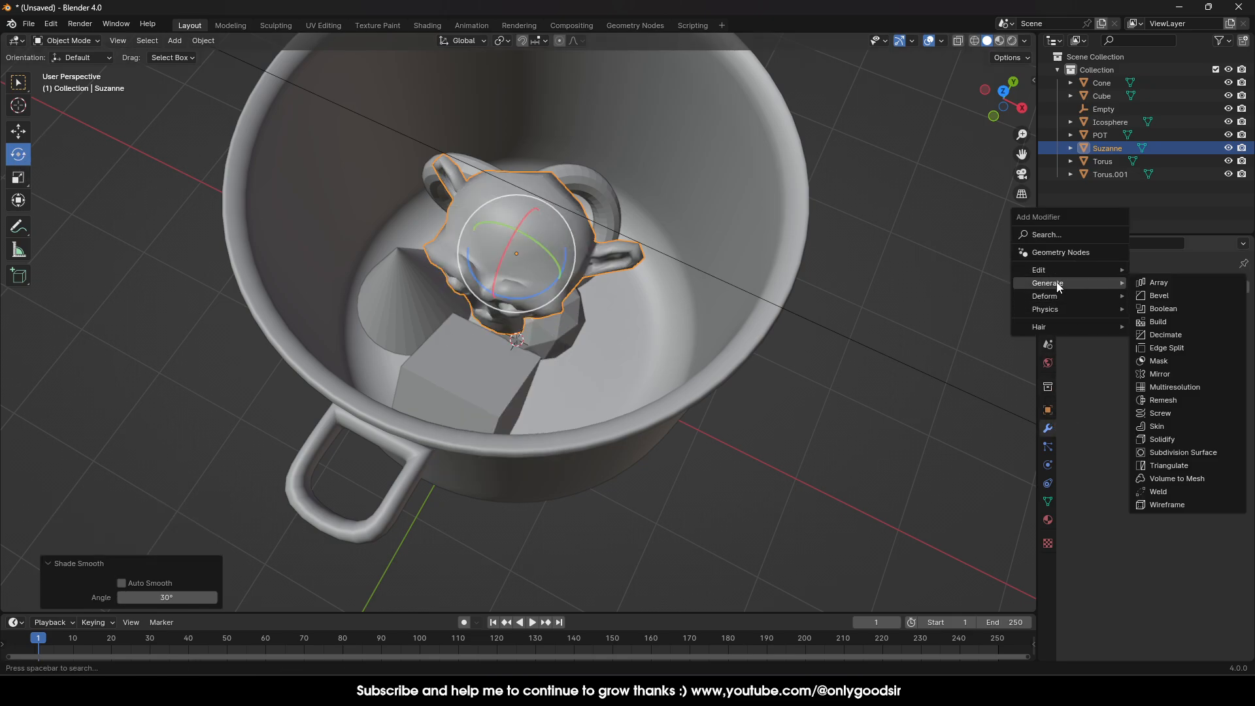
click(1150, 452)
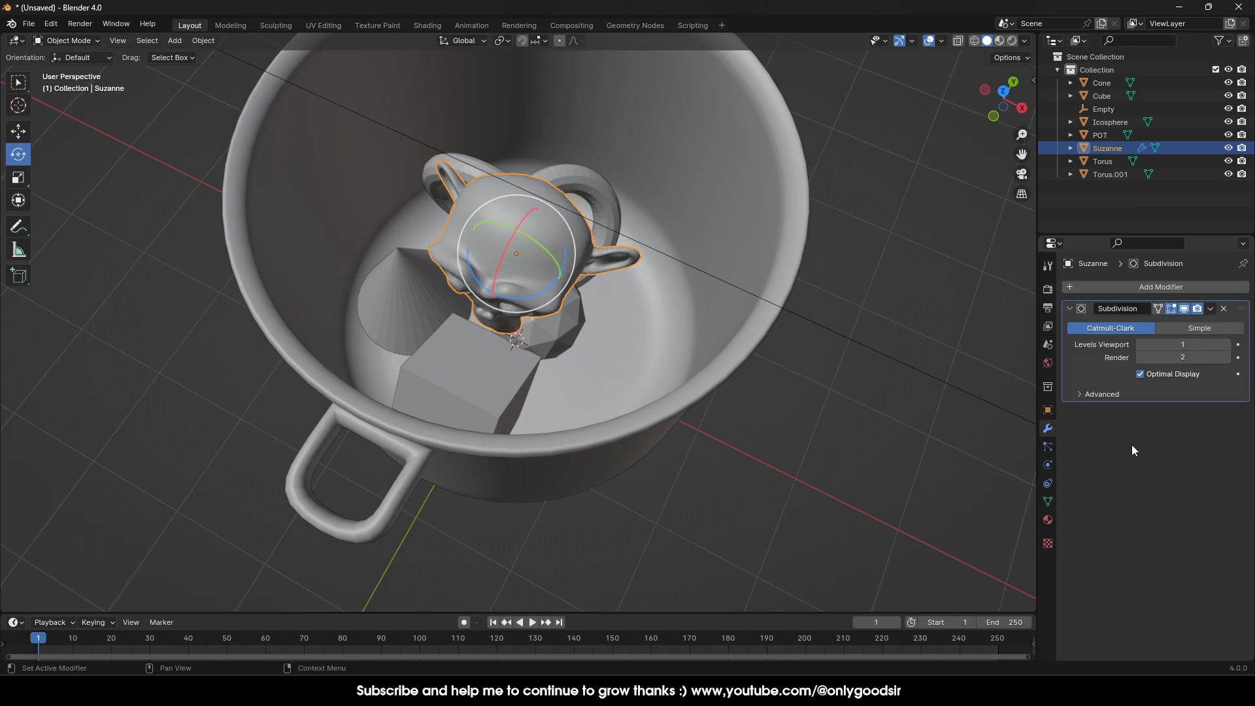
click(1209, 309)
click(1182, 324)
Step: Rotate the monkey head, shift it about 0.91 m along X, lower it to the pot's floor beside the ico sphere, and deselect it
drag(520, 292, 698, 358)
click(18, 132)
middle_drag(698, 359, 643, 233)
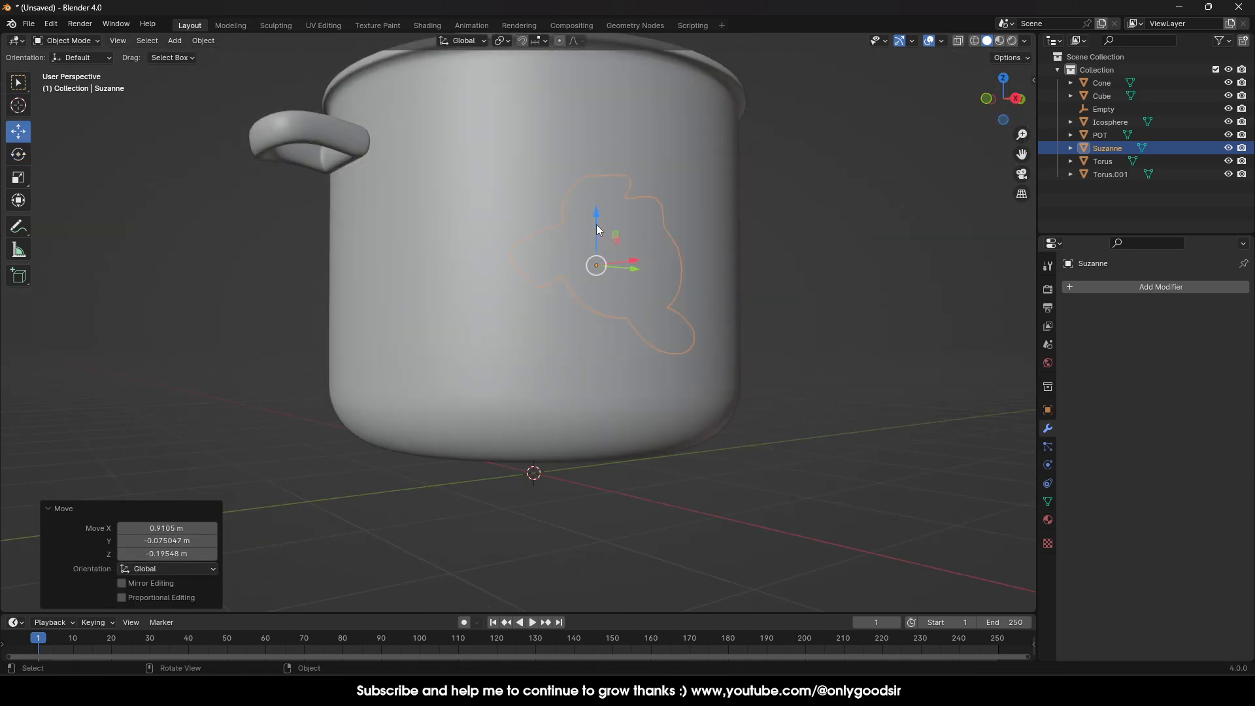
drag(595, 229, 676, 289)
middle_drag(676, 289, 601, 349)
drag(576, 374, 574, 379)
click(775, 386)
Step: Select the monkey head, show the scene in Material Preview shading, and create a new material for the head
middle_drag(598, 353, 575, 375)
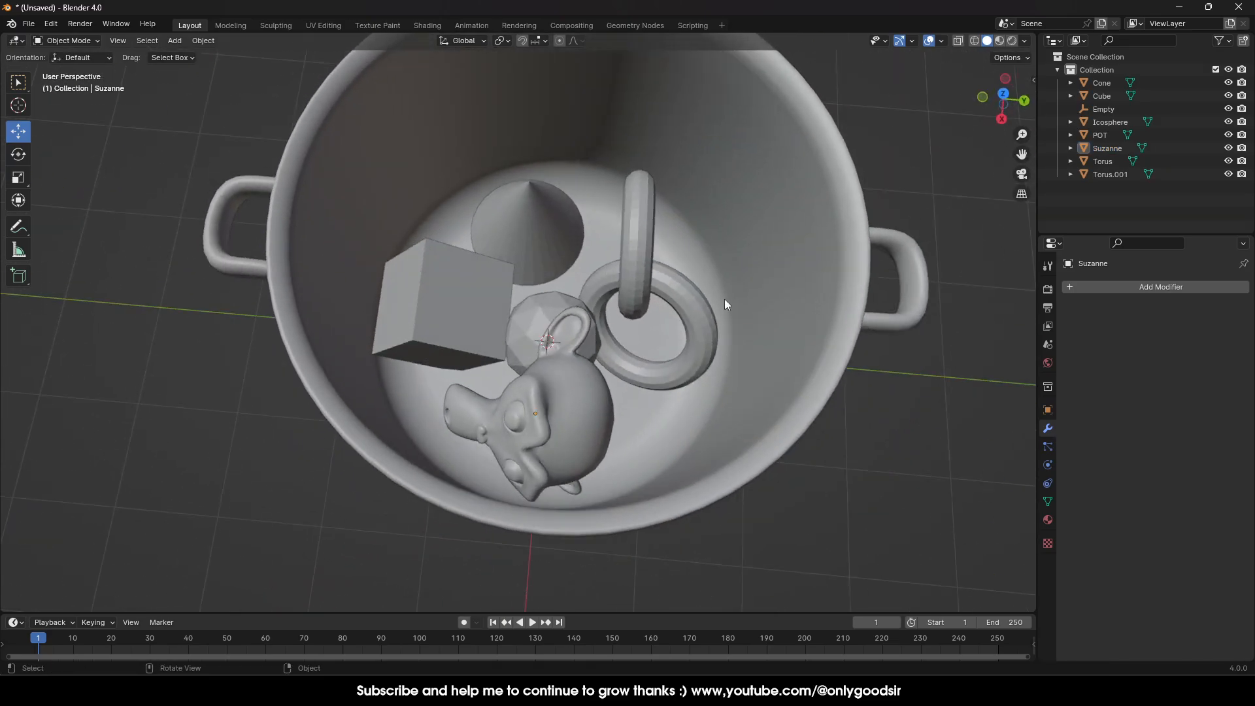
middle_drag(624, 317, 637, 405)
scroll(653, 301, down, 1)
scroll(653, 302, down, 1)
scroll(608, 299, down, 4)
scroll(614, 389, up, 5)
click(592, 363)
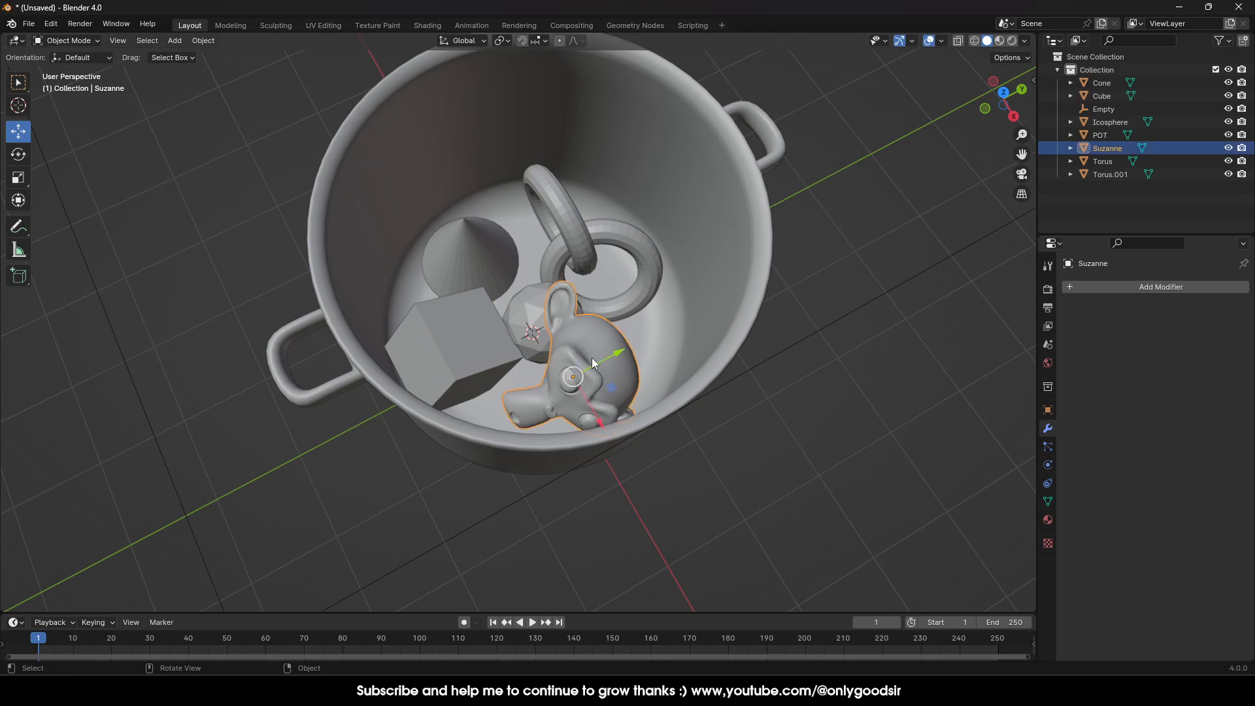
click(1048, 520)
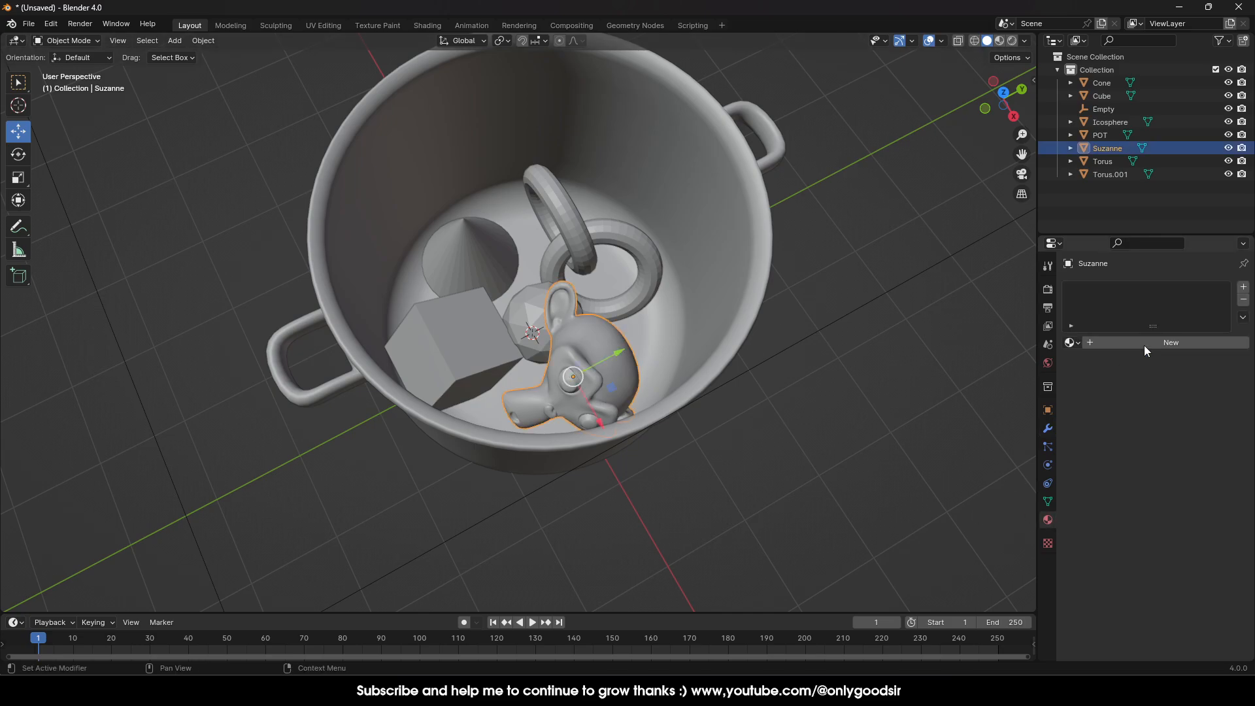
click(1000, 42)
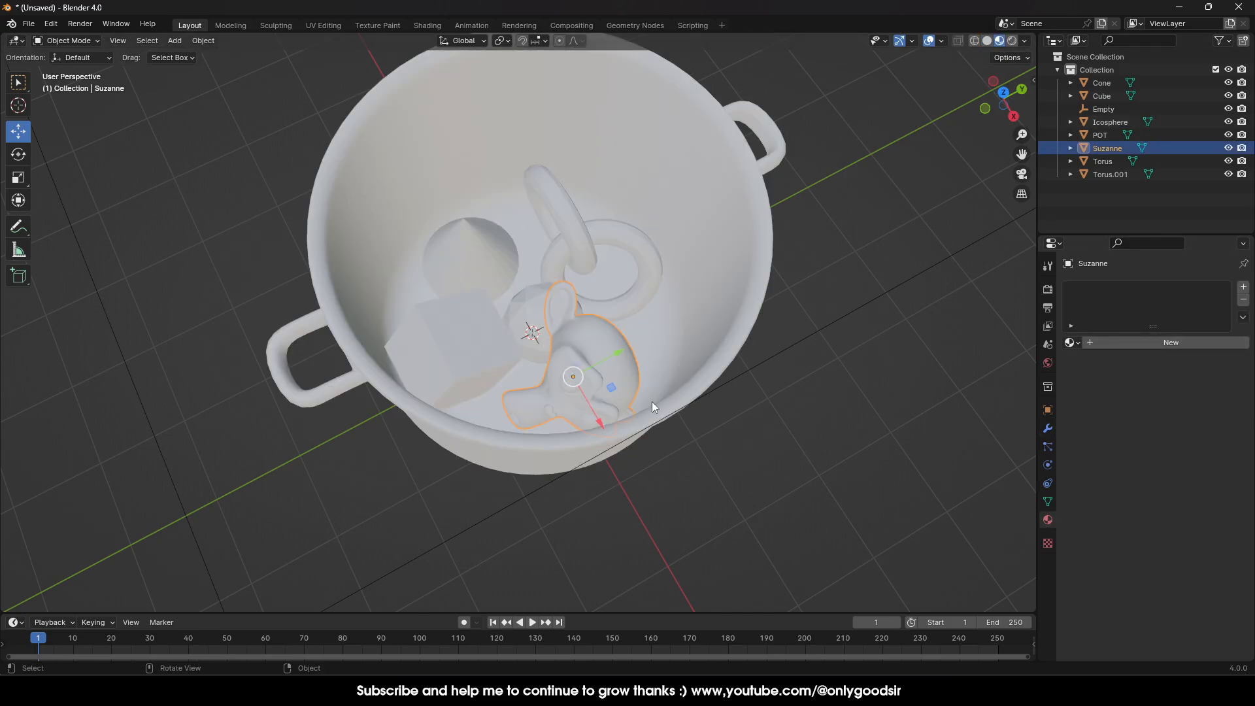
click(1127, 341)
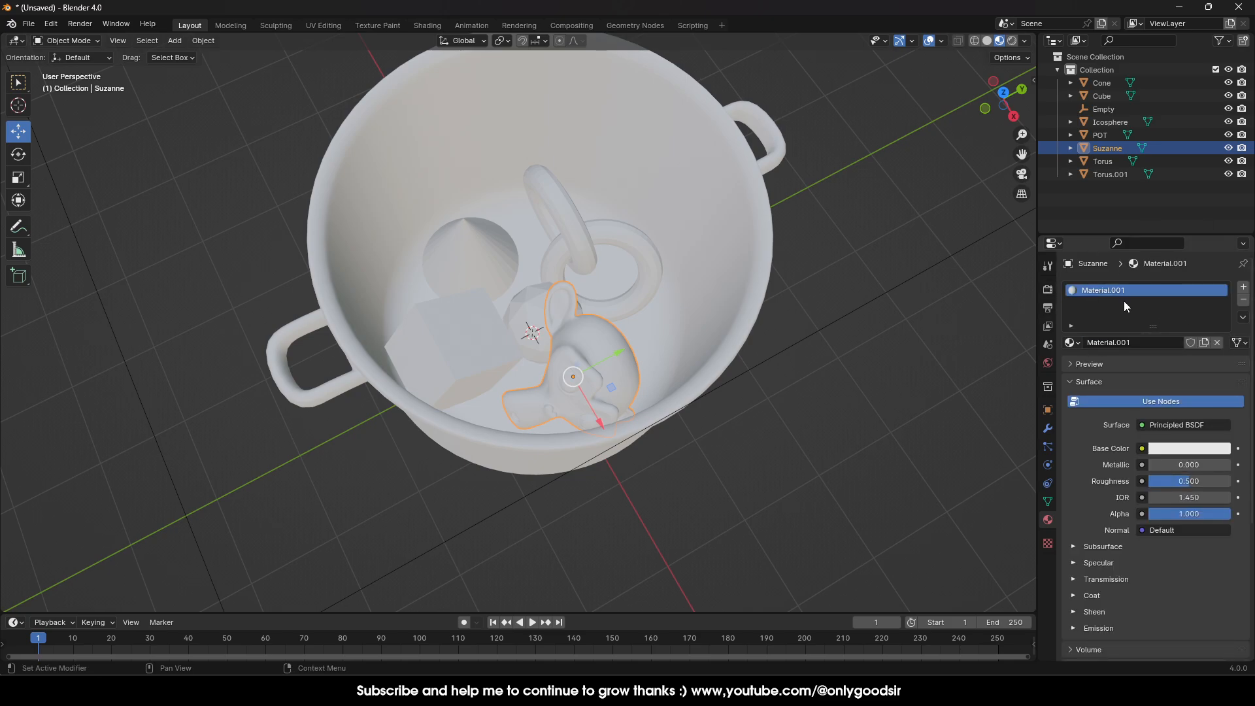
Step: Give the monkey head's material a red base color and adjust its roughness
click(1172, 455)
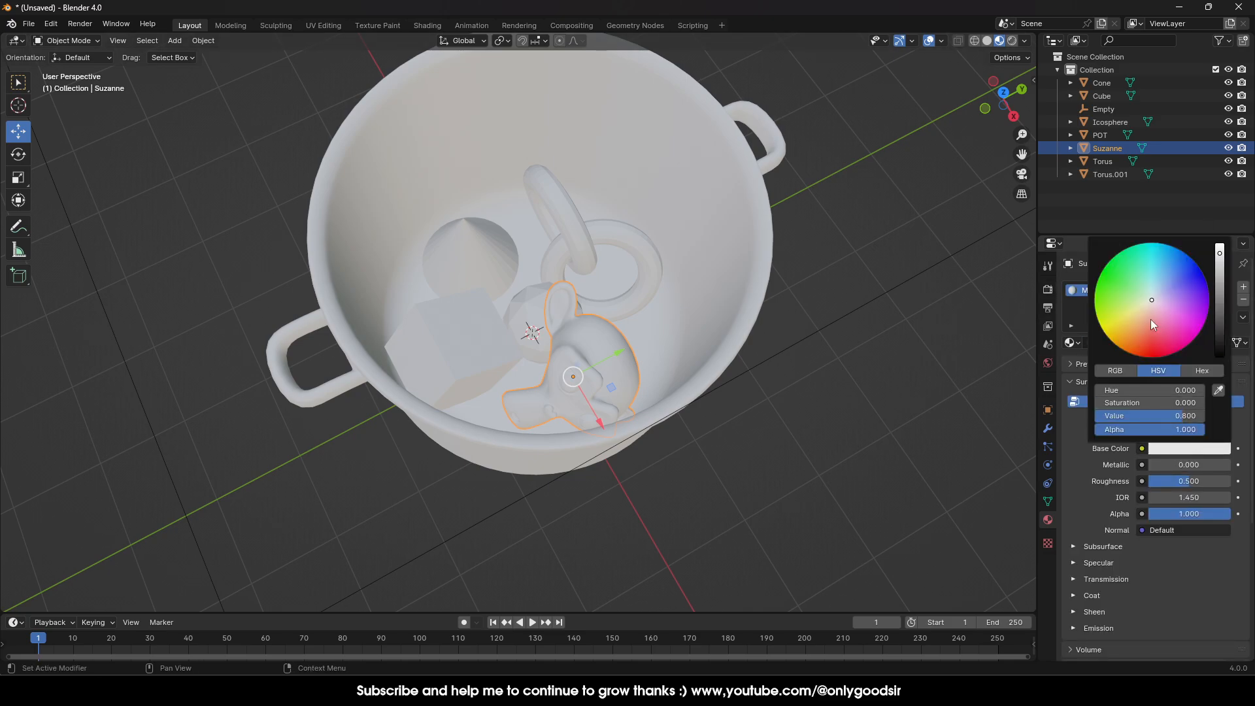
drag(1150, 319, 1155, 342)
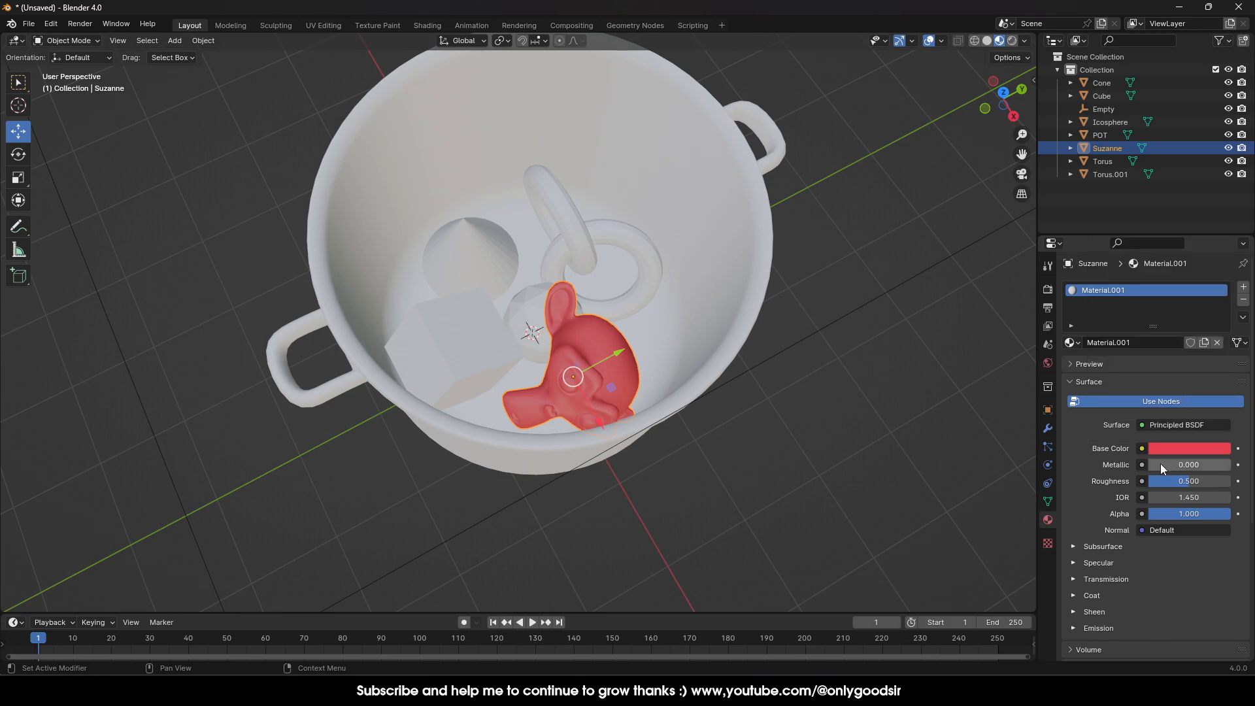
mouse_move(1182, 484)
mouse_down()
mouse_move(1156, 482)
mouse_move(1206, 481)
mouse_up()
Step: Create a new material with a magenta base color for the torus lying on the pot's floor
click(625, 300)
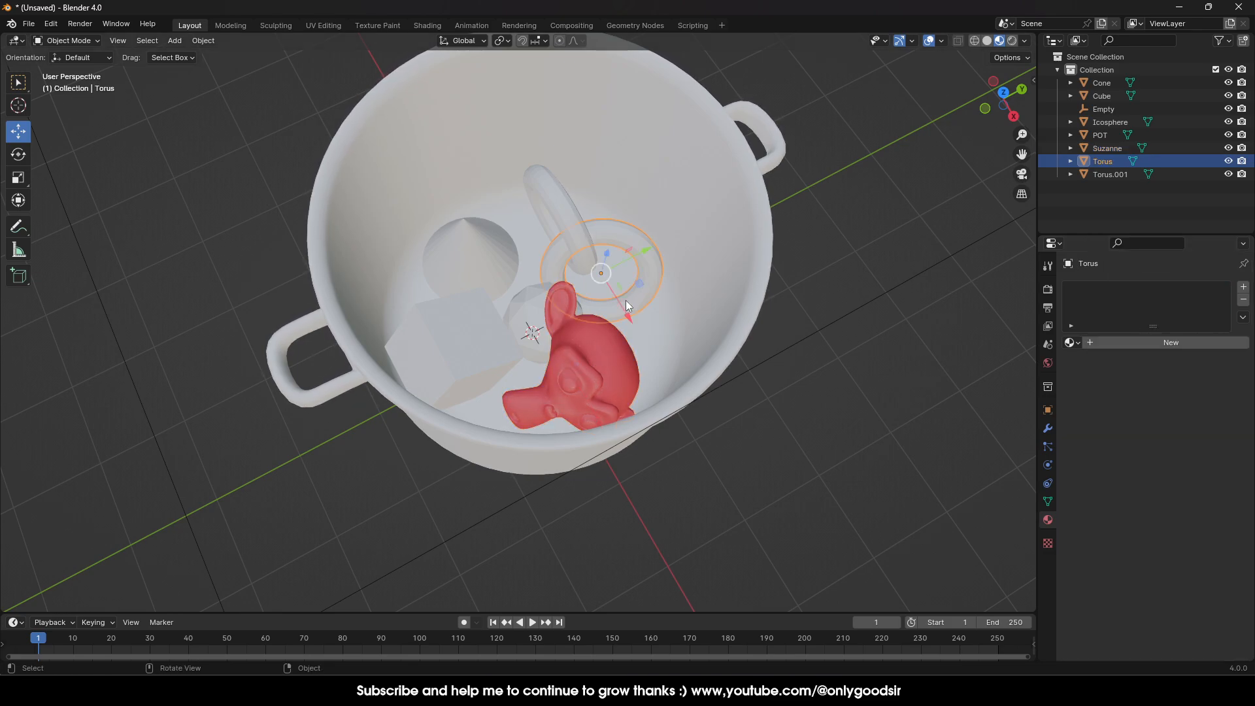
click(1148, 347)
click(1192, 452)
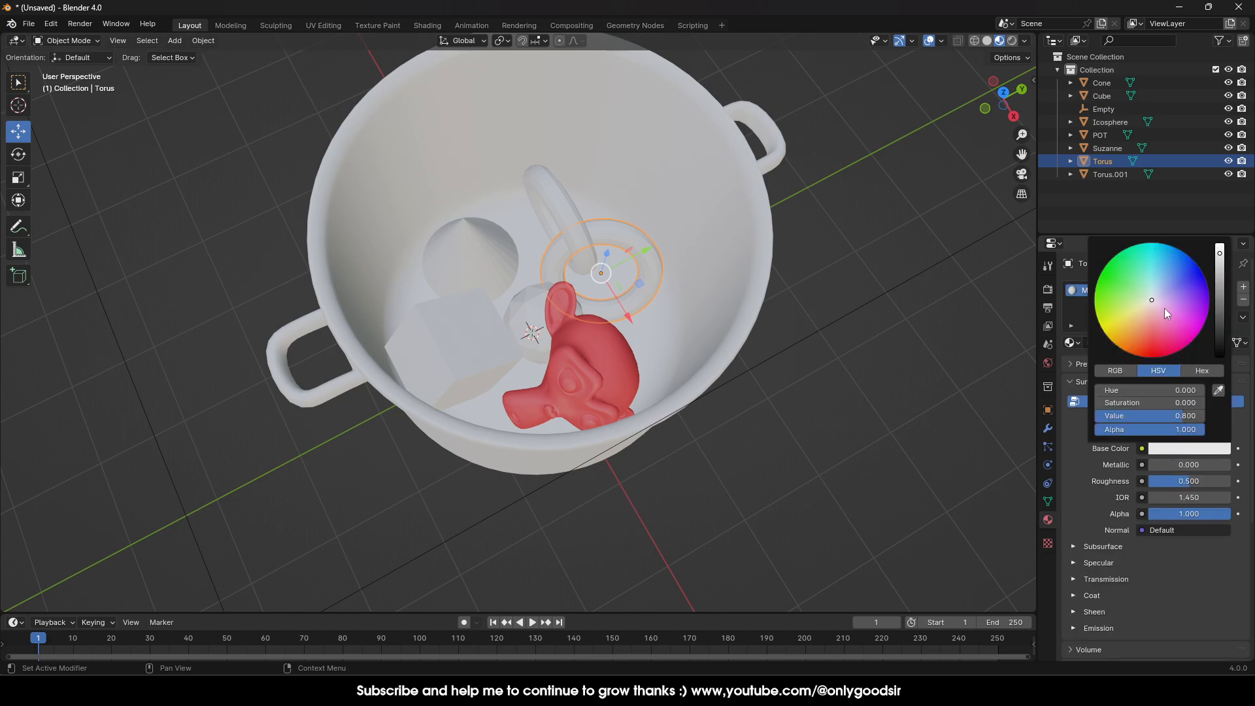
drag(1163, 308, 1200, 325)
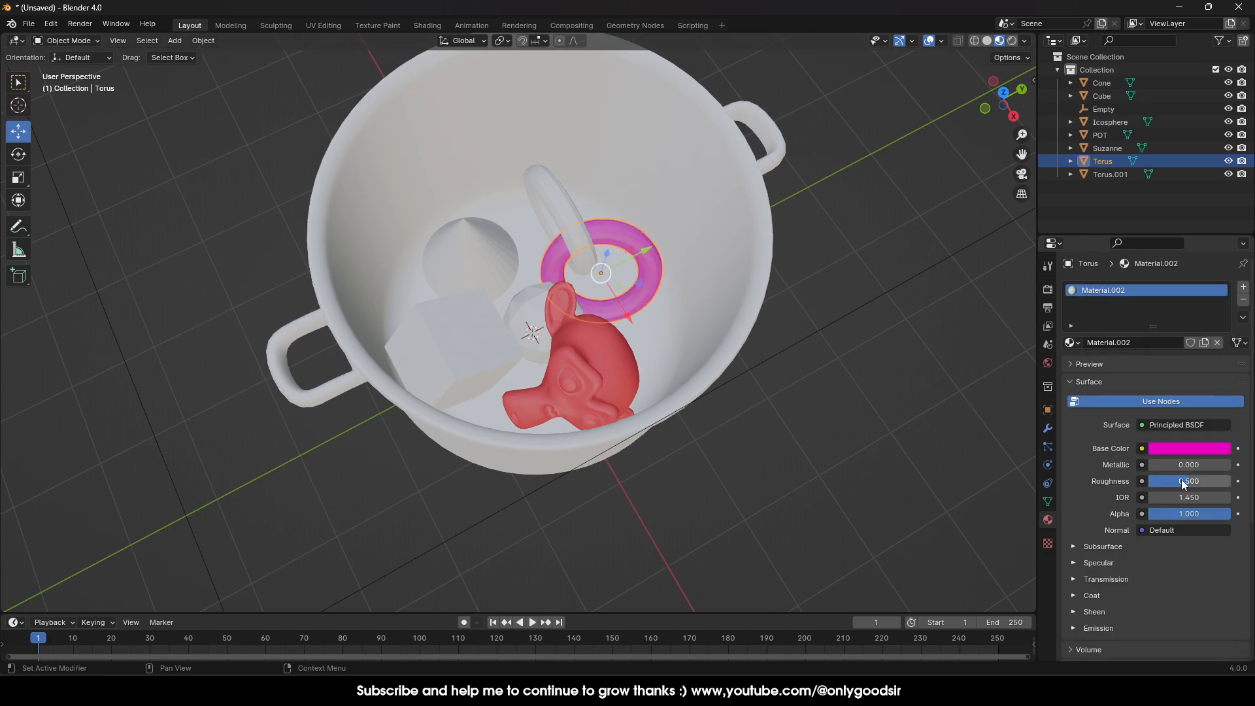
Step: Shade both the magenta torus and the leaning torus smooth
right_click(650, 261)
click(642, 270)
click(569, 226)
right_click(569, 227)
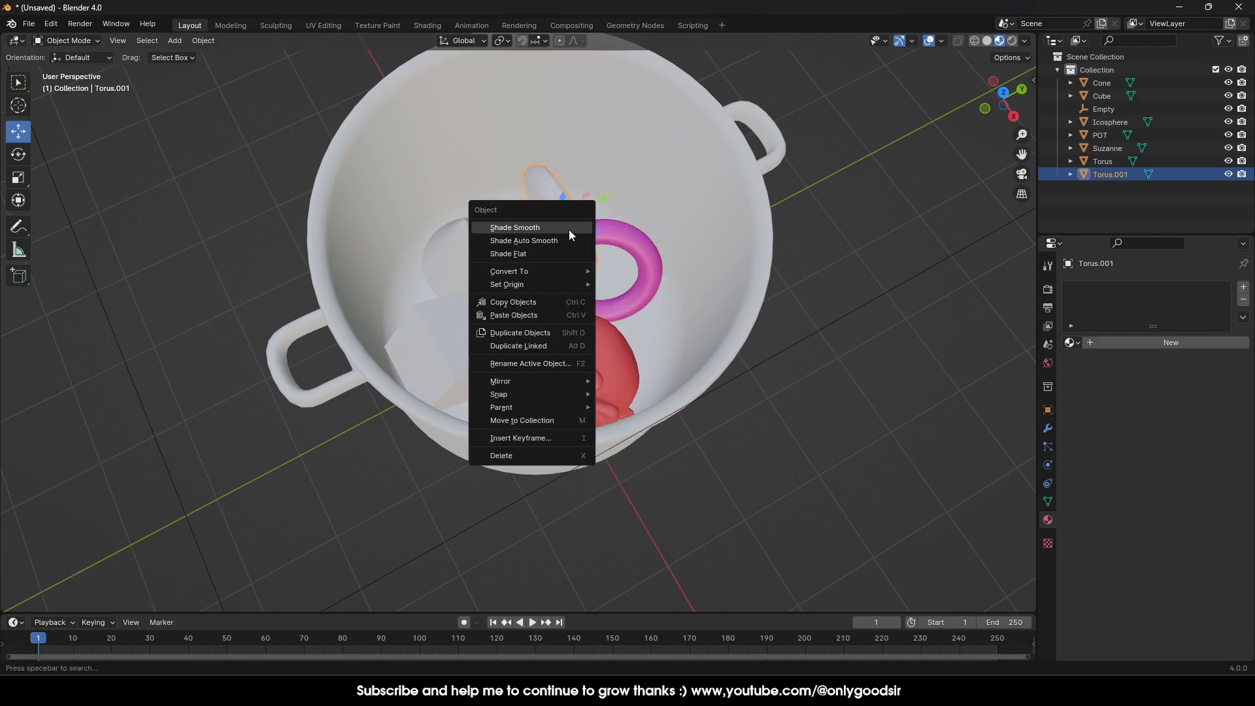
click(568, 230)
Step: Try plain smooth shading on the cone and the cube
click(507, 249)
right_click(491, 249)
click(485, 250)
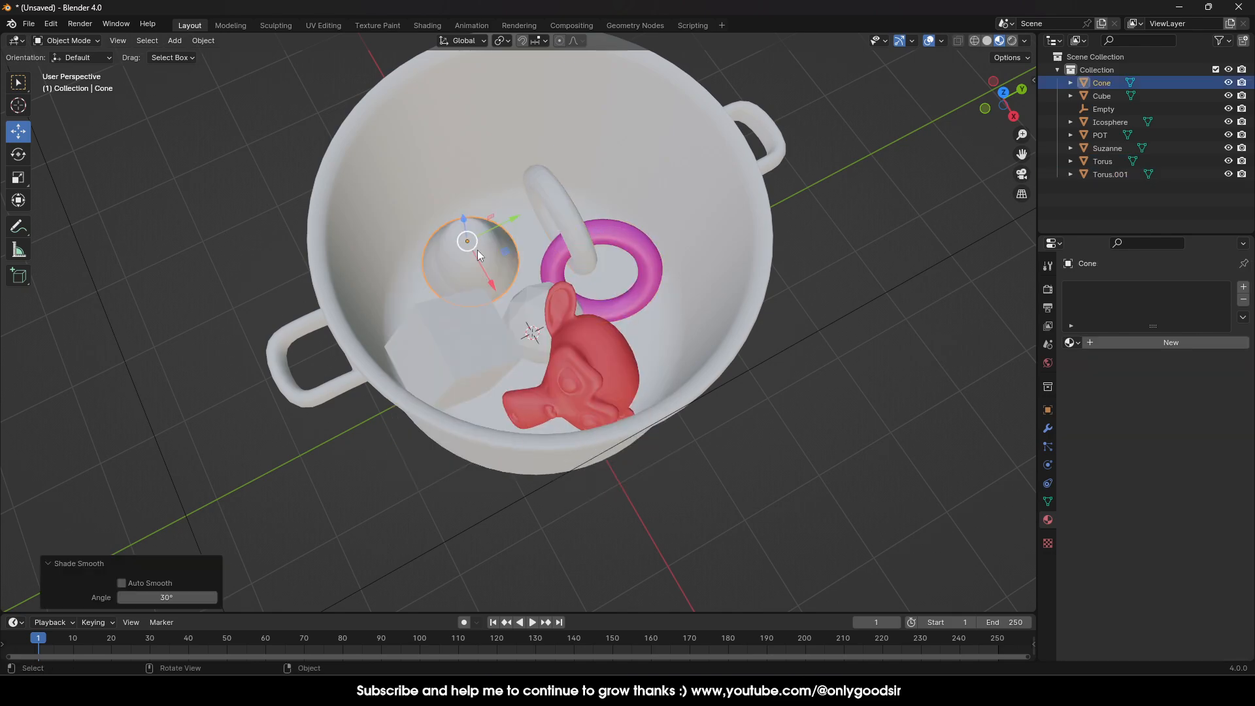
click(438, 324)
right_click(441, 325)
click(442, 325)
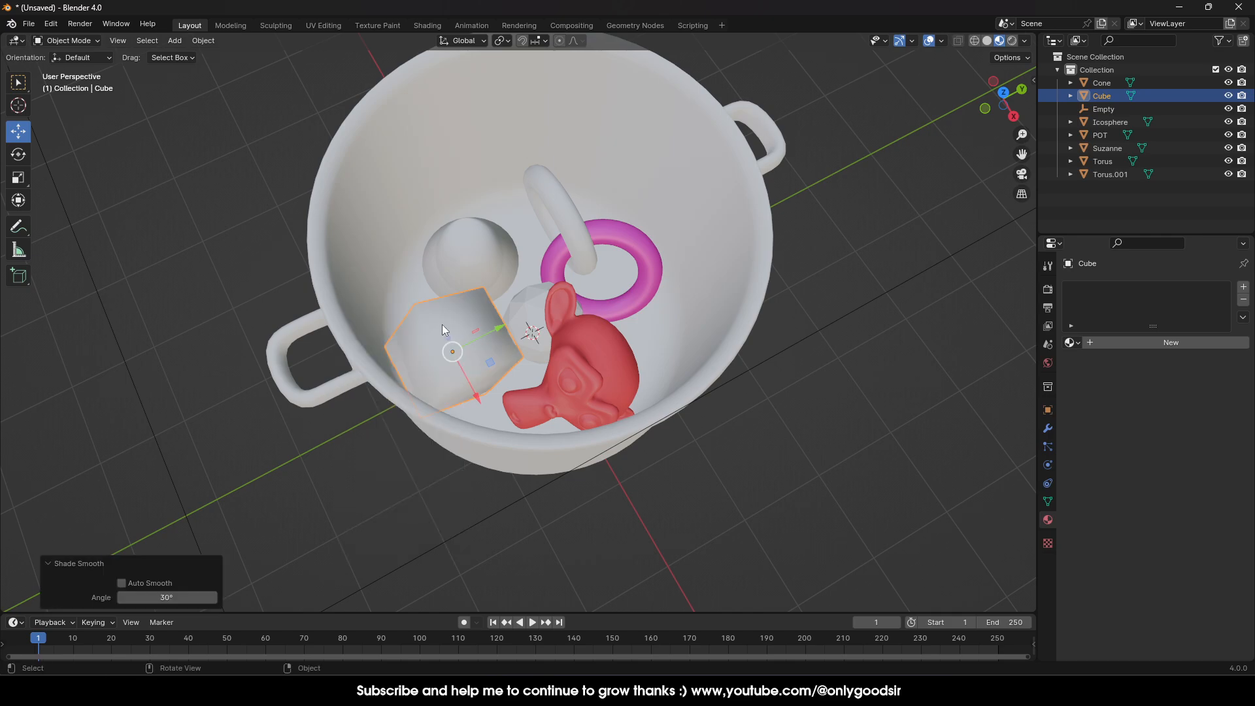
Step: Create a gold material for the ico sphere with hue 0.085, saturation 0.967, metallic 0.654 and roughness 0.106
click(529, 320)
click(1163, 342)
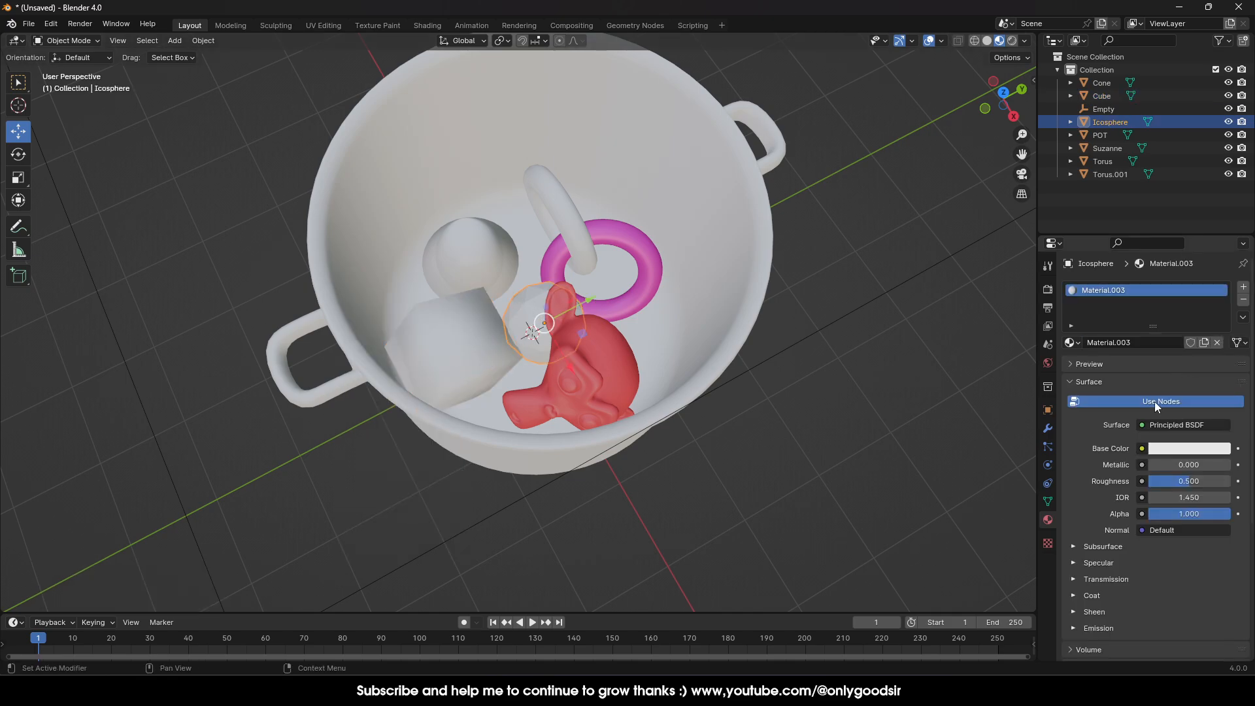
click(1164, 448)
drag(1146, 307, 1119, 338)
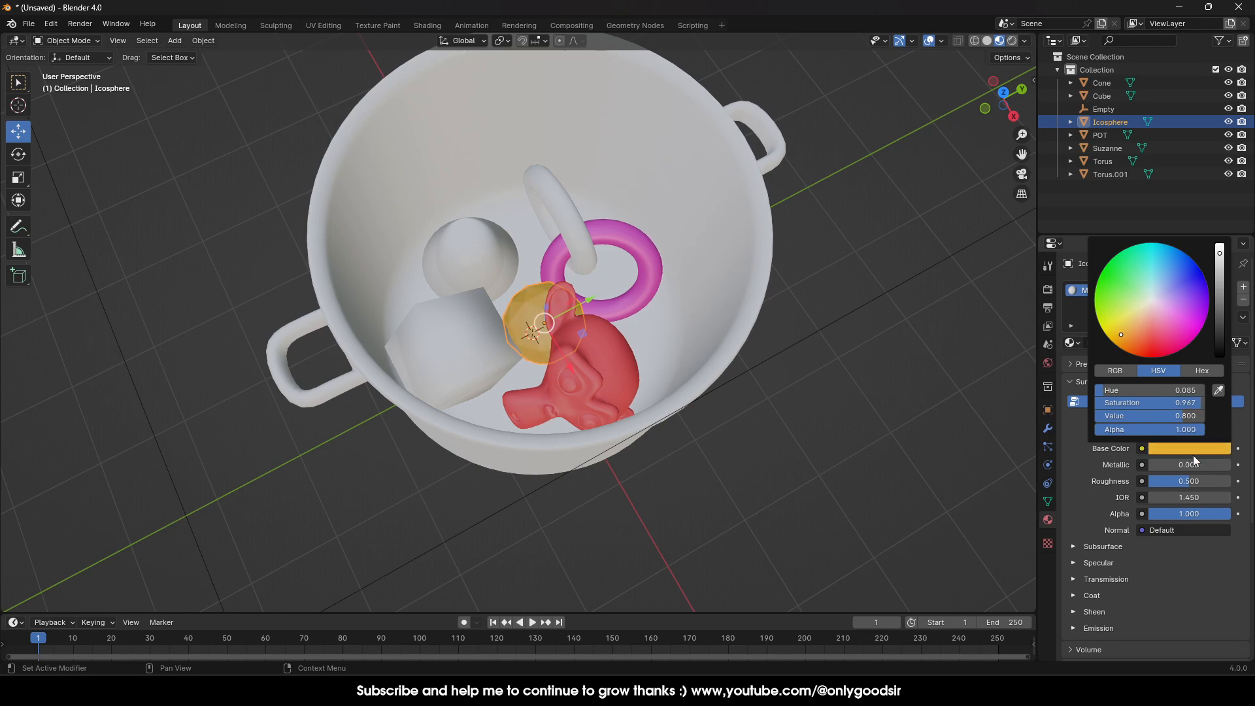
drag(1169, 465, 1121, 483)
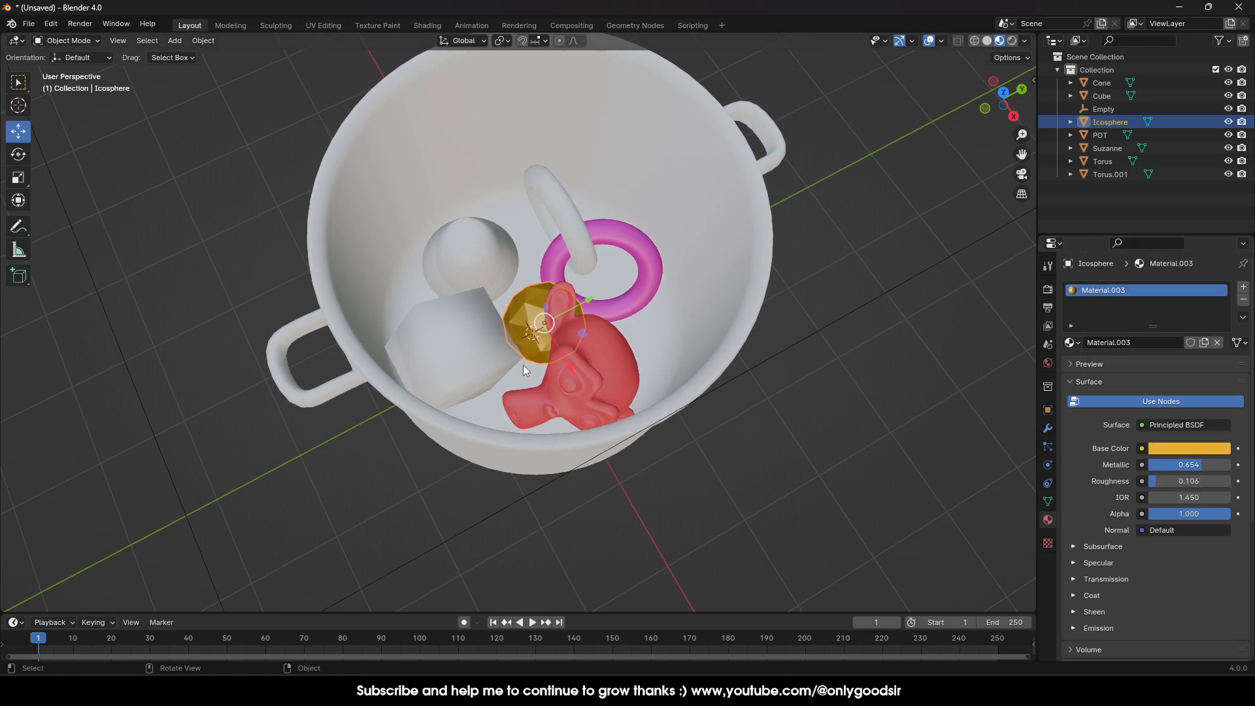
Step: Create a blue material for the cube with base color hue 0.608 and saturation 1.000
click(437, 343)
click(1133, 343)
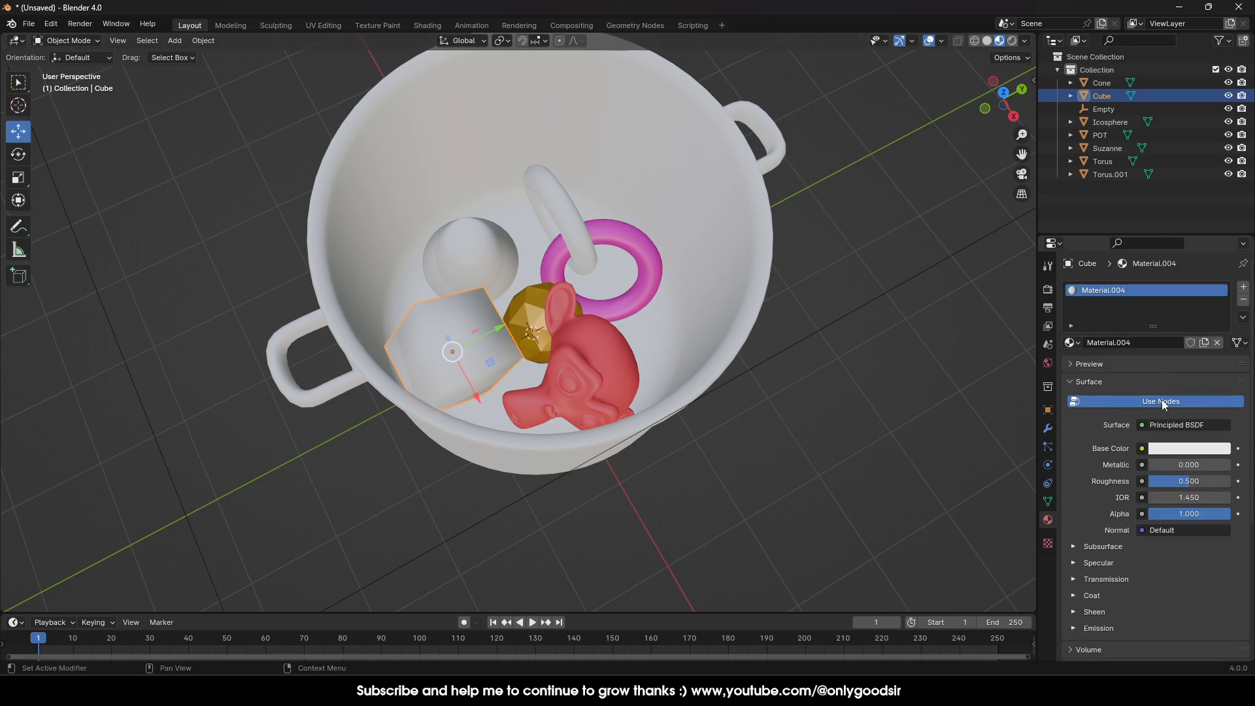
click(1185, 449)
drag(1166, 261, 1174, 245)
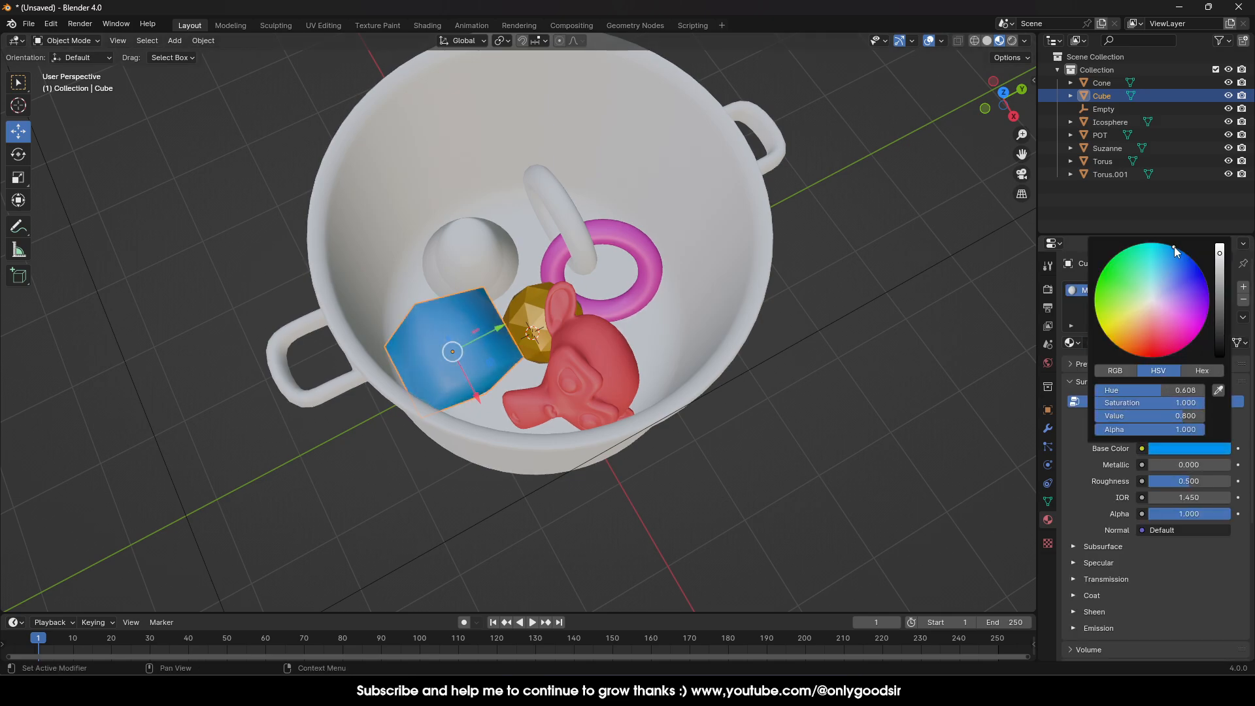
Step: Apply Shade Auto Smooth at 30° to the cube and the cone
right_click(463, 340)
click(447, 350)
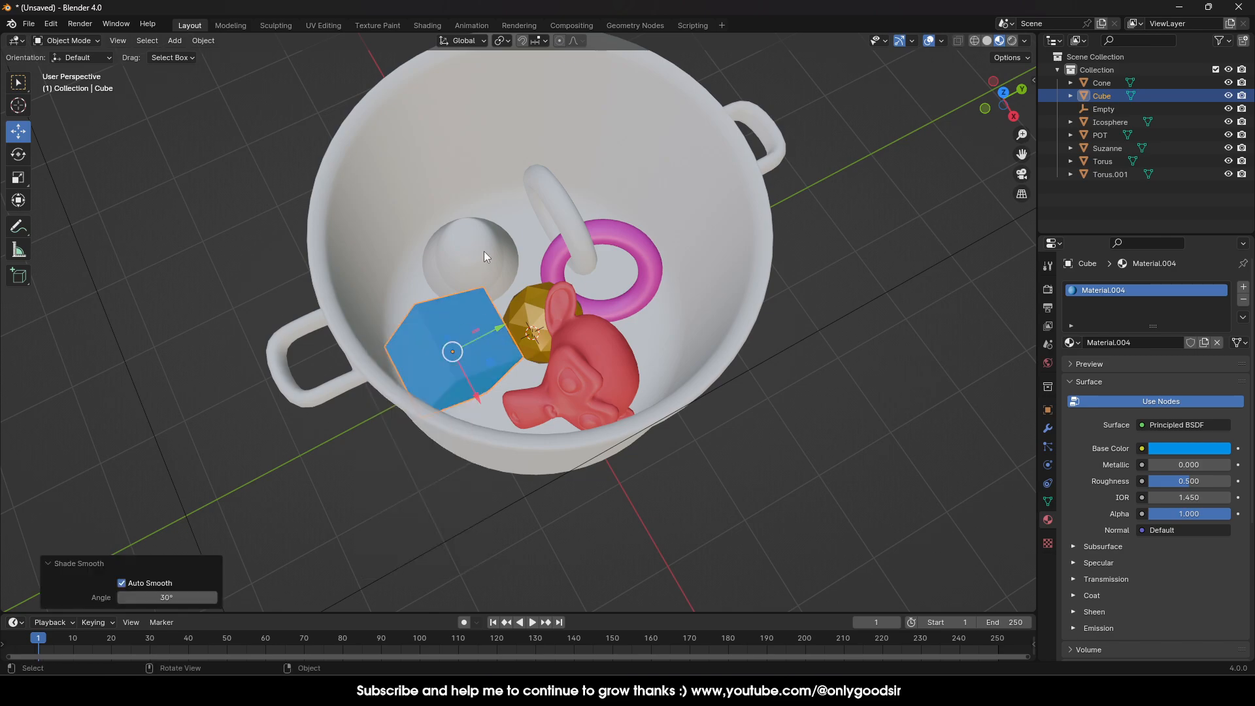
click(483, 251)
right_click(483, 250)
click(462, 250)
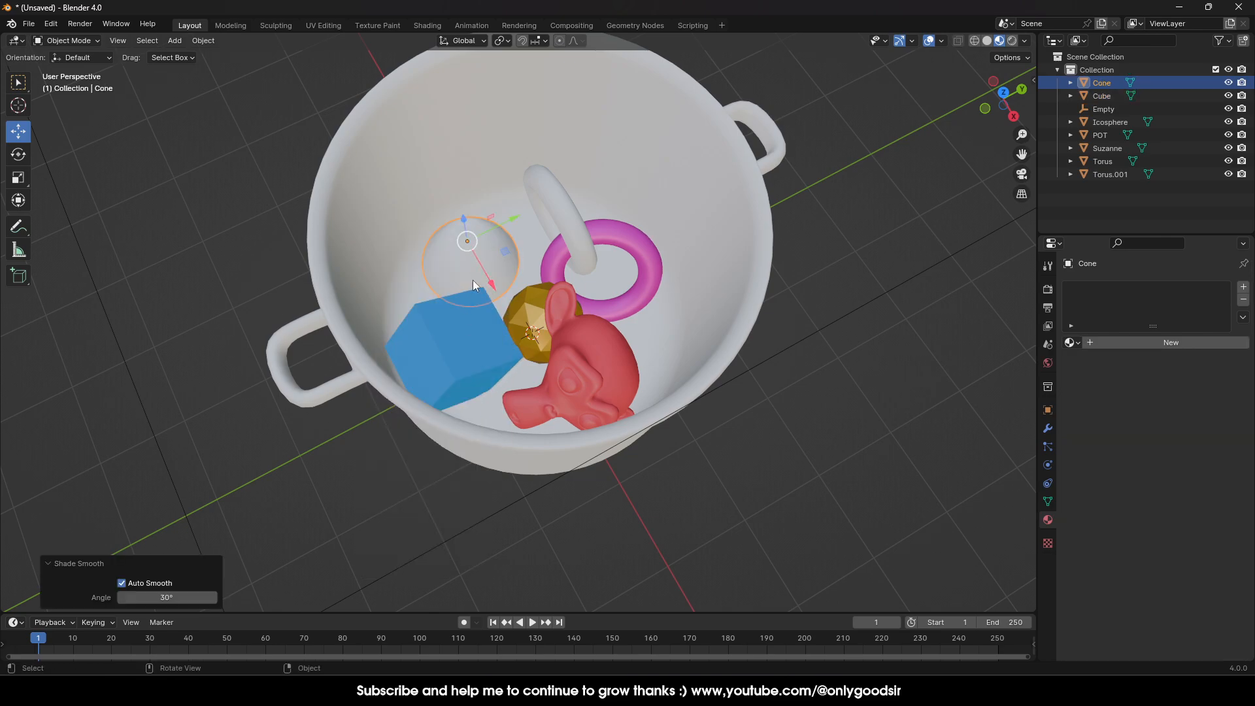
Step: Create a green material for the cone with base color hue 0.325 and saturation 0.984
click(473, 354)
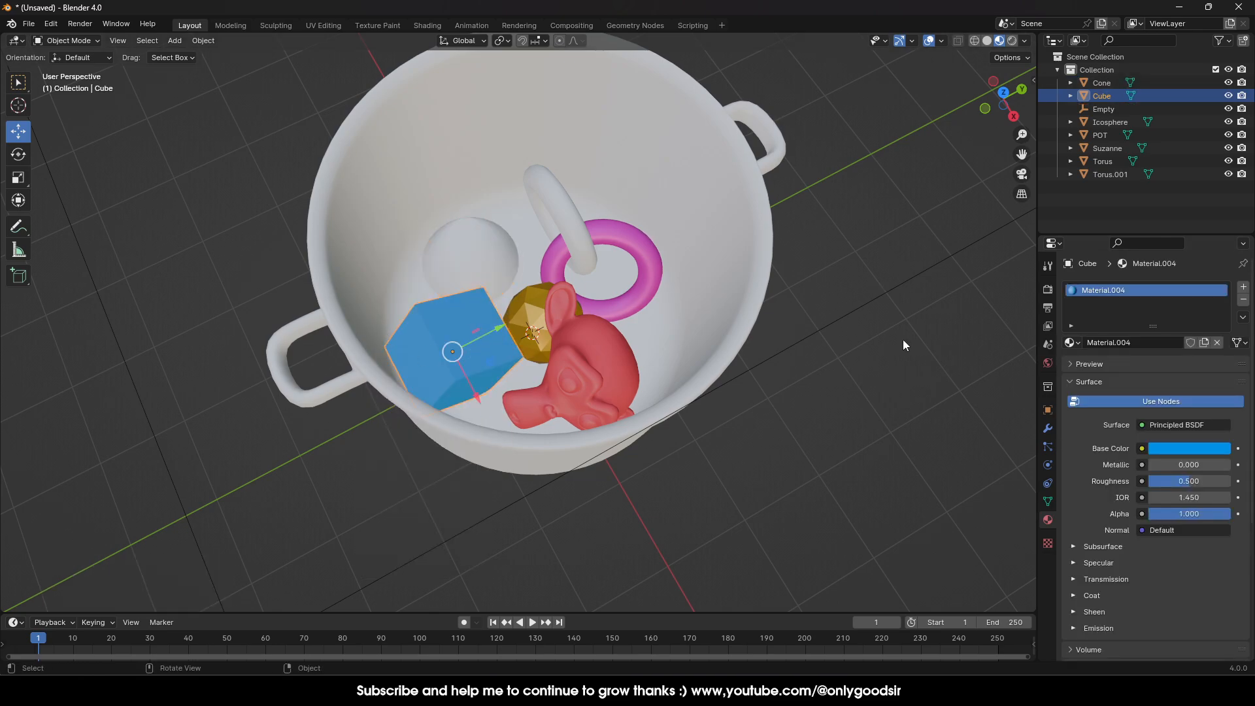
drag(501, 255, 491, 248)
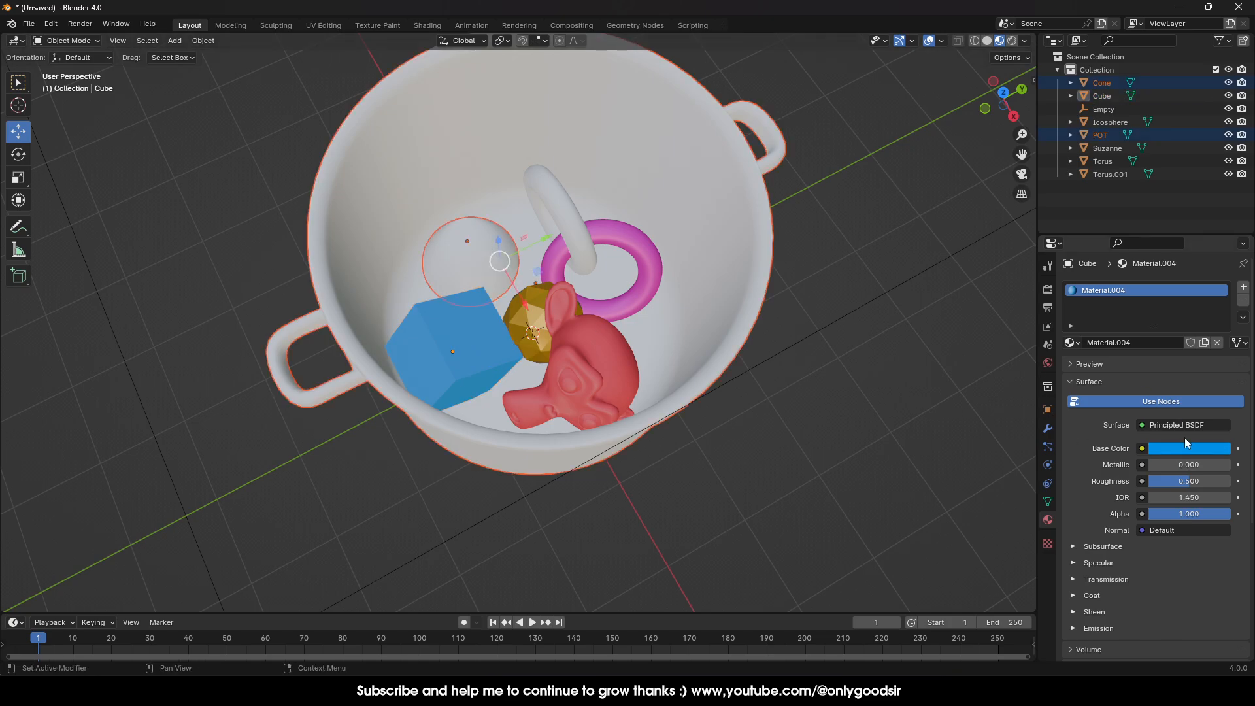
click(496, 273)
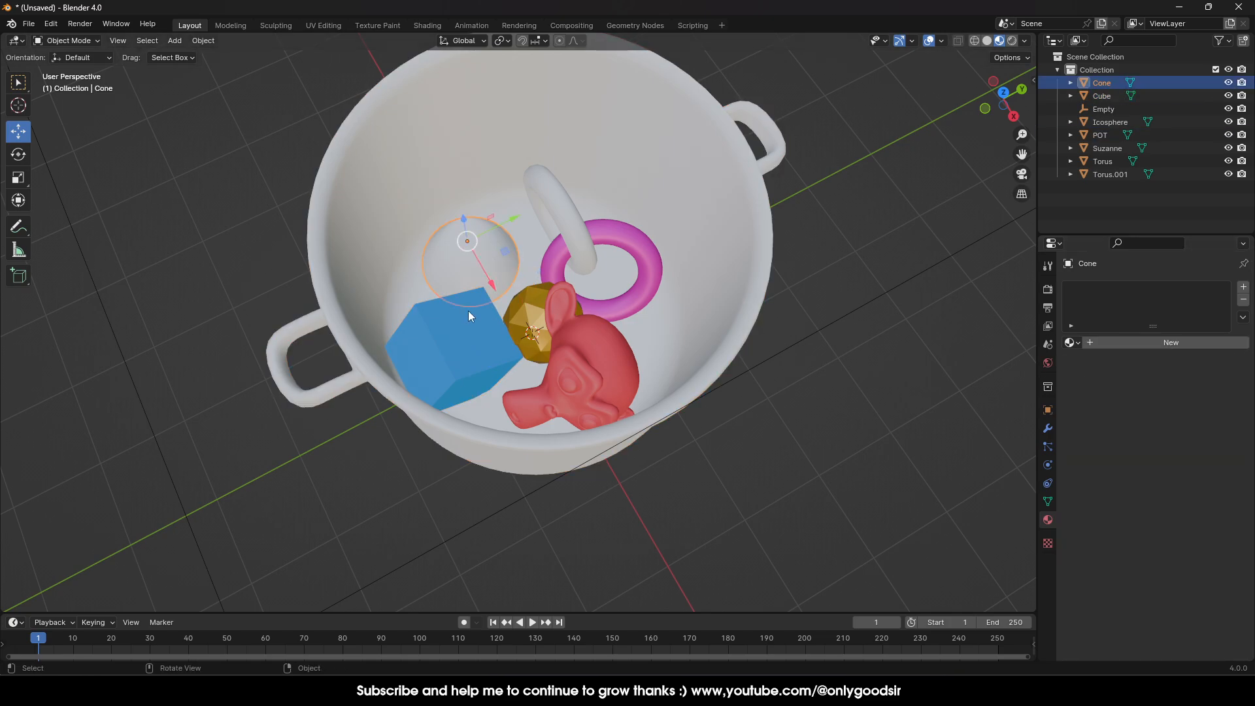
click(1167, 343)
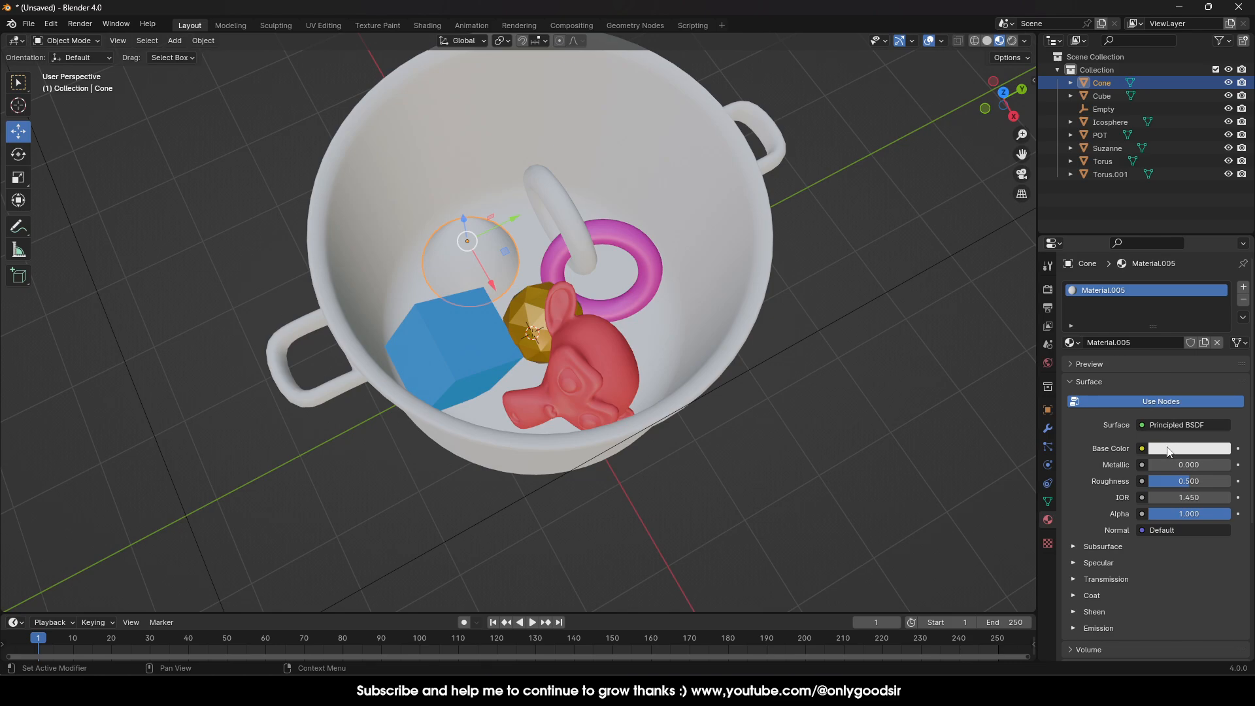
click(1166, 449)
drag(1132, 314, 1104, 282)
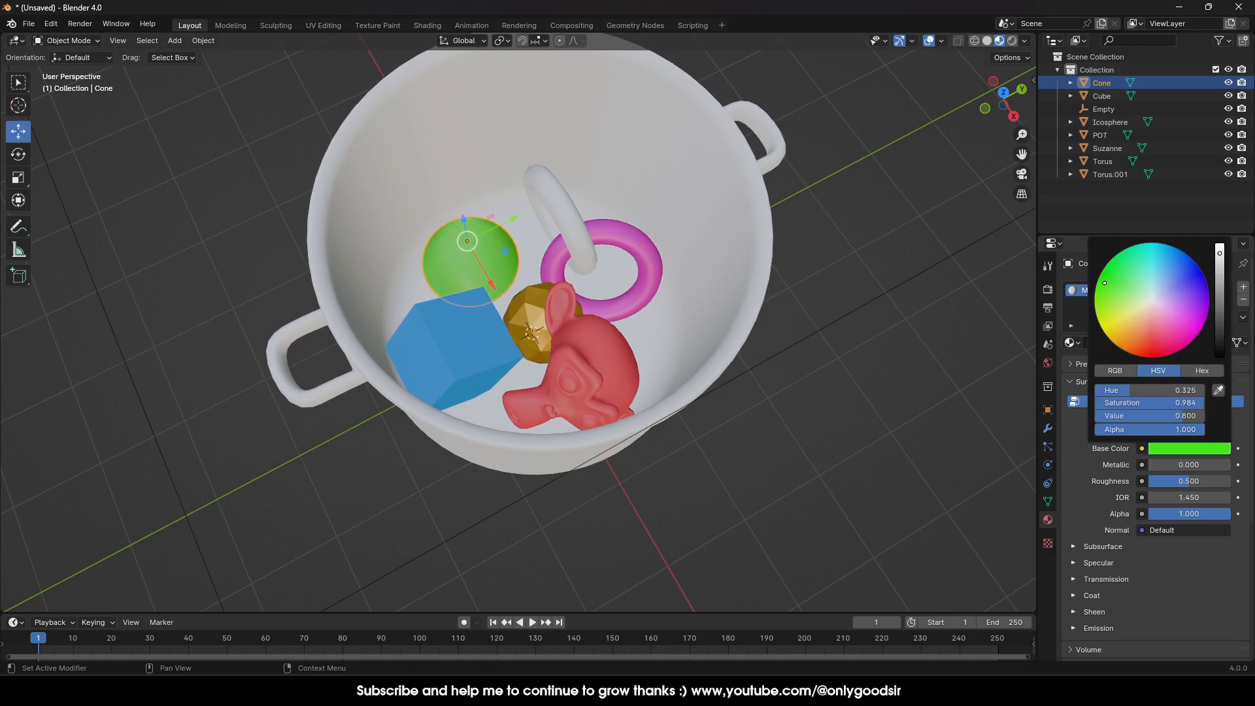
Step: Create a violet-blue material for the leaning torus, lower its roughness to about 0.248, and deselect it
drag(582, 234, 592, 243)
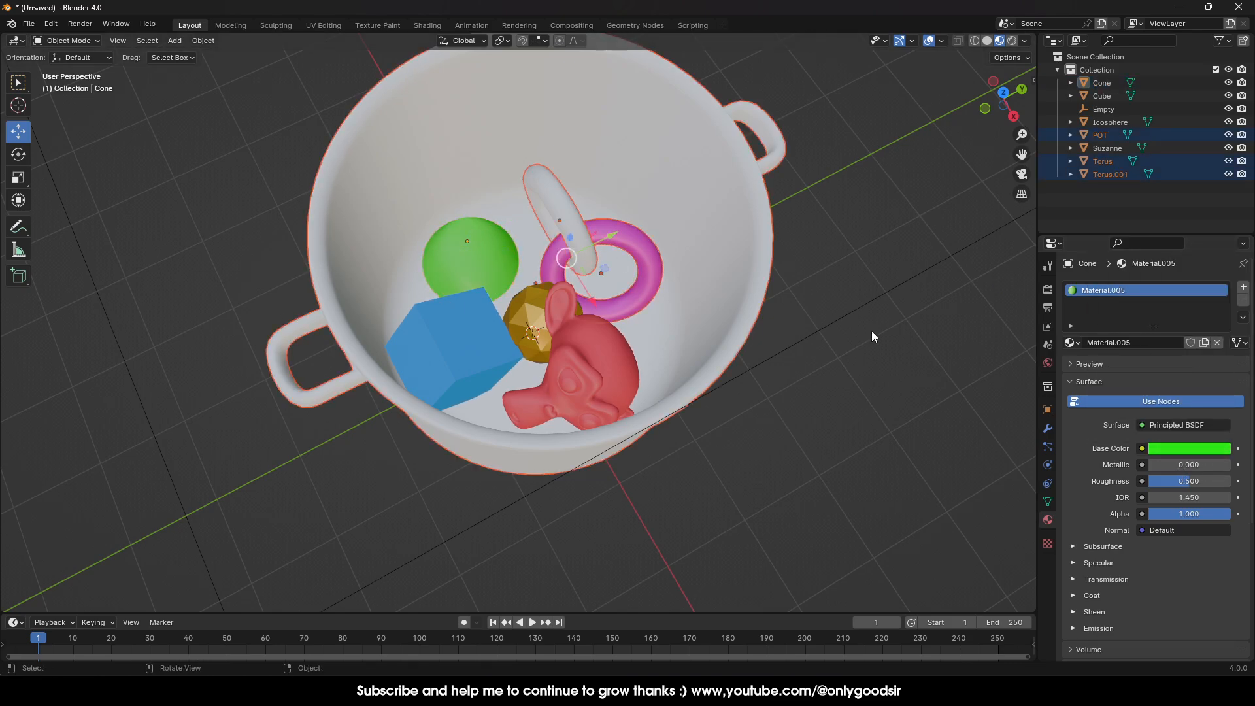
click(563, 213)
click(1131, 341)
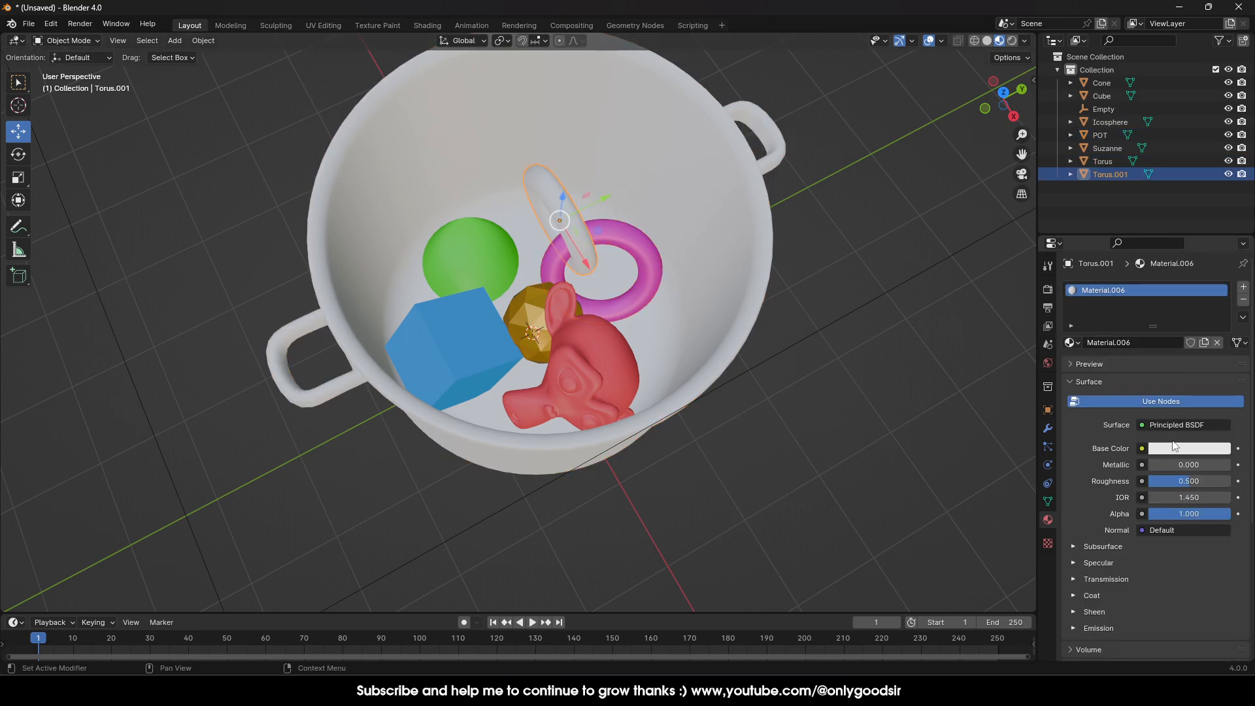
click(1171, 448)
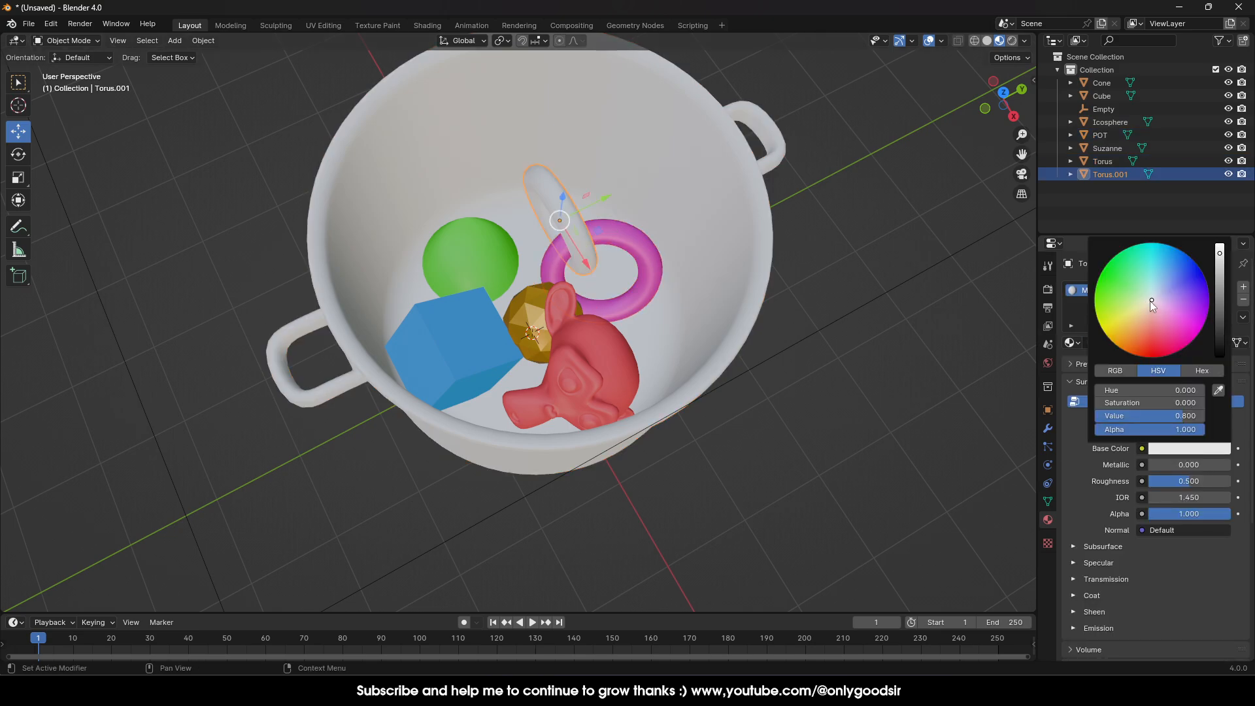
mouse_move(1150, 300)
mouse_down()
mouse_move(1143, 323)
mouse_move(1120, 332)
mouse_move(1175, 330)
mouse_move(1187, 284)
mouse_move(1209, 296)
mouse_up()
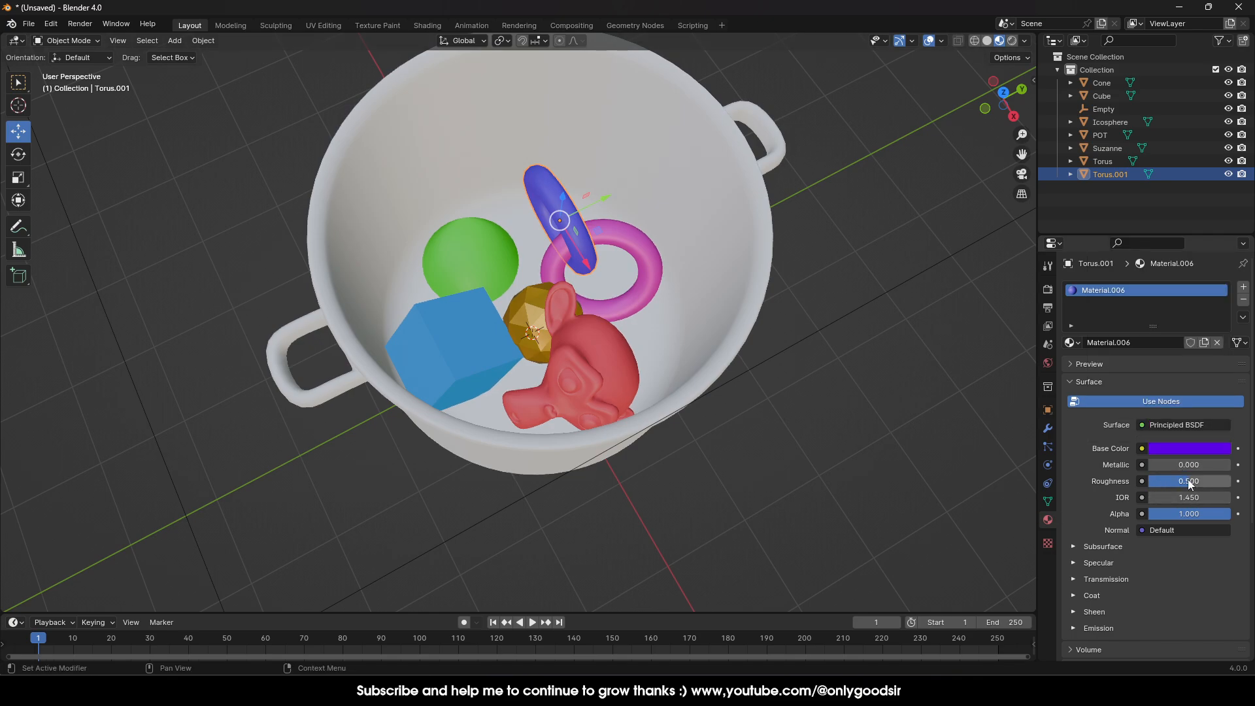
drag(1189, 481, 1169, 481)
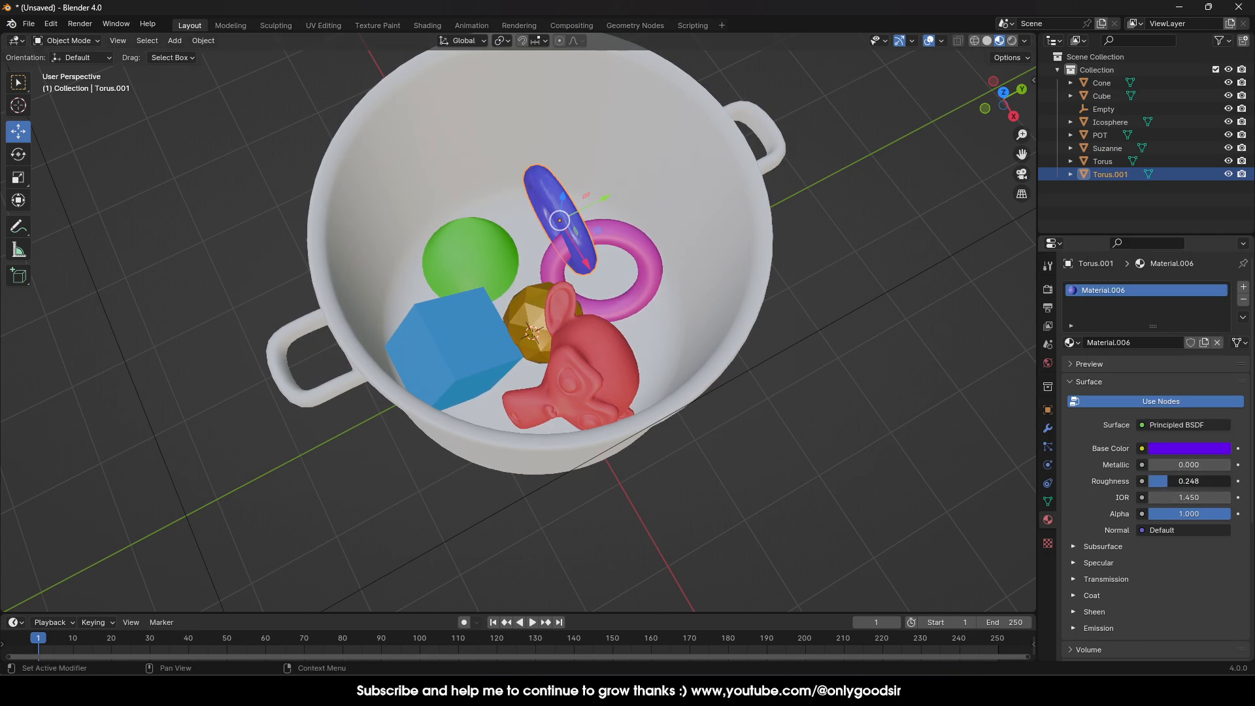
click(760, 488)
Step: Create a material named GLASS for the pot and set its surface shader to Glass BSDF
middle_drag(761, 488, 677, 394)
middle_drag(784, 355, 691, 350)
click(691, 220)
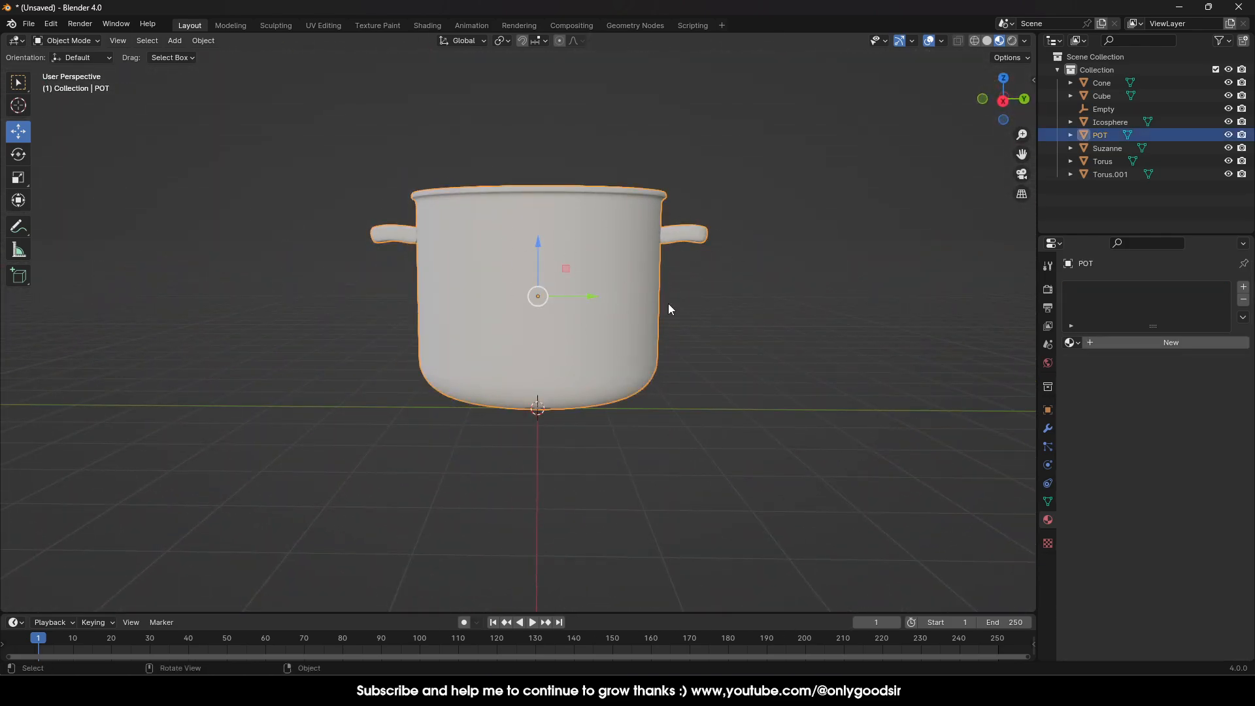
click(1114, 344)
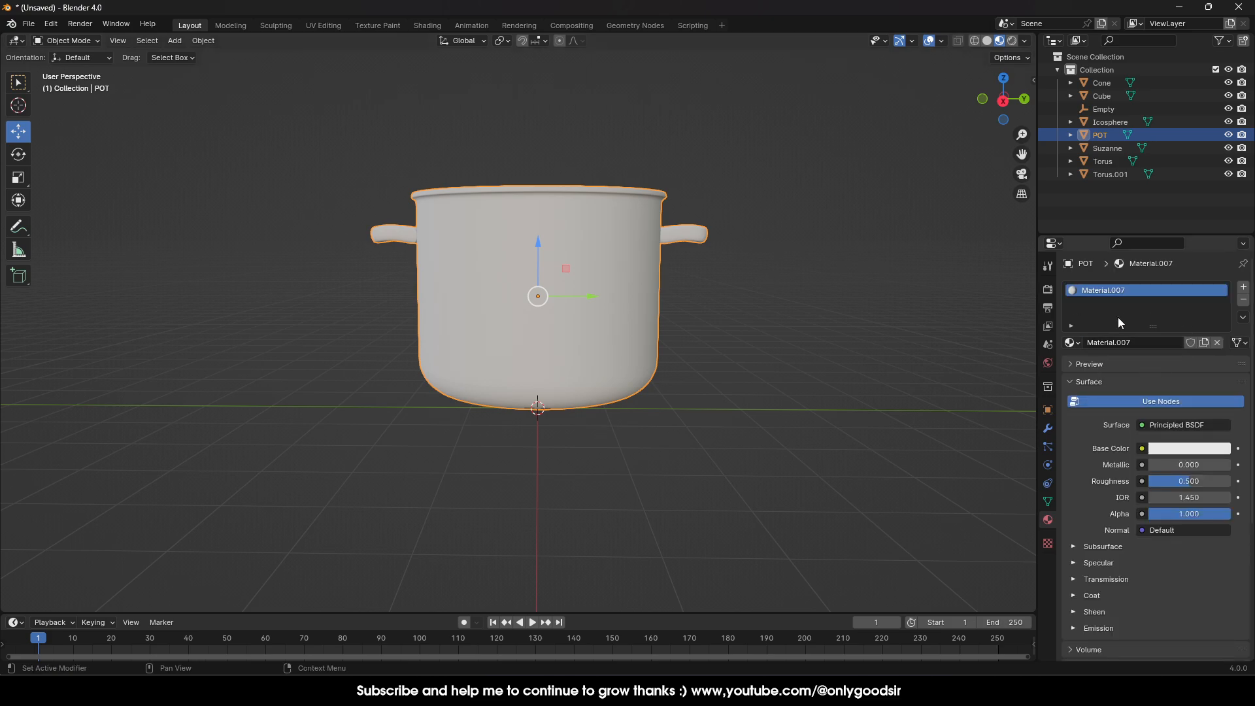
text(GLASS)
key(Return)
click(1184, 426)
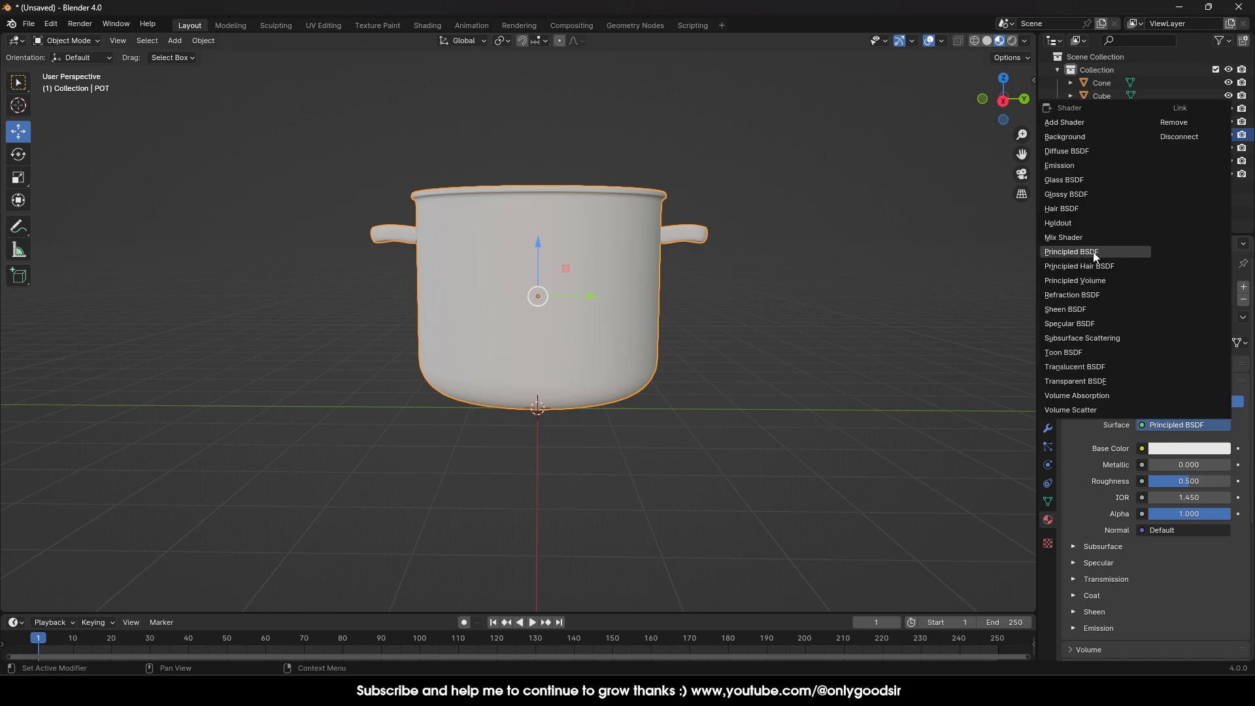
click(1081, 179)
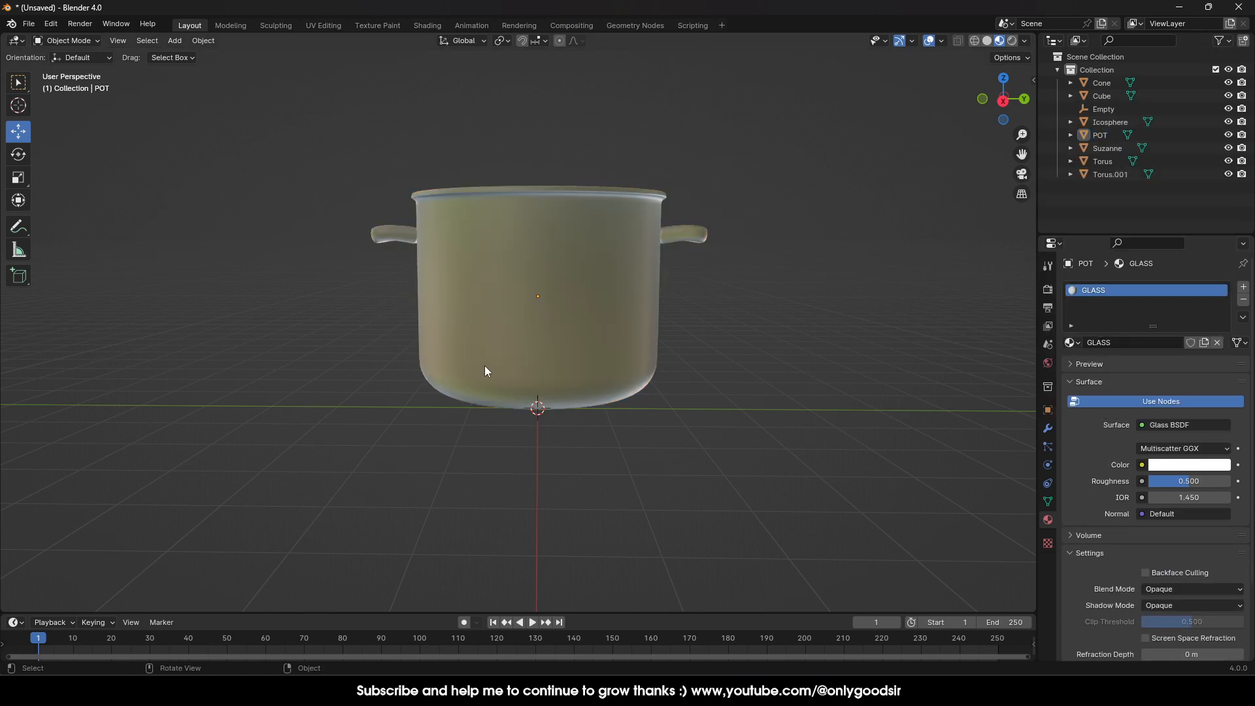
Step: Set the render engine to Cycles with GPU Compute as the device
click(1048, 290)
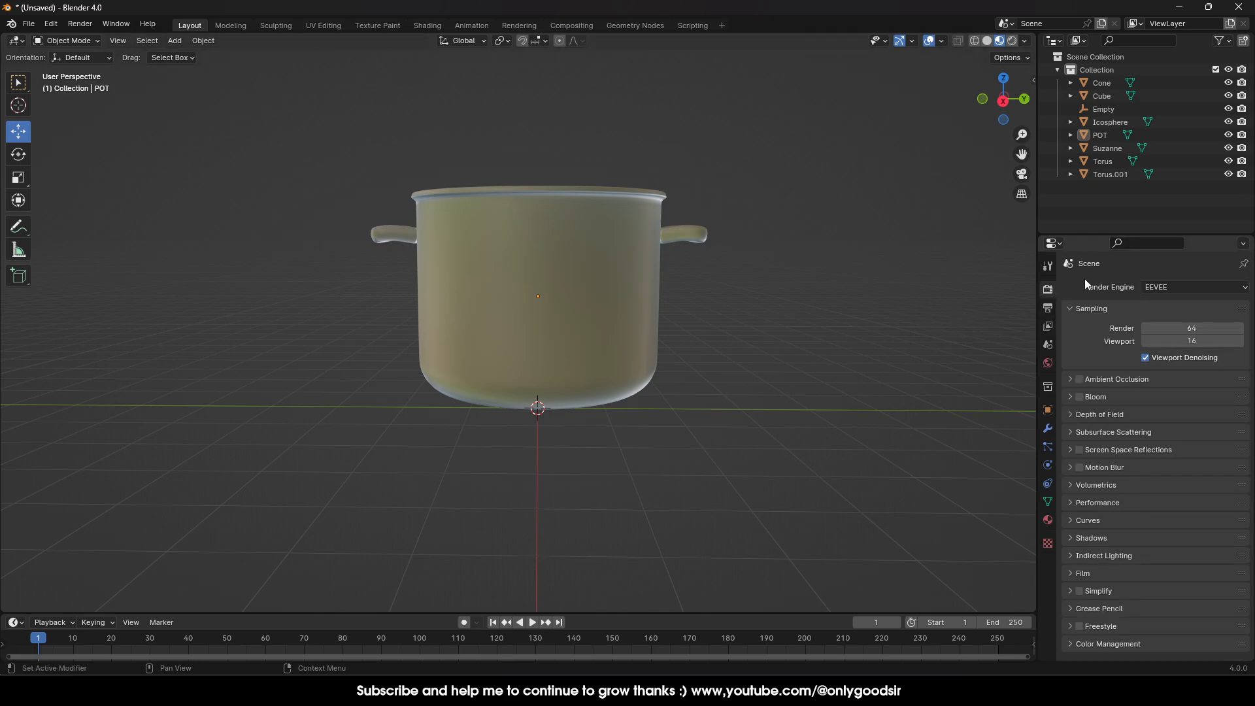
click(1162, 286)
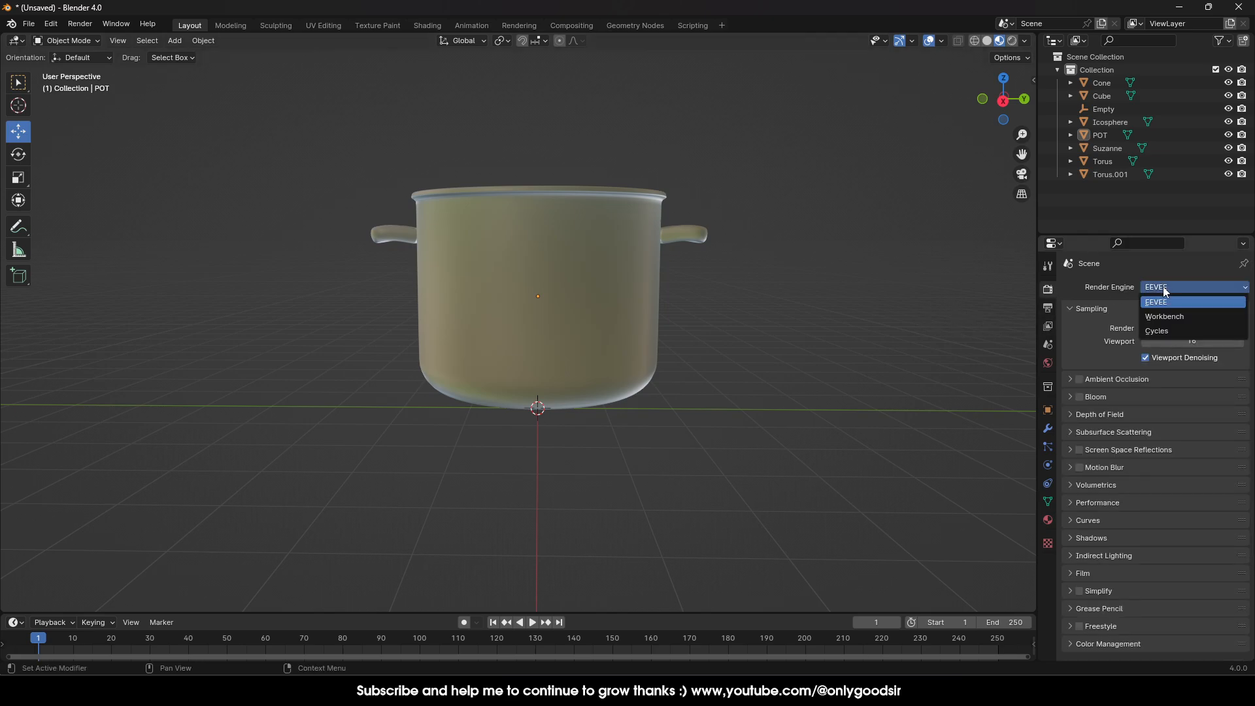
click(1174, 320)
click(1166, 320)
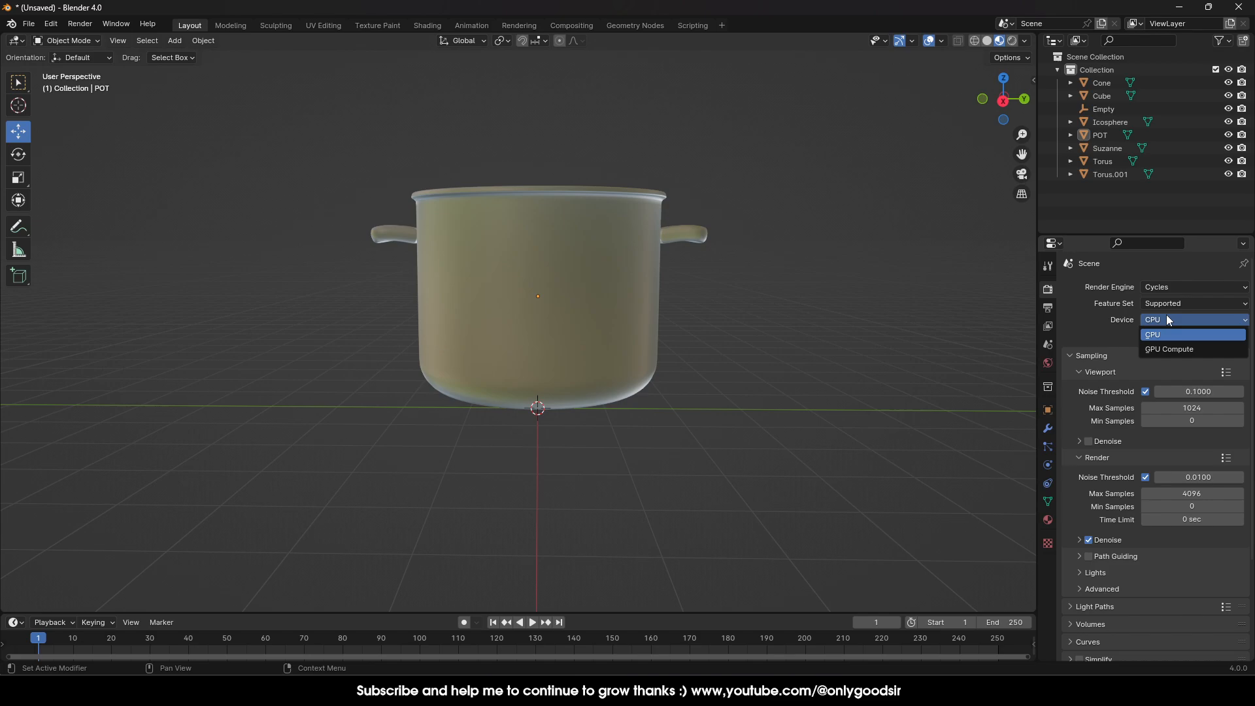
click(1163, 348)
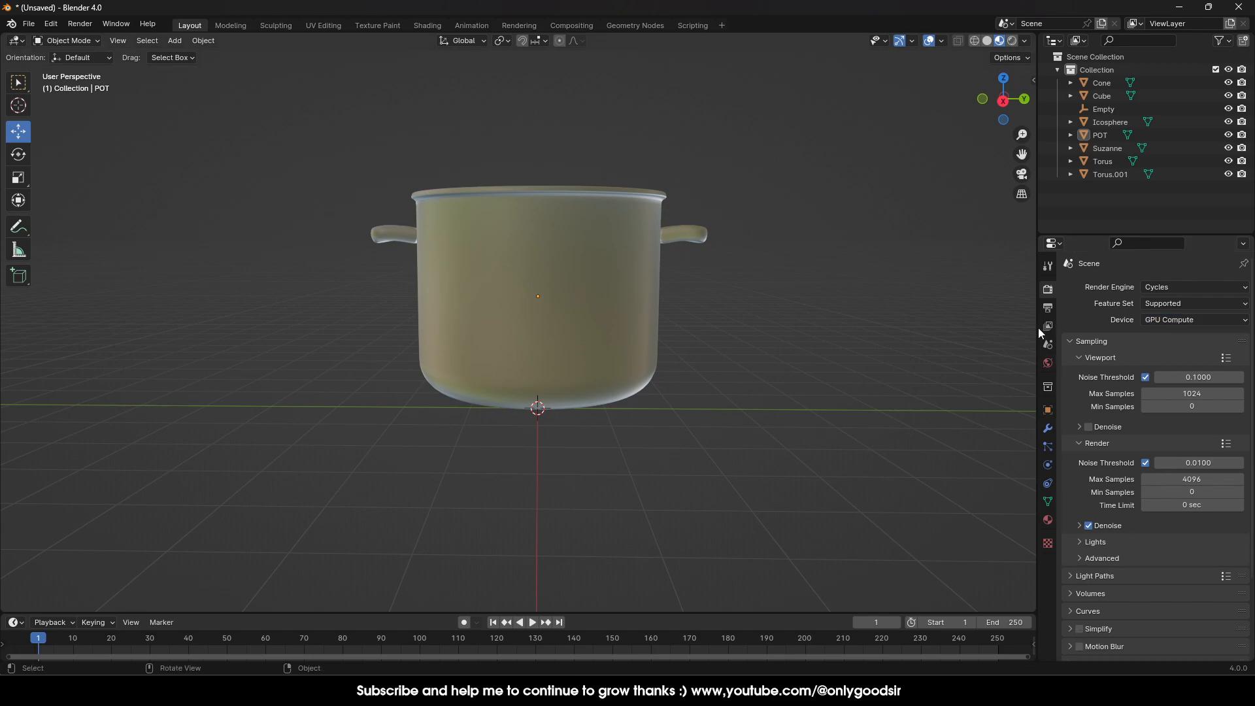
Step: Enable viewport denoising, display the scene in Rendered shading, and select the pot
click(1088, 427)
click(1013, 41)
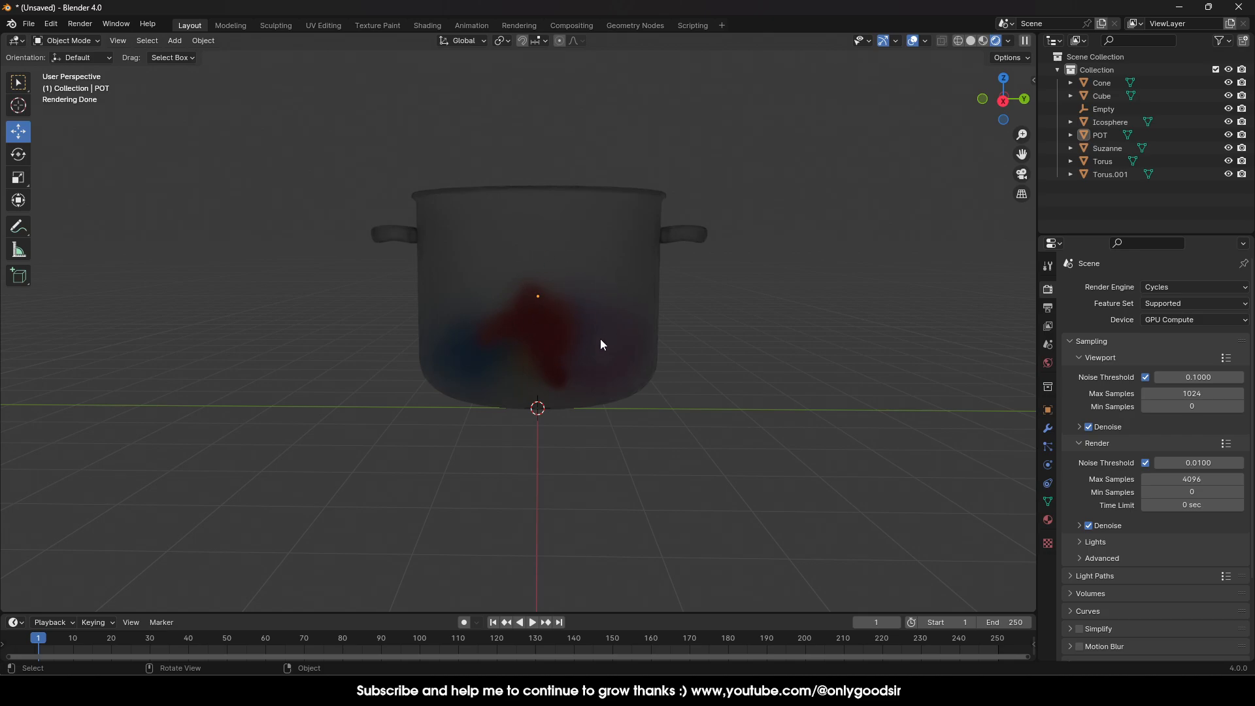
click(635, 220)
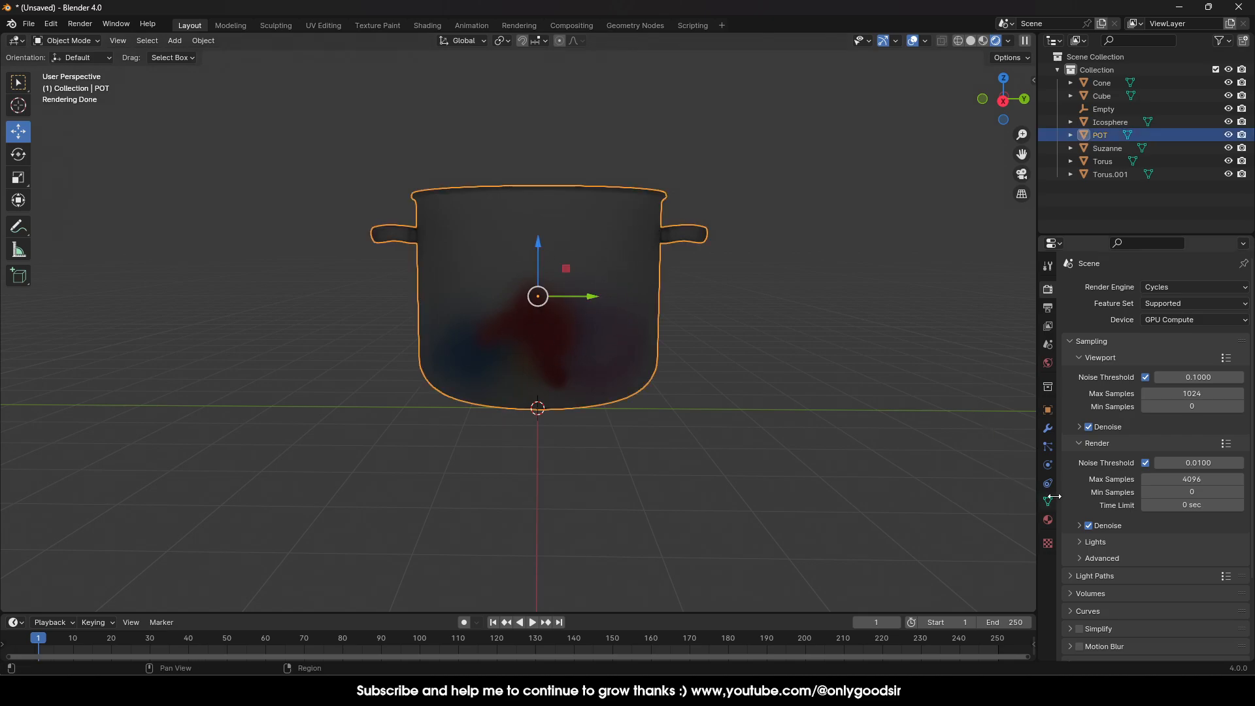
Step: Turn off Scene World in the rendered viewport shading and choose a different HDRI for the lighting
click(1048, 520)
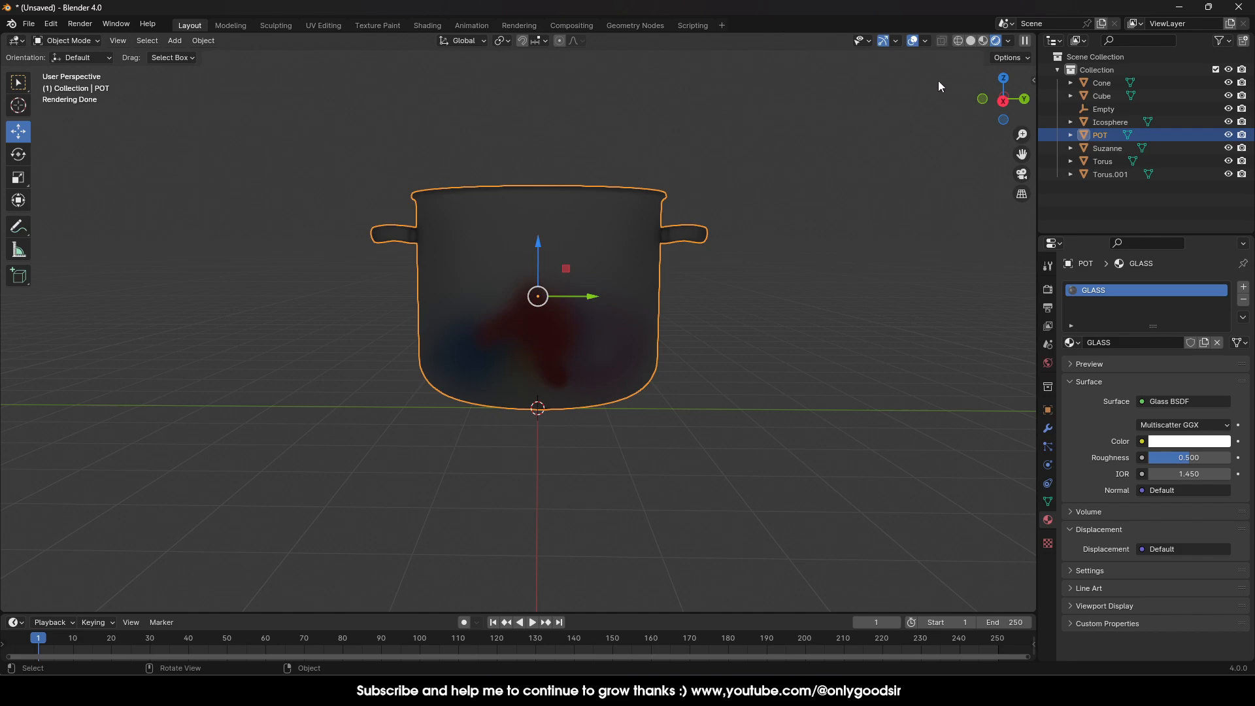
click(1009, 41)
click(934, 163)
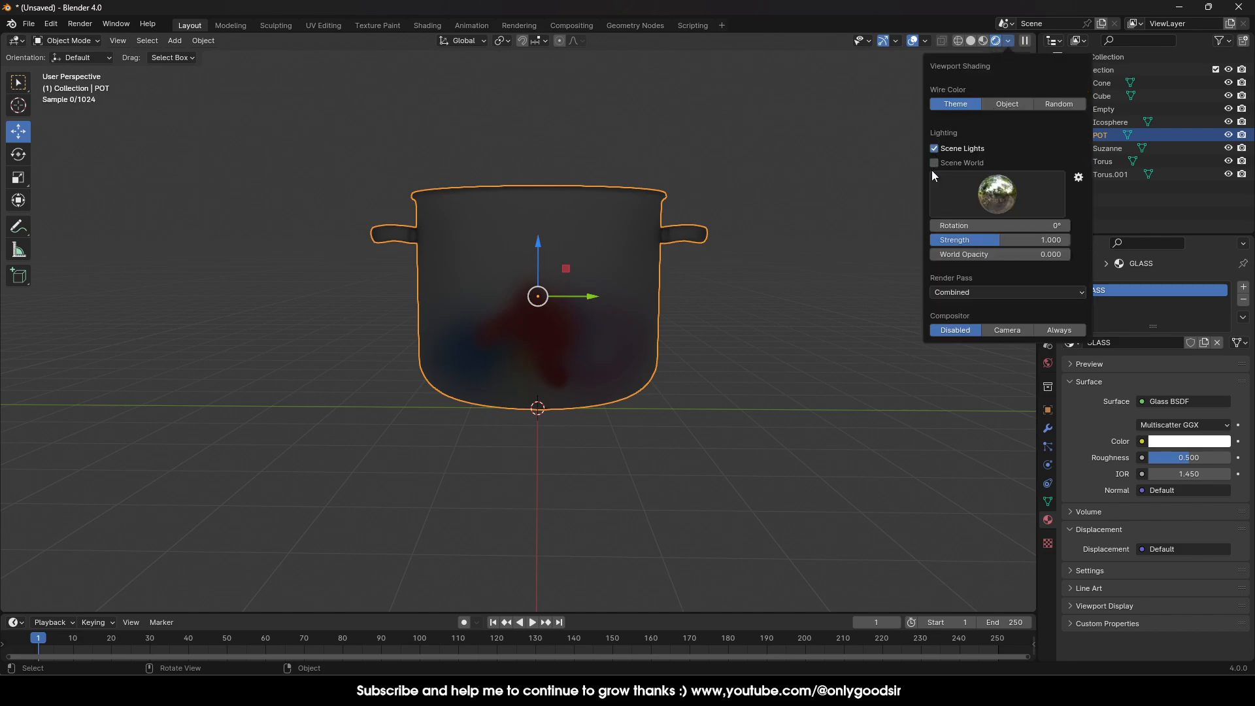
click(997, 190)
click(969, 240)
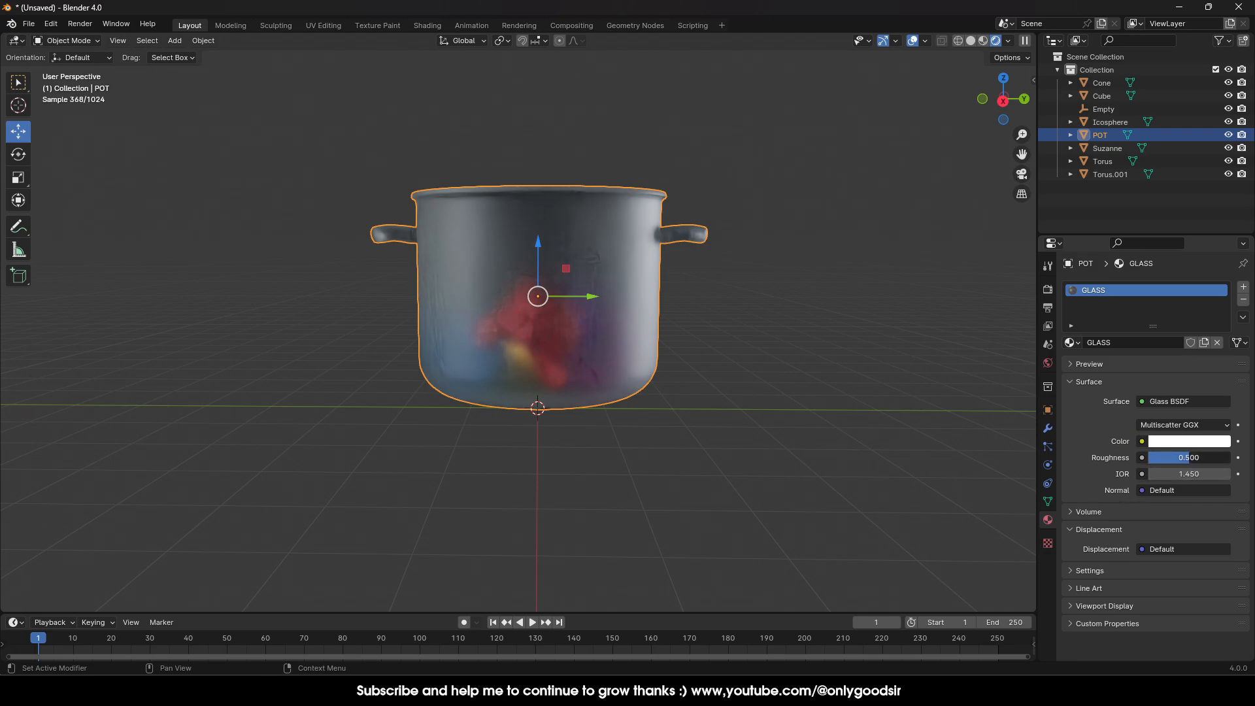
Step: Lower the GLASS material's roughness to about 0.106 and deselect the pot
drag(1190, 464, 1152, 464)
click(822, 455)
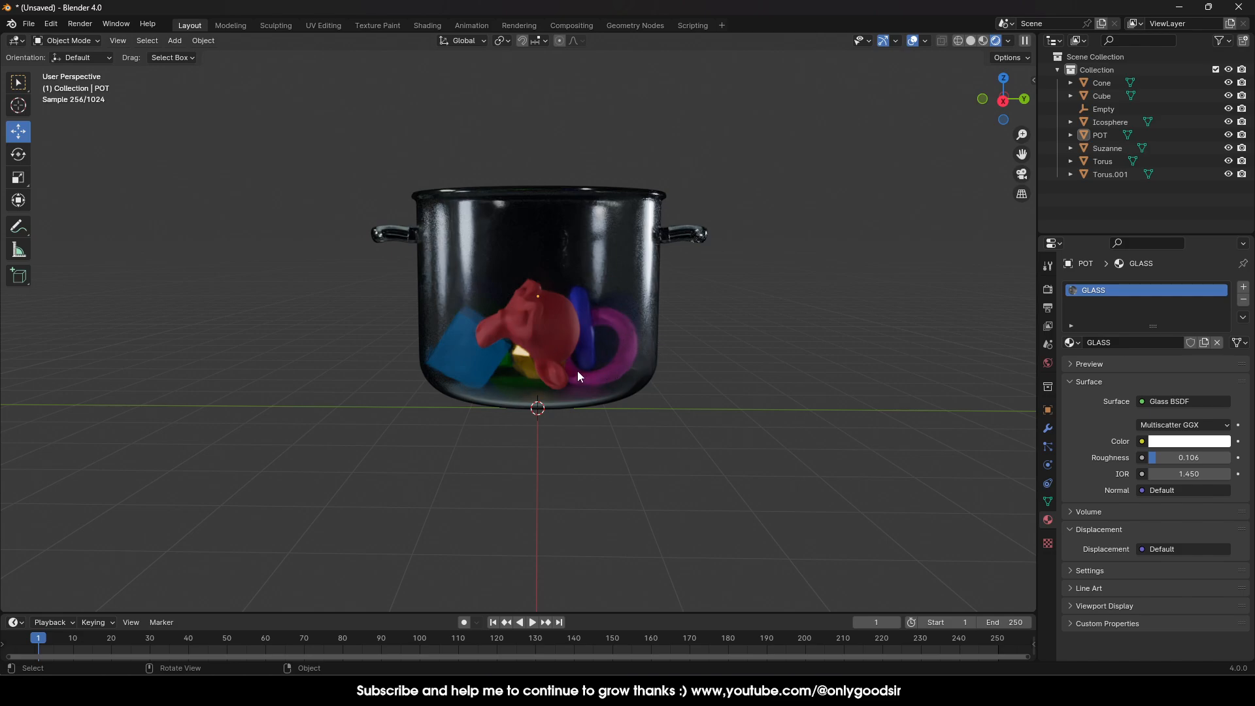
mouse_move(577, 370)
middle_down()
mouse_move(658, 383)
mouse_move(646, 452)
mouse_move(664, 452)
mouse_move(648, 378)
mouse_move(535, 312)
mouse_move(599, 359)
mouse_move(684, 461)
middle_up()
Step: Return the viewport to Solid shading and examine how the objects sit inside the pot
click(970, 41)
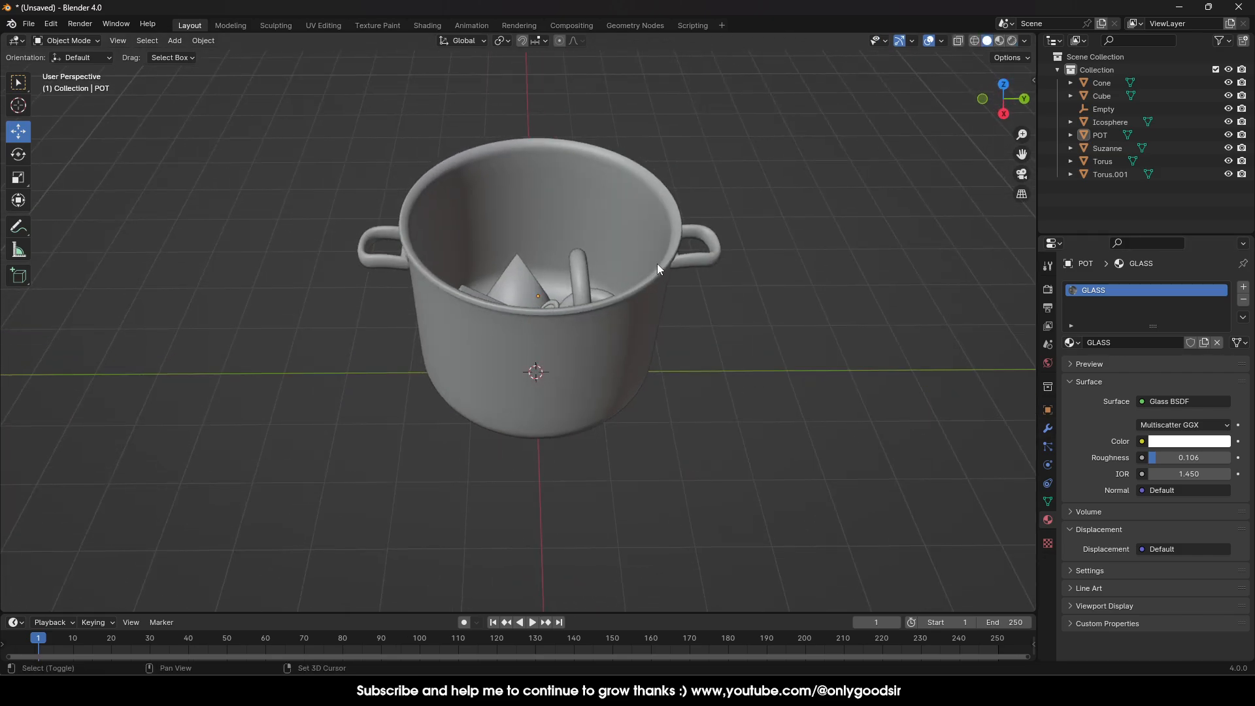
middle_drag(657, 268, 622, 368)
middle_drag(529, 366, 510, 343)
middle_drag(530, 299, 475, 401)
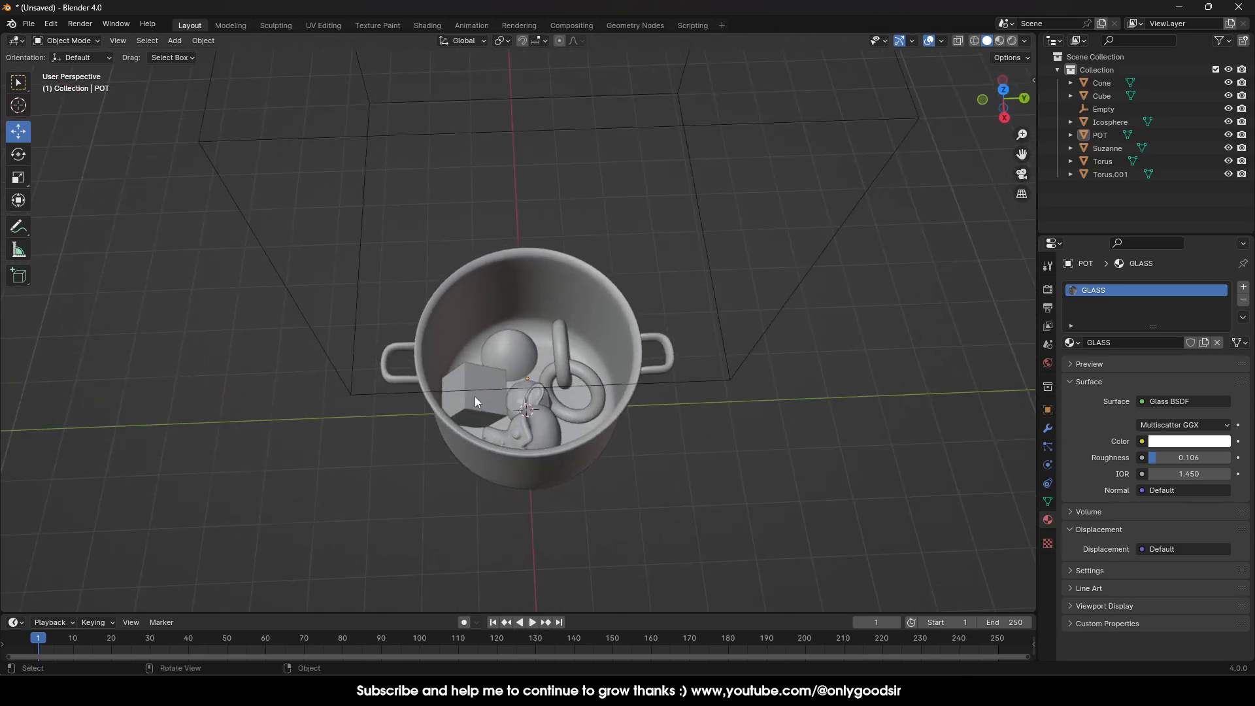
middle_drag(538, 425, 591, 354)
scroll(590, 366, down, 2)
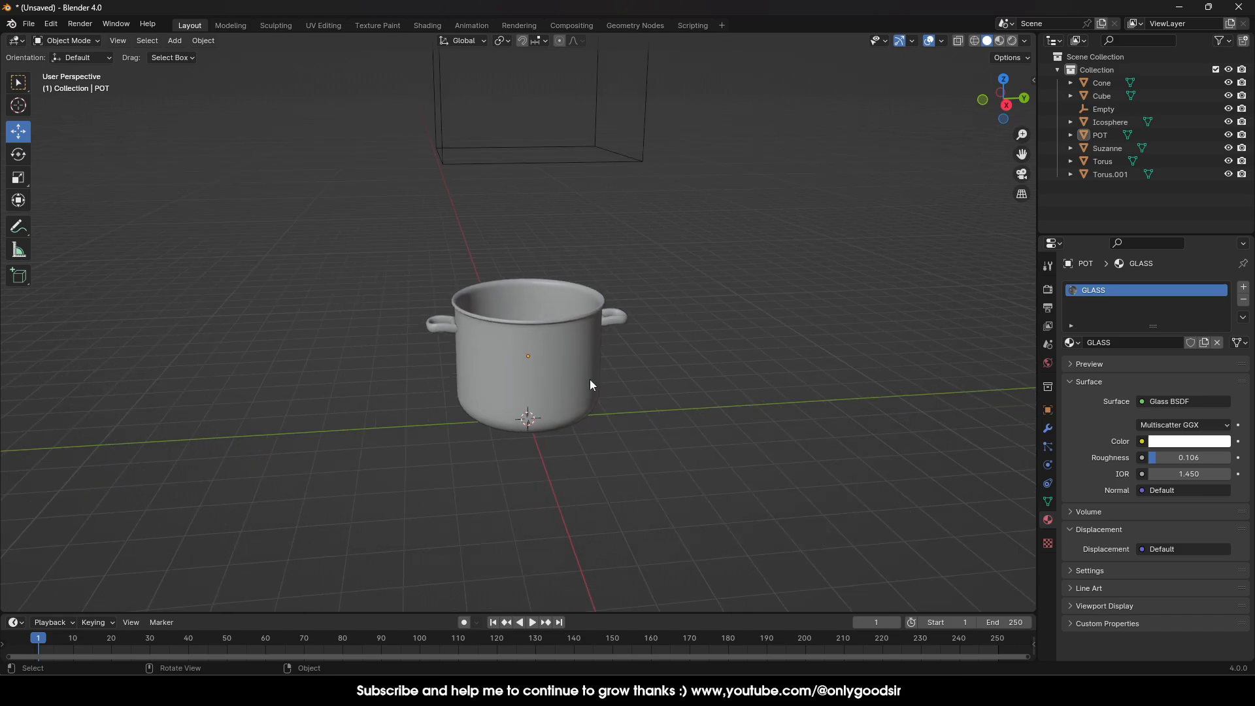
Step: Add a mesh circle and raise it about 2.74 m along Z, near the pot's rim
click(172, 41)
mouse_move(186, 57)
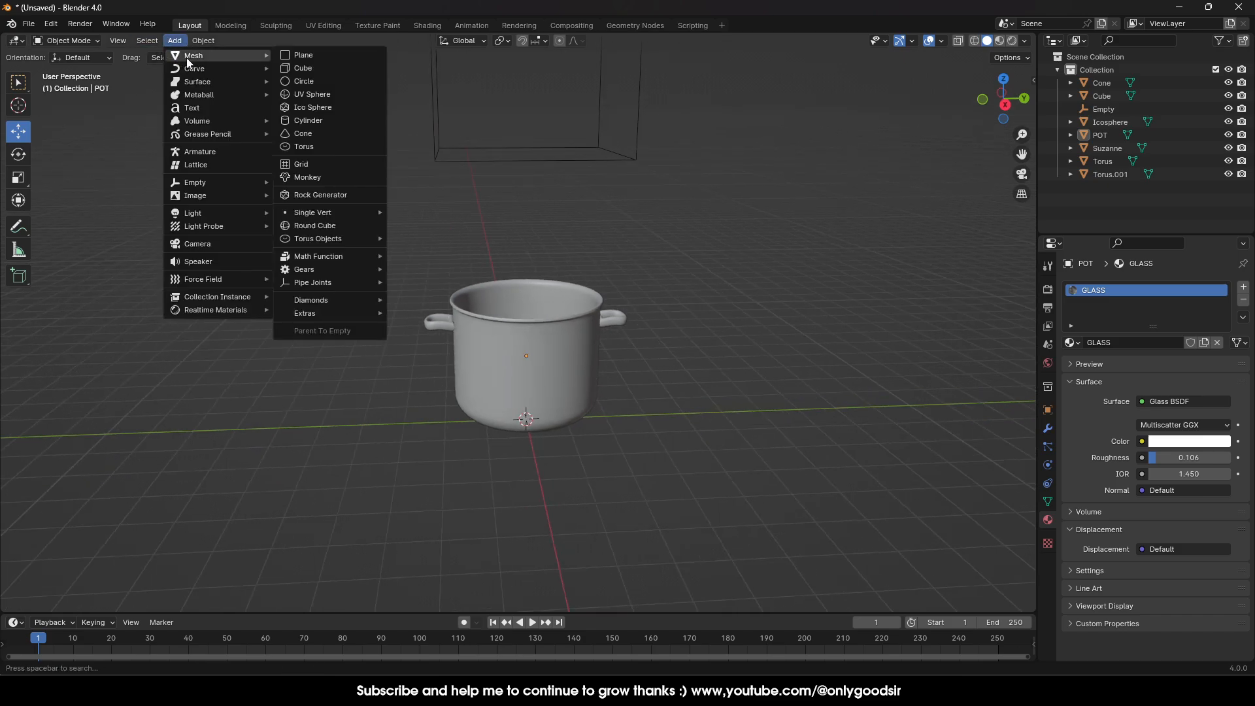
click(299, 91)
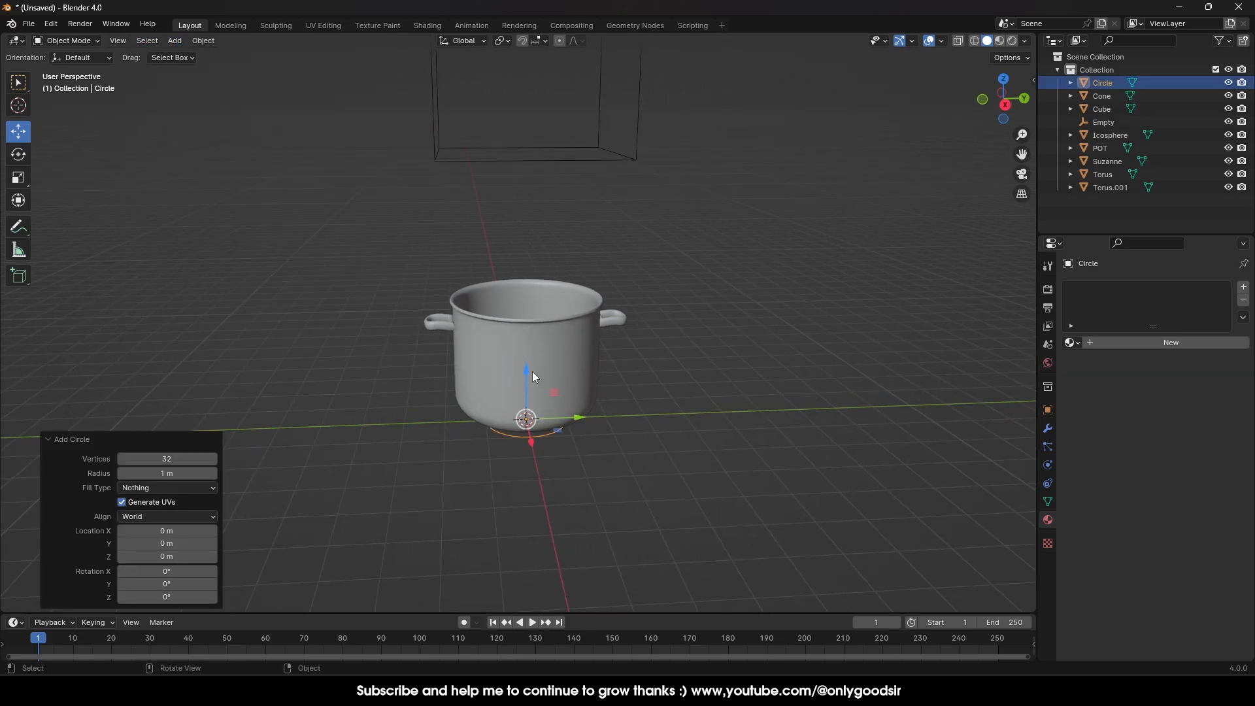
key(g)
key(z)
click(551, 294)
Step: Scale the circle by about 1.645 to fit the pot's inner wall and lower it about 0.016 m
key(s)
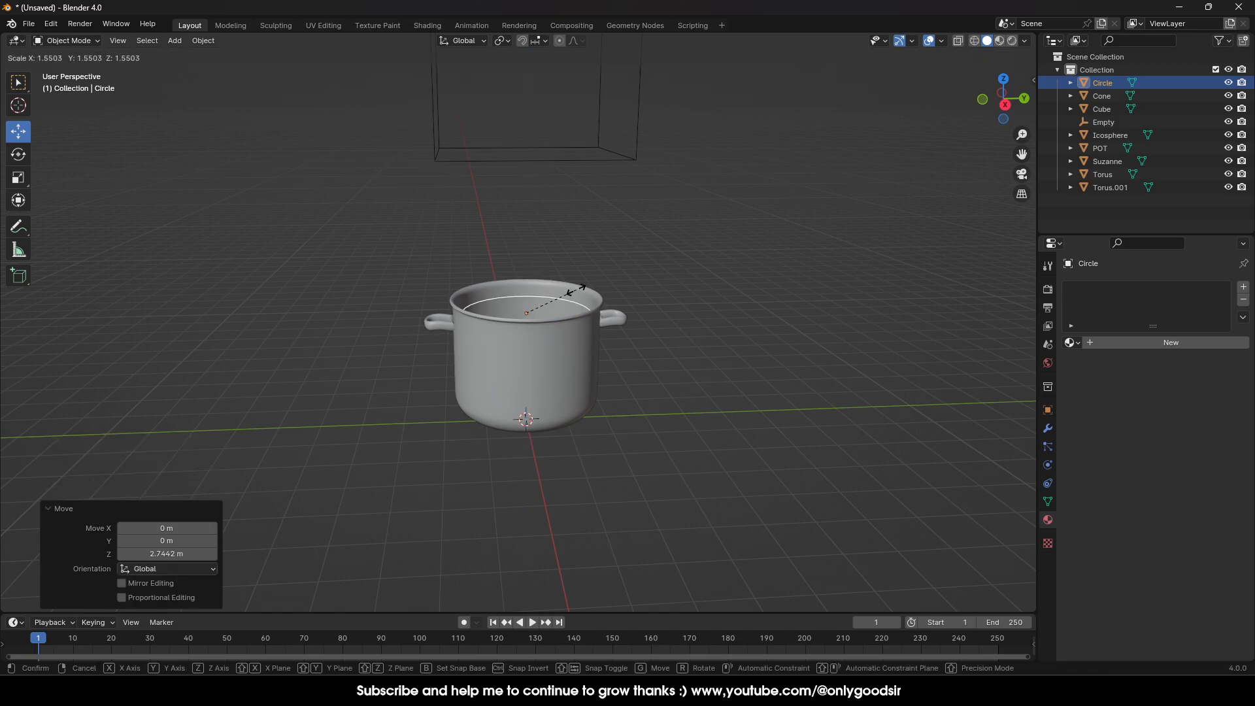
click(579, 290)
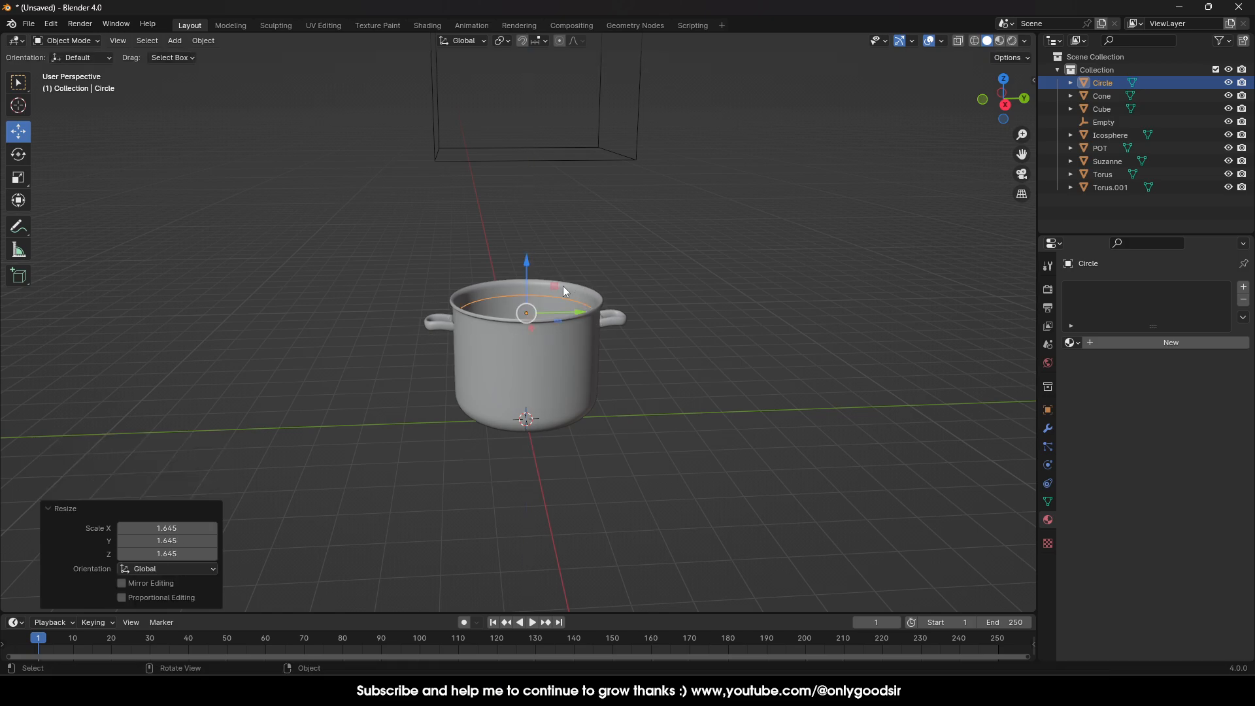
drag(527, 268, 528, 266)
scroll(566, 343, up, 5)
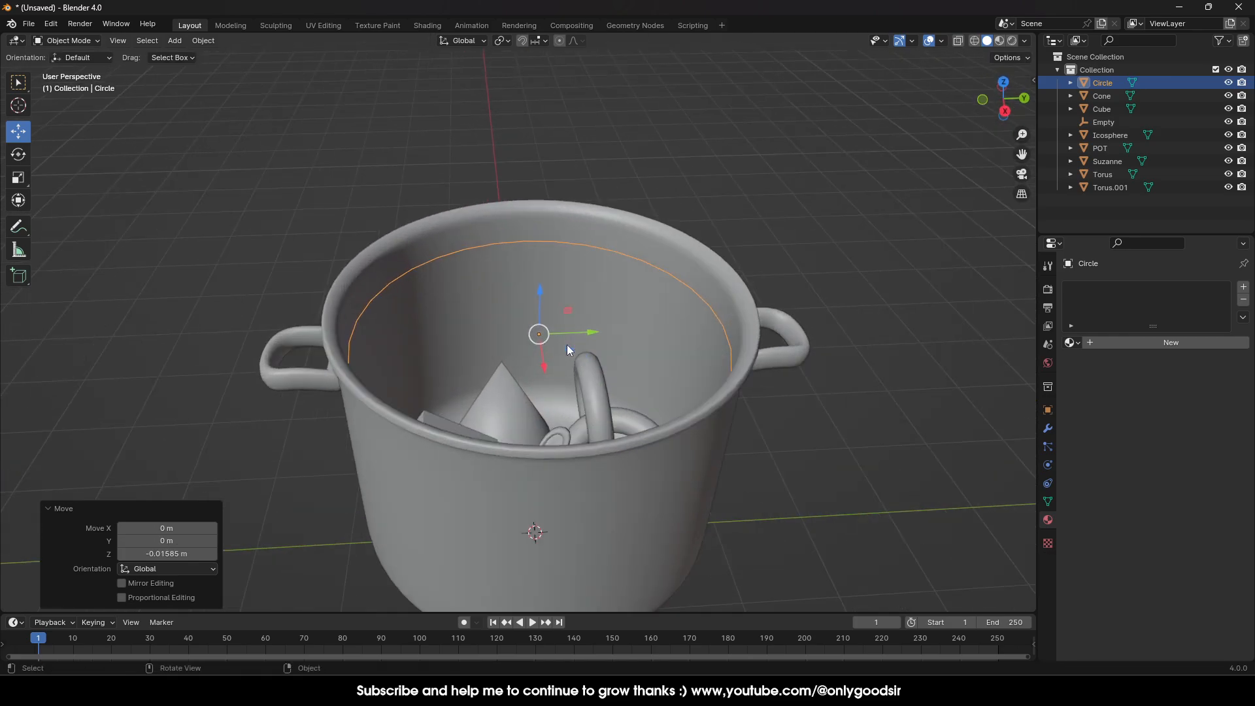
Step: Fill the circle's edge loop with a face in Edit Mode
key(Tab)
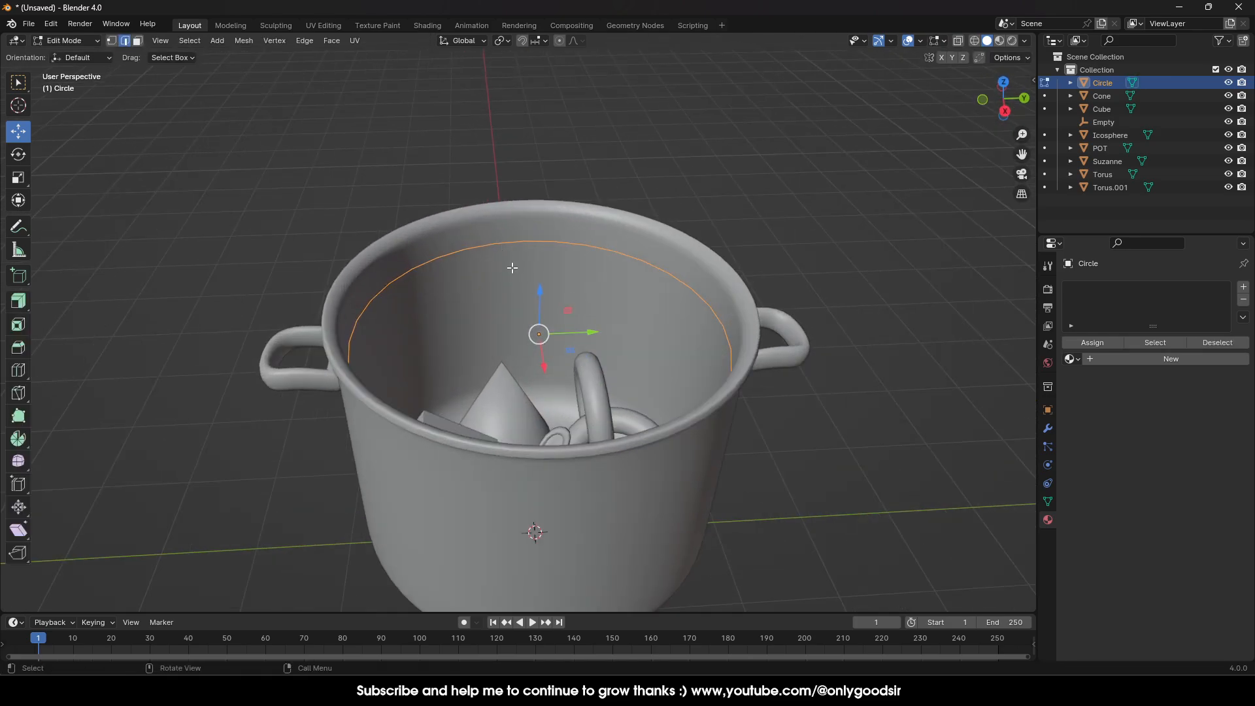
click(78, 42)
click(71, 69)
key(f)
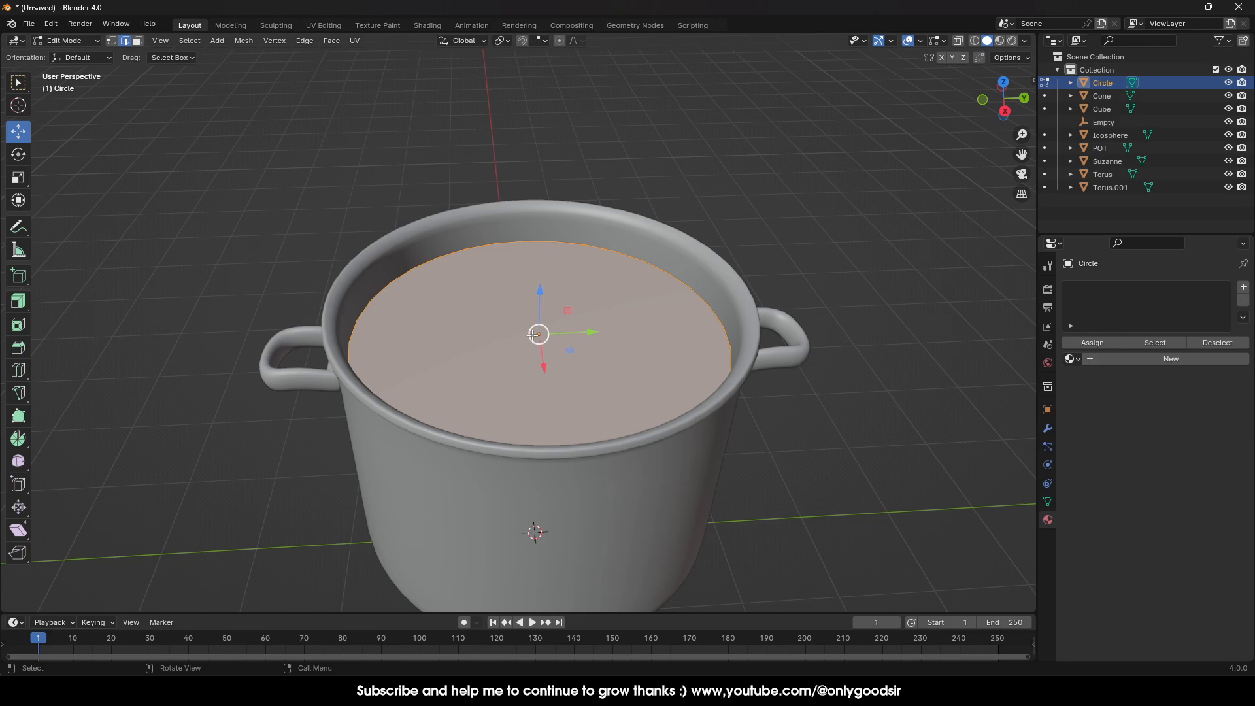
Step: Inset the circle's face repeatedly toward its centre, return to Object Mode and deselect the circle
click(139, 41)
click(19, 323)
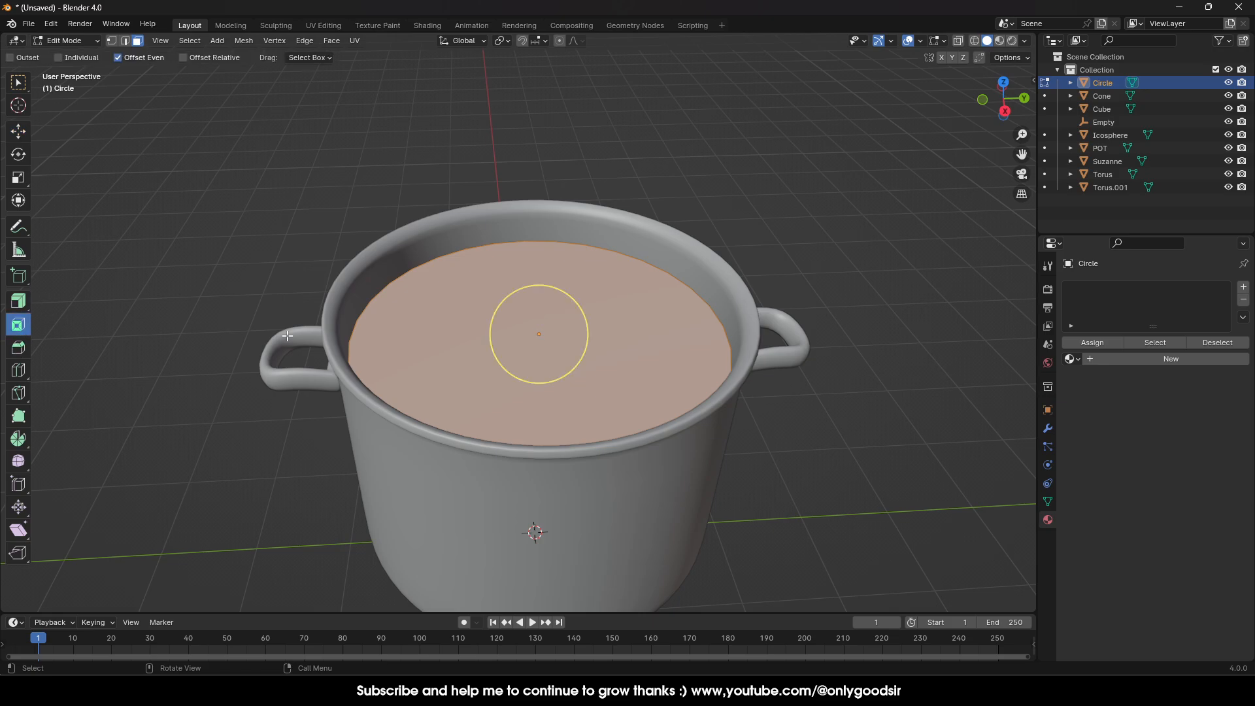
mouse_move(580, 316)
mouse_down()
mouse_move(577, 305)
mouse_move(565, 317)
mouse_move(573, 301)
mouse_move(562, 315)
mouse_move(572, 317)
mouse_up()
key(Tab)
click(848, 270)
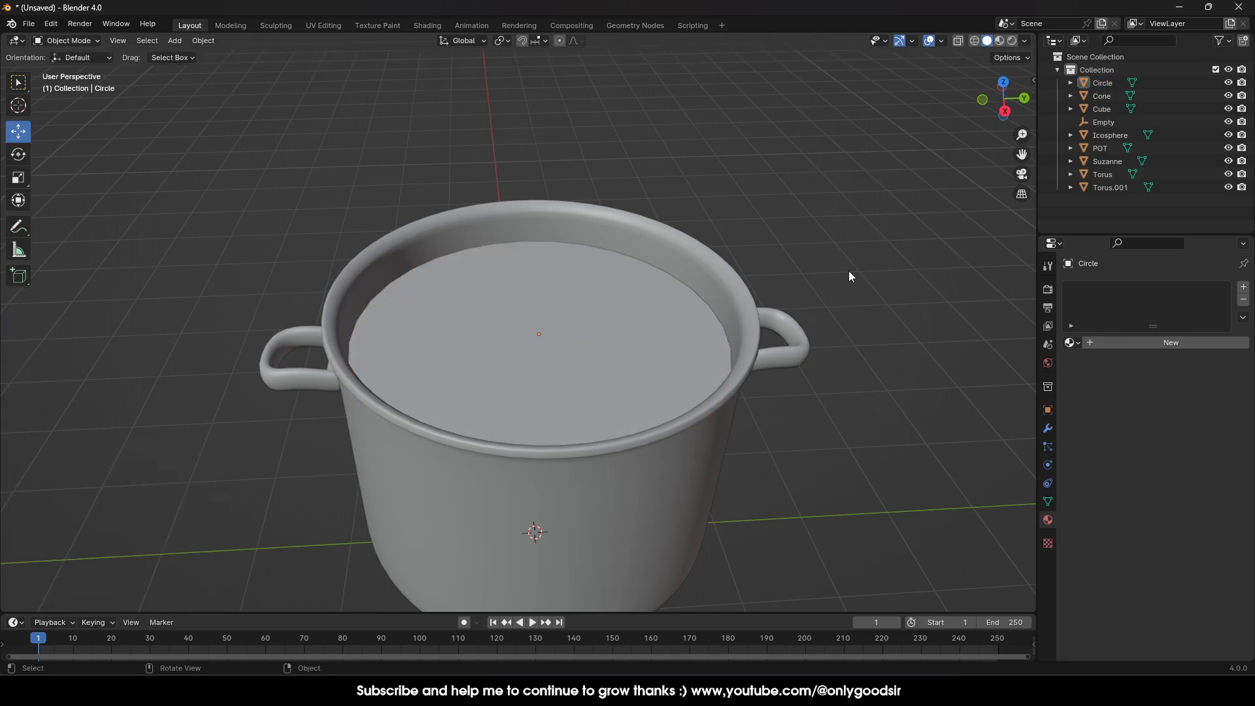
Step: Add a Displace modifier to the circle inside the pot
click(656, 325)
scroll(574, 355, down, 4)
middle_drag(574, 355, 559, 321)
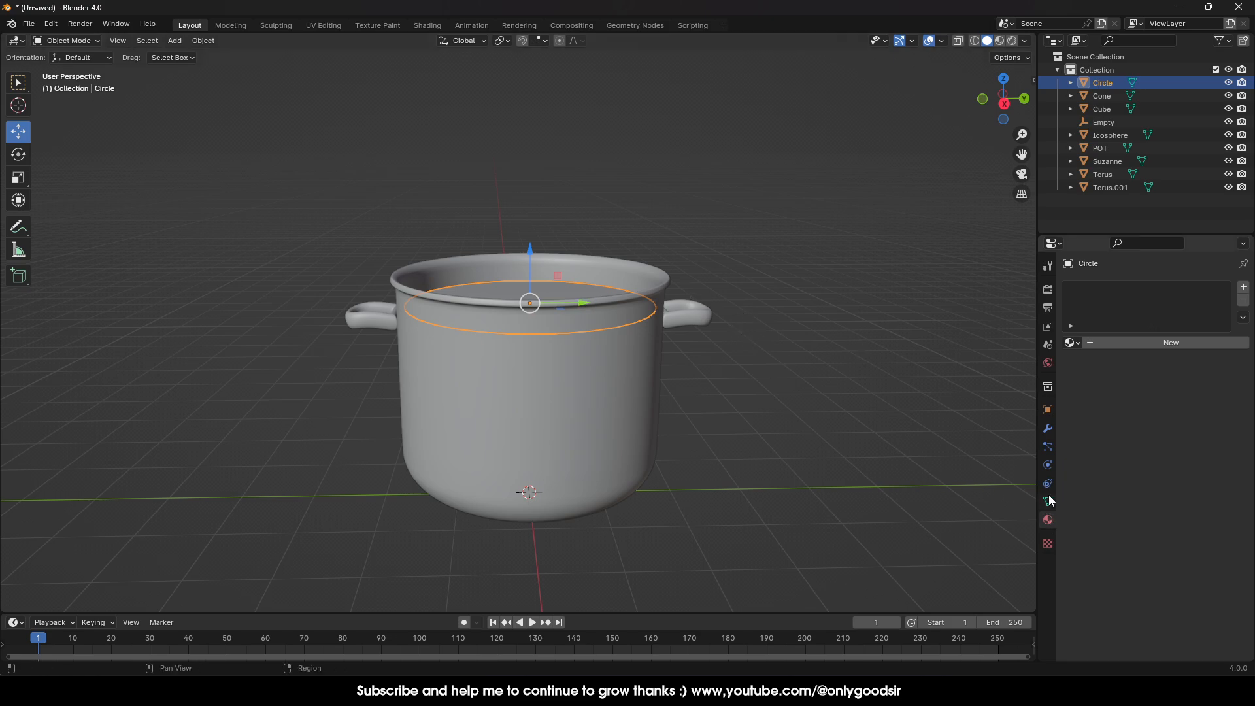
click(1048, 427)
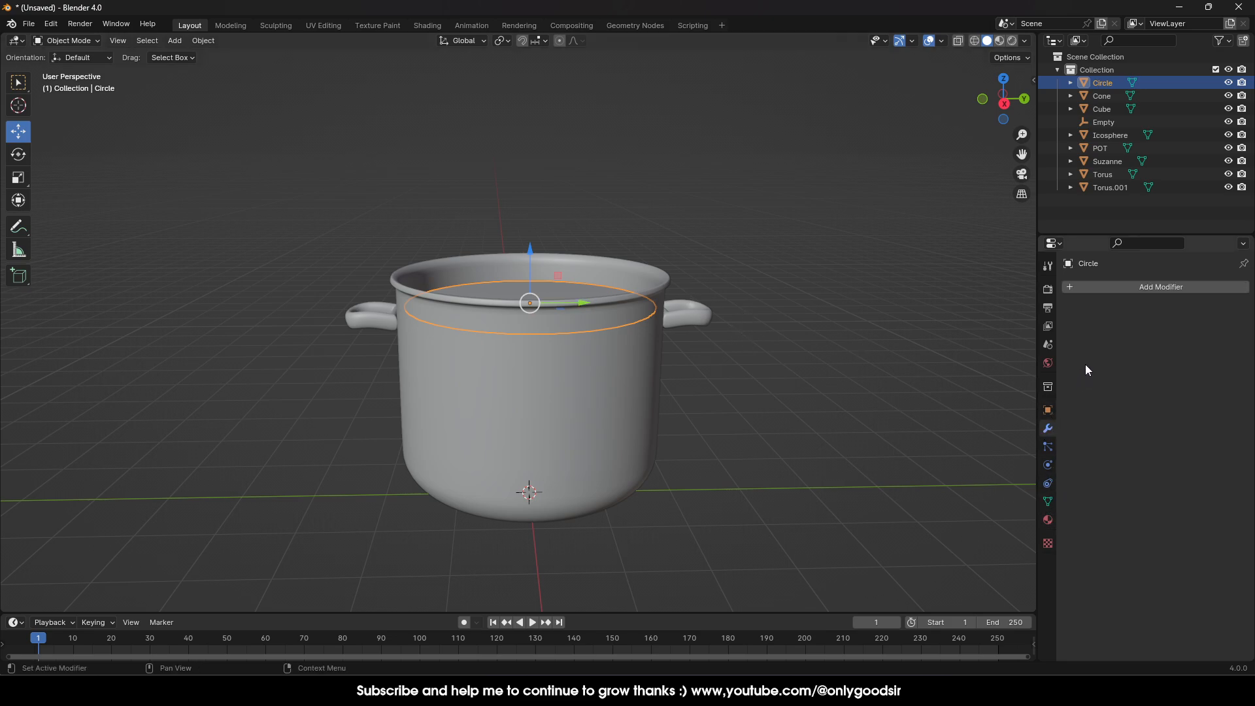
click(1111, 287)
mouse_move(1071, 291)
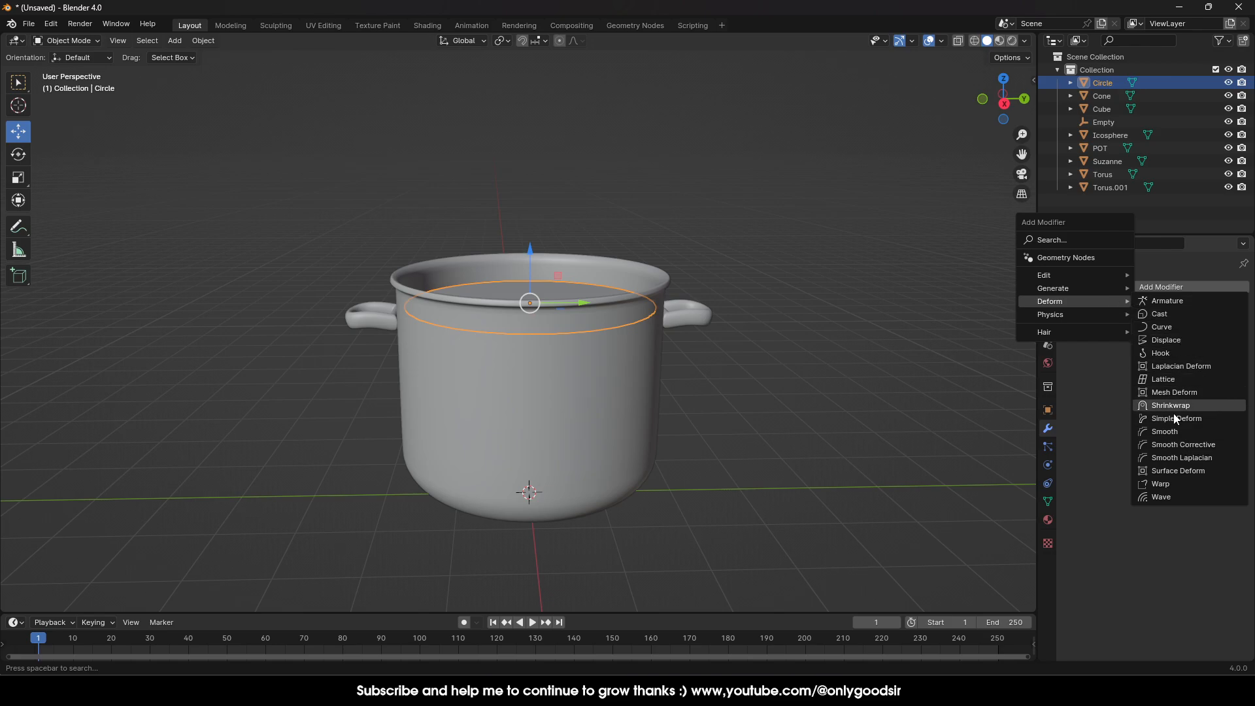
click(1177, 340)
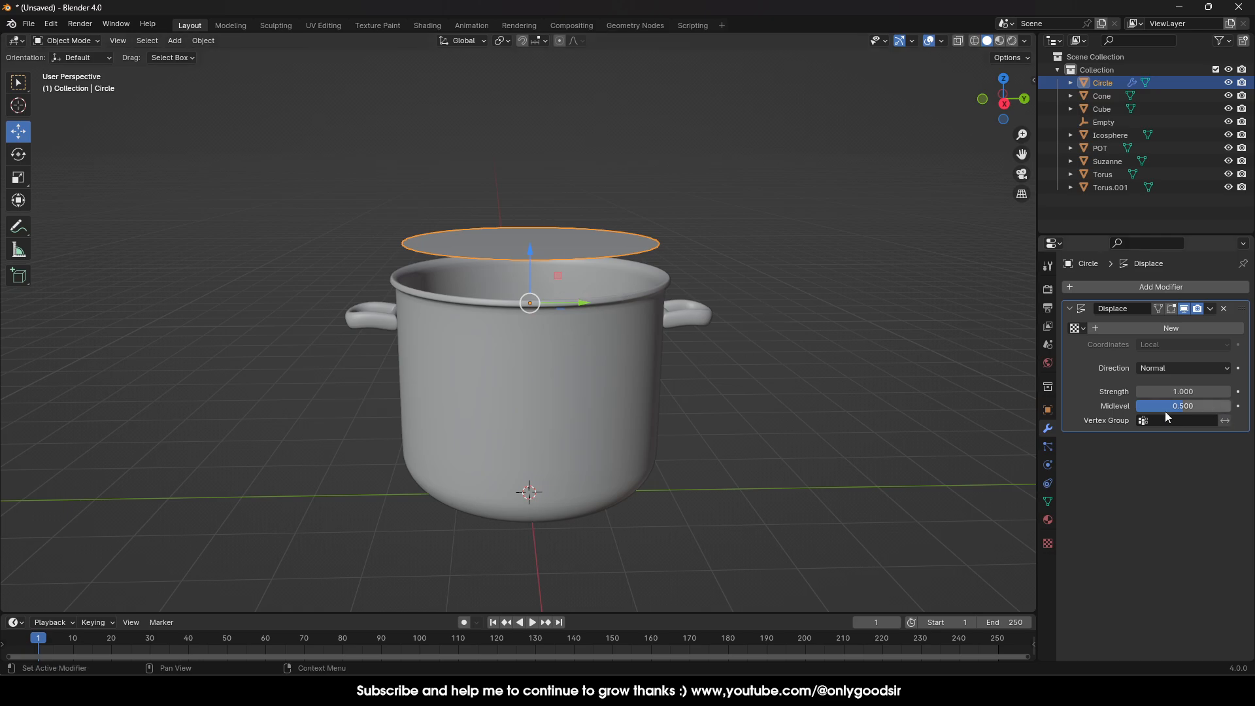
Step: Create a new texture for the Displace modifier and set its Midlevel to 0.320
drag(1170, 405, 1209, 405)
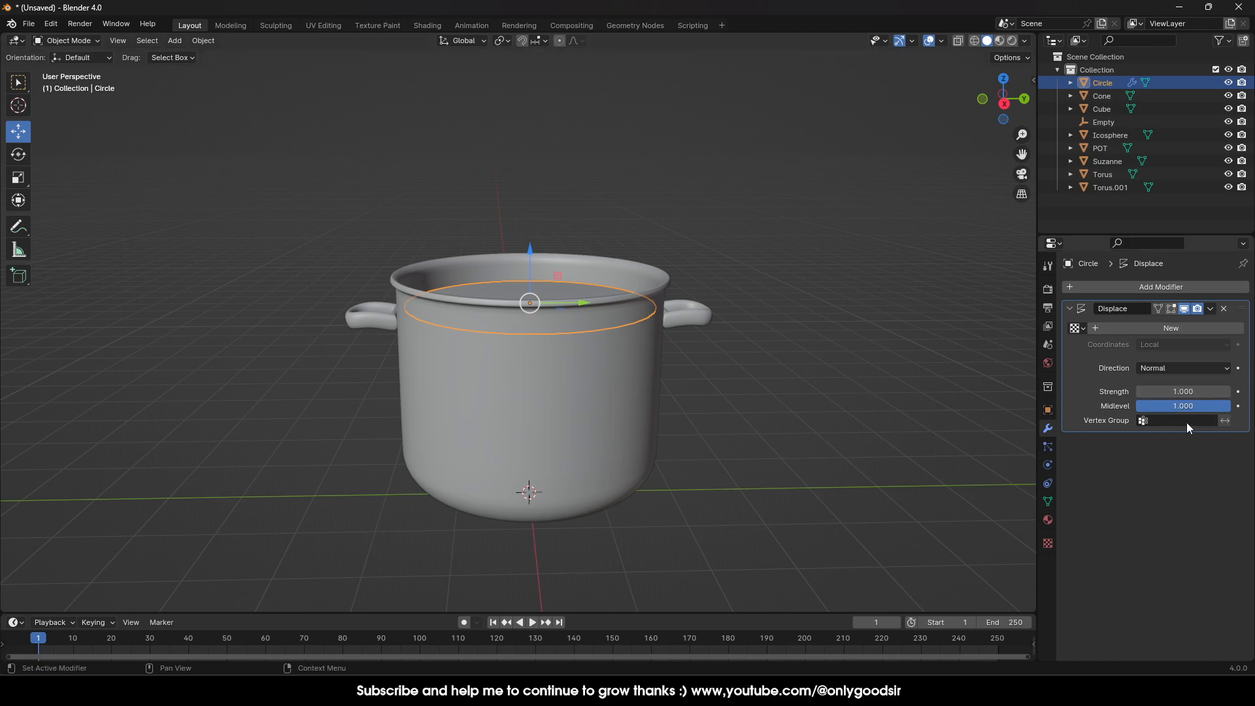
click(1169, 327)
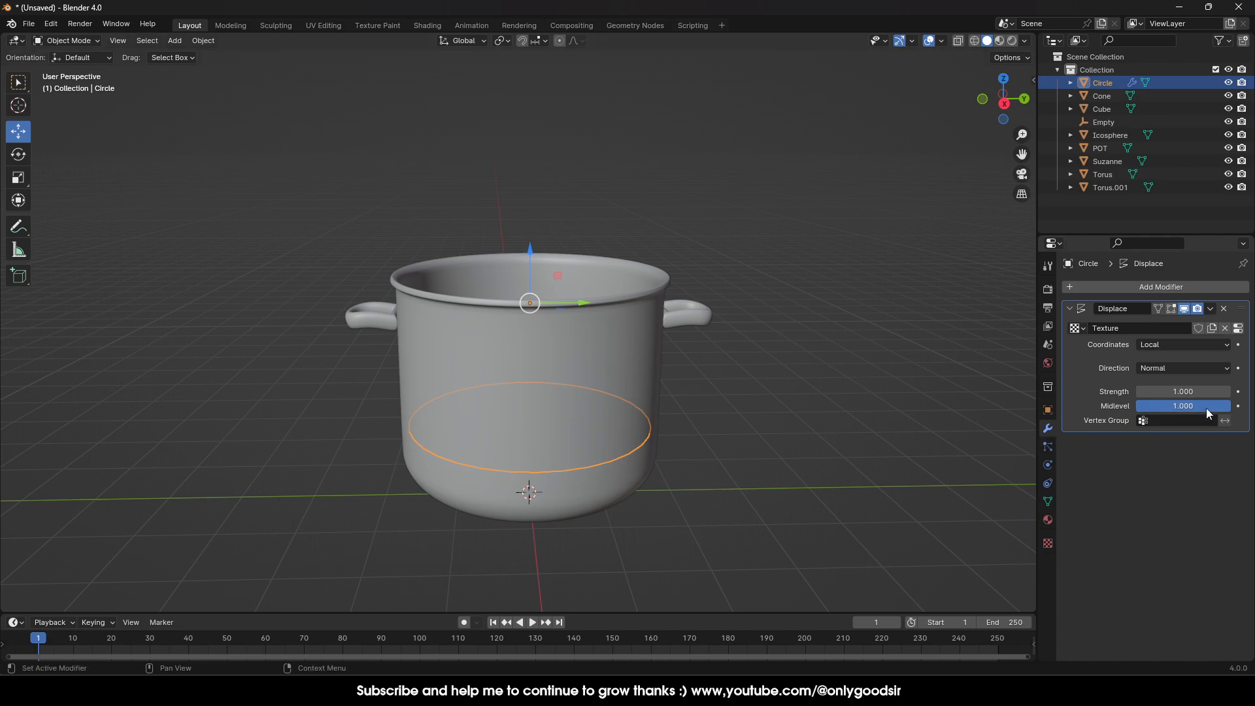
drag(1206, 406, 1166, 405)
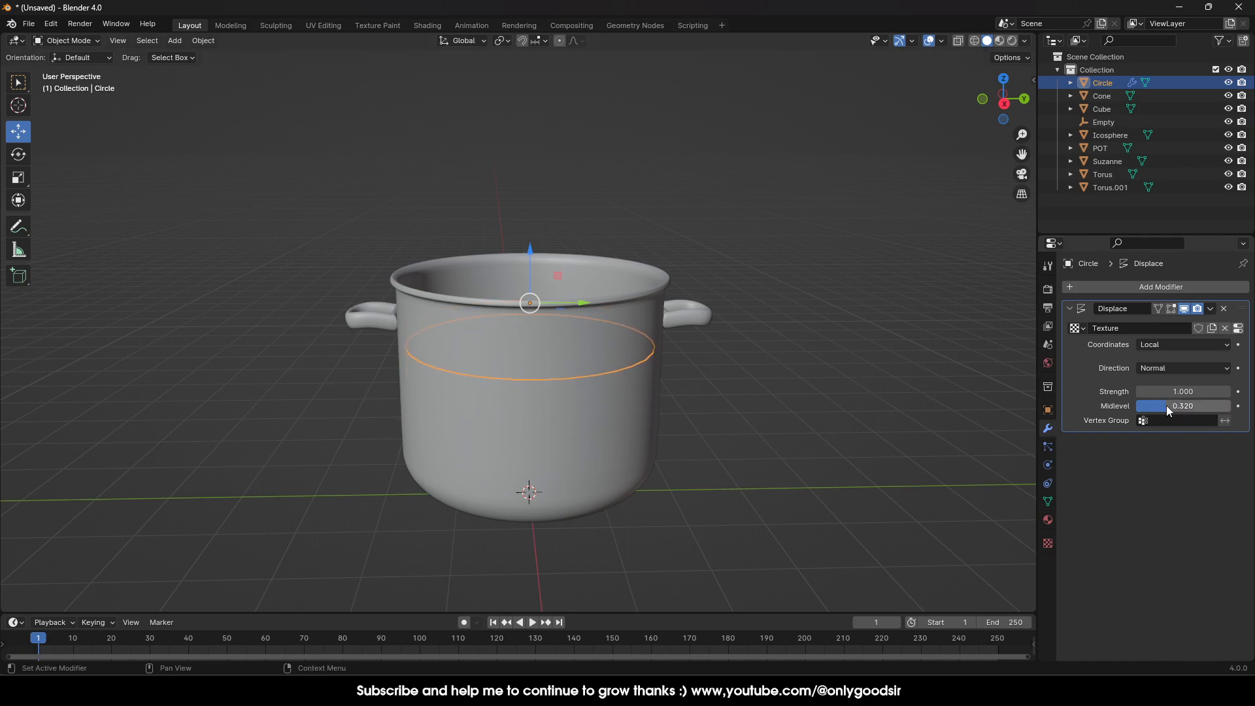
Step: Set the displacement texture's type to Clouds and shade the circle smooth
click(1047, 542)
click(1167, 327)
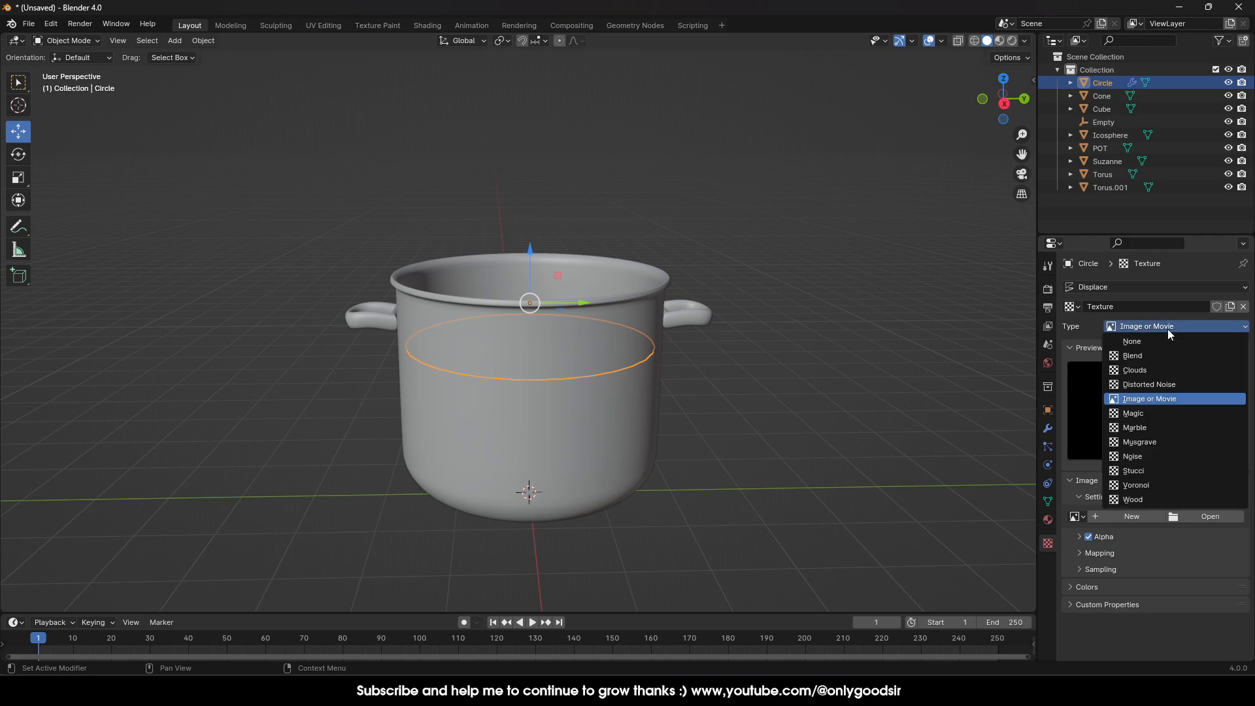
click(1171, 327)
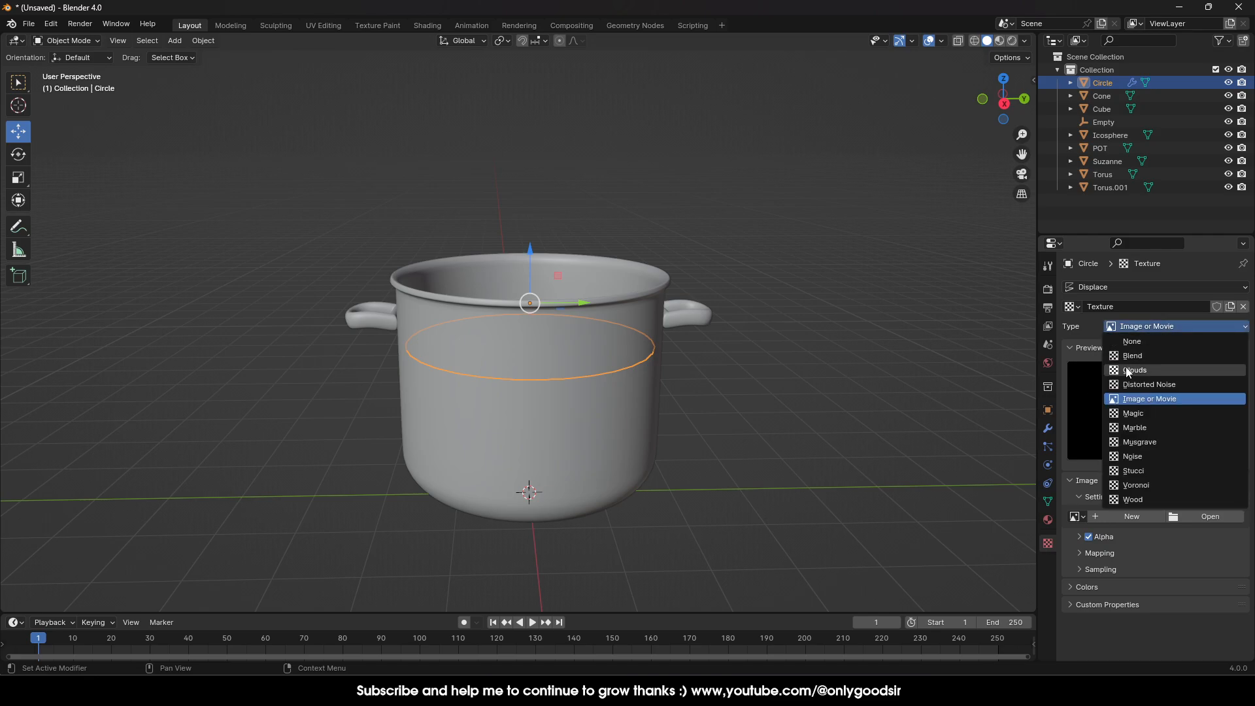
click(1135, 371)
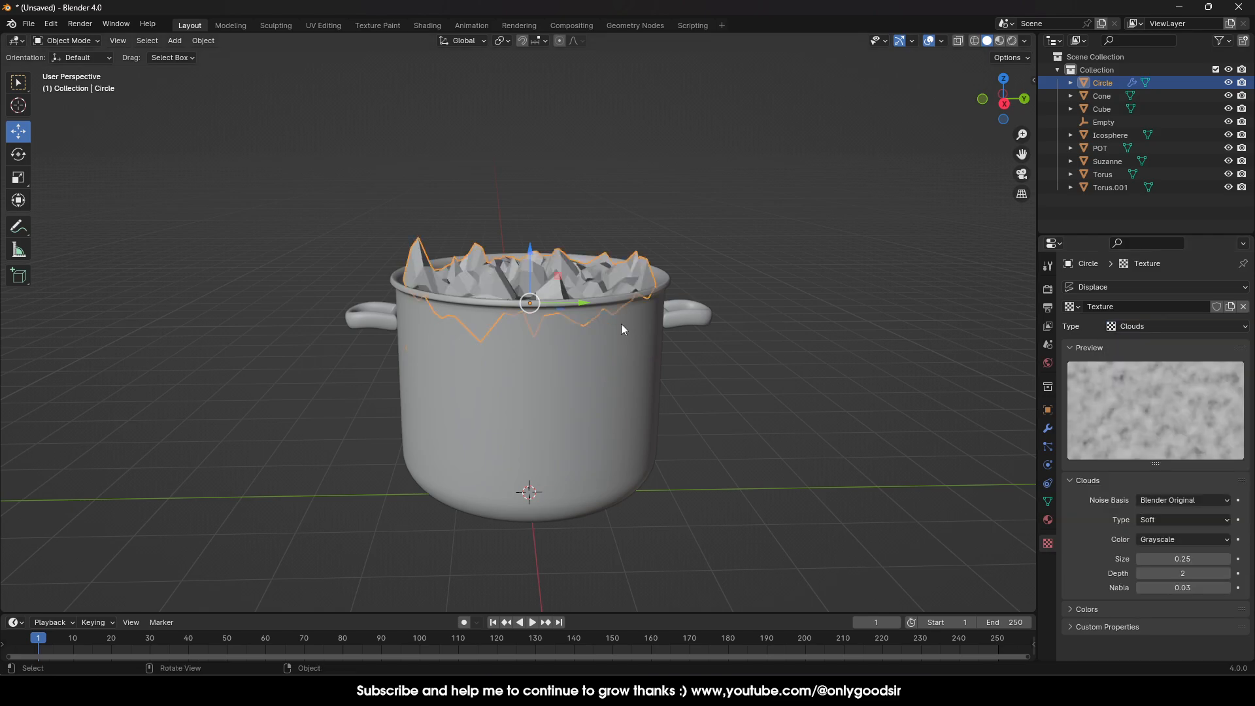
right_click(584, 318)
click(548, 309)
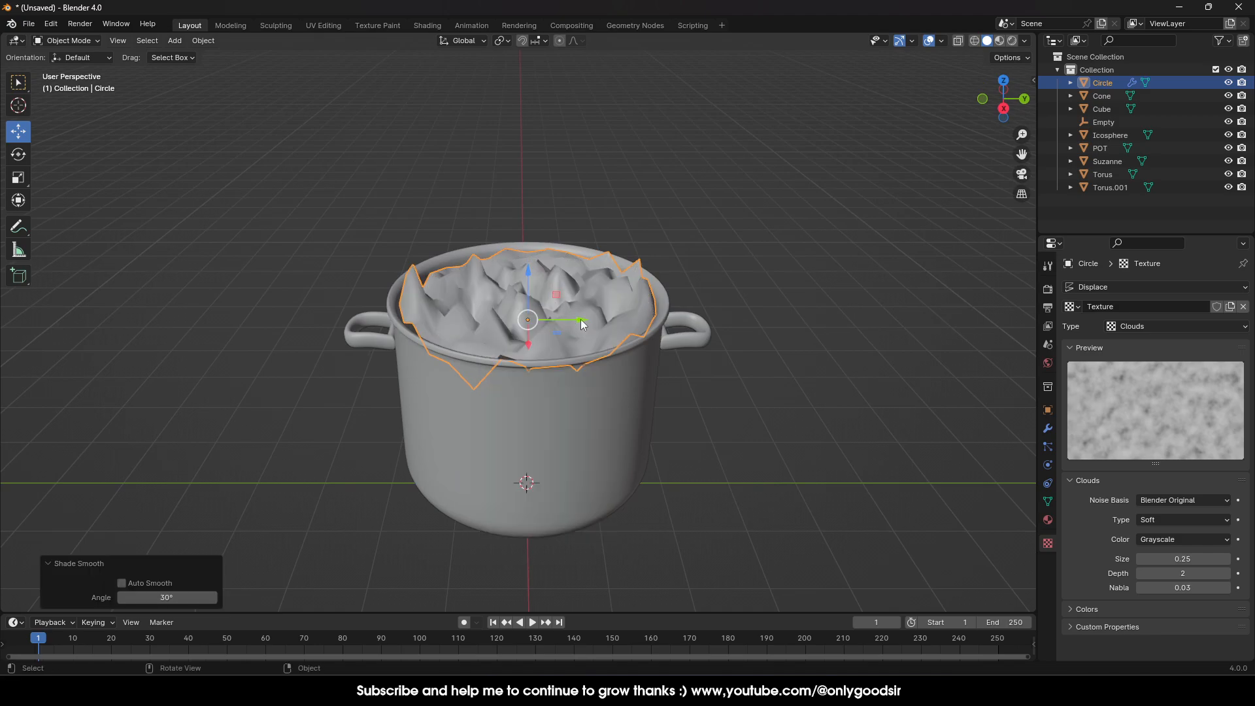
Step: Change the texture type to Distorted Noise with amount 5.680, size 0.28 and nabla 0.05
click(1148, 326)
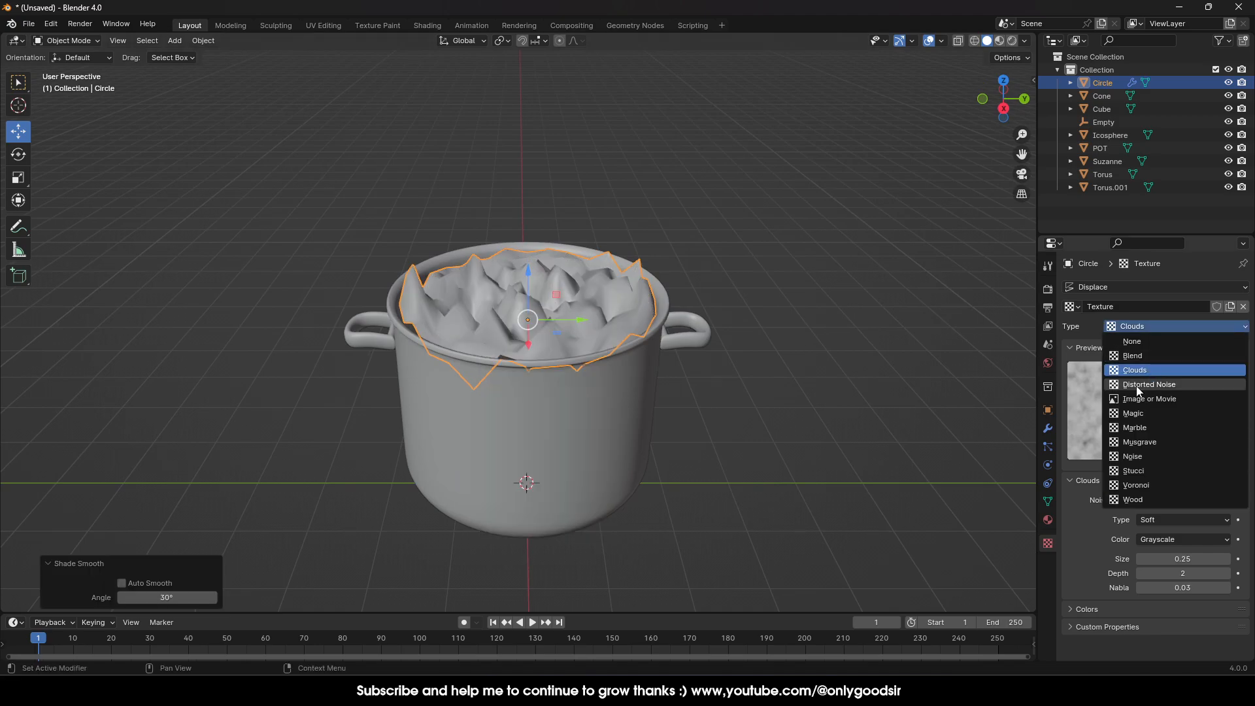
click(1138, 386)
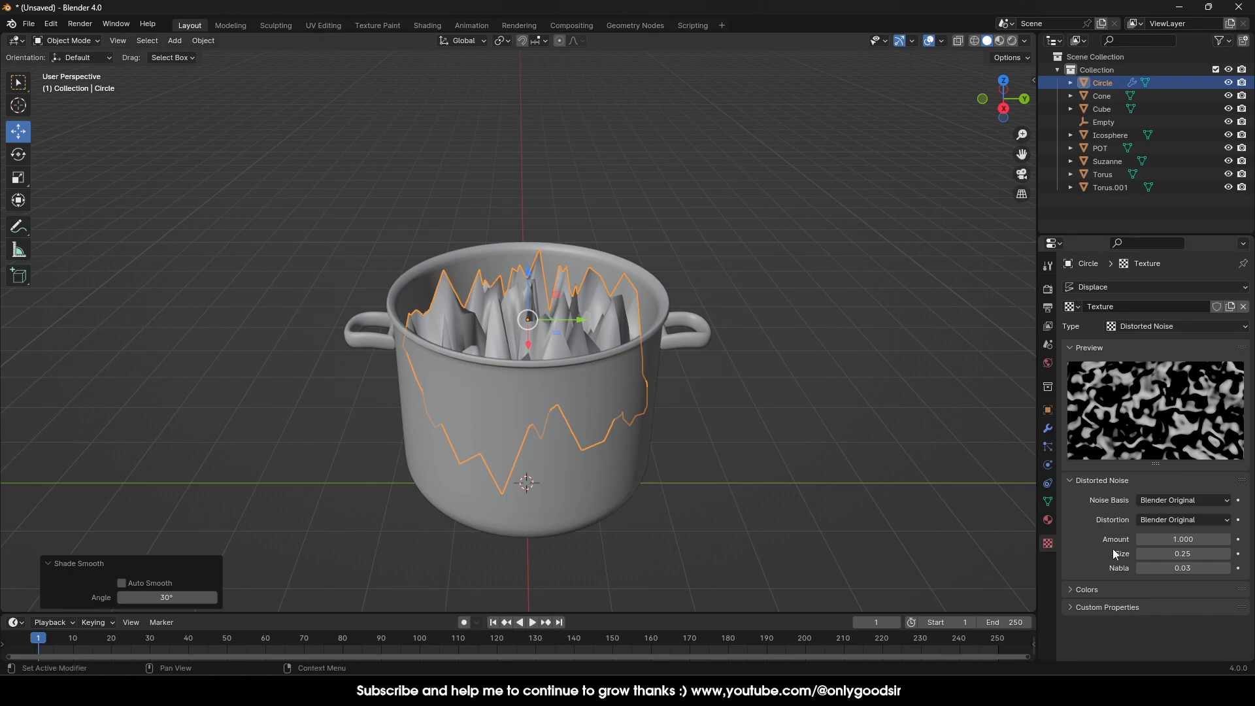
drag(1183, 539, 1186, 568)
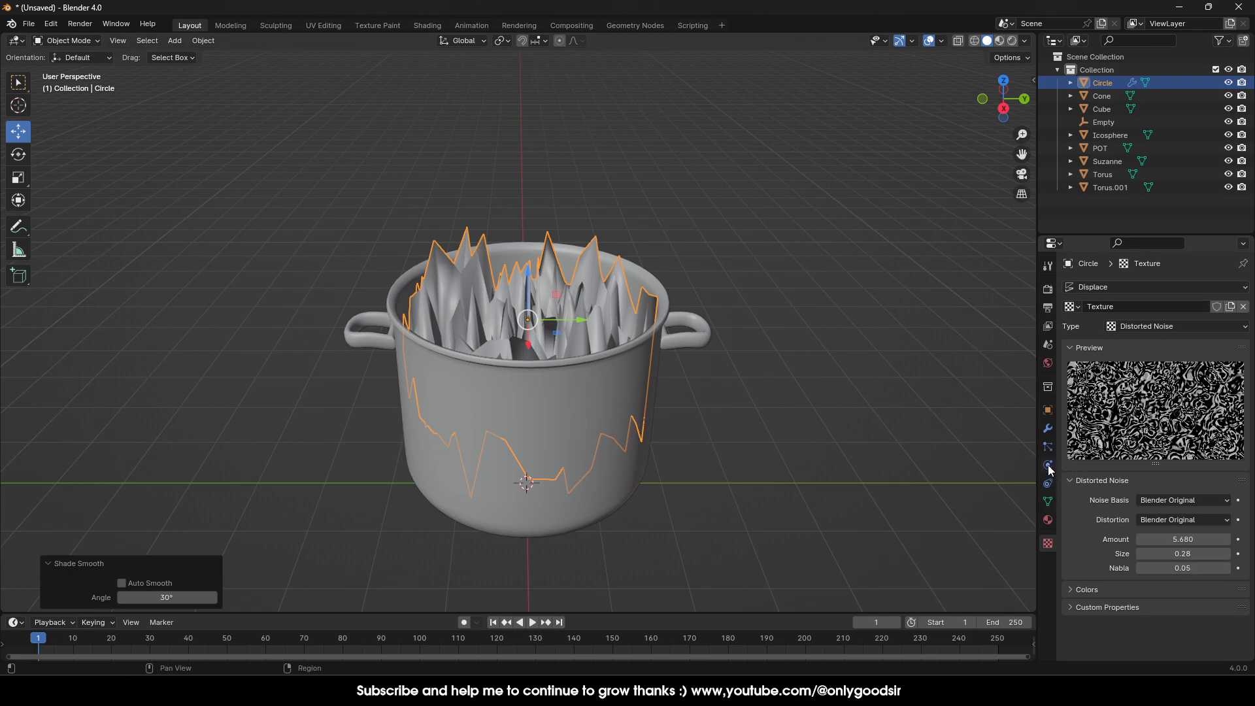
Step: Reduce the displacement strength to 0.090 and add a Subdivision Surface modifier to the circle
click(1047, 429)
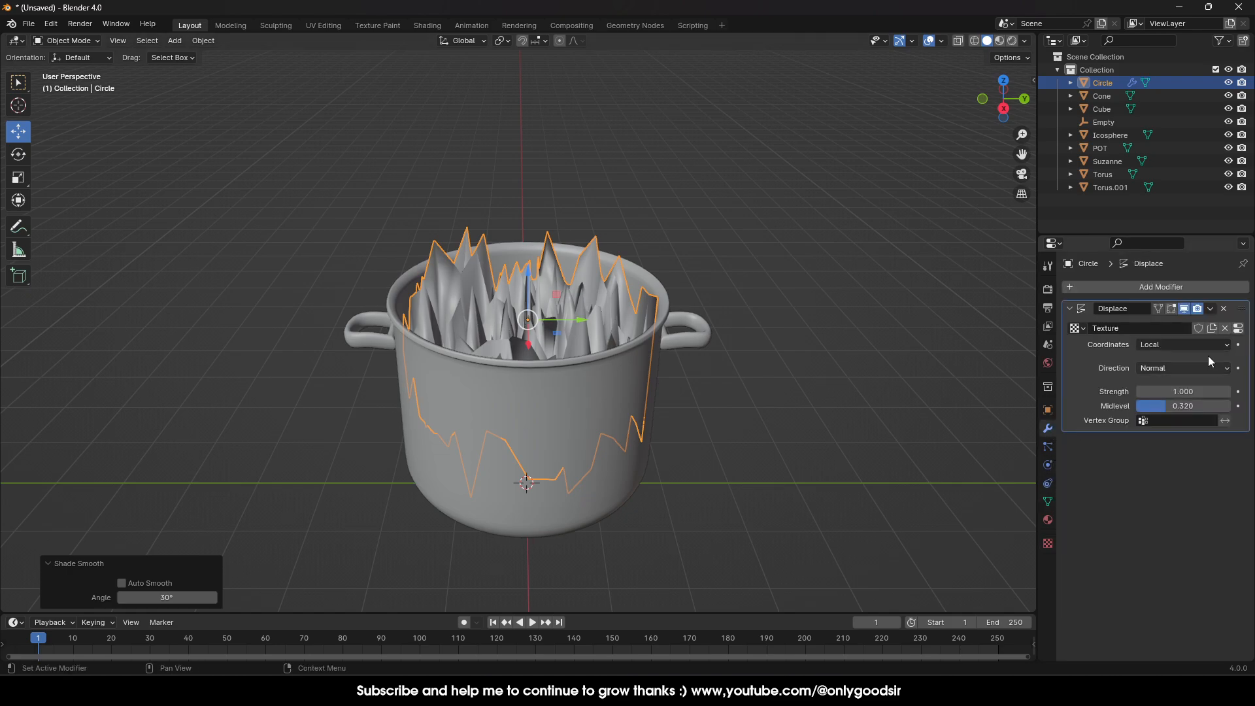
drag(1196, 392, 1168, 392)
click(1159, 287)
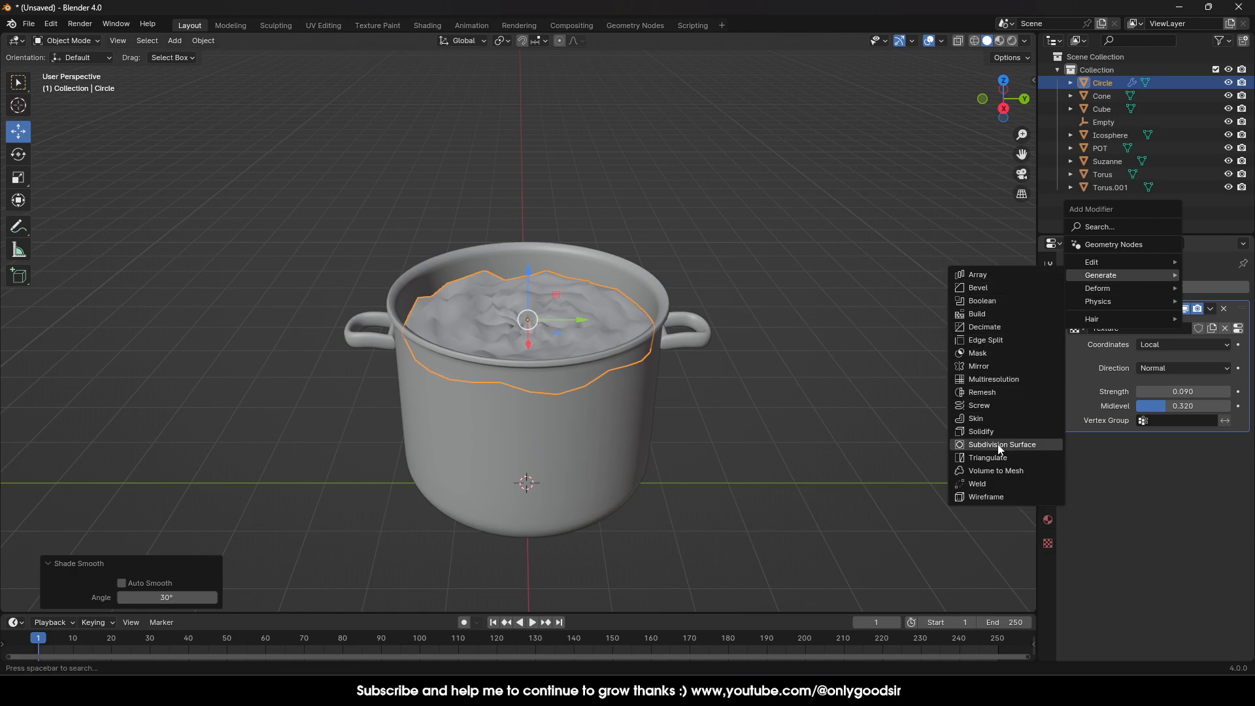
click(997, 444)
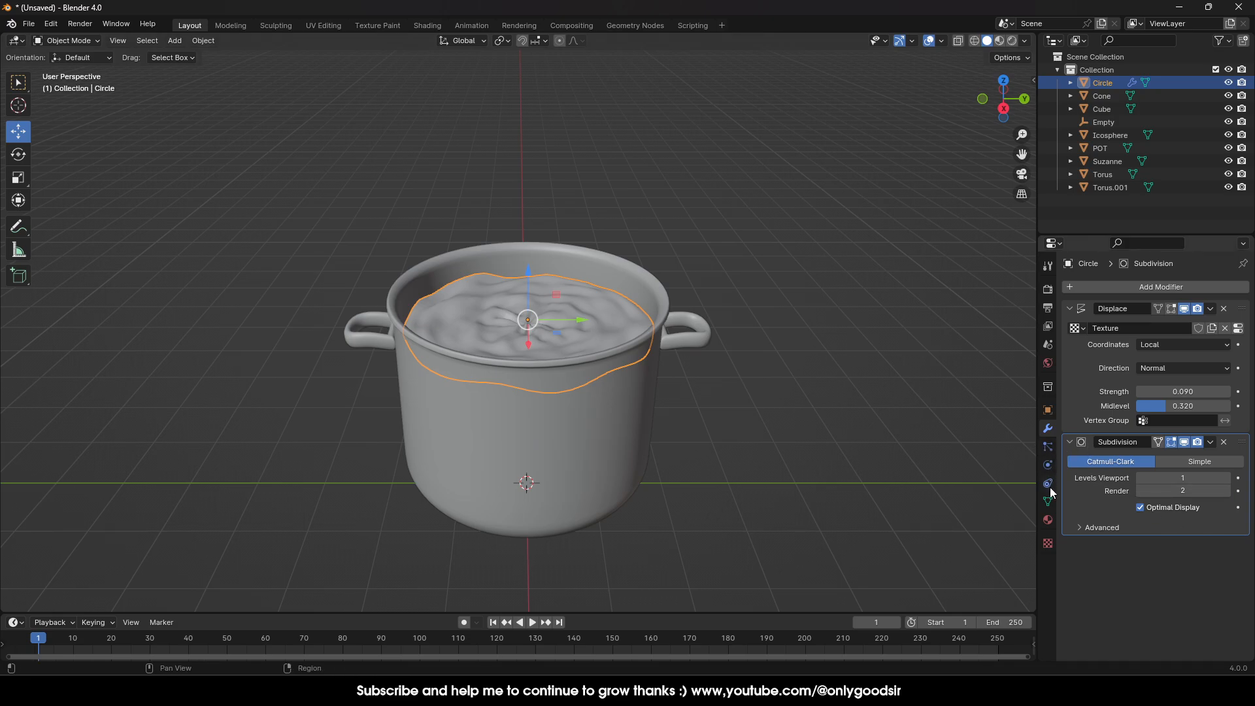
Step: Set the Distorted Noise amount to 8.830 and size to 0.34, then deselect the circle
click(1047, 543)
mouse_move(1183, 545)
mouse_down()
mouse_move(1241, 544)
mouse_move(1185, 554)
mouse_move(1200, 553)
mouse_up()
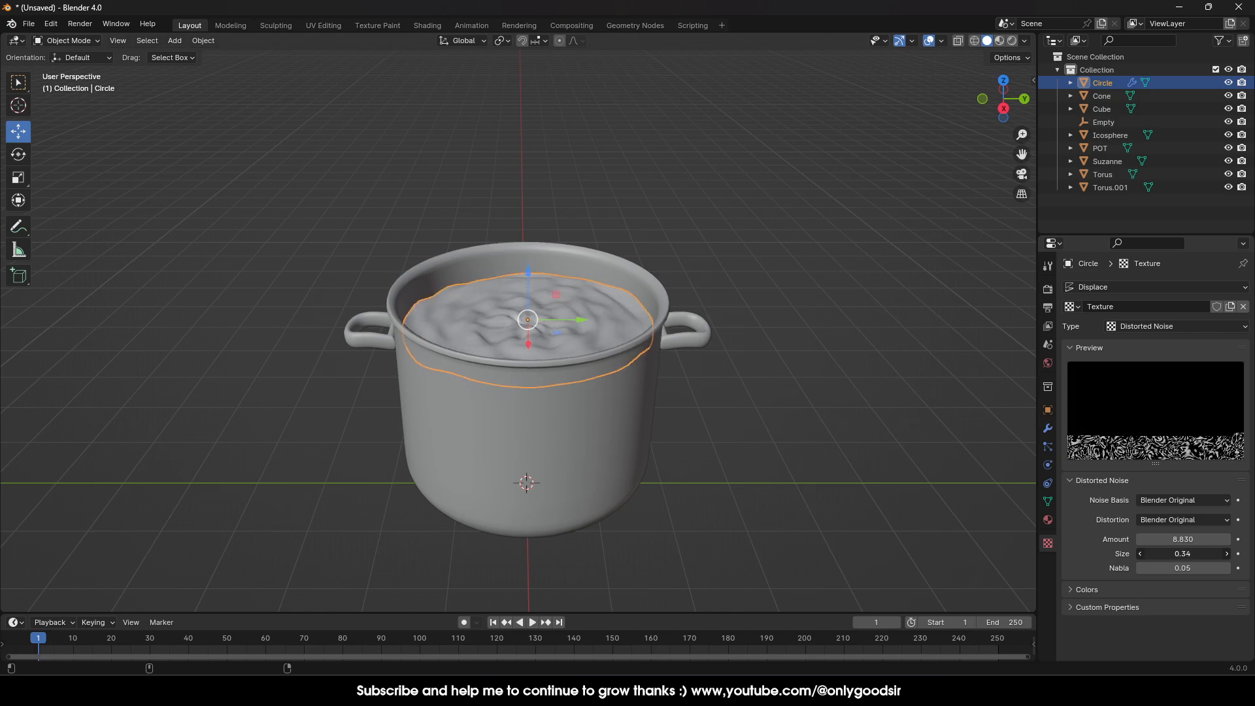
middle_drag(663, 379, 658, 363)
click(751, 285)
scroll(538, 382, up, 1)
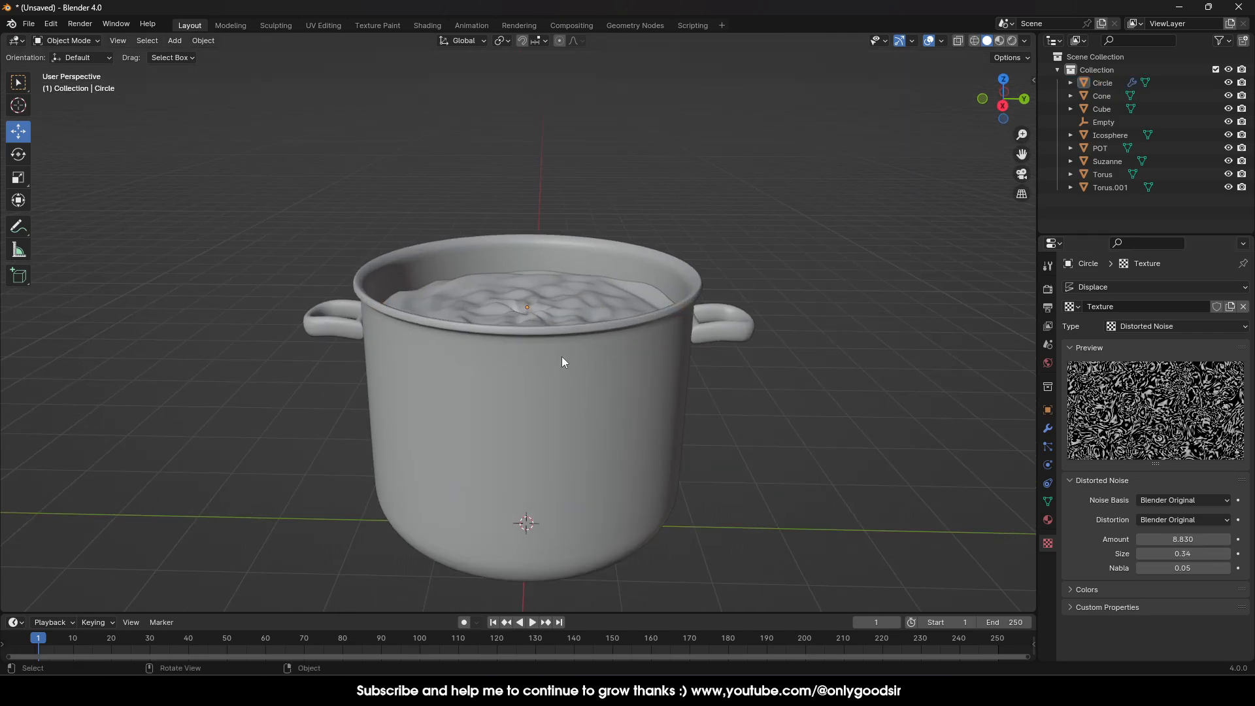
Step: Change the water's displacement texture to Marble with size 0.24, depth 3 and turbulence 32.80
middle_drag(562, 356, 492, 268)
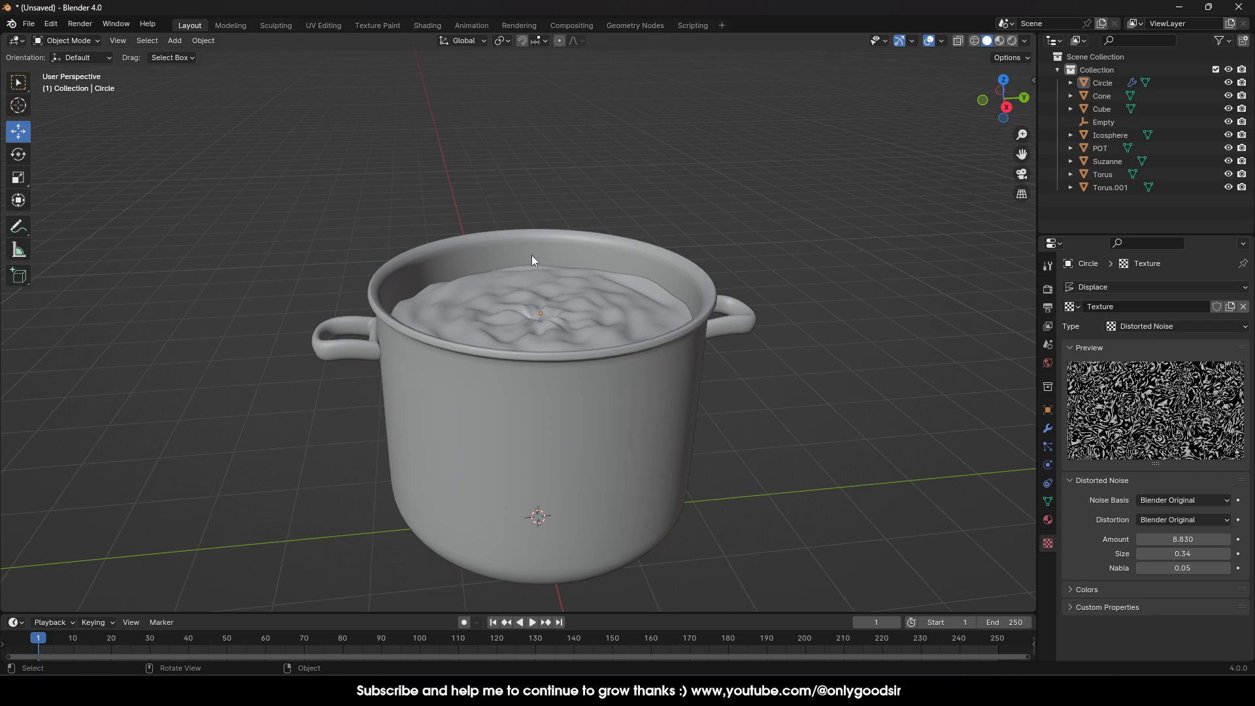
click(1144, 326)
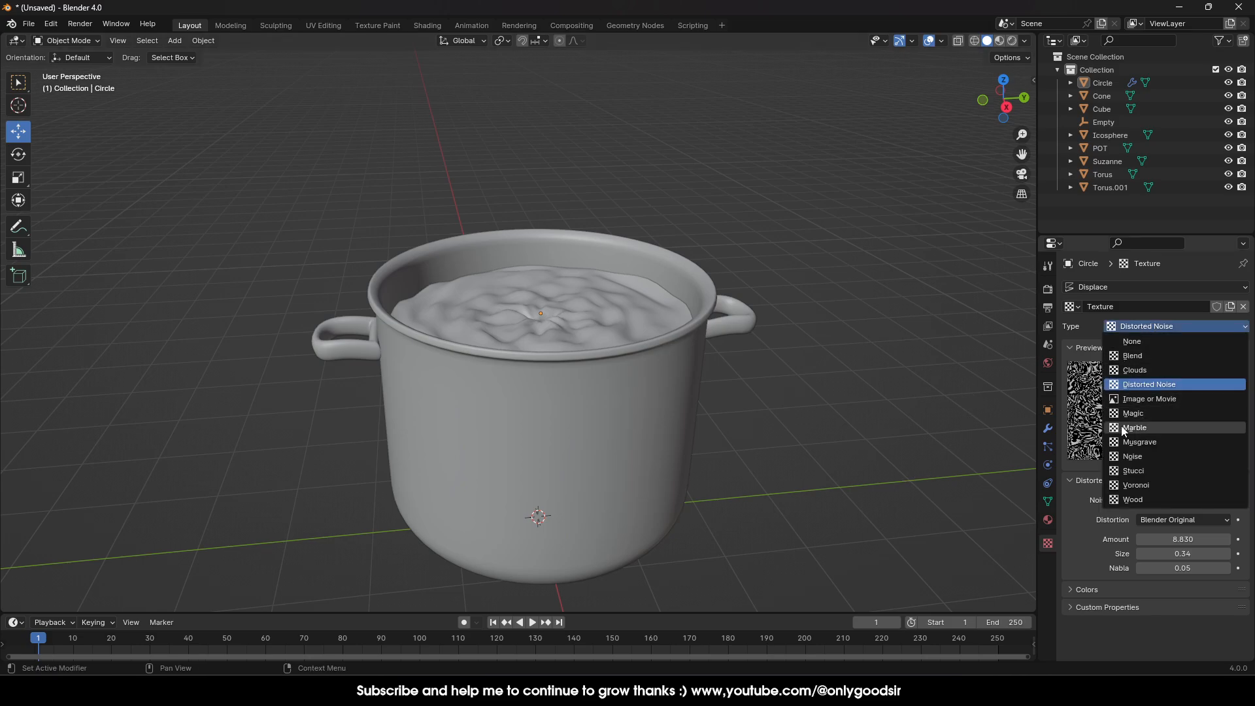
click(1145, 428)
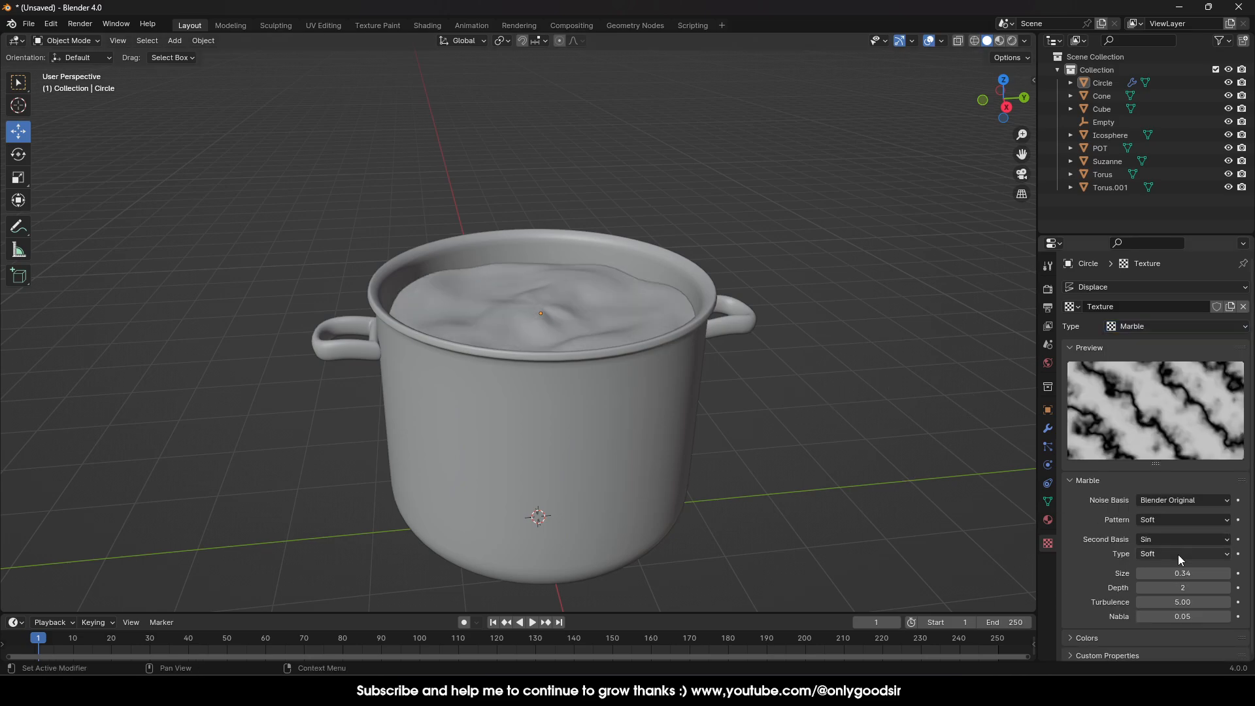
drag(1220, 573, 1183, 578)
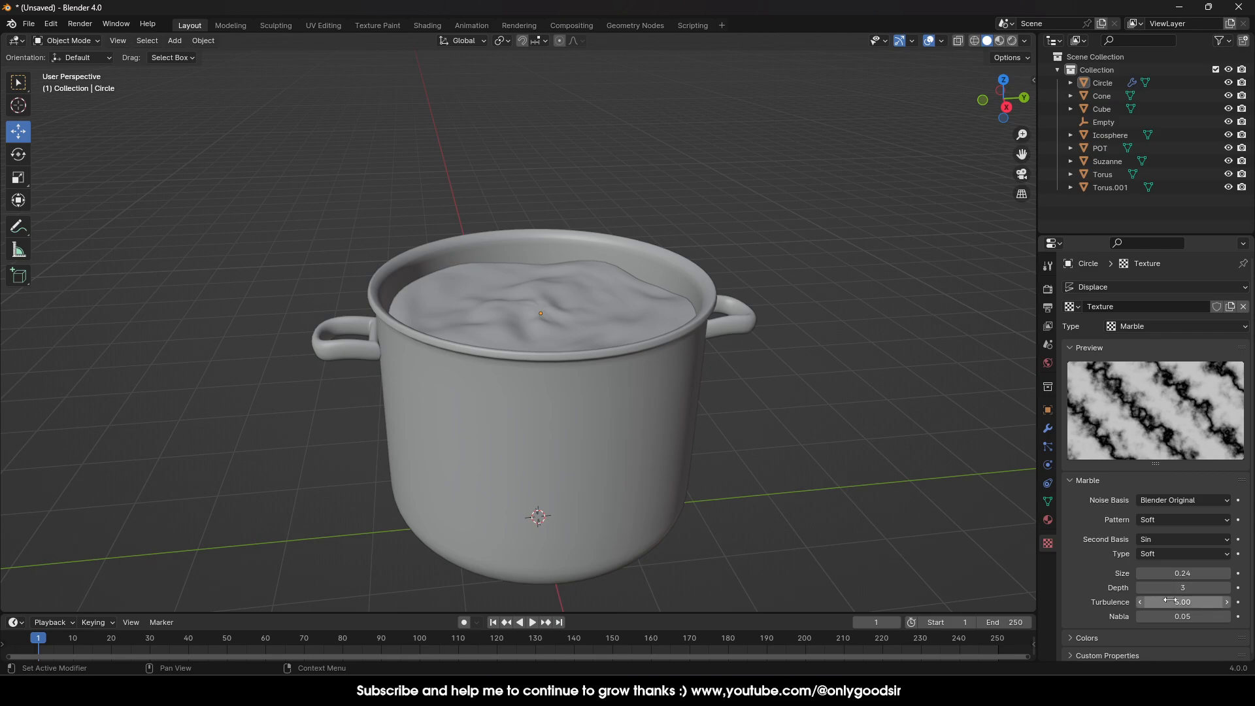
drag(1176, 601, 1235, 601)
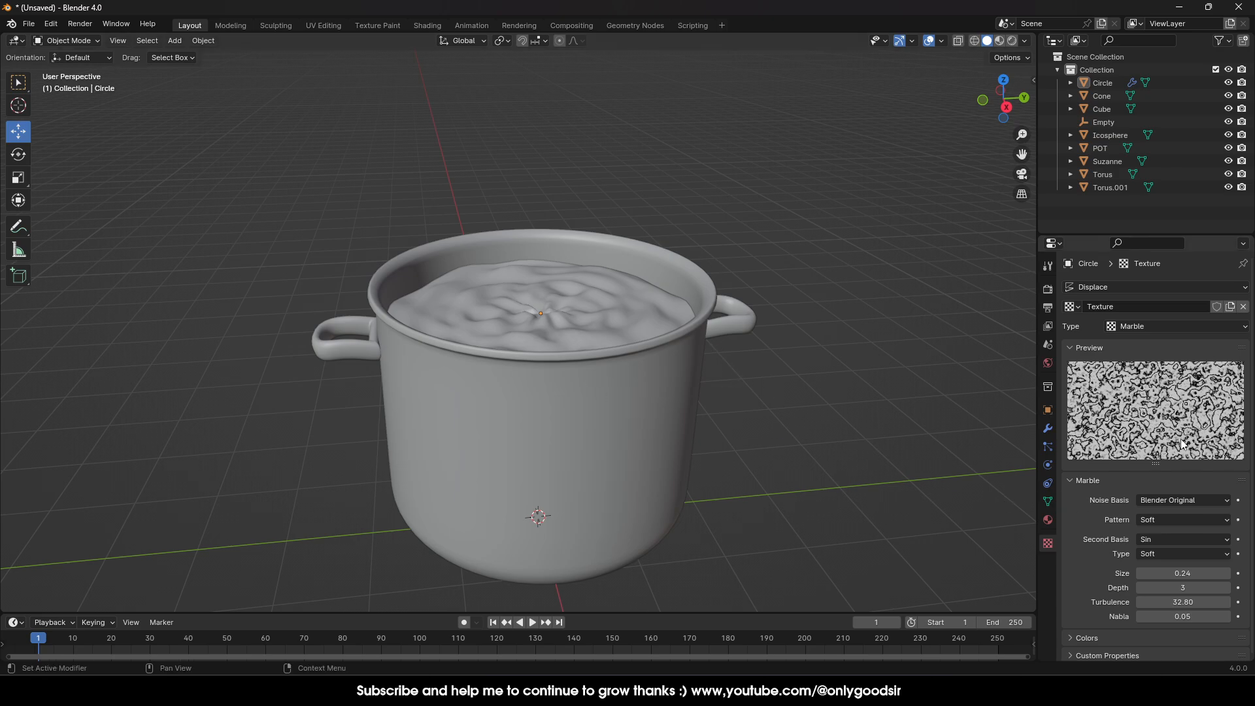
Step: Select the water surface and set its Displace modifier's texture coordinates to Object
click(606, 289)
middle_drag(771, 429, 746, 422)
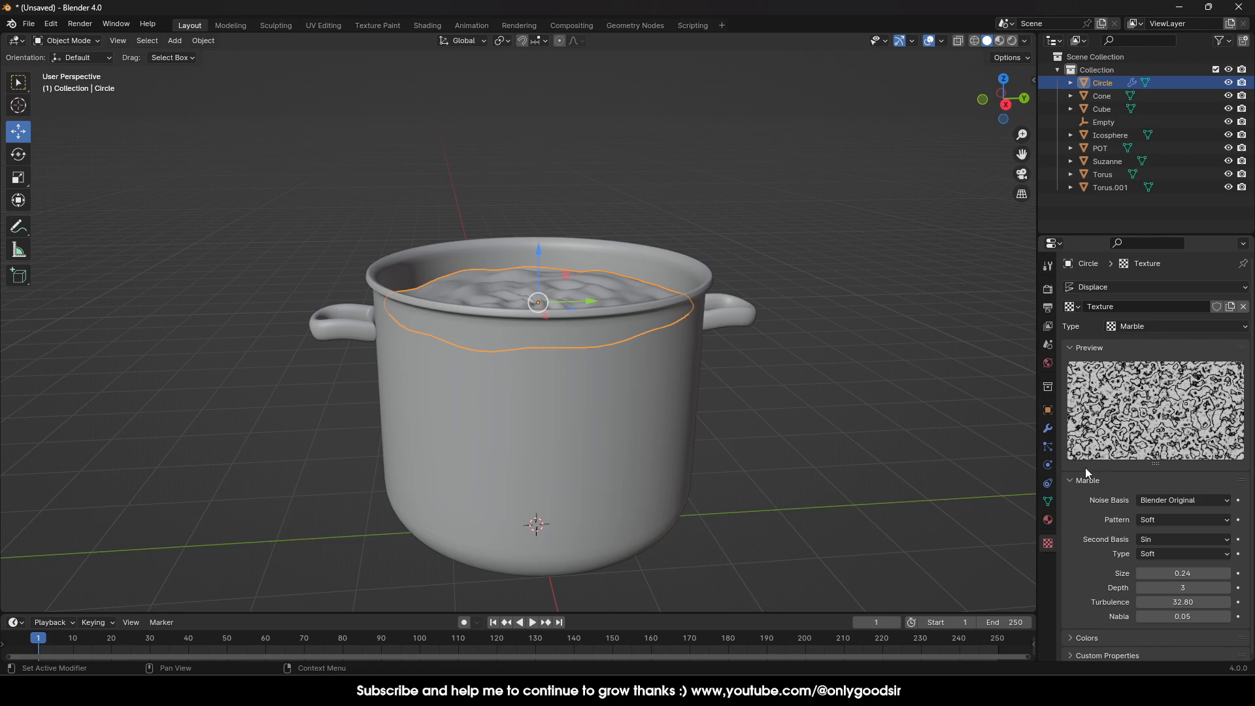
click(1047, 428)
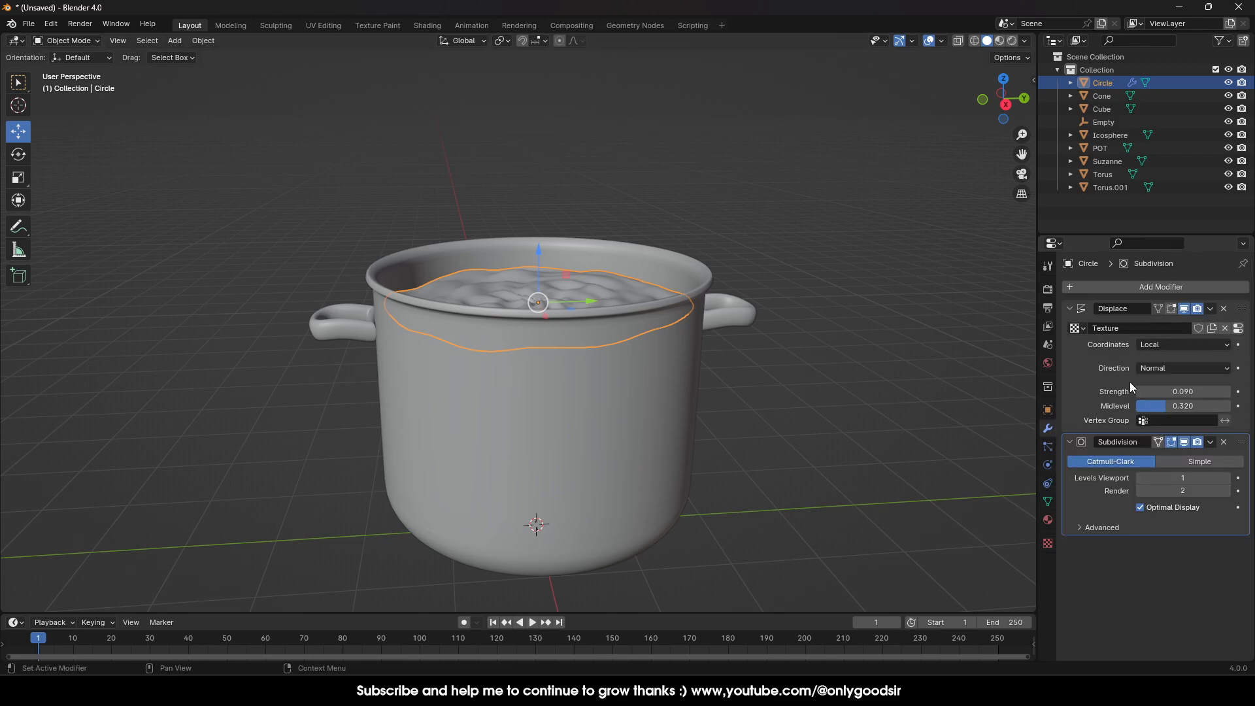
click(1170, 370)
click(1170, 370)
click(1187, 347)
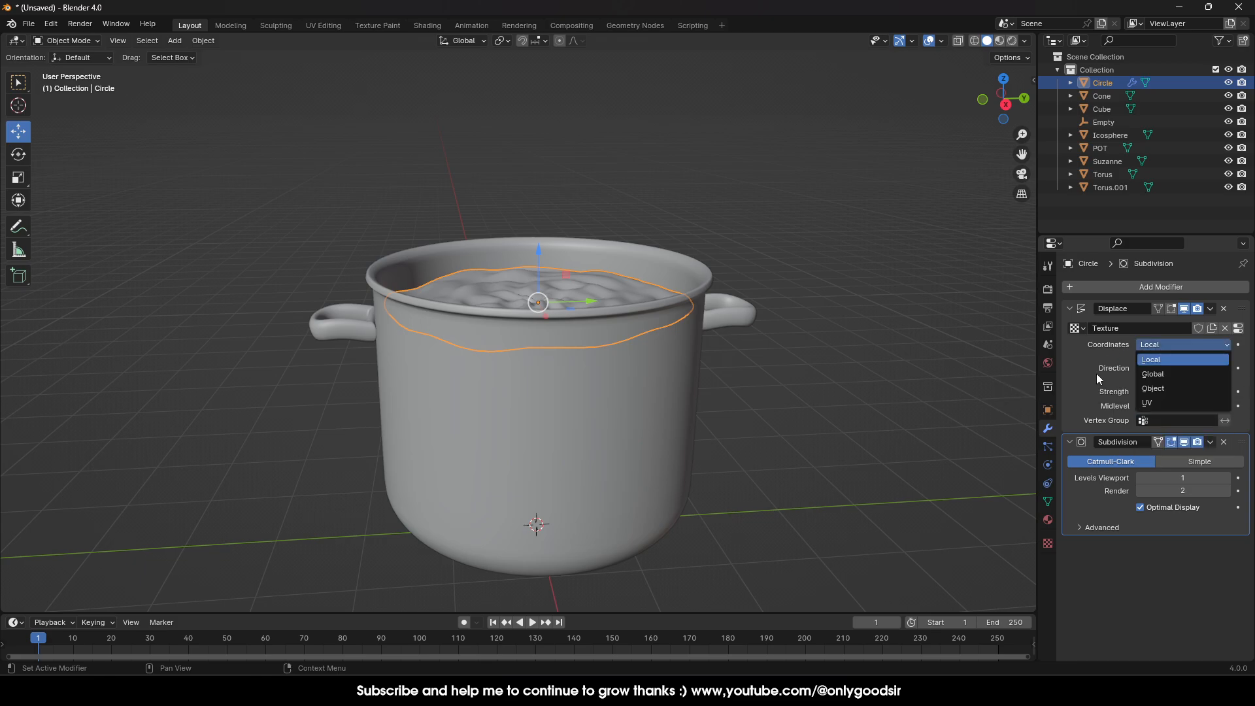
click(1163, 384)
Step: Lower the cube-shaped Empty along Z to about 1.73 m so it surrounds the pot
scroll(719, 392, down, 6)
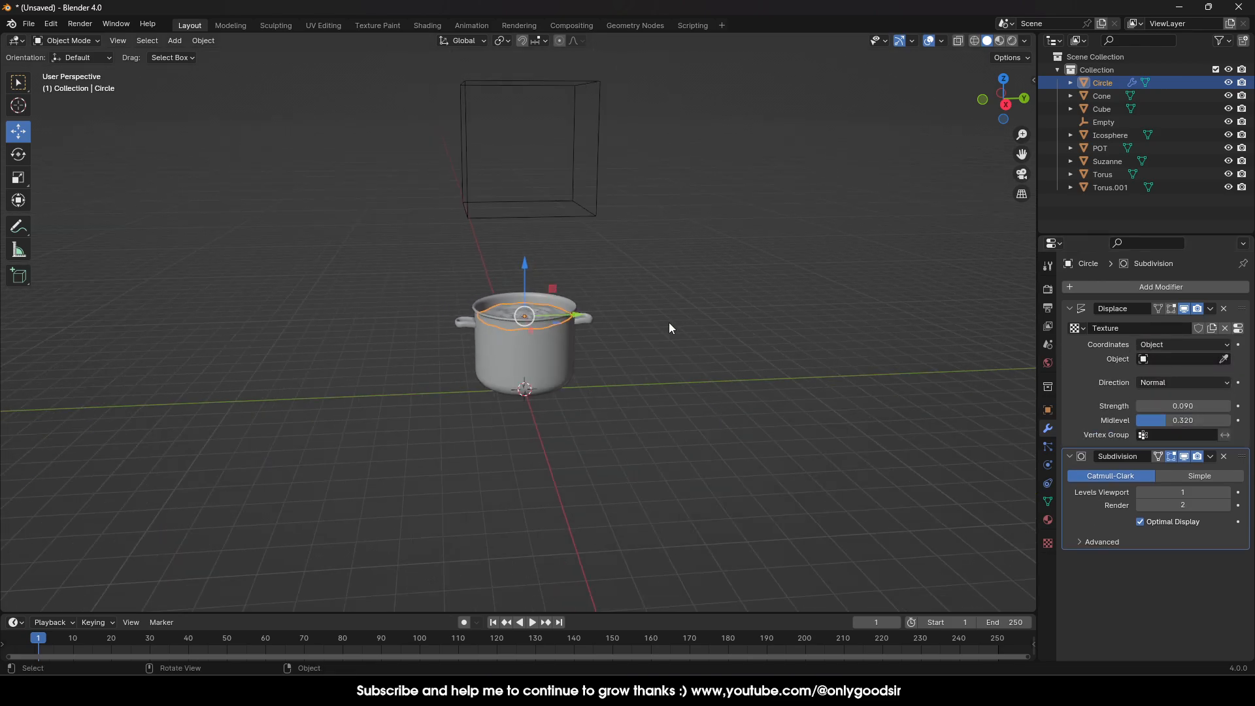
click(596, 181)
drag(523, 104, 544, 287)
scroll(680, 429, up, 5)
Step: Assign the Empty as the coordinate object of the water's Displace modifier
click(577, 300)
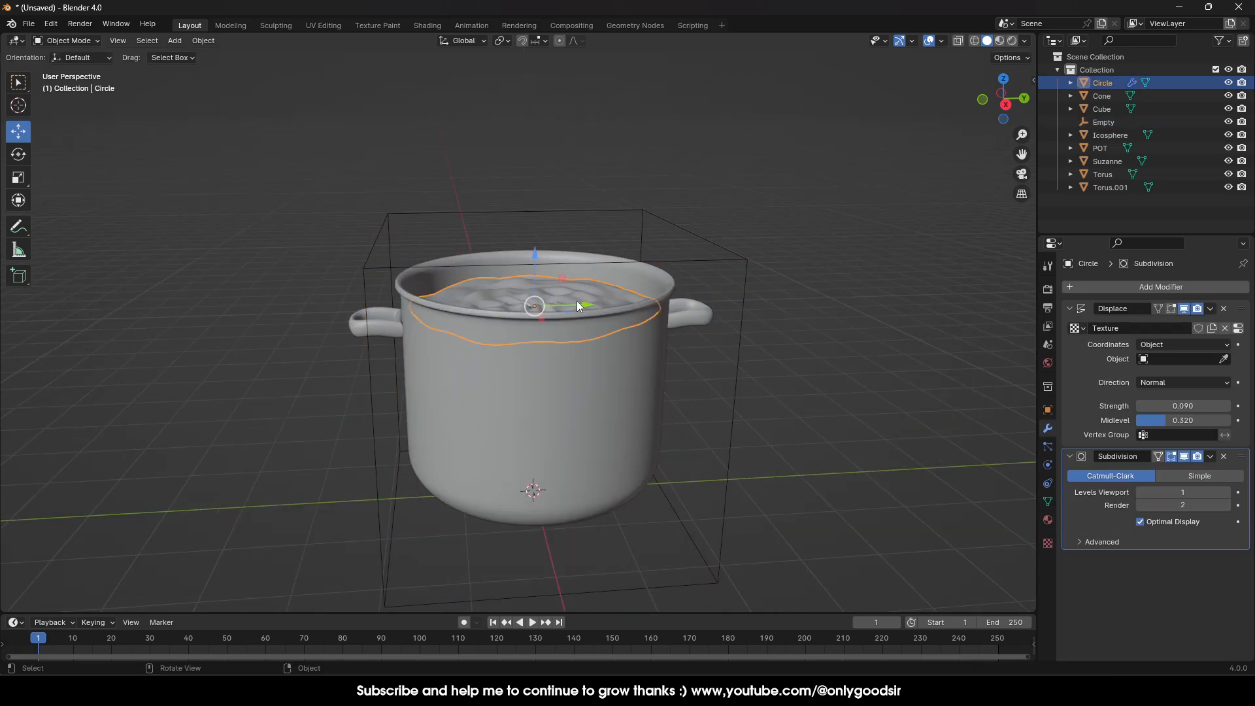
click(1175, 359)
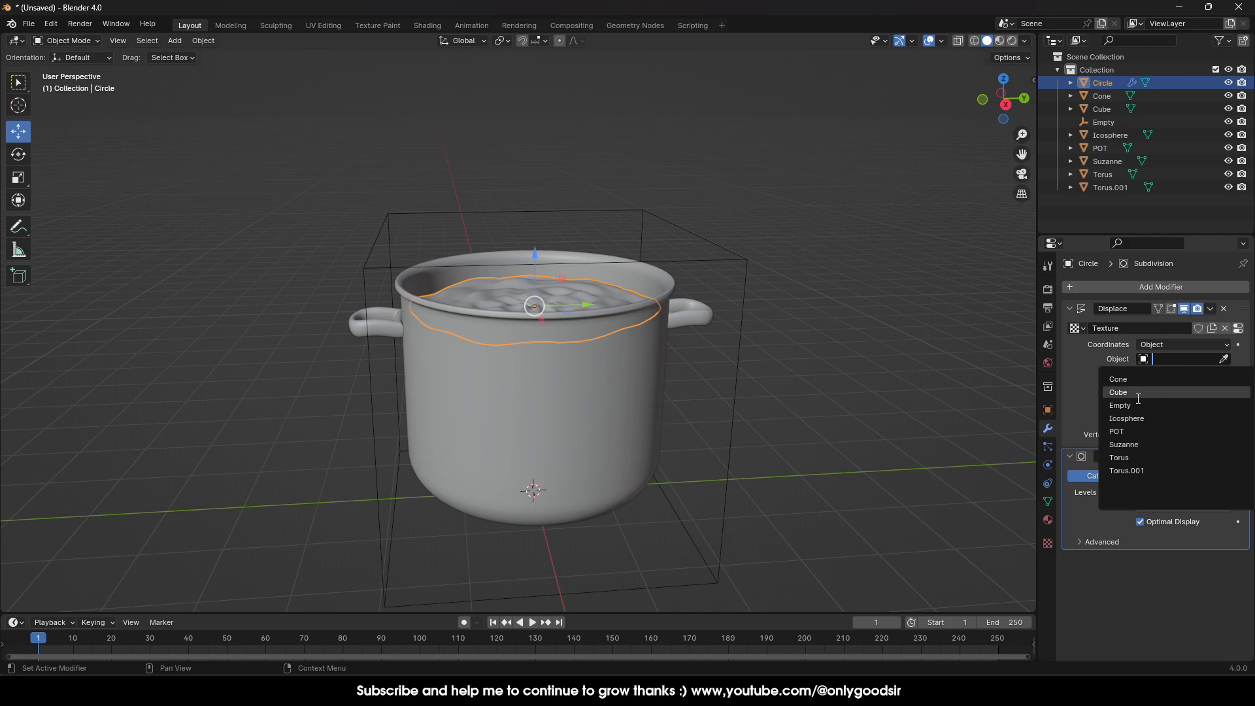
click(1169, 405)
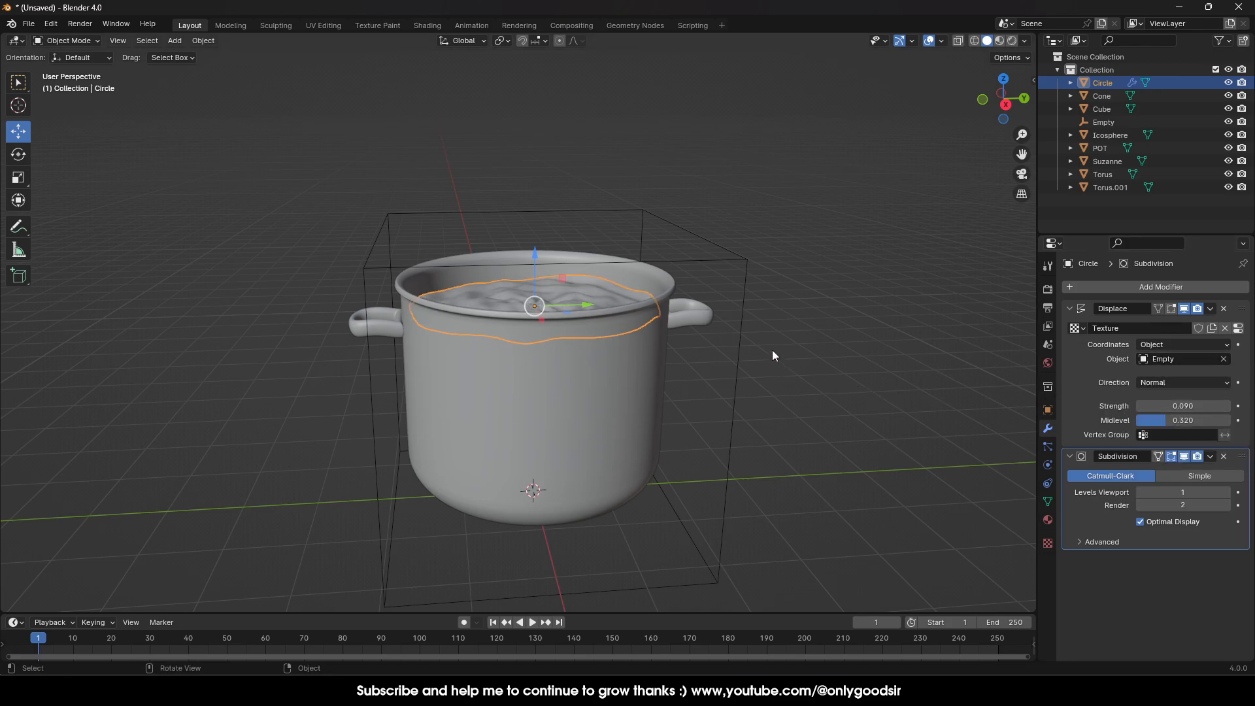
Step: Select the Empty and slide it up and down along Z to test the water's ripples, stopping at about 2.40 m
click(738, 364)
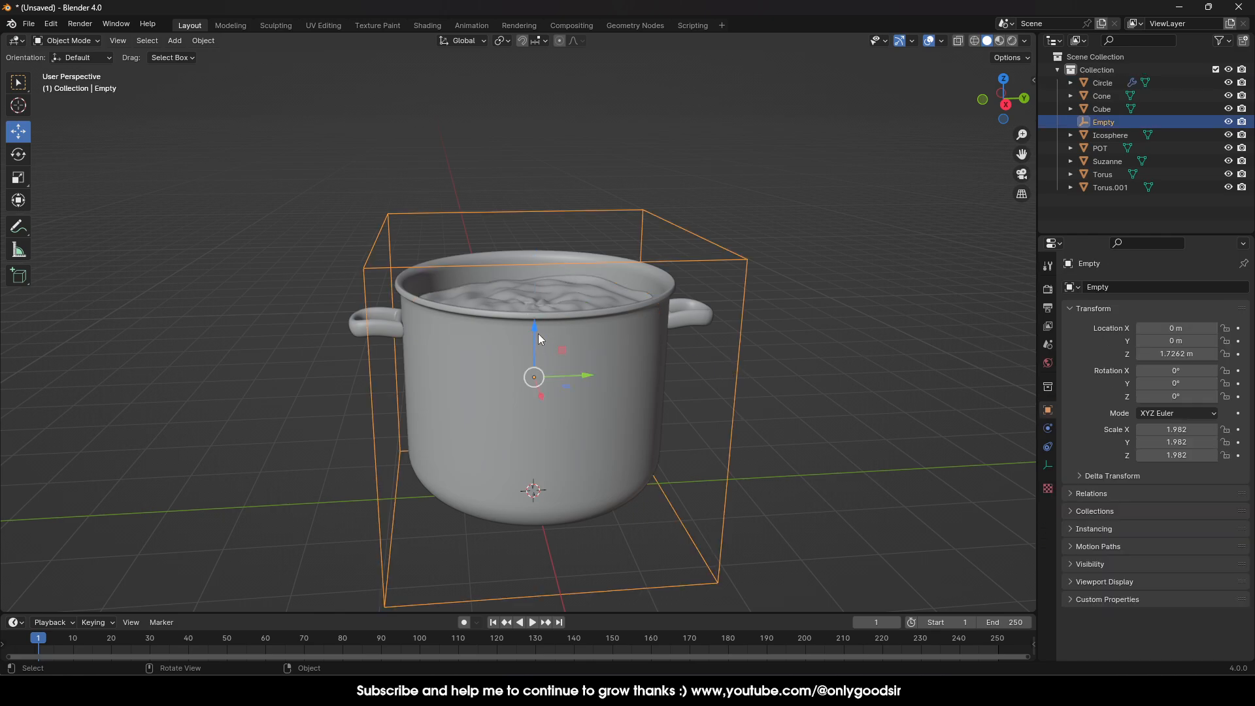
drag(539, 334, 588, 169)
scroll(663, 260, down, 5)
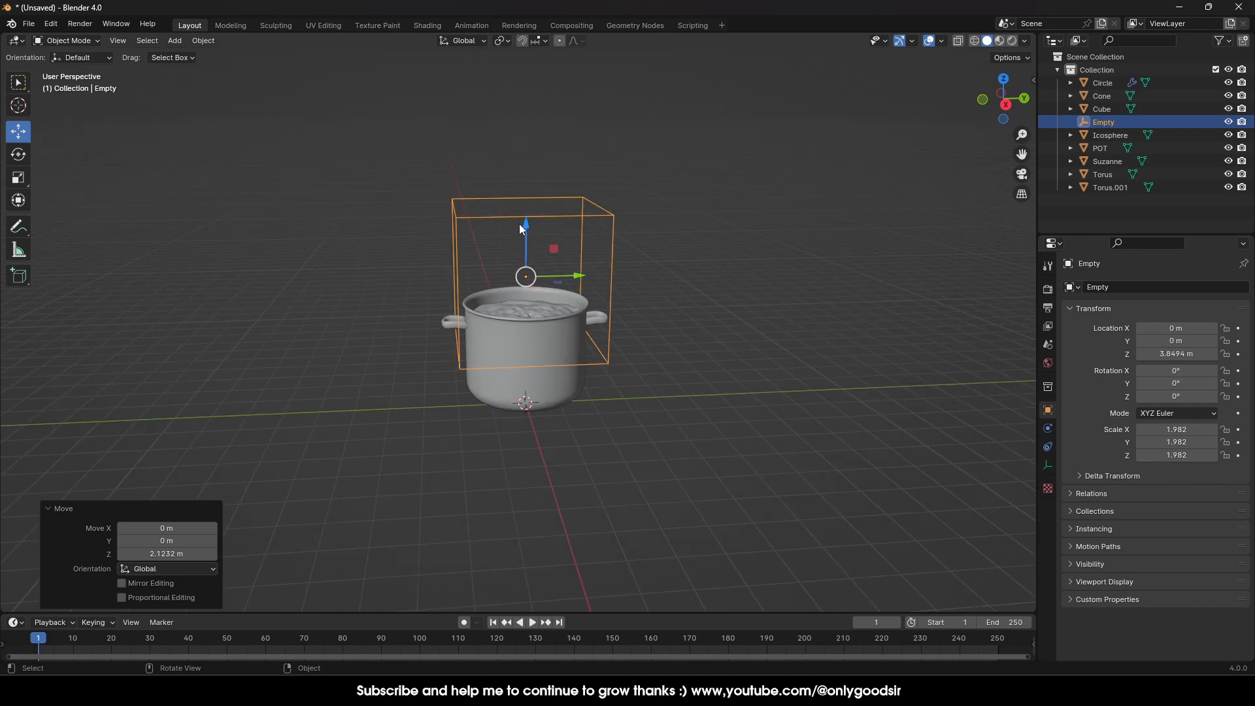
drag(521, 229, 526, 262)
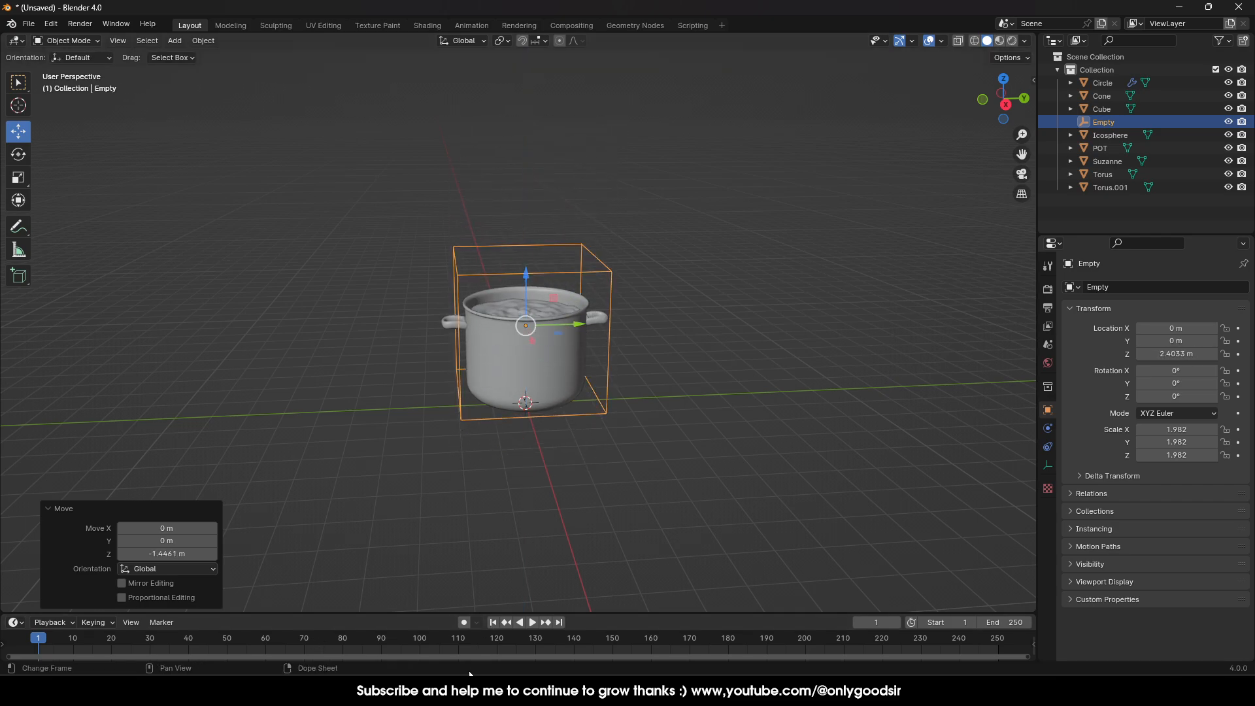
Step: Enable auto keying and keyframe the Empty's Z location at about 1.99 m on frame 1 and about 13.45 m on frame 250
click(464, 622)
drag(529, 272, 529, 285)
drag(587, 641, 997, 642)
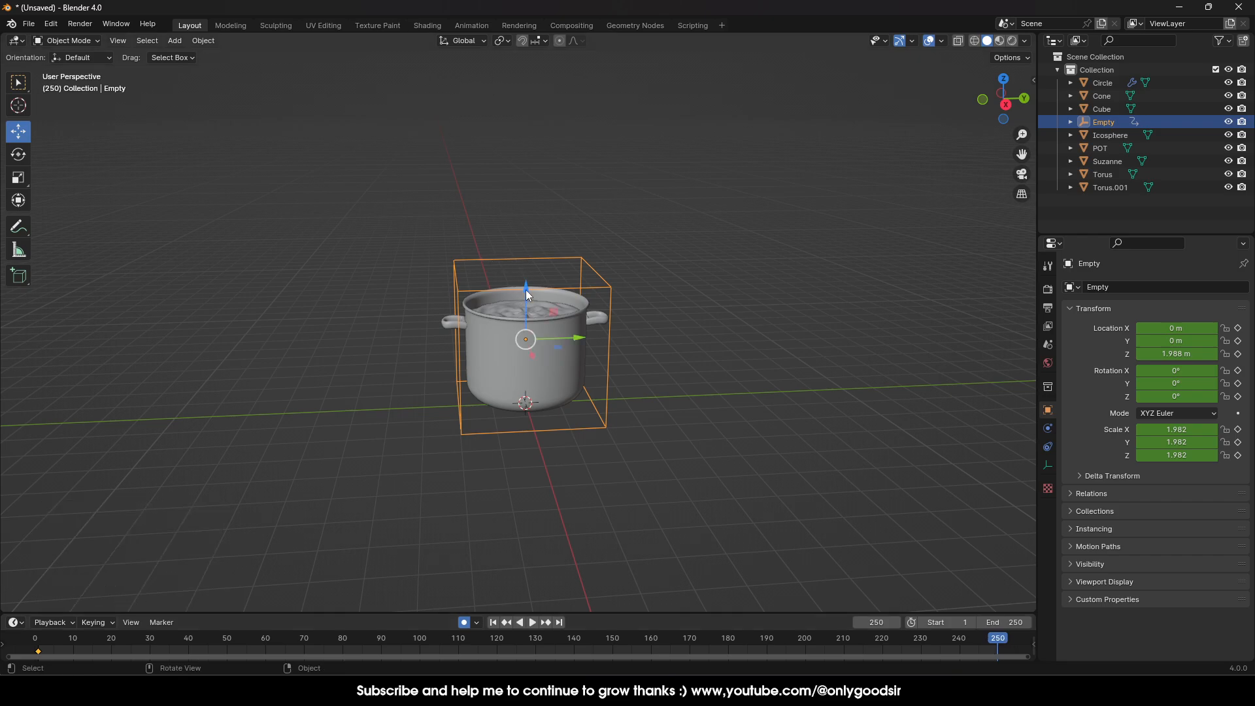
drag(525, 289, 607, 415)
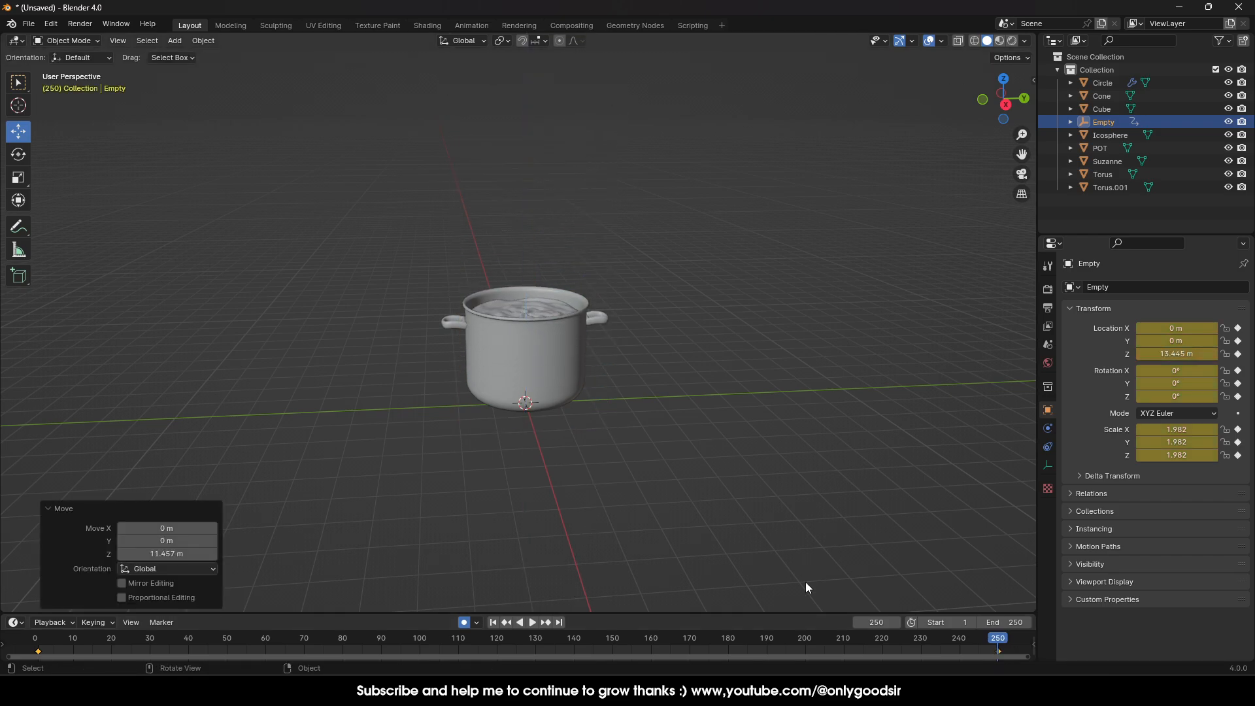
Step: Play the animation from frame 1 and examine the rippling water surface up close before stopping playback
drag(1001, 645, 38, 646)
click(533, 622)
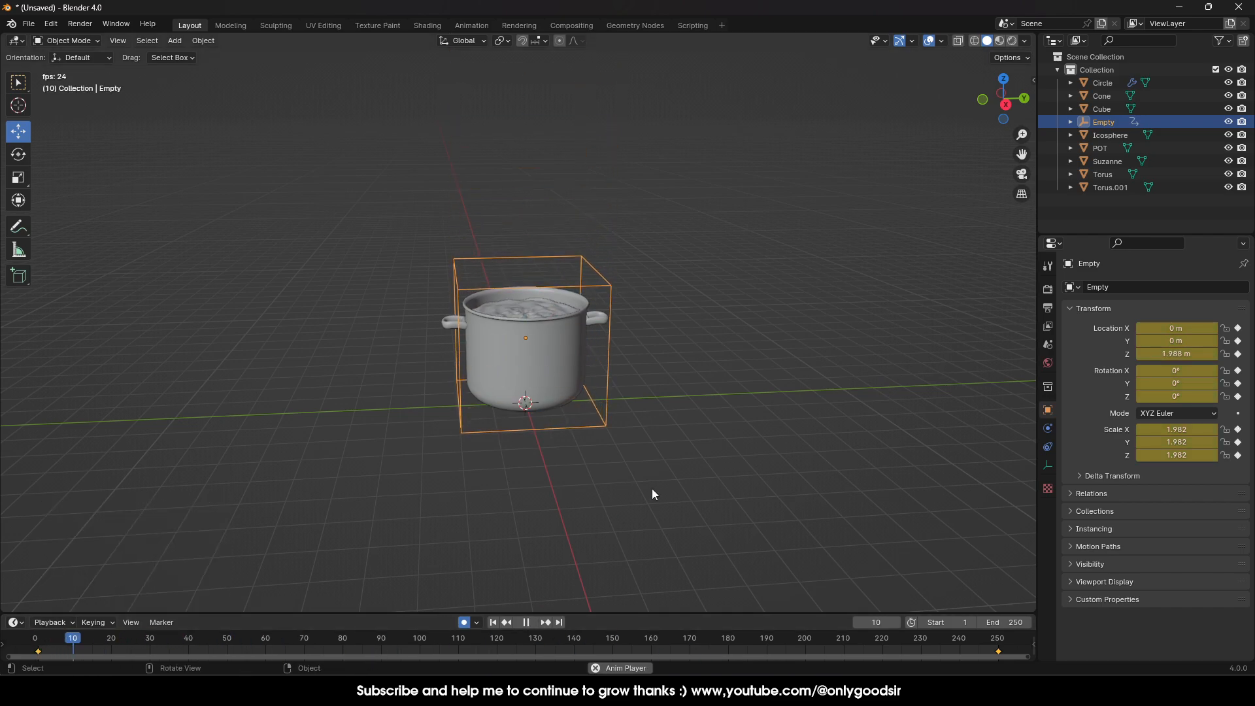
click(647, 480)
scroll(577, 459, up, 7)
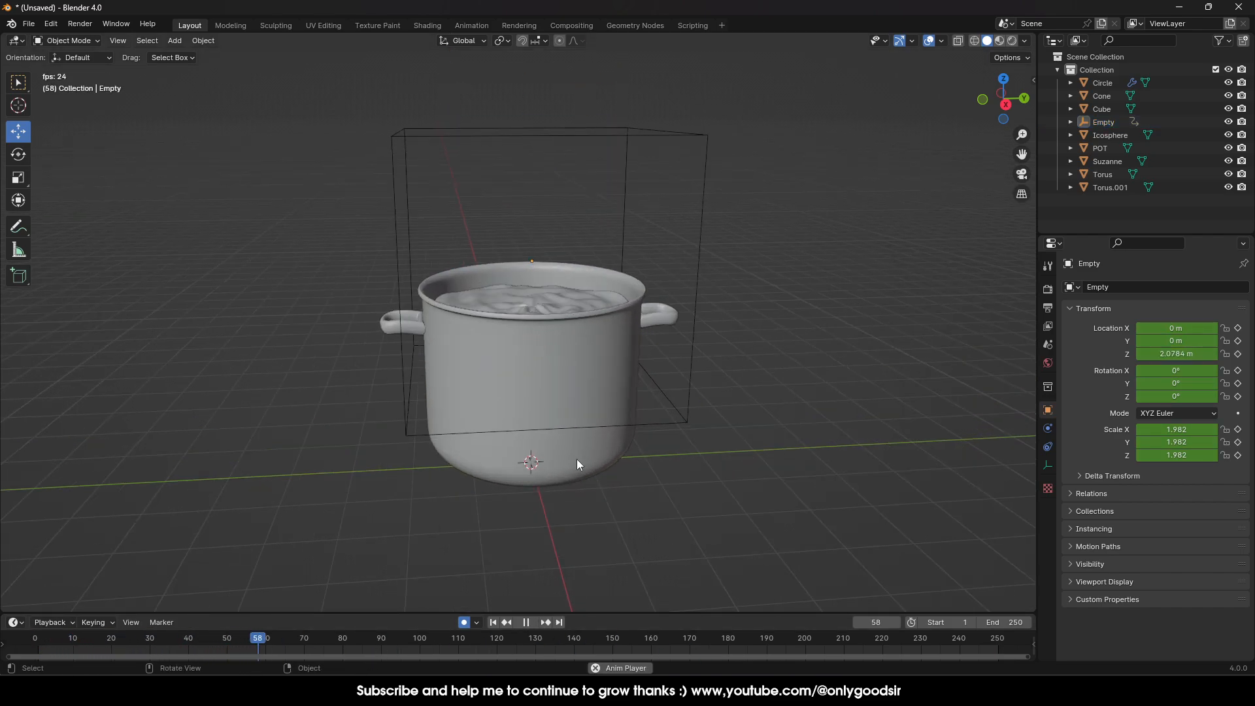
middle_drag(712, 406, 699, 442)
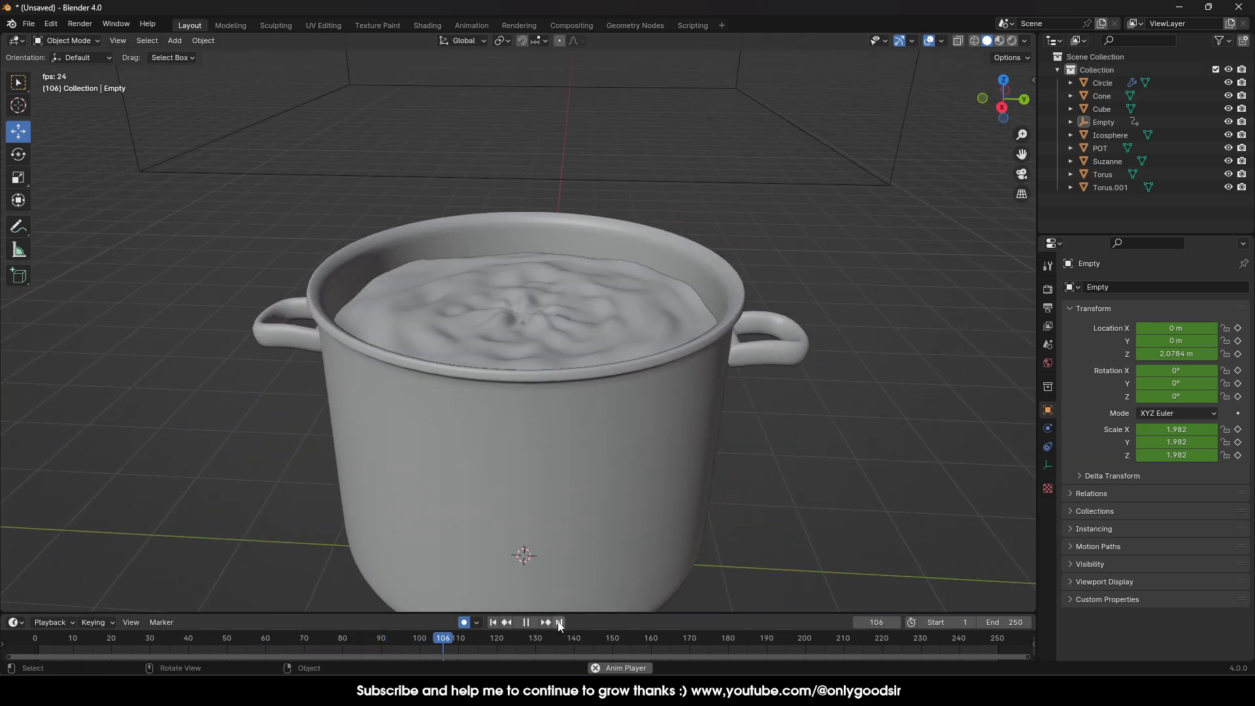
click(528, 622)
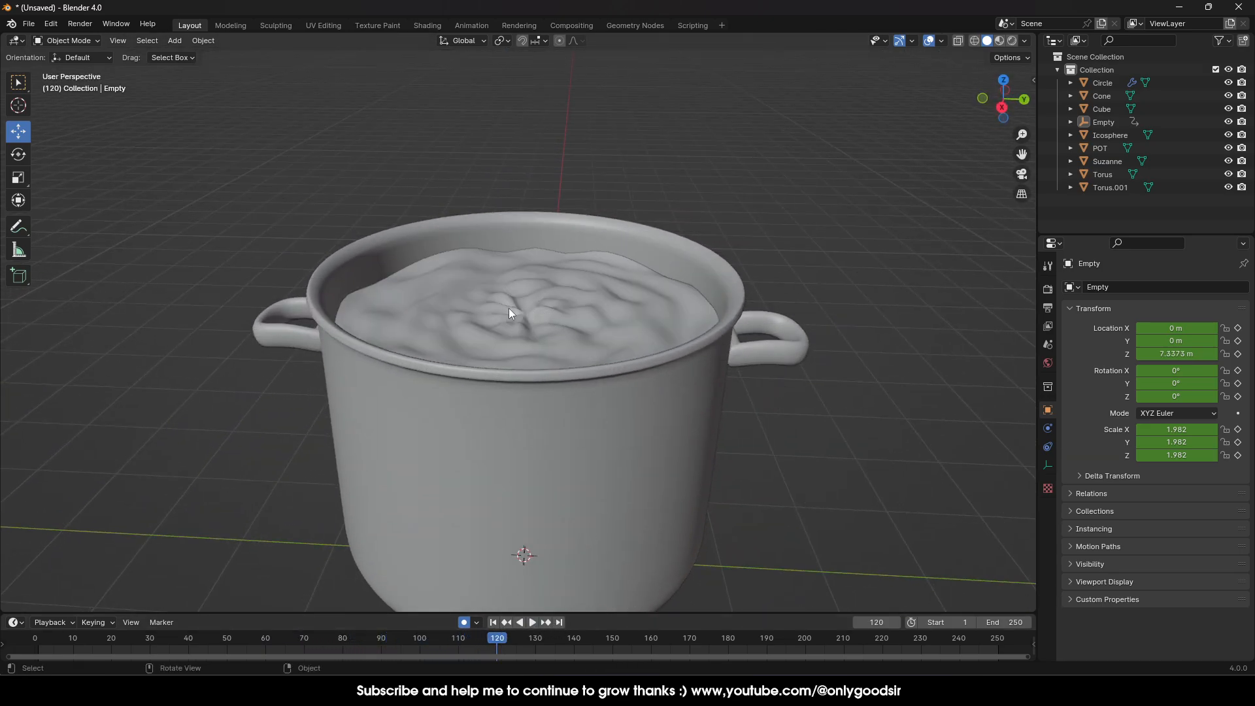
Step: Adjust the water's Marble texture to size 0.25, depth 0, turbulence 48.10 and nabla 0.10
click(525, 317)
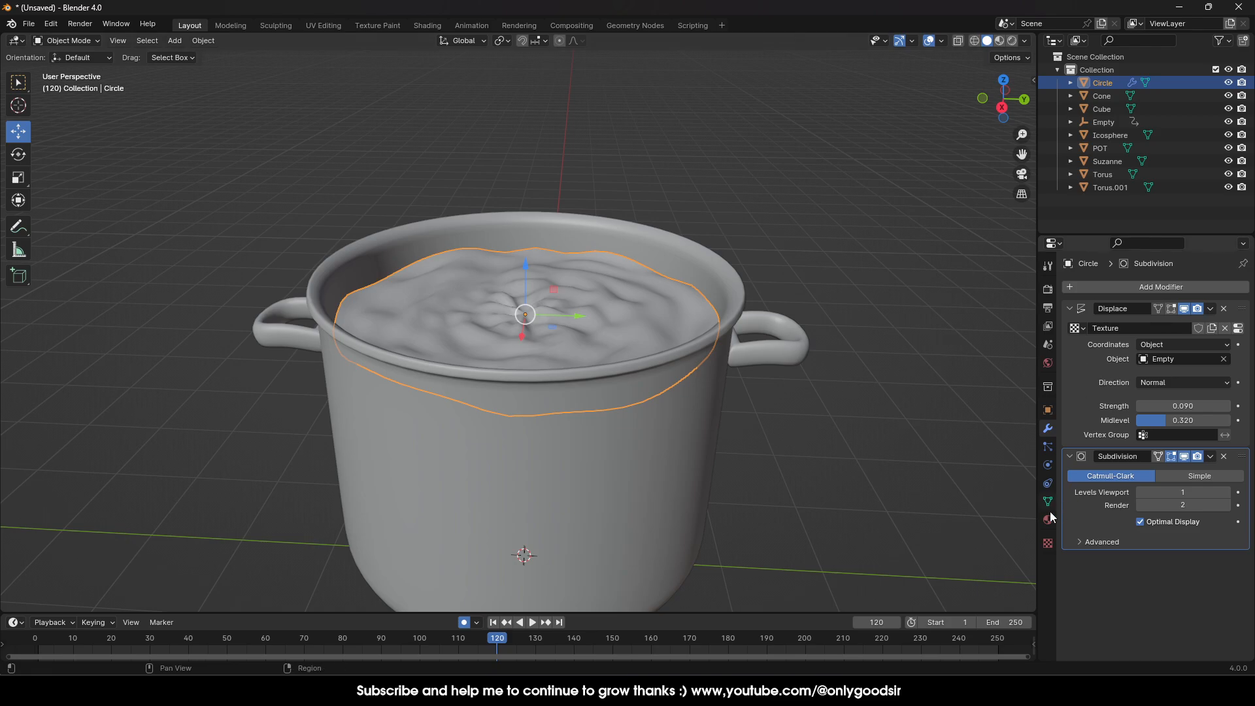
click(1047, 543)
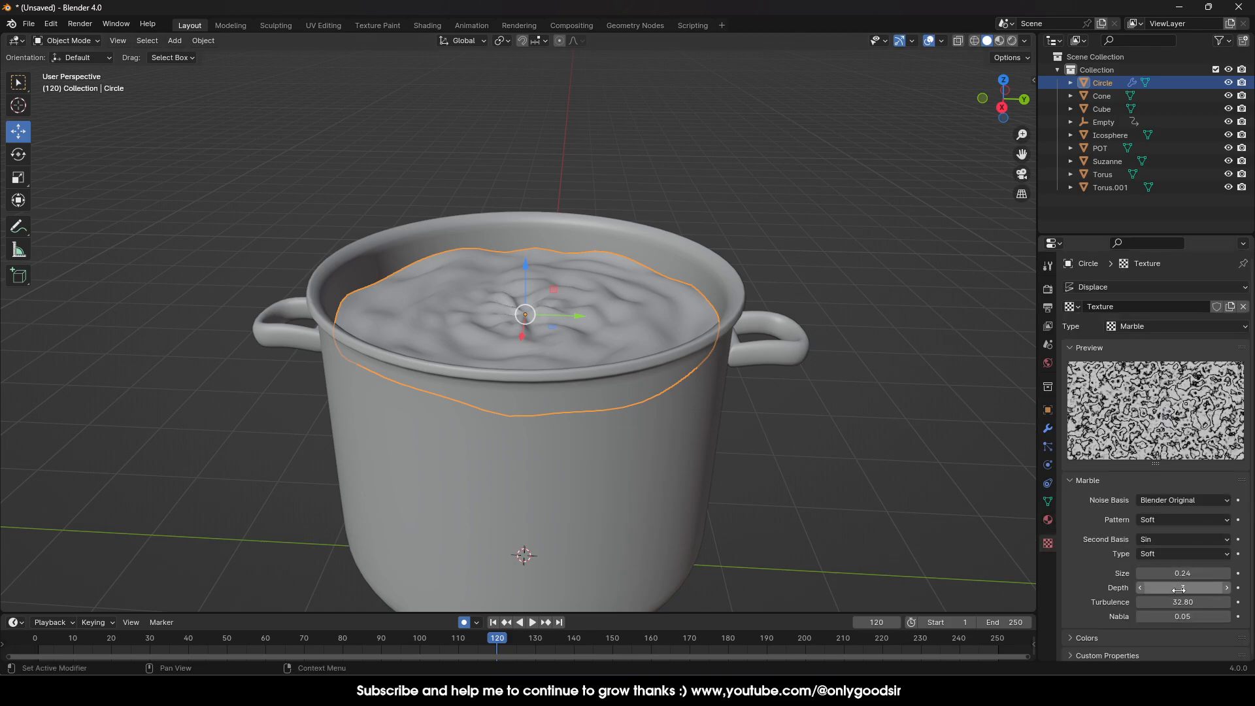
drag(1182, 575, 1216, 602)
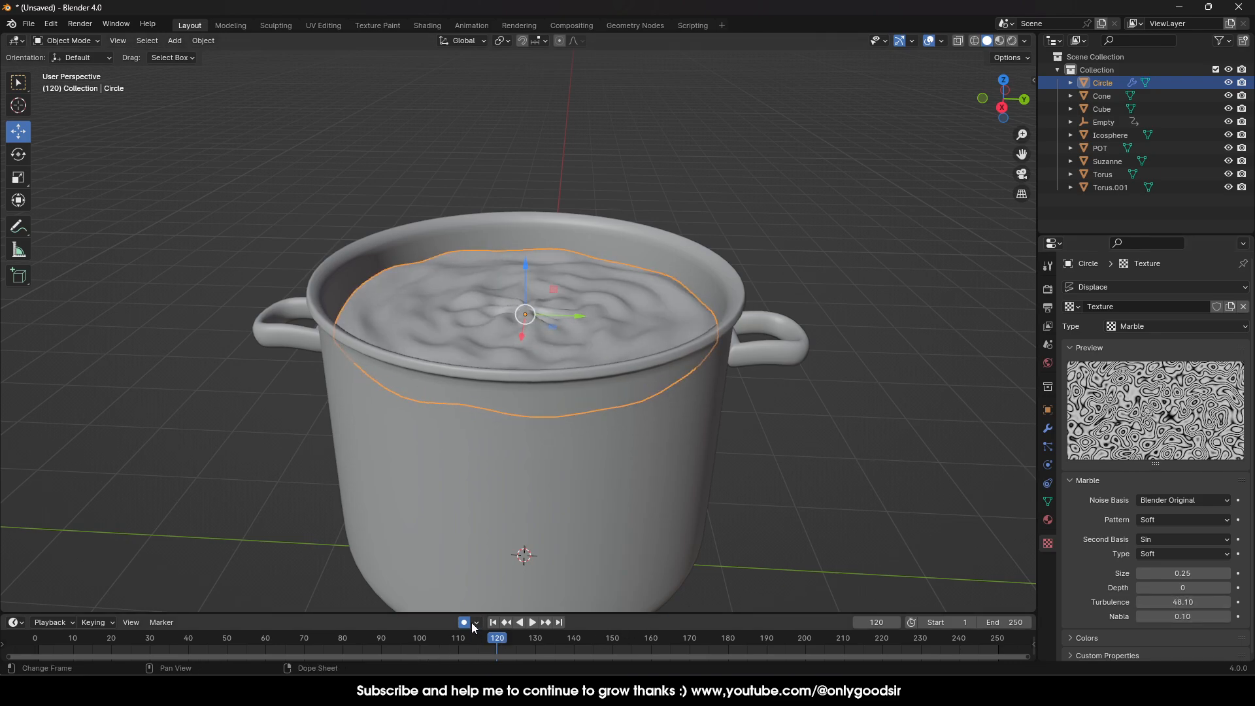
Step: Turn off auto keying and replay the animation from the first frame to check the adjusted ripples
drag(503, 635, 458, 638)
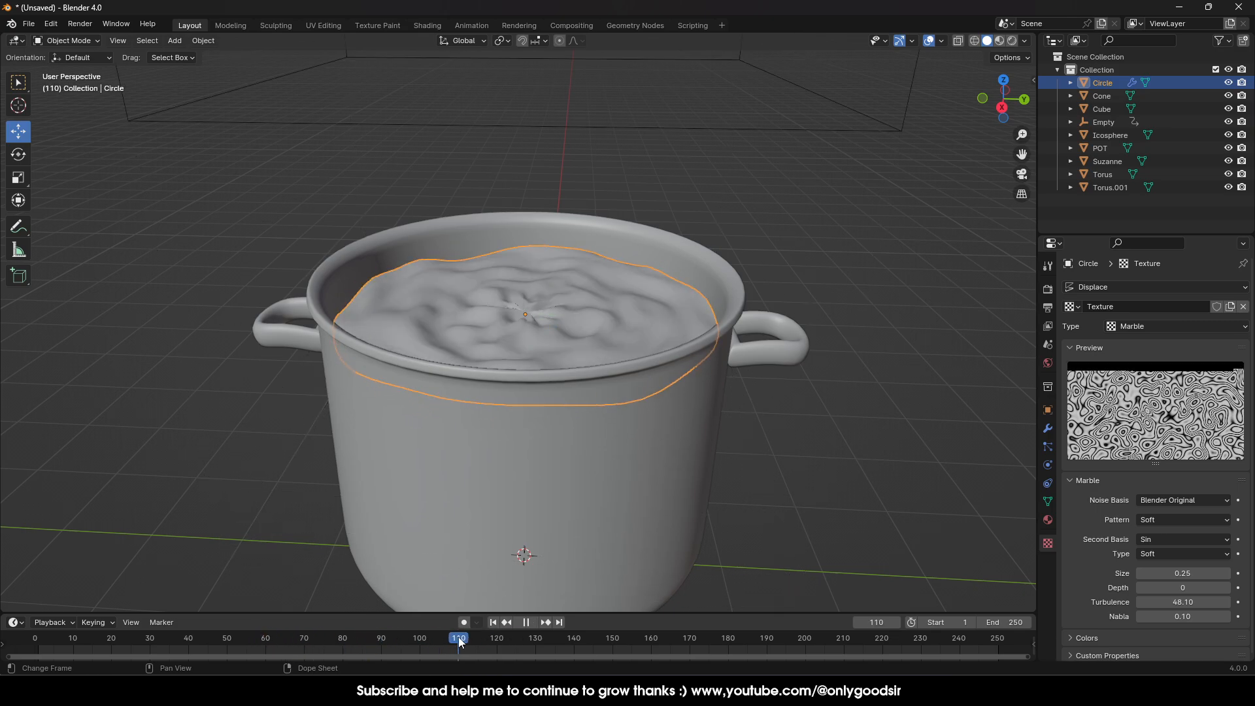
click(492, 623)
click(532, 622)
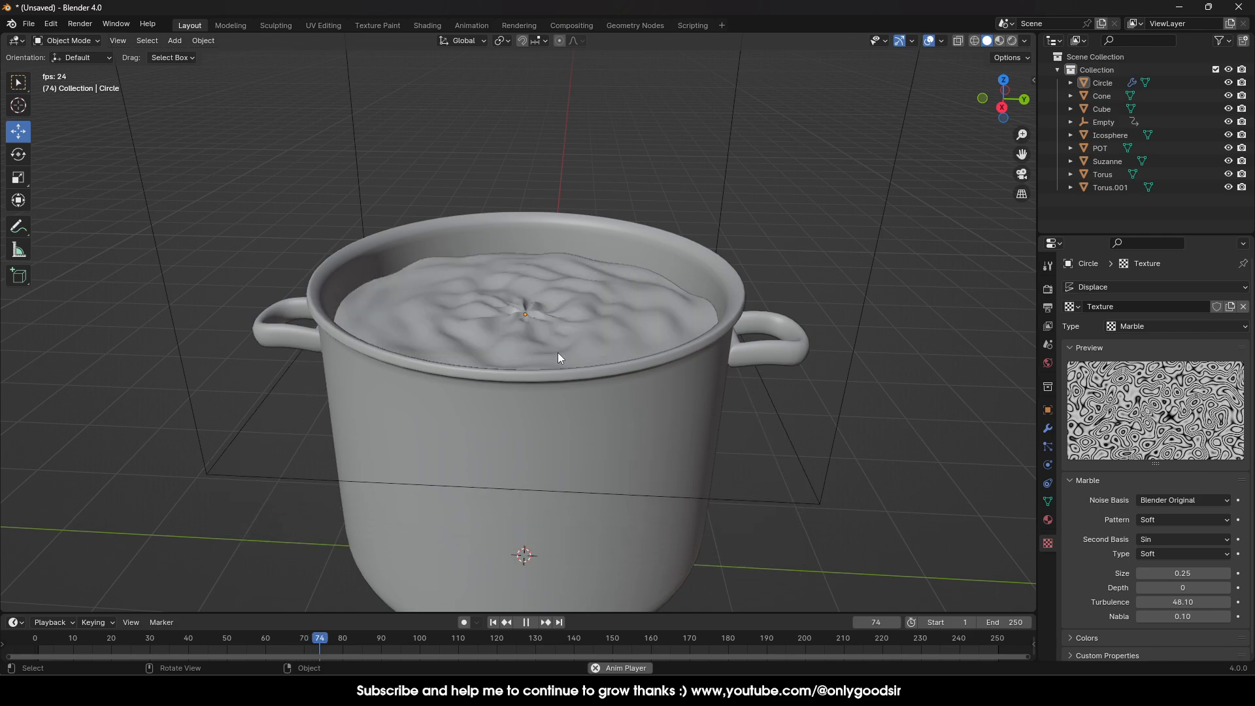
middle_drag(558, 351, 631, 392)
click(524, 622)
Step: Give the water surface a new material using the Glass BSDF shader with roughness 0.047
click(618, 304)
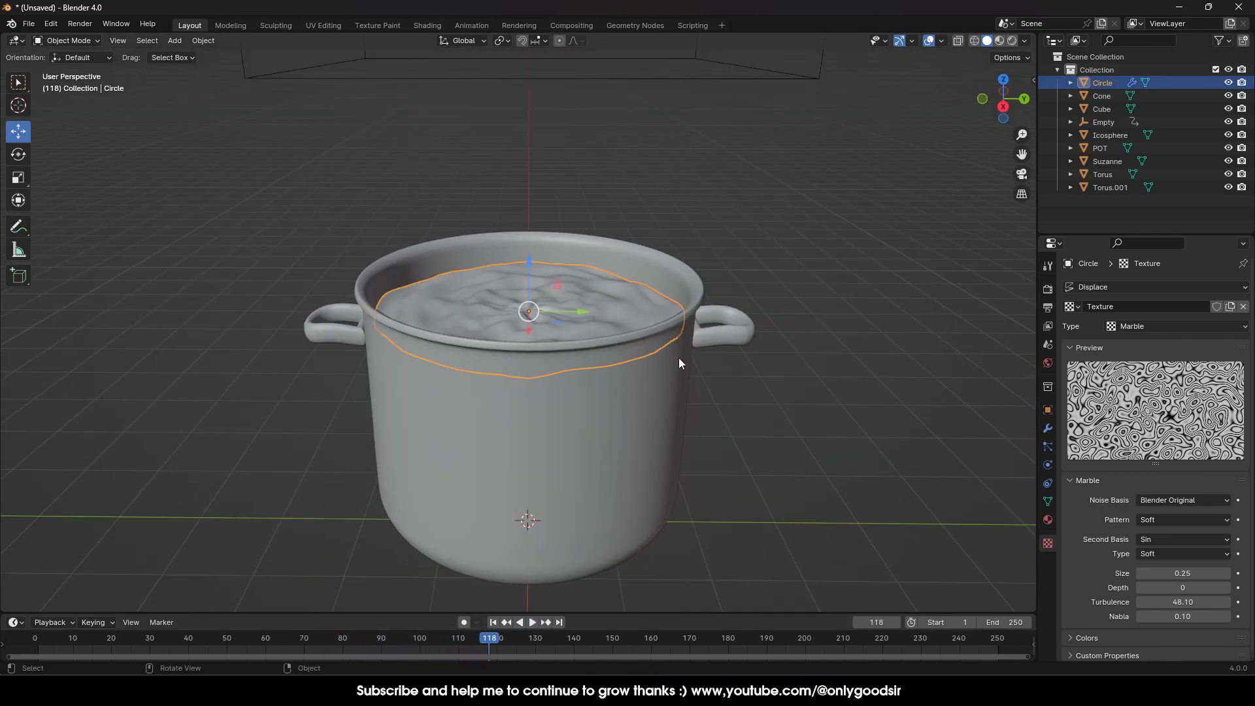
click(1047, 520)
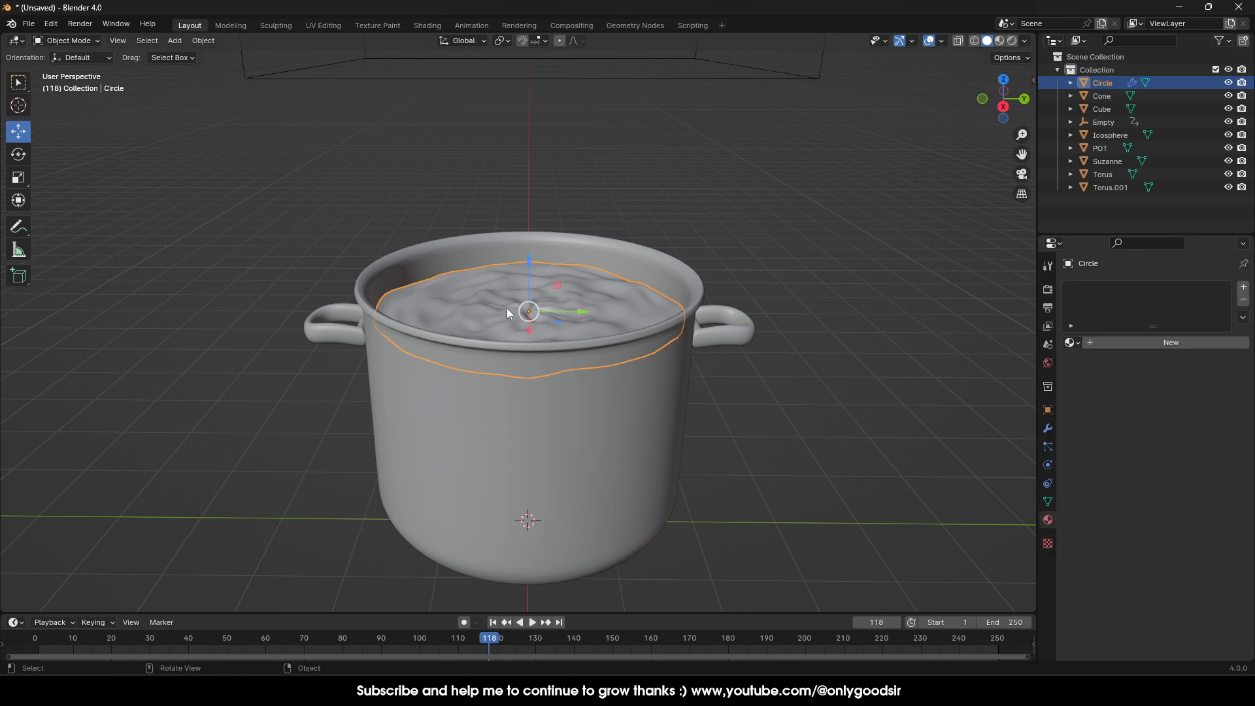
click(1112, 343)
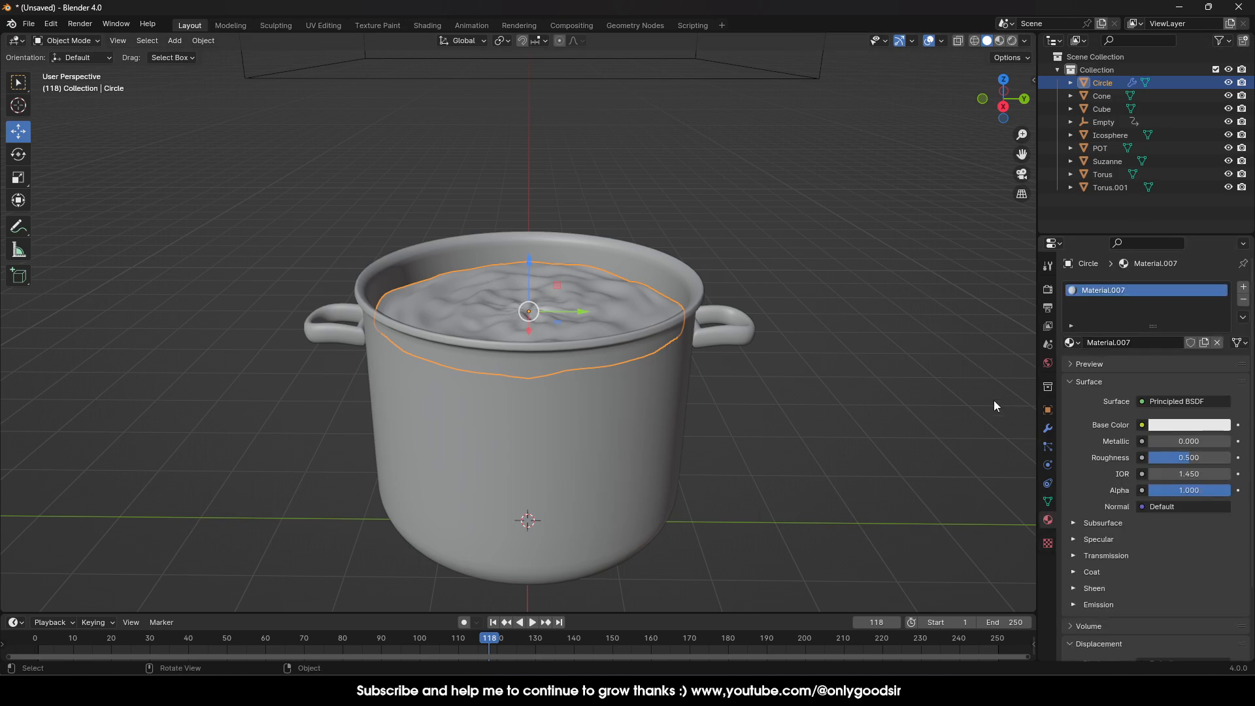
click(1161, 400)
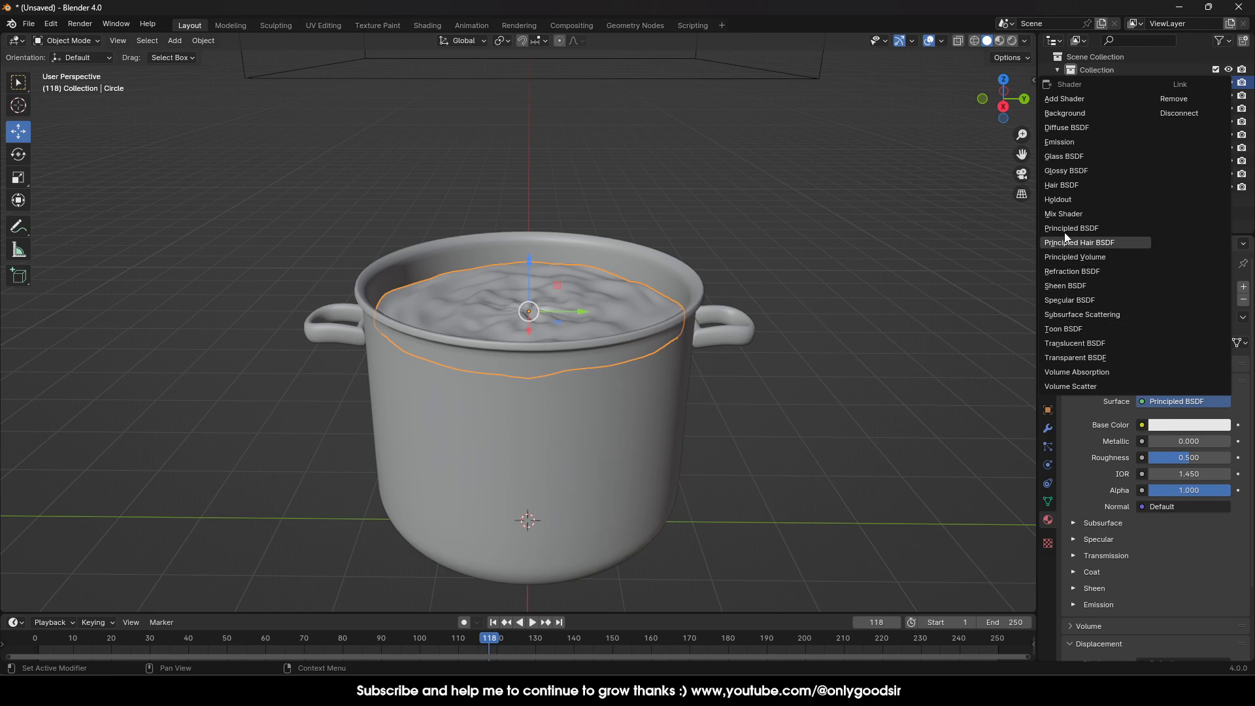
click(1065, 155)
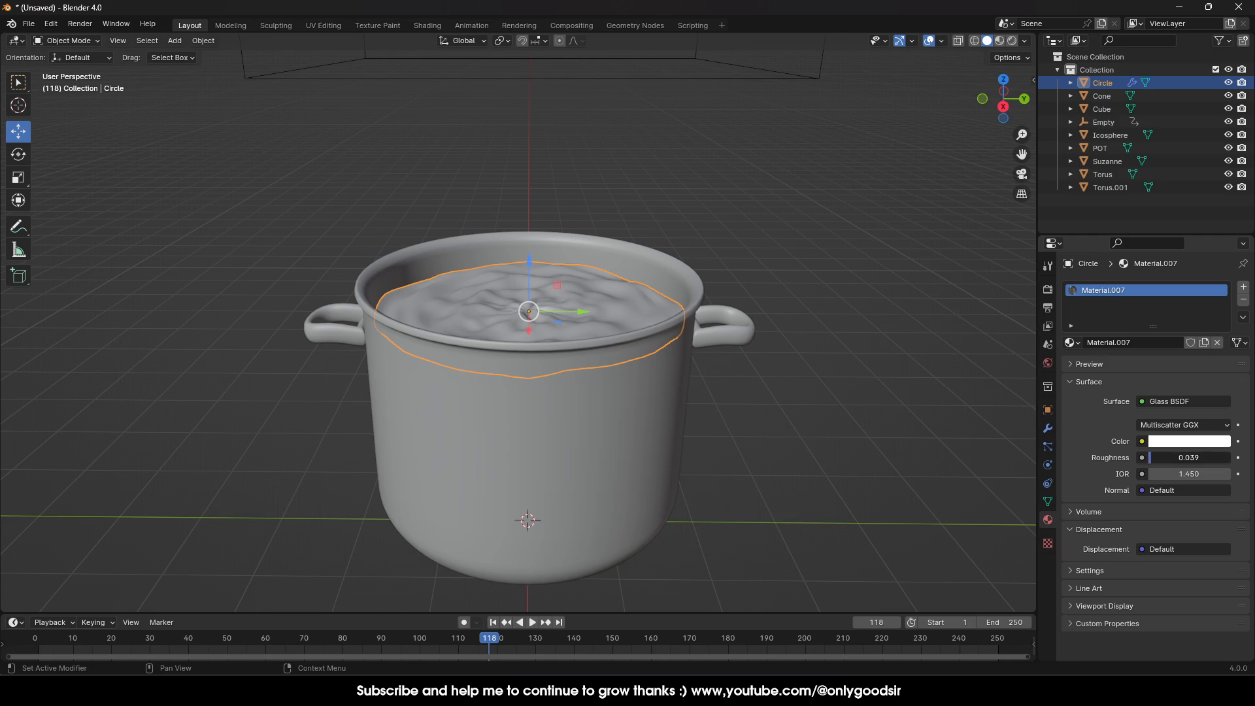
click(771, 445)
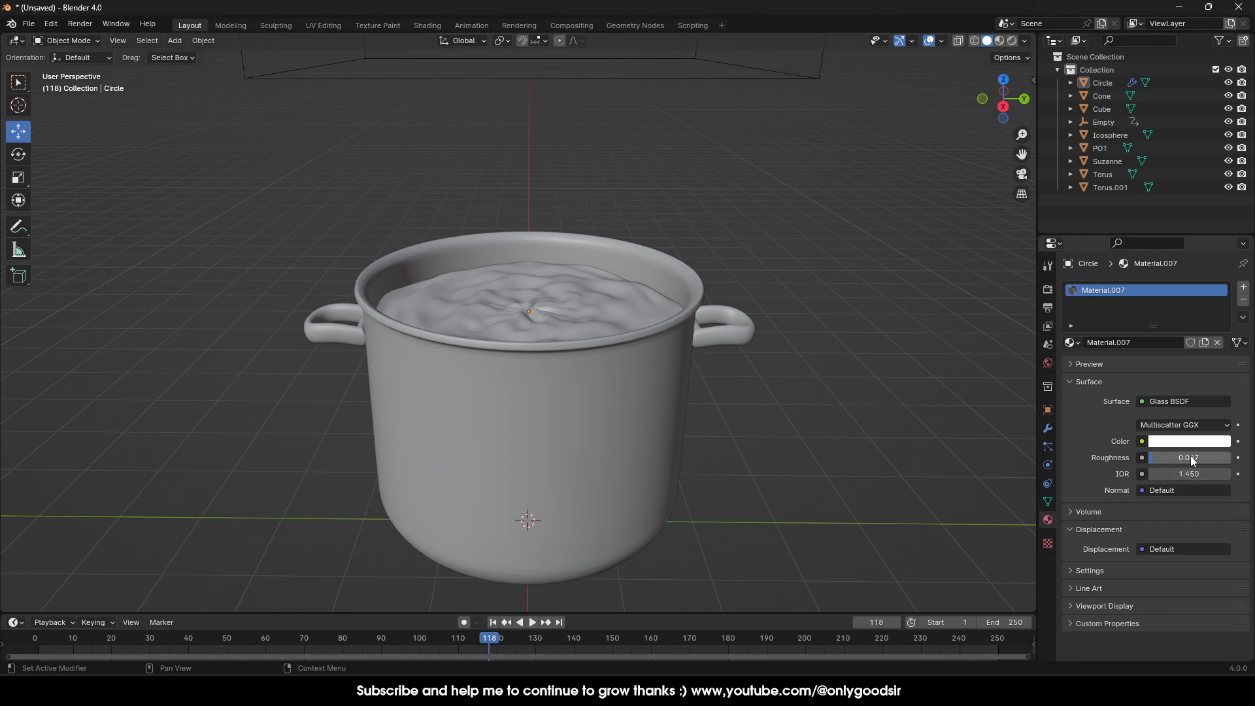
Step: Switch the viewport to rendered shading and play the water animation from the first frame
scroll(817, 449, down, 5)
scroll(777, 418, up, 3)
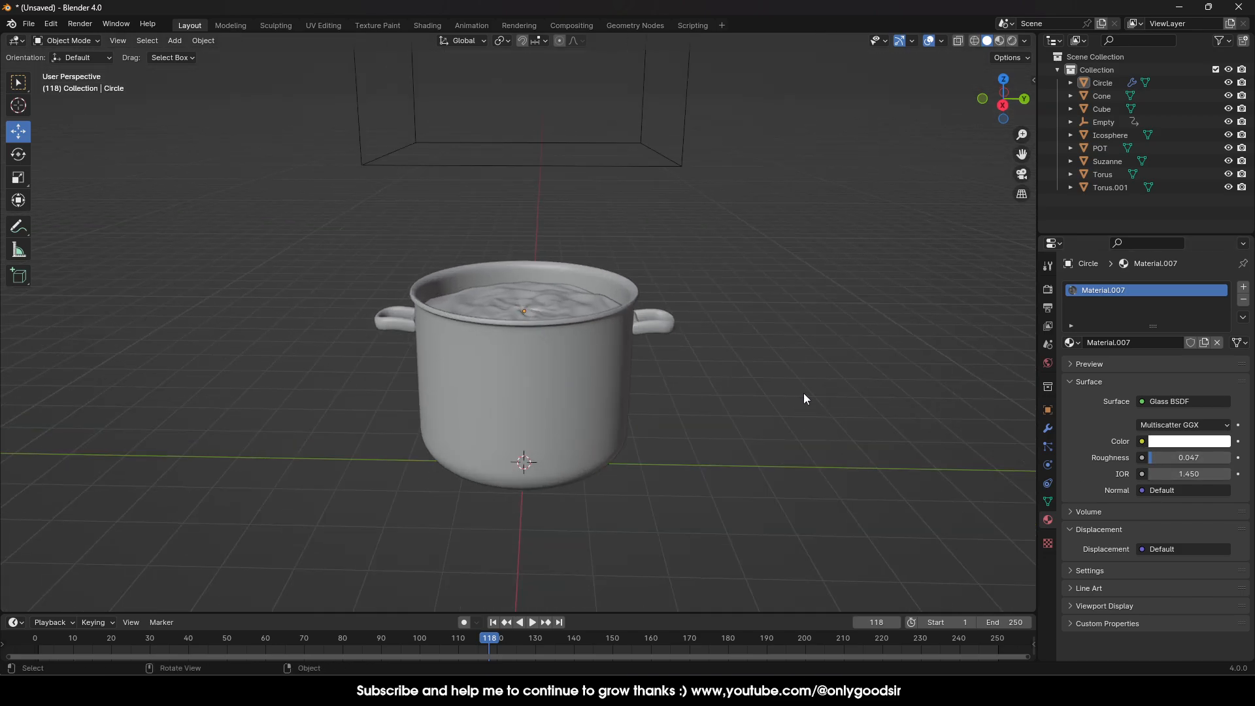
click(1012, 41)
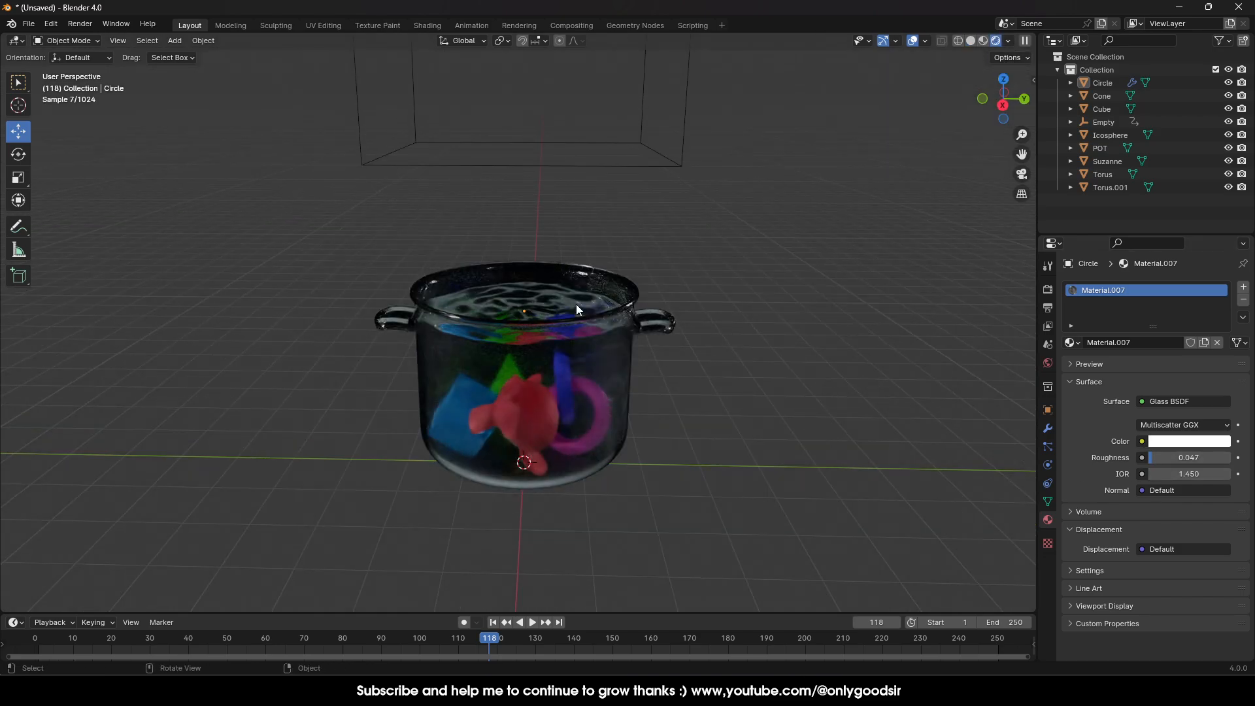
click(492, 623)
click(532, 623)
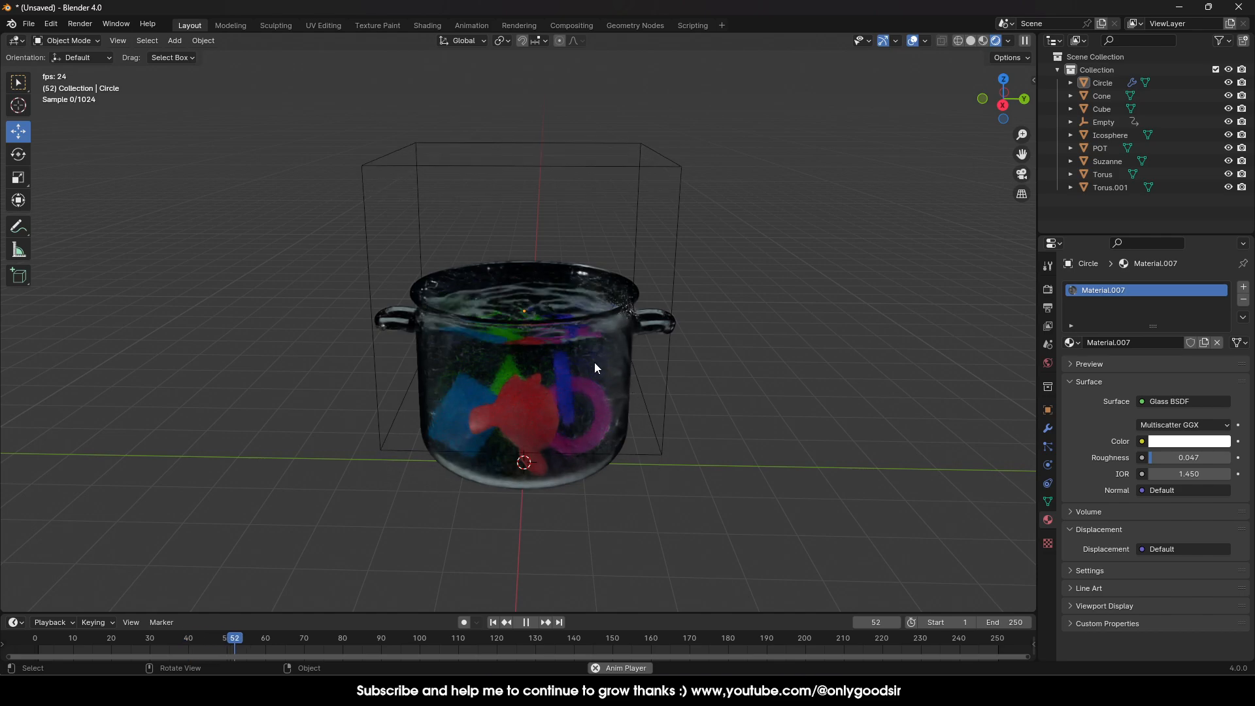
Step: Stop the playback, view the pot from the side and return to the first frame
click(528, 623)
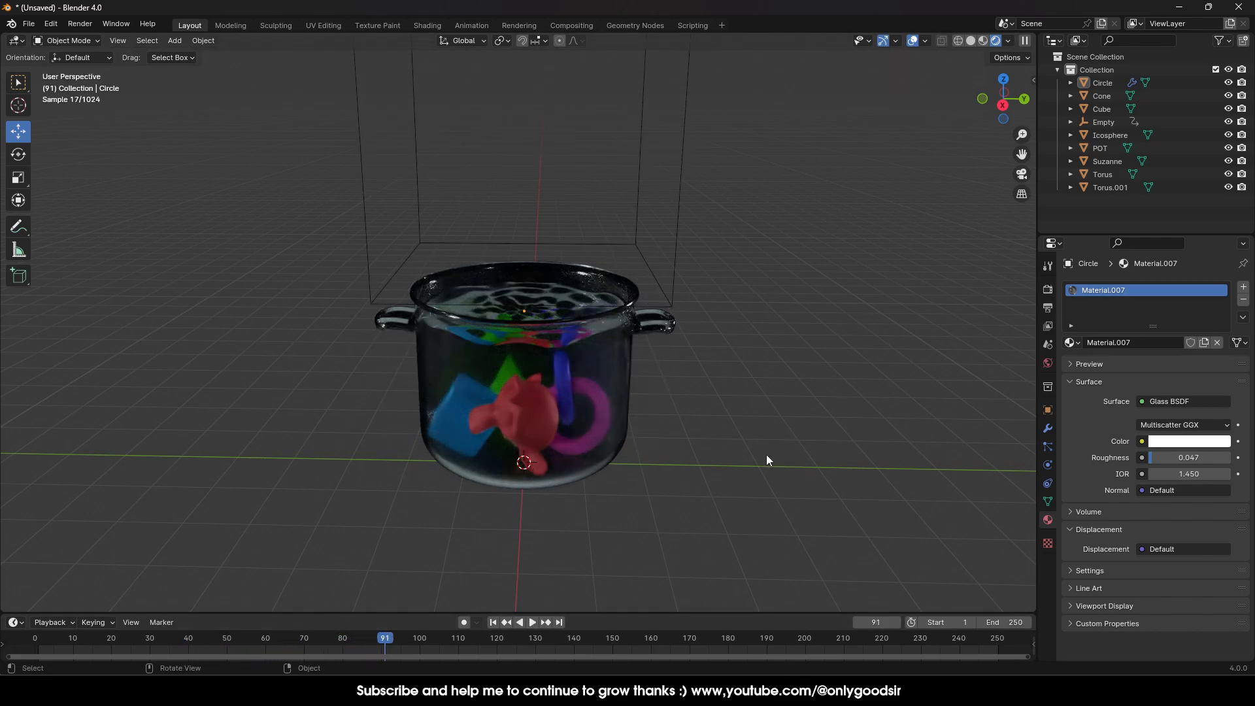
middle_drag(757, 452, 569, 354)
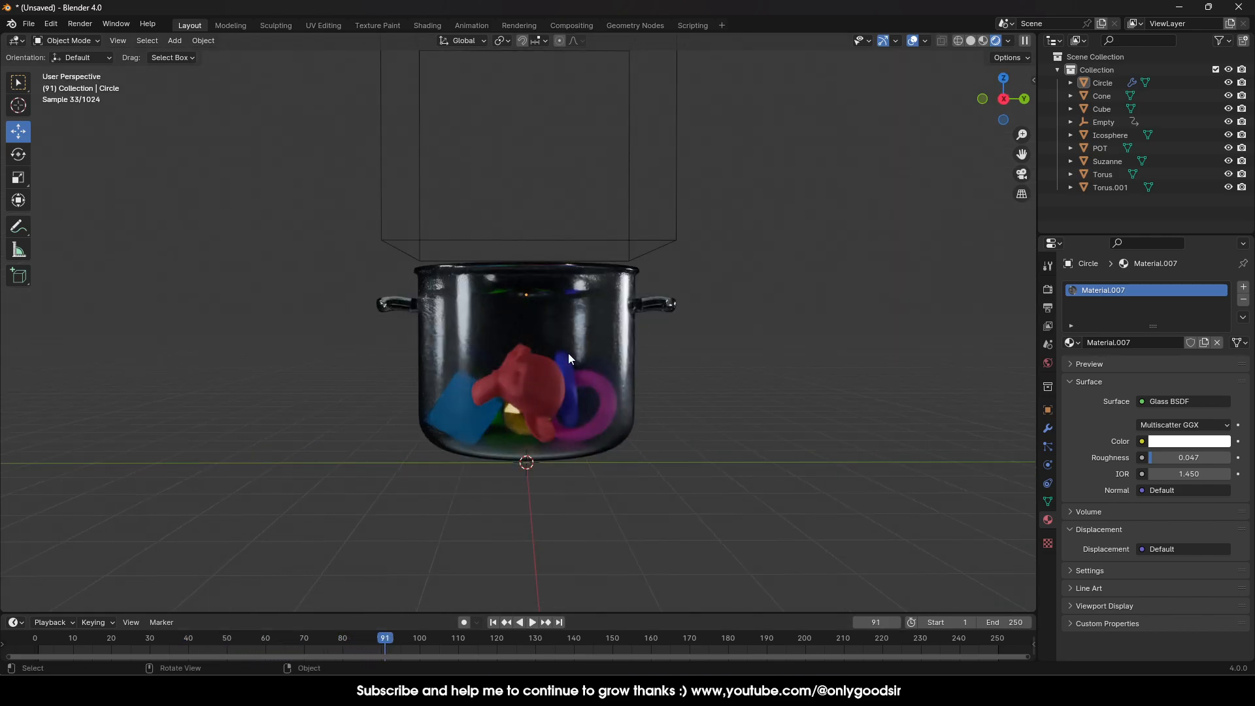
click(491, 622)
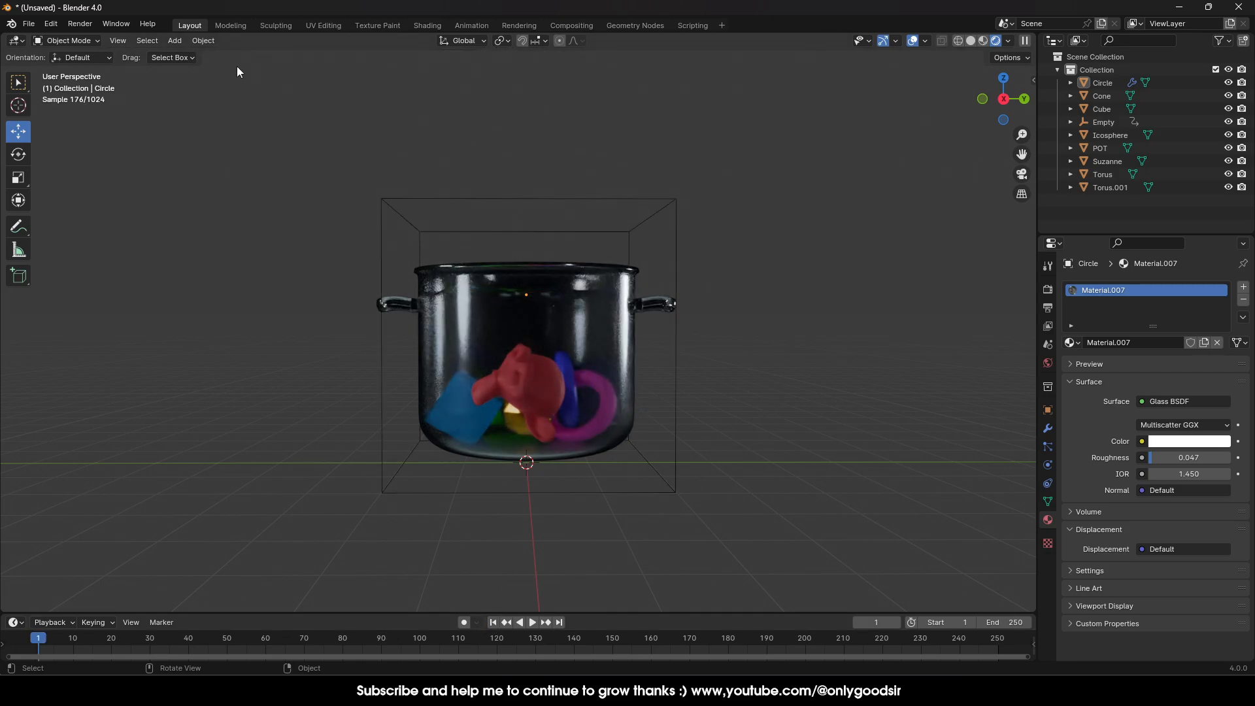
Step: Switch the viewport to solid shading with X-ray enabled so the objects inside the pot can be selected
click(973, 41)
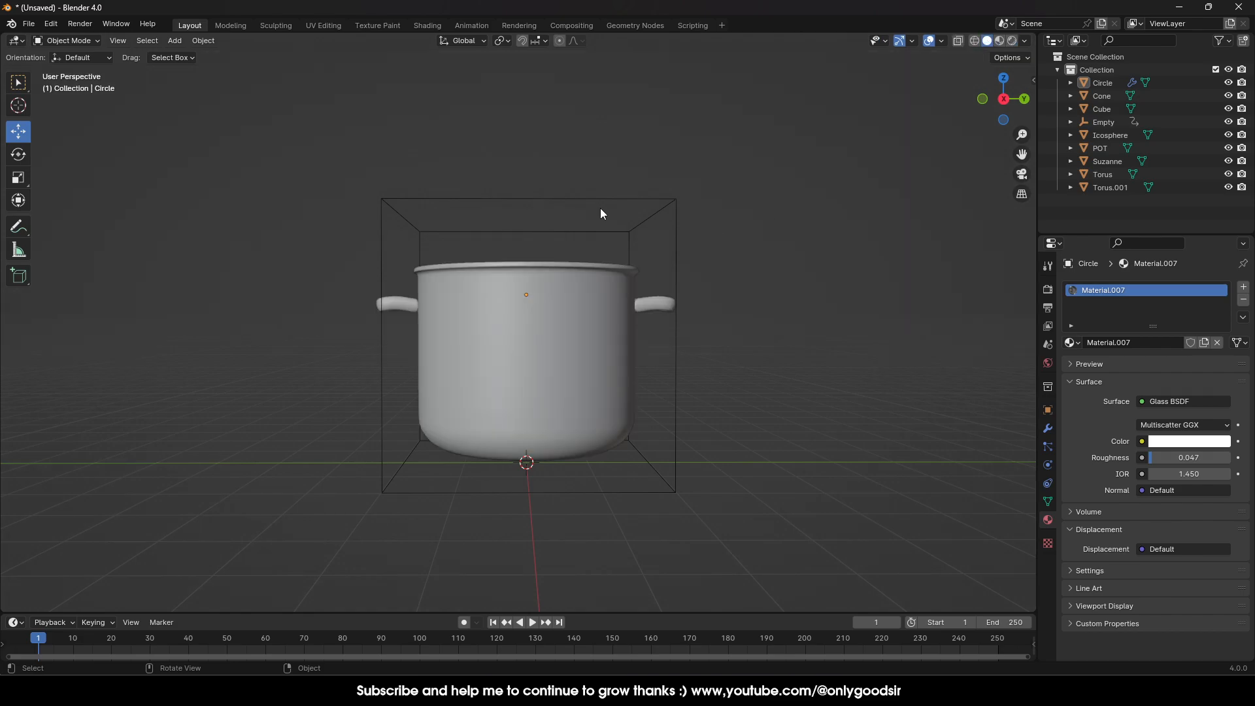
middle_drag(717, 141, 715, 149)
click(958, 40)
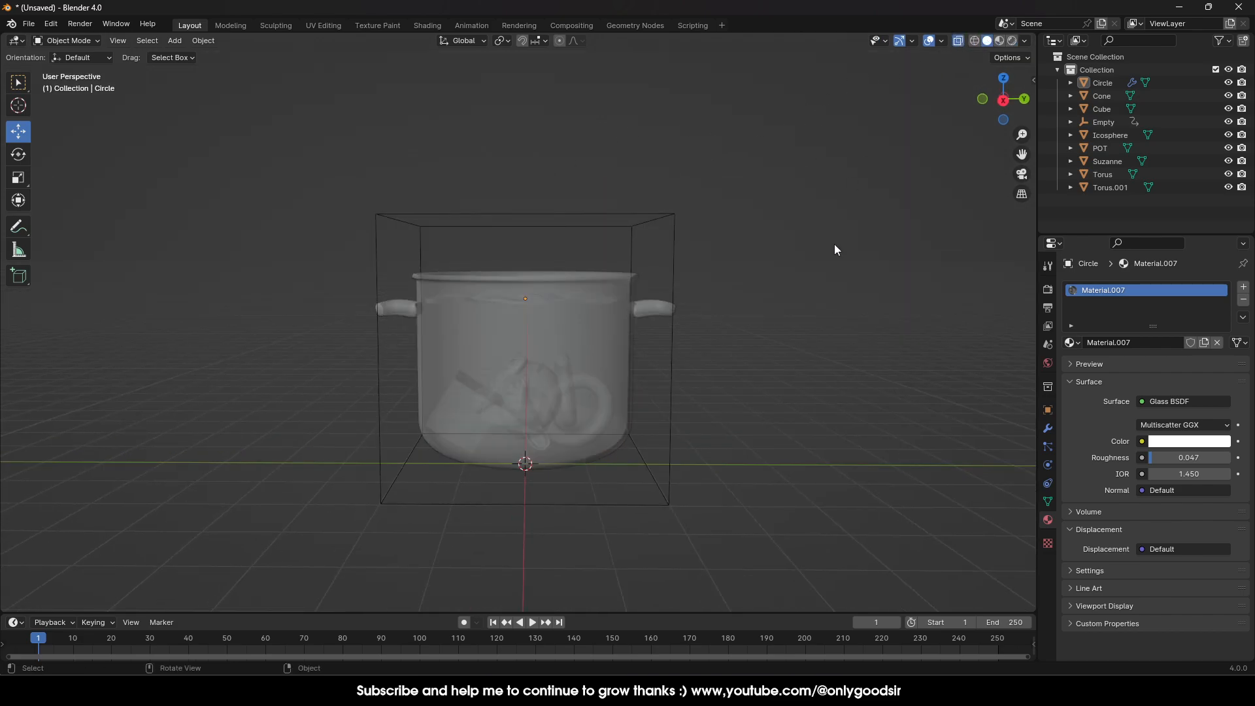
middle_drag(800, 238, 901, 176)
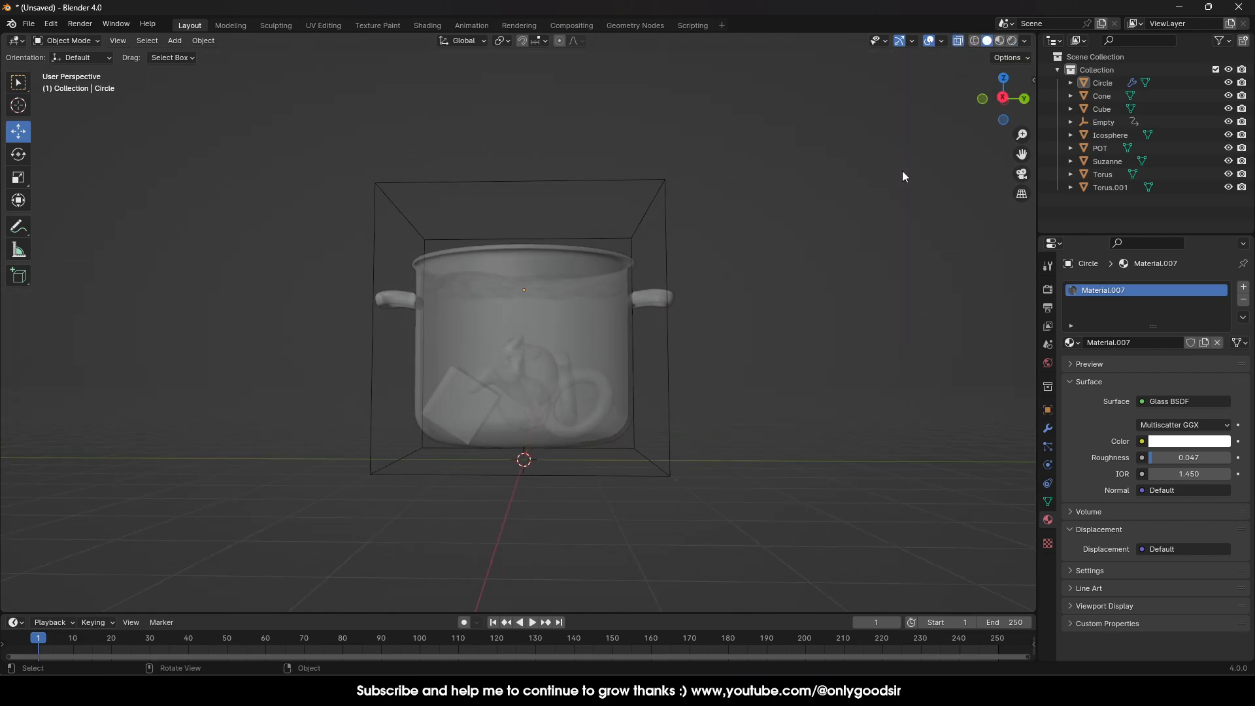
Step: Copy and paste the water surface, and move the pasted copy down about 1.22 m along Z inside the pot
click(1004, 100)
middle_drag(595, 247, 574, 288)
click(551, 305)
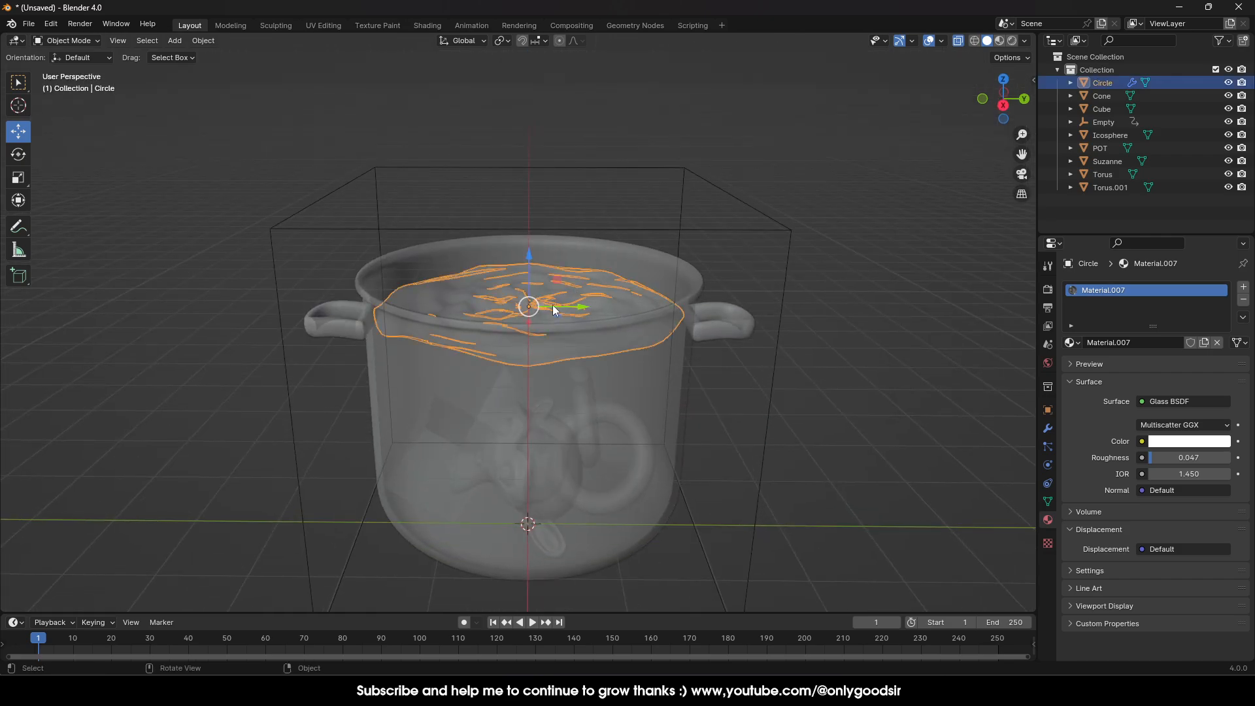
key(ctrl+c)
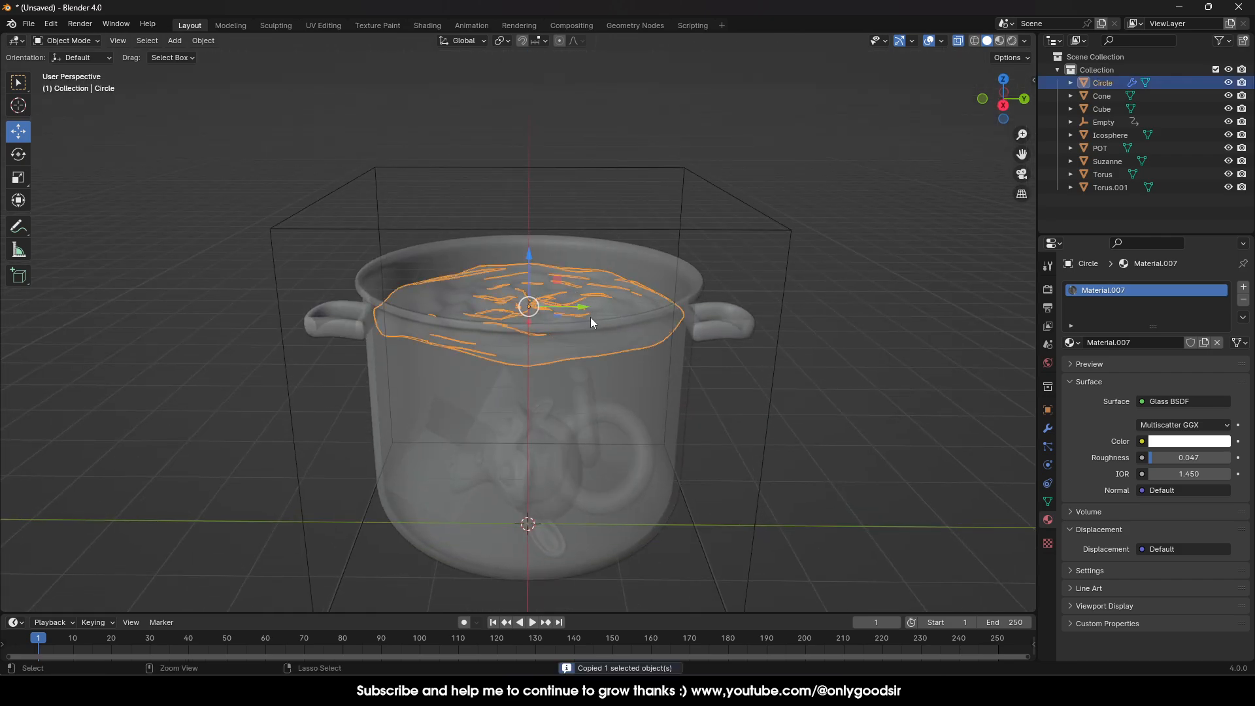
key(ctrl+v)
right_click(521, 300)
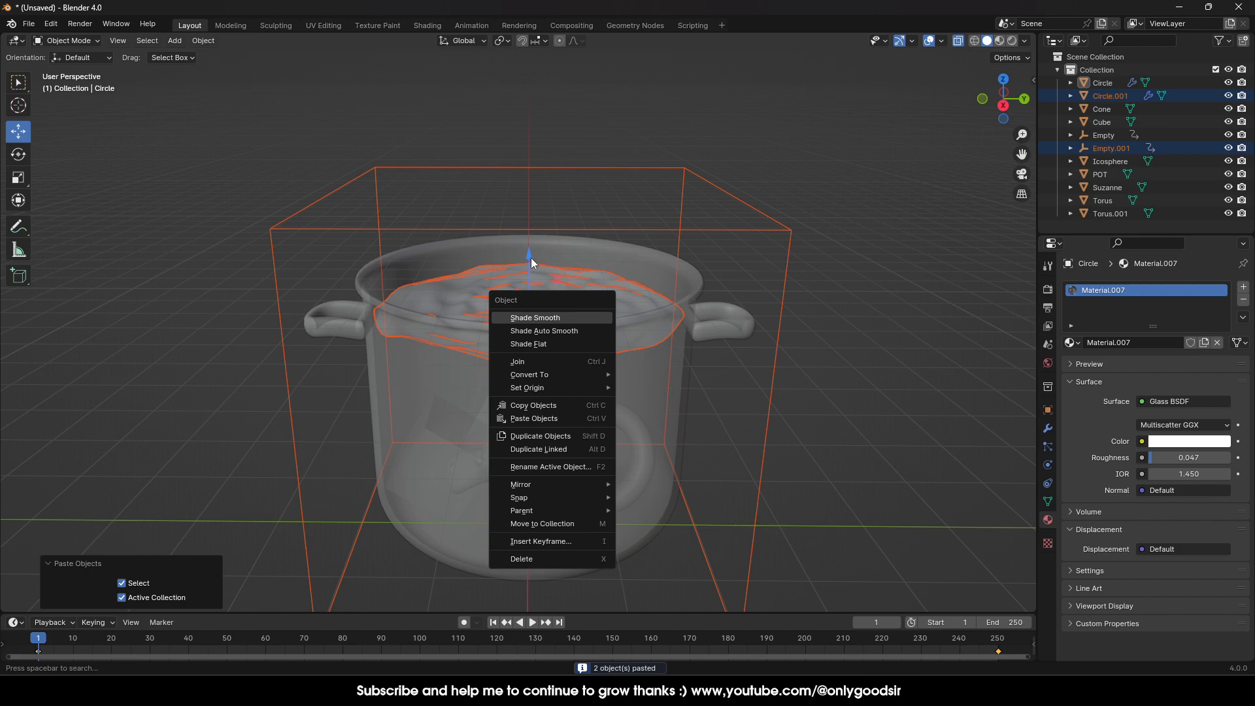
drag(529, 285, 529, 417)
middle_drag(603, 387, 604, 355)
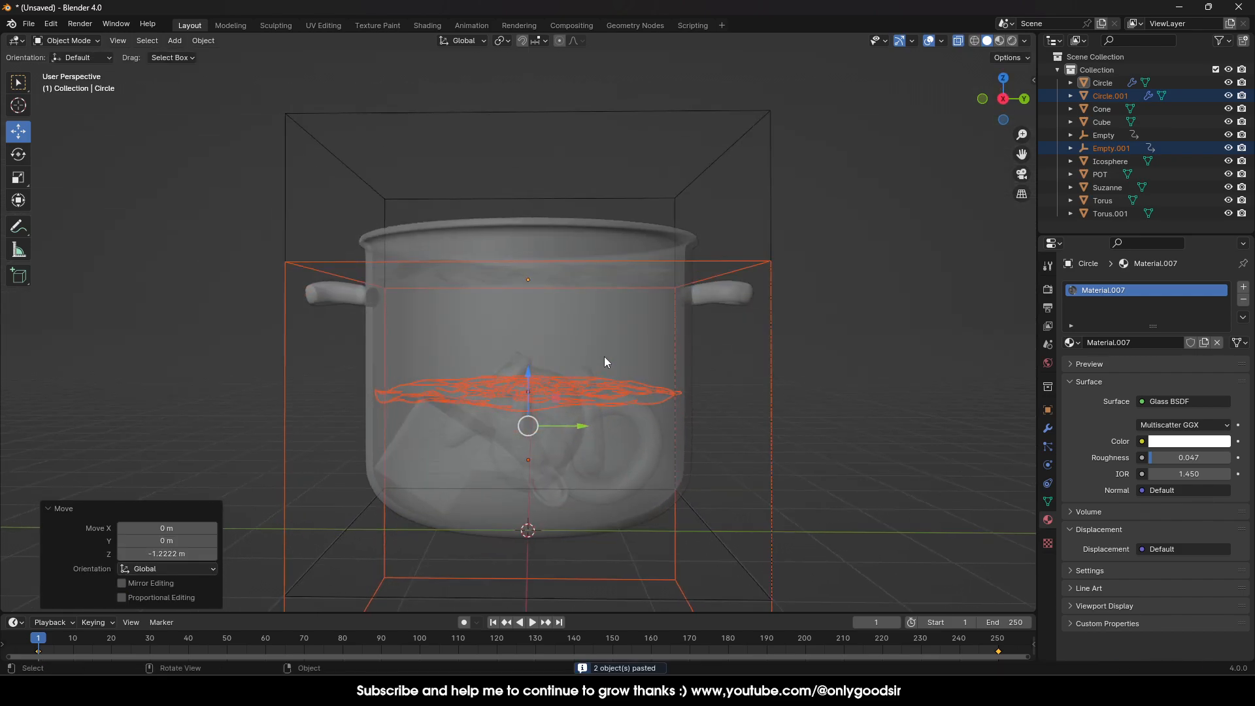
Step: Delete the duplicate Empty that was pasted along with the copied water surface
scroll(699, 382, down, 3)
click(671, 545)
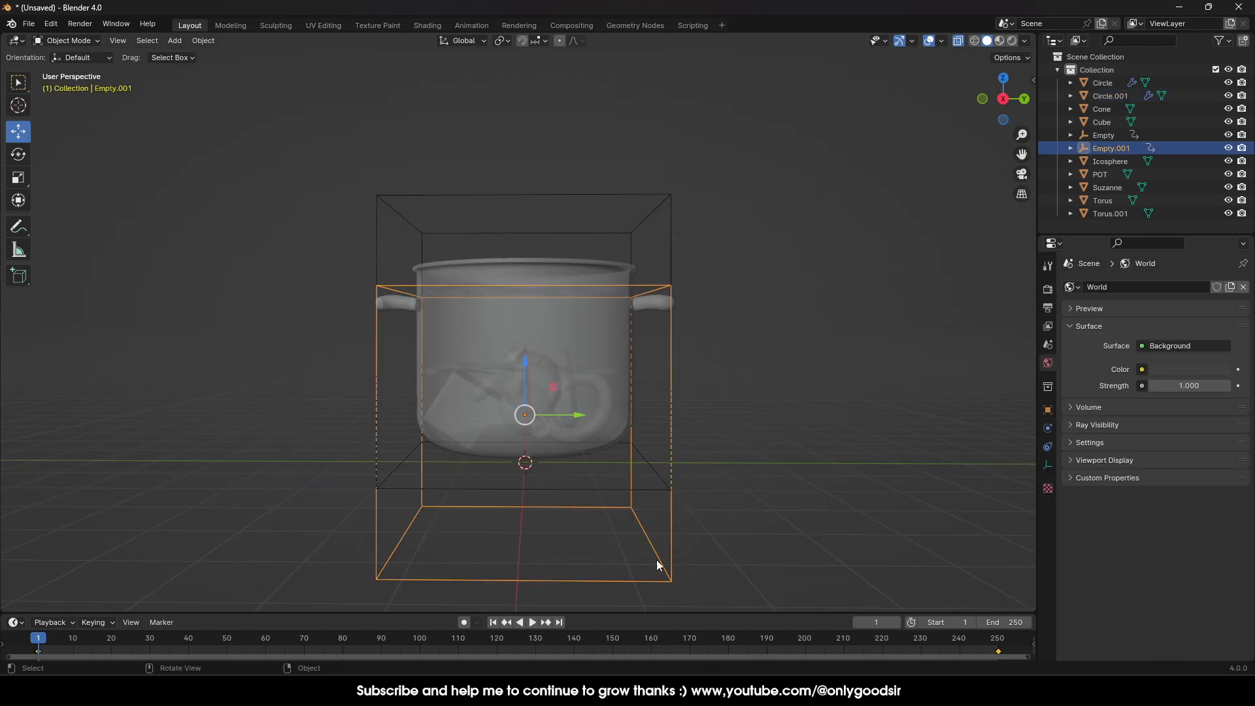
key(Delete)
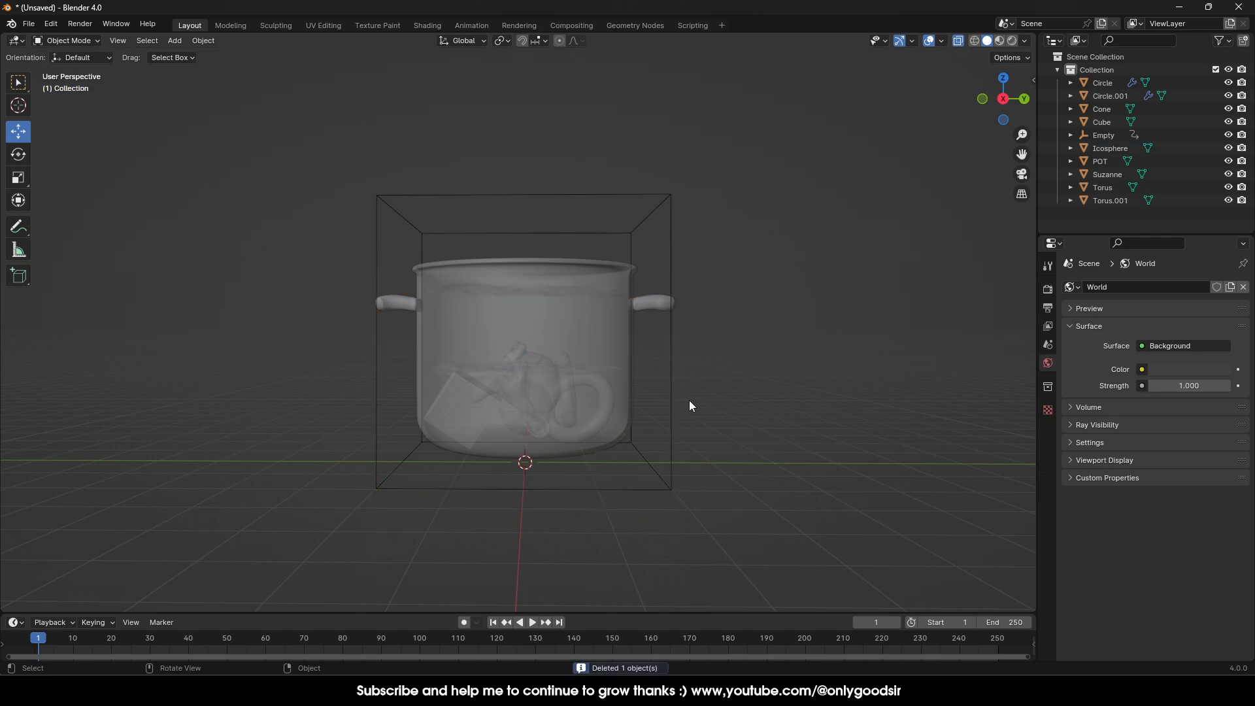
Step: Rename the original upper water surface as WATER
click(1115, 97)
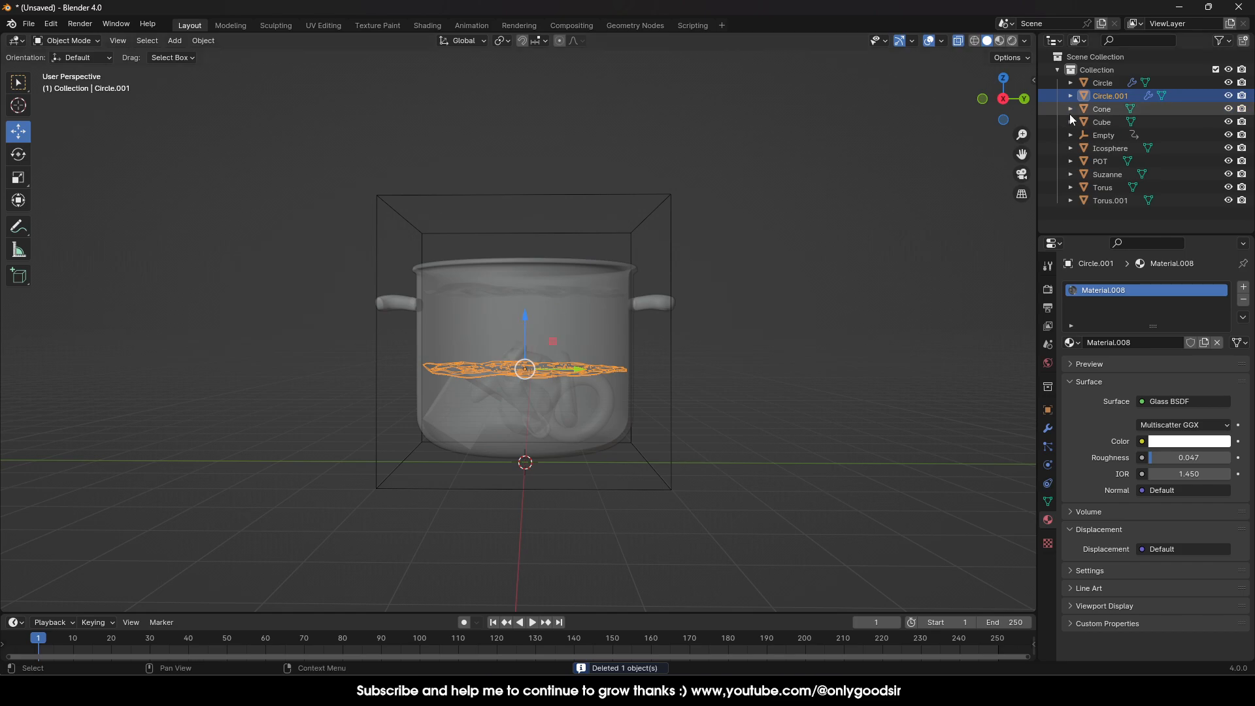
click(1098, 83)
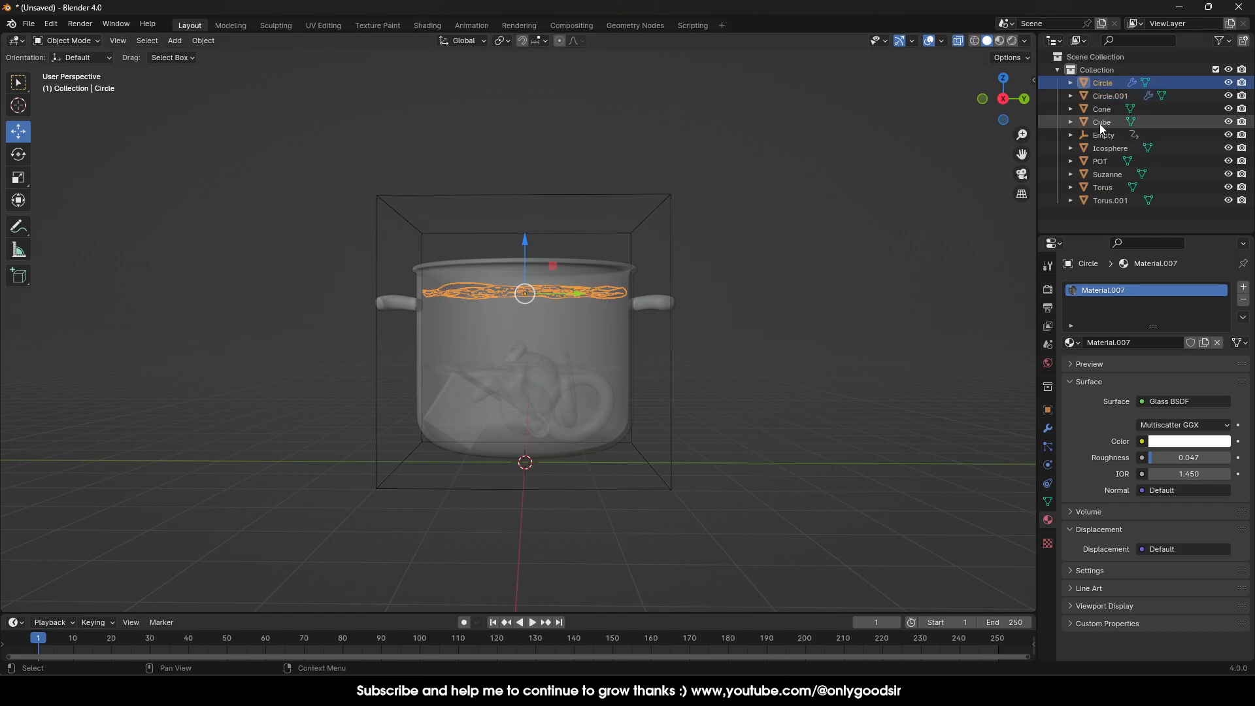
double_click(1107, 84)
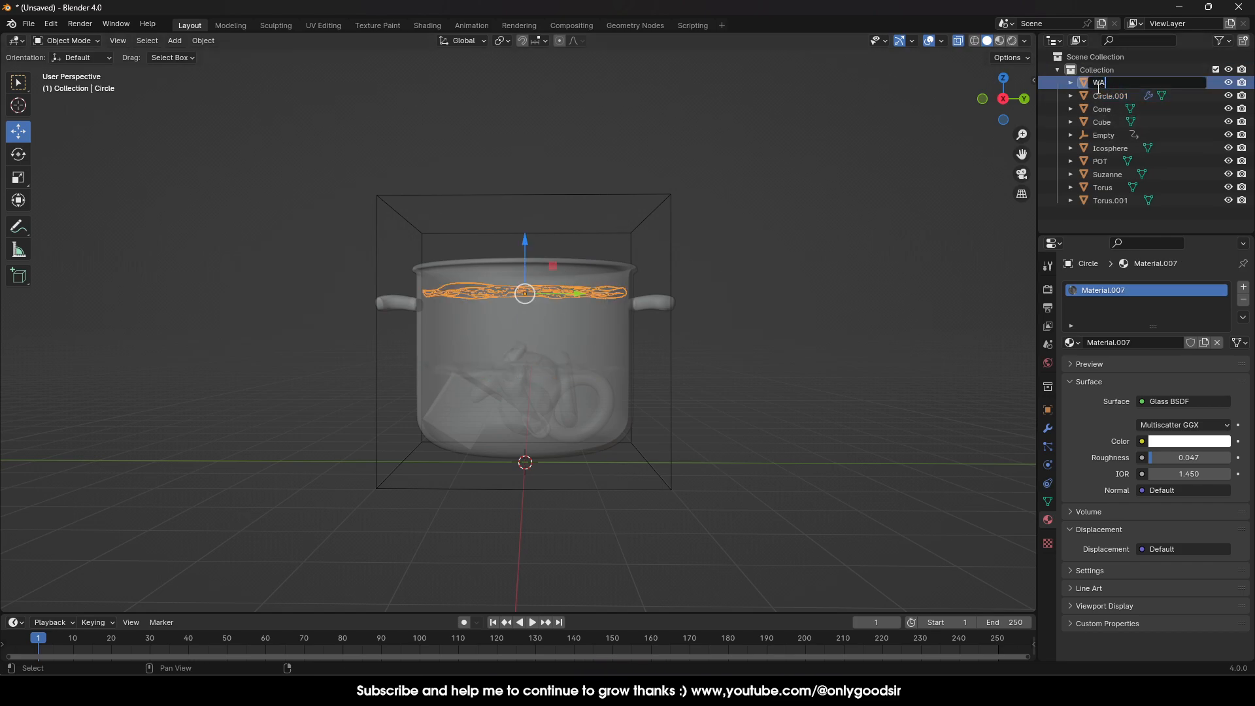
key(Return)
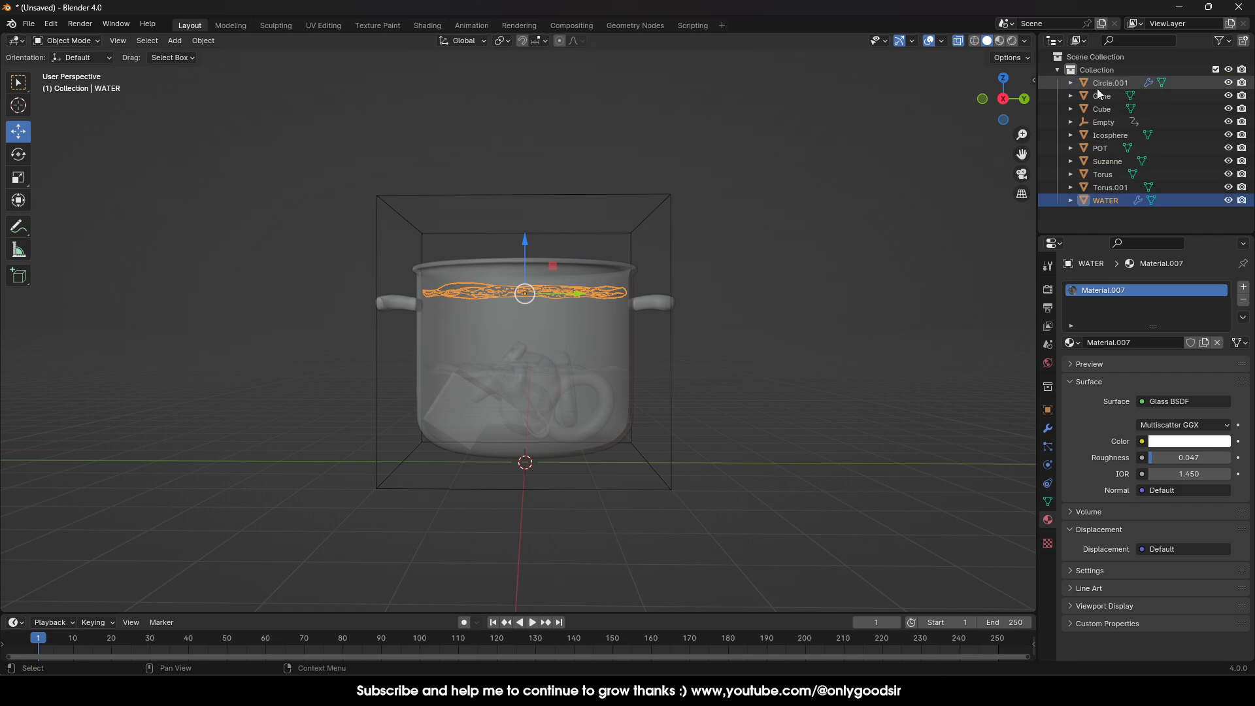
Step: Rename the duplicated lower water surface as EMITTER
click(1099, 85)
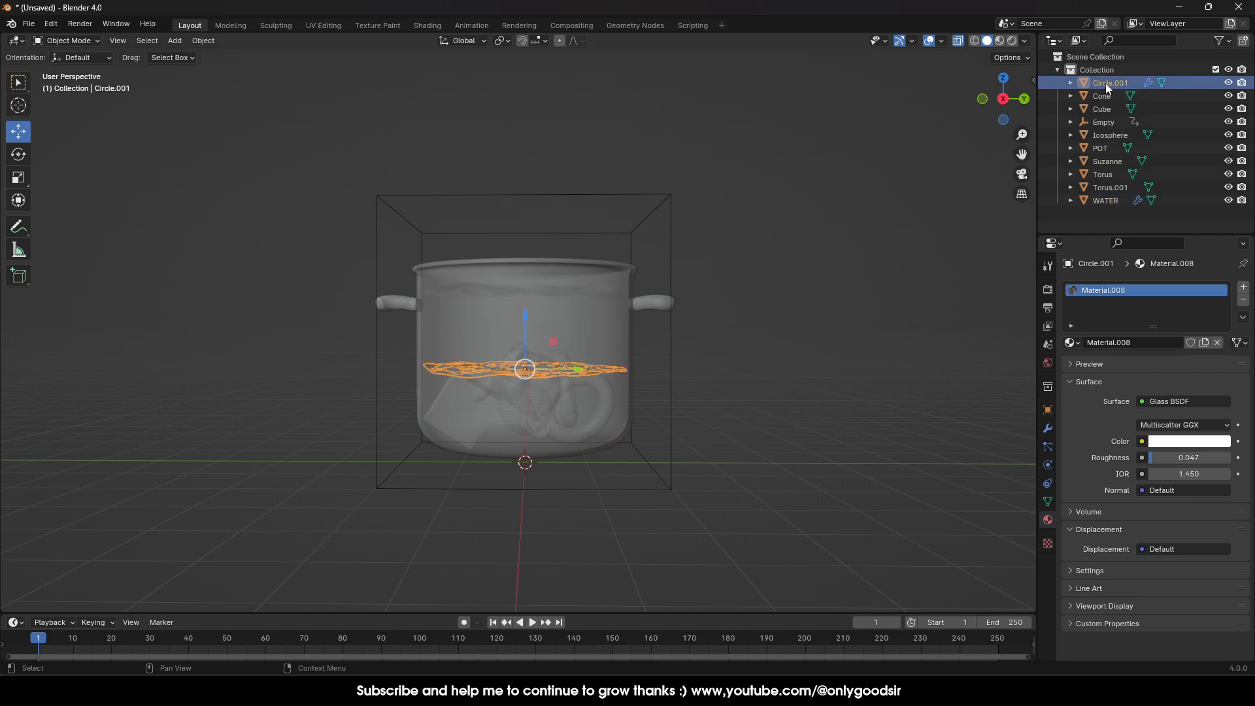
double_click(1104, 84)
text(EMITTER)
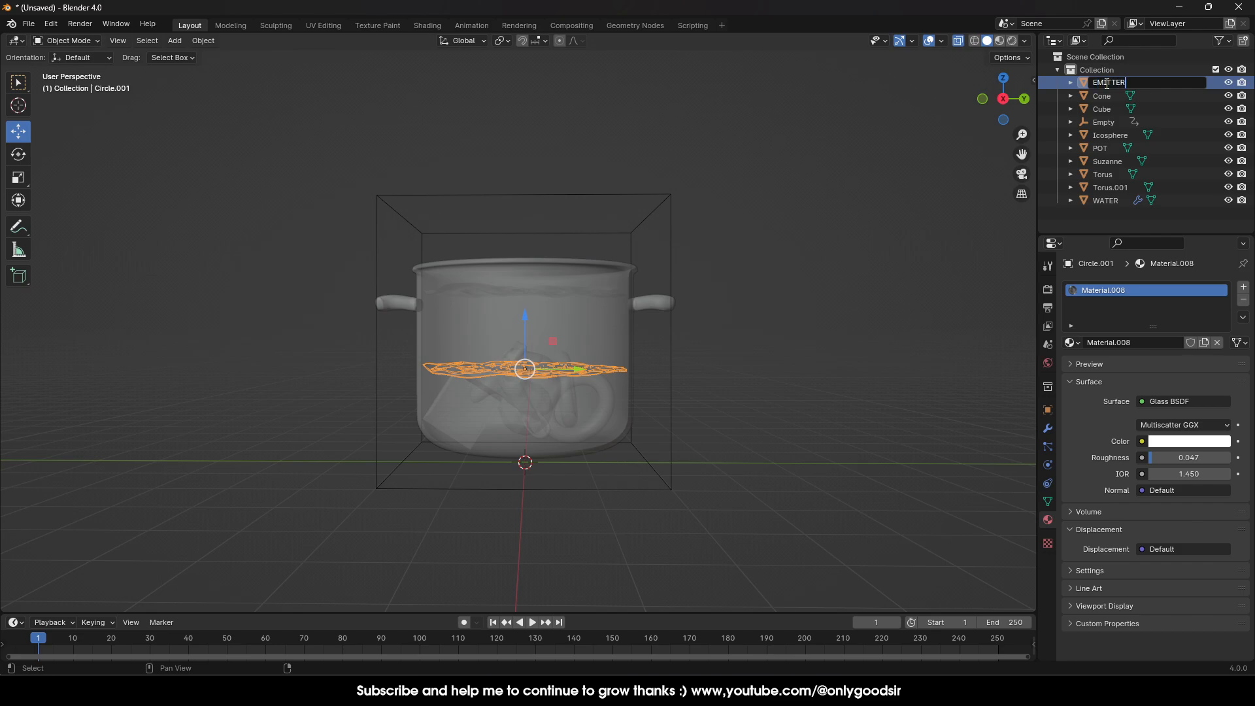
key(Return)
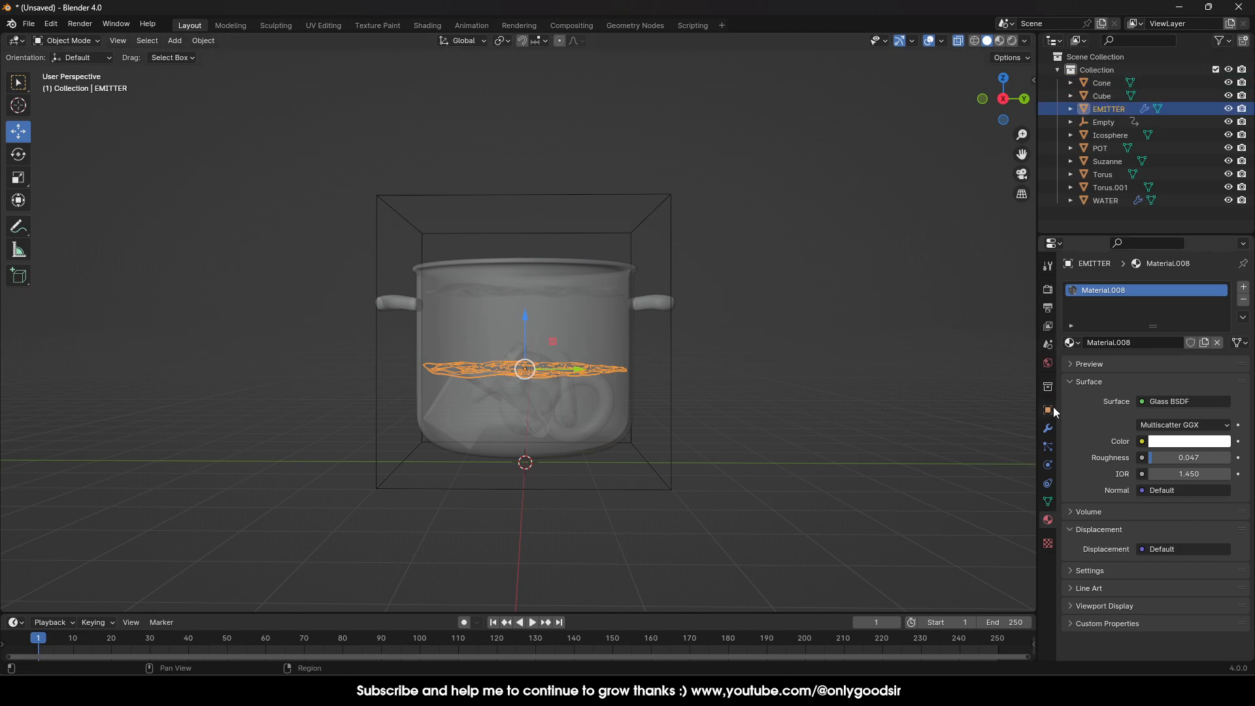
Step: Remove the Displace and Subdivision modifiers from the EMITTER disc
click(1048, 428)
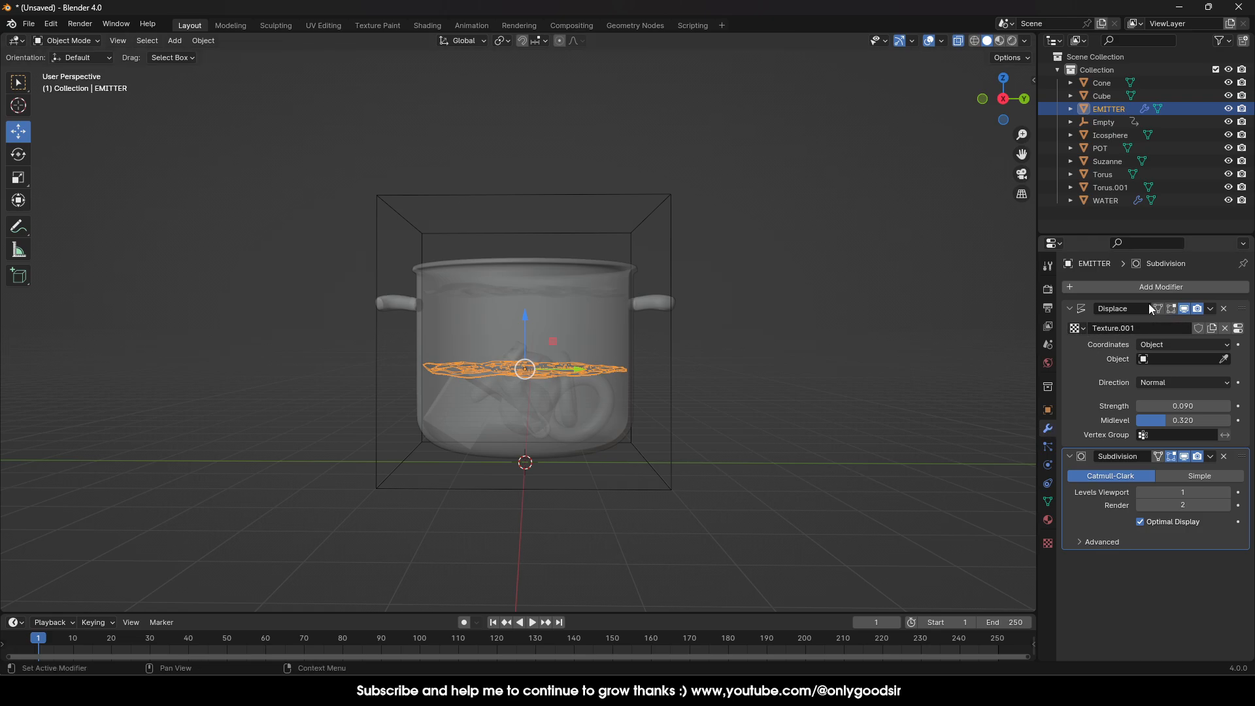
click(1224, 309)
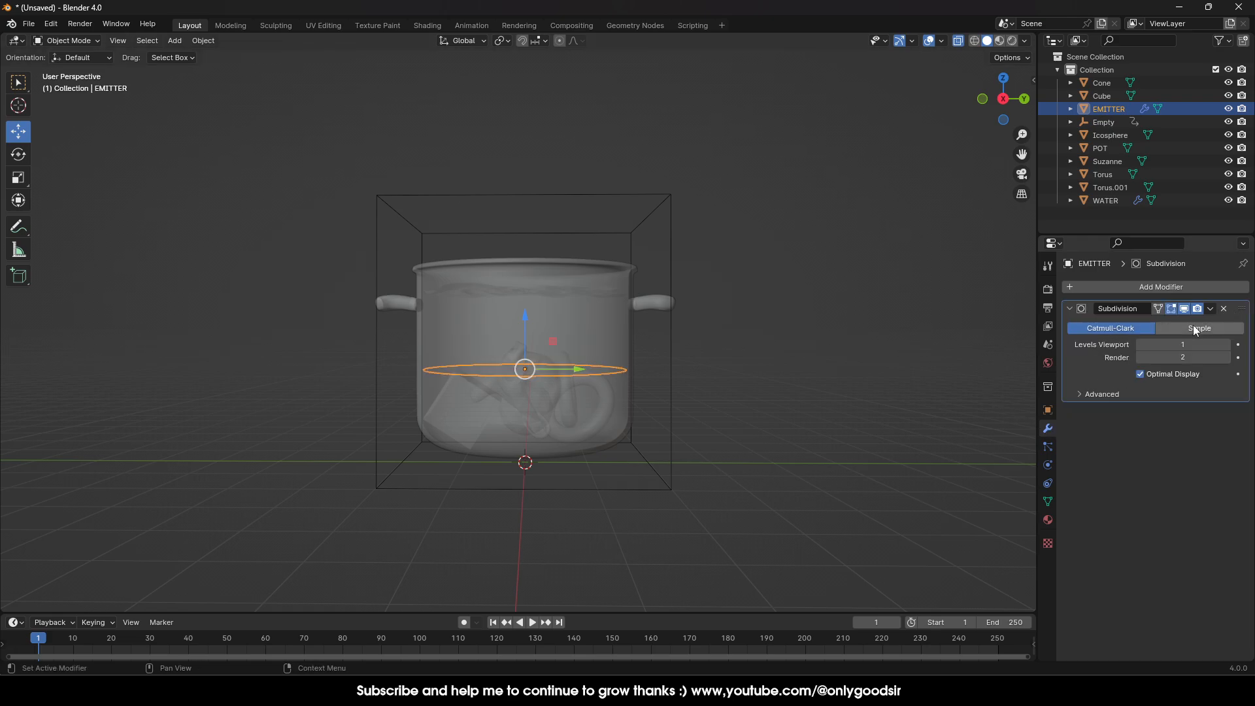
click(1223, 309)
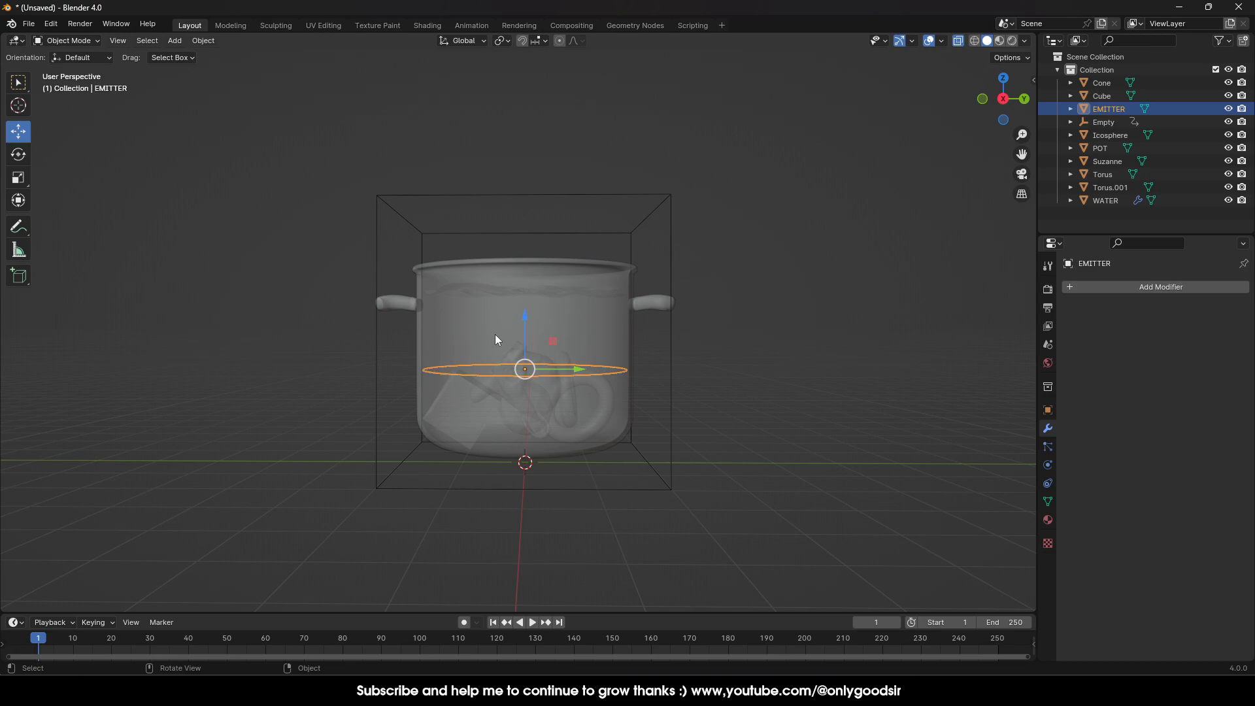
Step: Move the EMITTER disc straight up along Z to a spot well above the pot's rim
middle_drag(495, 340, 520, 323)
drag(520, 323, 531, 136)
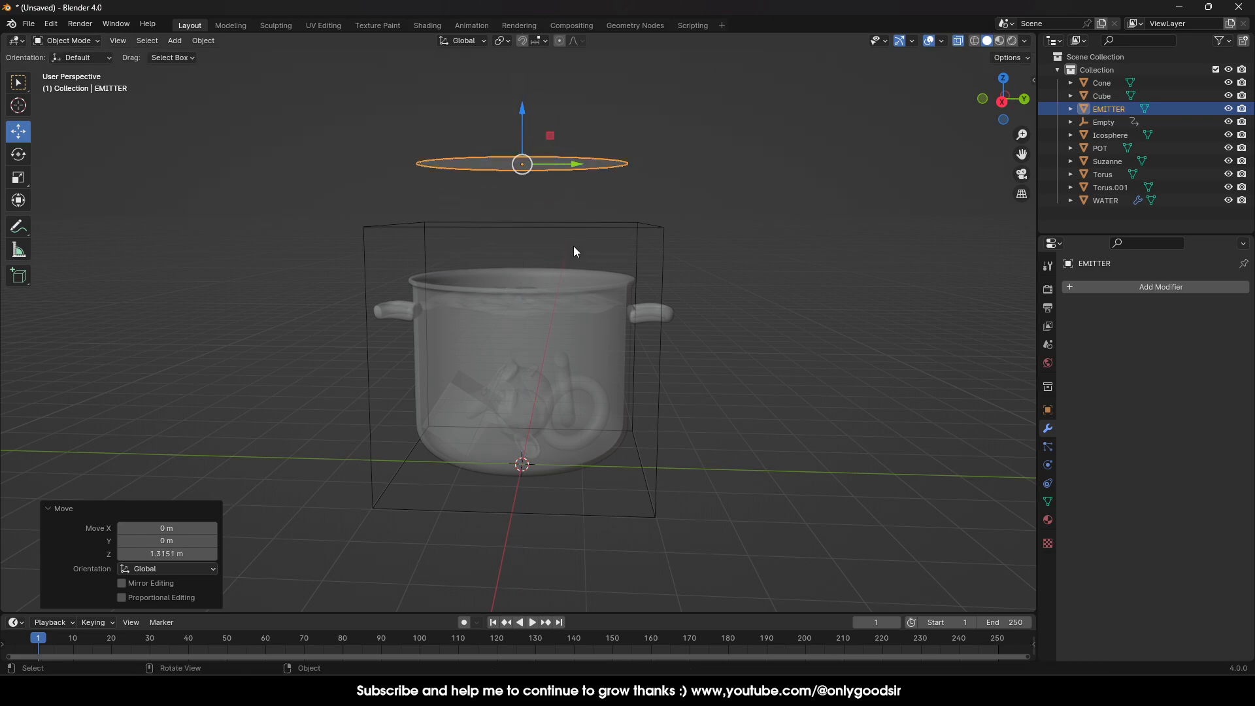
middle_drag(574, 246, 594, 335)
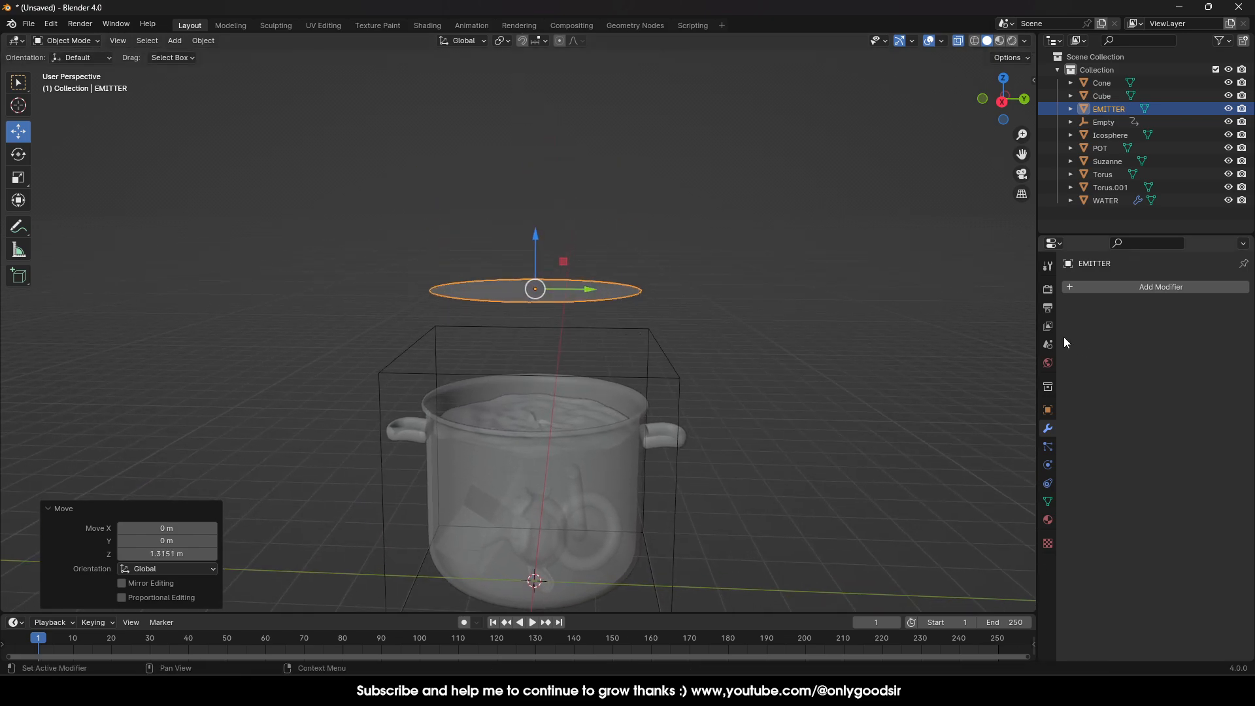
Step: Add an emitter particle system to the EMITTER disc and play the animation briefly to check the particles
click(1048, 447)
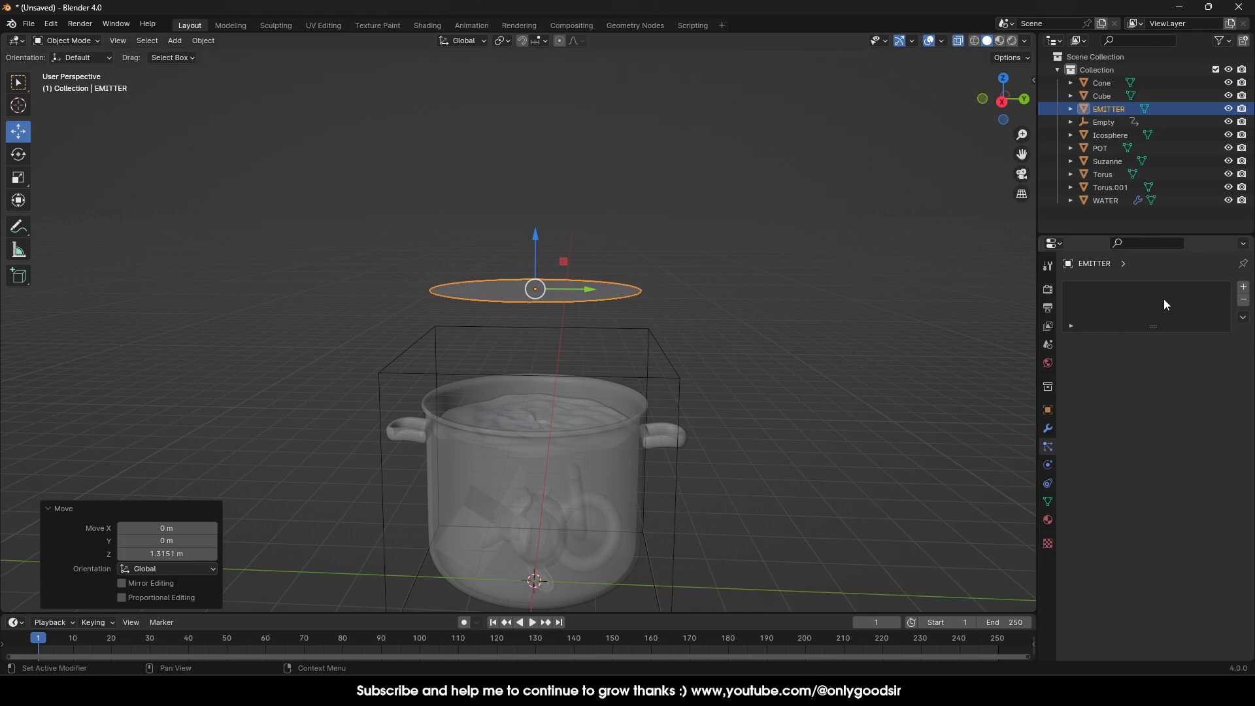
click(1242, 288)
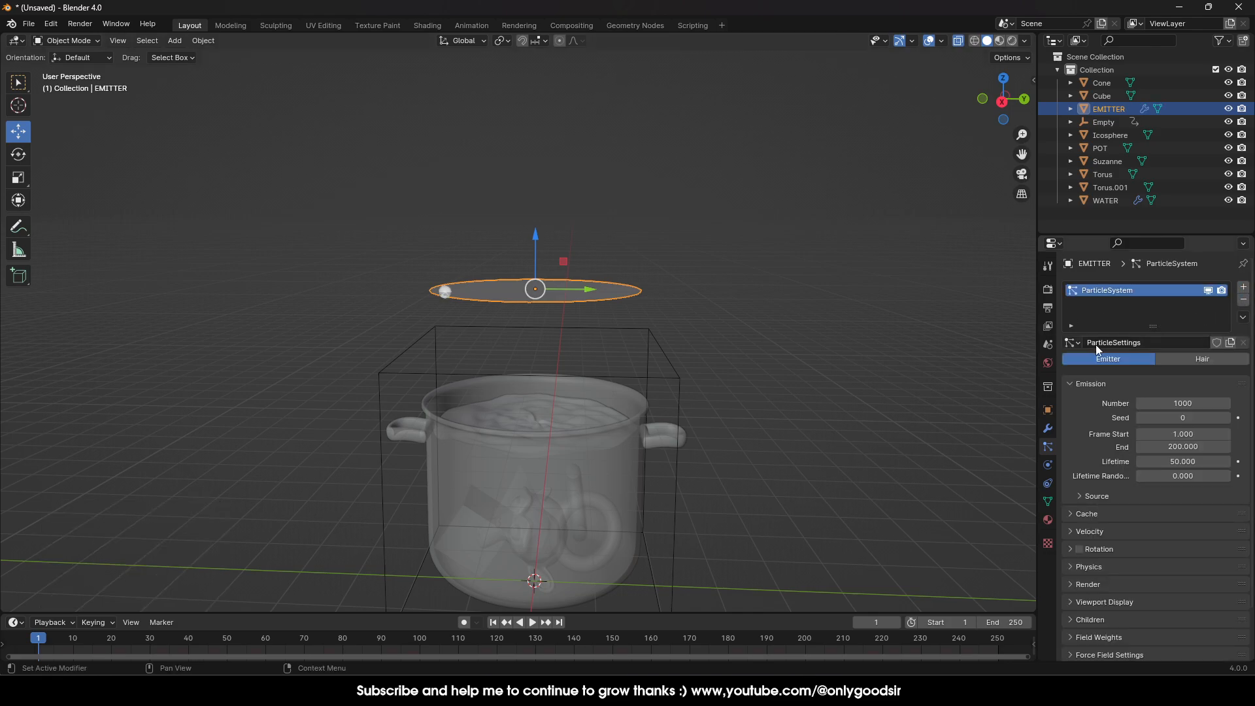
click(532, 622)
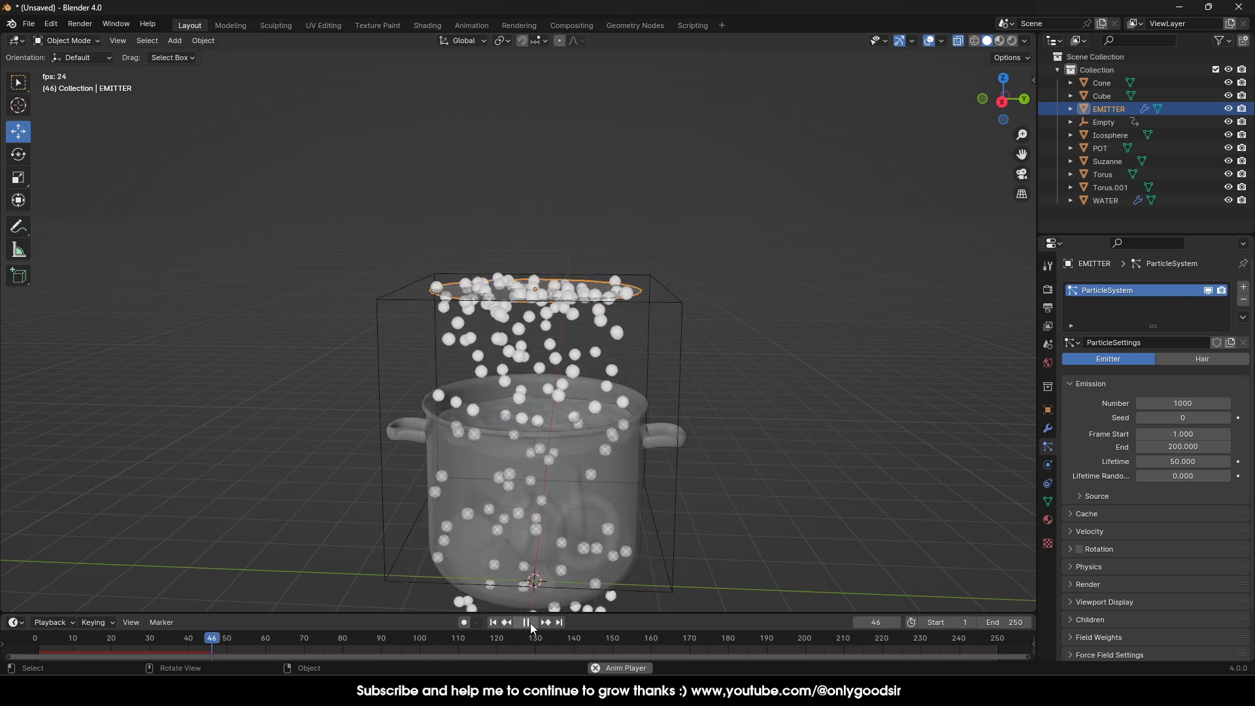
click(531, 622)
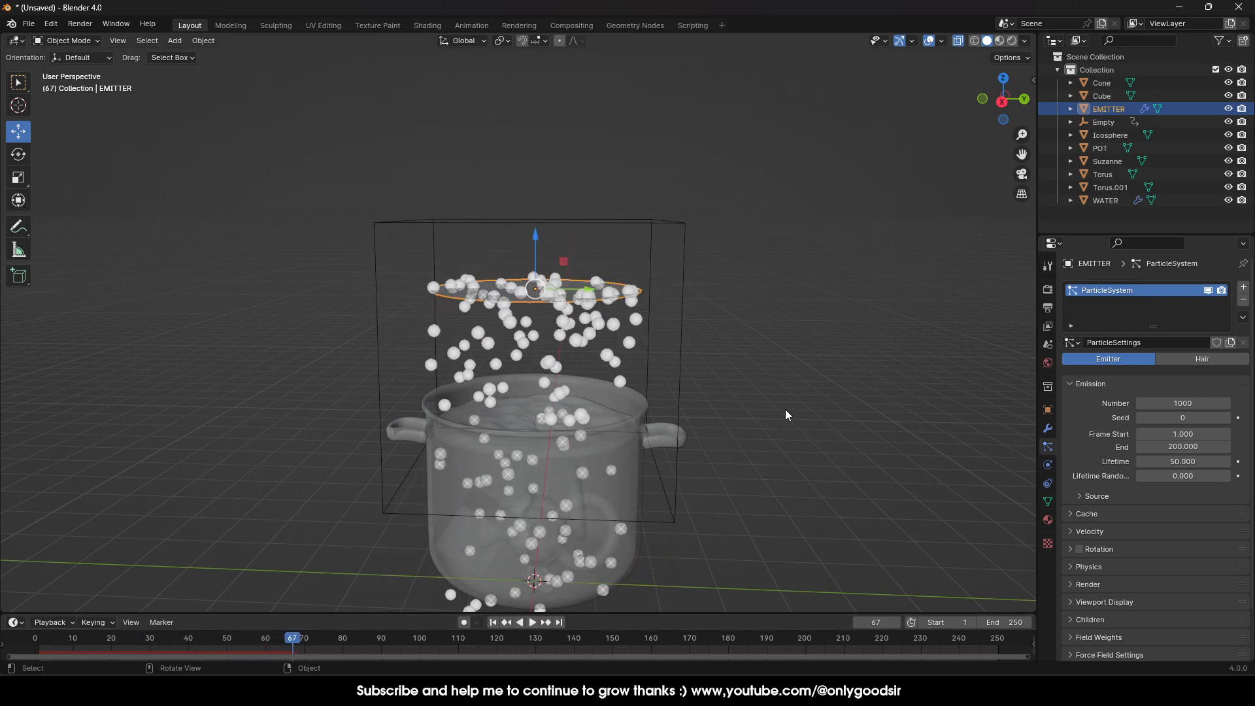
scroll(784, 412, down, 3)
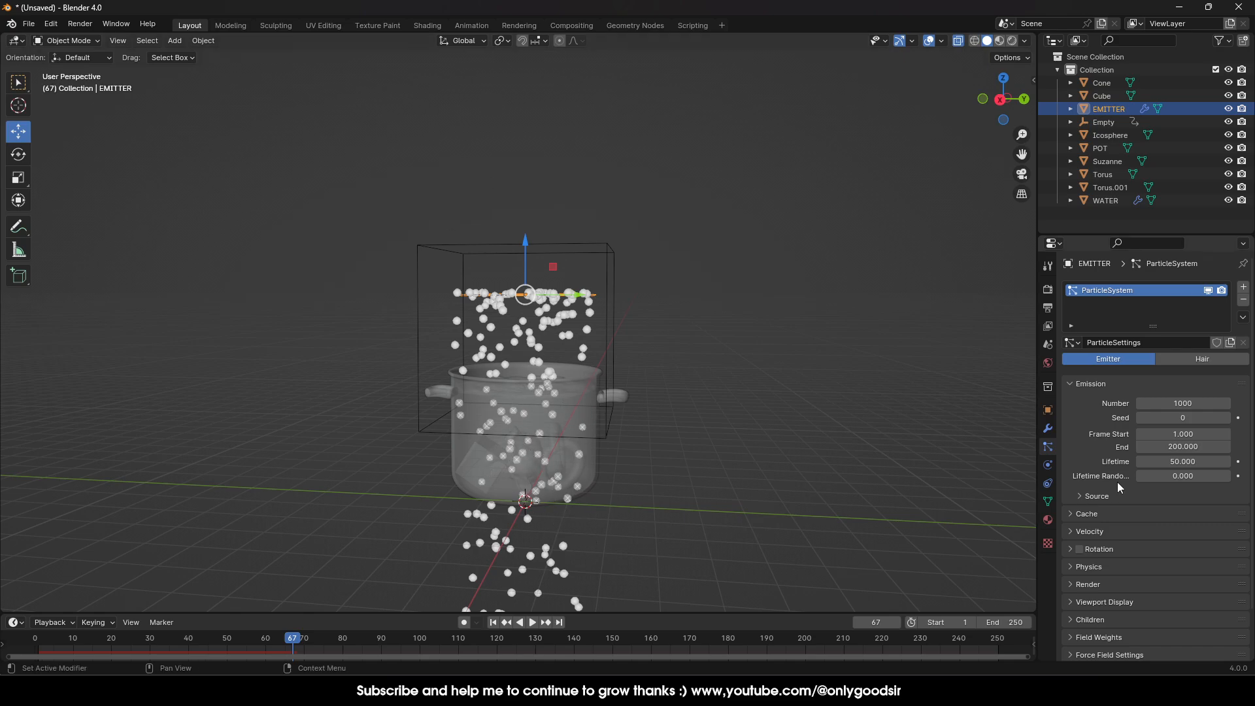
Step: Set the Gravity field weight of the EMITTER's particle system to -1
scroll(1166, 529, down, 2)
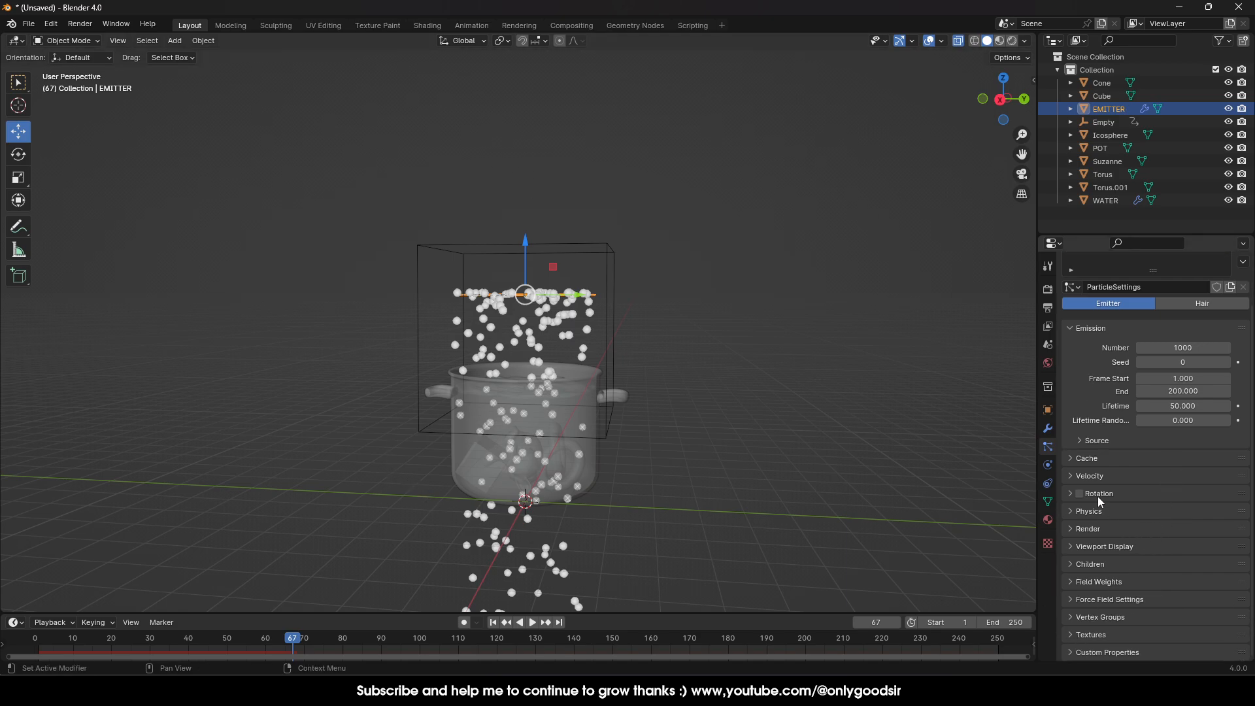
click(1075, 582)
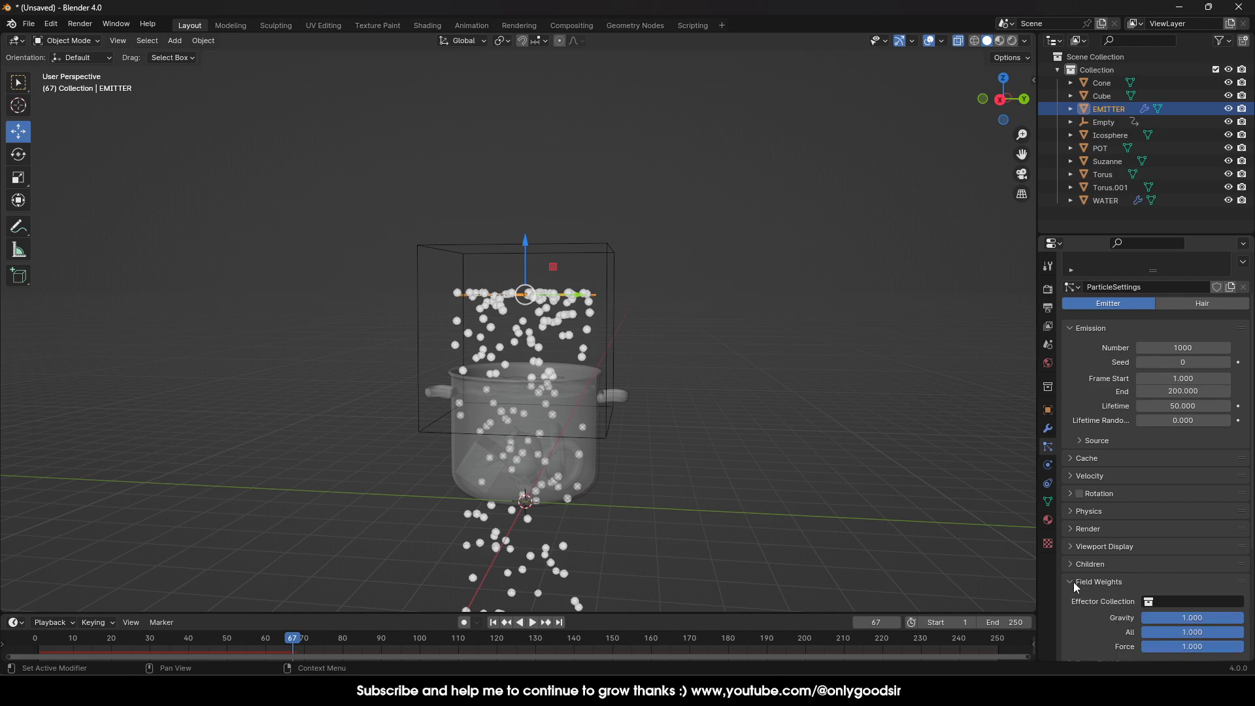
scroll(1101, 587, down, 2)
double_click(1205, 566)
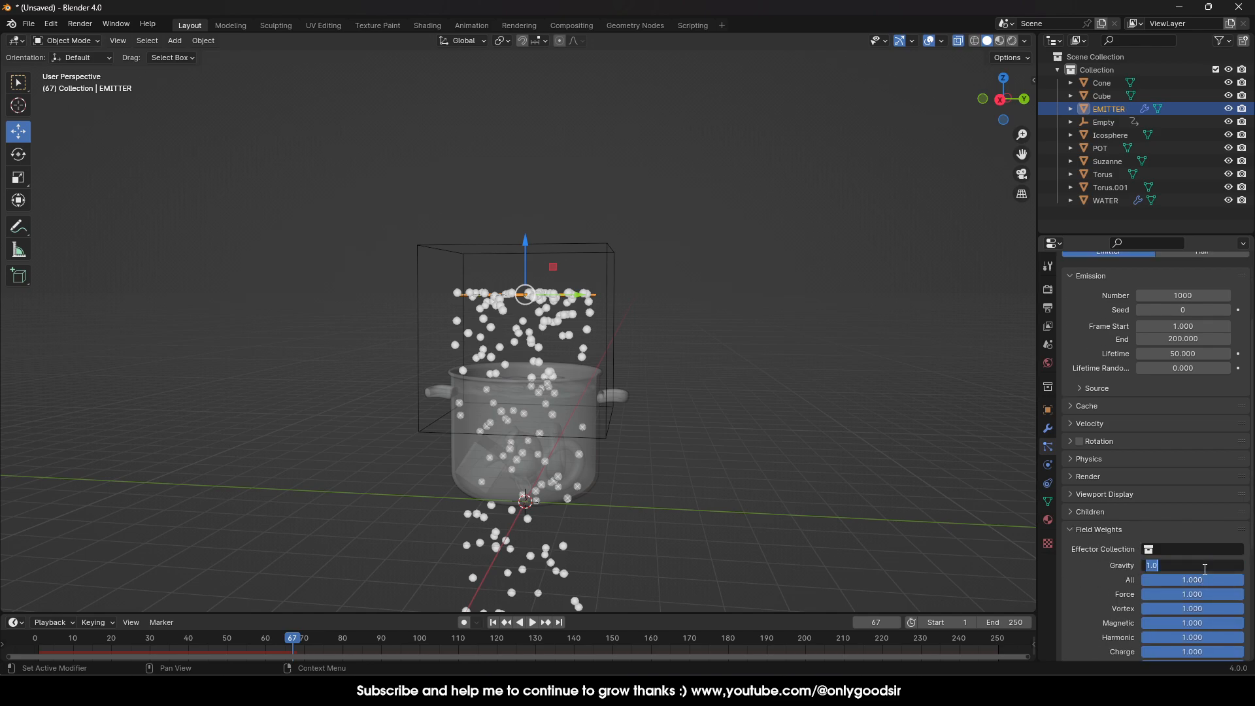
text(-1)
key(Return)
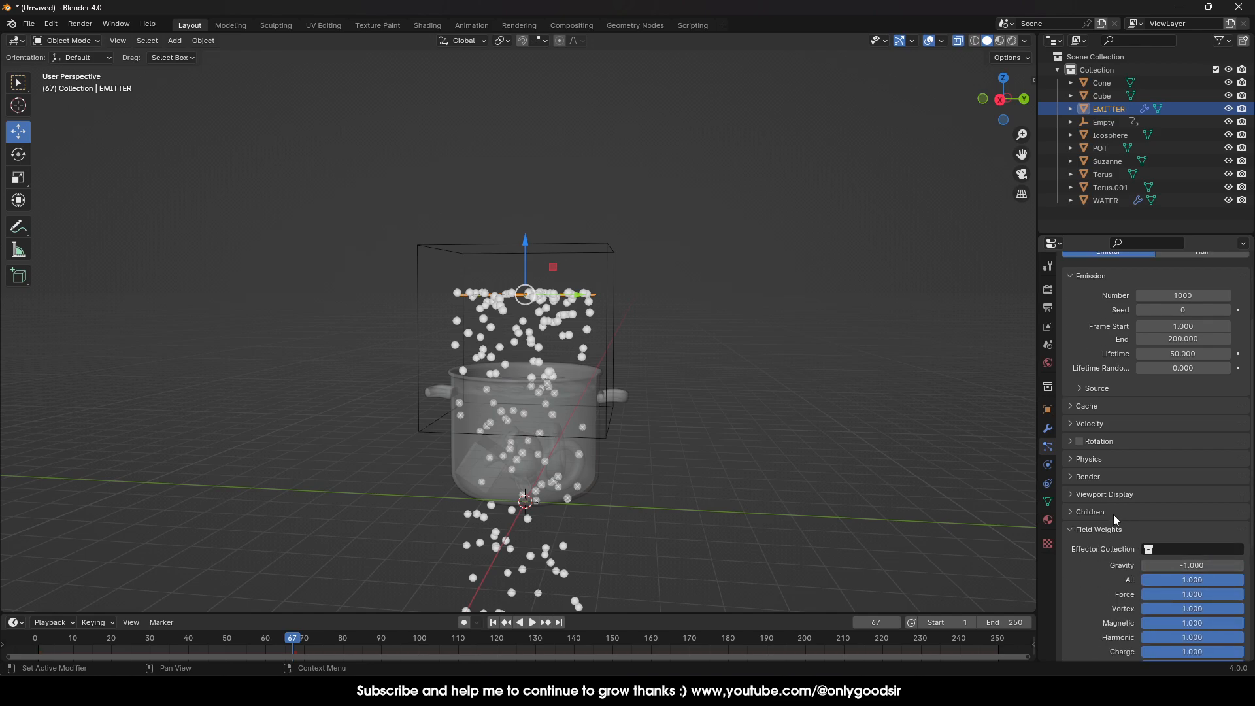
click(1073, 461)
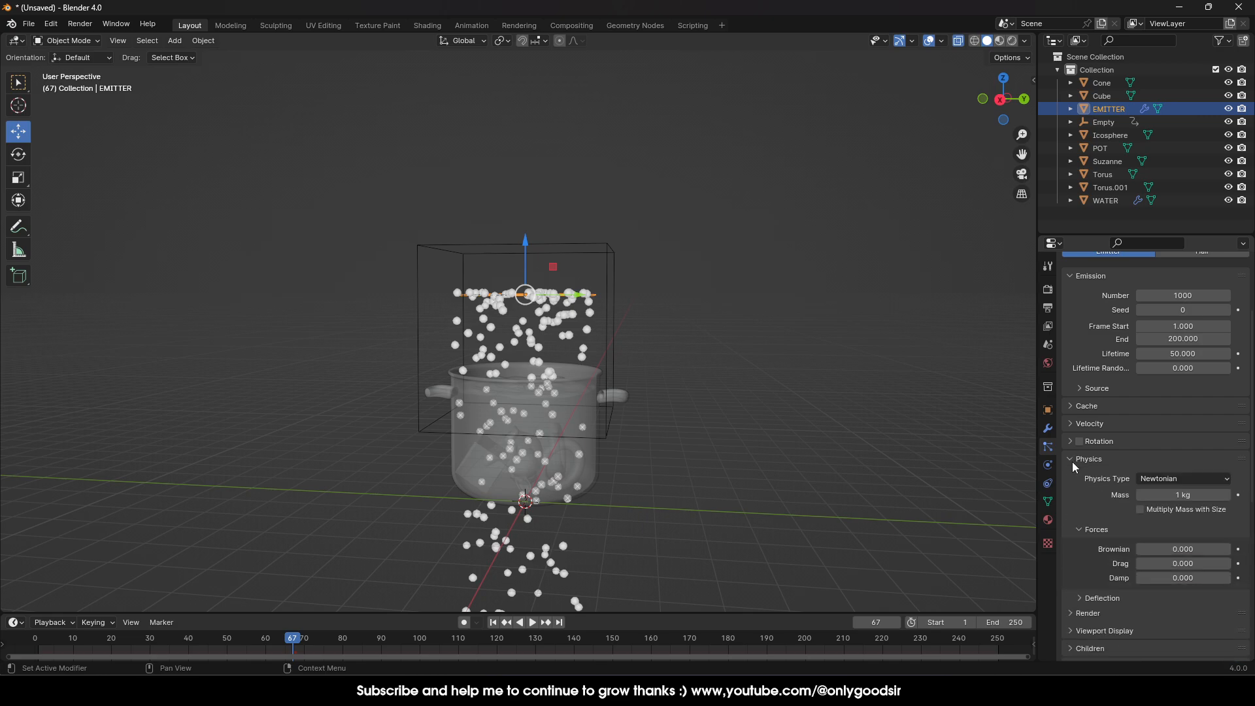
click(1072, 460)
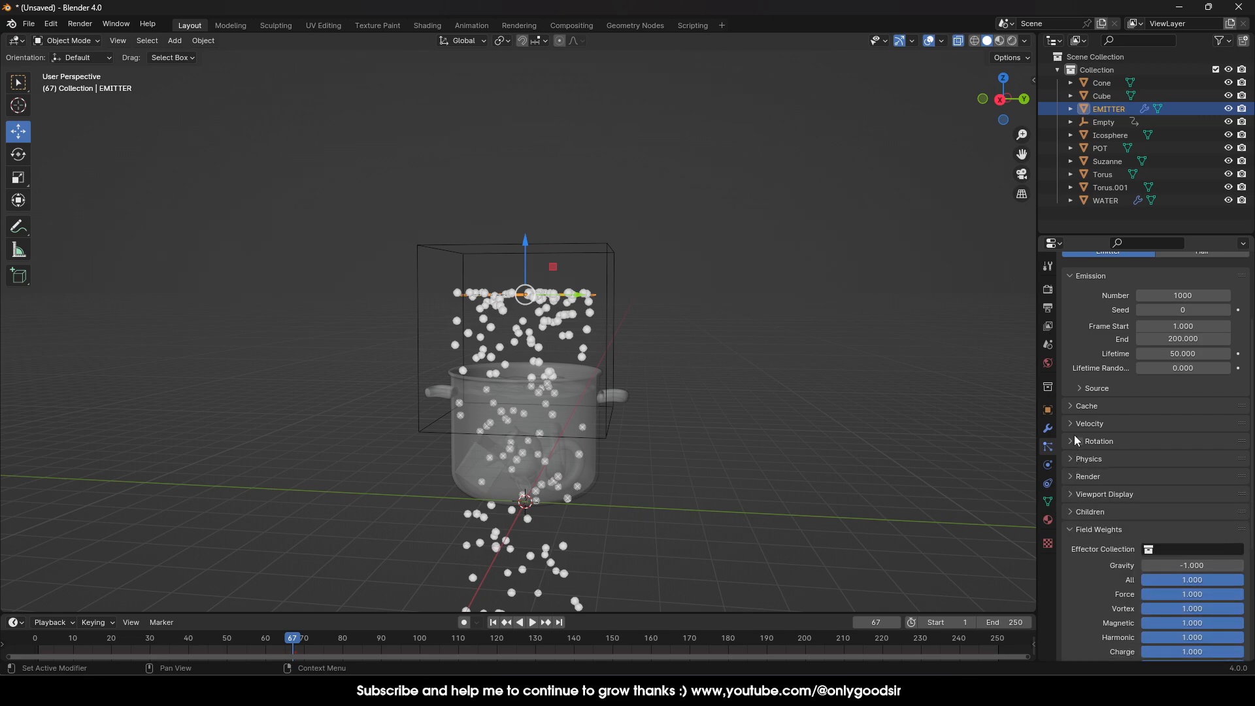
Step: Set the EMITTER particles' scale randomness to 1 and render them as Object
click(1071, 481)
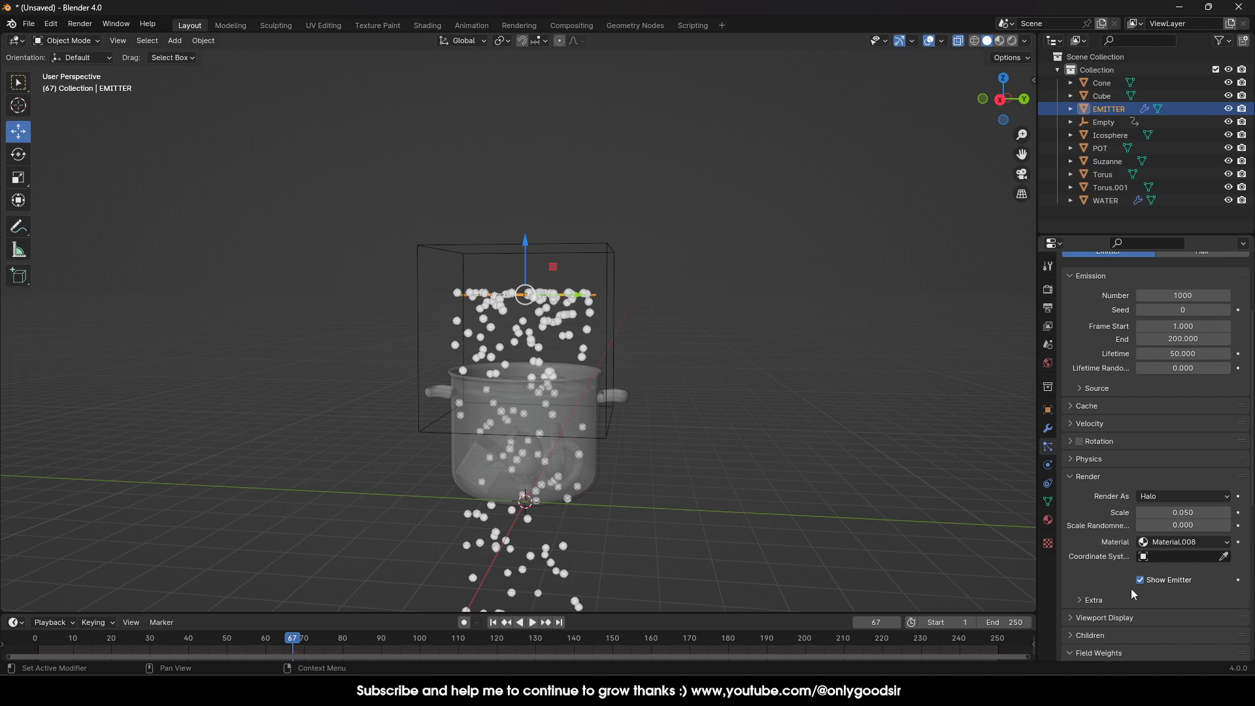
drag(1182, 527, 1234, 529)
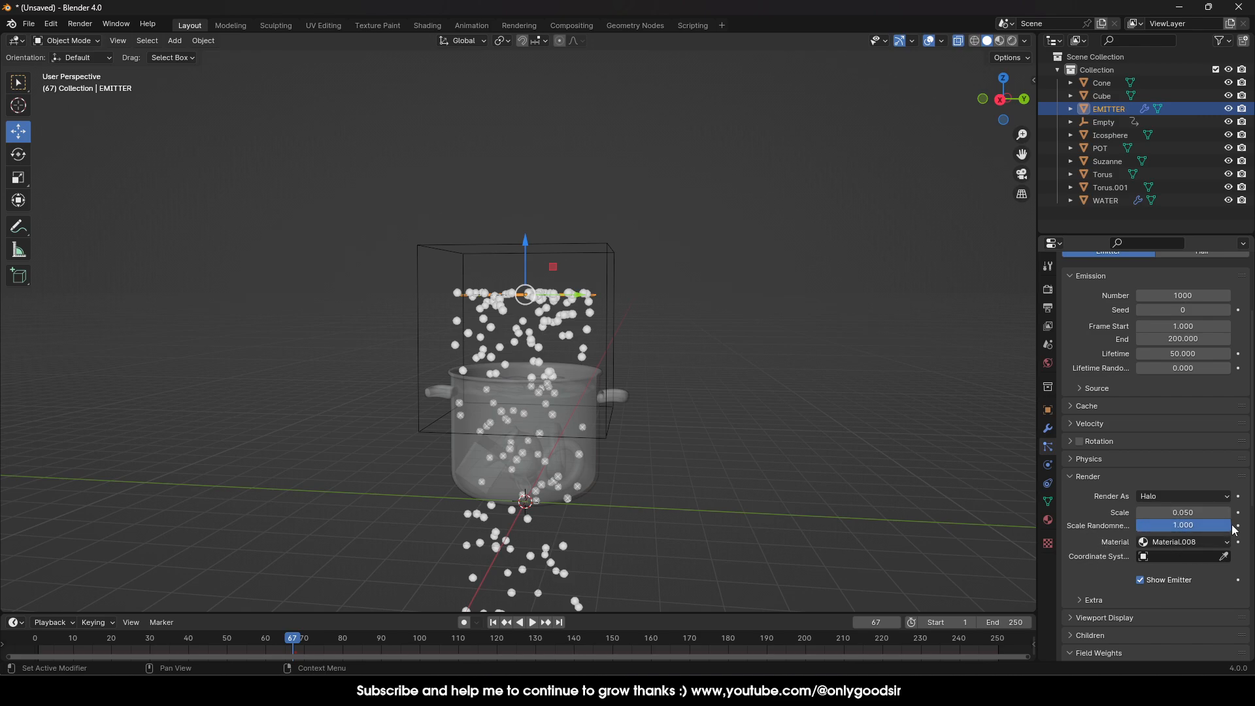
click(1174, 495)
click(1162, 568)
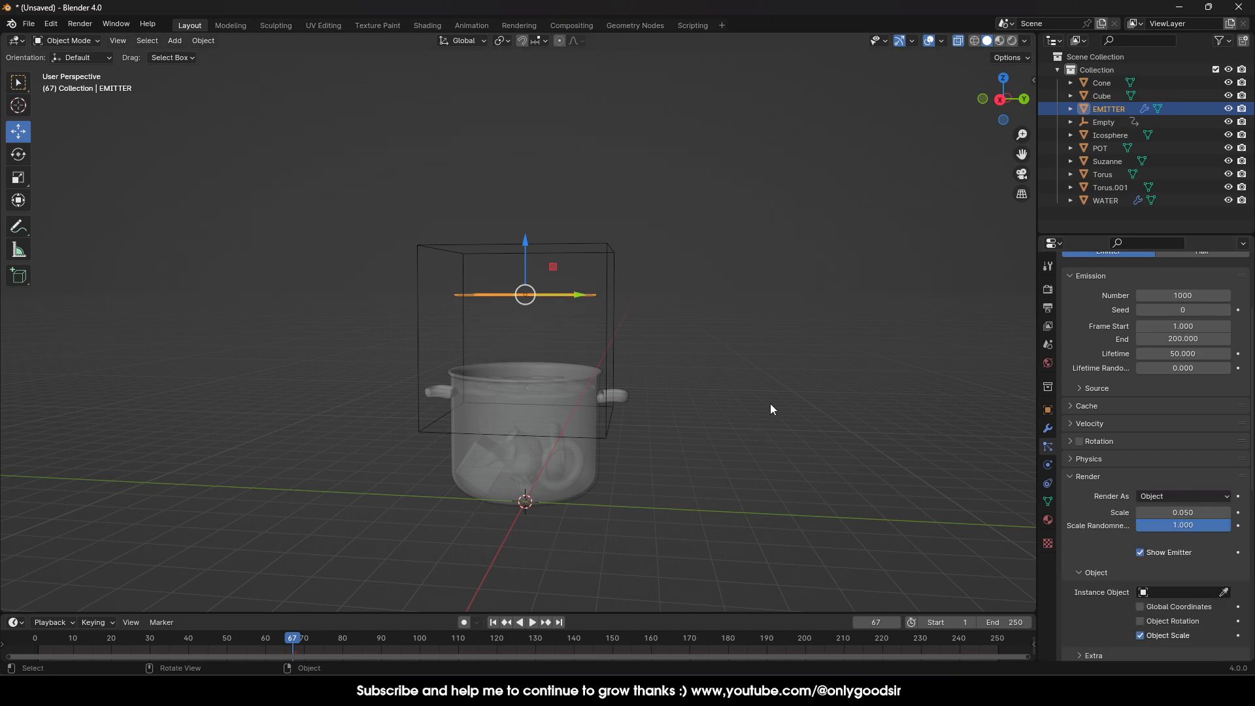
Step: Add a UV sphere, scaled down and placed just outside the pot's handle, and shade it smooth
click(174, 40)
mouse_move(196, 55)
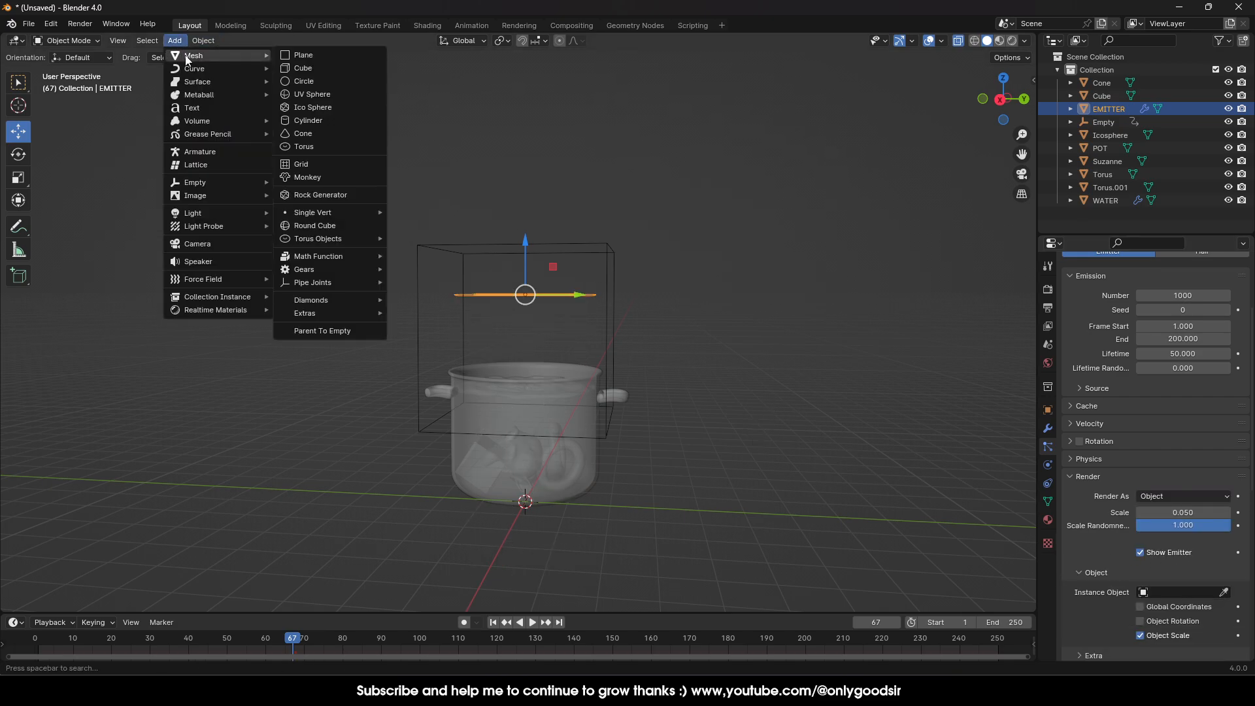
click(315, 97)
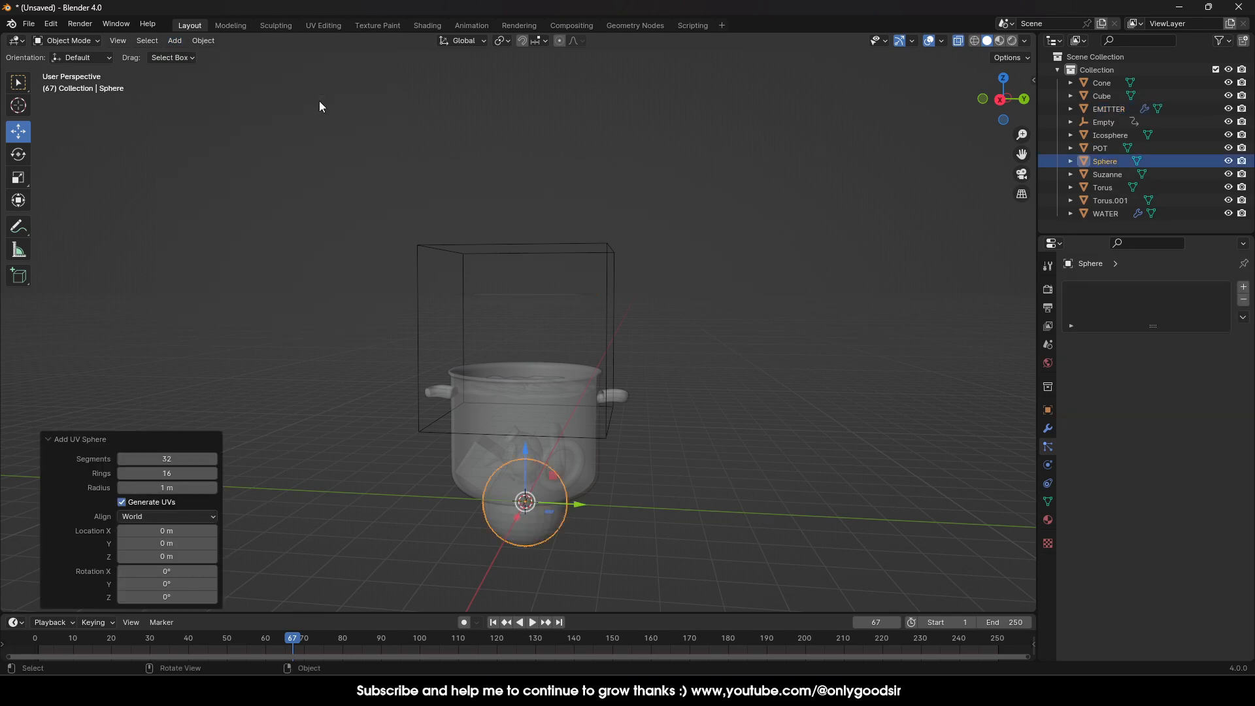
drag(582, 508, 733, 392)
key(s)
click(730, 480)
key(s)
click(803, 448)
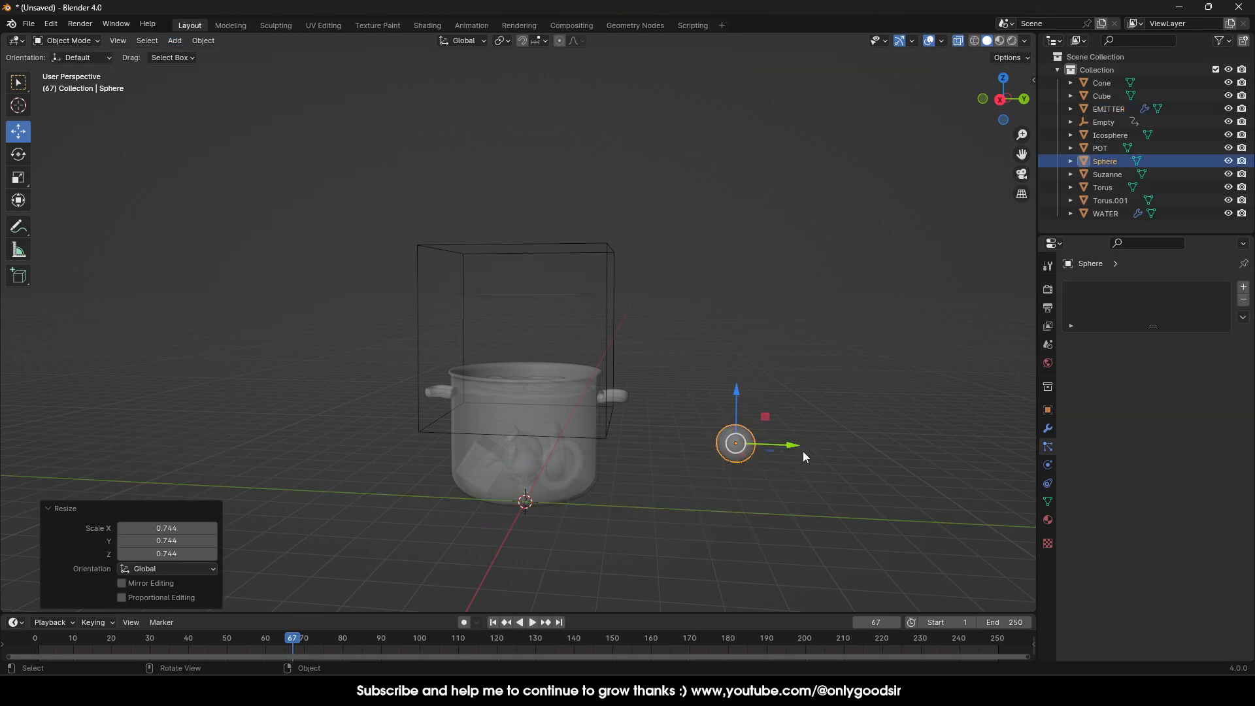
drag(787, 448, 752, 449)
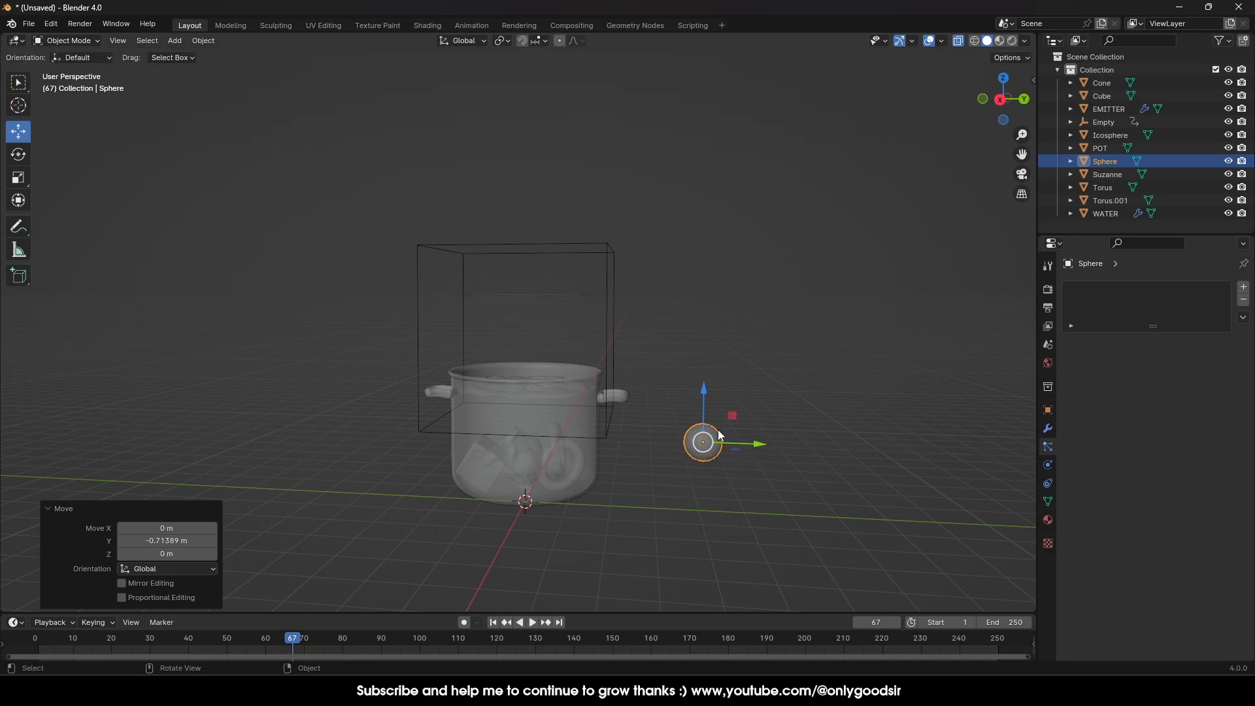
right_click(695, 438)
click(709, 429)
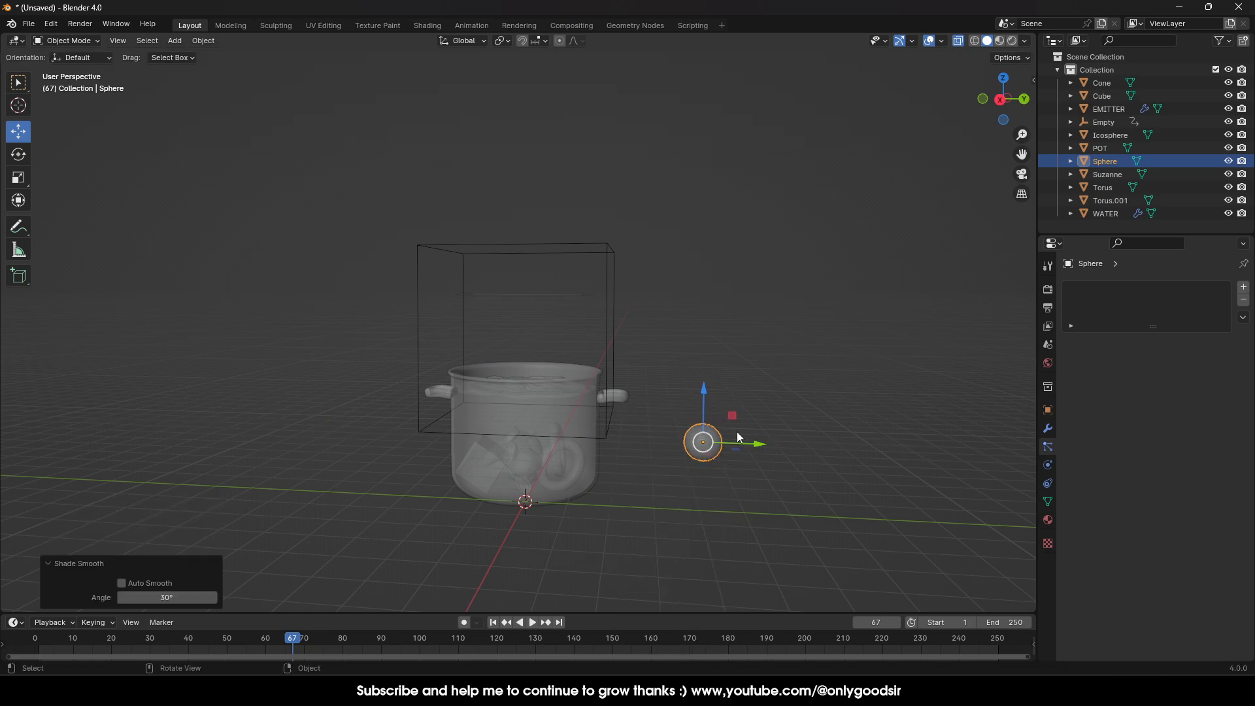
Step: Rename the glass material on the WATER object as WATER
click(1047, 520)
click(1075, 344)
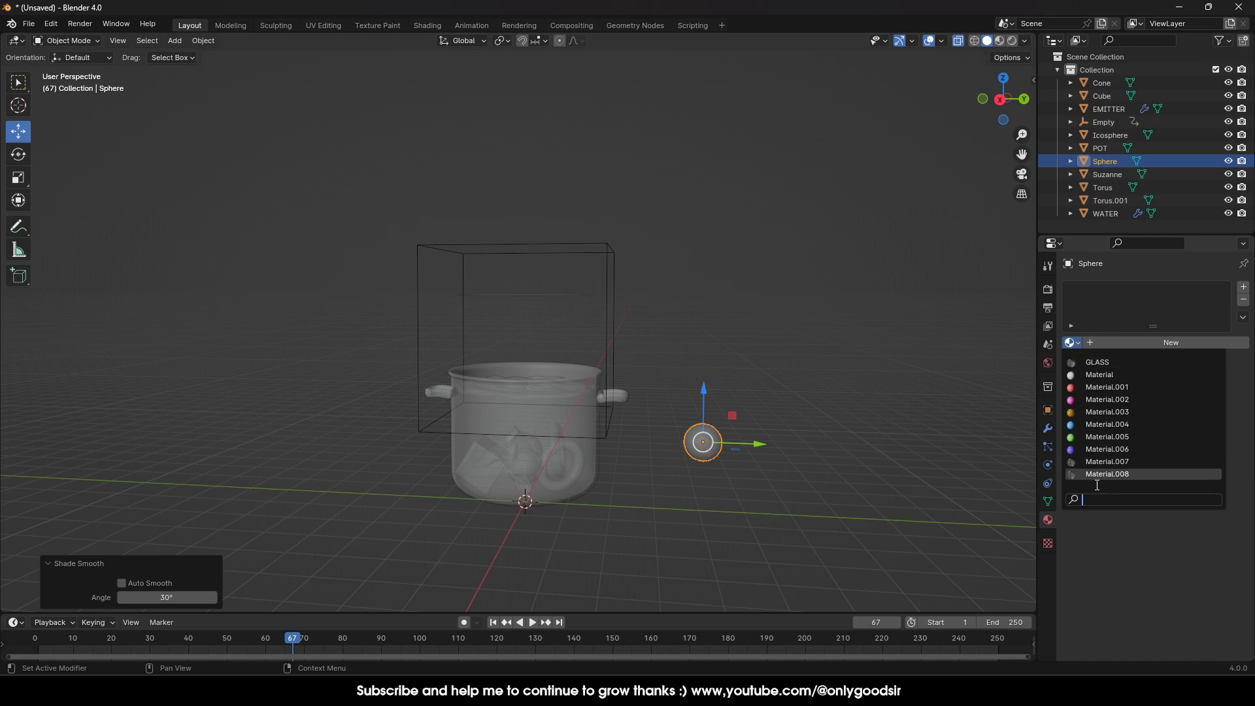
click(526, 386)
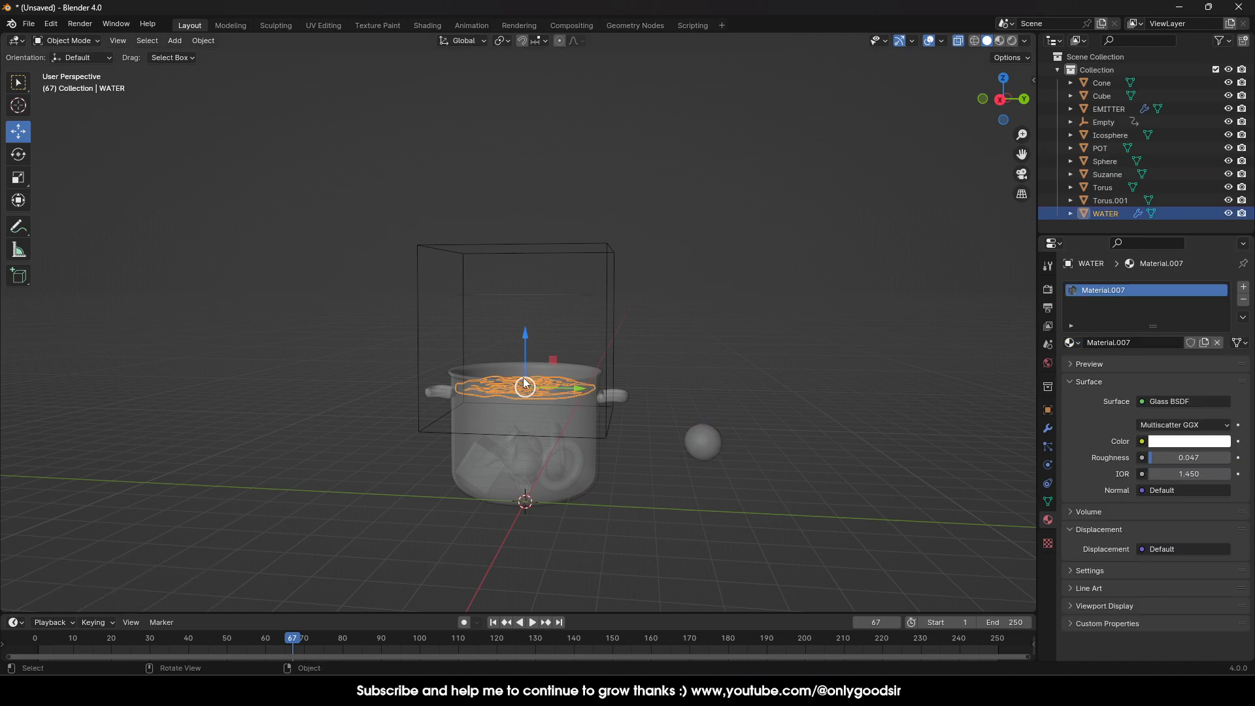
double_click(1117, 290)
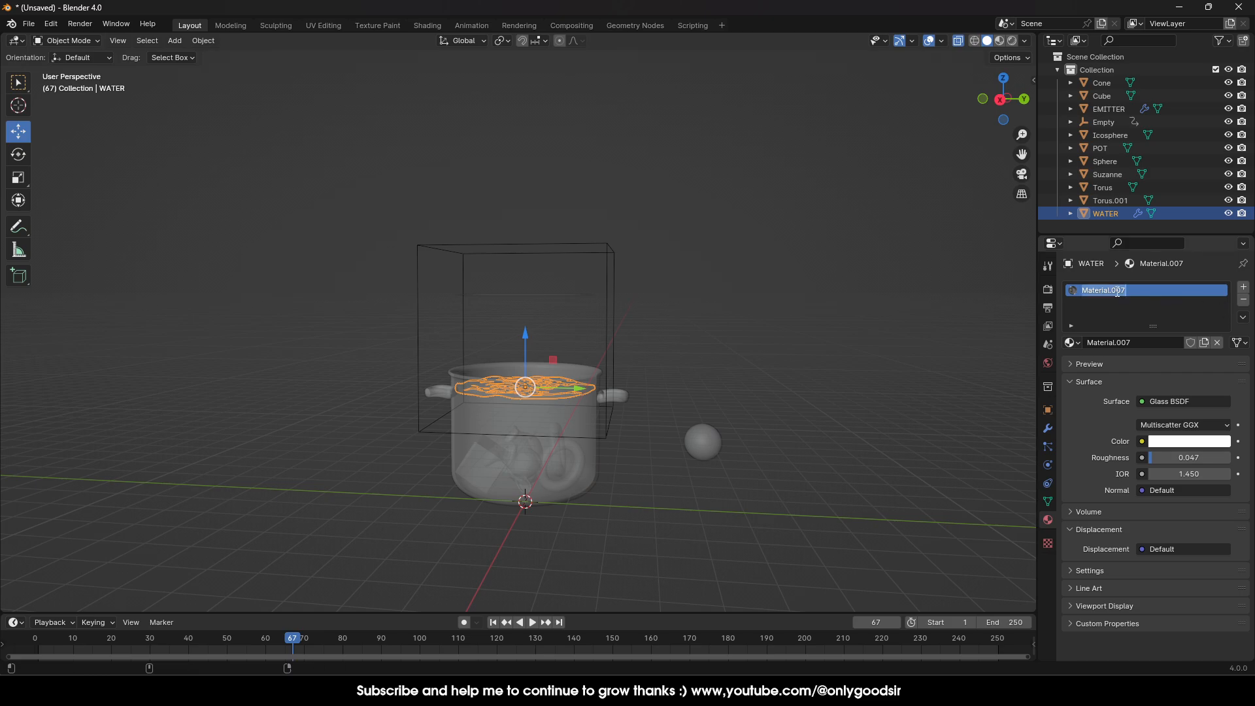
text(WATER)
key(Return)
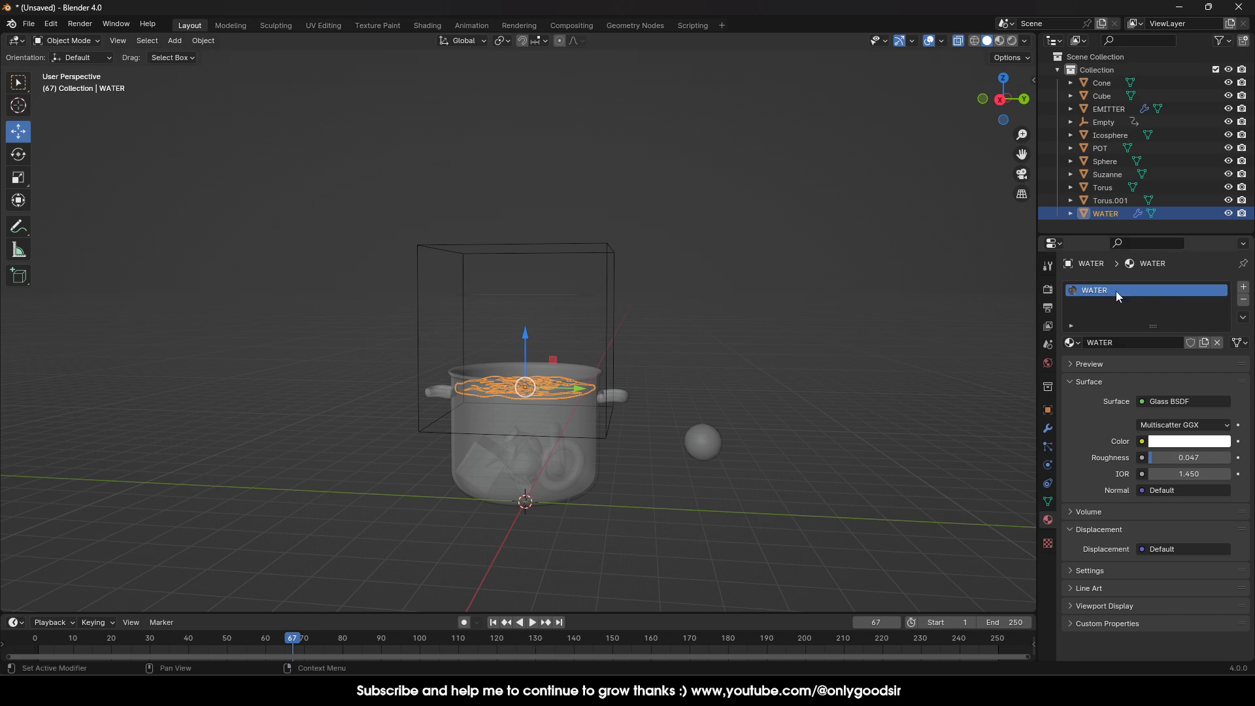
Step: Assign the existing WATER material to the small sphere beside the pot
click(702, 442)
click(1071, 343)
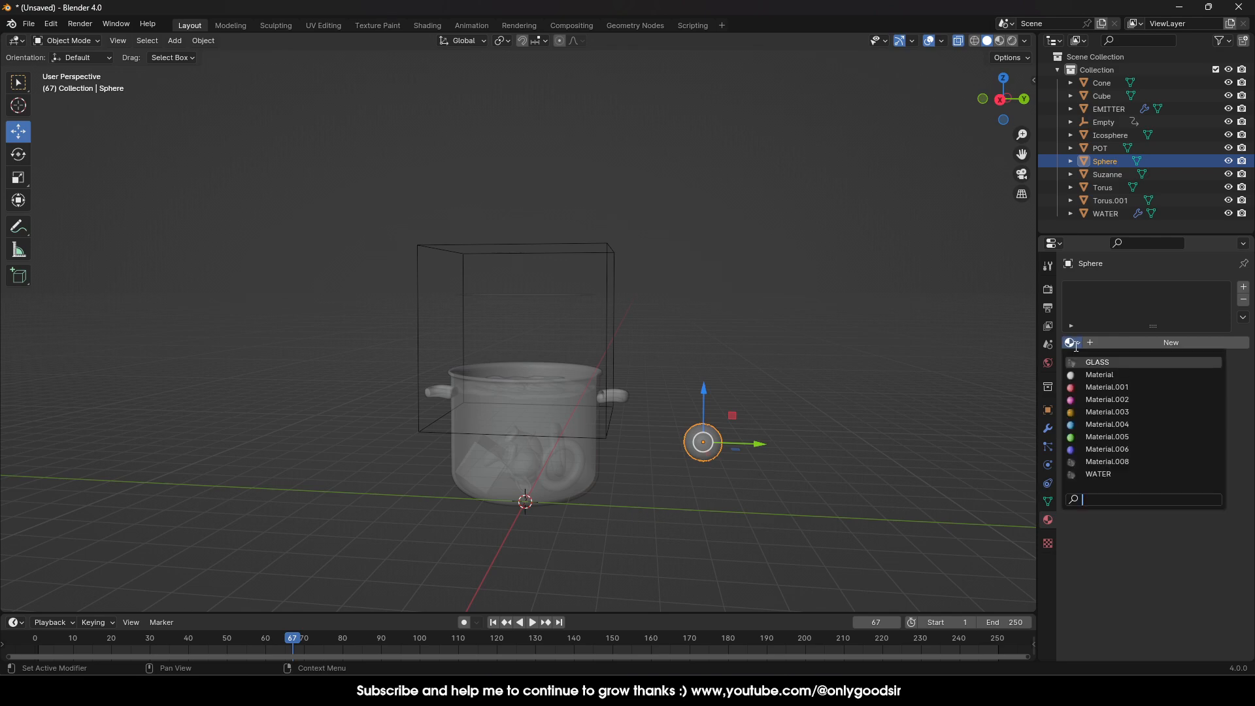
click(1099, 474)
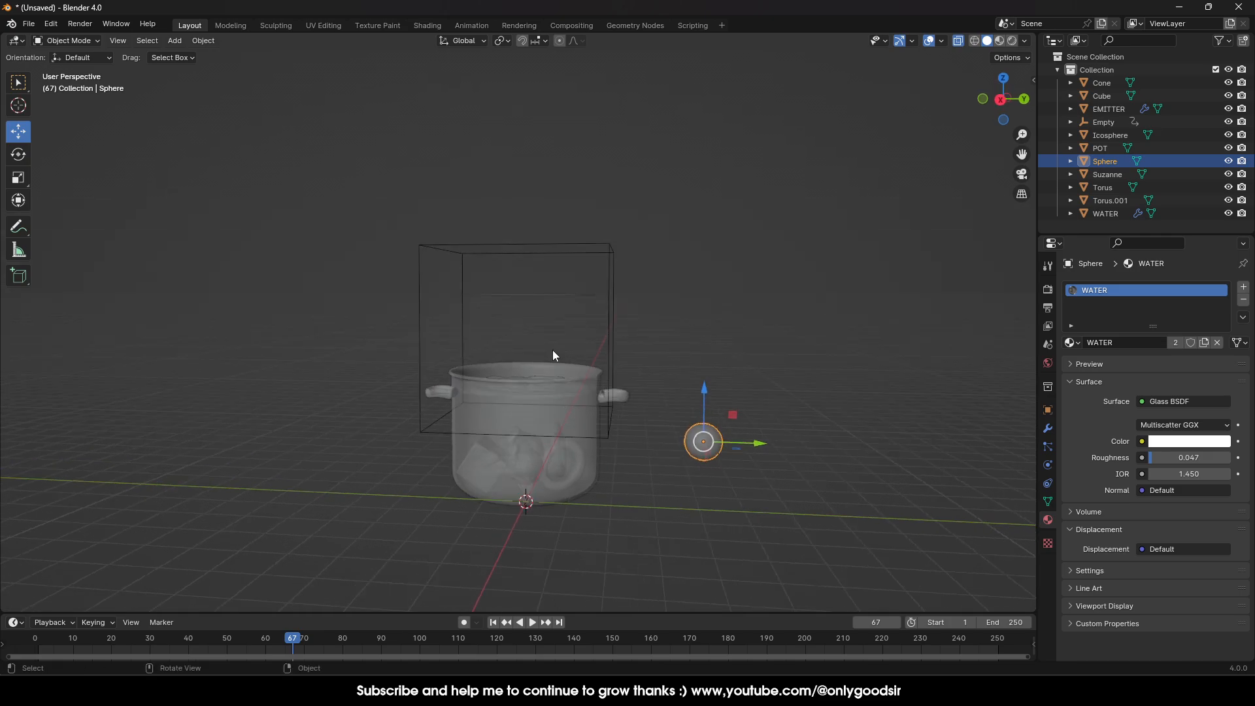
Step: Lower the EMITTER disc about 0.73 m along Z to just above the pot's rim and briefly play the animation from the start
click(540, 293)
middle_drag(558, 310, 551, 323)
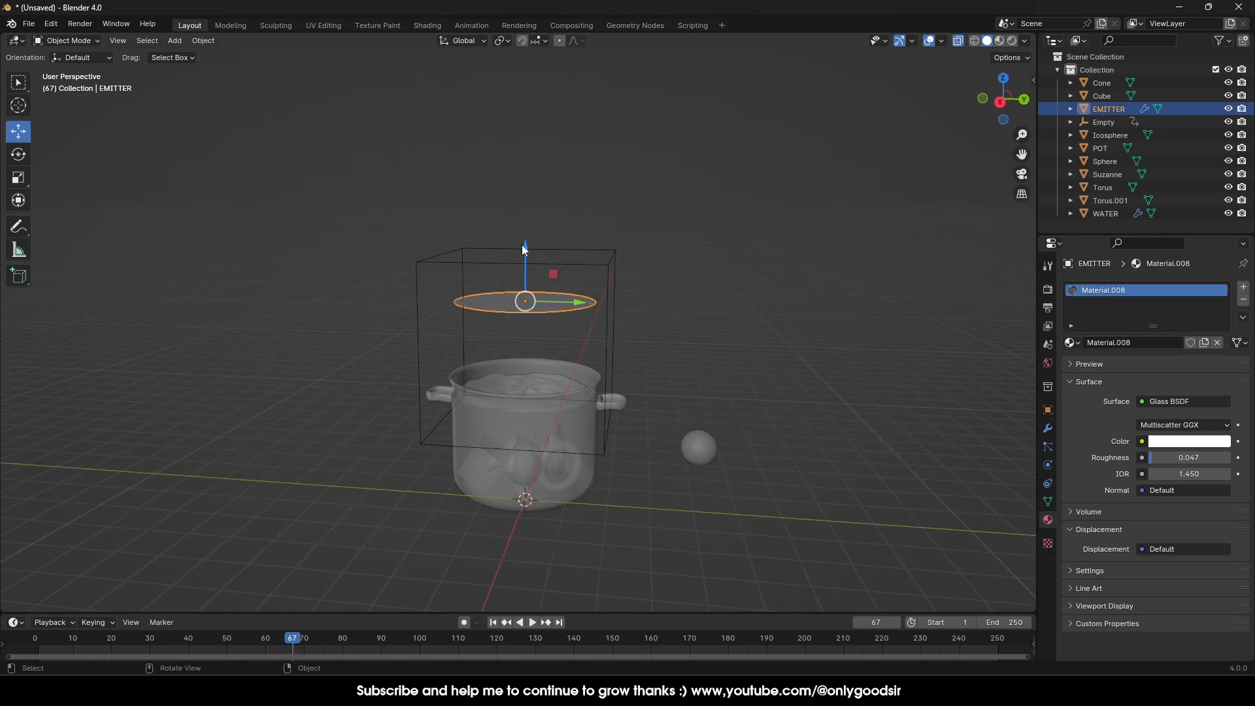
drag(523, 247, 527, 284)
click(532, 622)
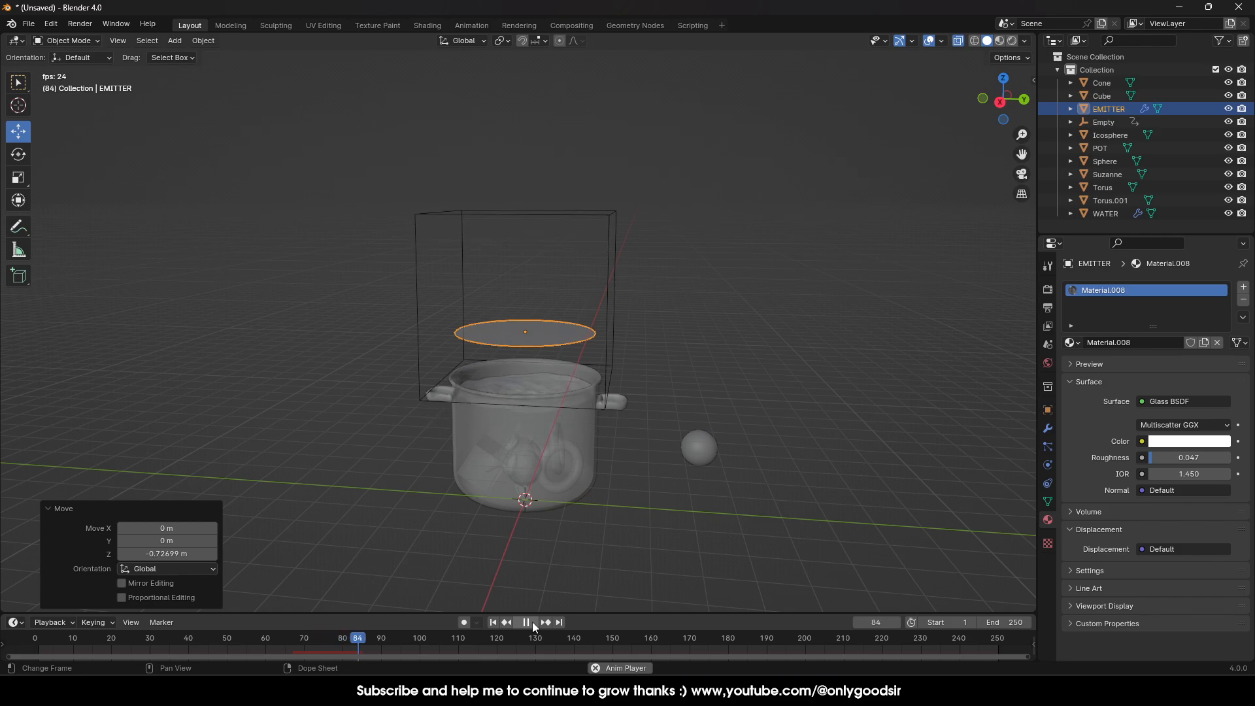
click(493, 623)
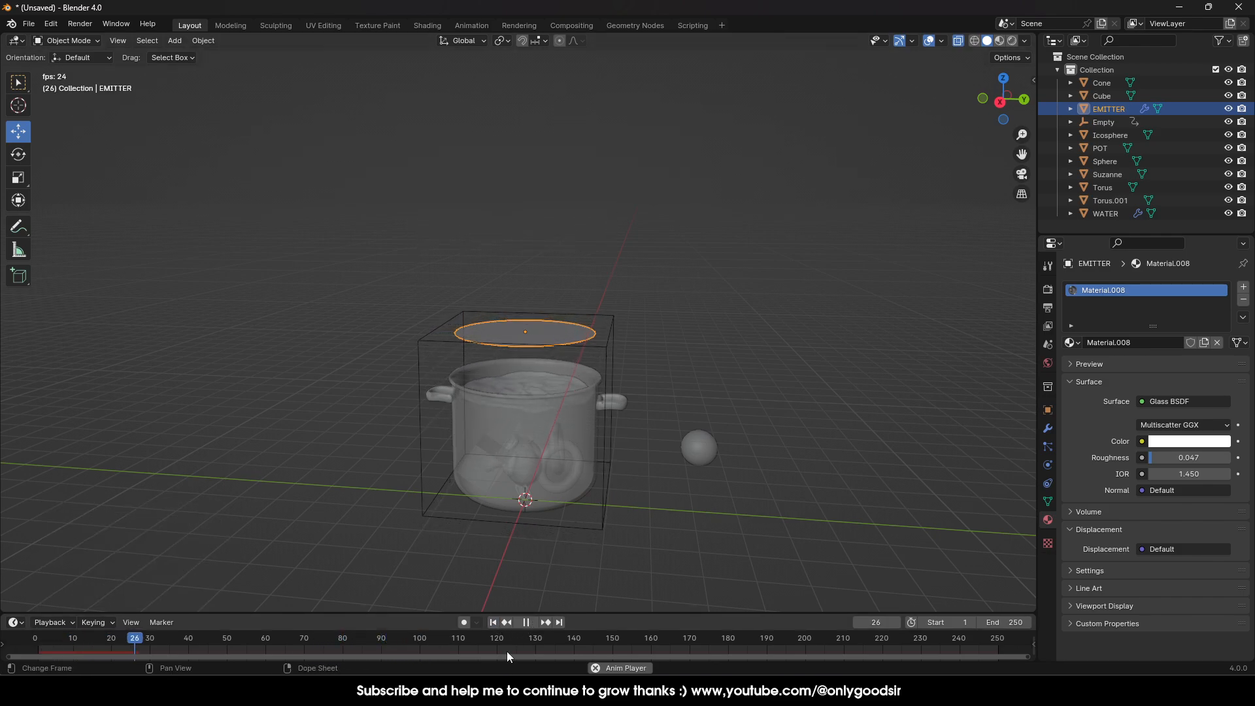
key(space)
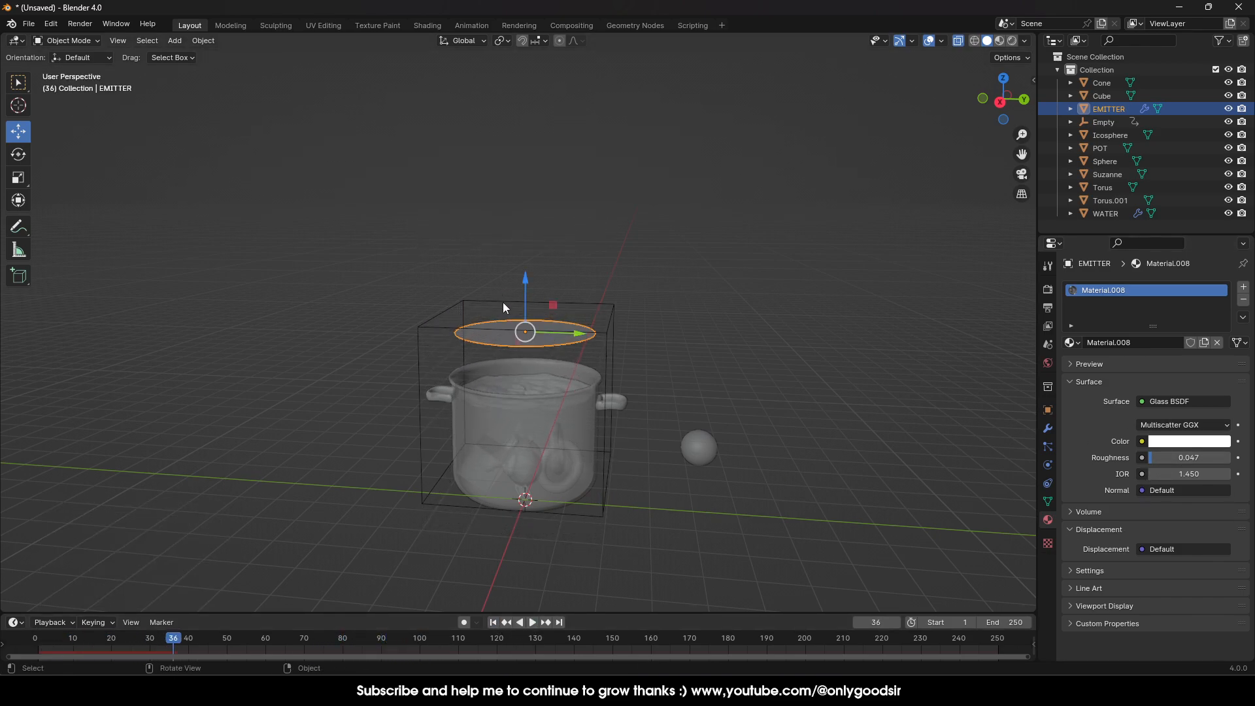
Step: Rename the small sphere beside the pot as BUBBLE
click(1047, 446)
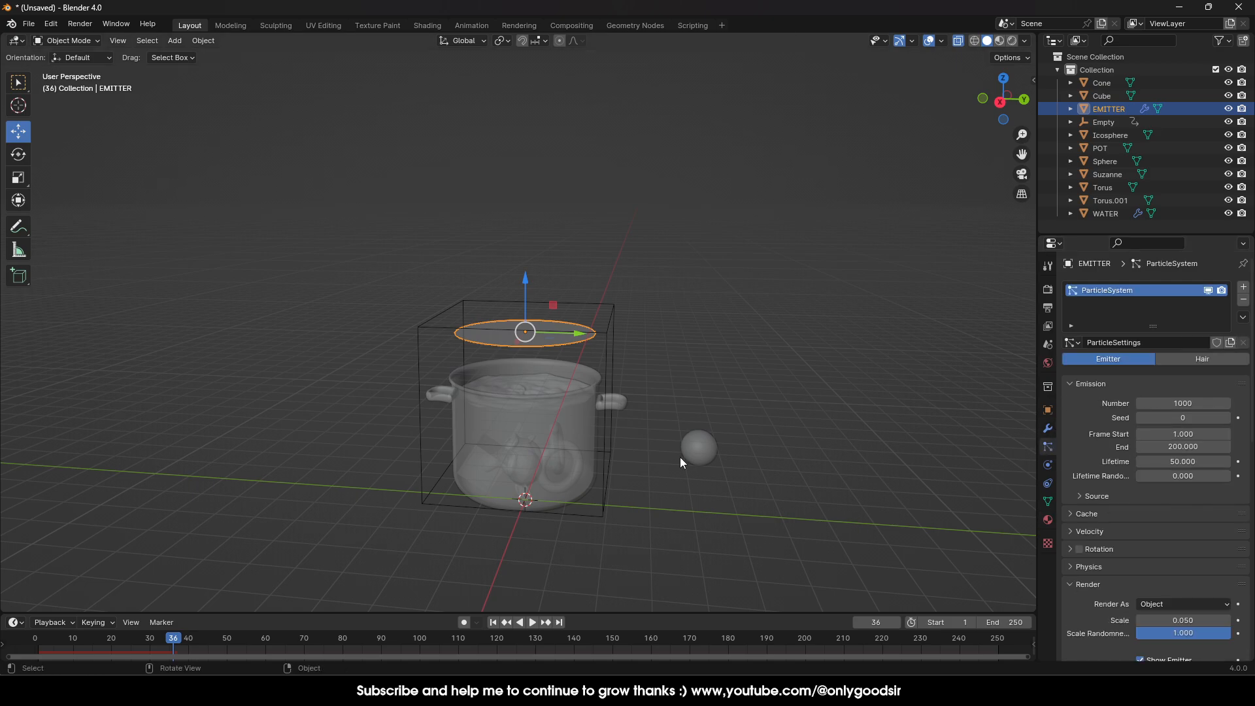
scroll(1154, 504, down, 5)
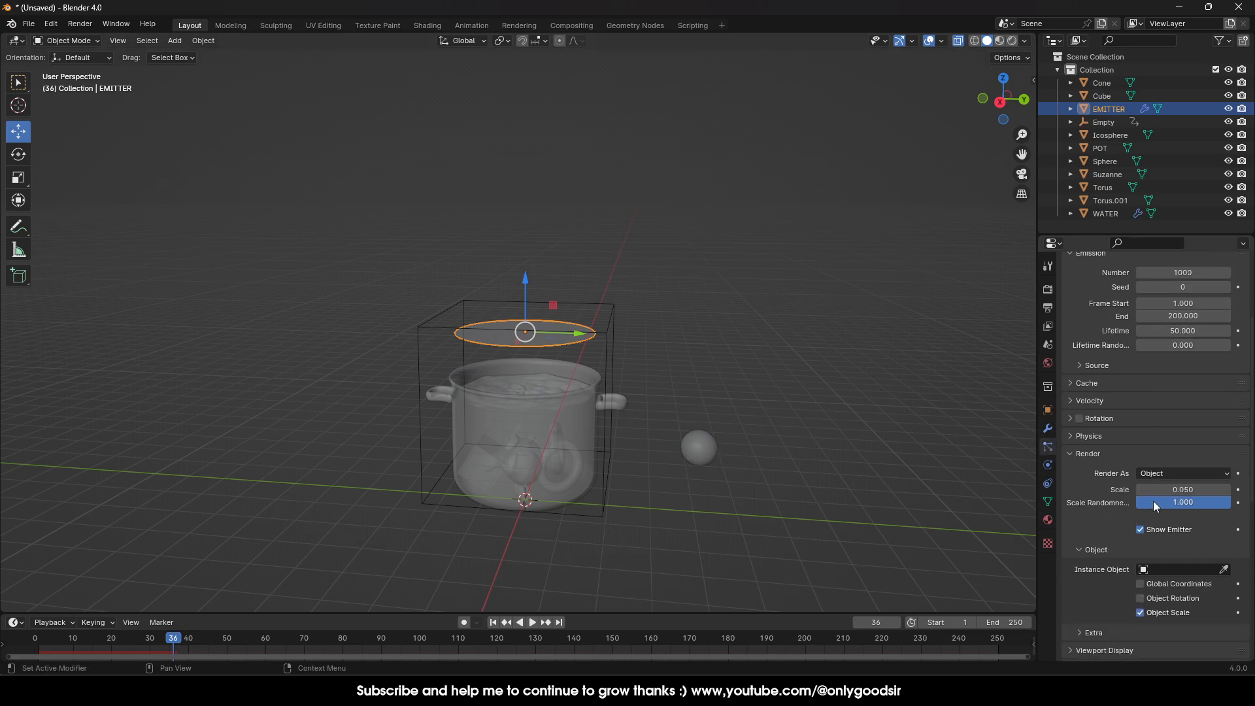
click(1160, 569)
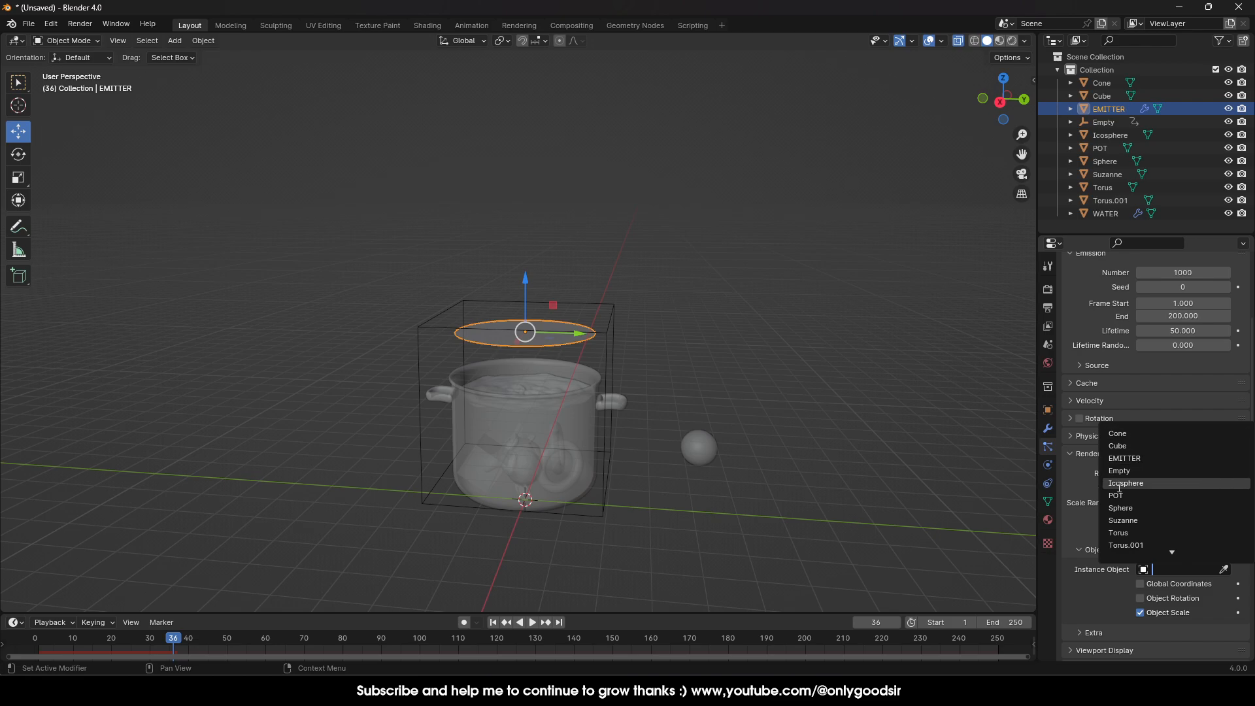
click(699, 445)
double_click(1103, 162)
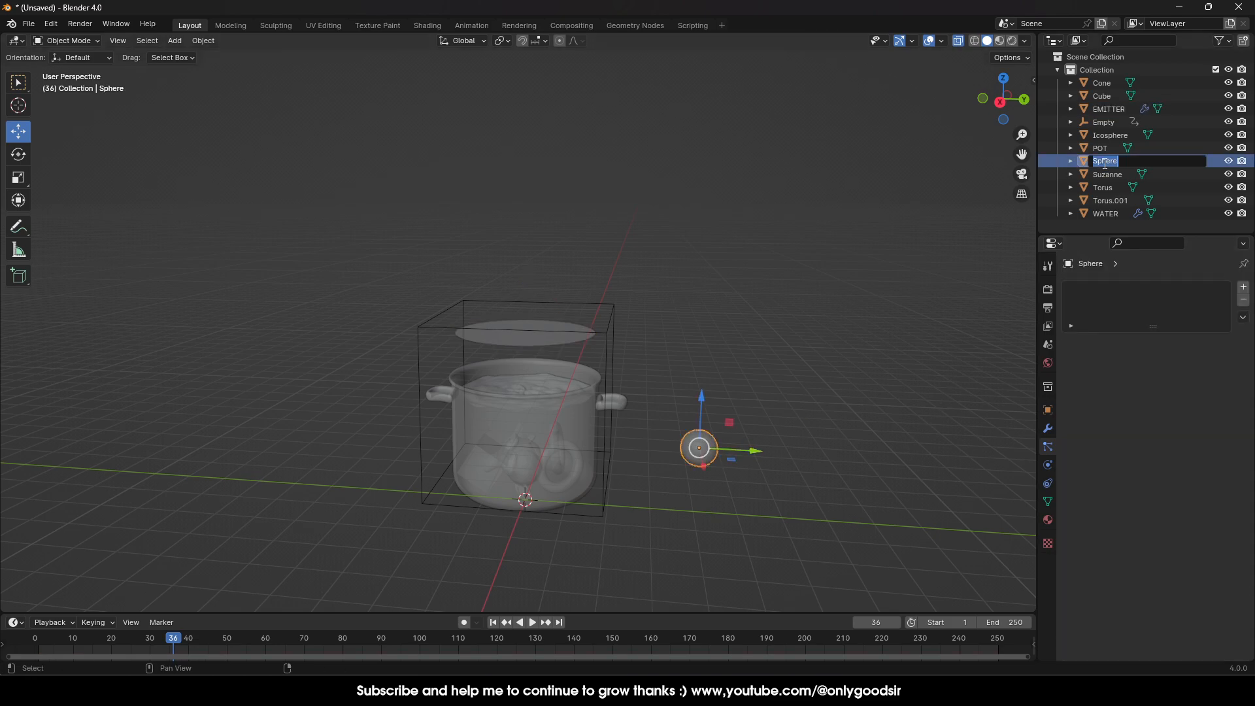
text(BUBBLE)
key(Return)
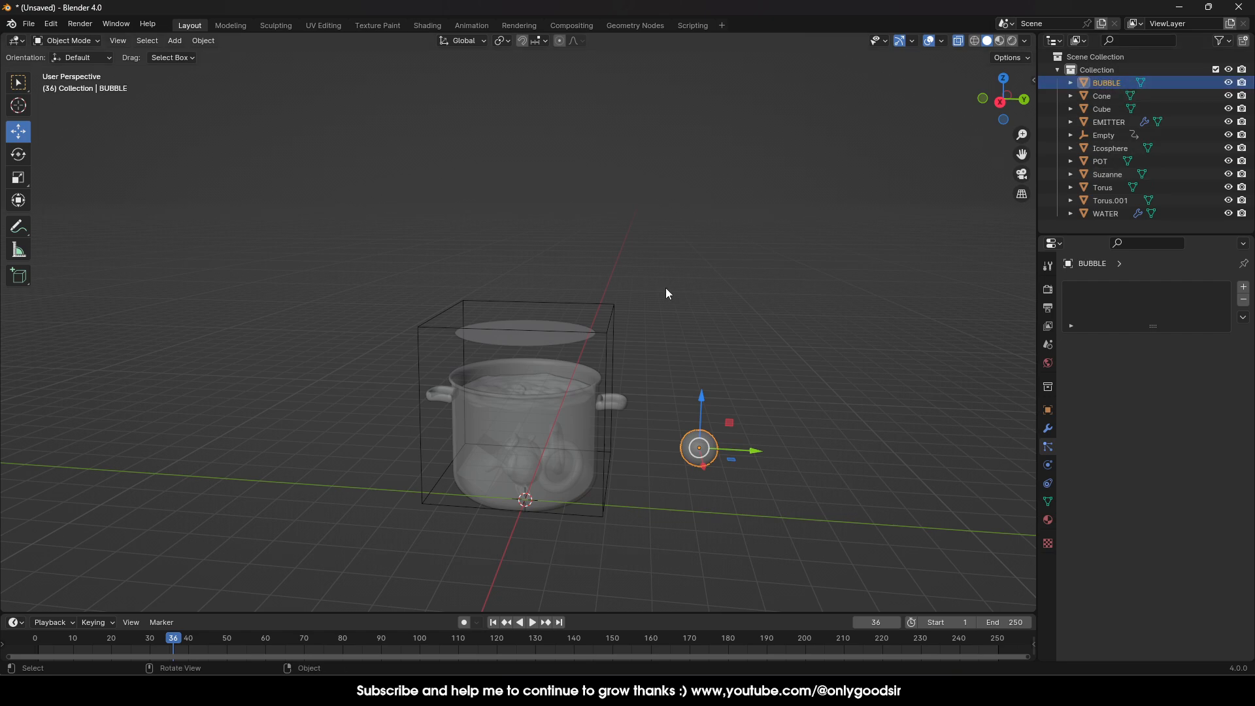
Step: Choose BUBBLE as the instance object for the EMITTER disc's particles
click(534, 340)
scroll(1171, 547, down, 5)
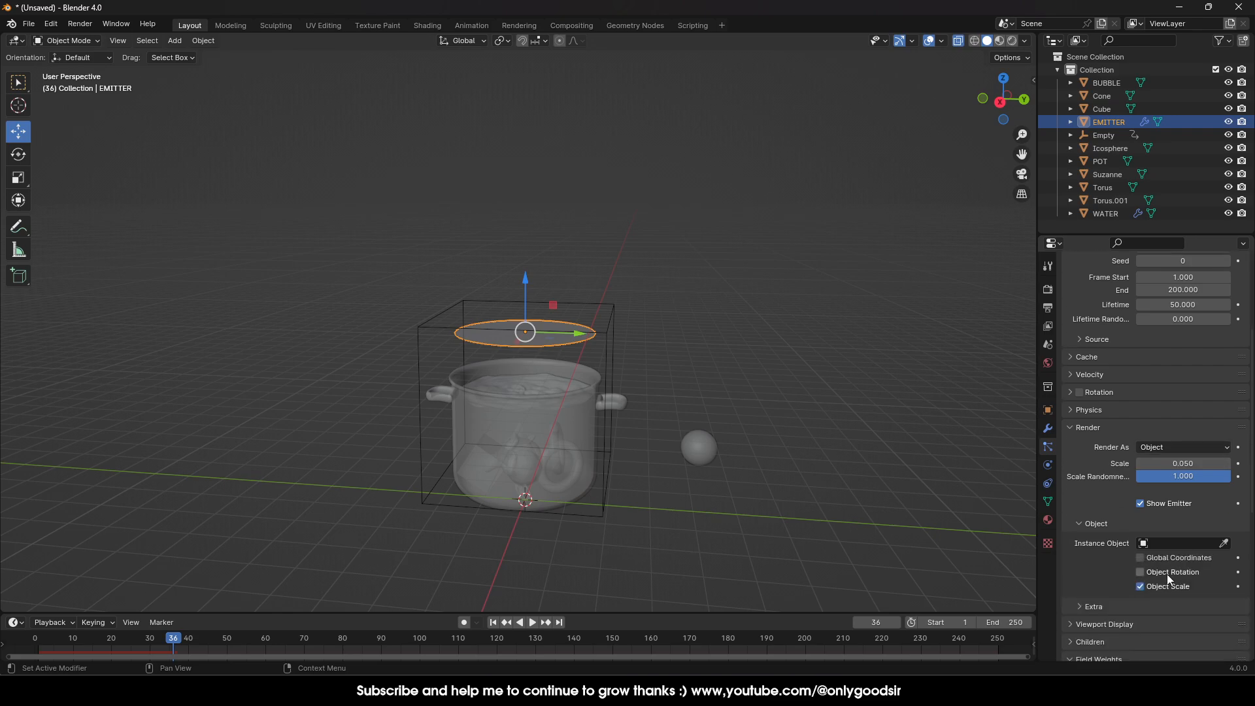
click(1174, 543)
click(1125, 407)
click(1181, 543)
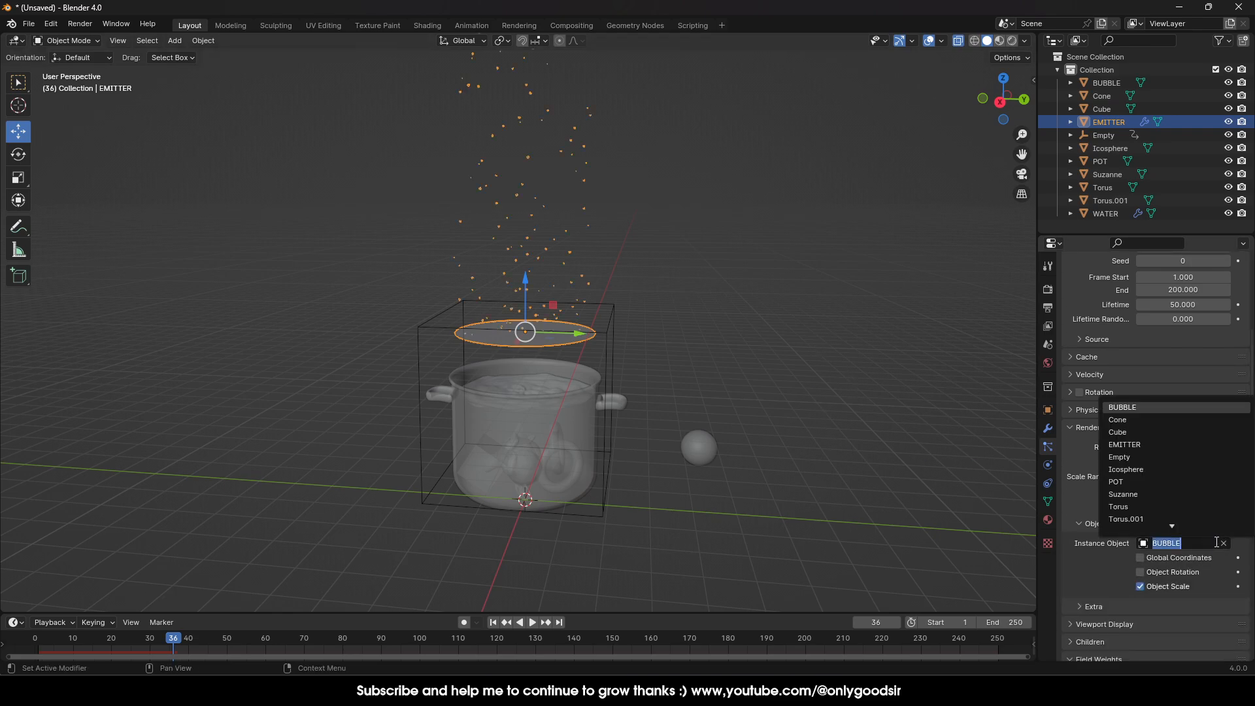
click(1223, 543)
click(1224, 543)
click(711, 457)
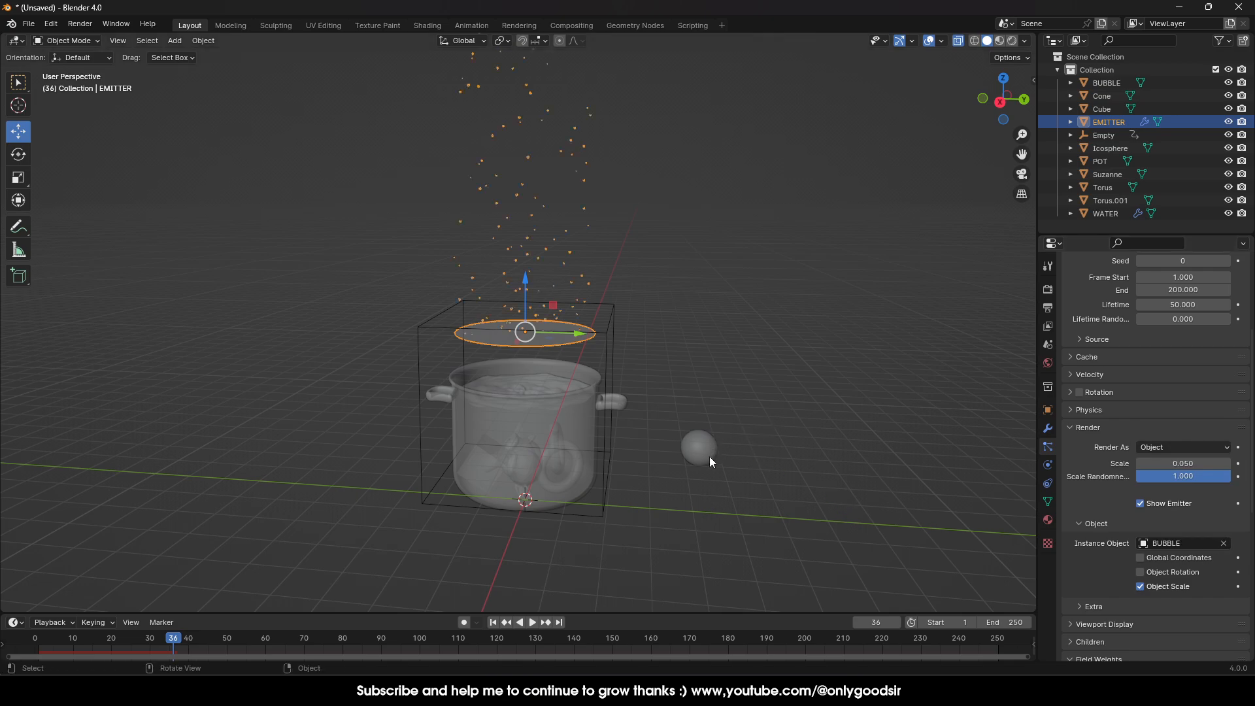
Step: Play the animation from the first frame and examine the size of the rising bubble particles up close
scroll(1135, 504, down, 4)
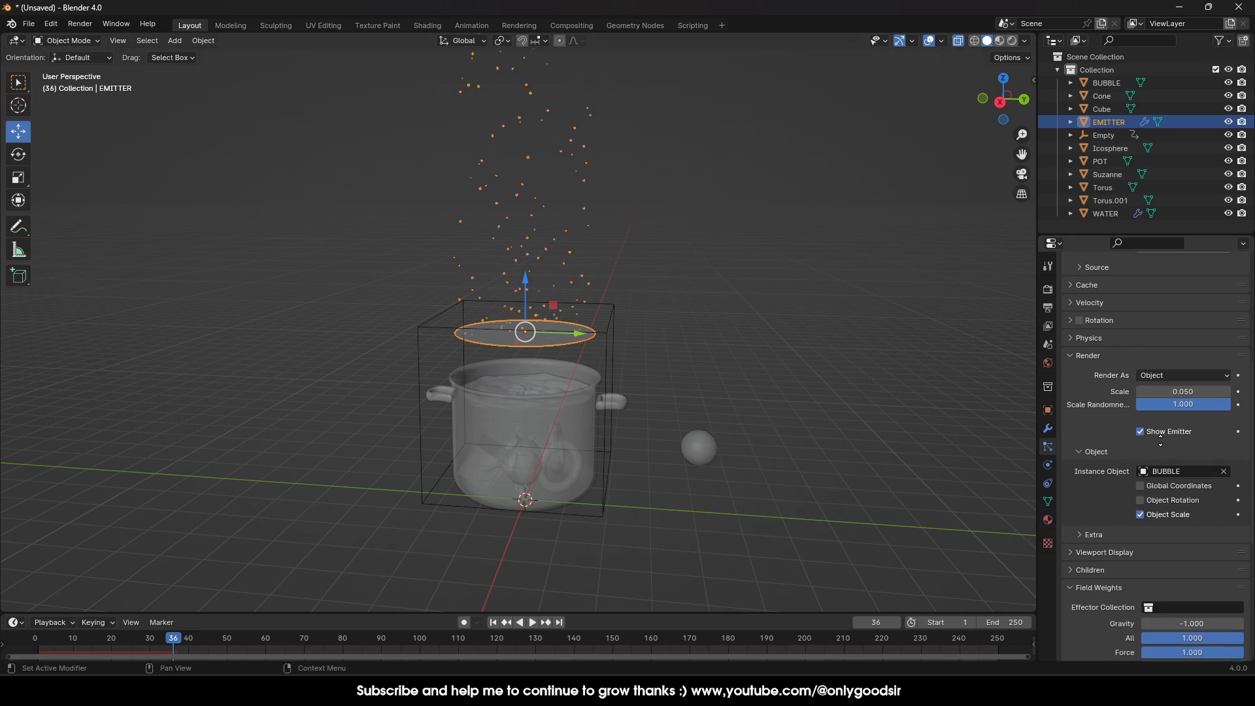
click(1181, 396)
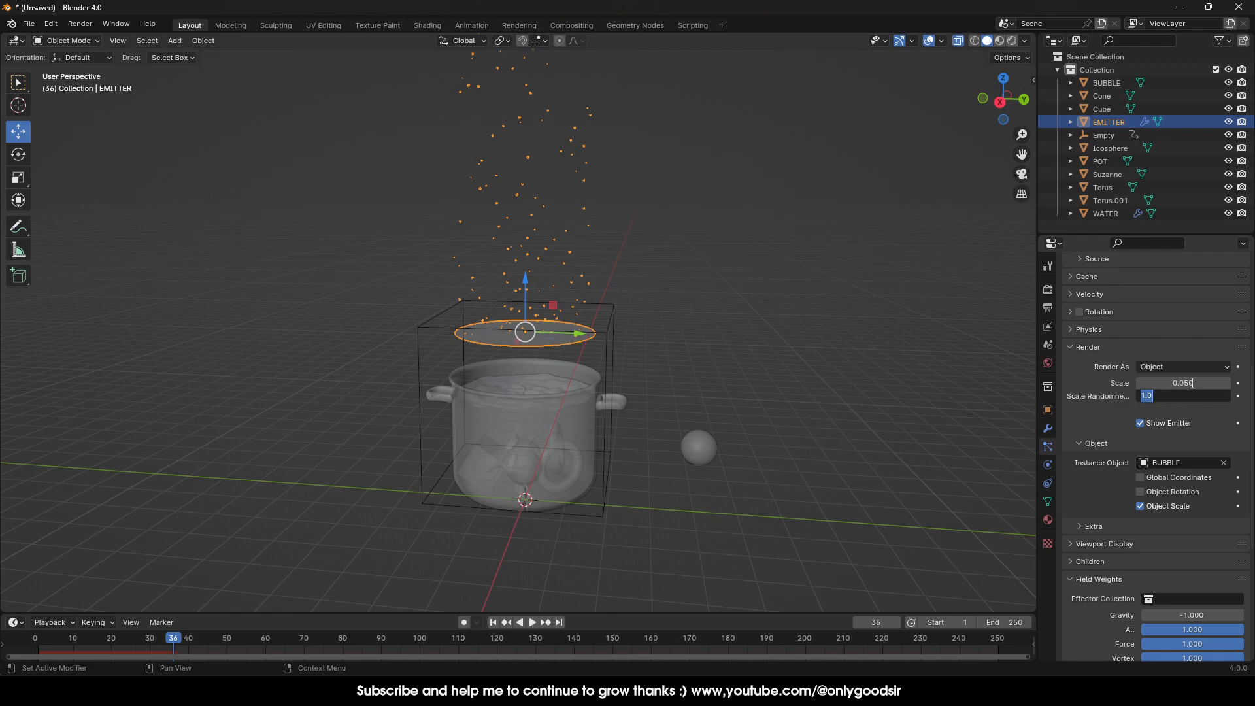
key(Return)
click(492, 622)
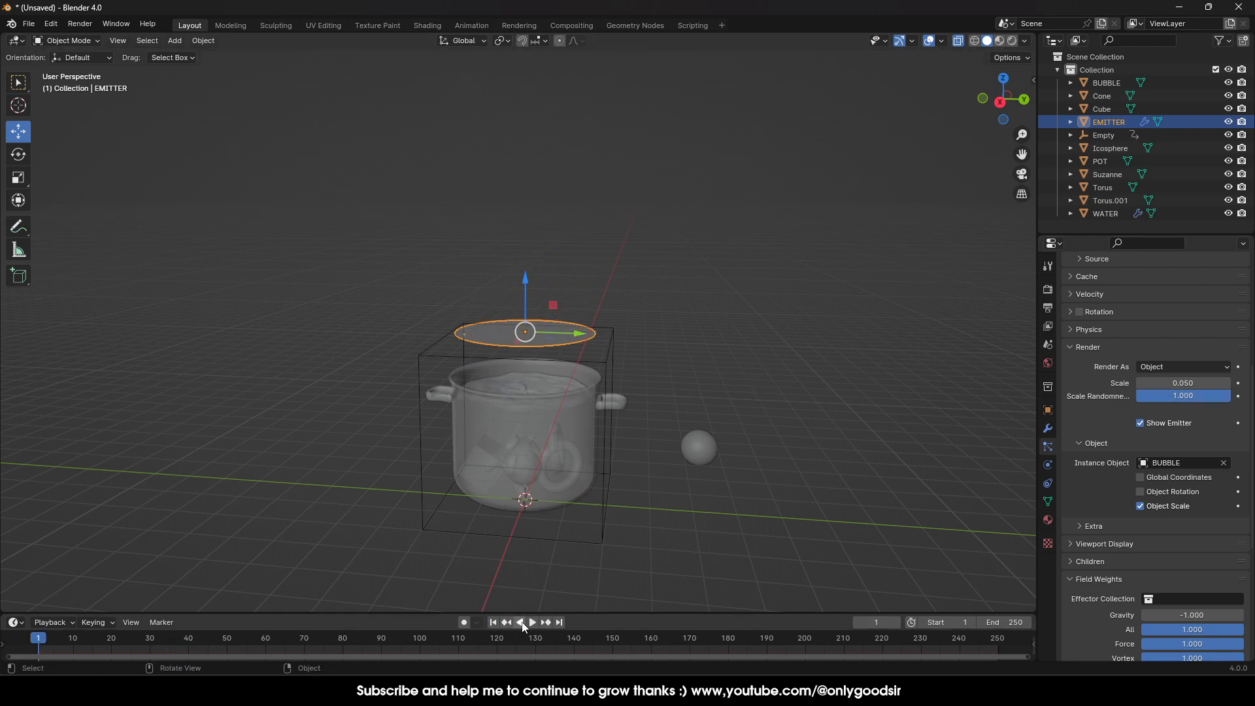
click(532, 622)
scroll(621, 421, up, 5)
scroll(621, 419, up, 2)
shift+middle_drag(638, 383, 609, 425)
scroll(637, 418, down, 8)
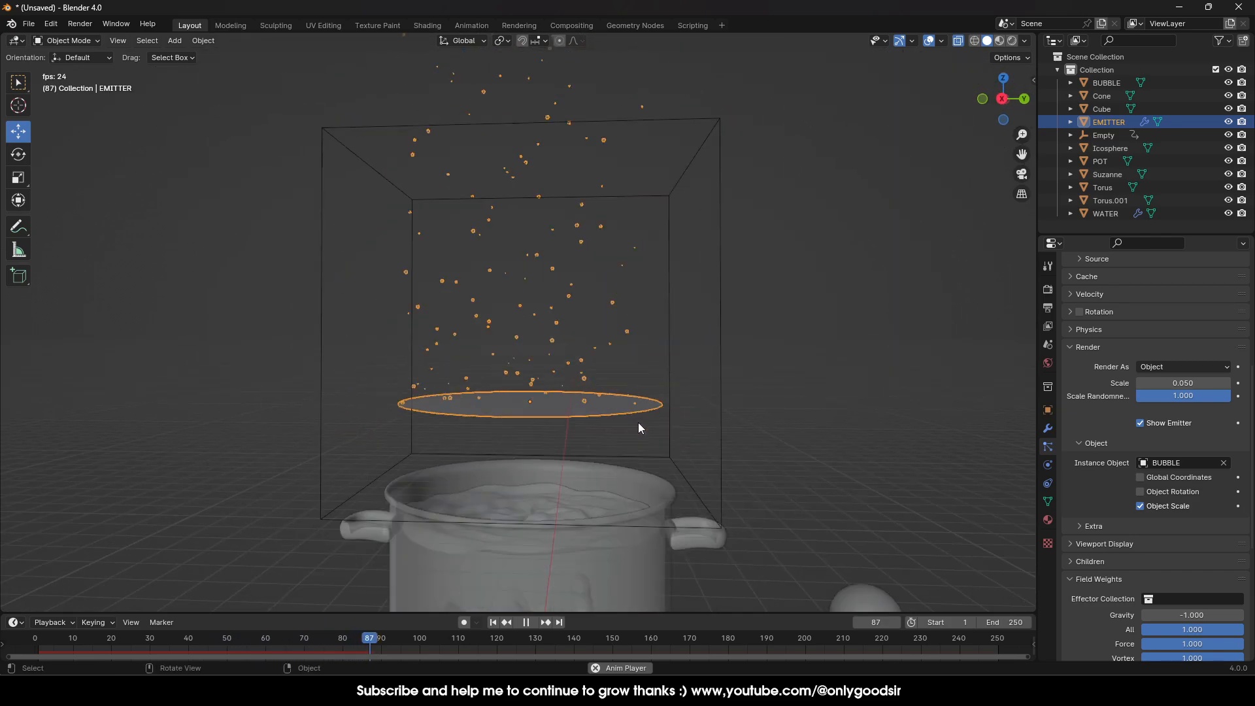
click(526, 622)
click(493, 622)
scroll(647, 518, down, 3)
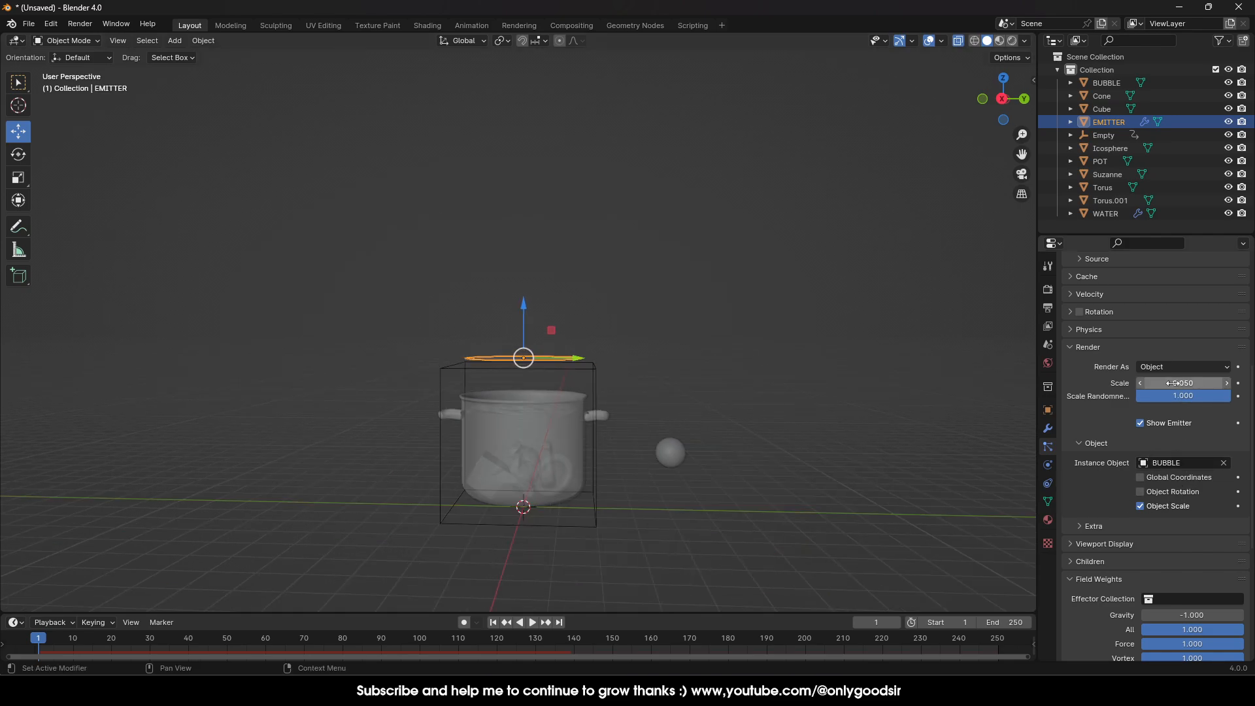
Step: Raise the particle render scale to 0.48, preview the animation, and increase the scale to 0.53
drag(1160, 383, 1209, 383)
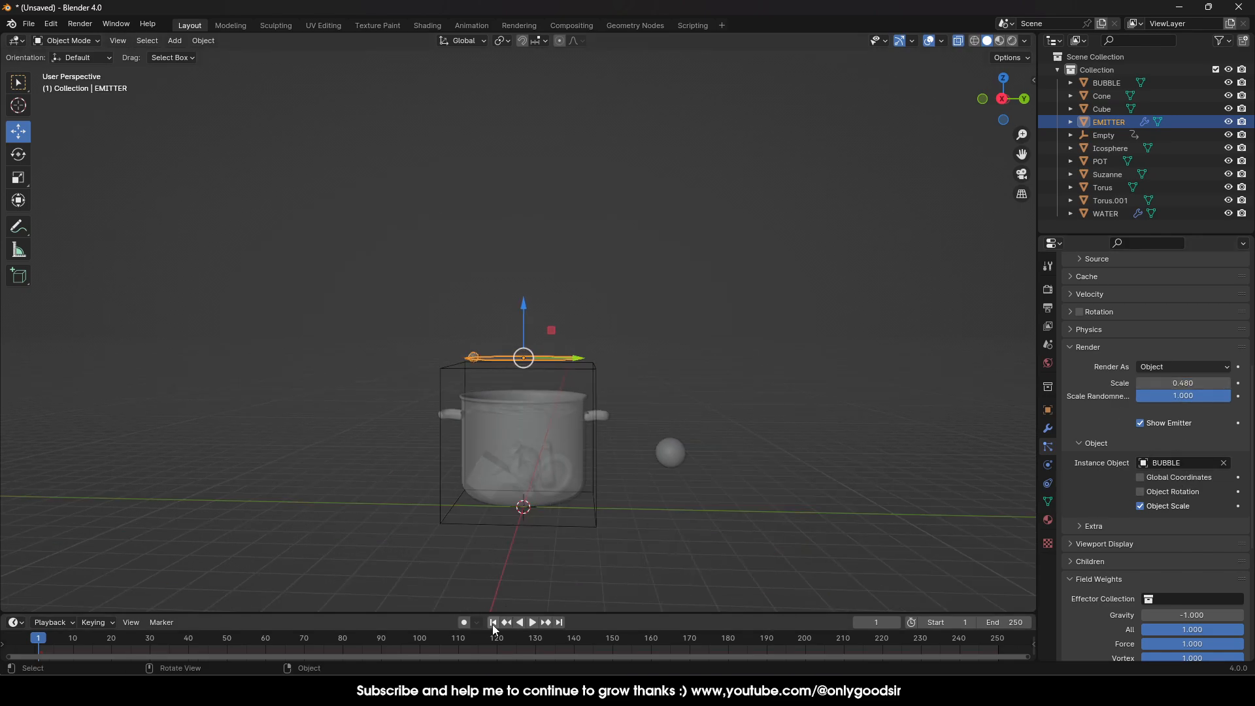
click(532, 622)
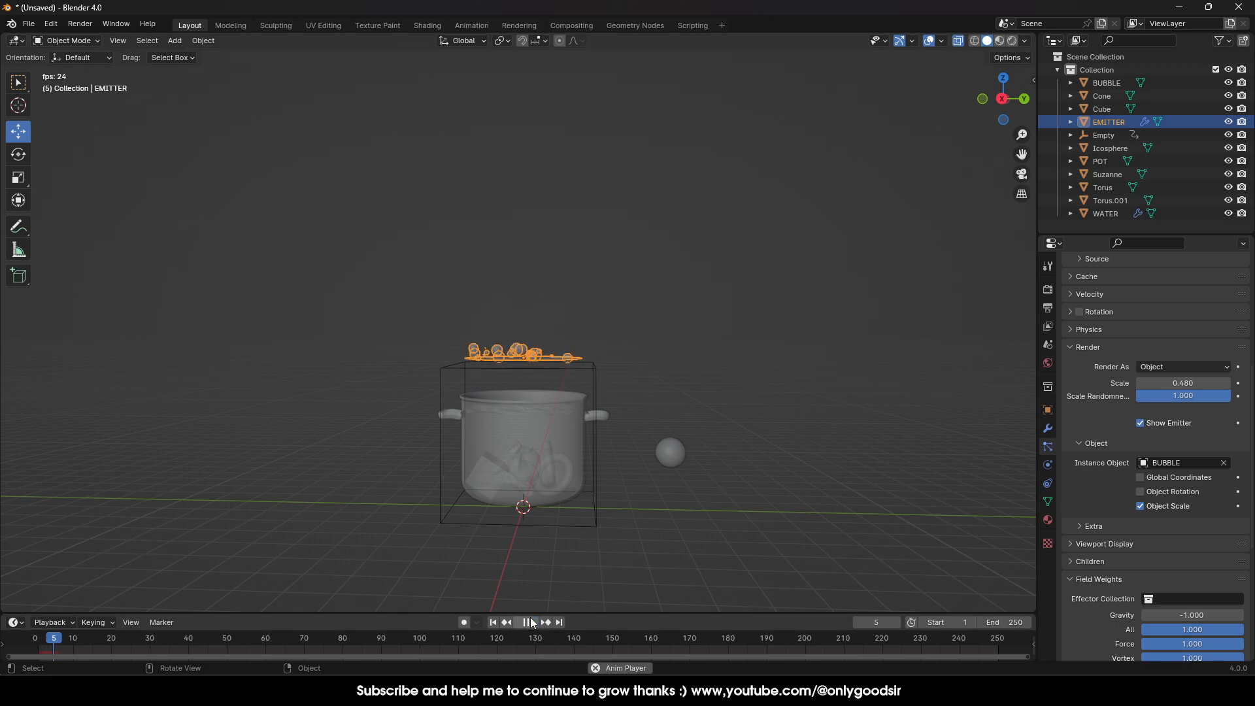
click(529, 622)
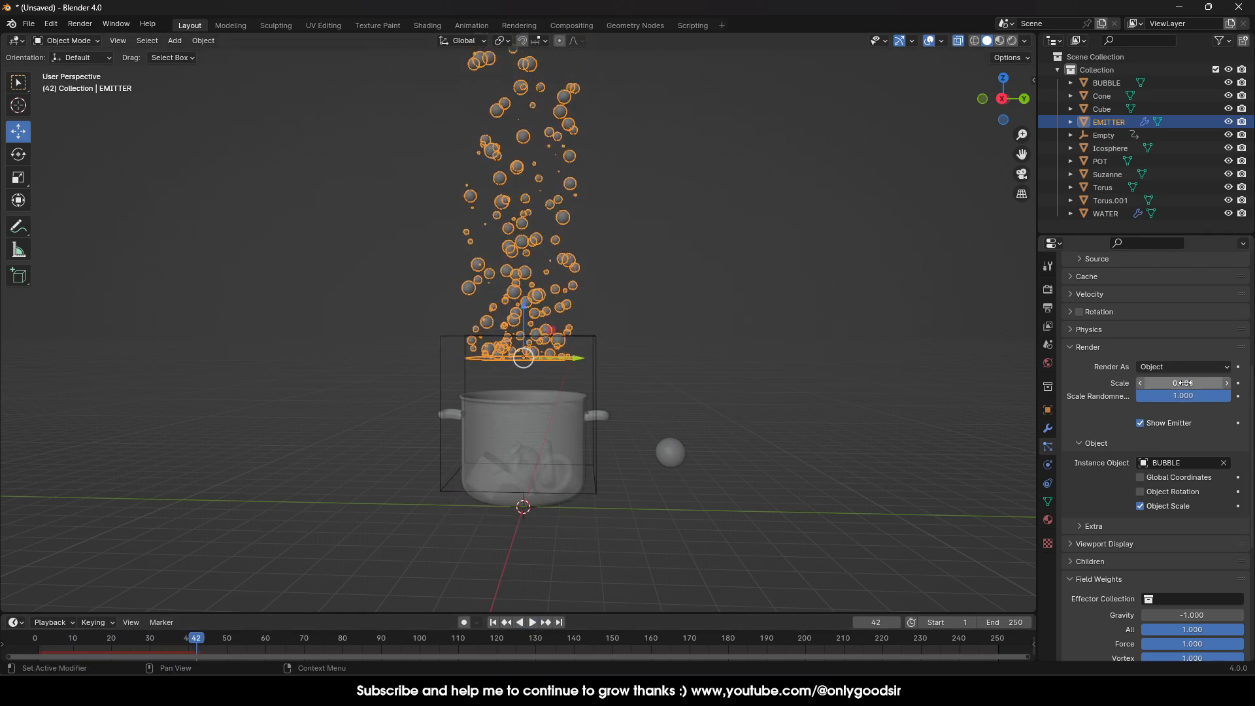
mouse_move(1190, 383)
mouse_down()
mouse_move(1164, 383)
mouse_move(1191, 383)
mouse_up()
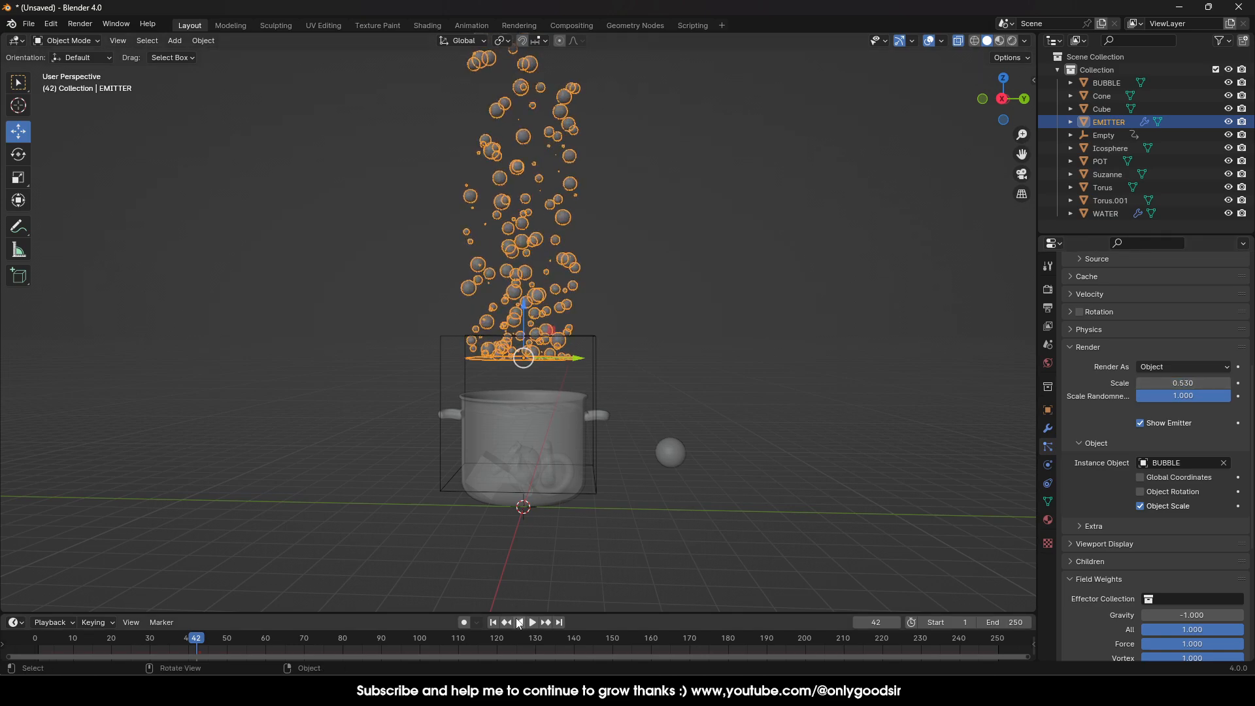
Step: Preview the bubbles from the first frame, reduce the particle render scale to 0.44, and replay the animation
click(494, 622)
click(530, 622)
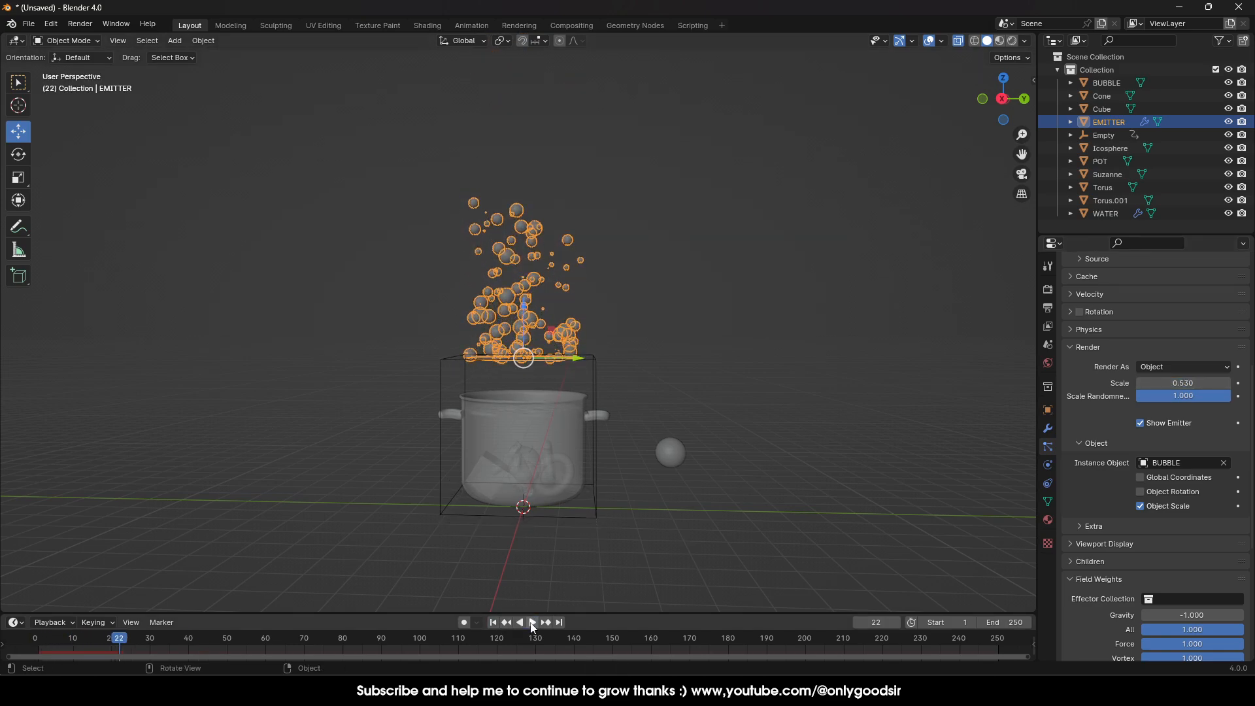
drag(1167, 383, 1154, 383)
click(493, 623)
click(532, 622)
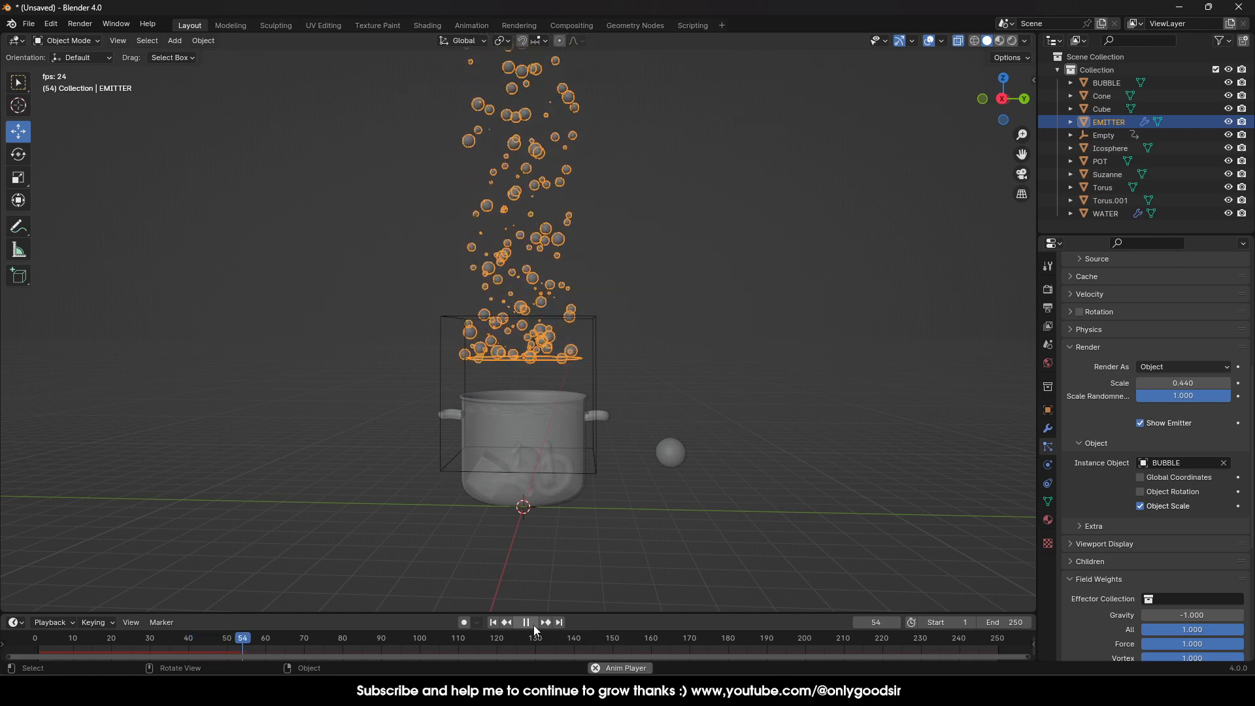
click(533, 623)
click(492, 623)
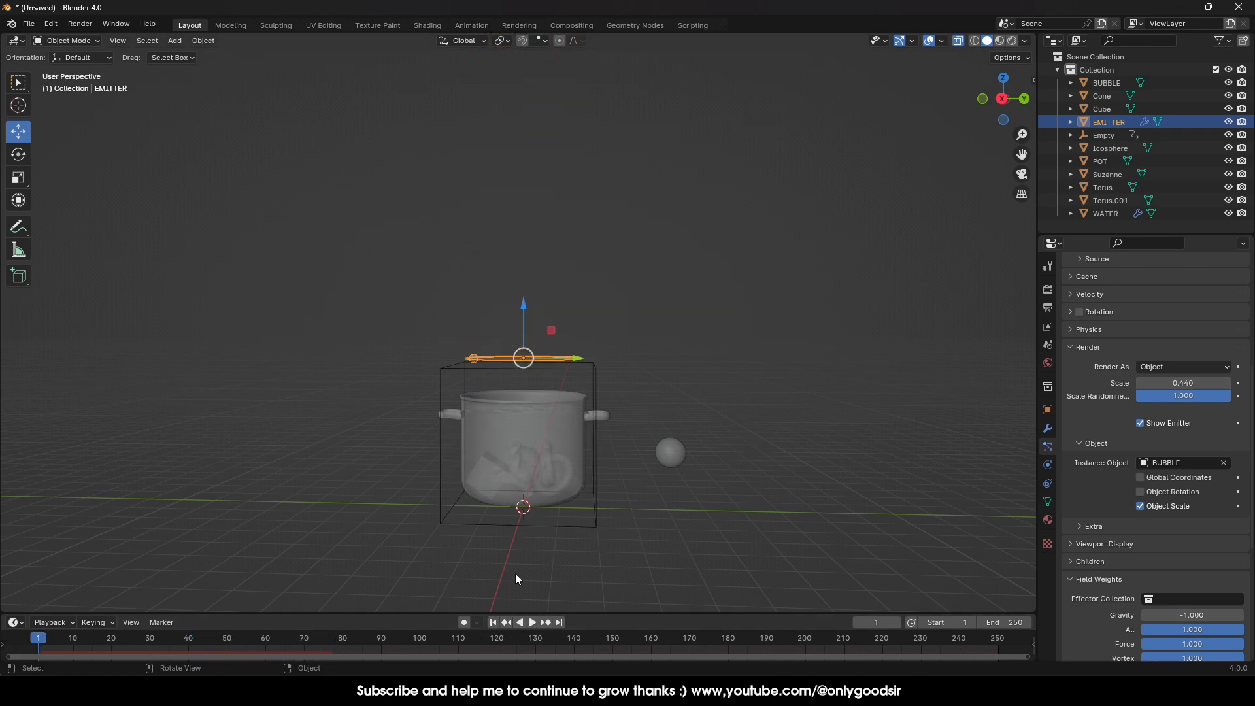
Step: Lower the EMITTER disc to the pot's base and scale it by 0.864, checking the bubbles in playback
drag(524, 303, 528, 440)
key(s)
click(578, 469)
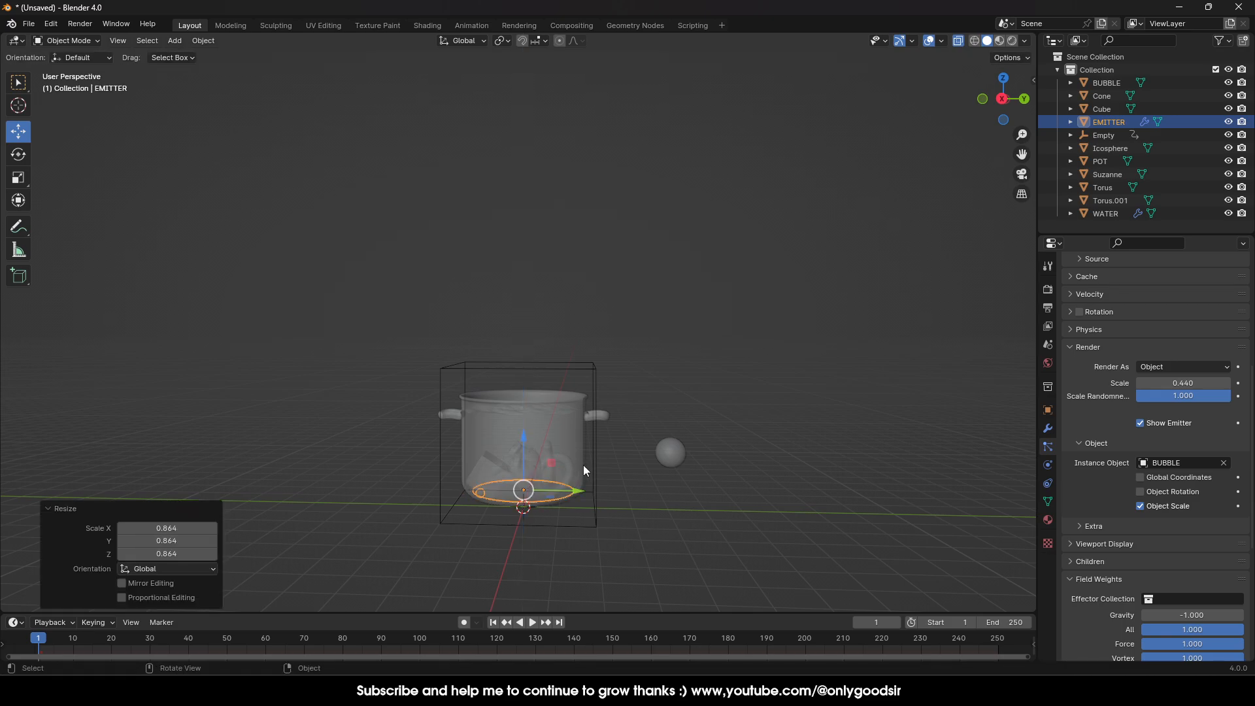
click(532, 622)
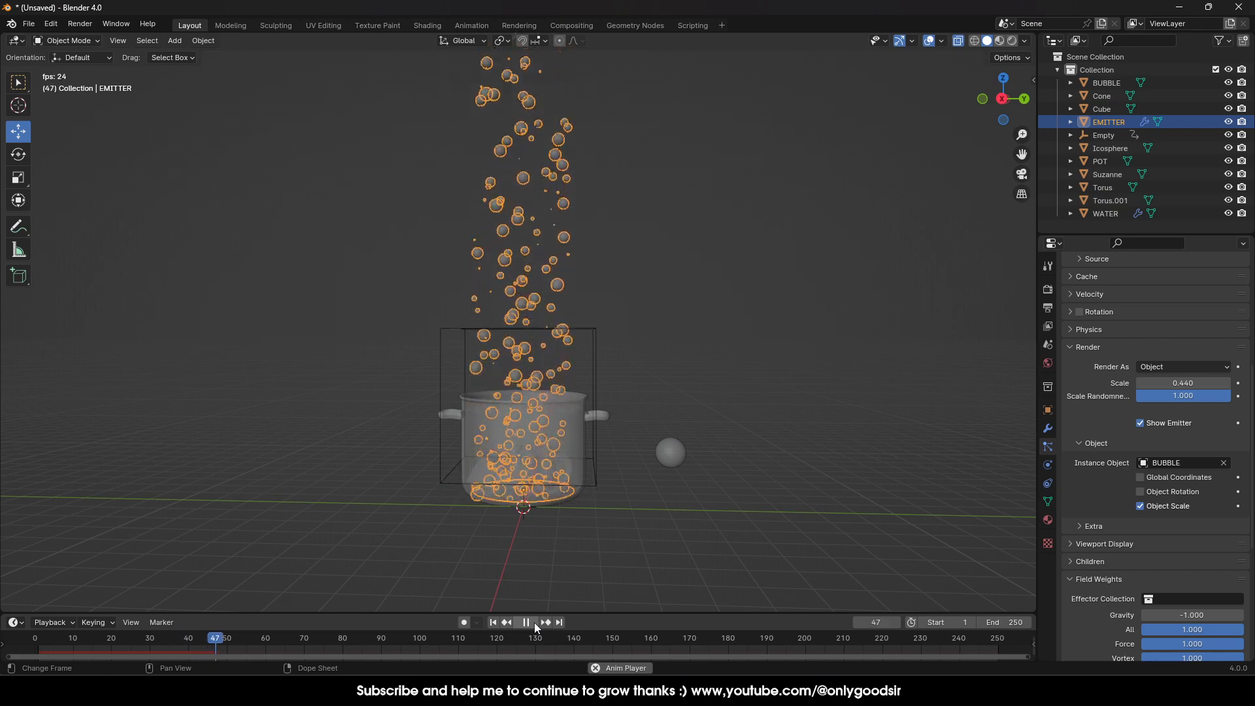
click(535, 622)
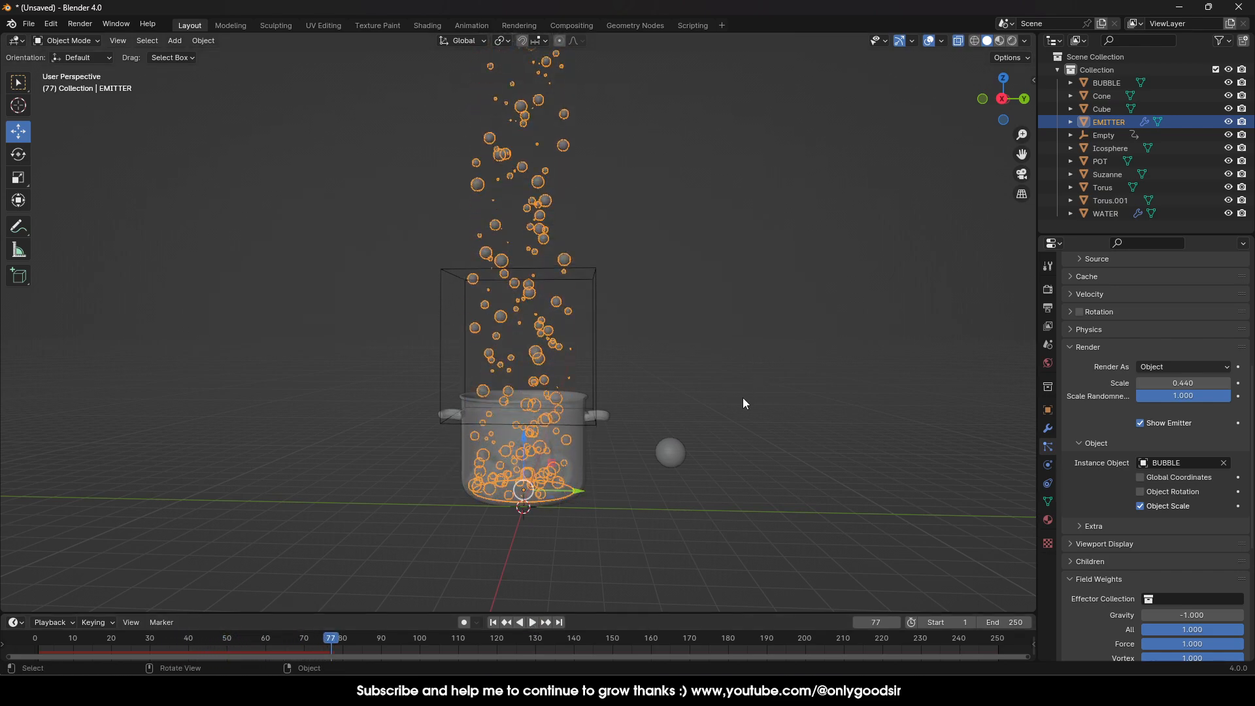
scroll(617, 438, up, 5)
middle_drag(657, 309, 673, 360)
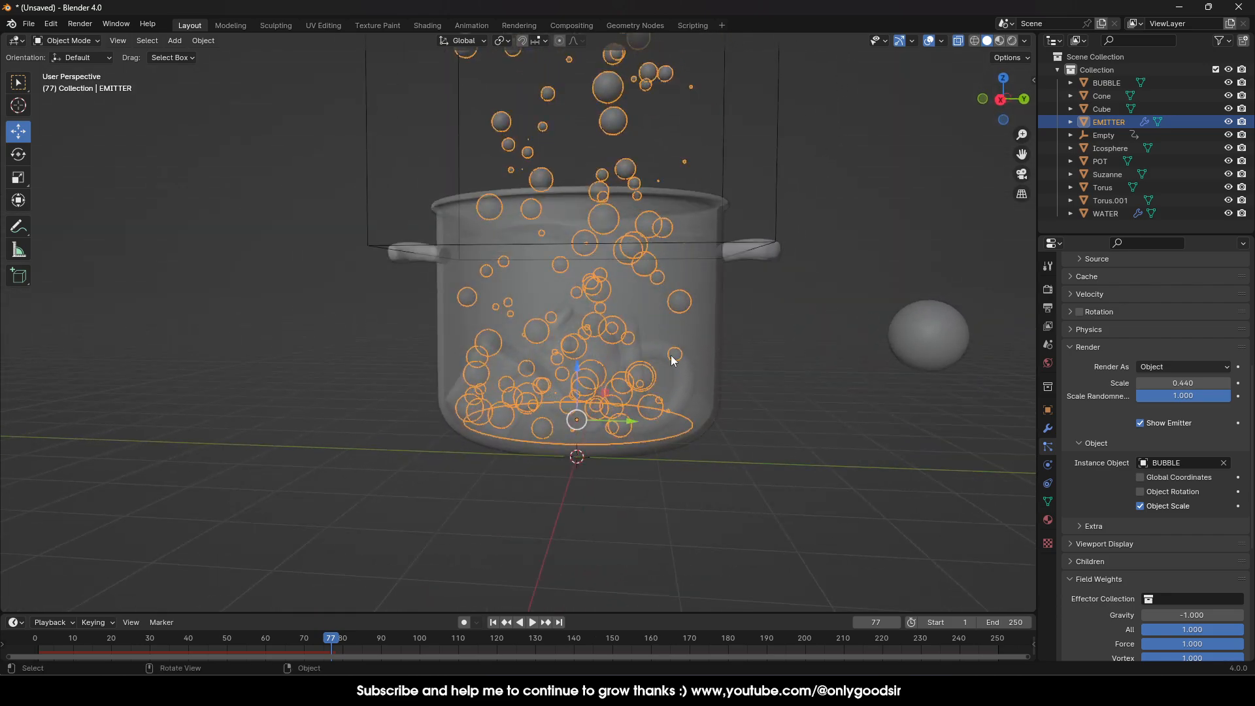
Step: Display the scene in wireframe at the first frame and add Collision physics to the Suzanne head inside the pot
click(493, 622)
click(974, 41)
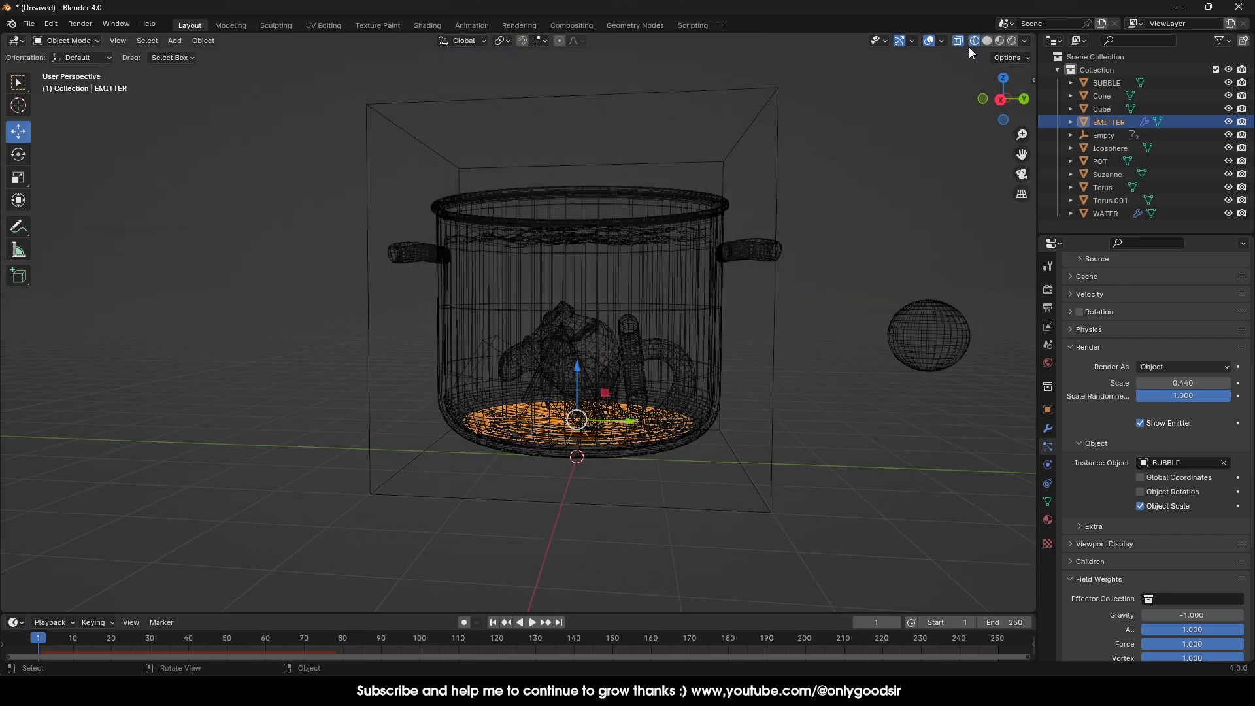
scroll(676, 384, up, 5)
click(715, 398)
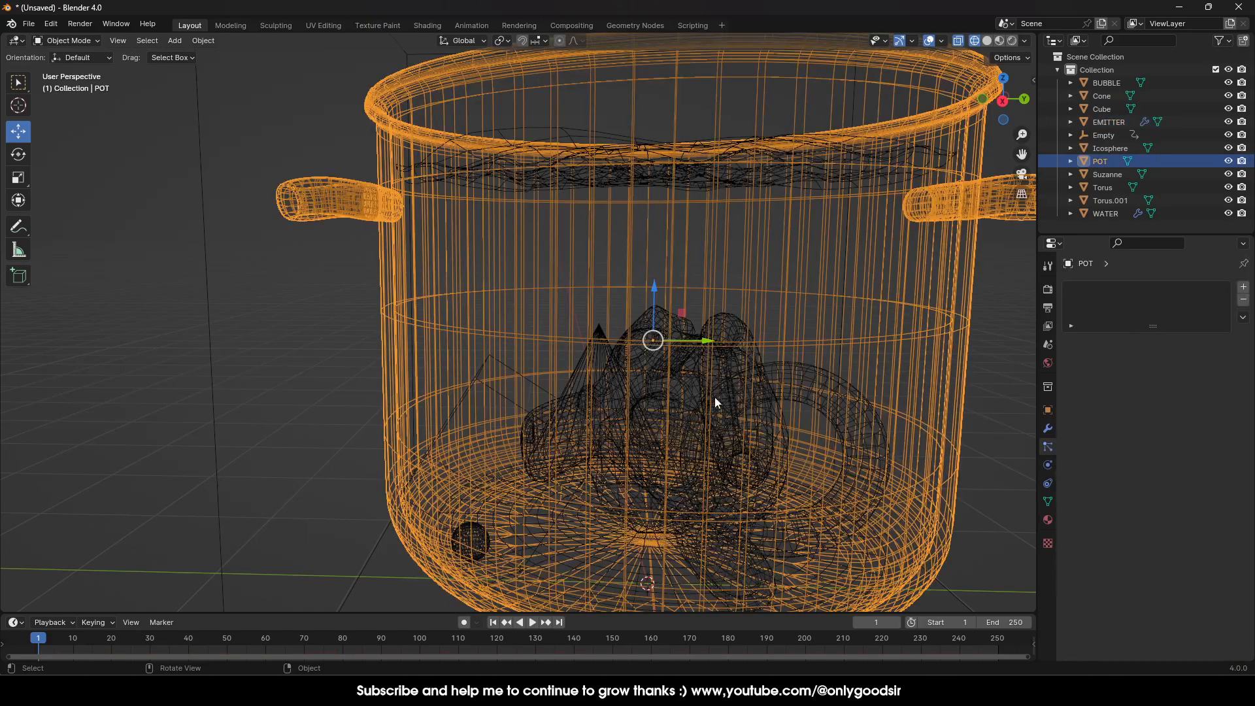
click(688, 389)
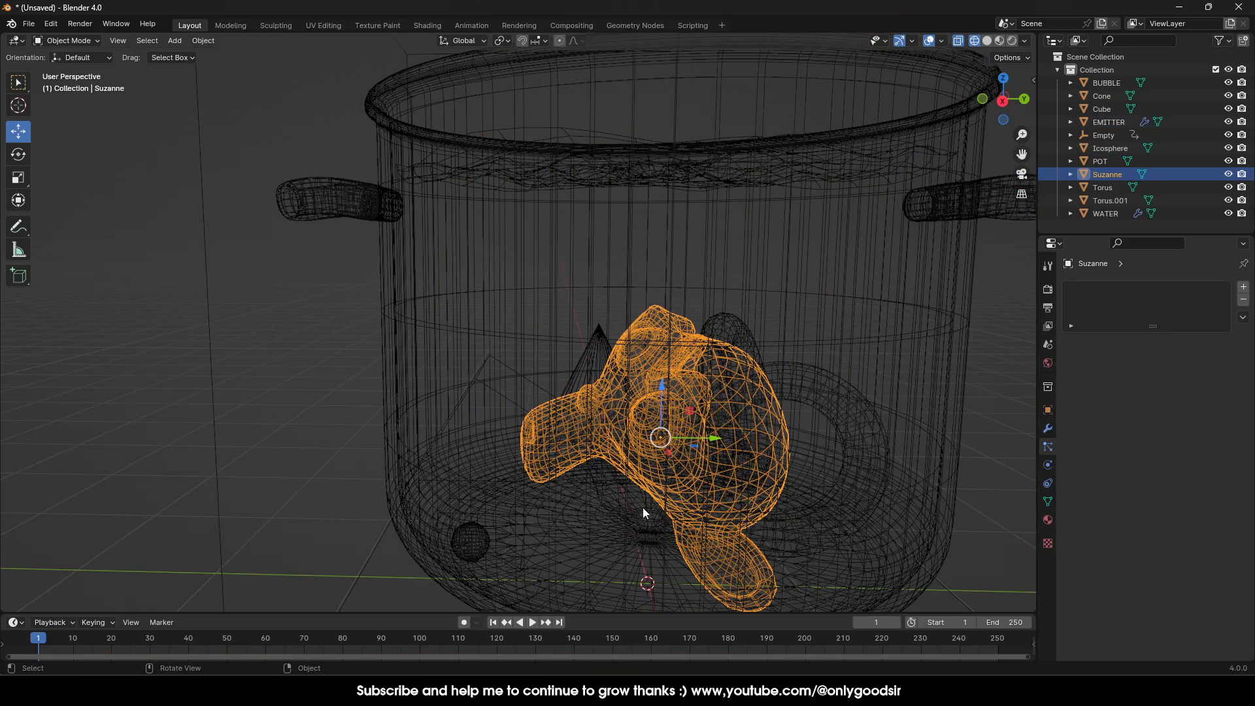
click(1047, 428)
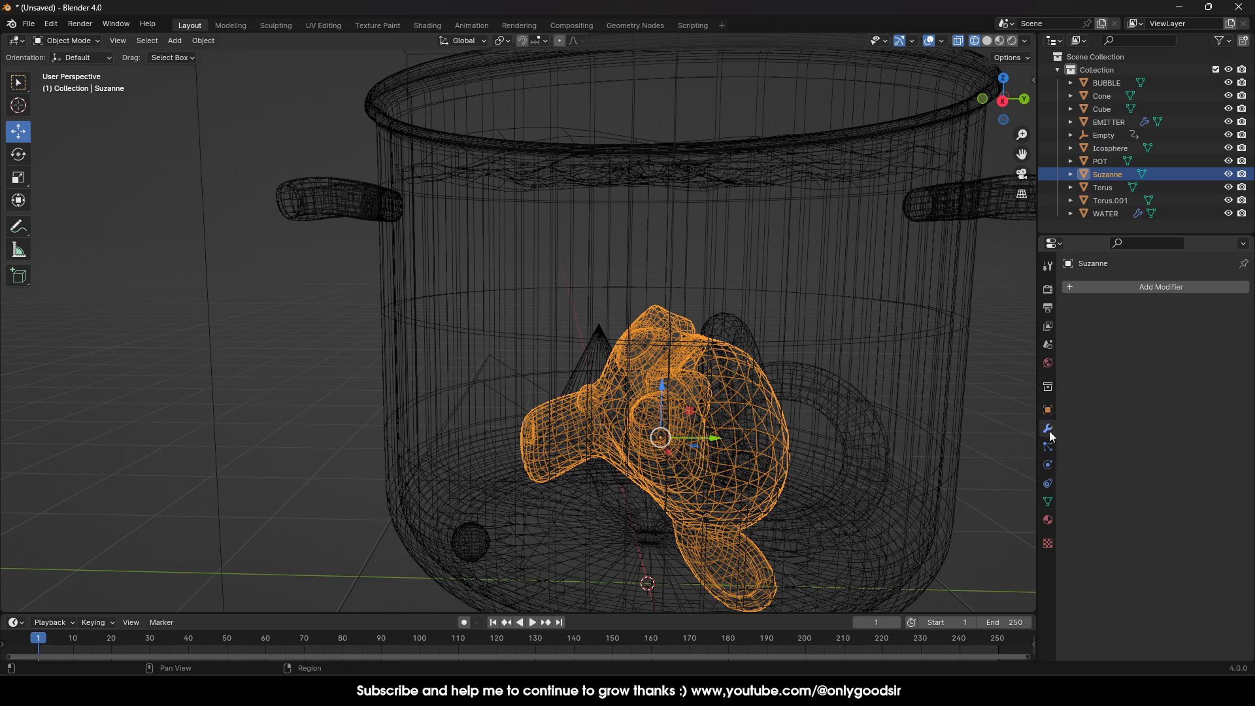
click(1048, 465)
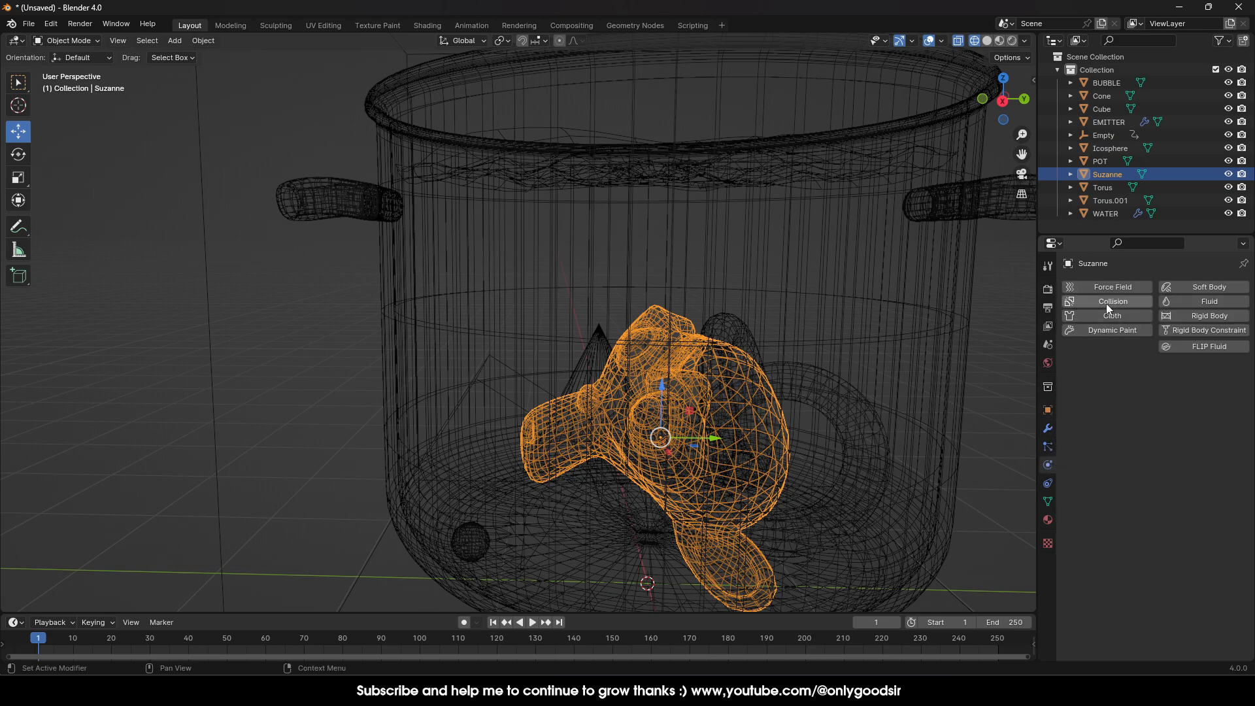
click(1105, 302)
Step: Add Collision physics to the Torus ring and to the POT
click(852, 410)
click(853, 412)
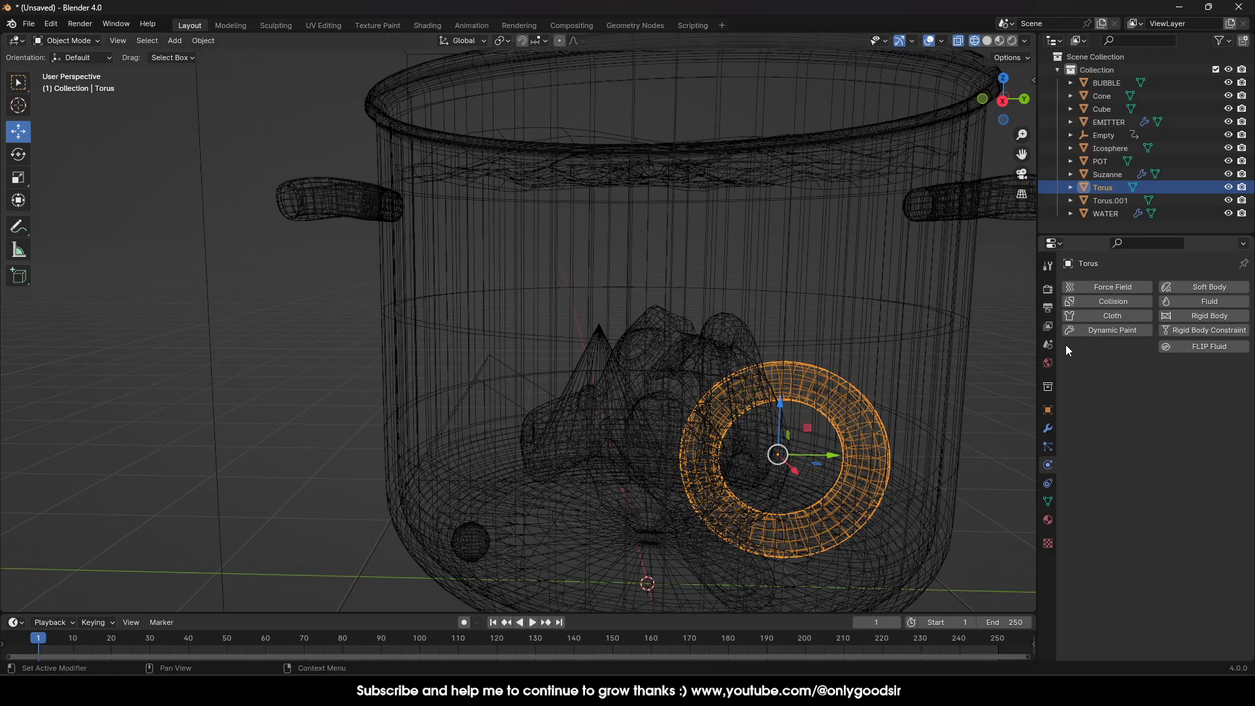
click(1108, 302)
click(918, 351)
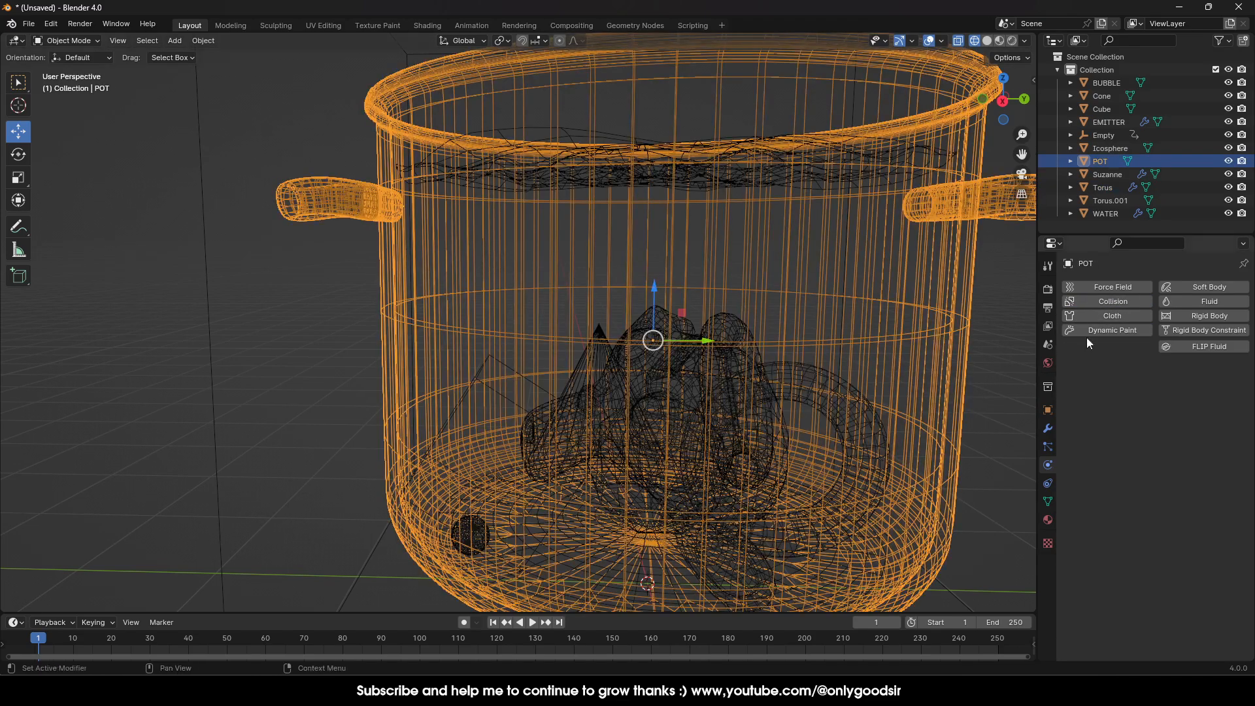
click(1114, 301)
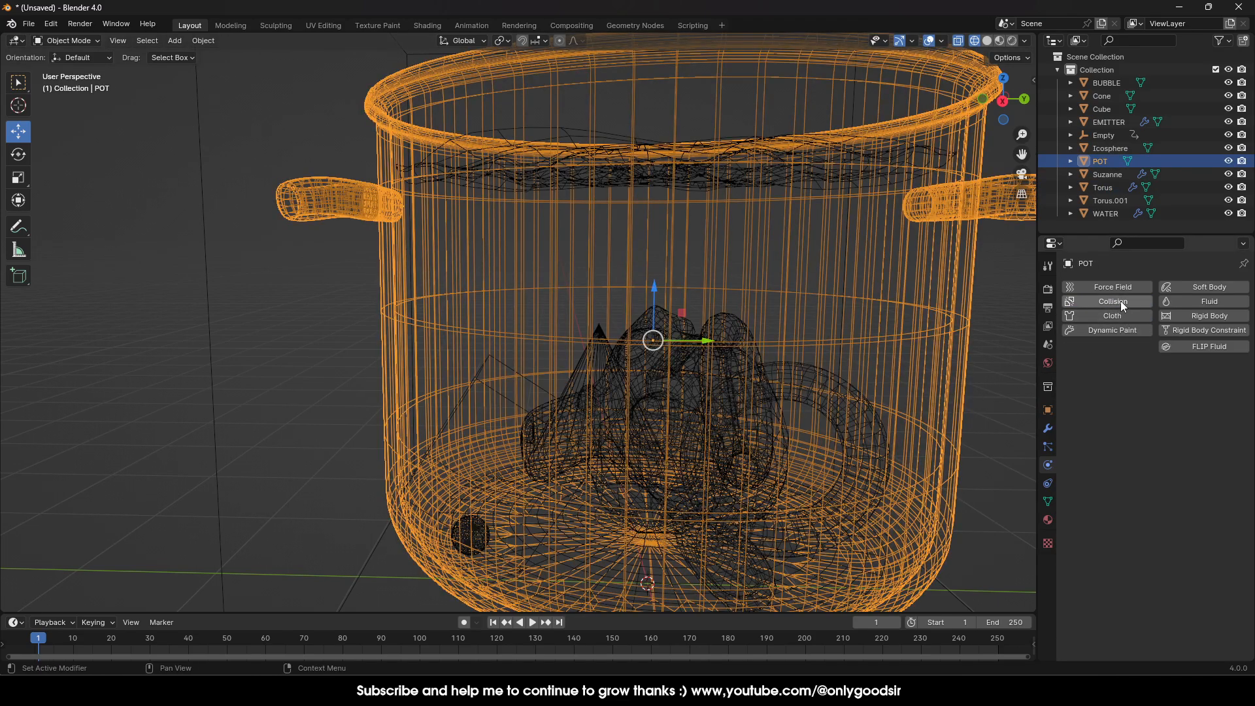
click(649, 425)
click(598, 366)
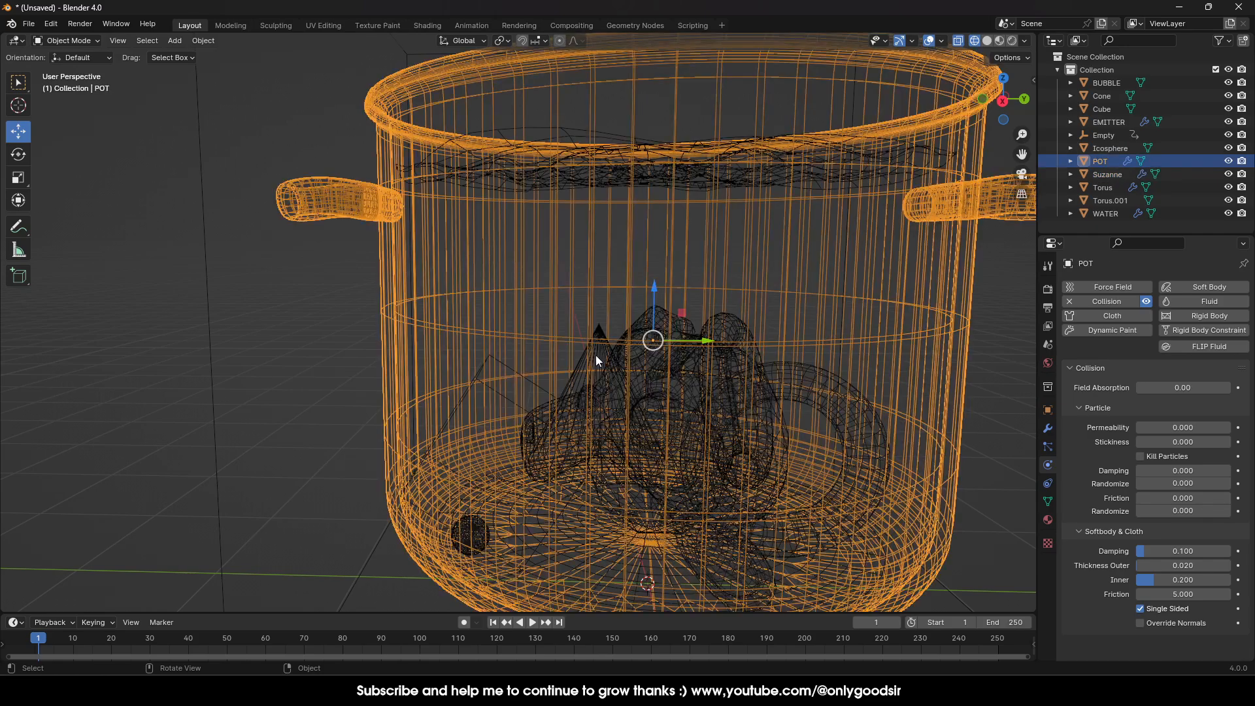
Step: Return to solid shading and add Collision physics to the WATER surface with Kill Particles enabled
middle_drag(595, 355, 614, 431)
click(814, 280)
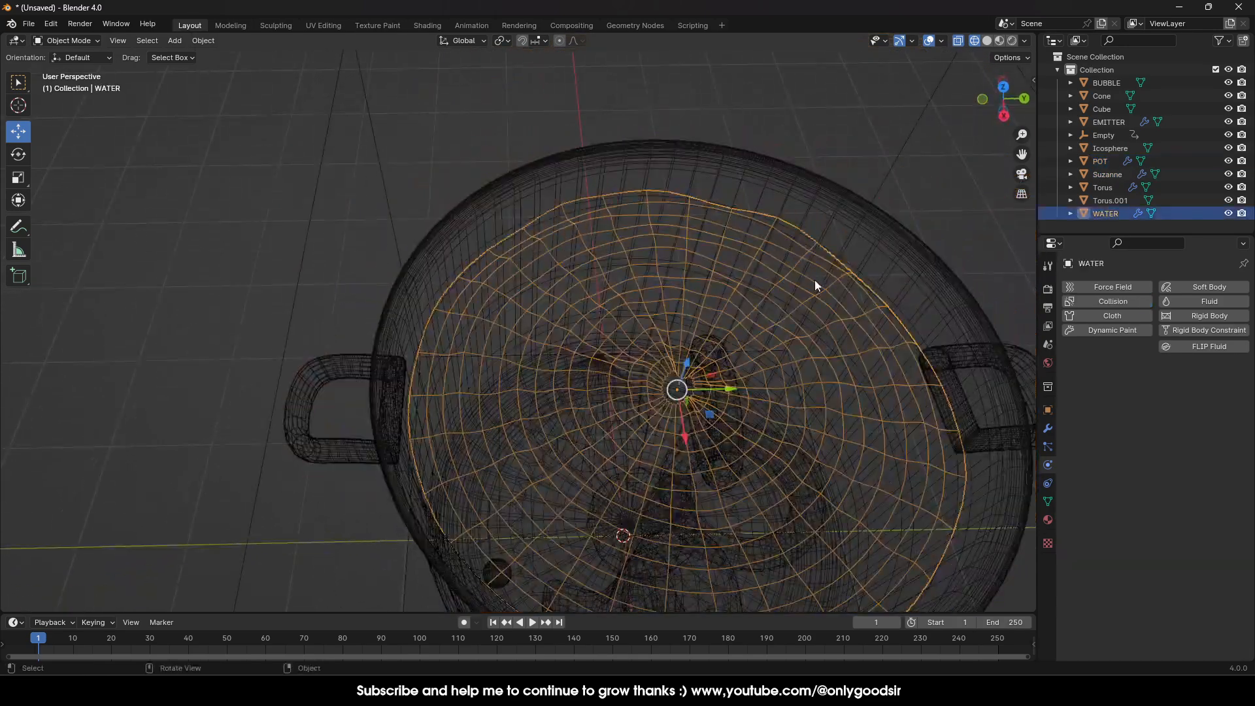
click(987, 41)
middle_drag(608, 326, 629, 347)
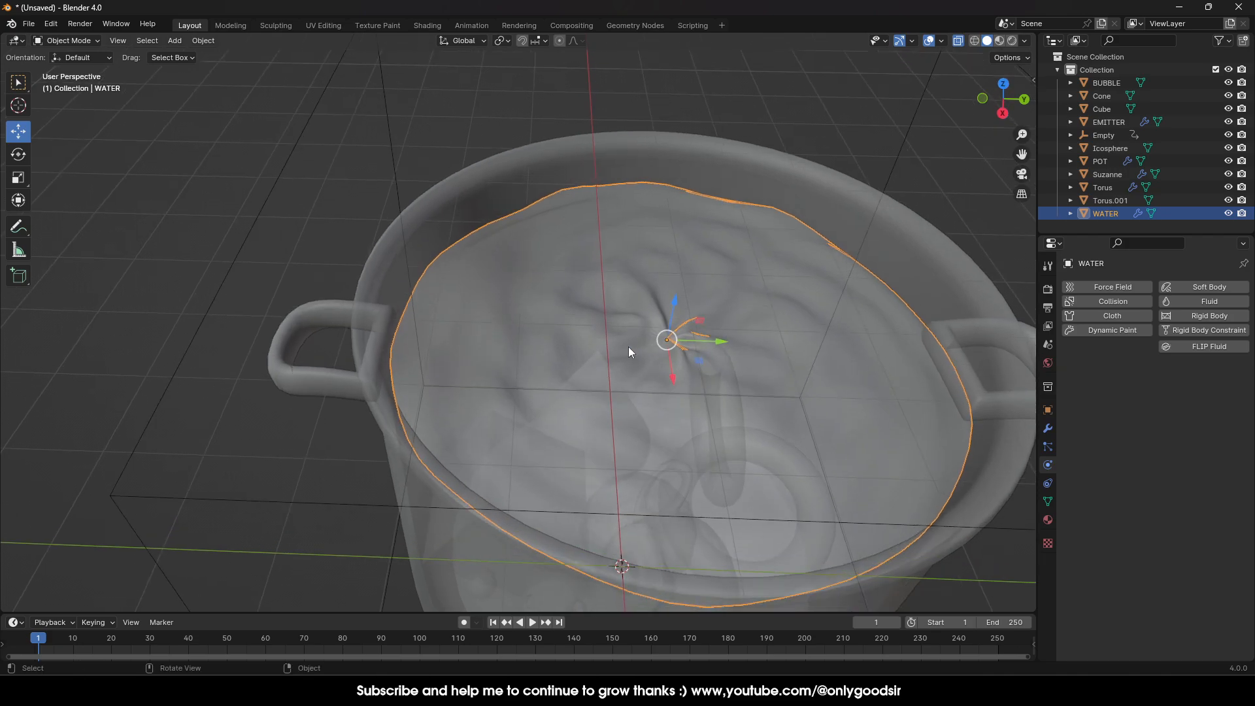
click(1123, 302)
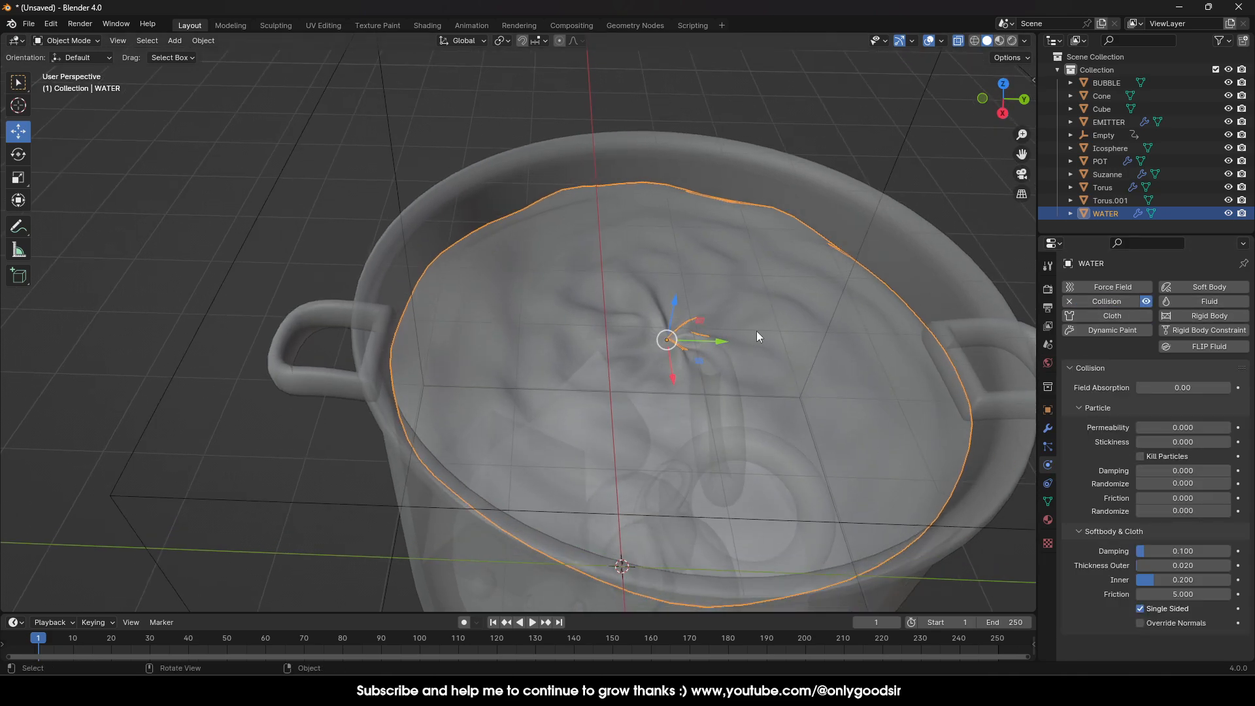
click(1140, 456)
Step: Add Collision physics to the Cone at the bottom of the pot
middle_drag(704, 438, 709, 362)
scroll(708, 362, down, 3)
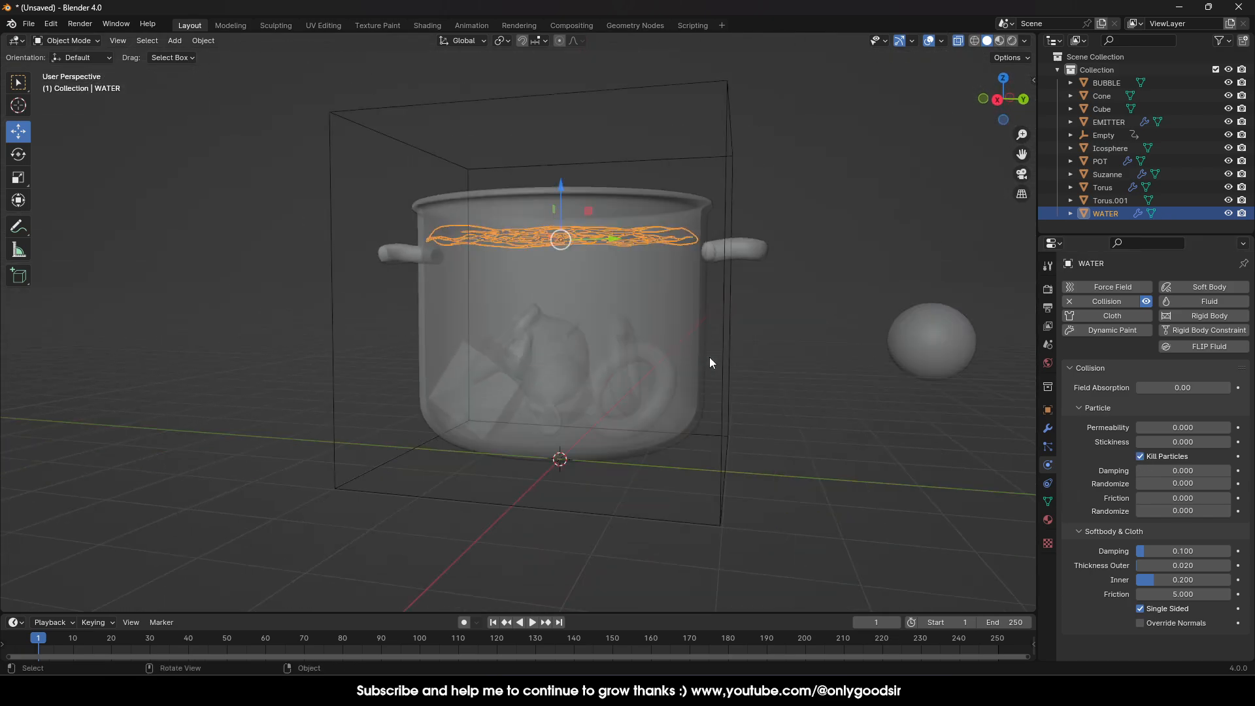
scroll(549, 330, up, 4)
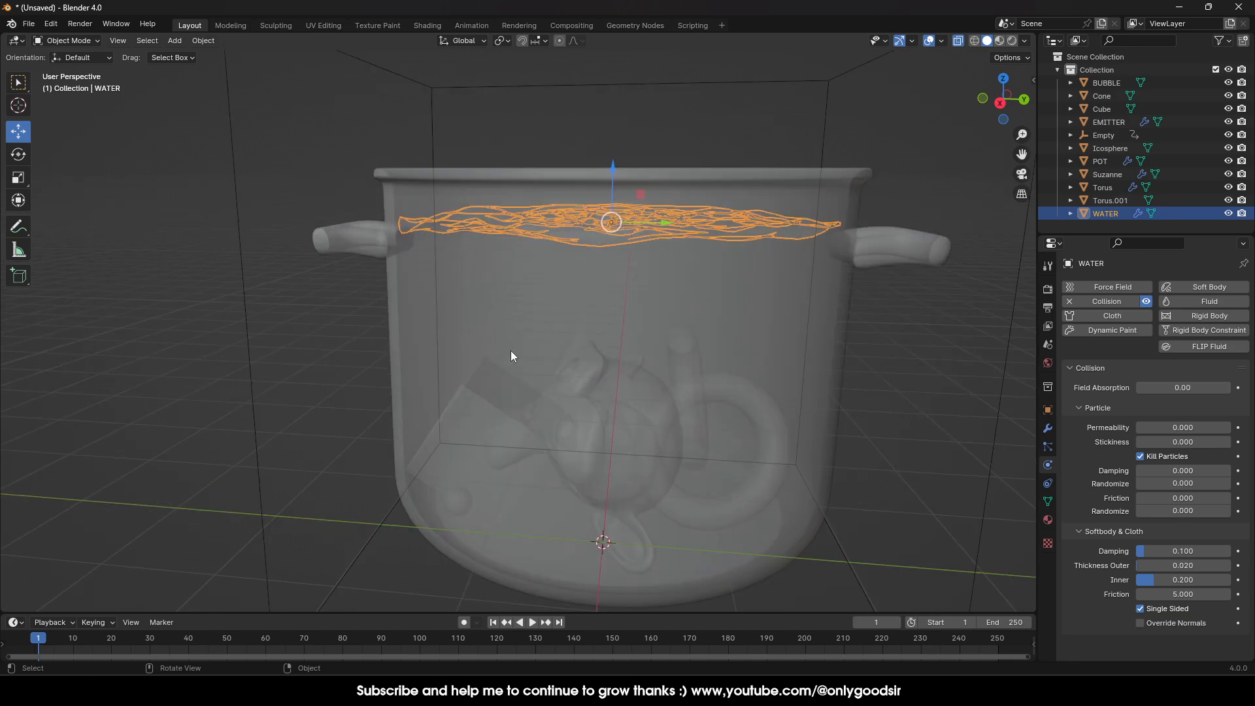
middle_drag(511, 350, 614, 355)
scroll(779, 421, up, 7)
middle_drag(873, 440, 698, 460)
click(633, 501)
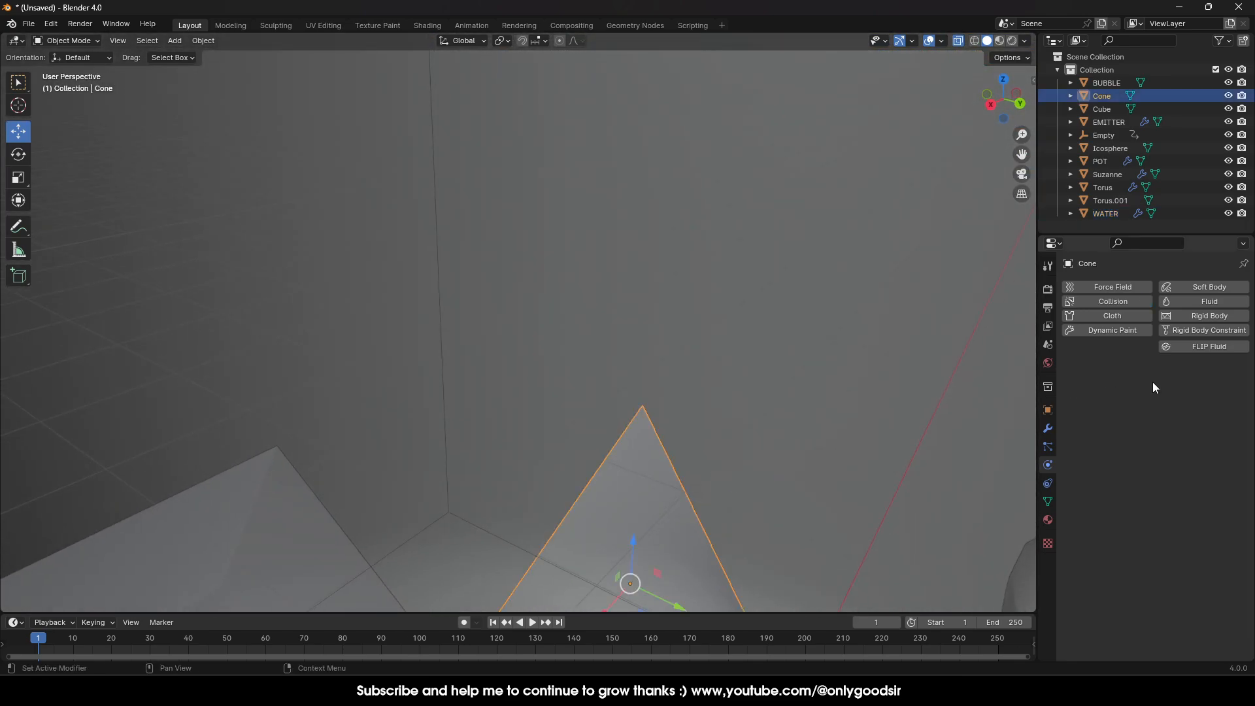
click(1112, 302)
Step: Play the animation and examine how the bubbles behave around the objects and at the water surface
click(319, 558)
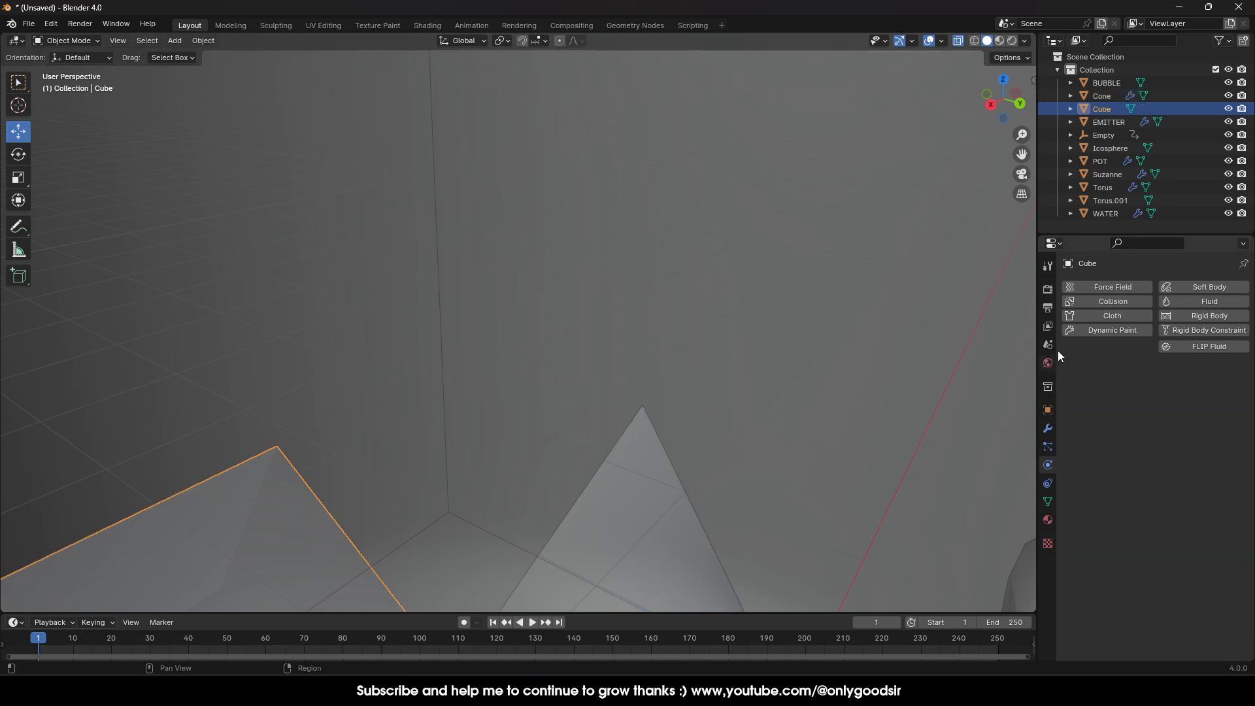
middle_drag(628, 517, 631, 324)
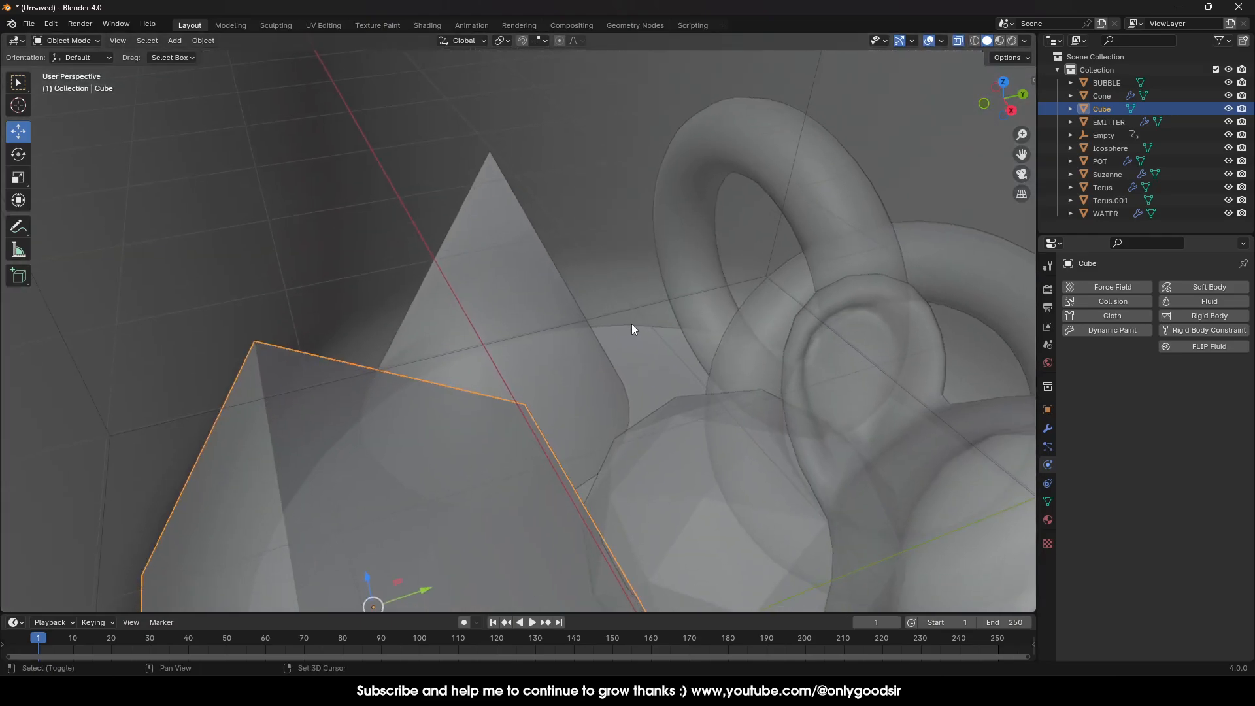
scroll(689, 425, down, 7)
middle_drag(740, 435, 761, 387)
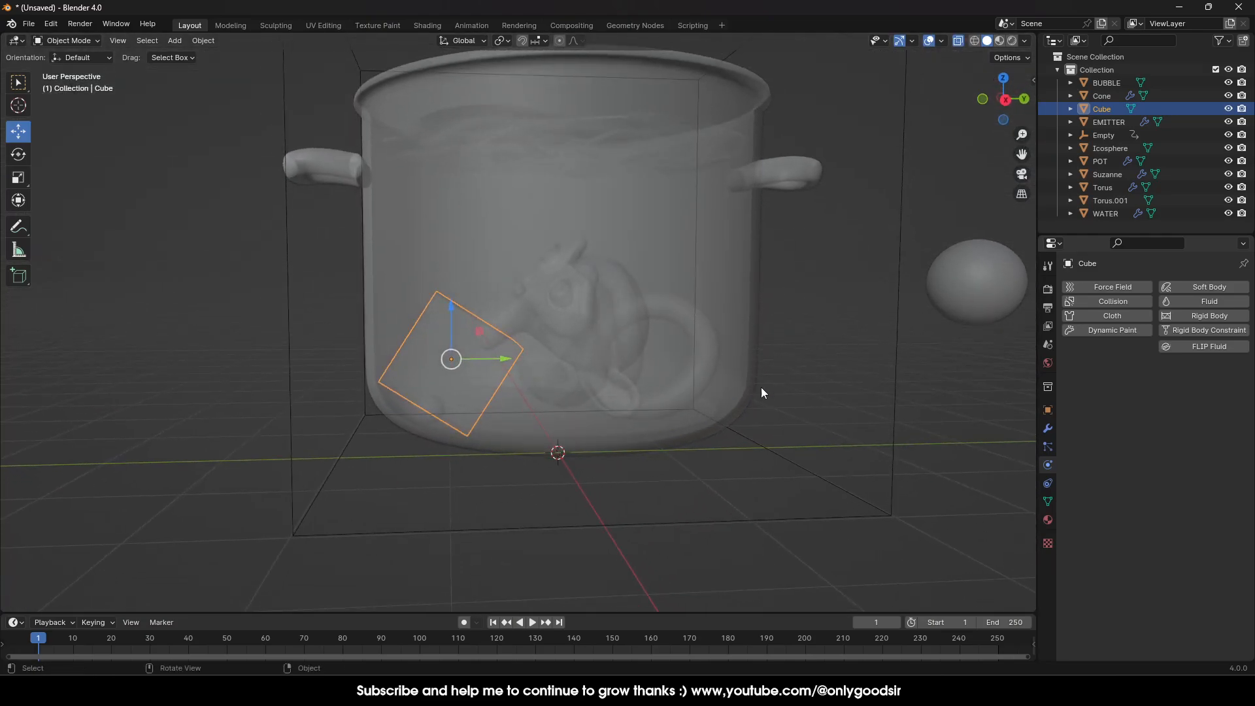
click(858, 370)
scroll(829, 373, down, 3)
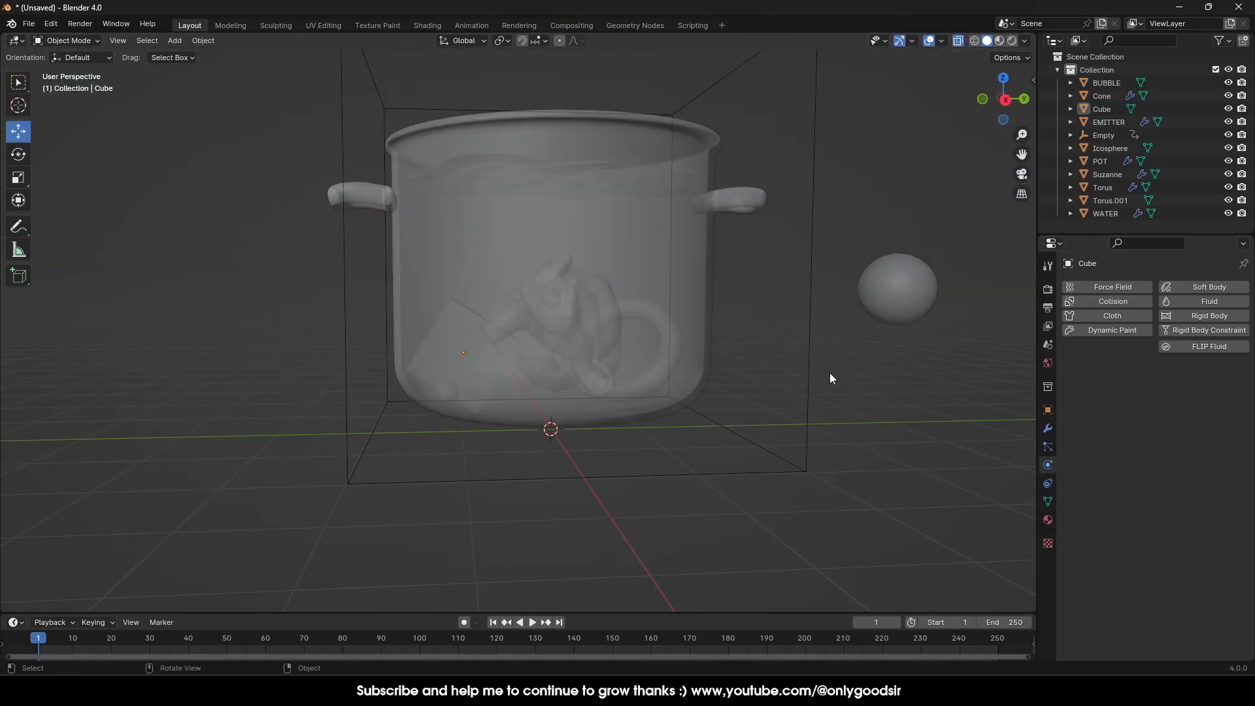
click(534, 624)
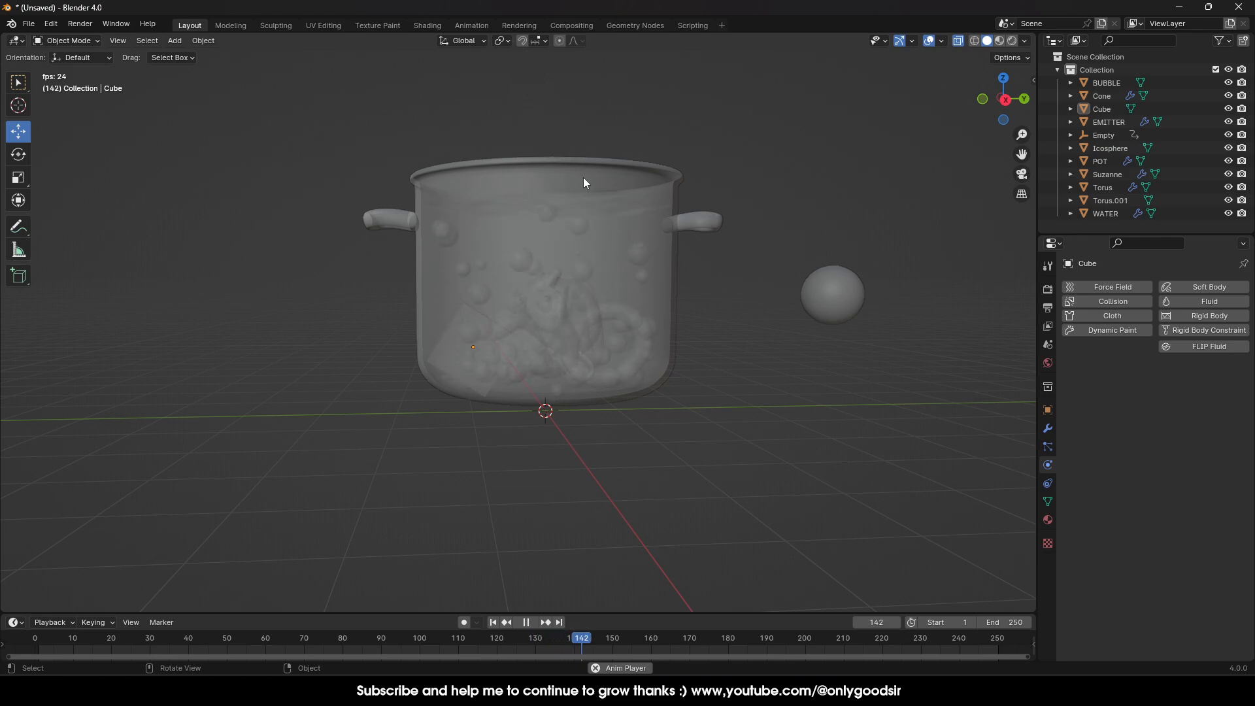
middle_drag(583, 177, 562, 244)
scroll(633, 318, down, 3)
scroll(589, 384, up, 2)
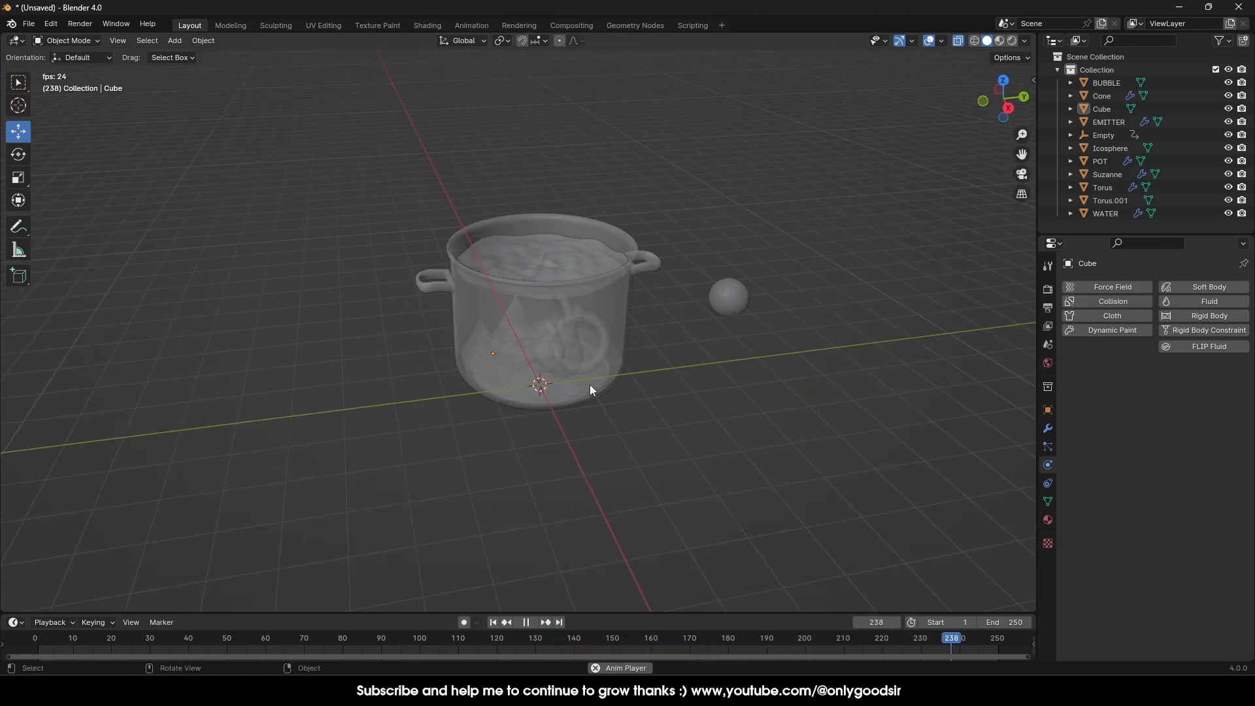
click(526, 622)
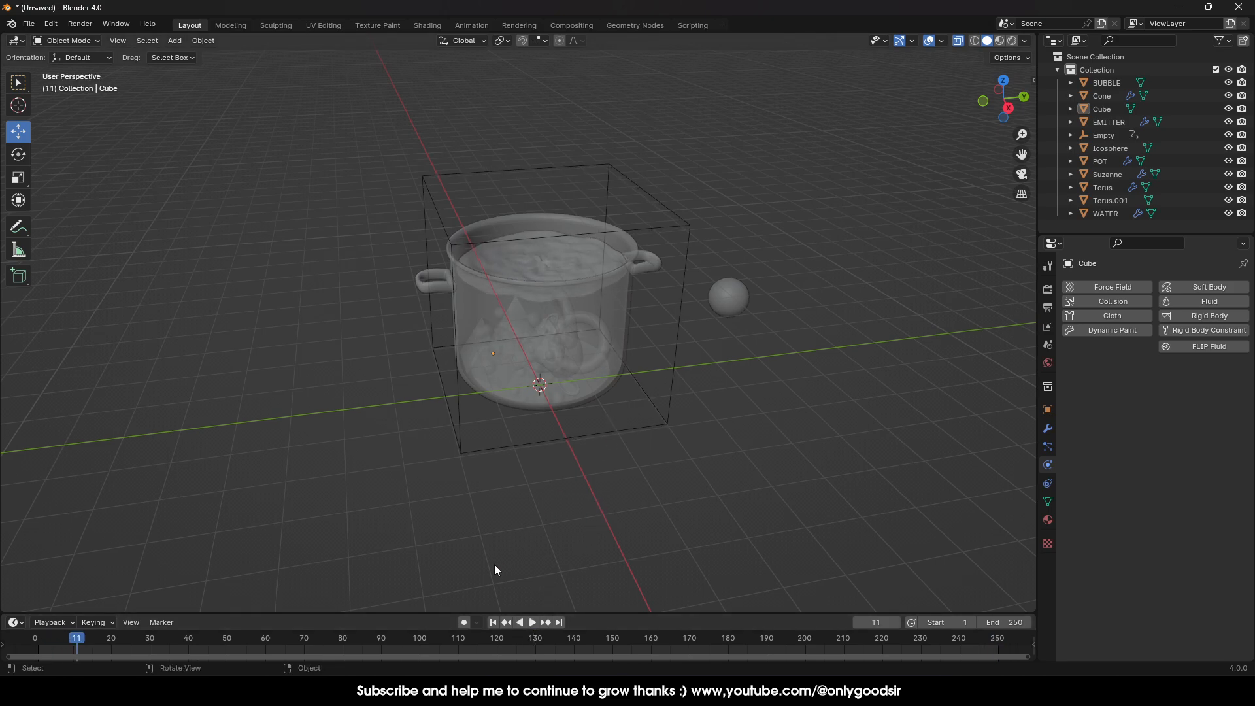
Step: Shrink the EMITTER disc by a factor of 0.945 and replay the animation to check for bubbles escaping the pot
click(600, 386)
click(608, 380)
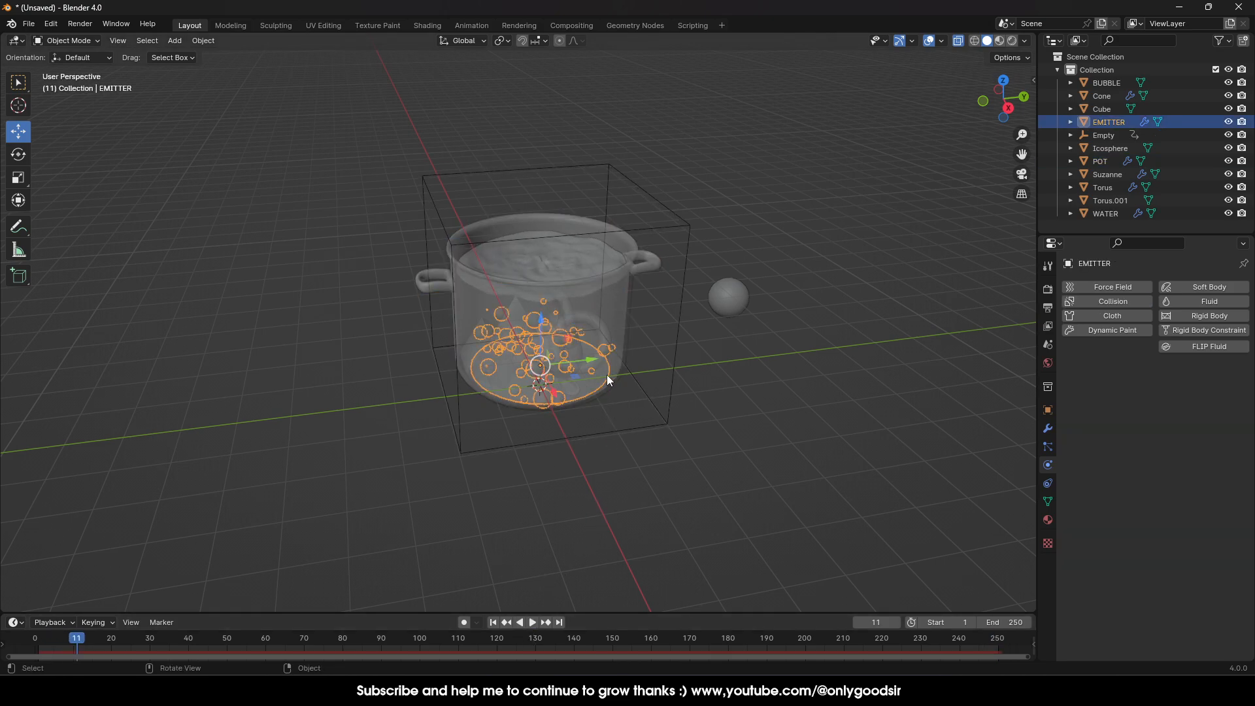
key(s)
click(642, 412)
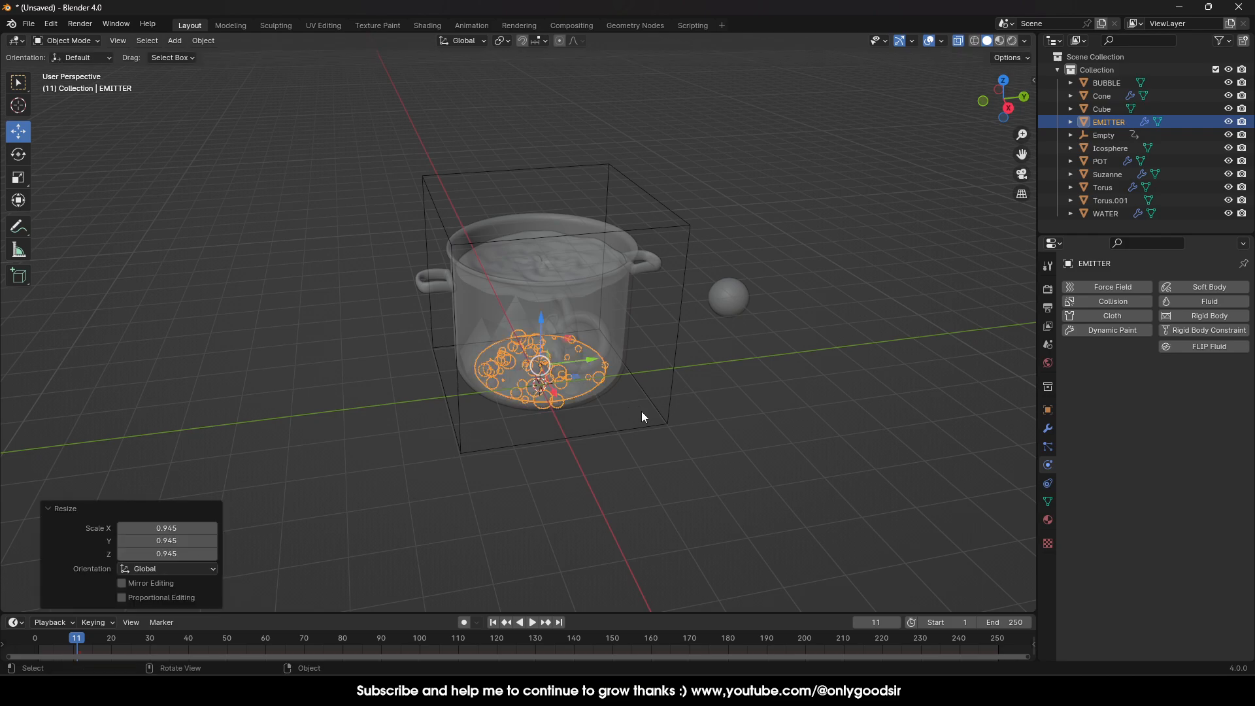
click(531, 623)
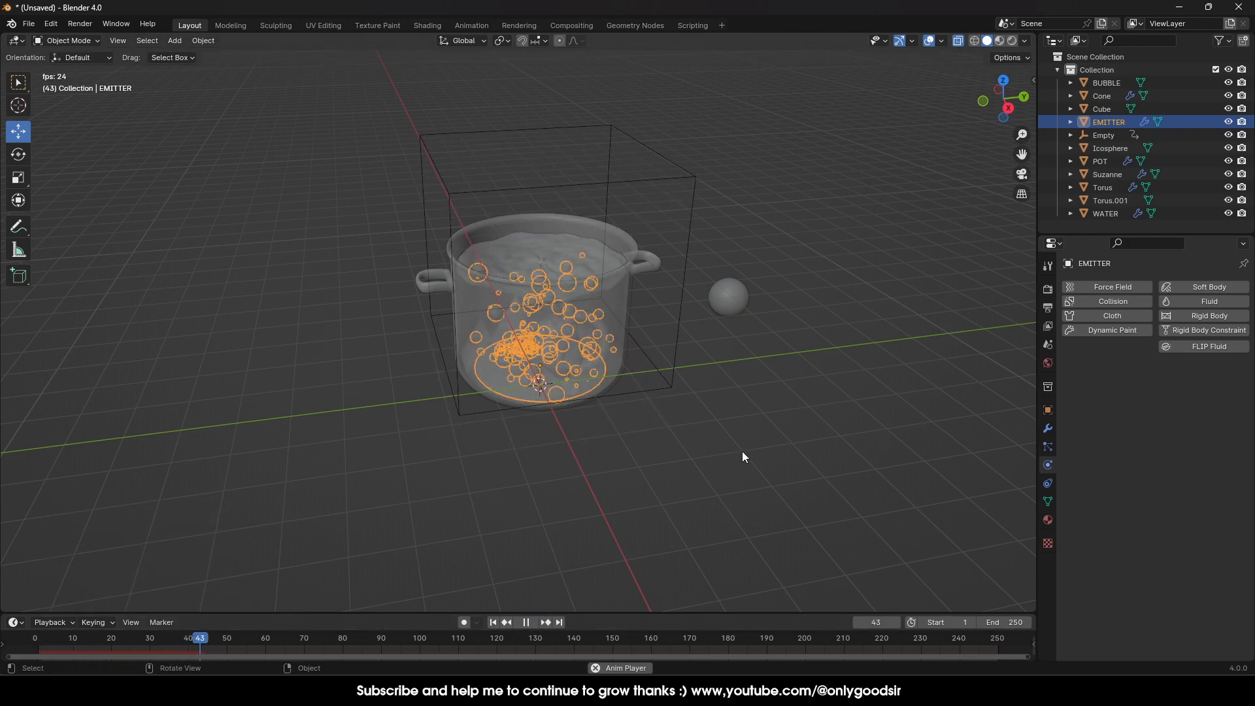
middle_drag(742, 452, 728, 412)
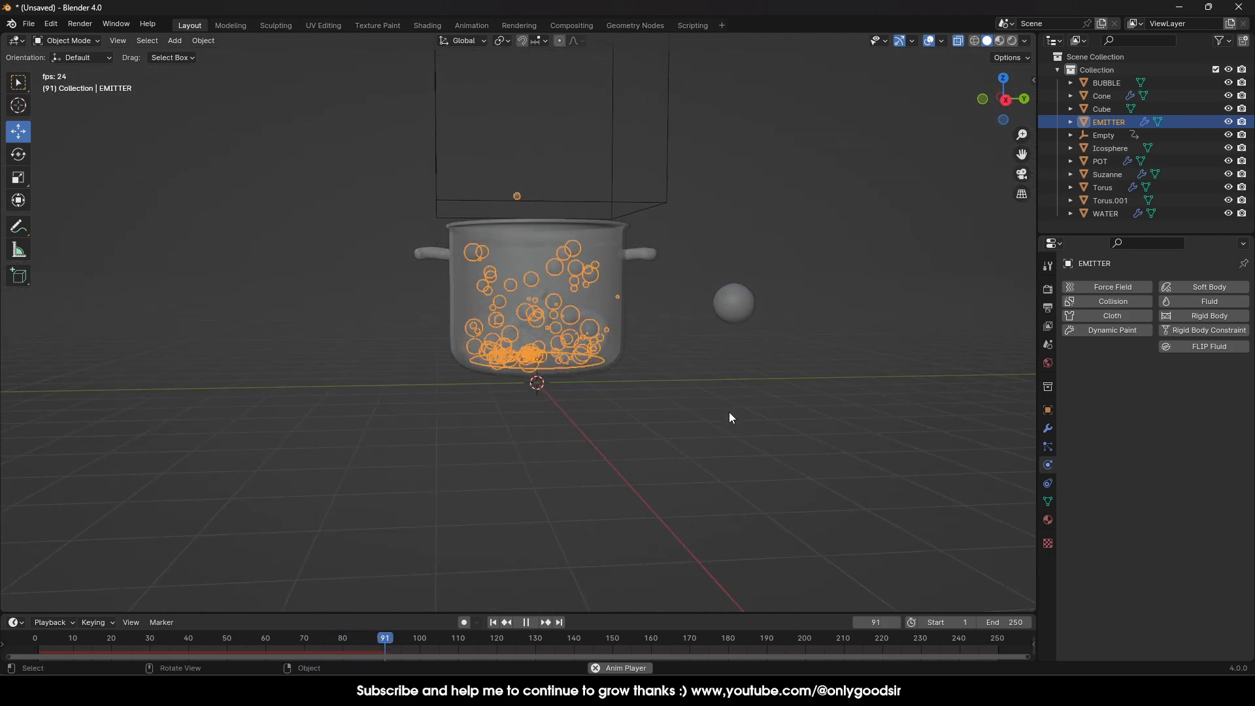
click(525, 622)
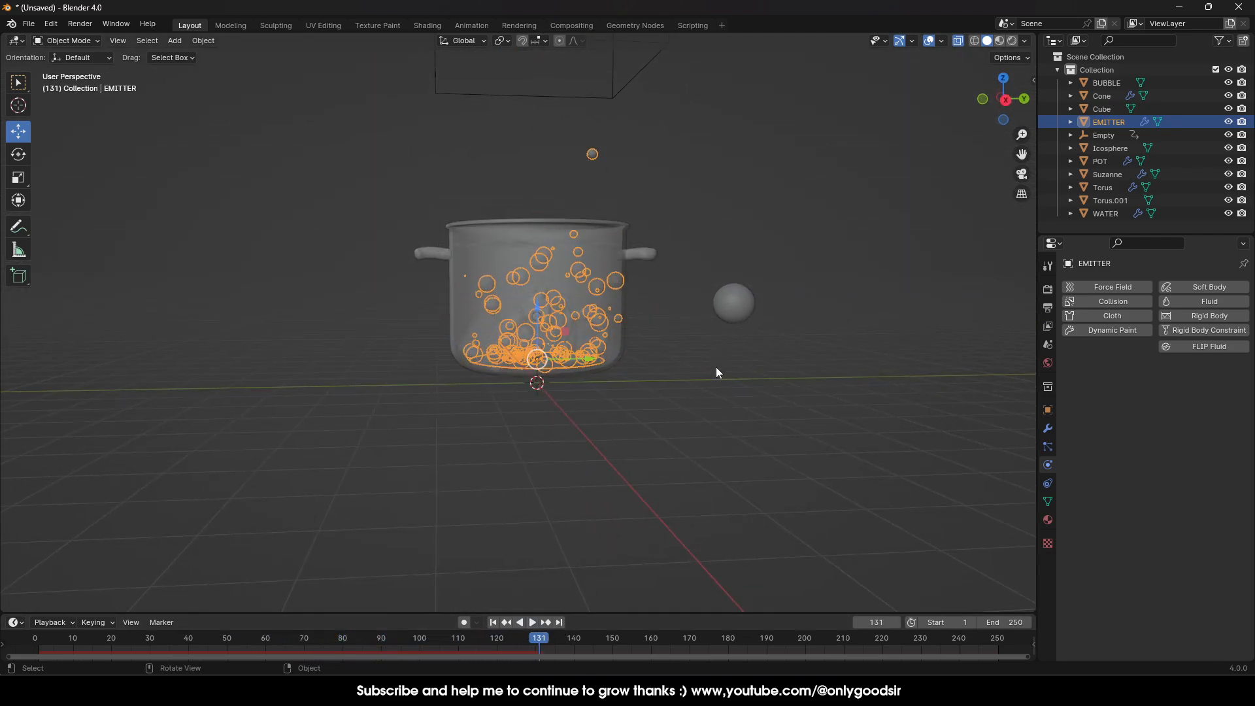
Step: Move the WATER surface's Collision modifier above Displace in the stack and replay the animation to check the bubbles at the surface
click(690, 320)
middle_drag(690, 320, 650, 343)
click(591, 260)
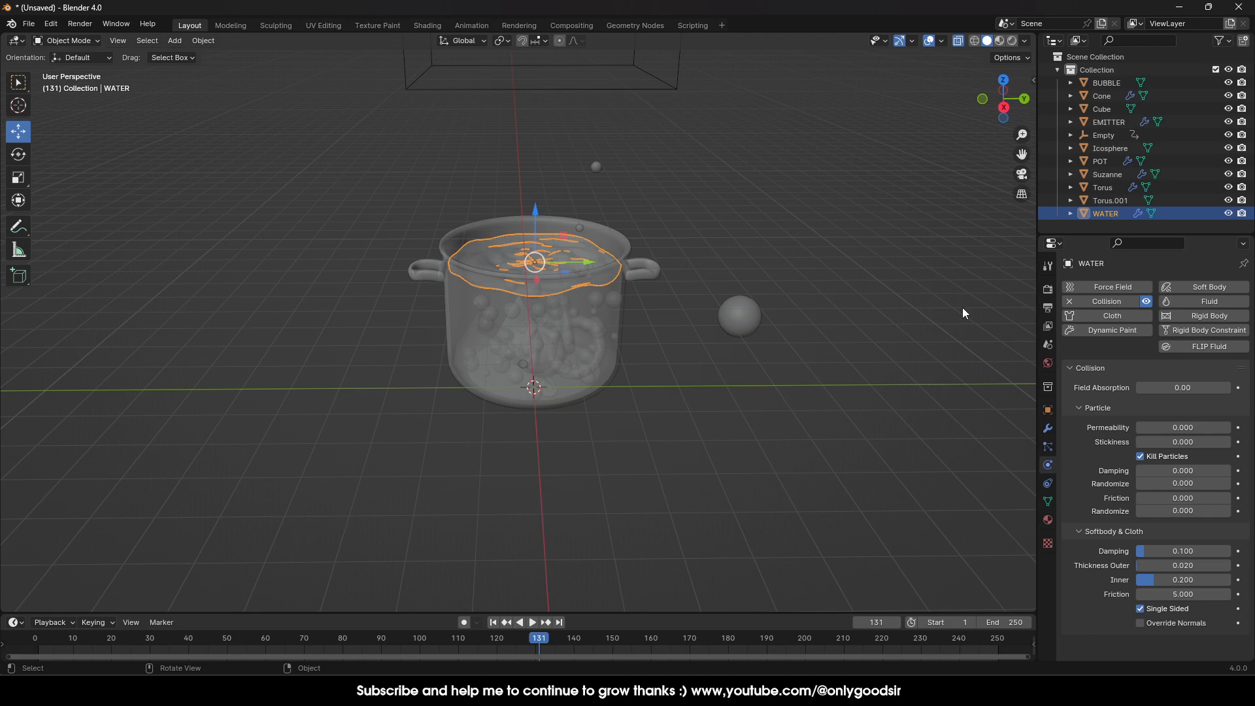
click(1048, 428)
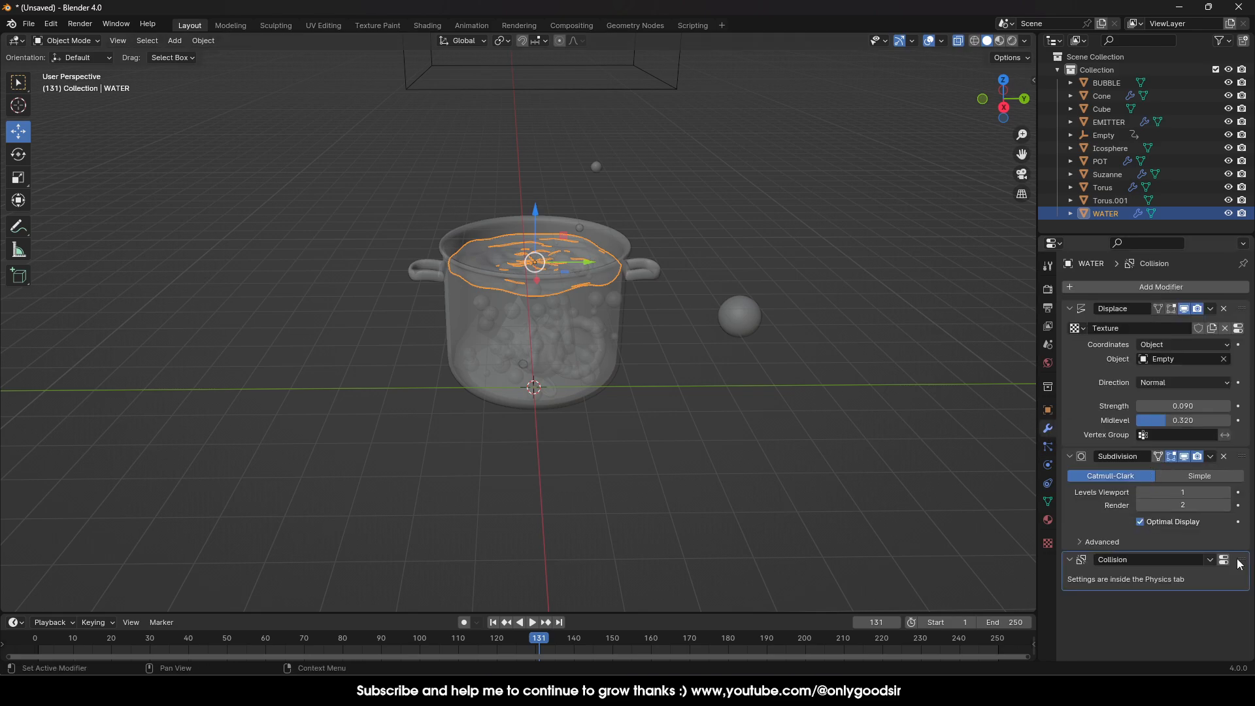
drag(1242, 563, 1176, 324)
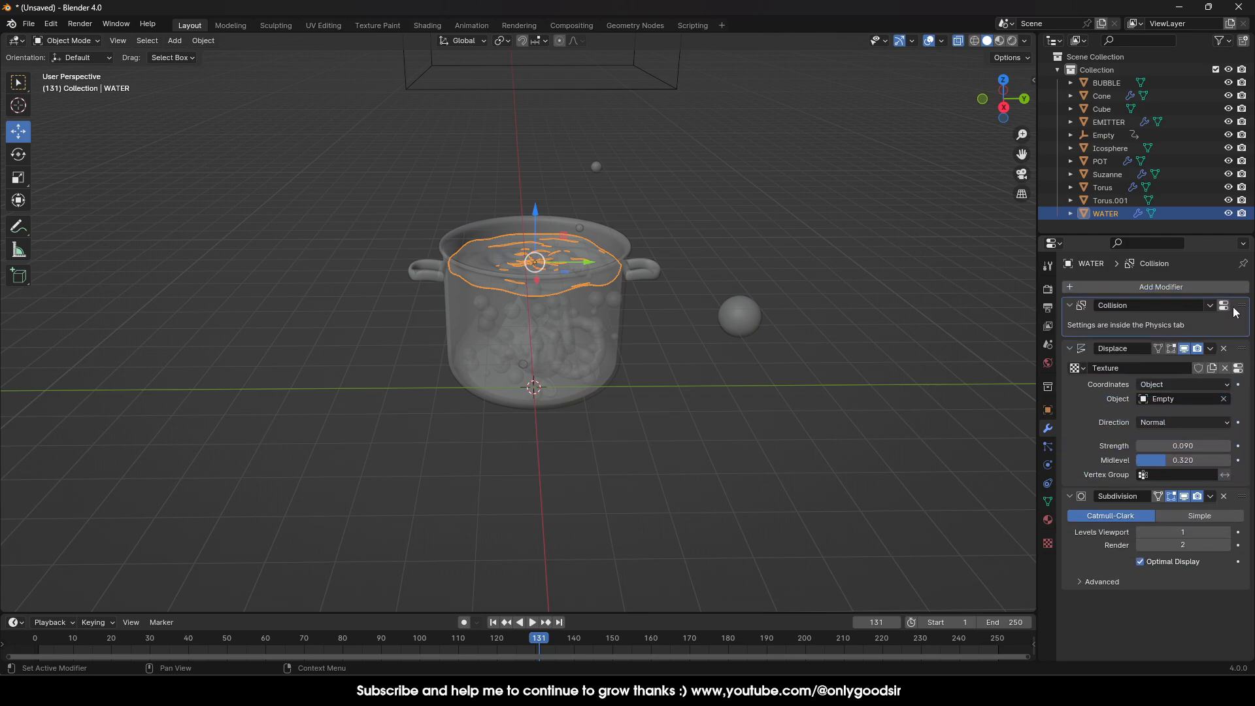
click(492, 622)
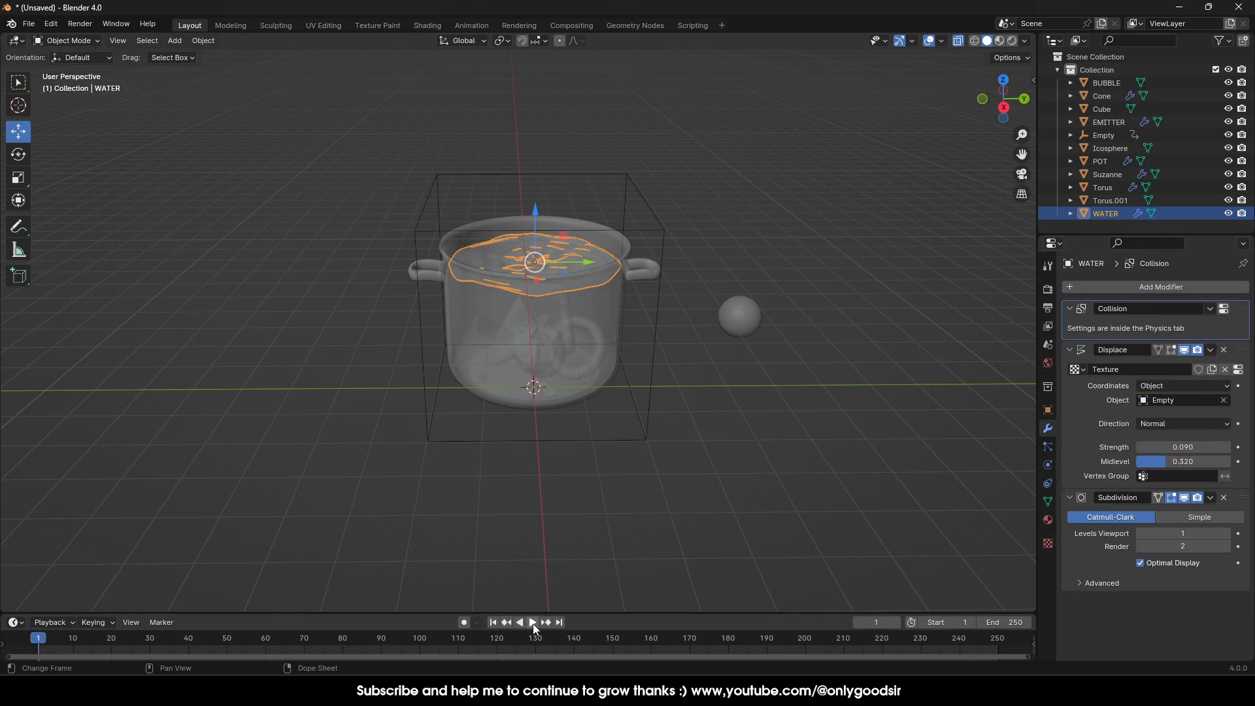
click(532, 622)
click(653, 496)
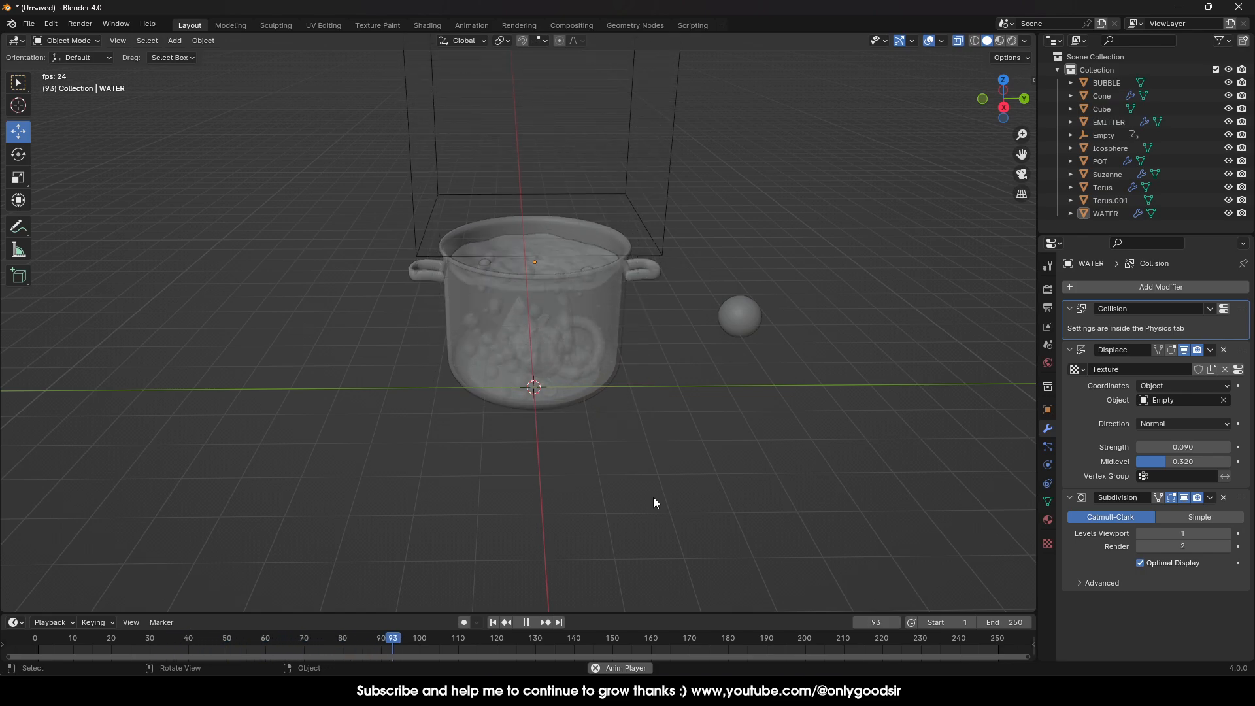
click(533, 622)
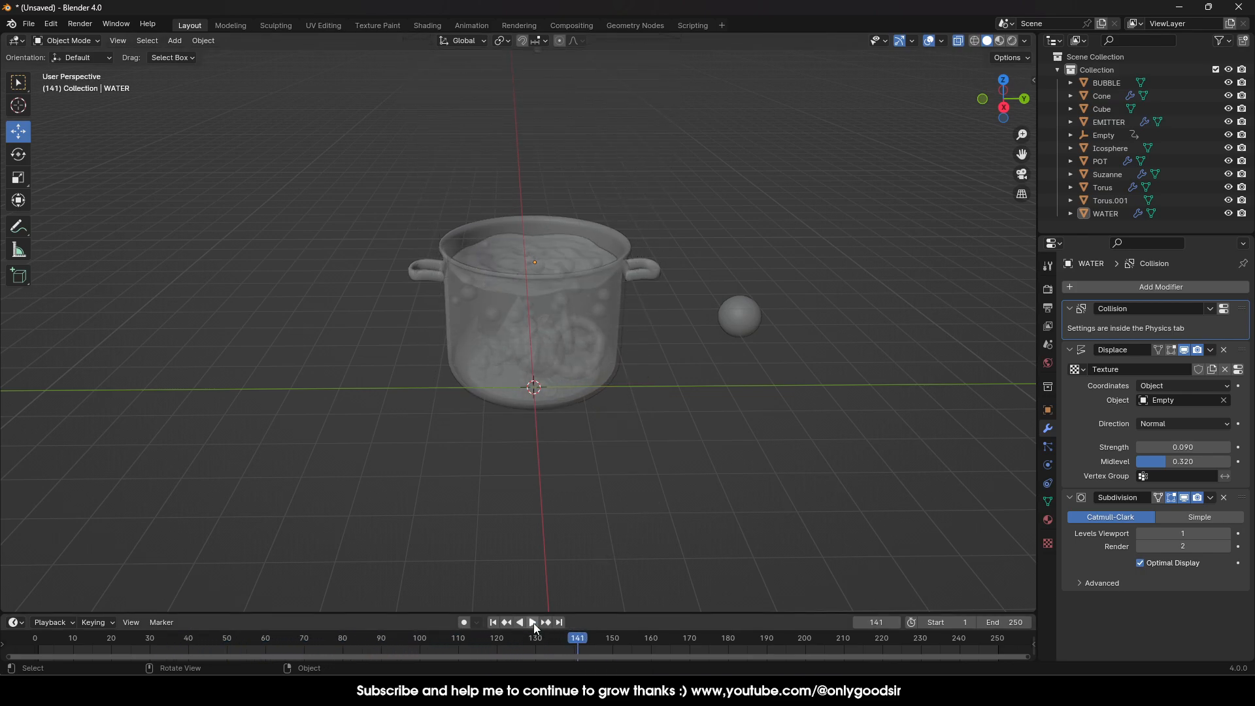
middle_drag(632, 486, 640, 450)
scroll(629, 449, up, 2)
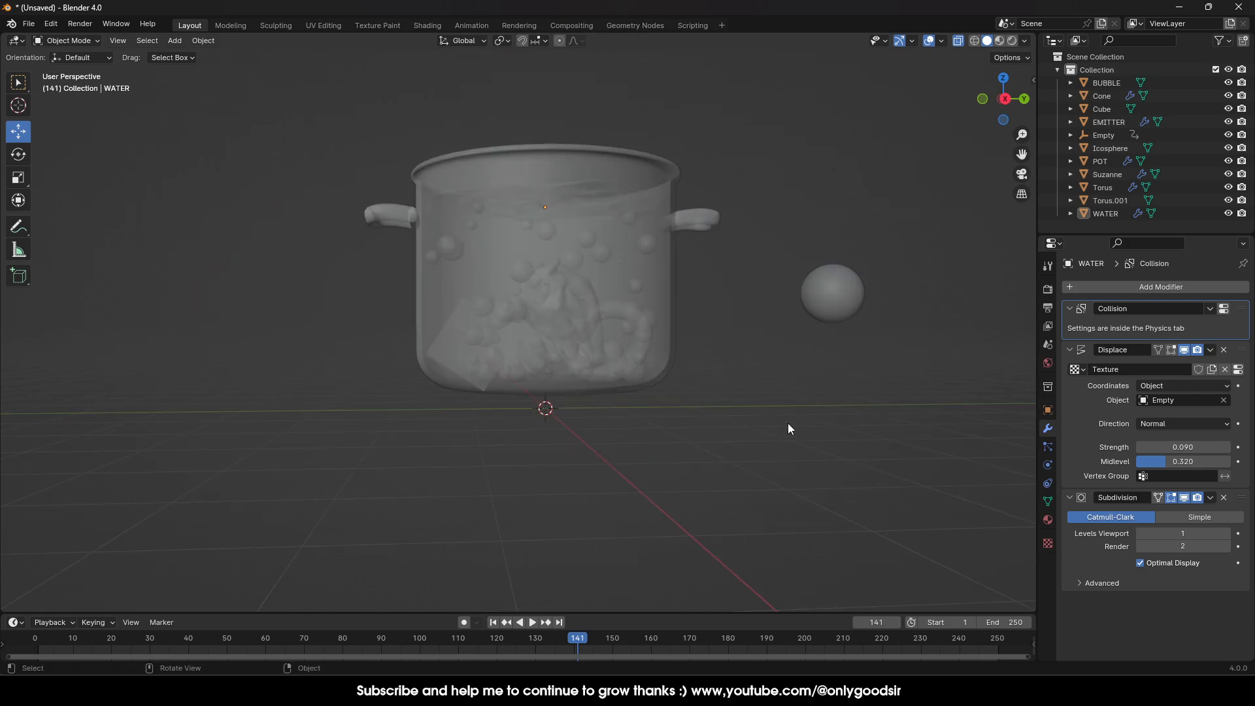
Step: Set the WATER collision's outer thickness to 0.088 and replay the animation from the first frame
click(1046, 465)
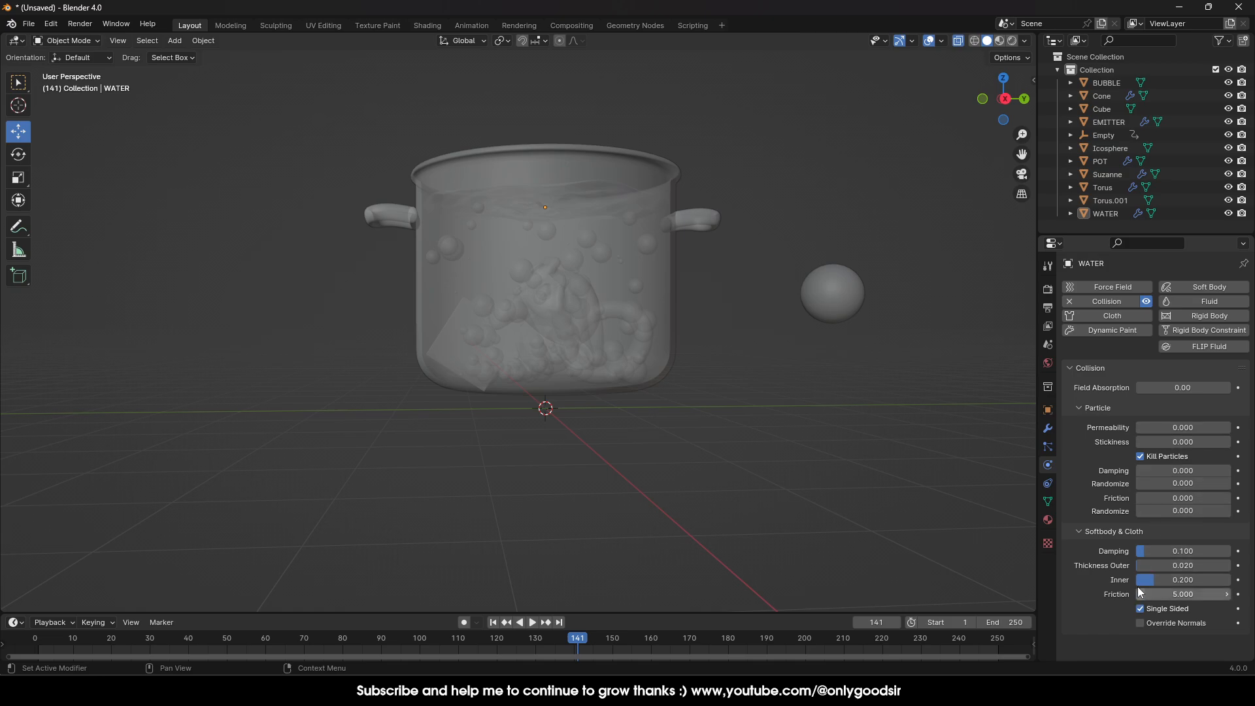
click(1162, 566)
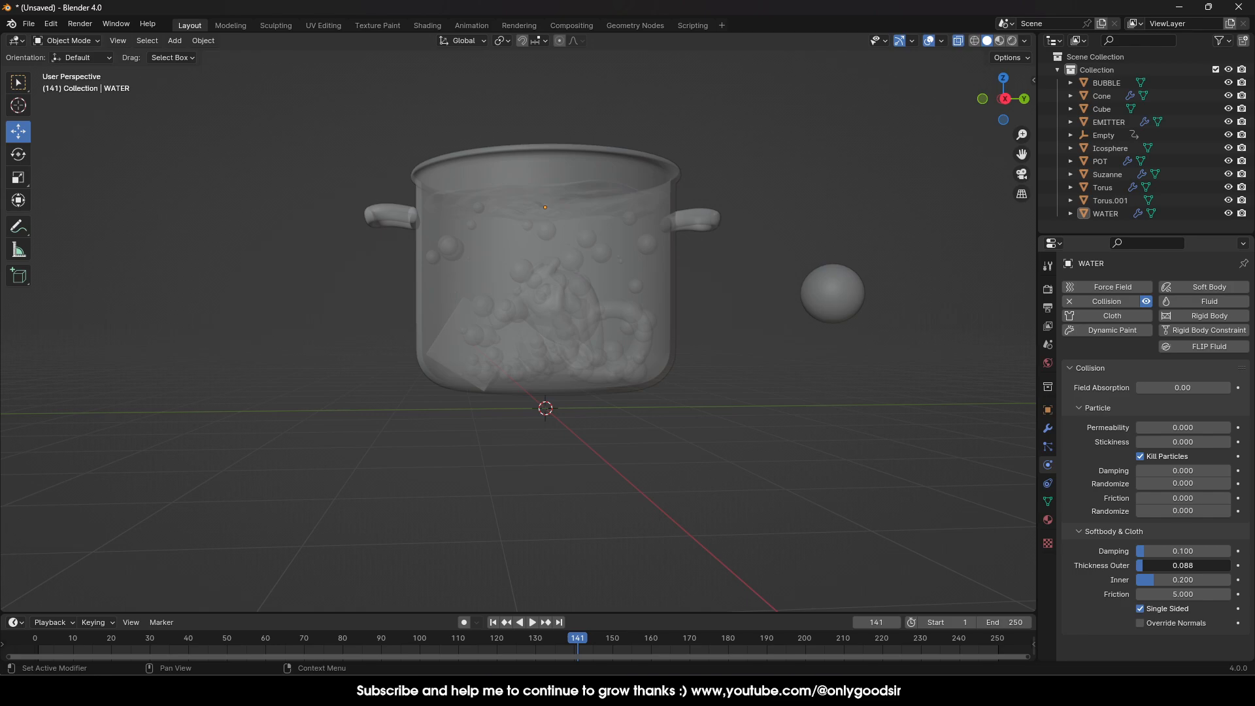
click(494, 624)
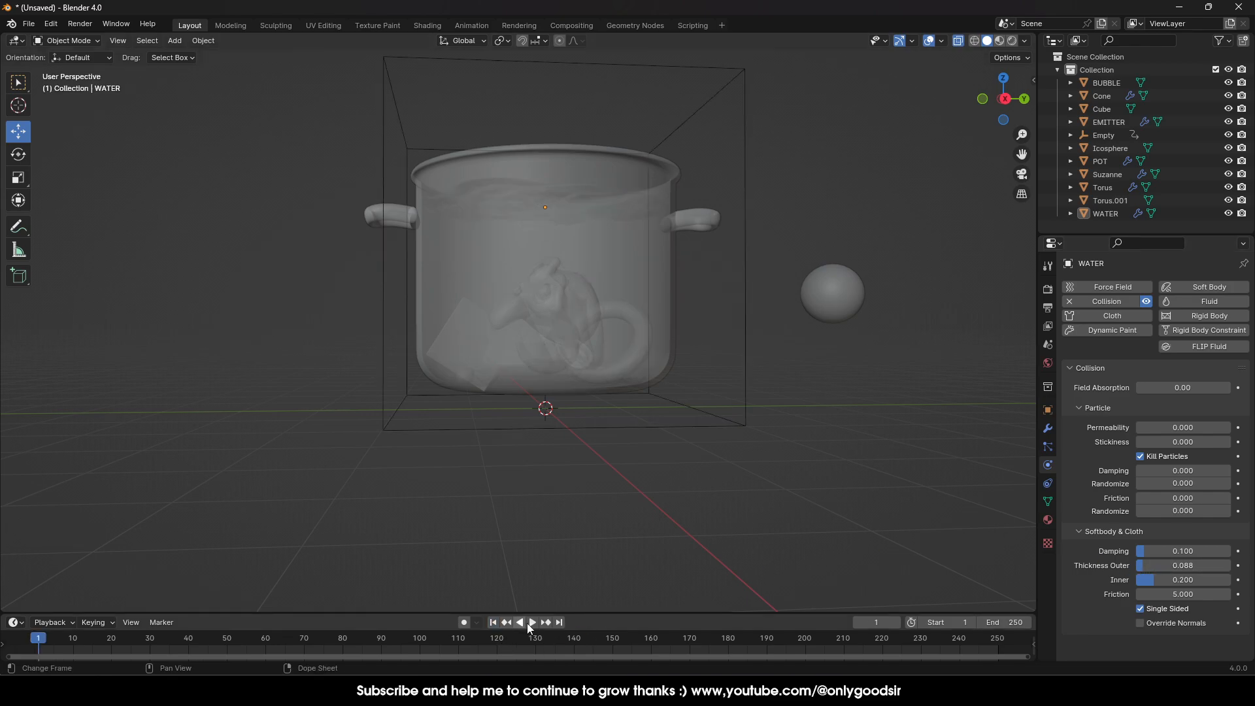
click(530, 623)
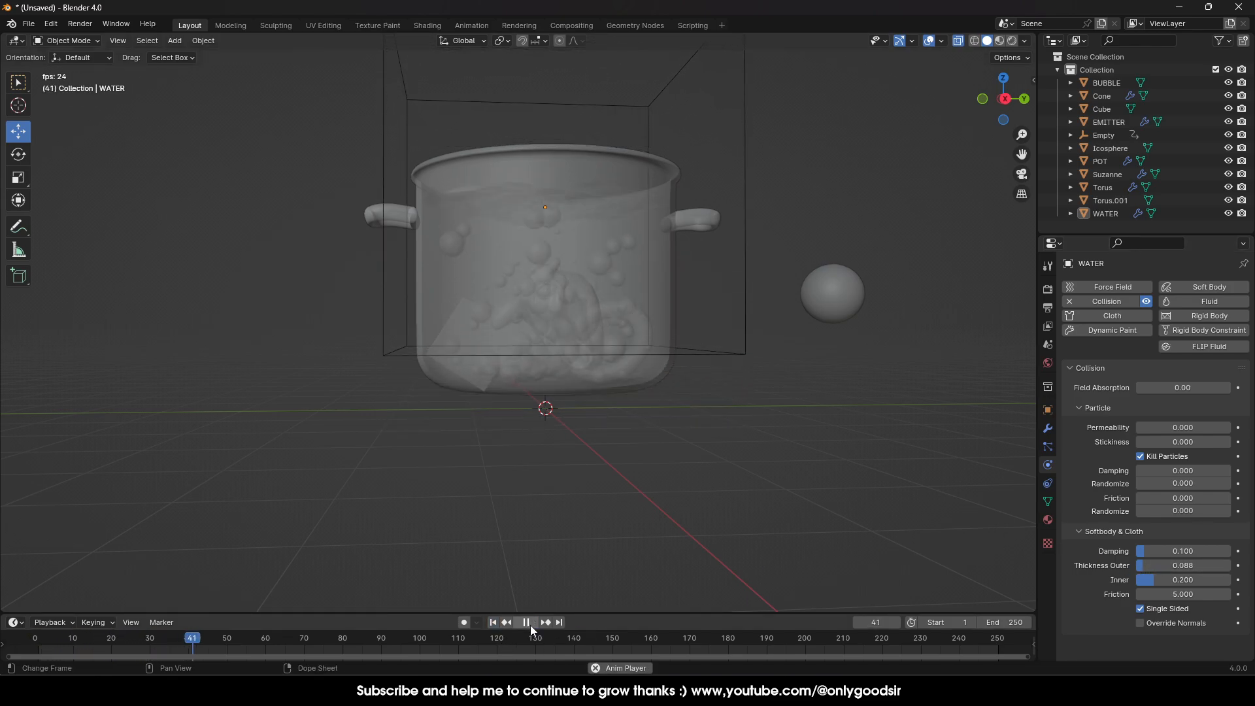
click(530, 625)
middle_drag(638, 400, 652, 428)
Step: Set the WATER collision's inner thickness to 0.377 and replay the animation from the start
click(618, 225)
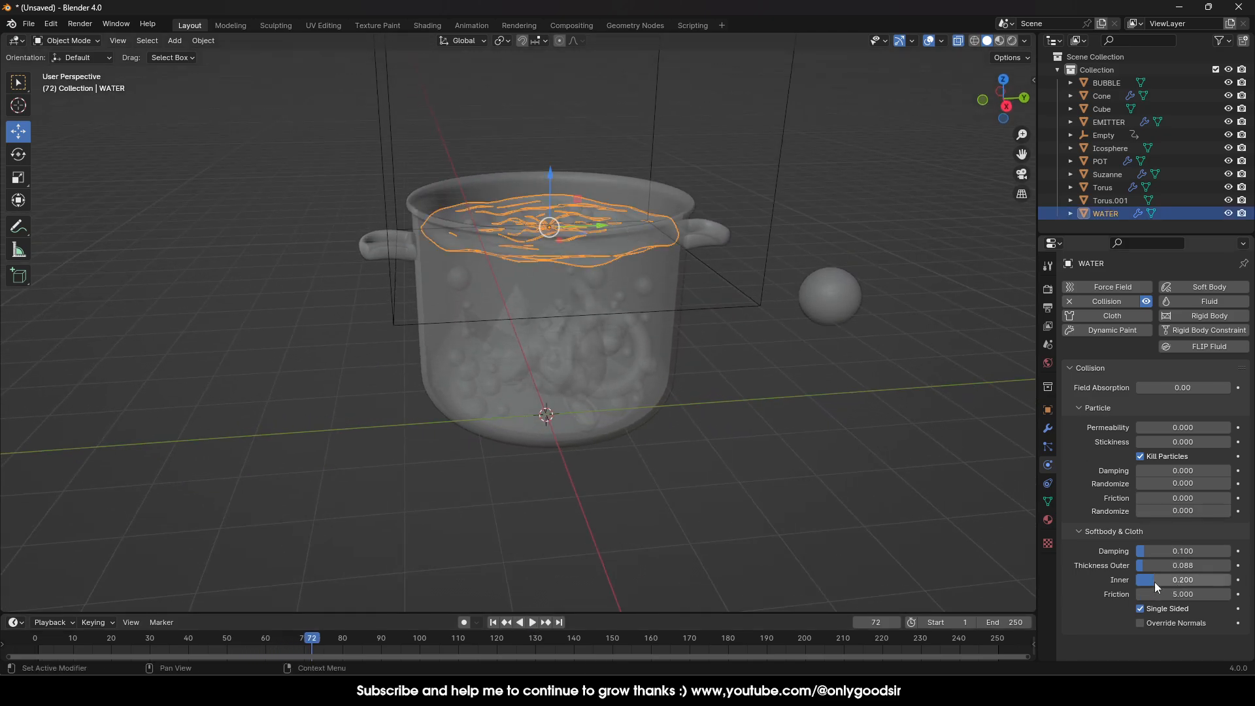
drag(1145, 580, 1169, 580)
key(shift+Left)
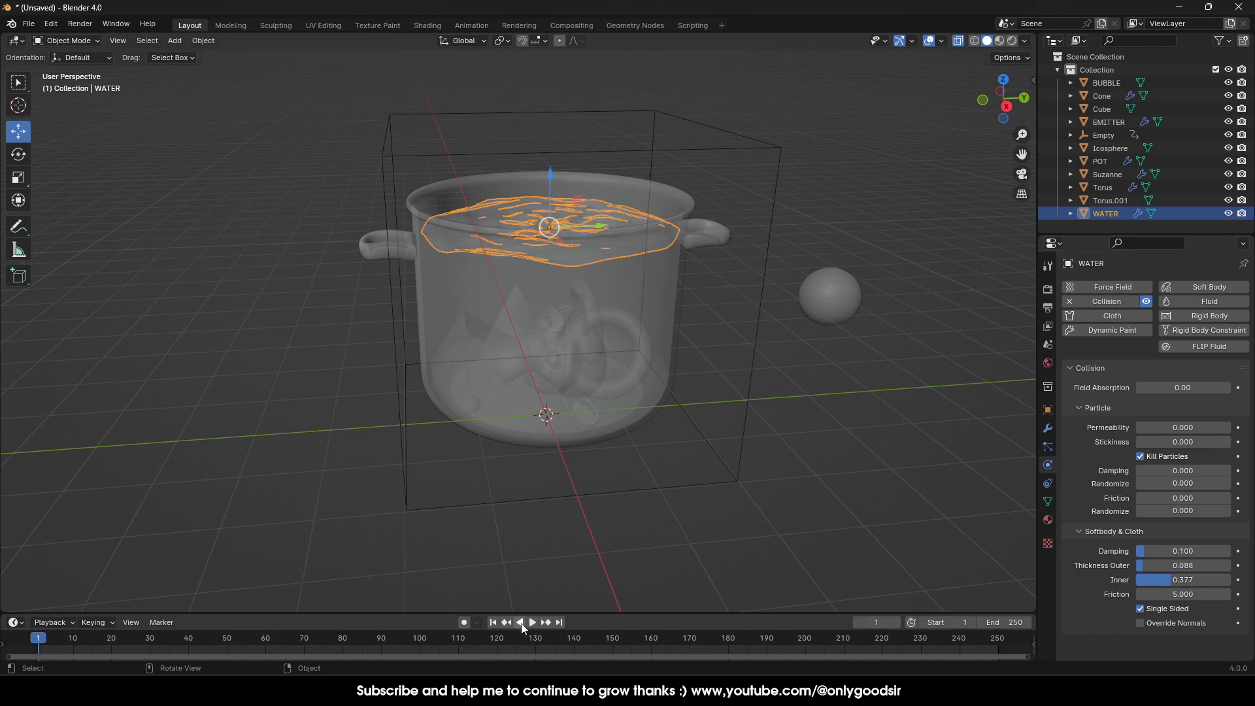
click(533, 622)
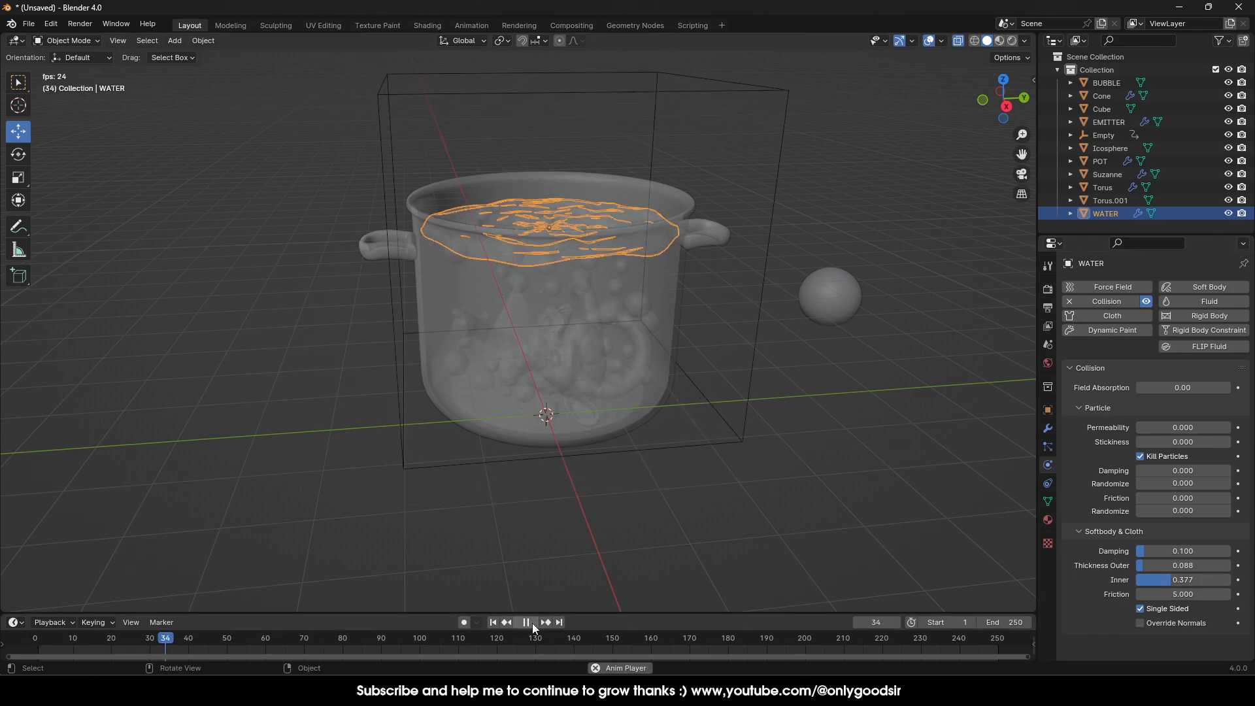
click(532, 622)
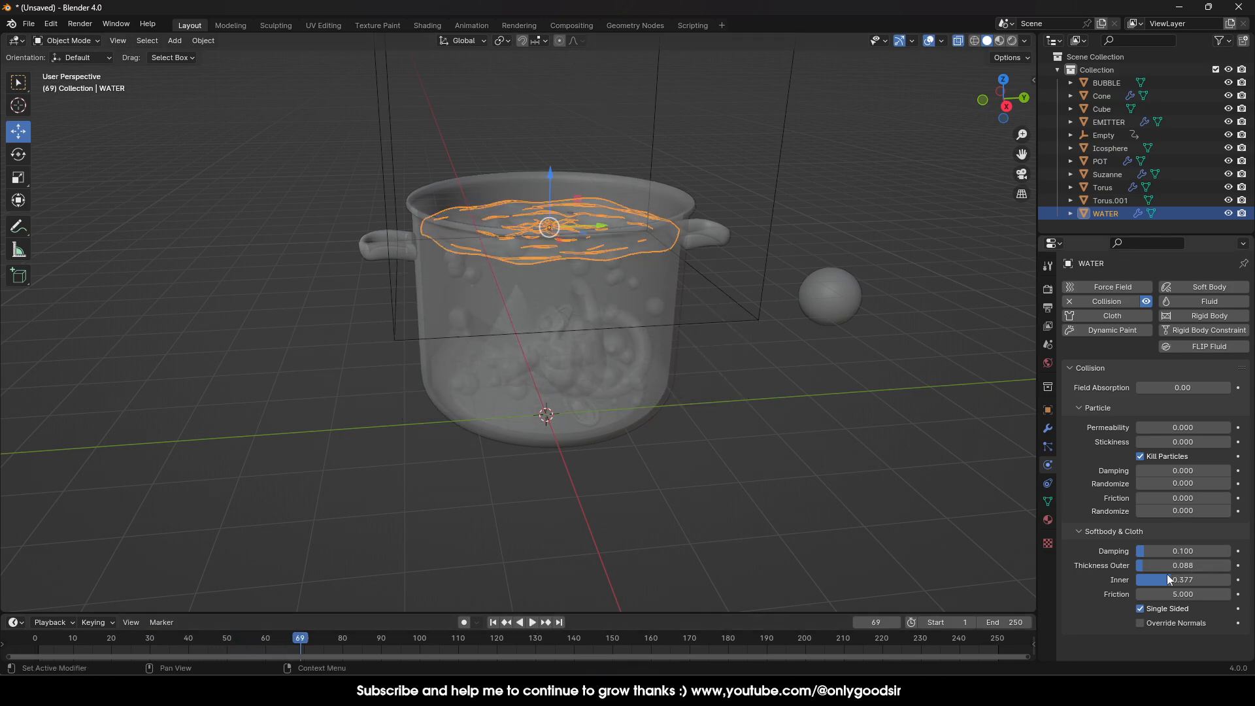
Step: Raise the WATER collision's outer thickness to 0.428 and replay the animation to check where the bubbles are killed
click(495, 623)
click(532, 621)
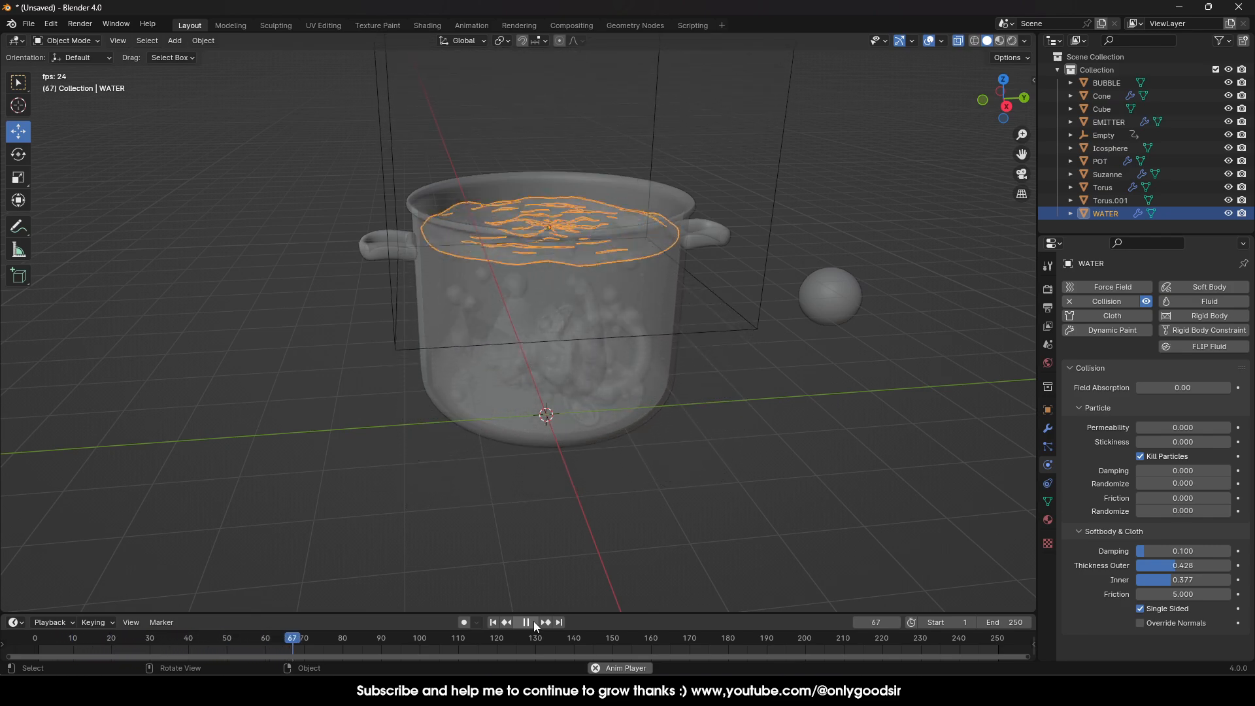
click(534, 621)
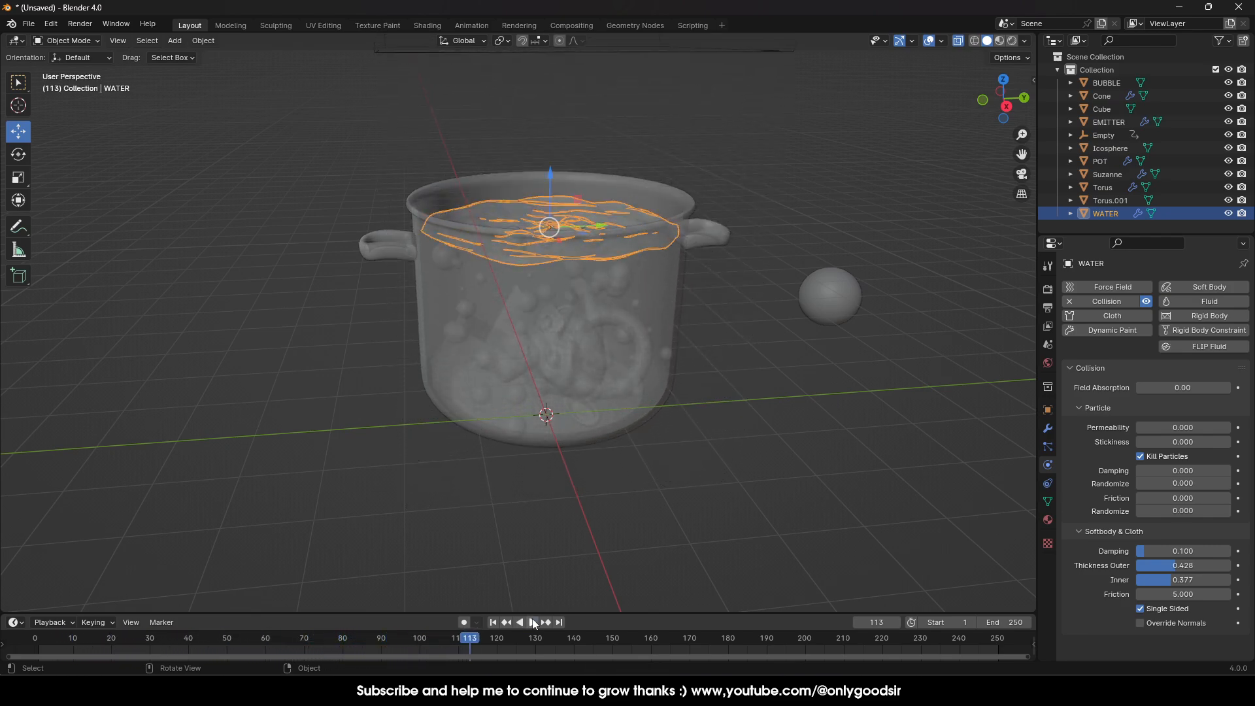
middle_drag(738, 409, 741, 378)
click(740, 378)
middle_drag(752, 420, 742, 420)
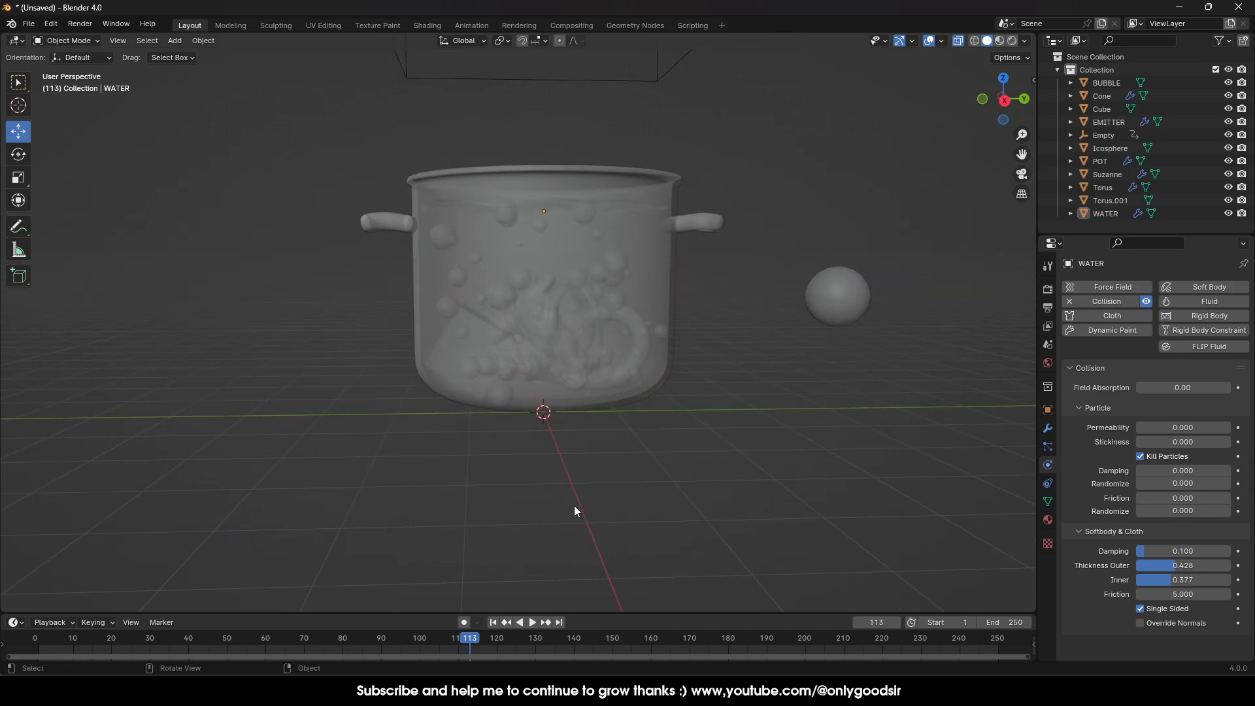
click(493, 622)
click(532, 622)
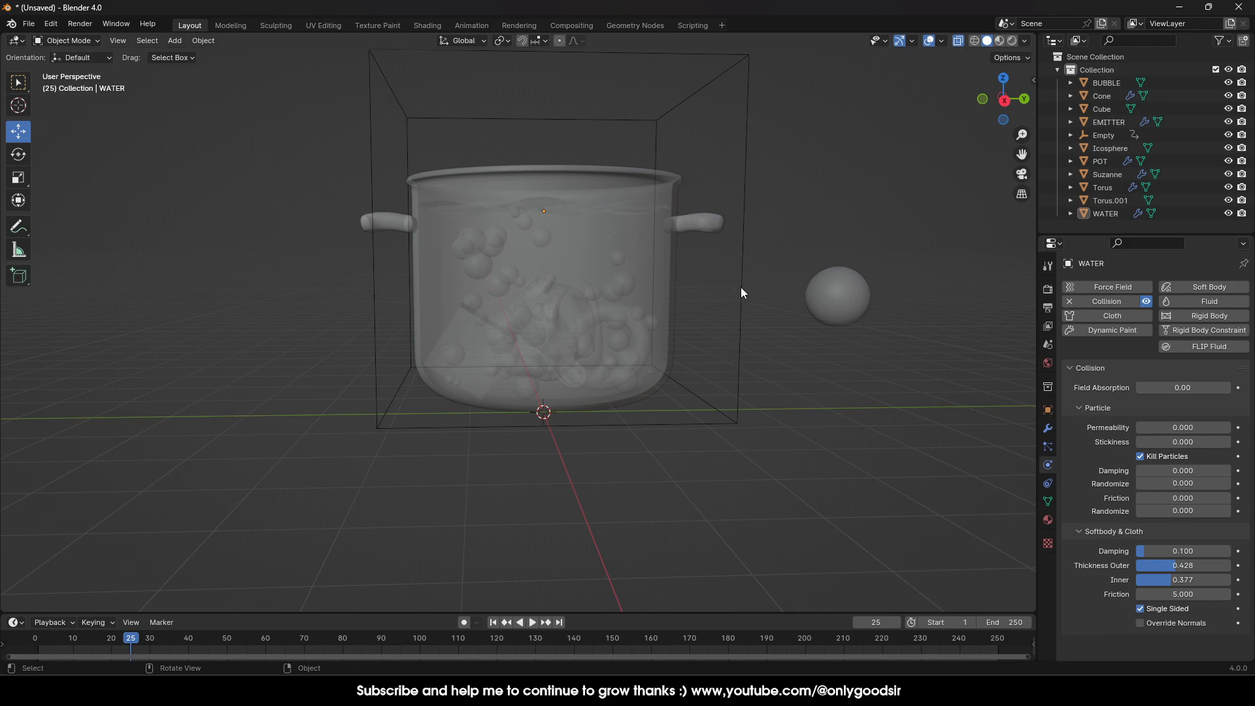
Step: Switch the viewport to rendered shading and inspect the glass bubbles around the submerged objects
click(1013, 42)
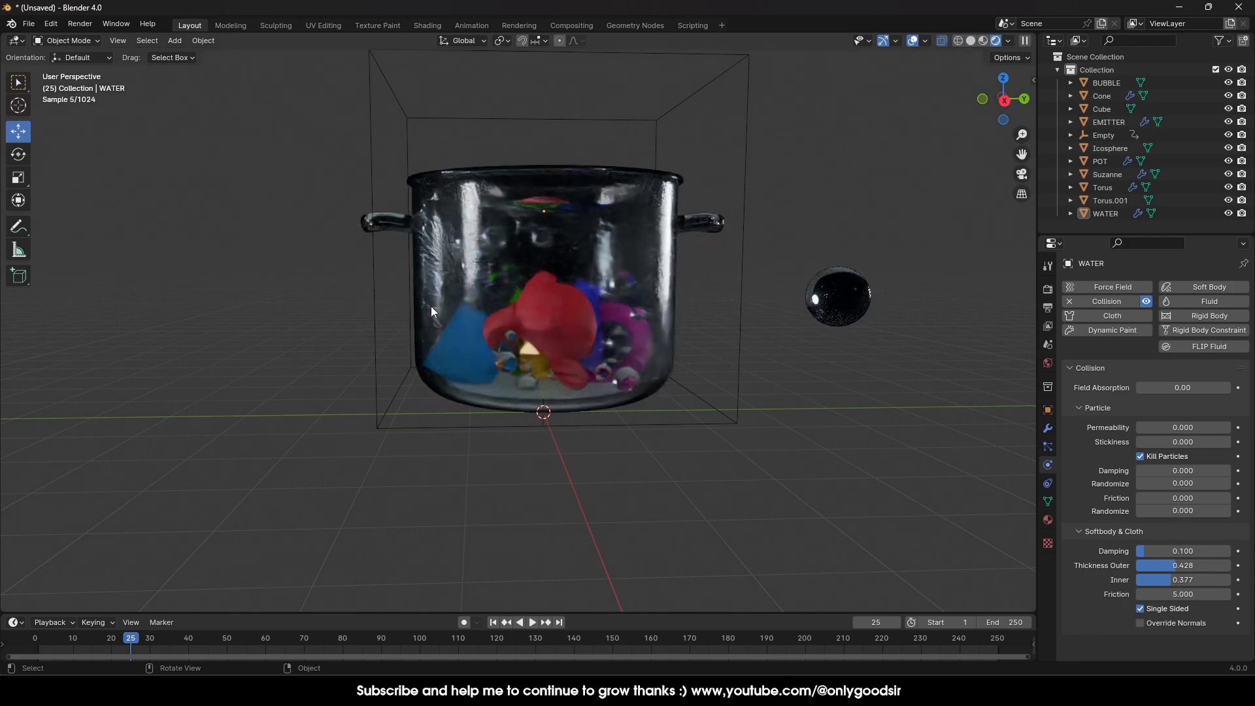
scroll(570, 362, up, 2)
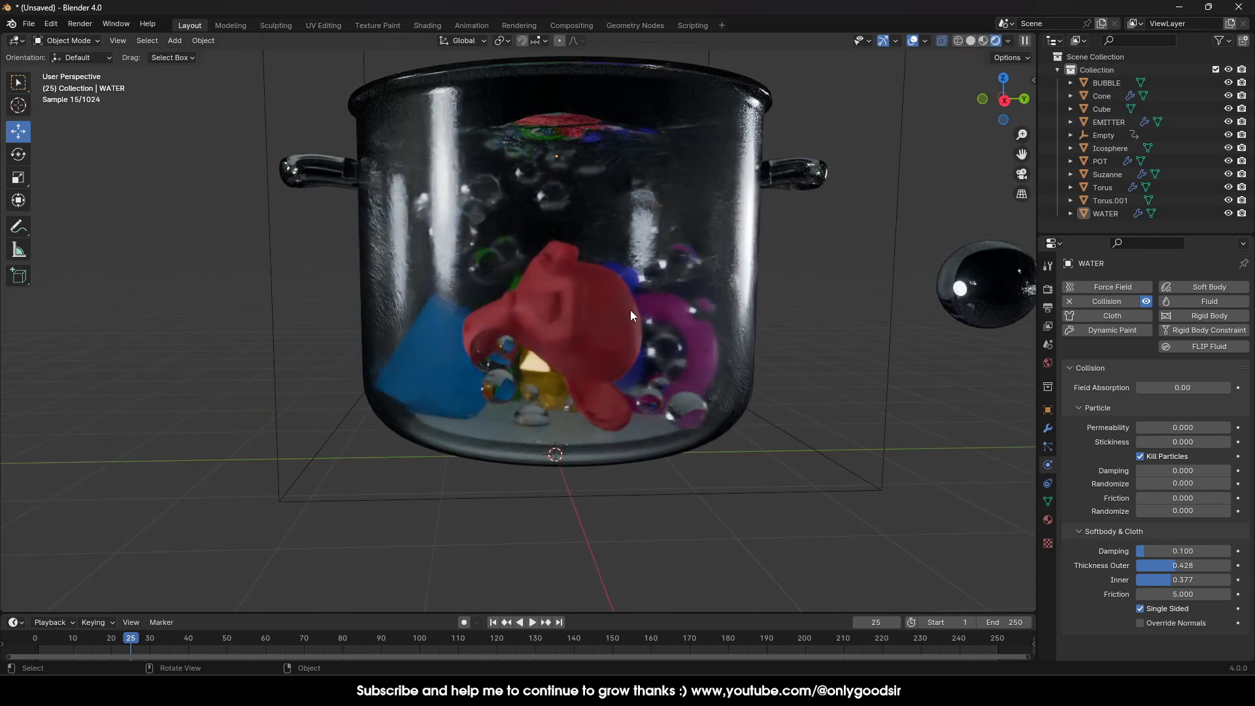
scroll(627, 333, down, 4)
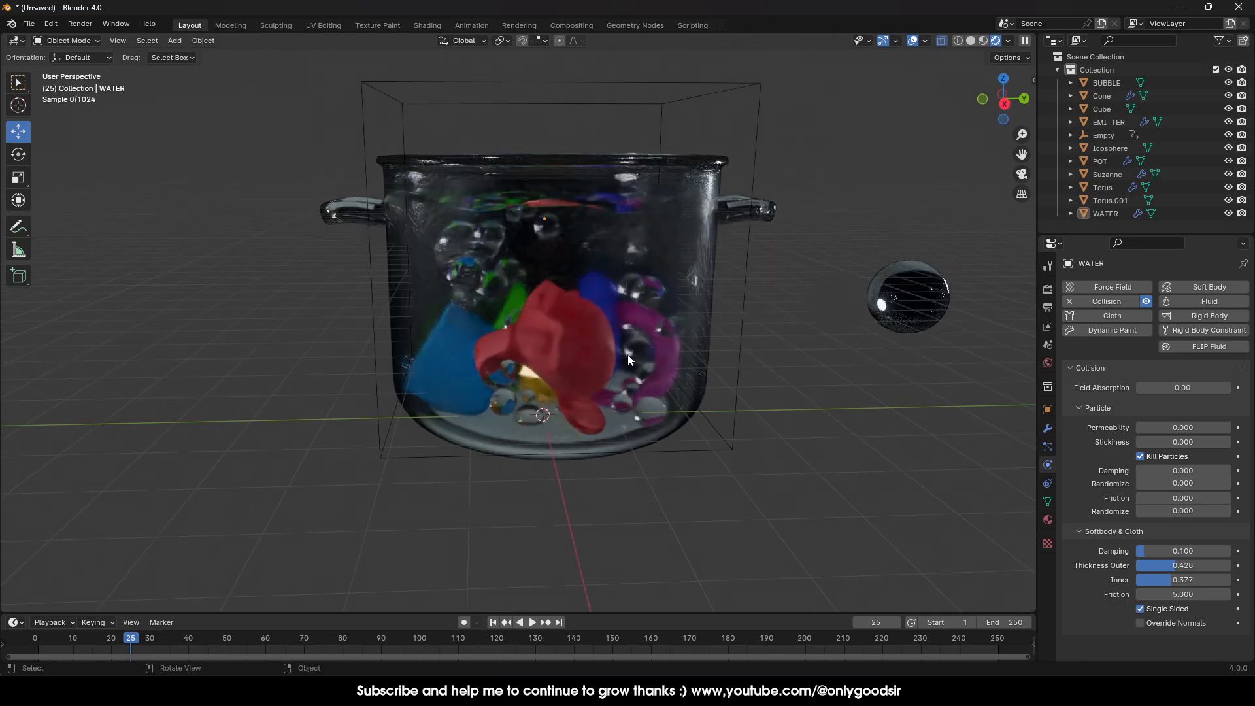
Step: Pick a brighter studio light environment for the rendered viewport preview and adjust its rotation
click(1009, 40)
click(1005, 206)
click(1000, 198)
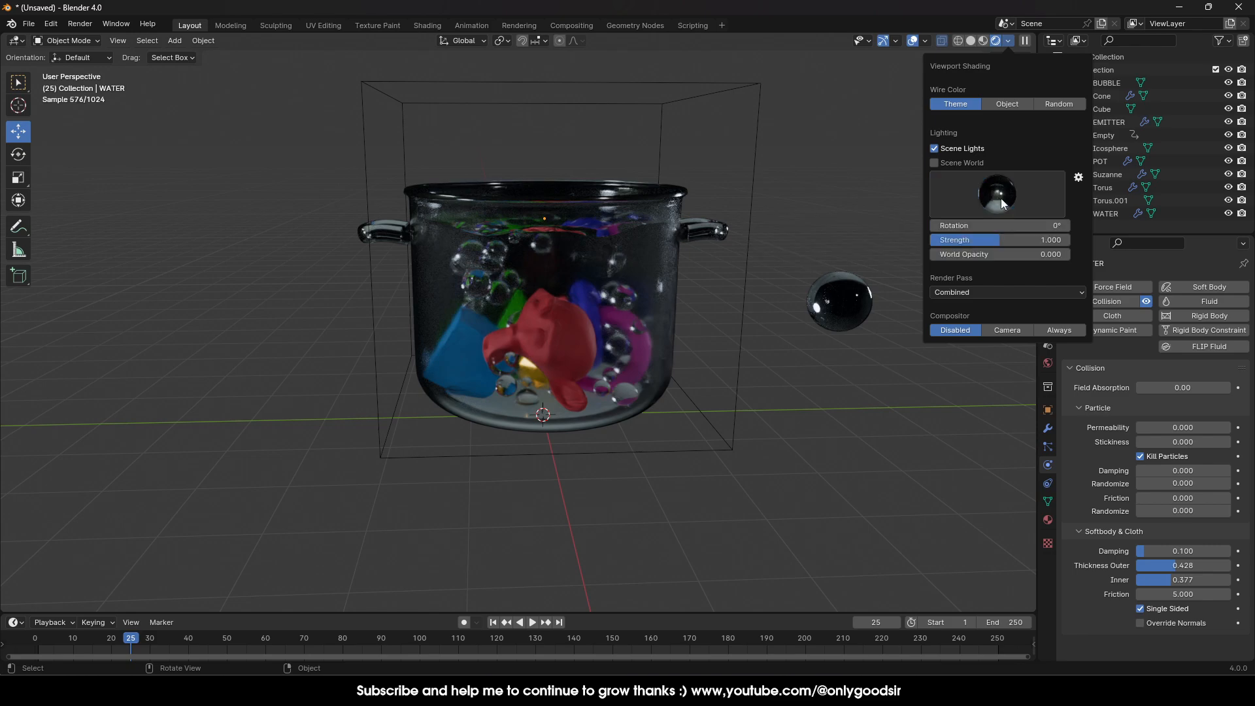
drag(995, 226, 1082, 225)
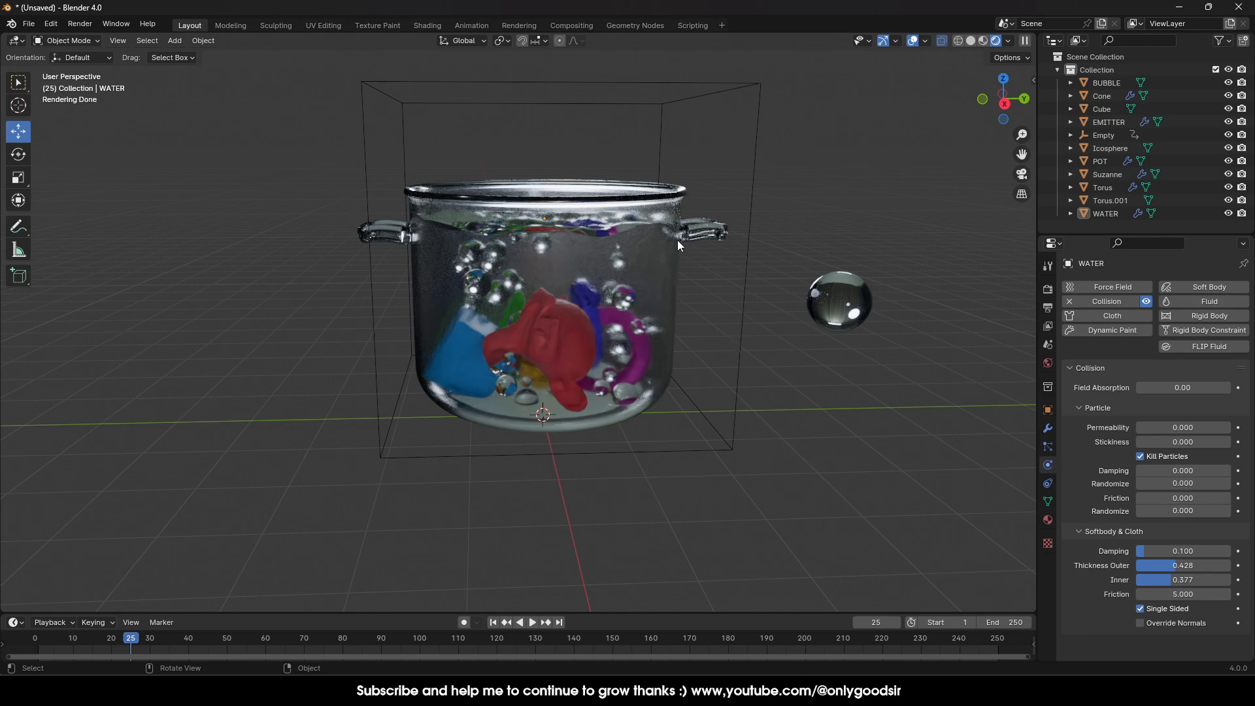
Step: Reduce the EMITTER particle system's render scale to 0.280 and play the animation in rendered view
click(1104, 214)
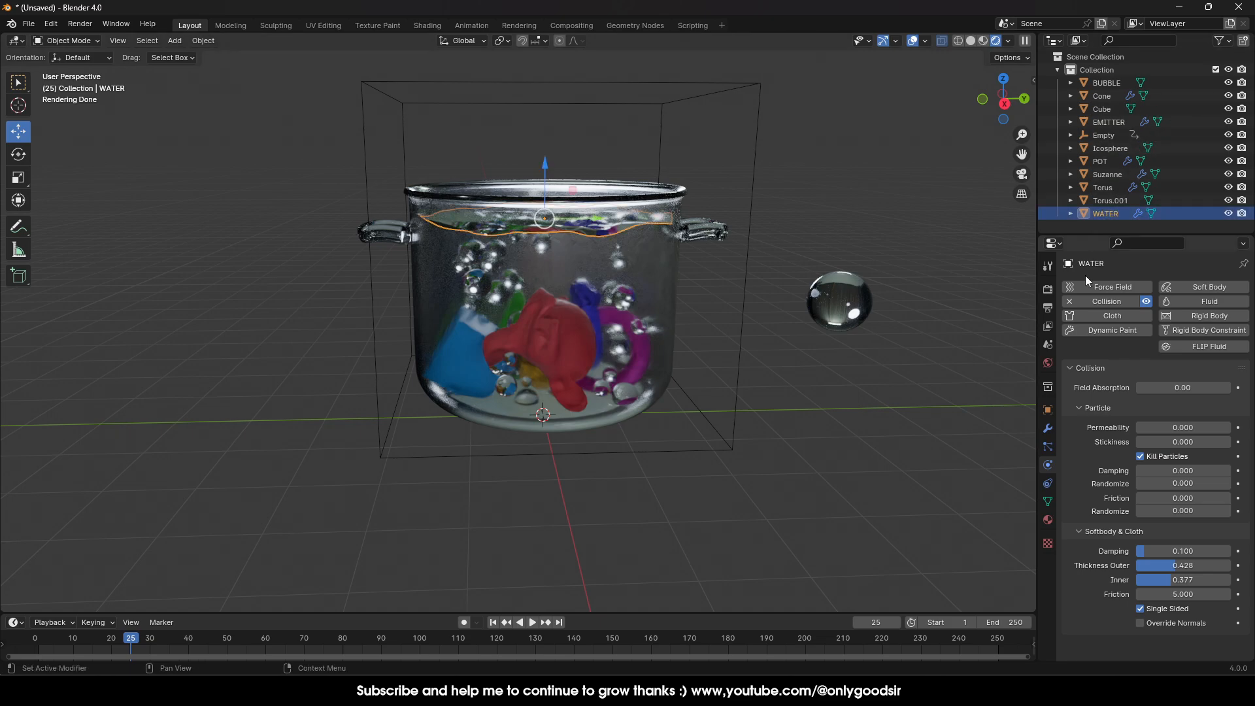
click(1046, 447)
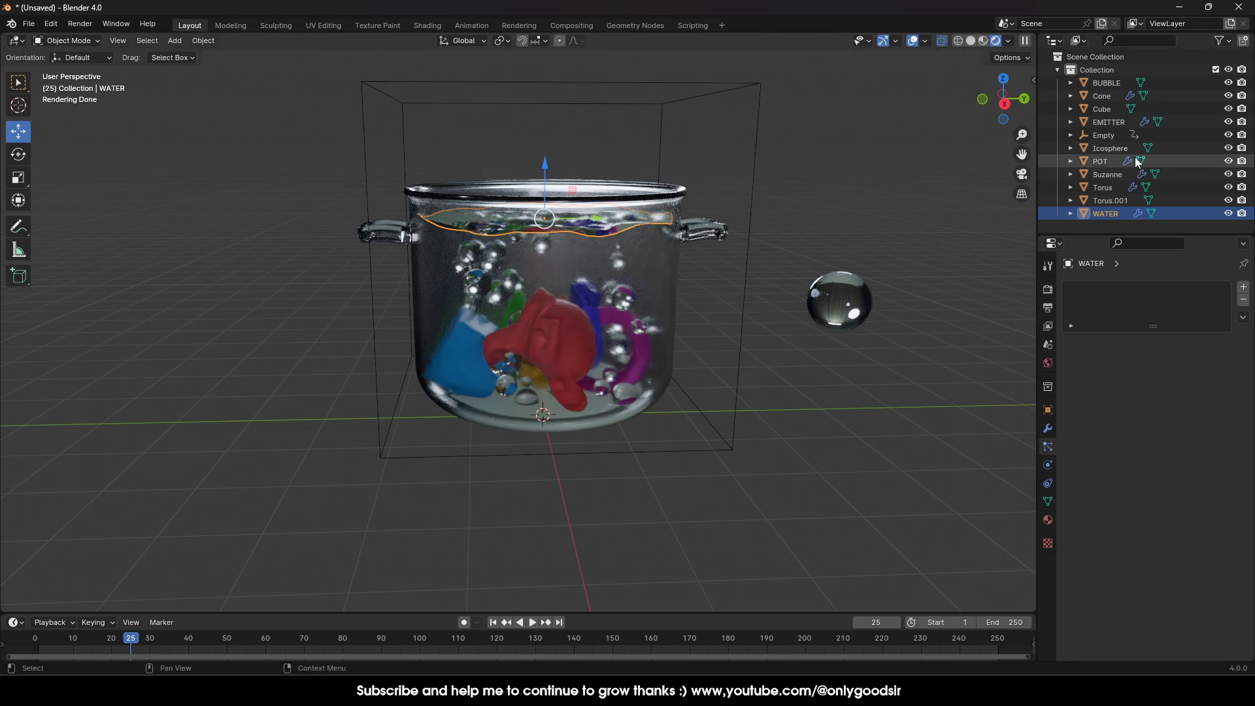
click(1111, 122)
scroll(1146, 539, down, 4)
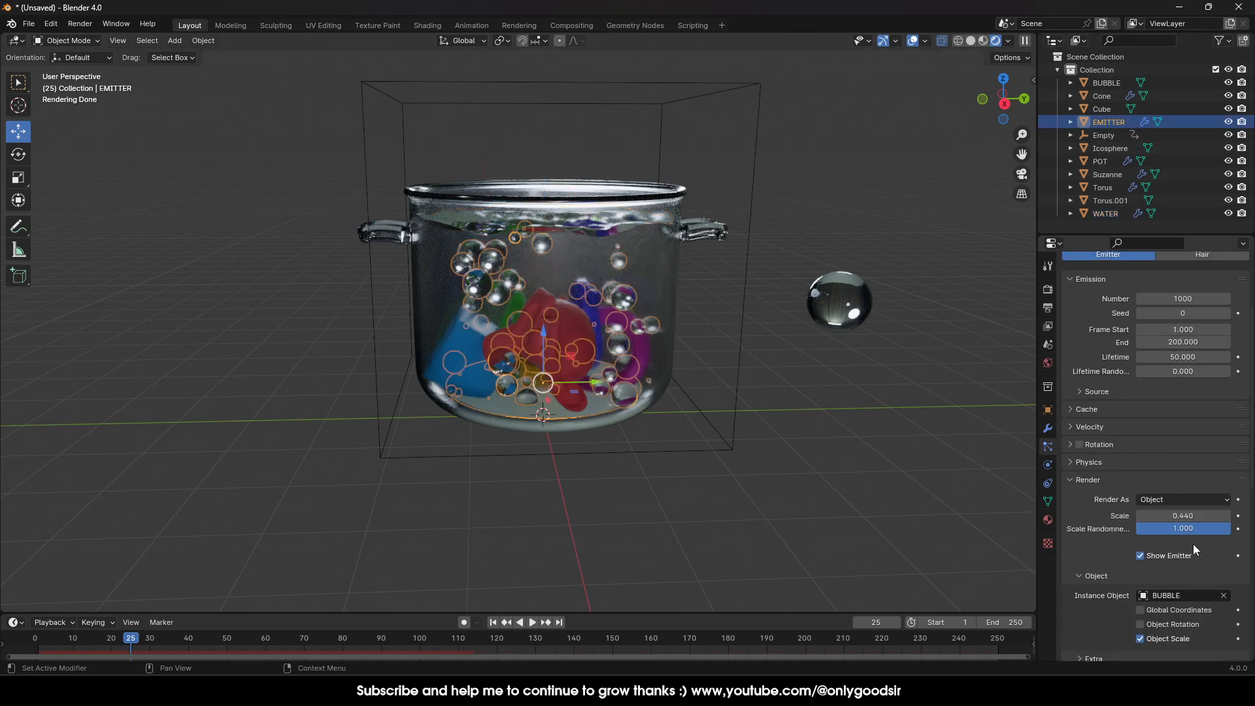
drag(1187, 515, 1163, 516)
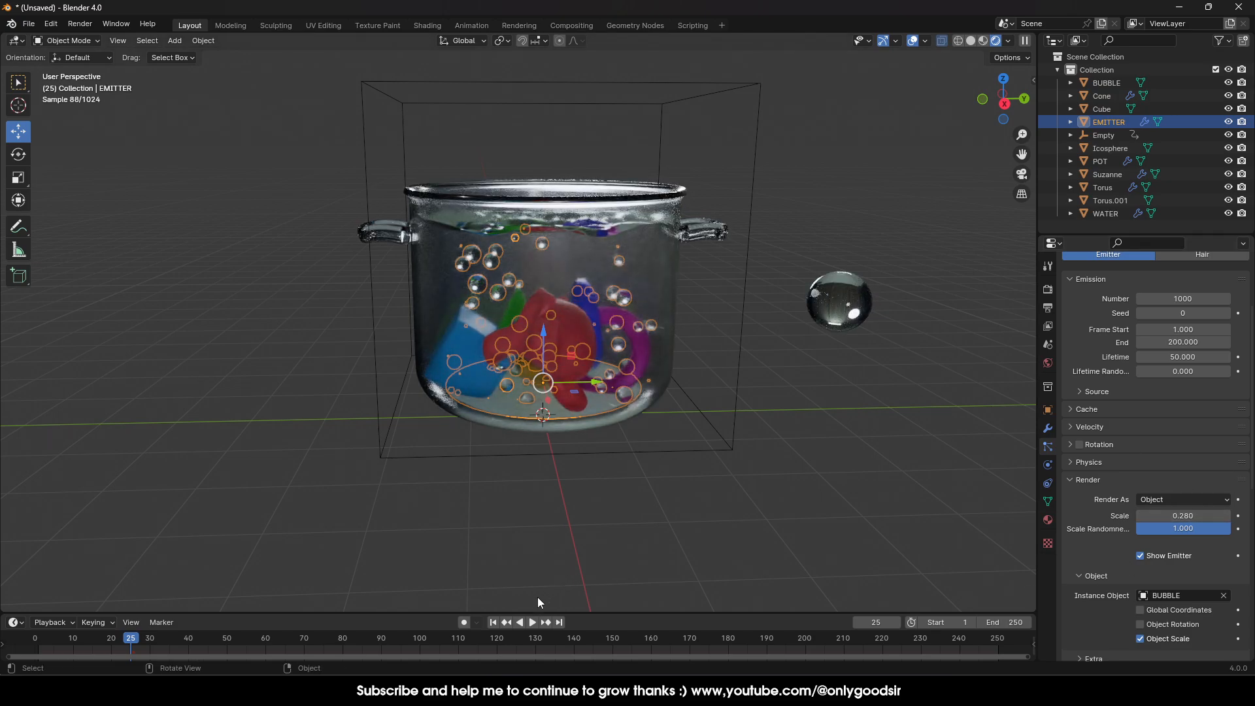
click(532, 622)
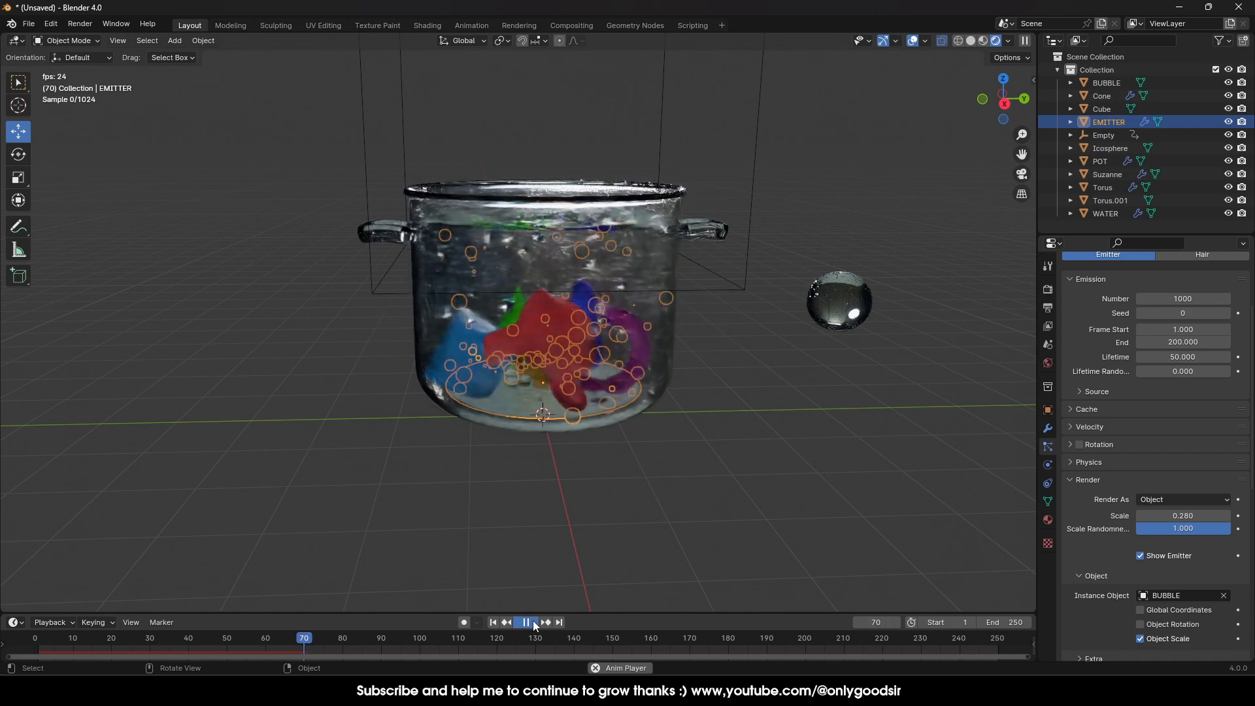
key(space)
click(767, 456)
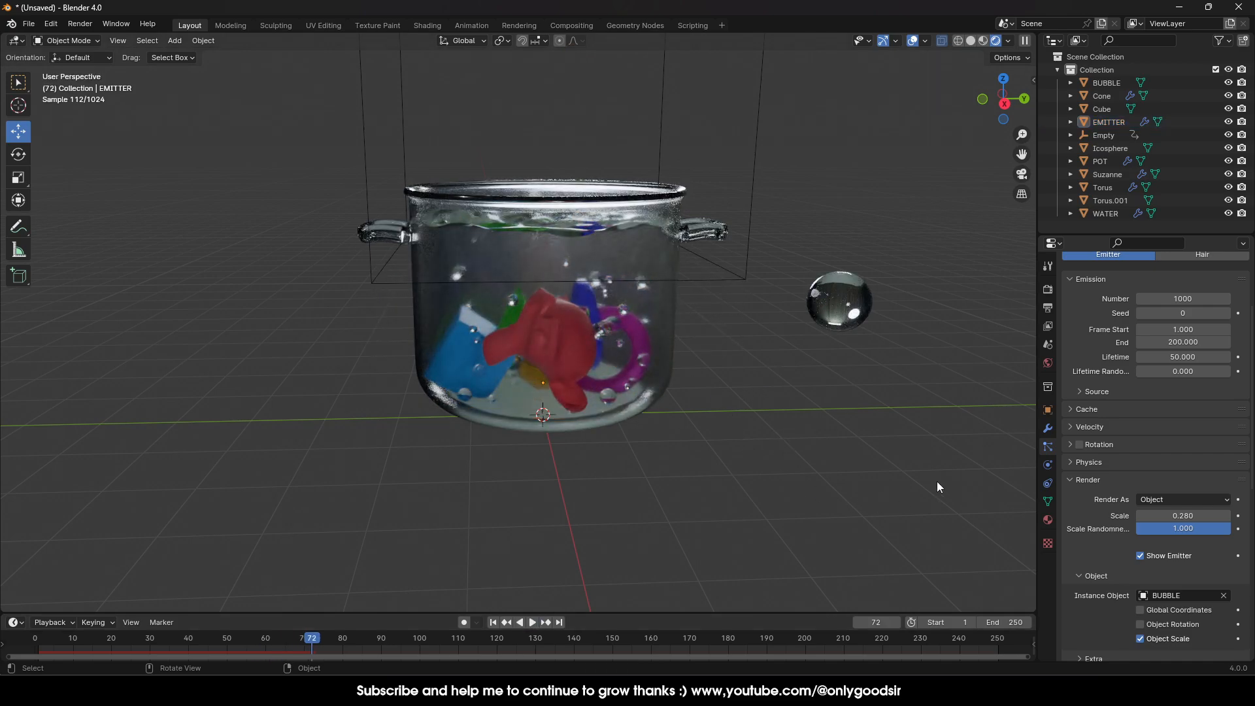
Step: Reduce the EMITTER's particle render scale to 0.200 and replay the animation in rendered view, checking the bubbles from different angles
click(1178, 530)
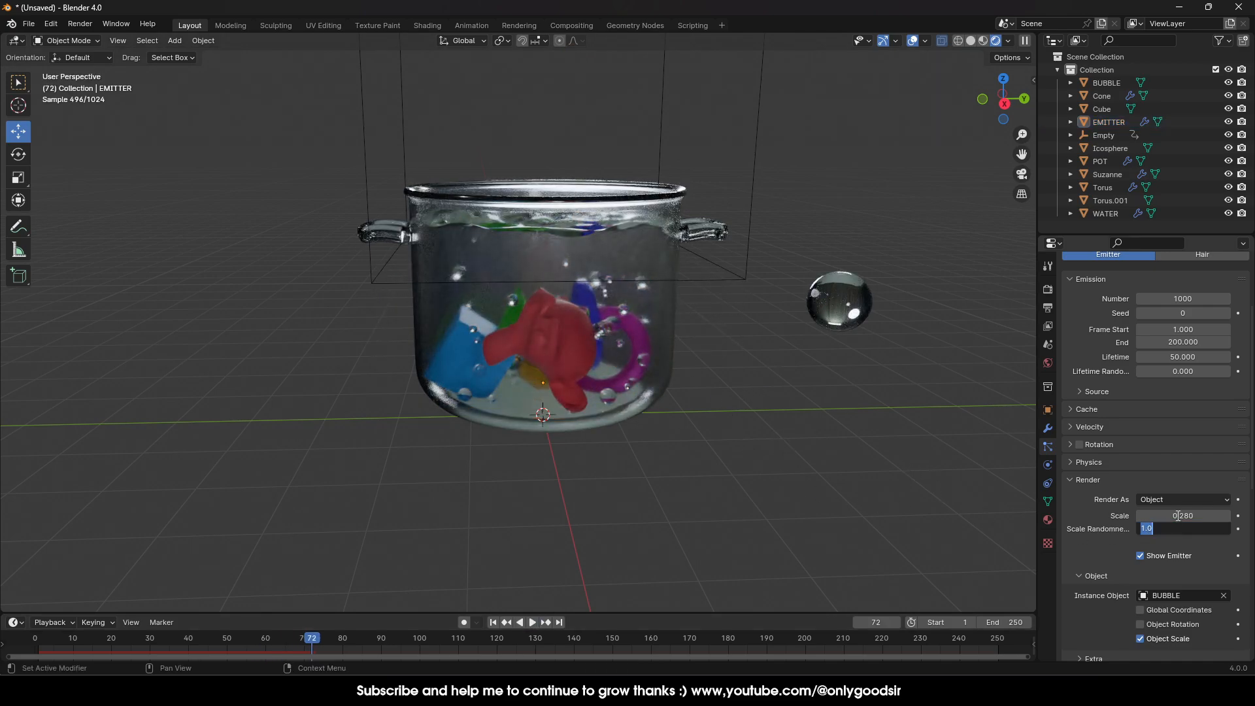
click(1180, 516)
click(1180, 516)
drag(1181, 516, 1155, 515)
click(492, 622)
click(533, 622)
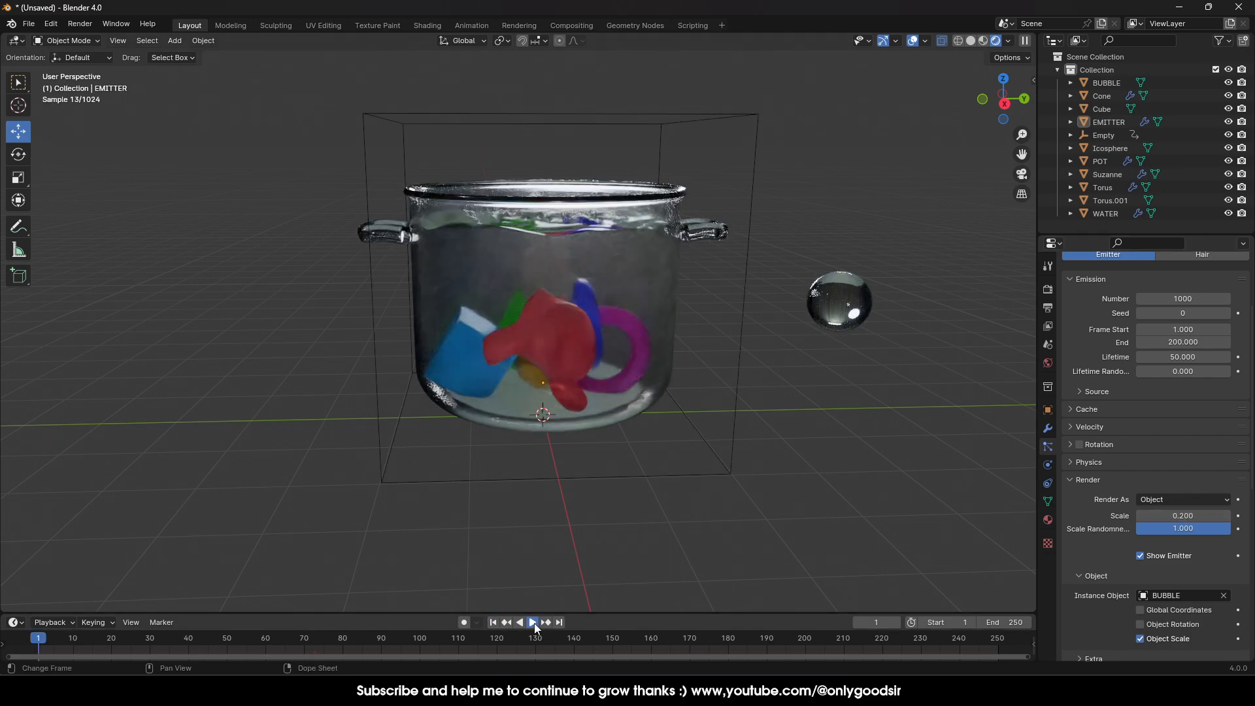
click(535, 622)
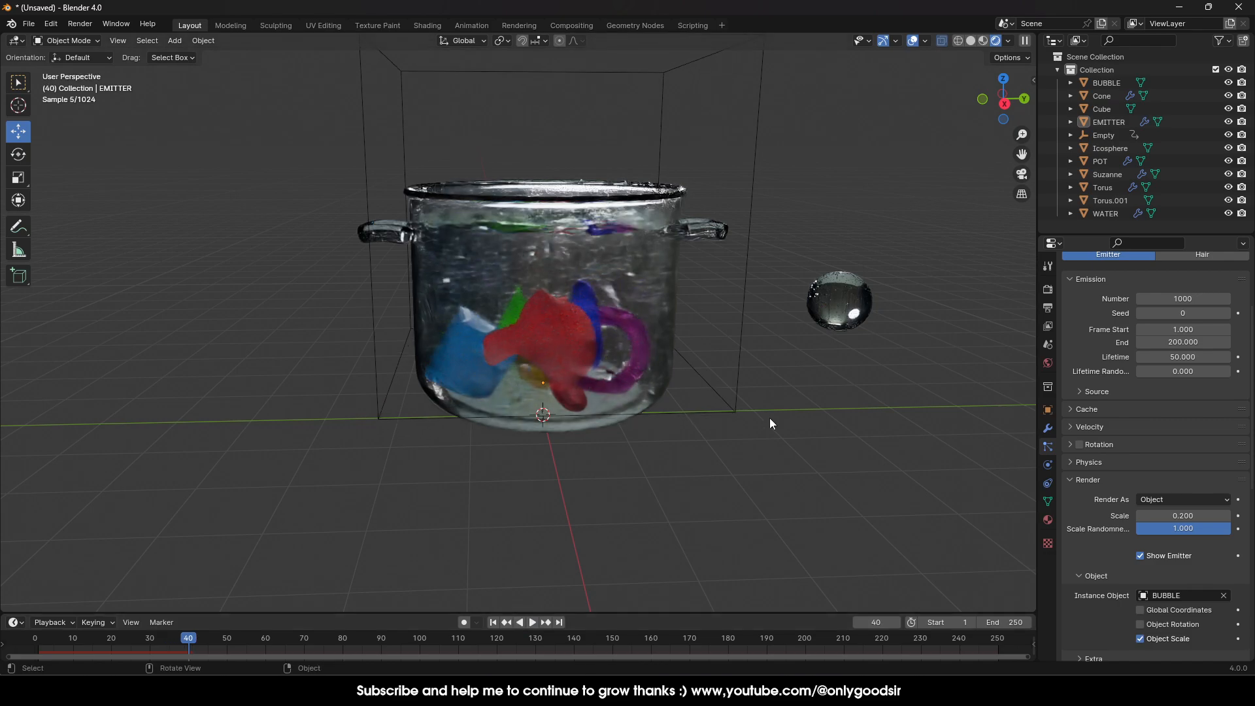
mouse_move(592, 392)
middle_down()
mouse_move(643, 402)
mouse_move(585, 368)
middle_up()
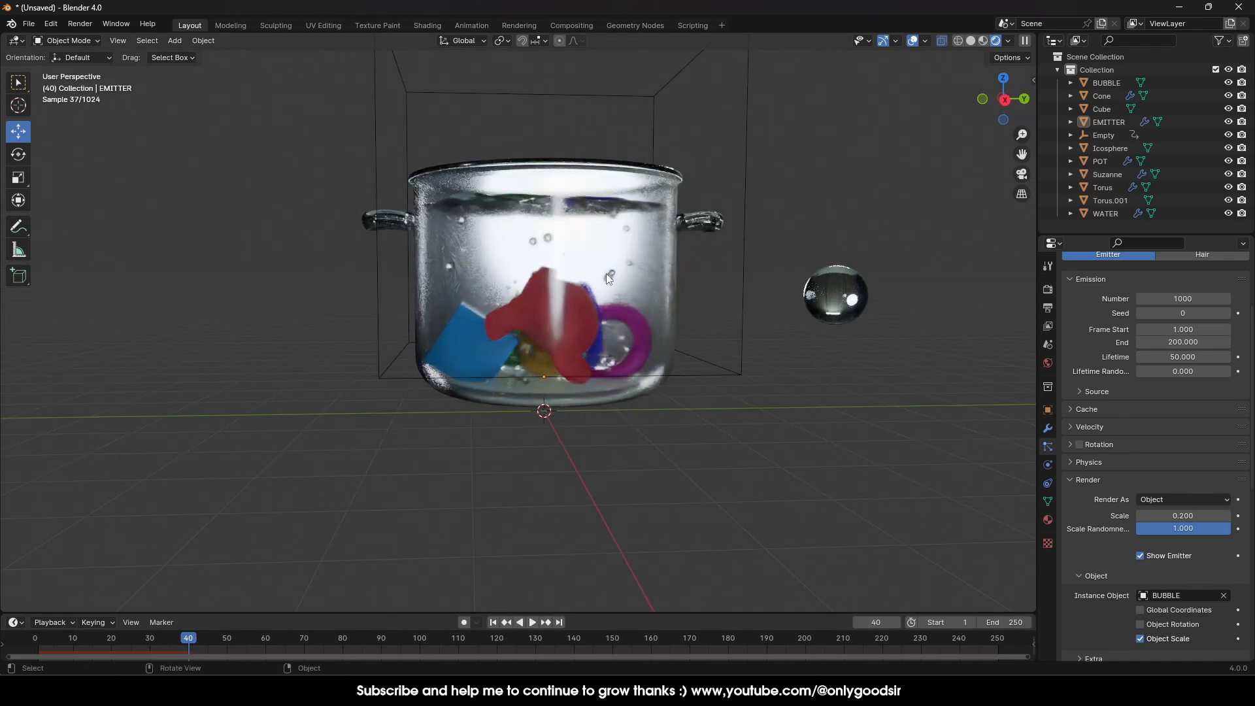
middle_drag(605, 273, 595, 315)
click(531, 622)
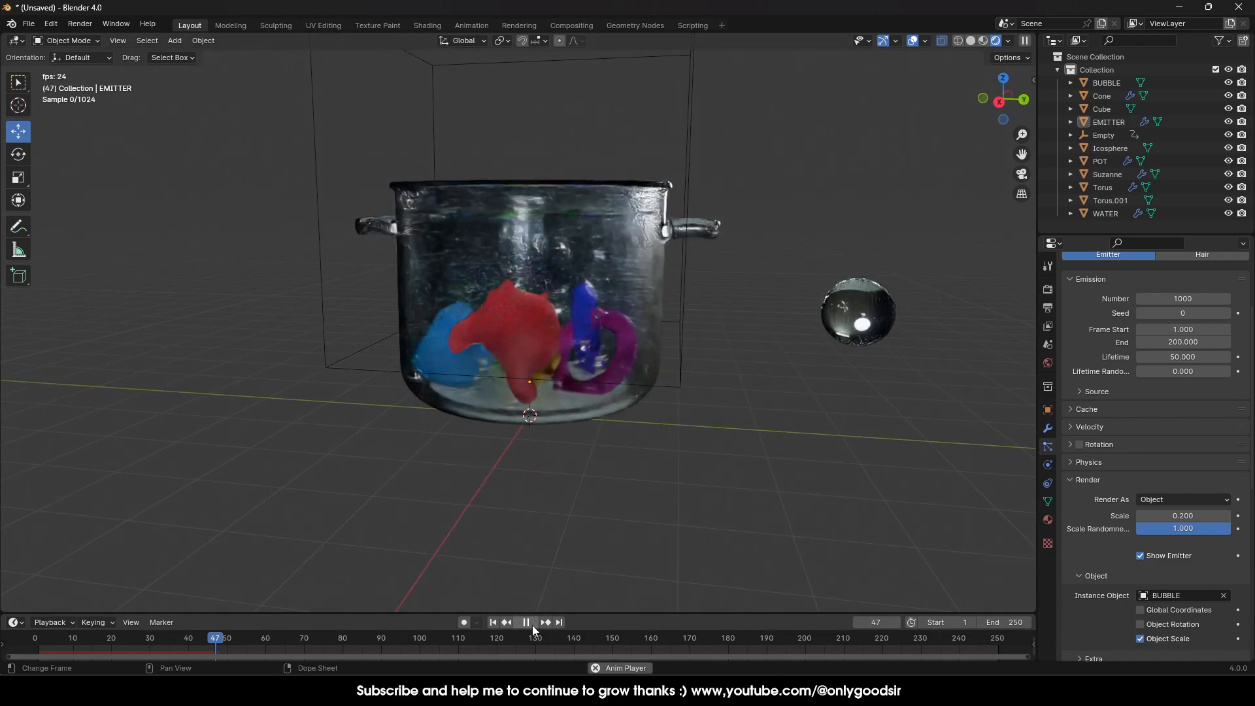
Step: Stop the playback and turn off Show Emitter in both the Render and Viewport Display settings of the EMITTER's particle system
click(532, 622)
mouse_move(608, 385)
middle_down()
mouse_move(578, 345)
mouse_move(610, 392)
middle_up()
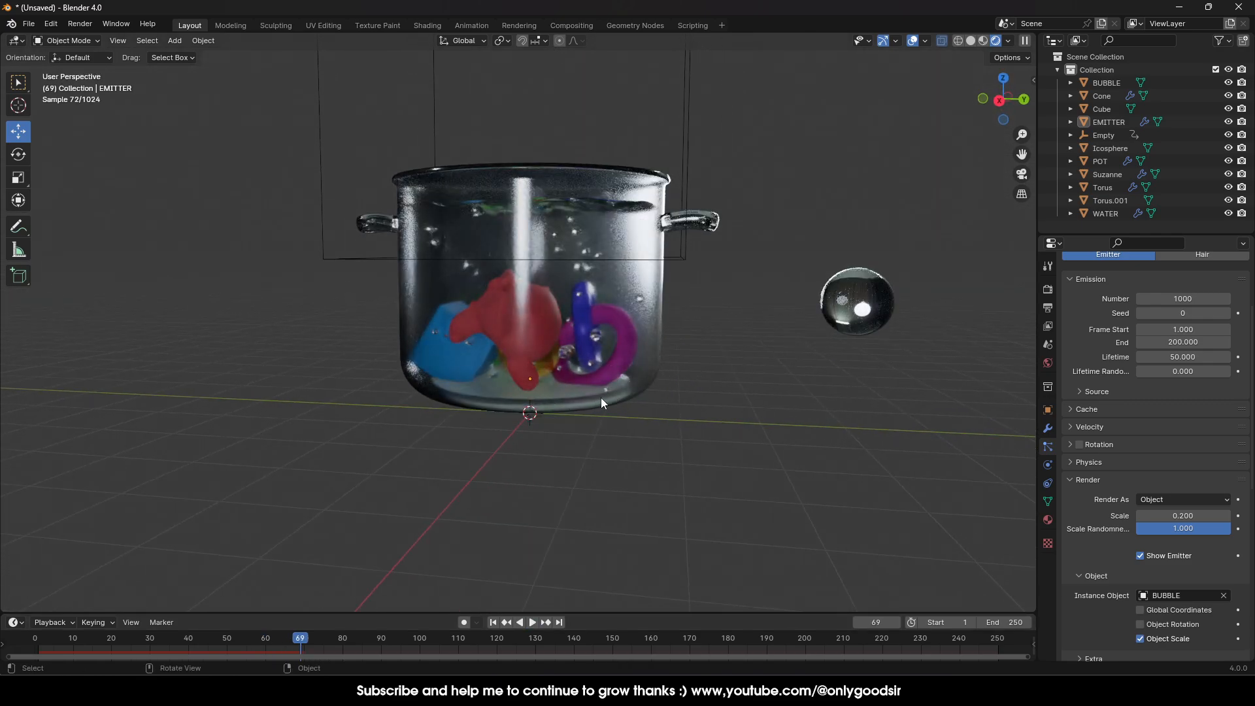
click(1121, 124)
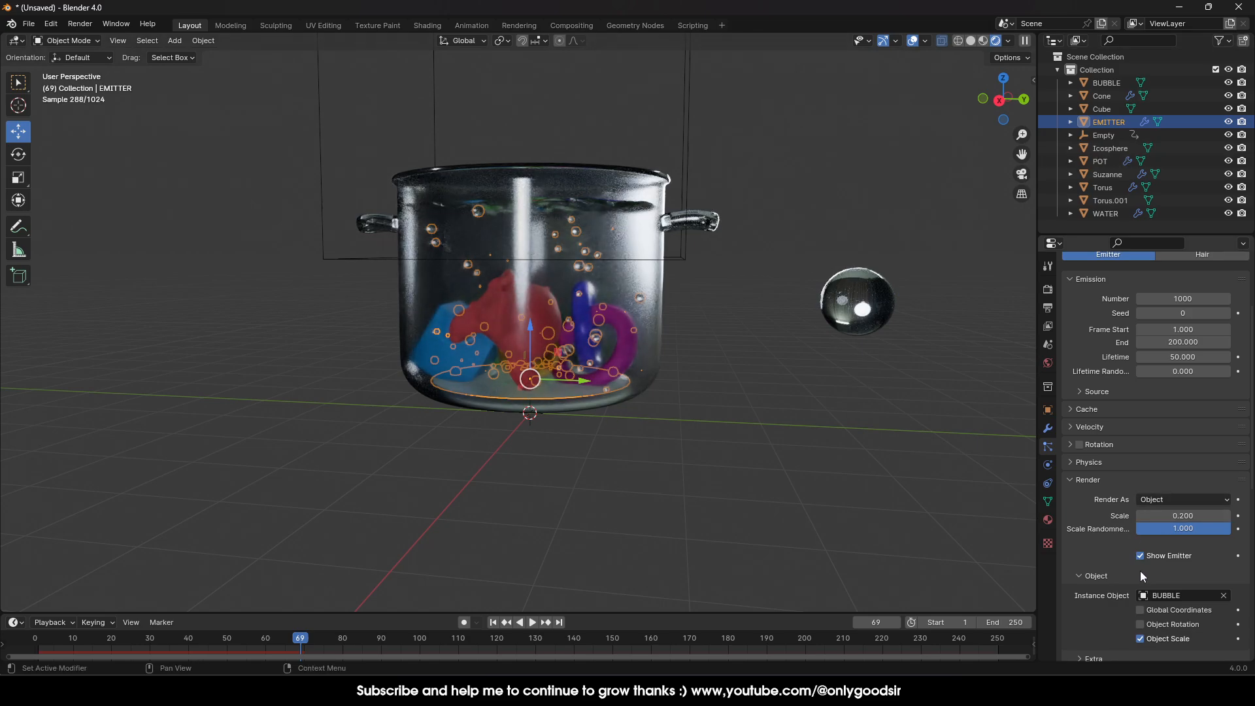
scroll(1102, 522, down, 2)
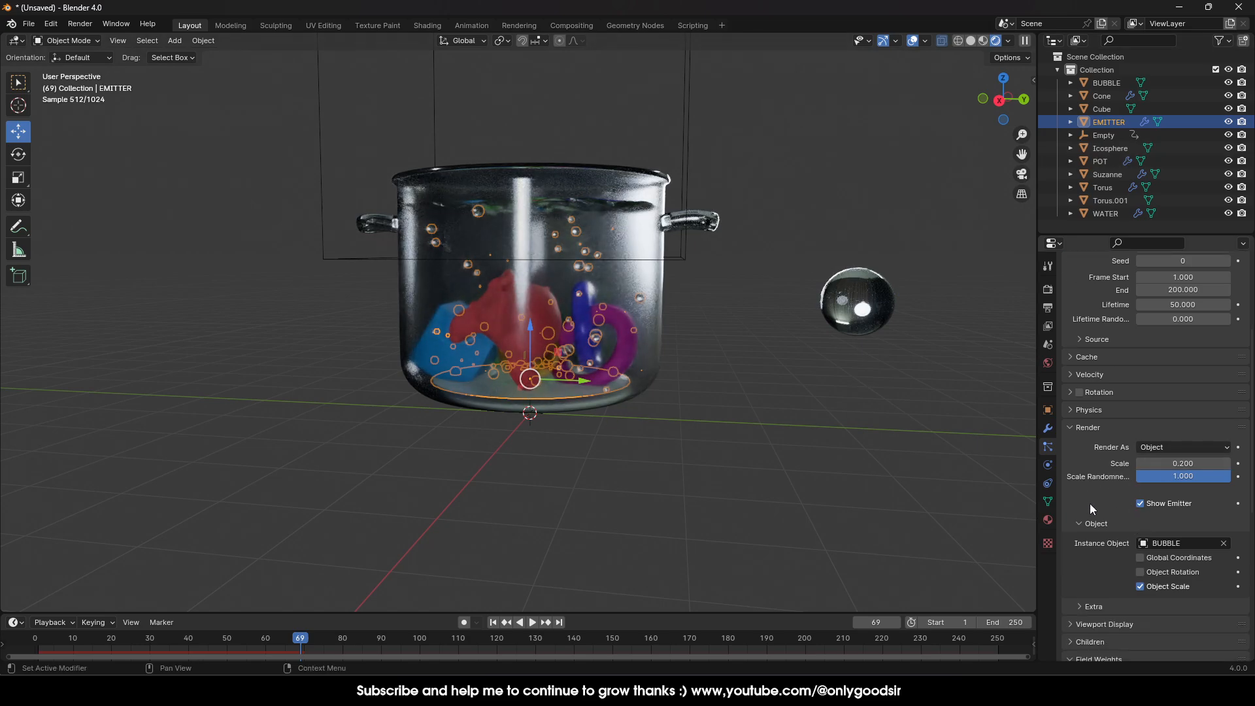
click(1143, 504)
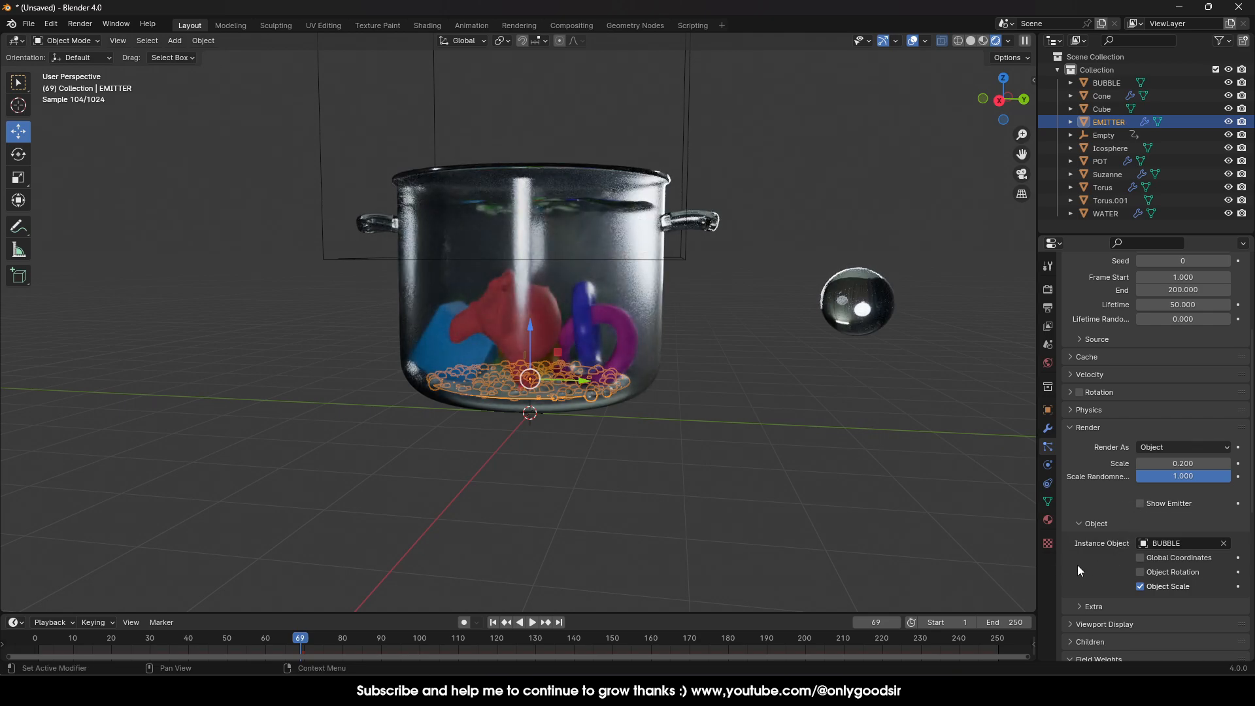
click(1075, 626)
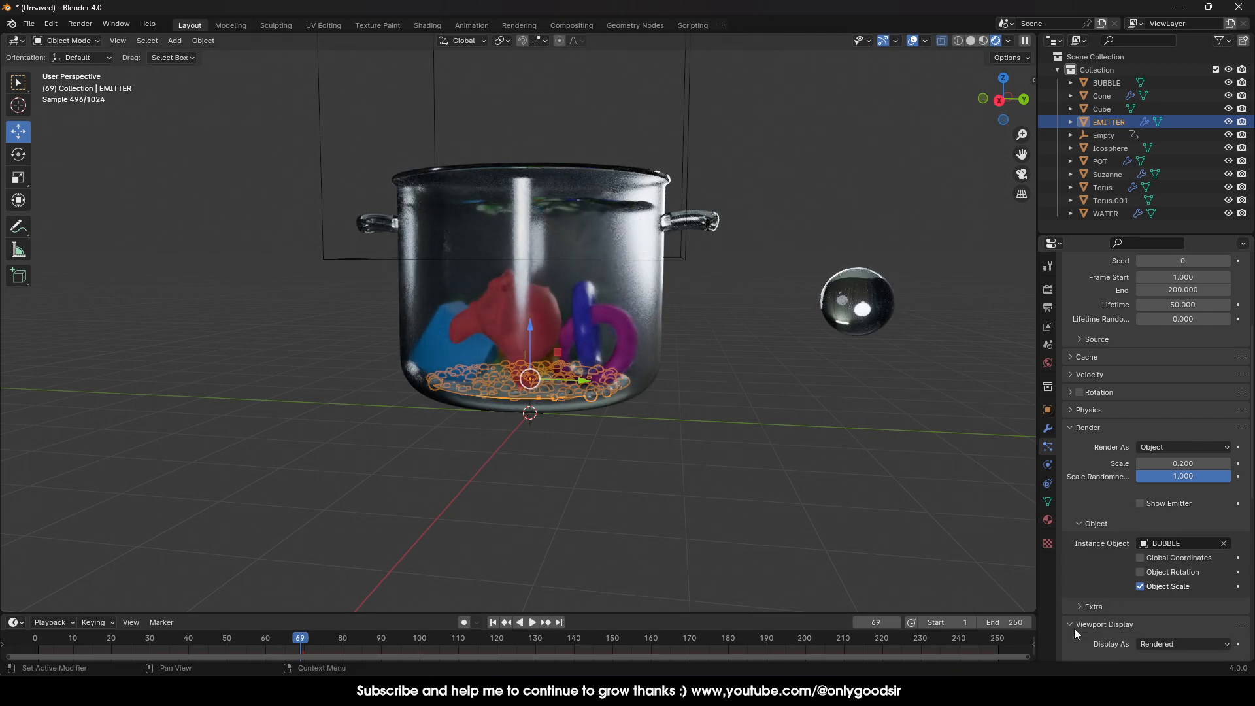
scroll(1131, 621, down, 5)
click(1139, 584)
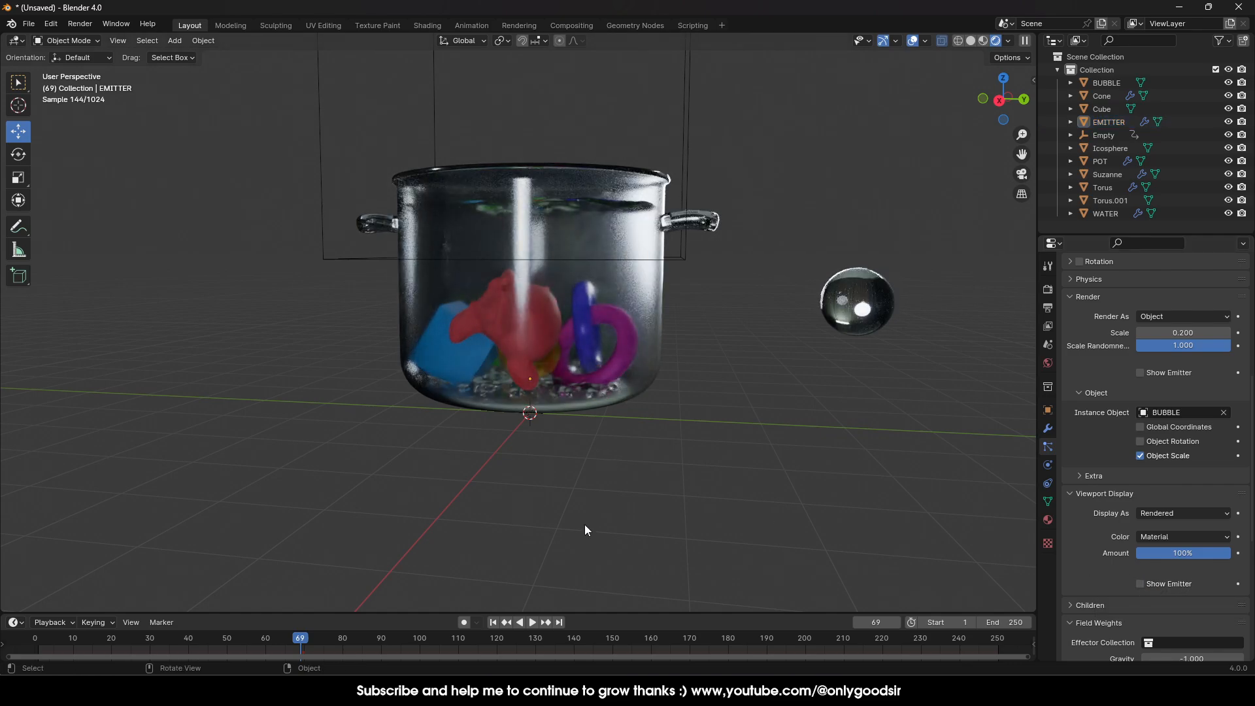
Step: Replay the animation from the first frame to check the bubbles without the emitter, and switch the viewport to solid shading
click(492, 622)
click(532, 622)
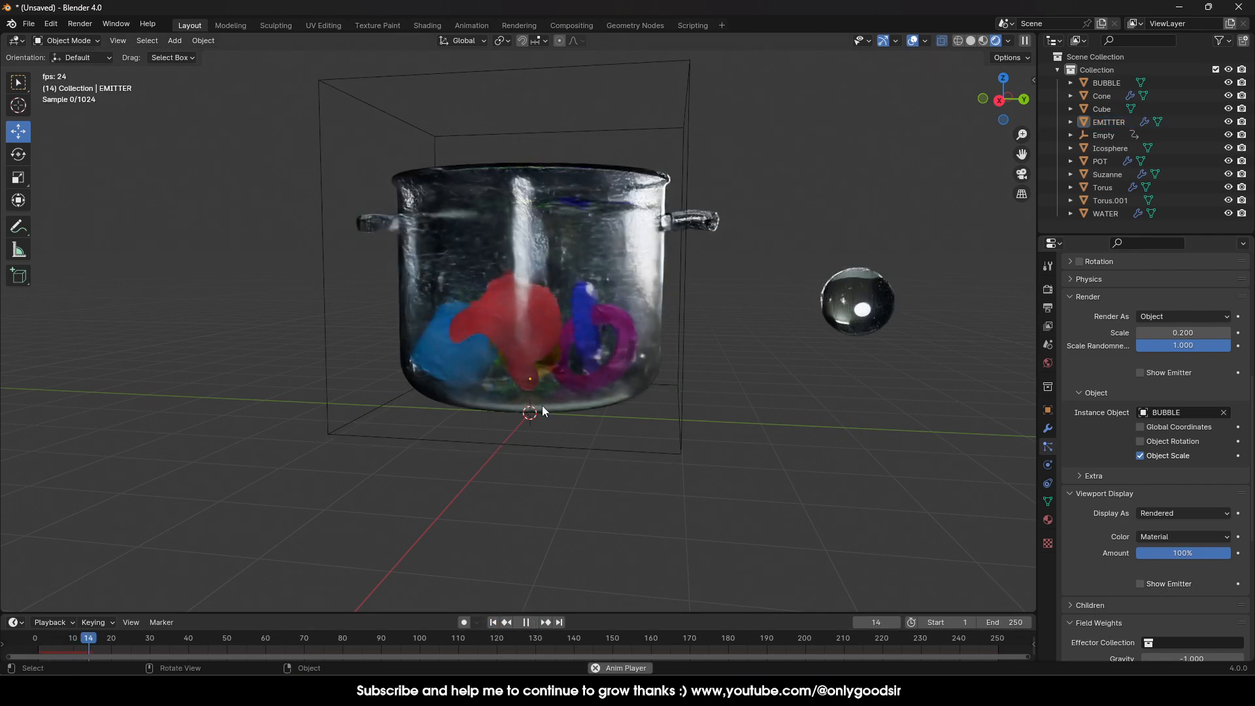
click(528, 623)
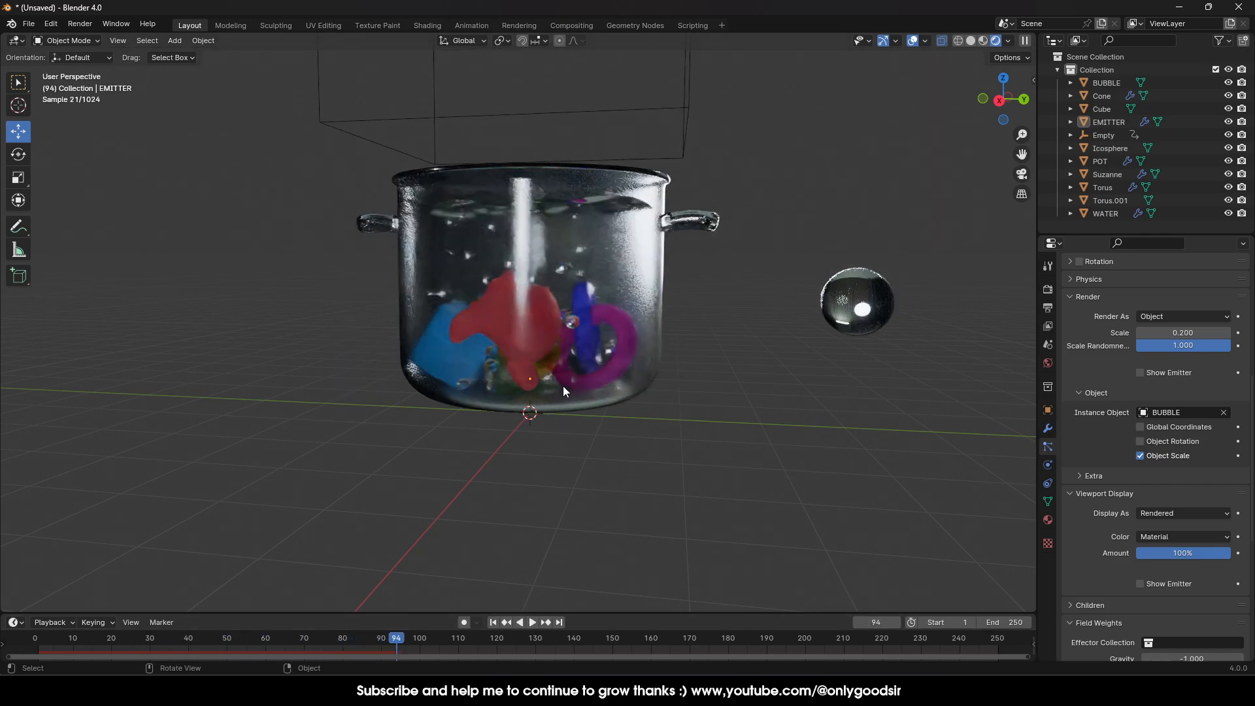
middle_drag(563, 378, 562, 421)
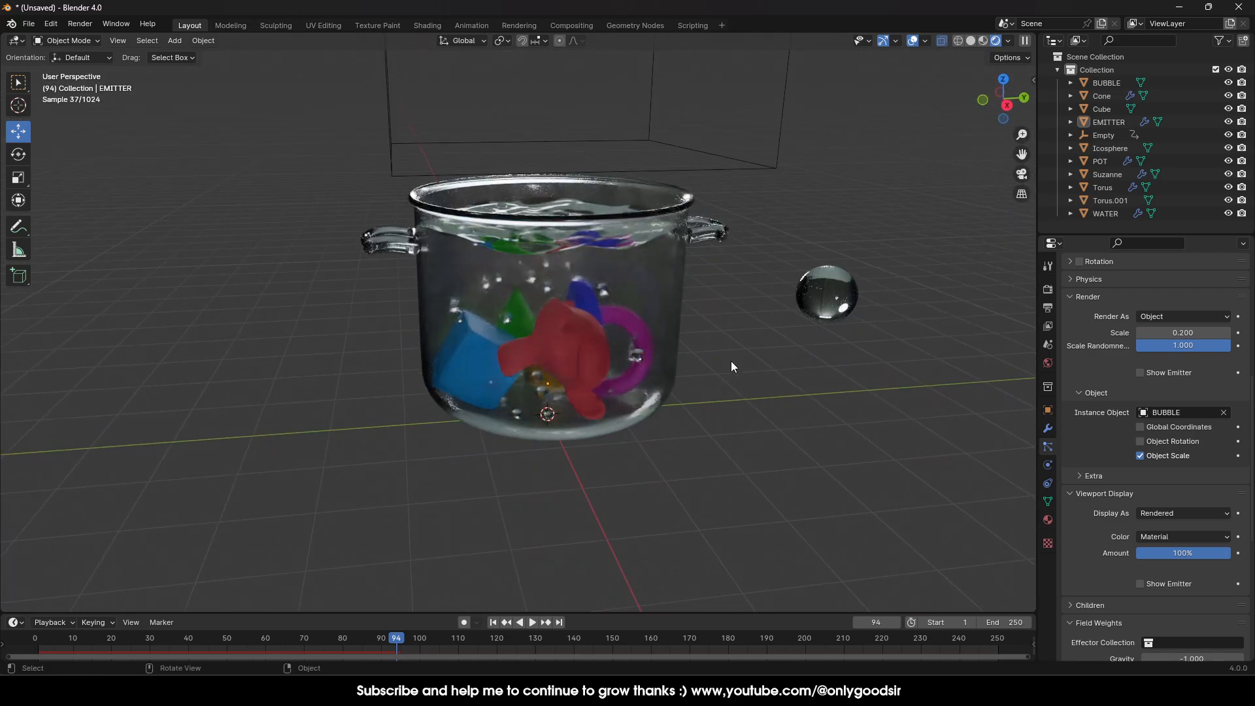
click(492, 623)
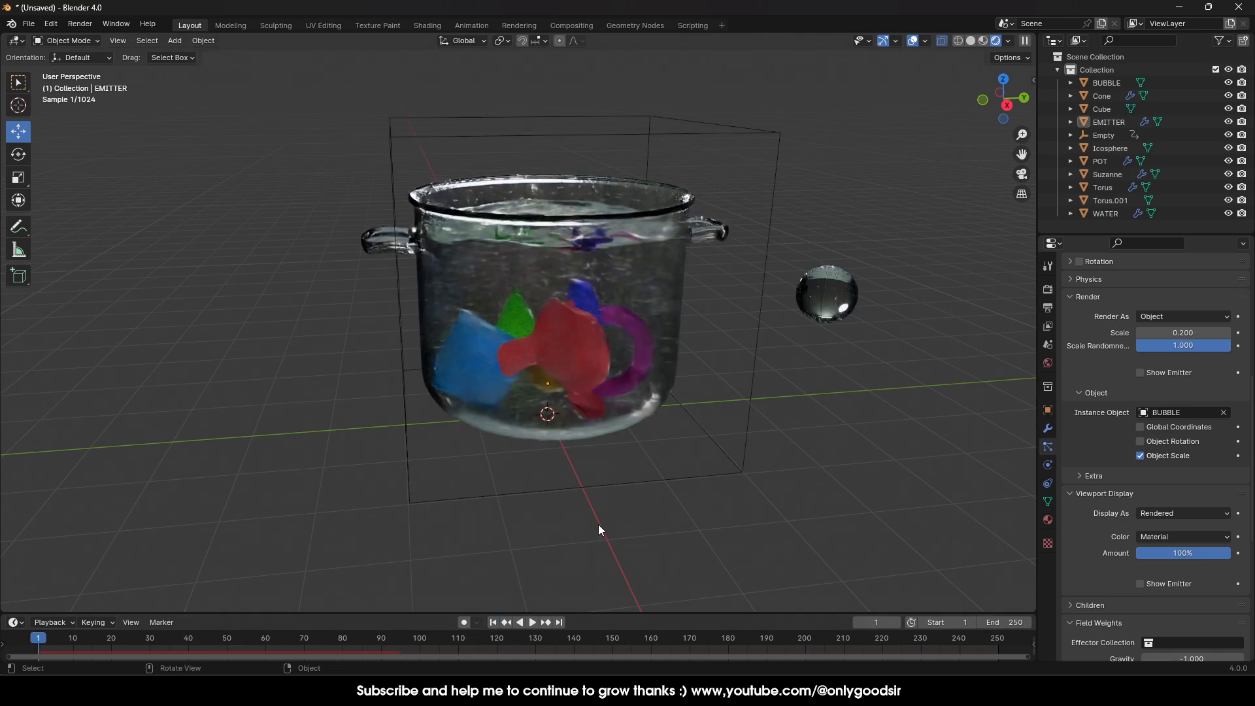
scroll(601, 510, down, 3)
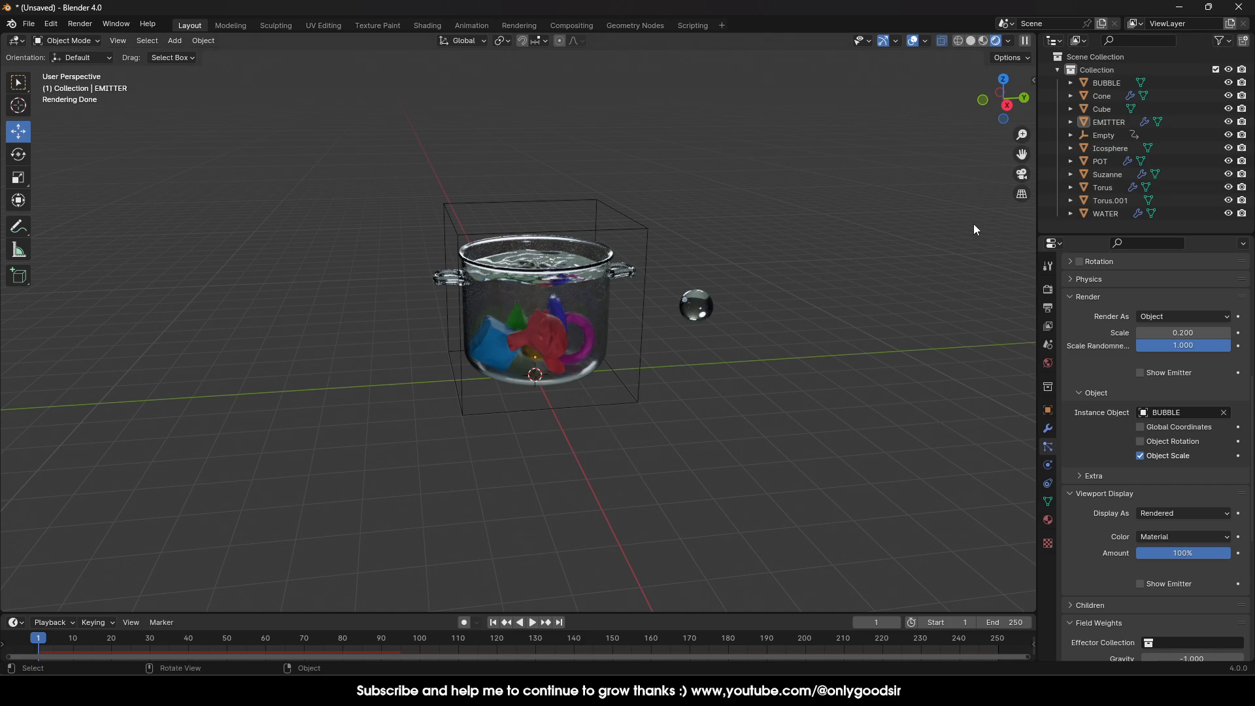
click(972, 40)
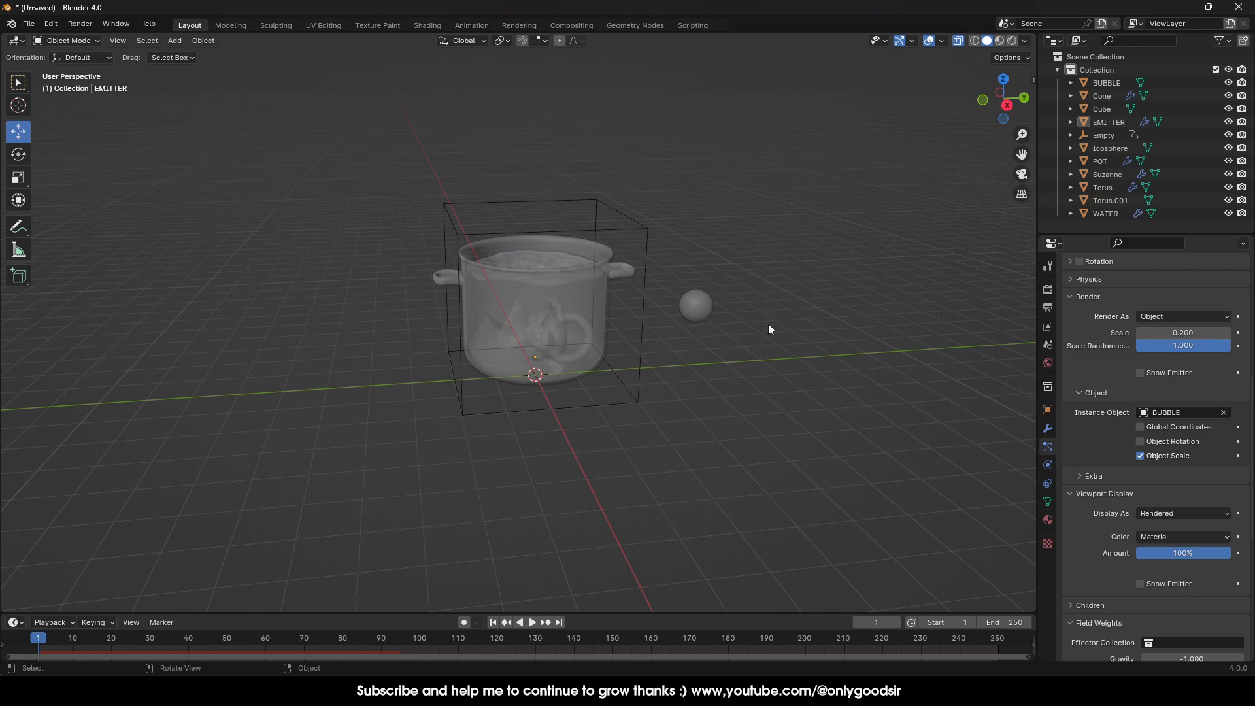
middle_drag(769, 324, 706, 398)
Step: Add a cylinder mesh at the world origin and scale it uniformly to about 2.32
click(185, 47)
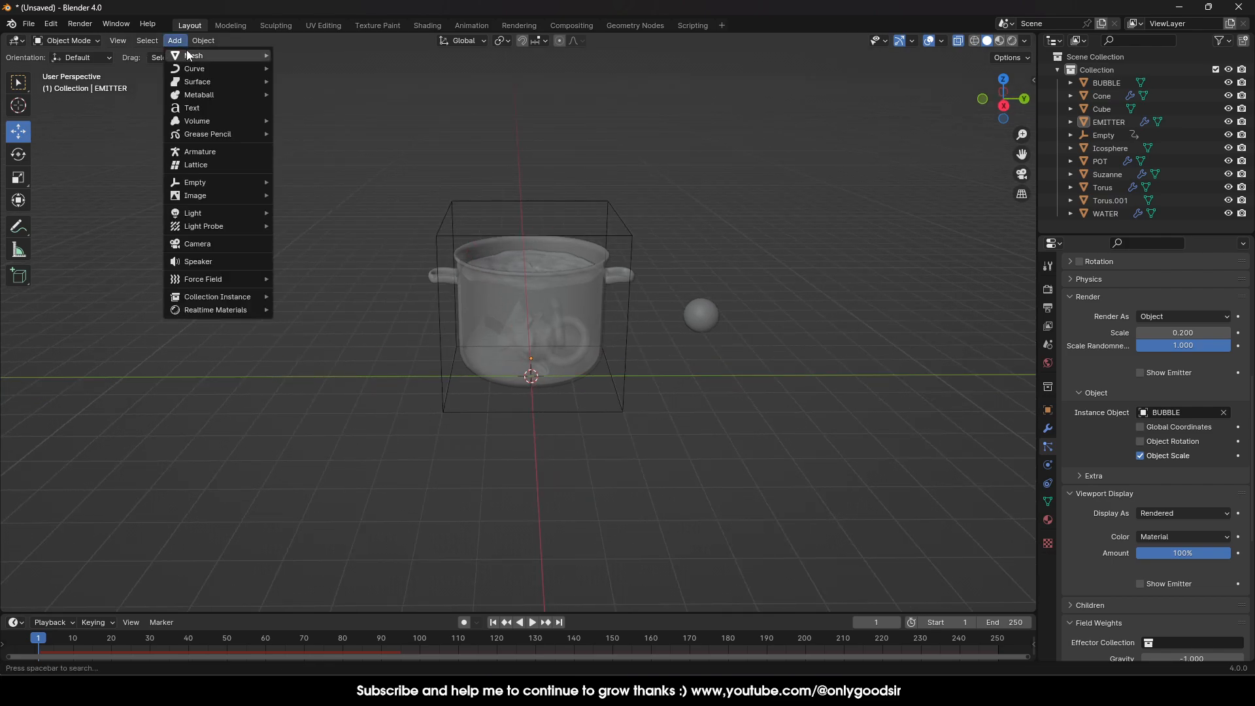
mouse_move(236, 56)
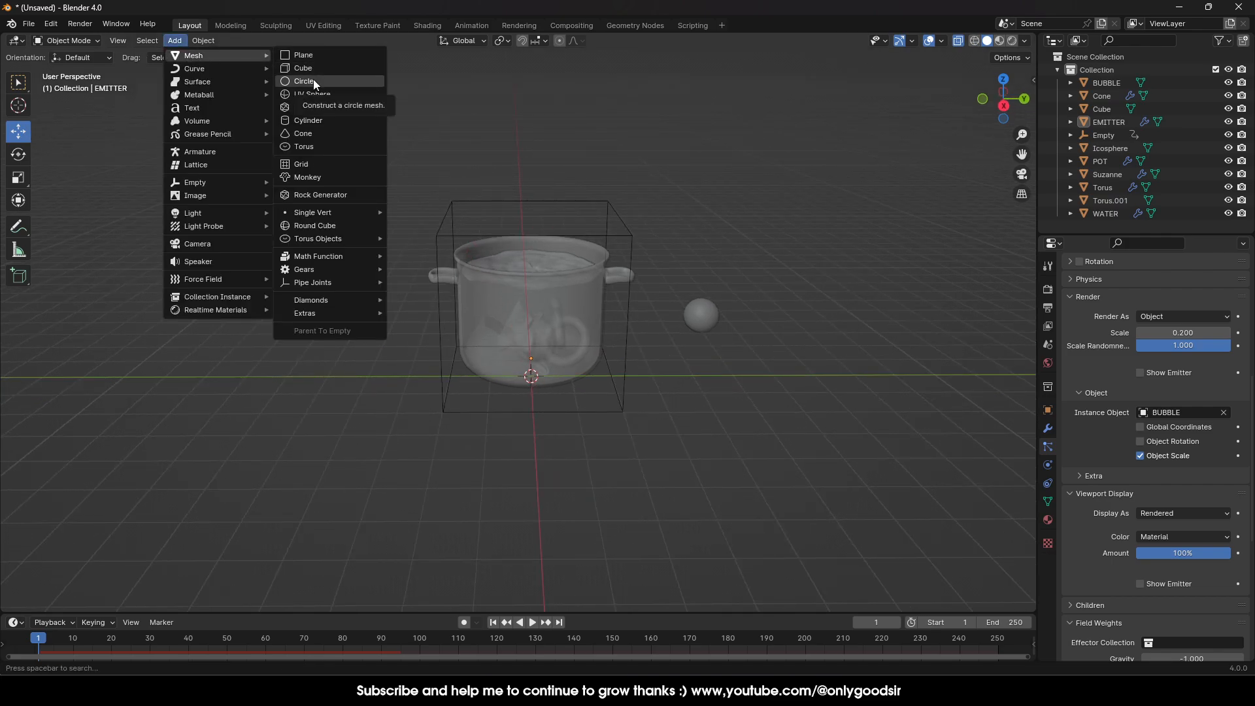
click(310, 120)
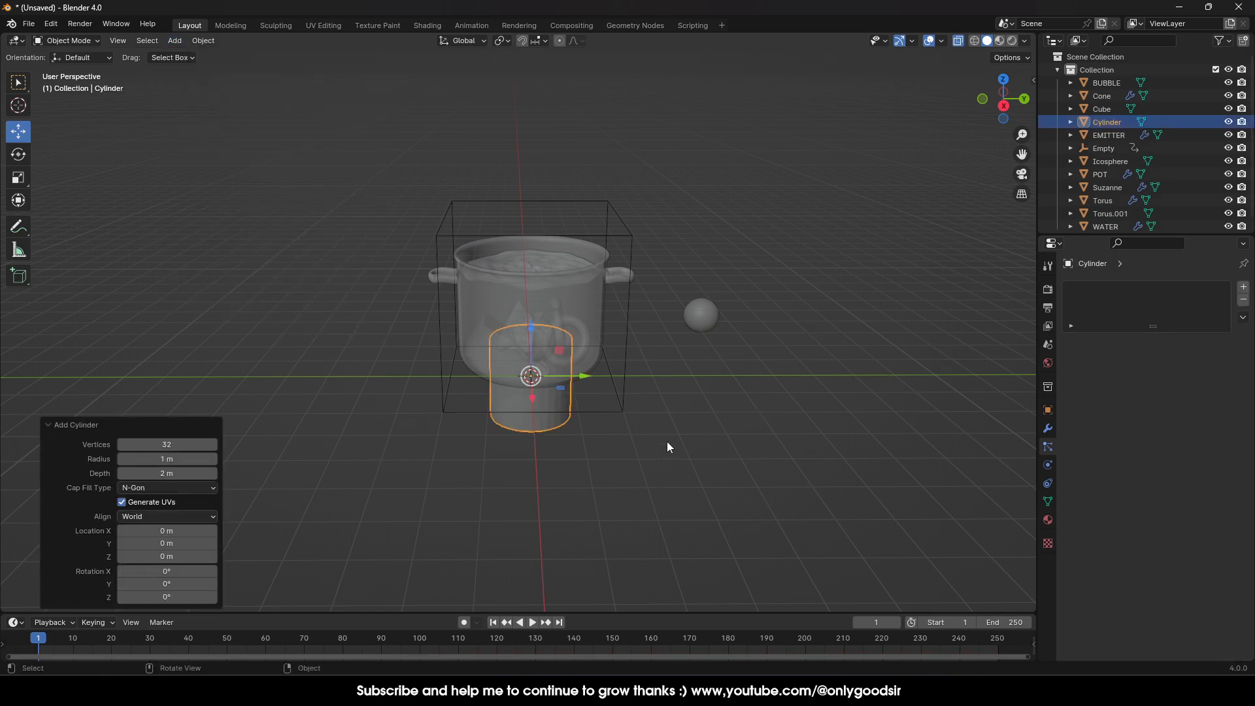
key(s)
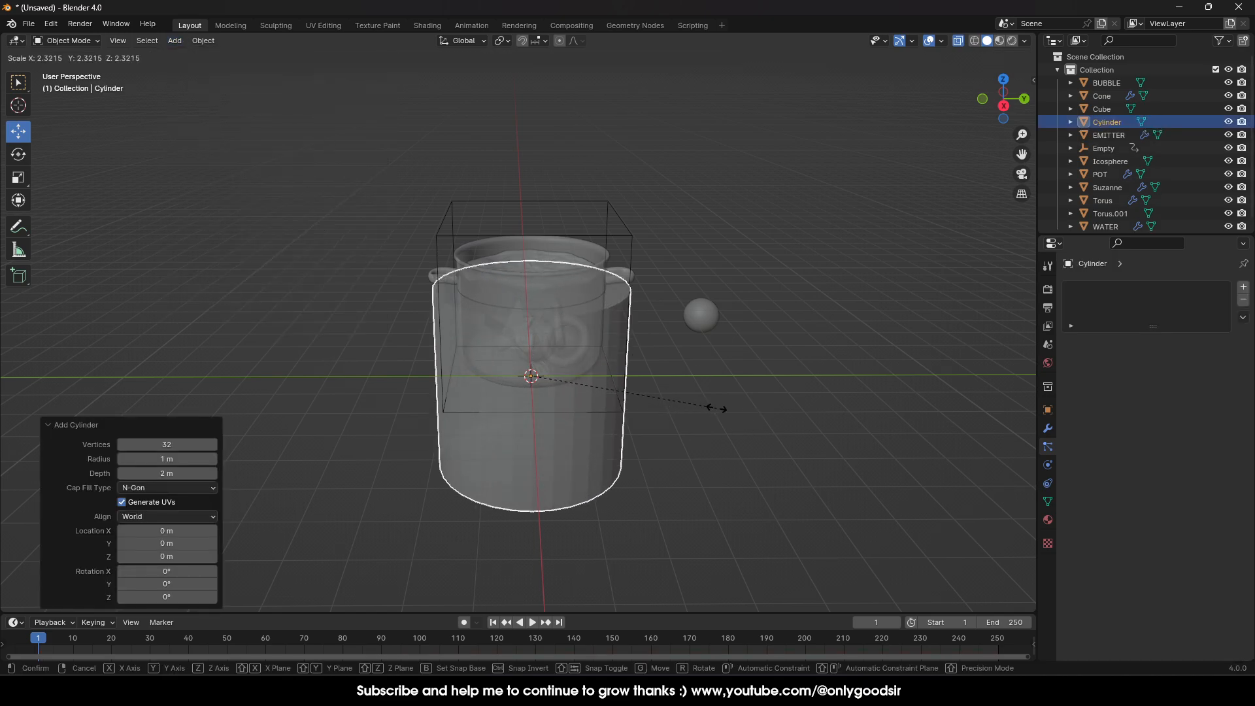
click(715, 411)
Step: Switch to the Pinterest browser window and look through the "3d glass cooking pot" results for reference images
key(alt+Tab)
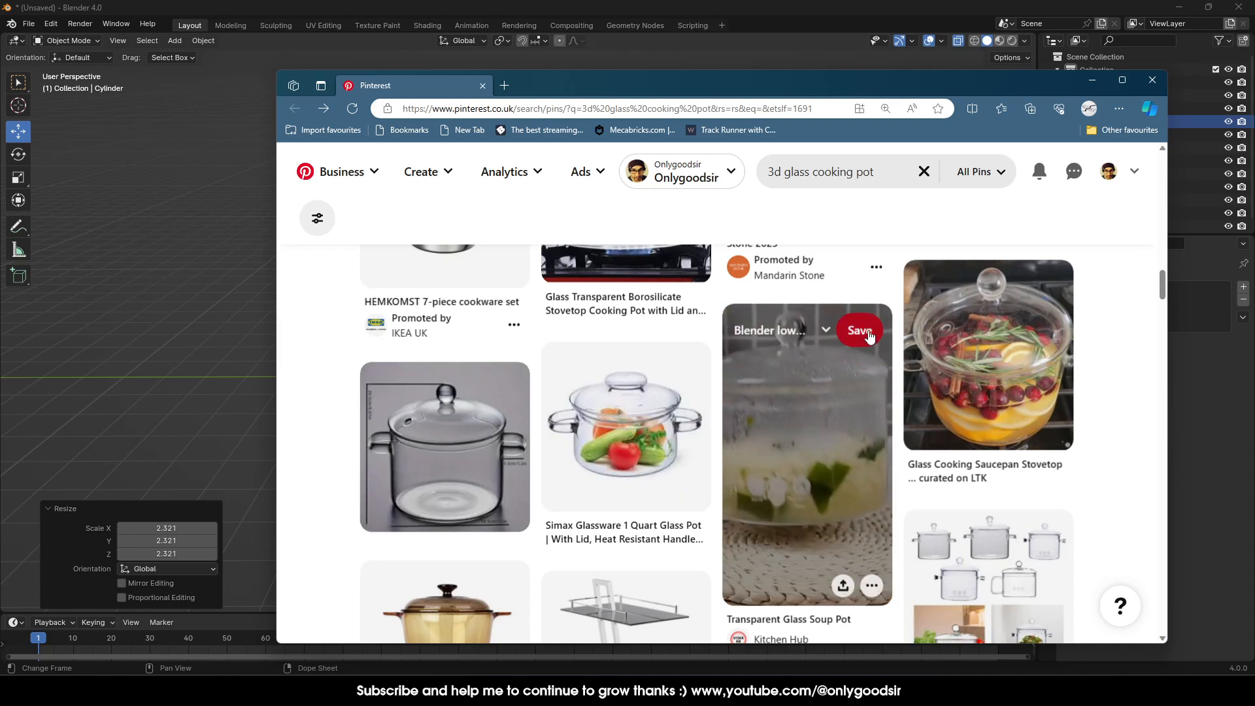
scroll(888, 471, down, 5)
scroll(887, 470, down, 14)
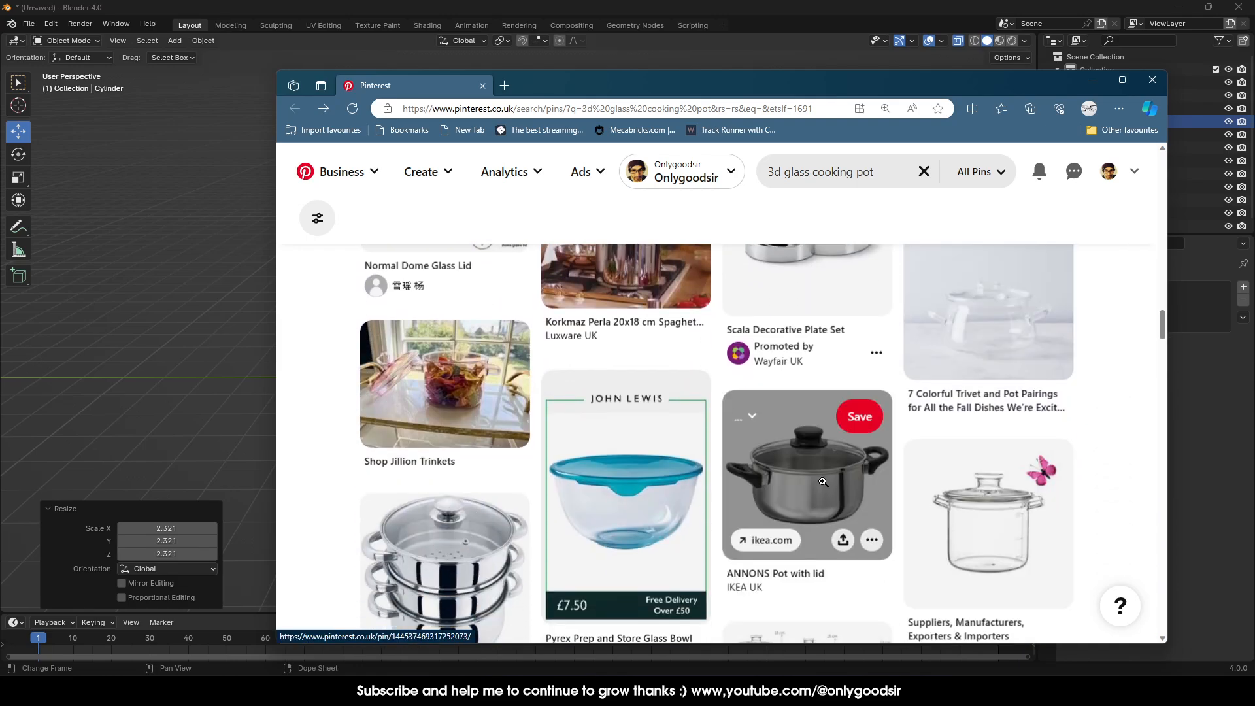
scroll(803, 507, down, 8)
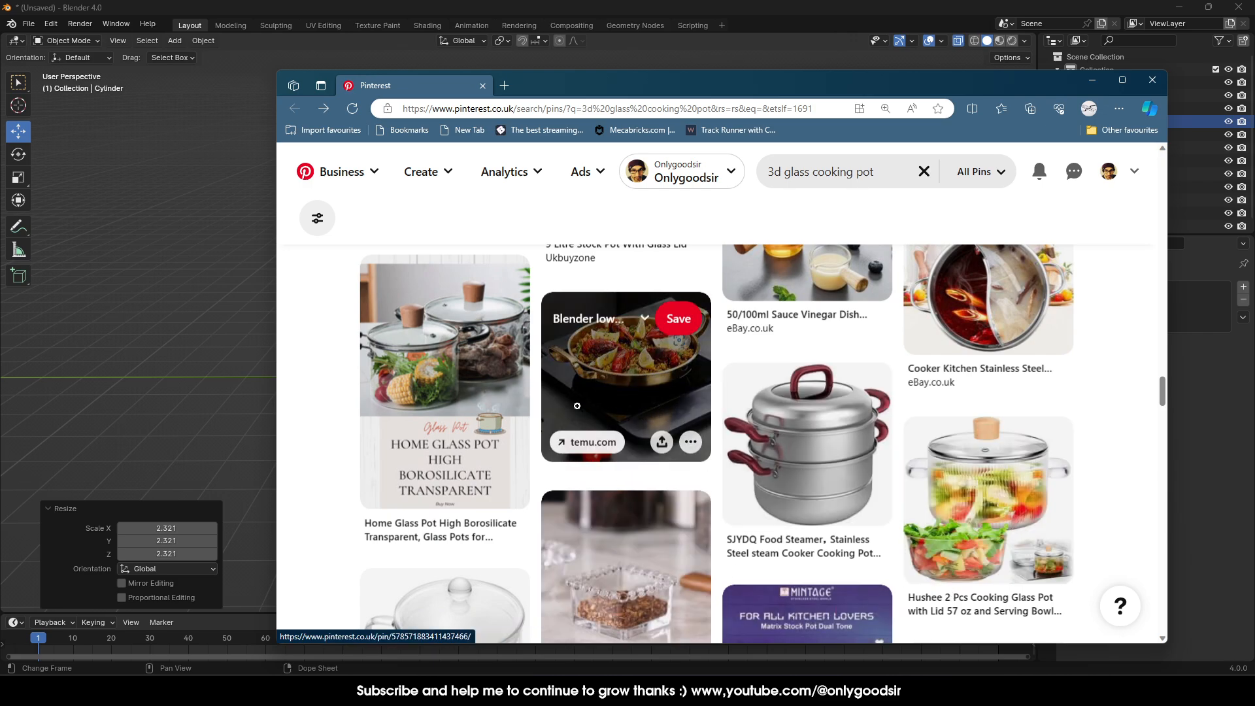
scroll(641, 458, down, 10)
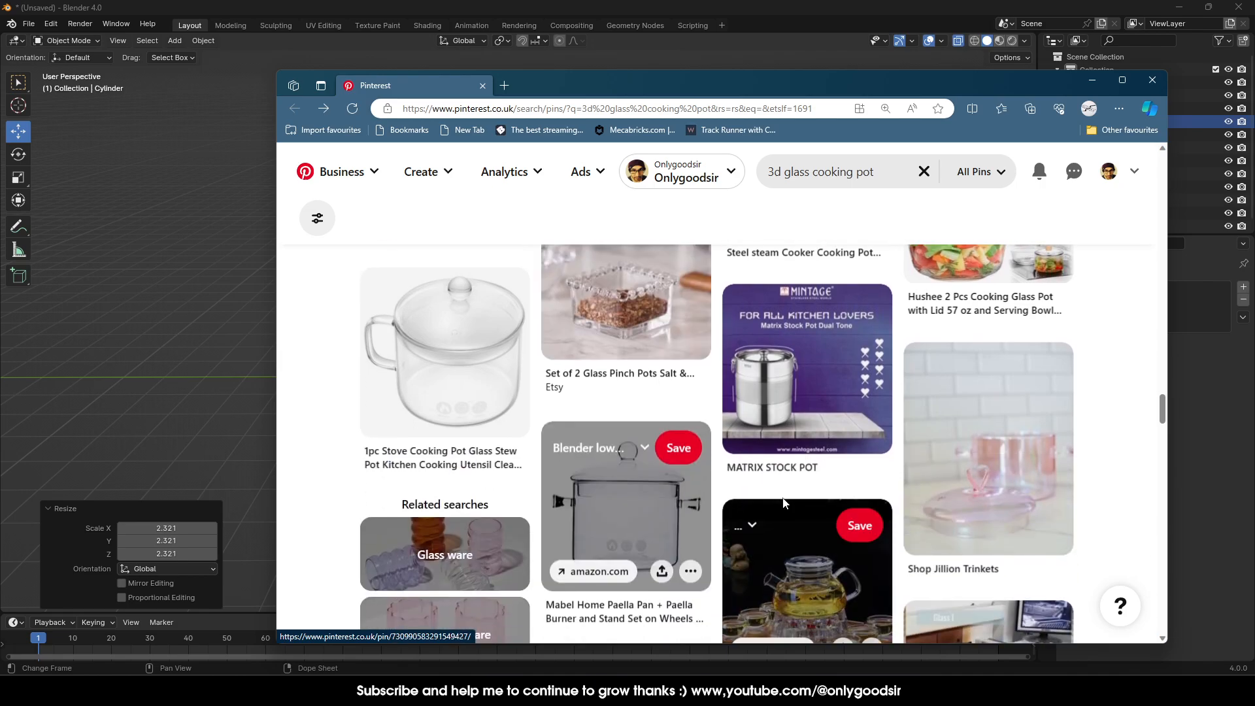
scroll(784, 510, up, 10)
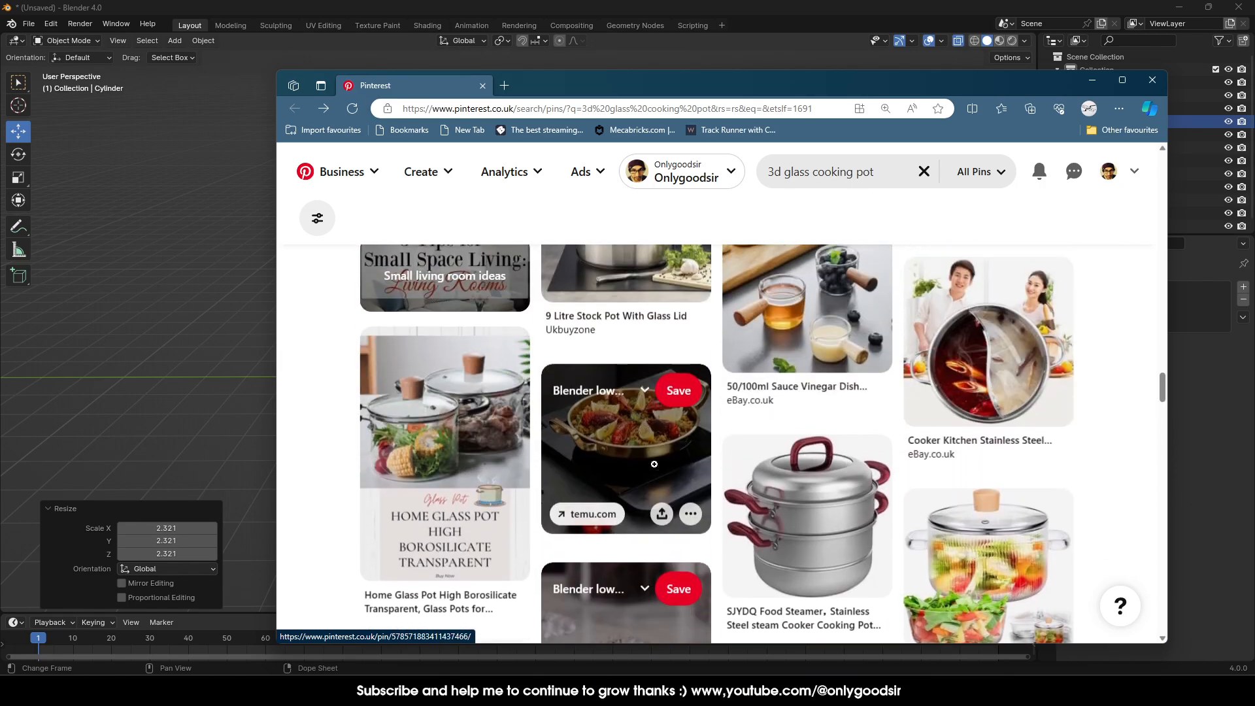
click(1092, 80)
Step: Delete the cylinder around the pot
click(659, 448)
click(592, 440)
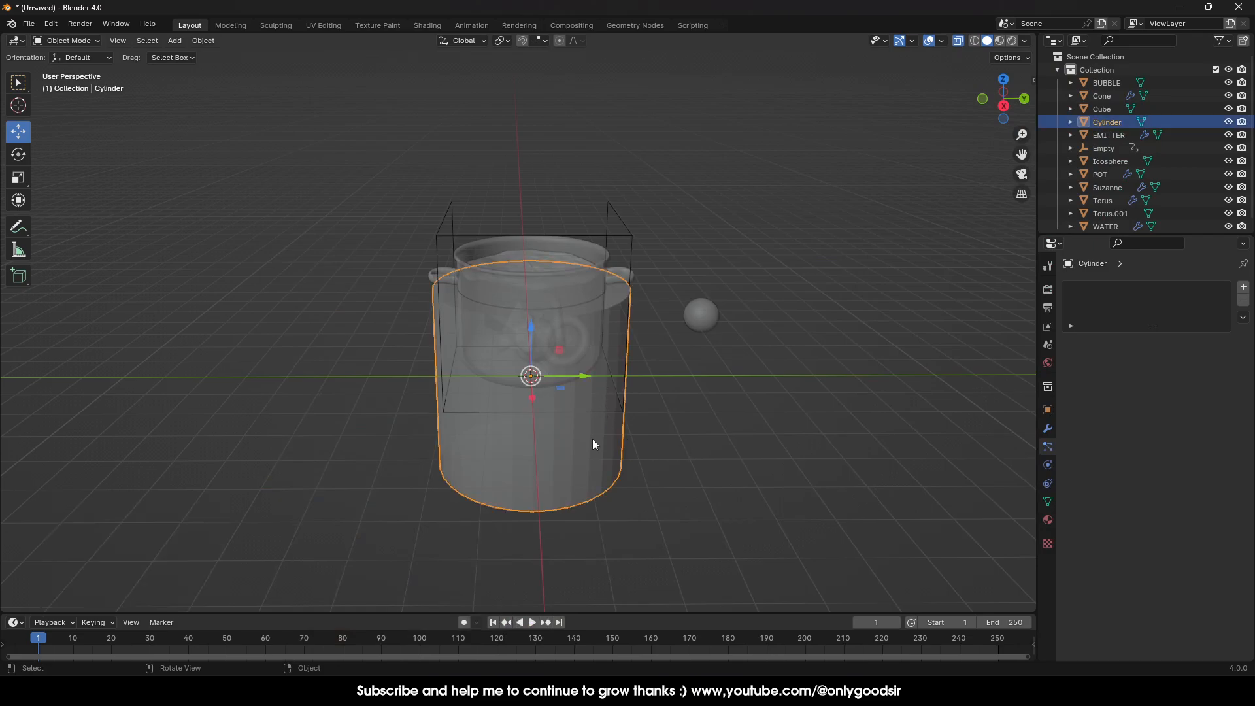
key(Delete)
Step: Add a plane mesh at the world origin and scale it uniformly to about 3.27
click(176, 41)
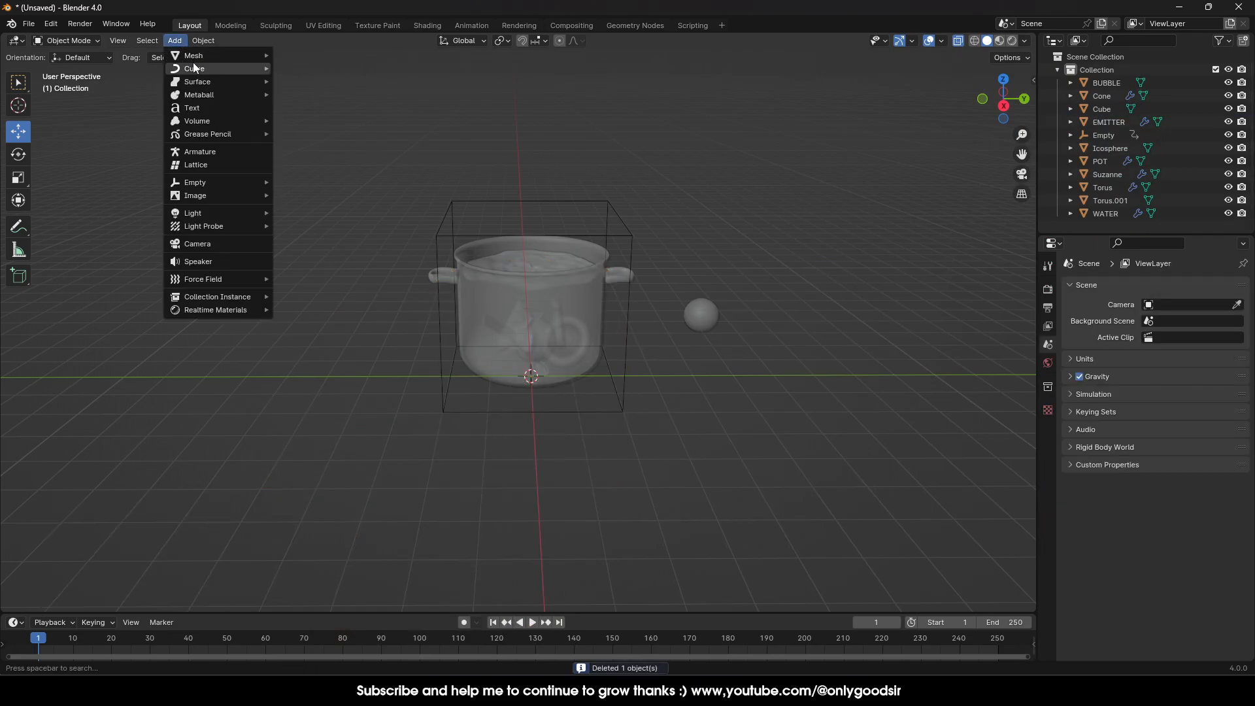
mouse_move(207, 57)
key(s)
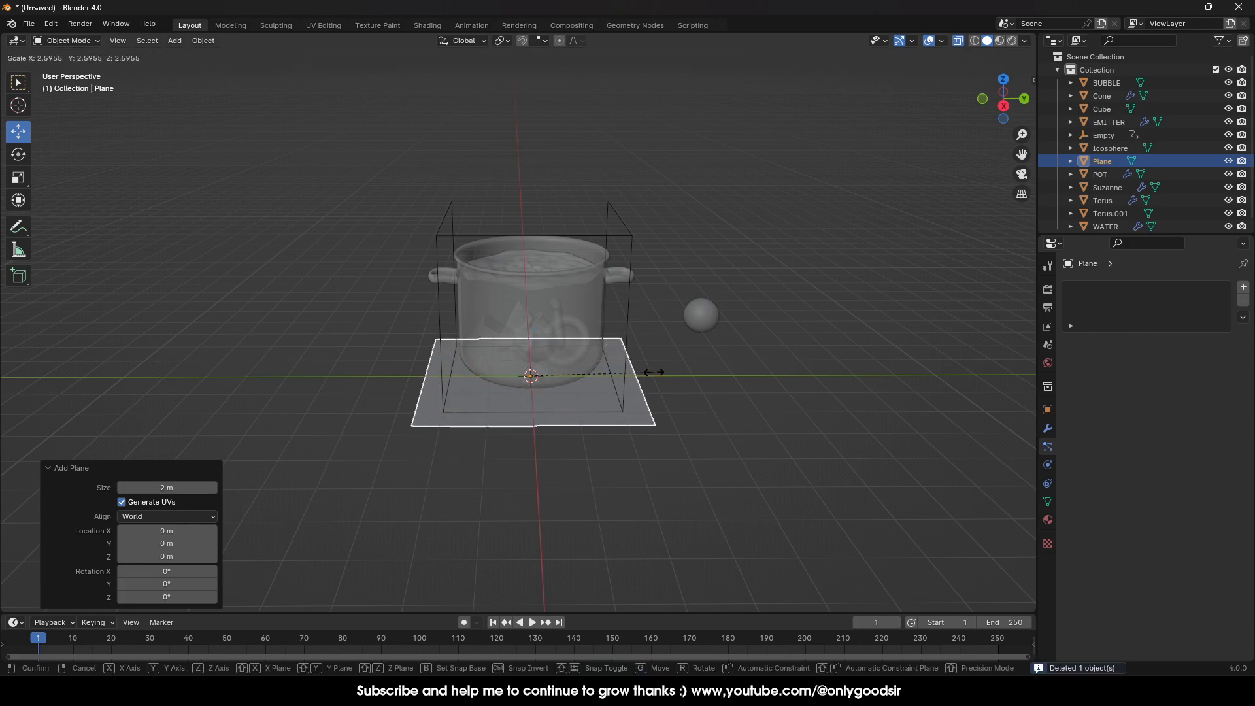
click(685, 365)
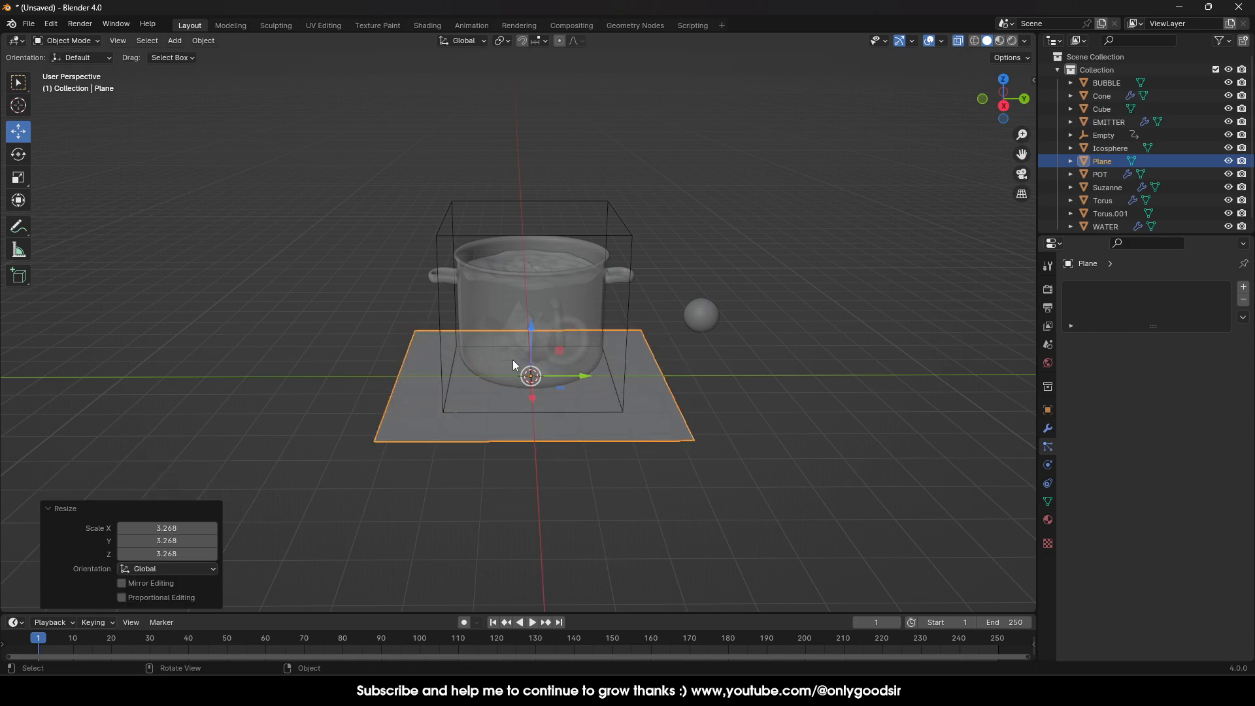
Step: Make the plane rectangular by scaling it about 0.744 along X and 1.132 along Y
middle_drag(513, 360, 458, 451)
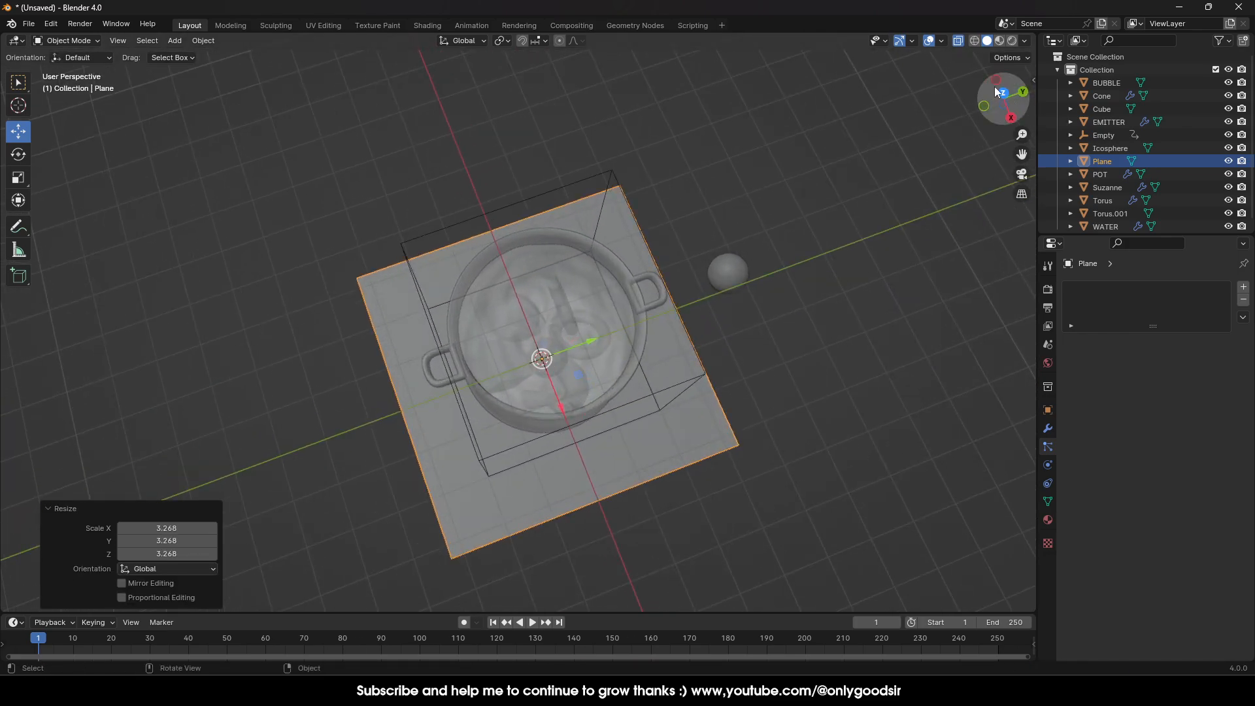
click(994, 87)
click(20, 176)
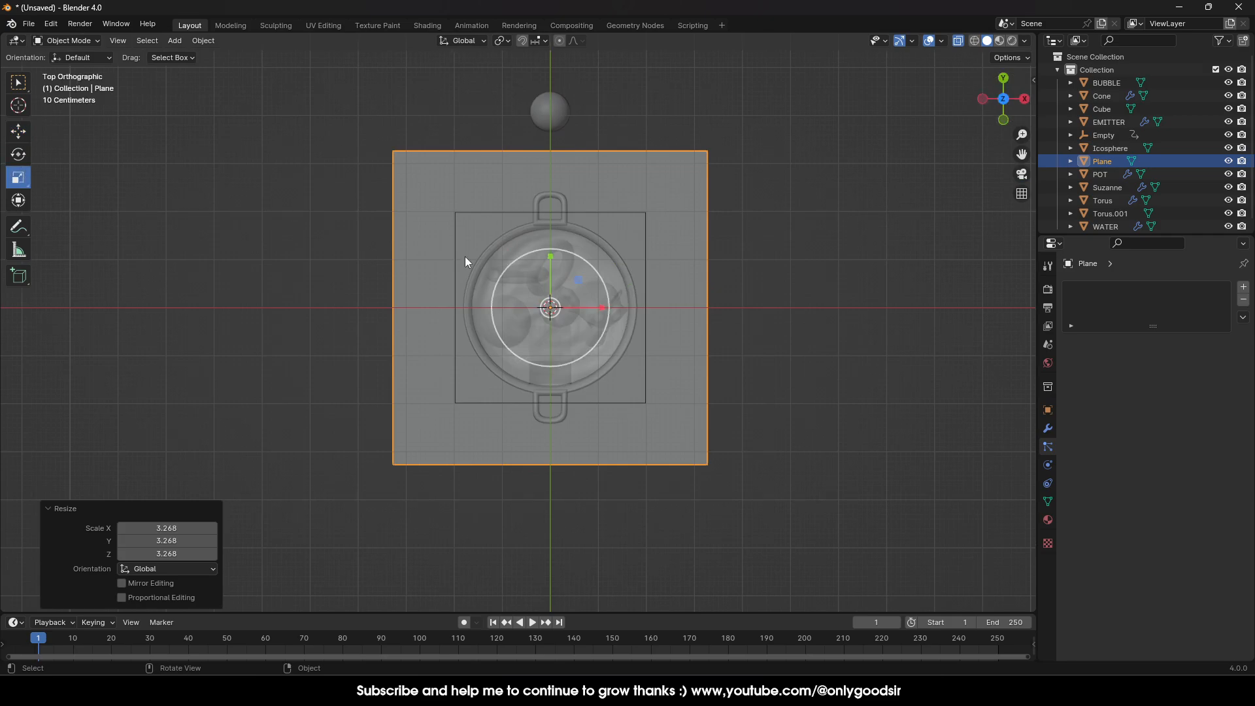
drag(602, 316, 588, 309)
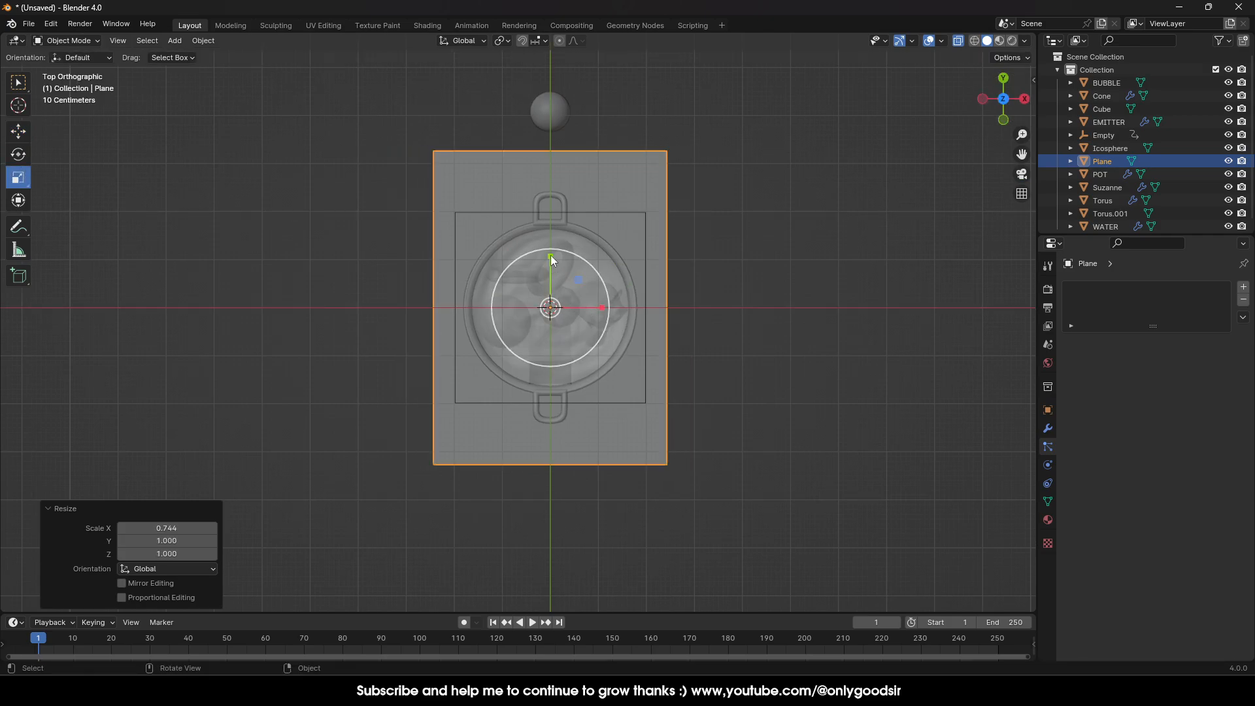
drag(550, 256, 550, 243)
middle_drag(550, 243, 641, 339)
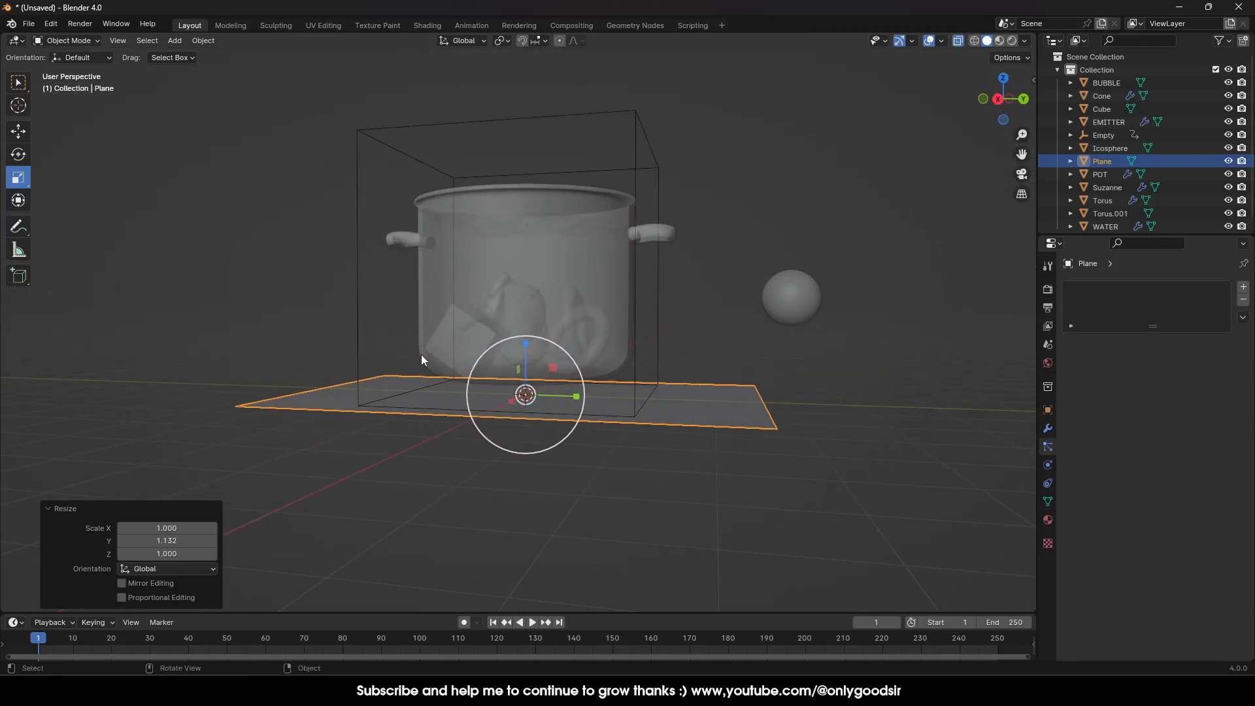
Step: Move the plane up about 0.34 m along Z, and lower it about 0.06 m to sit just beneath the pot's base
click(18, 131)
drag(527, 349, 545, 319)
click(998, 99)
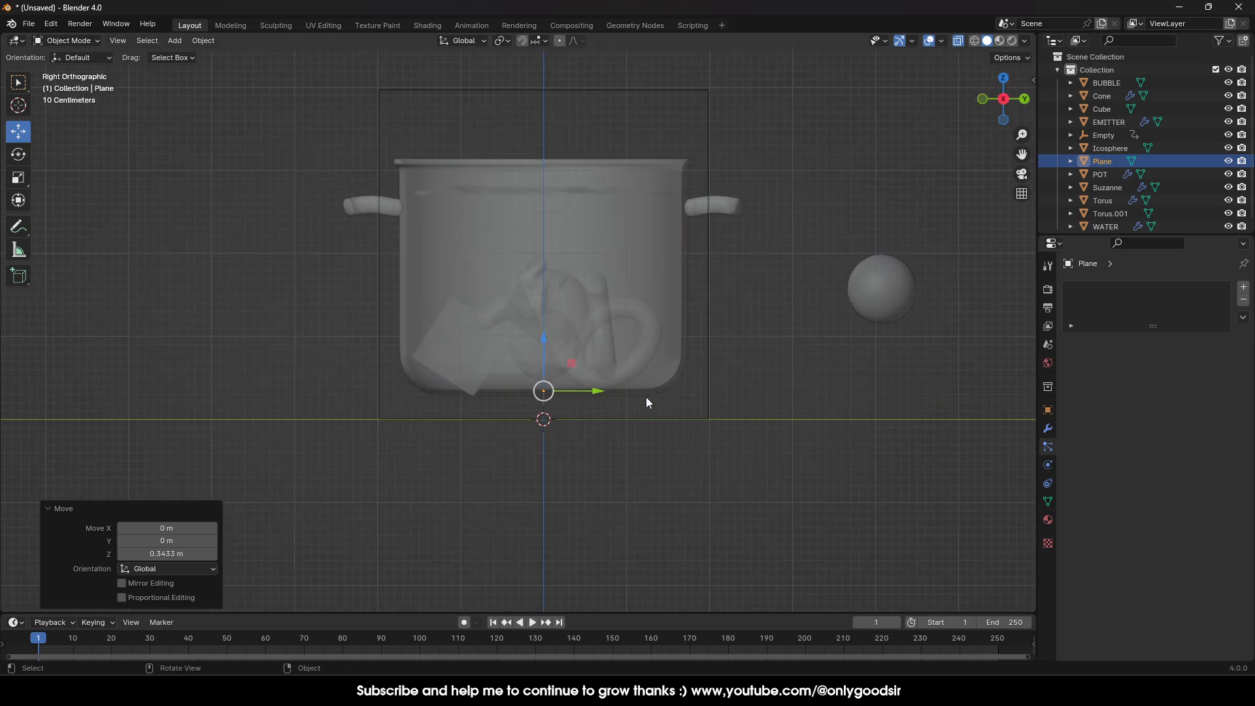
scroll(576, 377, up, 4)
drag(554, 371, 556, 375)
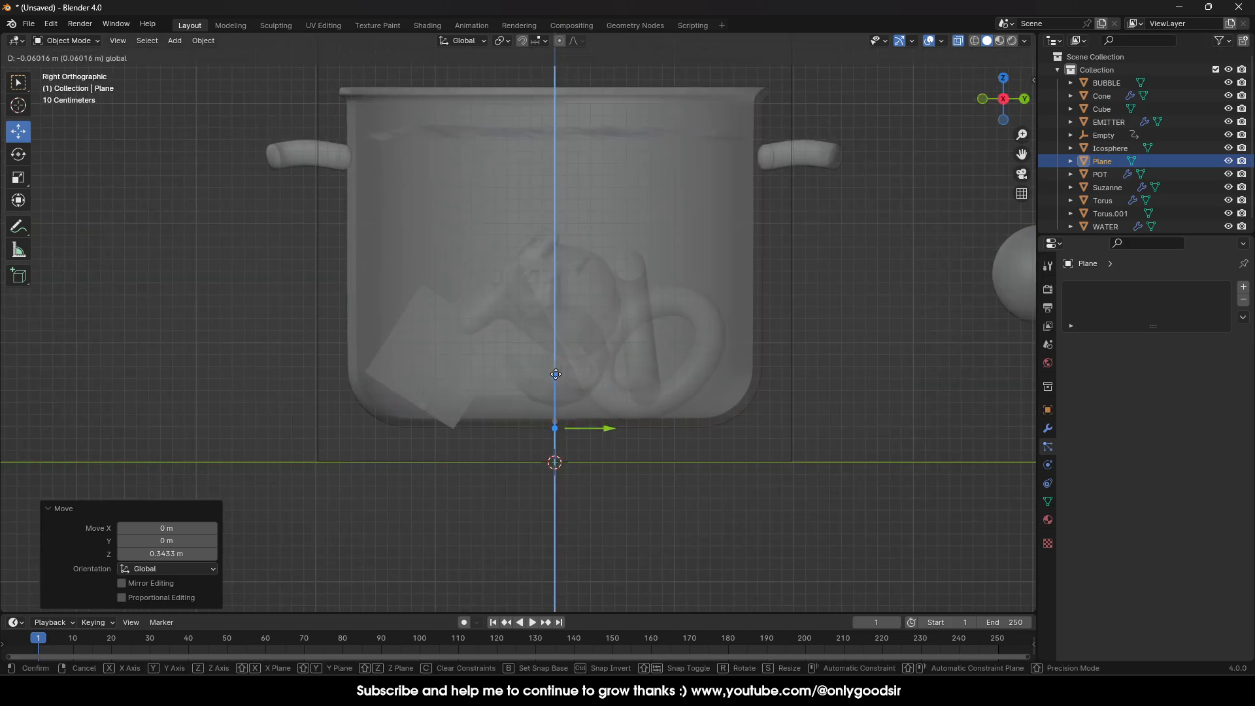
middle_drag(556, 374, 591, 428)
scroll(590, 427, down, 3)
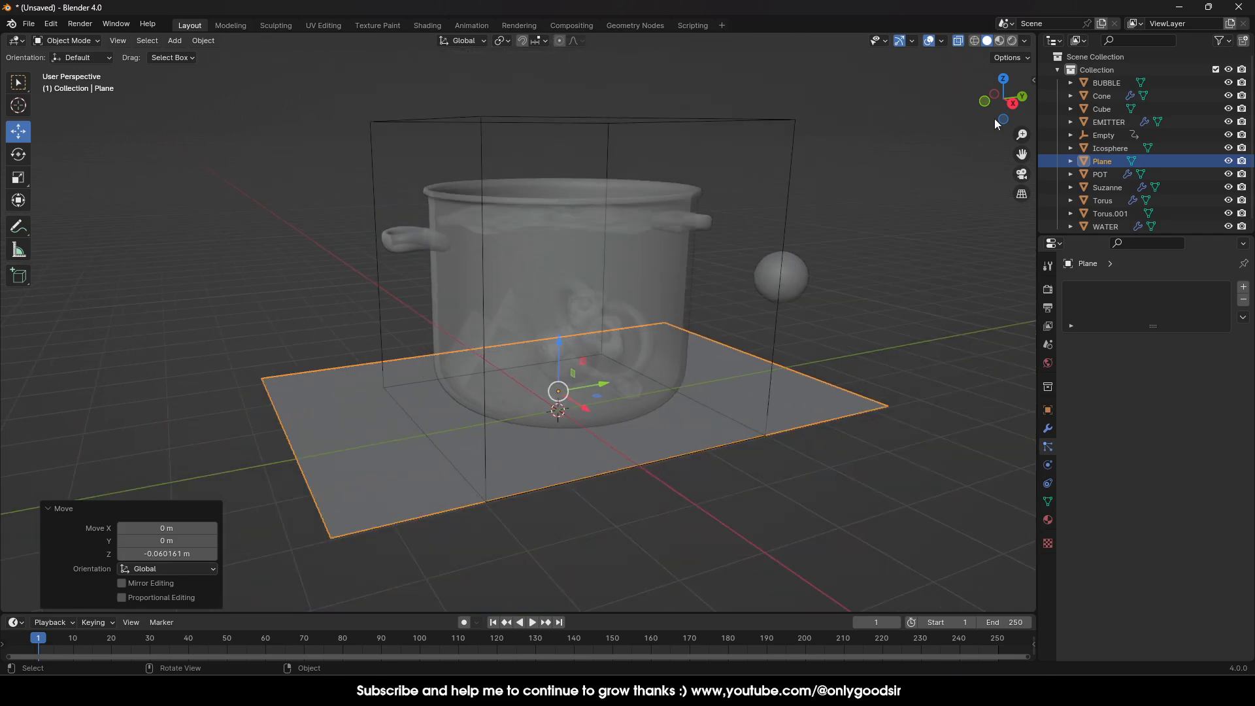
Step: Turn off X-ray display and hide the BUBBLE object in the viewport
click(958, 40)
middle_drag(638, 330, 587, 441)
middle_drag(679, 452, 667, 405)
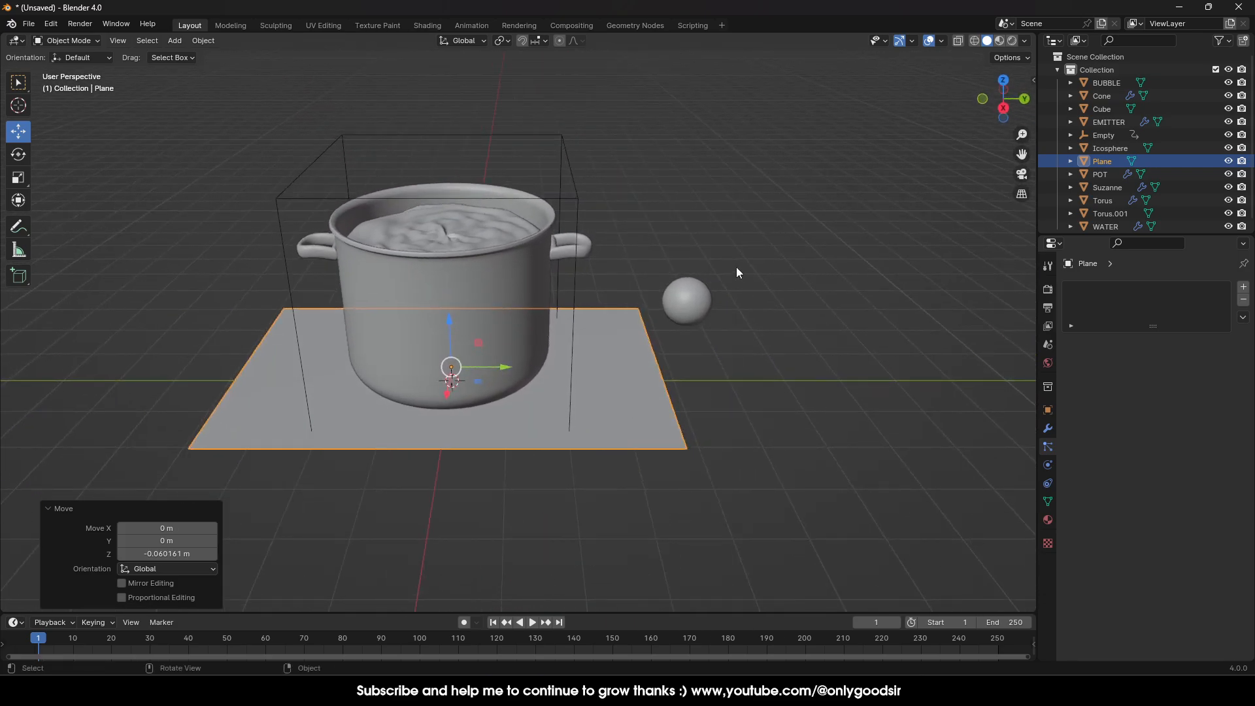
click(686, 297)
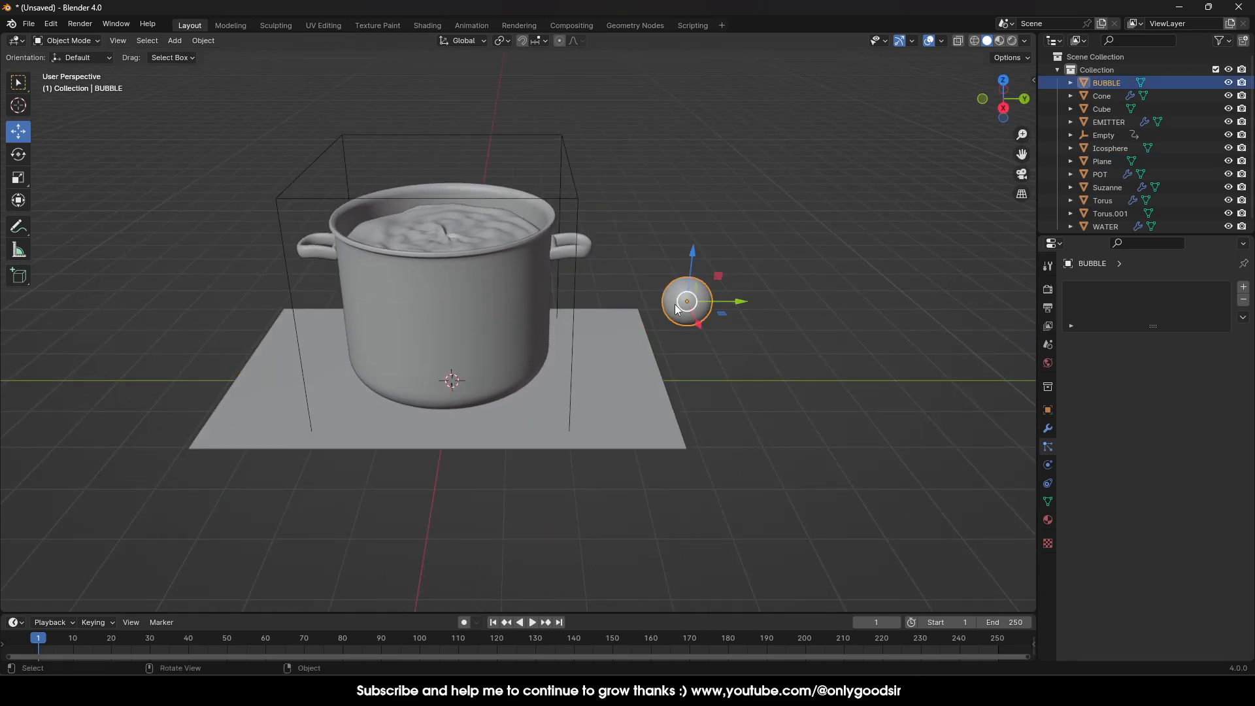
click(1229, 83)
middle_drag(648, 335, 681, 316)
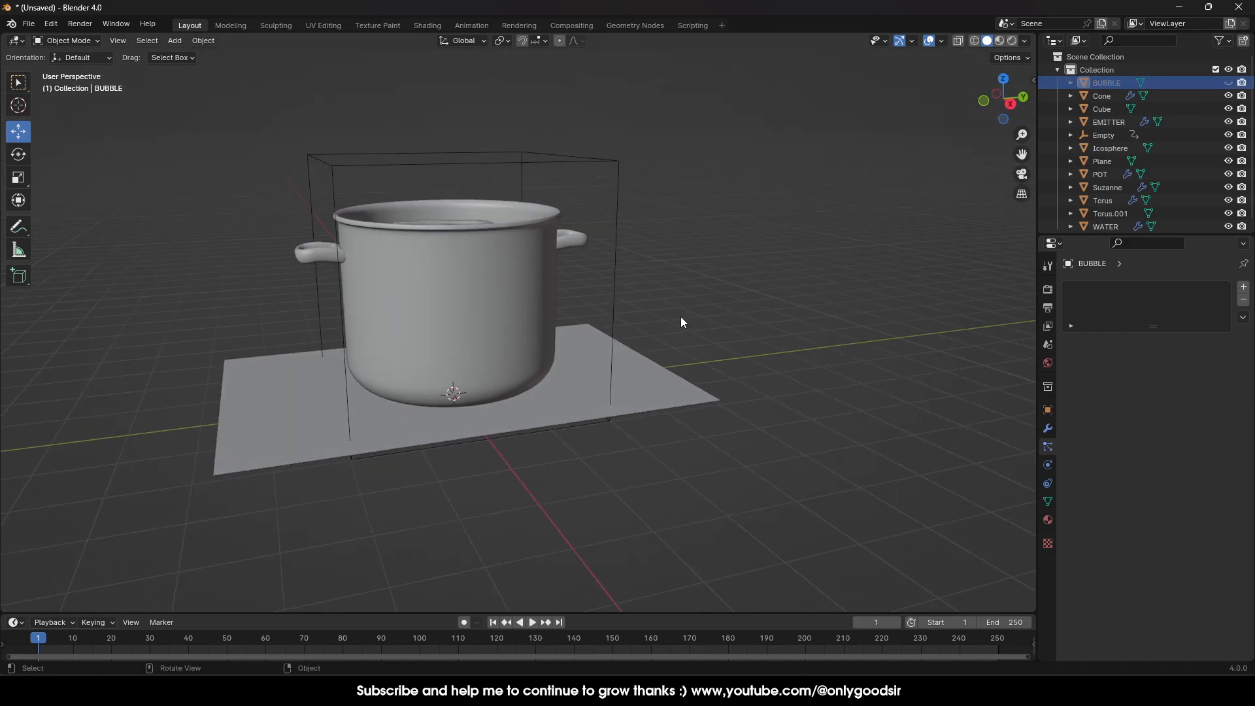
Step: Extend the plane under the pot by extruding its two short end edges and scaling them outward to 1.381 along Y
scroll(719, 359, up, 3)
middle_drag(742, 383, 608, 415)
click(550, 450)
scroll(589, 452, down, 3)
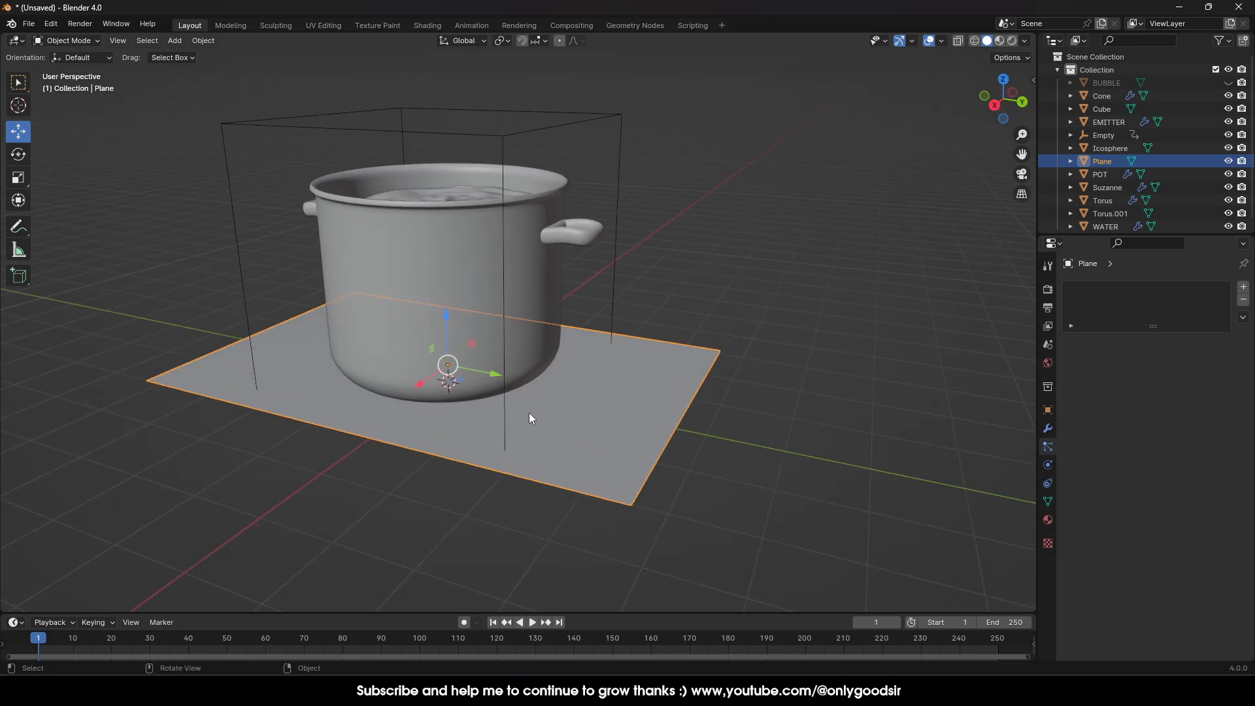
middle_drag(529, 417, 606, 431)
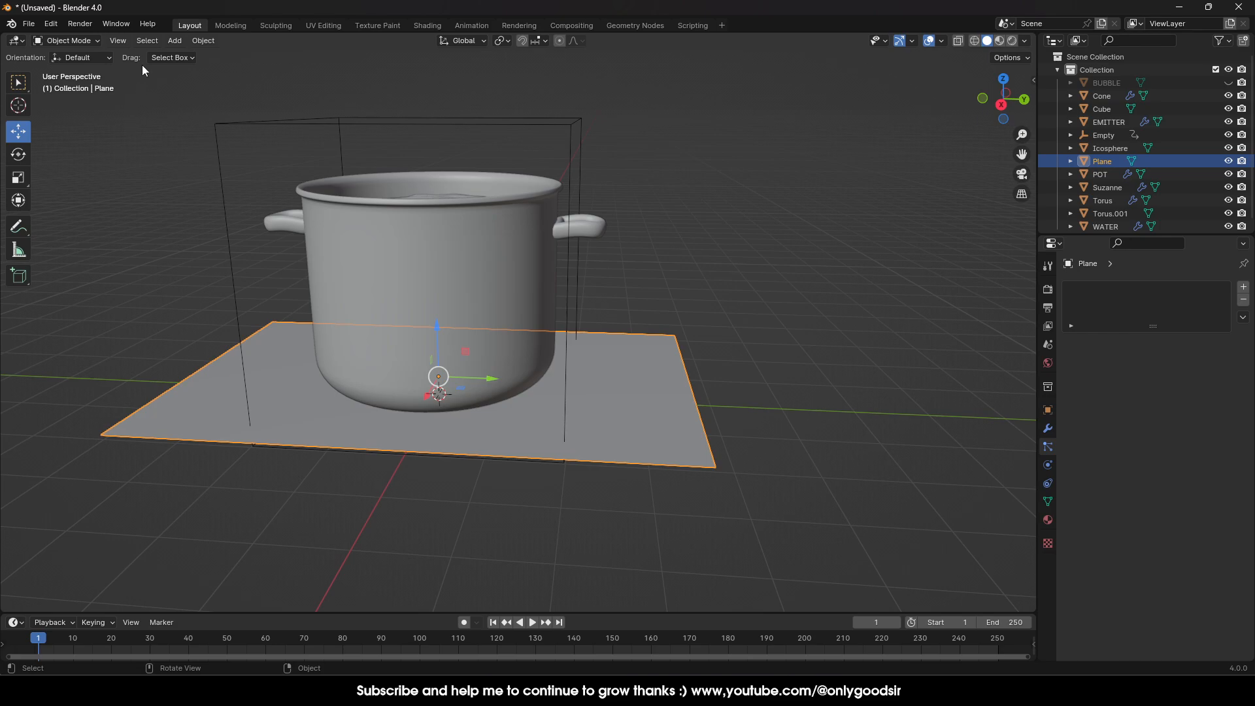
key(Tab)
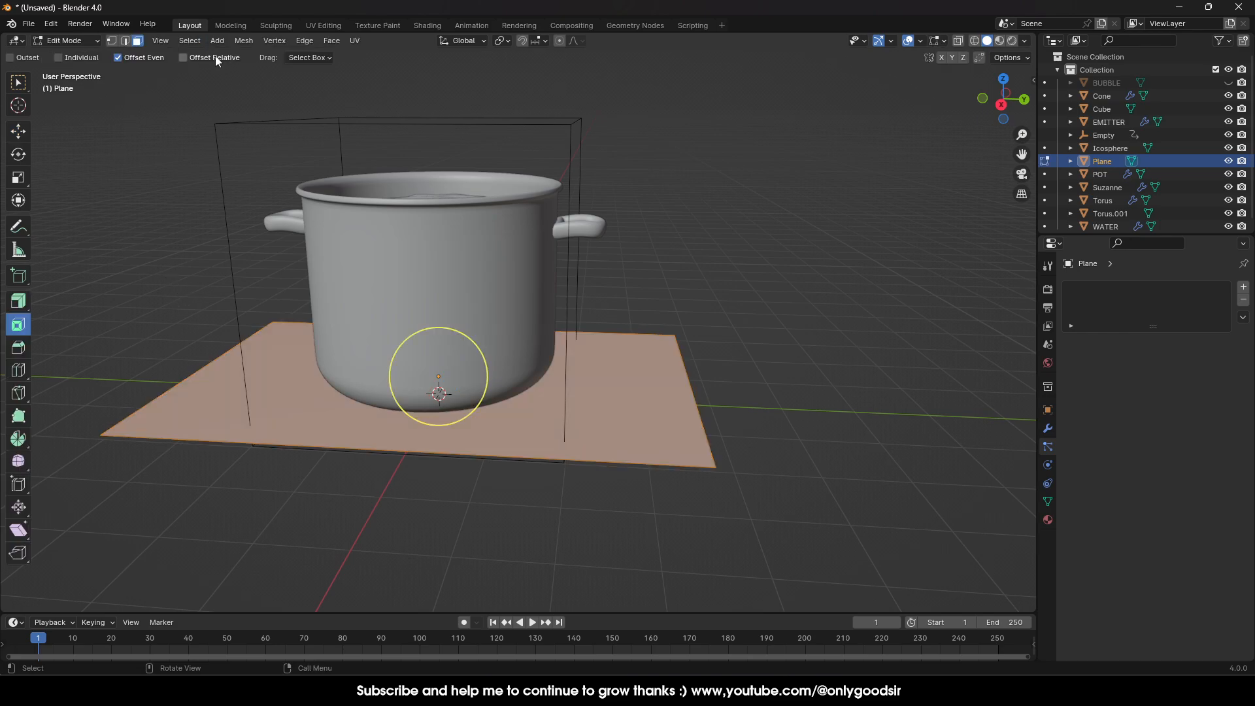
click(126, 41)
click(694, 399)
shift+click(183, 382)
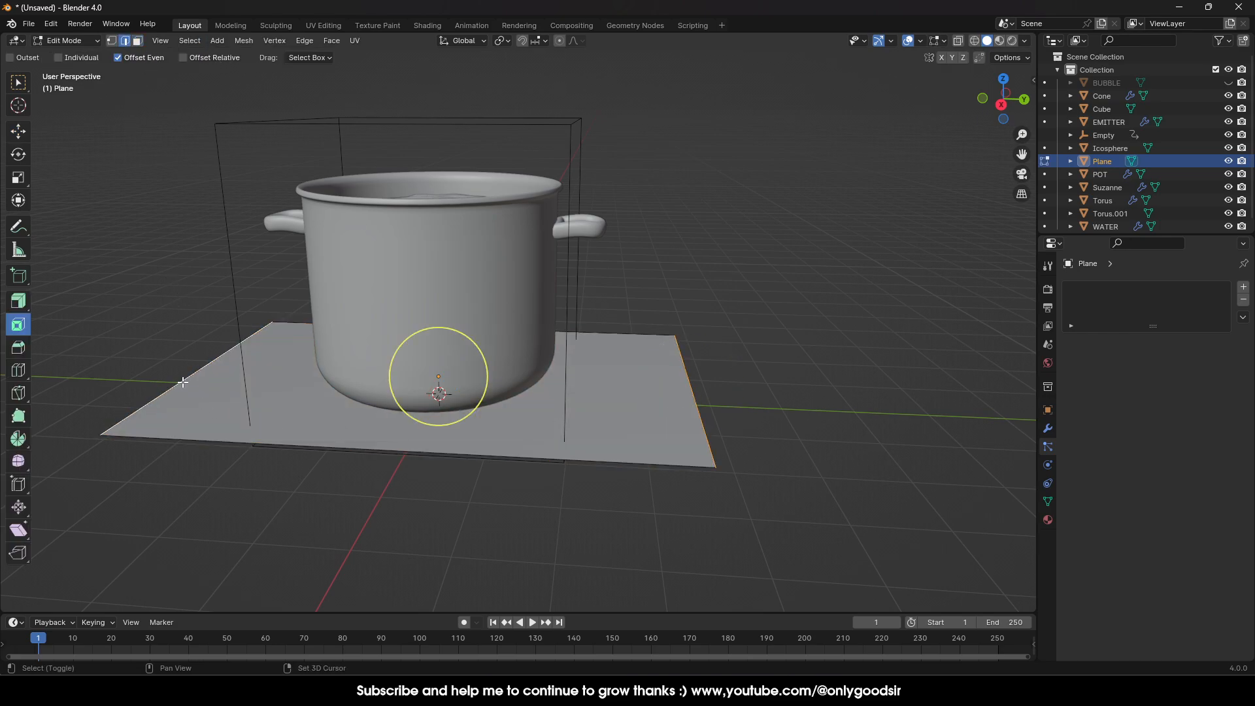
key(e)
key(Escape)
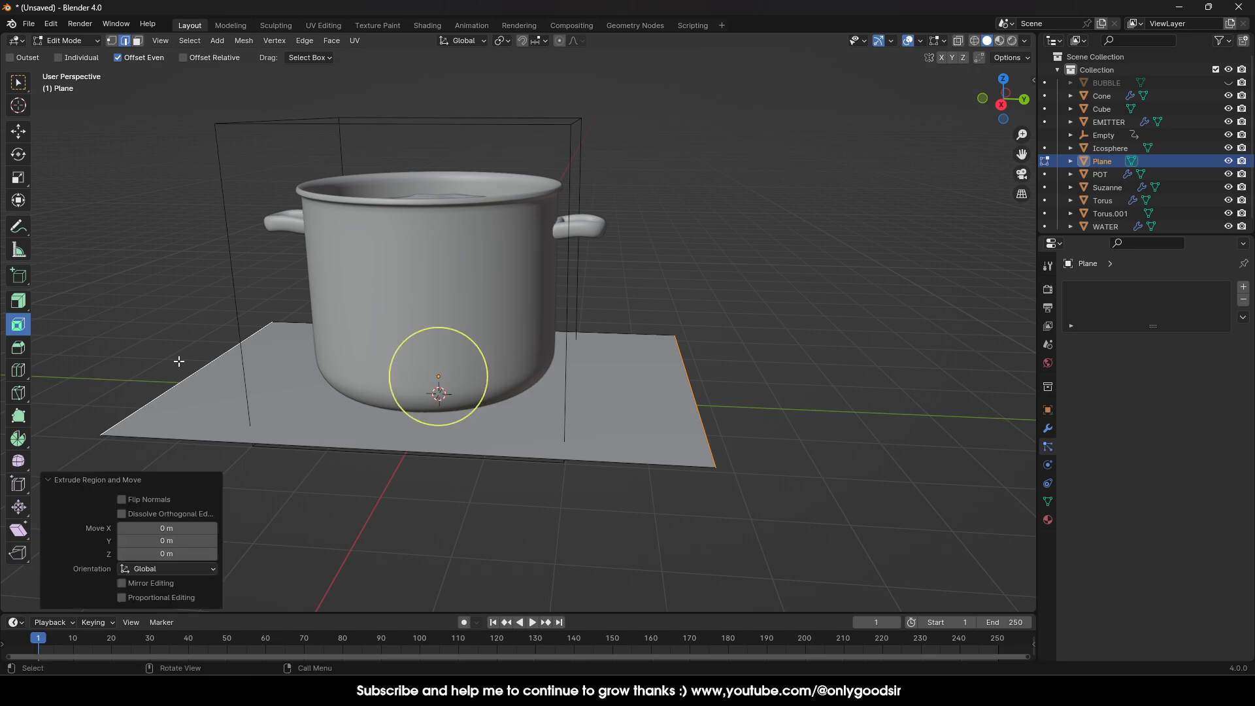
click(18, 177)
drag(489, 379, 513, 376)
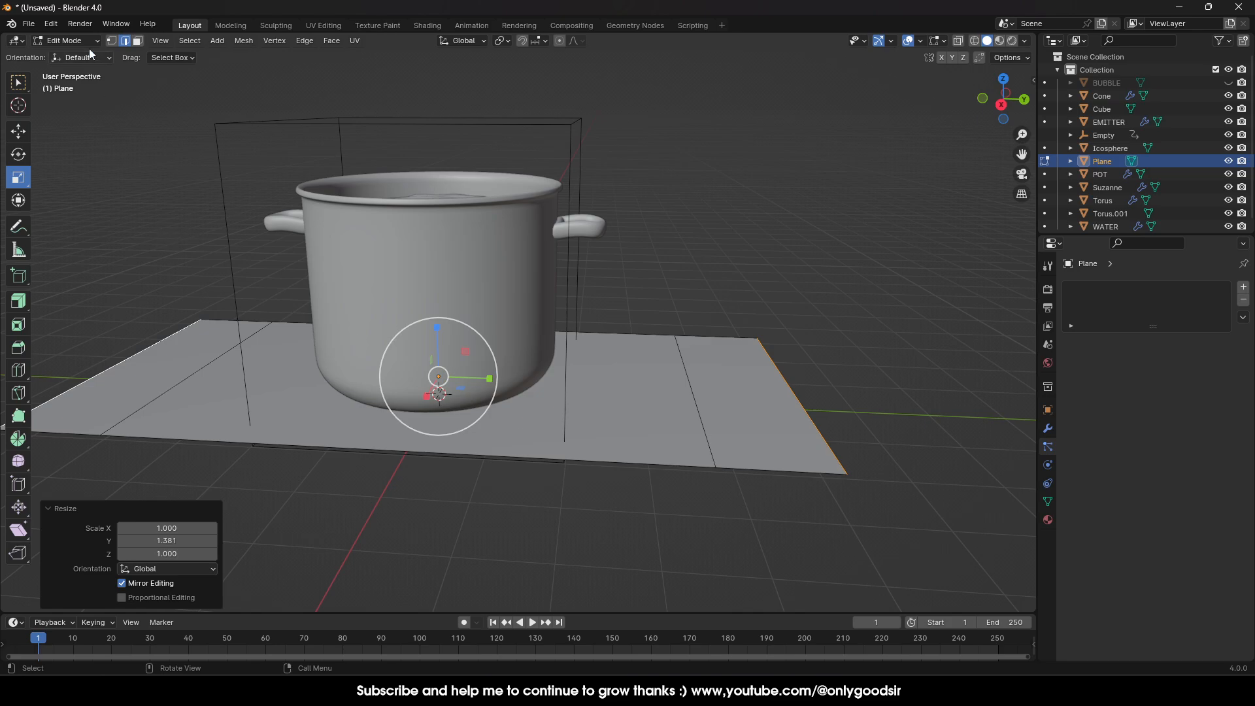
Step: Return to Object Mode and apply the plane's scale
click(110, 42)
scroll(106, 424, down, 1)
key(Tab)
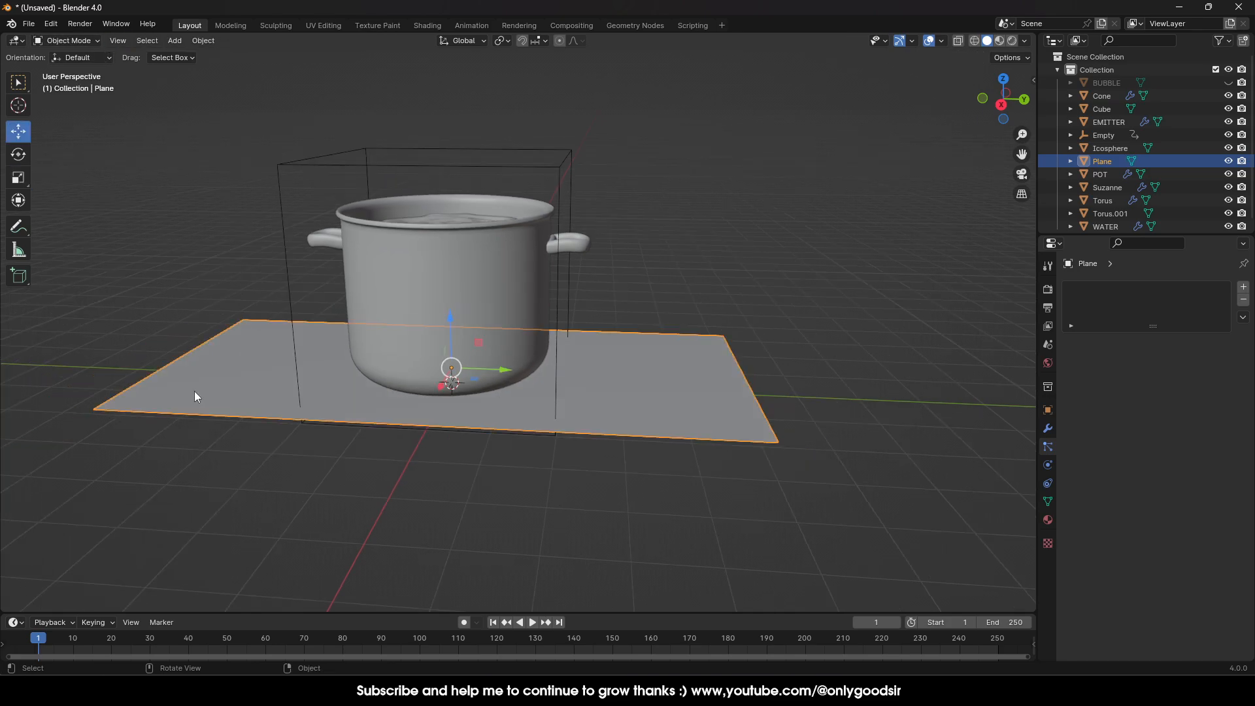
key(ctrl+a)
click(232, 393)
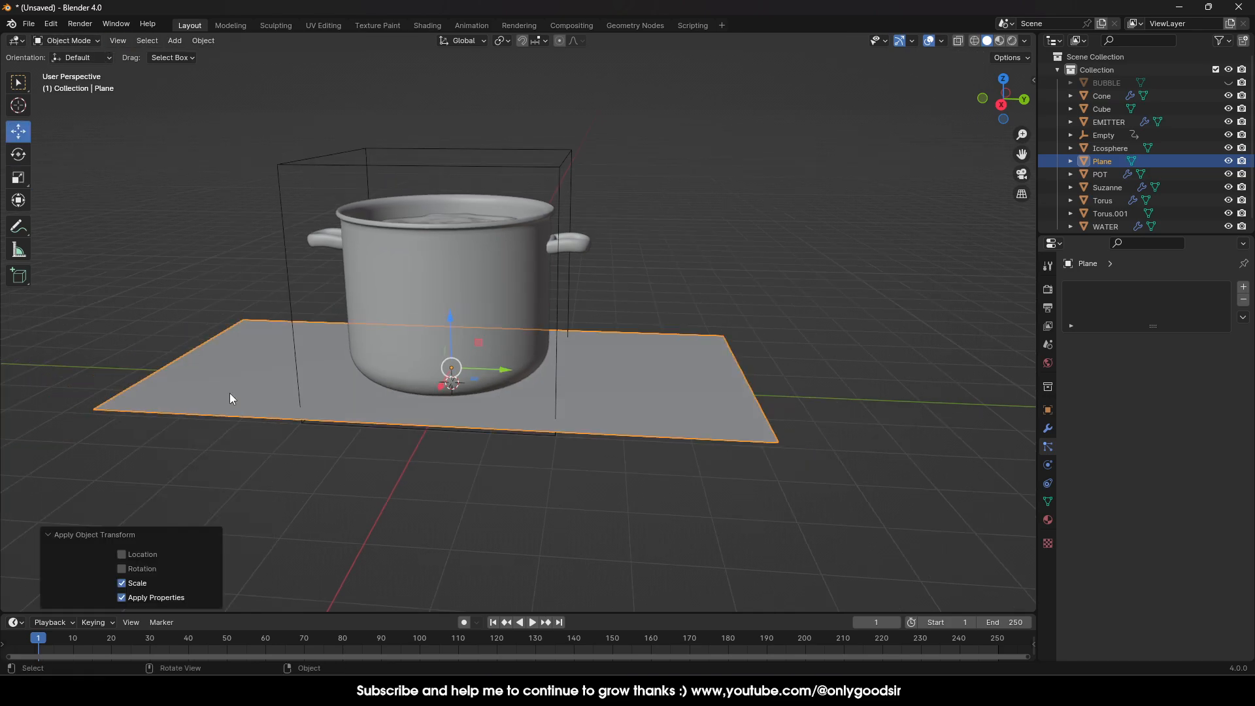
Step: Round the plane's four outer corners with a 0.722 m vertex bevel using 6 segments
key(Tab)
click(94, 410)
shift+click(243, 319)
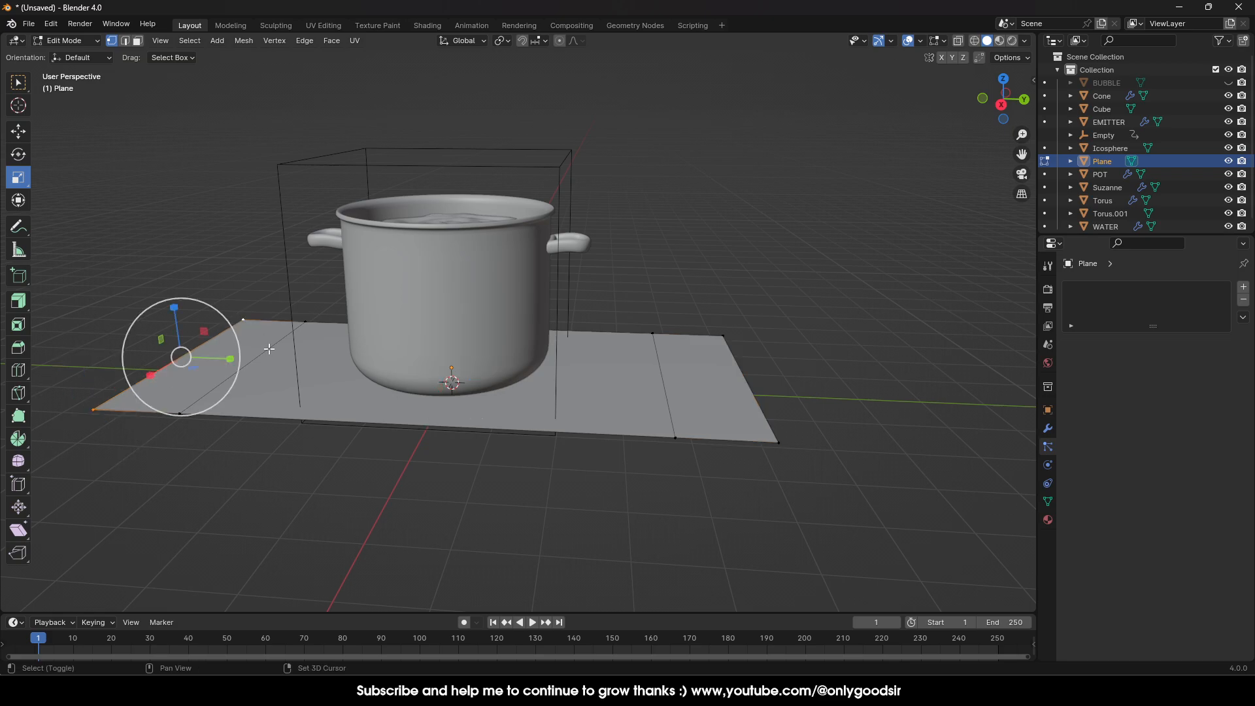
click(18, 132)
shift+click(778, 442)
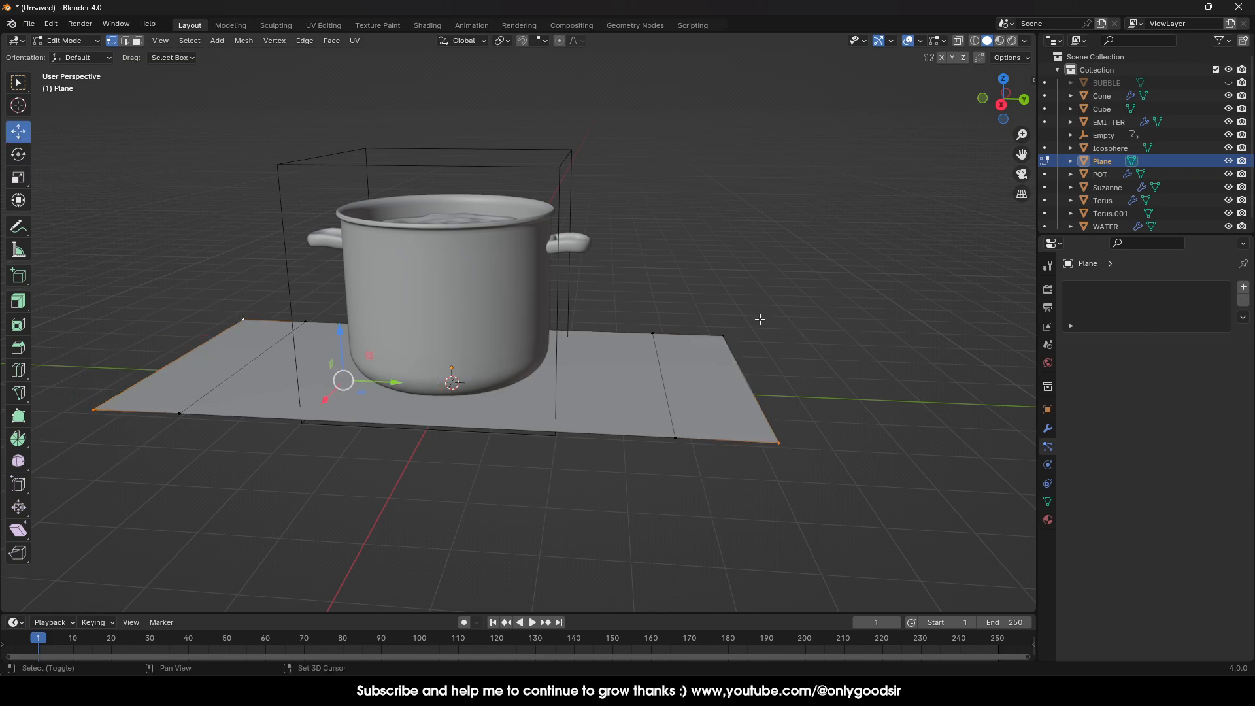
shift+drag(717, 317, 745, 357)
right_click(720, 359)
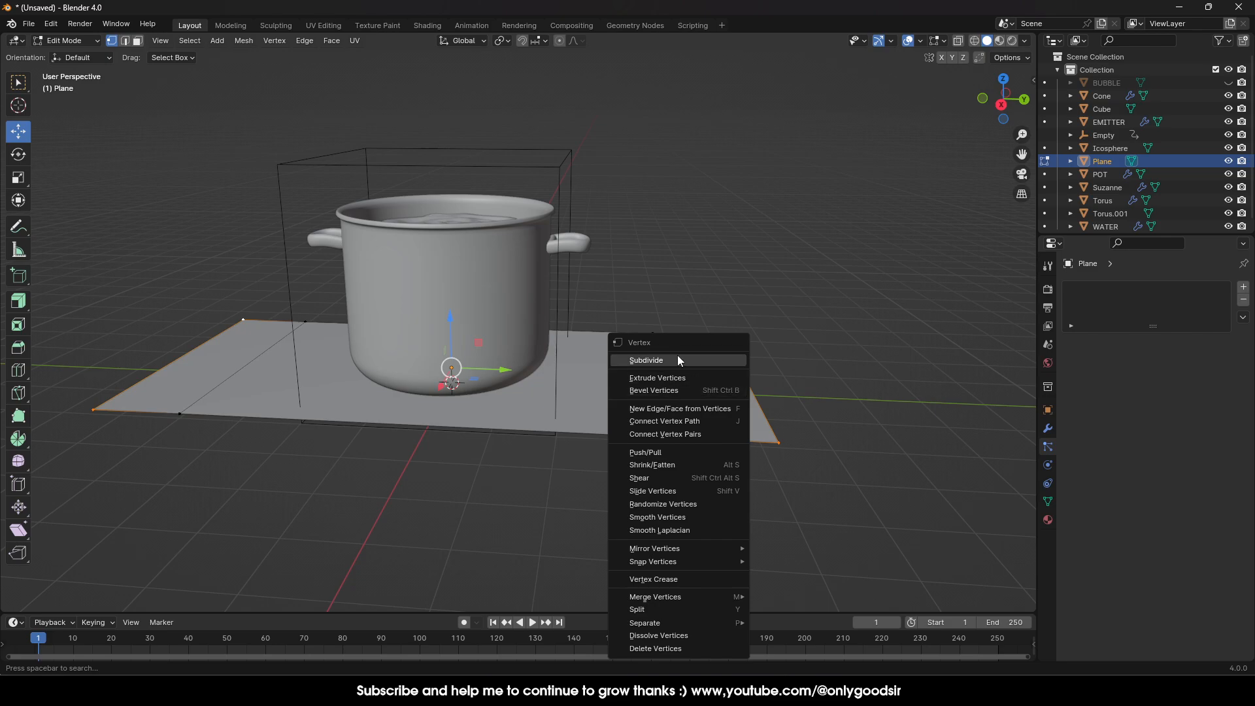
click(666, 391)
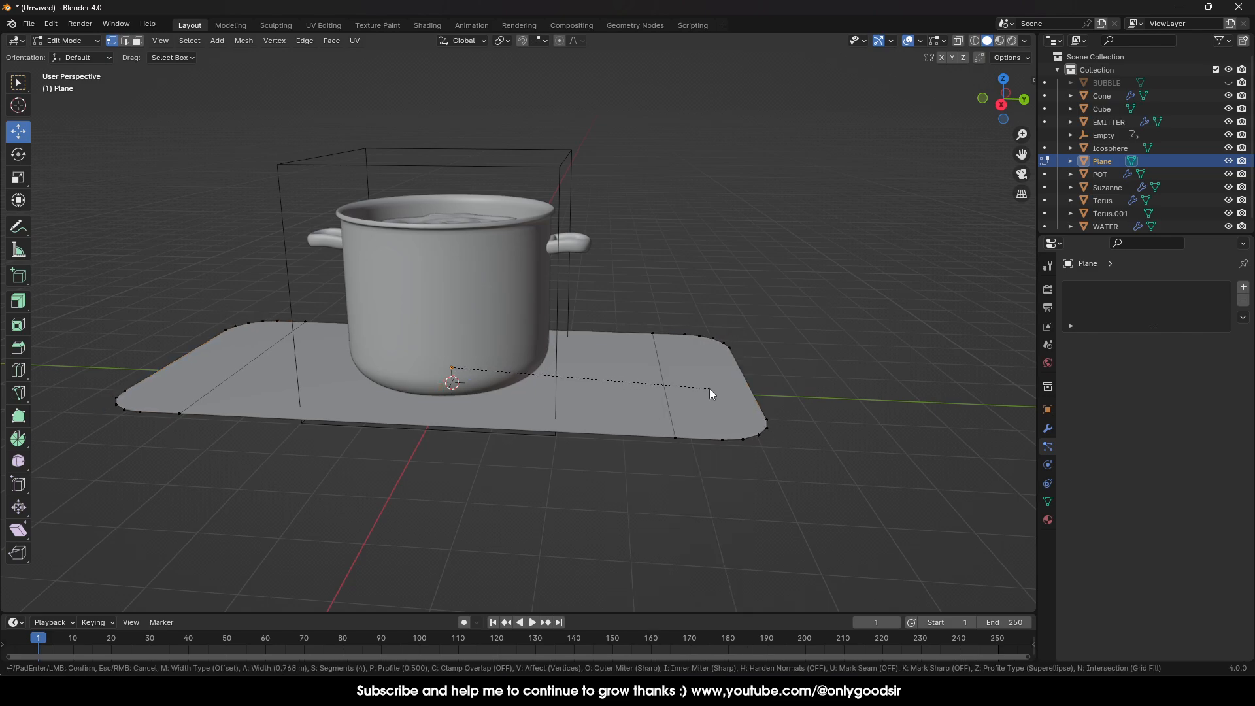
click(707, 389)
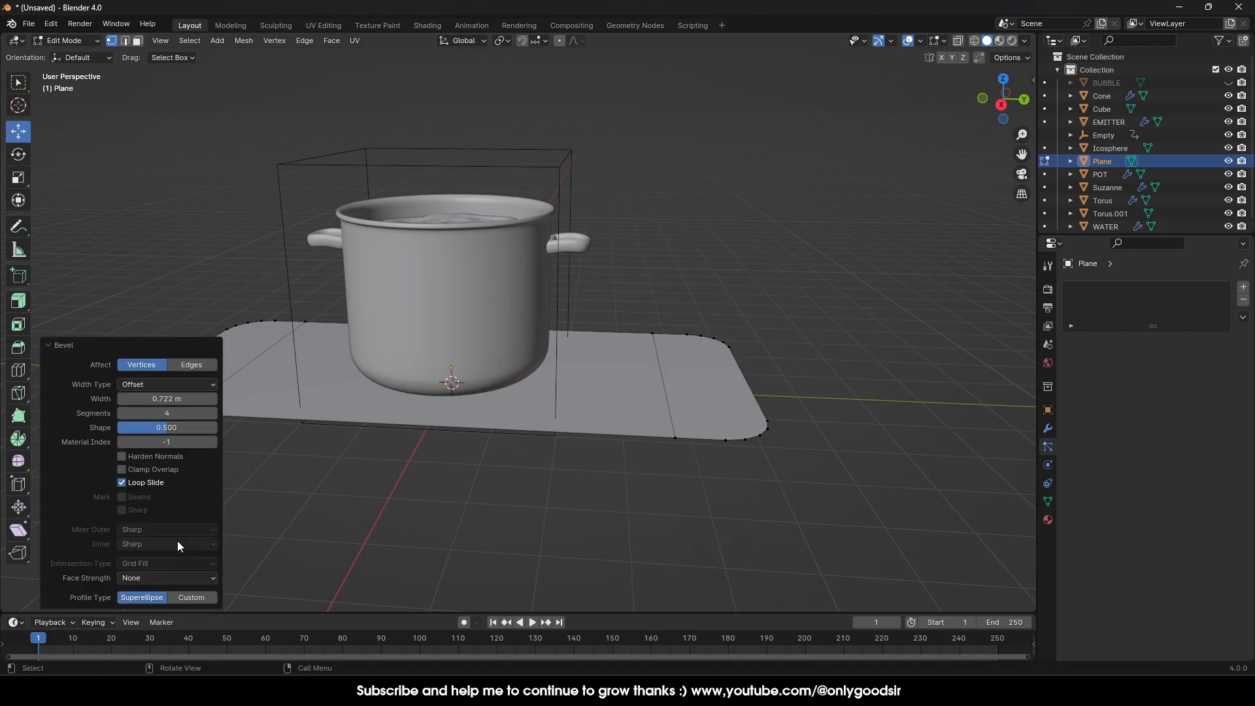
click(213, 413)
key(Tab)
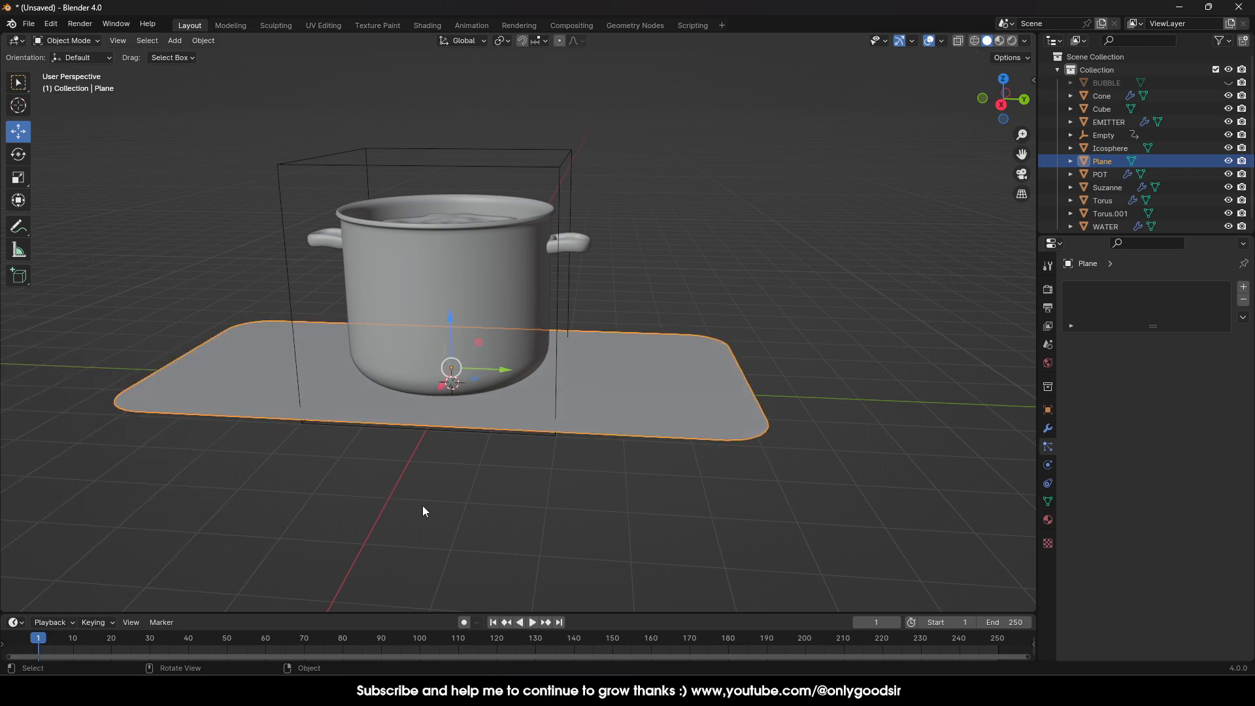
Step: Extrude the plane's two rounded end faces upward by about 0.045 m
middle_drag(521, 508, 574, 524)
key(Tab)
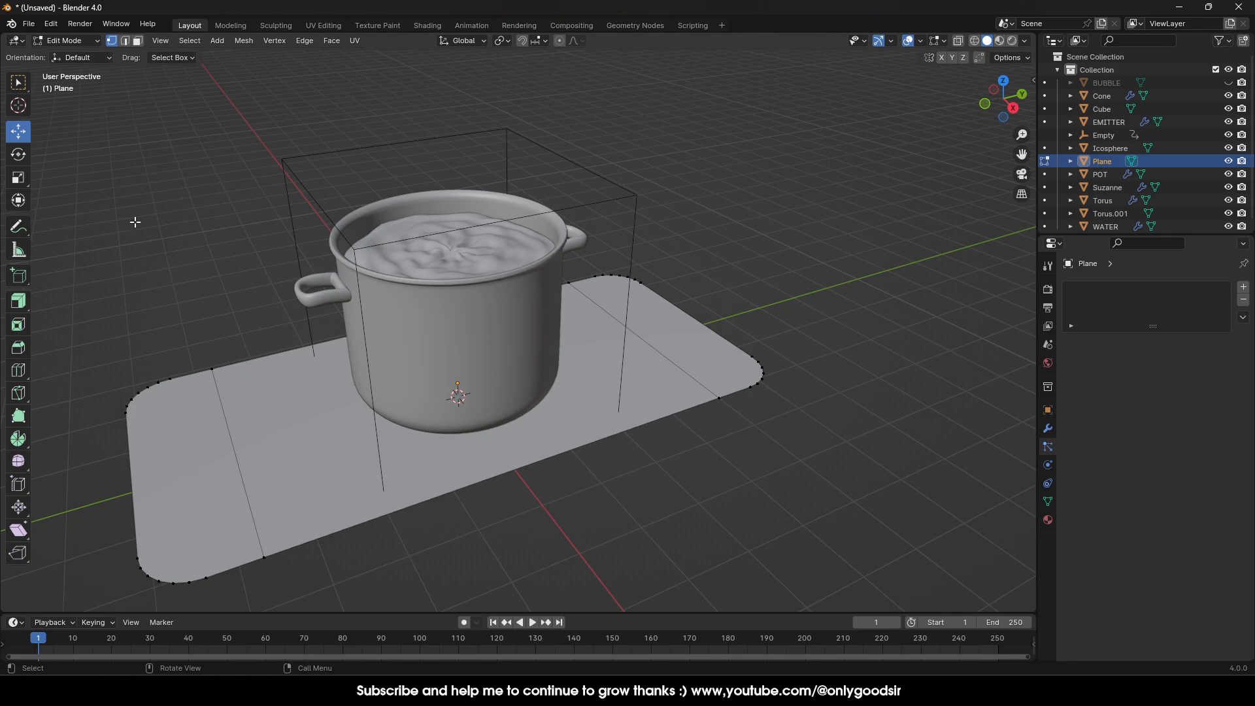
click(138, 41)
click(187, 468)
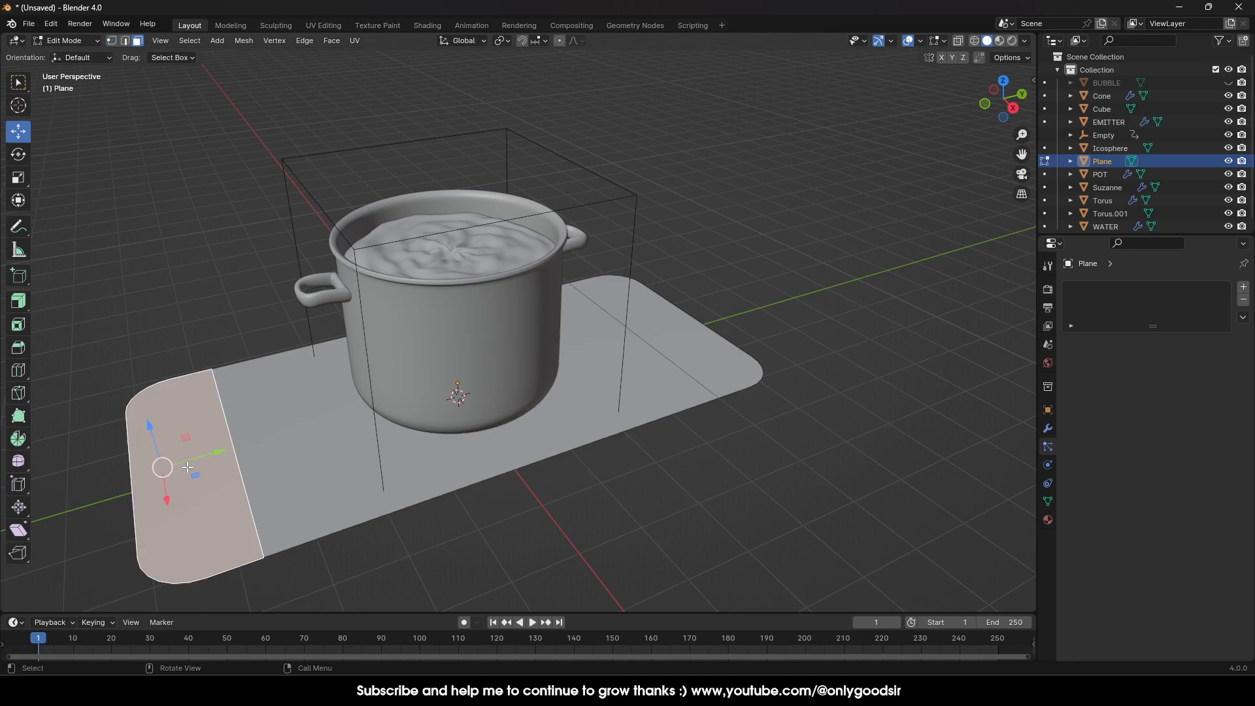
shift+click(653, 373)
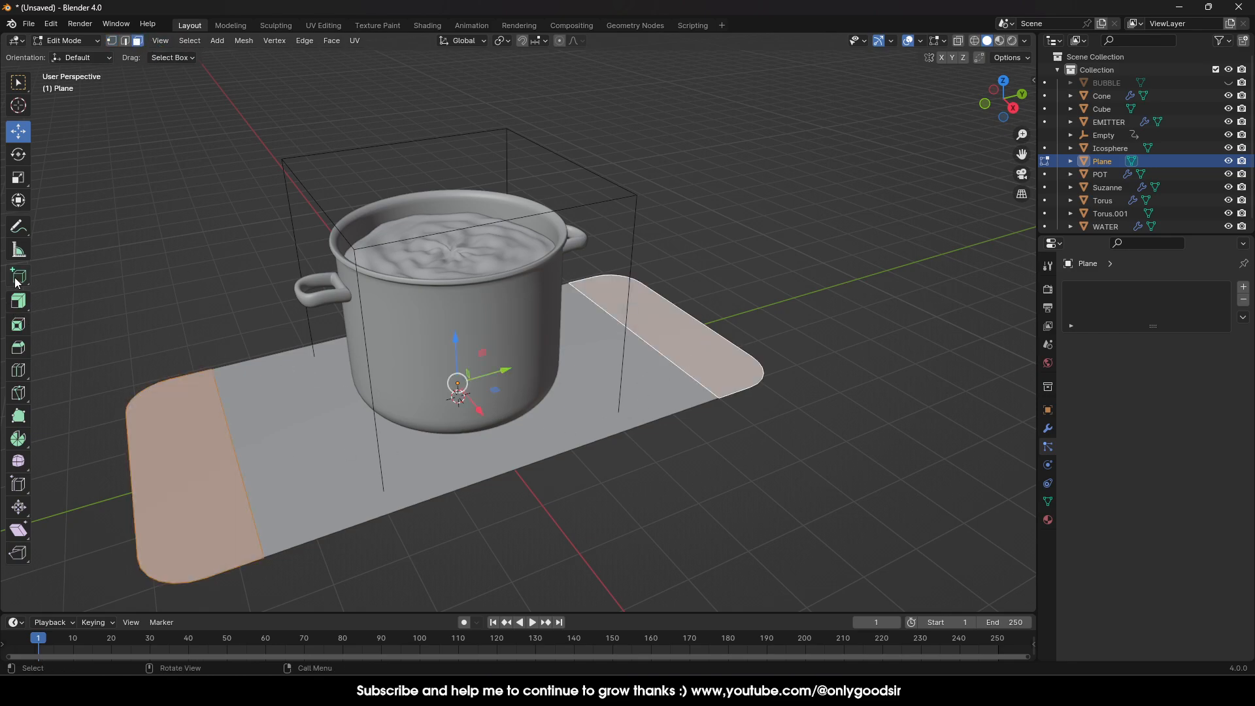
click(18, 301)
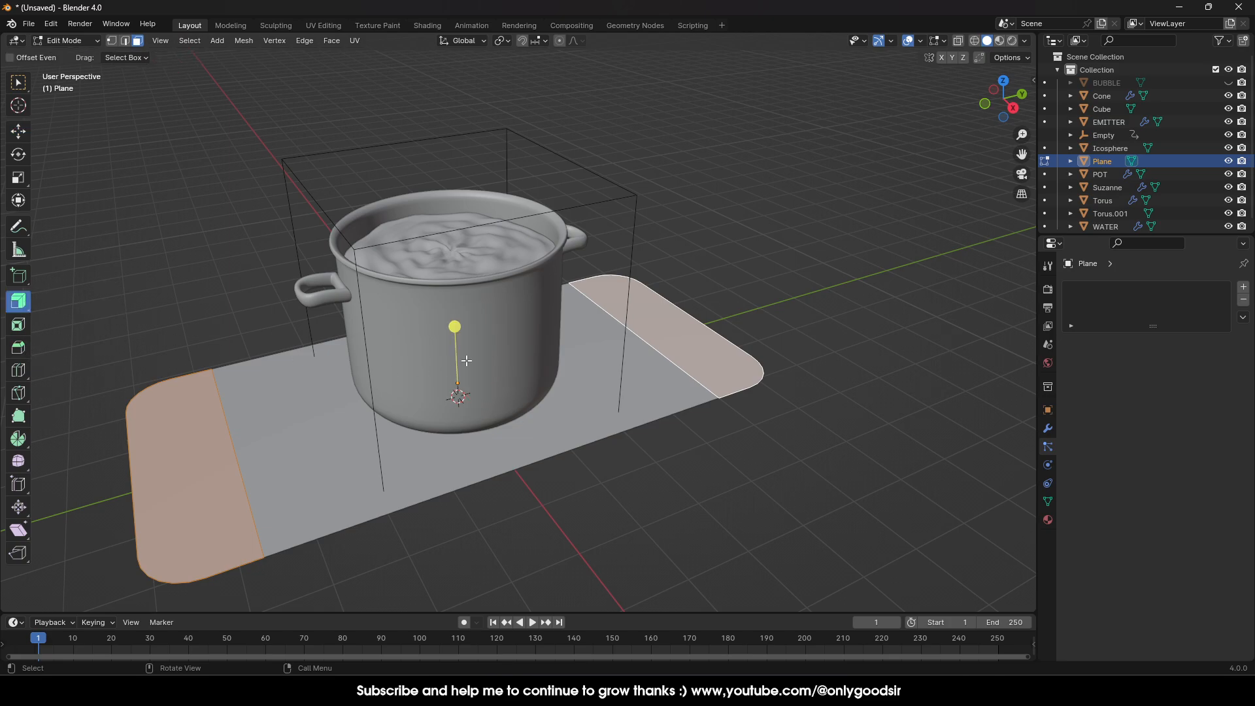
drag(457, 323, 464, 318)
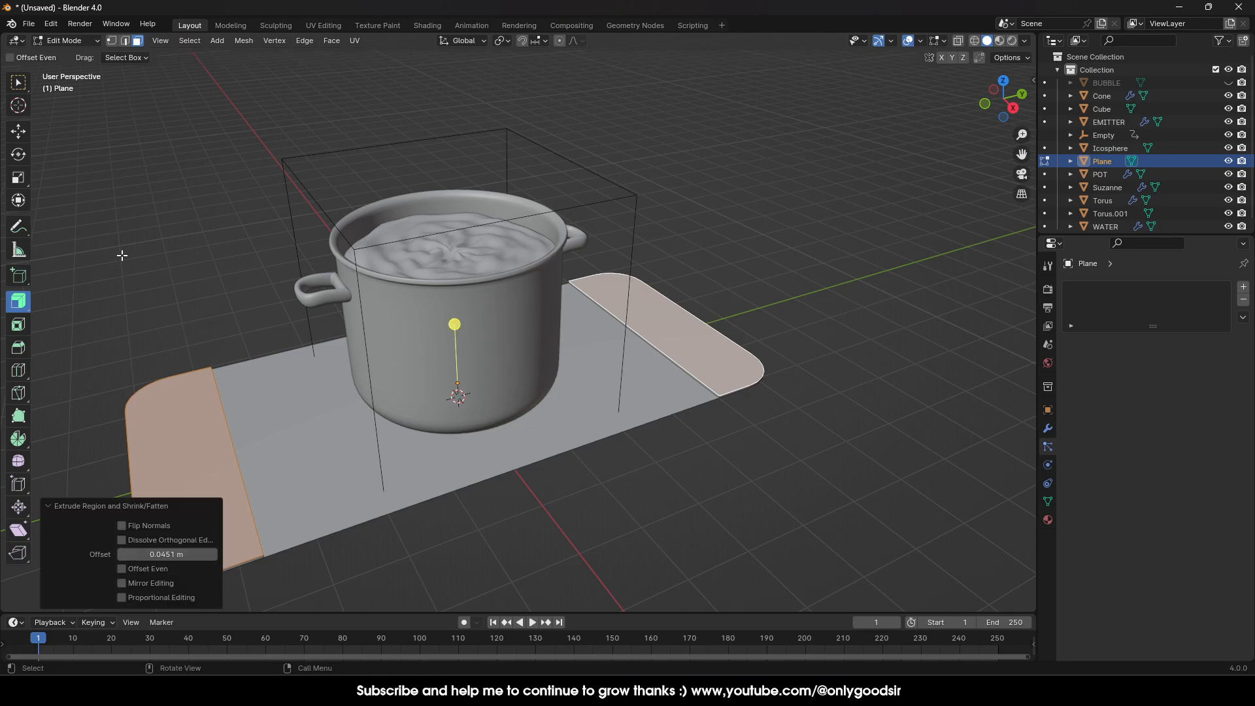
Step: Bevel the edges of the two raised end sections by about 0.029 m and reduce the bevel's segment count
click(120, 43)
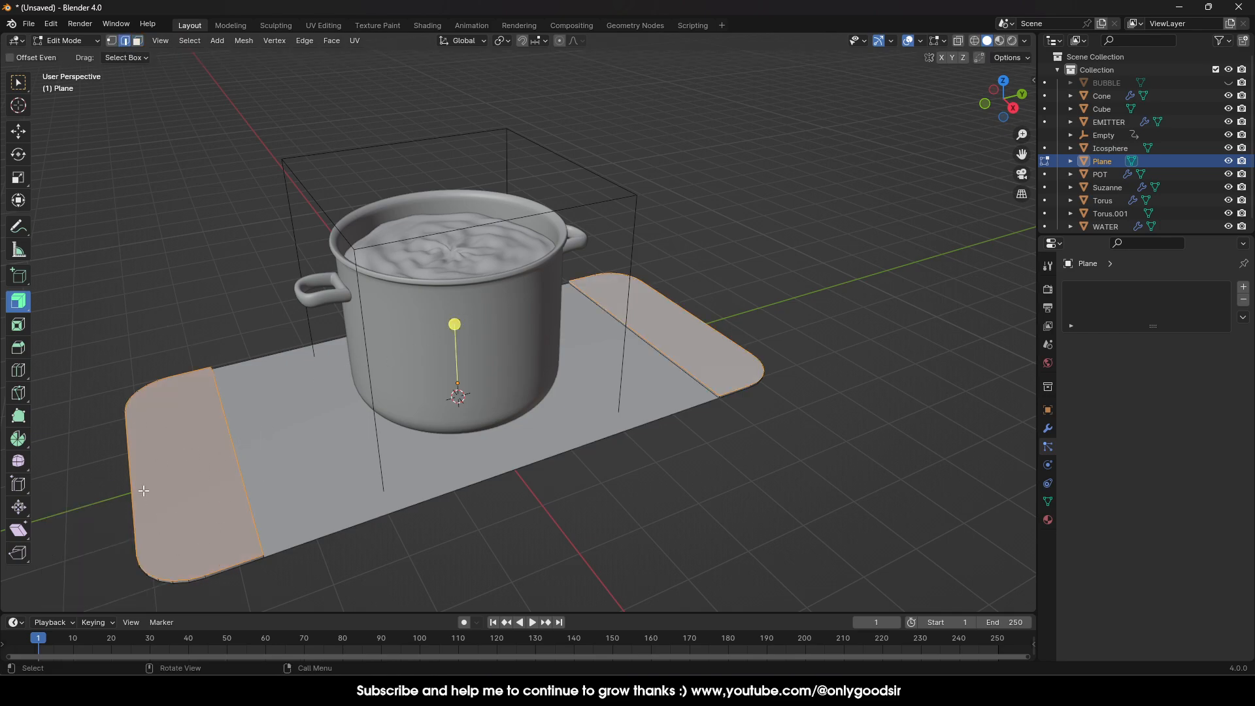
right_click(179, 311)
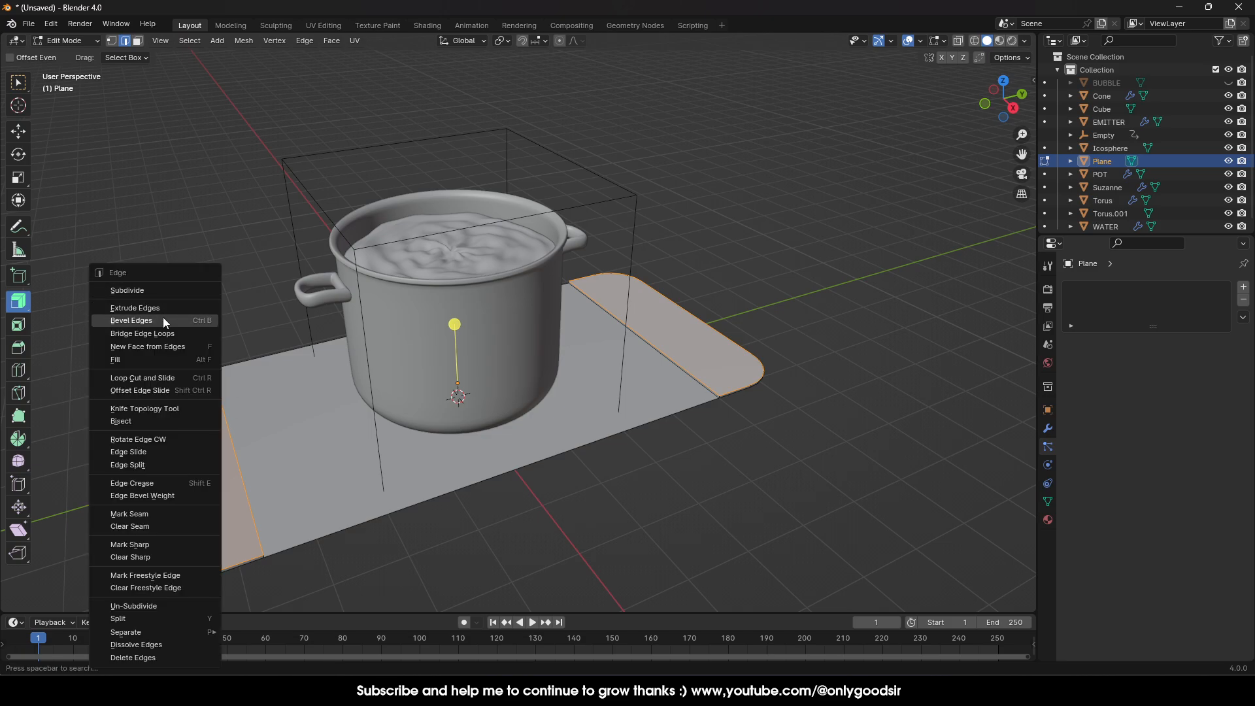
click(163, 316)
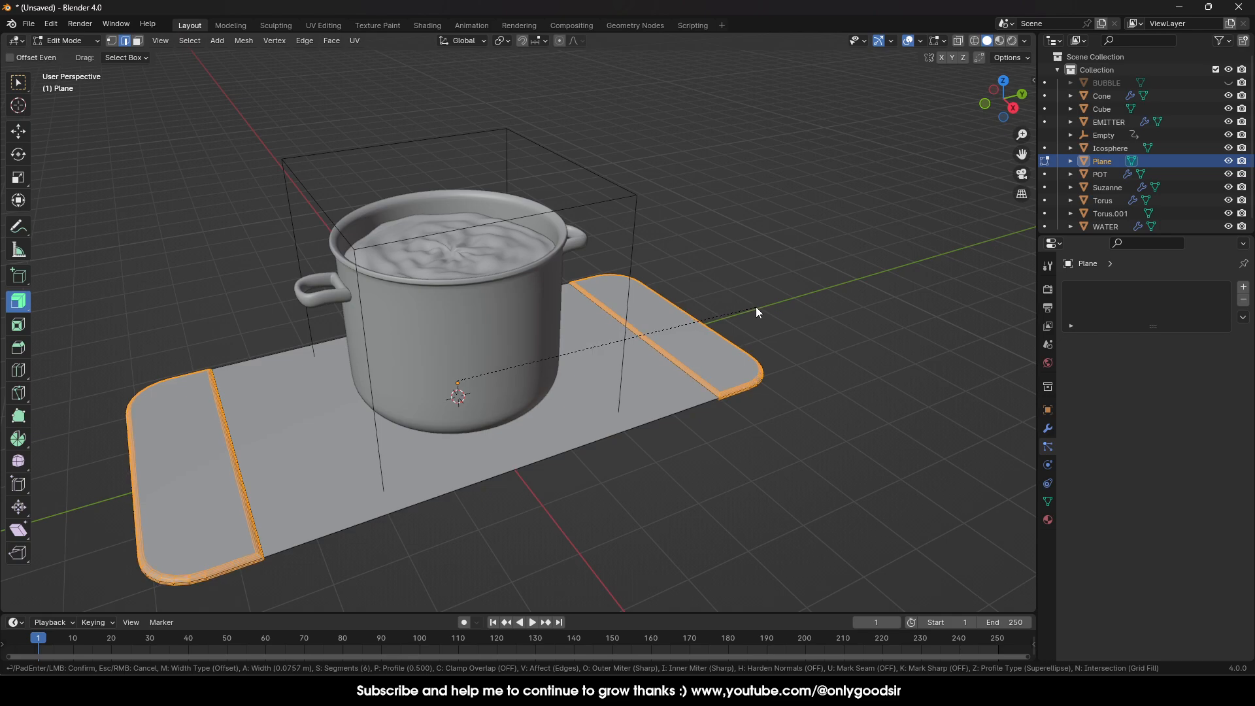
click(728, 311)
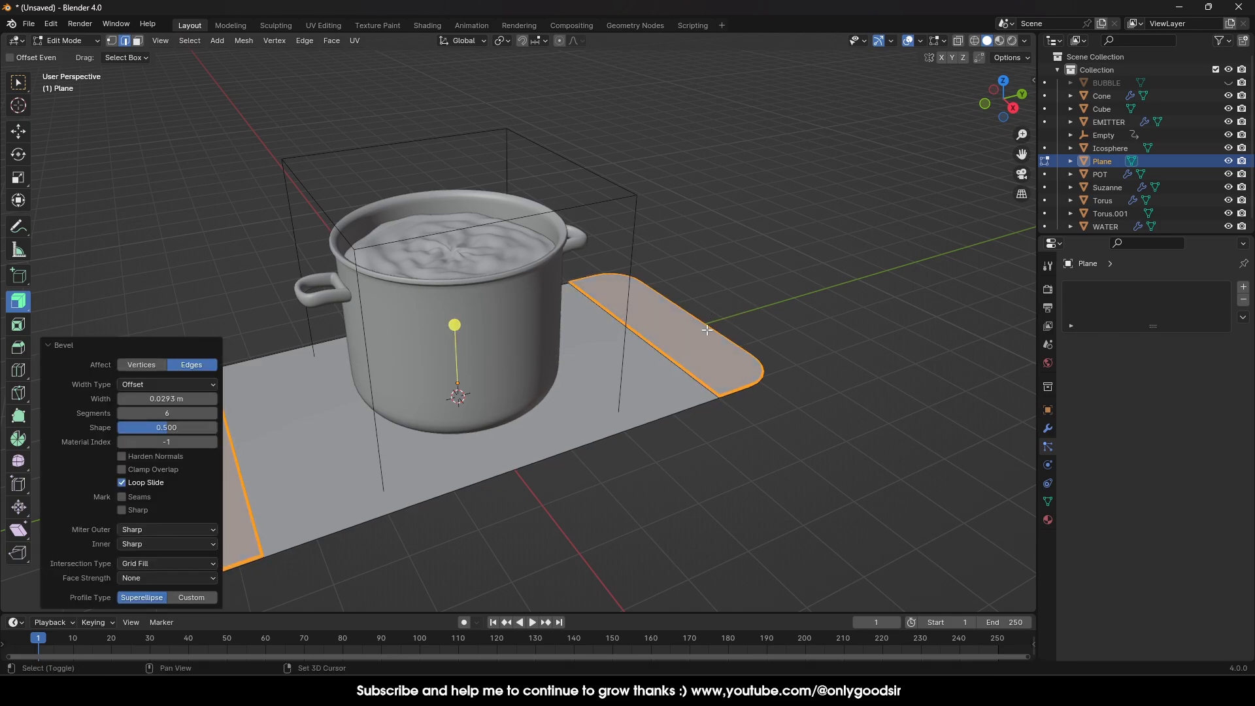
click(120, 413)
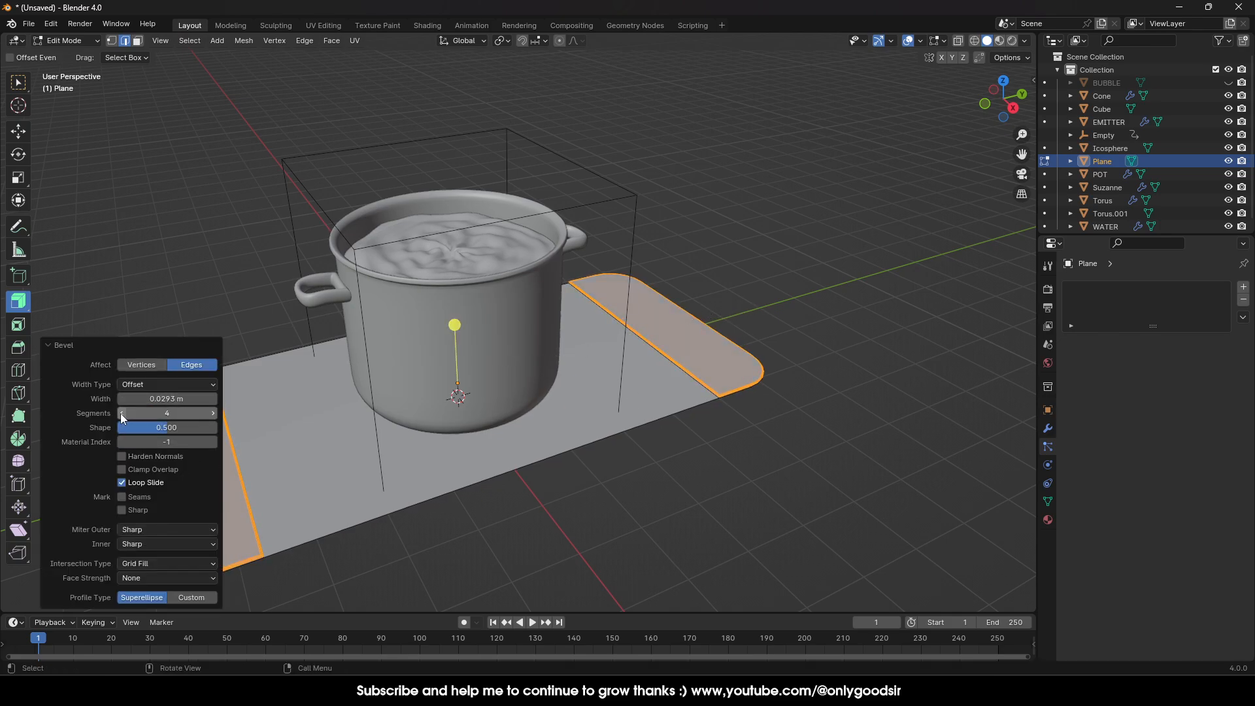
click(121, 413)
key(Tab)
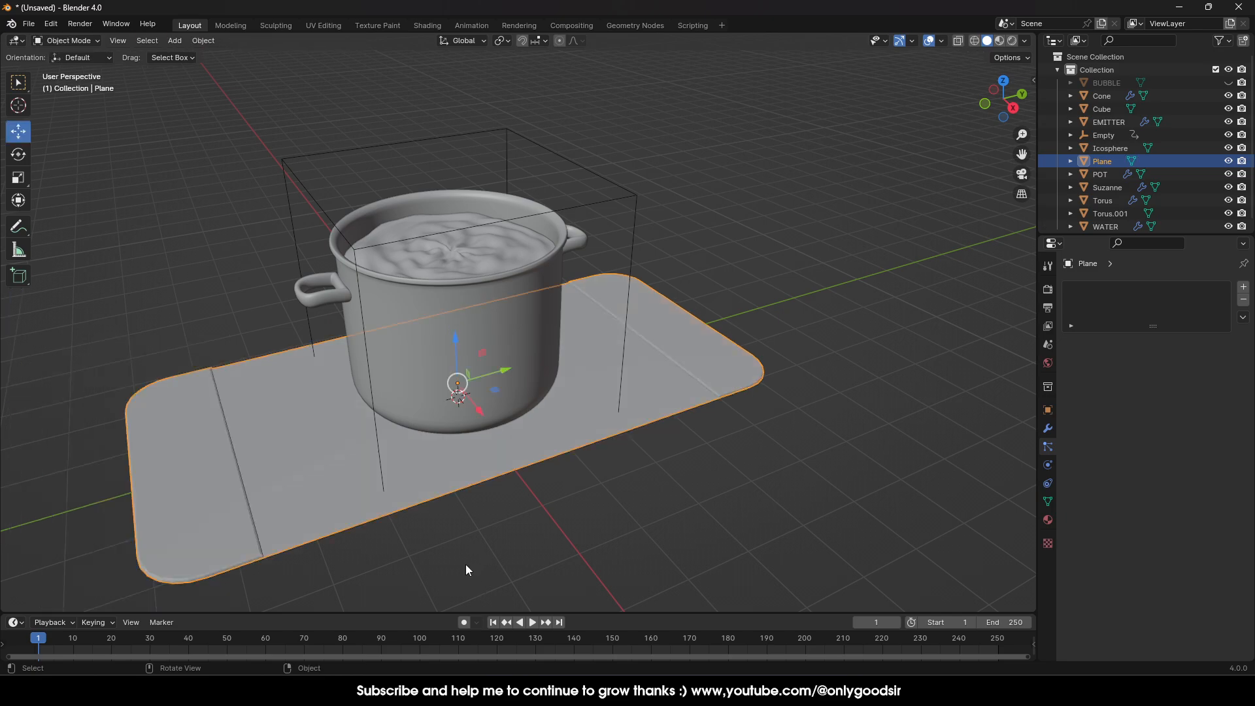
Step: Try thickening the plane with a Solidify modifier at 0.407 m thickness with Even Thickness enabled, and remove the modifier
middle_drag(465, 563, 391, 526)
click(405, 510)
mouse_move(411, 455)
middle_down()
mouse_move(333, 460)
mouse_move(418, 442)
middle_up()
click(266, 406)
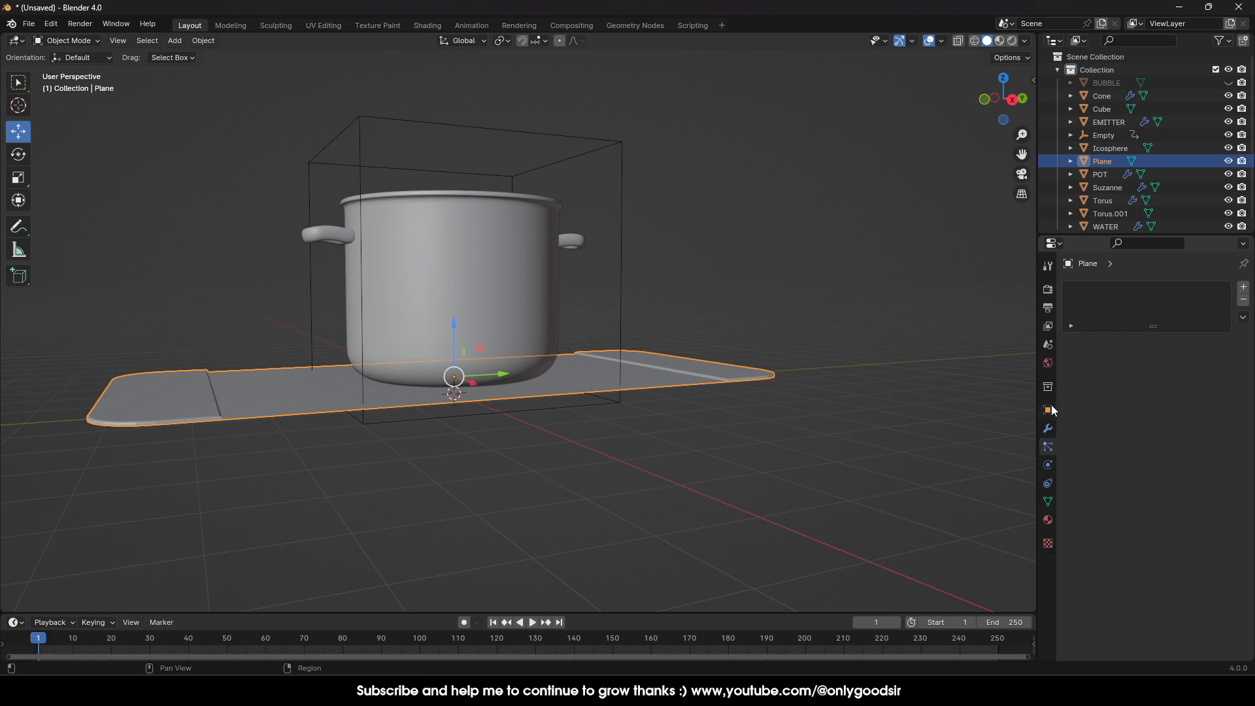
click(1047, 431)
click(1119, 289)
mouse_move(1120, 289)
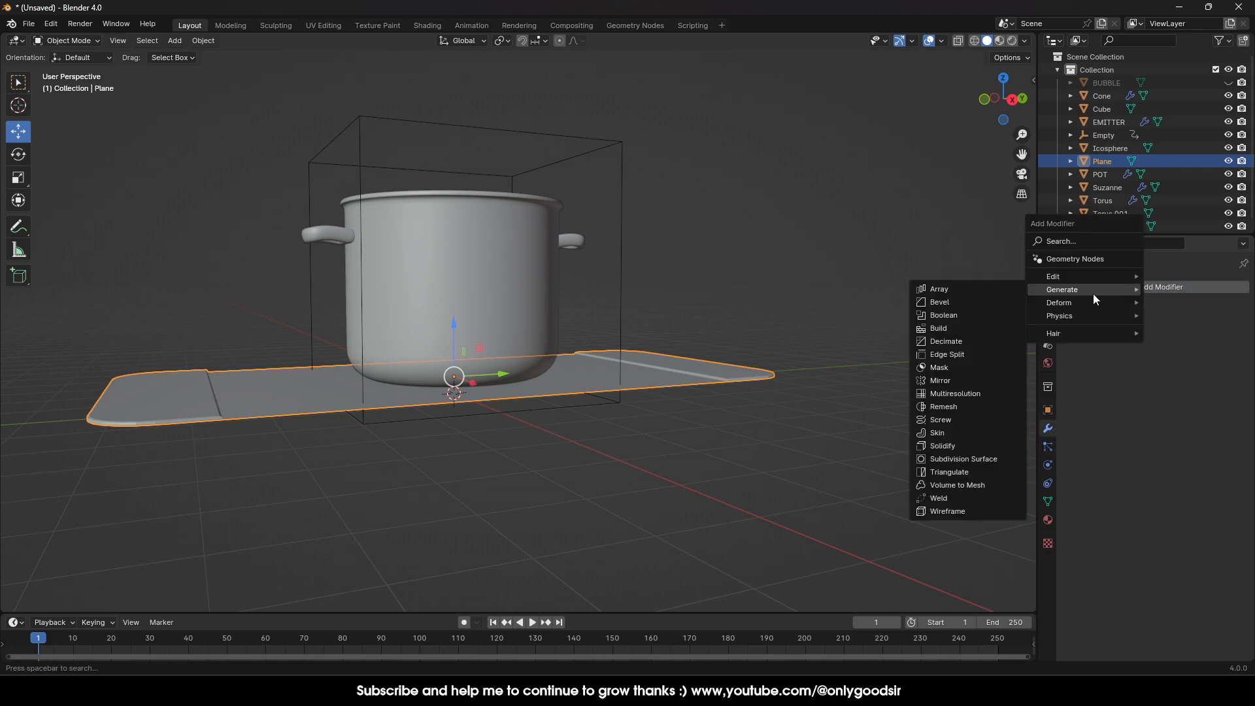
click(942, 445)
drag(1183, 345, 1236, 344)
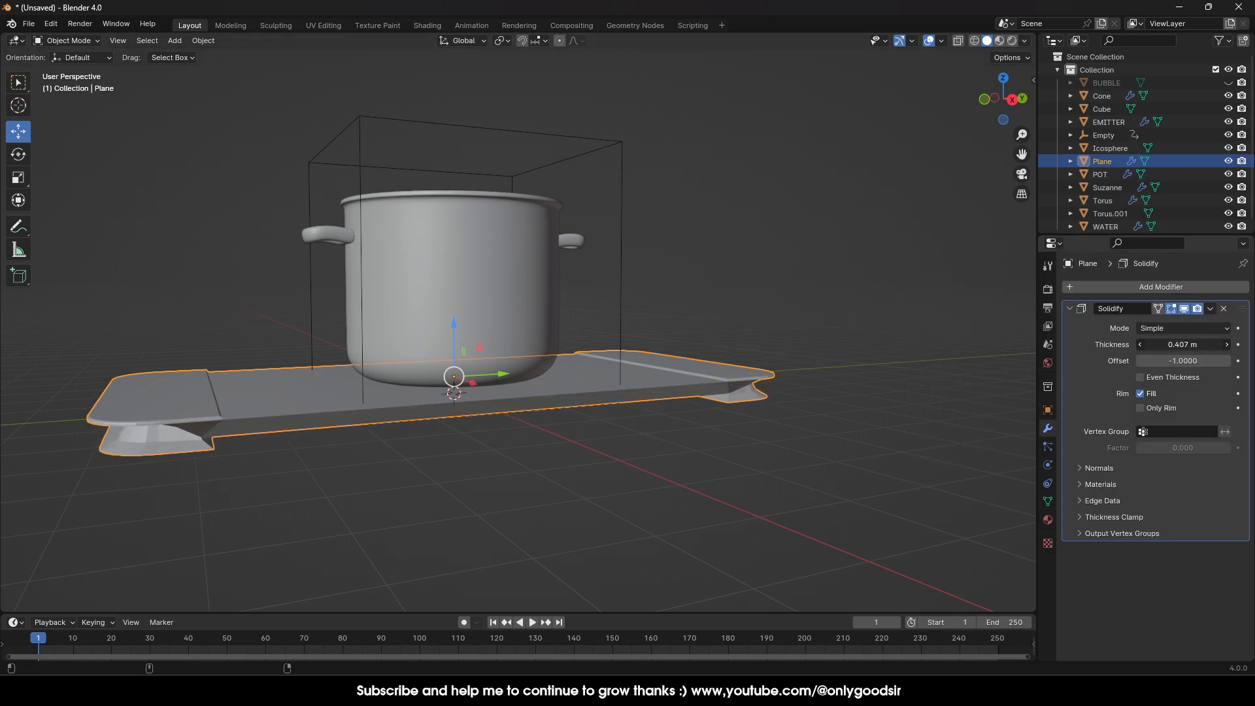
click(1140, 378)
mouse_move(457, 460)
middle_down()
mouse_move(501, 444)
mouse_move(465, 450)
middle_up()
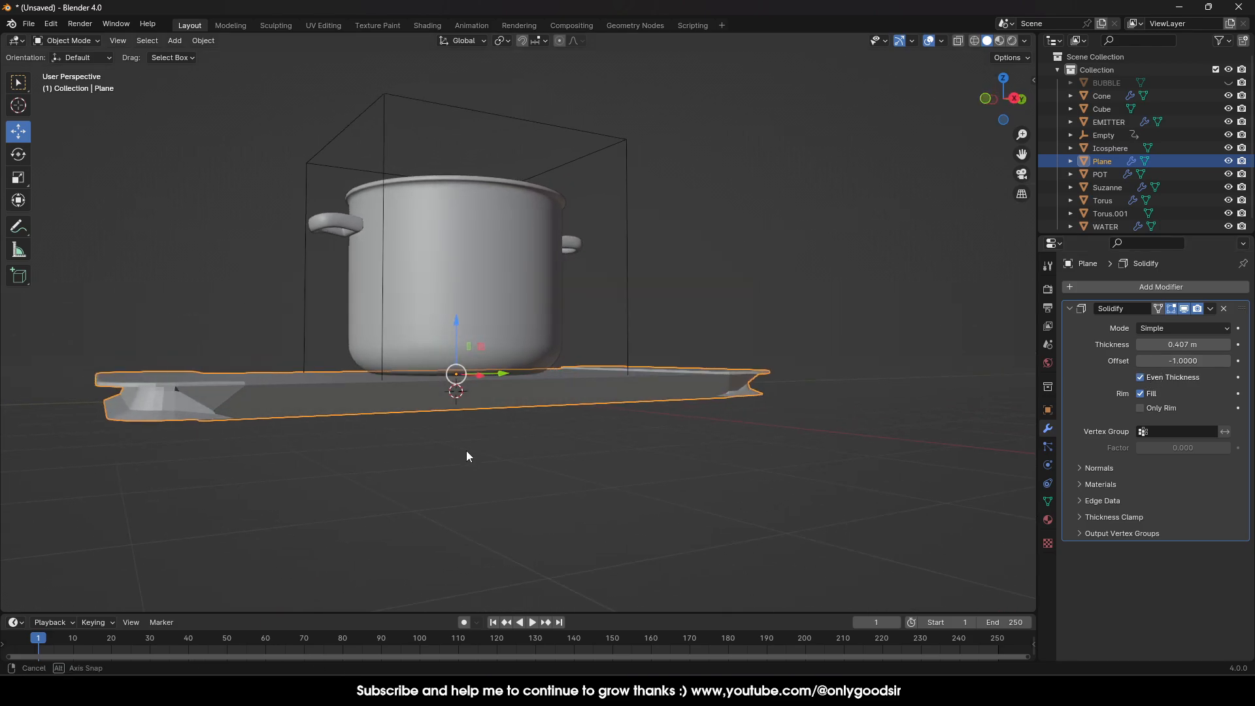
click(1223, 309)
Step: Fill the plane's lower outer edge loop with a face and extrude that face downward by about 0.576 m
middle_drag(390, 452, 391, 436)
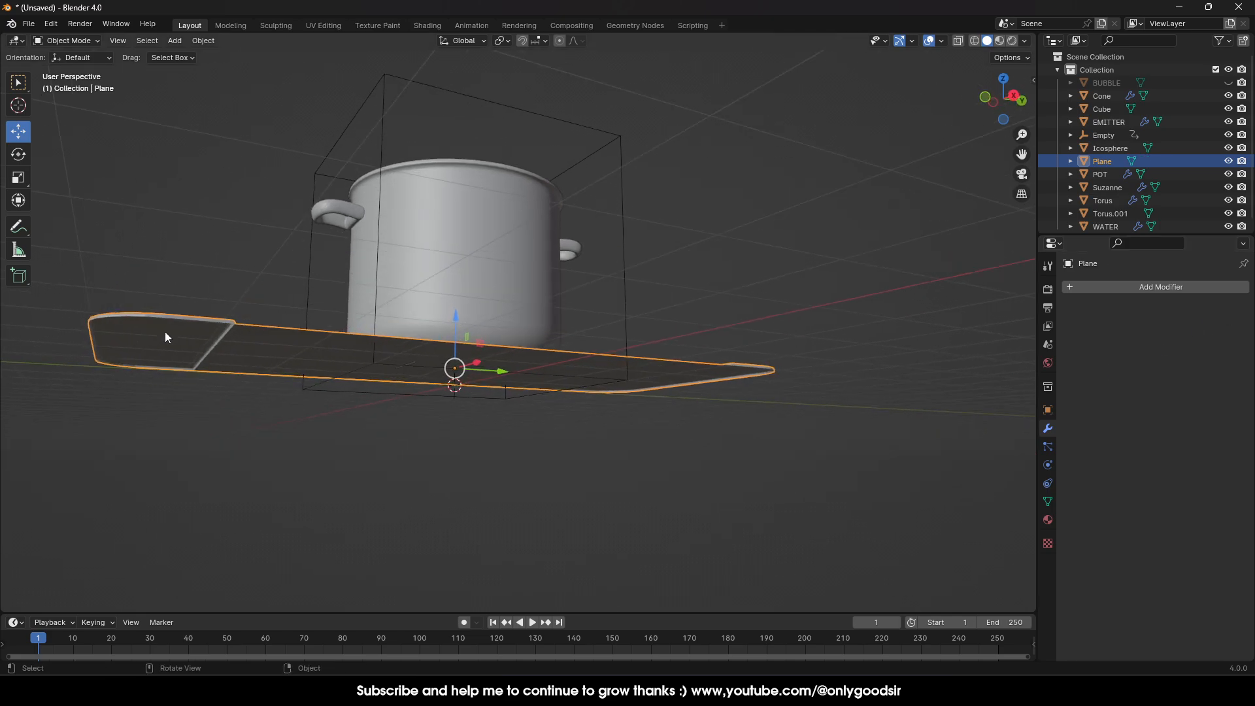
key(Tab)
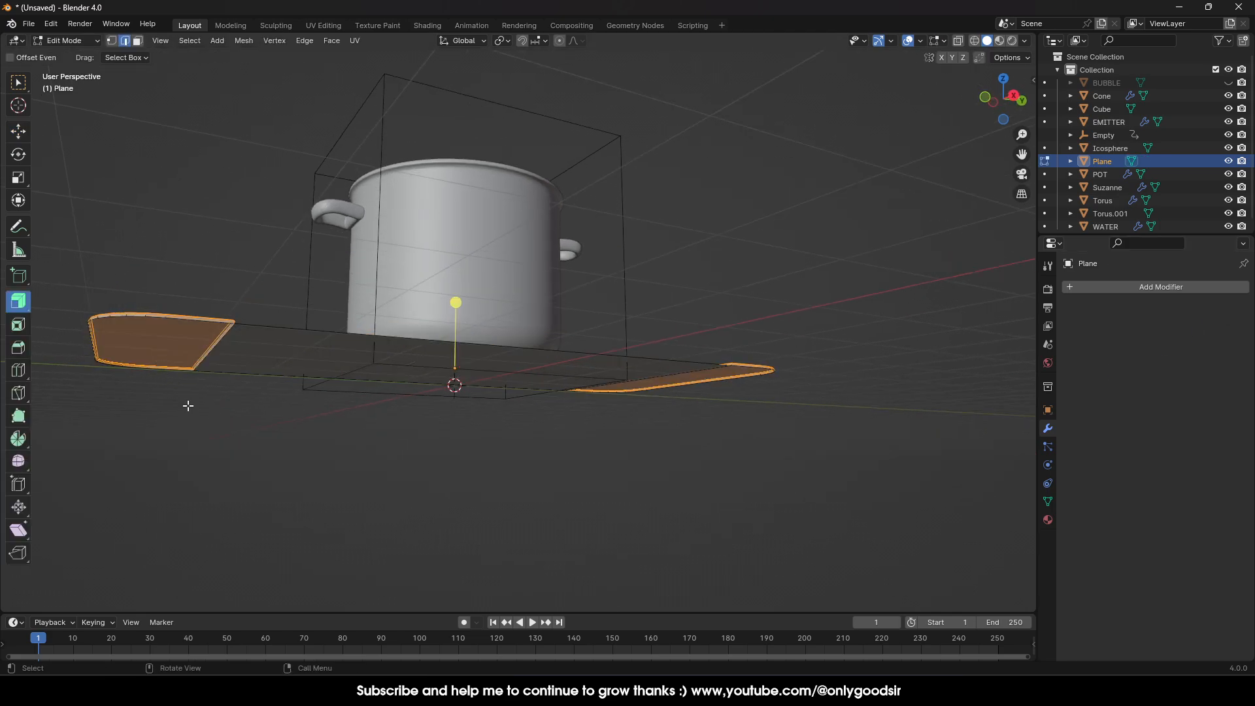
scroll(207, 426, up, 3)
shift+middle_drag(242, 434, 520, 433)
scroll(532, 434, up, 1)
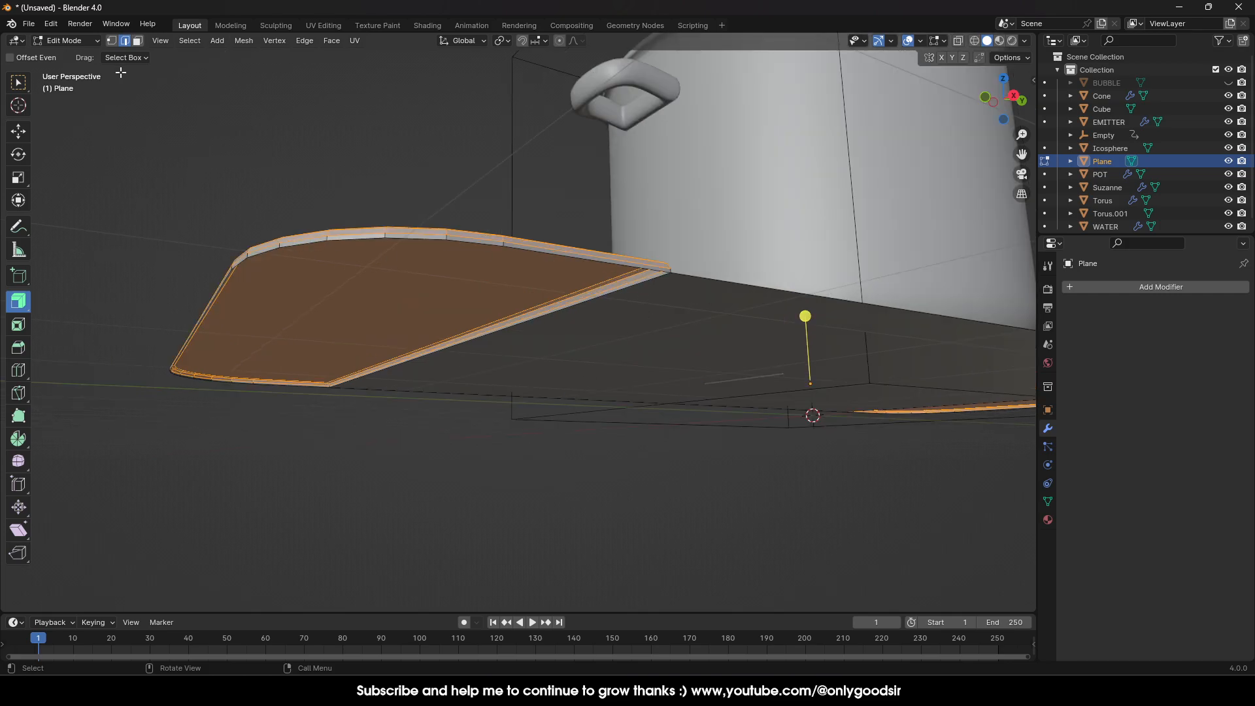
click(397, 241)
alt+click(407, 240)
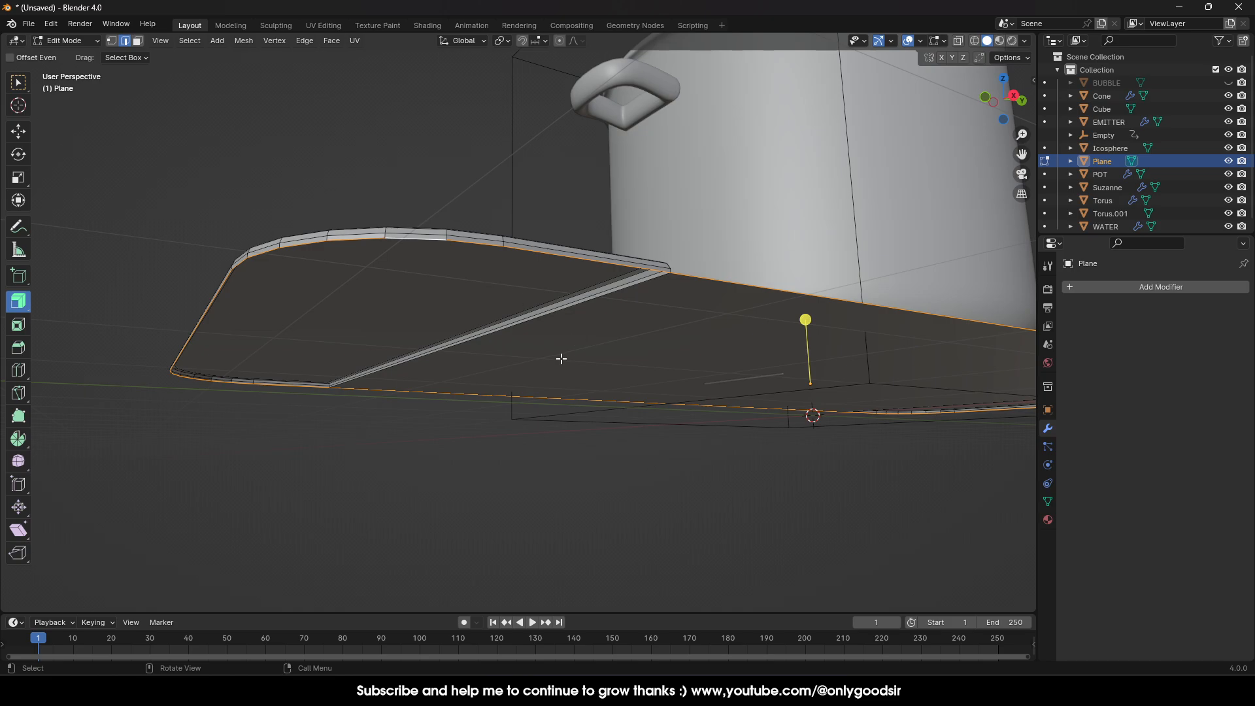
key(f)
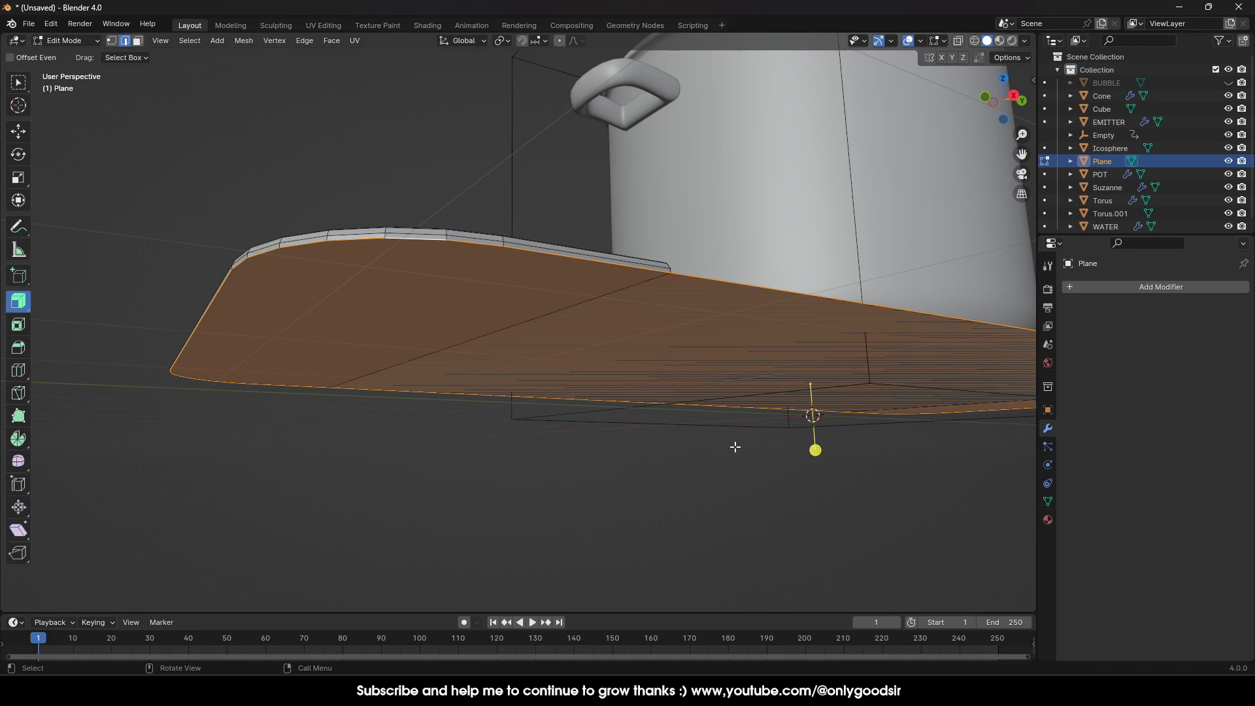
drag(812, 449, 830, 421)
scroll(738, 480, down, 4)
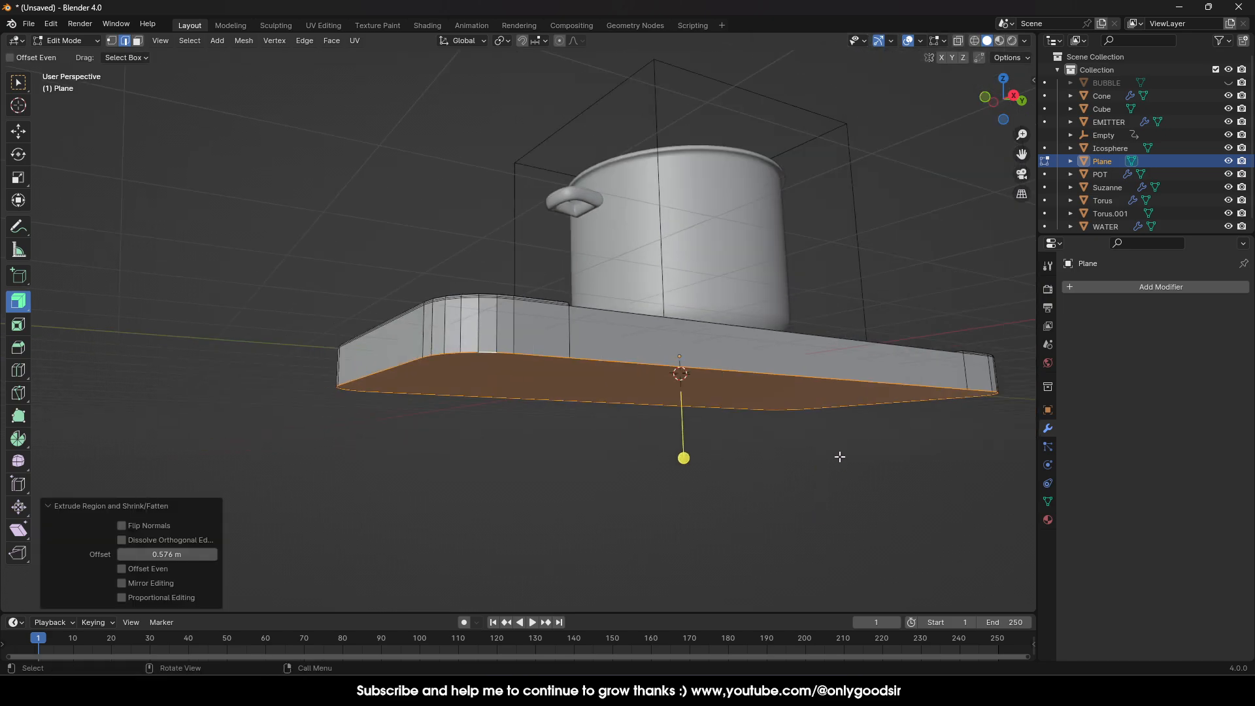
Step: Move the stove base's bottom face slightly lower and shade the whole object smooth with Auto Smooth at 30°
click(26, 135)
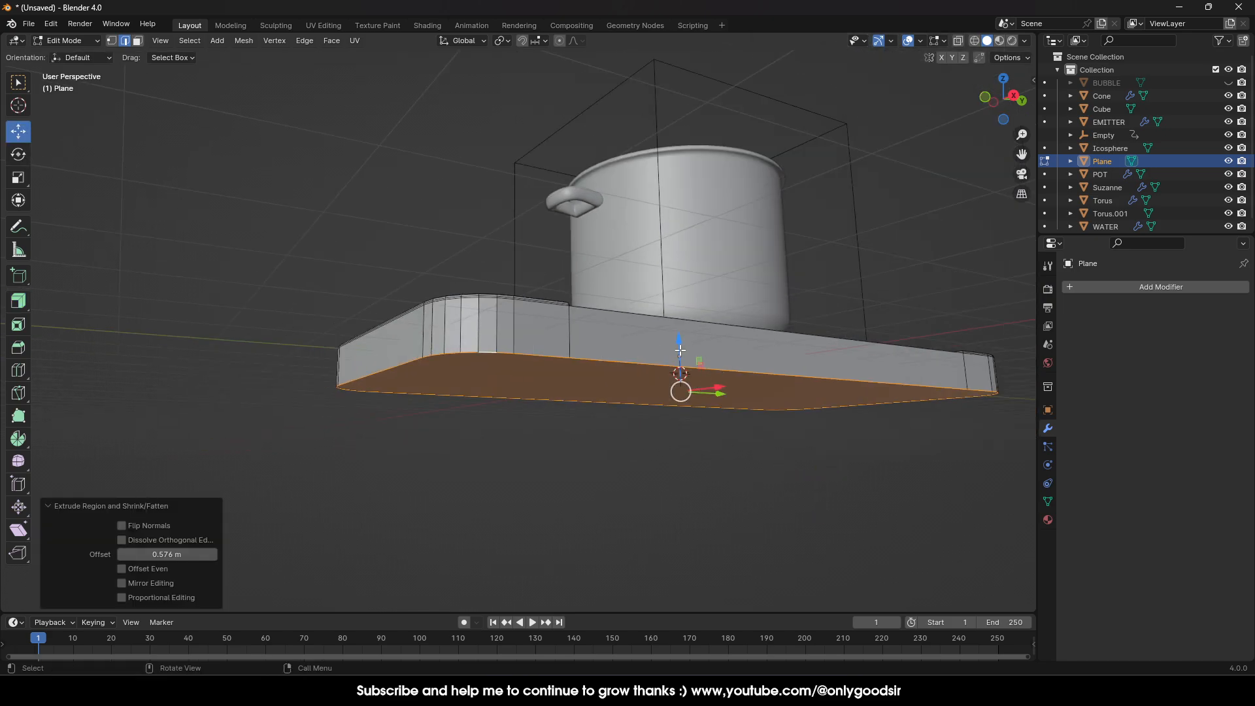
drag(680, 350, 622, 383)
key(Tab)
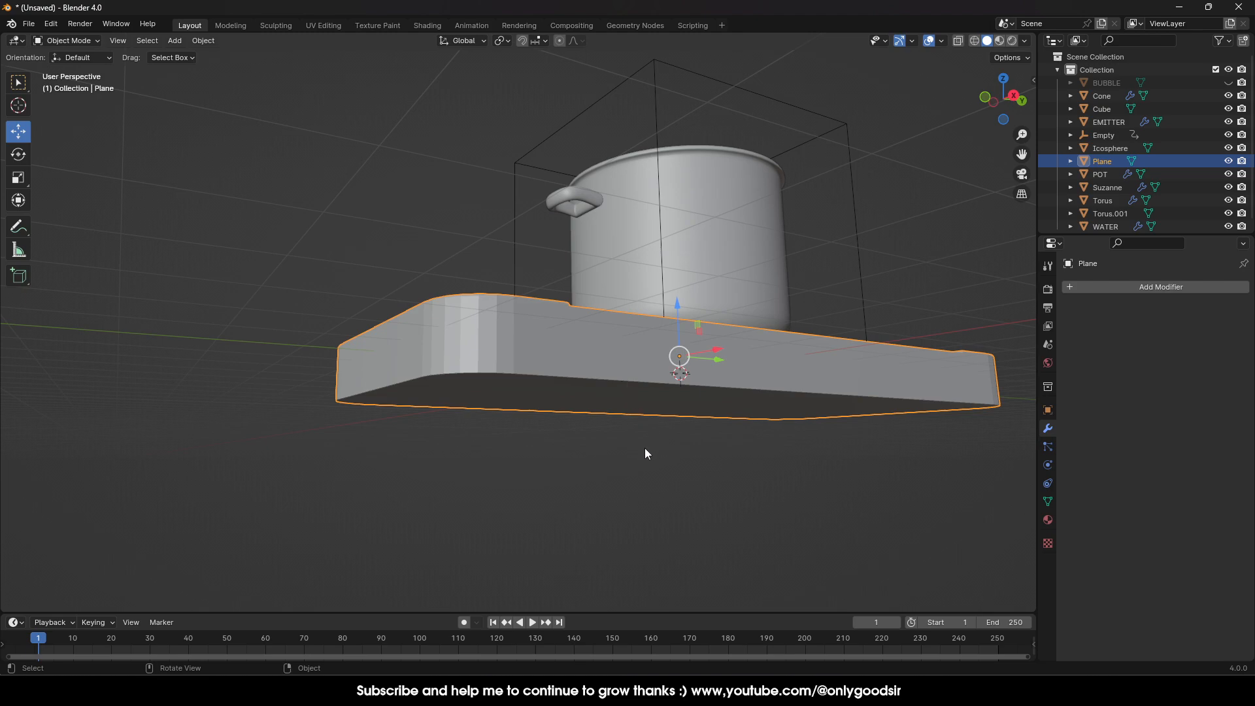
scroll(644, 448, down, 2)
right_click(543, 339)
click(535, 352)
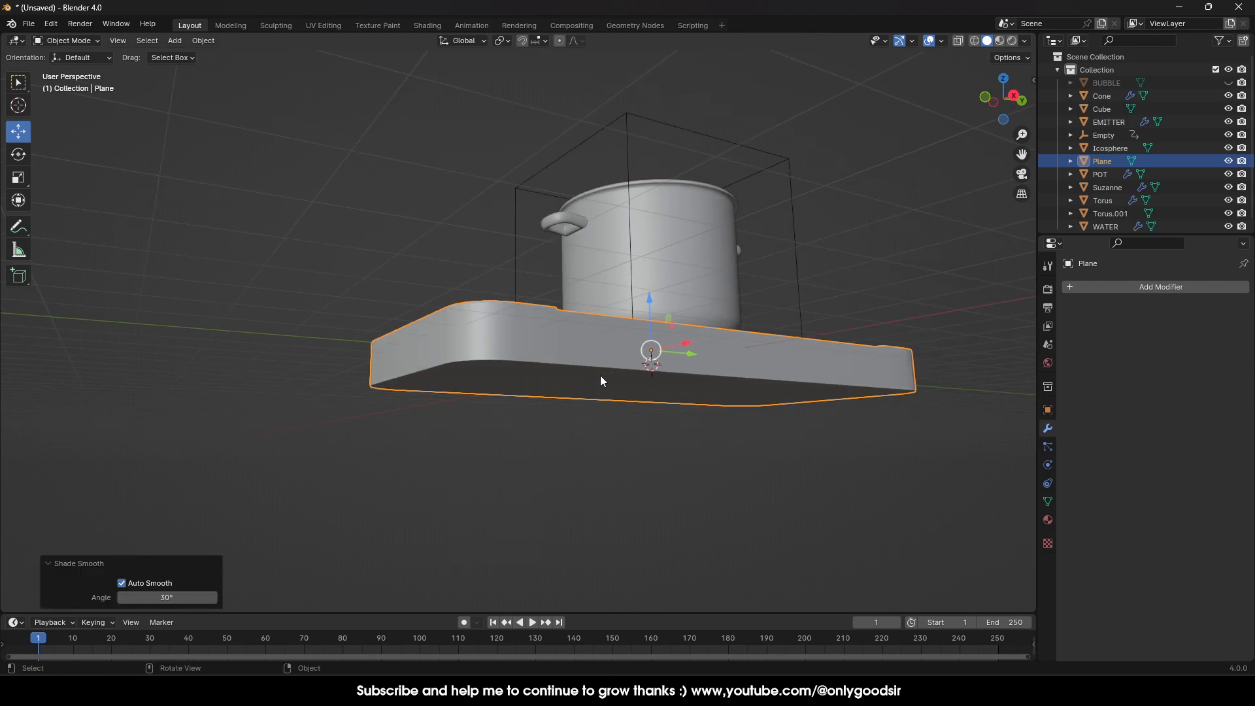
Step: Give the base a new material with a dark grey base color of value 0.102 and preview it in Rendered shading
middle_drag(602, 380, 610, 498)
scroll(672, 505, down, 1)
scroll(671, 502, up, 3)
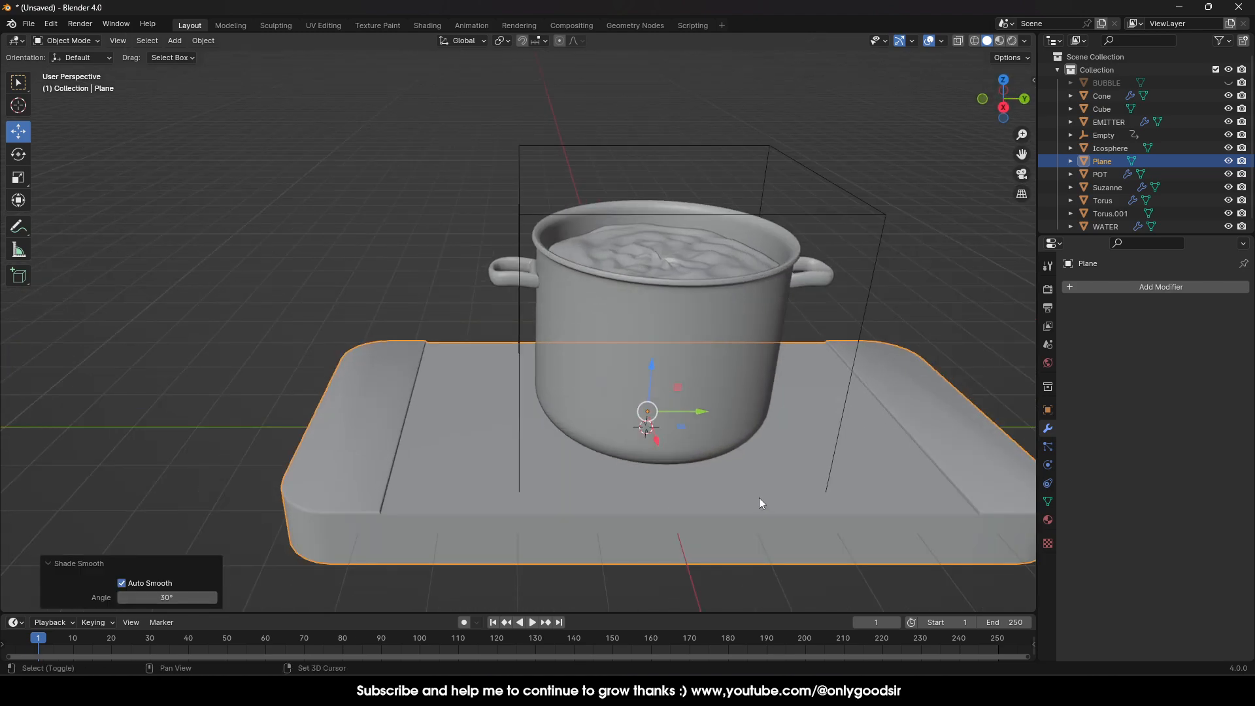
middle_drag(759, 503, 751, 448)
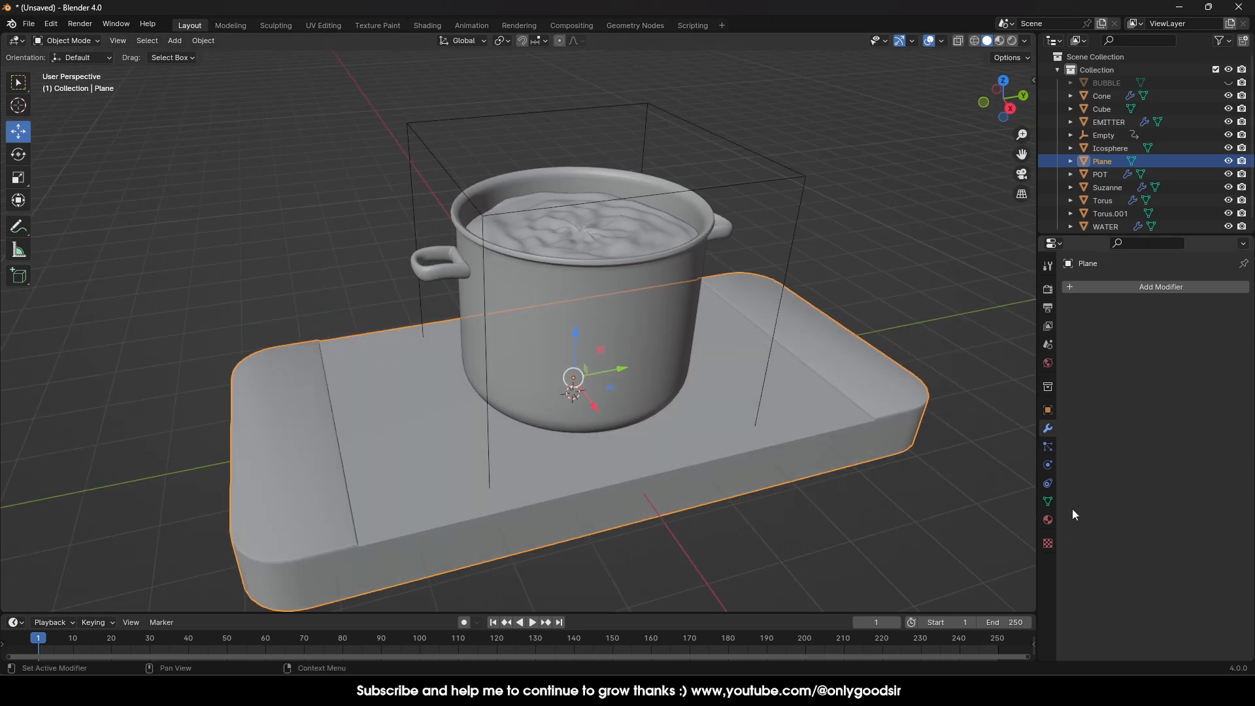
click(1047, 519)
click(1147, 344)
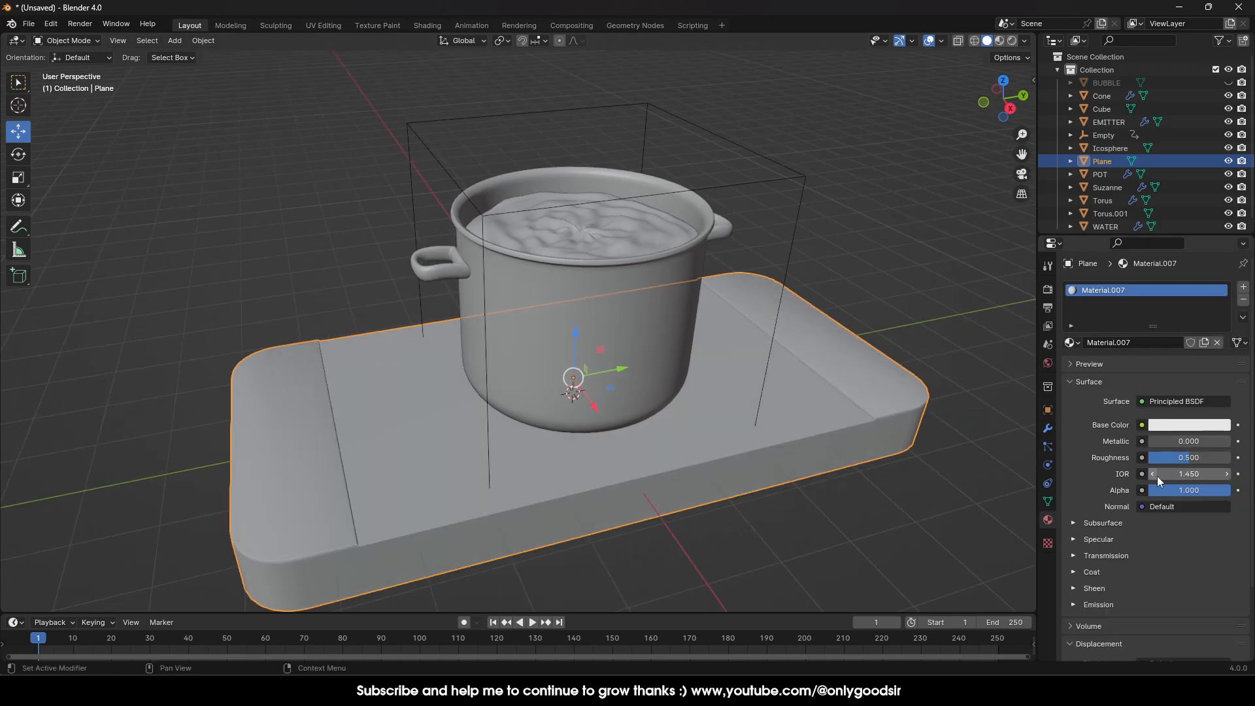
click(1184, 425)
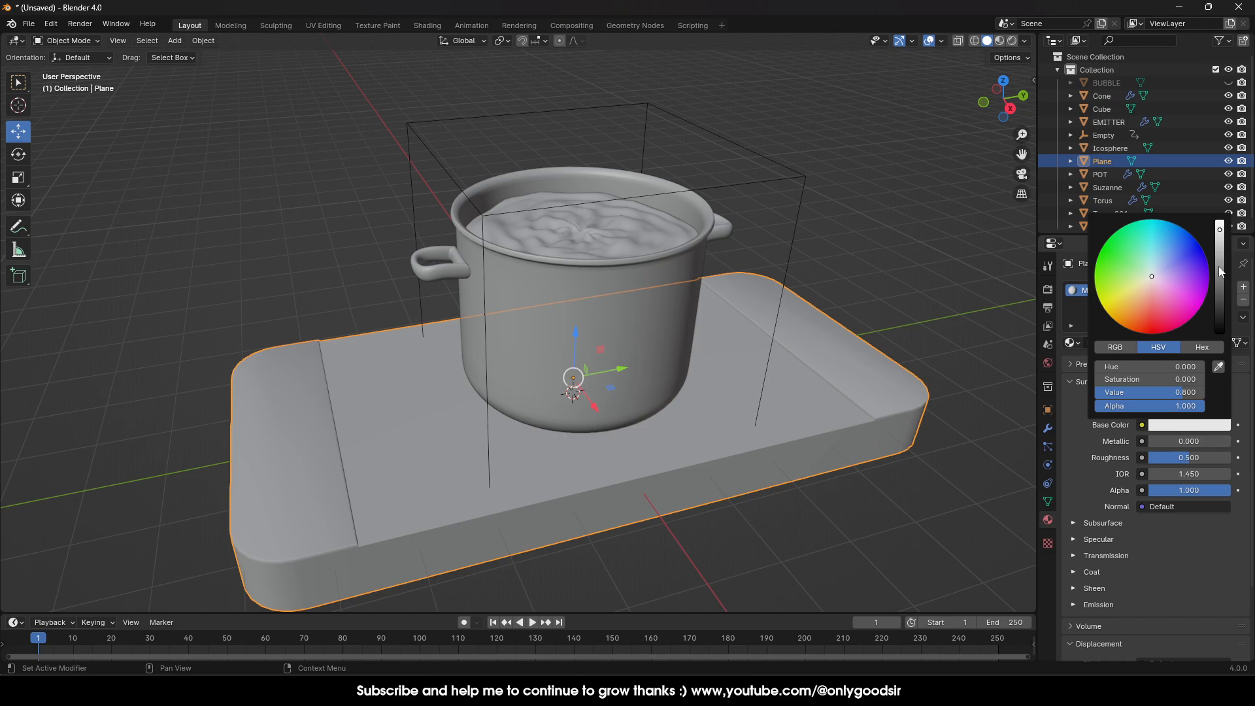
drag(1218, 265, 1219, 296)
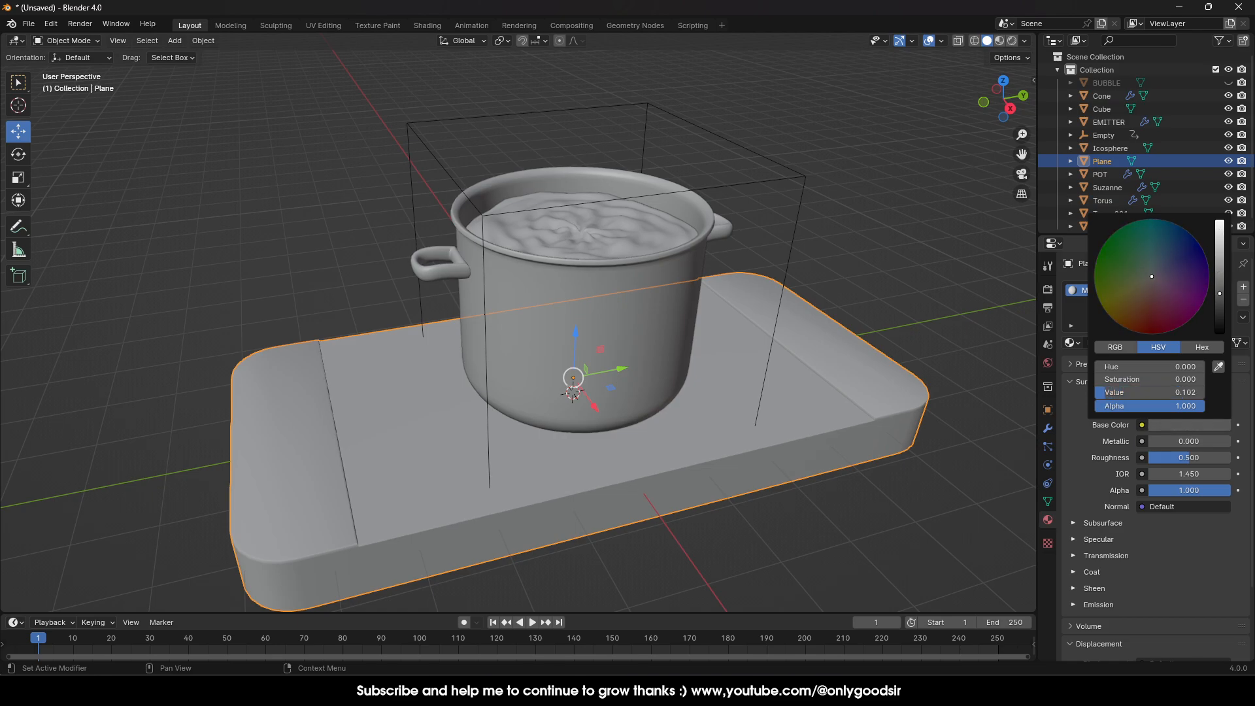
click(998, 41)
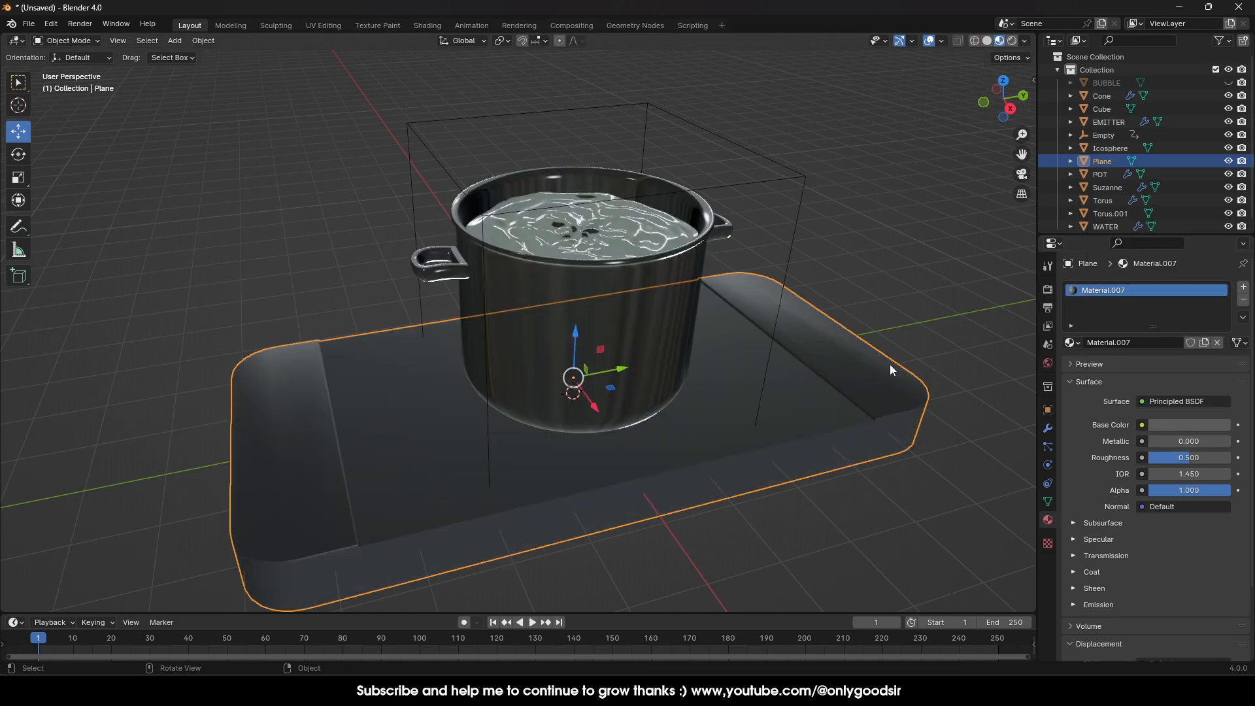
click(1011, 41)
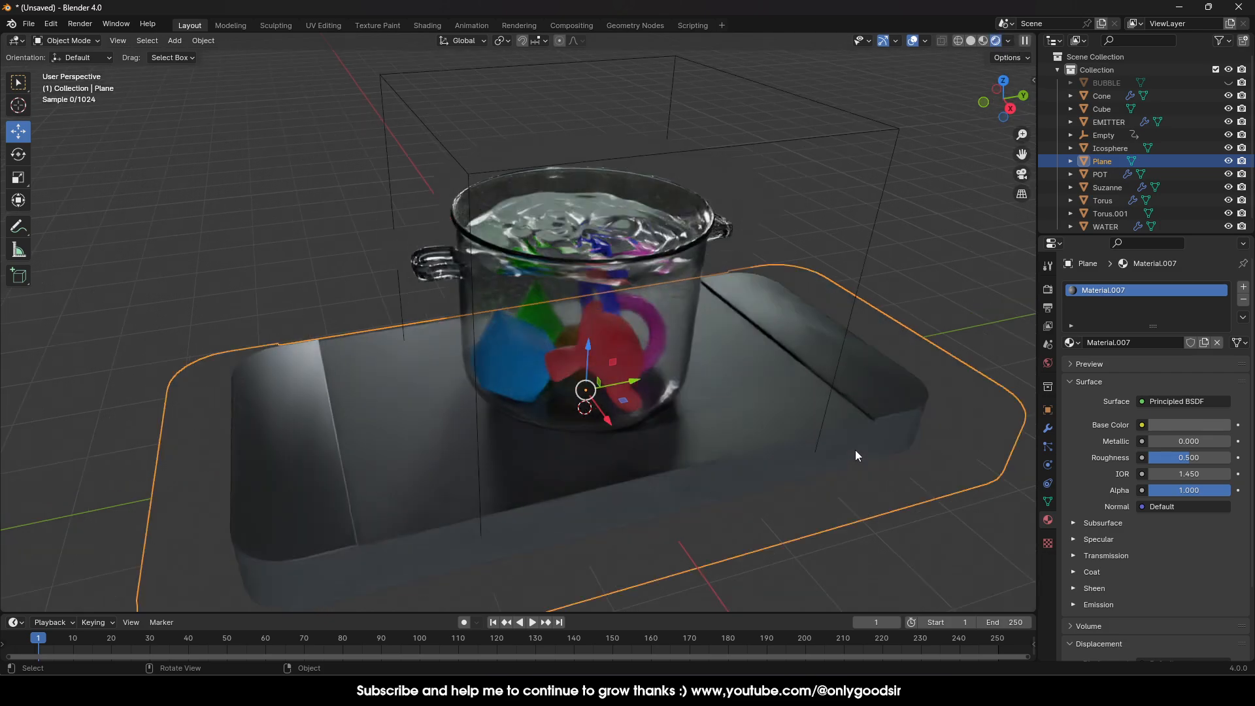
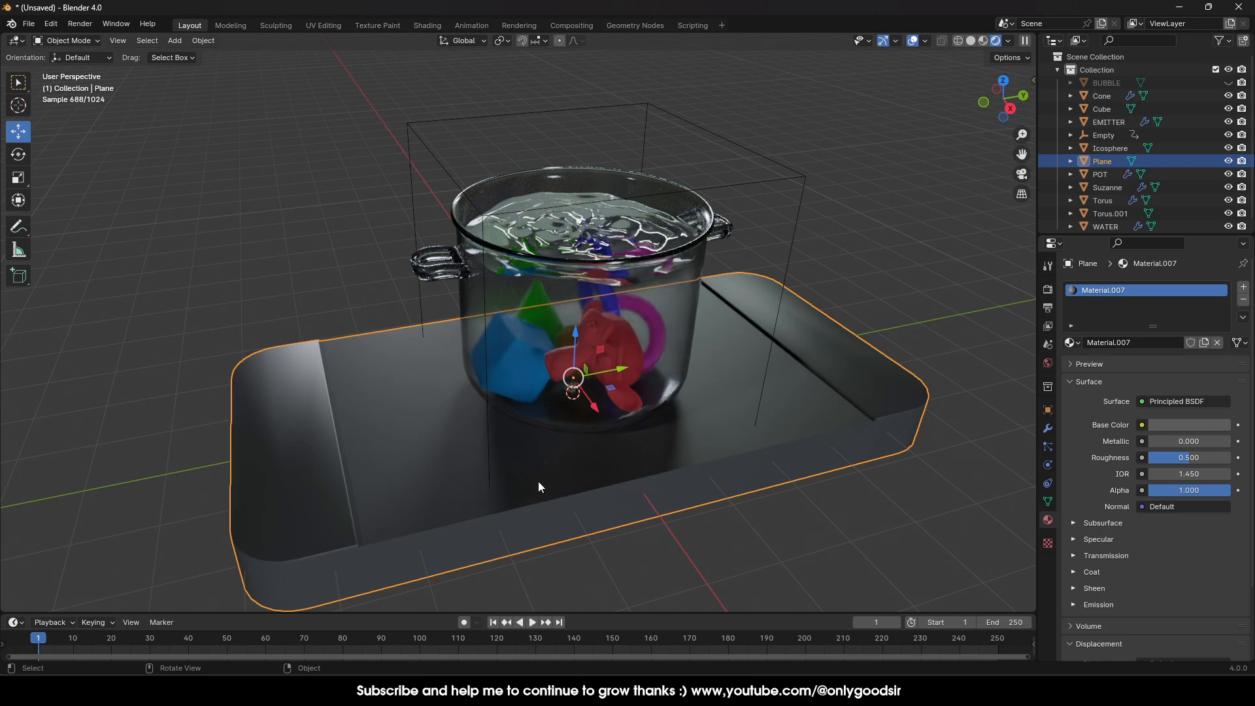
Step: Select the base's flat central top face and assign it to a newly added second material slot
key(Tab)
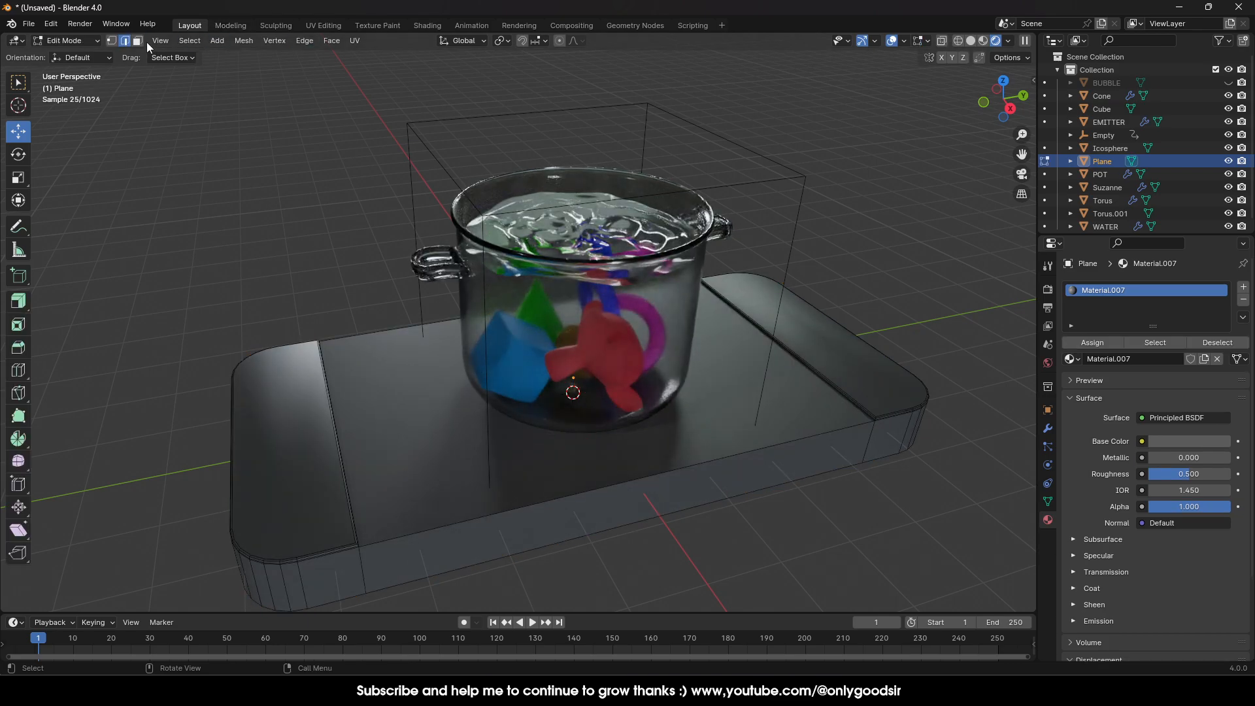
click(141, 43)
click(470, 426)
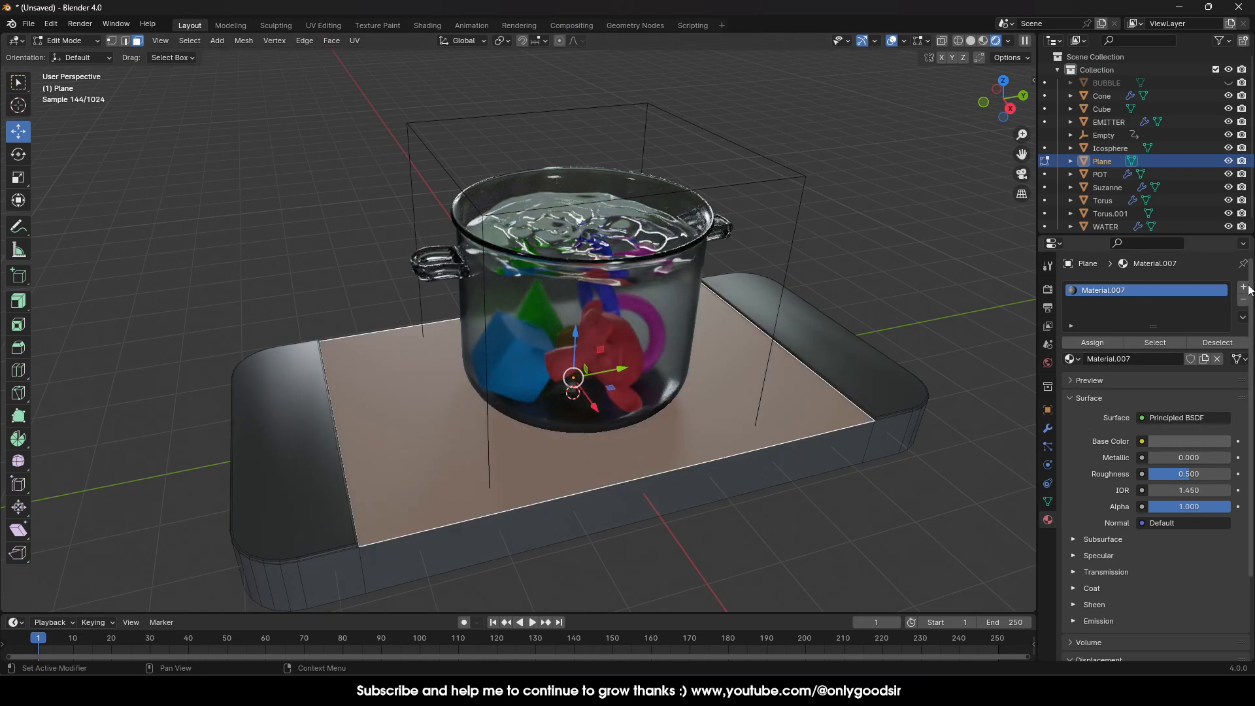
click(1244, 287)
click(1092, 363)
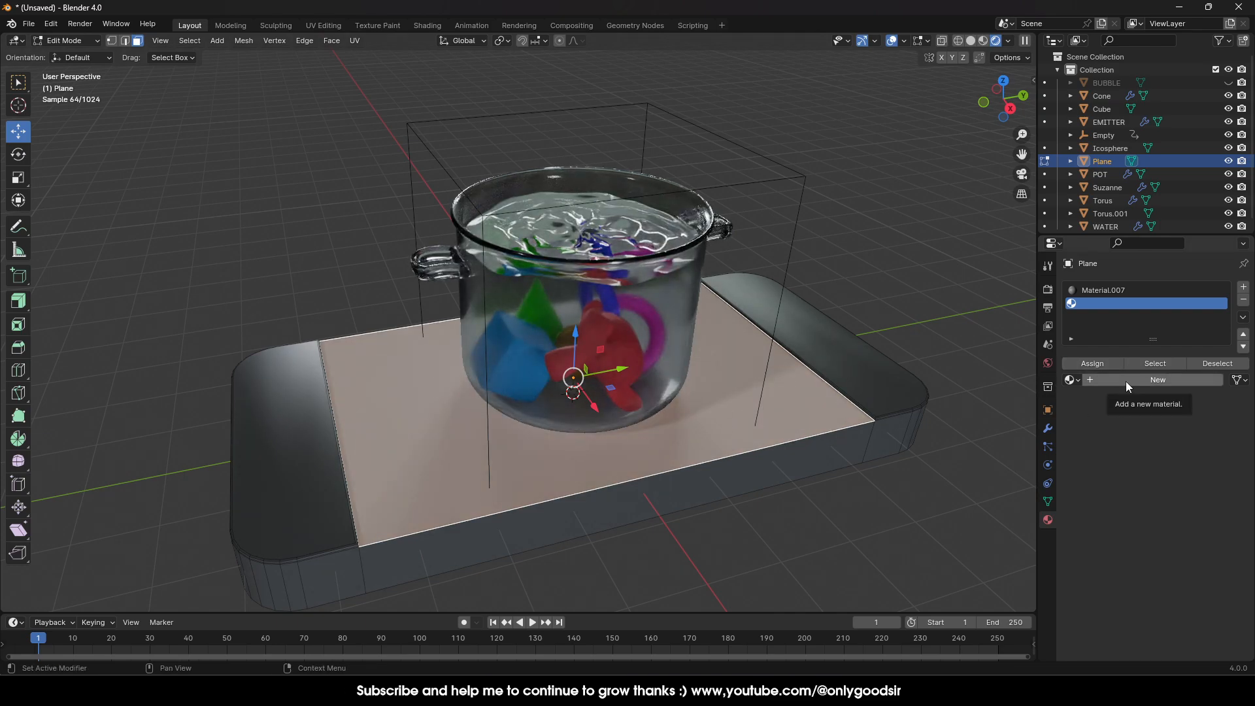
Step: Create a glossy material for the central face with roughness 0.114 and a black base color, and inspect it in Object Mode
click(1125, 381)
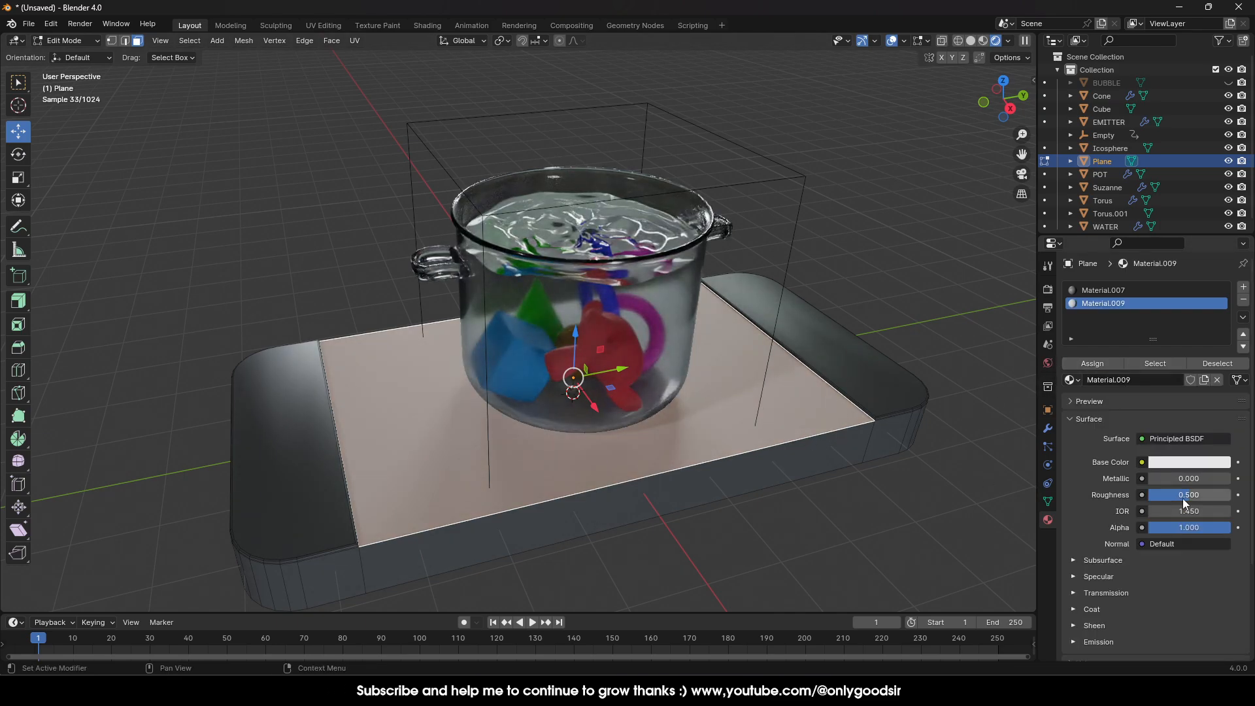
drag(1187, 498, 1155, 498)
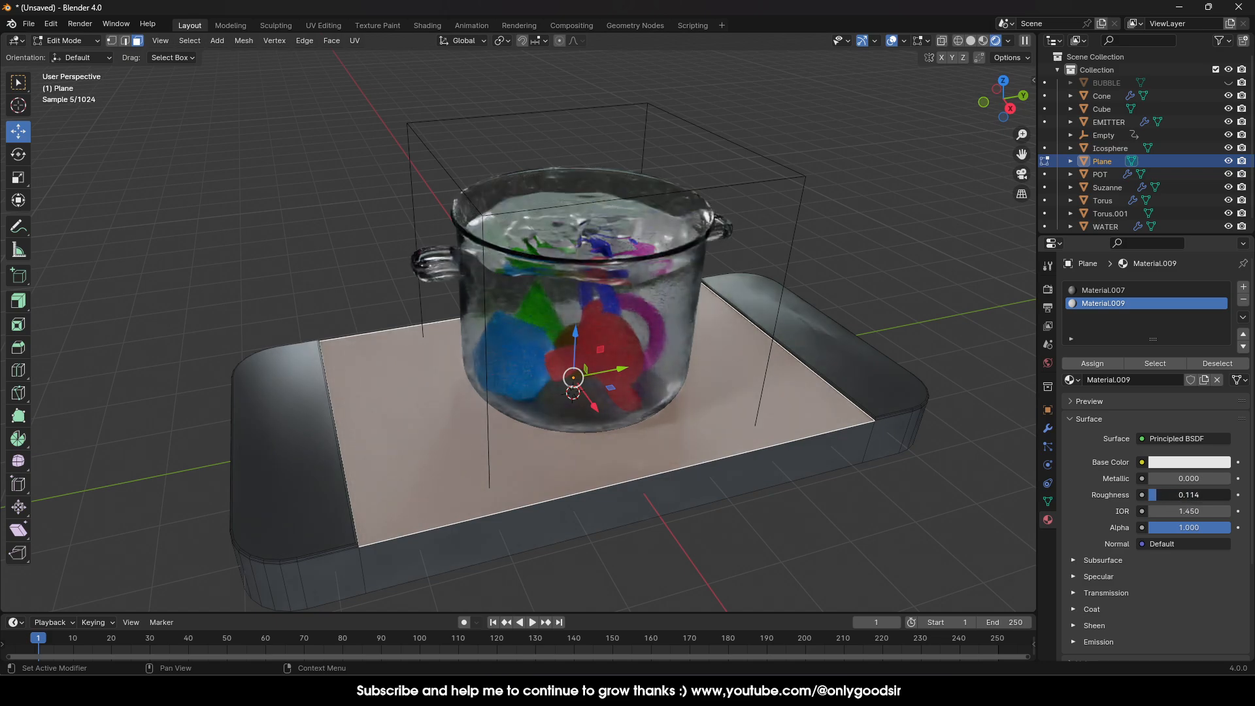
click(1186, 470)
drag(1218, 314, 1218, 373)
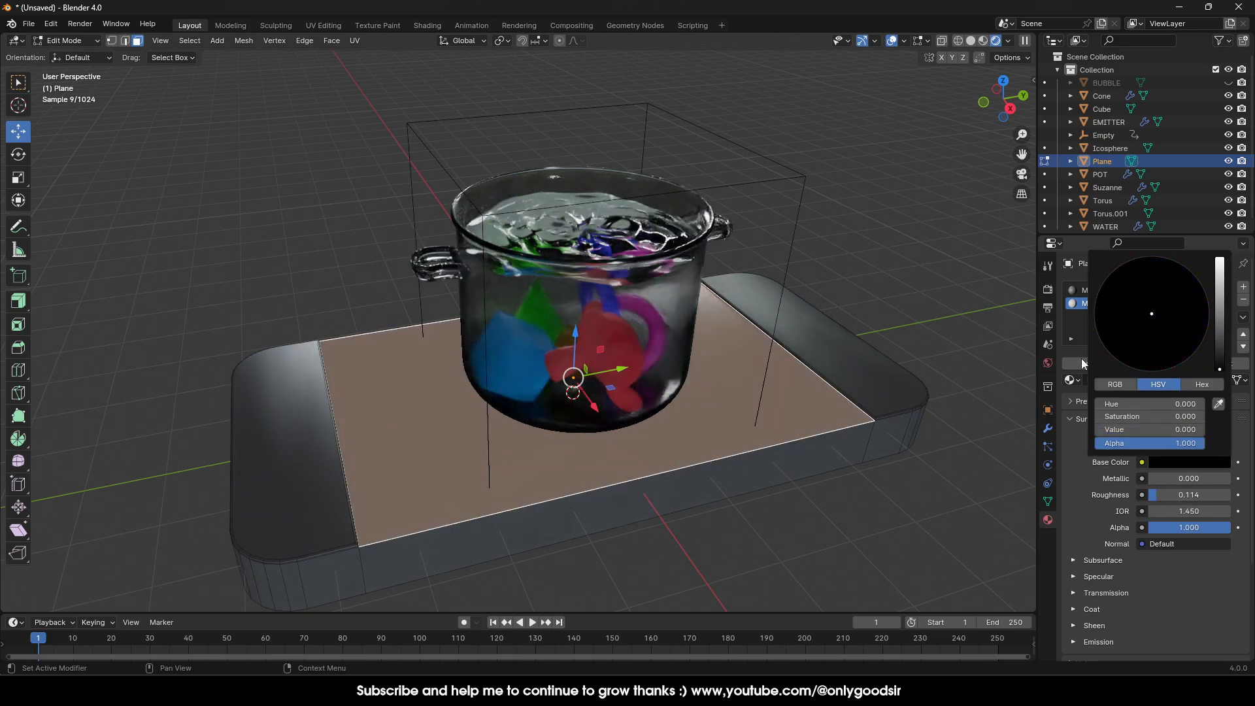
key(Tab)
click(851, 268)
middle_drag(743, 452, 712, 421)
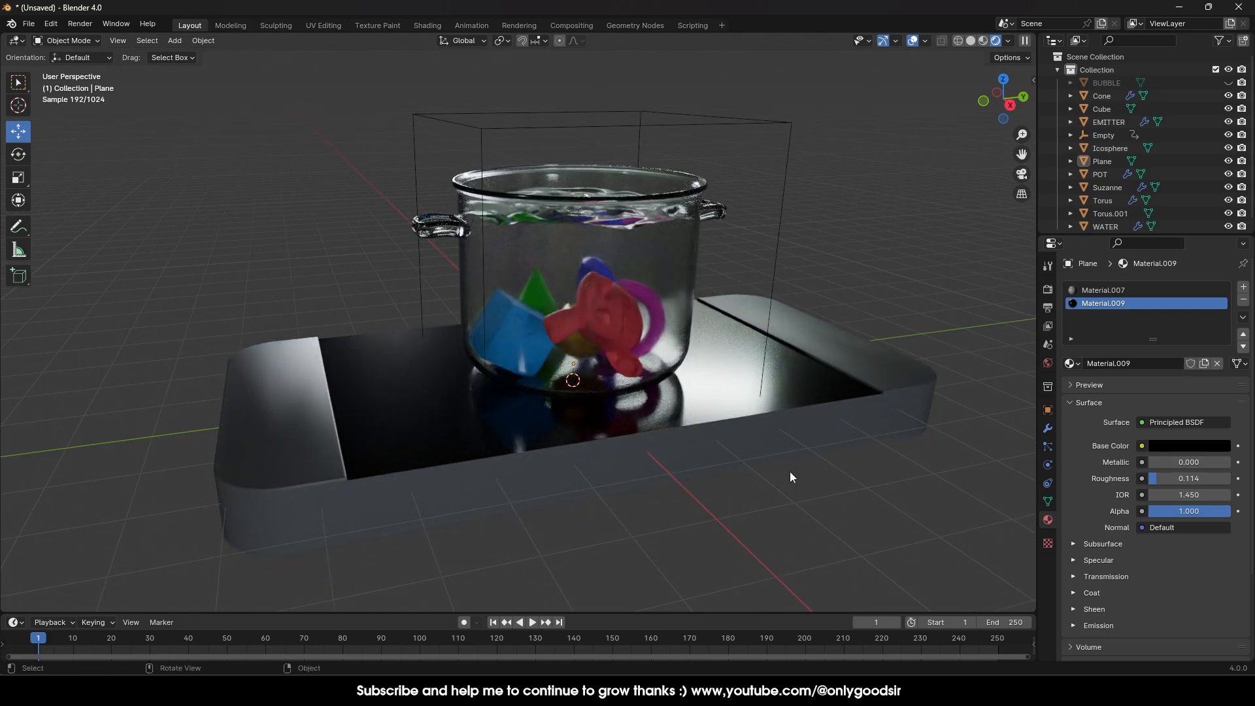
middle_drag(789, 472, 775, 488)
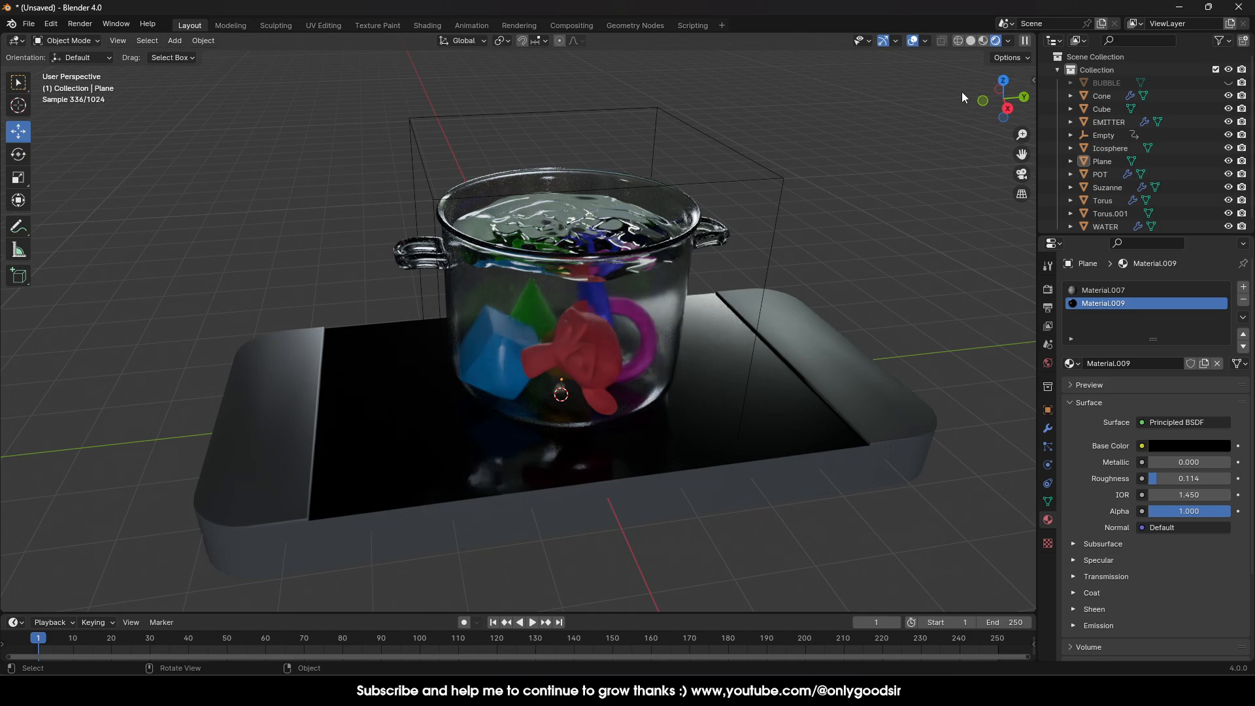
Step: In Solid shading, add a cylinder and move it along Y over the base's raised end, then up about 0.944 m
click(970, 40)
middle_drag(876, 346, 716, 359)
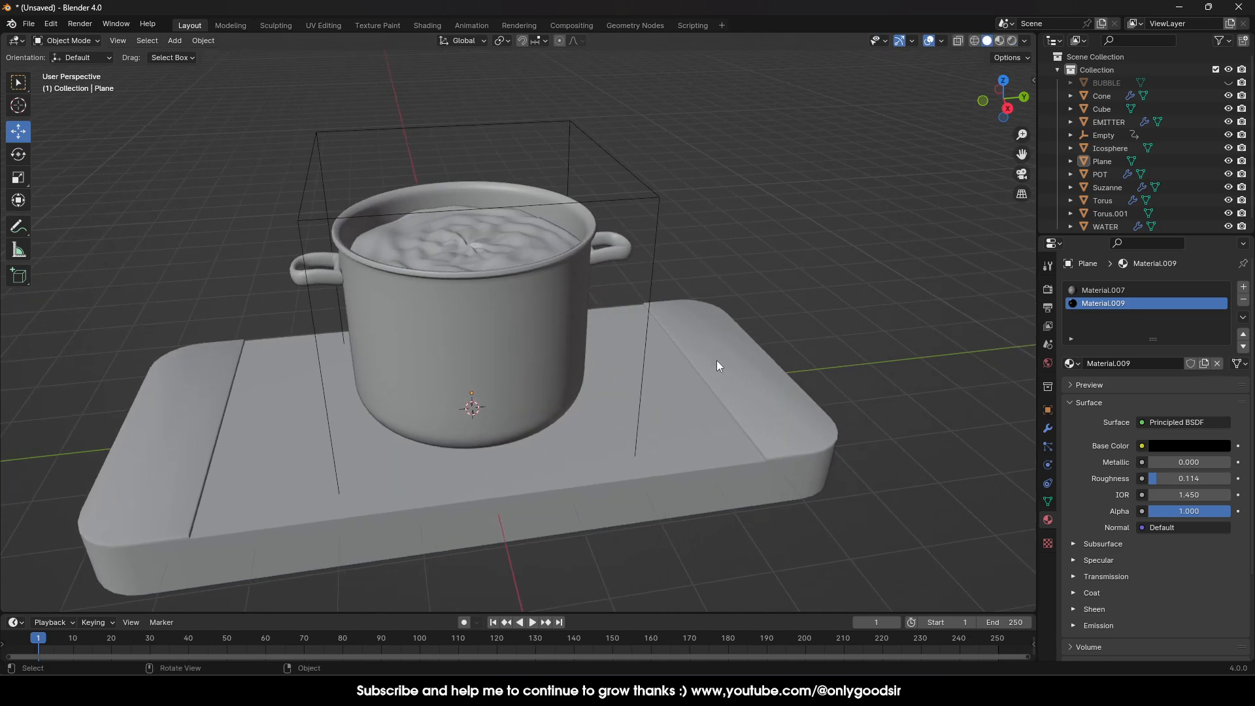
click(174, 40)
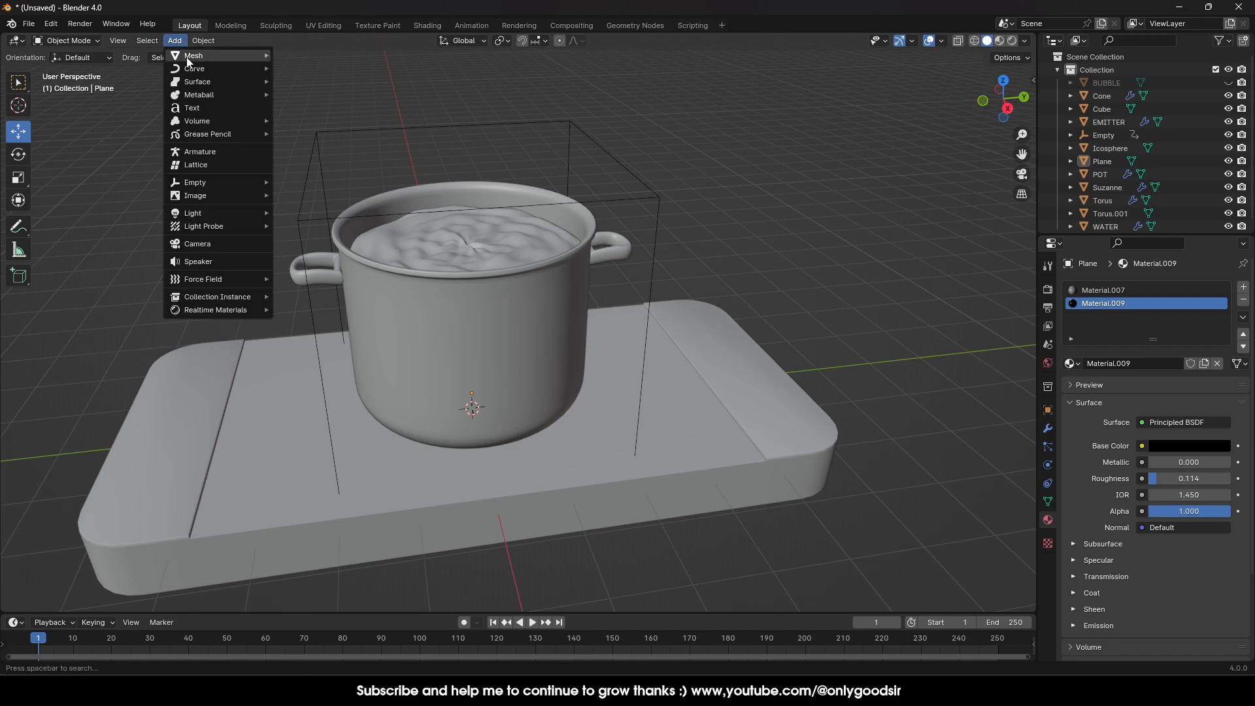
mouse_move(194, 57)
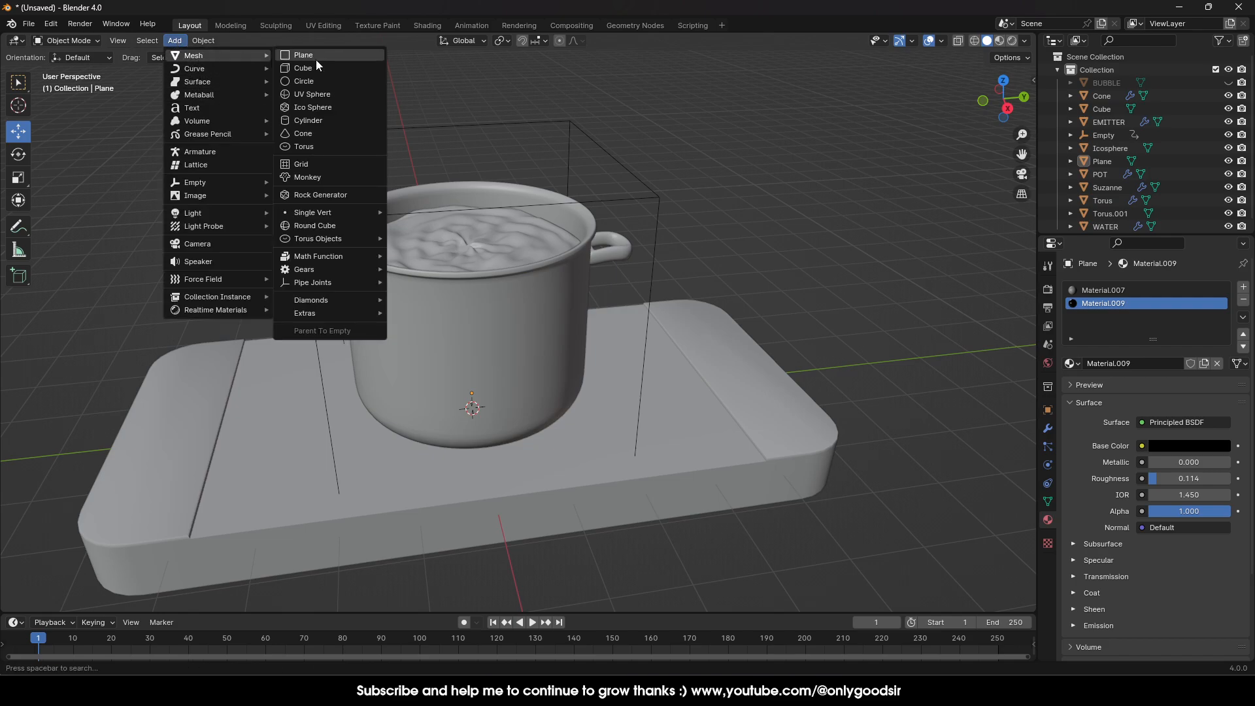
click(310, 122)
drag(529, 403, 792, 398)
drag(764, 331, 766, 281)
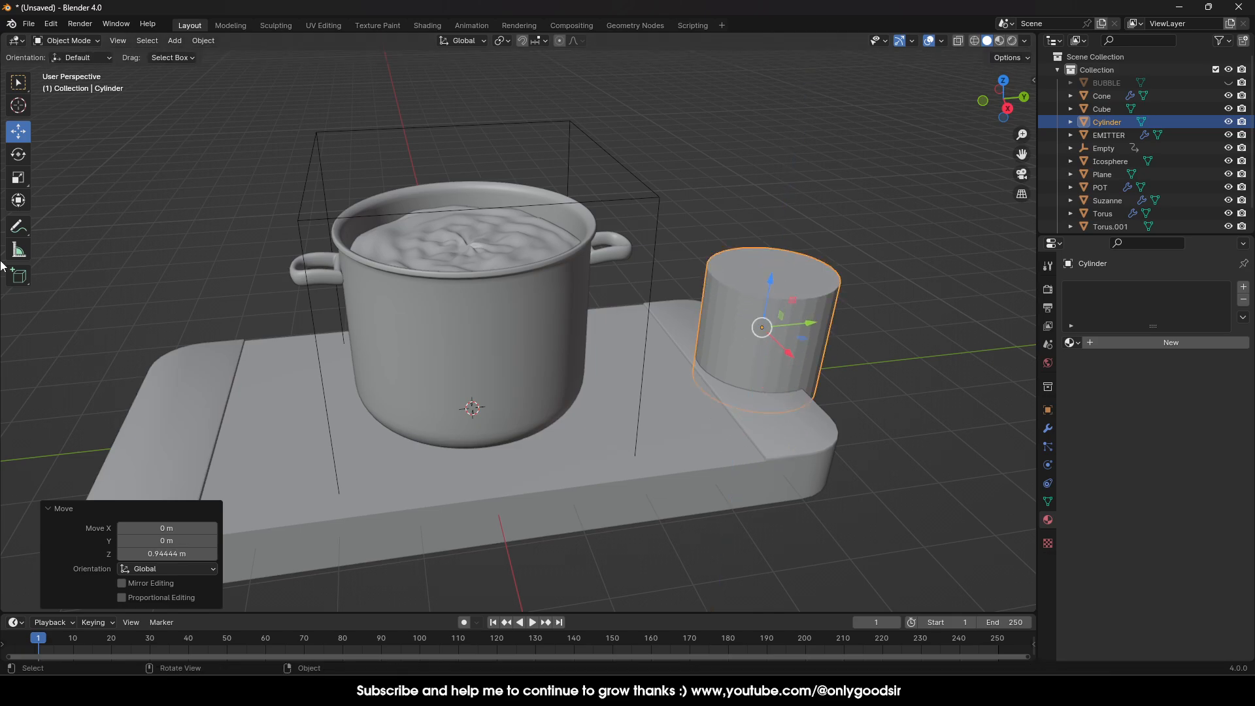
Step: Shape the cylinder into a flat knob by scaling it to 0.275, flattening Z to 0.395 and enlarging it by 1.571
key(s)
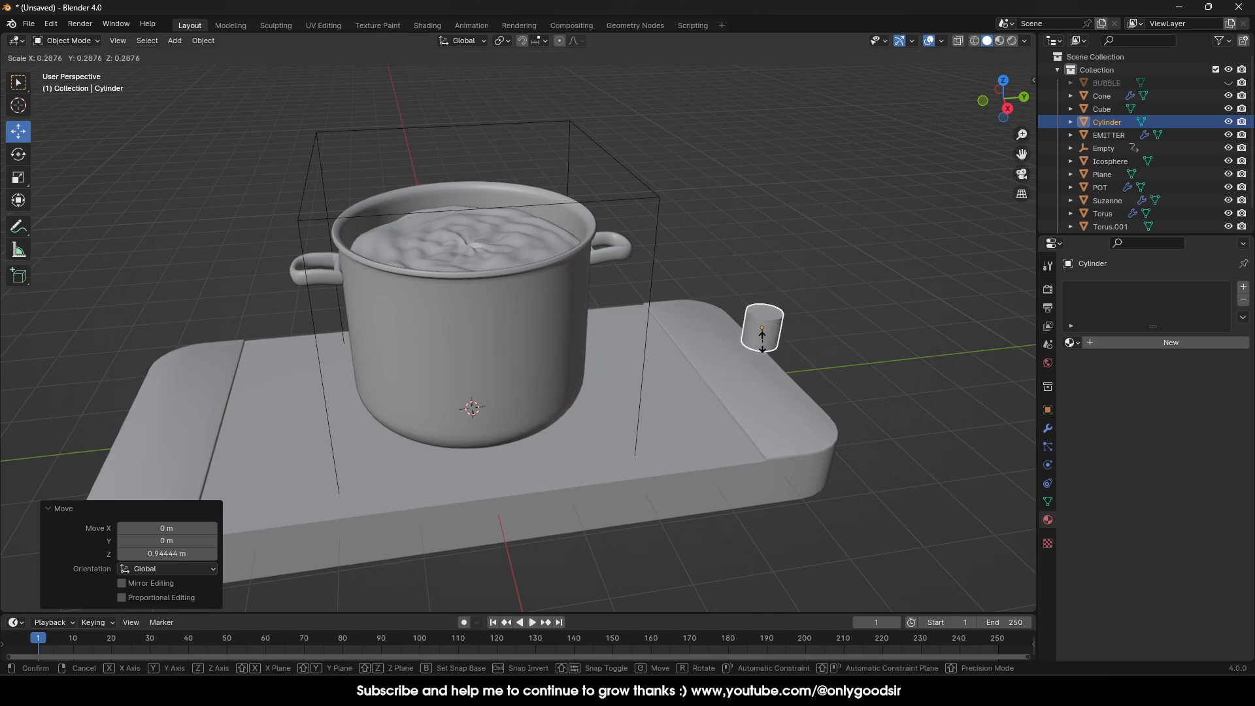
click(796, 312)
click(19, 178)
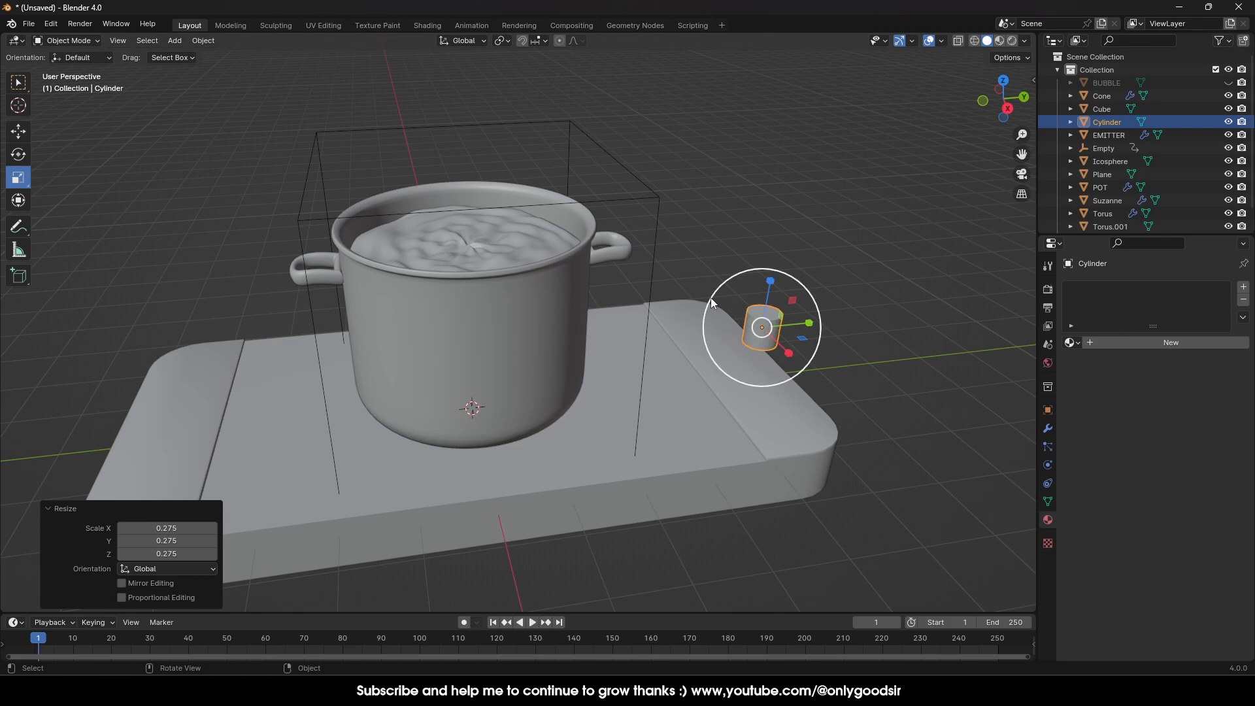
drag(770, 281, 777, 312)
key(s)
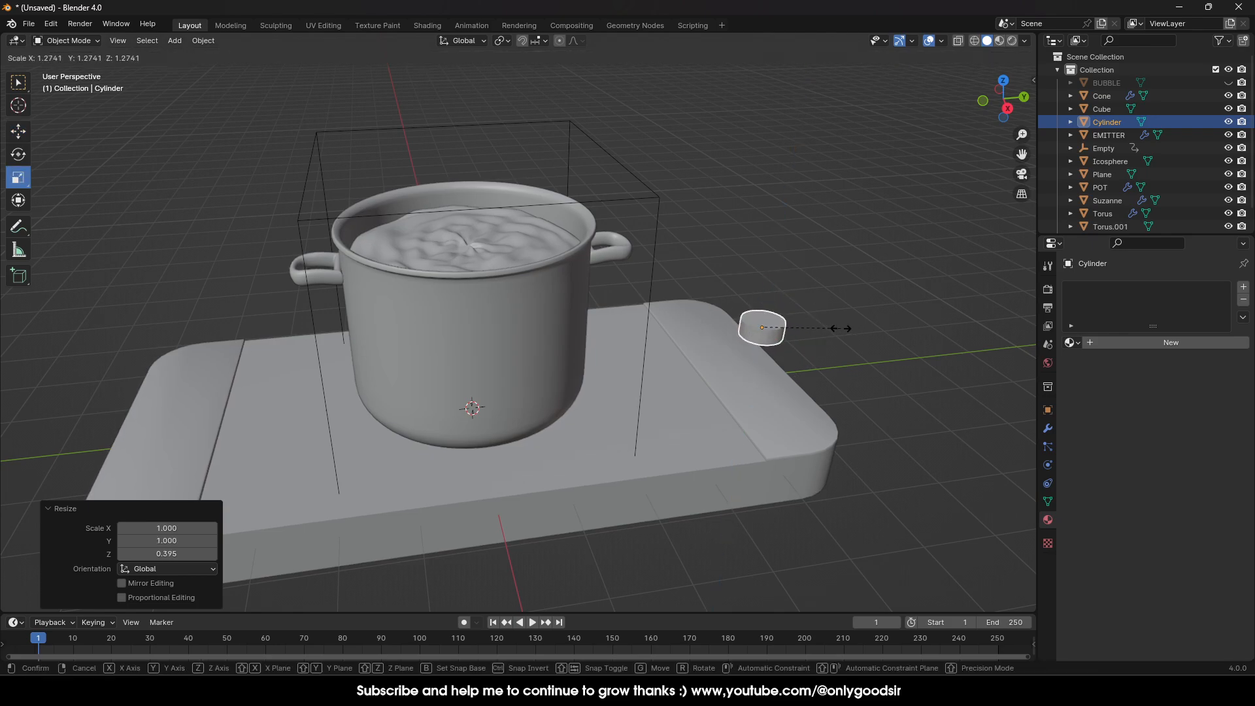
click(861, 327)
Step: Lower the knob onto the base's raised end and move it about 1.55 m along X to the front corner
click(19, 131)
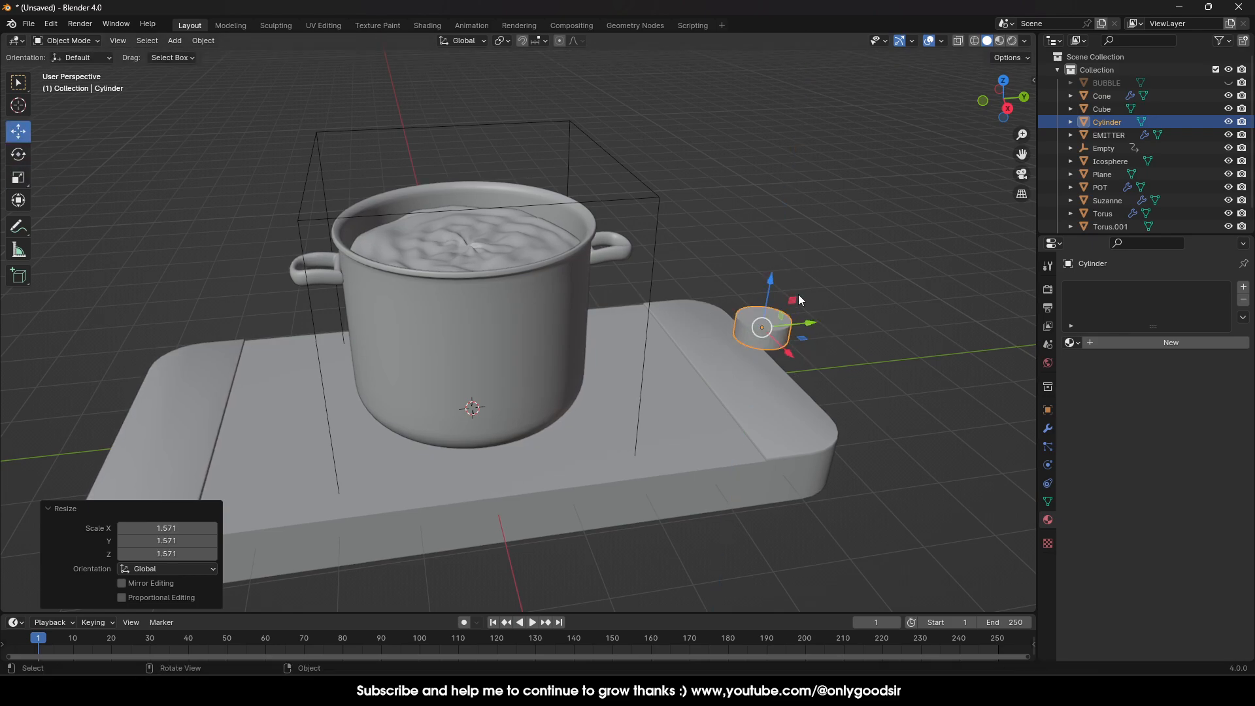
drag(770, 281, 778, 309)
drag(805, 350, 818, 448)
scroll(832, 478, up, 2)
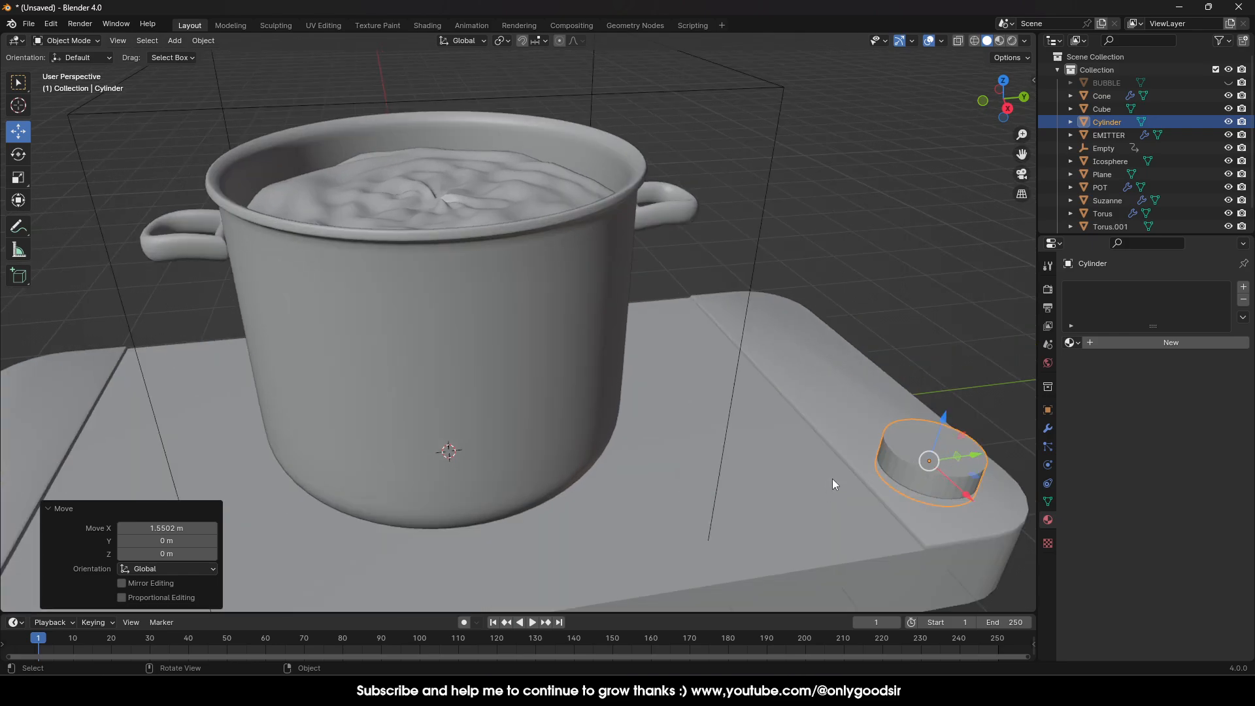
Step: Add a 2 m cube and move it along Y and about 1.52 m along X until it surrounds the knob
shift+middle_drag(833, 478, 622, 398)
click(171, 43)
mouse_move(181, 56)
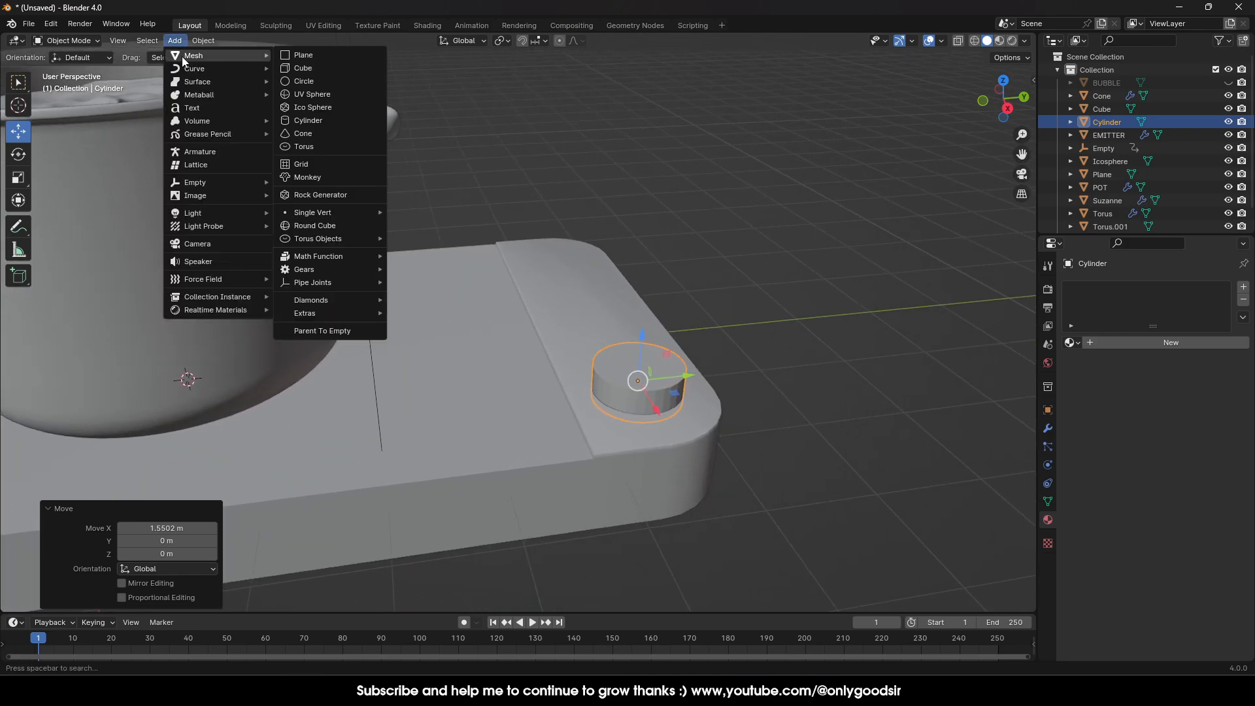
click(302, 72)
scroll(663, 421, down, 2)
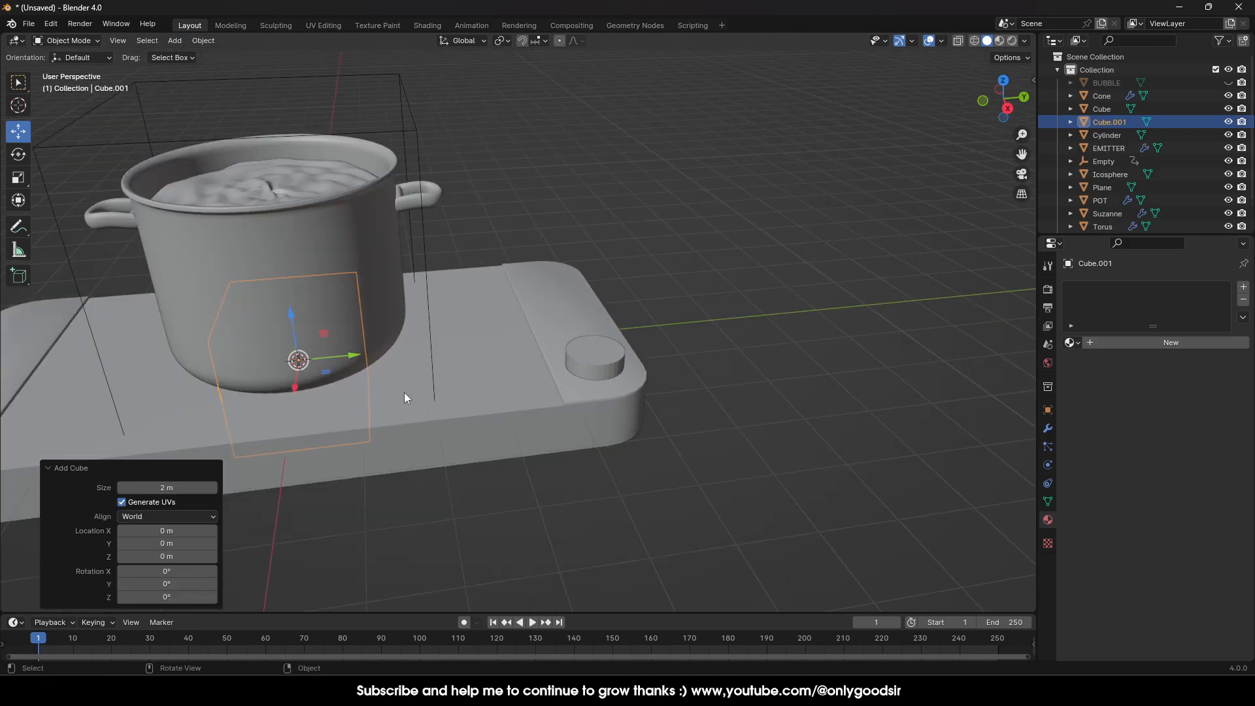
drag(350, 349, 622, 351)
key(ctrl+z)
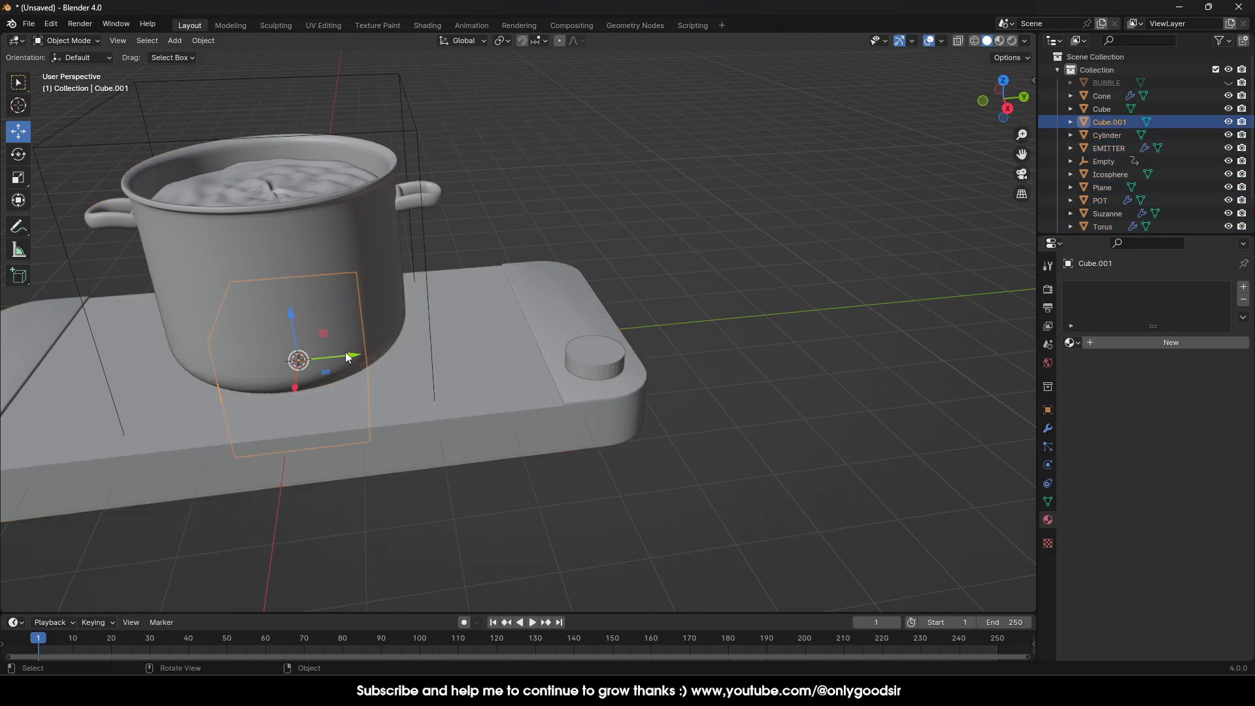
drag(345, 352, 584, 350)
key(g)
key(x)
click(630, 402)
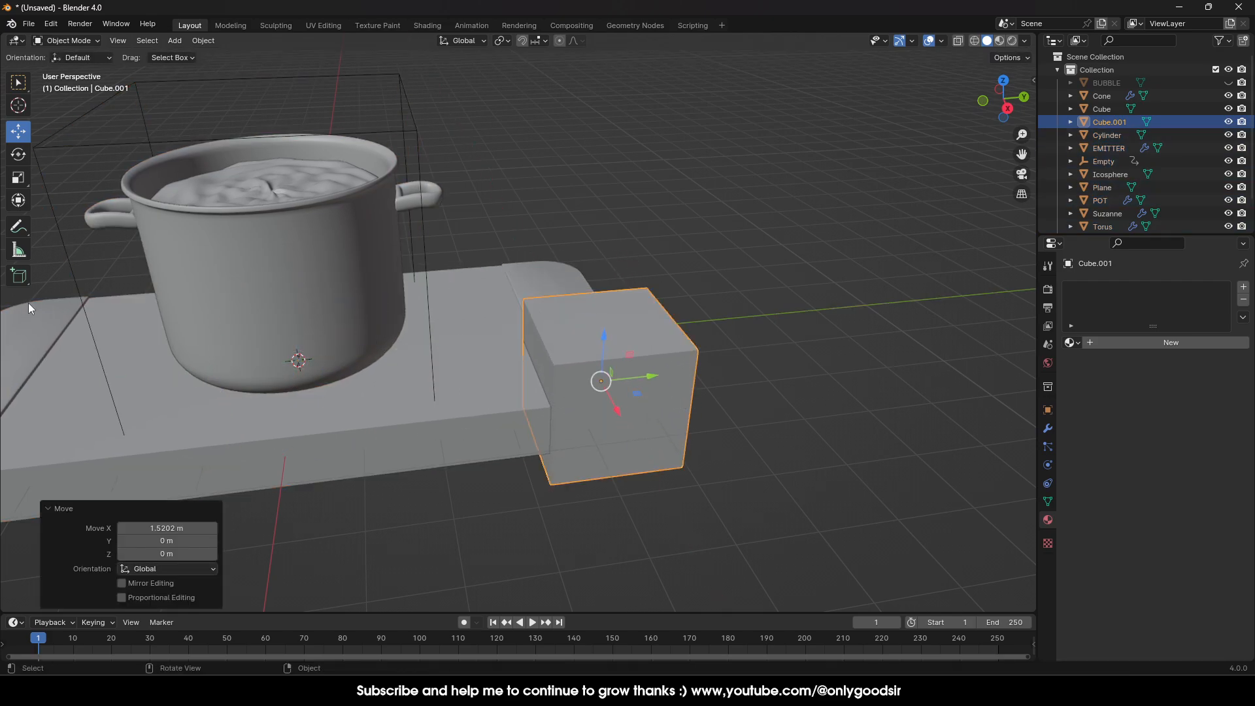
Step: Scale the cube into a narrow block over the knob, reducing its Y width and setting its X scale to 0.266
click(18, 177)
drag(653, 377, 606, 392)
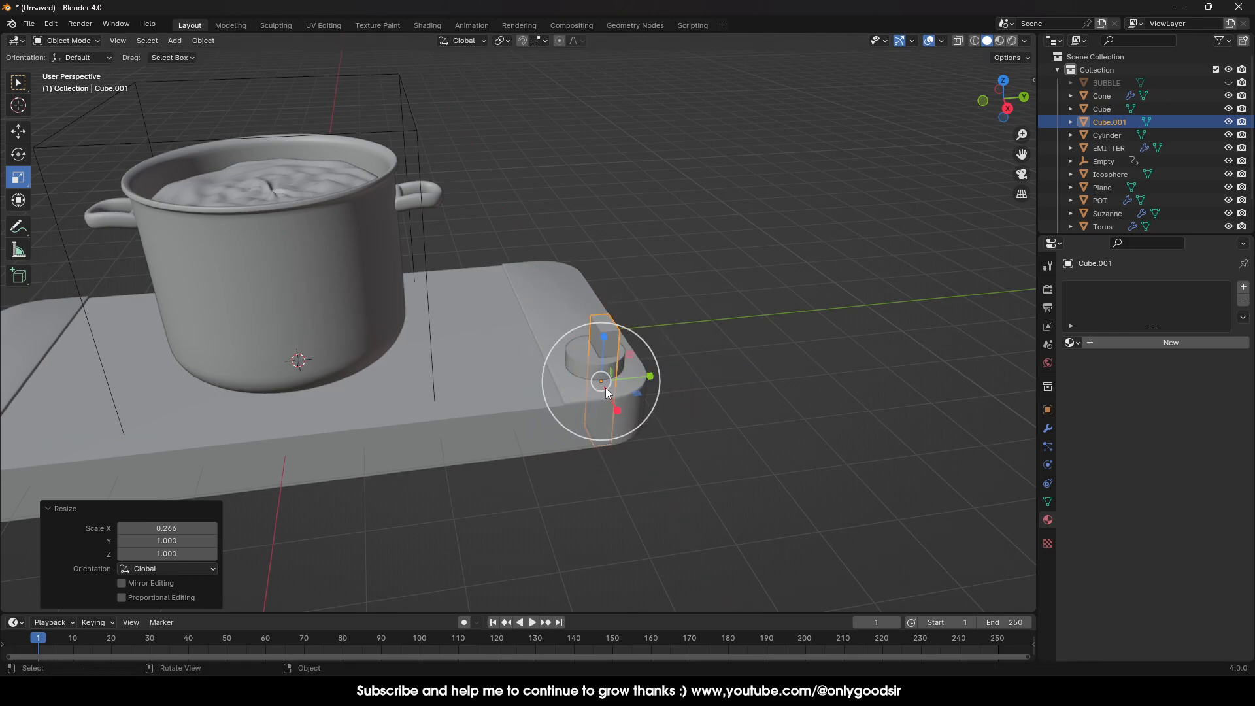
Step: Reduce the height of the knob's grip block and move it to the centre of the round knob base in top view
drag(603, 338, 638, 345)
click(19, 131)
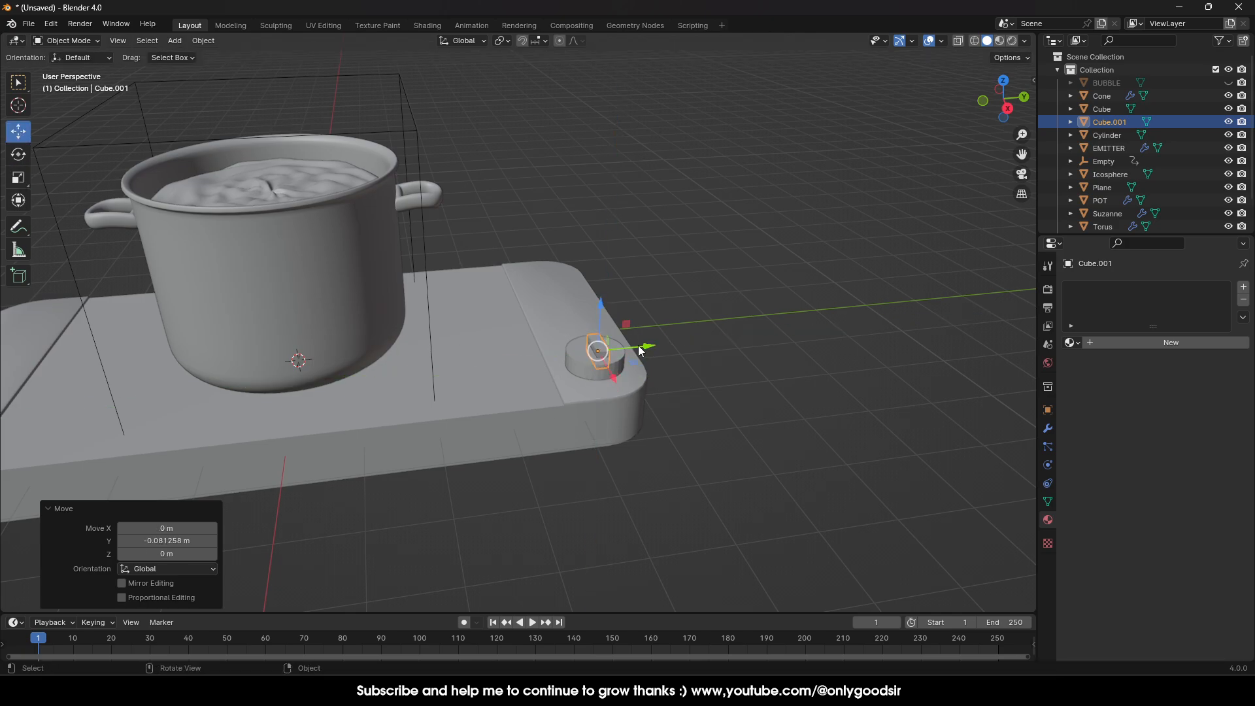
click(1000, 92)
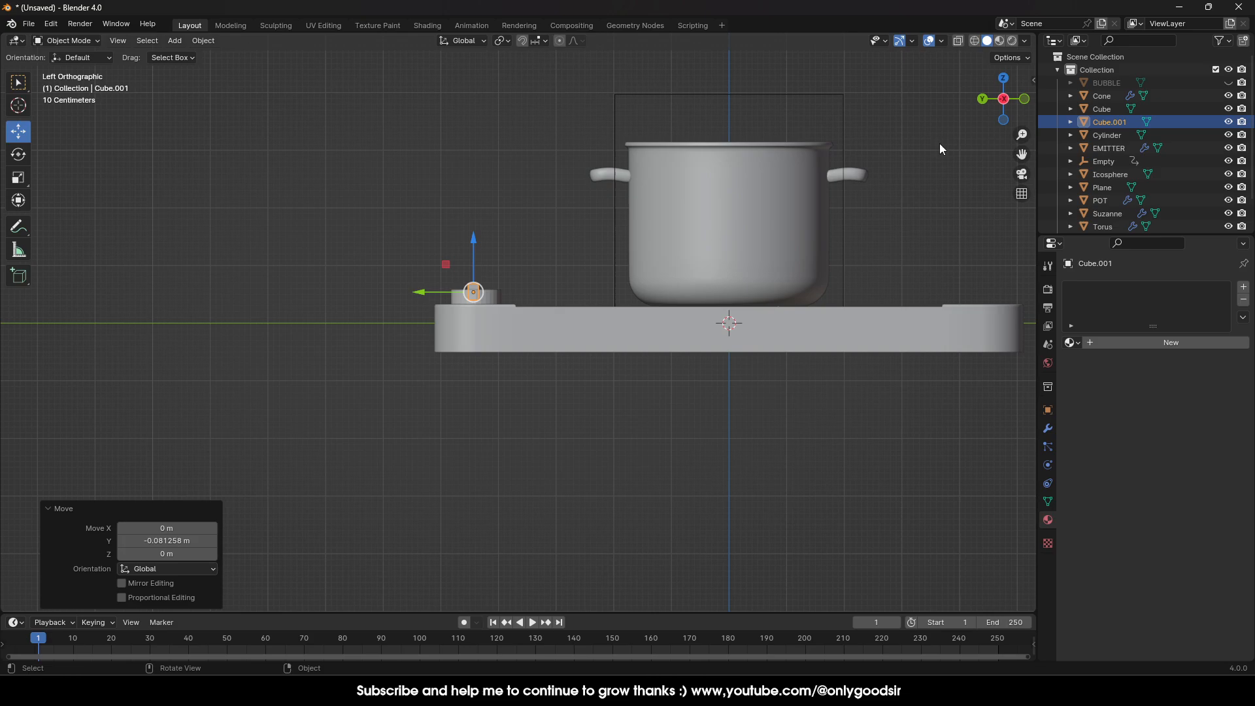
click(1002, 78)
scroll(708, 374, up, 2)
scroll(776, 389, up, 2)
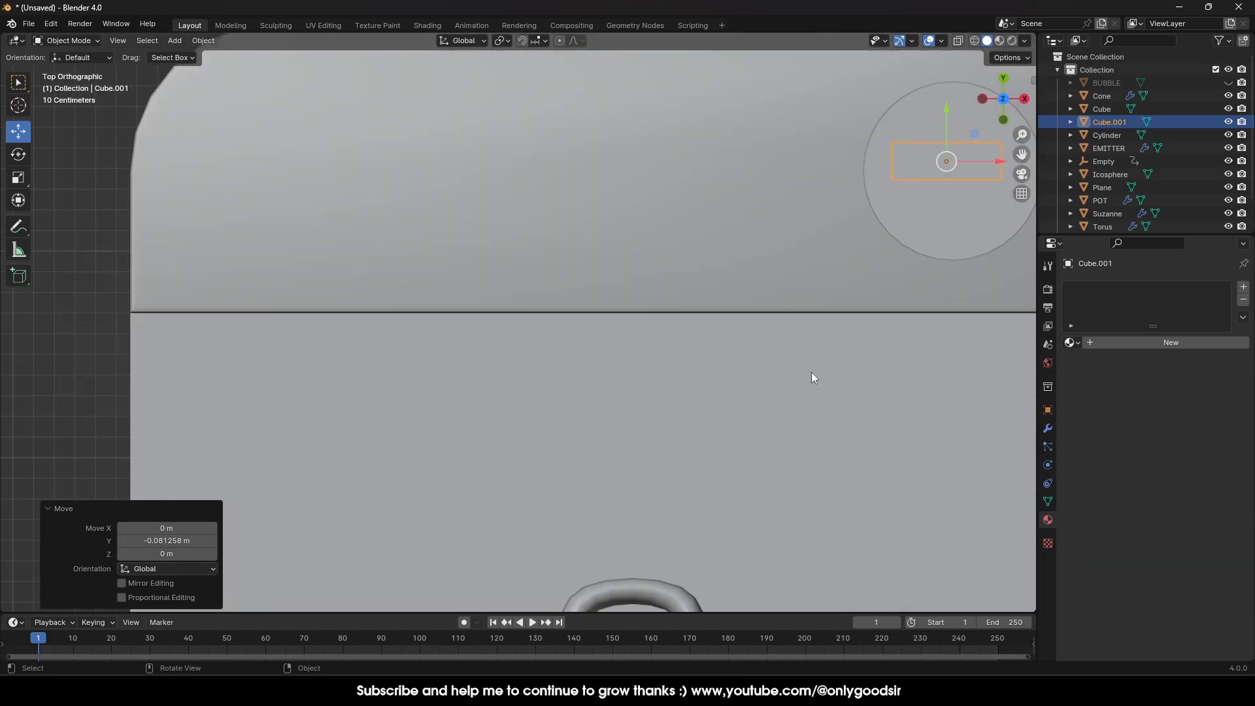
drag(742, 239, 747, 249)
Step: In wireframe, lengthen the grip block along X across the round knob base and shift it about 0.011 m along X
click(973, 41)
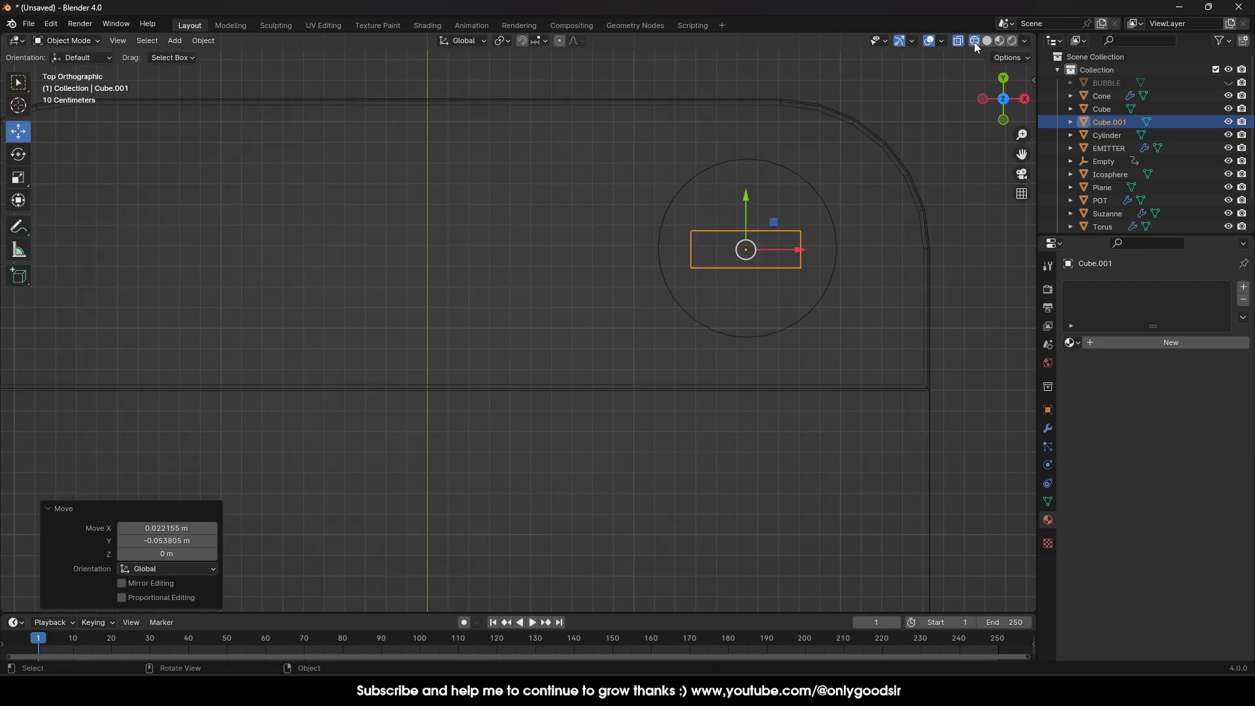
scroll(779, 293, up, 2)
shift+middle_drag(824, 274, 696, 300)
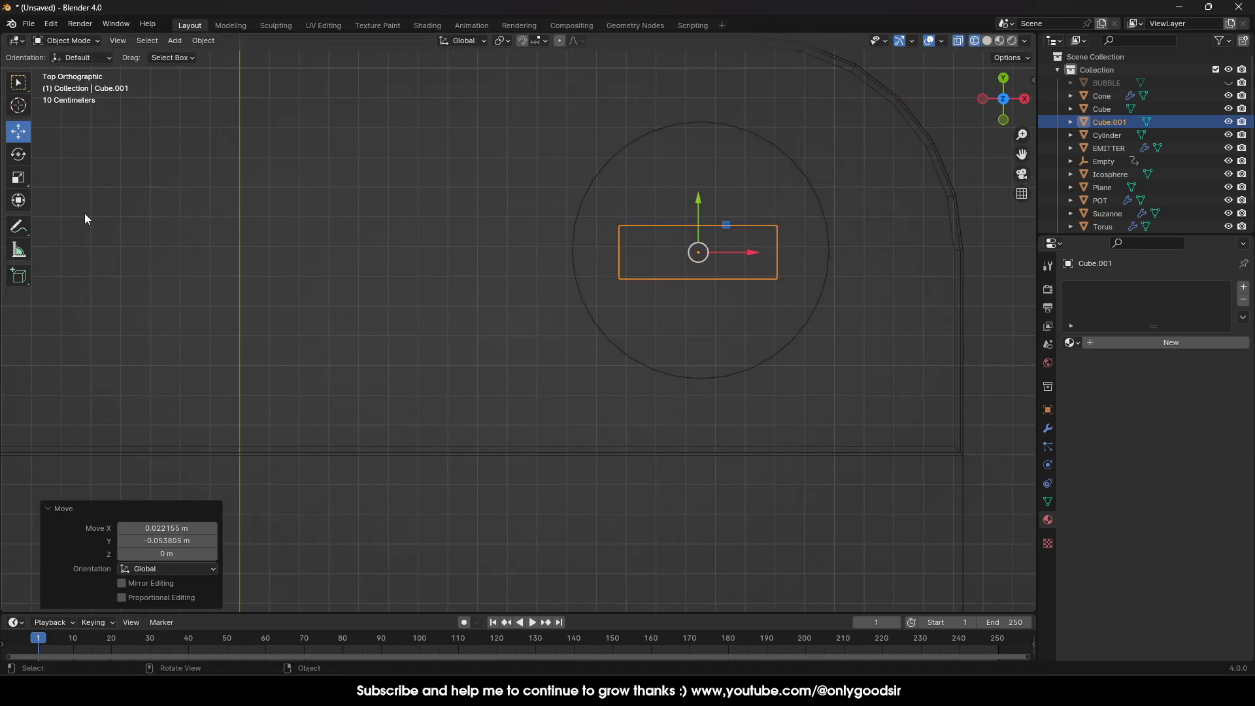
click(18, 178)
mouse_move(749, 248)
mouse_down()
mouse_move(771, 252)
mouse_move(752, 251)
mouse_up()
click(18, 133)
middle_drag(846, 383, 696, 248)
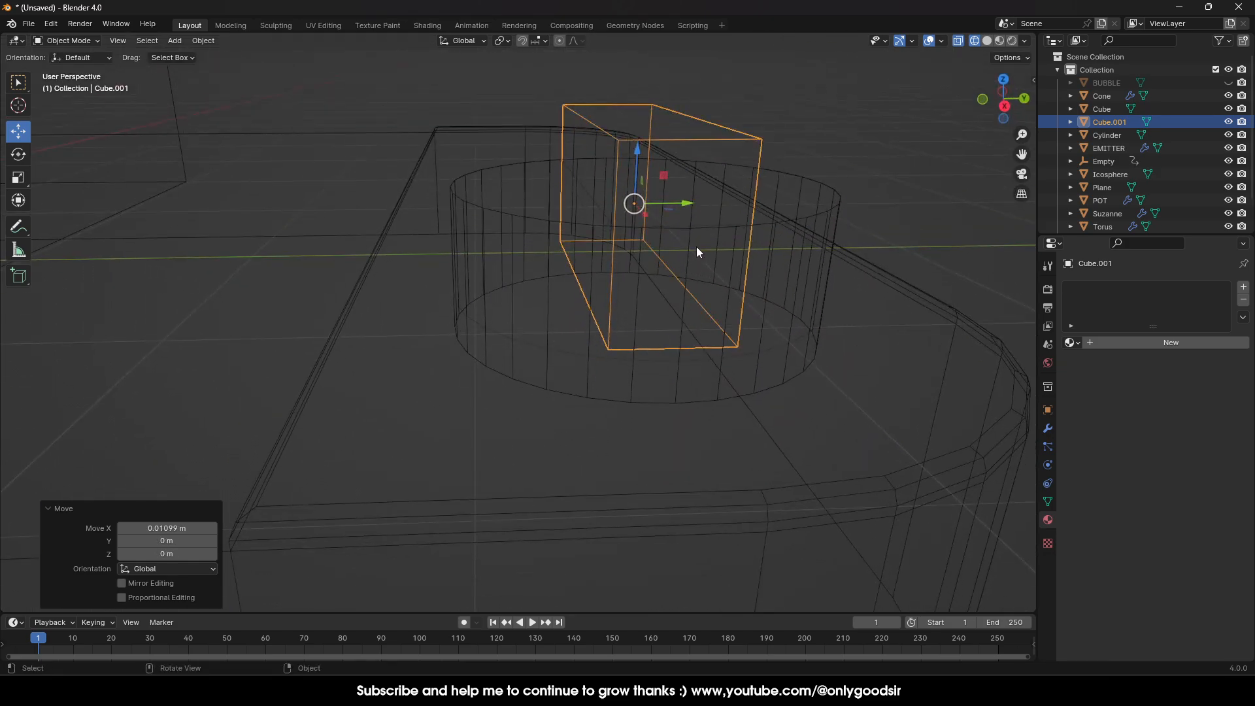
Step: Return to solid shading and narrow the grip block along Y so it forms a thin ridge across the knob
click(987, 40)
mouse_move(808, 185)
middle_down()
mouse_move(765, 151)
mouse_move(605, 225)
mouse_move(647, 276)
middle_up()
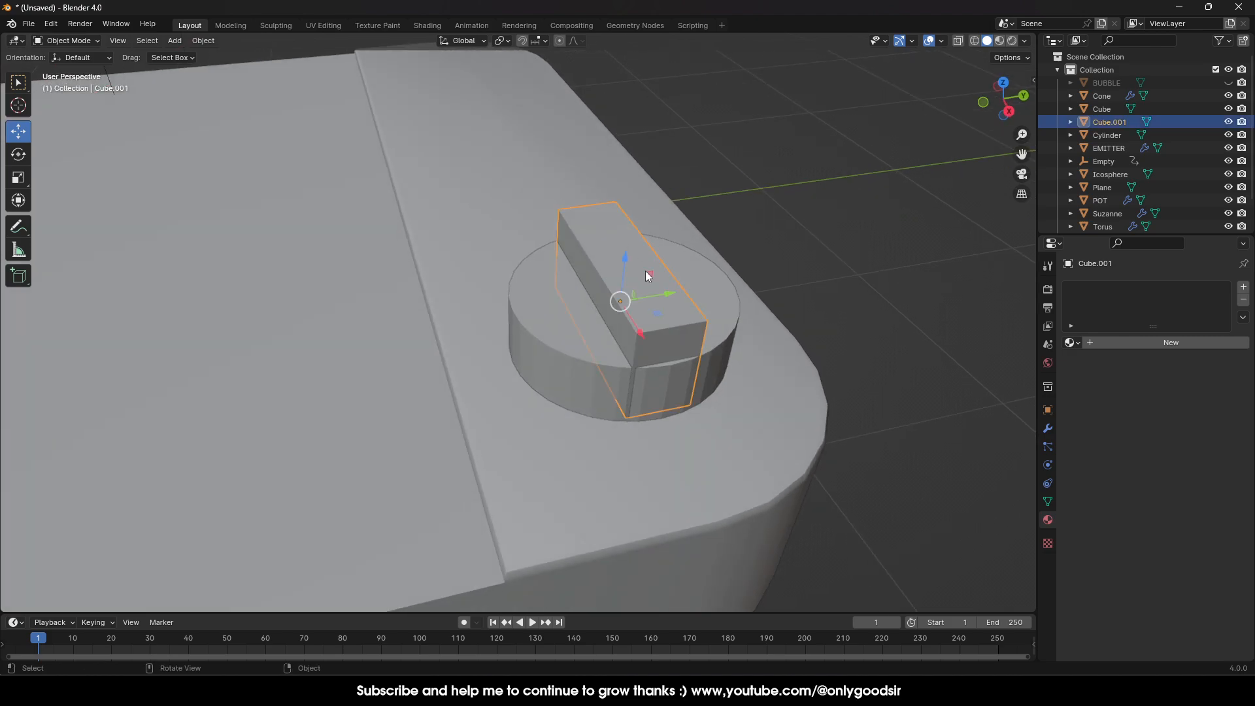
click(17, 183)
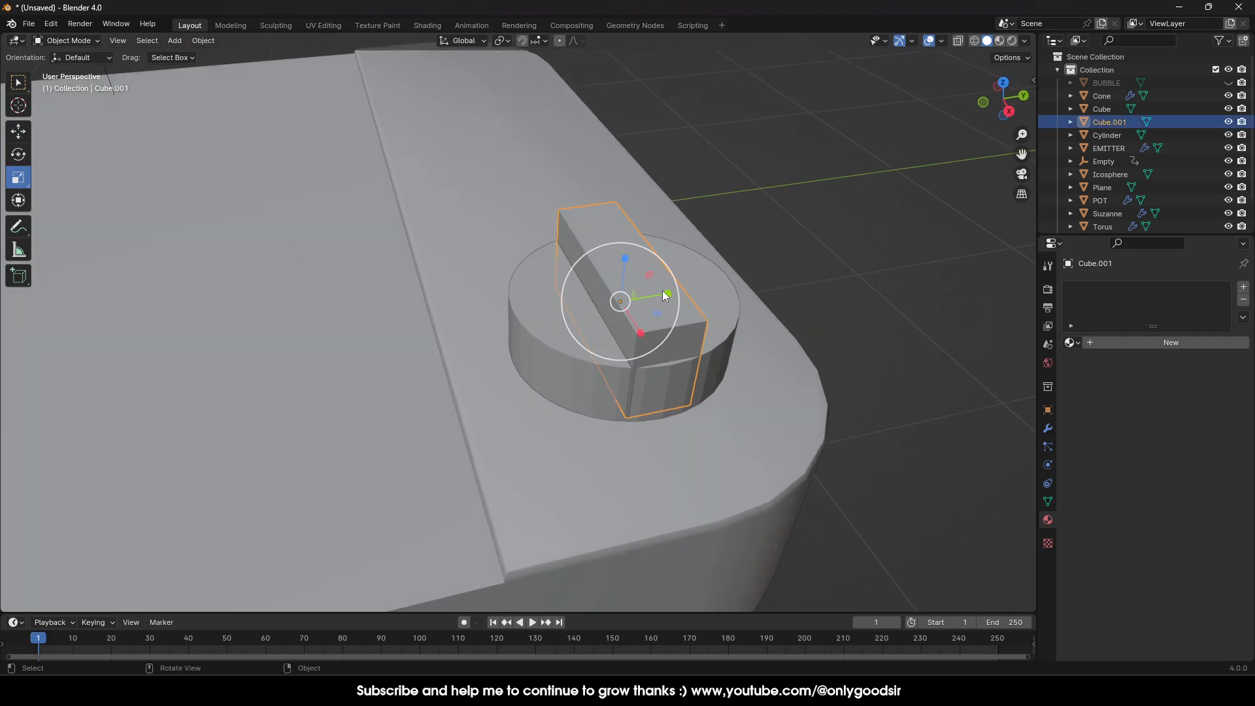
drag(664, 296, 639, 296)
mouse_move(639, 296)
middle_down()
mouse_move(650, 317)
mouse_move(632, 296)
mouse_move(605, 294)
mouse_move(616, 273)
mouse_move(633, 298)
middle_up()
Step: With X-ray on, widen the grip block's bottom face along Y in Edit Mode so its sides taper upward
key(Tab)
click(957, 40)
click(612, 292)
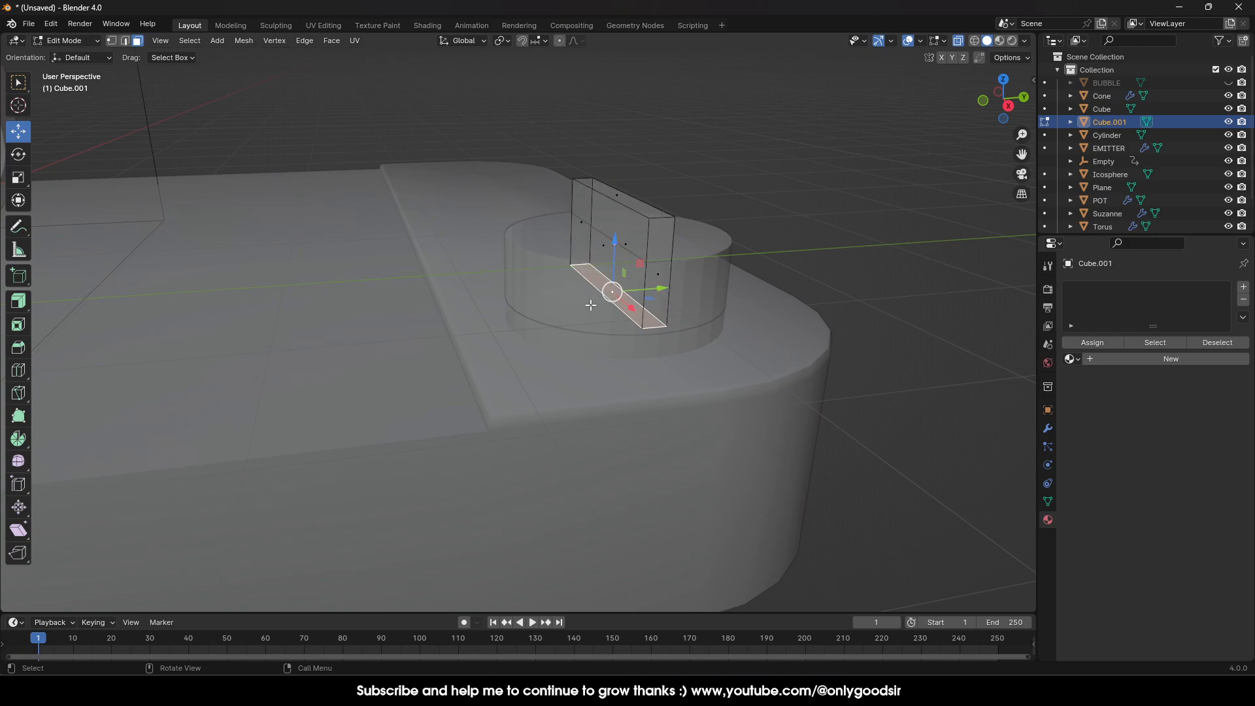
click(18, 177)
drag(662, 288, 706, 274)
key(Tab)
click(865, 133)
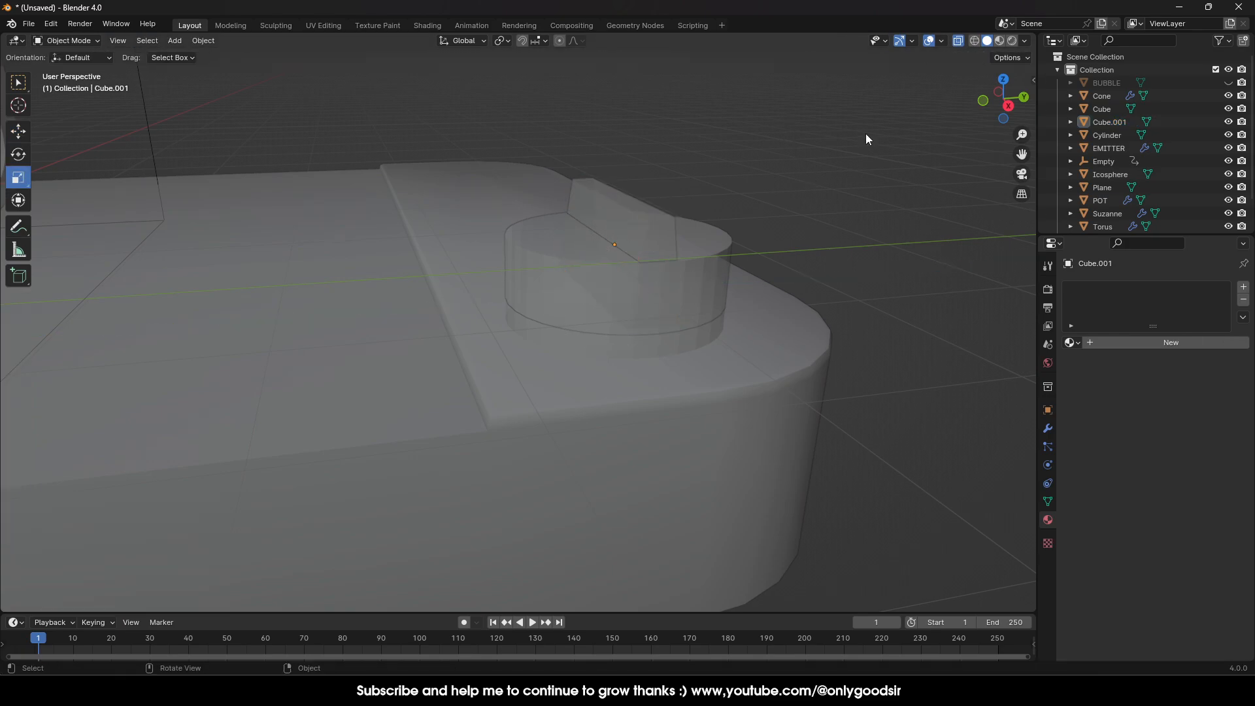
Step: Switch to material preview shading and apply Shade Auto Smooth to the round knob base
click(998, 41)
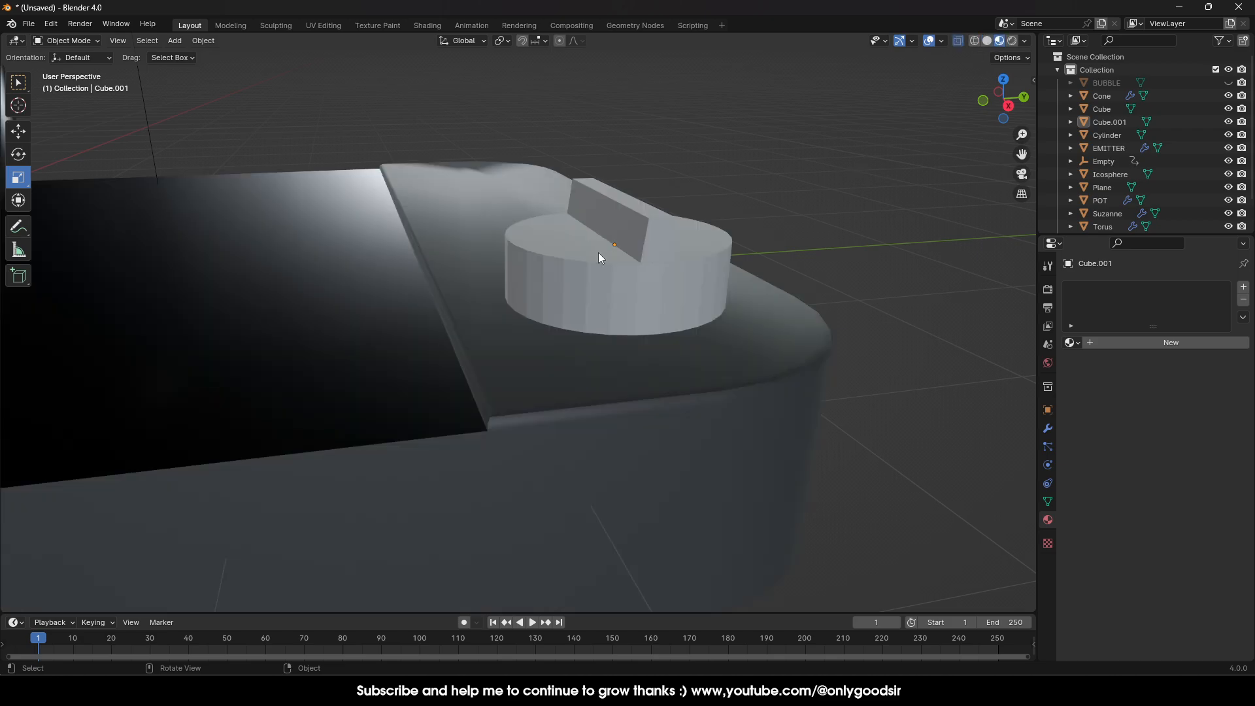
scroll(599, 262, down, 2)
click(603, 281)
right_click(640, 291)
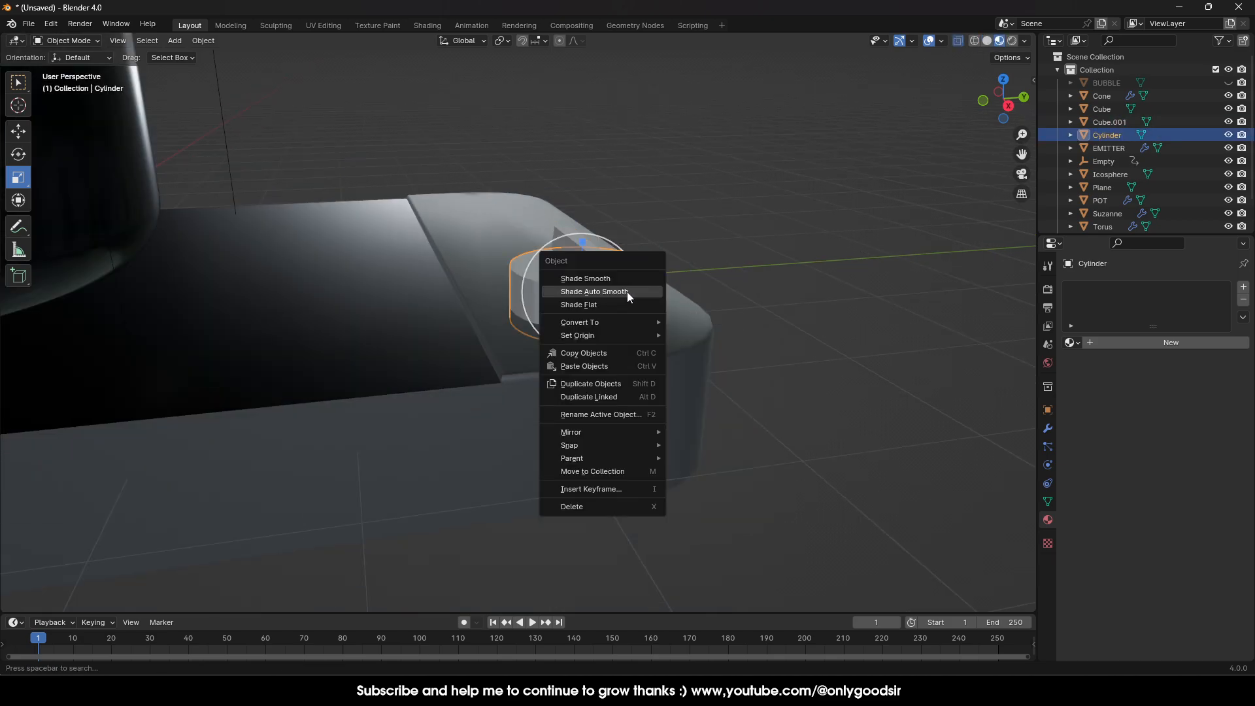
click(628, 292)
scroll(660, 287, up, 3)
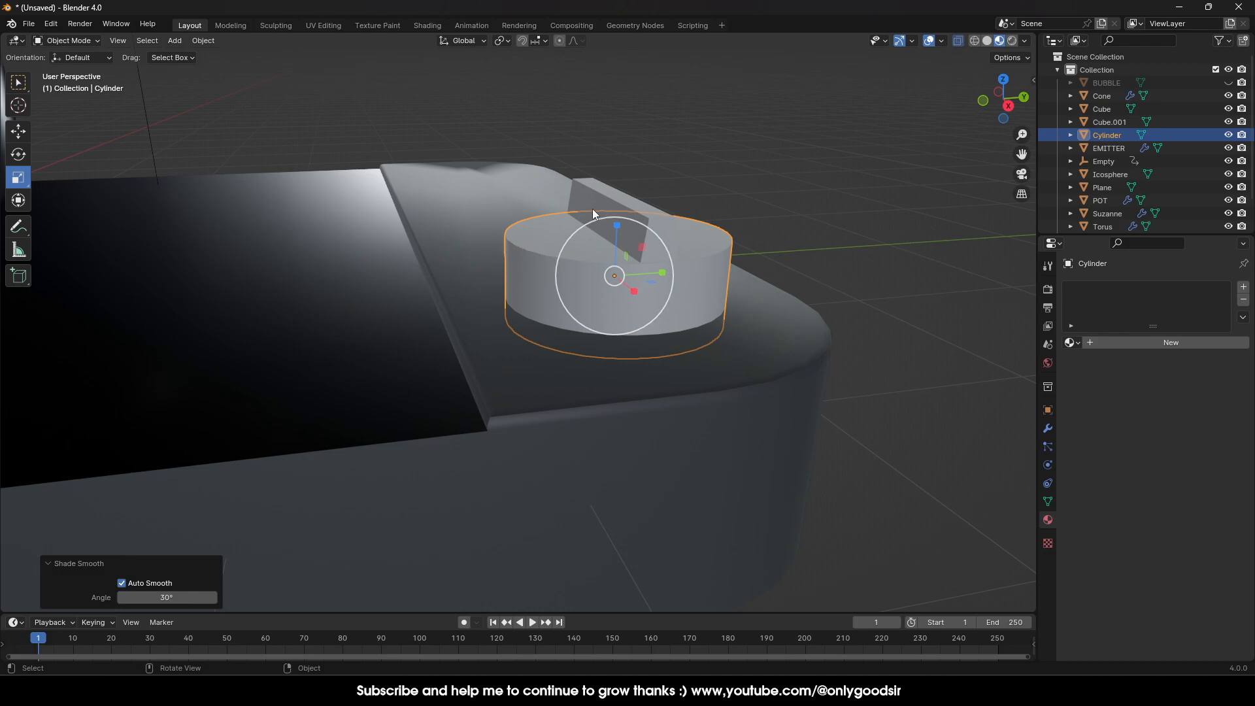
Step: Apply the scale of both the round knob base and the grip block
click(537, 248)
key(ctrl+a)
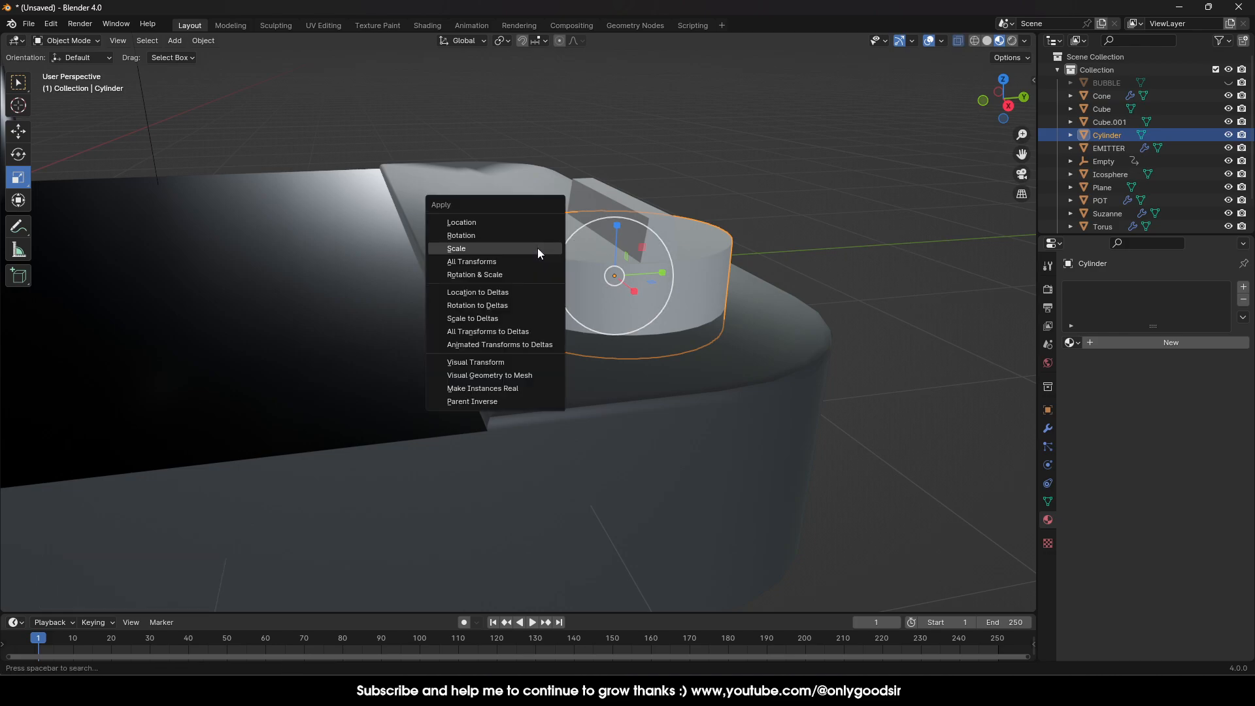
click(537, 248)
click(615, 203)
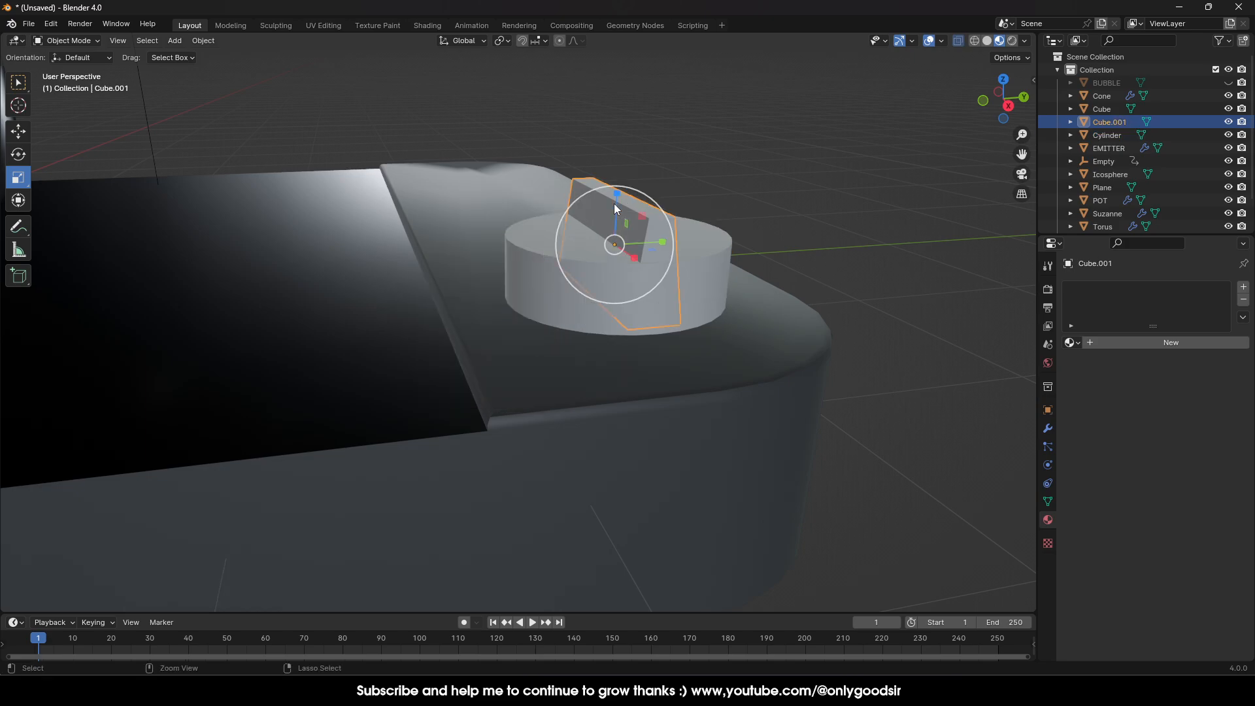
key(ctrl+a)
click(614, 202)
key(Tab)
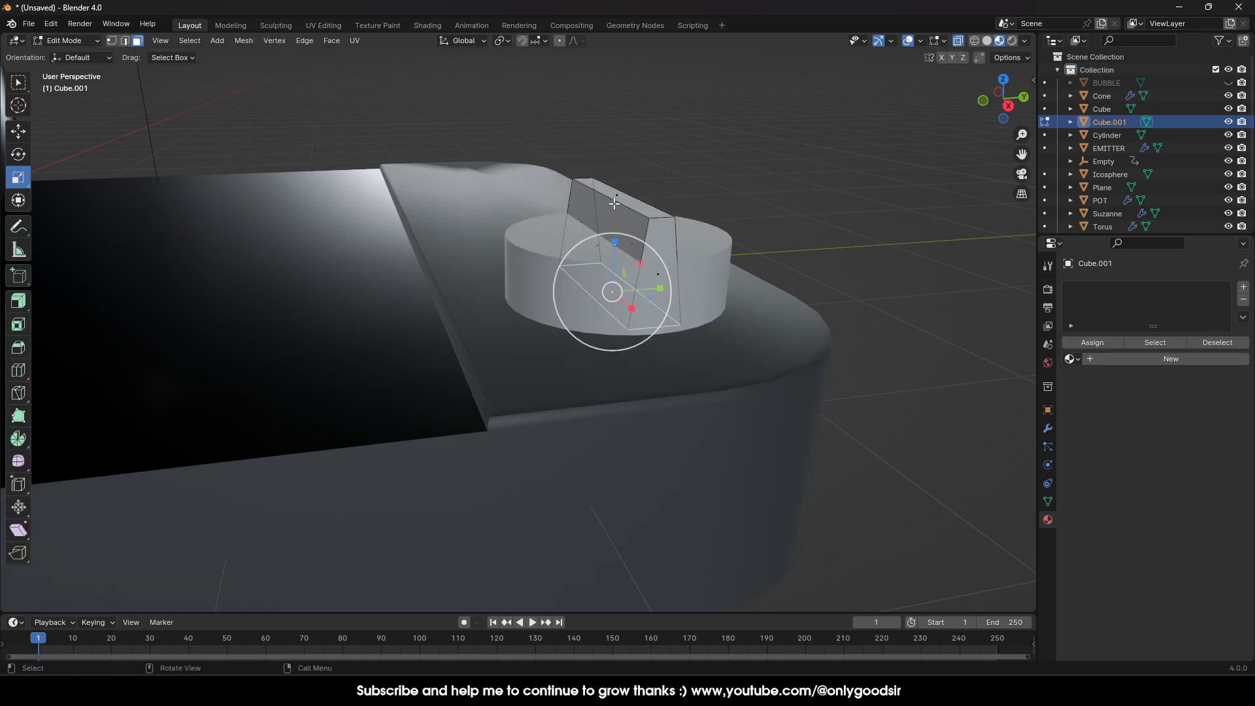
key(Tab)
click(539, 259)
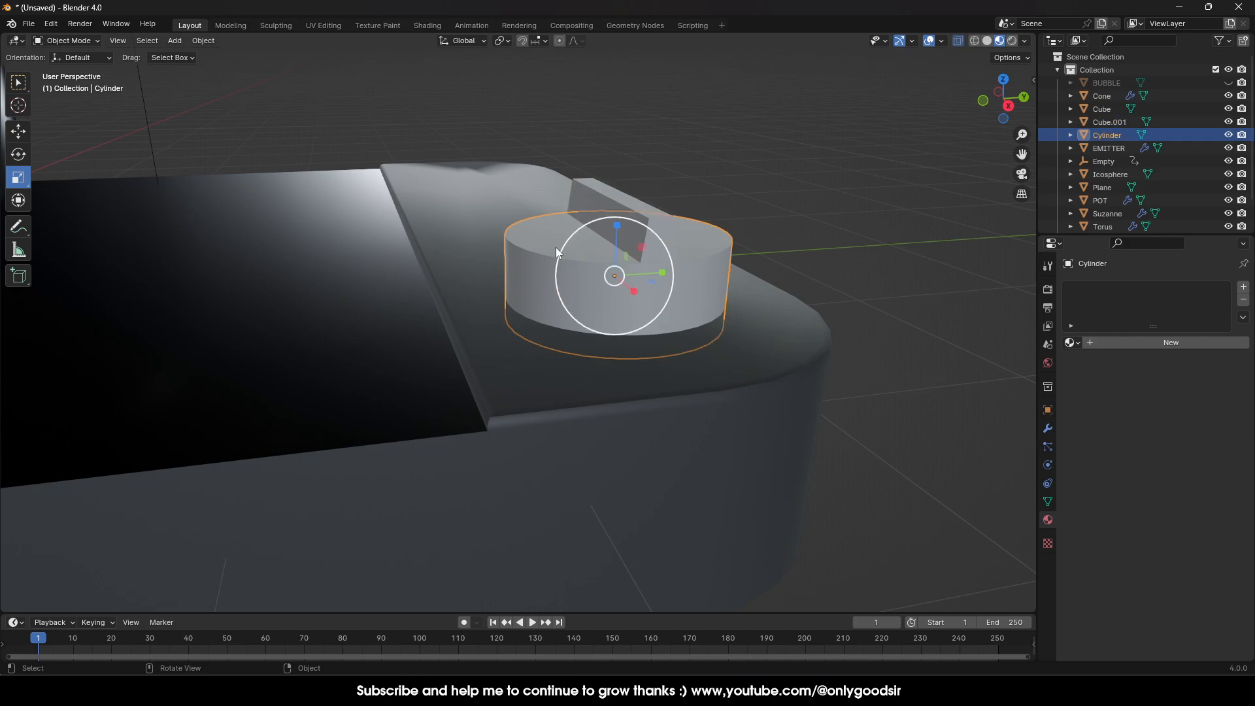
shift+click(615, 196)
right_click(614, 196)
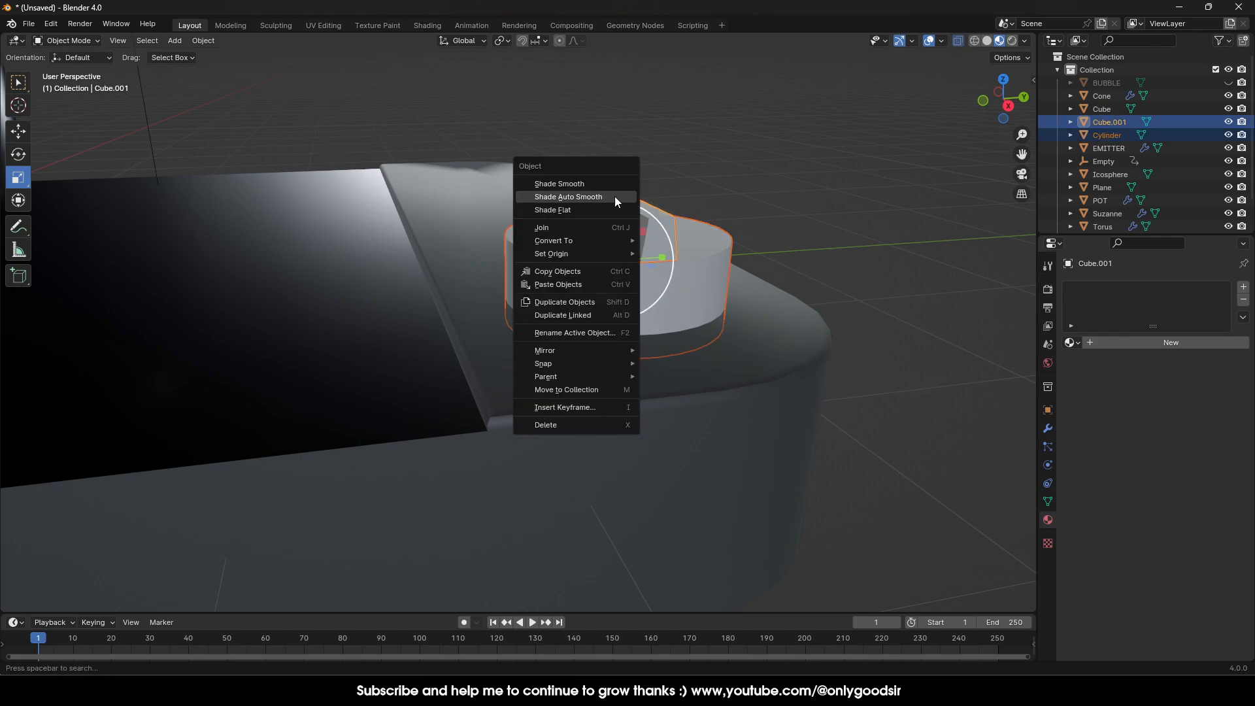
click(767, 119)
Step: Bevel the top rim of the round knob base about 0.0386 m wide and raise the bevel's segment count
click(542, 257)
key(Tab)
click(542, 255)
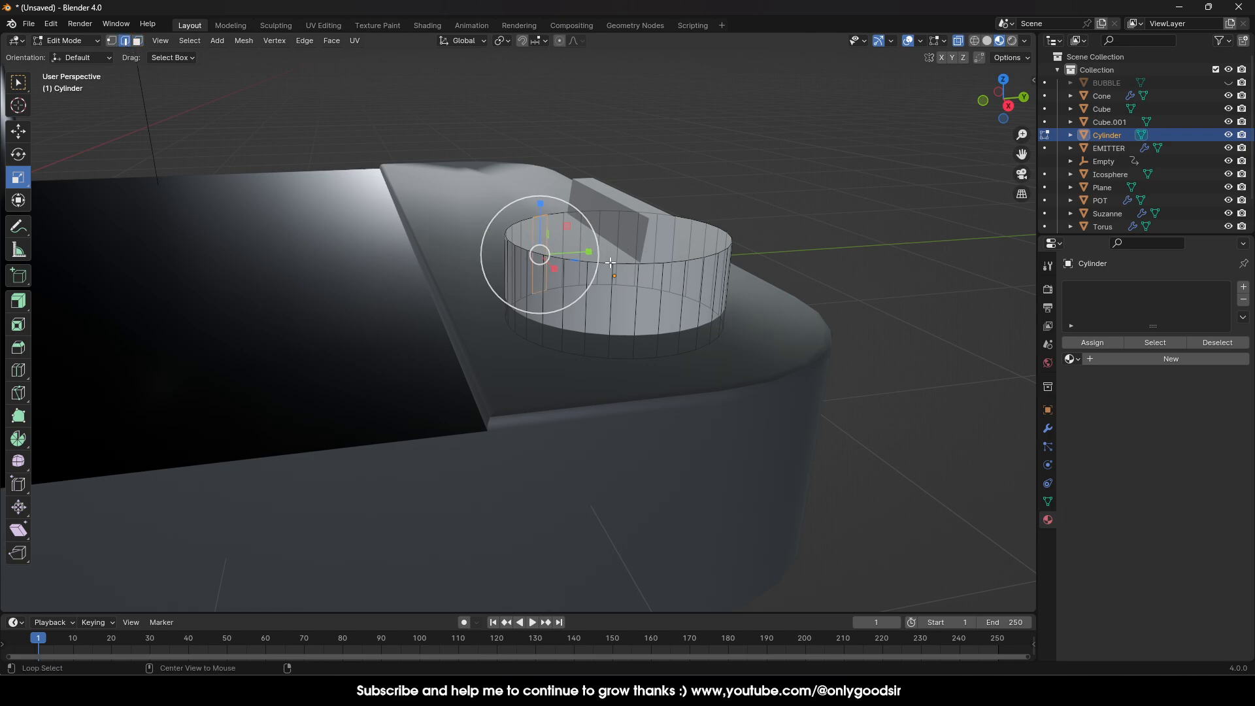
click(561, 253)
right_click(560, 252)
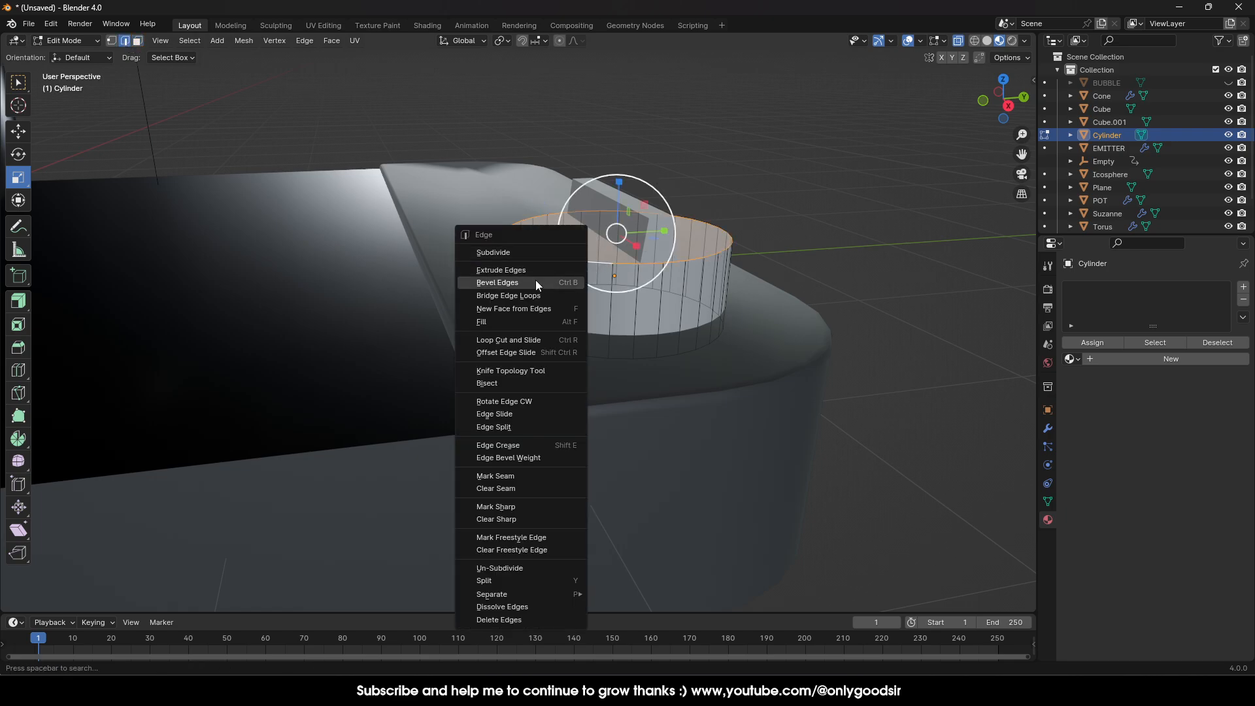
click(535, 280)
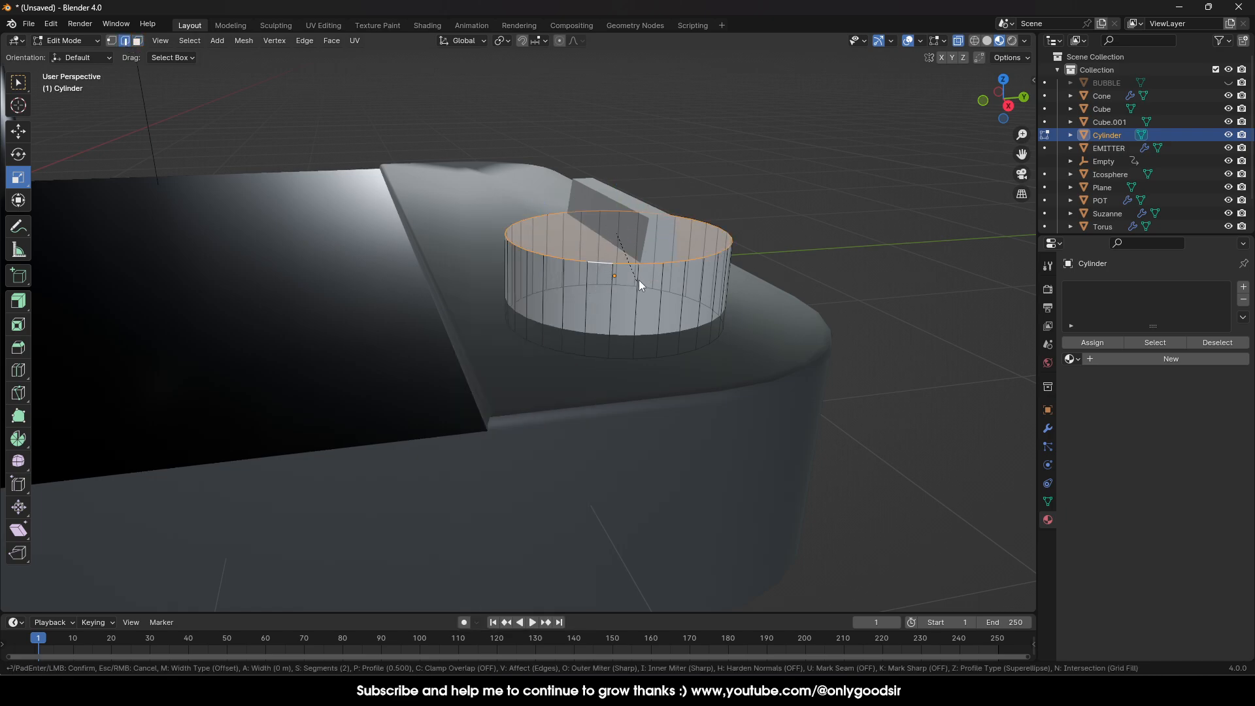
click(719, 262)
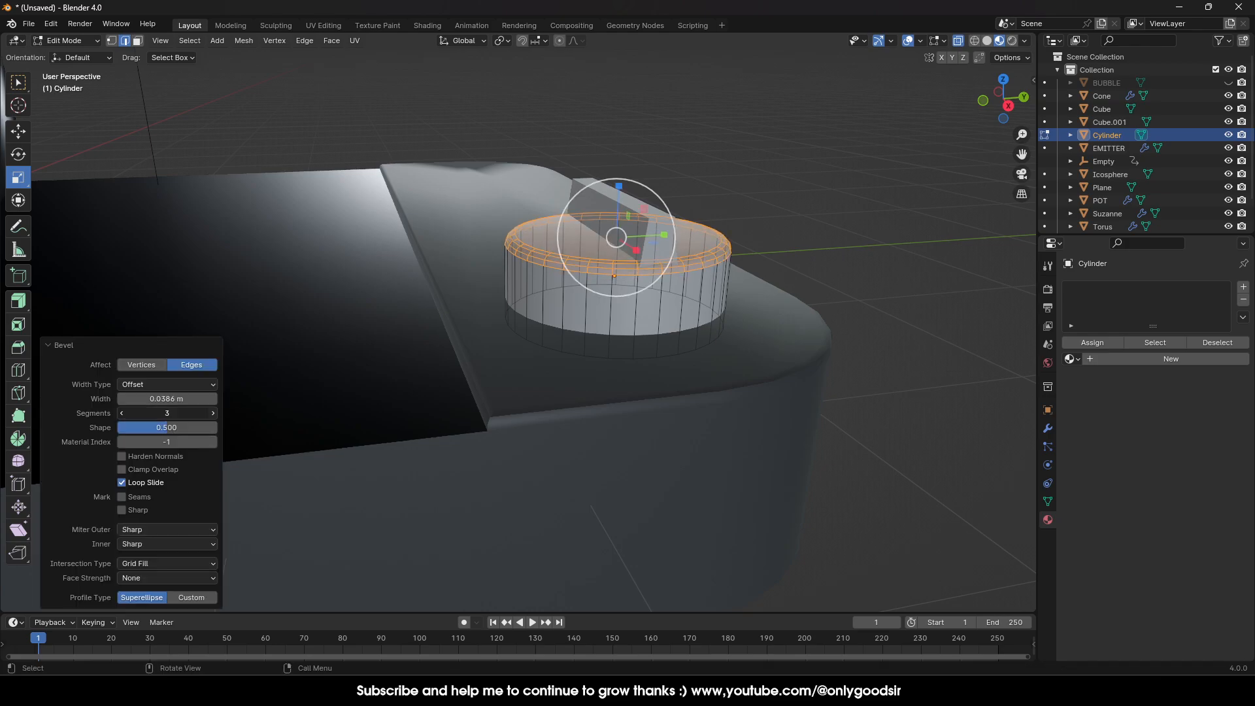
Step: Bevel the top edges of the grip block with 4 segments to round its ridge
key(Tab)
click(602, 204)
key(Tab)
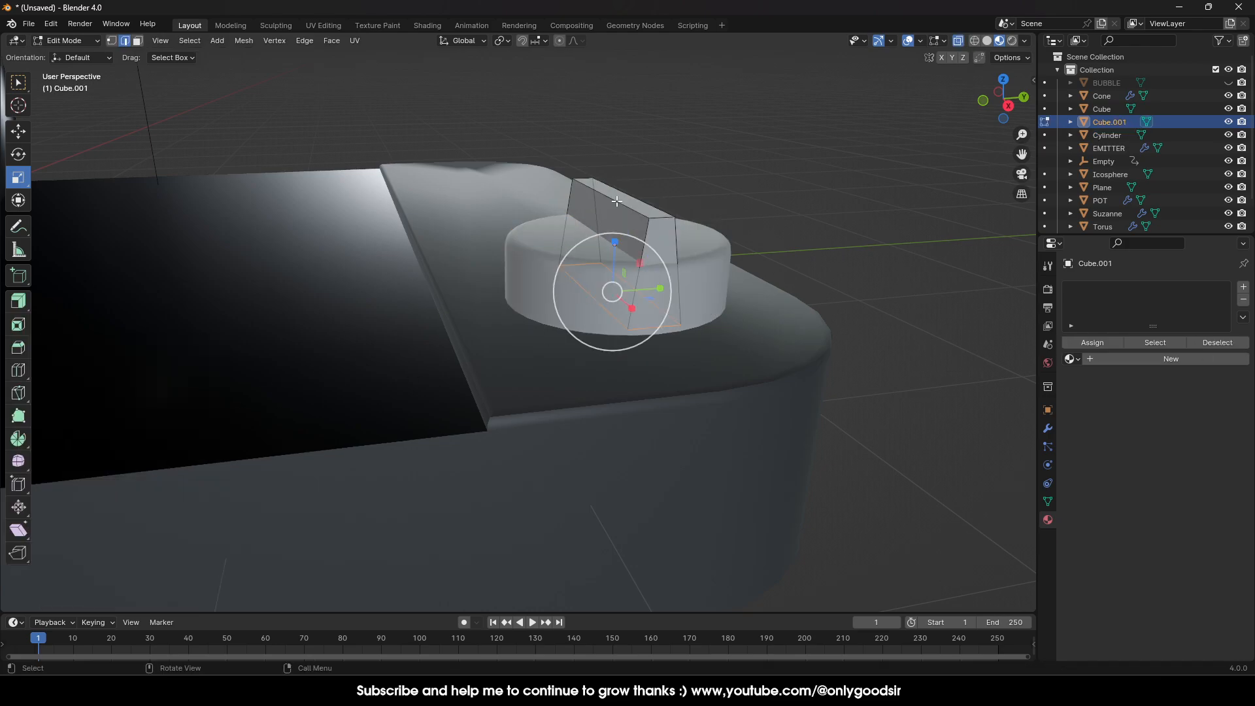
click(634, 222)
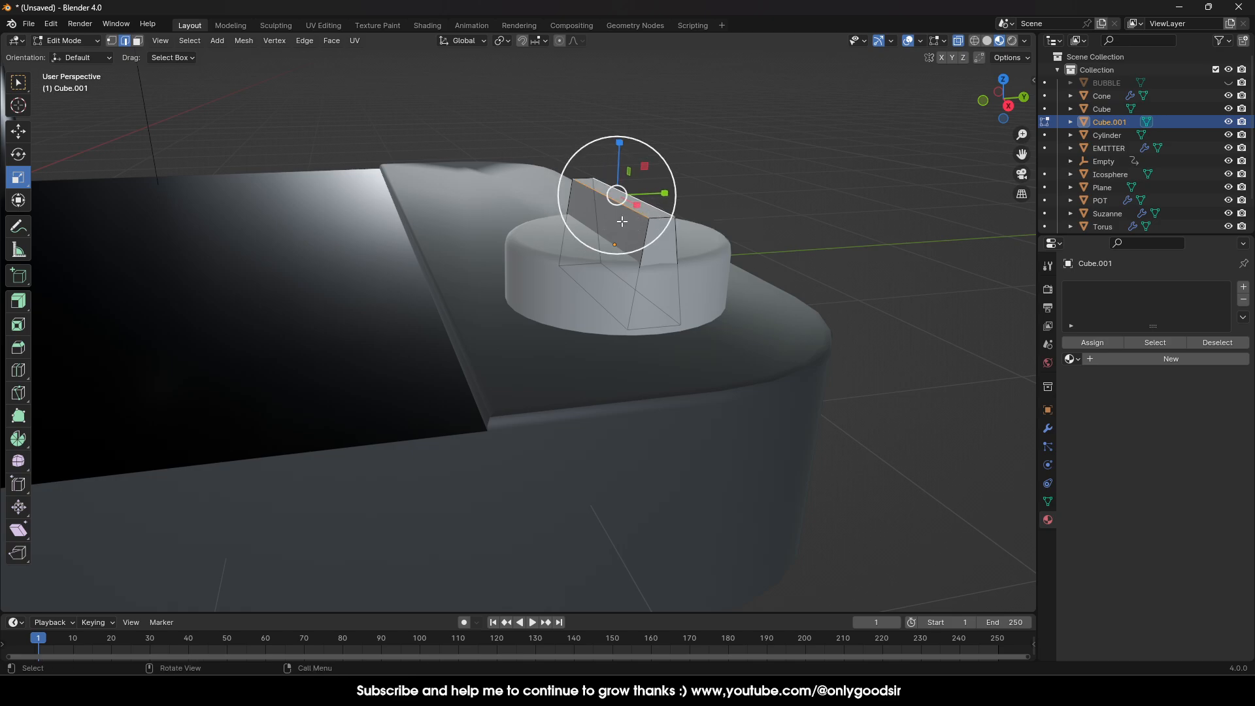
right_click(551, 187)
click(550, 190)
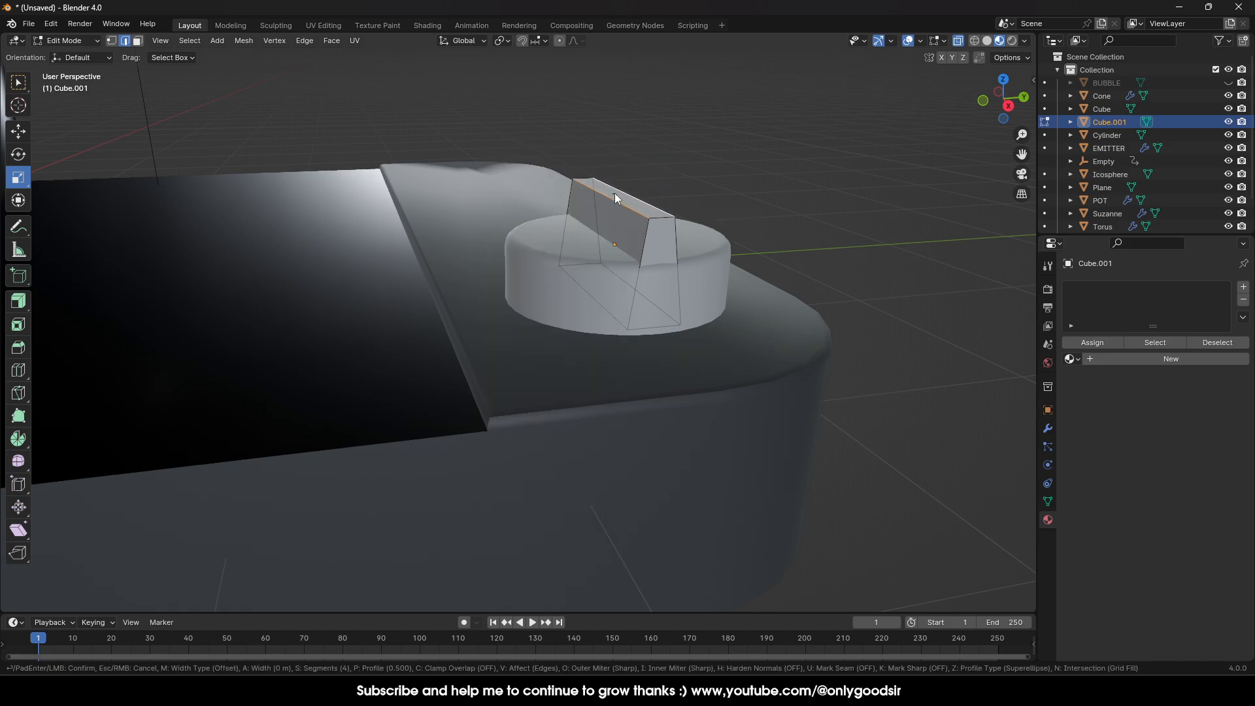
click(694, 186)
key(Tab)
Step: Give the round knob base a new material with Metallic 1.0 and Roughness about 0.35
middle_drag(758, 170, 652, 316)
click(649, 317)
click(1151, 345)
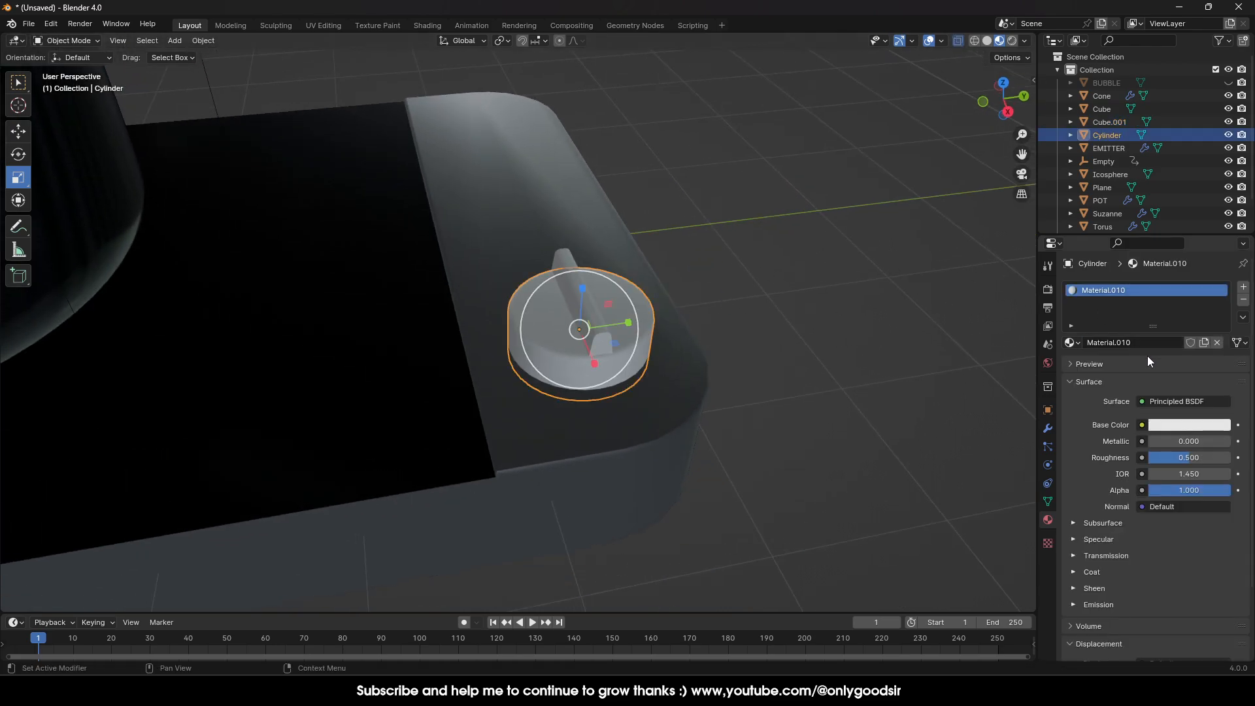
scroll(769, 353, up, 1)
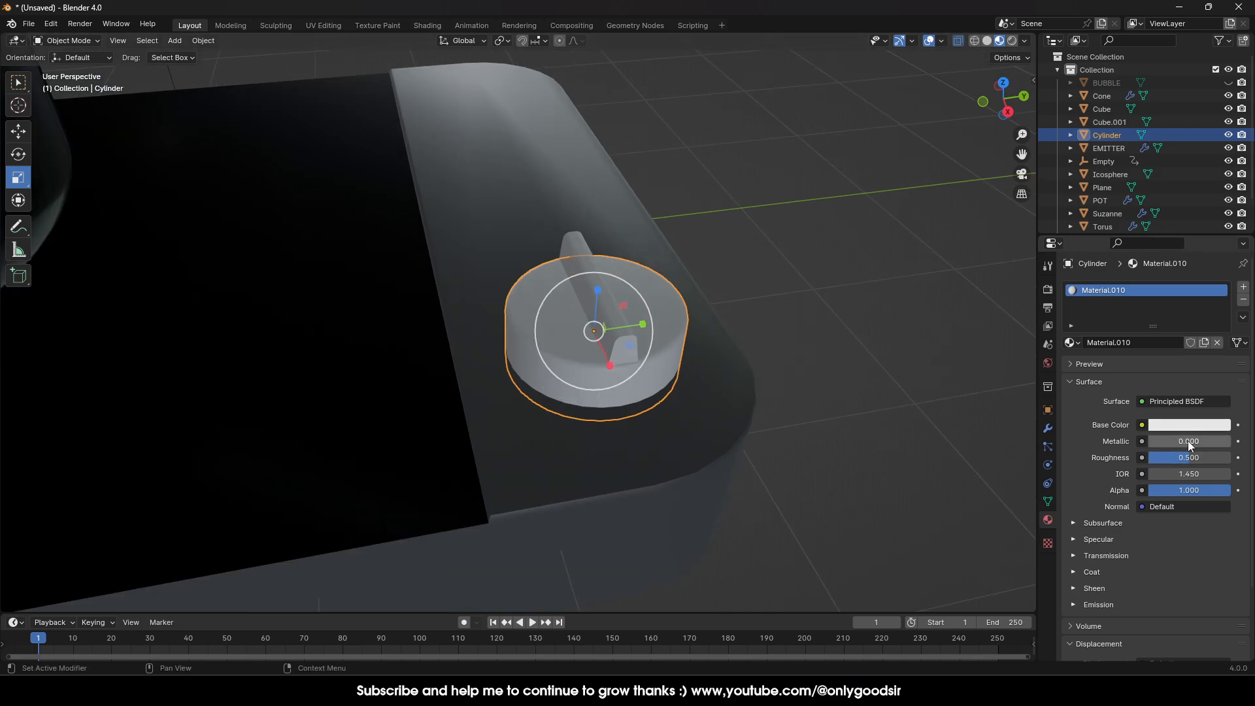
drag(1186, 441, 1248, 440)
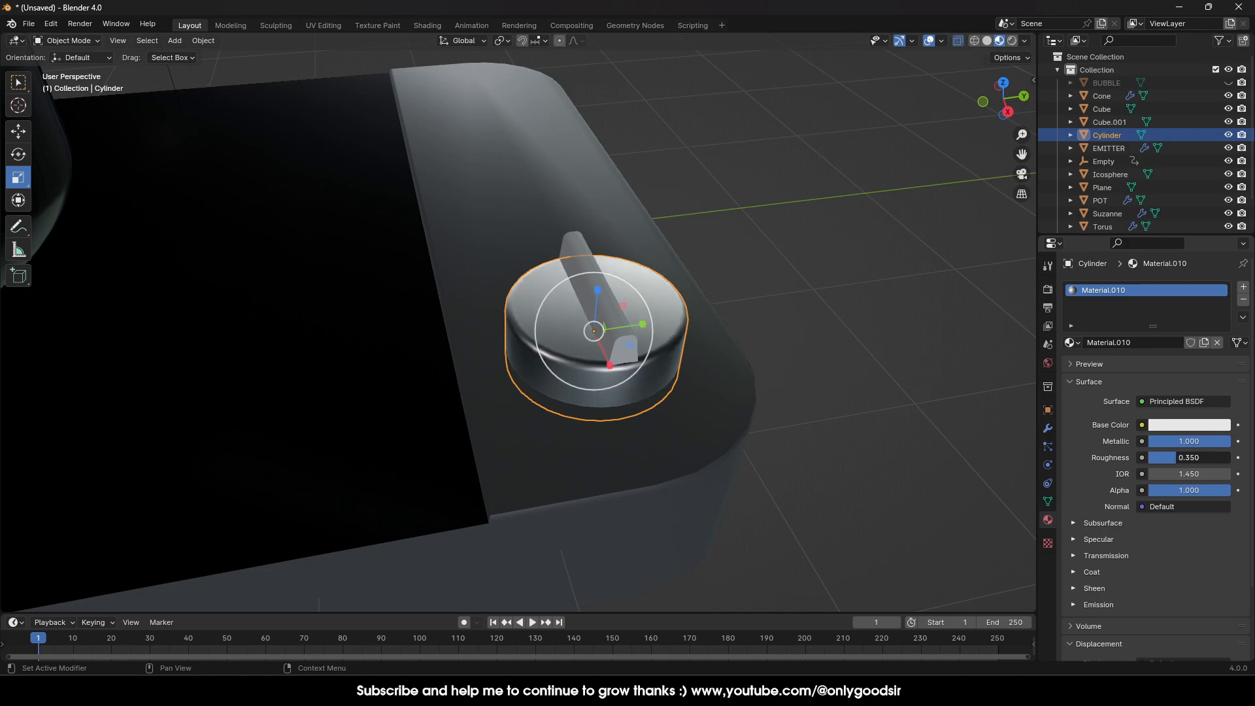
Step: Give the grip block a new material with a near-black base color and Roughness 0.055
click(606, 323)
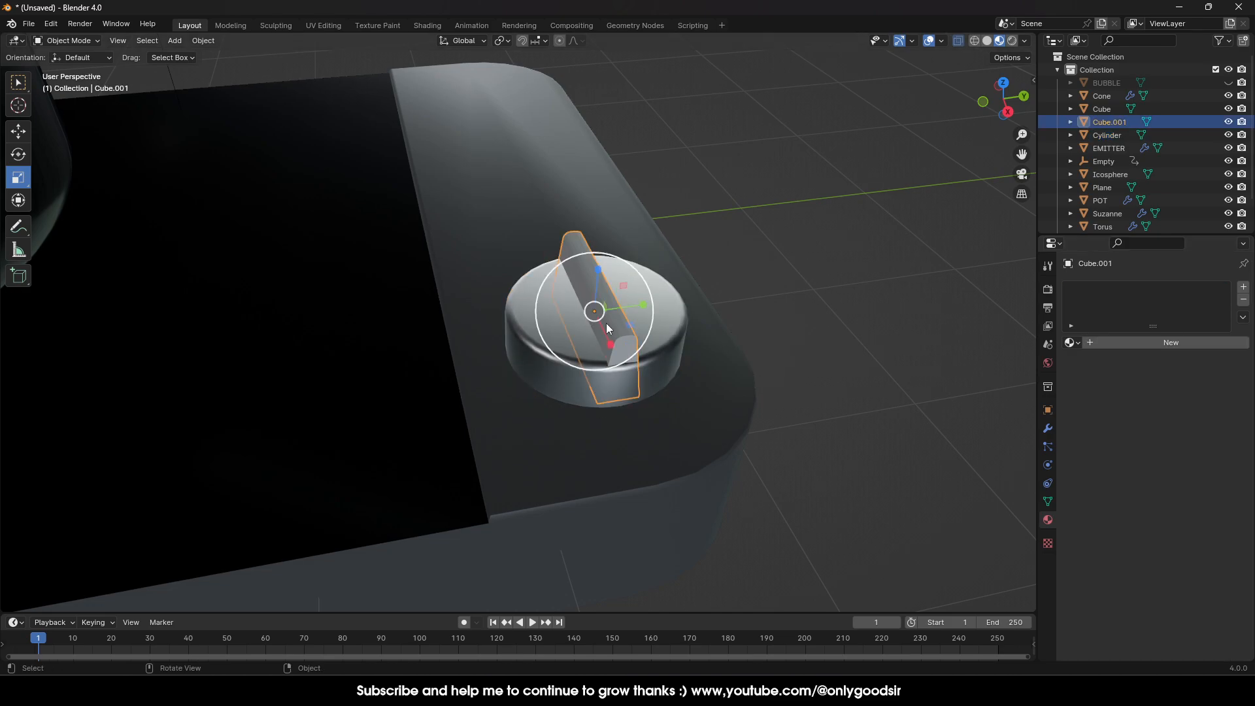
click(1137, 340)
click(1201, 425)
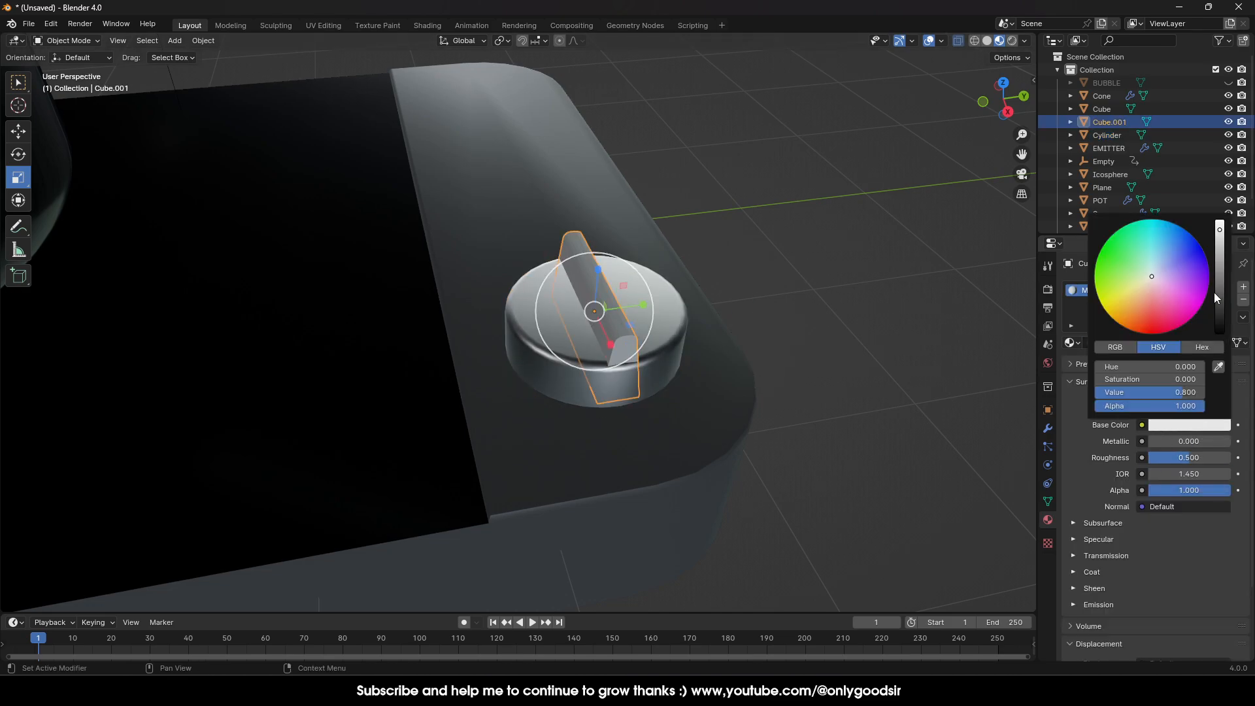
drag(1214, 292, 1217, 335)
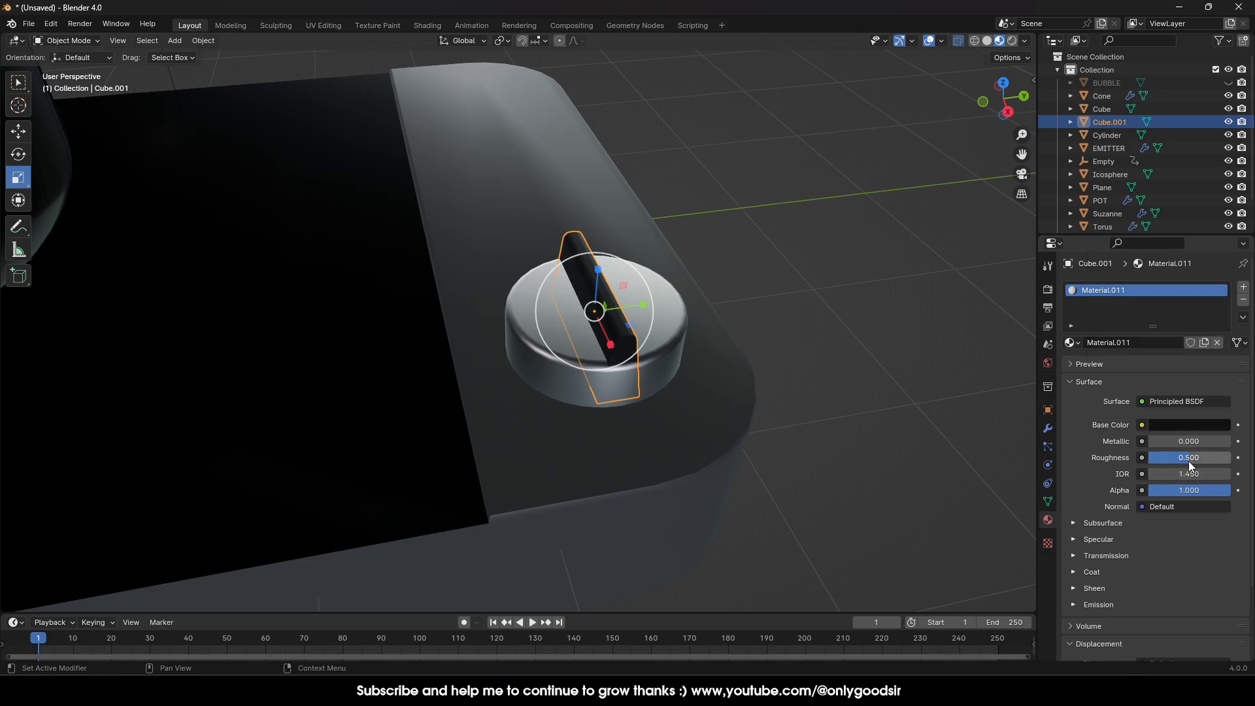
drag(1187, 461, 1150, 461)
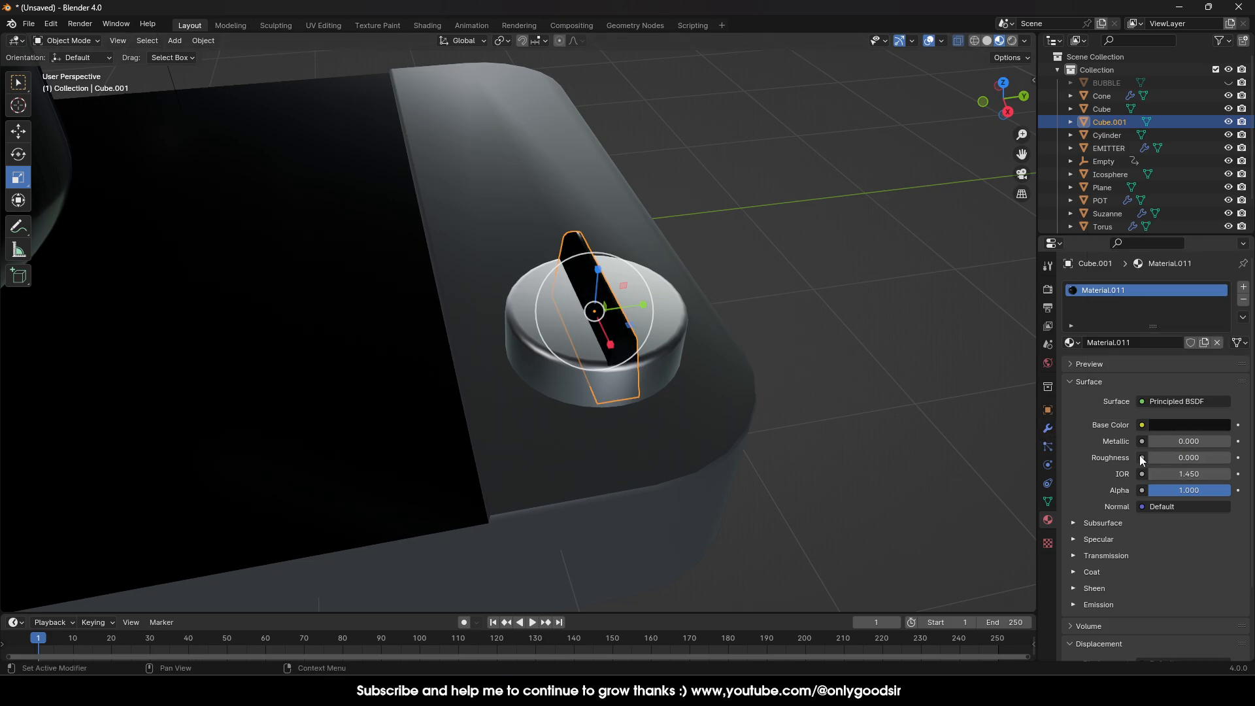
click(804, 390)
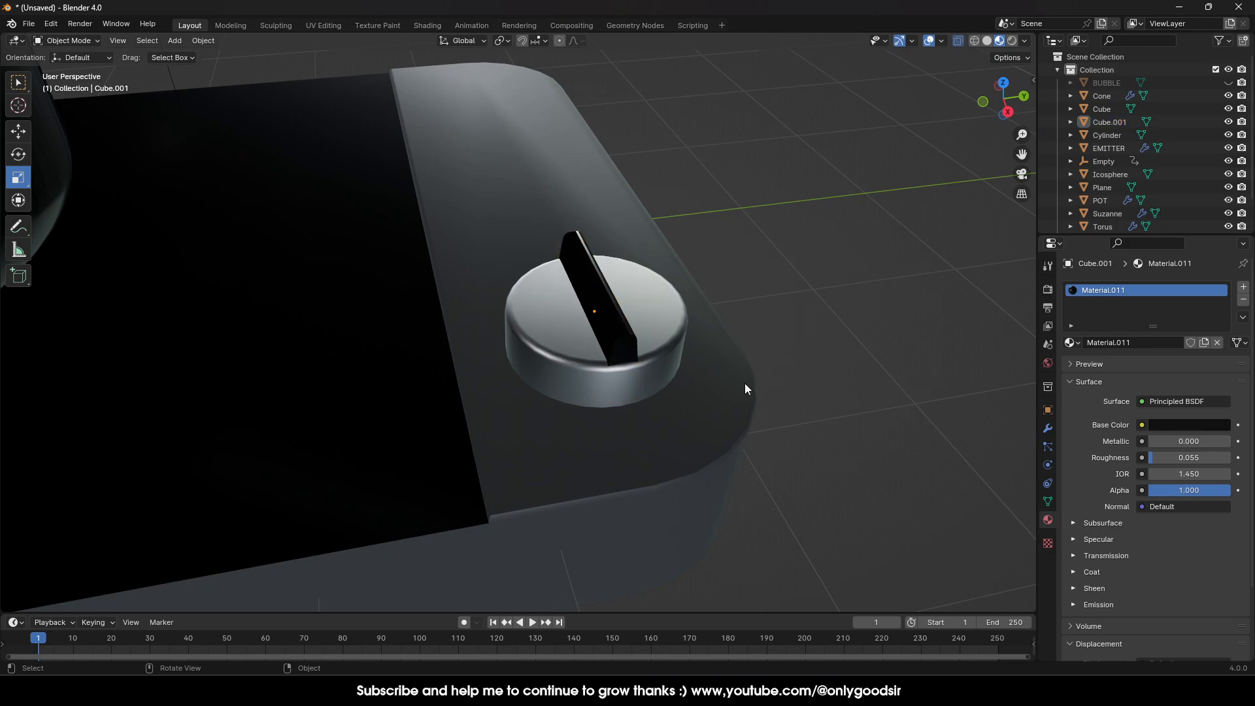
Step: Apply Shade Auto Smooth to the black grip block and deselect it
middle_drag(743, 383, 680, 307)
click(680, 307)
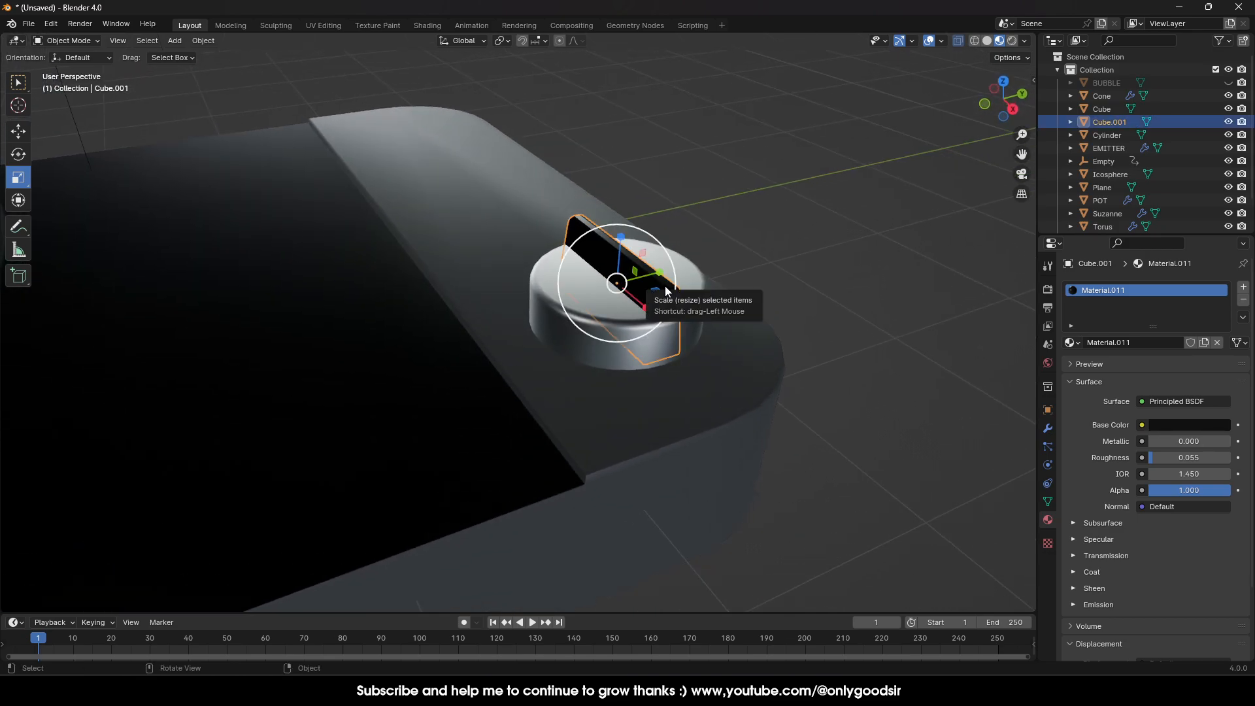
right_click(663, 286)
click(639, 287)
click(813, 219)
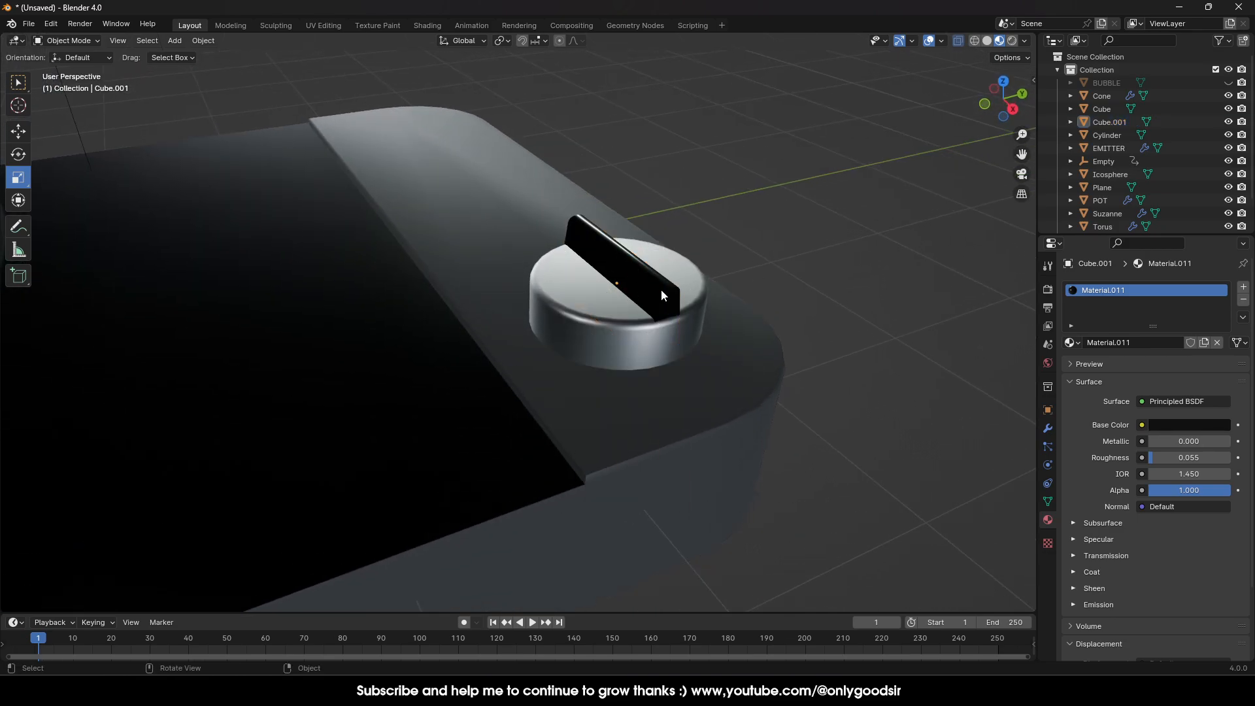
Step: Join the black grip block to the round knob base and rename the combined object DIAL
click(657, 284)
shift+click(591, 346)
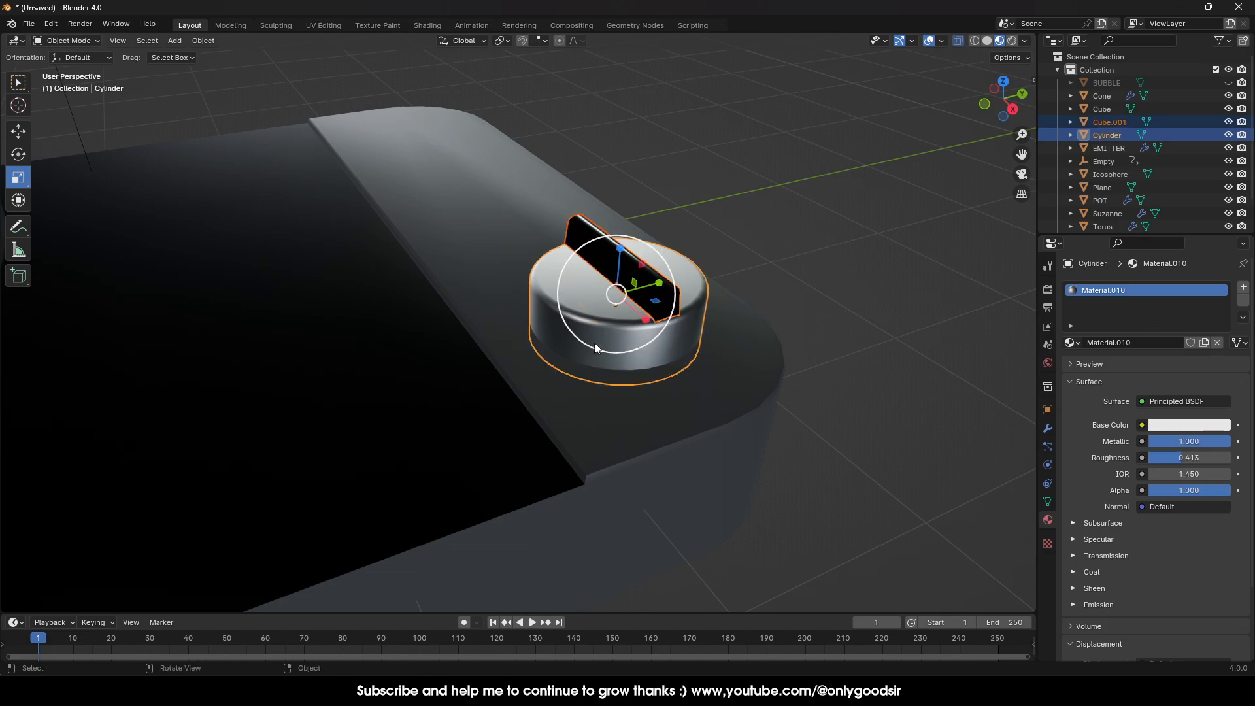
right_click(594, 343)
click(552, 374)
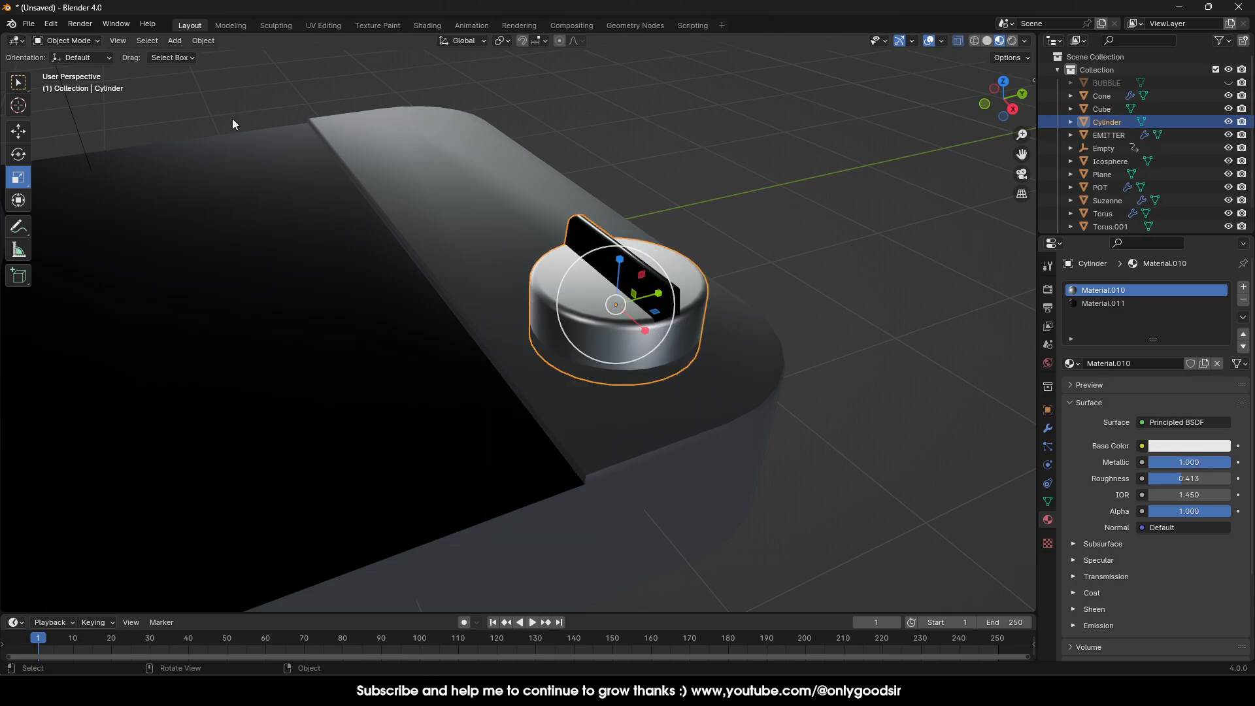
double_click(1108, 123)
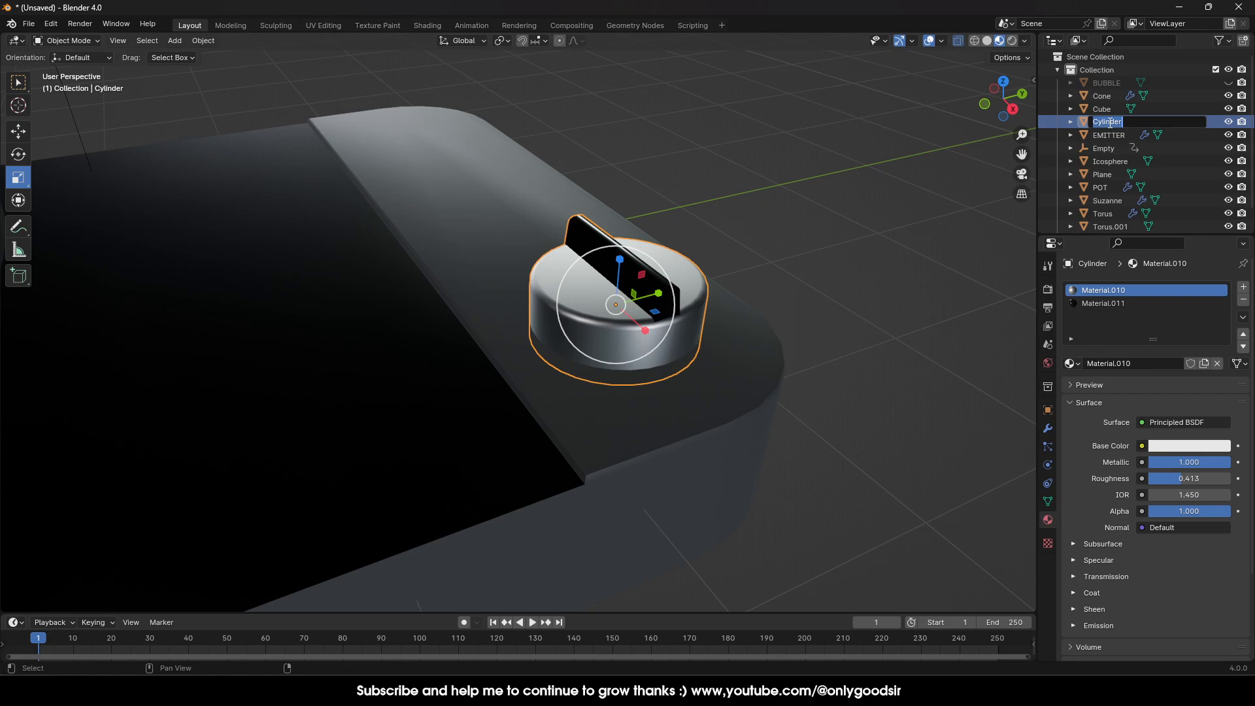
text(DIAL)
key(Return)
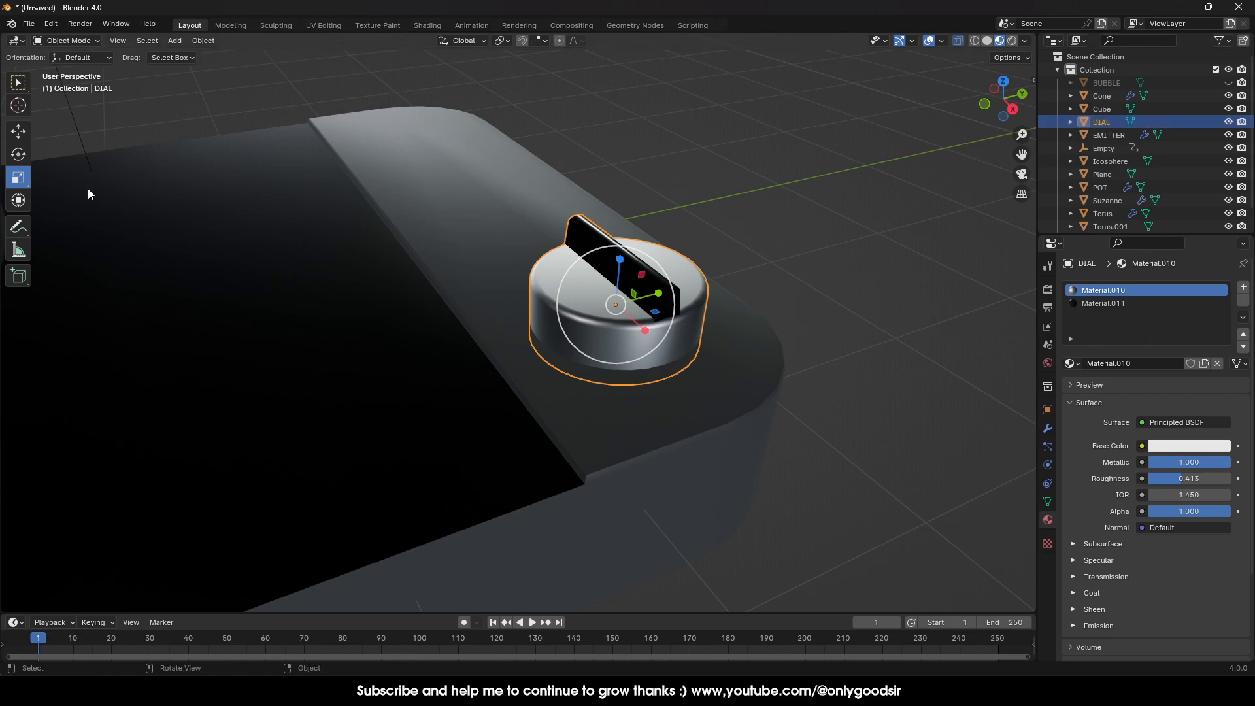
Step: Duplicate the dial, move the copy along X to the middle of the control strip and rotate it about its vertical axis
click(20, 135)
scroll(410, 303, down, 5)
middle_drag(516, 343, 535, 357)
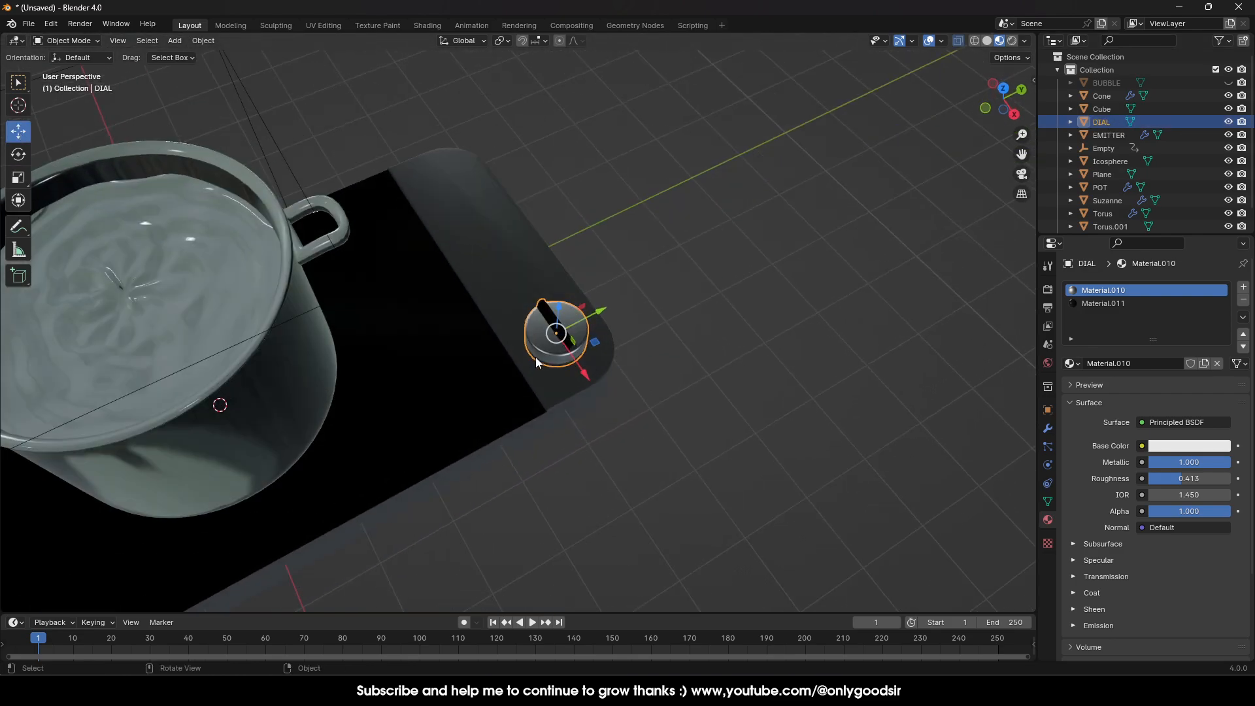
key(ctrl+c)
key(ctrl+v)
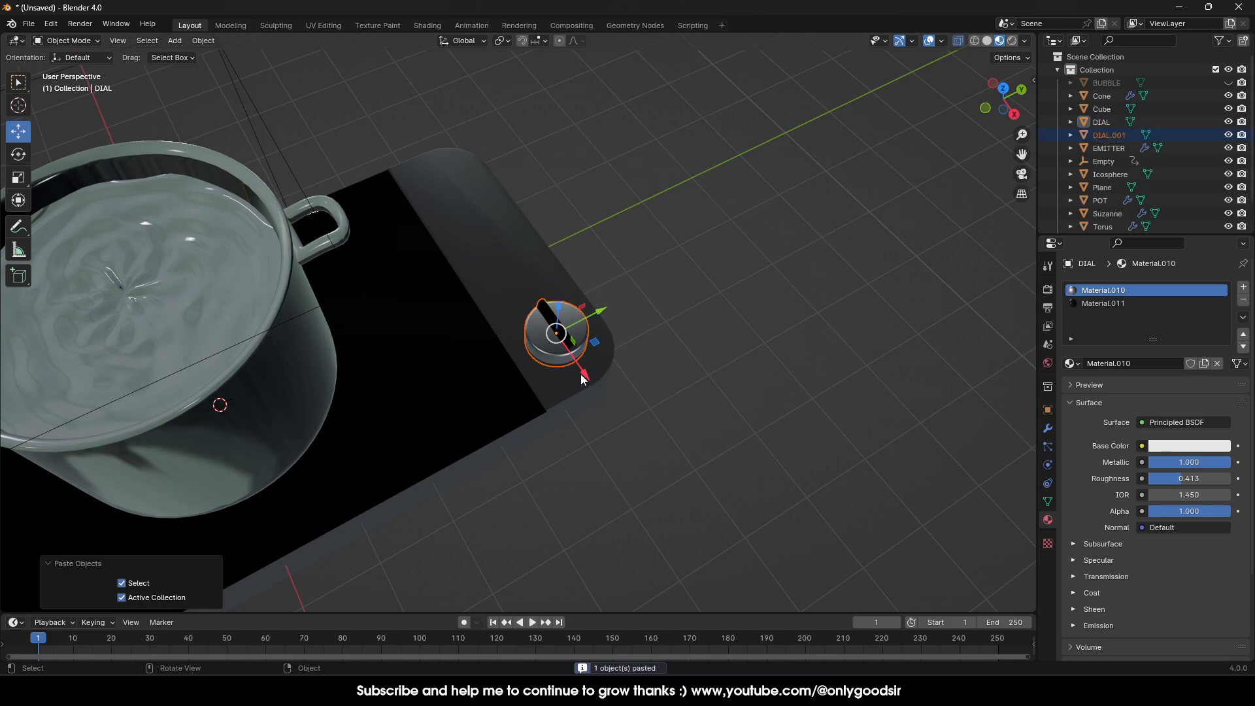
drag(581, 374, 510, 297)
click(18, 154)
Step: Duplicate the original dial again and move the copy about -2.72 m along X to the far end of the control strip
click(566, 335)
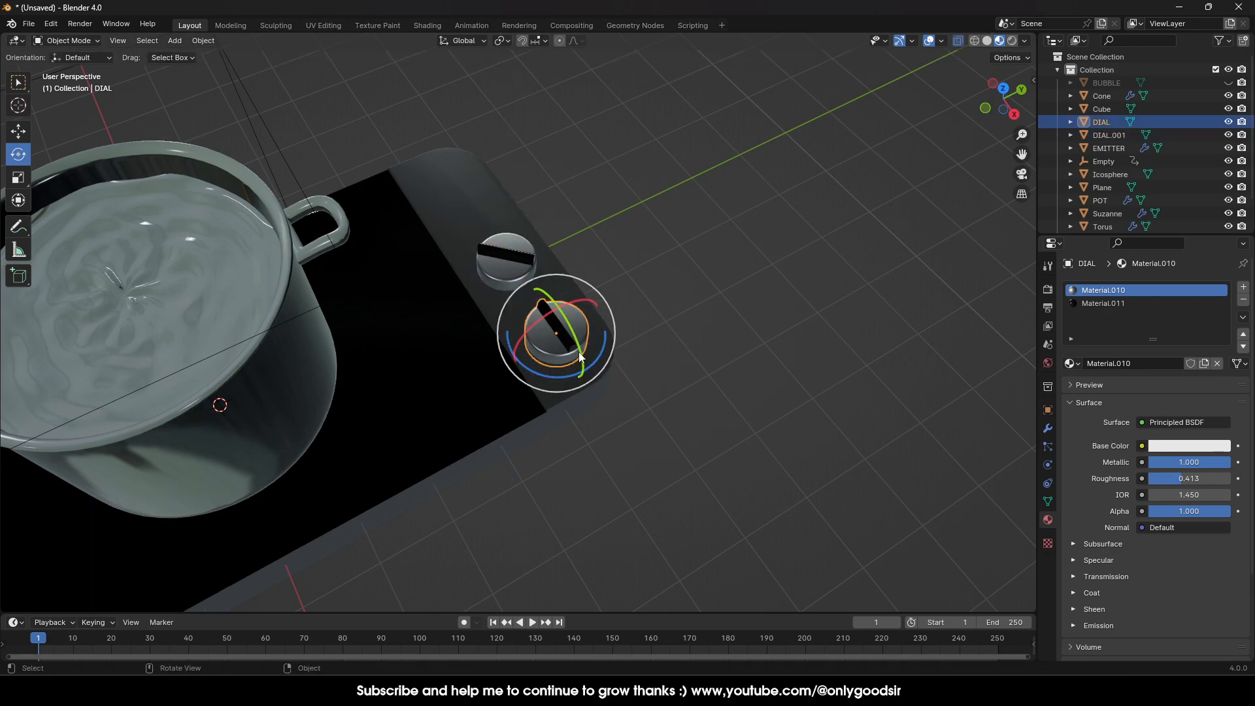
key(ctrl+v)
click(19, 131)
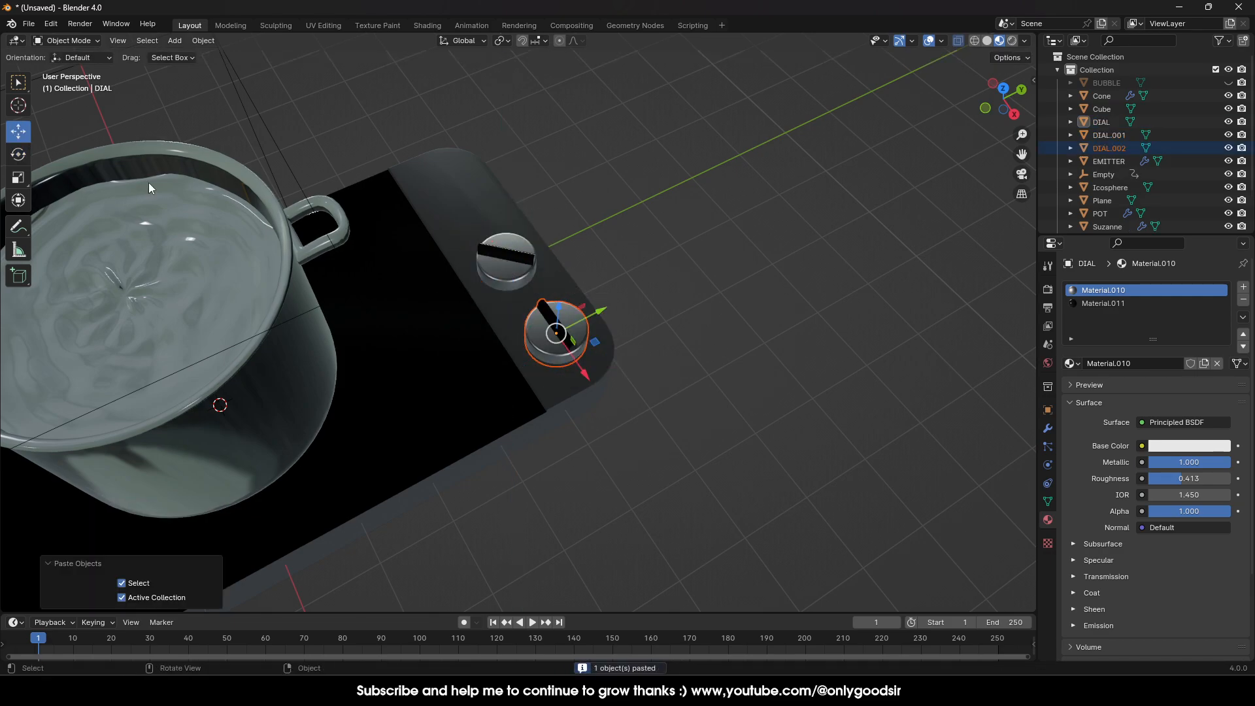
drag(591, 379, 500, 252)
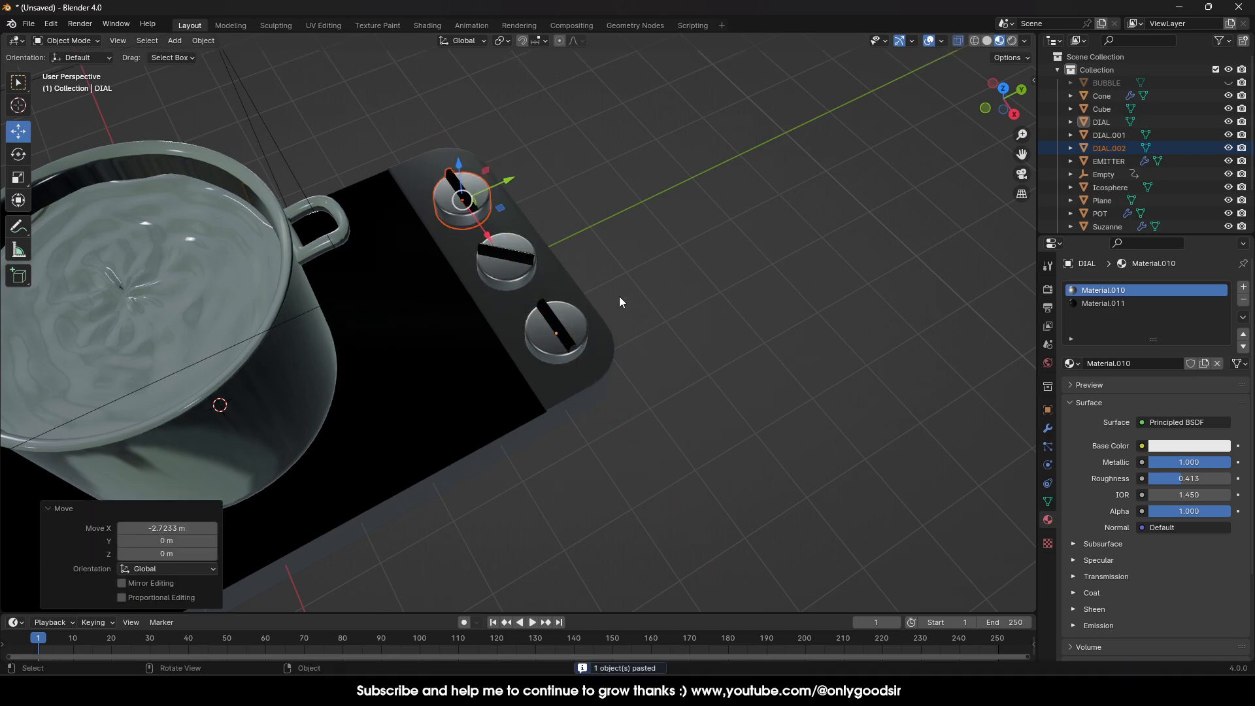
Step: Select all three dials and scale them together to about 0.694
middle_drag(618, 296, 497, 320)
click(495, 318)
shift+click(568, 299)
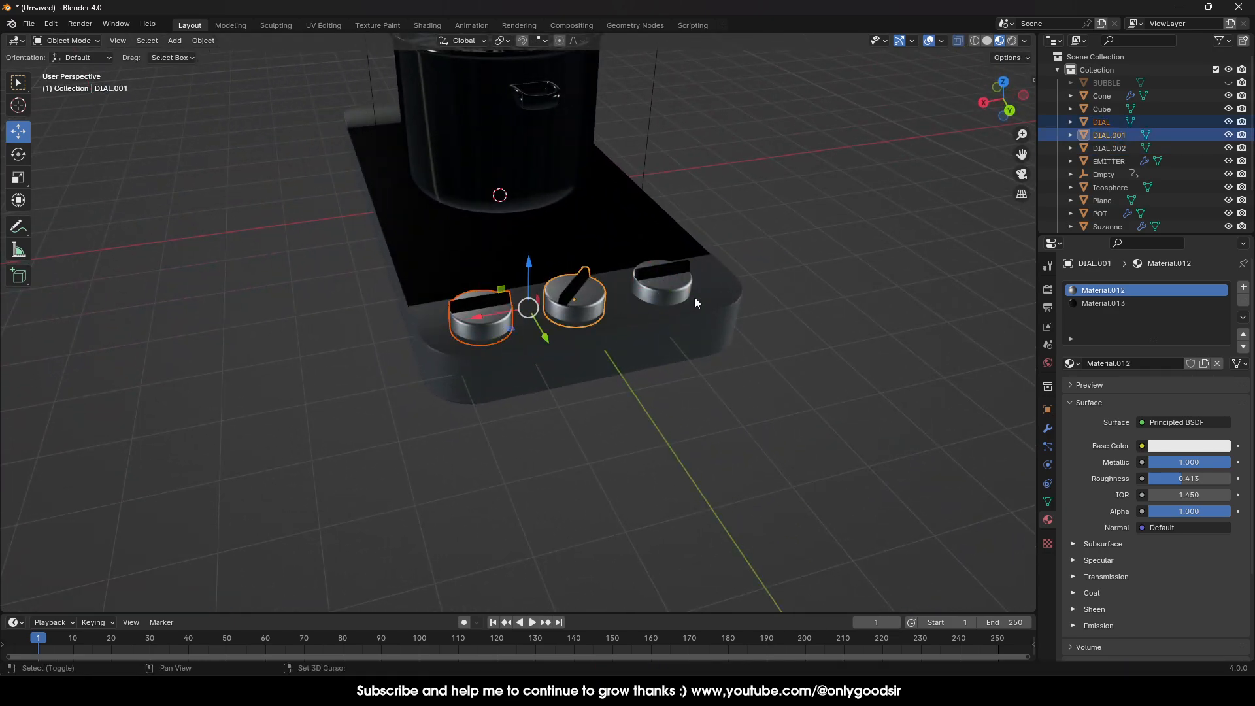
shift+click(683, 293)
key(s)
click(506, 303)
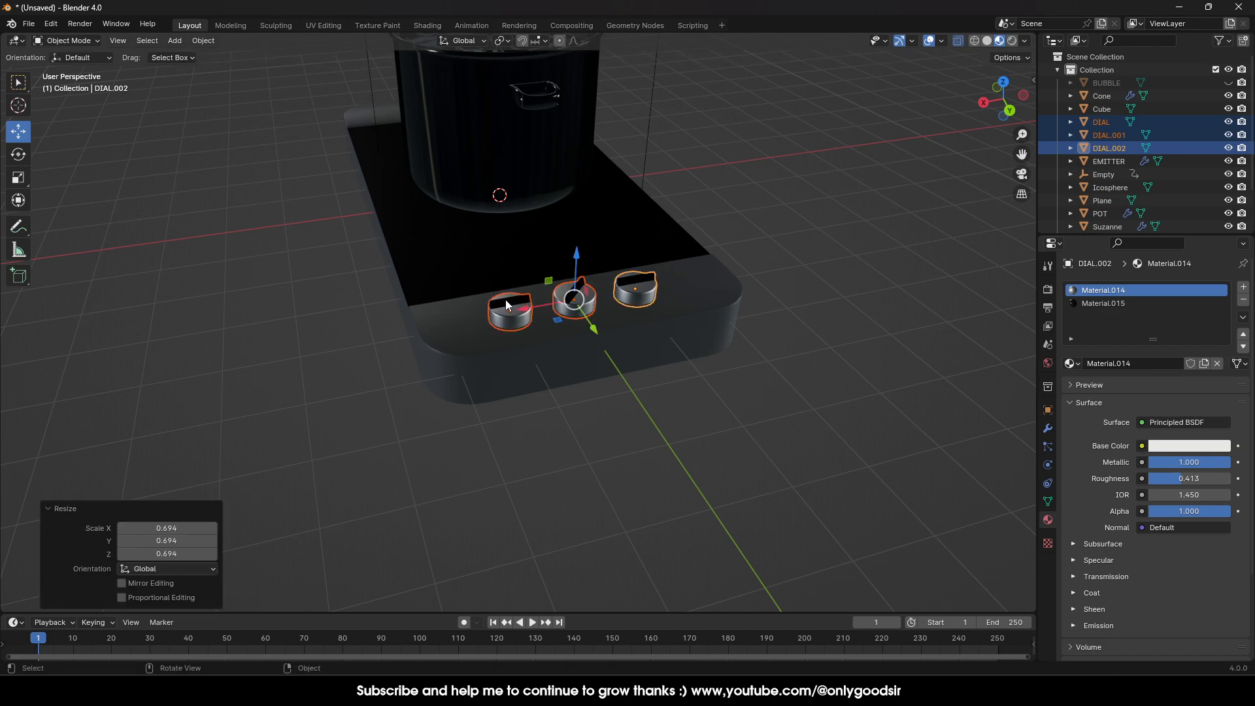
Step: Lower the three dials onto the stove surface, shift them along X to centre them on the control strip, and deselect them
drag(576, 252, 578, 267)
drag(525, 318, 470, 330)
middle_drag(559, 403, 665, 398)
click(665, 399)
middle_drag(477, 406, 576, 336)
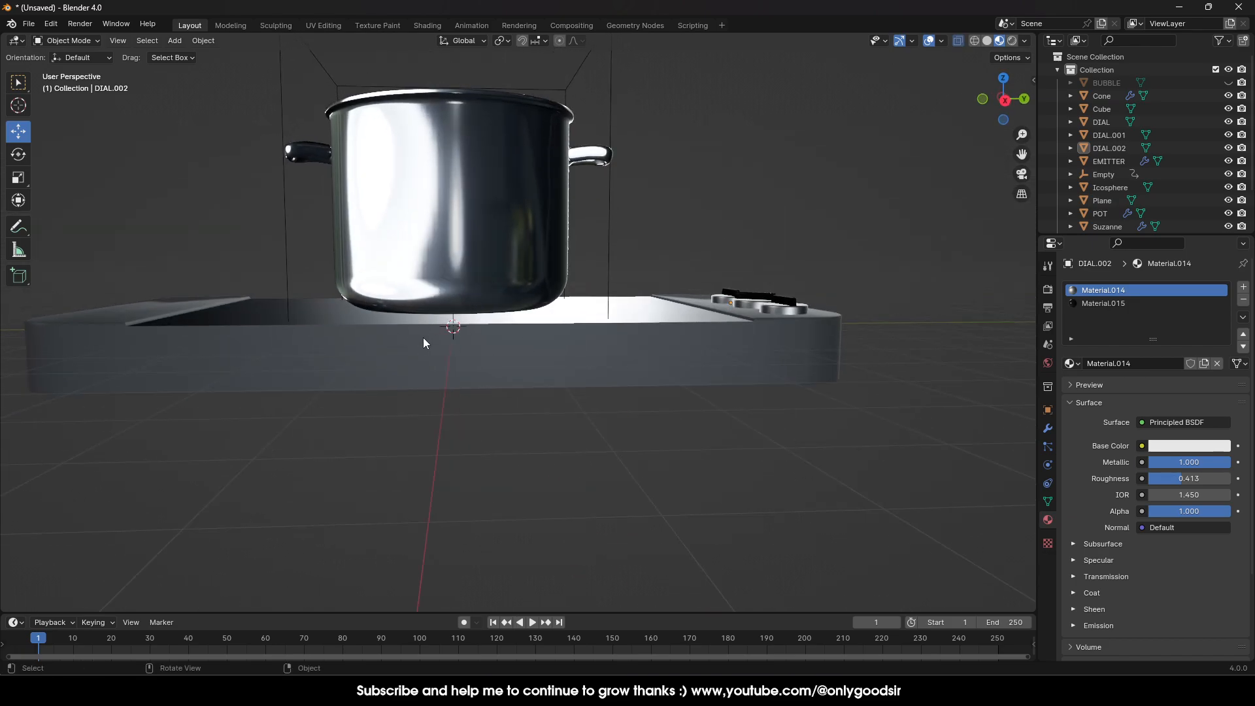
Step: Add a mesh circle under the pot and scale it by about 2.19
middle_drag(424, 342, 458, 373)
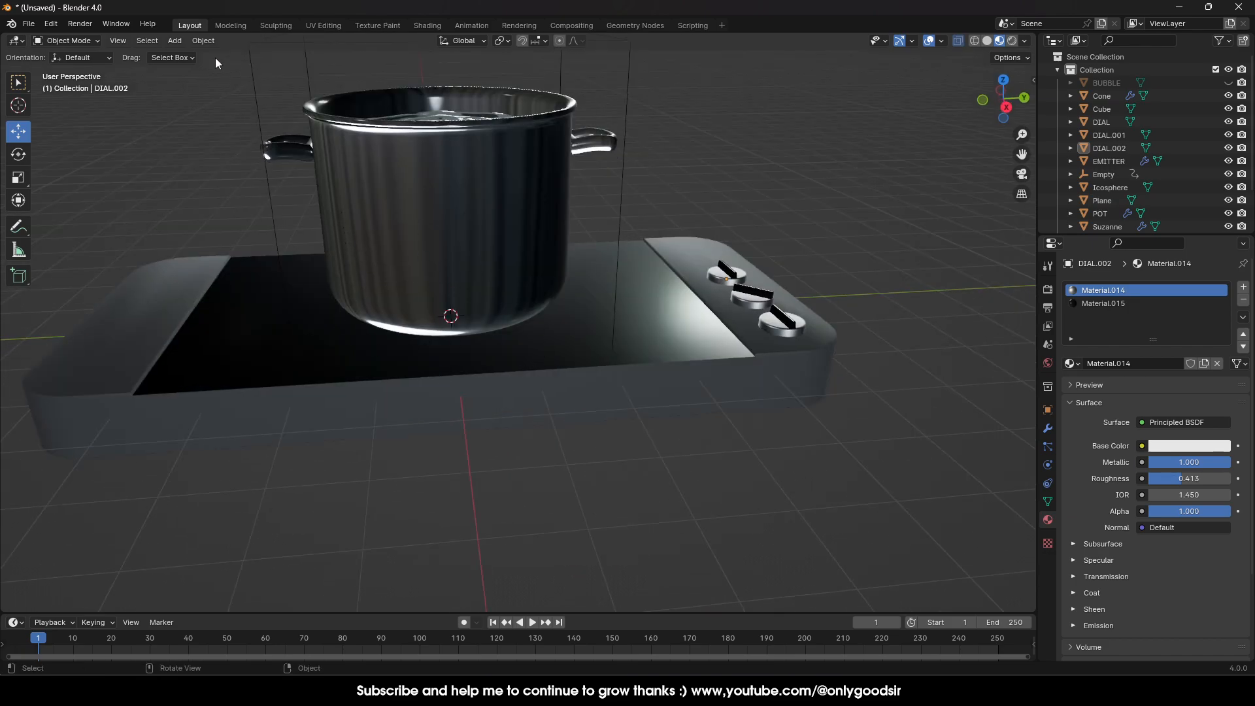
click(173, 41)
mouse_move(188, 56)
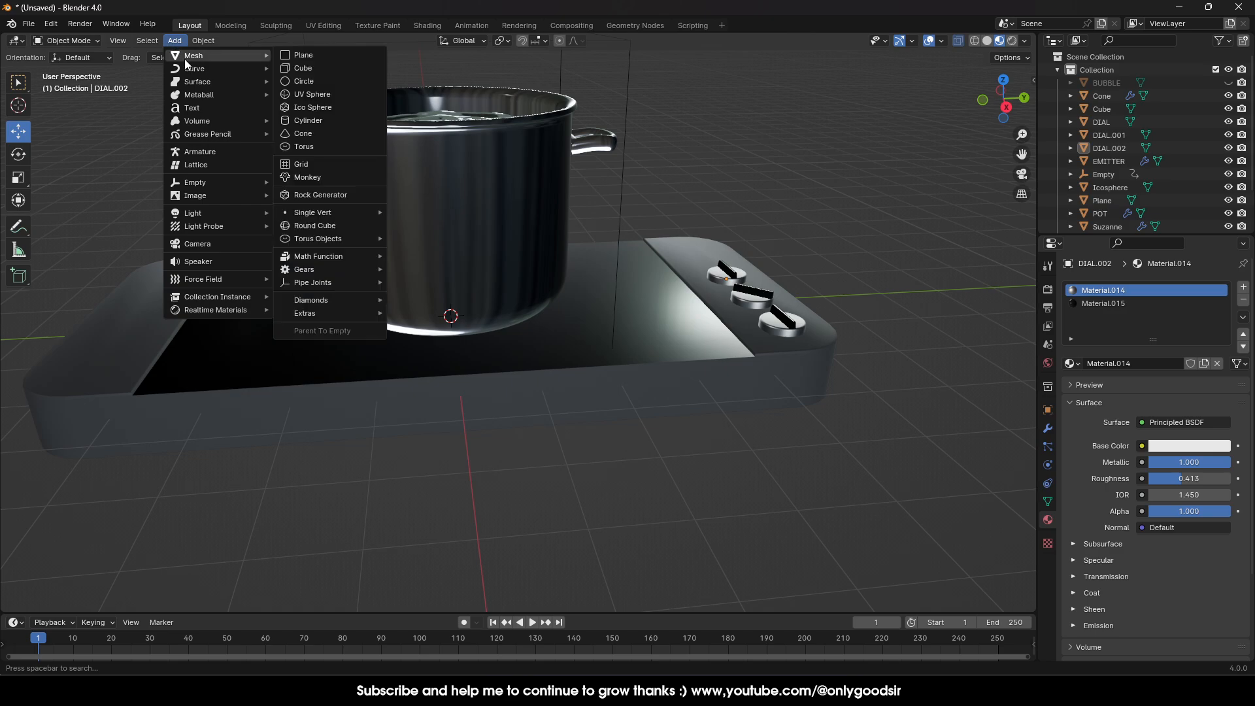
click(301, 81)
key(s)
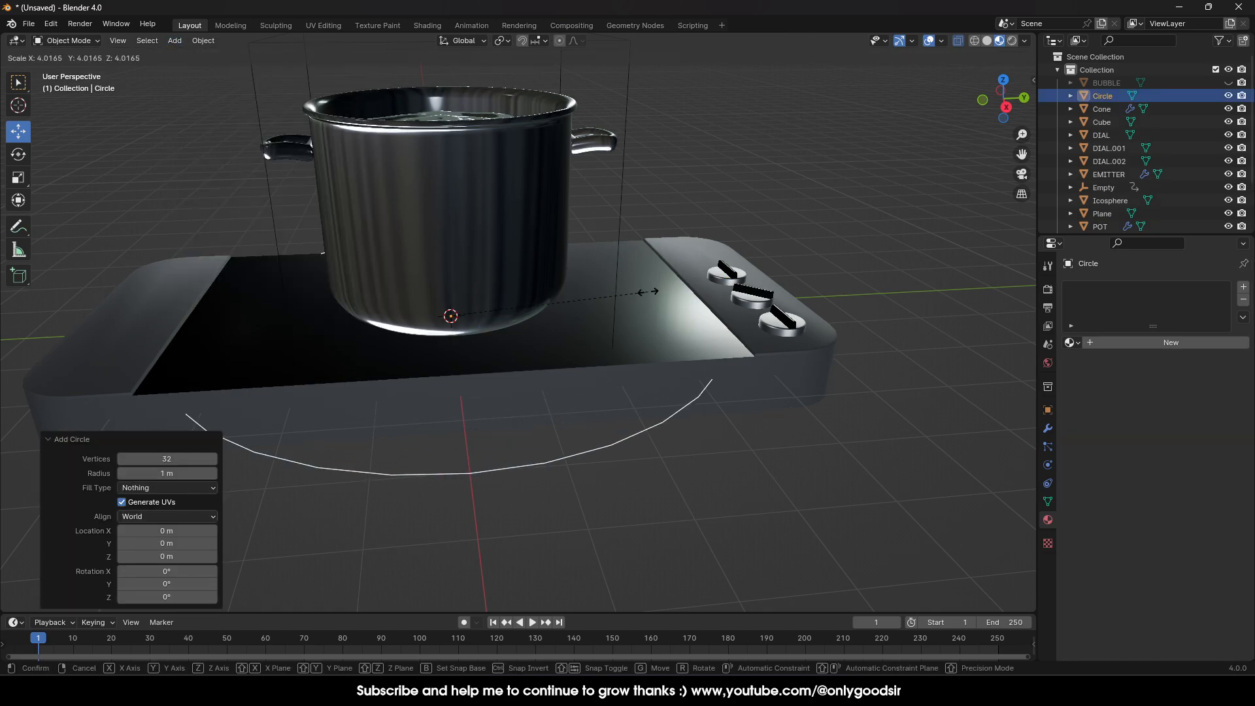
click(557, 302)
Step: Raise the circle about 0.68 m along Z to the cooktop surface and enlarge it by about 1.27
key(g)
key(z)
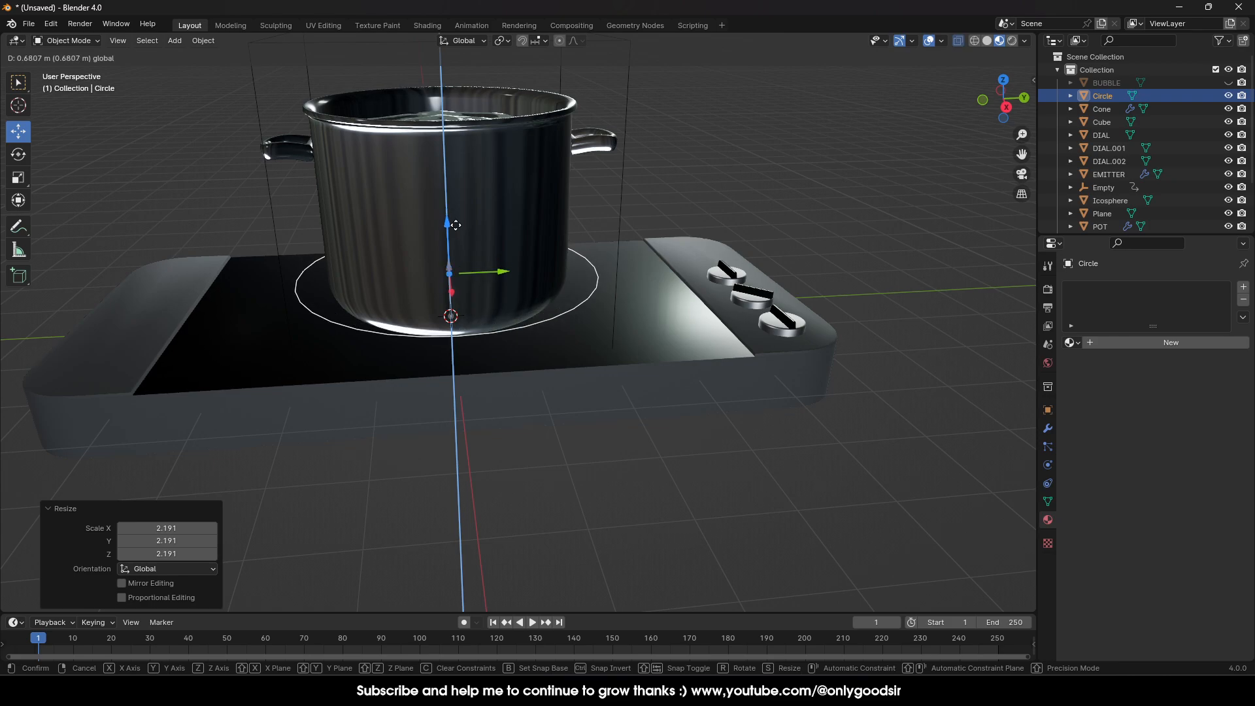
drag(455, 225, 456, 224)
key(s)
click(477, 238)
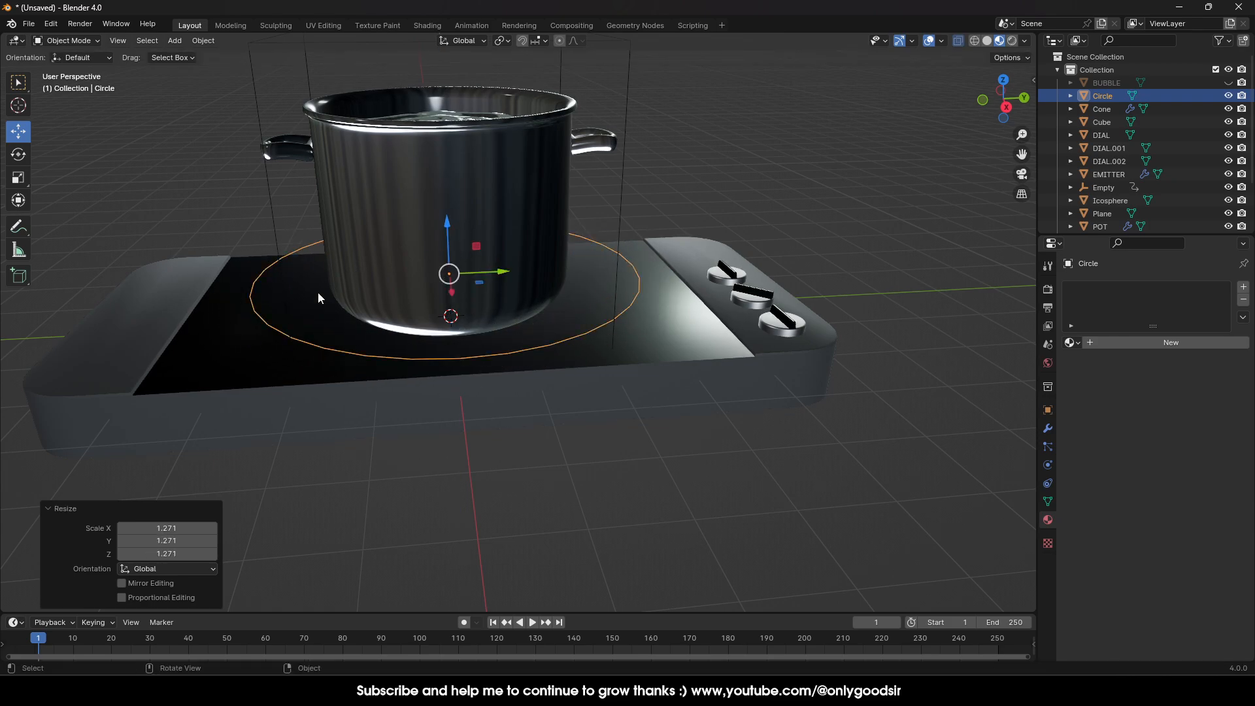
Step: Fill the circle with a face to make a solid disc
key(Tab)
key(f)
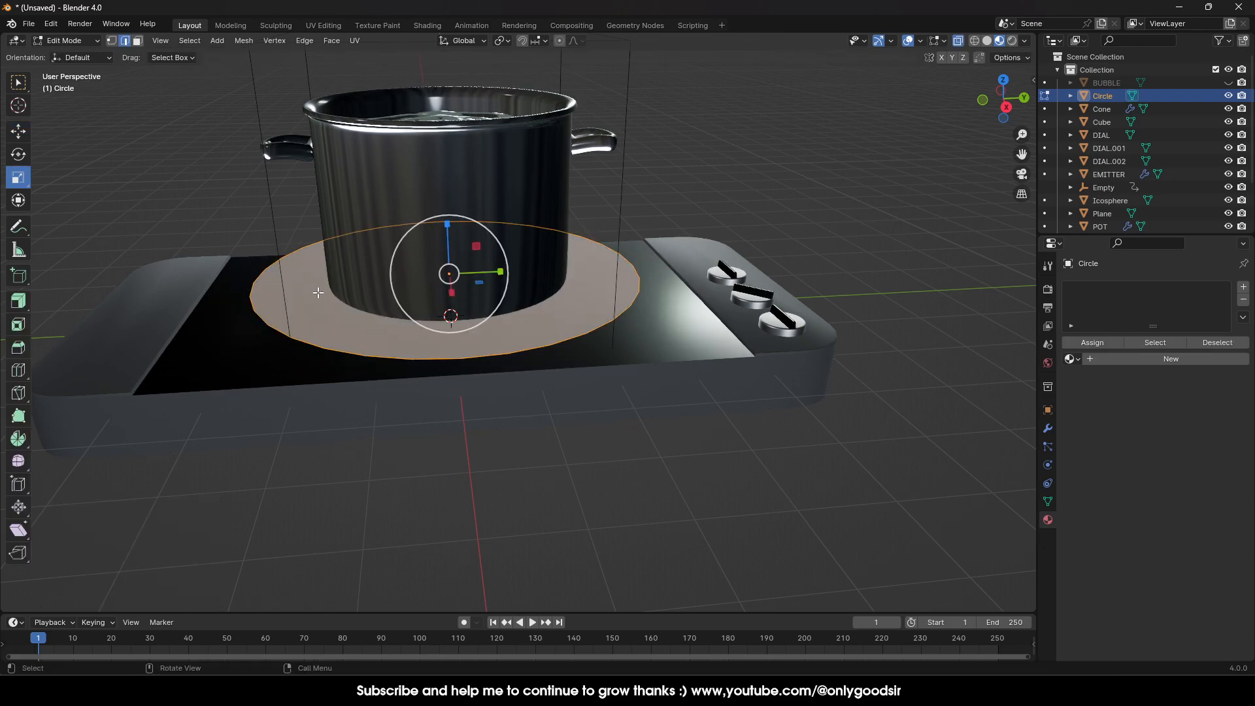
key(Tab)
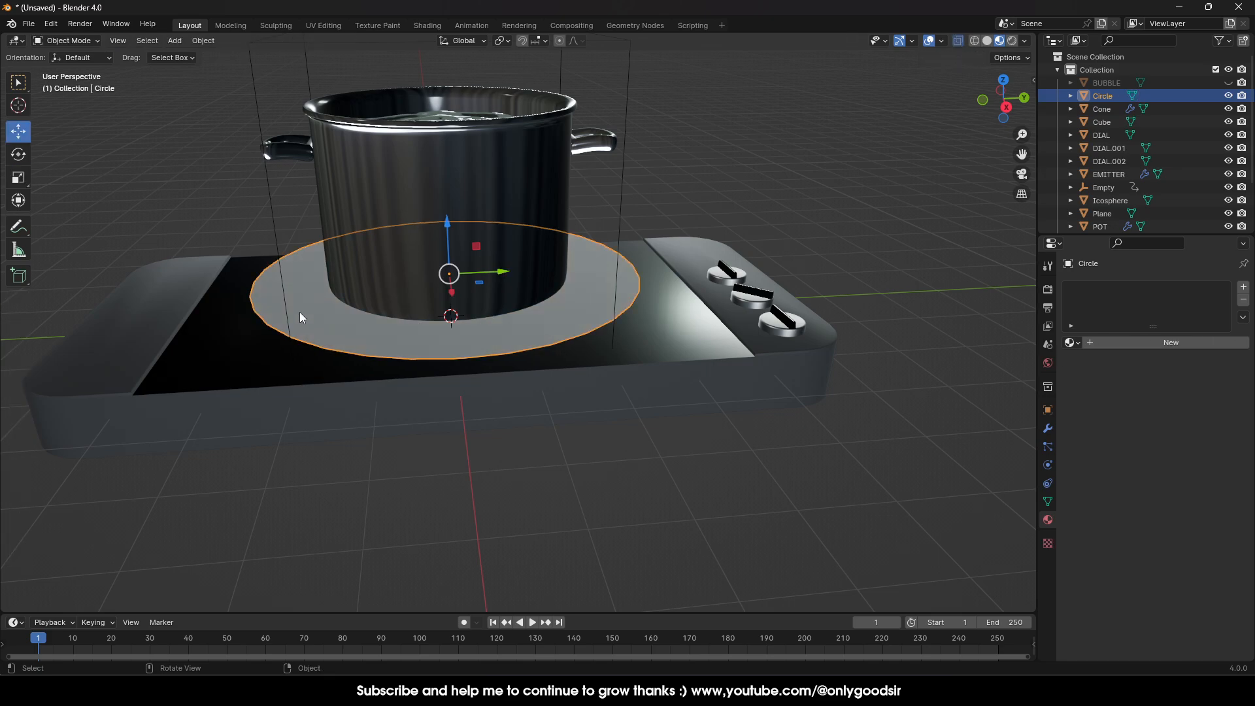
Step: Give the disc a new material with a red base color, Hue 0.999, Saturation 0.977 and Value 0.8
click(1132, 342)
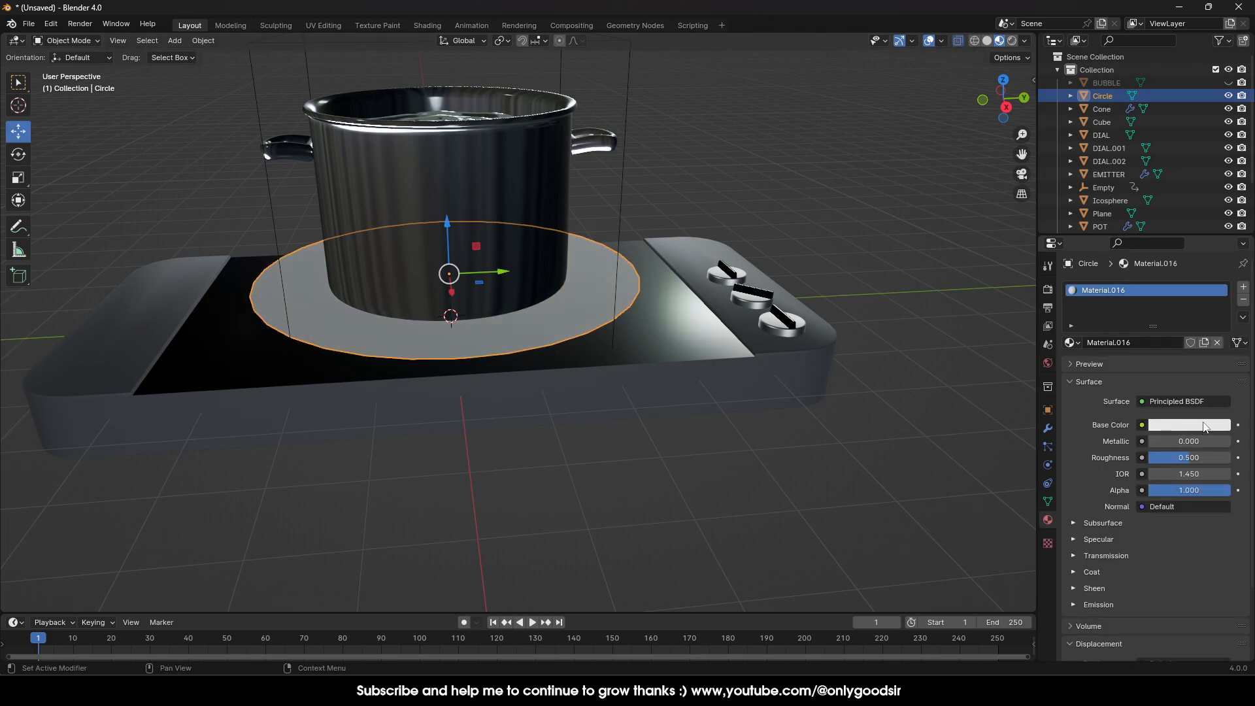
click(1182, 426)
mouse_move(1179, 289)
mouse_down()
mouse_move(1153, 292)
mouse_move(1153, 323)
mouse_up()
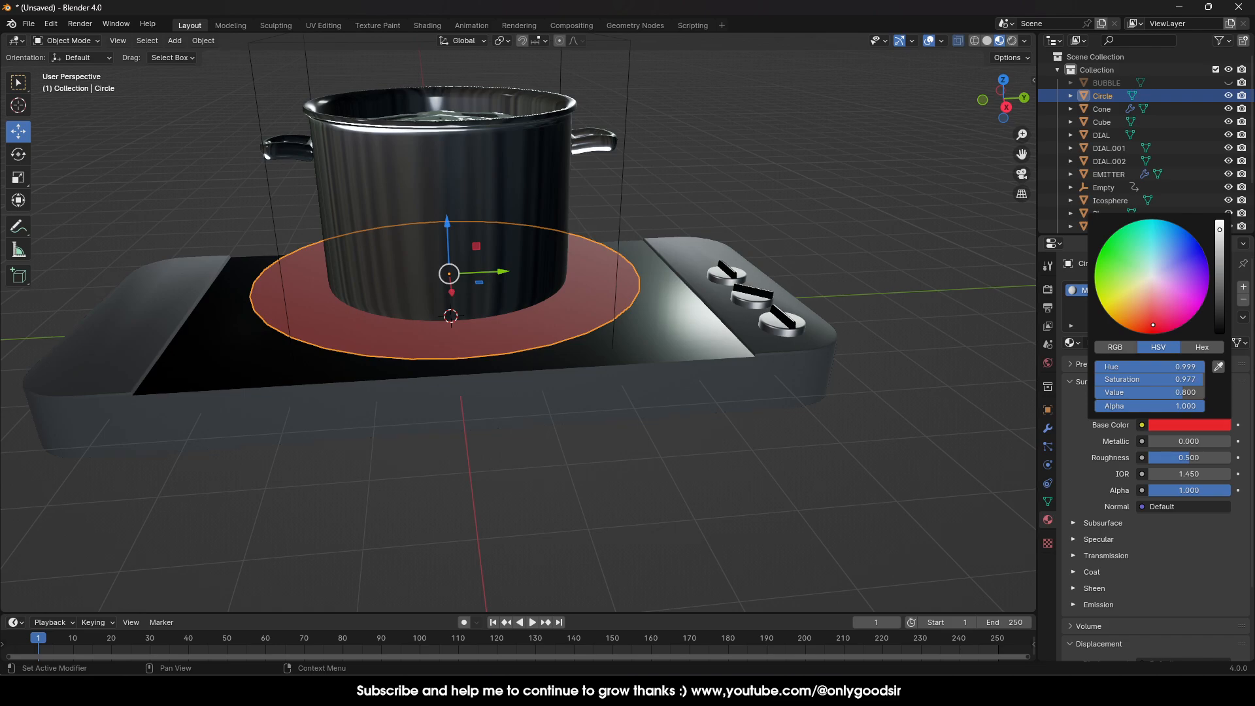
Step: Set the disc material's emission to a red color with Strength 1.4
click(1072, 605)
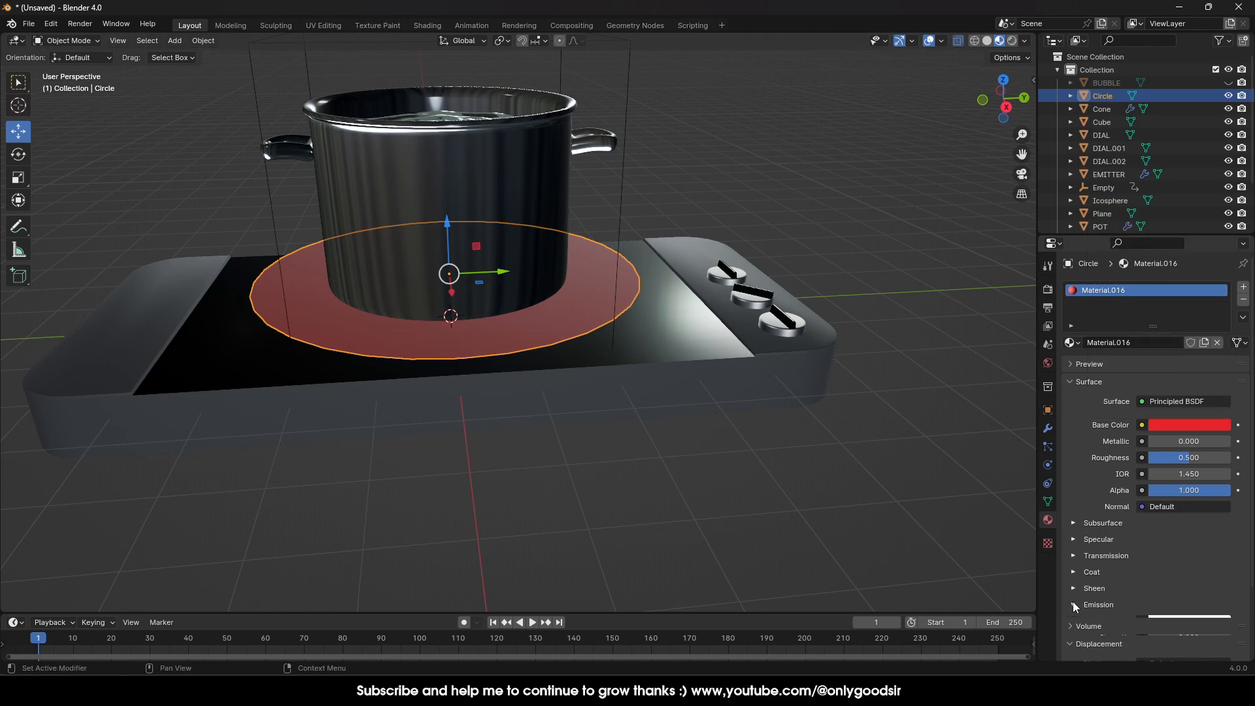
scroll(1176, 599, down, 2)
click(1193, 570)
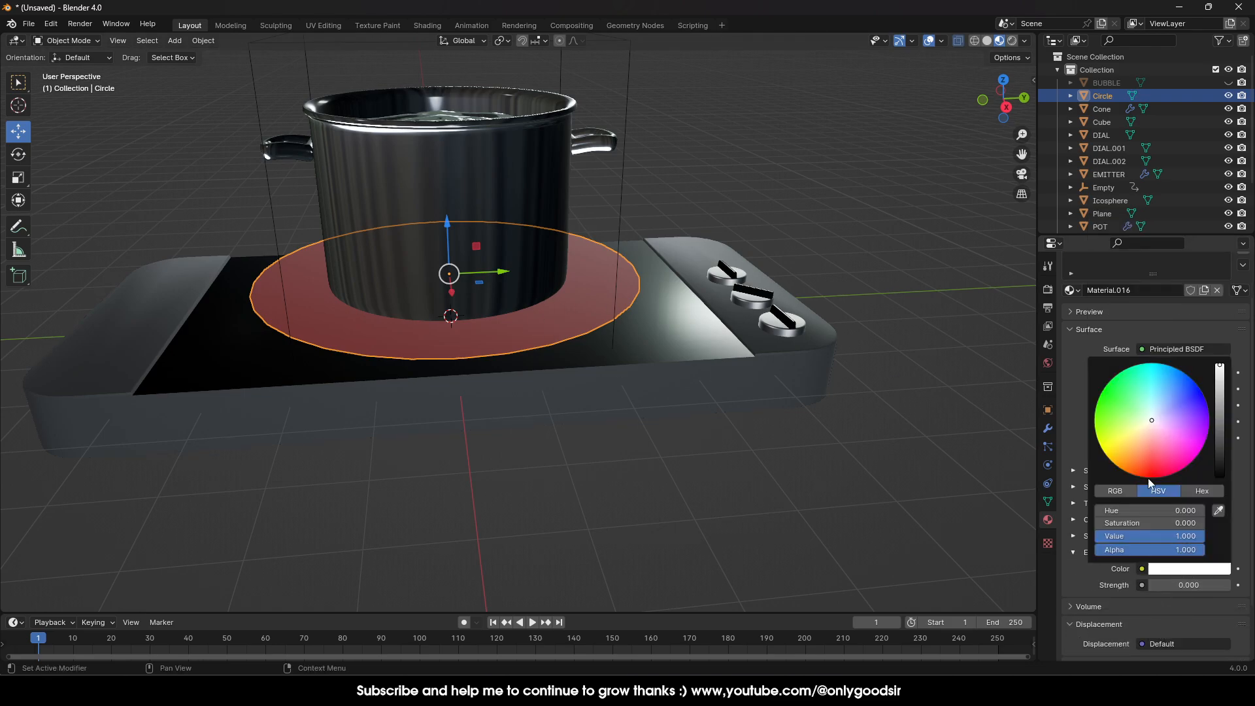
drag(1153, 431, 1152, 469)
drag(1184, 585, 1215, 586)
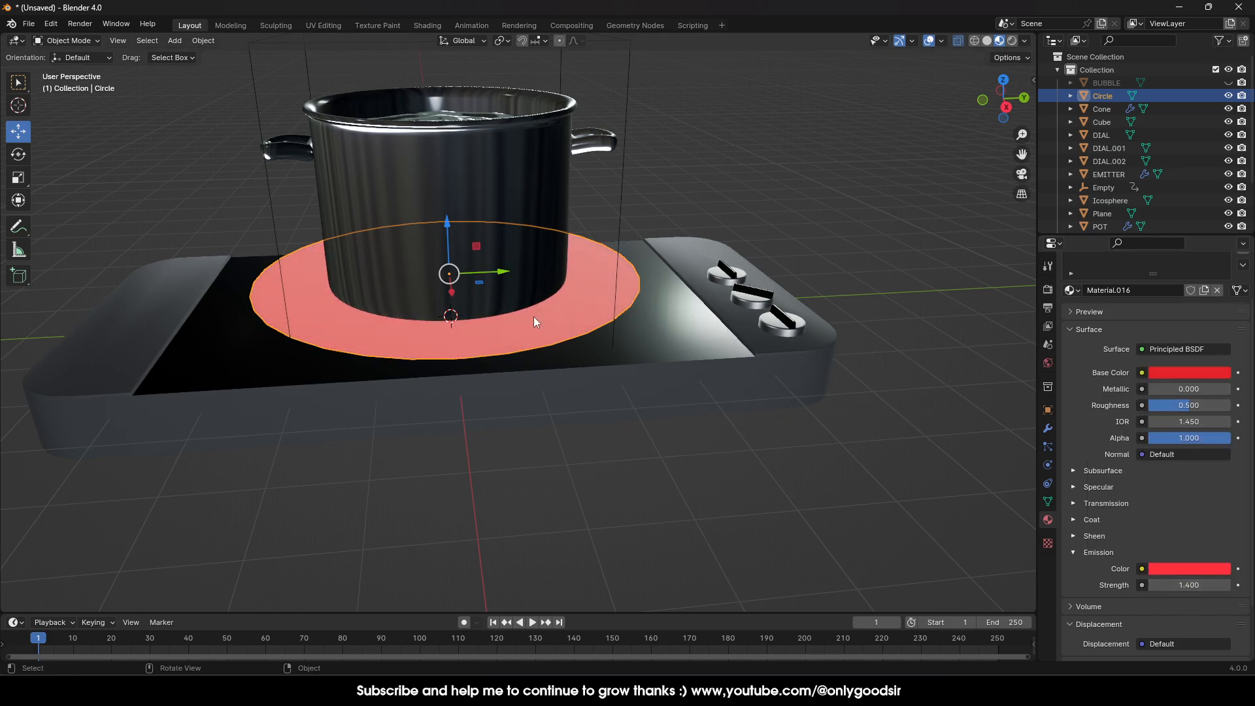
Step: Scale the red disc down to about 0.59 and lower it about 0.373 m along Z beneath the pot
key(s)
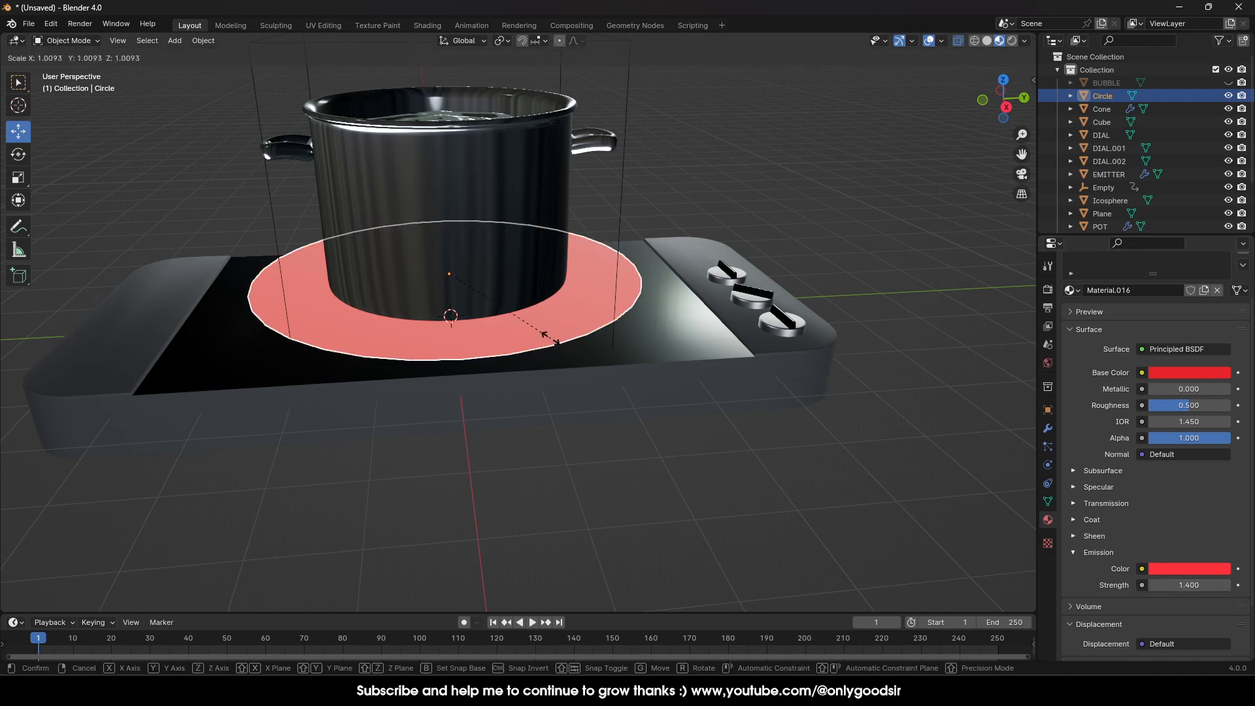
click(497, 319)
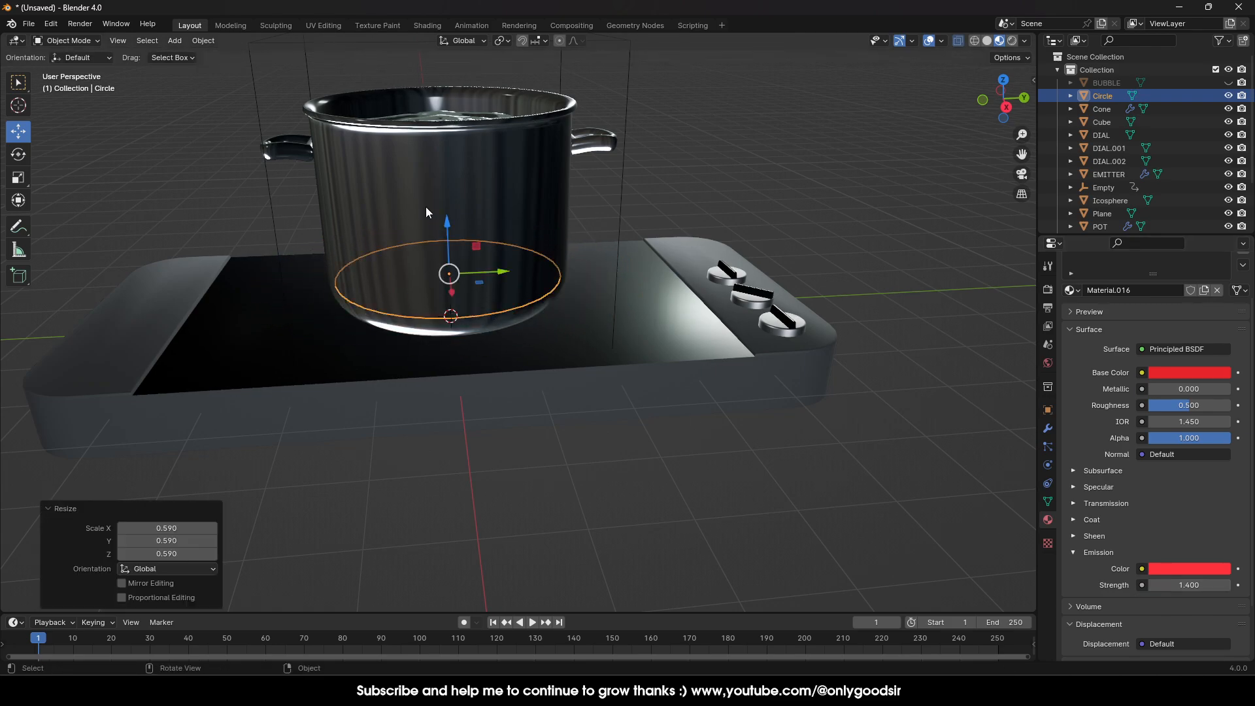
drag(444, 224, 444, 248)
middle_drag(460, 290, 469, 333)
scroll(442, 330, up, 5)
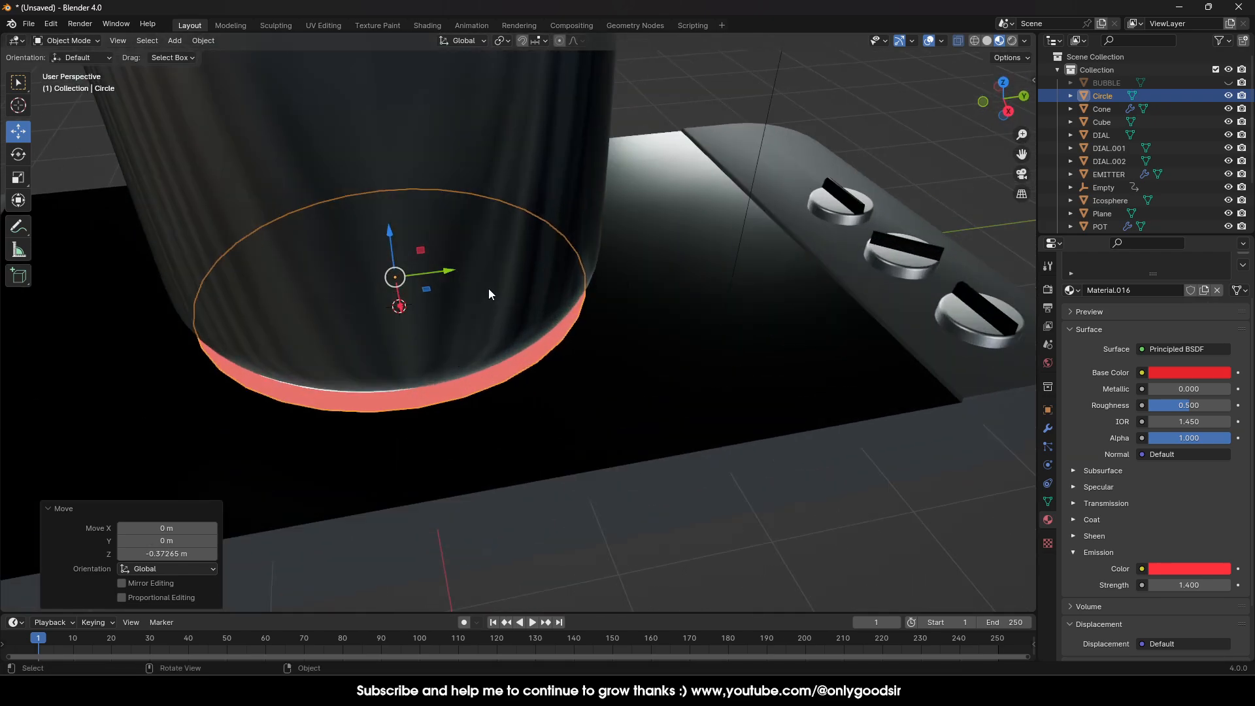
Step: In solid shading, inset the disc's face three times in Edit Mode to form narrow concentric rings along its rim
click(984, 40)
shift+middle_drag(313, 309, 402, 360)
scroll(448, 410, up, 2)
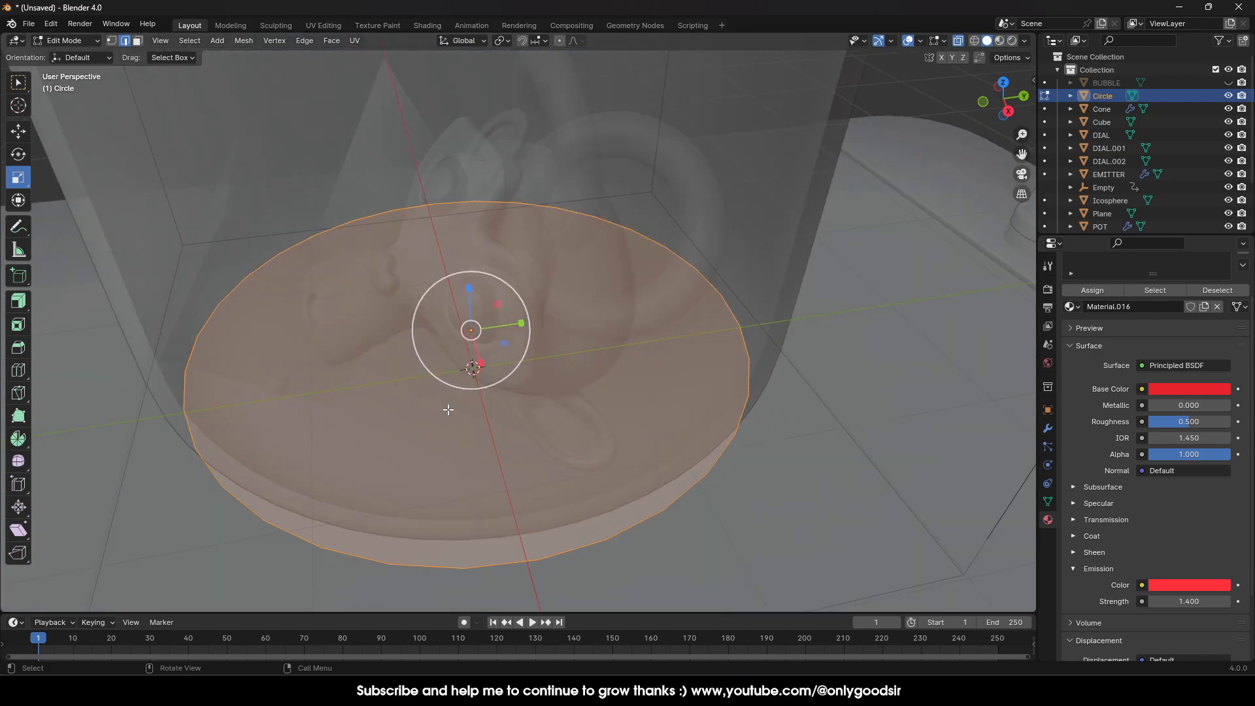
click(16, 307)
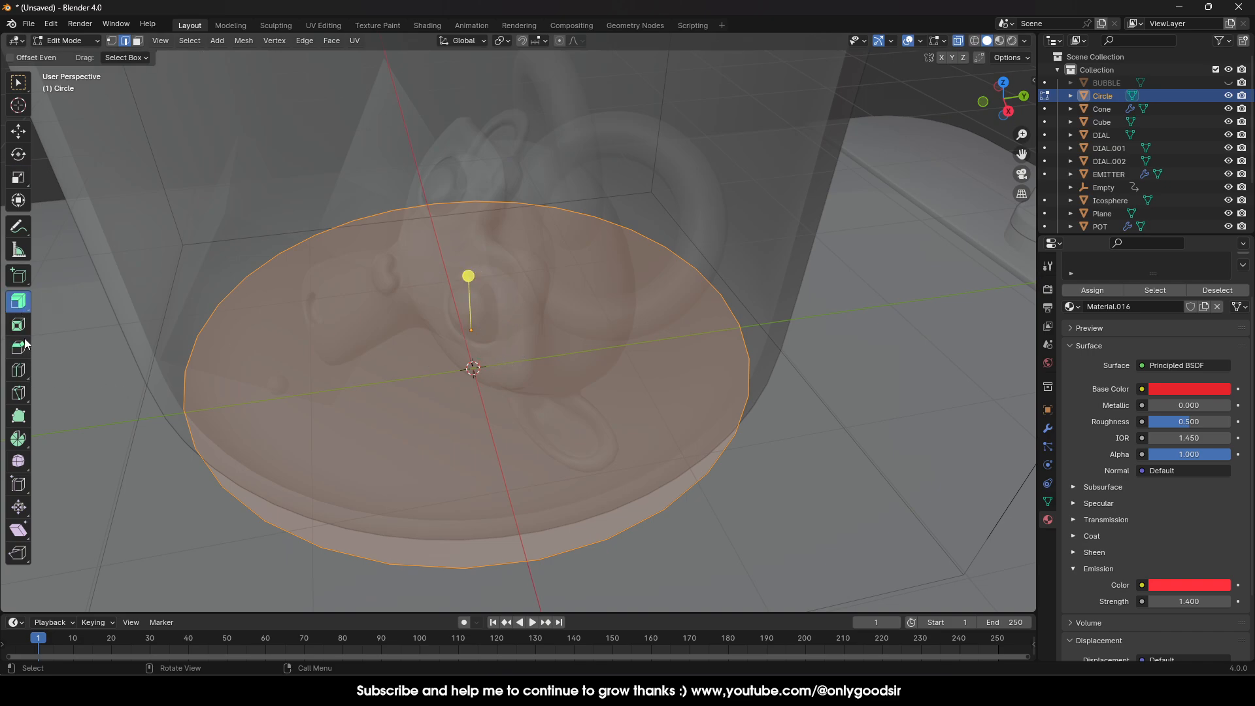
click(18, 325)
drag(496, 329, 507, 313)
key(Tab)
key(Tab)
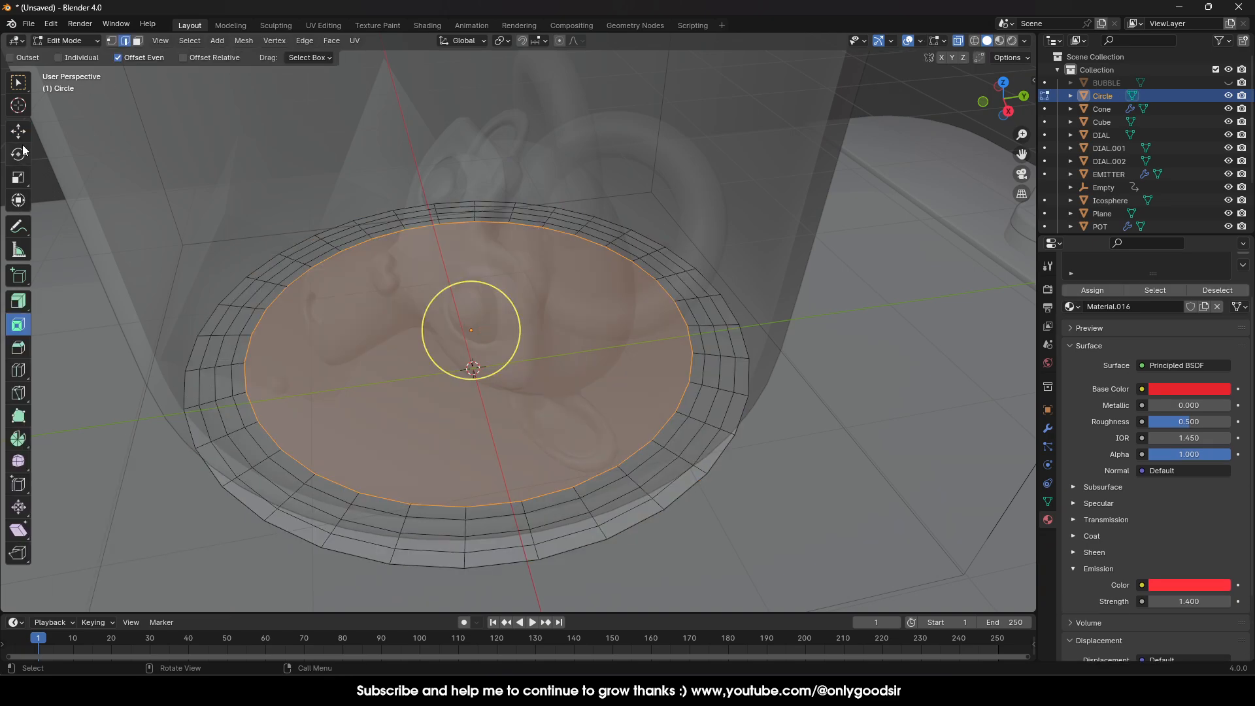
Step: Switch the disc's mesh editing to face selection and replace the active inset tool with the Move tool
click(137, 42)
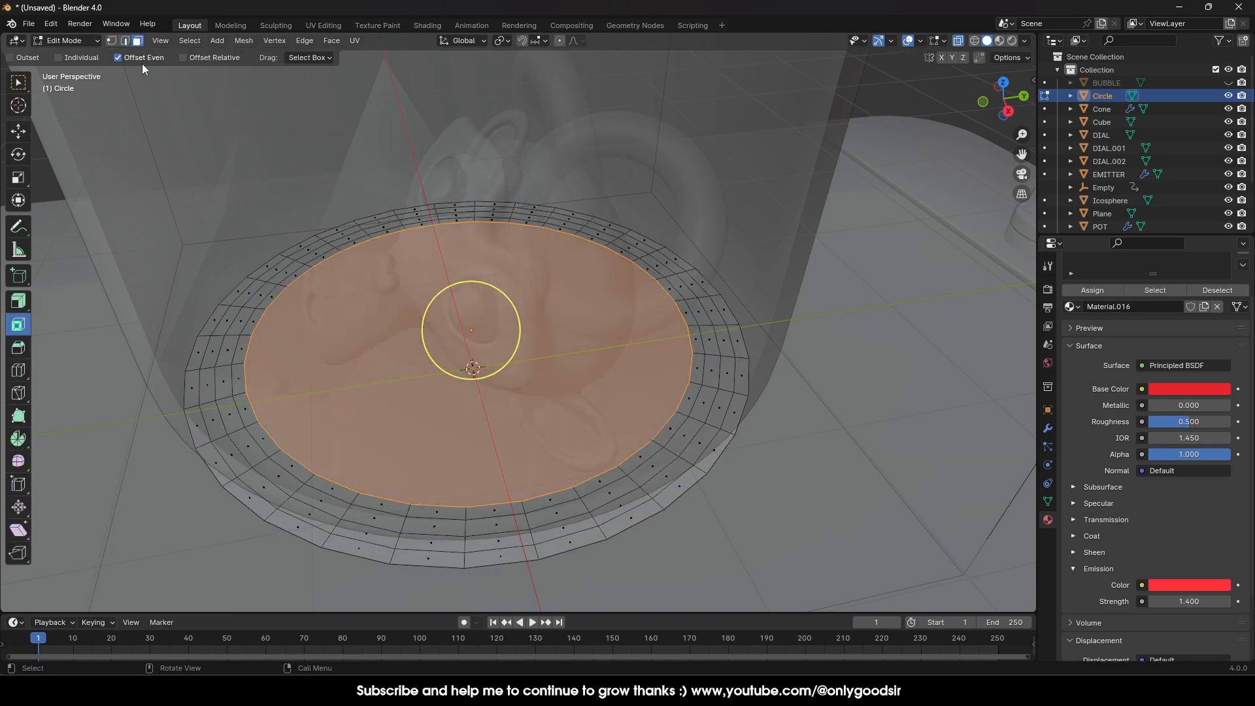
click(243, 442)
alt+shift+click(228, 416)
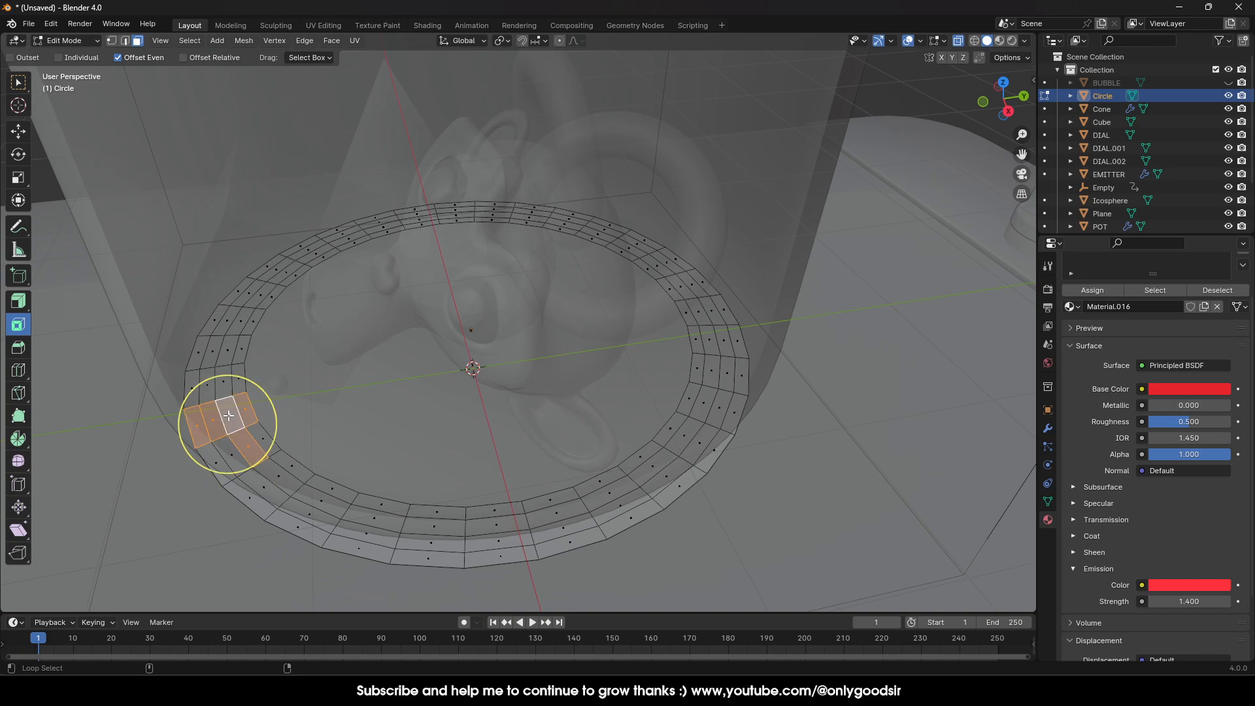
drag(233, 423, 236, 428)
key(ctrl+z)
click(19, 131)
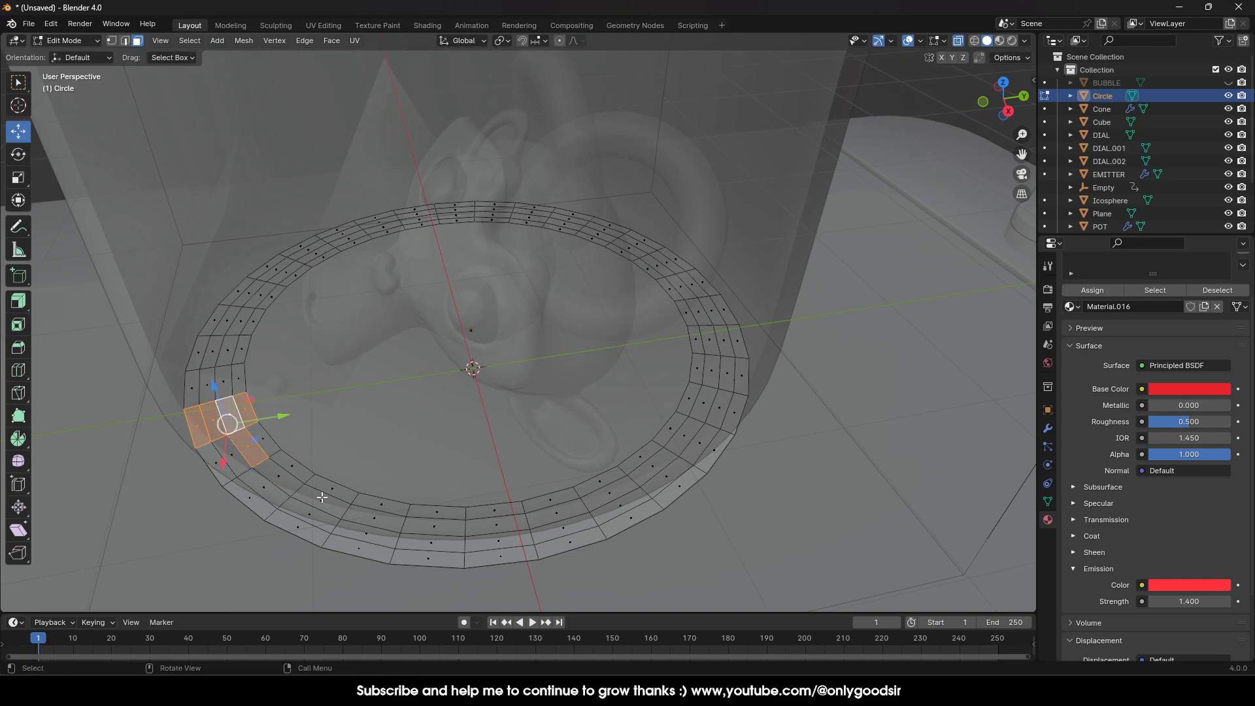
click(231, 426)
alt+shift+click(241, 439)
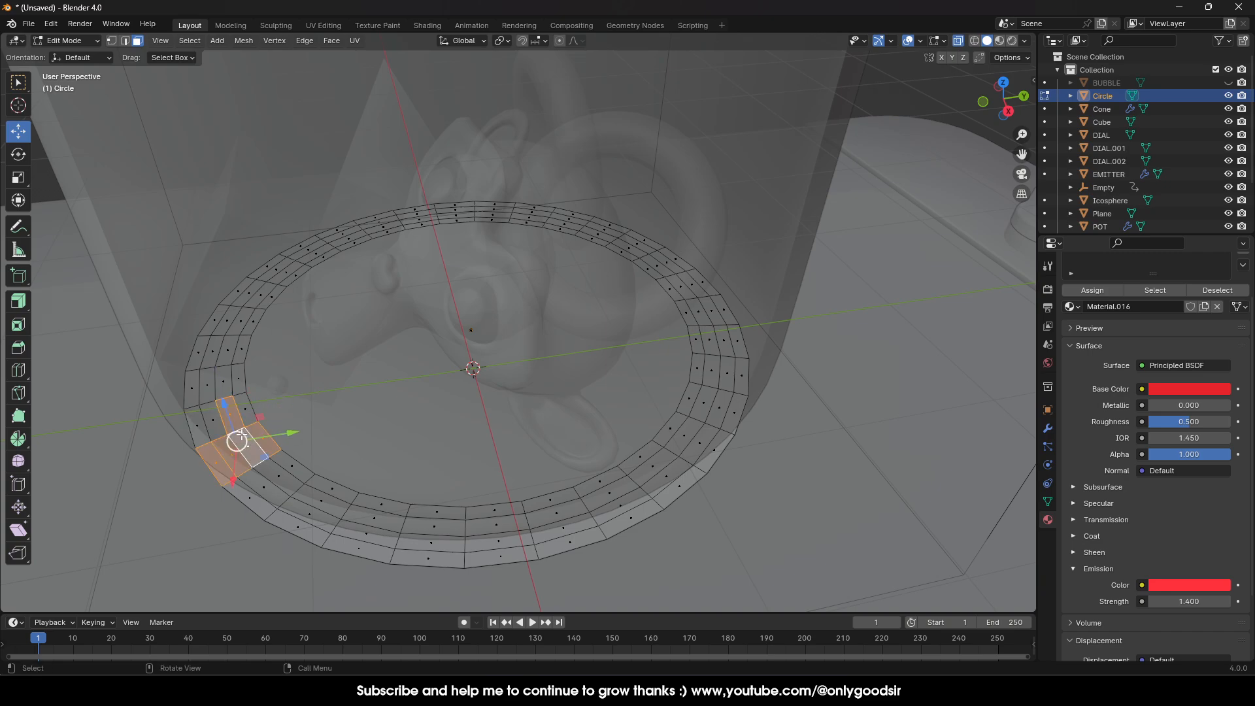
click(243, 442)
alt+click(236, 428)
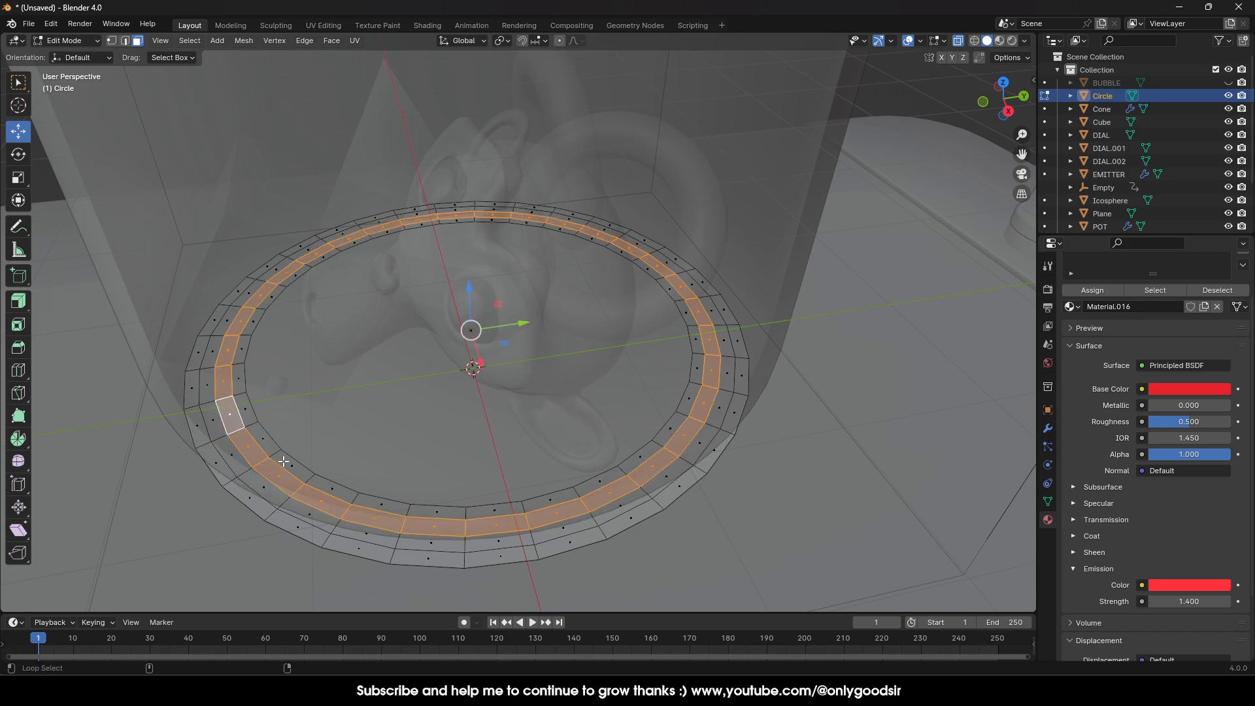
alt+shift+click(228, 483)
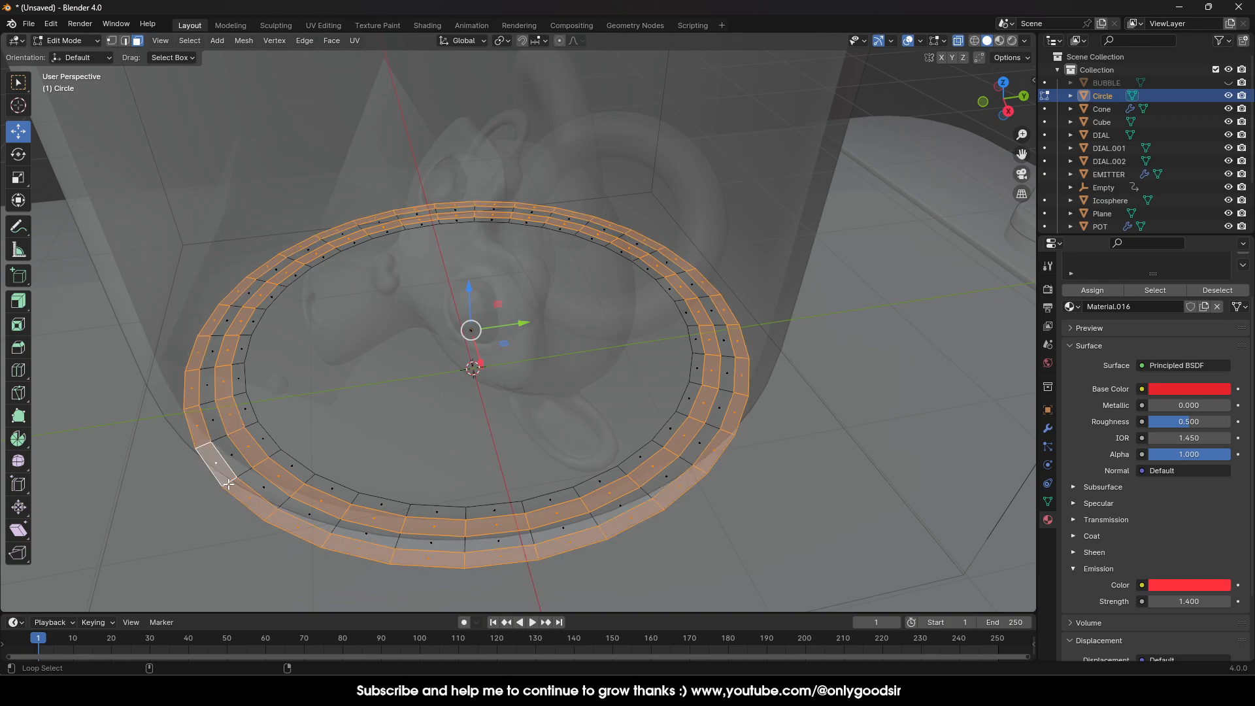
click(227, 449)
alt+shift+click(221, 429)
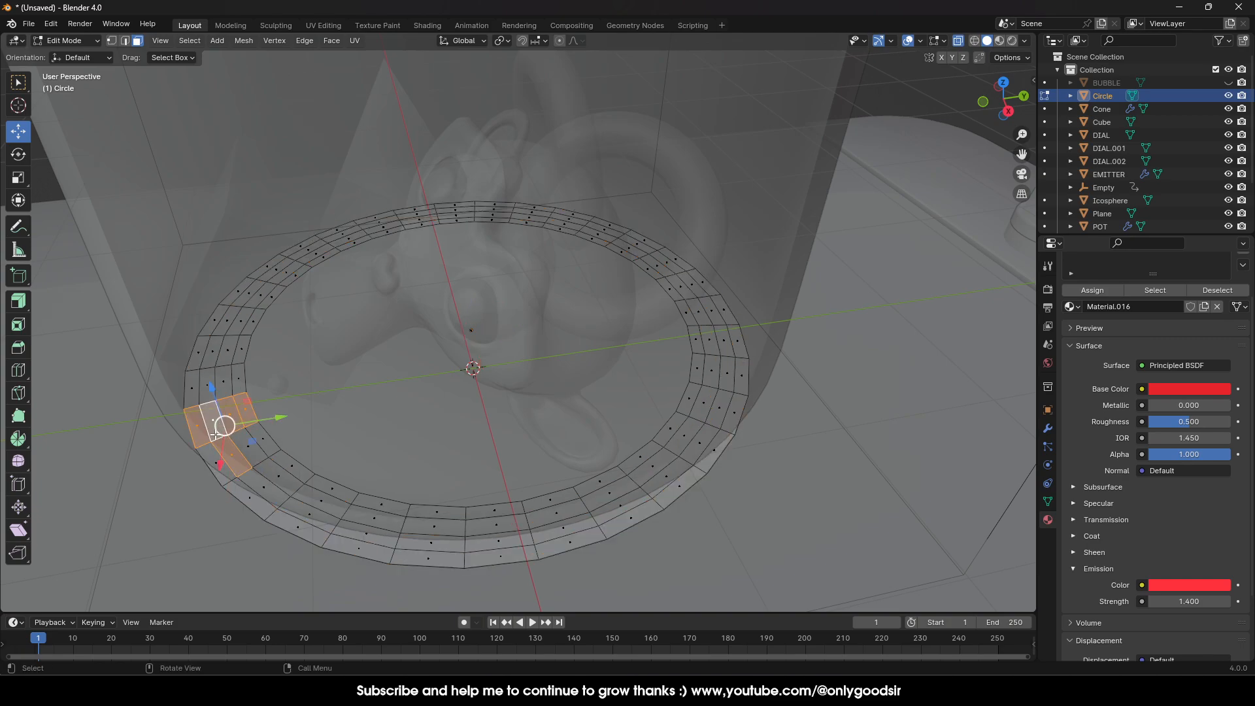
Step: Delete the second and fourth concentric face rings counted from the disc's outer edge, and return to Object Mode
click(215, 434)
alt+shift+click(222, 444)
click(216, 433)
alt+click(222, 442)
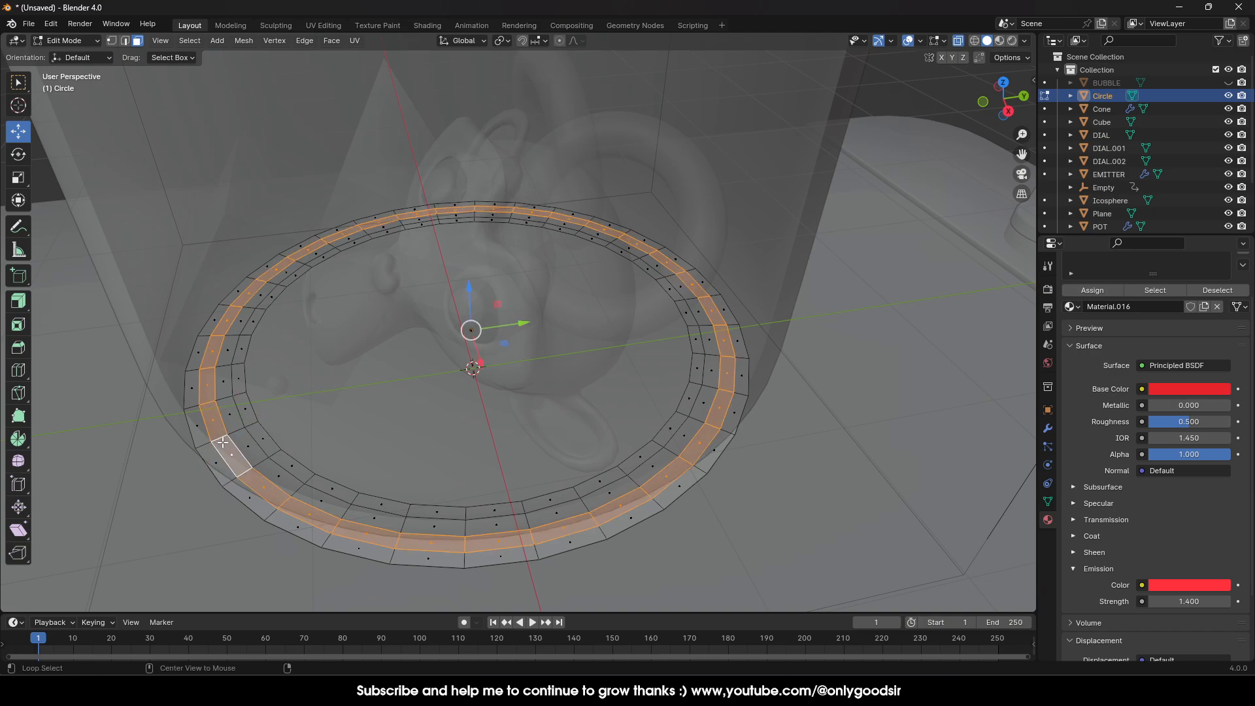
alt+shift+click(248, 421)
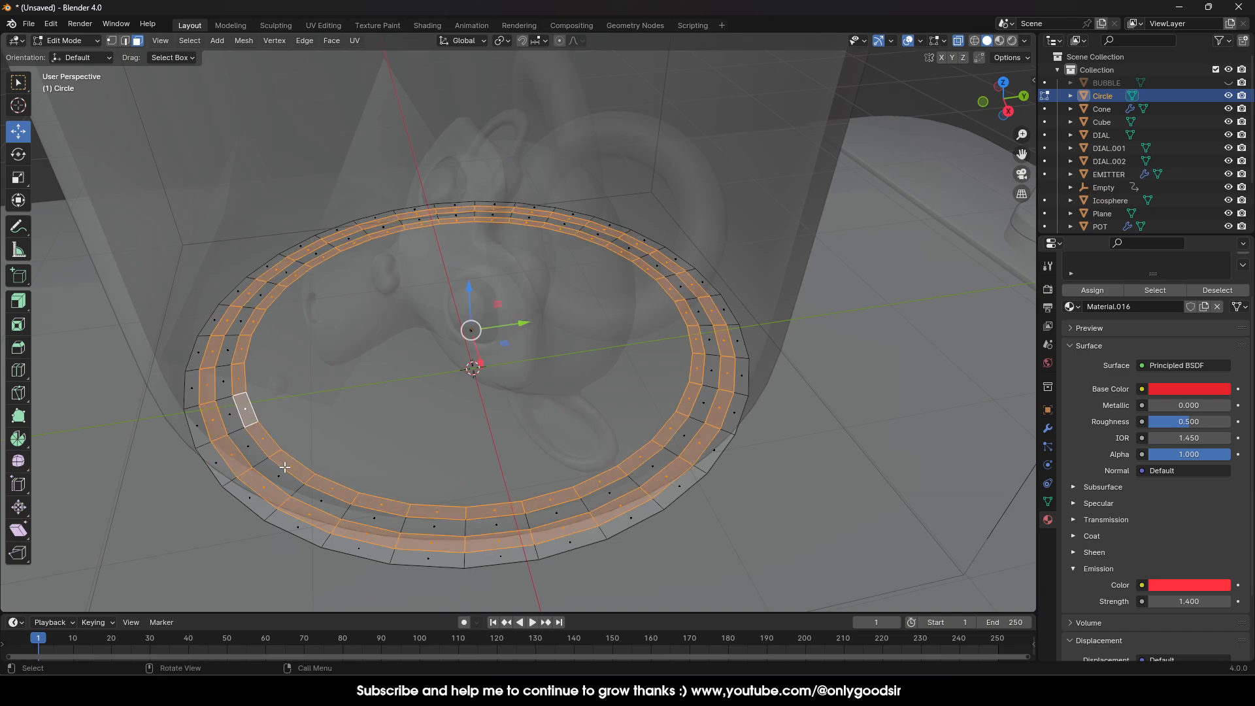
key(x)
click(284, 466)
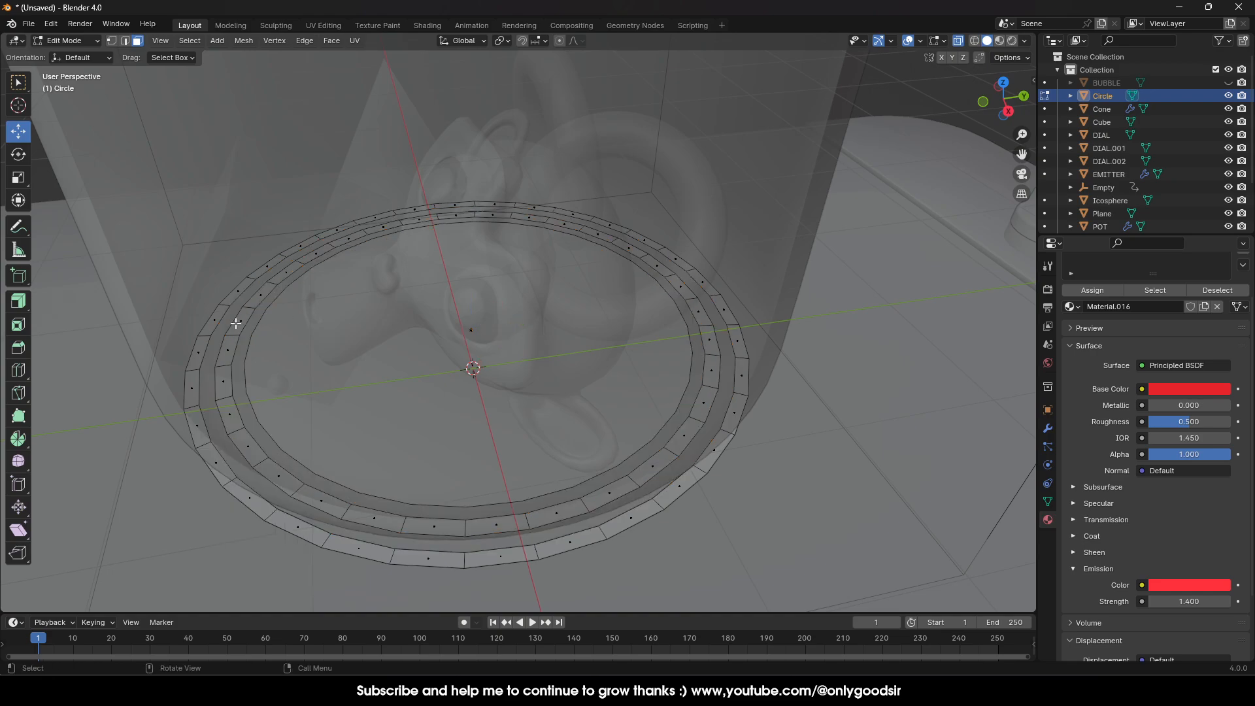
key(Tab)
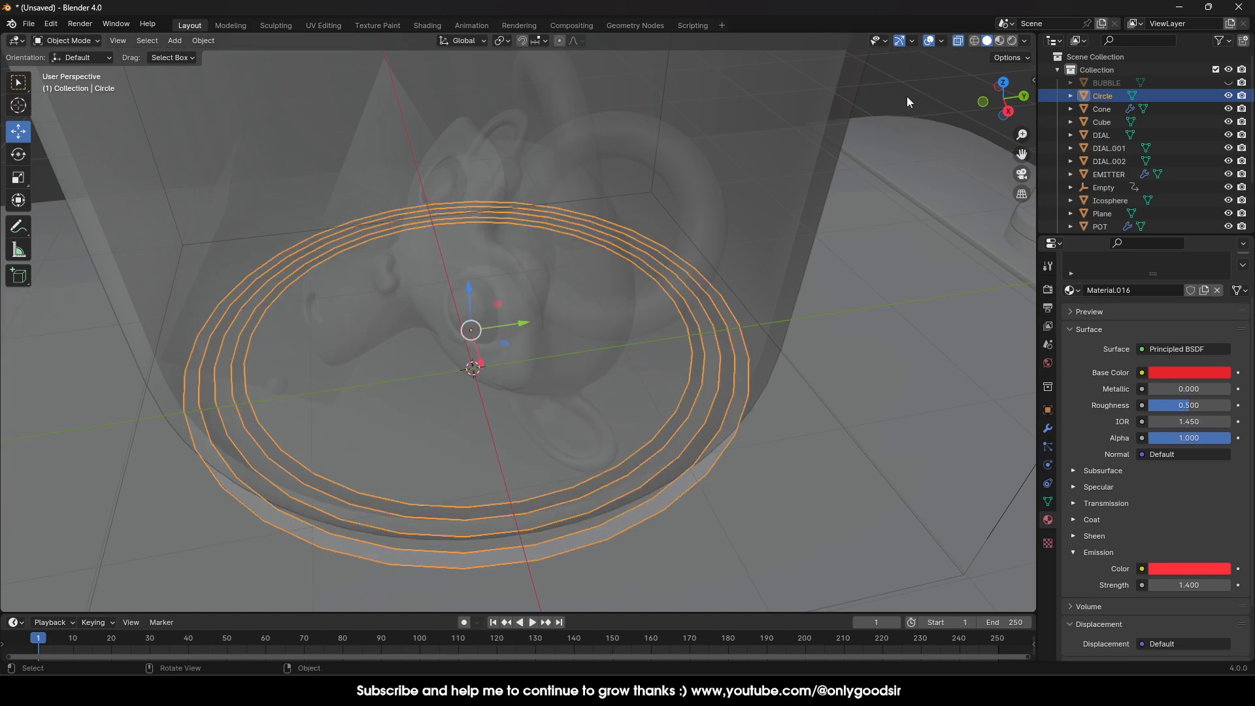
Step: In material preview, scale the red ring disc down so it fits beneath the pot's base, and deselect it
click(997, 41)
key(alt+a)
middle_drag(614, 521, 625, 485)
scroll(626, 487, down, 4)
click(558, 390)
key(s)
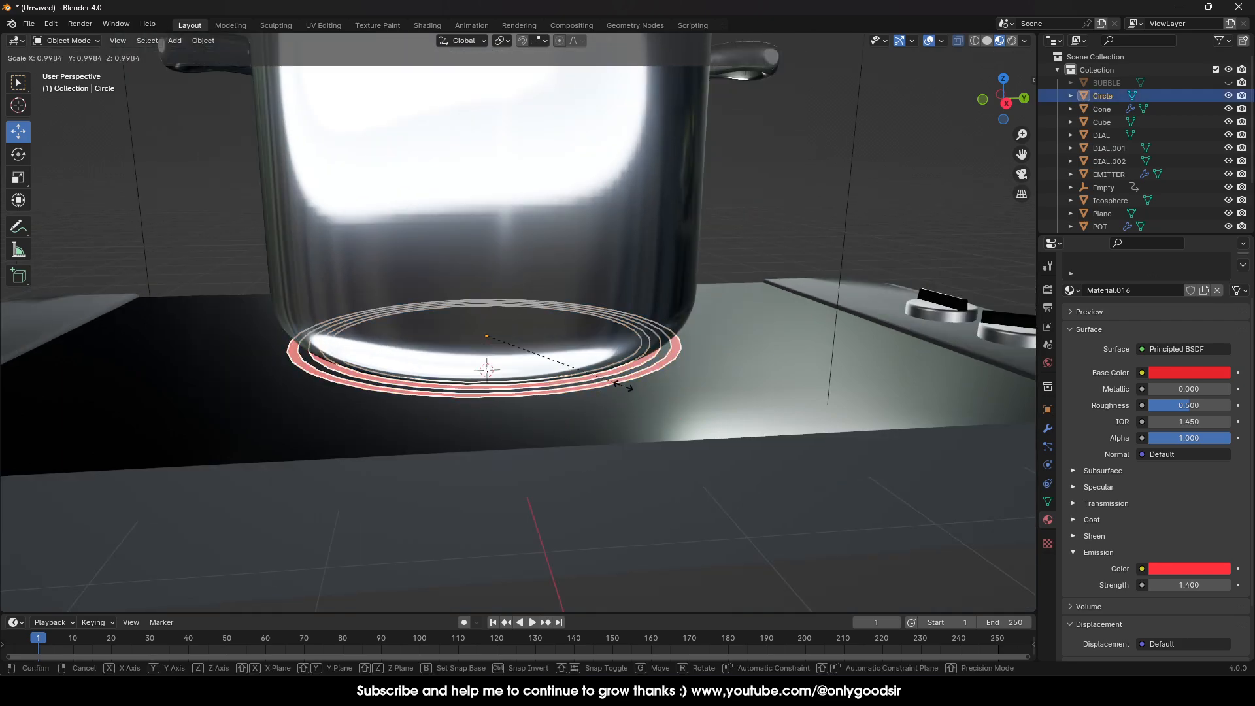
click(583, 382)
click(763, 210)
scroll(688, 418, down, 3)
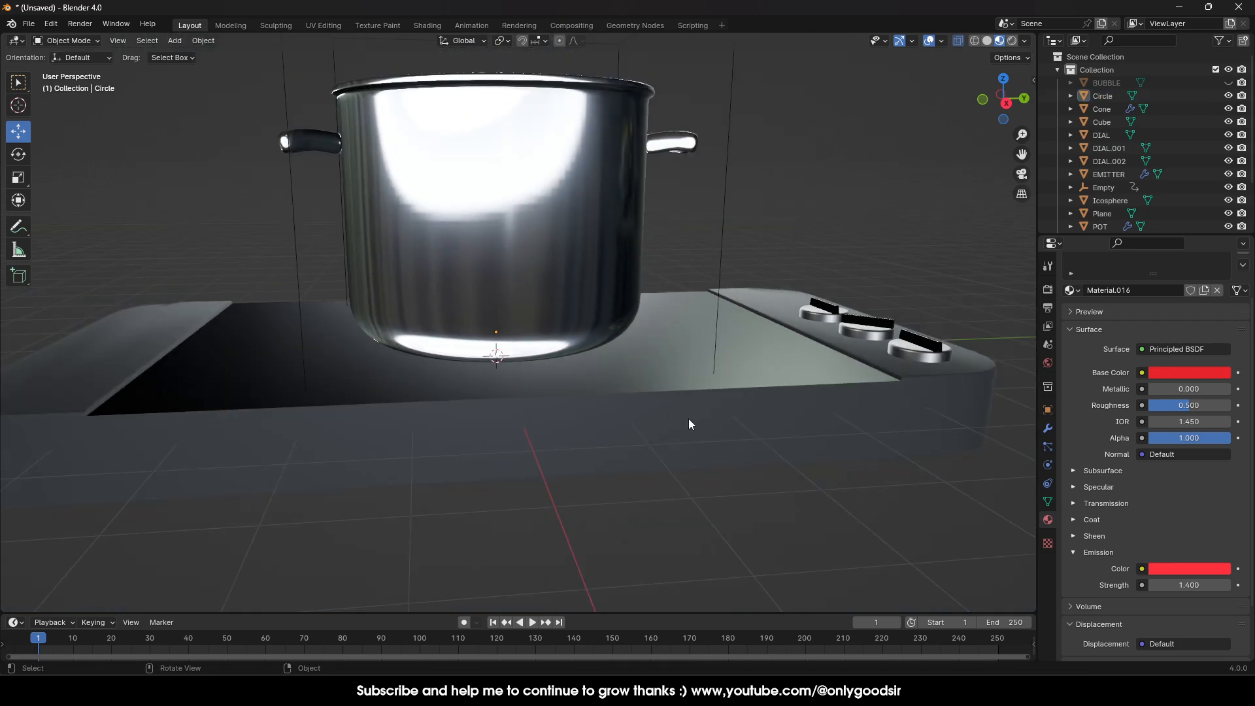
Step: Preview the burner and pot in rendered shading from several angles, playing the animation briefly, and return to material preview
middle_drag(688, 418, 637, 445)
scroll(636, 444, down, 2)
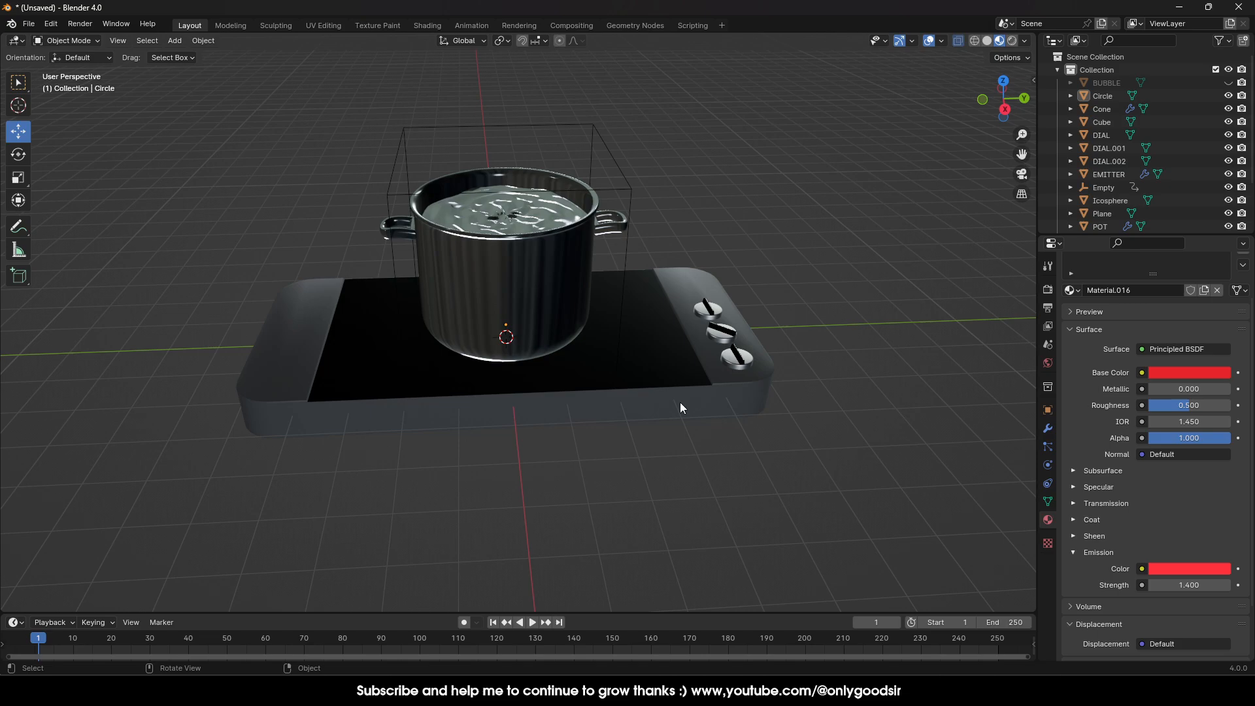
click(1012, 40)
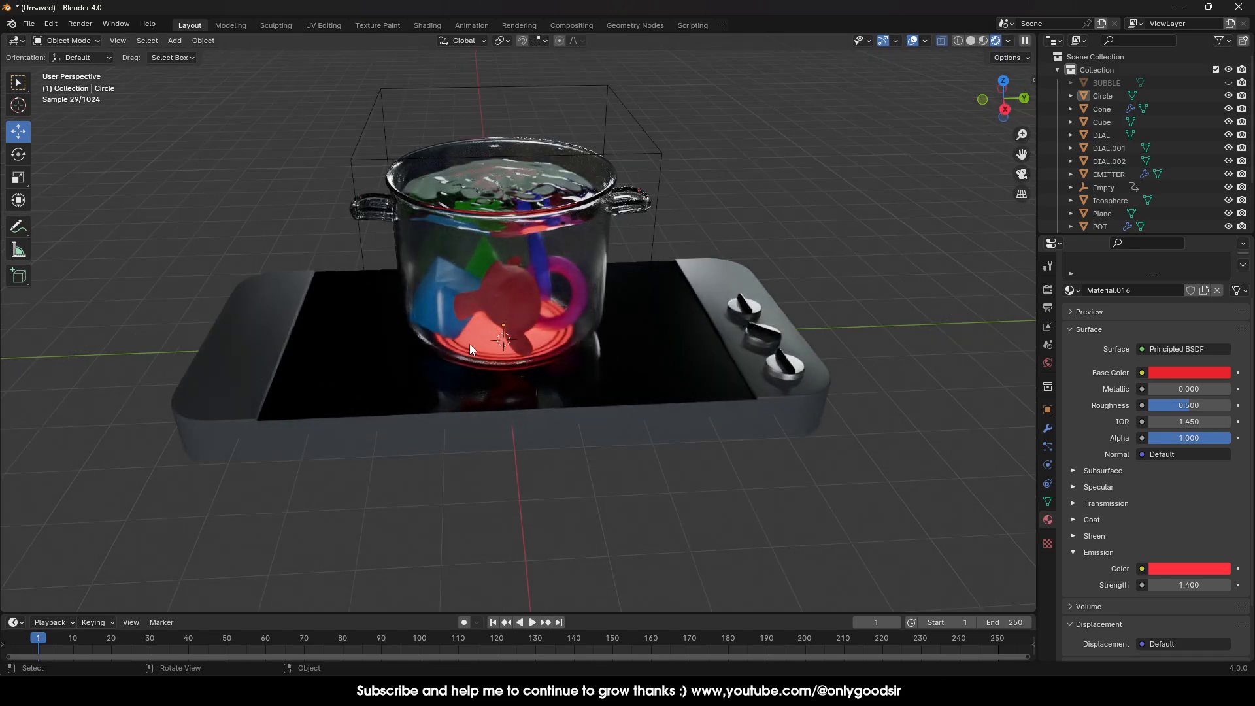
middle_drag(510, 378, 519, 362)
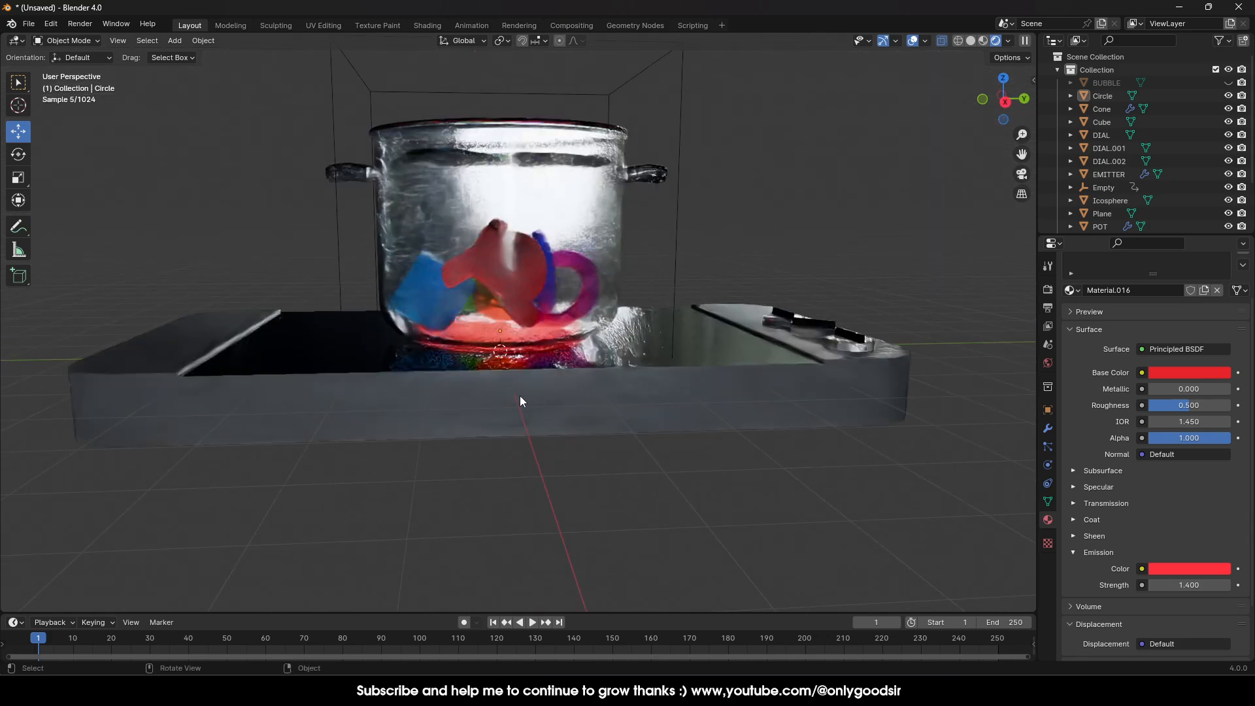
click(531, 622)
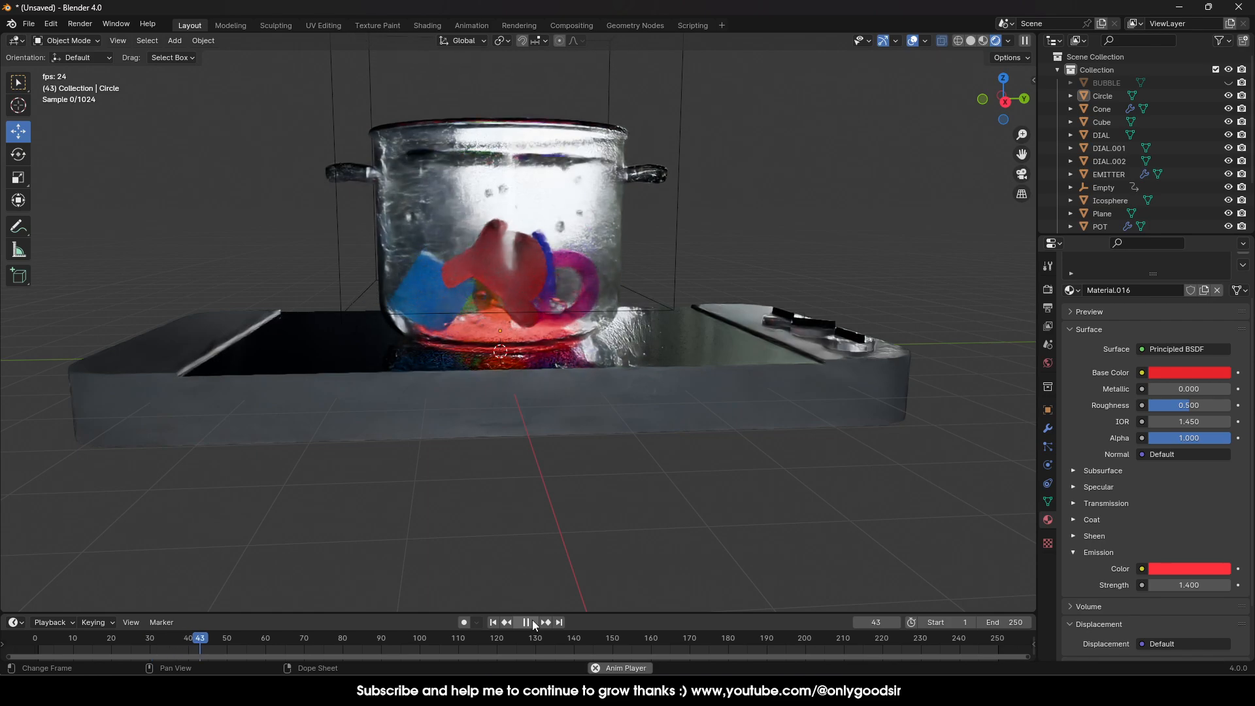
click(531, 621)
middle_drag(750, 223, 690, 268)
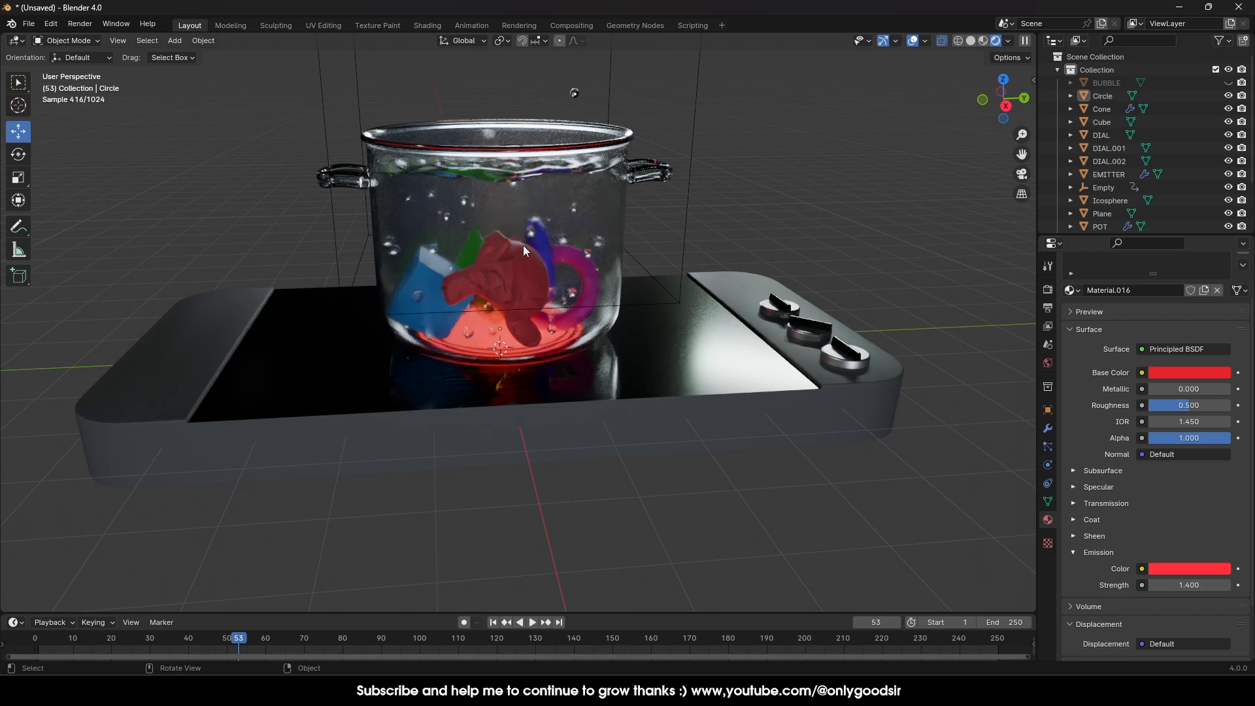
middle_drag(120, 316, 597, 256)
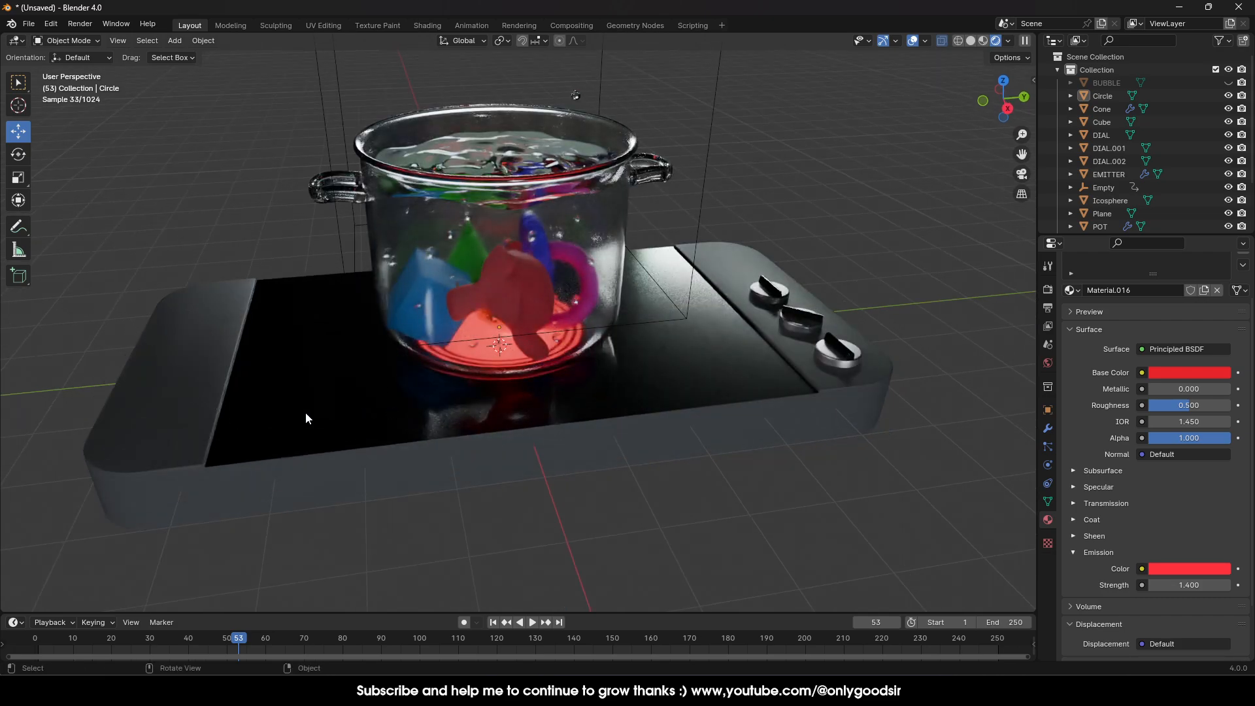
middle_drag(306, 418, 400, 333)
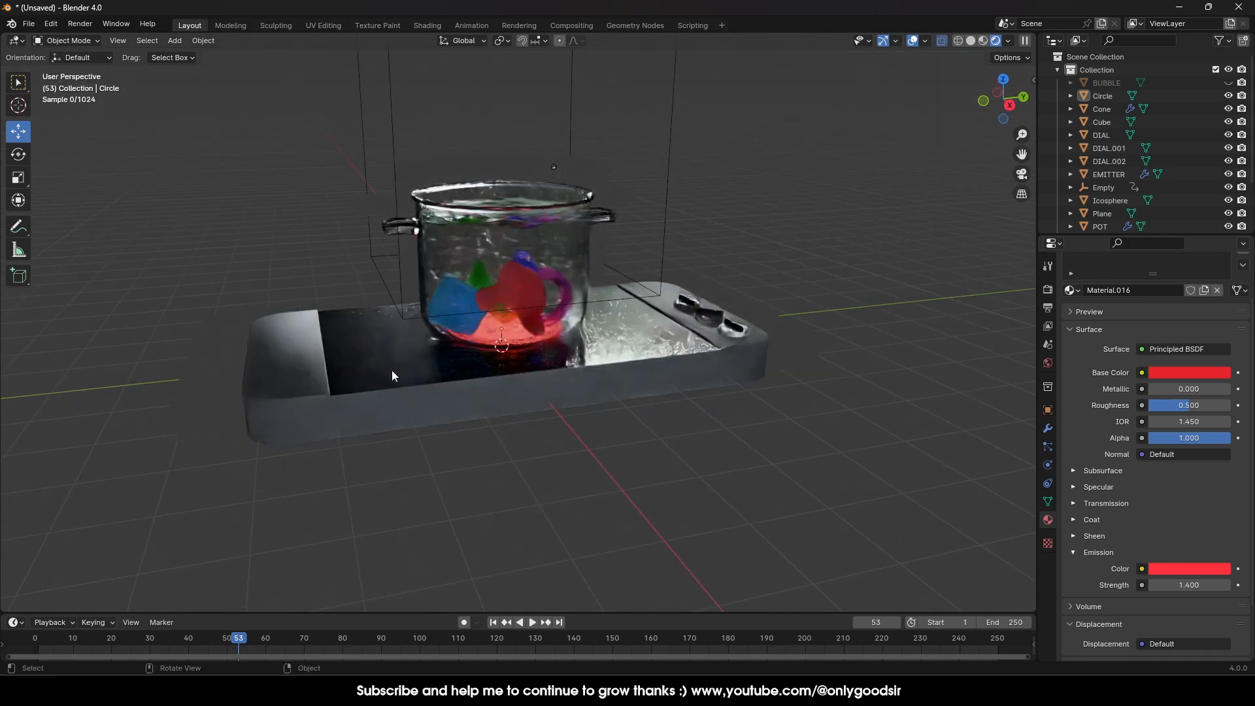
scroll(339, 378, up, 3)
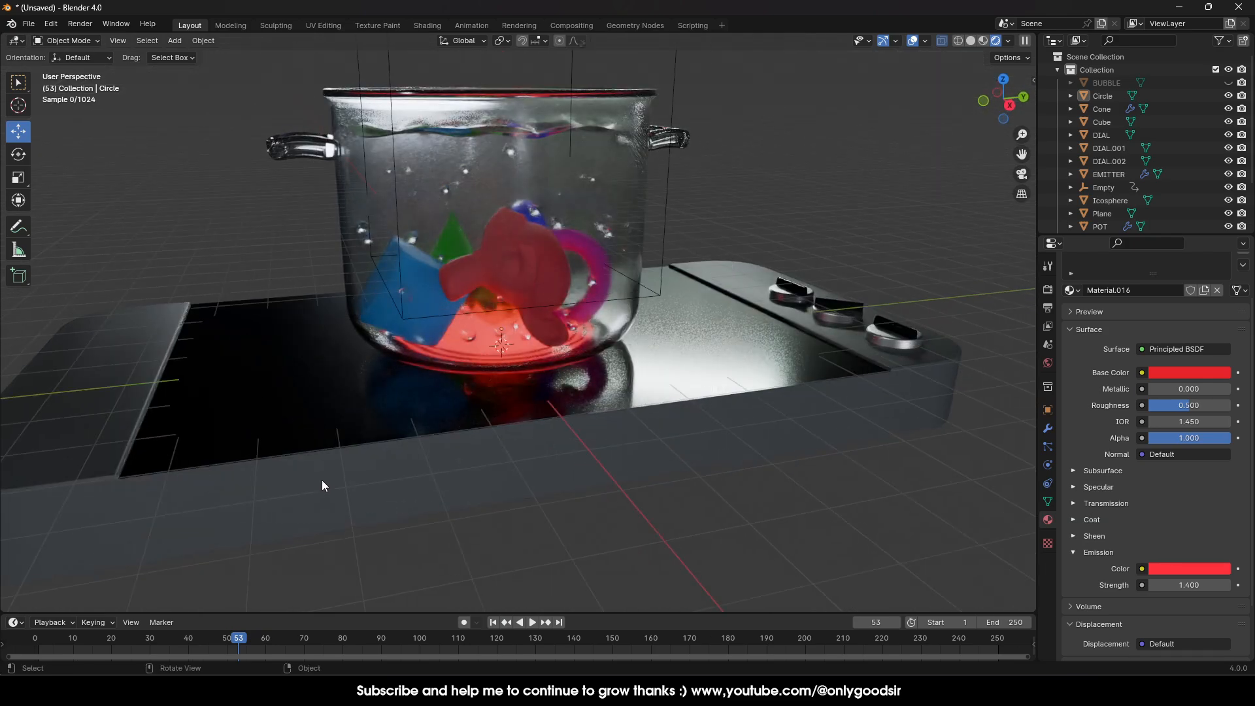
scroll(322, 480, down, 4)
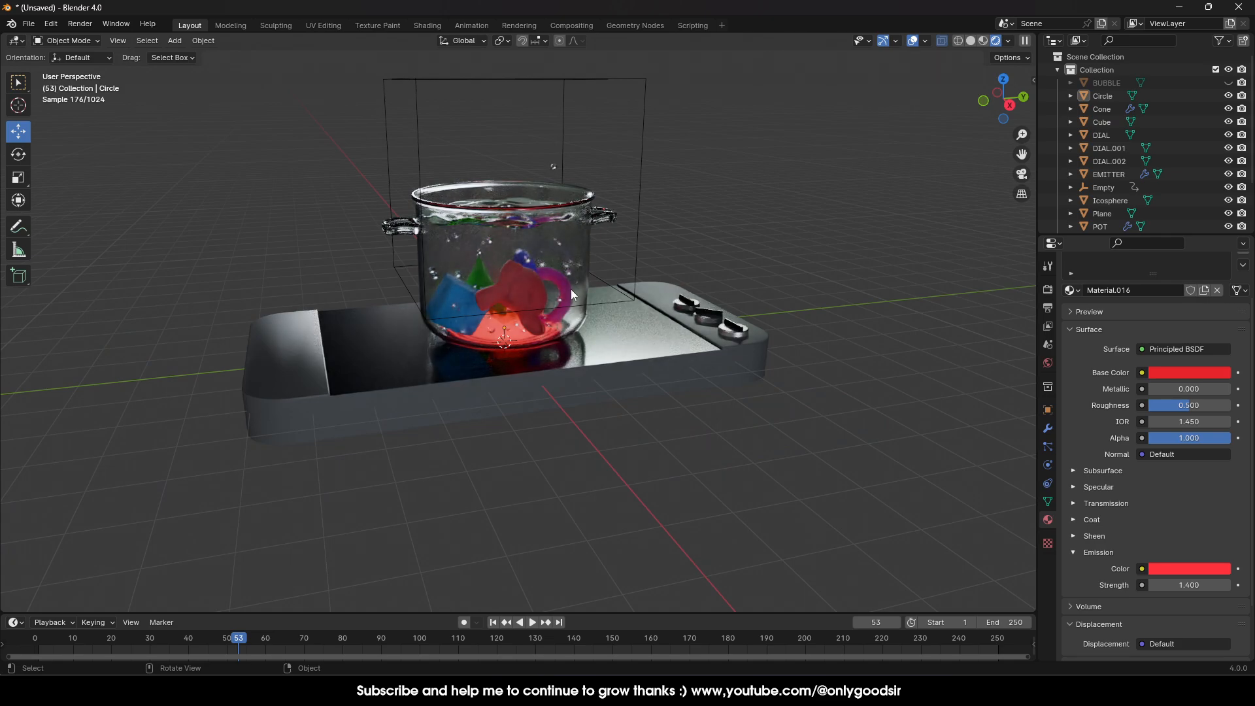
scroll(610, 305, down, 2)
click(985, 41)
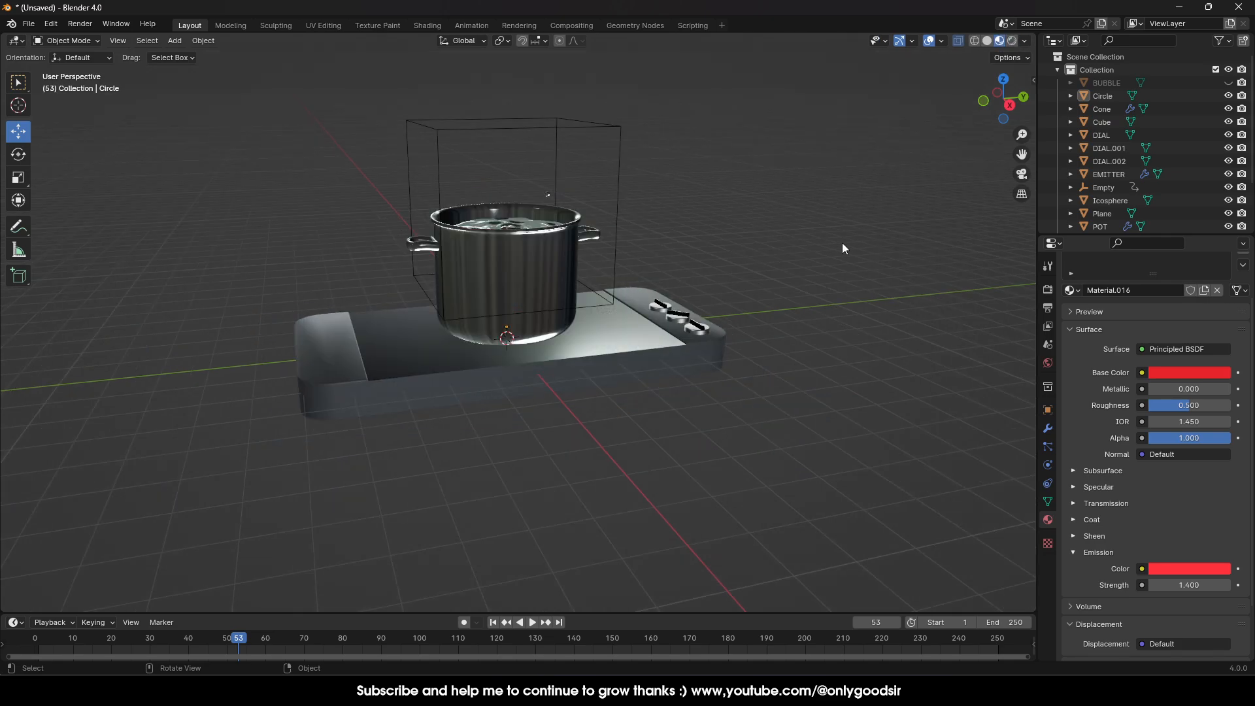
Step: Split the 3D viewport vertically into two roughly equal halves and set the new one to solid shading
right_click(1036, 208)
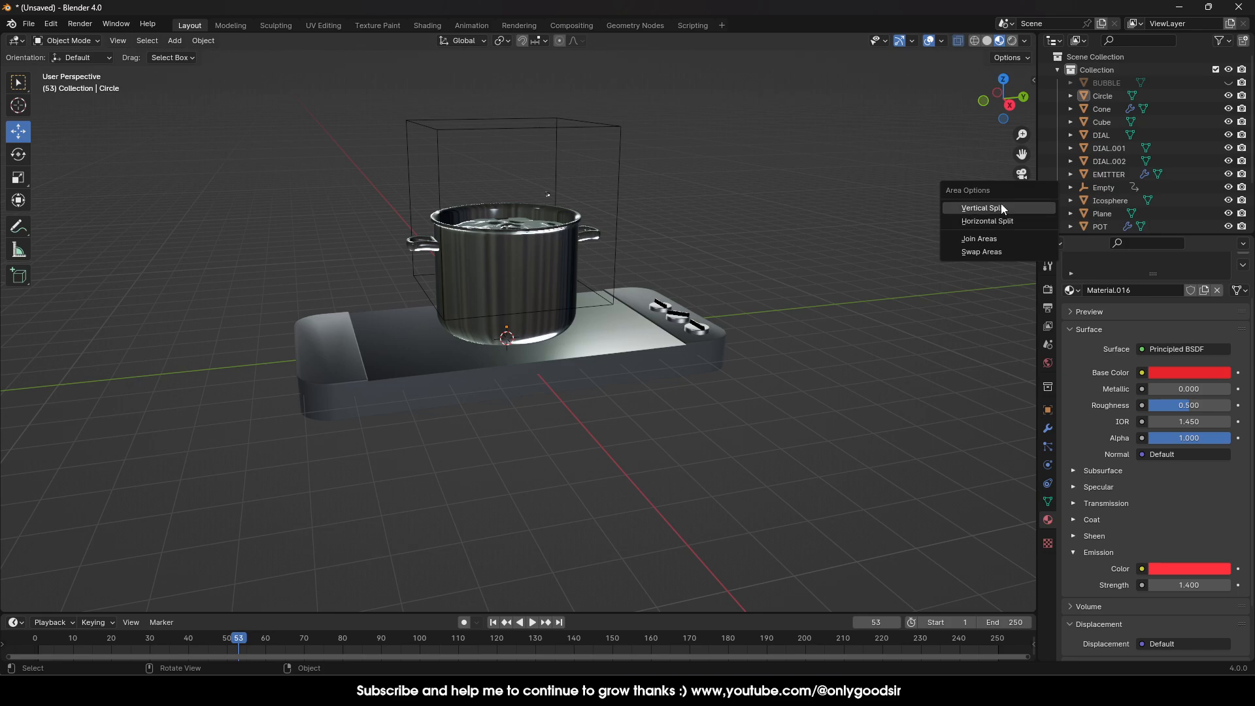
click(1001, 203)
click(683, 233)
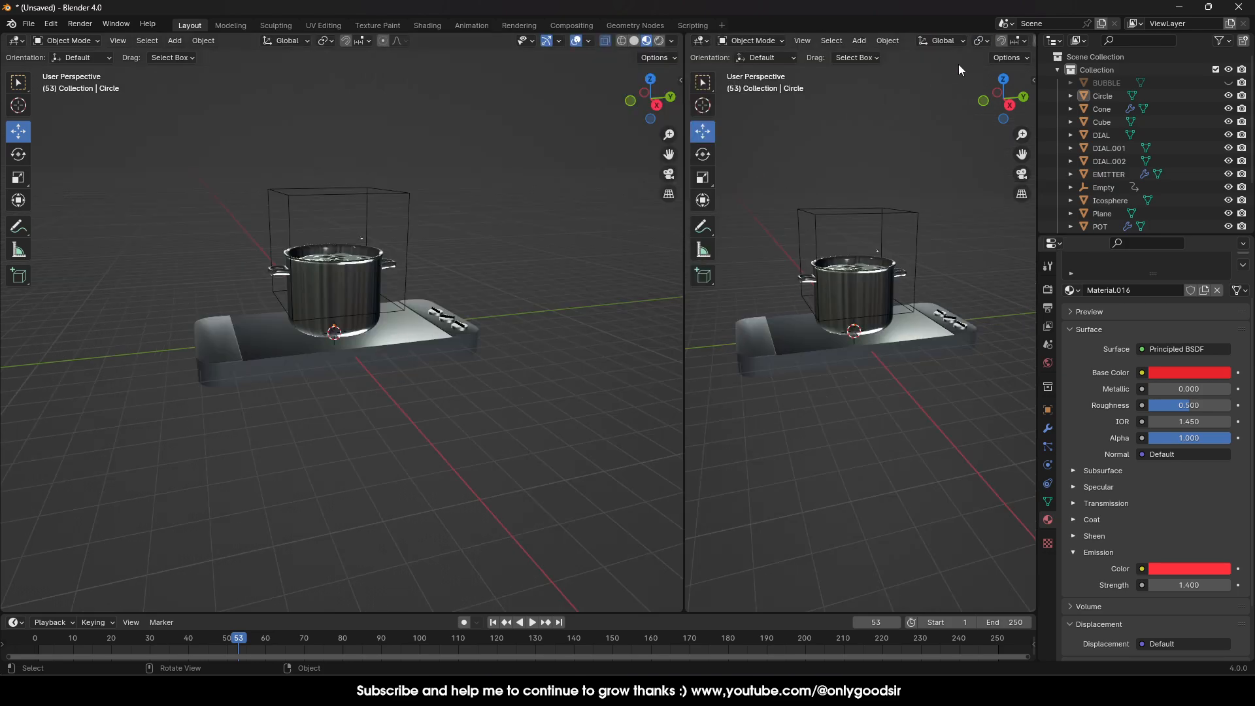
drag(681, 171, 521, 170)
click(1032, 41)
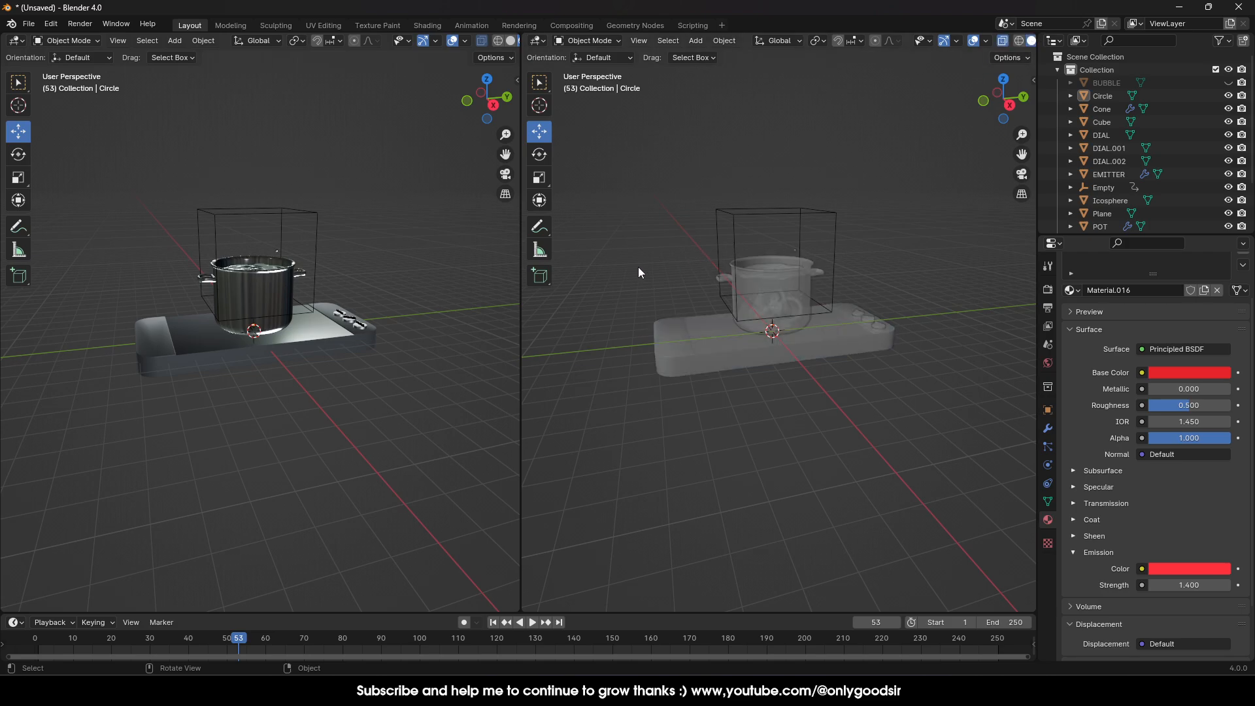
middle_drag(899, 283, 882, 302)
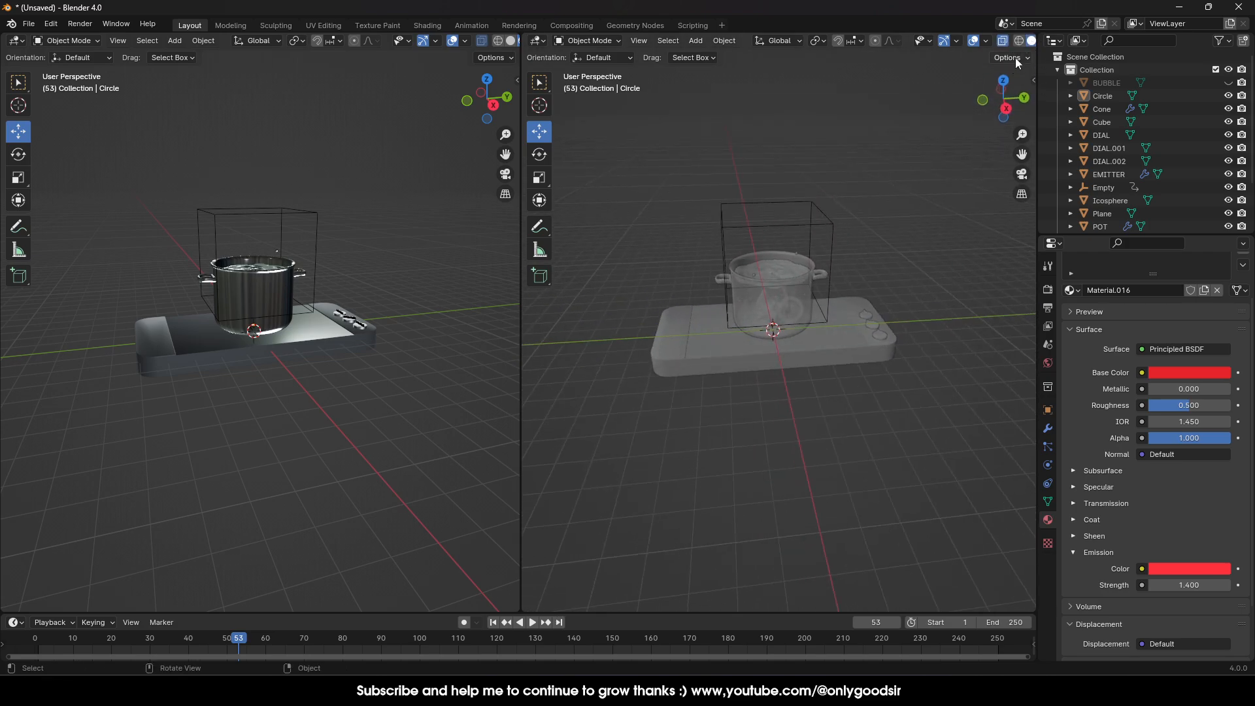
middle_drag(987, 40, 931, 35)
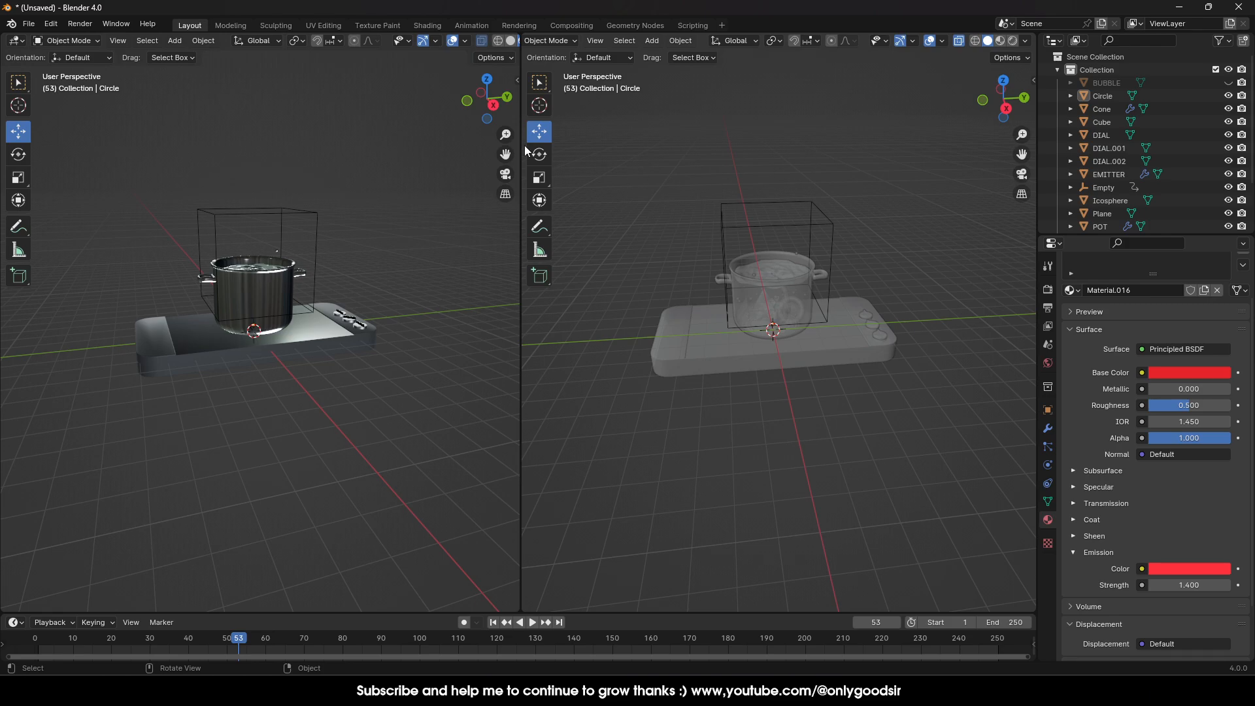
Step: Add a camera and move it about 7.878 m along X, in front of the stove
click(177, 41)
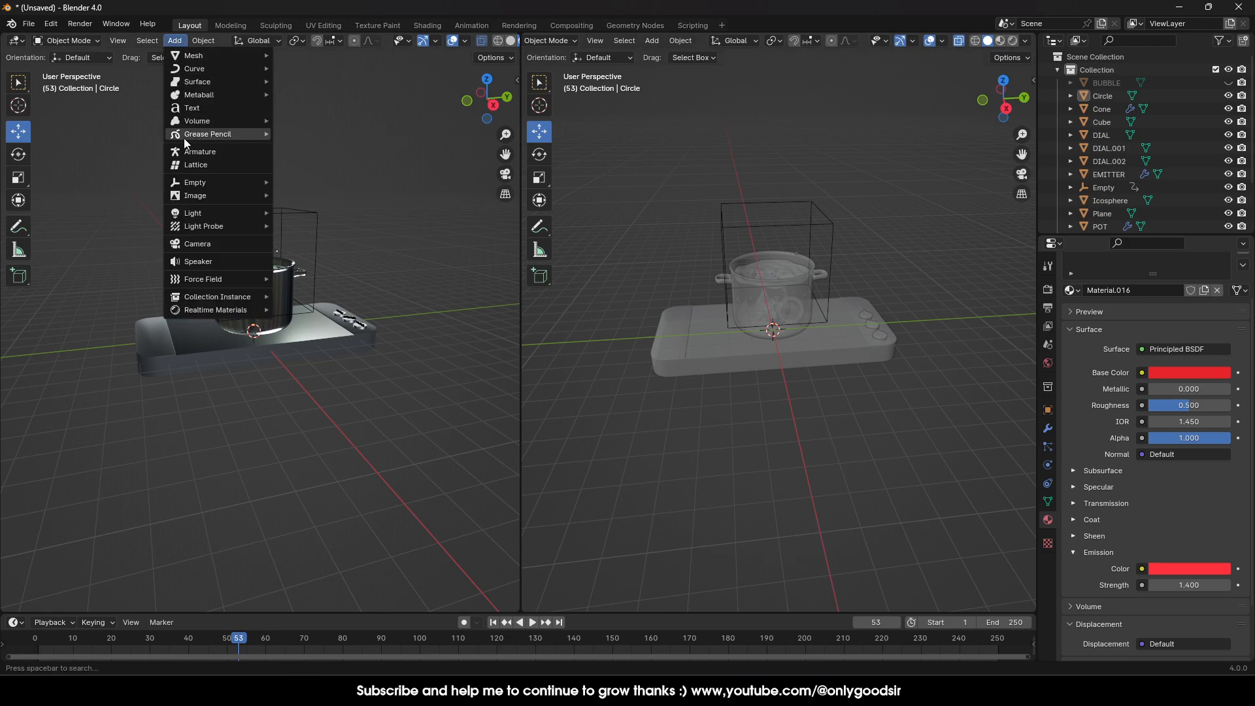
click(194, 245)
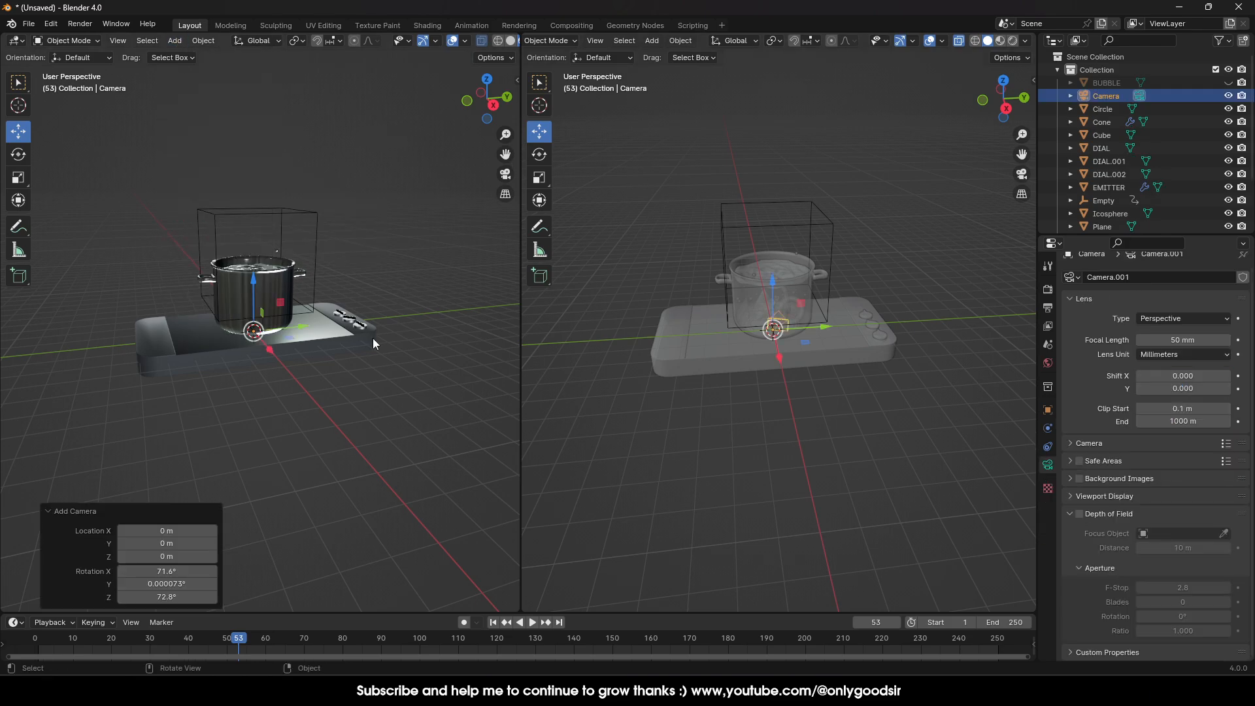
drag(275, 356, 539, 362)
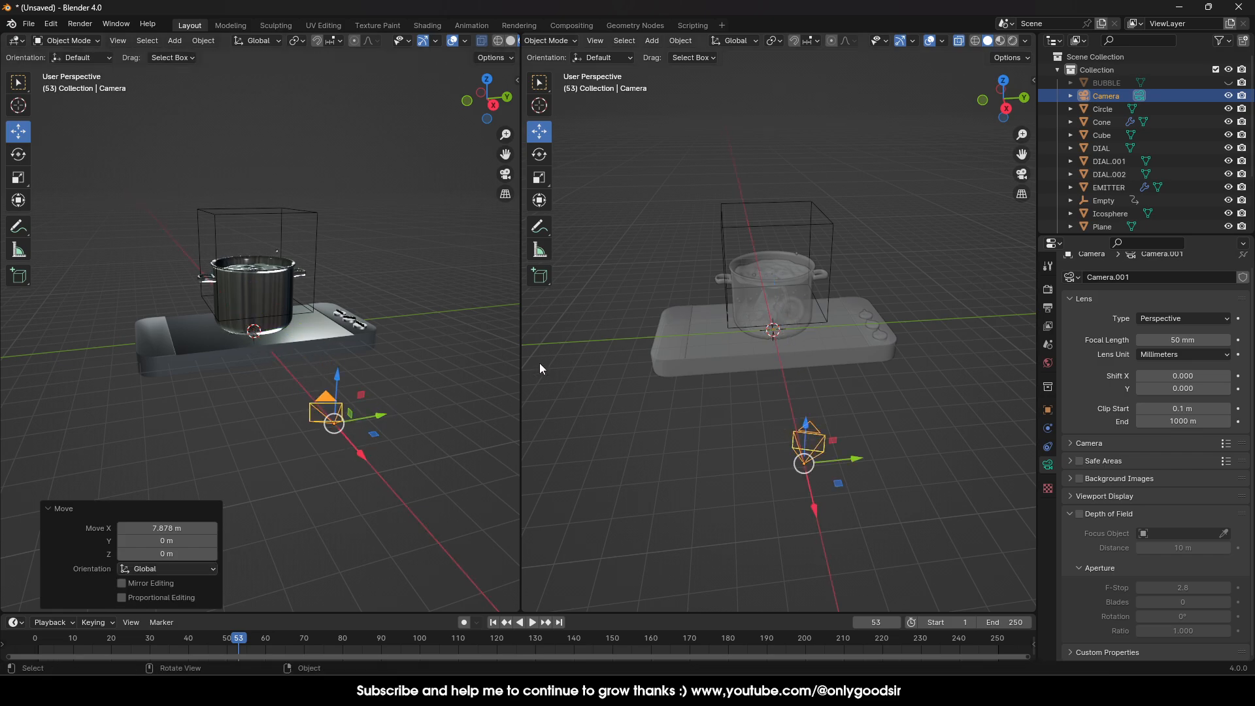
Step: Look through the new camera in the material-preview viewport, lock the camera to that view, and deselect it
key(KP_0)
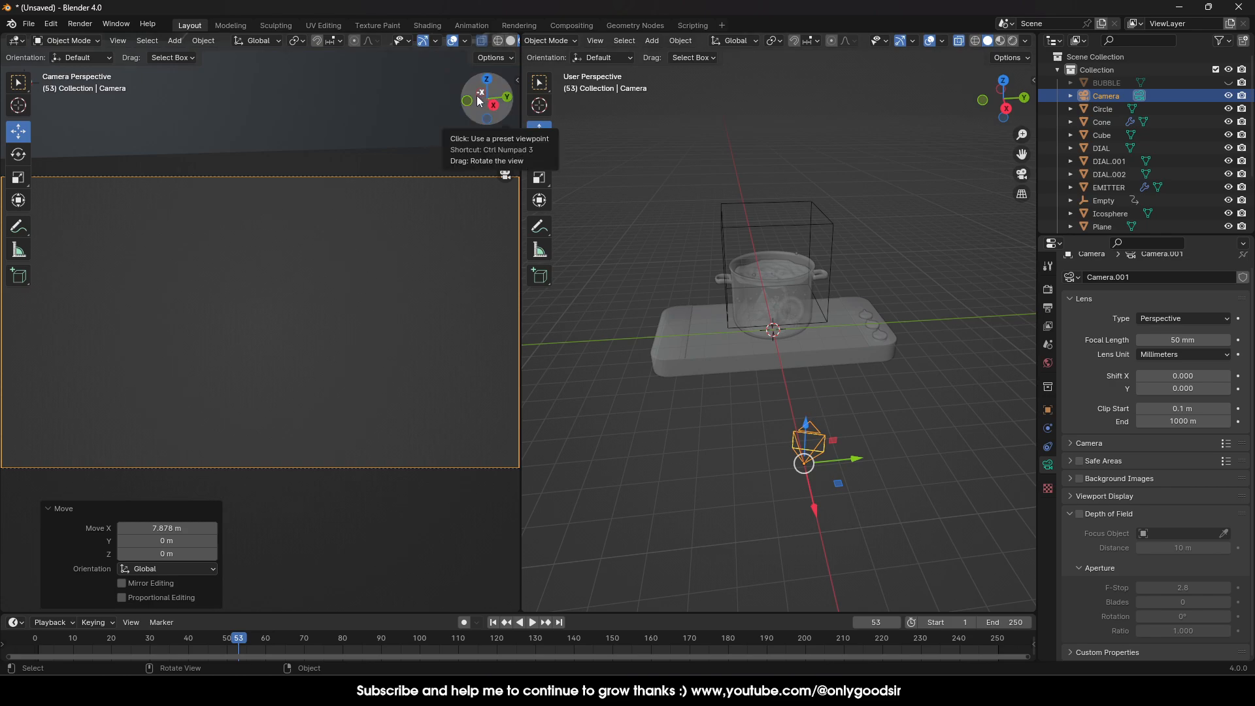
key(n)
key(n)
key(n)
key(n)
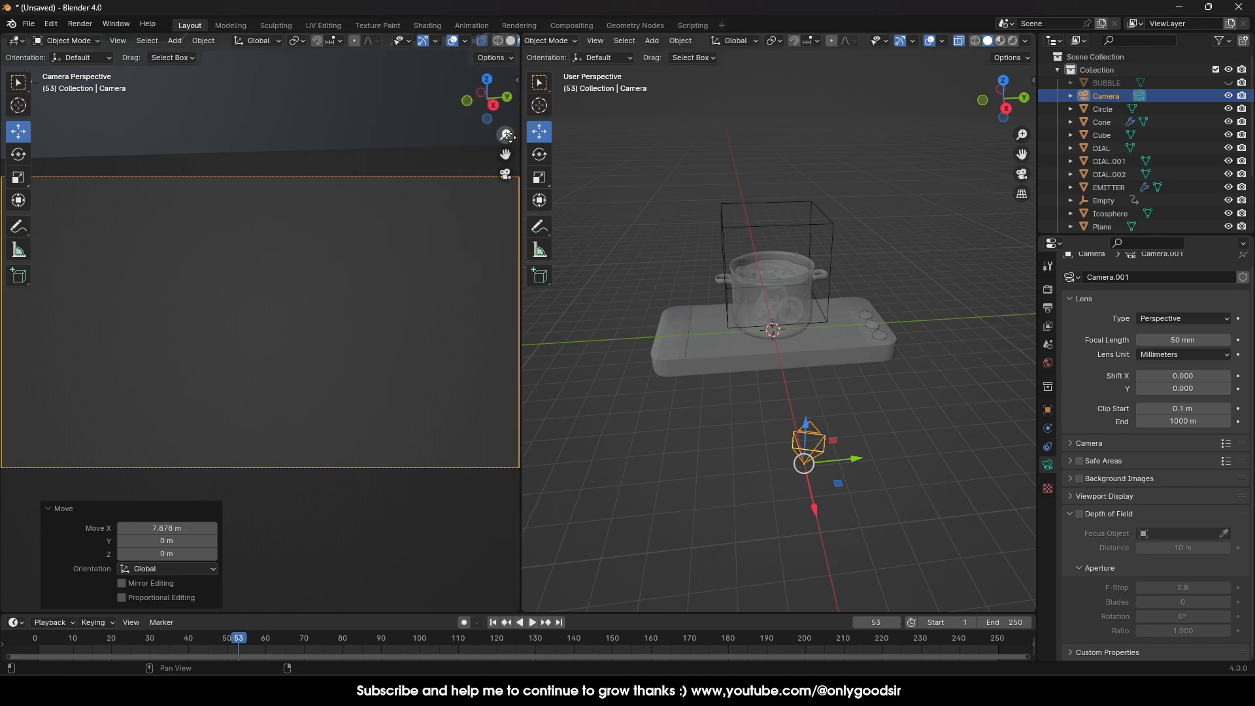
key(n)
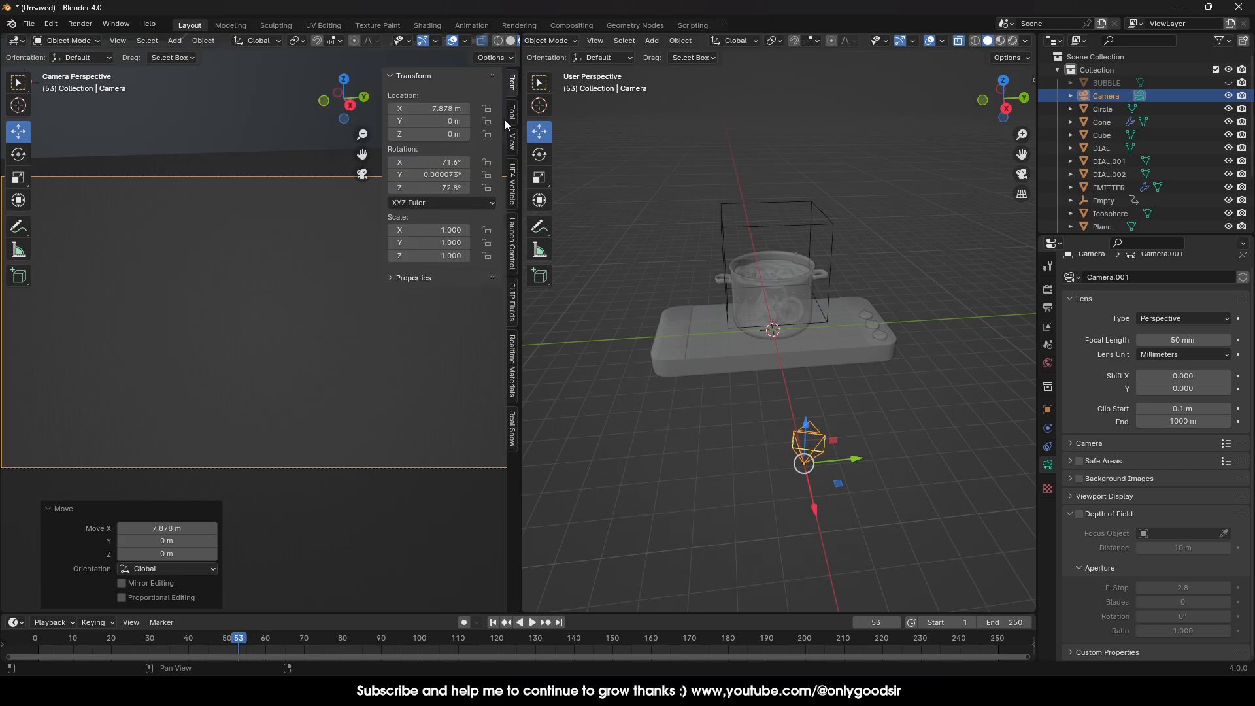
click(513, 141)
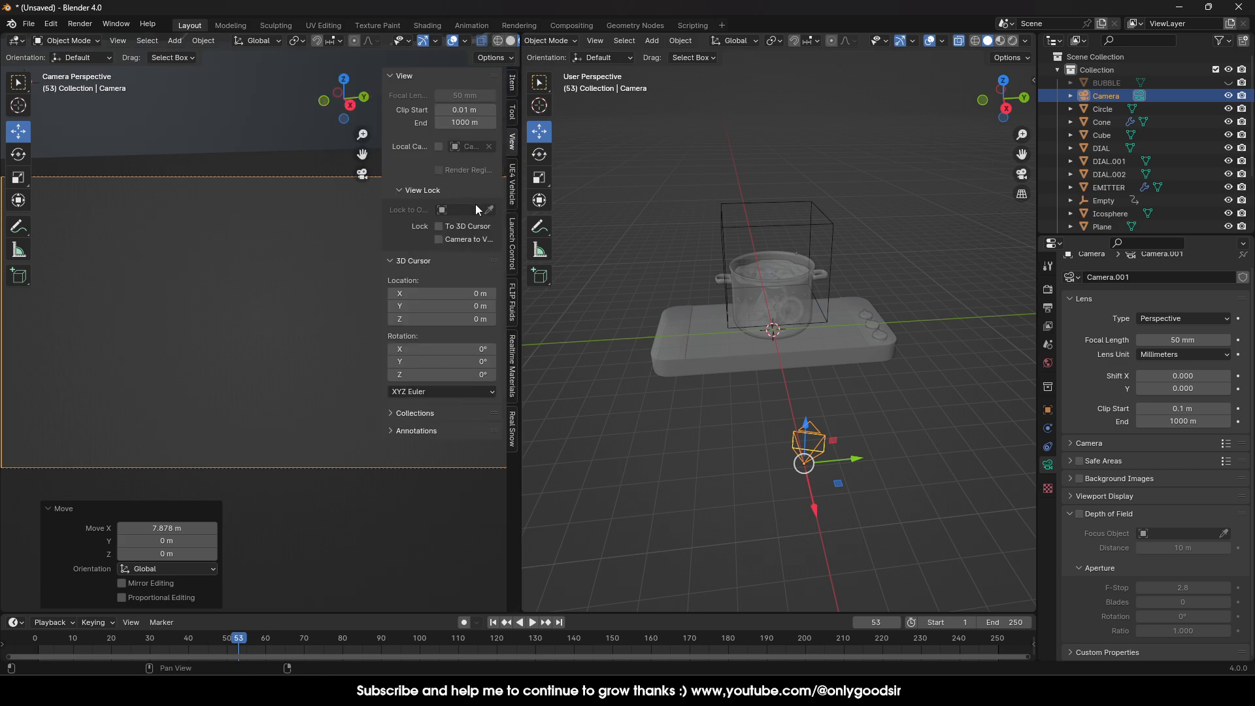
click(441, 239)
click(242, 292)
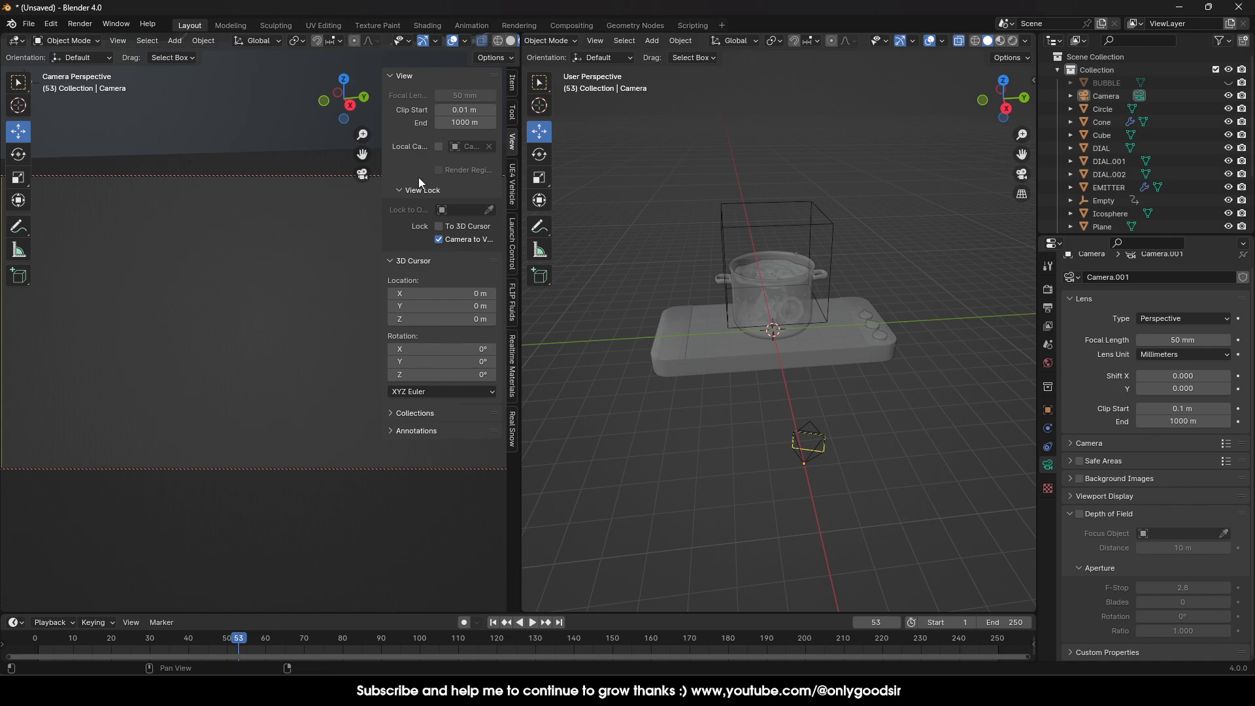
key(n)
Step: Frame the pot and whole stove through the locked camera, widening its viewport and switching it to rendered shading
shift+middle_drag(265, 278, 401, 348)
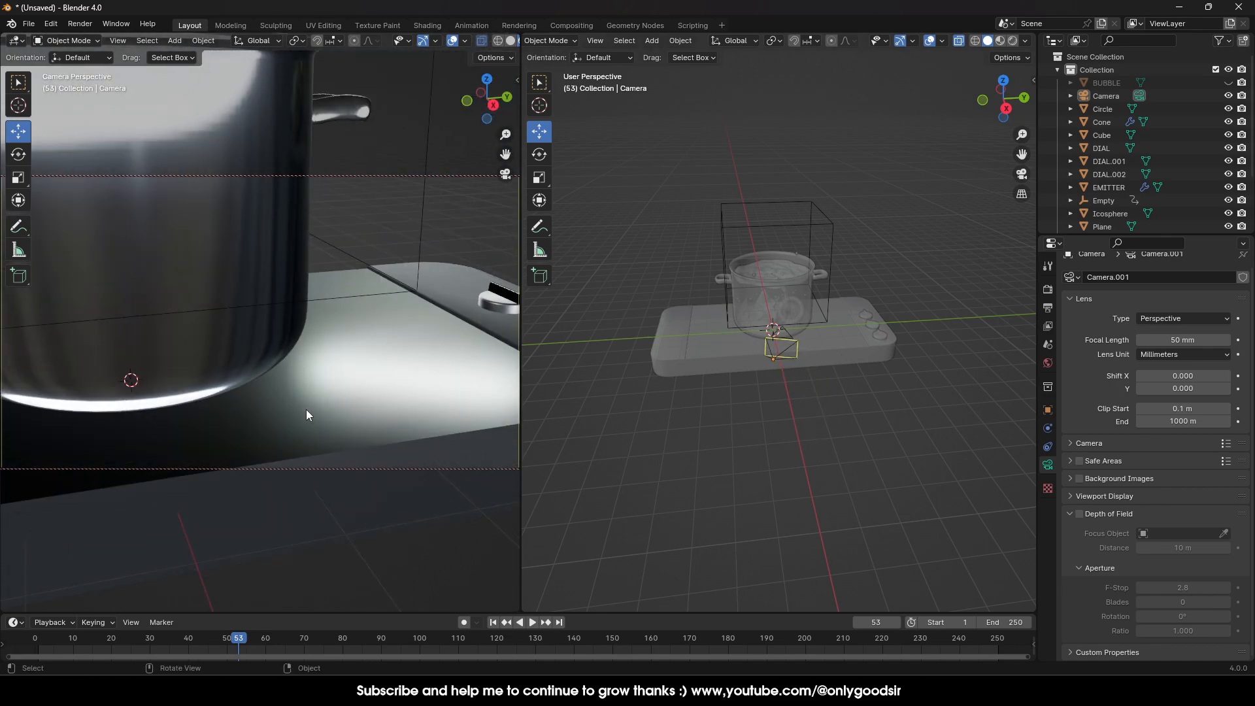
shift+middle_drag(255, 309, 210, 331)
scroll(296, 372, down, 5)
scroll(276, 360, up, 1)
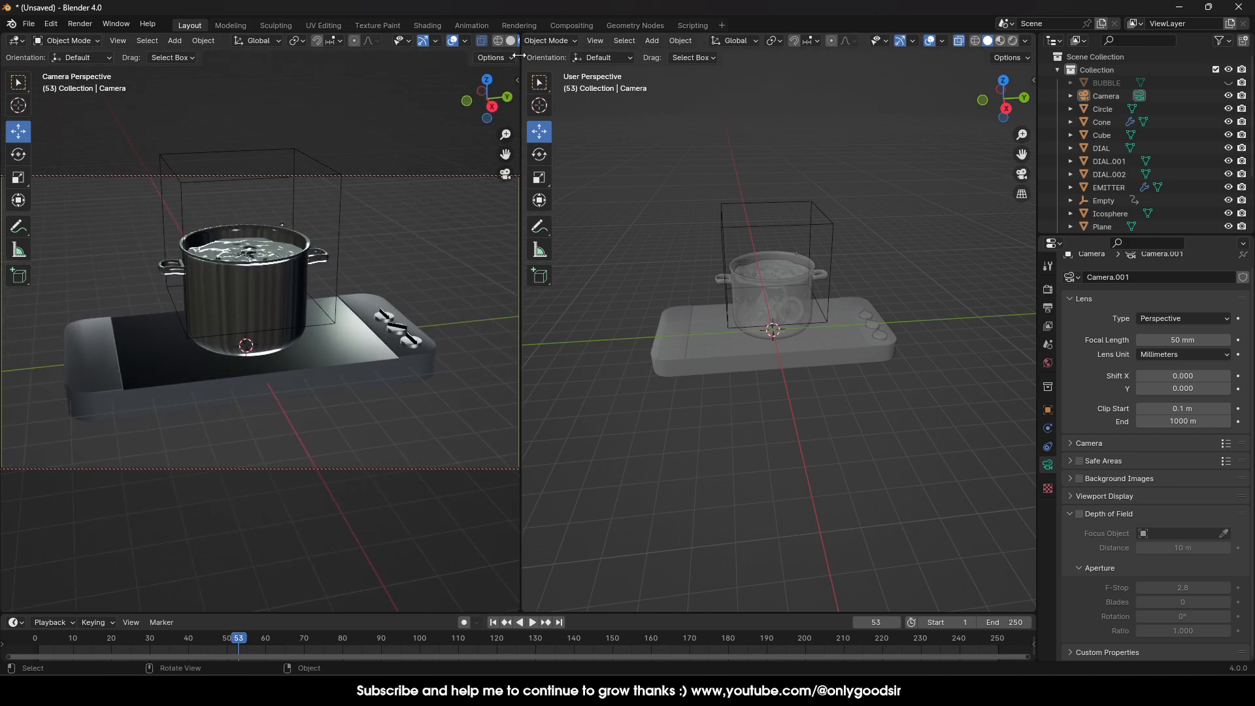
drag(518, 56, 588, 57)
click(548, 40)
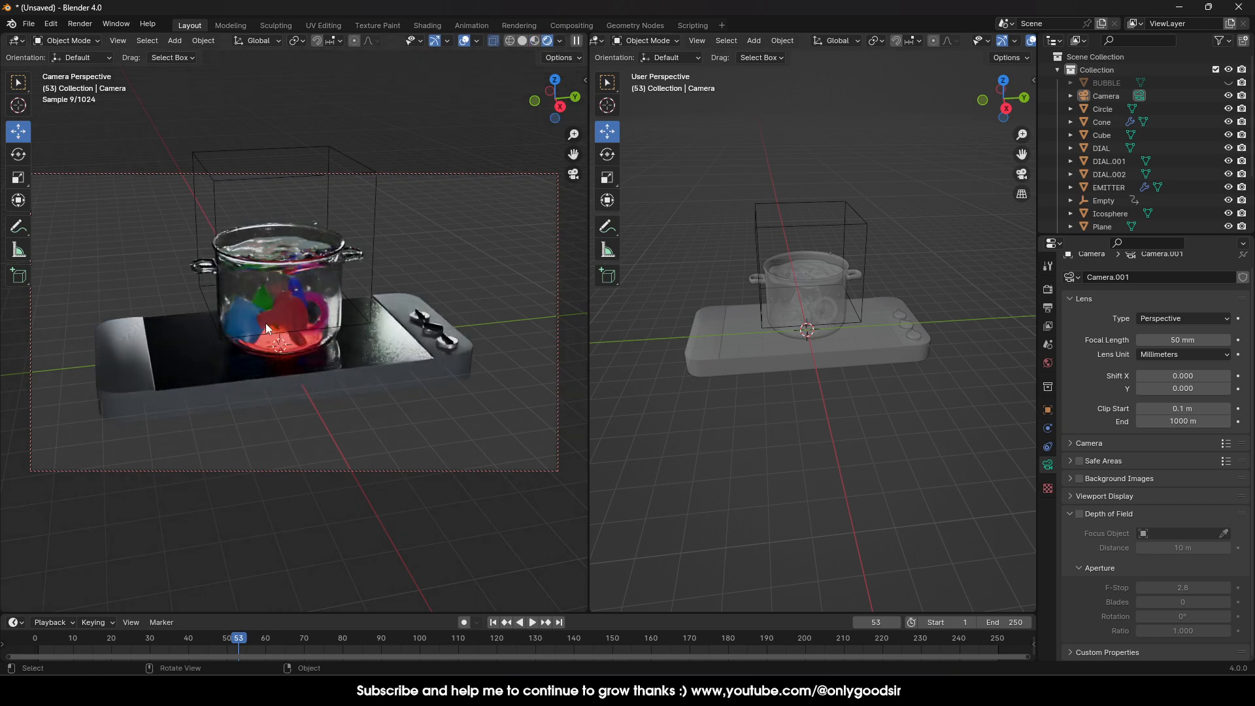
middle_drag(265, 323, 364, 375)
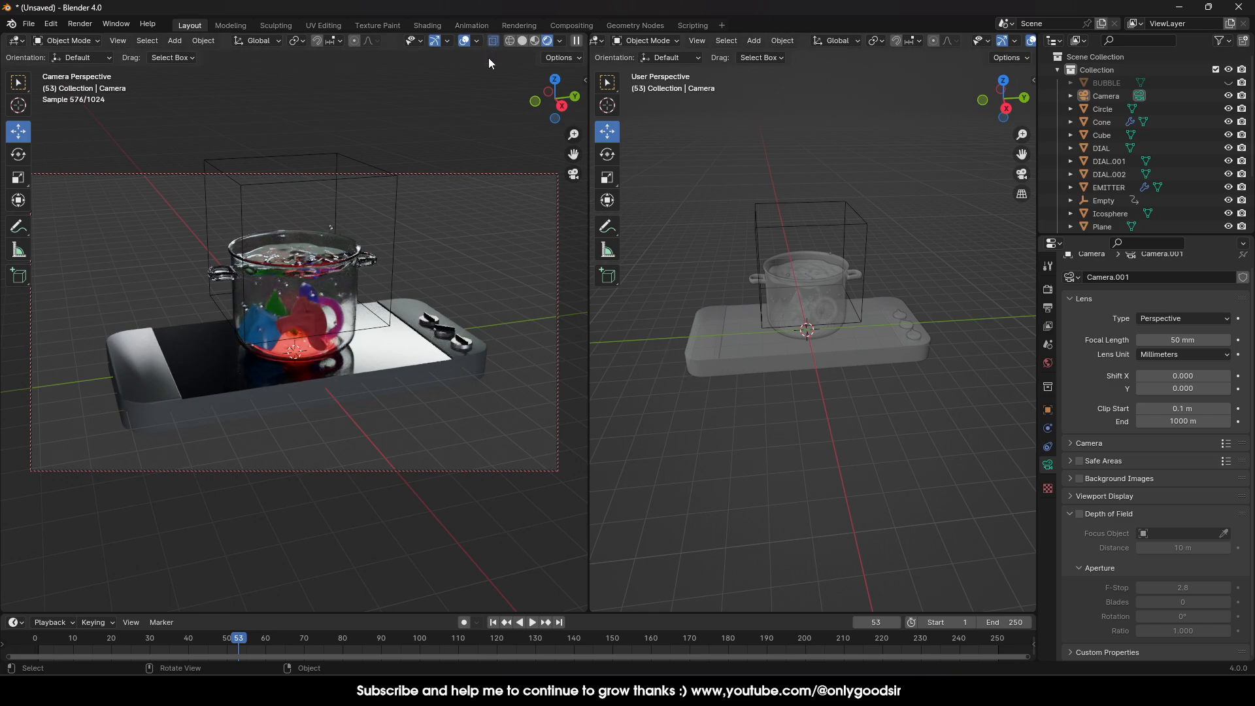
Step: Add a plane as the floor and scale it up by about 13.044
click(174, 40)
mouse_move(190, 59)
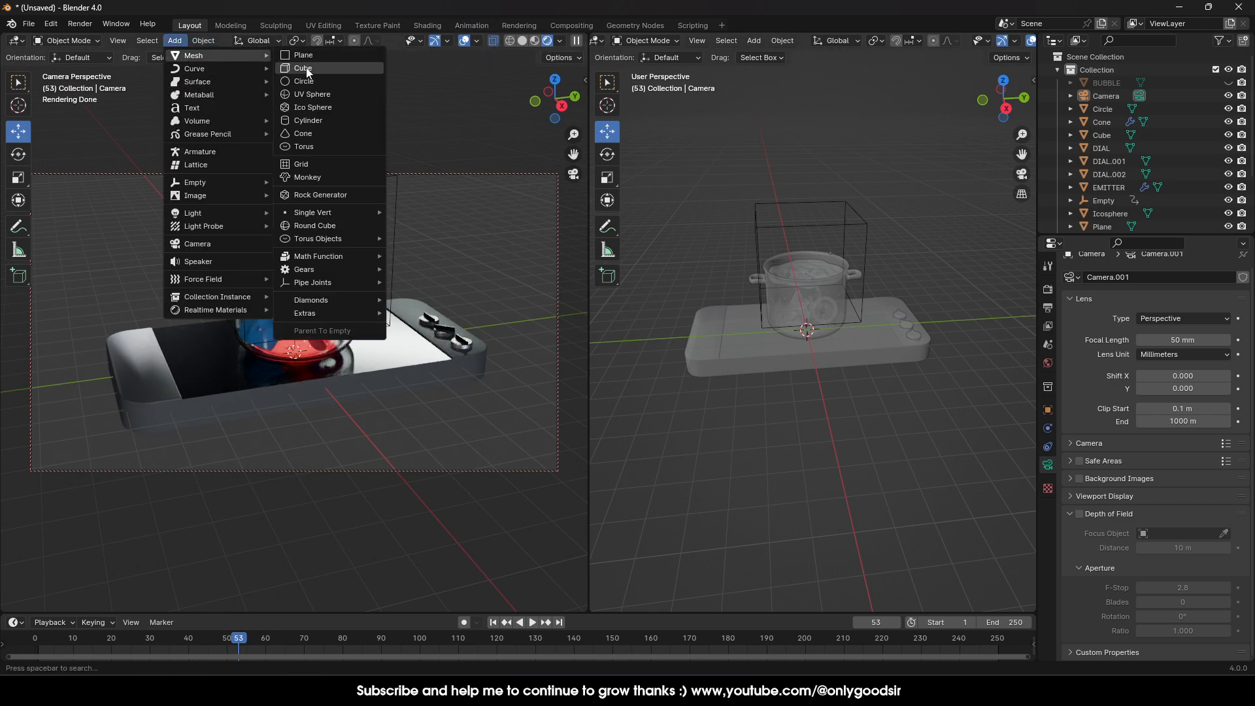
click(307, 52)
key(s)
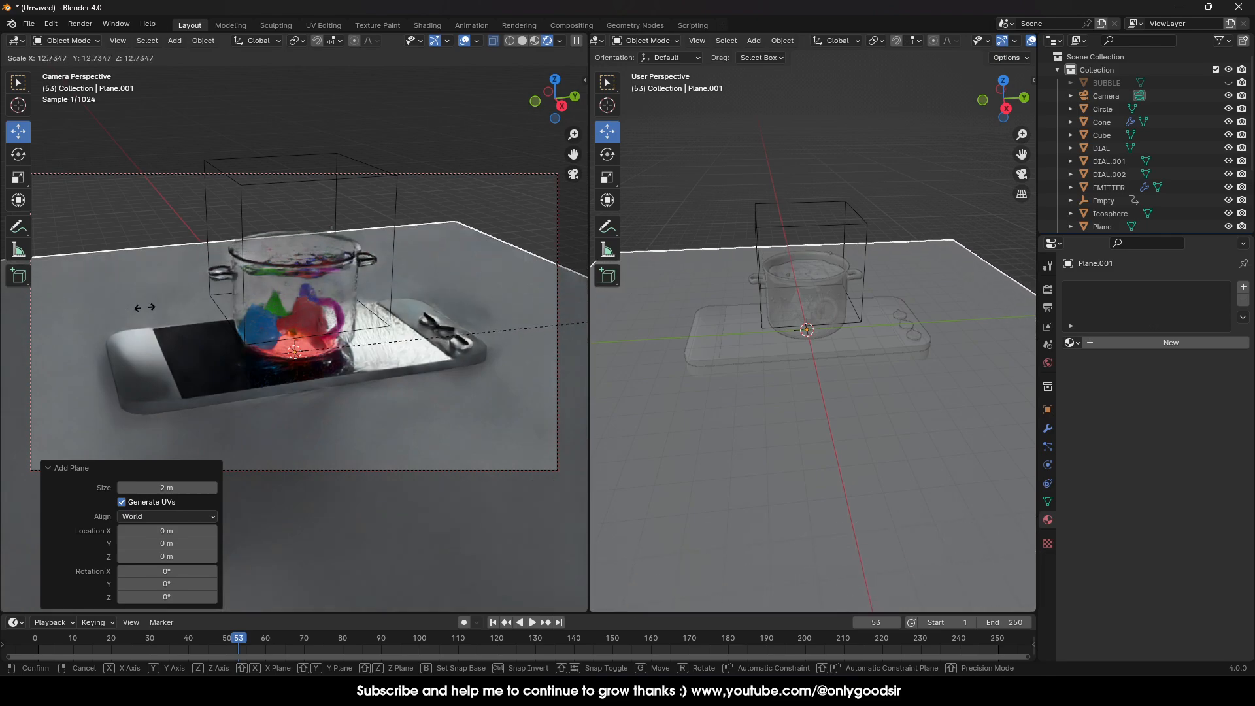
click(1, 320)
Step: Lower the floor plane along Z toward the stove's underside and enlarge it by a further 6.998
key(g)
key(z)
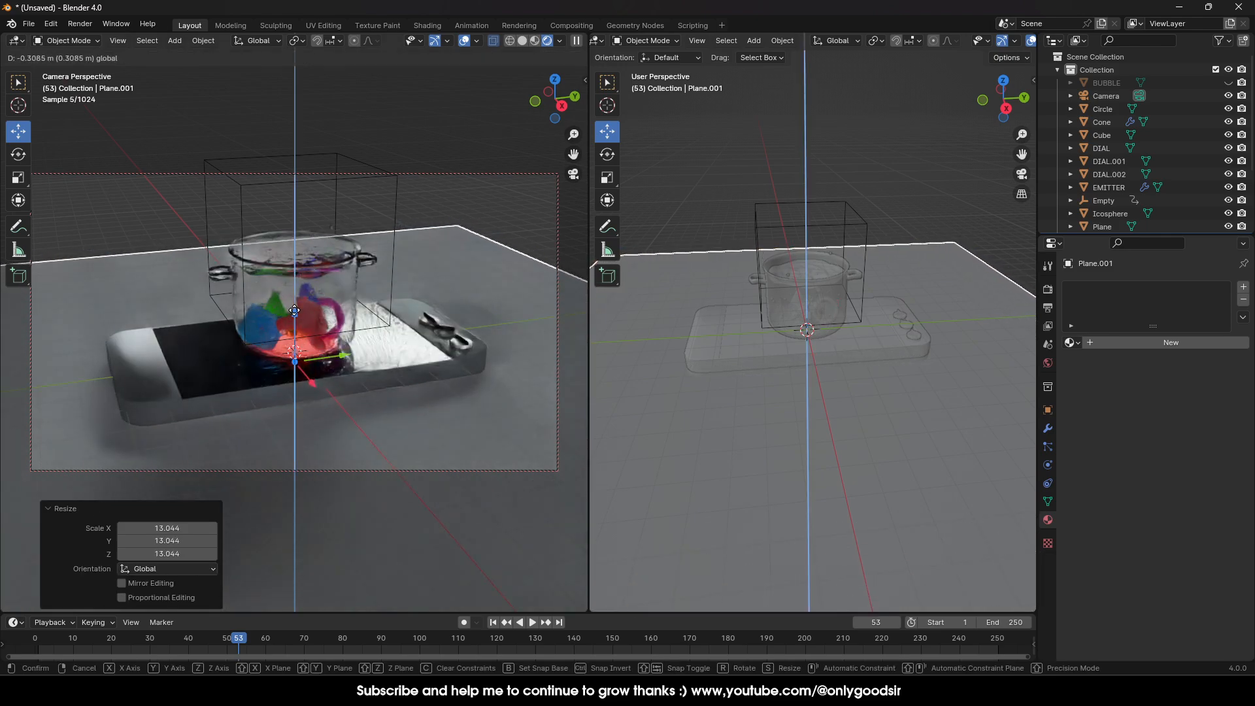
click(308, 327)
key(s)
click(562, 324)
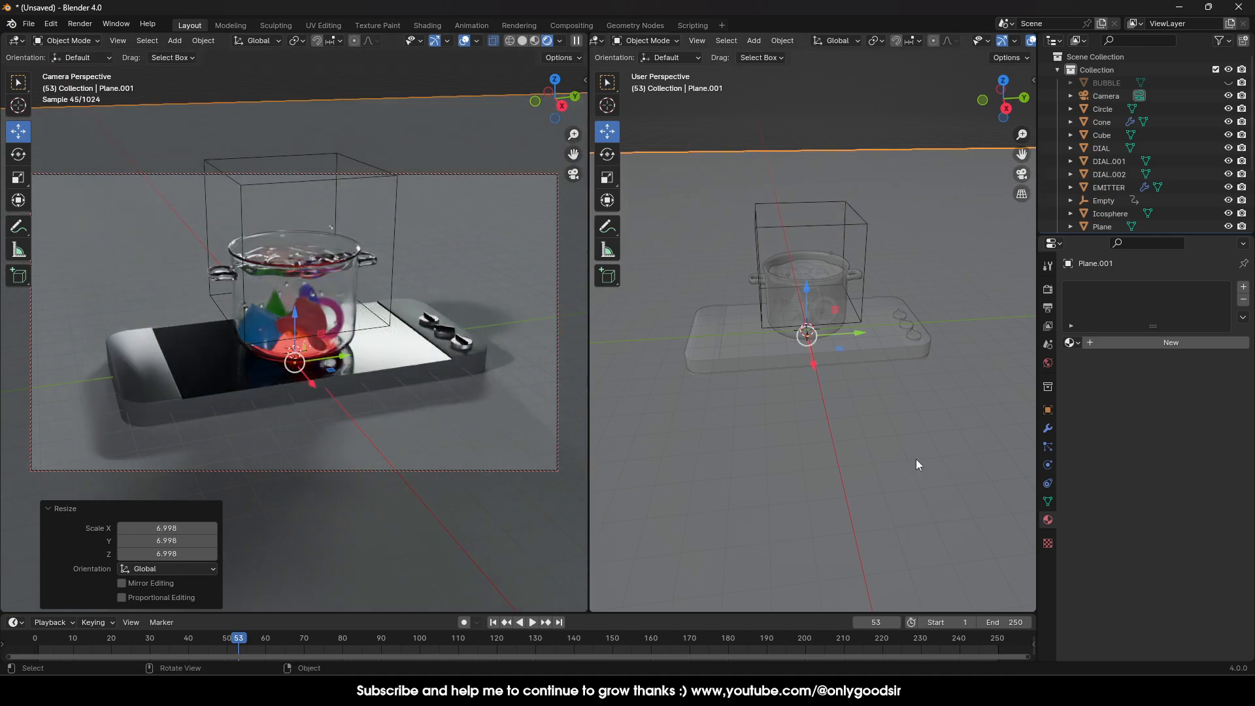
Step: Give the floor plane a new orange-yellow material with roughness 0.484, deselect it, and move the camera closer to the pot
click(1169, 343)
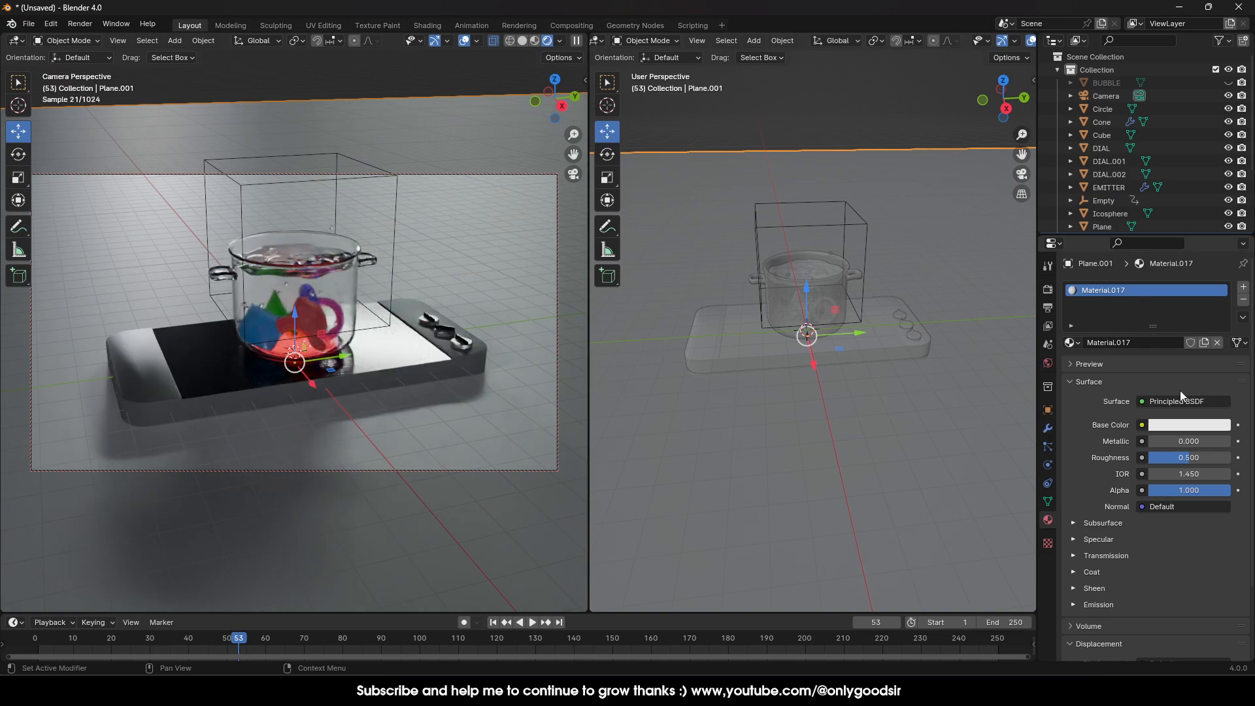
click(1186, 428)
mouse_move(1169, 284)
mouse_down()
mouse_move(1164, 297)
mouse_move(1118, 296)
mouse_move(1129, 306)
mouse_up()
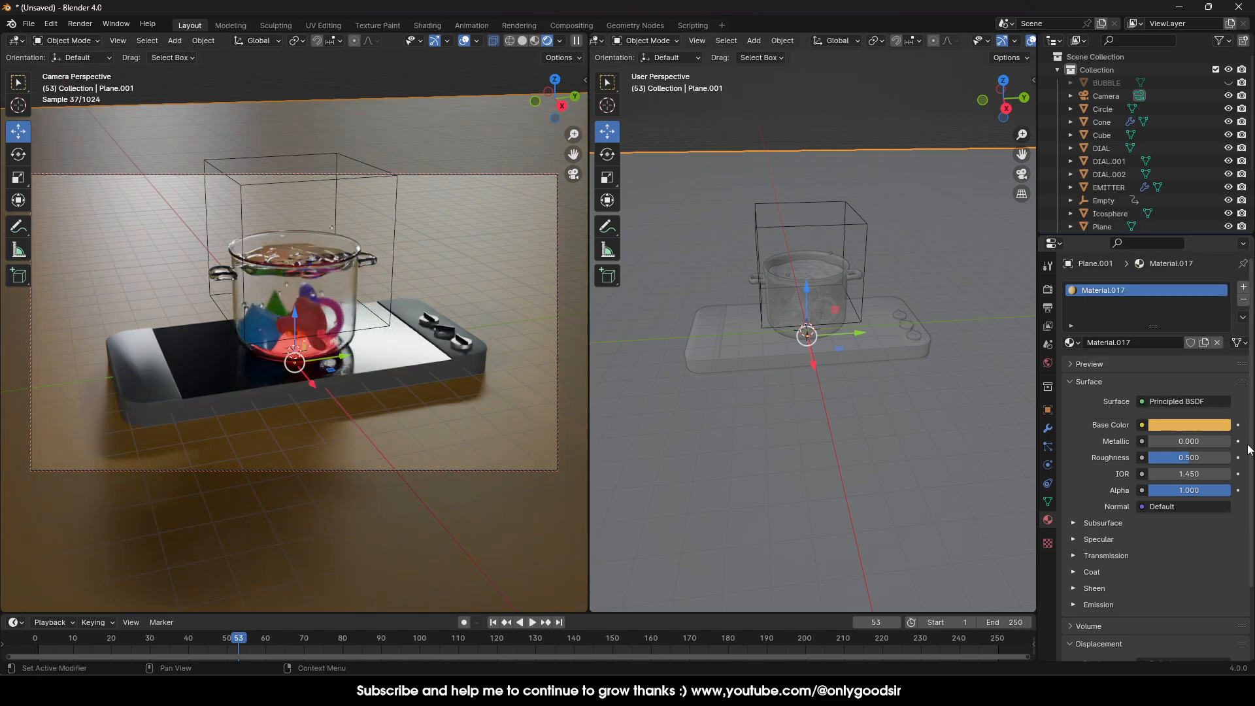
mouse_move(1189, 458)
mouse_down()
mouse_move(1171, 458)
mouse_move(1187, 458)
mouse_up()
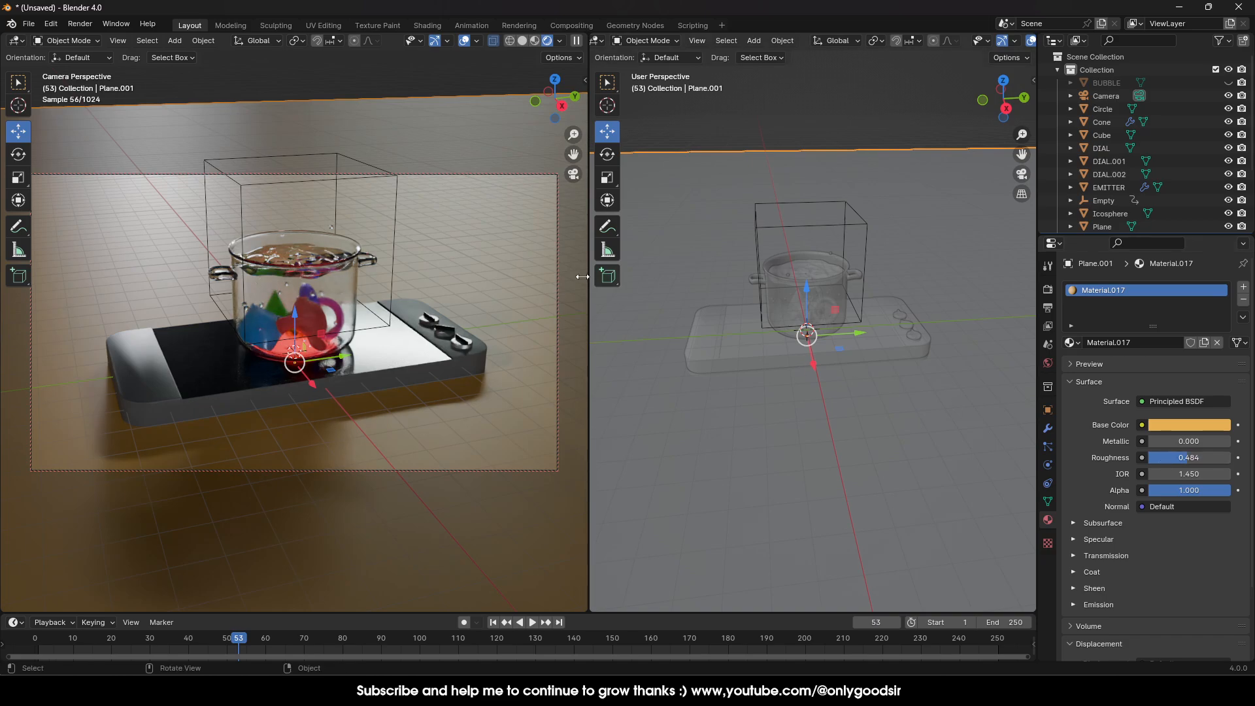
click(757, 125)
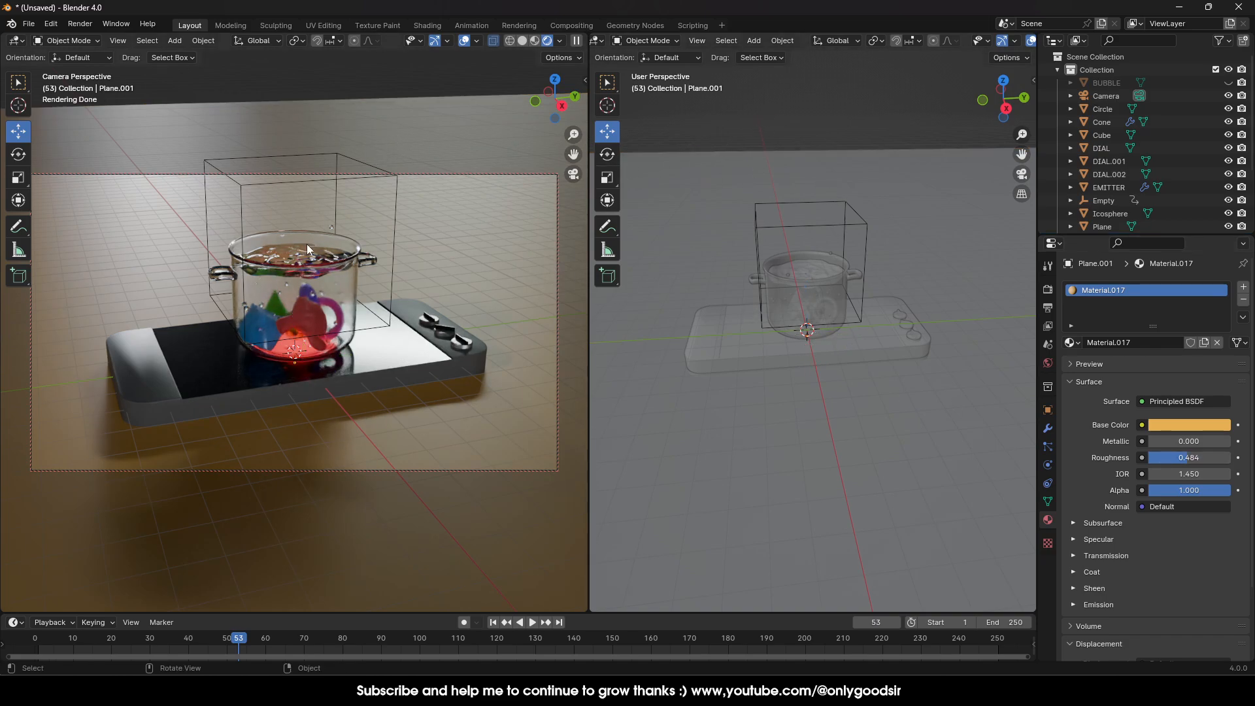
middle_drag(307, 244, 323, 346)
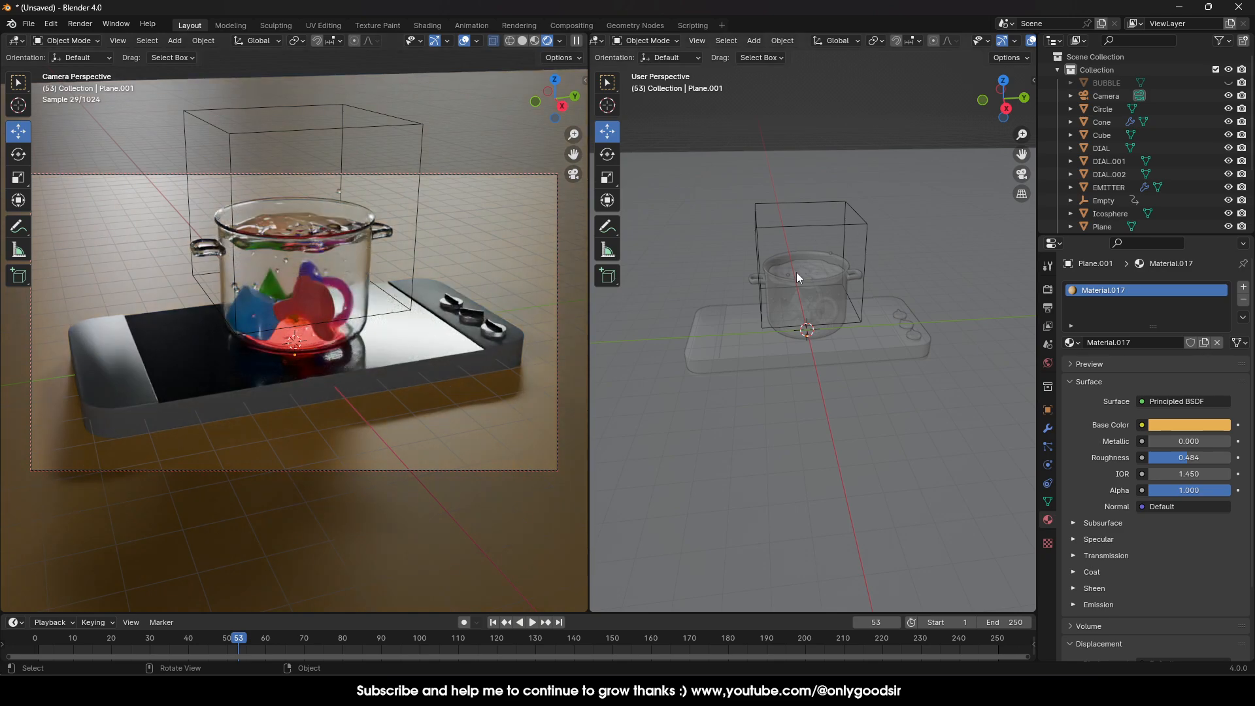
Step: Bake the EMITTER object's particle cache with the camera viewport set to wireframe shading
scroll(1110, 144, down, 2)
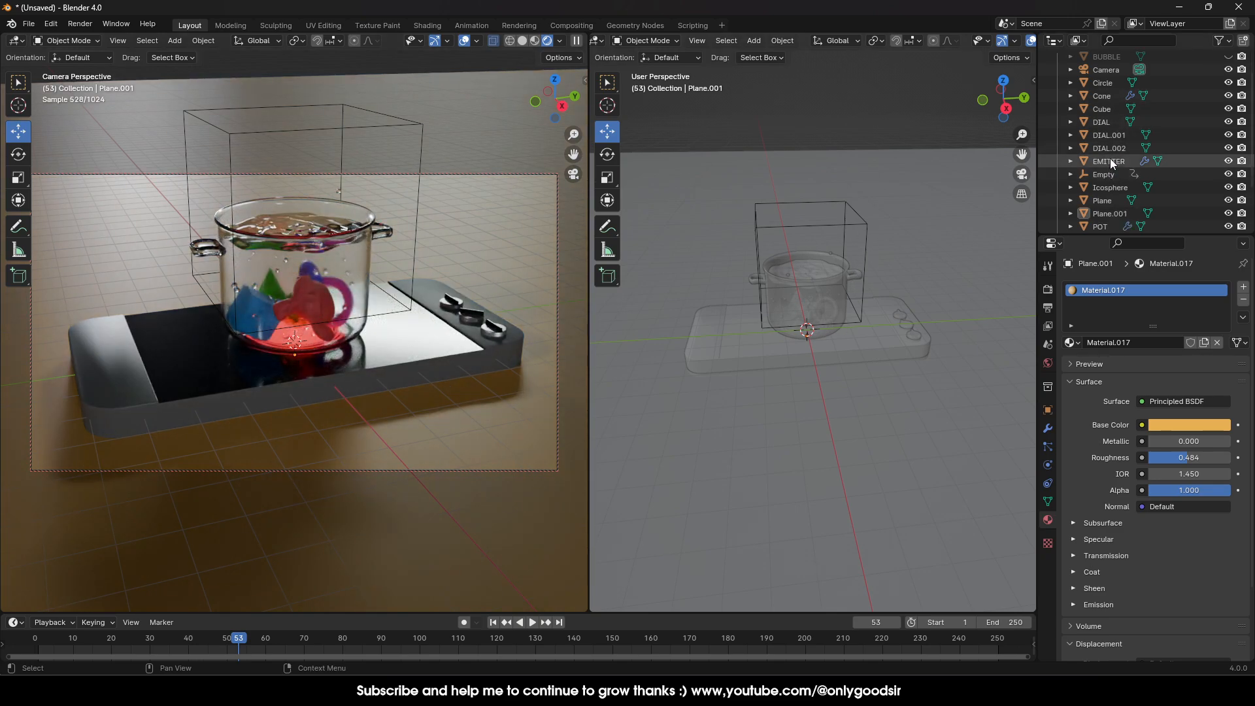
click(1110, 161)
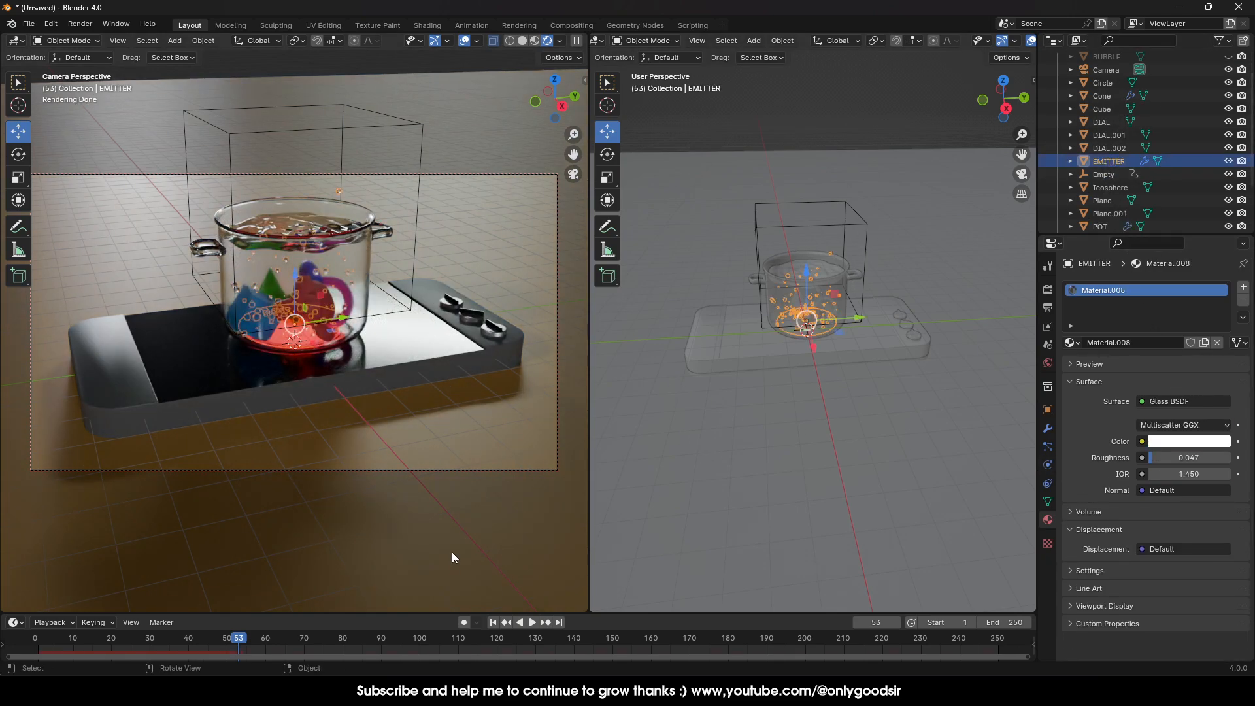
click(511, 41)
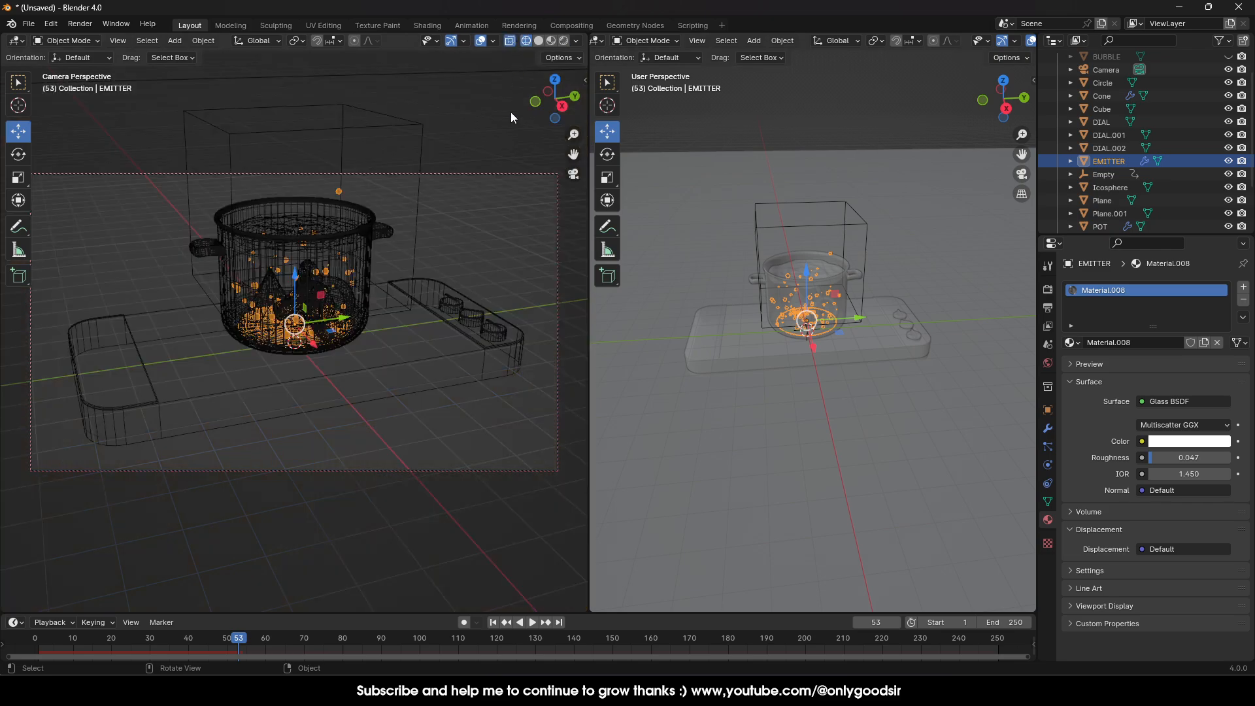
click(674, 122)
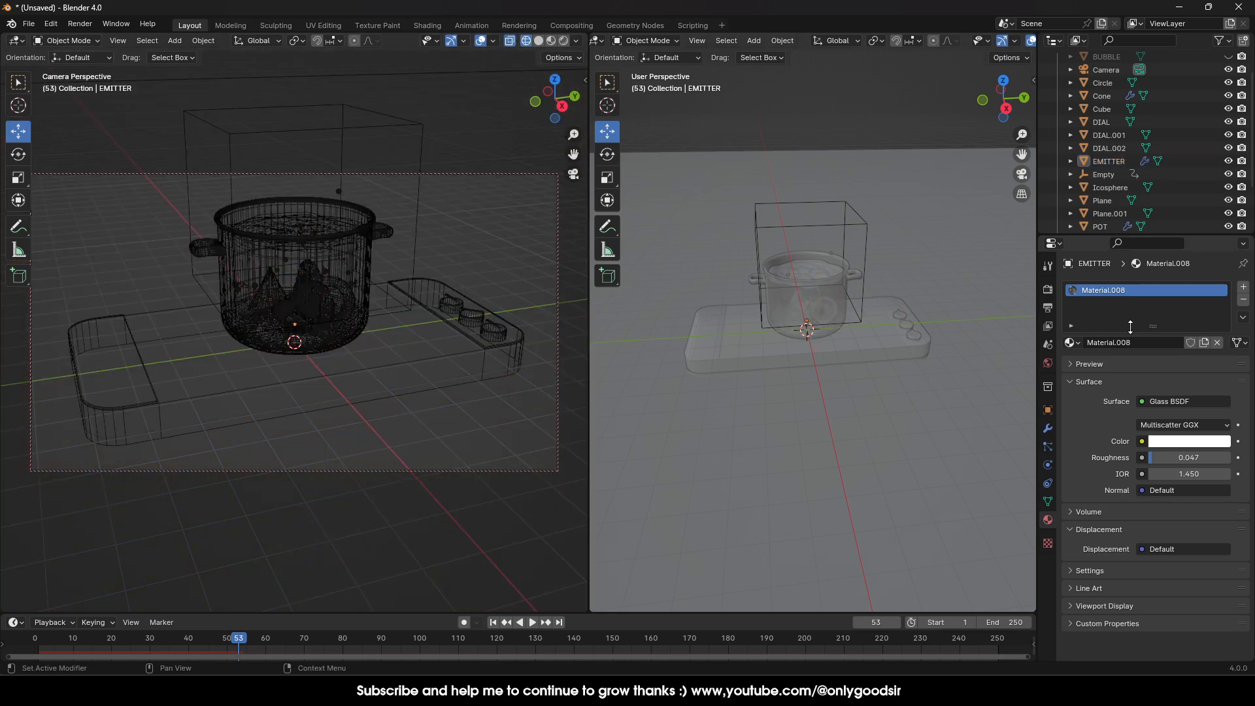
click(1047, 429)
click(1047, 446)
scroll(1143, 432, down, 3)
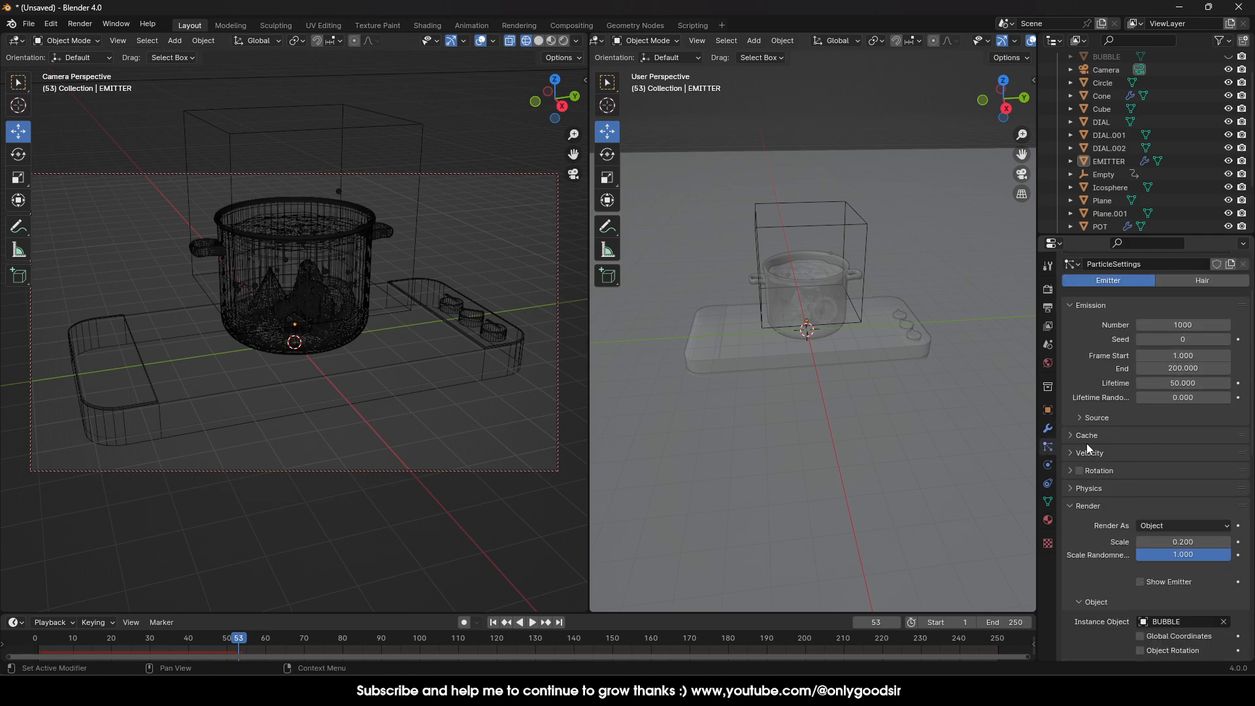
click(1075, 435)
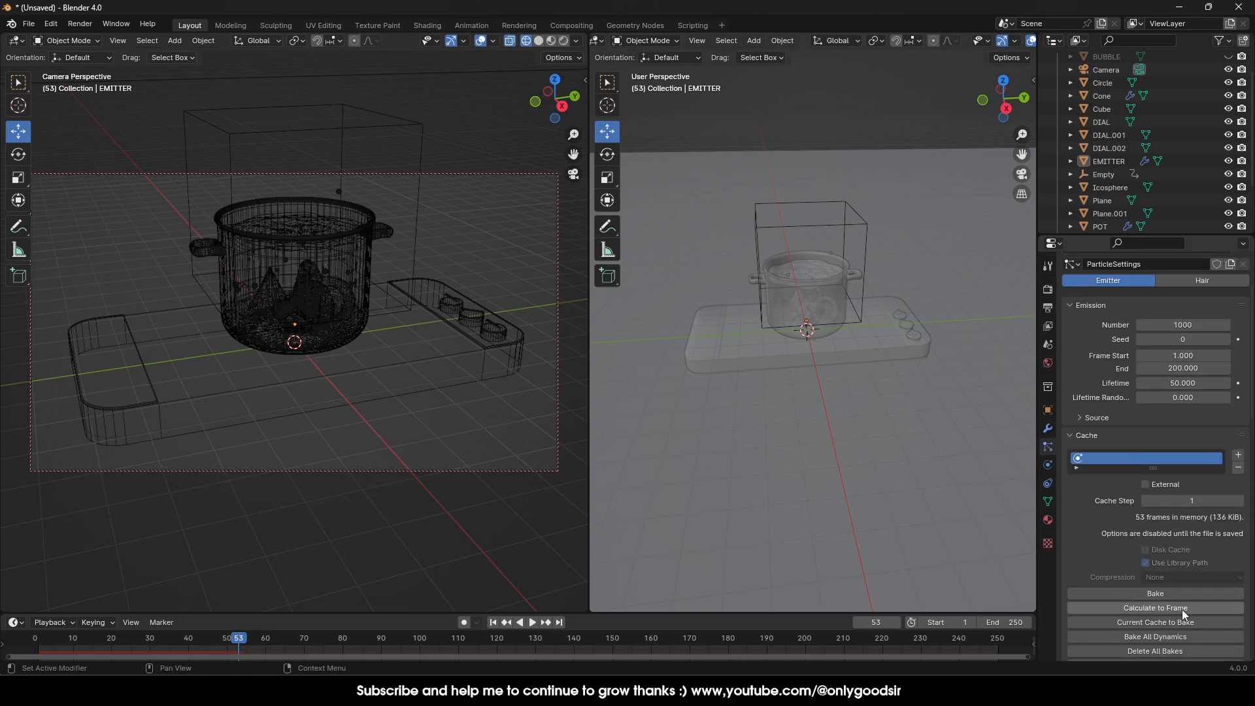
scroll(1181, 609, down, 2)
click(1154, 586)
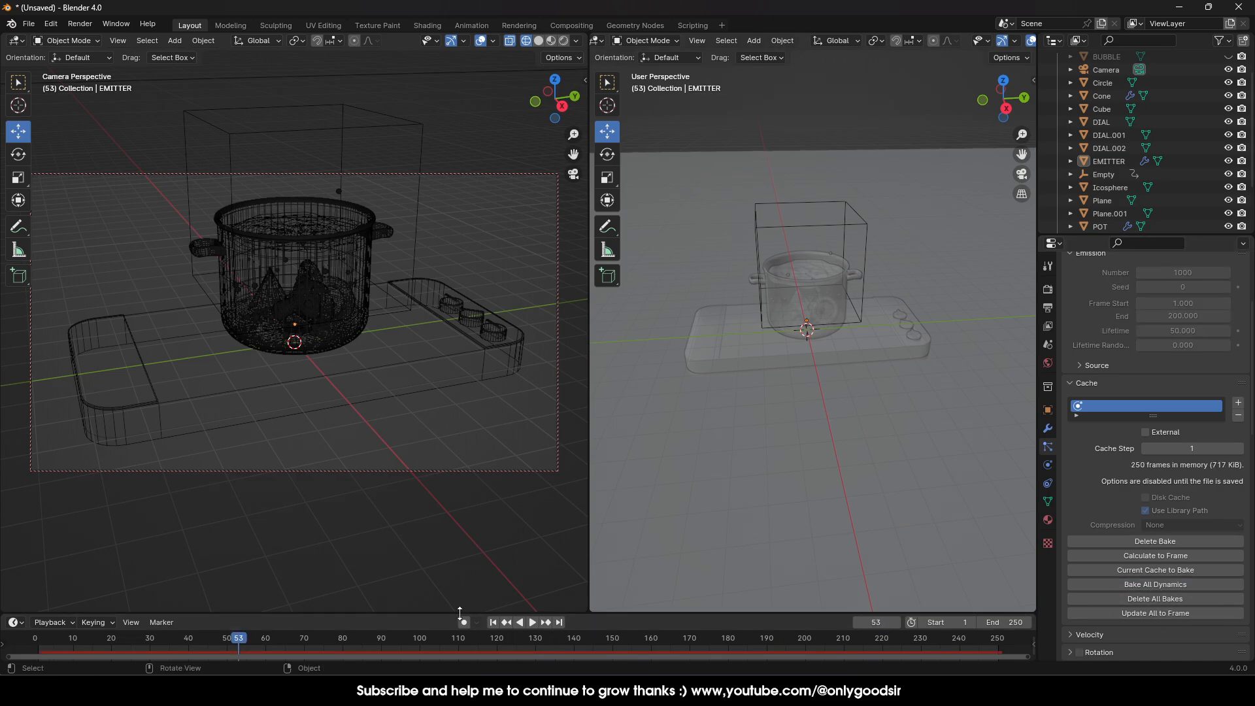
Step: Scrub the animation to frame 130 and return the camera viewport to rendered shading
drag(110, 645, 535, 604)
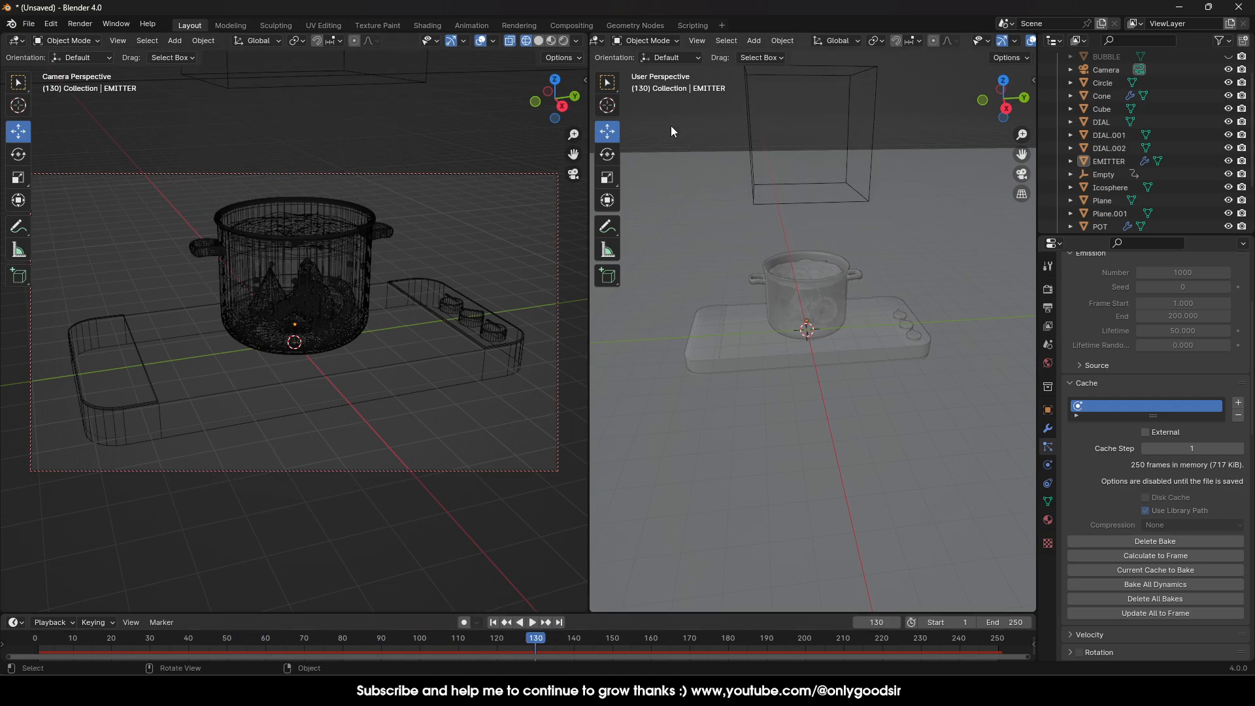
click(539, 41)
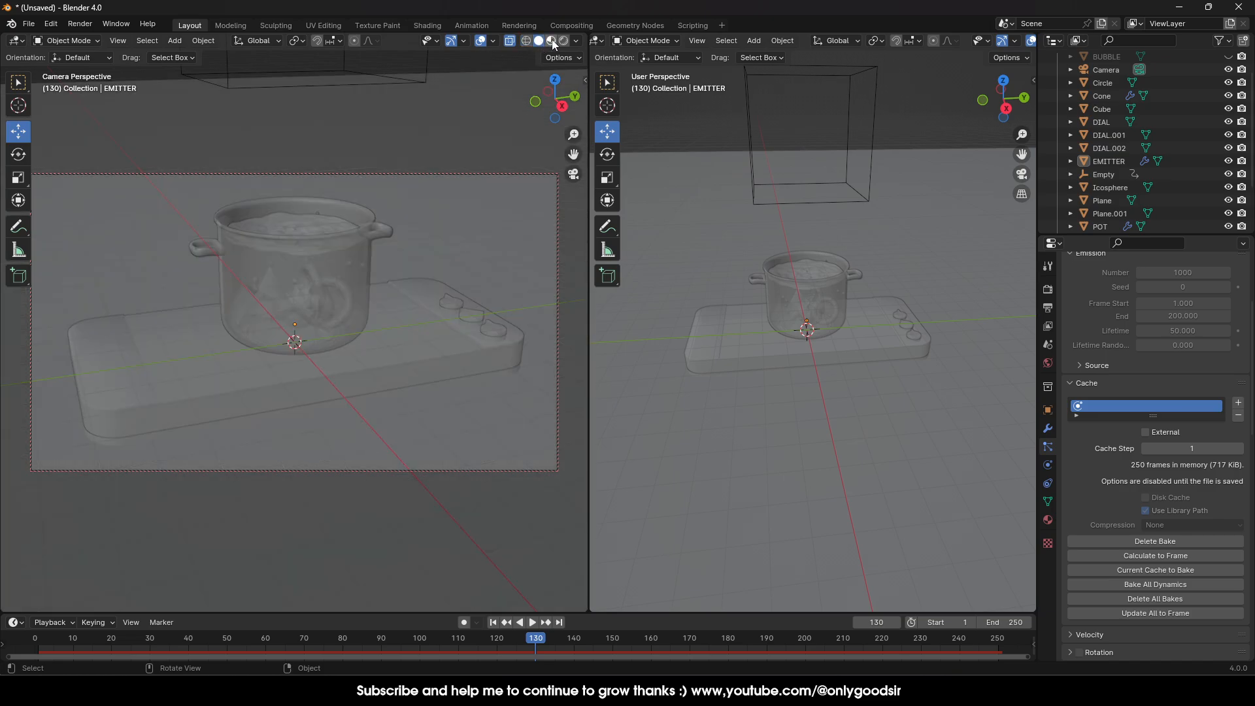
click(552, 40)
click(563, 40)
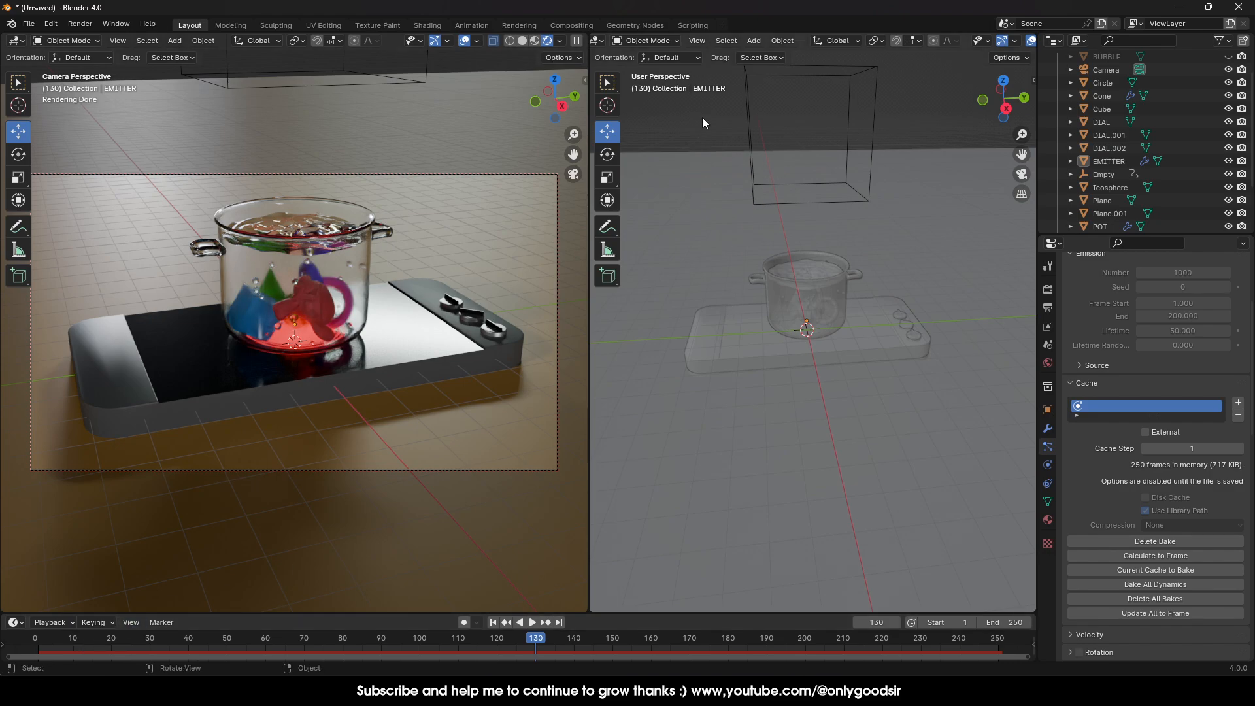
Step: Change the rendered viewport's environment lighting to a brighter option
click(560, 41)
click(538, 196)
click(535, 241)
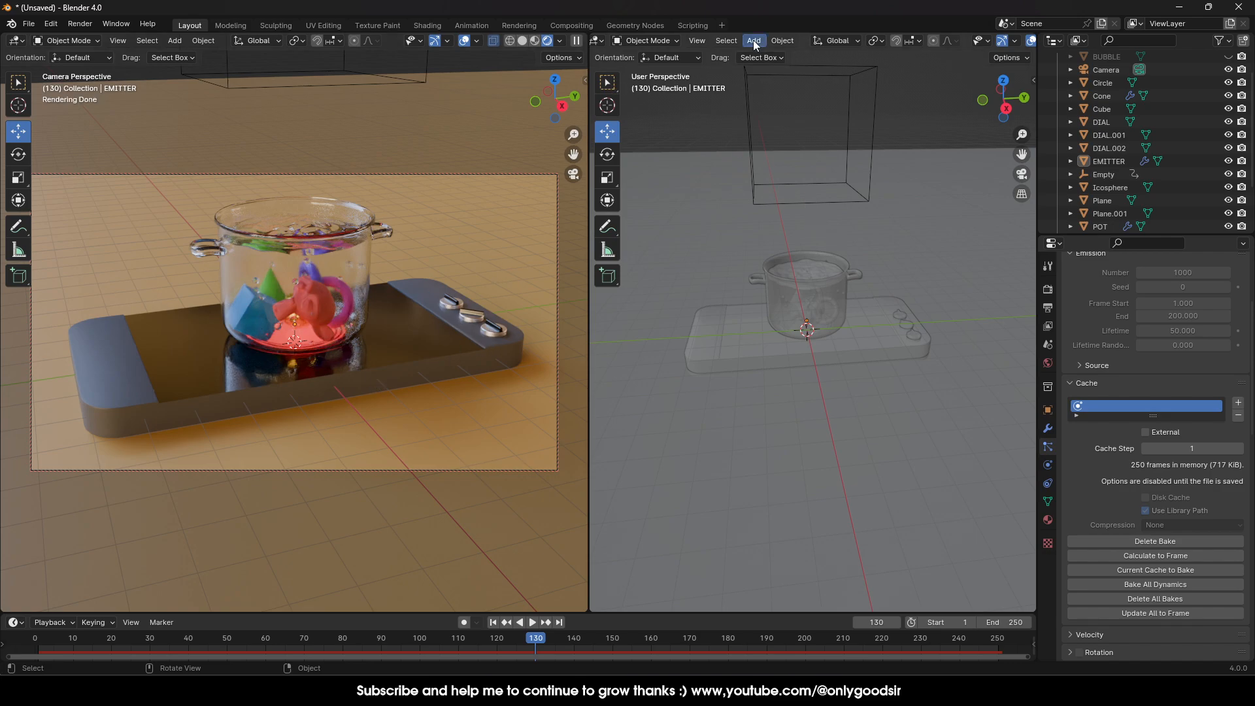
Step: Split the solid-shaded viewport horizontally into two stacked areas and hide the overlays in the camera viewport
right_click(701, 32)
click(692, 61)
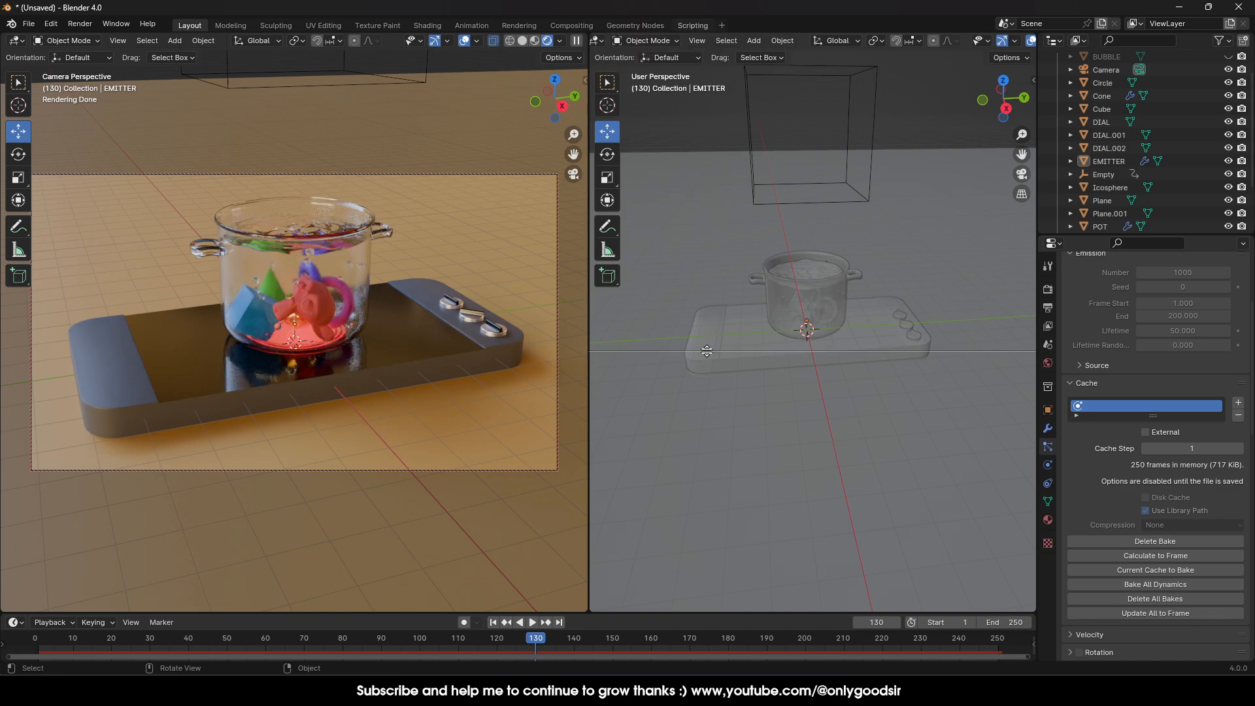
click(706, 351)
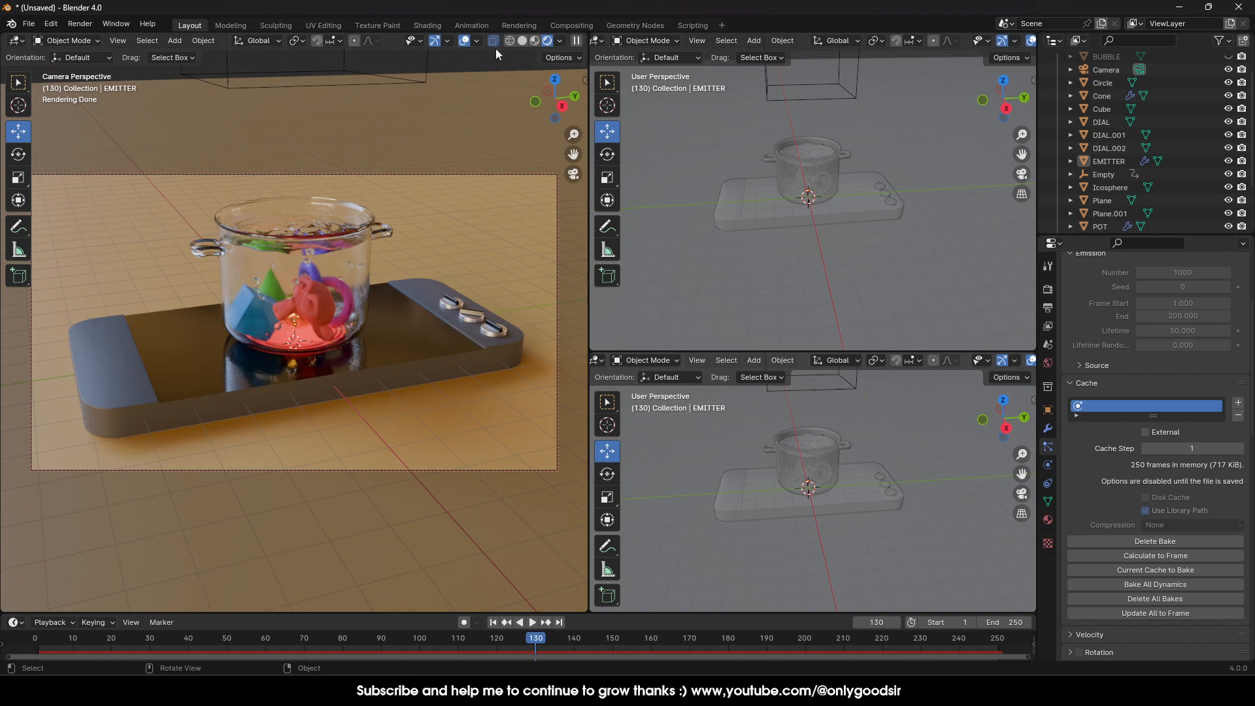
click(464, 41)
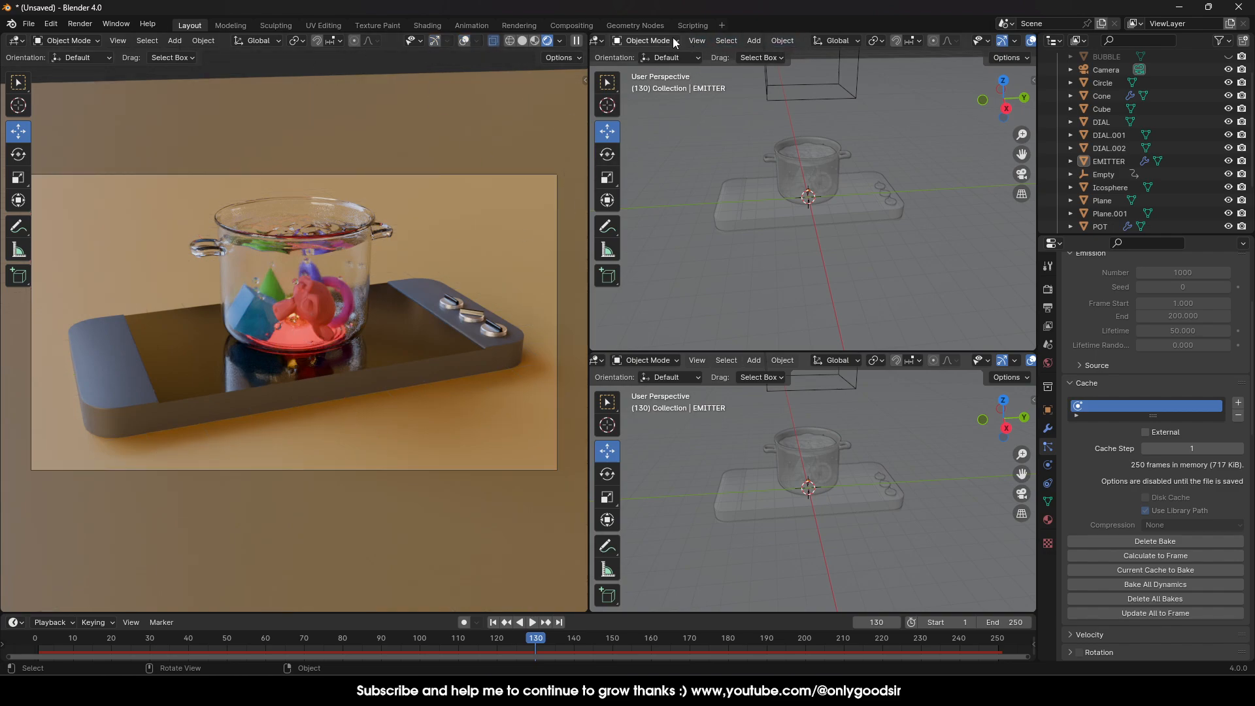
Step: Turn the upper solid-shaded viewport area into an Asset Browser and list the assets of all catalogs
click(597, 41)
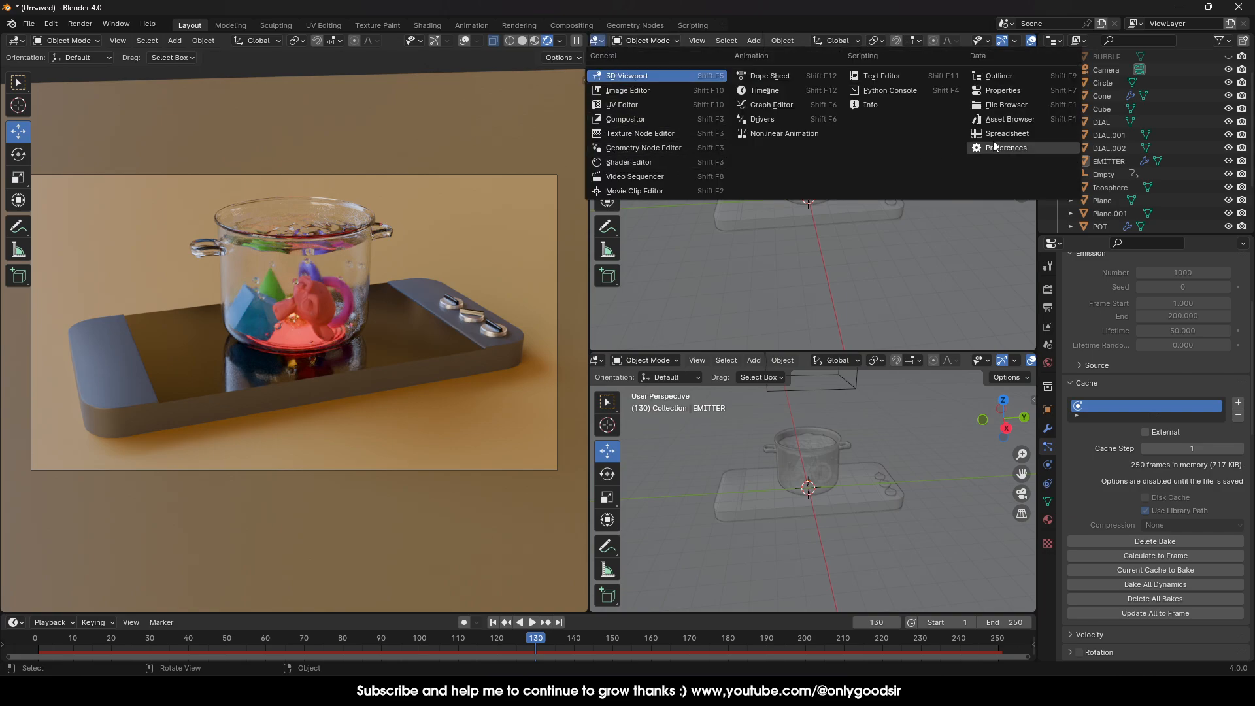
click(1011, 120)
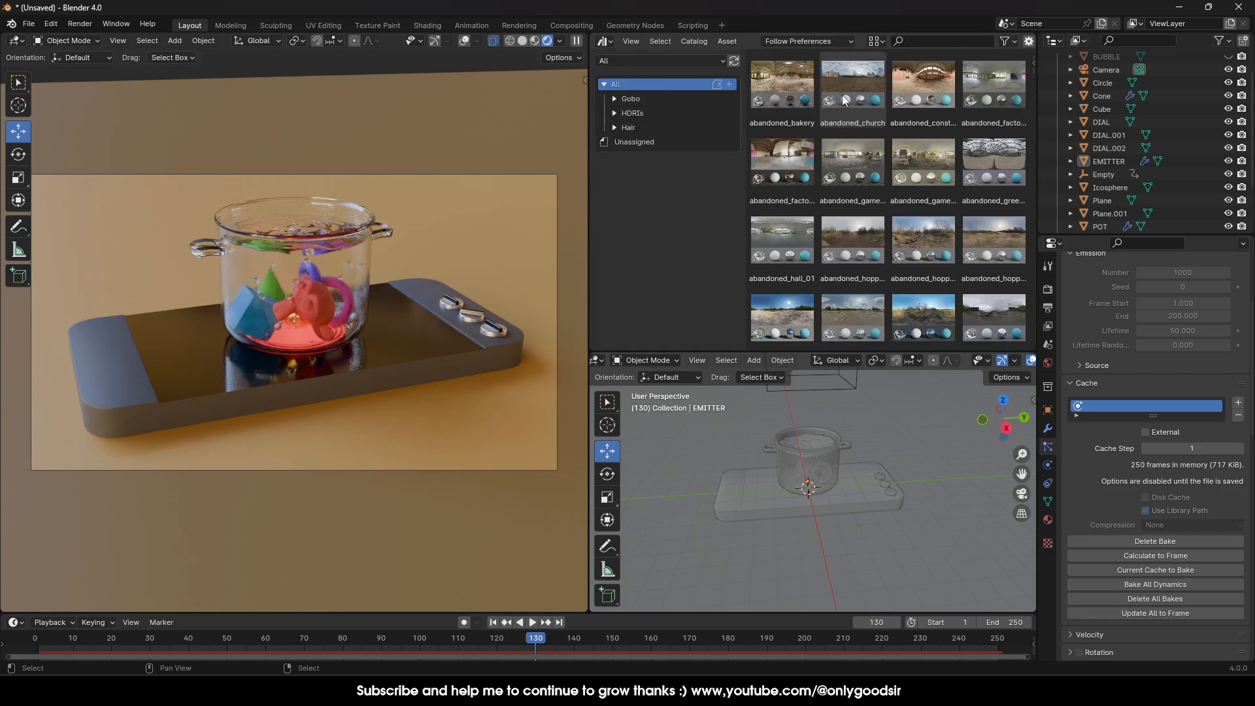
click(636, 104)
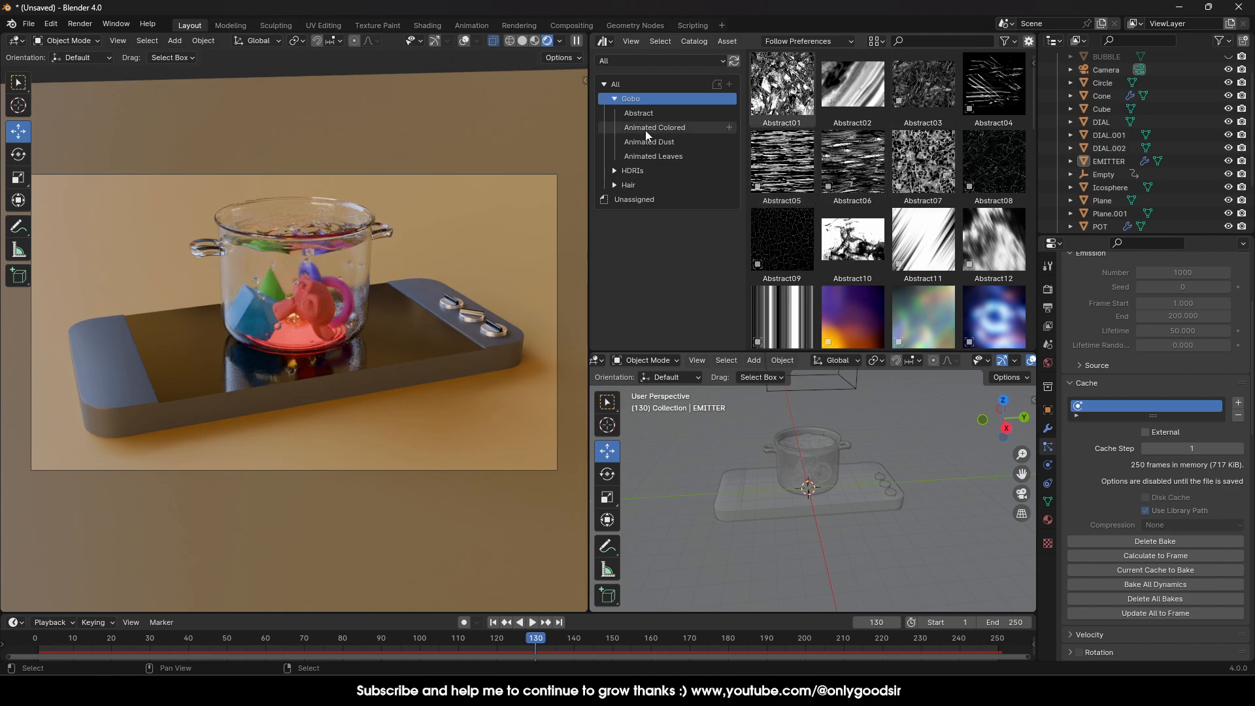
click(621, 85)
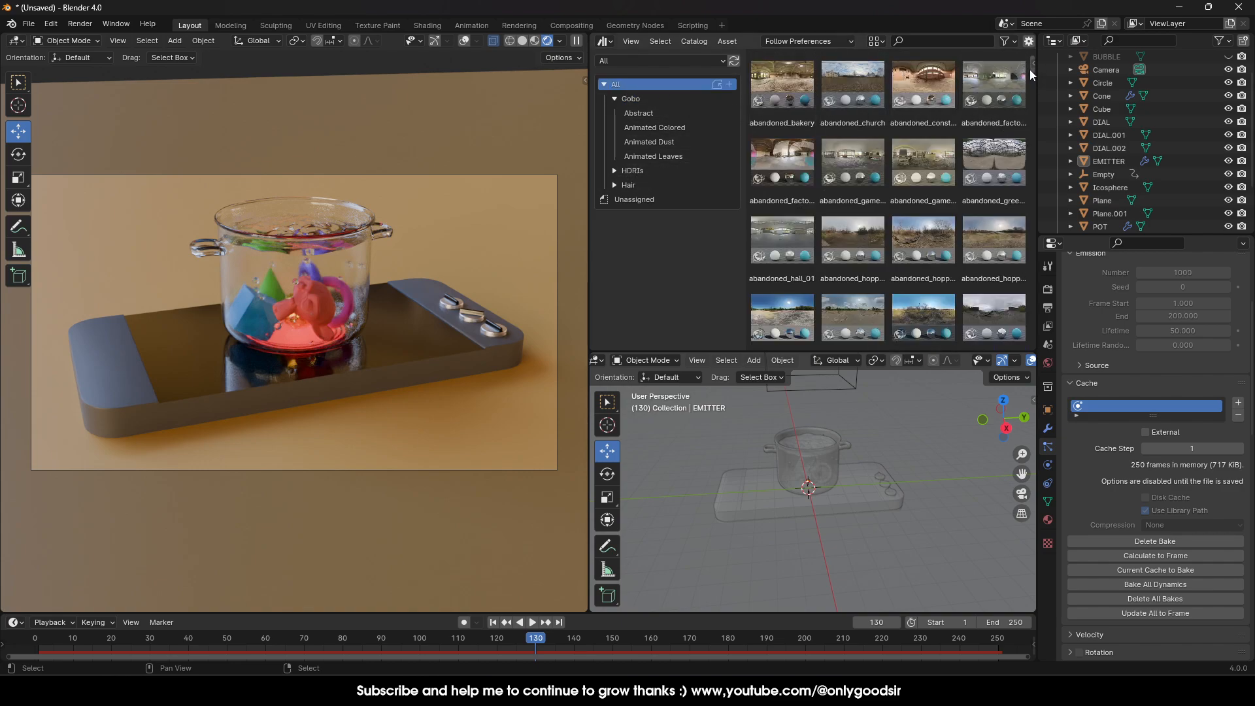
Step: Find the Windows06 gobo light among the assets and place it in the scene at the pot
drag(1031, 67, 1011, 377)
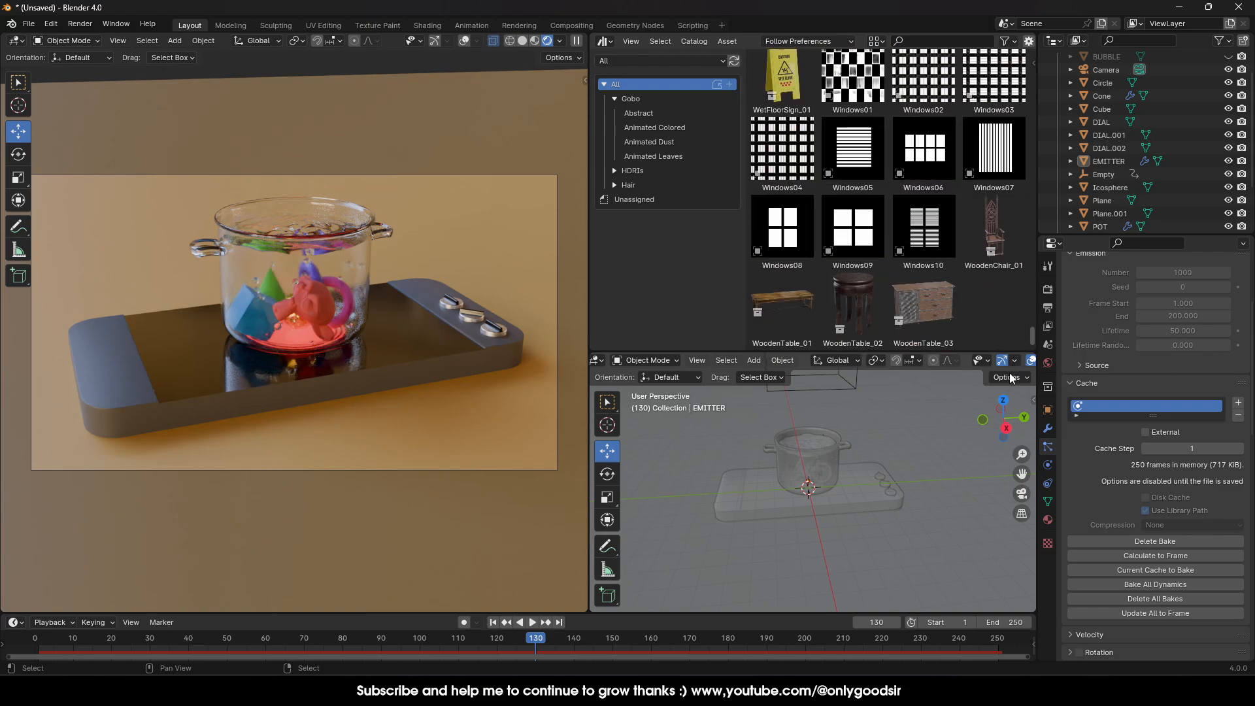
scroll(947, 281, up, 5)
scroll(967, 273, down, 3)
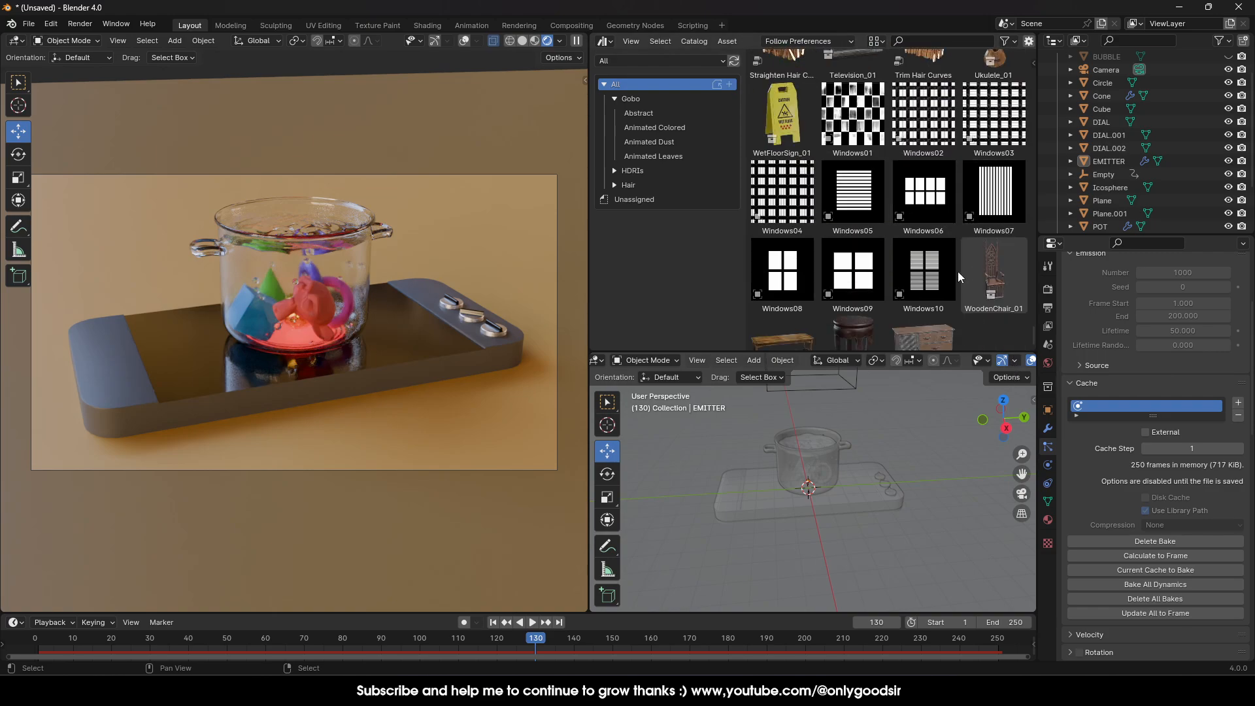
click(921, 195)
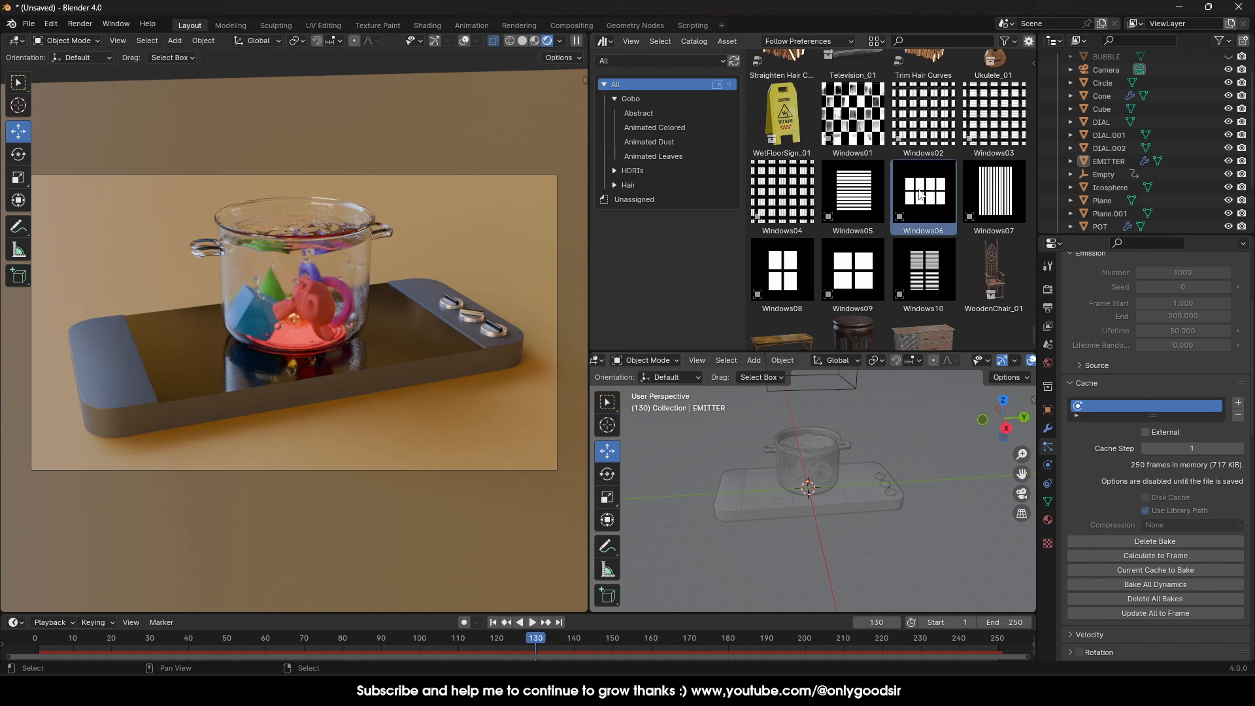
drag(939, 191, 813, 467)
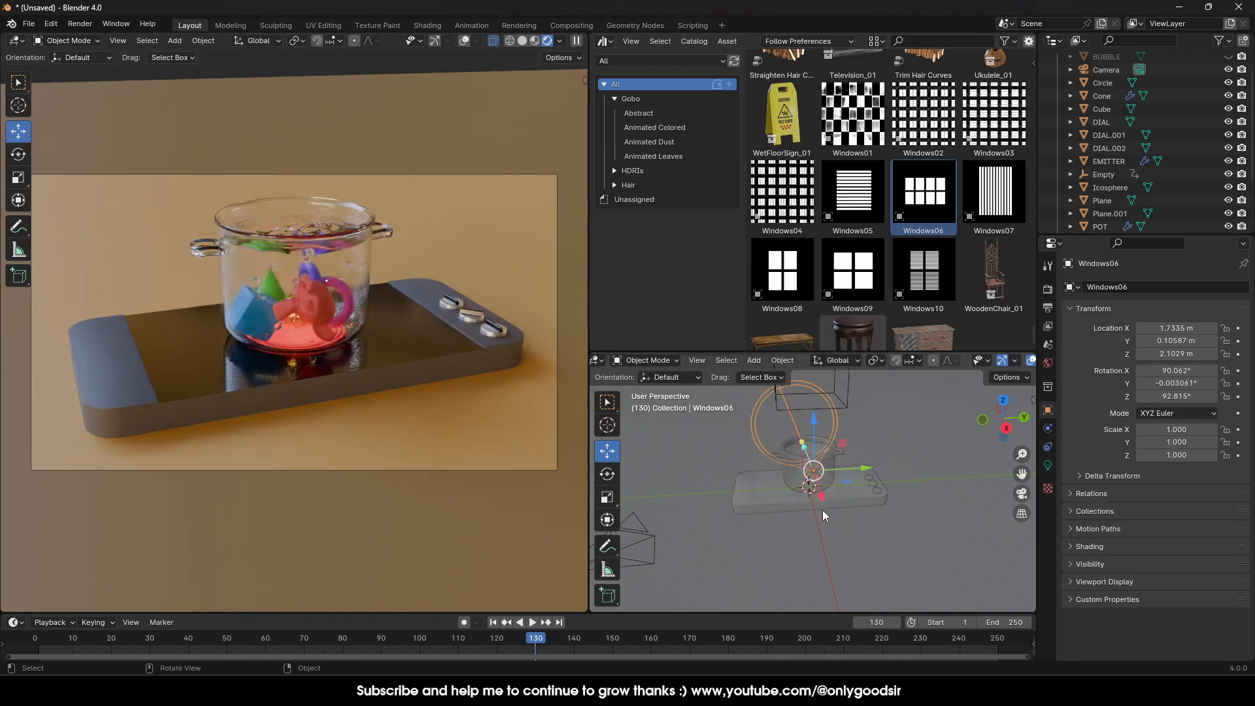
Step: Join the Asset Browser area with the 3D viewport below it so the viewport takes up the full height
middle_drag(822, 510, 865, 502)
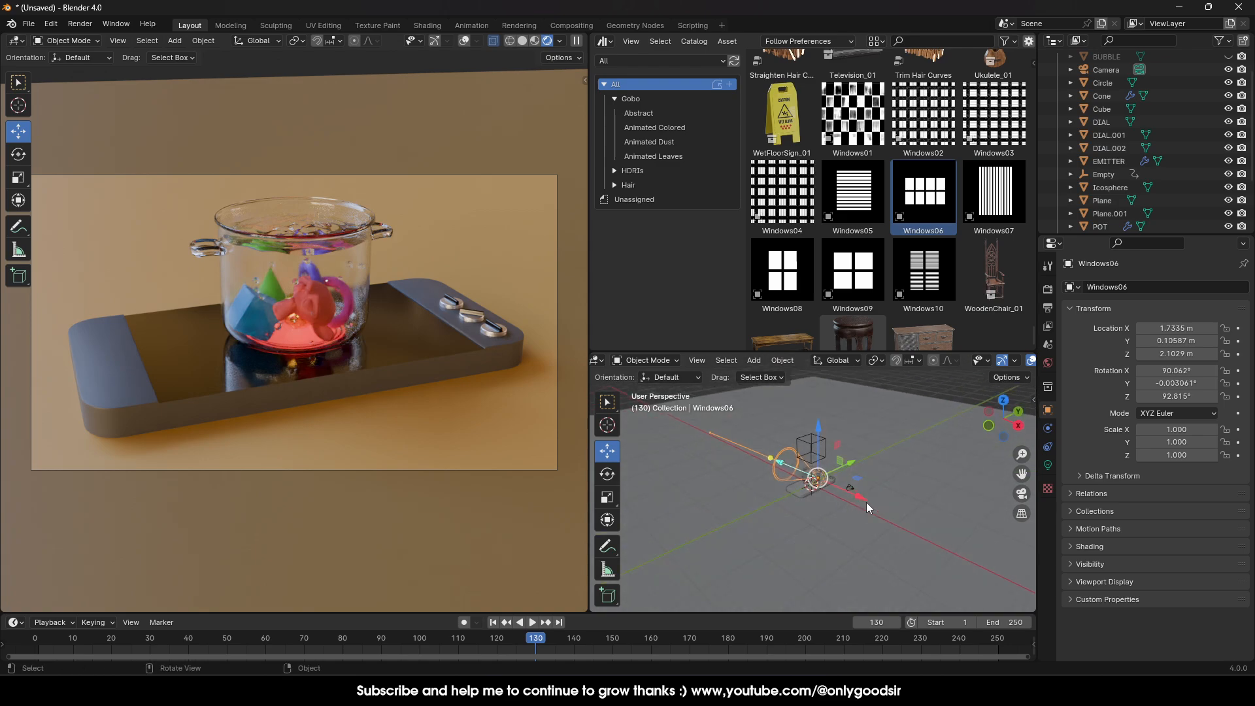
right_click(809, 352)
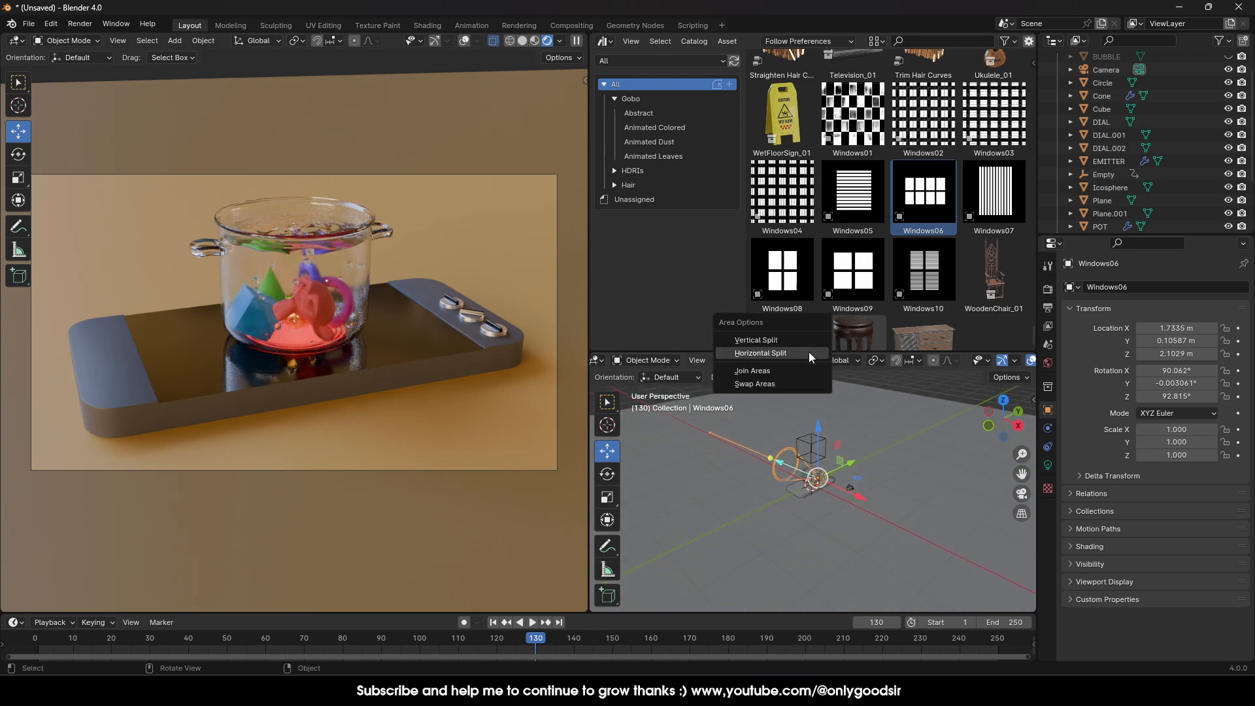
click(775, 371)
click(803, 286)
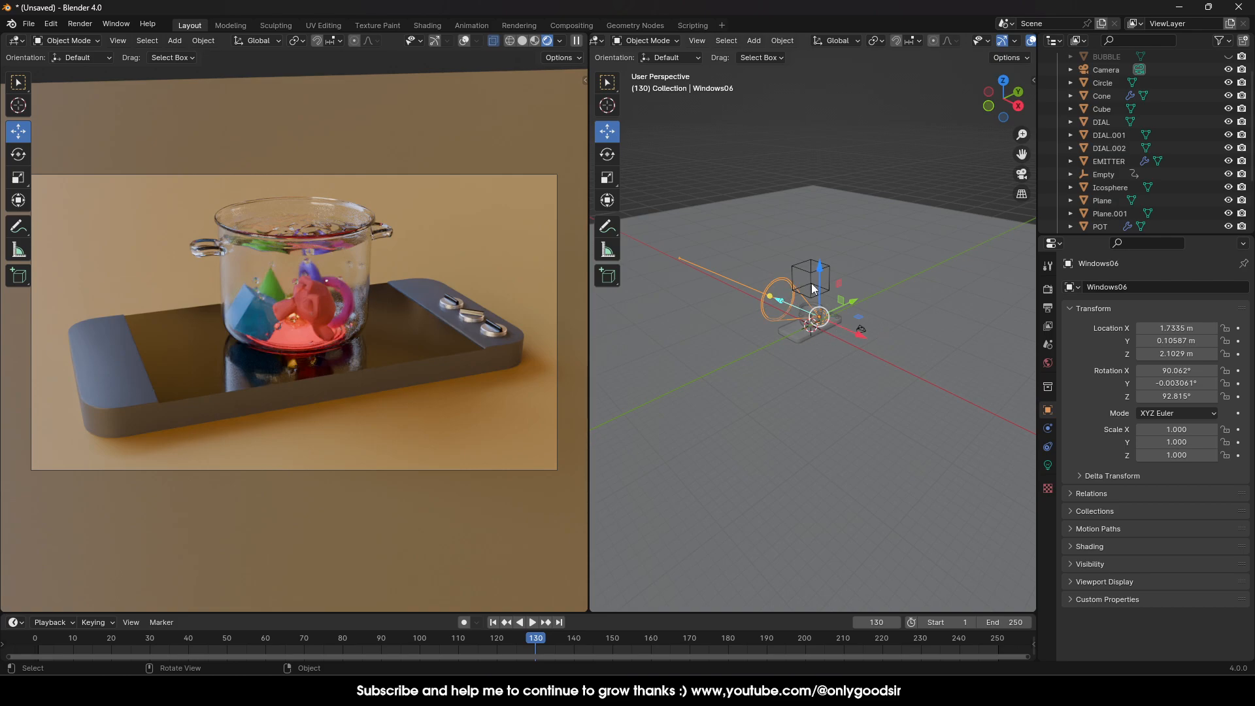
Step: Move the Windows06 light about 8.9 m in X, 14 m in Y and 6.6 m in Z, and add a Track To constraint targeting POT
drag(820, 317, 923, 268)
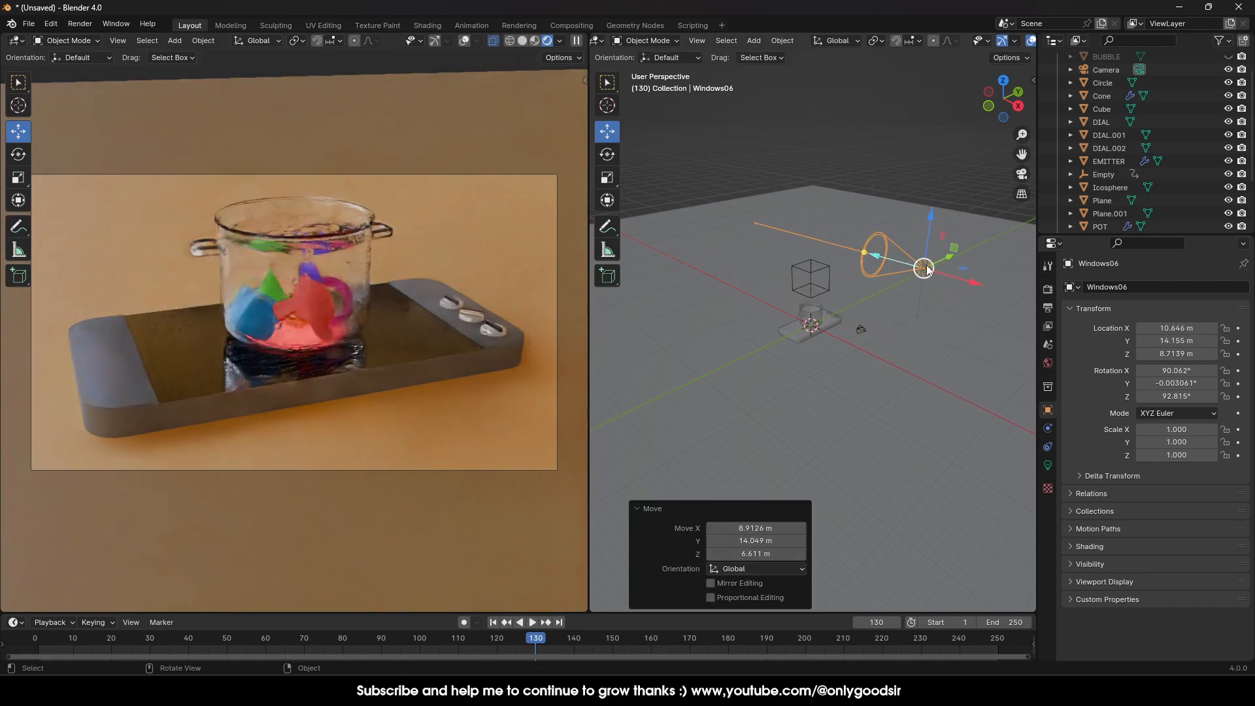
click(1048, 446)
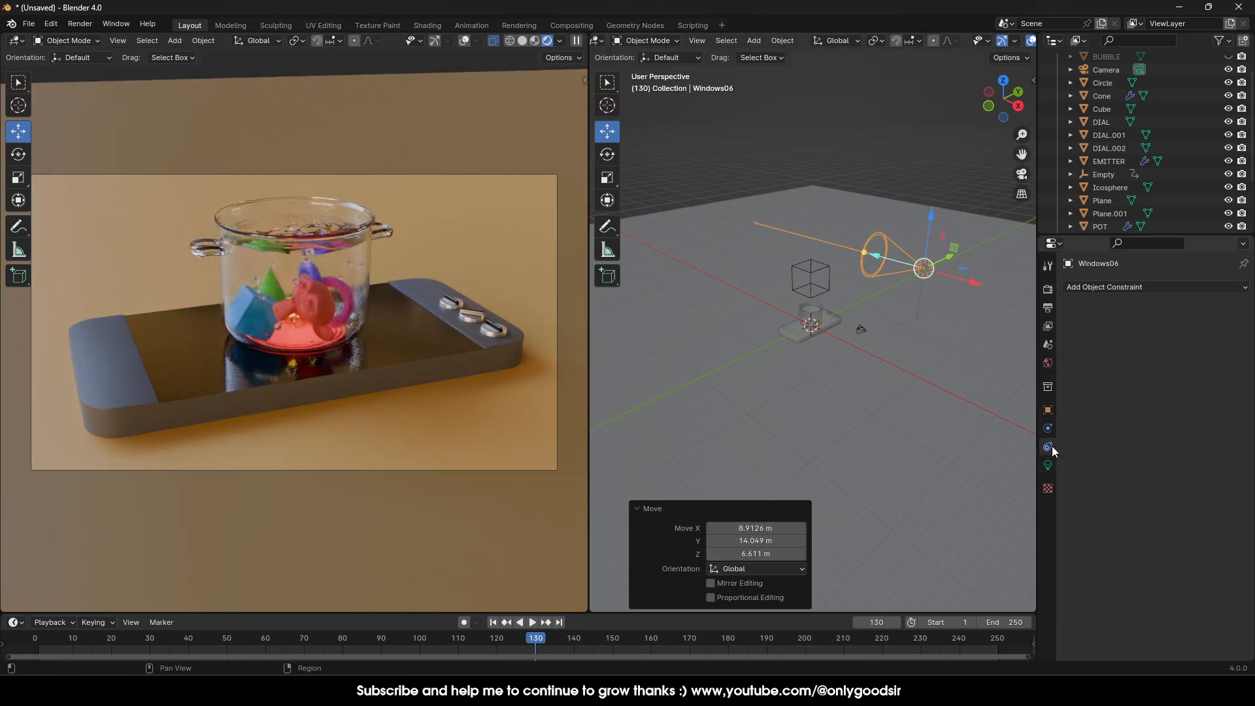
click(1138, 288)
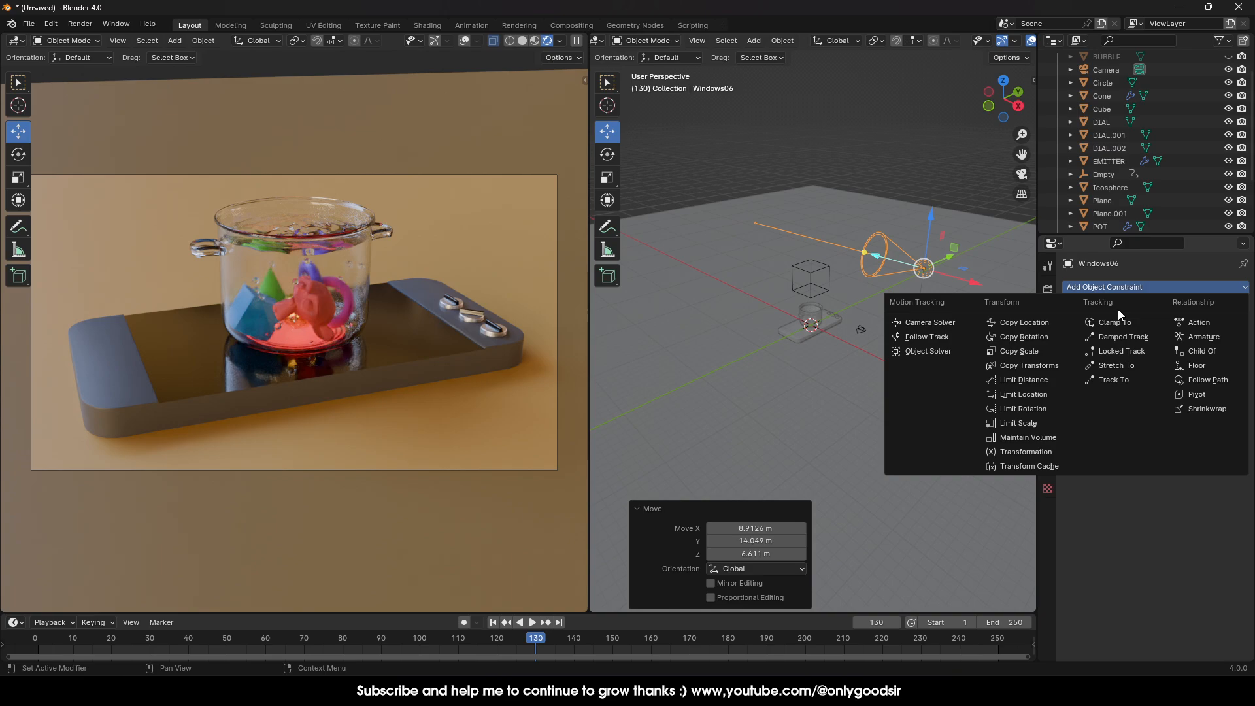
click(1118, 380)
click(1224, 330)
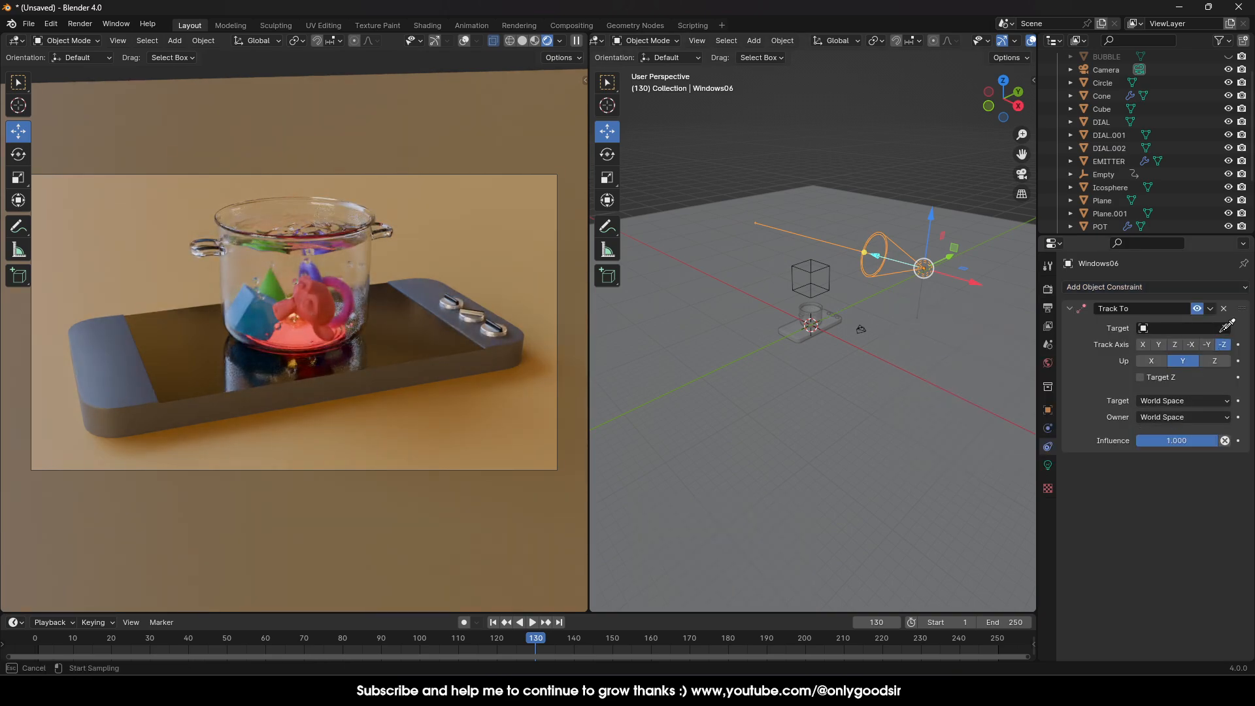
click(822, 307)
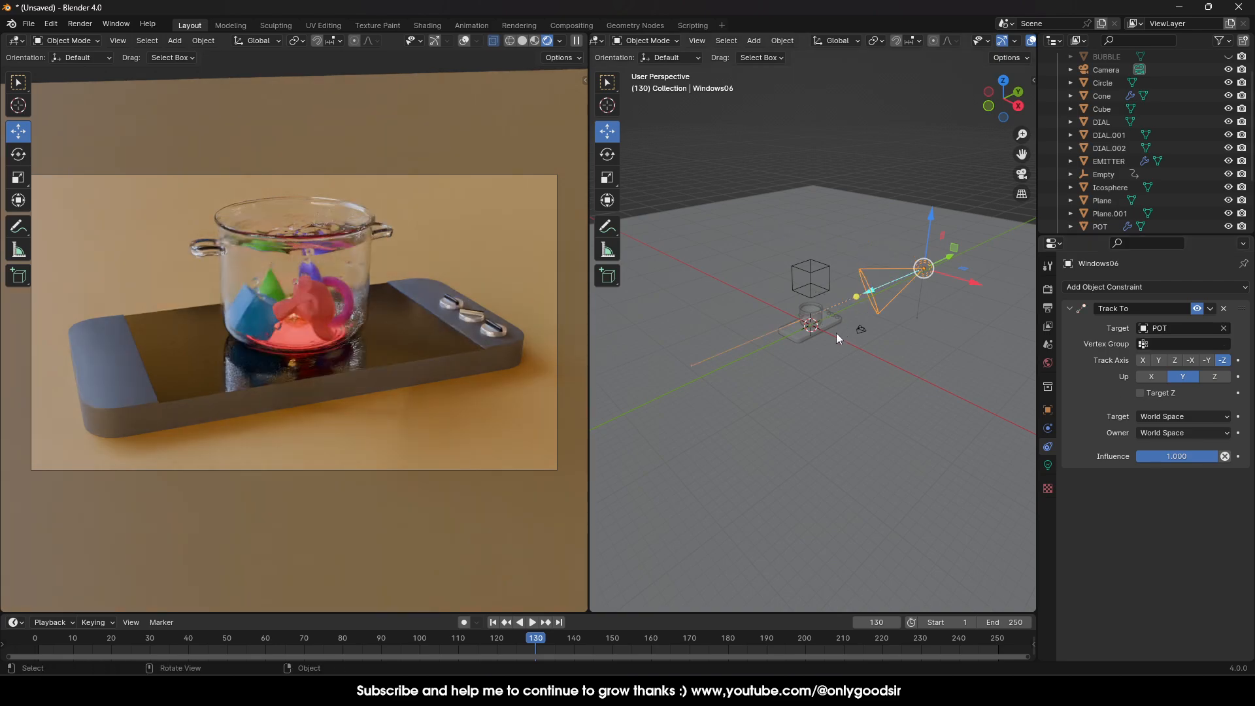
Step: Raise the Windows06 light about 9.2 m higher above the floor and set its power to 15000 W
drag(924, 267, 926, 200)
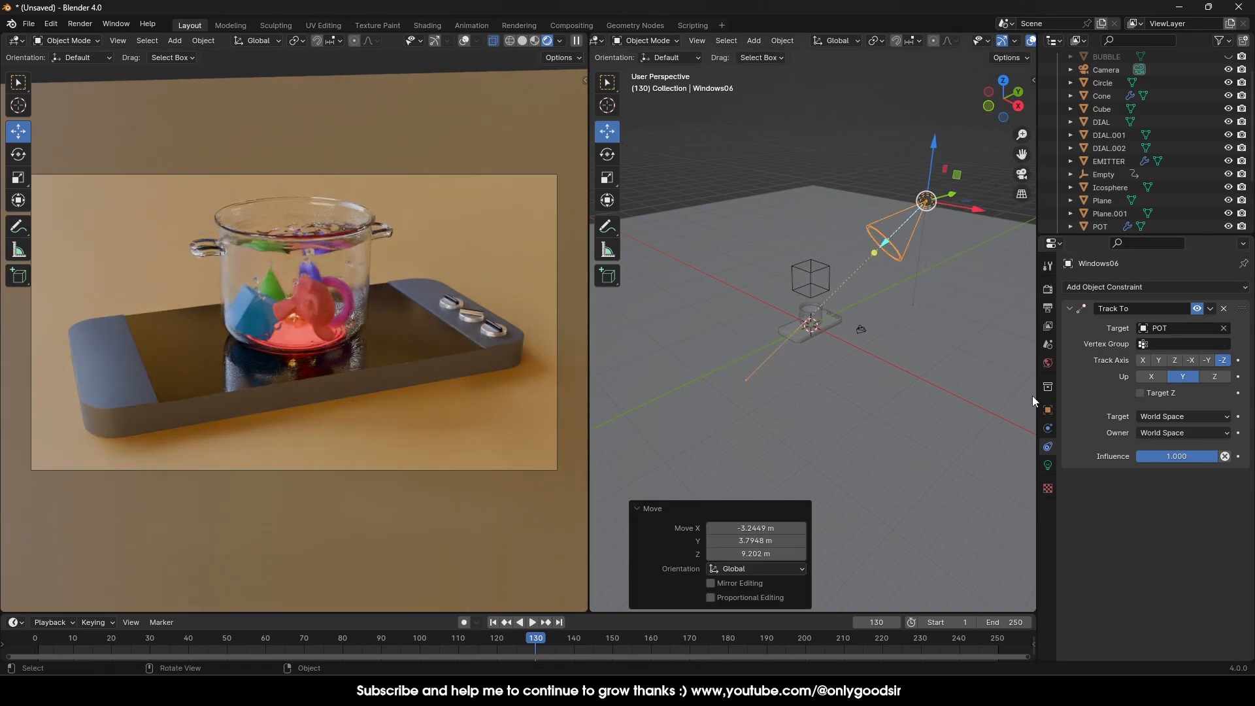
click(1047, 465)
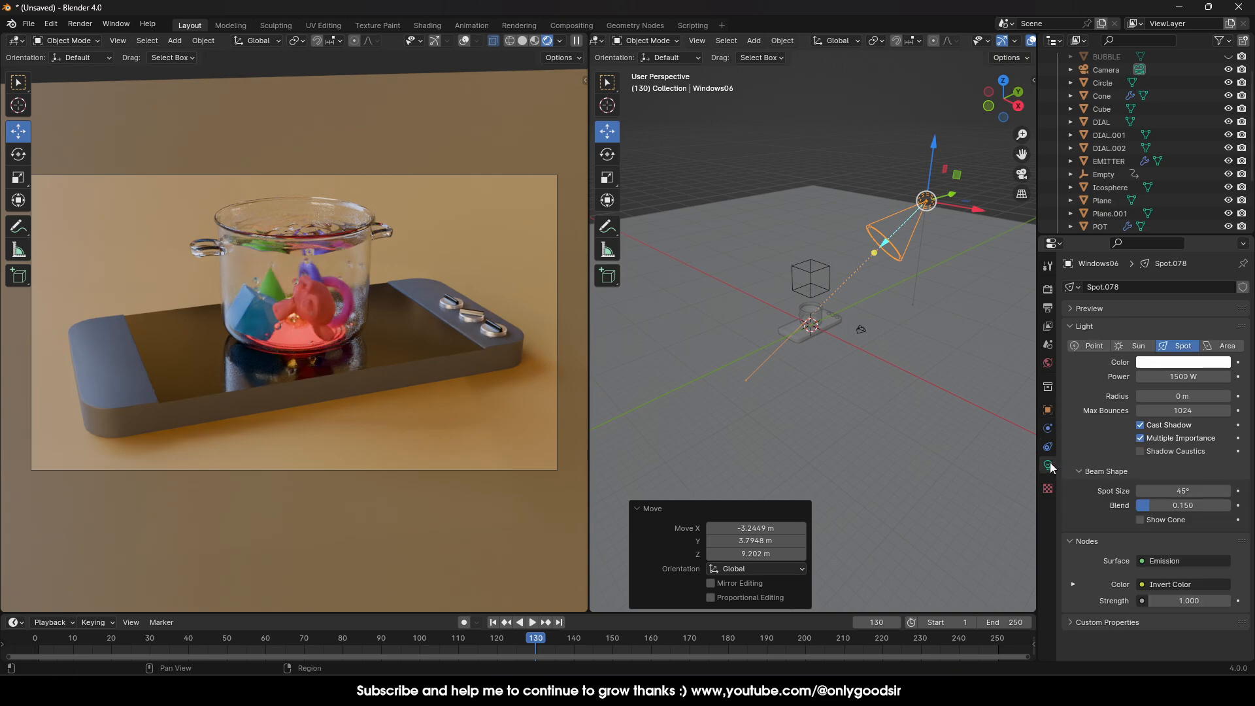
click(1169, 376)
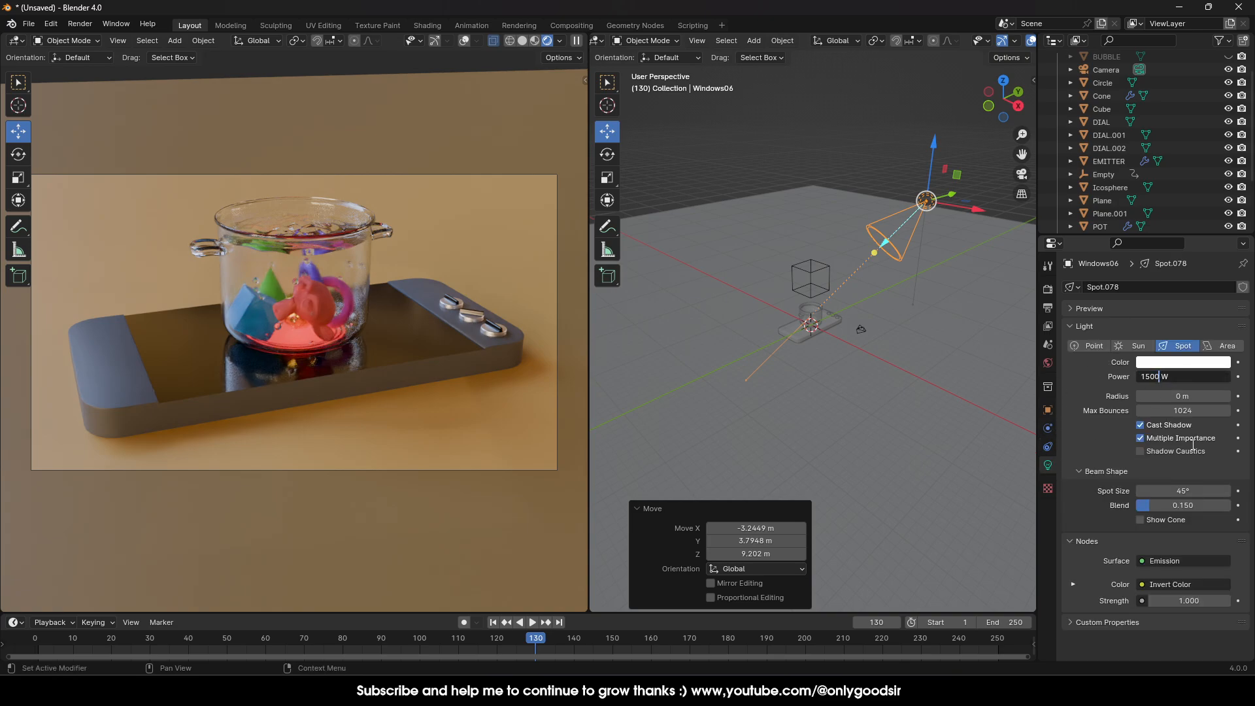
text(0)
key(Return)
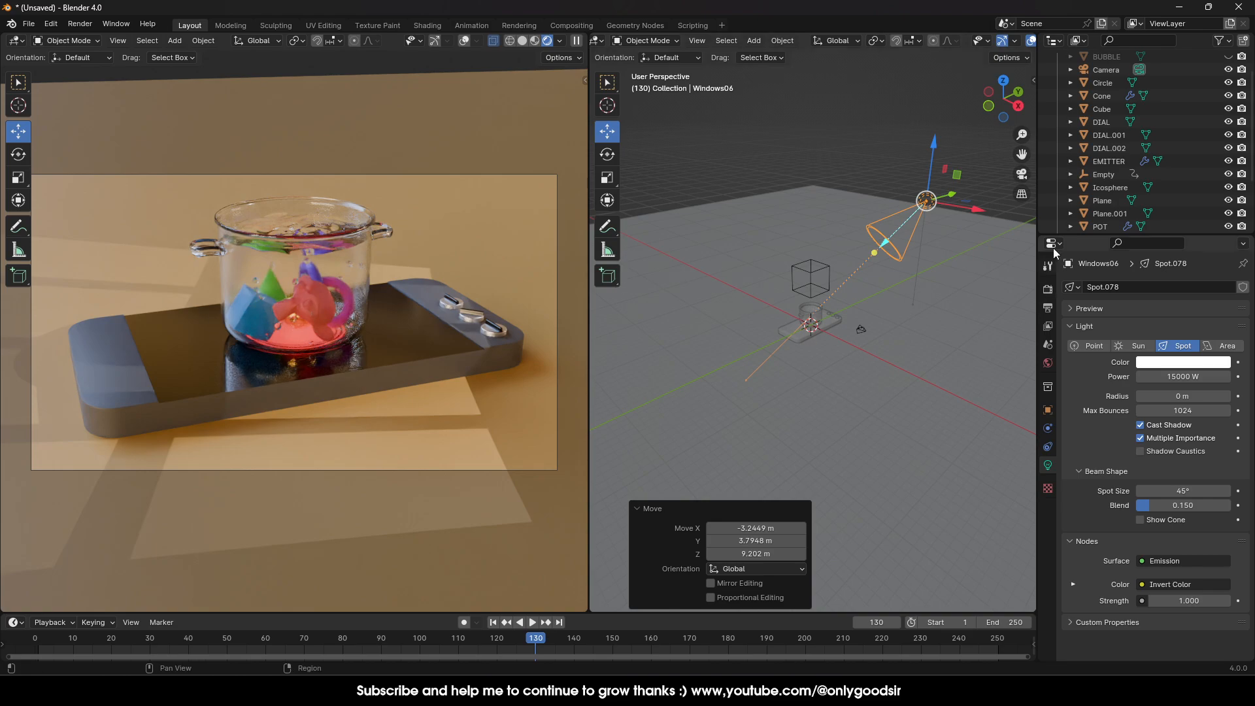
Step: Reposition the Windows06 light farther from the pot and lower down, with its power set to 150000 W
drag(929, 204, 1005, 208)
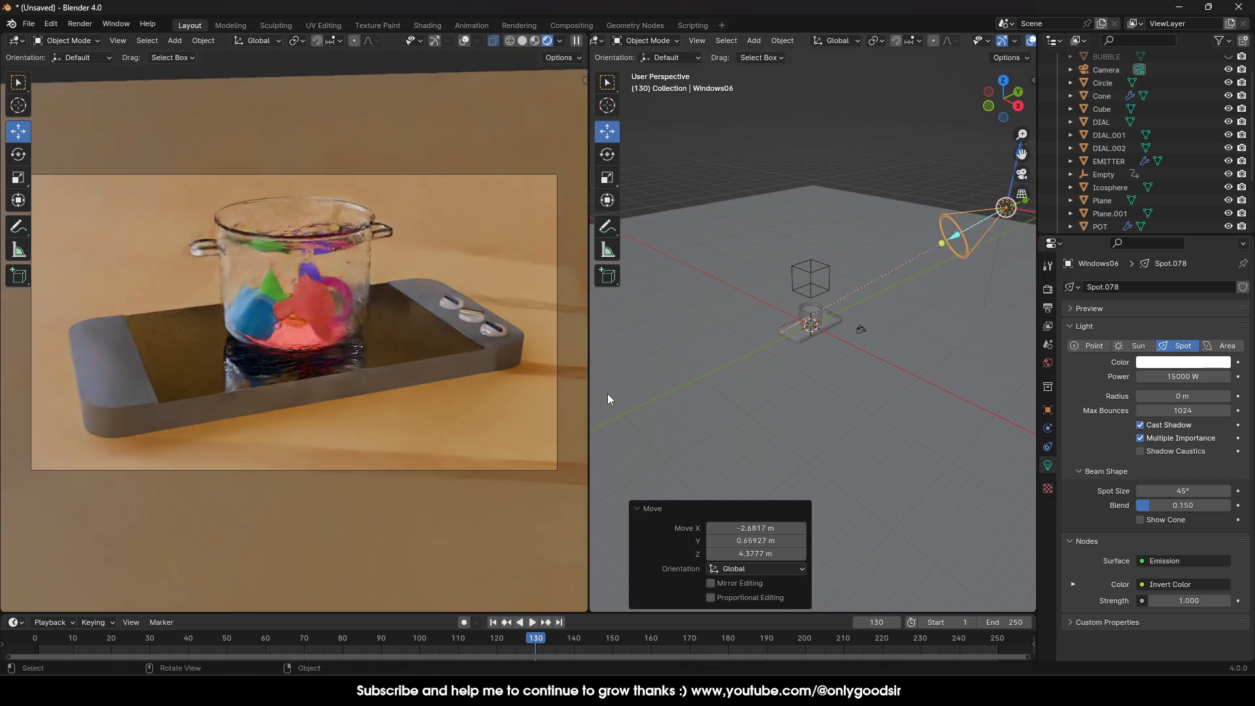
click(1158, 377)
key(Return)
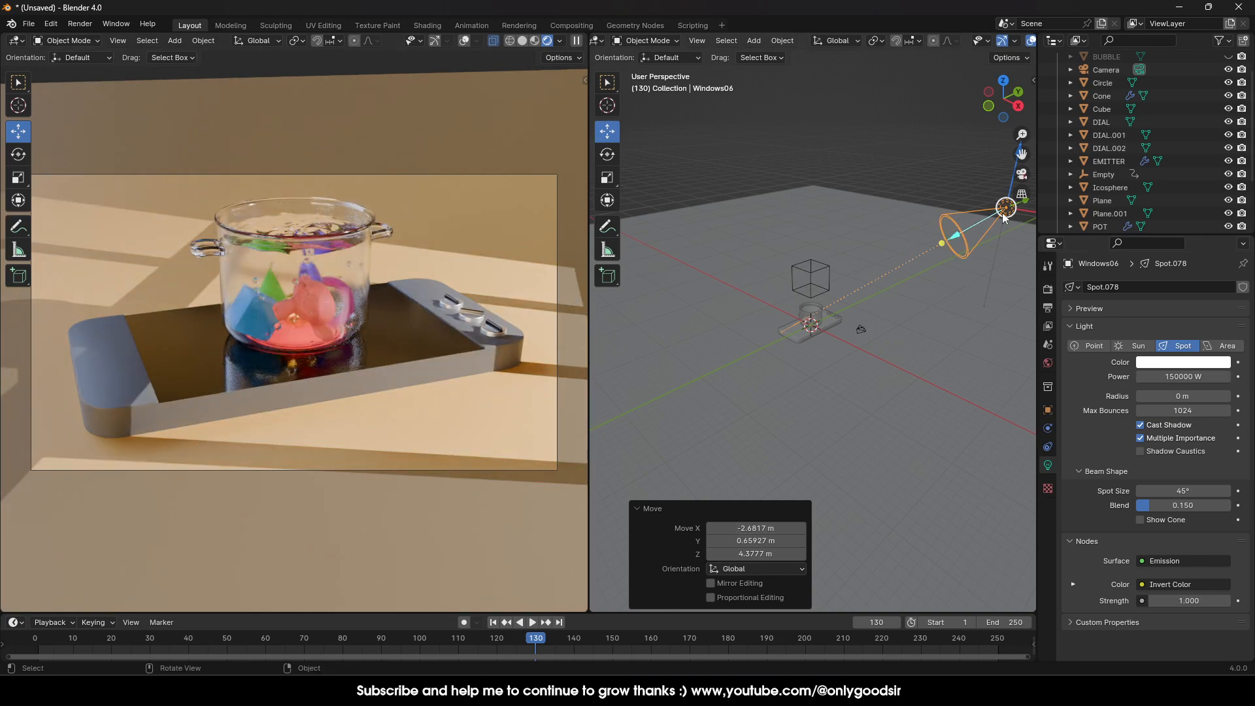
drag(1005, 218, 1004, 272)
Step: Soften the Windows06 light with a radius of 0.28 m and give it a light orange colour
mouse_move(1184, 395)
mouse_down()
mouse_move(1204, 395)
mouse_move(1179, 396)
mouse_up()
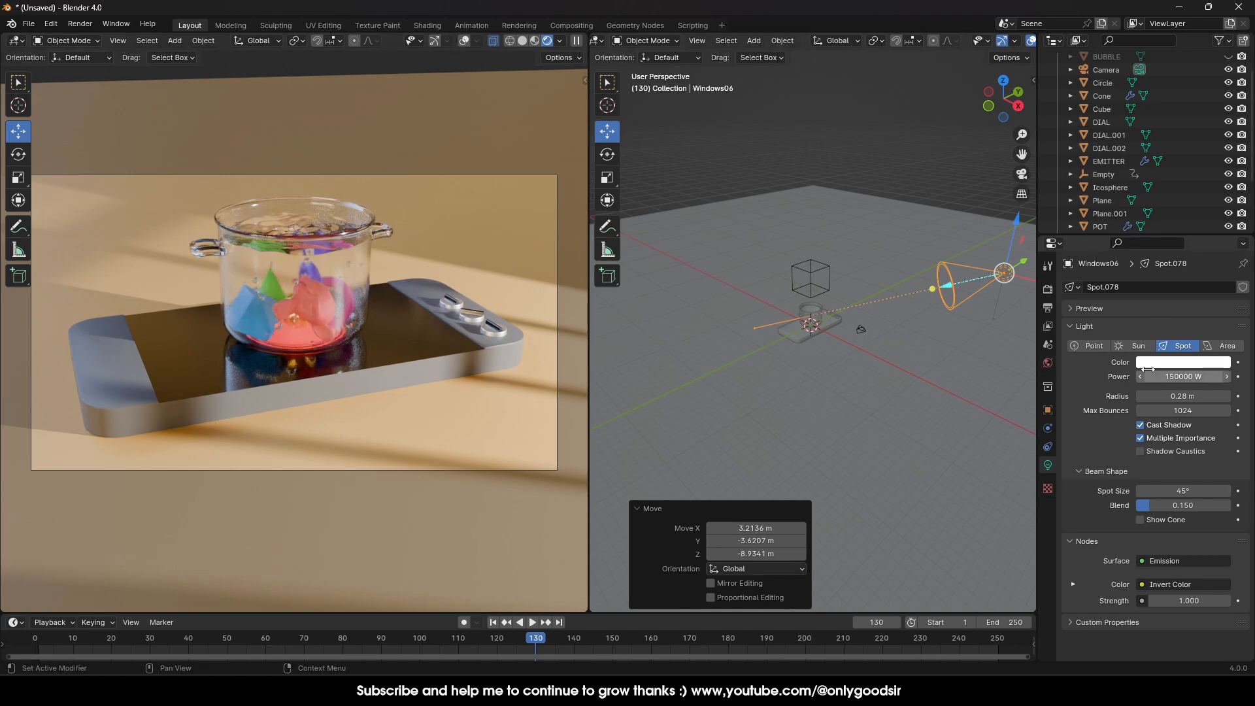
click(1185, 363)
drag(1153, 230, 1137, 247)
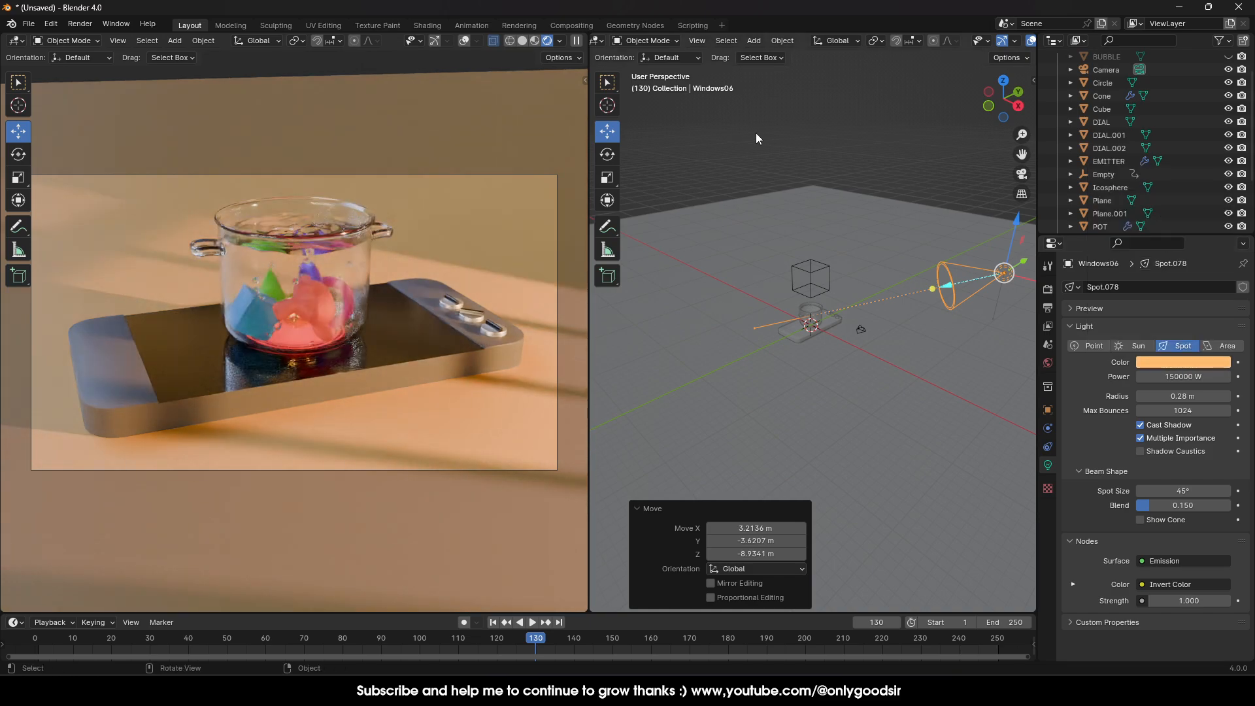
Step: Add an area light, raise it above the pot and move it about -33.8 m along Y, opposite the window light
scroll(780, 209, down, 5)
middle_drag(841, 335, 731, 225)
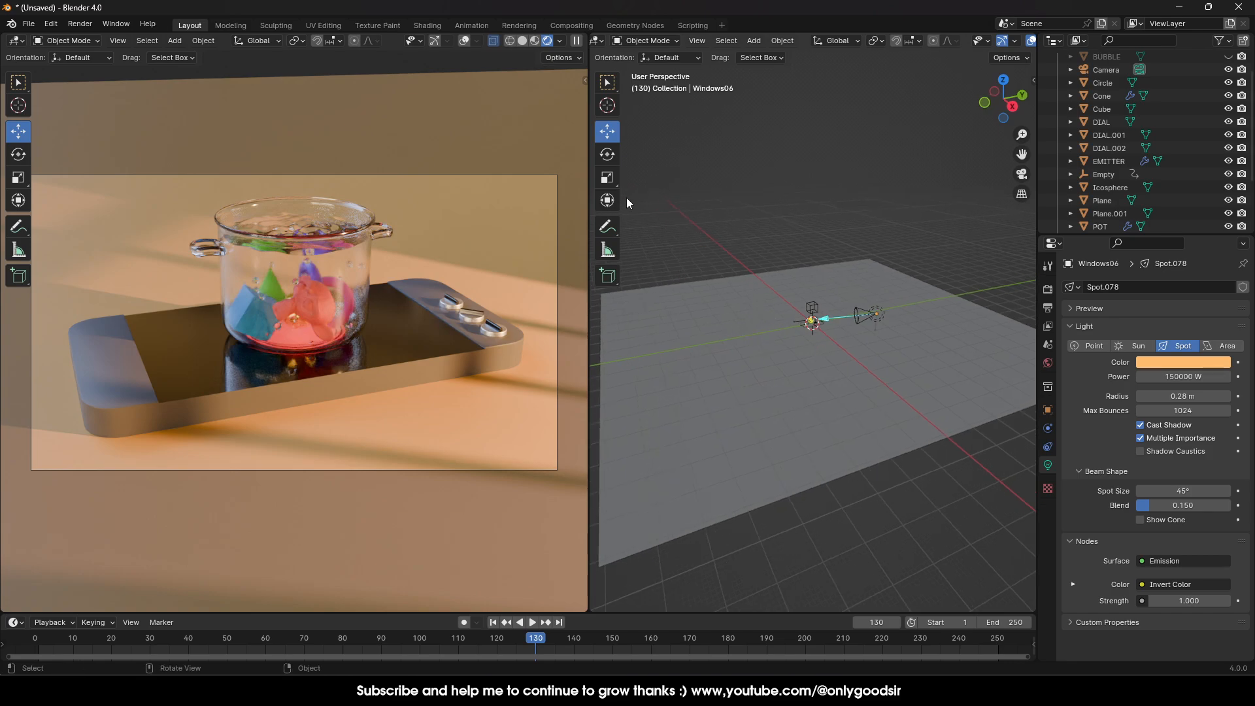
click(751, 42)
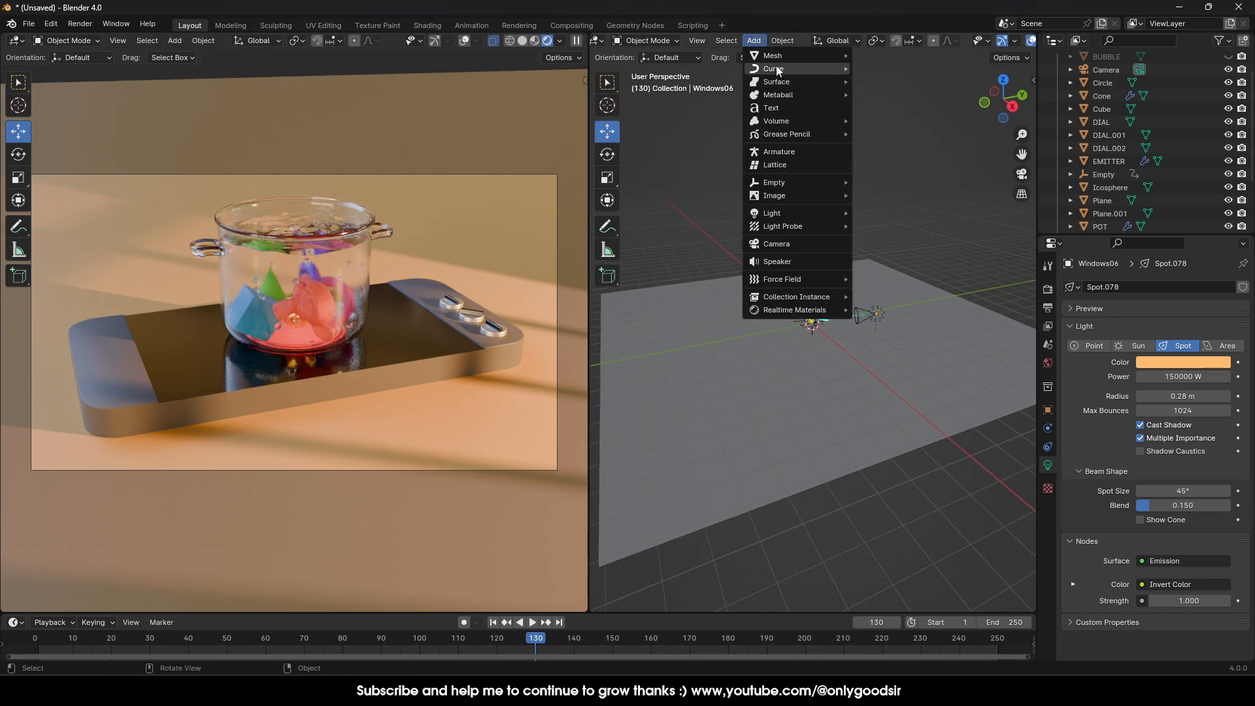
mouse_move(778, 59)
mouse_move(774, 214)
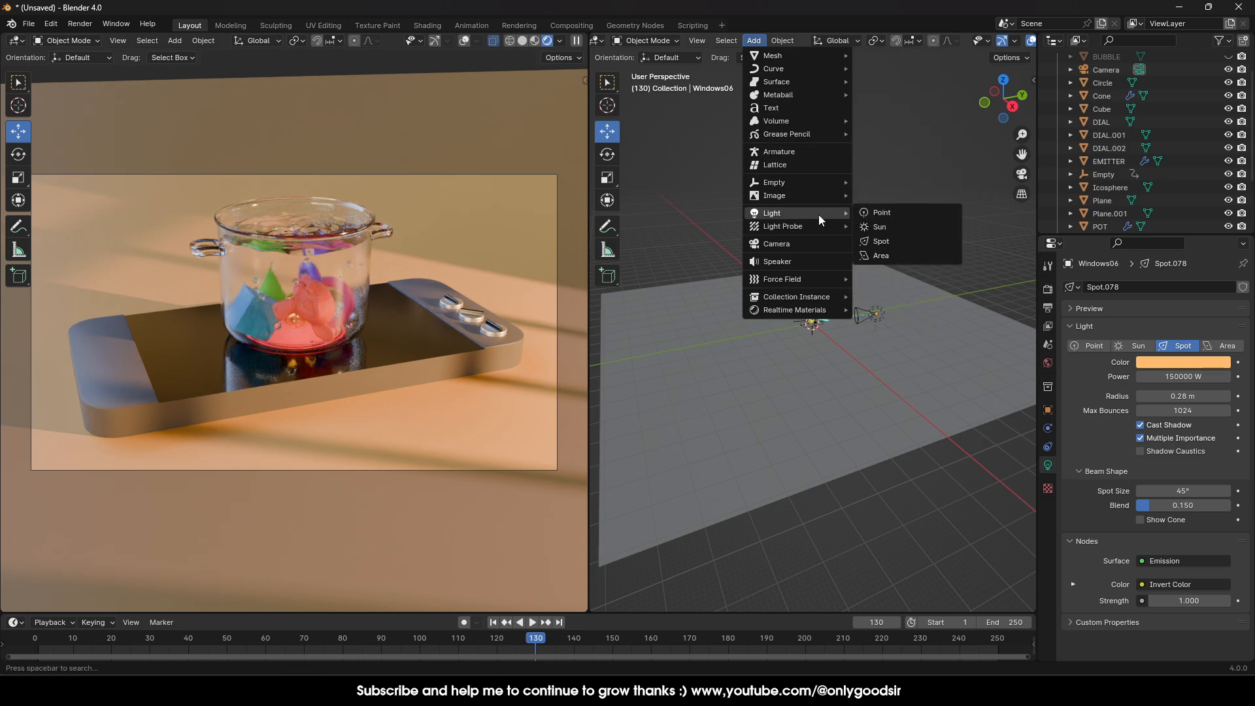
click(883, 257)
drag(810, 280, 811, 252)
drag(852, 300, 778, 324)
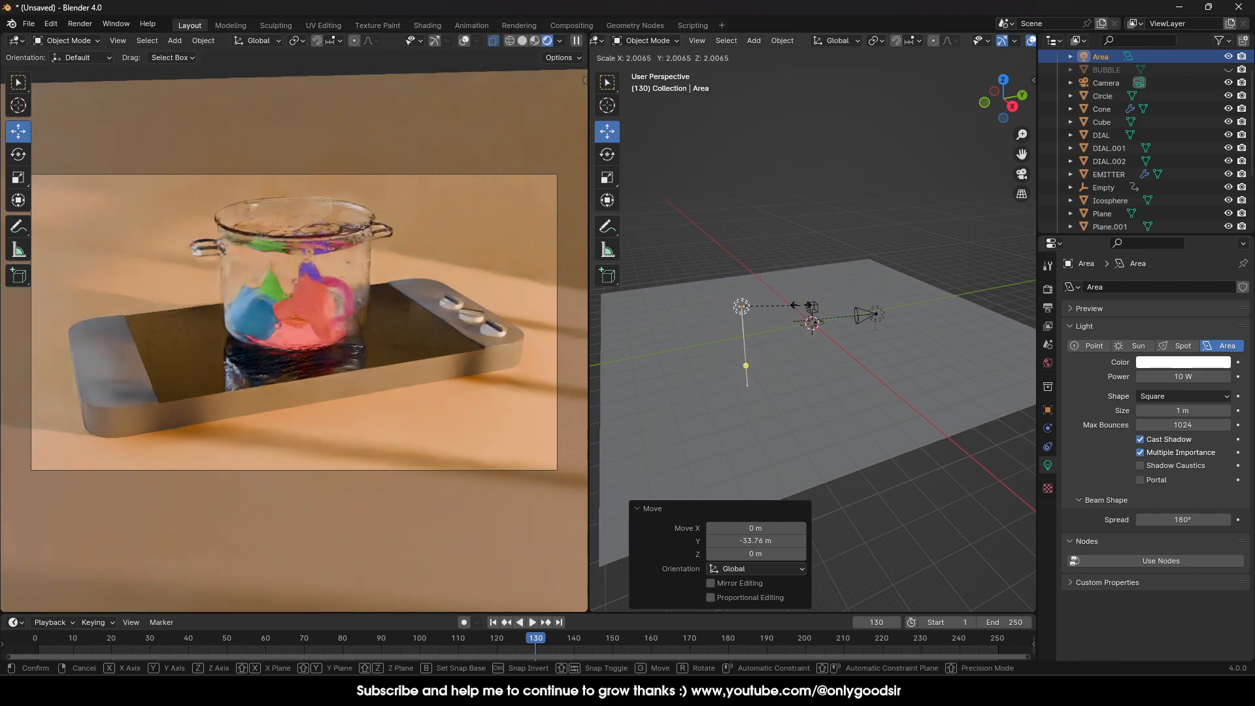
Step: Scale the area light up by about 15.1 and rotate it about 75.4° around X to face the pot
key(s)
click(627, 189)
click(606, 154)
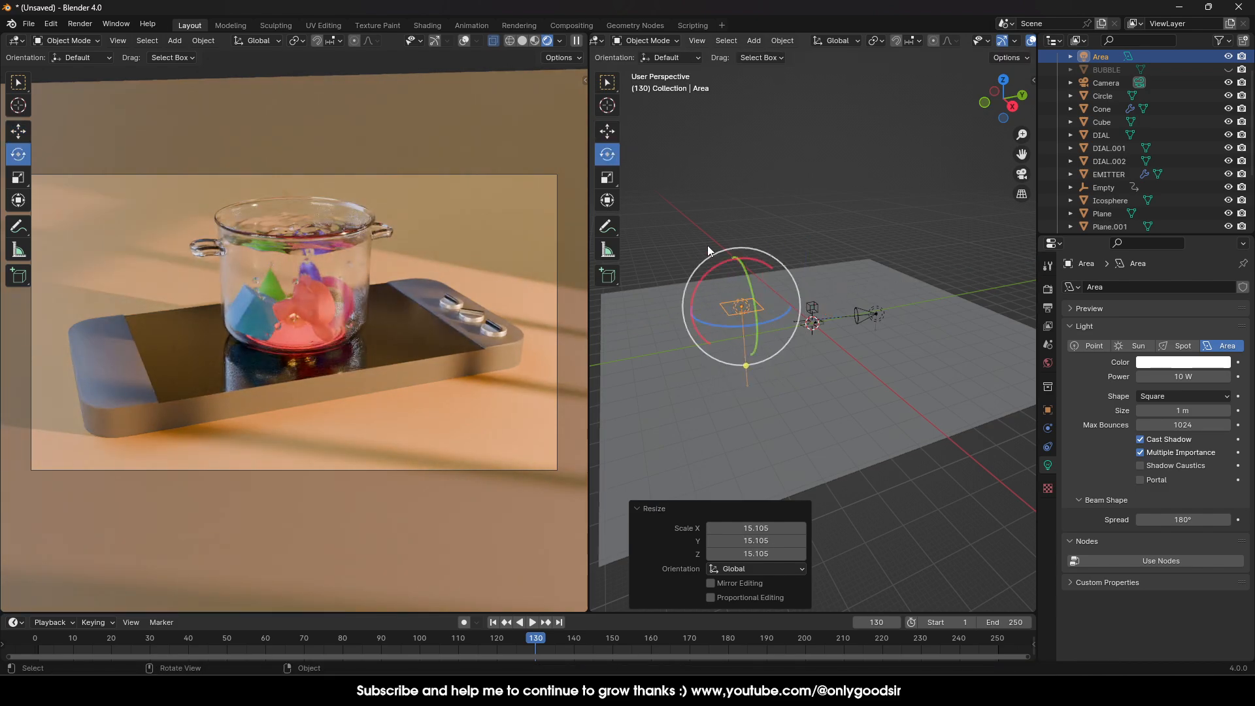
drag(710, 271, 681, 341)
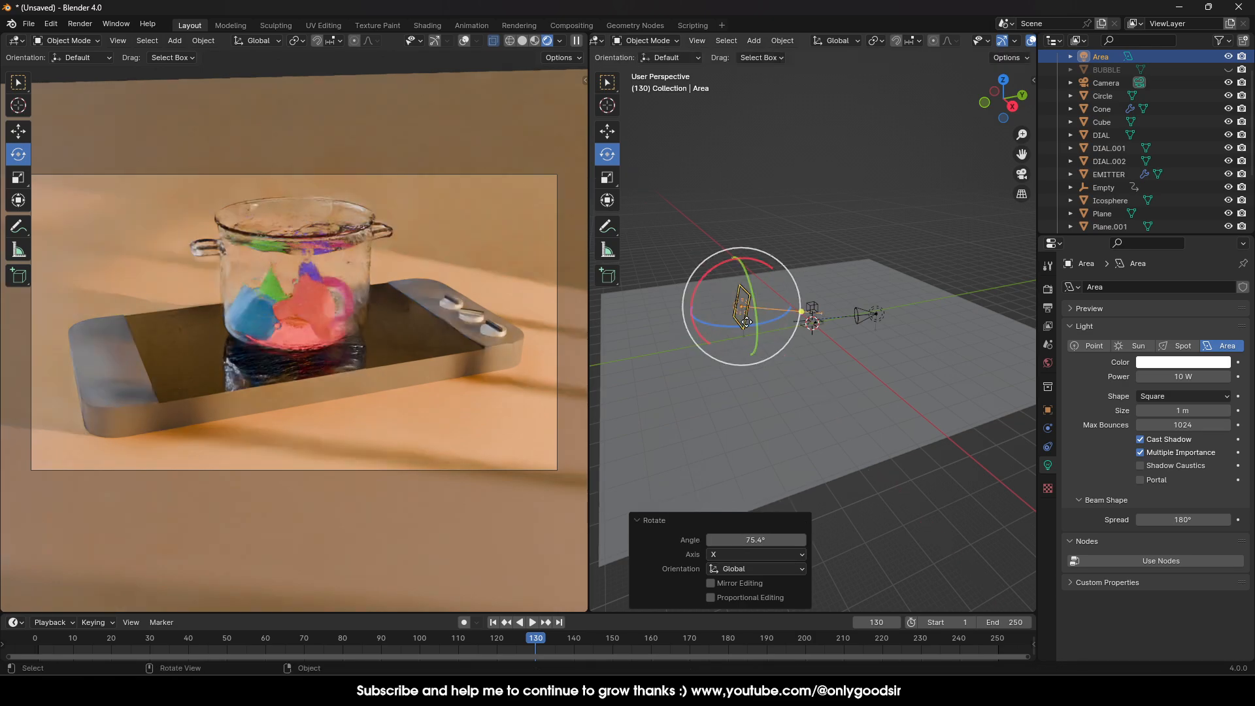
Step: Add a Track To constraint to the area light with POT as its target
click(1049, 446)
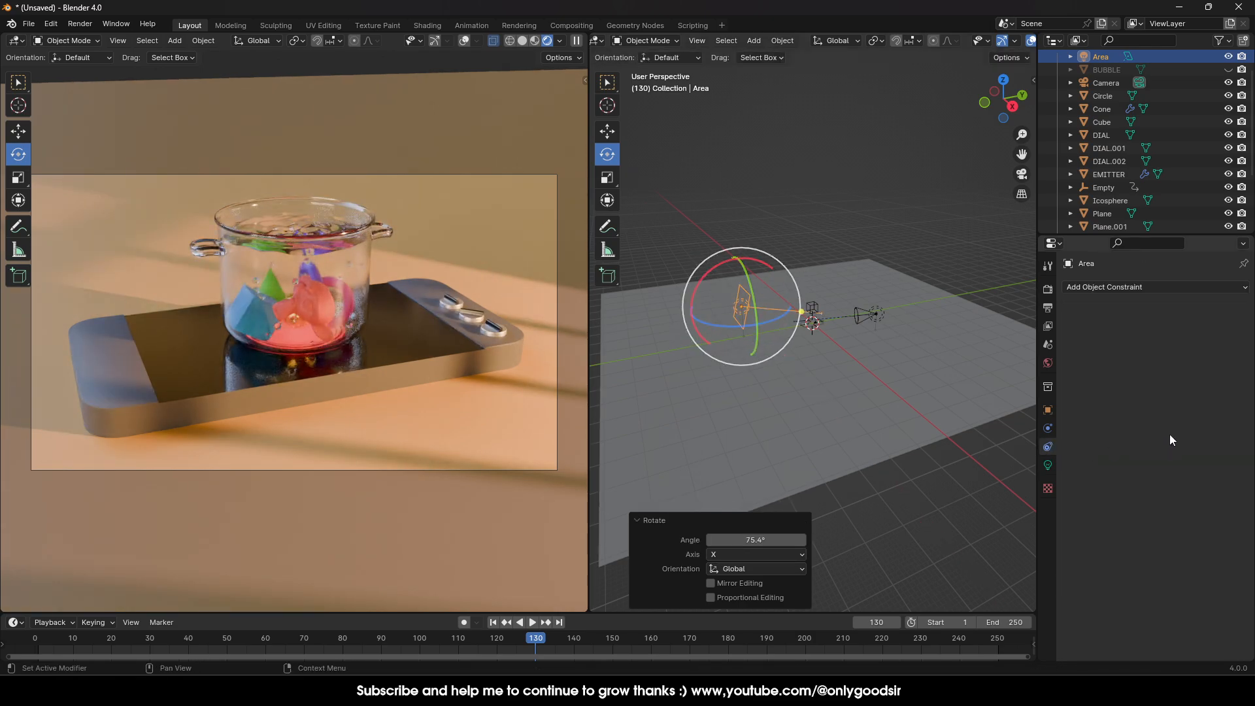
click(1140, 288)
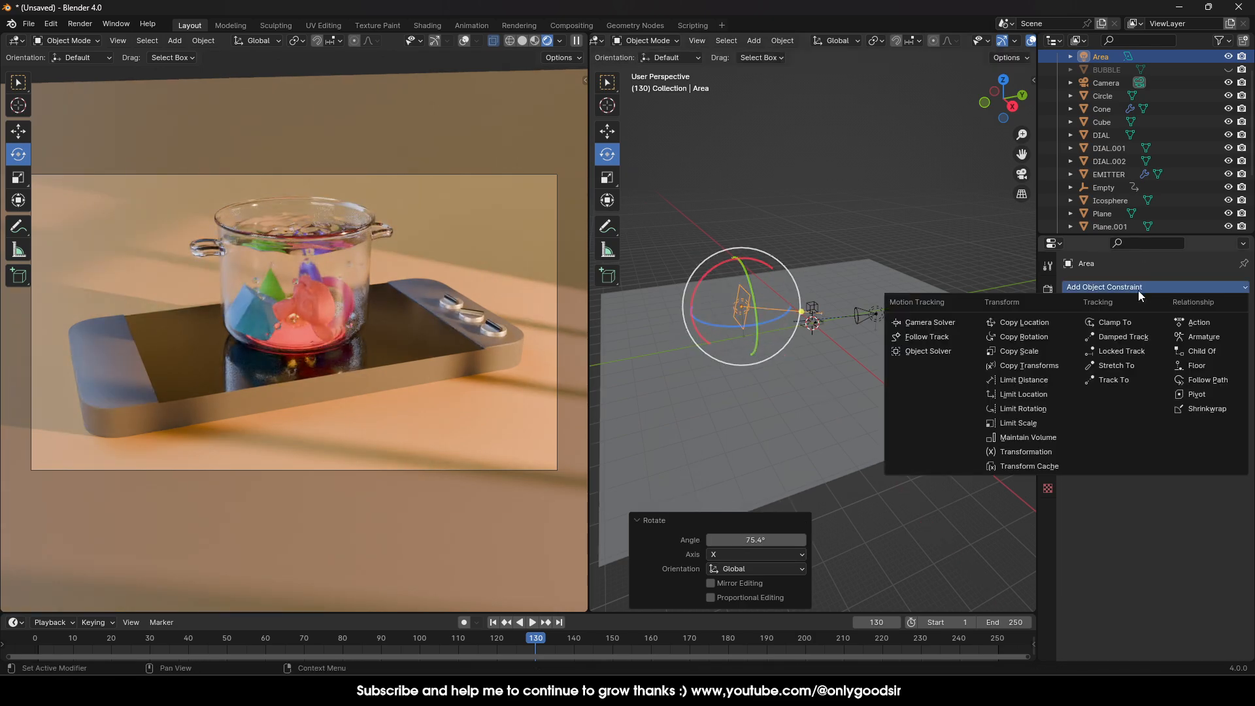
click(1113, 380)
click(1223, 328)
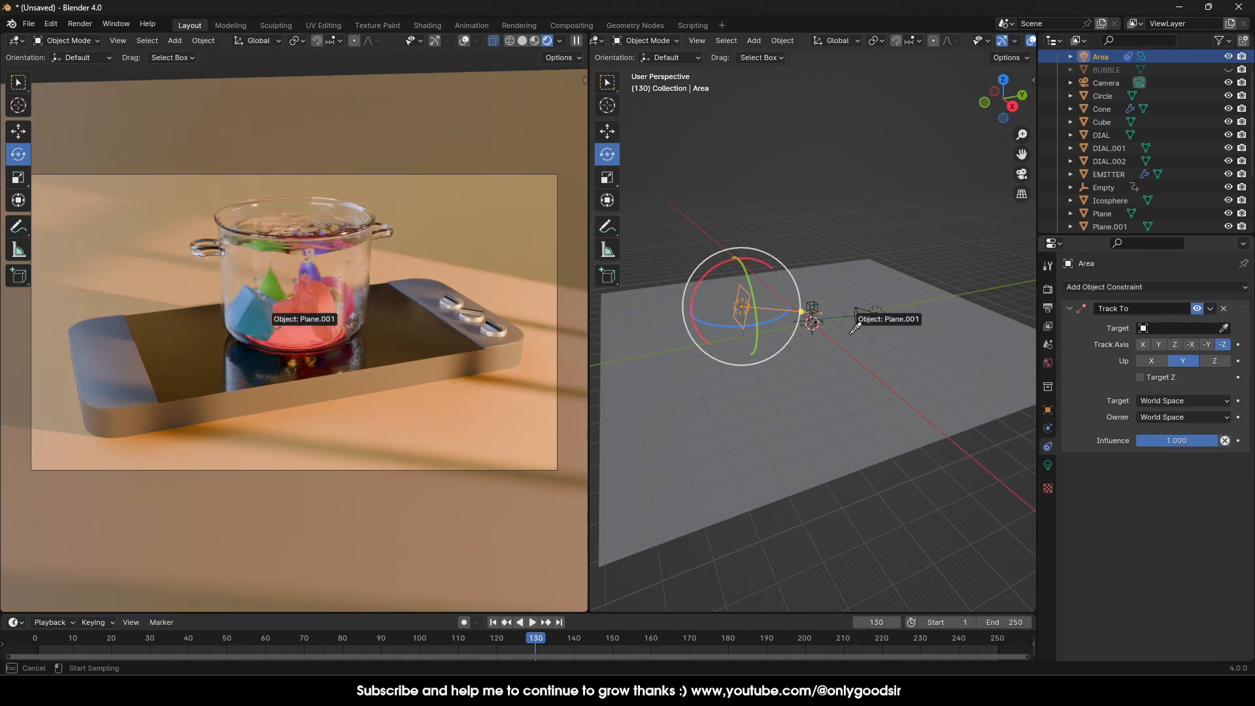
click(367, 276)
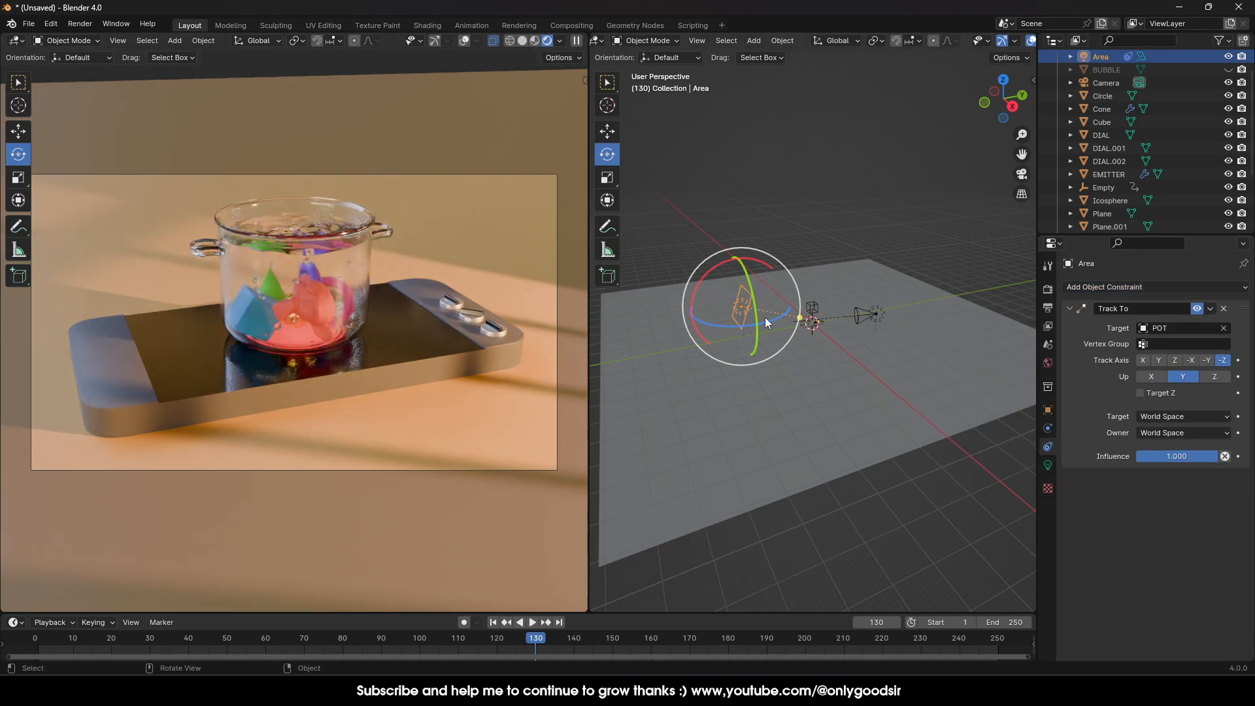
Step: Set the area light's power to 1500 W and its colour to a fully saturated light blue with hue 0.589
click(1047, 465)
double_click(1191, 376)
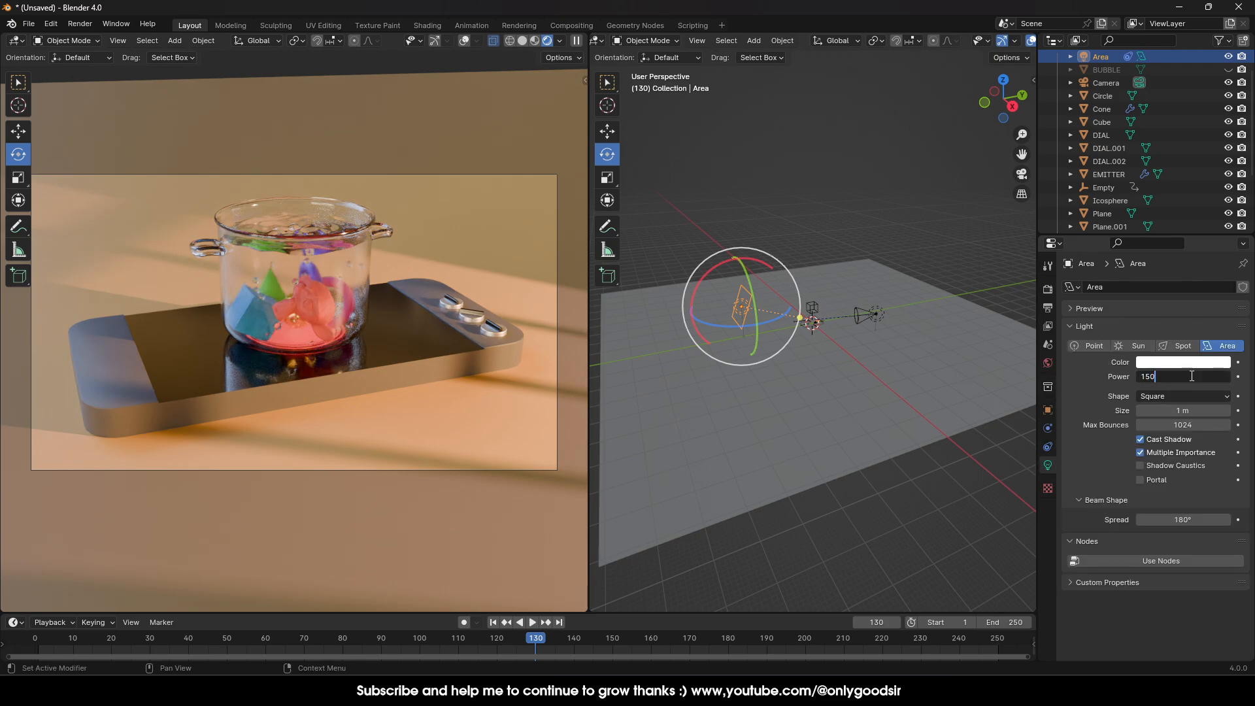
text(1500)
key(Return)
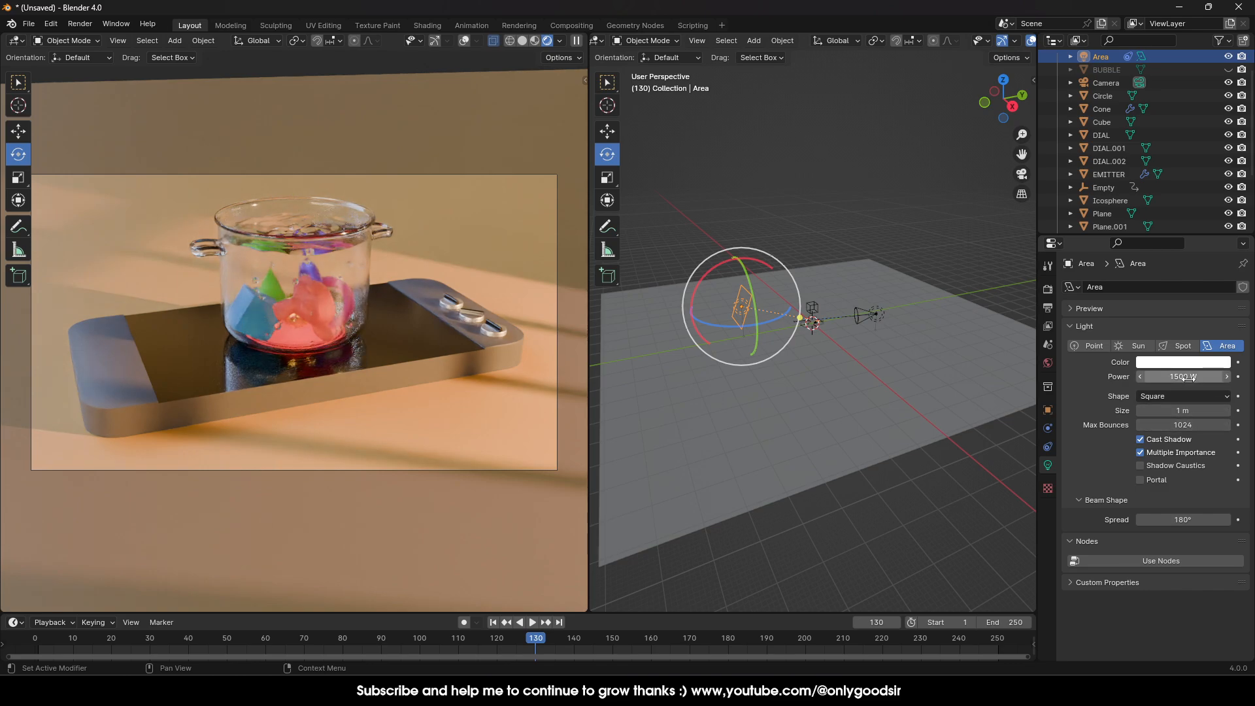
click(1189, 363)
drag(1152, 219, 1169, 172)
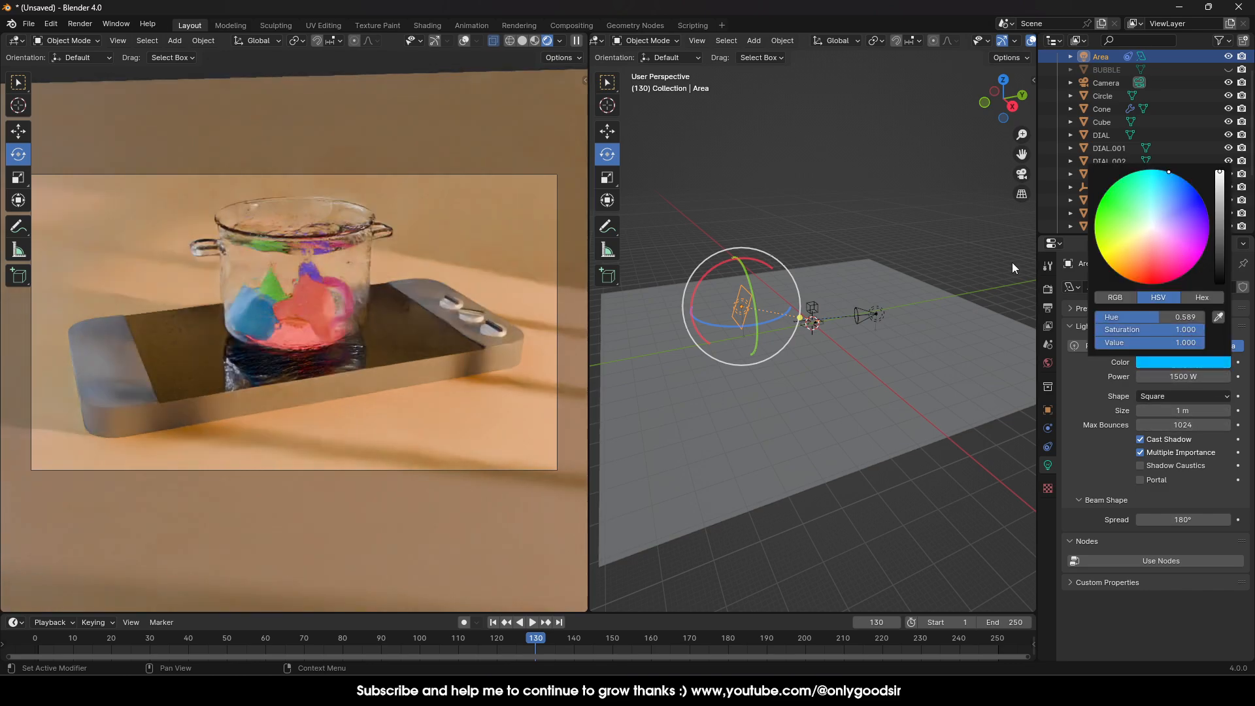
Step: Move the area light closer to the pot and lower it by about 6.7 m
middle_drag(733, 352, 769, 361)
scroll(786, 364, up, 4)
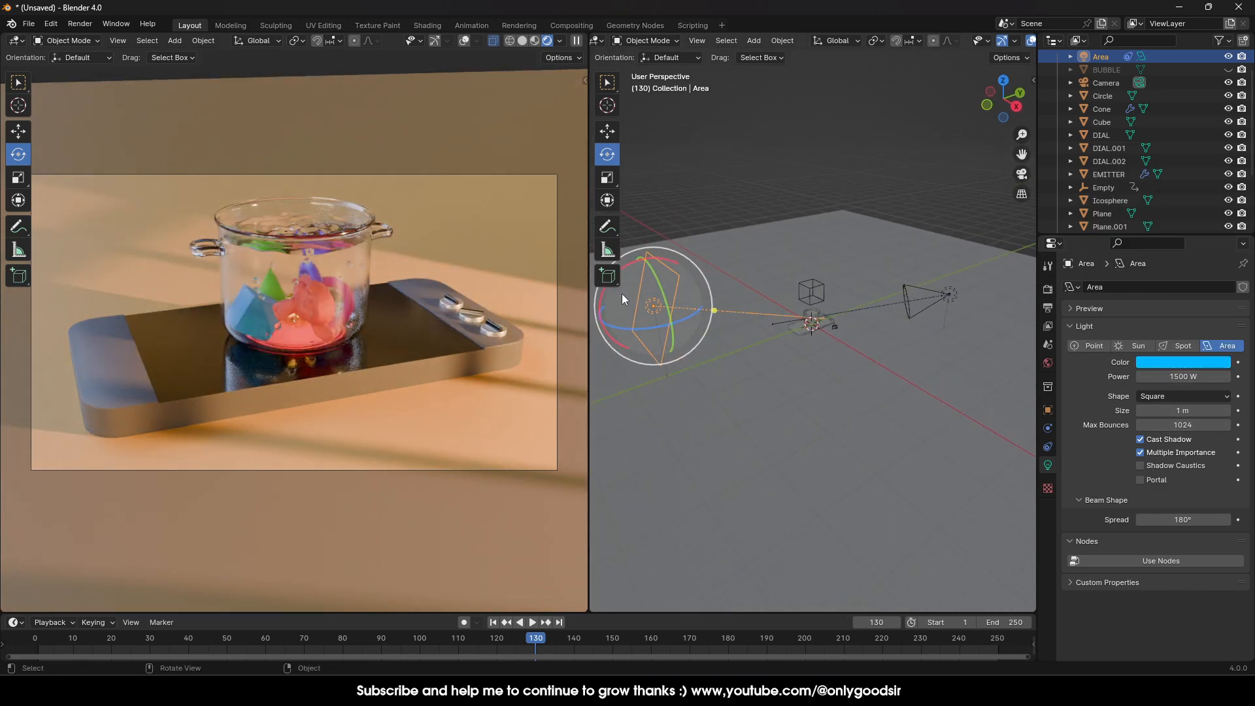
click(606, 132)
drag(701, 290, 743, 261)
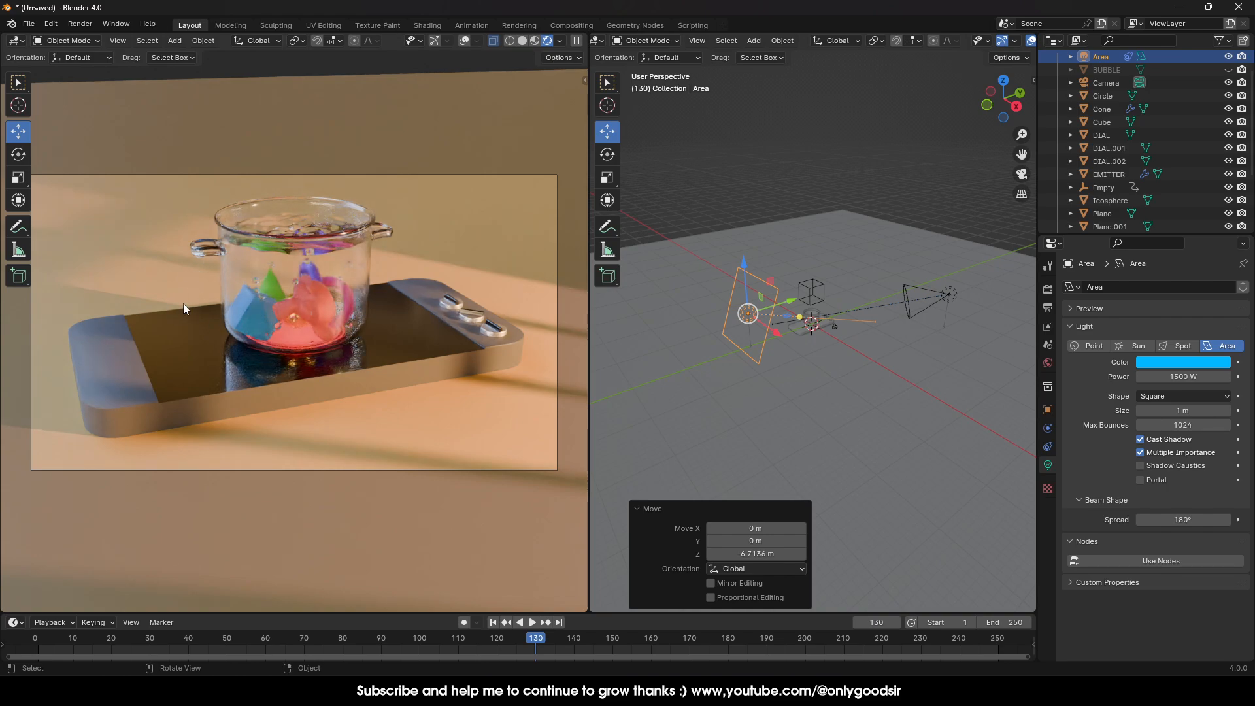
Step: Set the area light's power to 15000 W and its size to 1.94 m, and shift it about -1.4 m along Y
click(1156, 377)
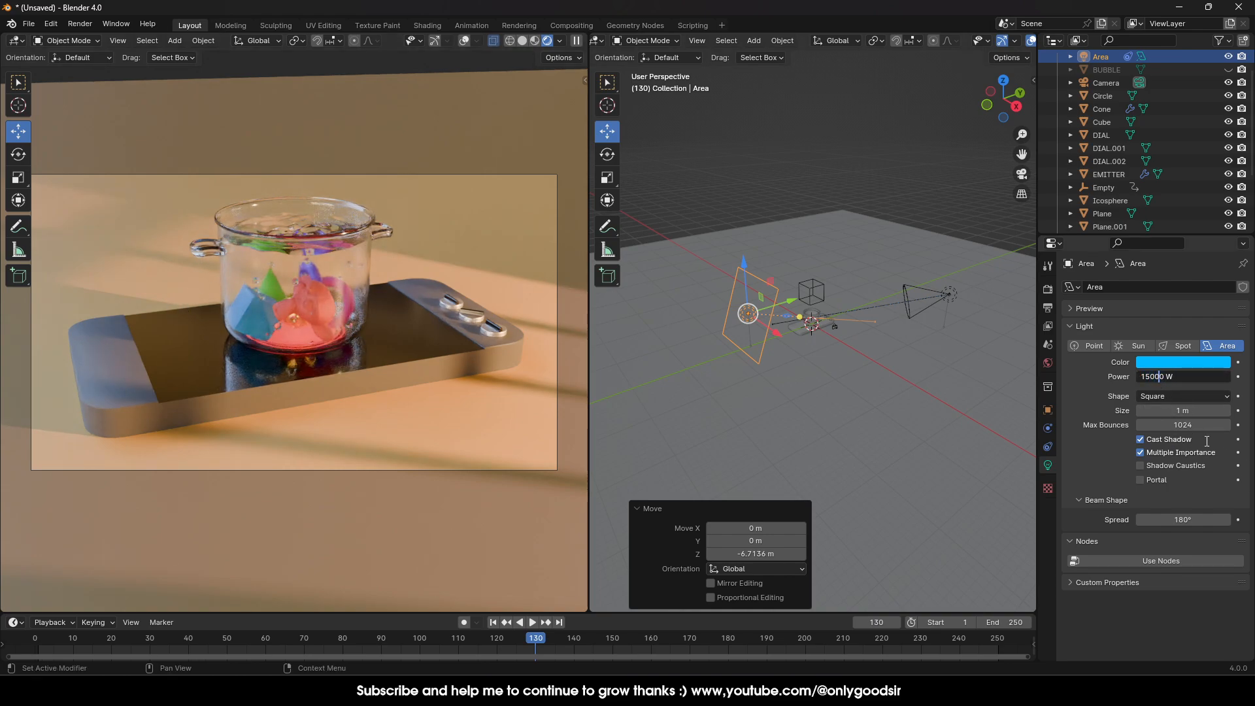
key(Return)
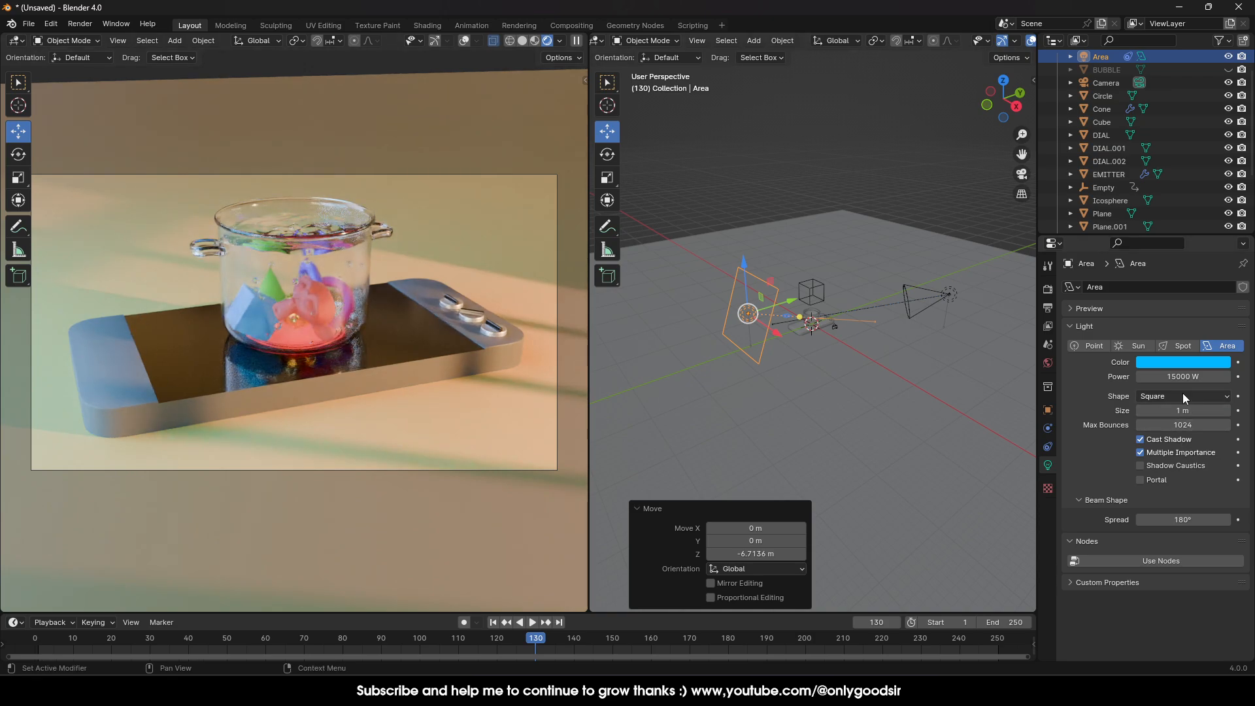
mouse_move(1181, 409)
mouse_down()
mouse_move(1196, 409)
mouse_move(1170, 409)
mouse_move(1215, 410)
mouse_move(1202, 410)
mouse_up()
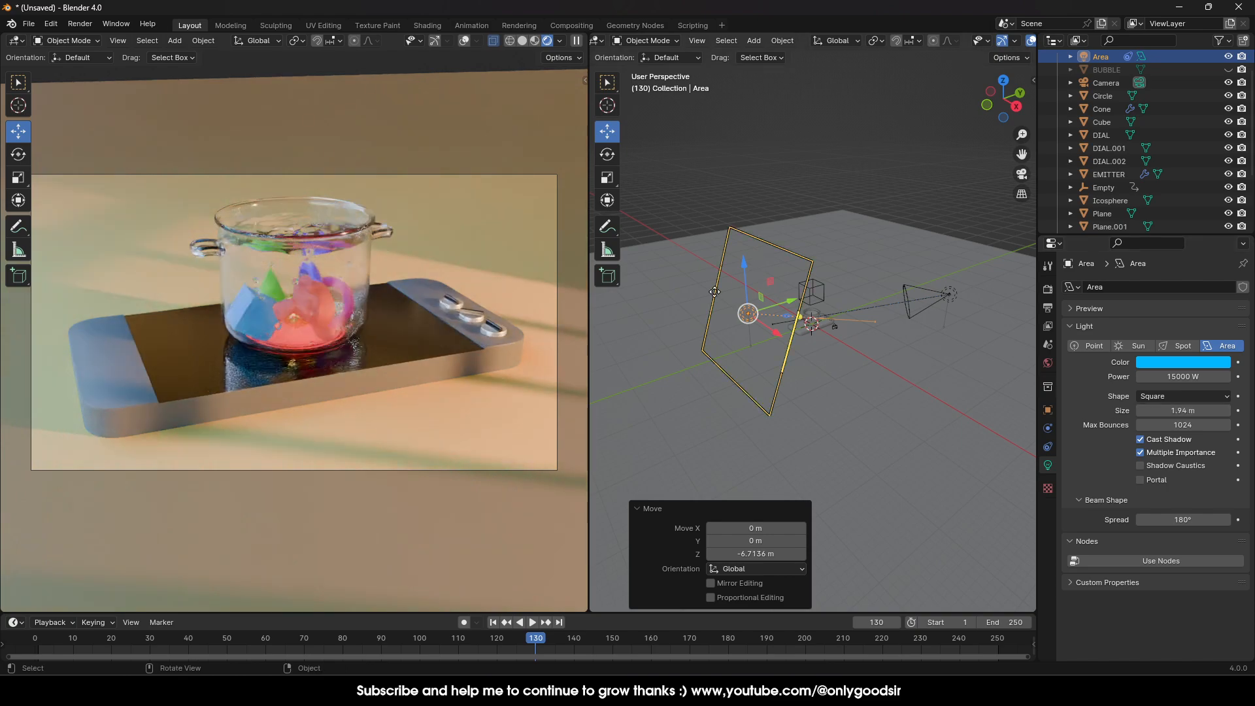
mouse_move(776, 305)
mouse_down()
mouse_move(758, 310)
mouse_move(784, 301)
mouse_move(770, 306)
mouse_up()
Step: Try a saturated yellow colour on the area light and delete the light from the scene
click(1196, 362)
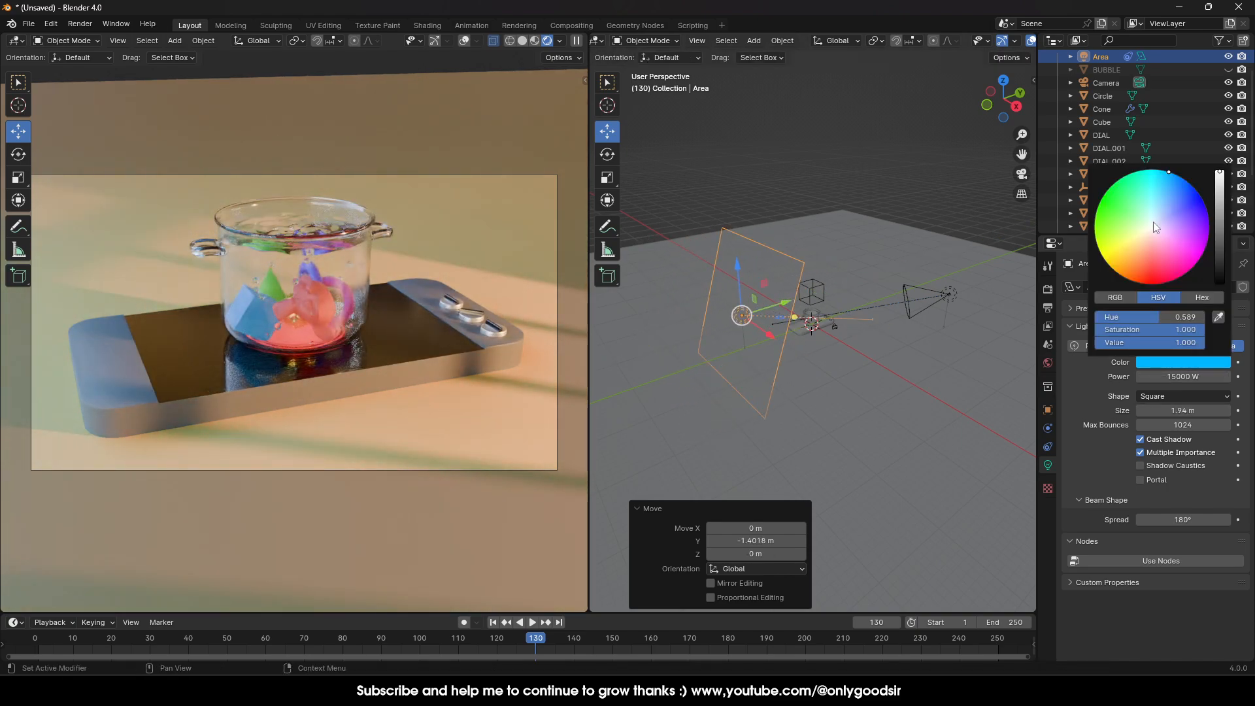
mouse_move(1167, 176)
mouse_down()
mouse_move(1157, 222)
mouse_move(1174, 242)
mouse_move(1137, 268)
mouse_move(1105, 256)
mouse_up()
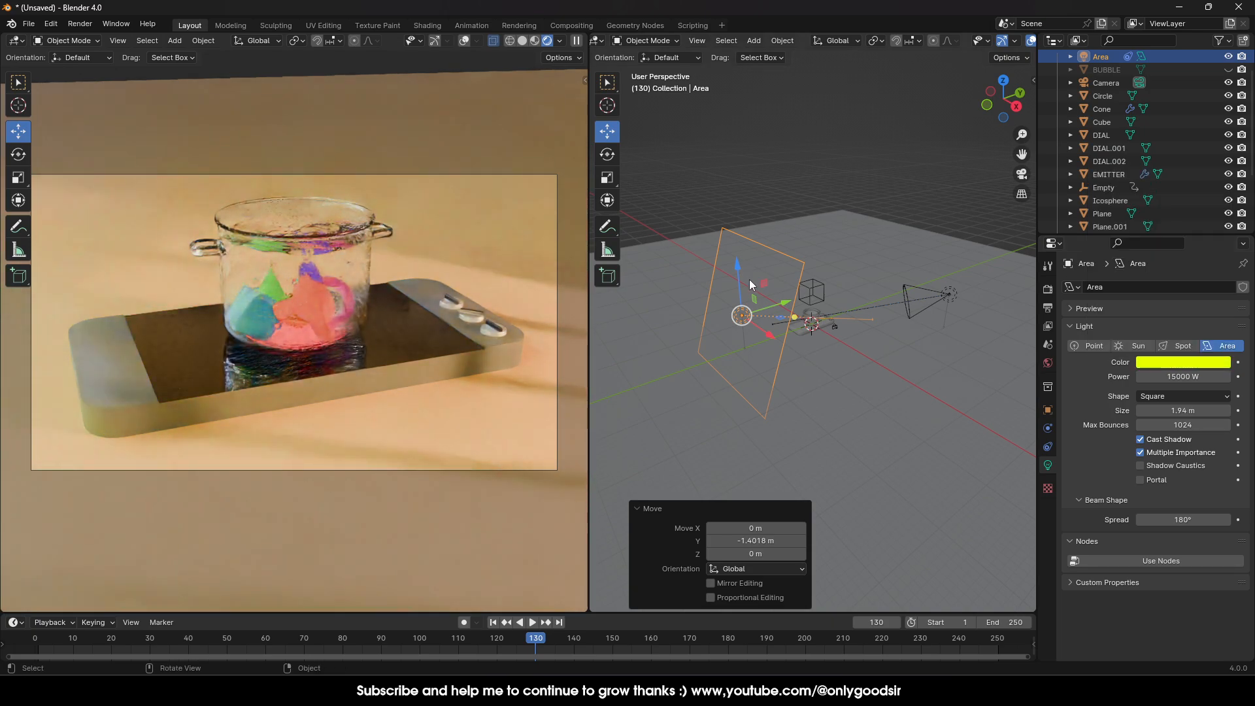
click(741, 186)
click(739, 237)
key(Delete)
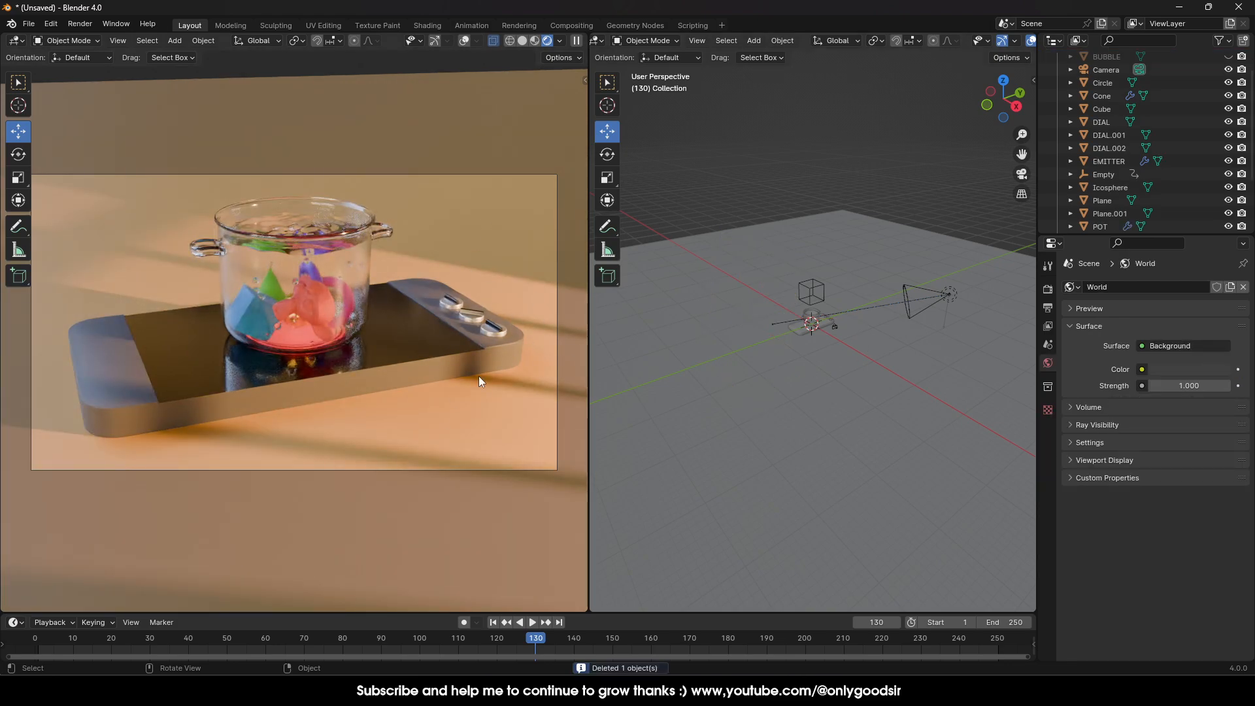
Step: Set the base colour of the ground plane's material to a fully saturated blue with hue 0.609
click(750, 449)
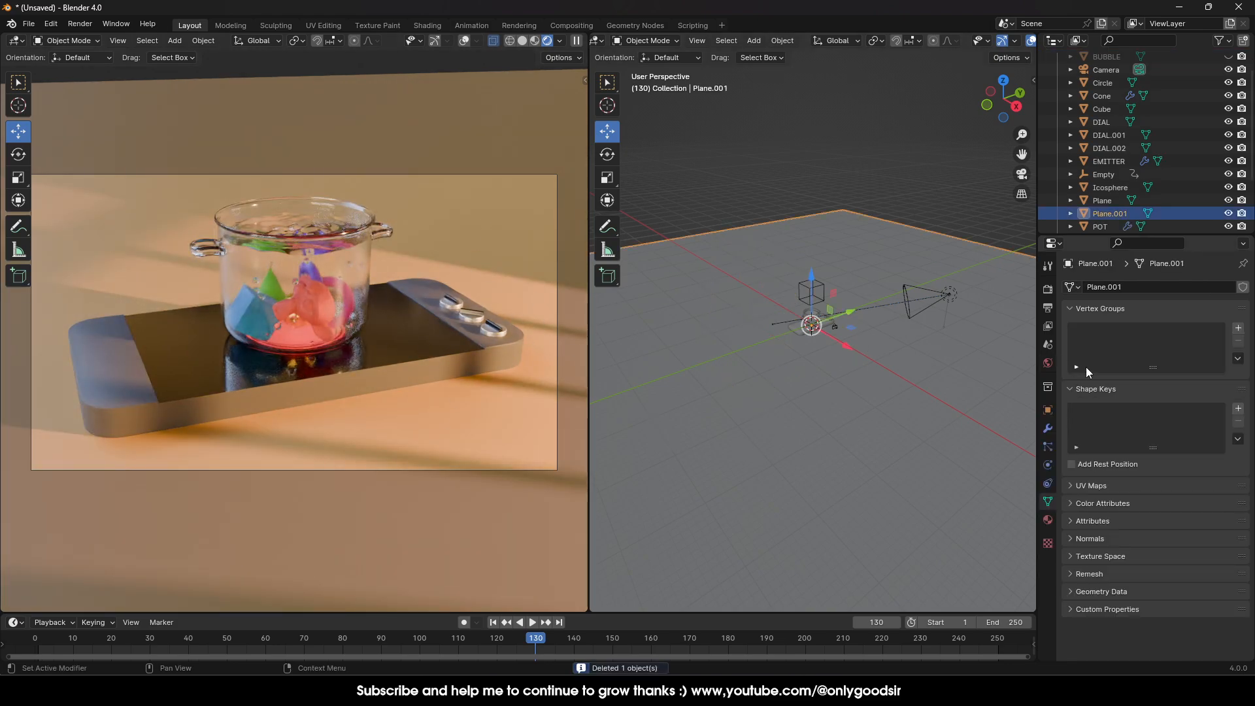
click(1047, 519)
click(1180, 424)
mouse_move(1139, 308)
mouse_down()
mouse_move(1173, 281)
mouse_move(1190, 240)
mouse_move(1175, 230)
mouse_up()
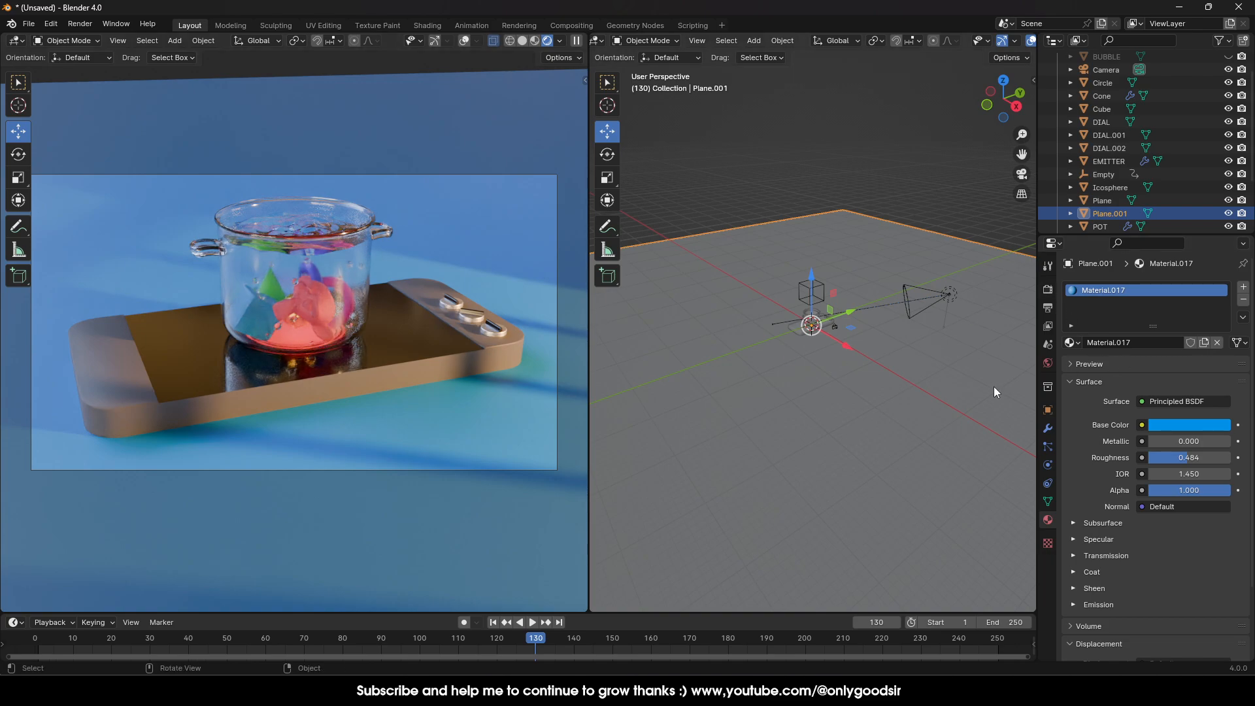
Step: Play the boiling animation from the first frame, pausing at frames 54 and 86 to examine the rendered water
click(493, 622)
click(530, 622)
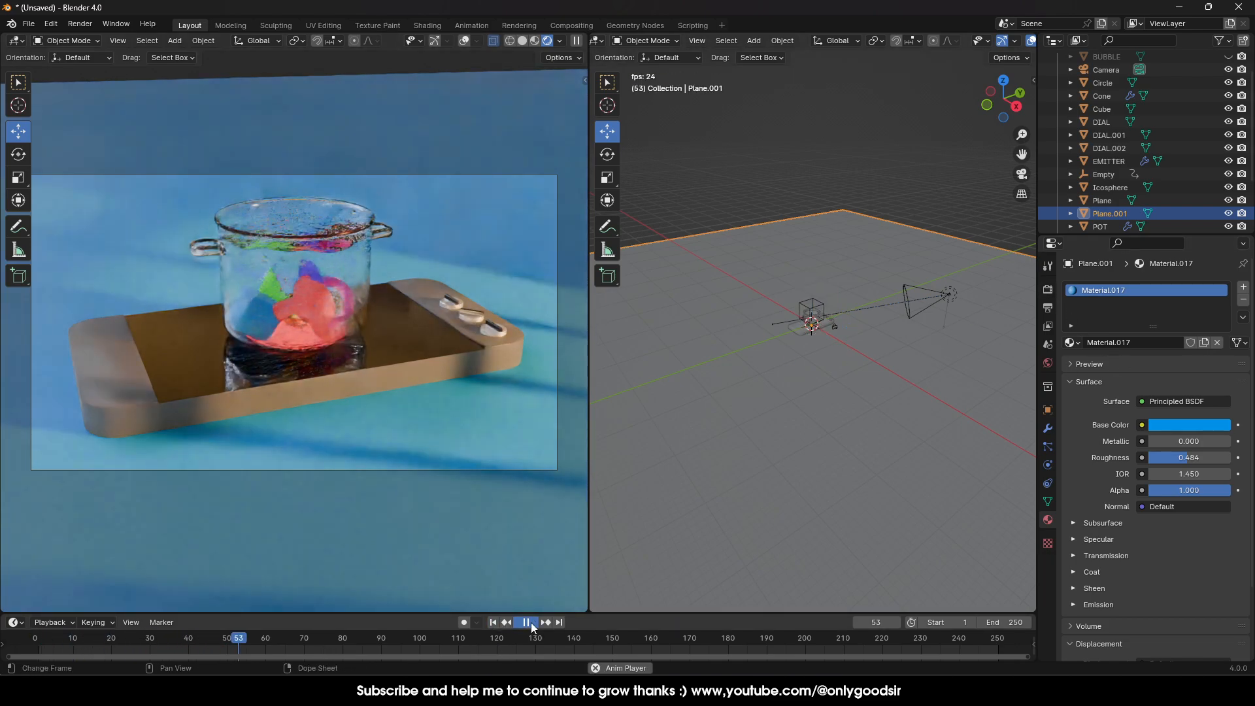
click(530, 622)
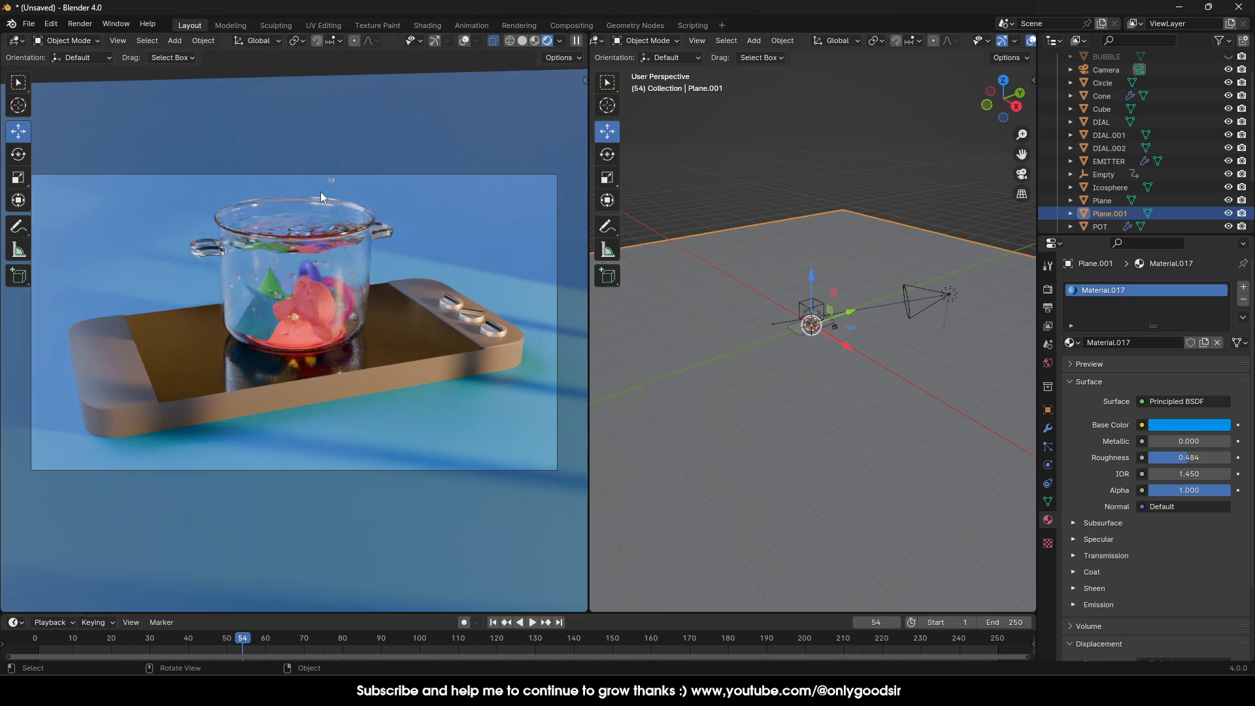
click(533, 622)
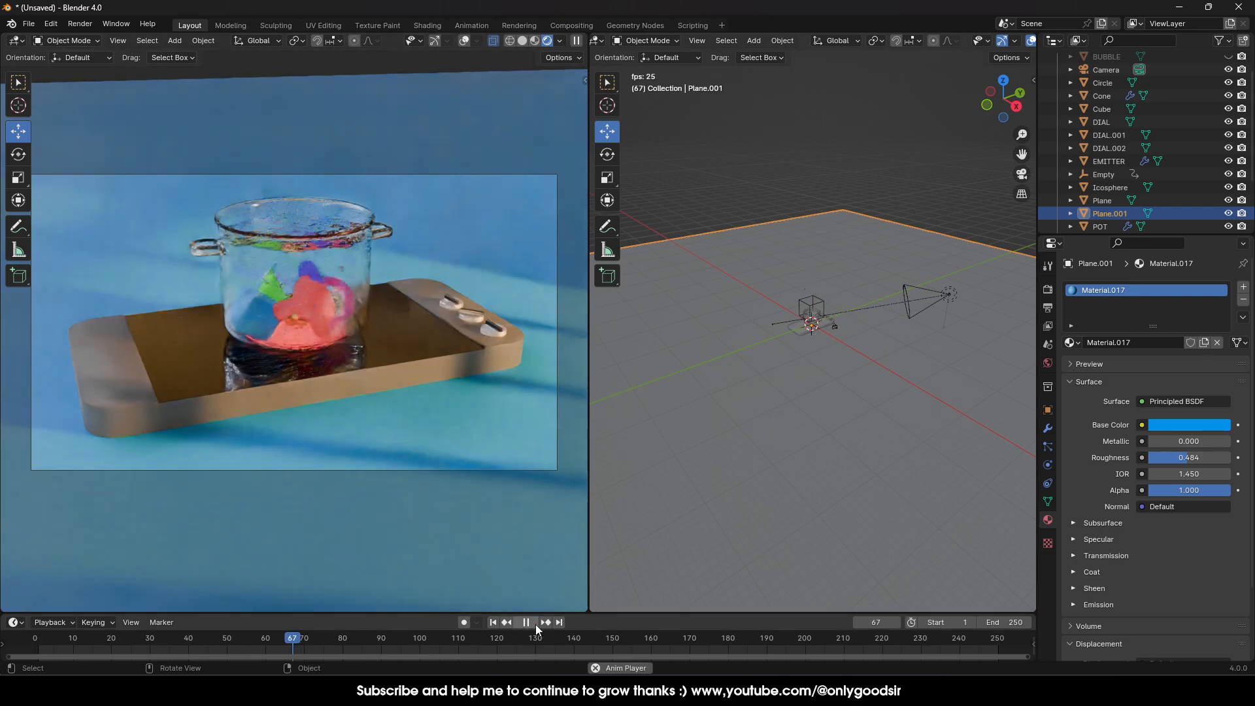
click(534, 623)
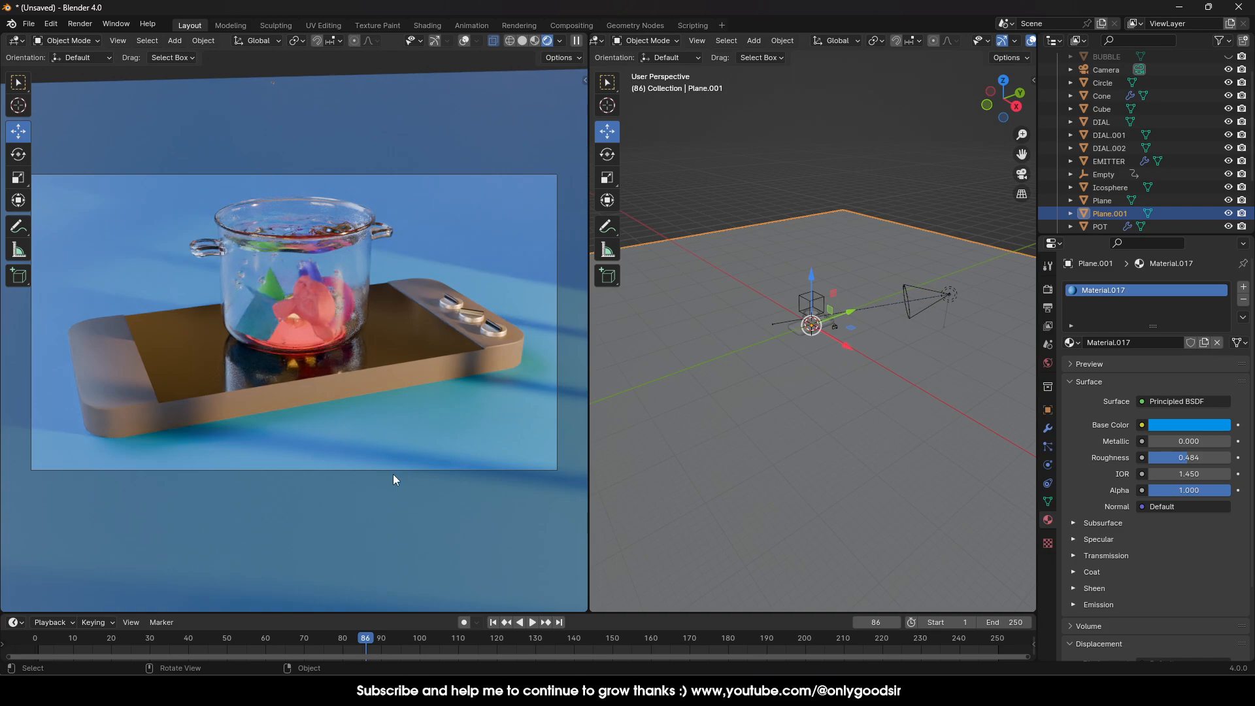
Step: Replace the Windows06 spotlight's gobo image with grid_10.jpg from the Grid folder of Gobos Light Textures
scroll(810, 383, up, 11)
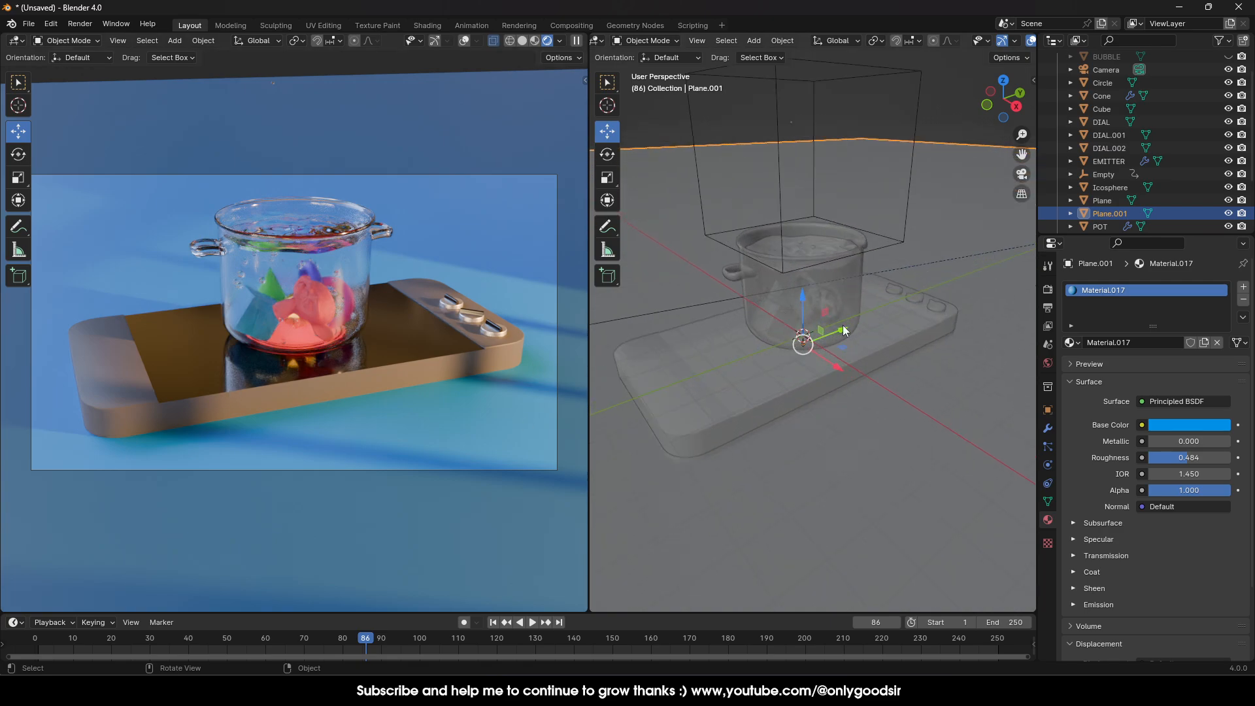
scroll(844, 327, down, 8)
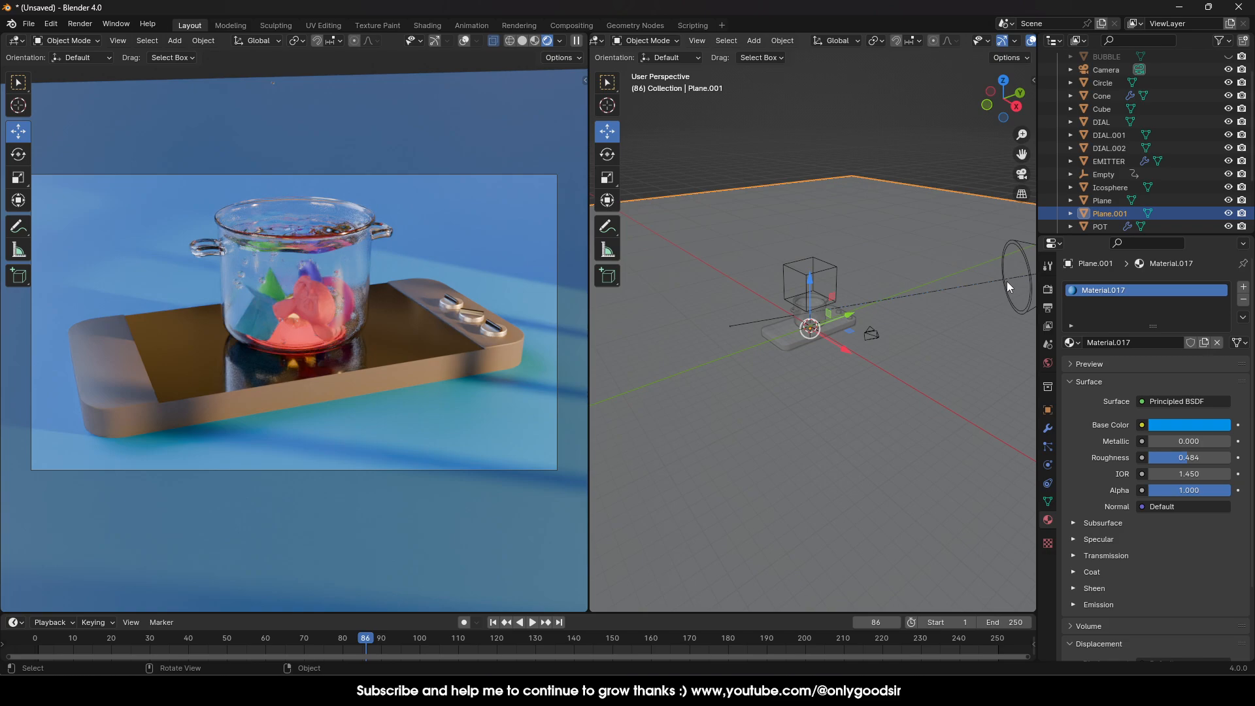
click(1022, 295)
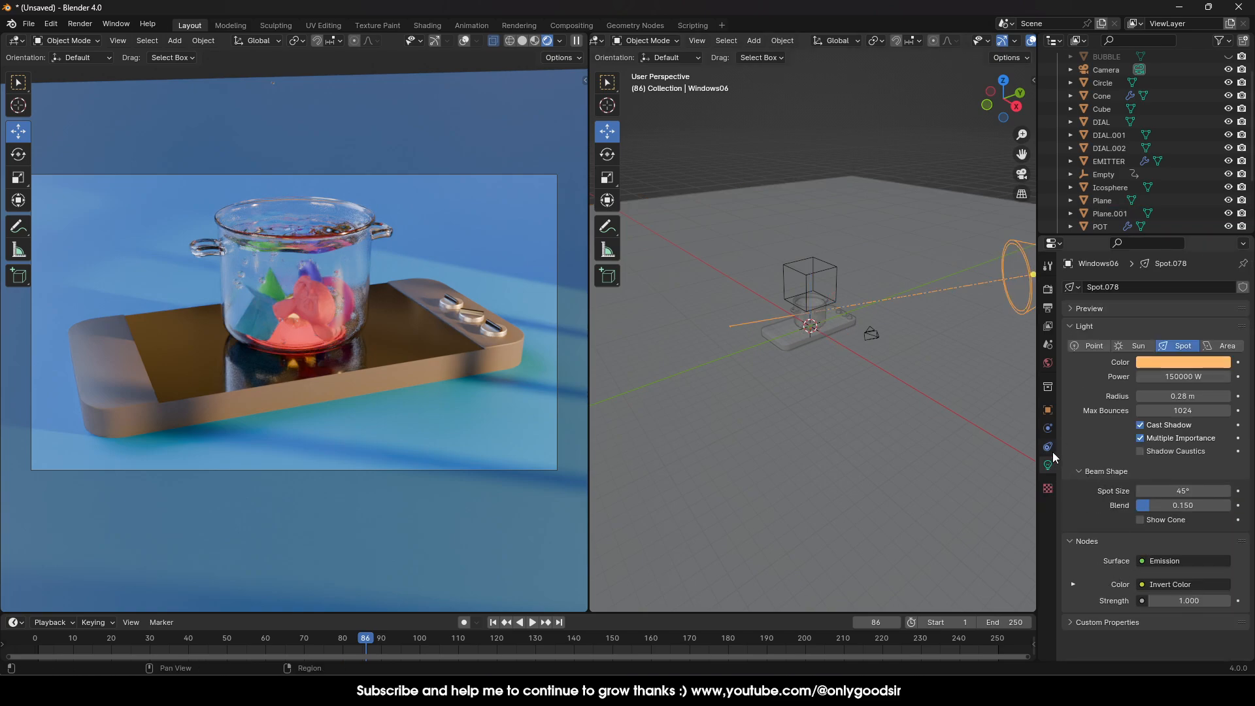
click(1070, 584)
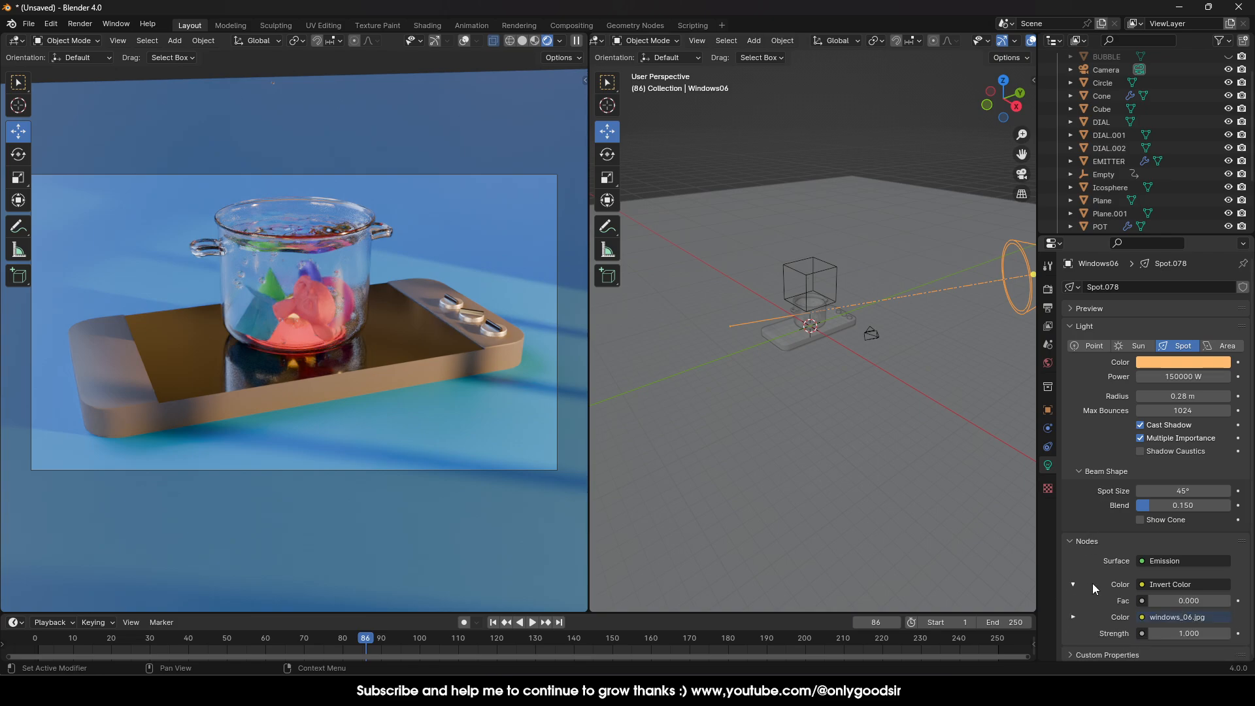
click(1073, 613)
click(1224, 527)
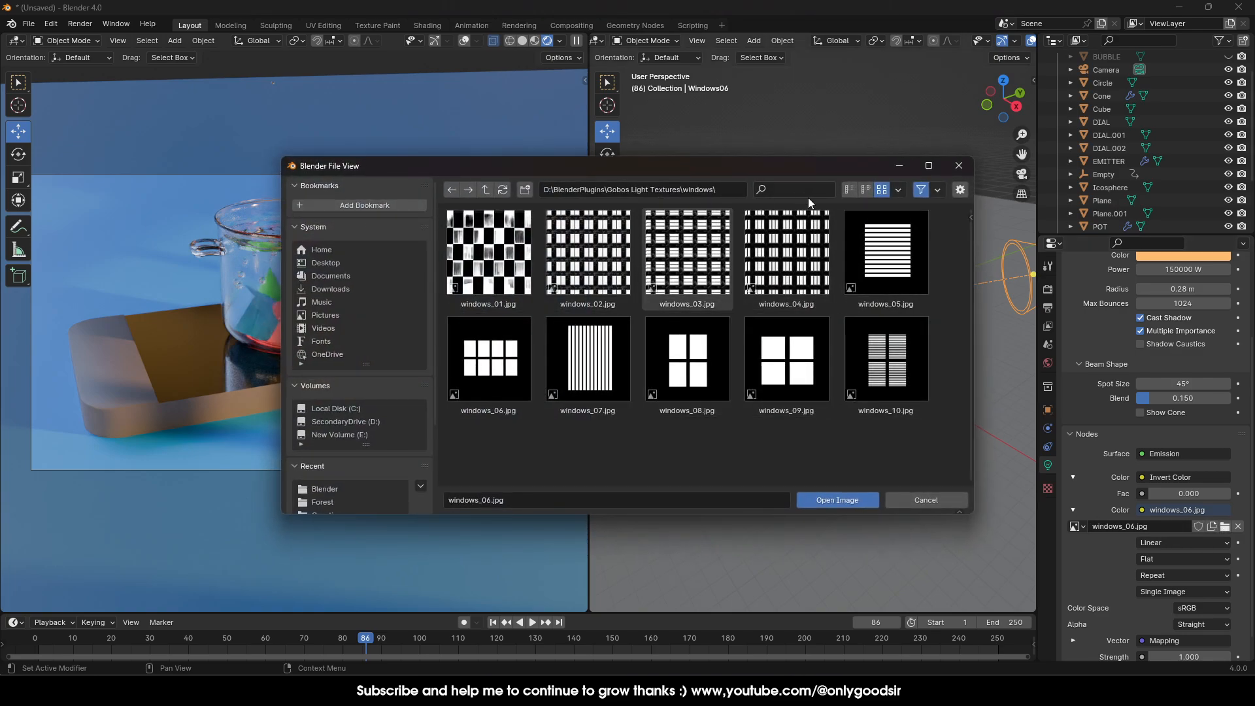
click(485, 189)
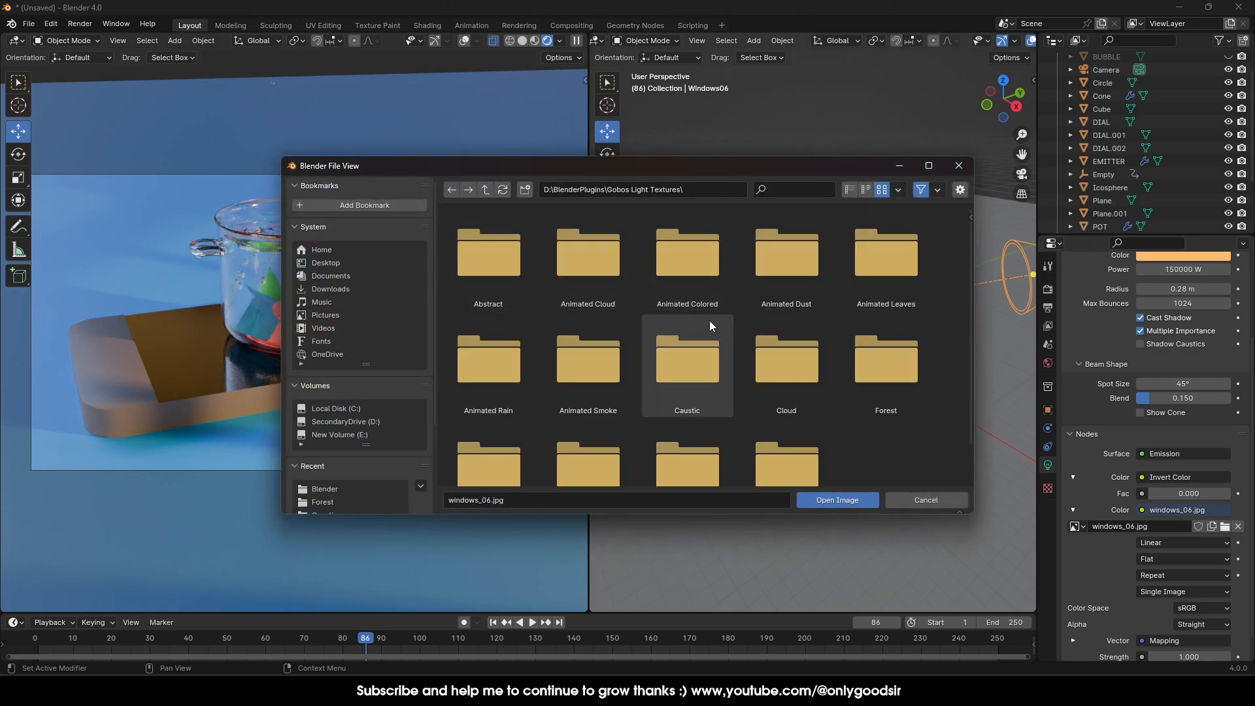
scroll(712, 330, down, 2)
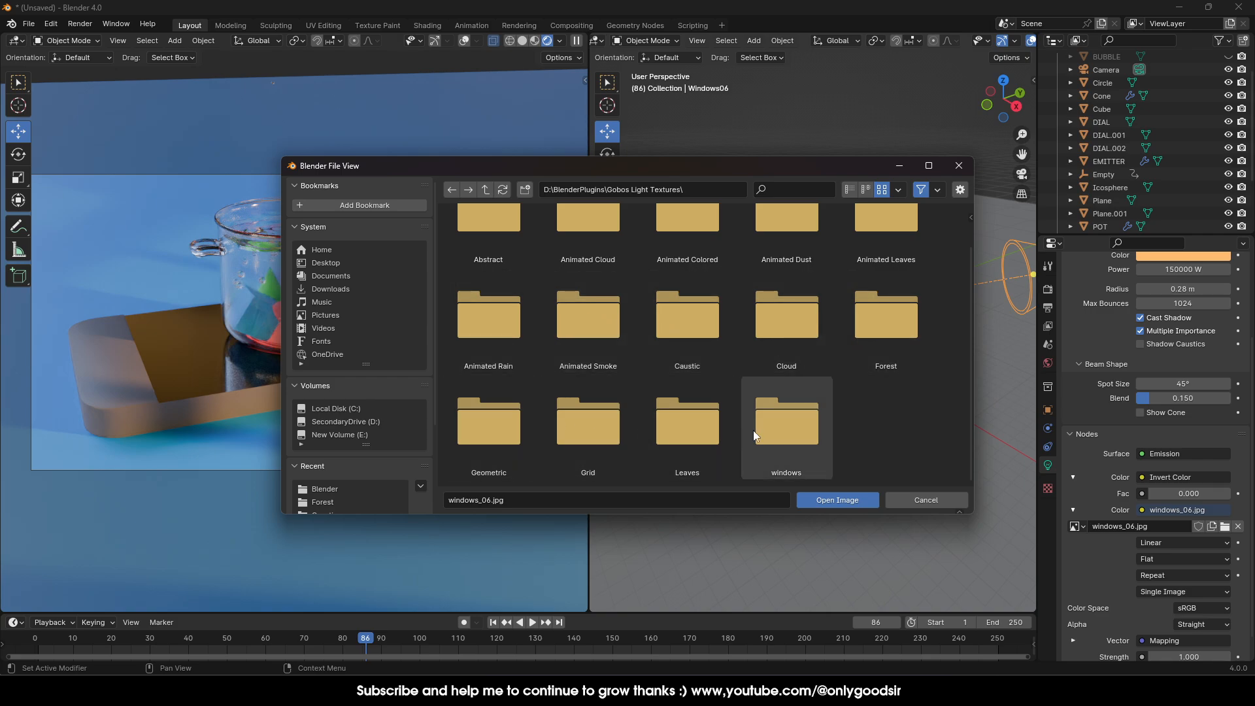
click(595, 430)
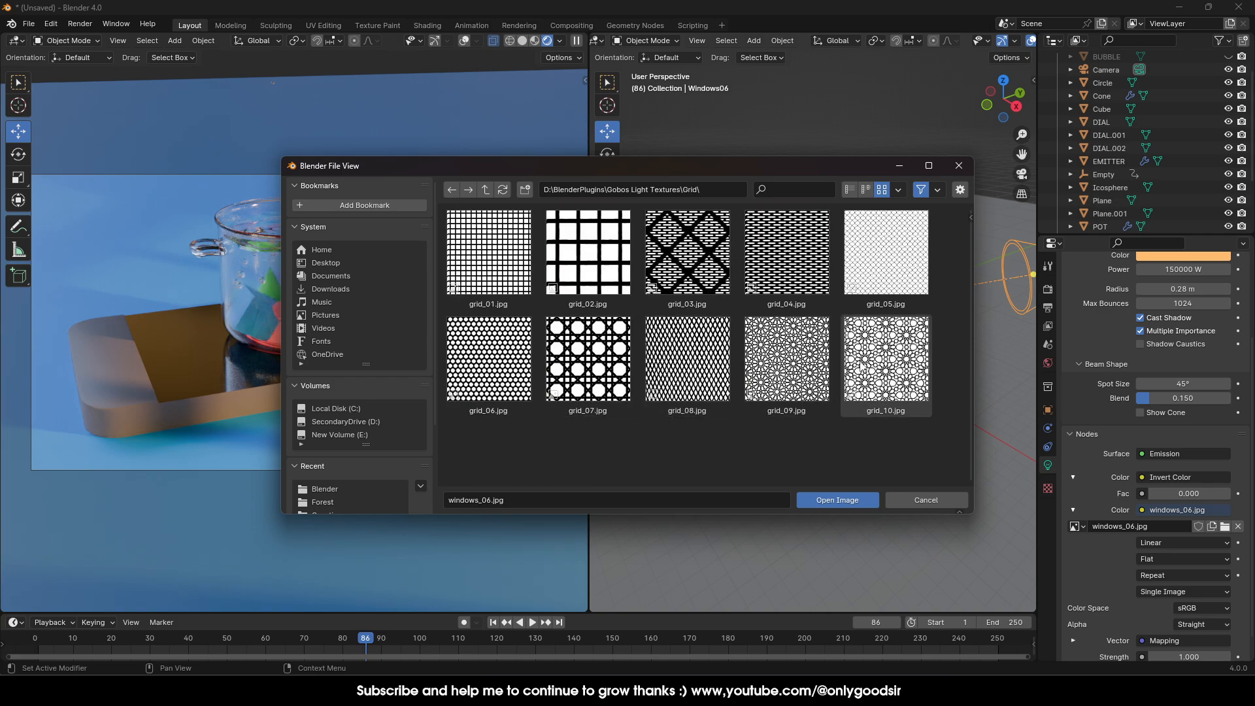
click(886, 350)
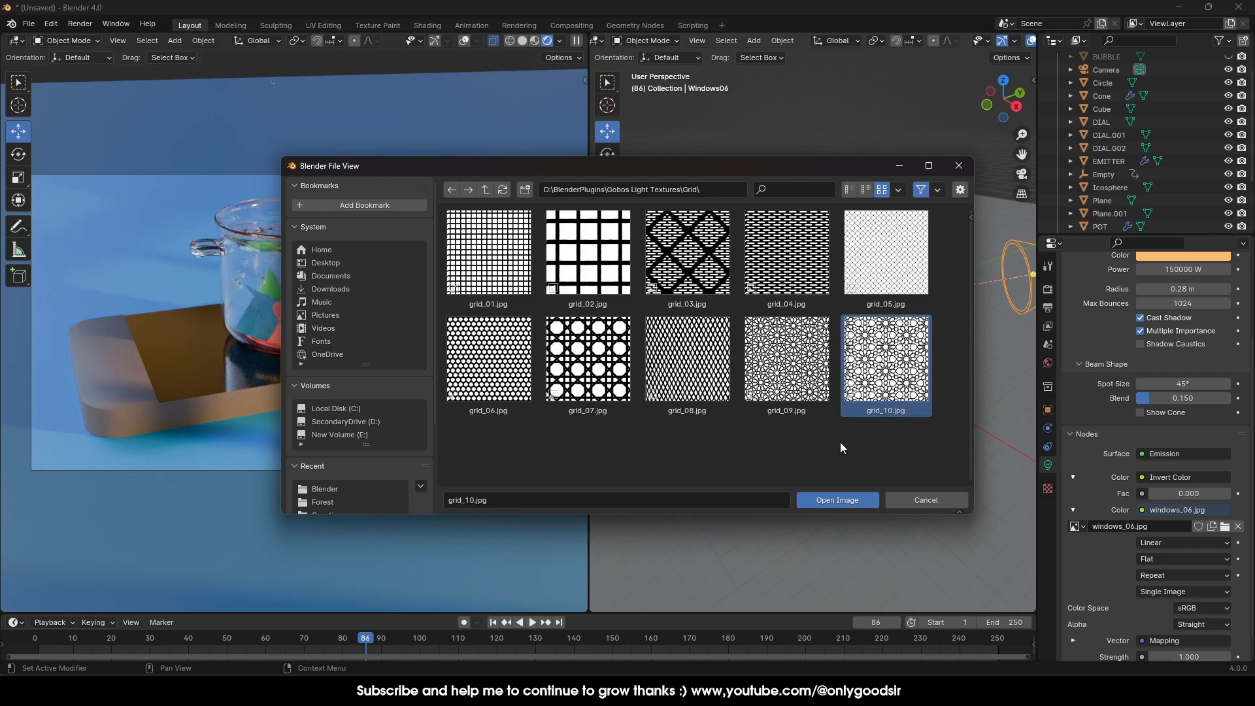
click(825, 500)
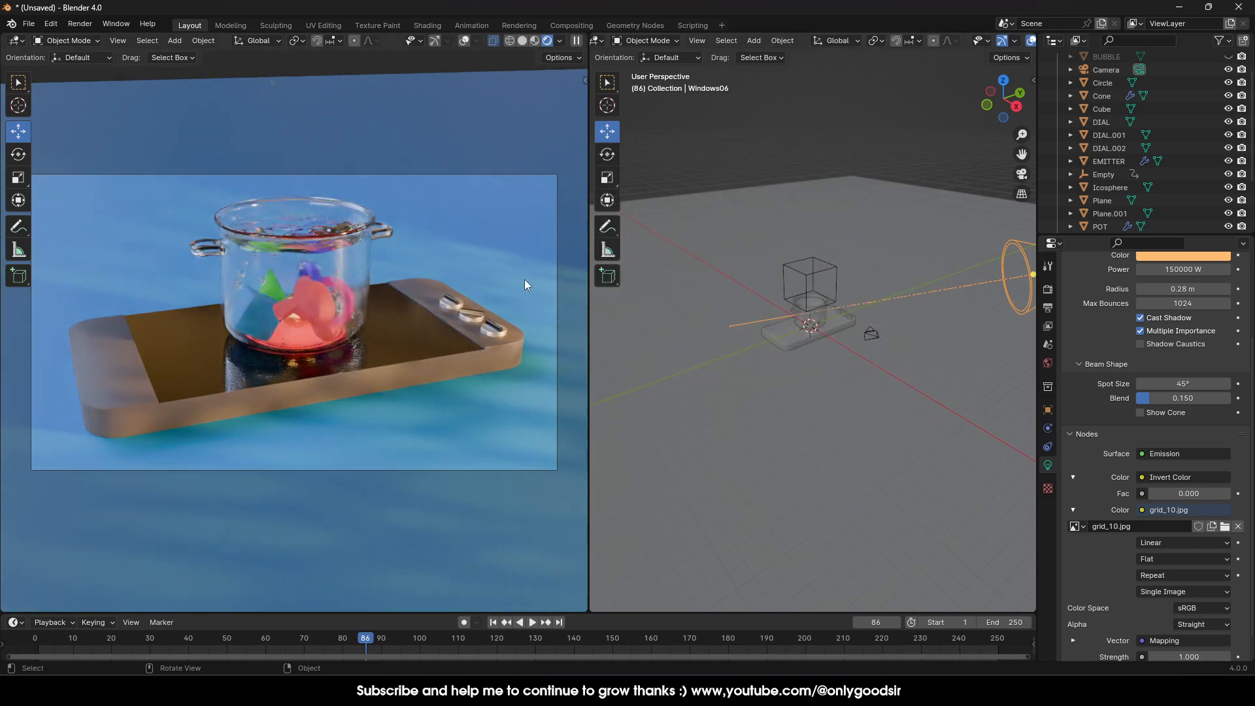
Step: Raise the Windows06 light about 12.5 m, set its radius to 0.21 m, and bring it back down about 9.9 m
scroll(996, 311, down, 2)
drag(1013, 281, 973, 186)
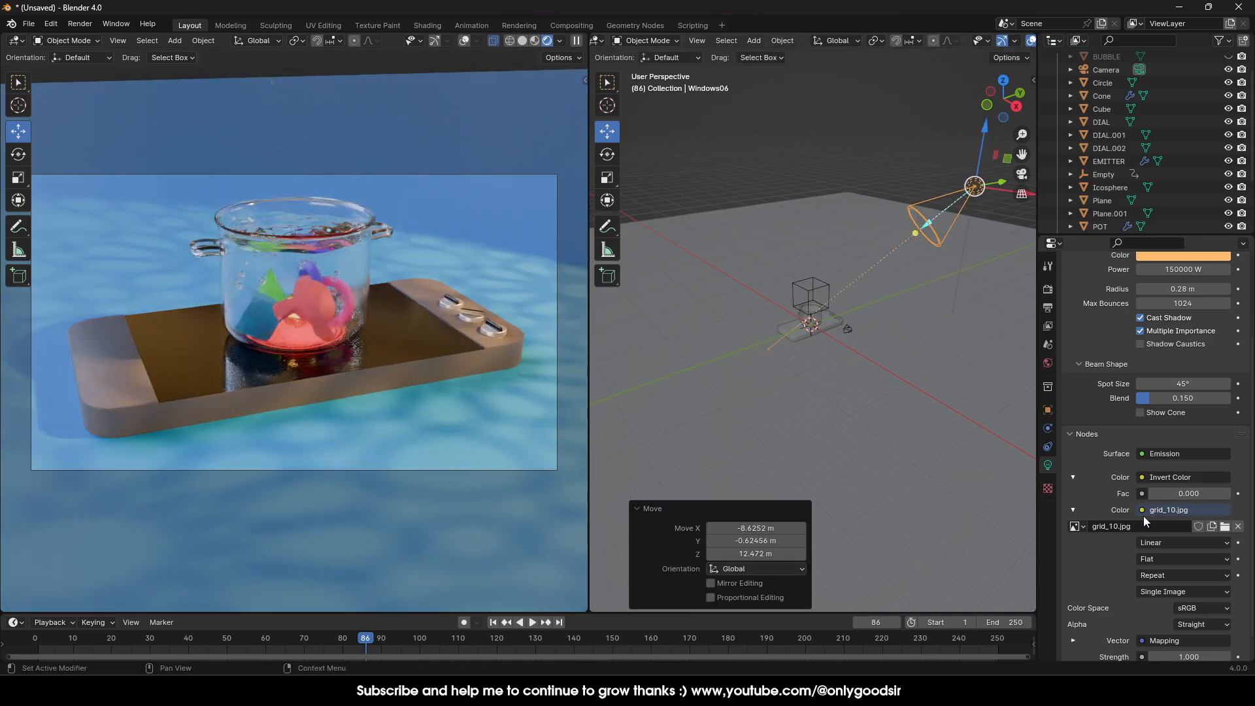
scroll(1165, 368, up, 3)
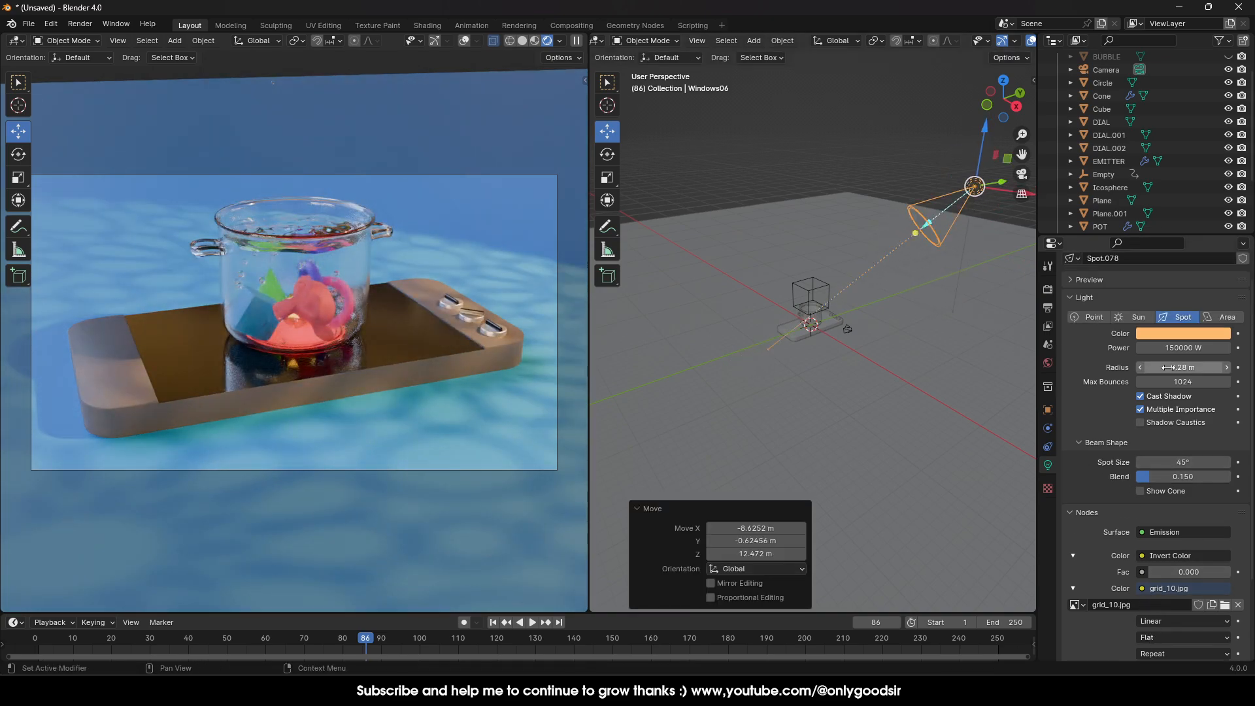
drag(1189, 369, 1184, 369)
drag(983, 194, 1023, 262)
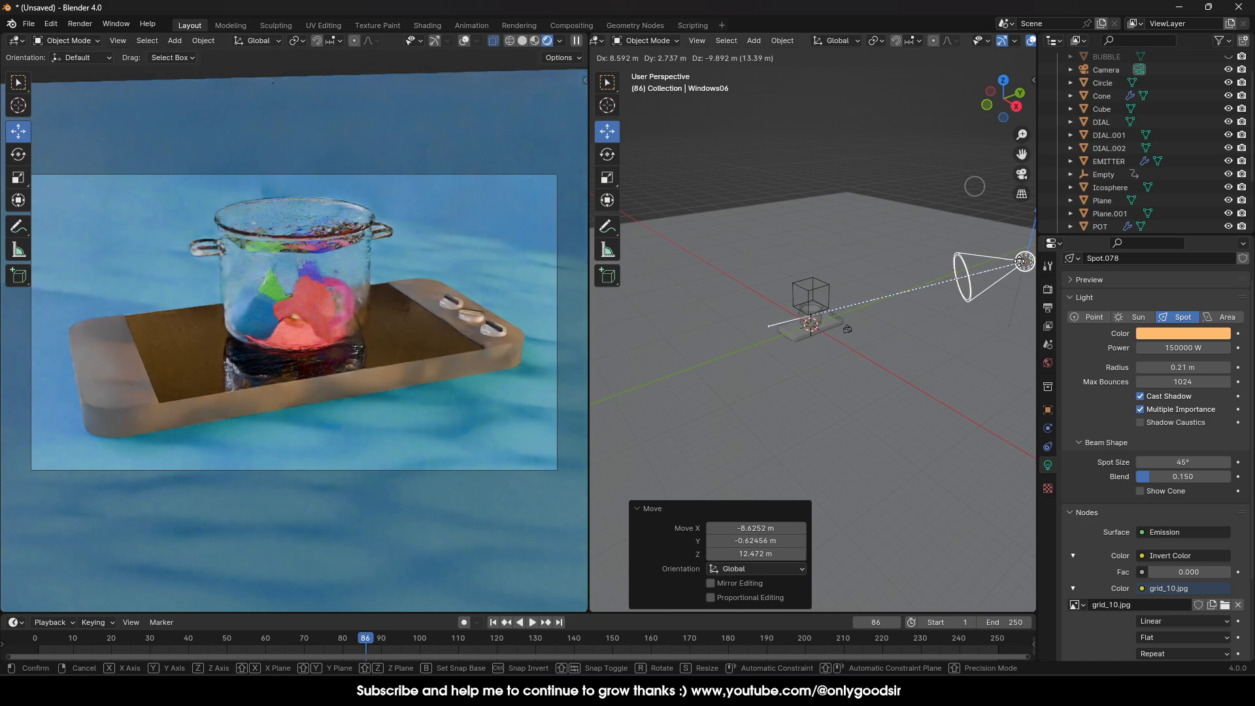
Step: Change the base colour of the ground plane's material to a golden yellow and deselect the plane
click(722, 292)
click(1182, 393)
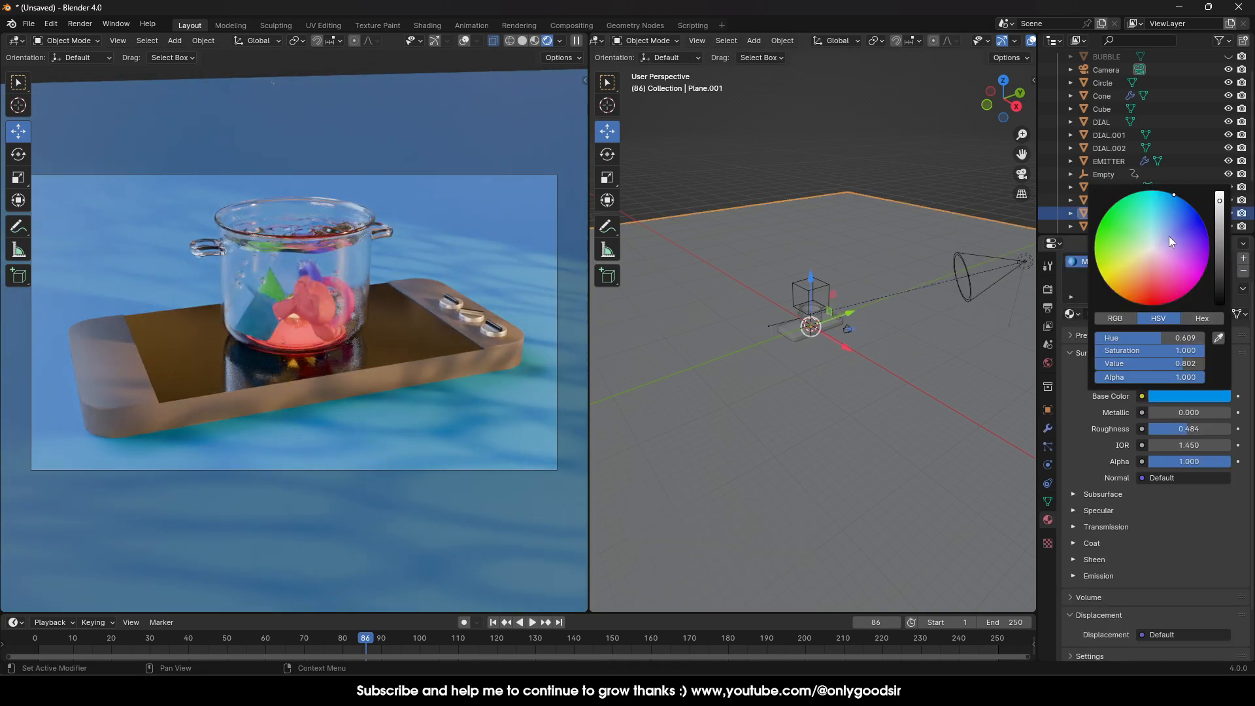
mouse_move(1169, 237)
mouse_down()
mouse_move(1172, 275)
mouse_move(1124, 276)
mouse_up()
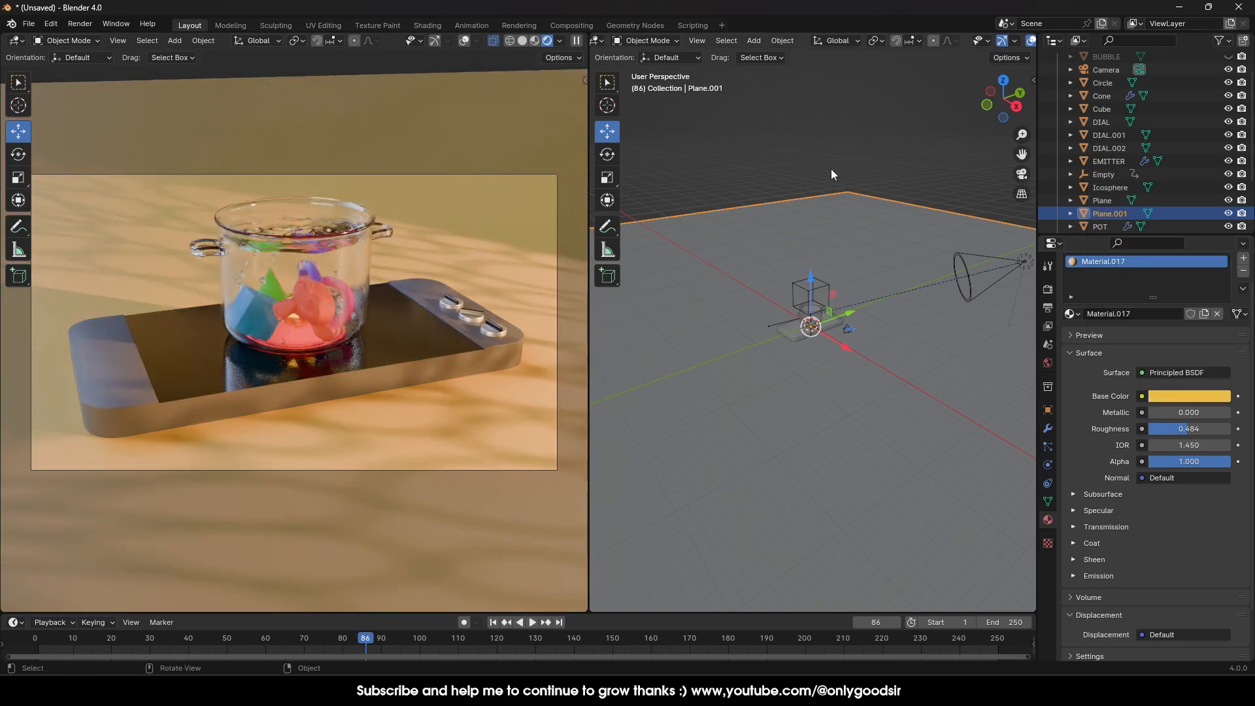
click(823, 136)
Step: Show the second viewport in wireframe and raise the emission strength of the red circle under the pot to 2.9
scroll(826, 362, up, 10)
scroll(828, 379, up, 8)
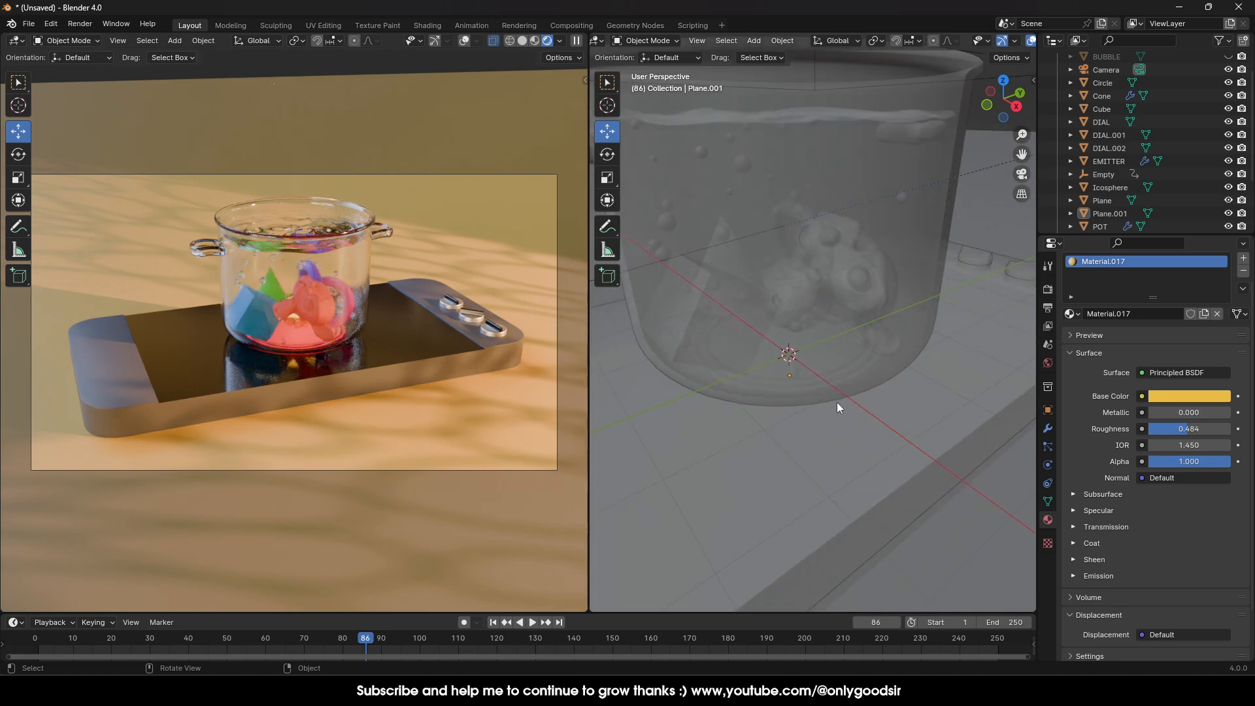
middle_drag(884, 436, 862, 392)
click(868, 380)
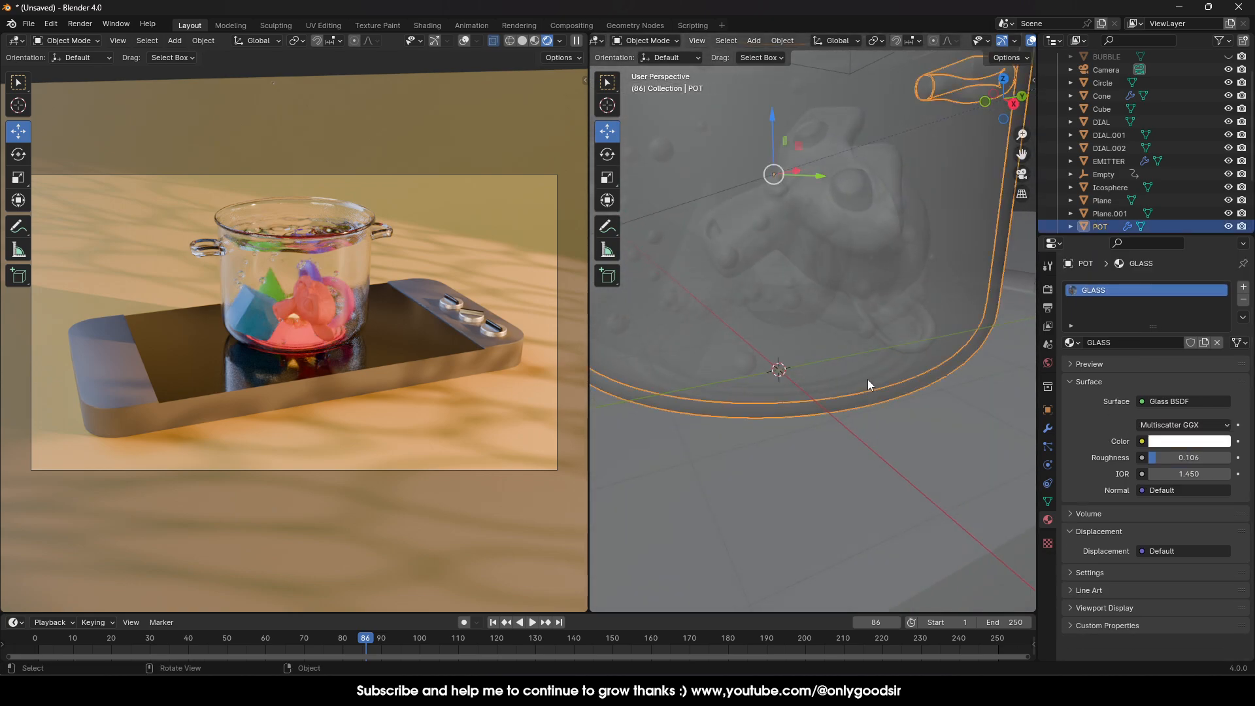
scroll(980, 42, down, 4)
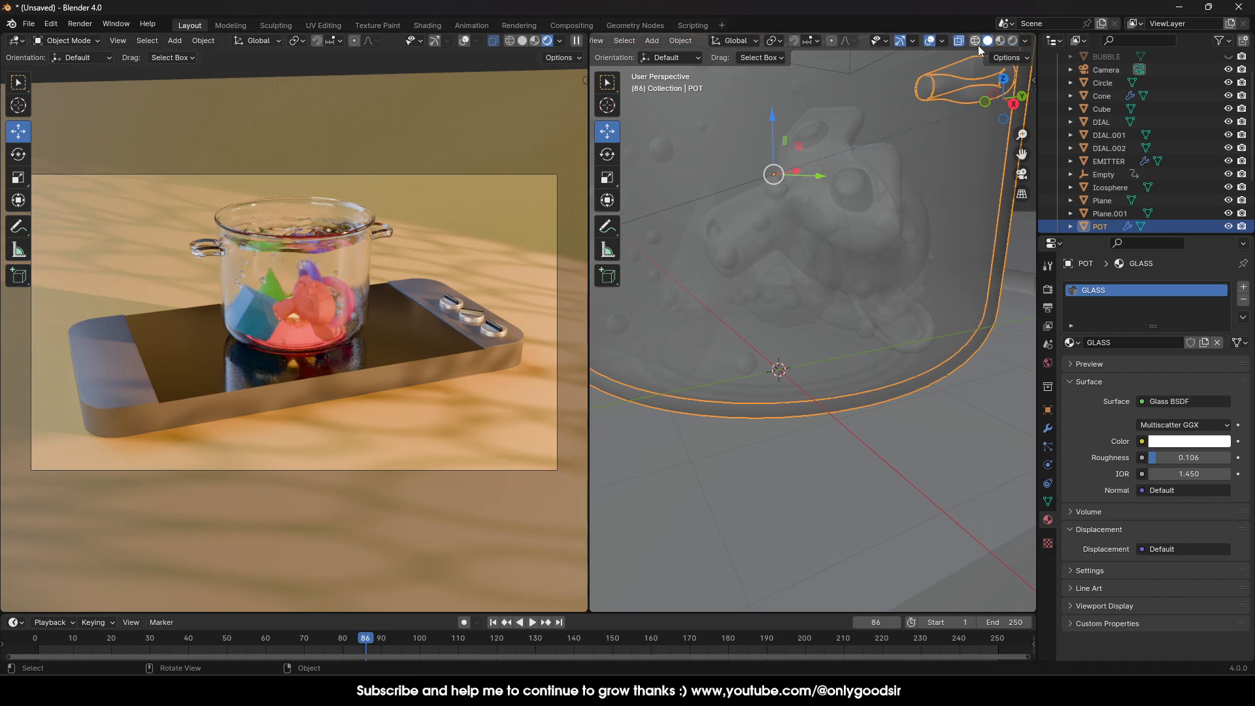
click(975, 41)
click(900, 332)
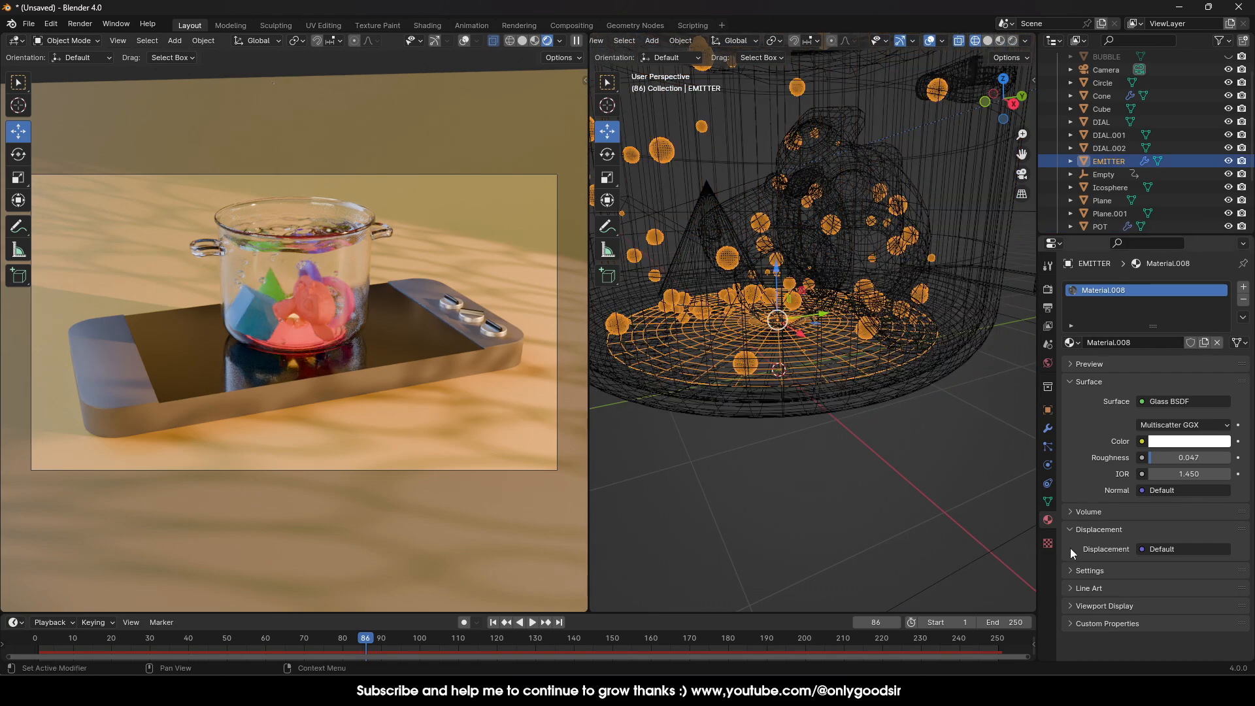
click(814, 386)
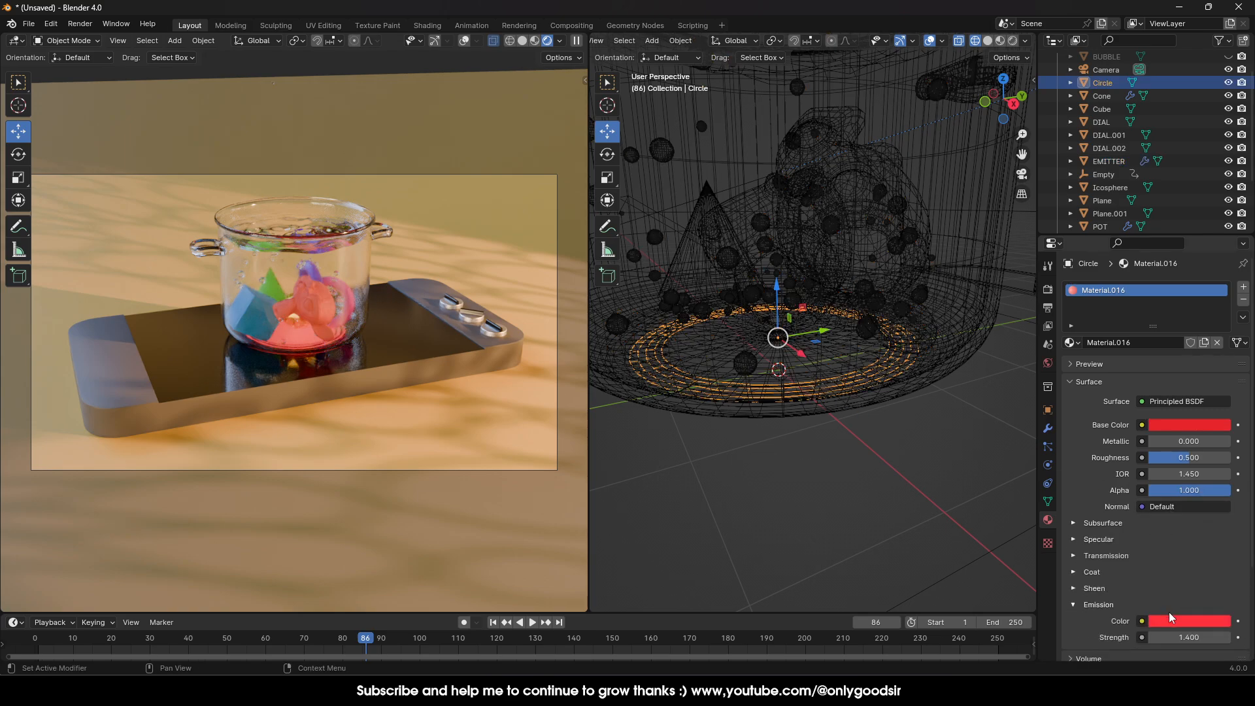
scroll(1170, 618, down, 2)
mouse_move(1187, 585)
mouse_down()
mouse_move(1219, 584)
mouse_move(1203, 585)
mouse_up()
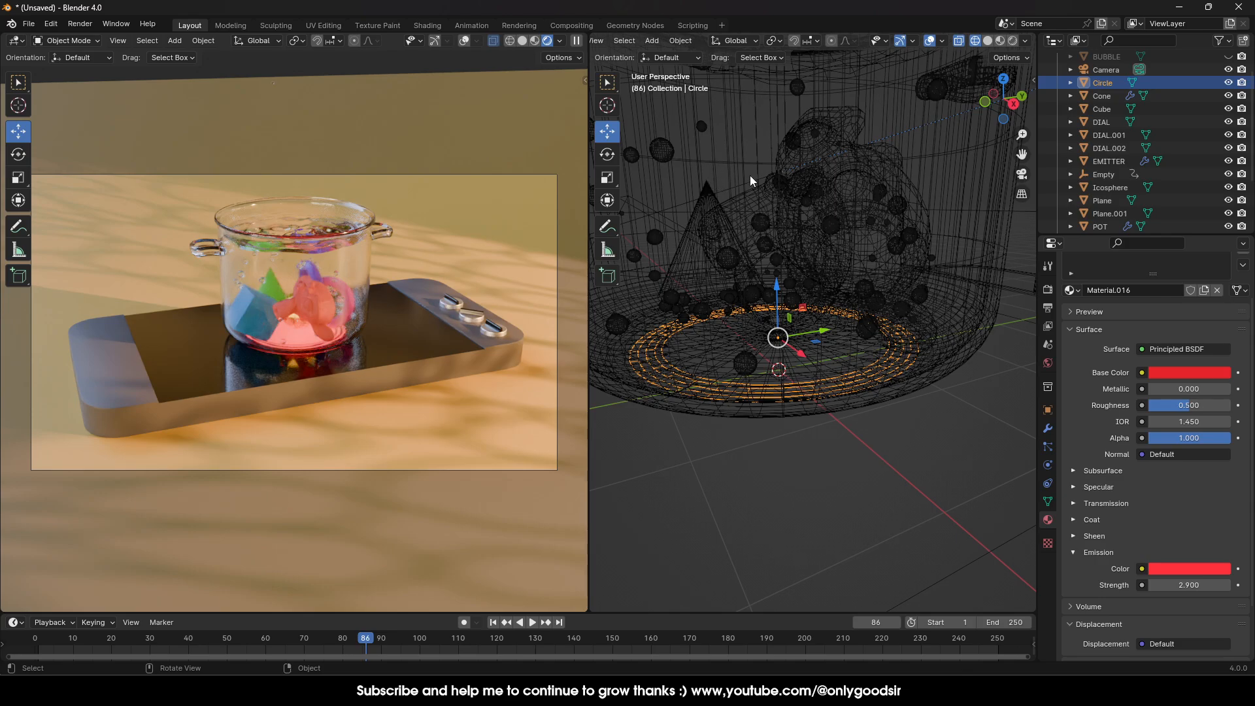
Step: Add a plane, move it about -4.97 m along Y, and raise it about 2.5 m beside the stove
scroll(820, 297, down, 8)
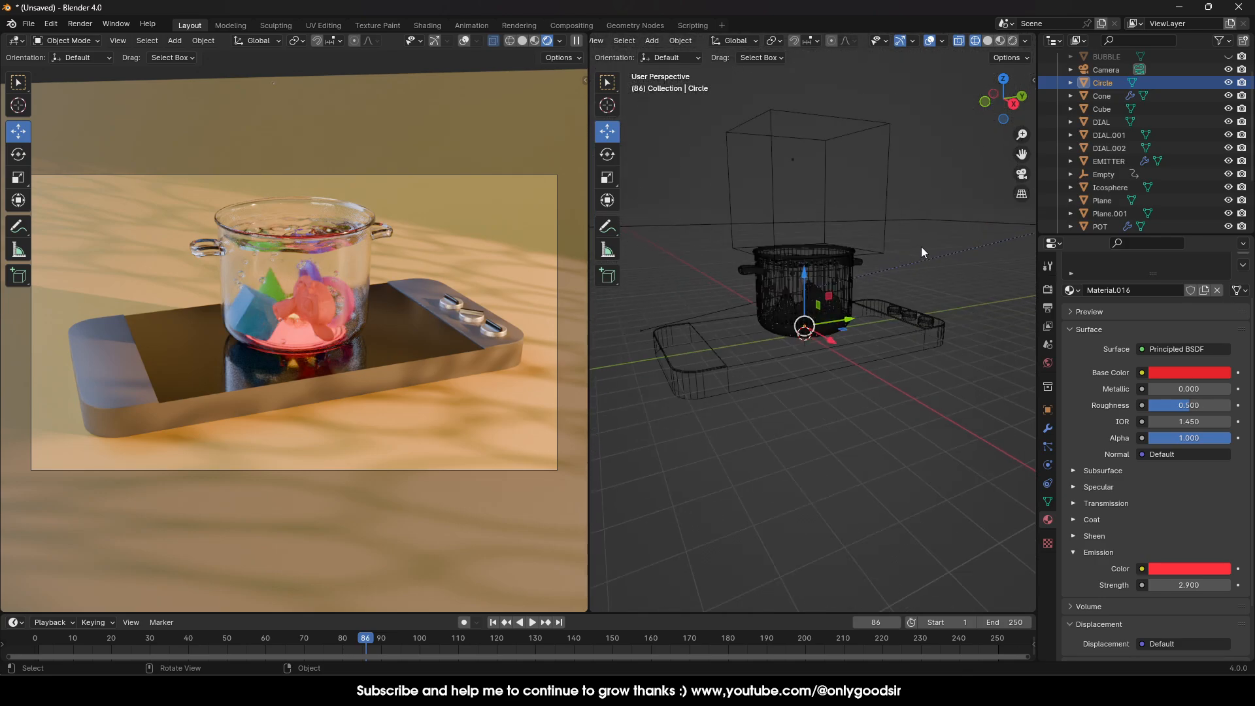
click(906, 188)
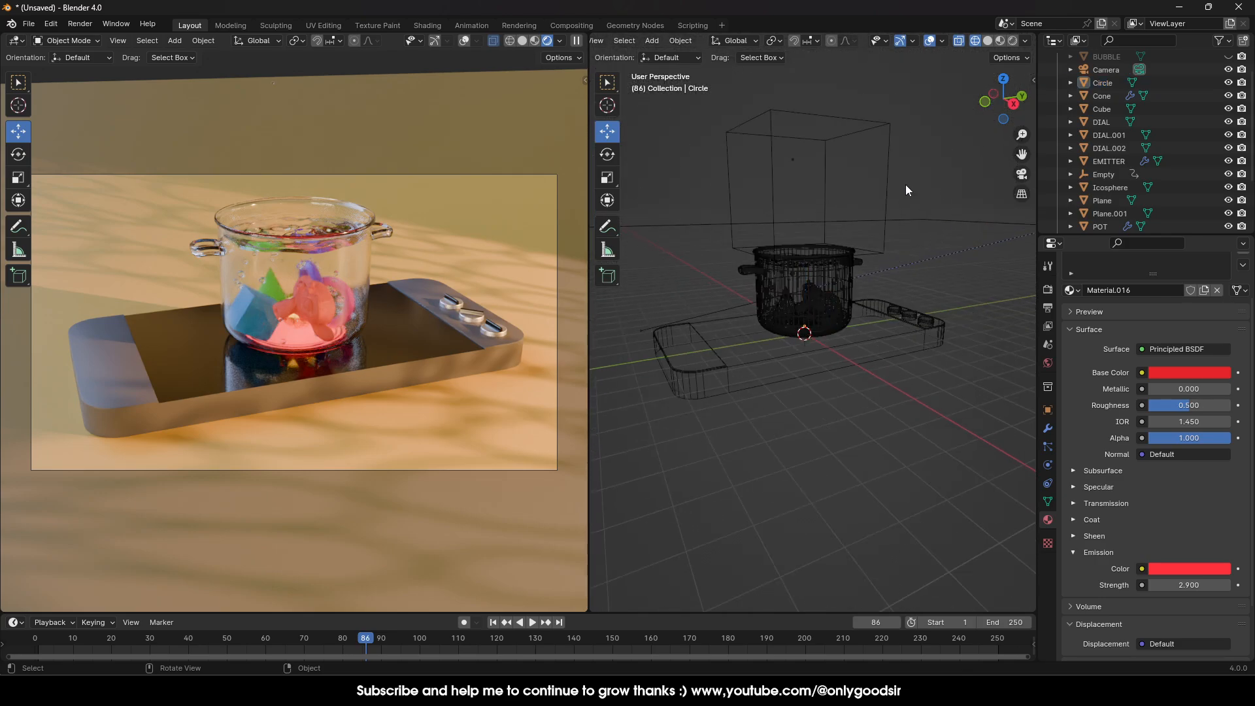
click(649, 41)
mouse_move(657, 53)
click(792, 57)
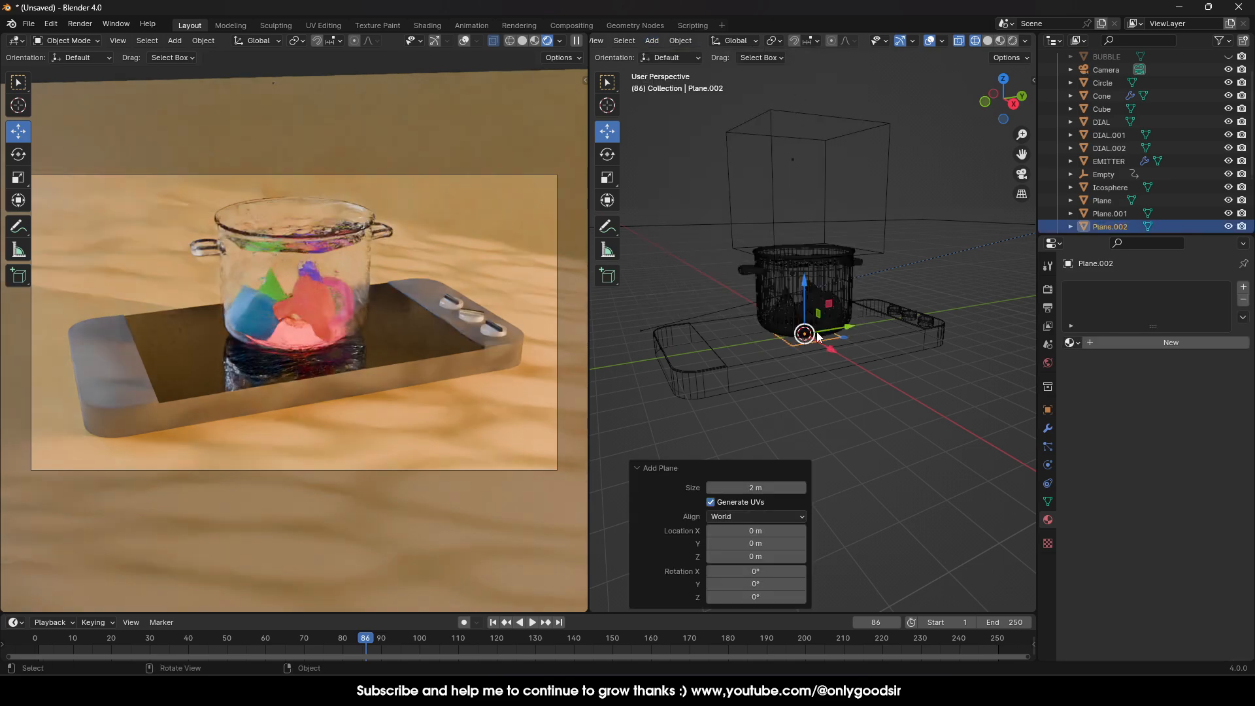
key(g)
key(y)
click(679, 324)
key(g)
key(z)
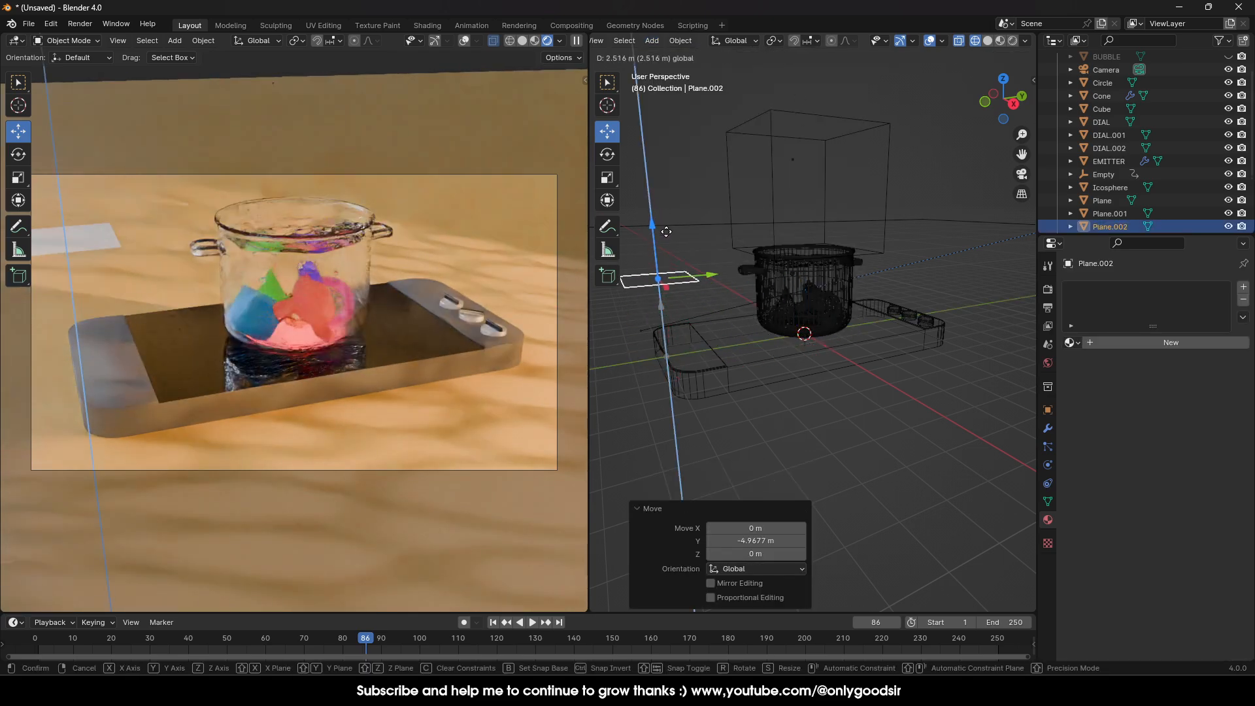
click(666, 232)
Step: Give the new plane a new material with its emission strength set to 380.9
click(1105, 343)
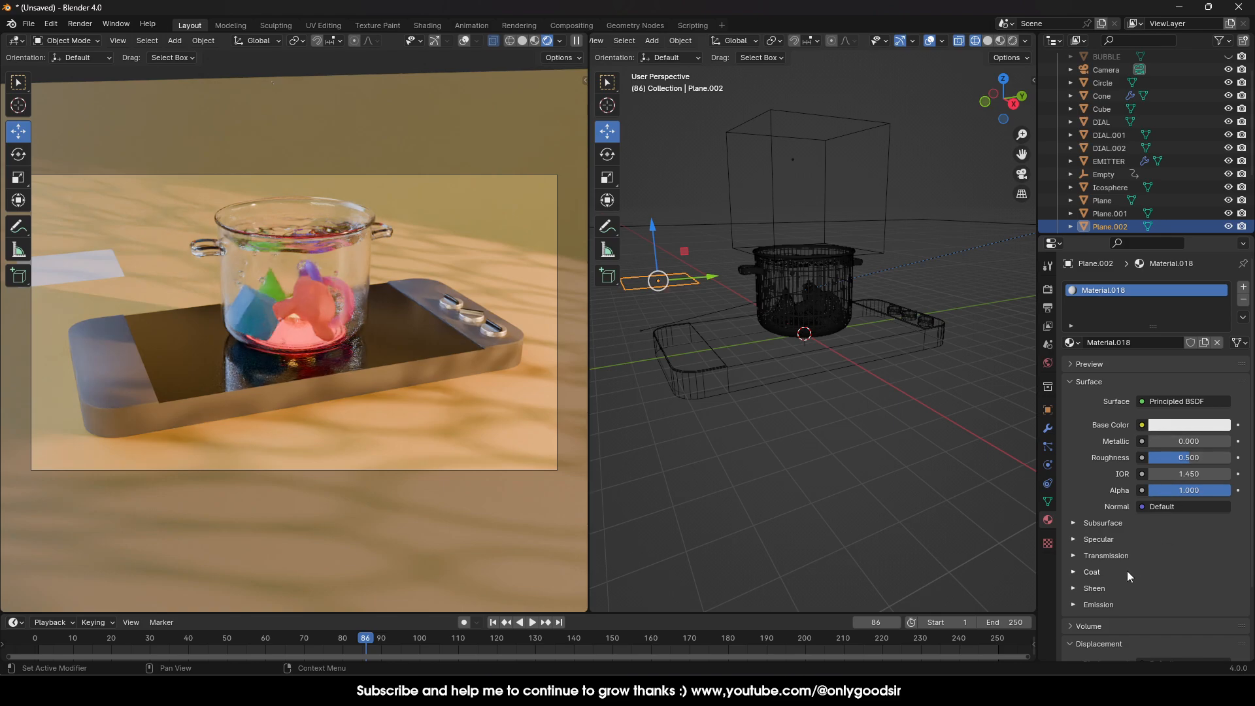
scroll(1127, 570, down, 2)
click(1073, 554)
drag(1173, 584, 1233, 584)
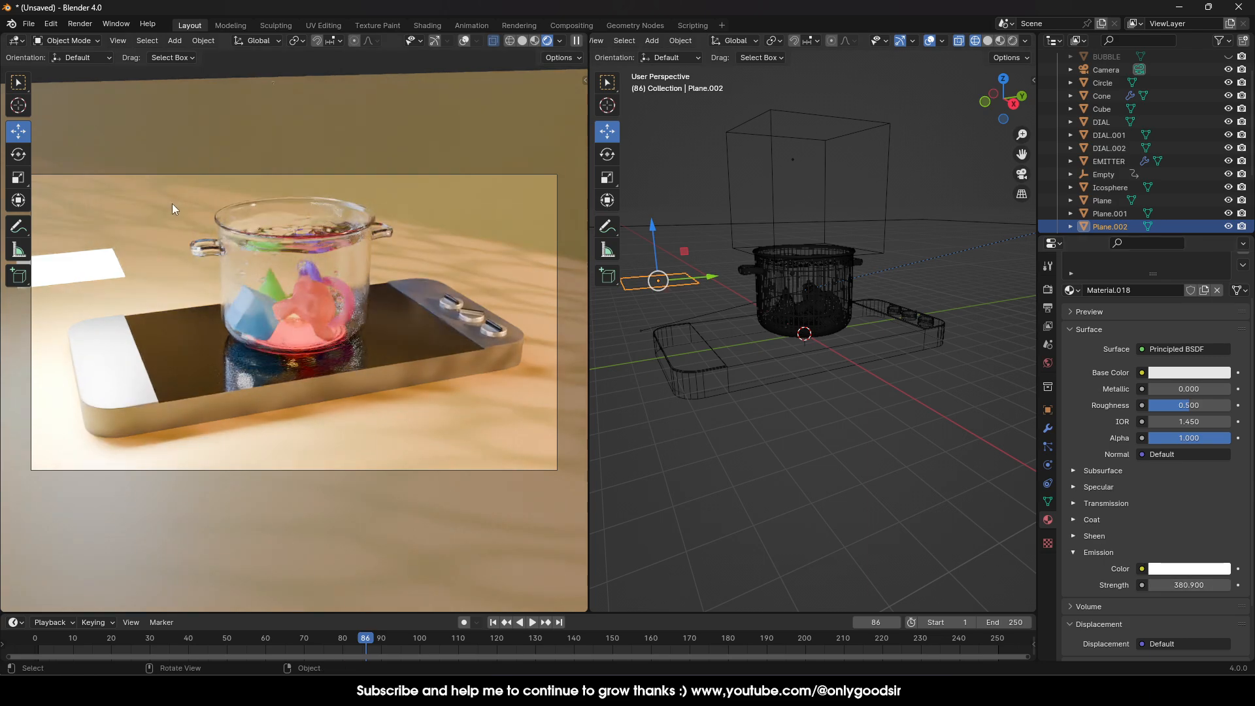
Step: Rotate the light plane -94.6° about X to stand upright and move it about -1.58 m in X, -2.68 m in Y and 0.41 m in Z
click(607, 155)
drag(626, 245, 722, 157)
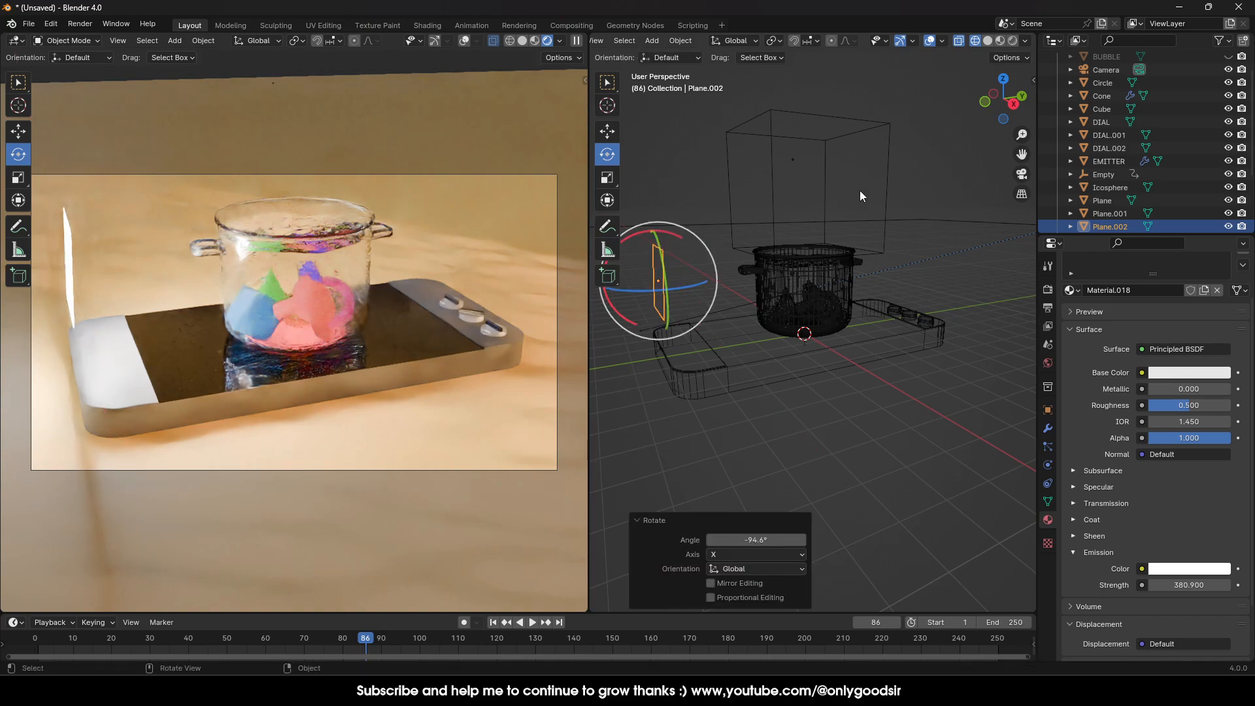
click(607, 132)
scroll(686, 248, down, 2)
drag(716, 290, 646, 283)
middle_drag(672, 306, 762, 315)
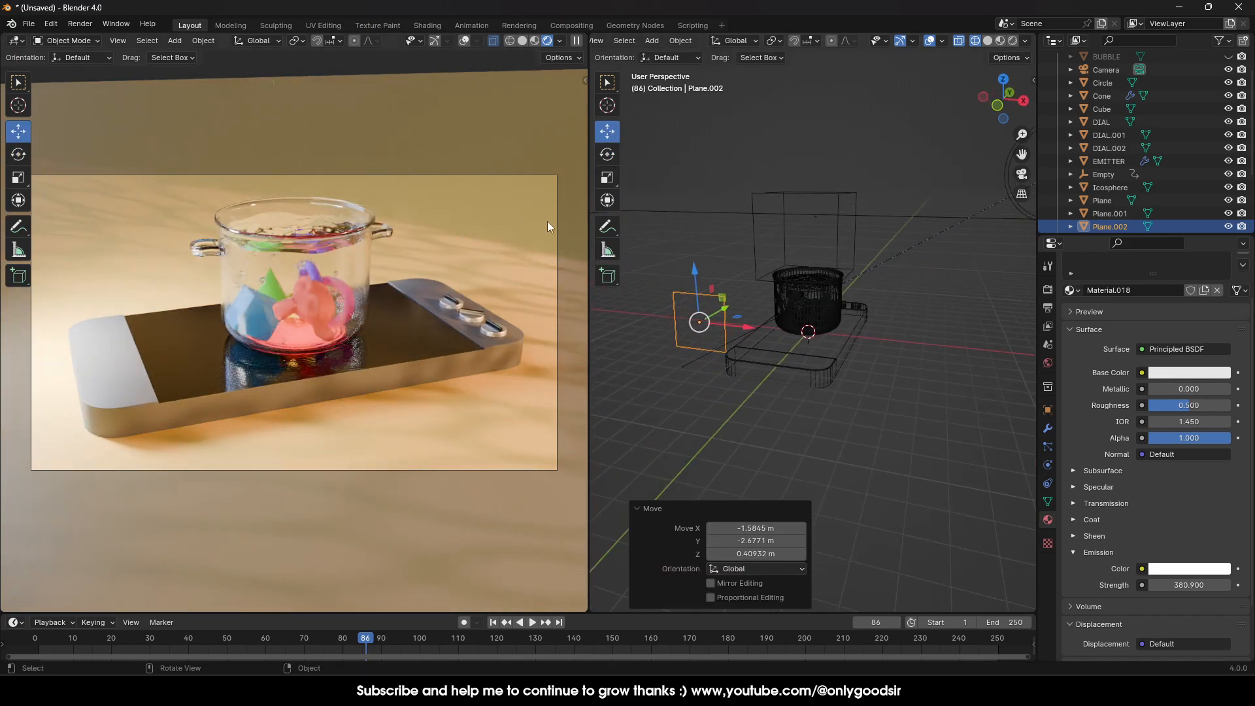
Step: Scale the light plane into a tall strip, narrowing it along X and stretching it by 6.04 along Z
click(607, 178)
drag(750, 323, 716, 323)
drag(694, 271, 674, 16)
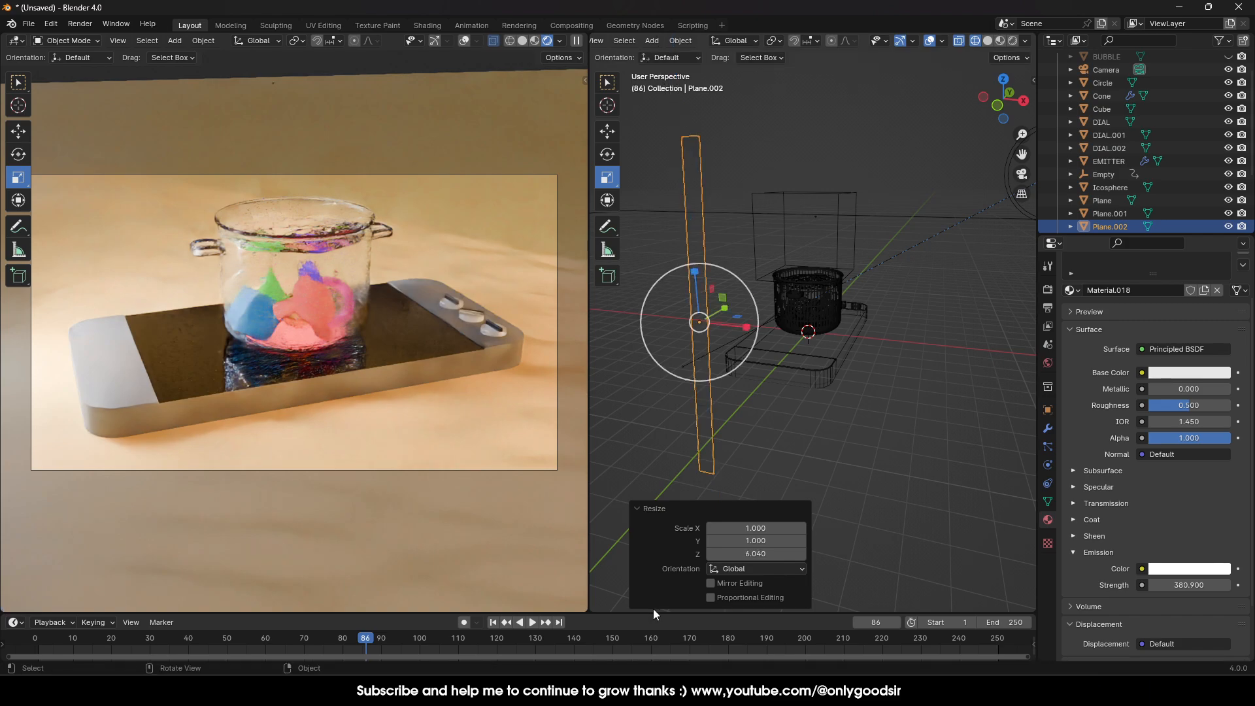
Step: Move the light strip about 4.55 m along X and about -3.09 m along Y
click(607, 133)
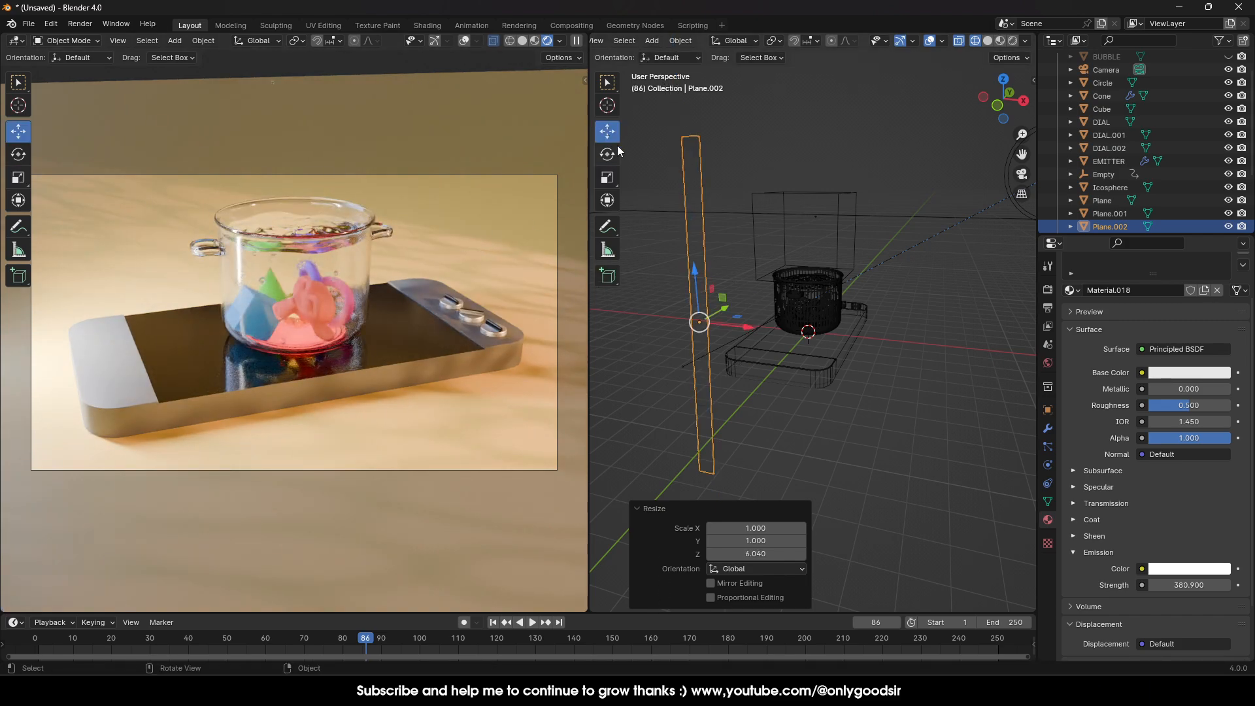
drag(736, 327, 842, 320)
middle_drag(842, 320, 725, 314)
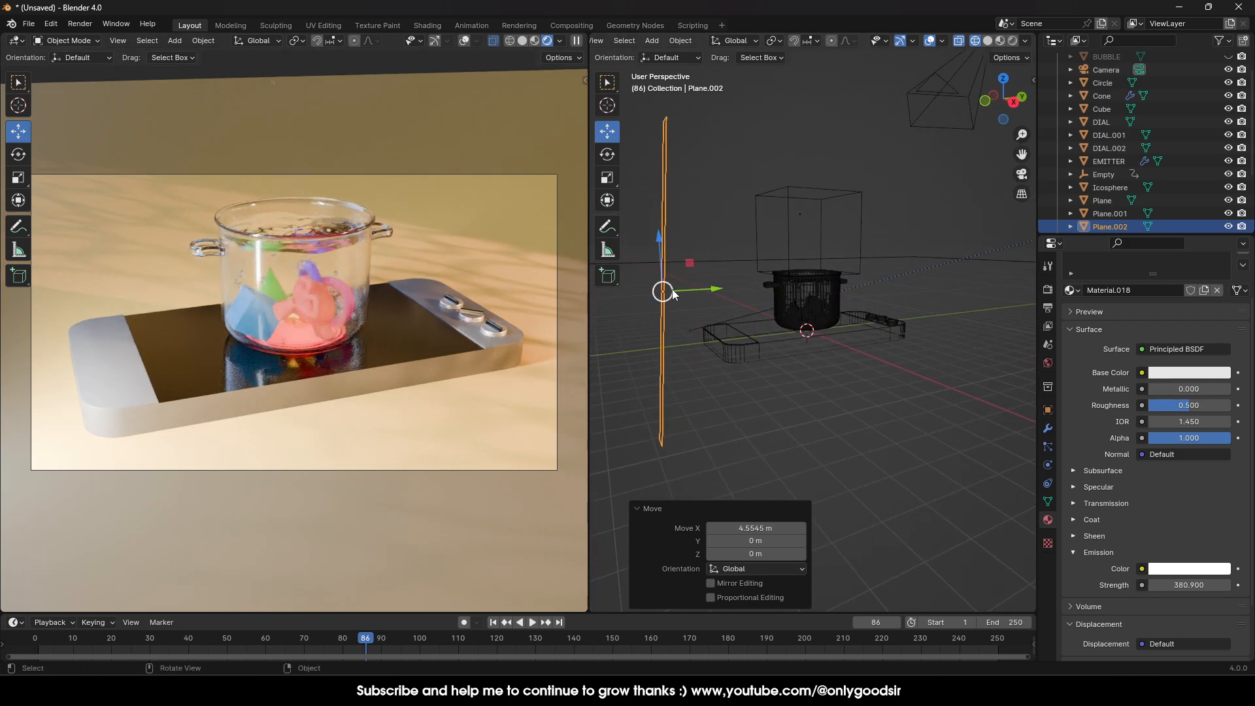
mouse_move(711, 289)
mouse_down()
mouse_move(753, 318)
mouse_move(707, 295)
mouse_up()
Step: Set the light strip's base colour to a saturated blue and its emission colour to a very pale bluish white
click(1188, 374)
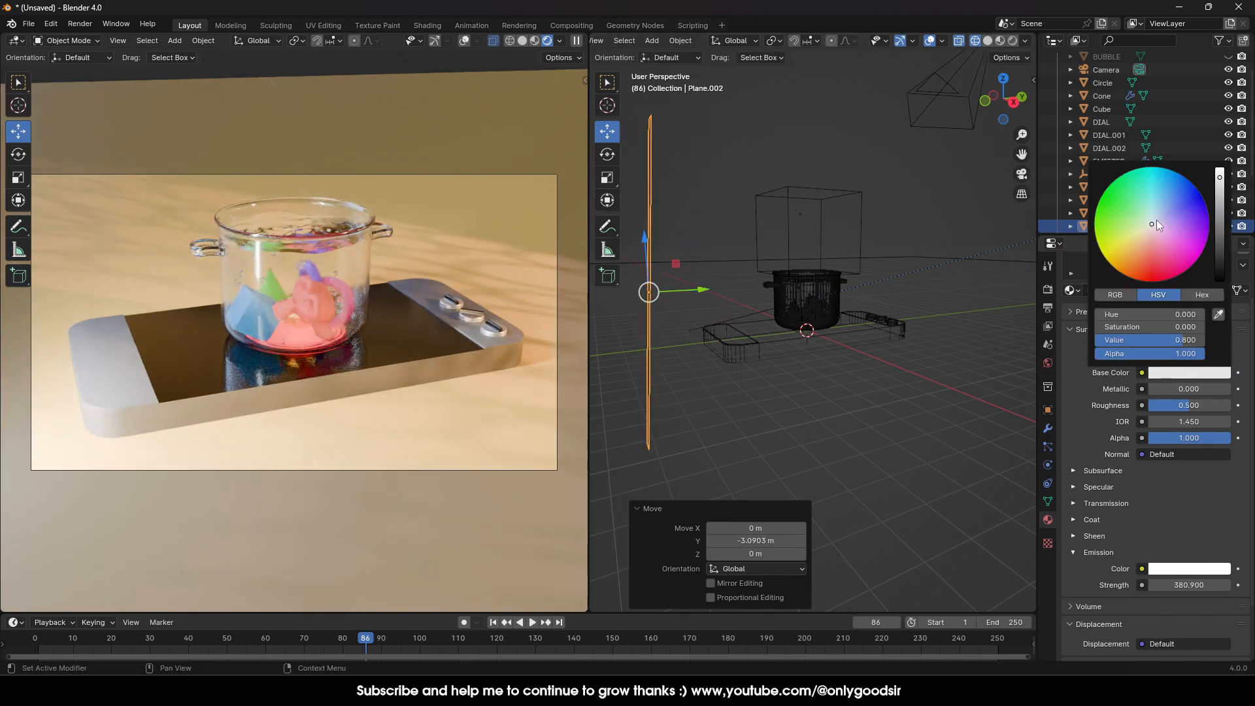
drag(1157, 225, 1199, 193)
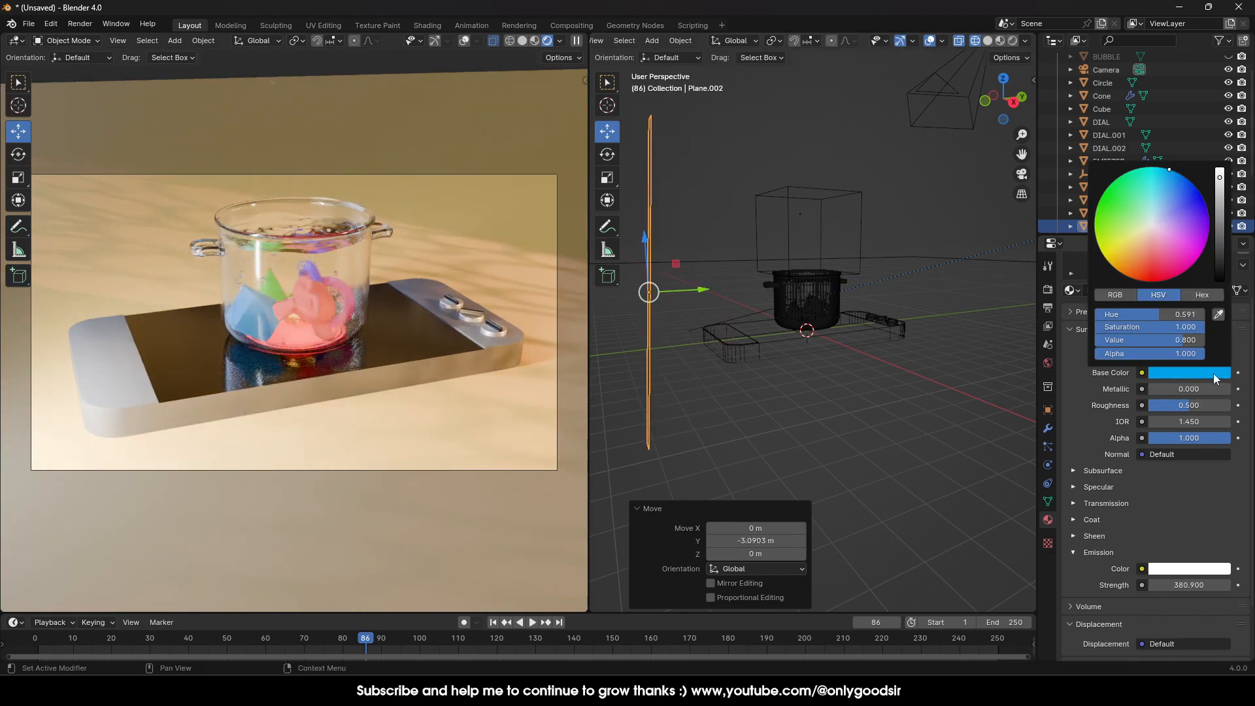
click(1208, 569)
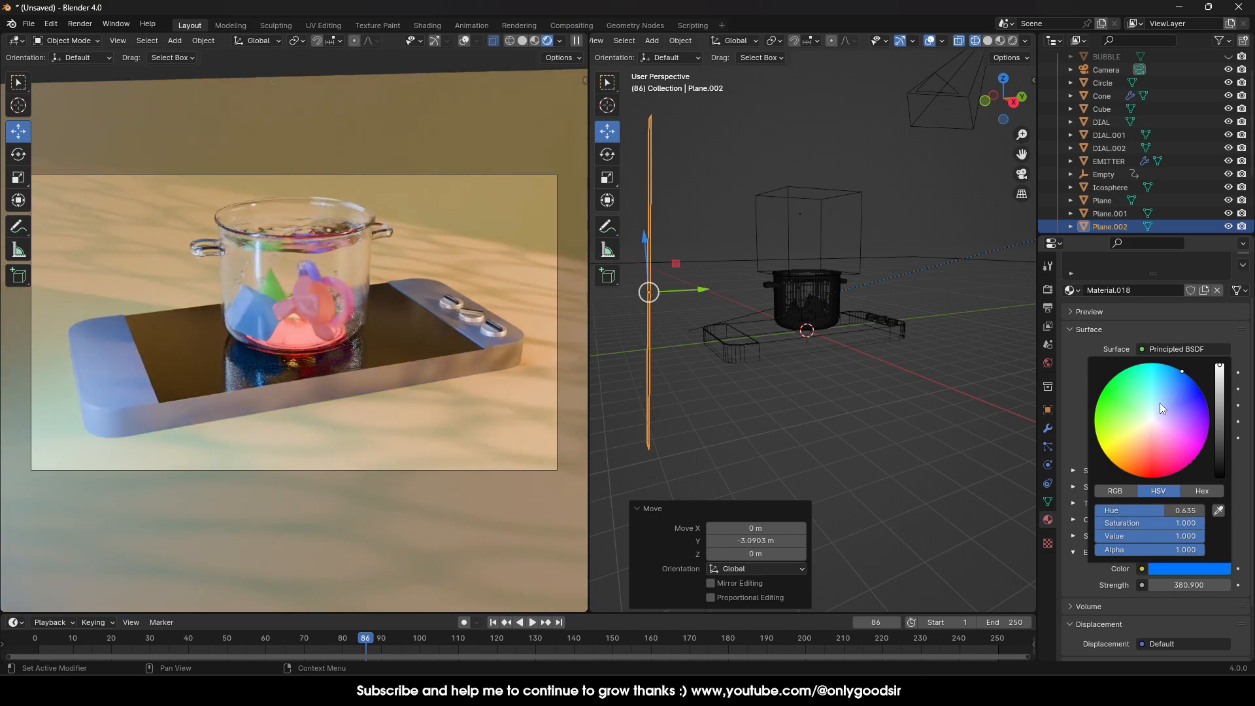
mouse_move(1160, 403)
mouse_down()
mouse_move(1112, 410)
mouse_move(1124, 470)
mouse_move(1162, 460)
mouse_move(1152, 426)
mouse_move(1169, 386)
mouse_move(1120, 396)
mouse_move(1157, 439)
mouse_move(1153, 420)
mouse_up()
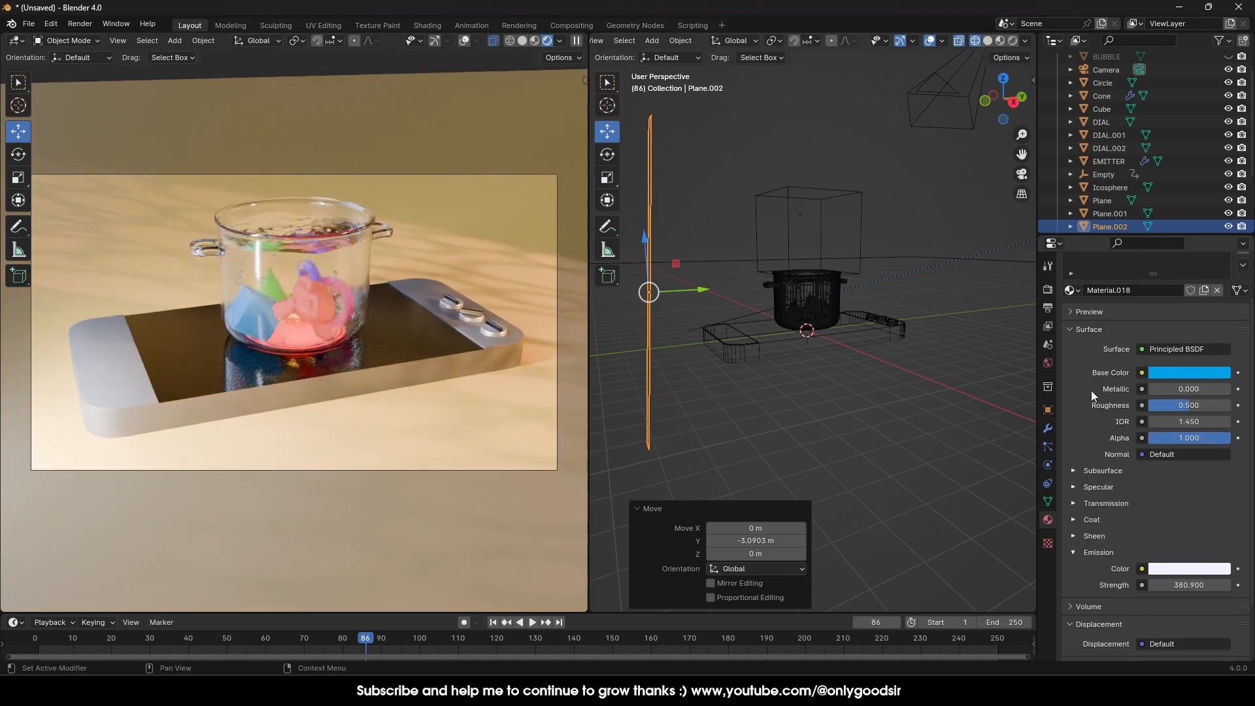
Step: Move the light strip about -6.7 m along X and deselect it
middle_drag(706, 320, 792, 347)
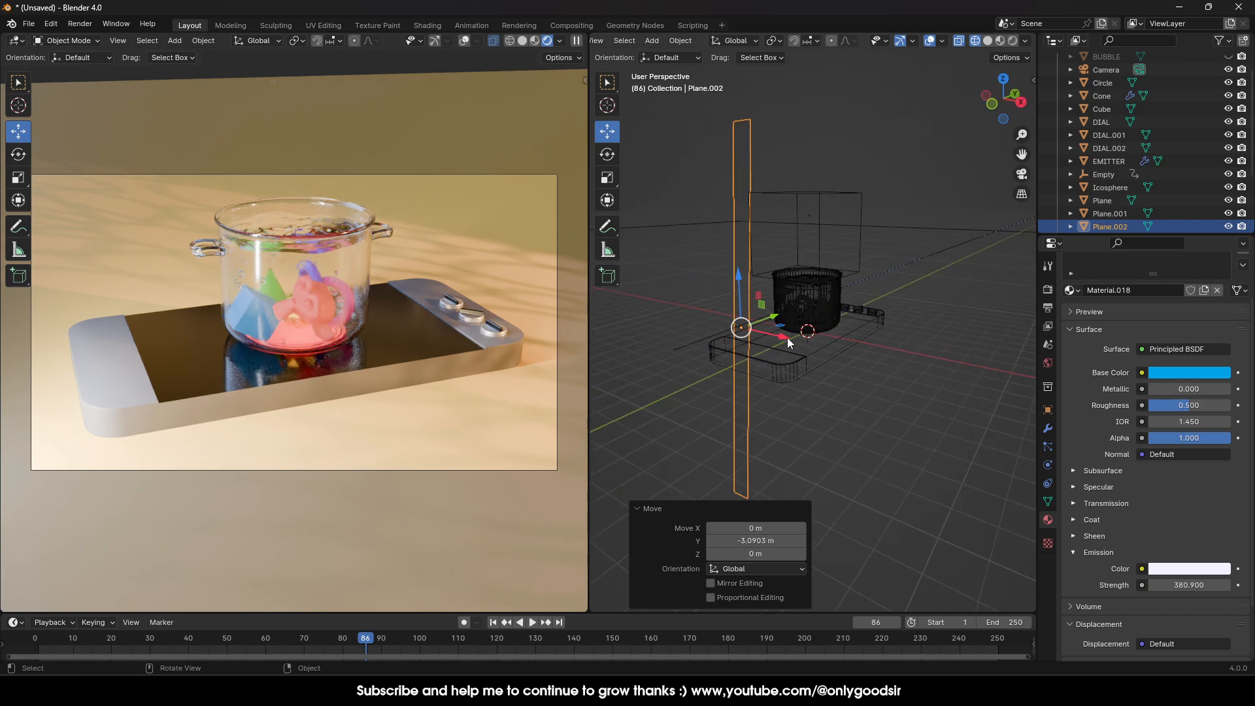
key(g)
key(x)
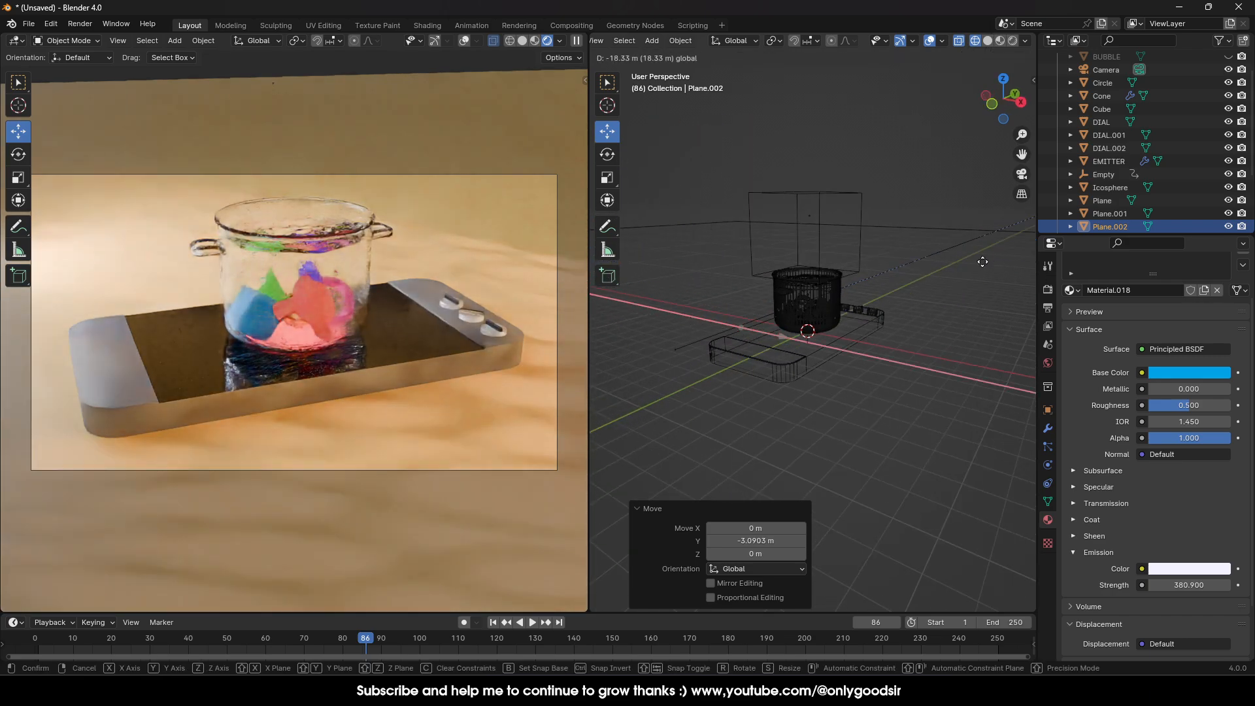
click(676, 283)
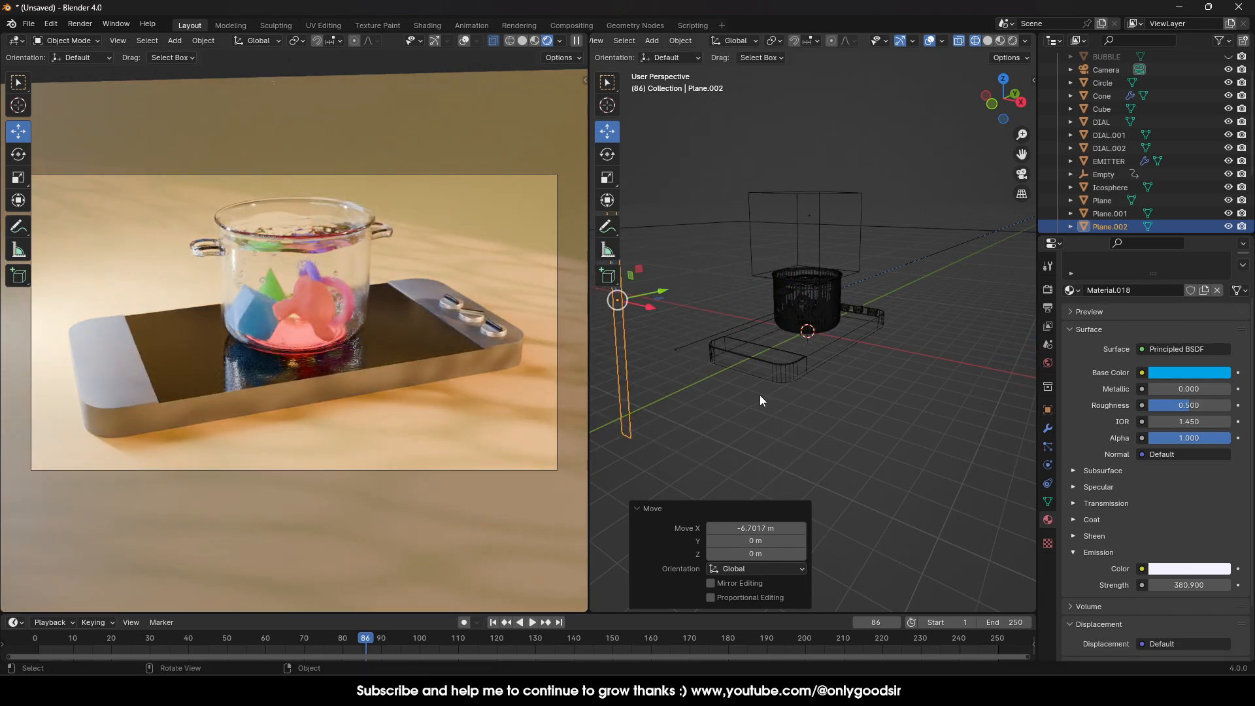
click(912, 393)
Step: Set the ground plane material's roughness to 1.0 and darken its base colour to black
click(964, 236)
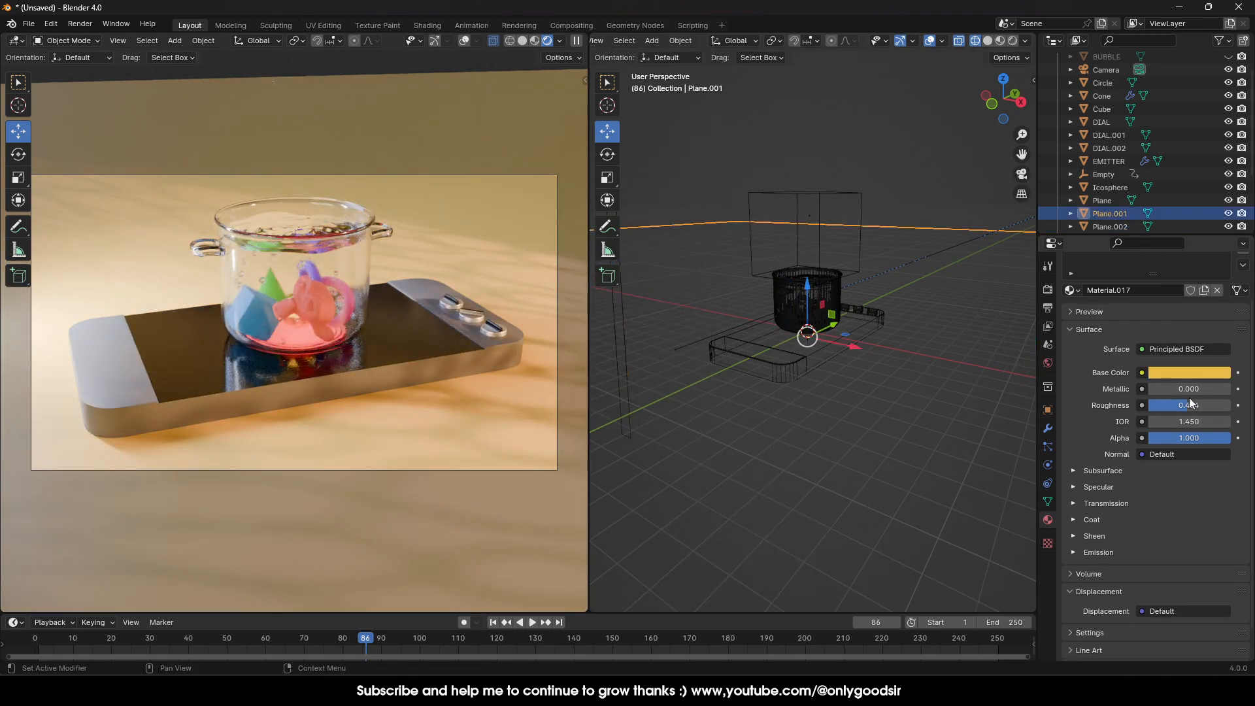
drag(1182, 407, 1229, 407)
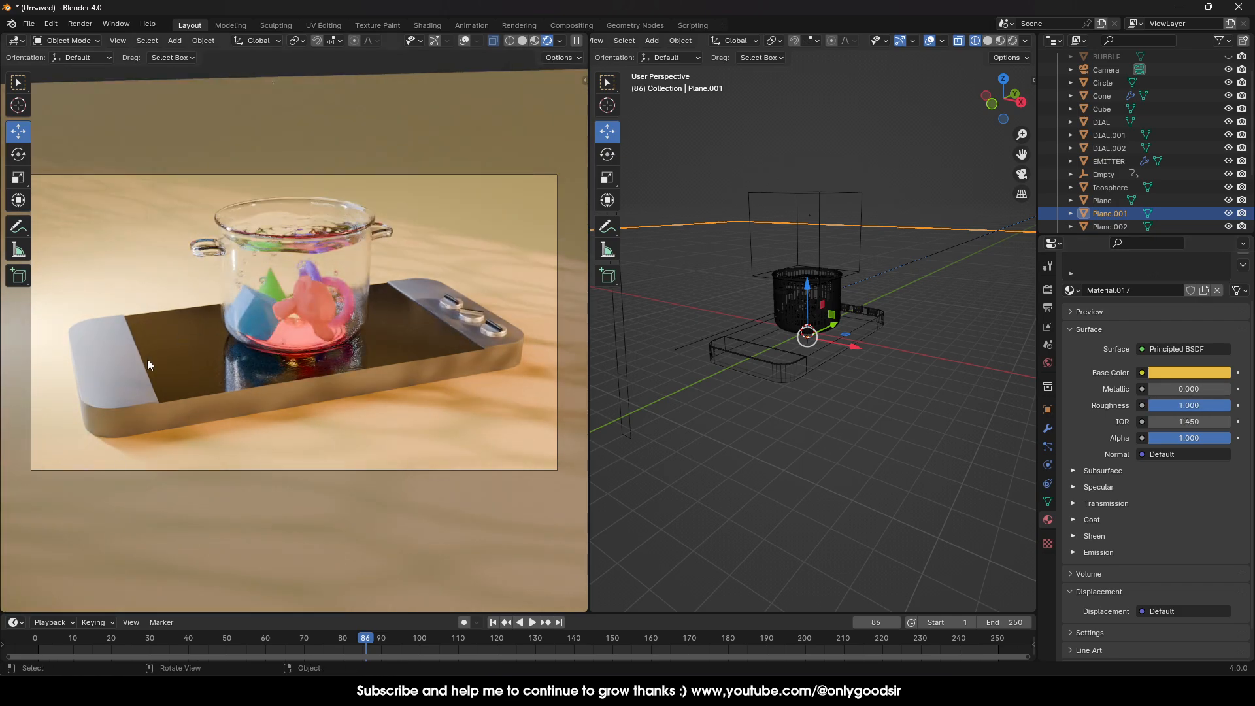
click(1180, 375)
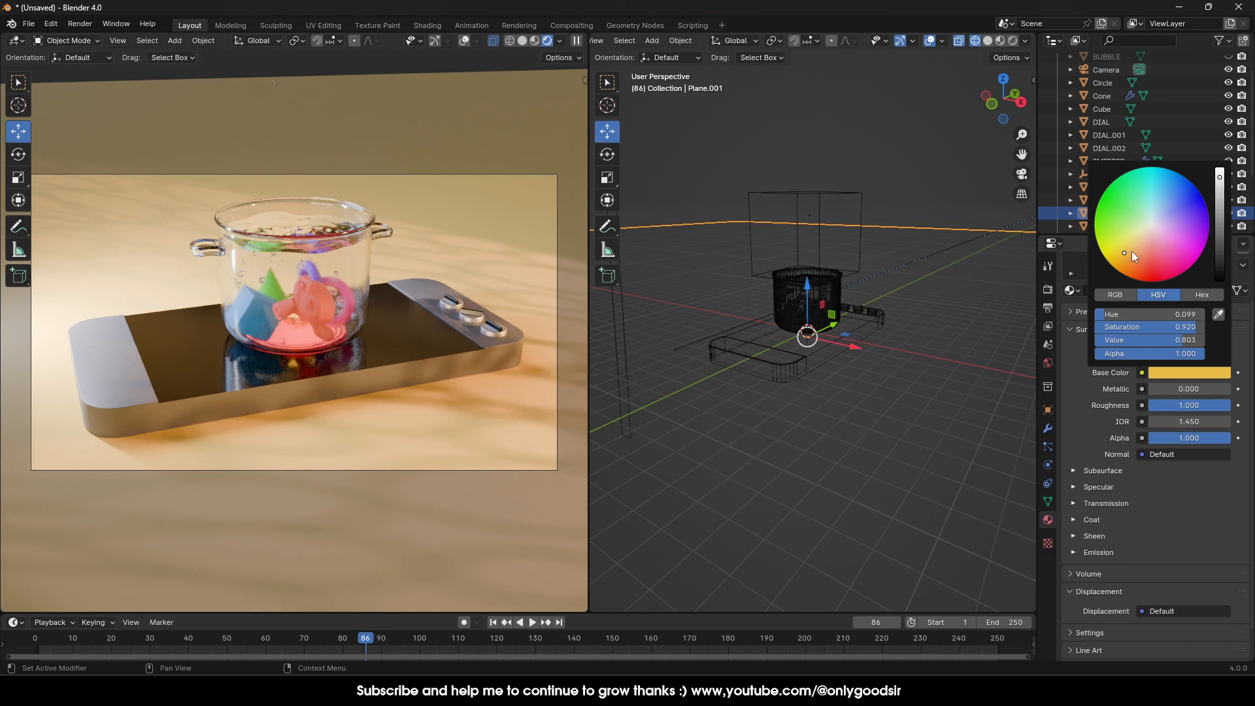
mouse_move(1131, 251)
mouse_down()
mouse_move(1127, 271)
mouse_move(1171, 235)
mouse_move(1142, 230)
mouse_up()
drag(1219, 225, 1220, 279)
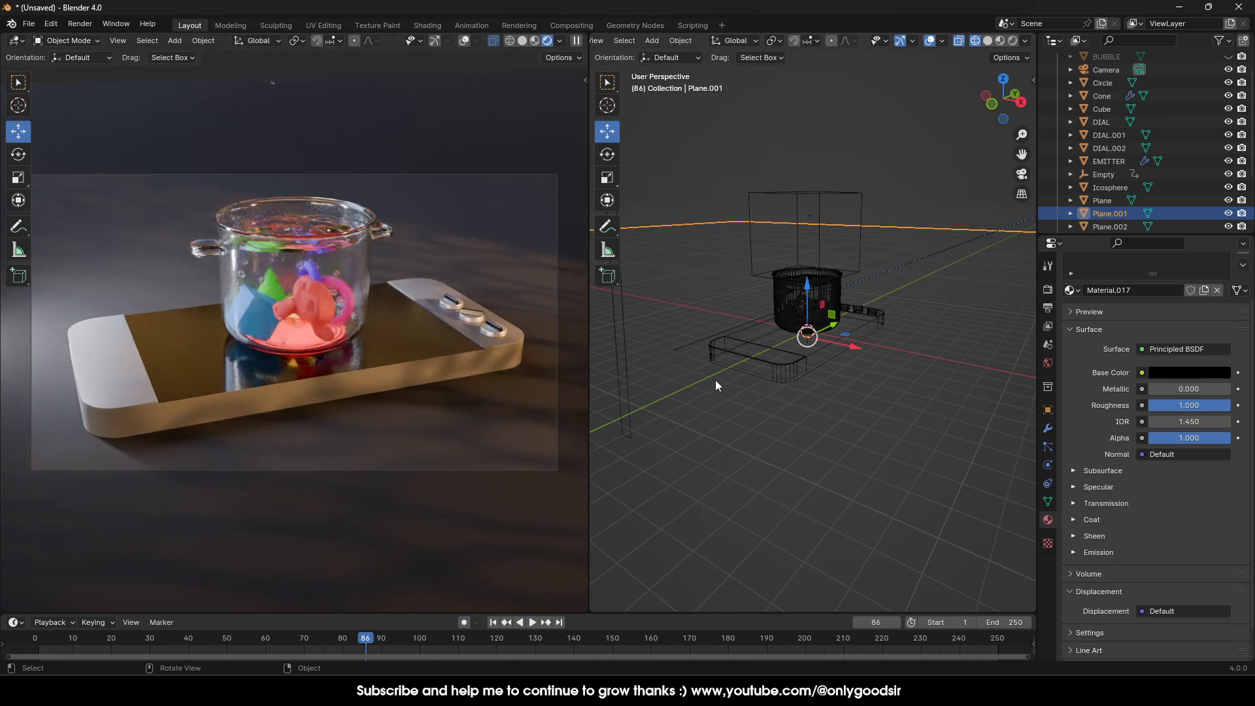
Step: Play the boiling animation from frame 86 to frame 109 and examine the rendered pot up close
click(531, 622)
click(531, 622)
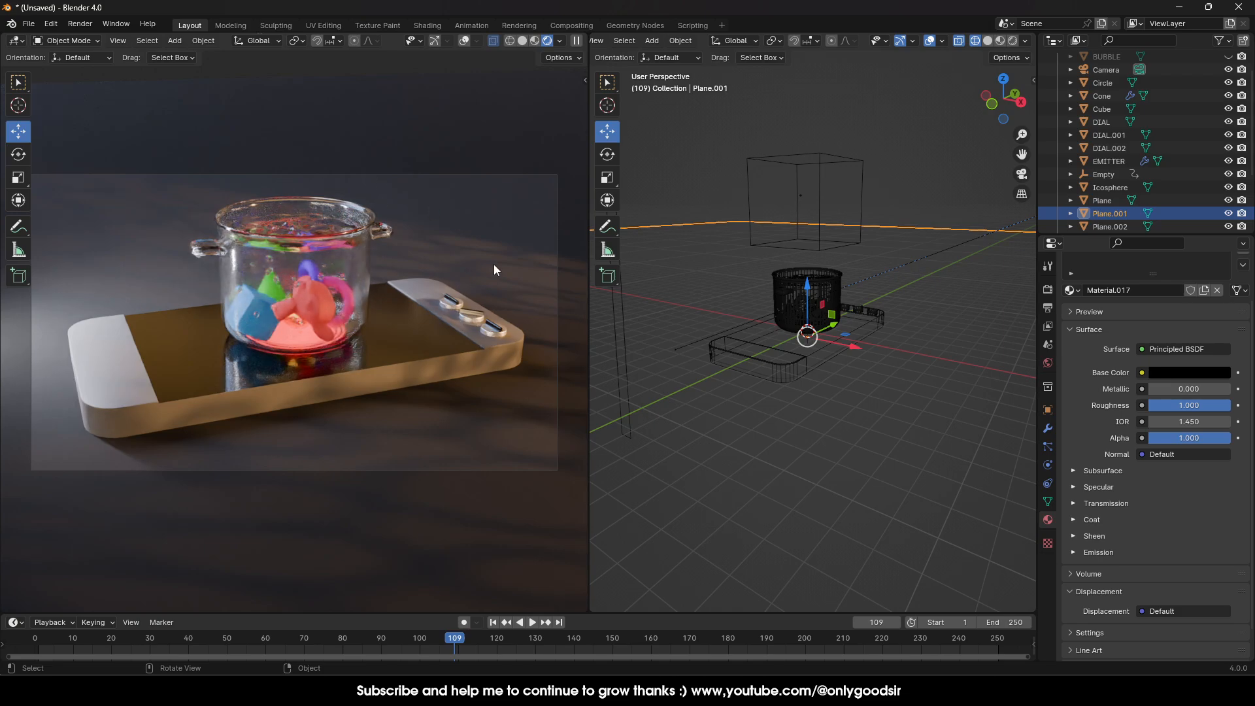
scroll(873, 370, up, 1)
scroll(293, 345, up, 2)
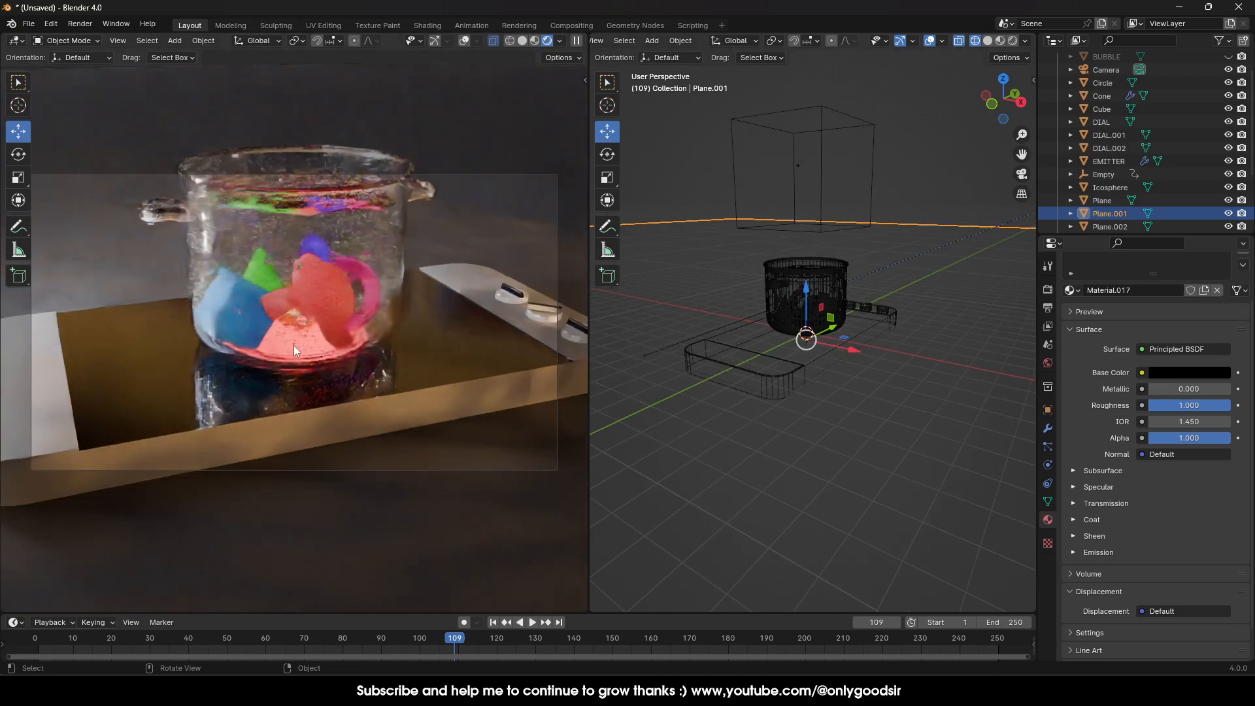
scroll(336, 348, down, 3)
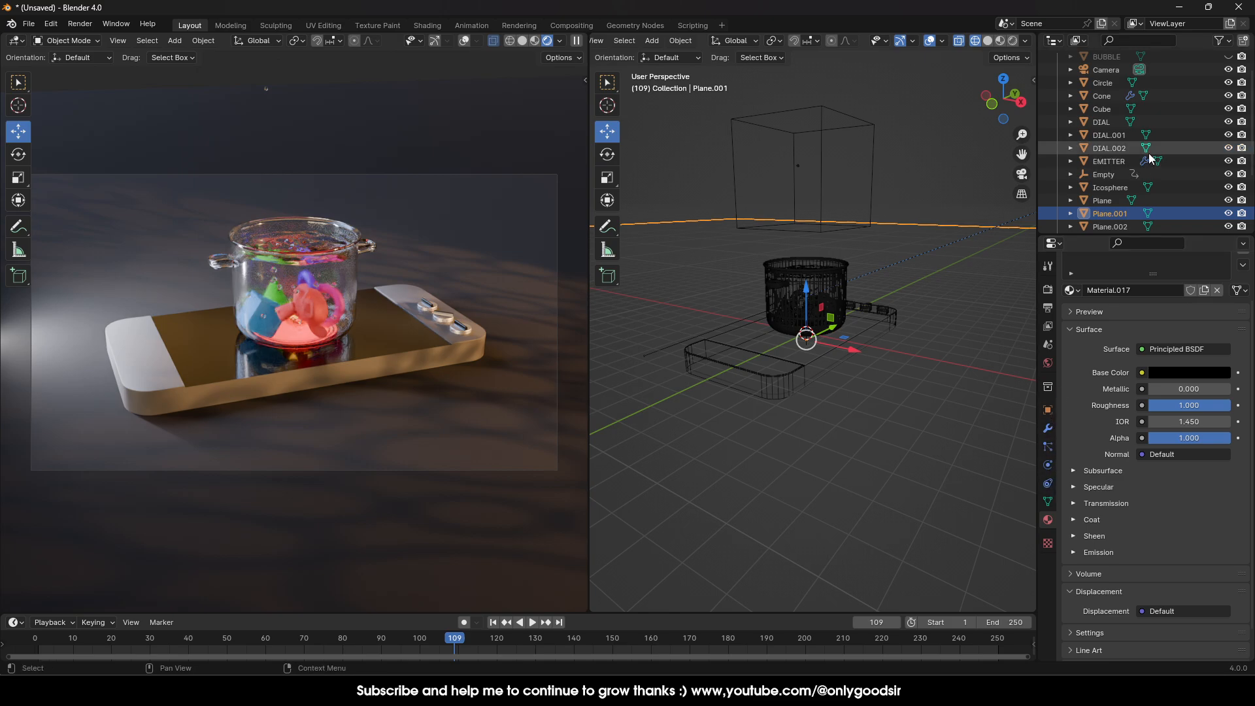
Step: Change the scene camera's lens type to Orthographic
scroll(1106, 177, down, 5)
scroll(1103, 207, up, 5)
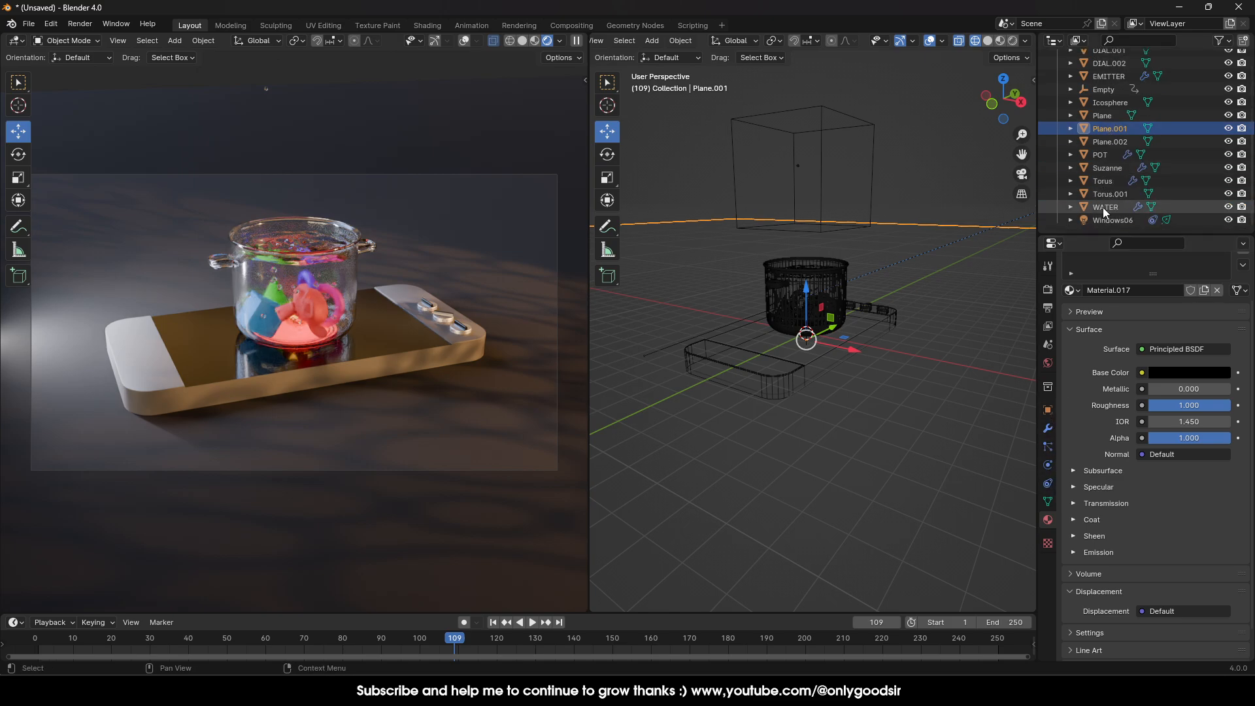
click(1114, 101)
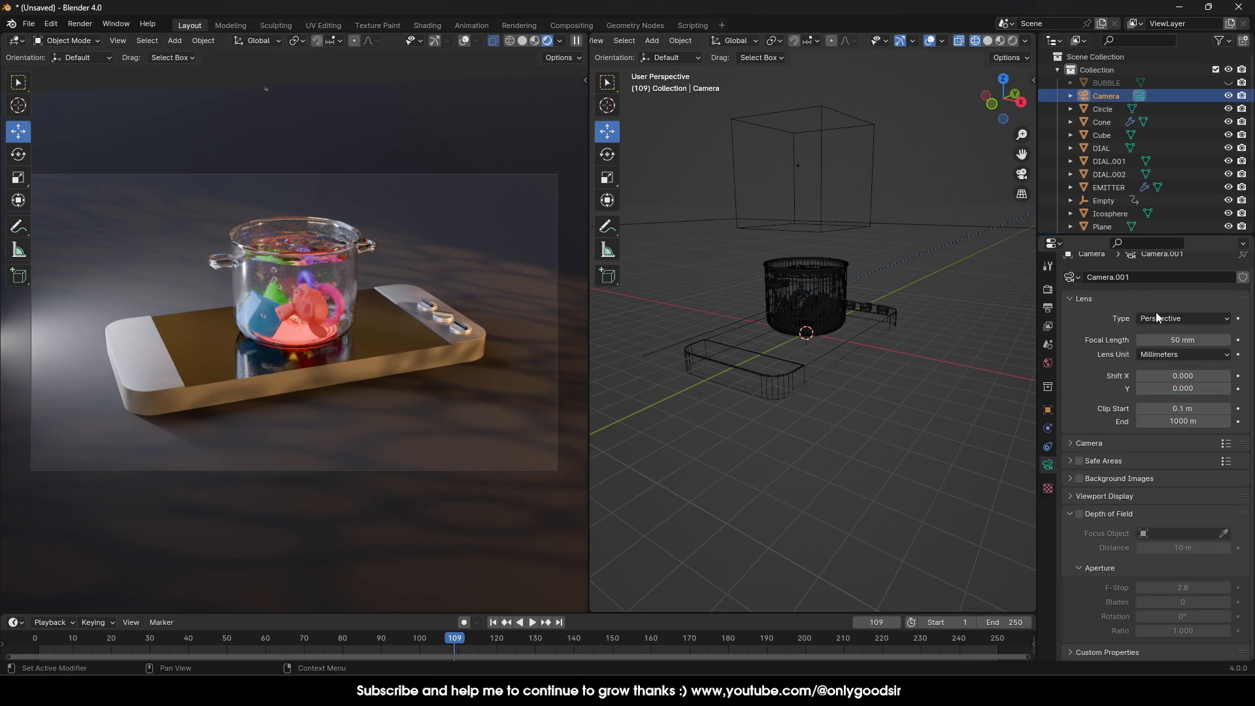
click(1171, 318)
click(1162, 348)
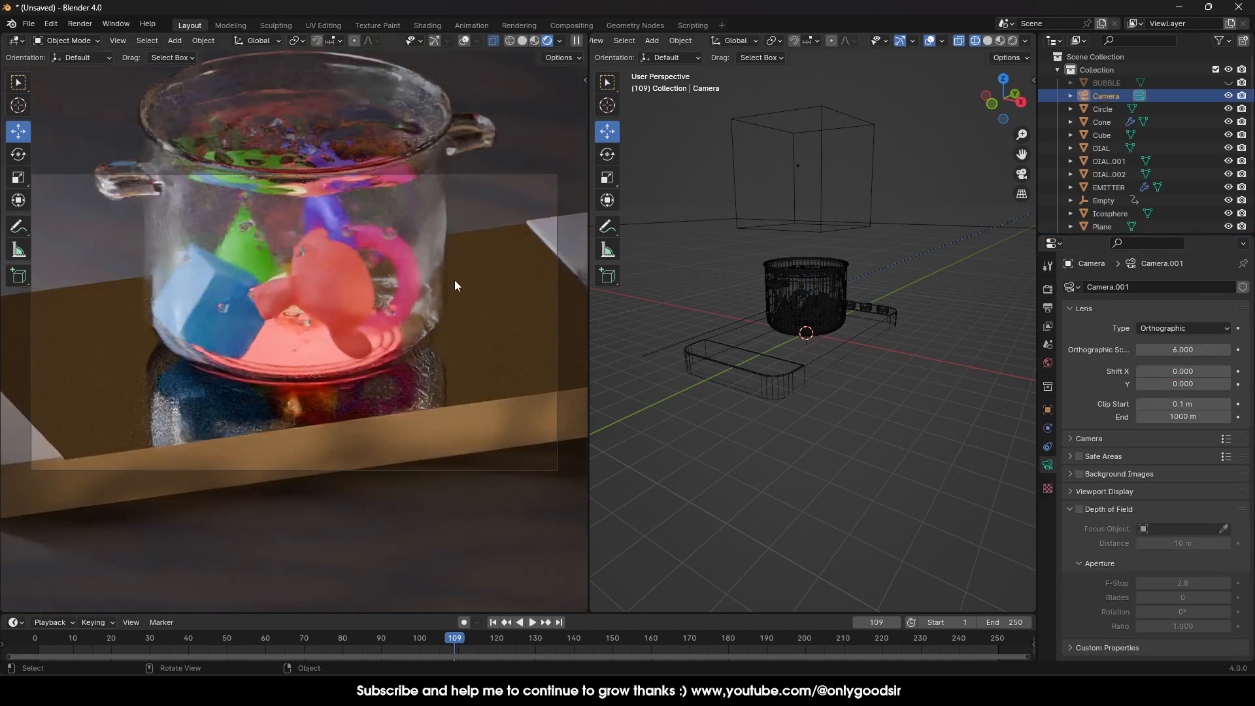
scroll(421, 340, up, 3)
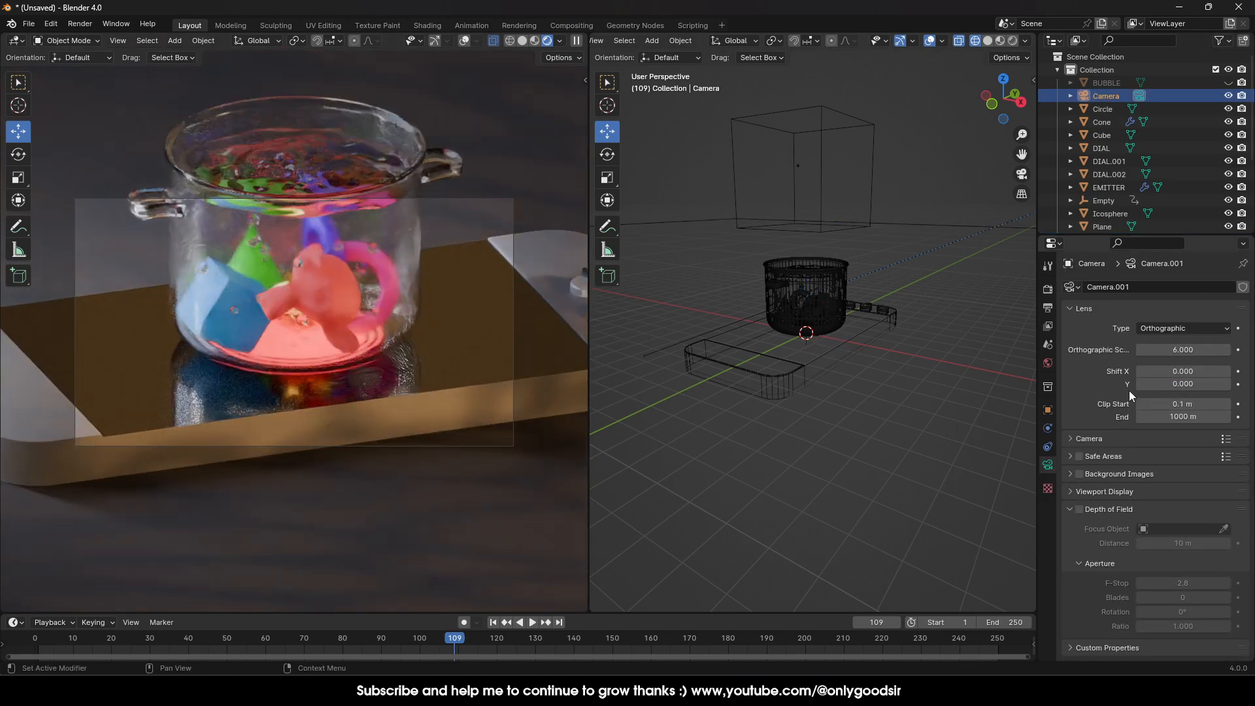
Step: Change the camera's lens type to Panoramic with a fisheye lens value of 15 and bring the camera closer to the pot
click(1174, 328)
click(1163, 371)
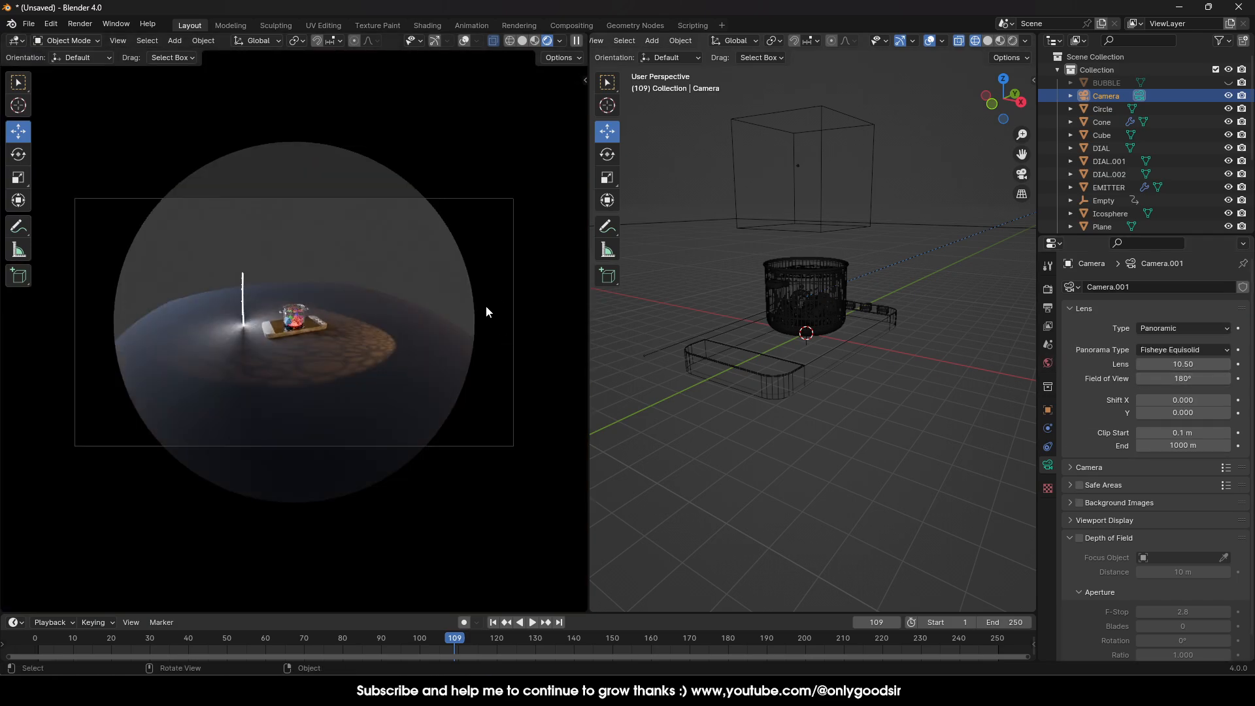
mouse_move(1182, 363)
mouse_down()
mouse_move(1200, 364)
mouse_move(1170, 365)
mouse_up()
scroll(366, 382, up, 4)
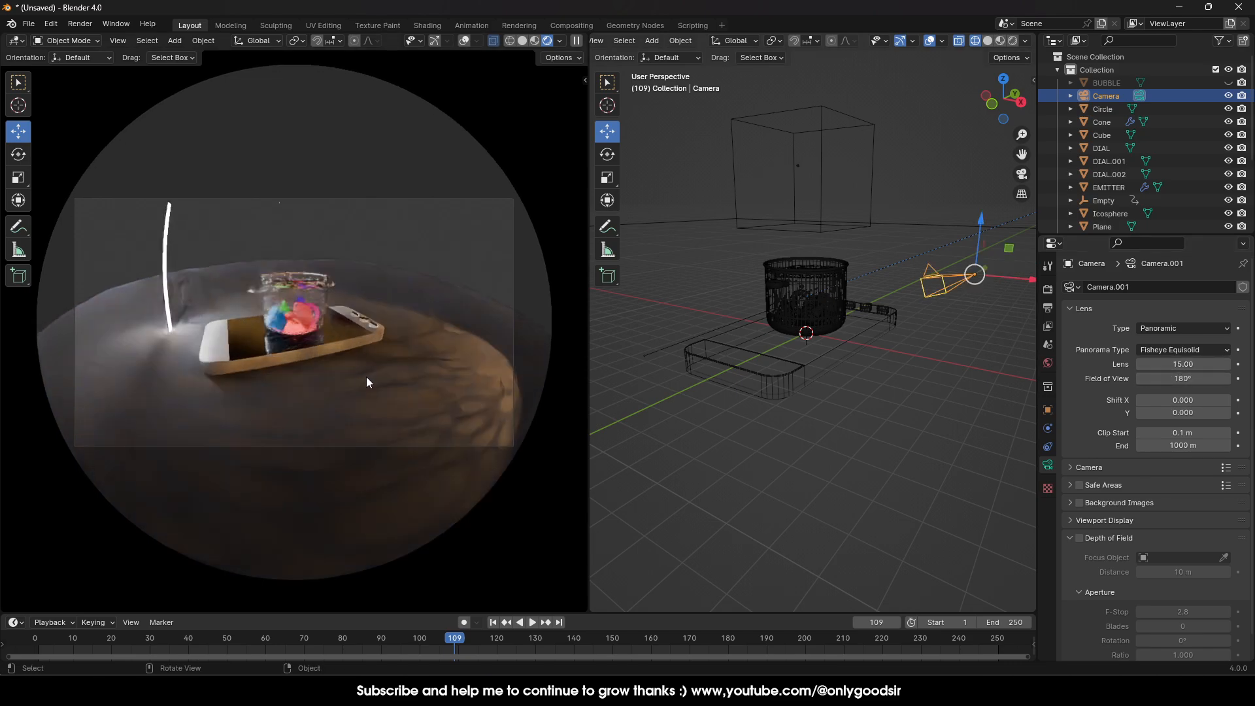
scroll(366, 377, up, 4)
mouse_move(366, 376)
middle_down()
mouse_move(357, 365)
mouse_move(360, 382)
middle_up()
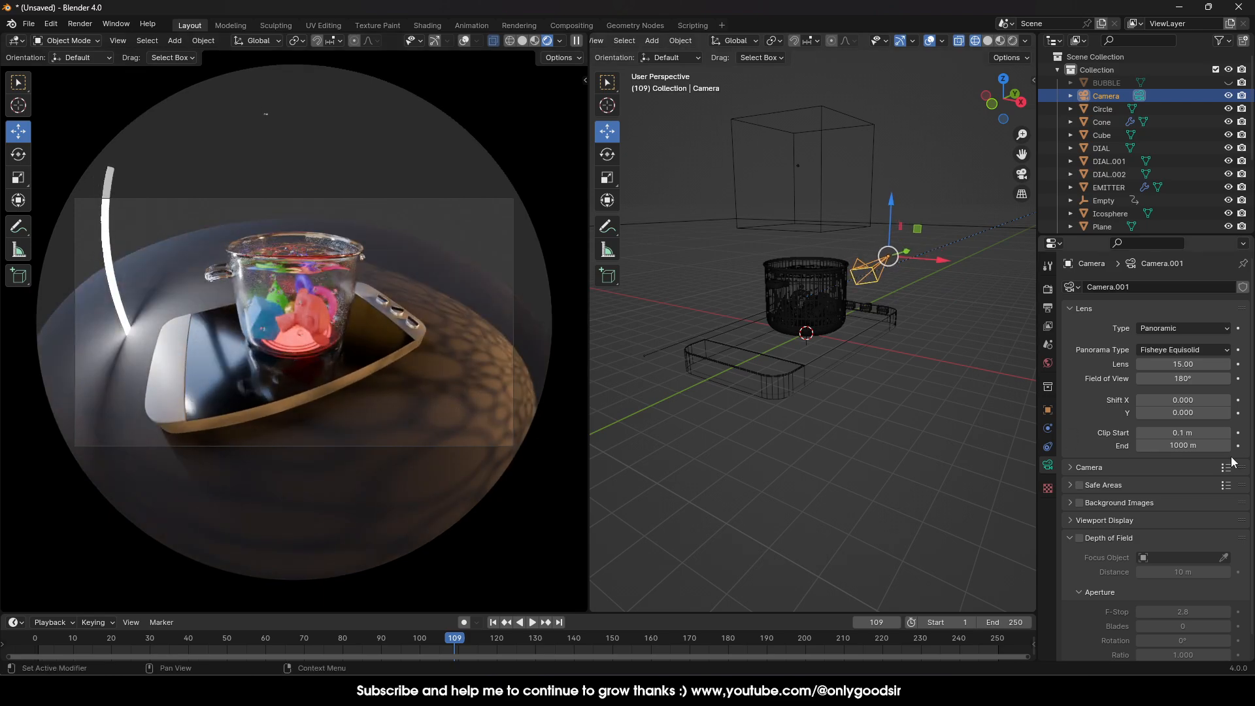
Step: Set the panoramic camera's field of view to 169° and fit the camera frame to the viewport
drag(1182, 379, 1163, 378)
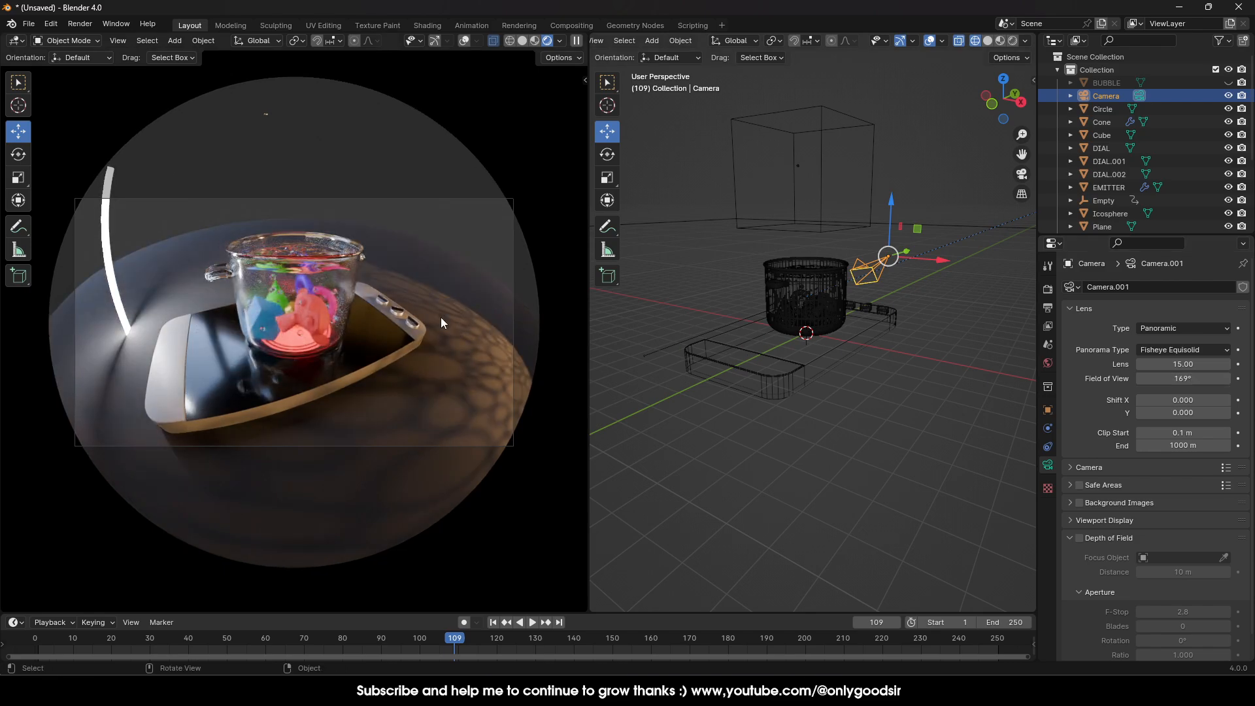
key(KP_0)
key(KP_0)
key(Home)
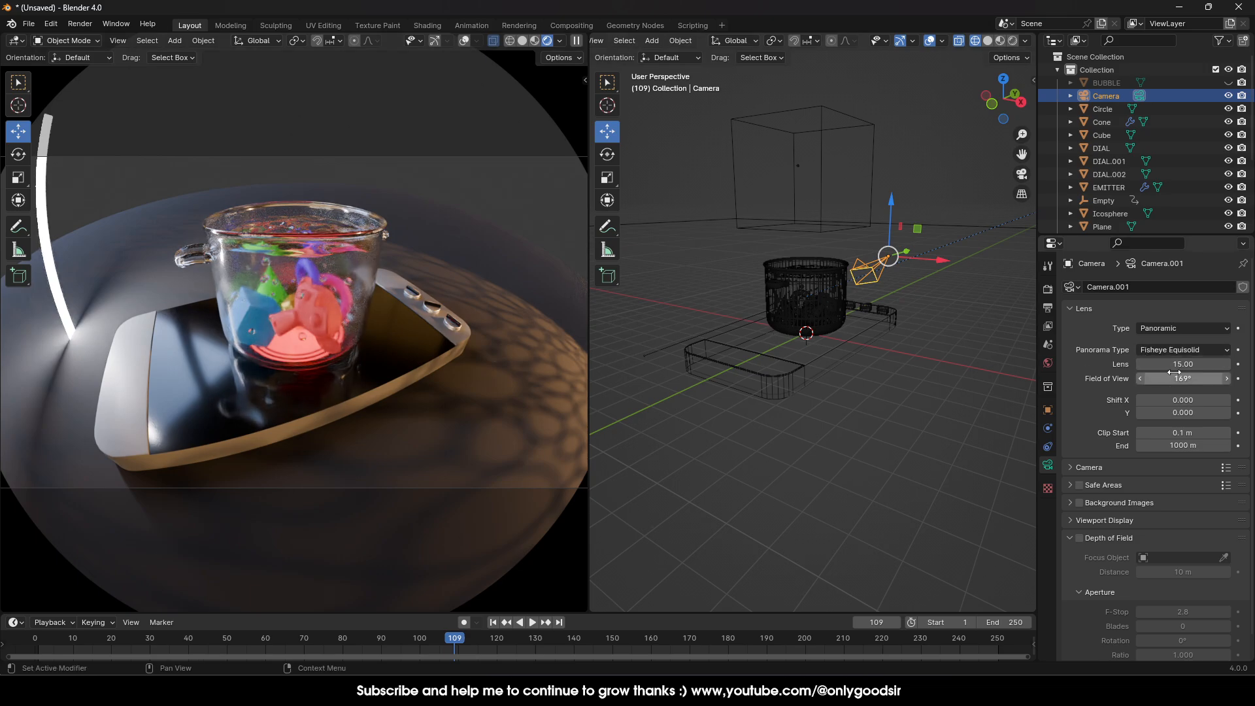
Step: Set the fisheye lens to 5 and its field of view to 346°, moving the camera closer to the pot
mouse_move(1173, 365)
mouse_down()
mouse_move(1128, 365)
mouse_move(1232, 378)
mouse_move(1182, 378)
mouse_up()
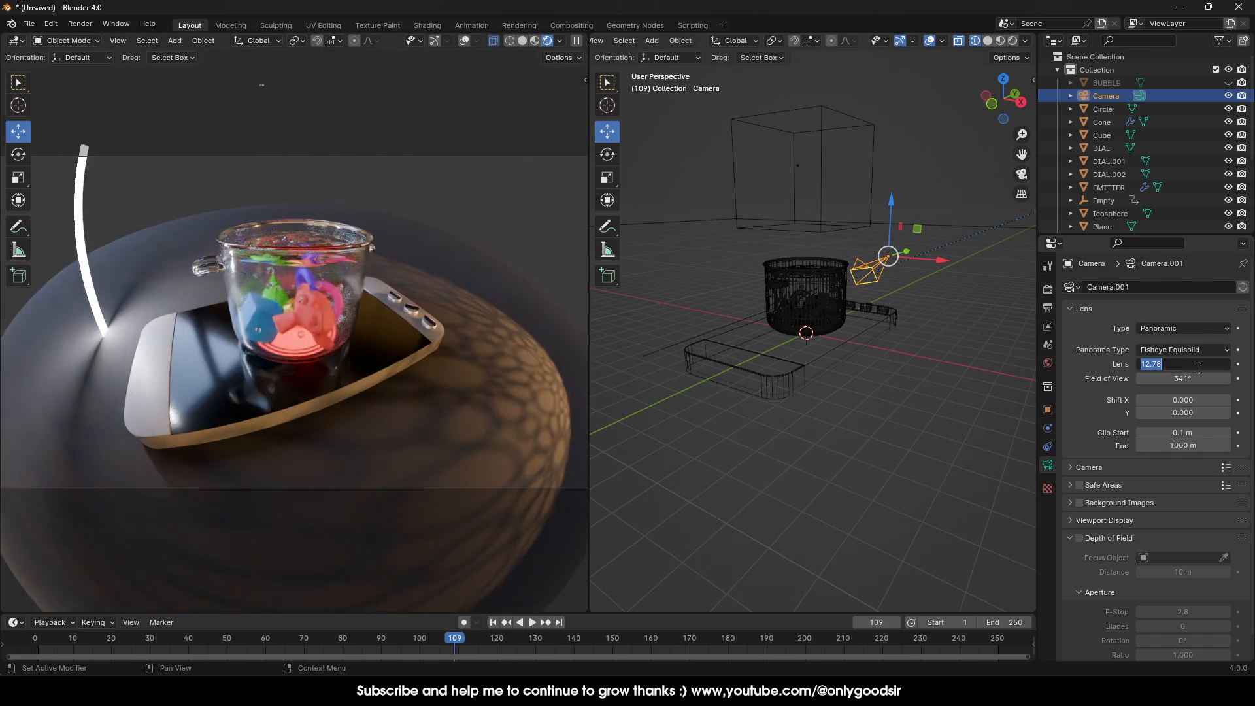
text(5)
key(Return)
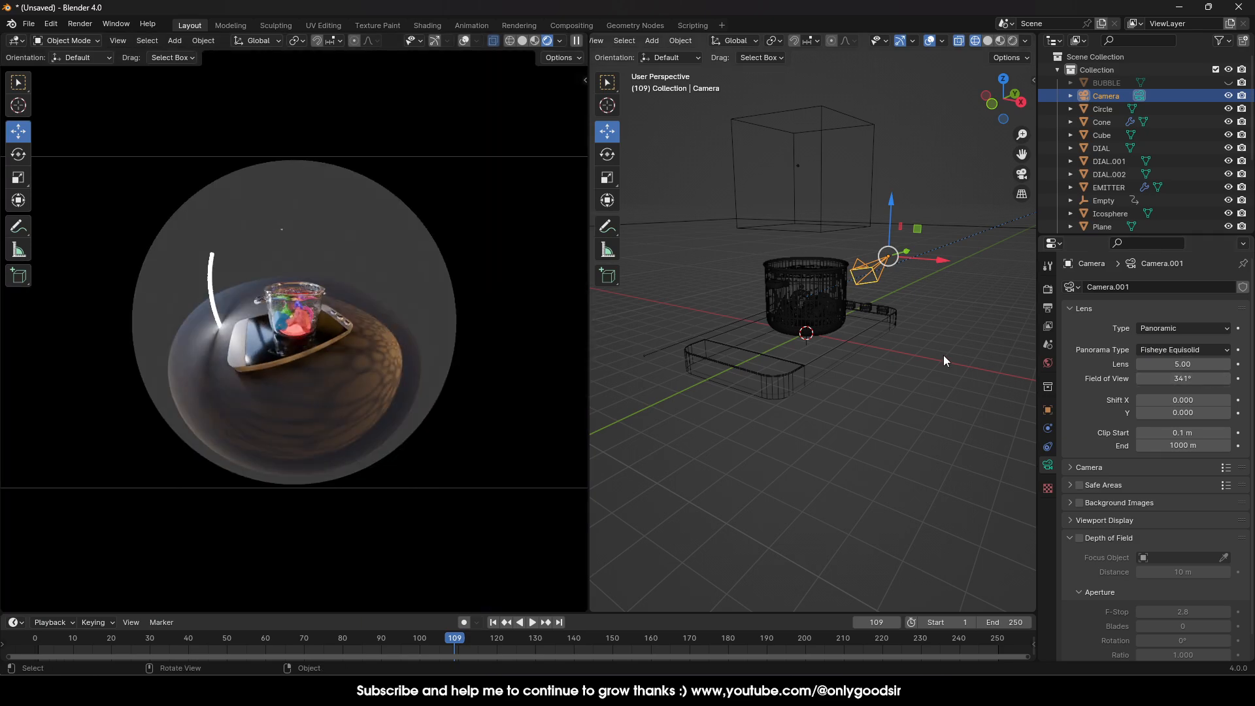
drag(1184, 379, 1196, 379)
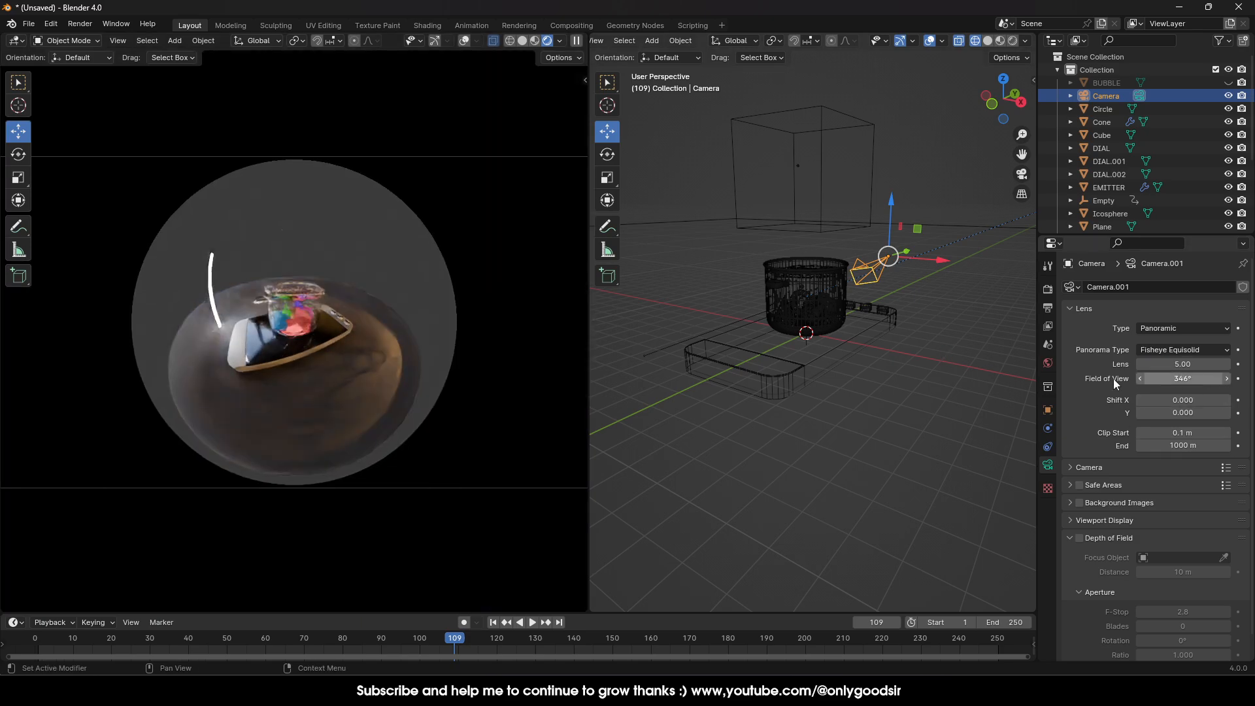
scroll(392, 385, up, 5)
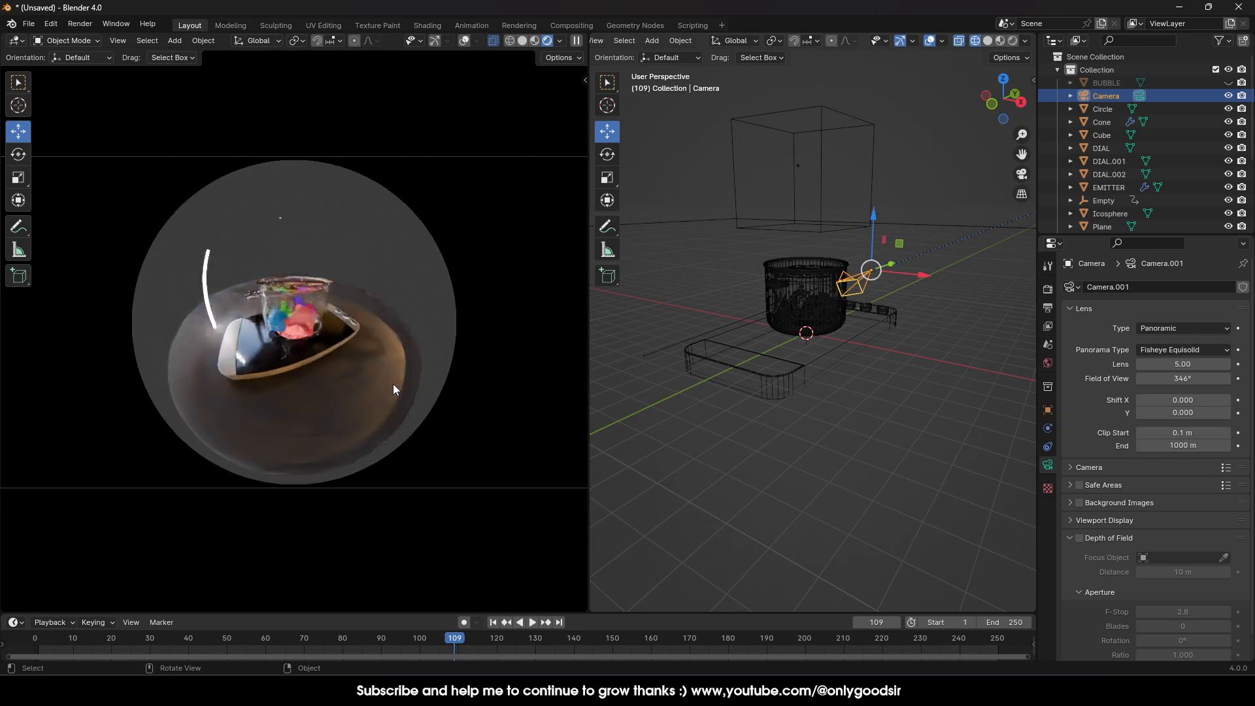
Step: Set the fisheye lens to 20 and reframe the camera on the pot and stove
mouse_move(1182, 364)
mouse_down()
mouse_move(1223, 364)
mouse_move(1172, 364)
mouse_up()
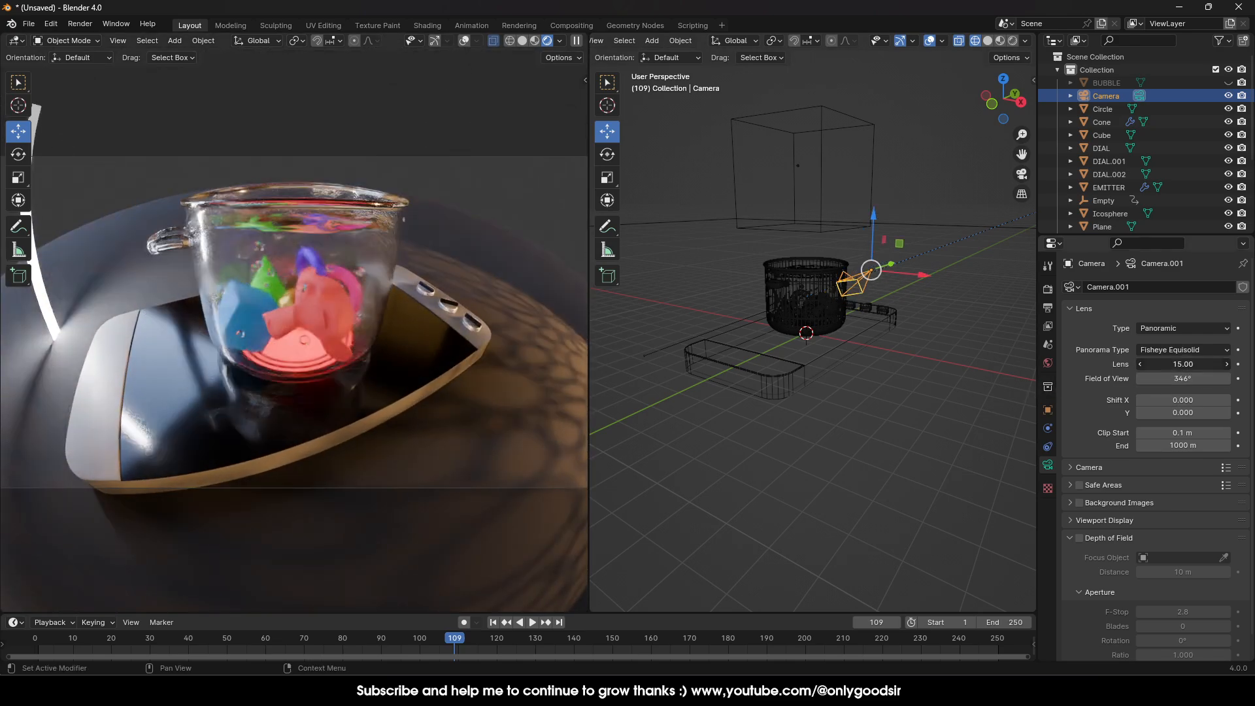
click(1180, 364)
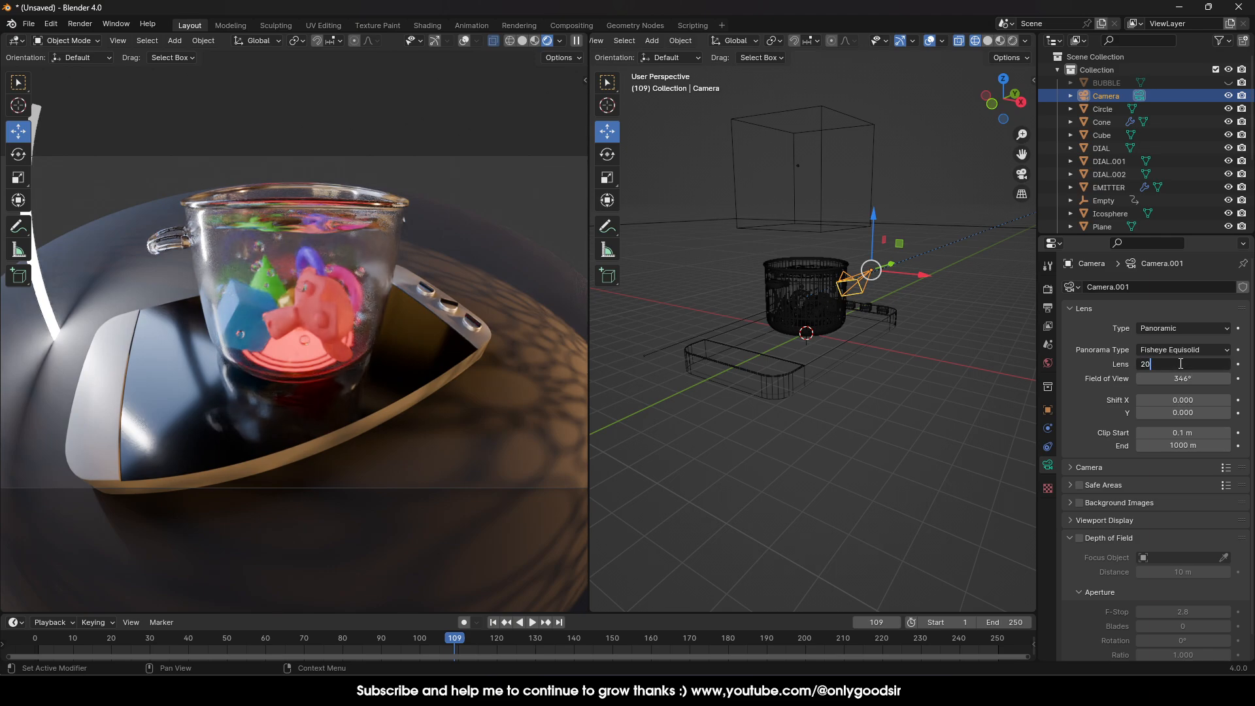
key(Return)
scroll(404, 378, down, 4)
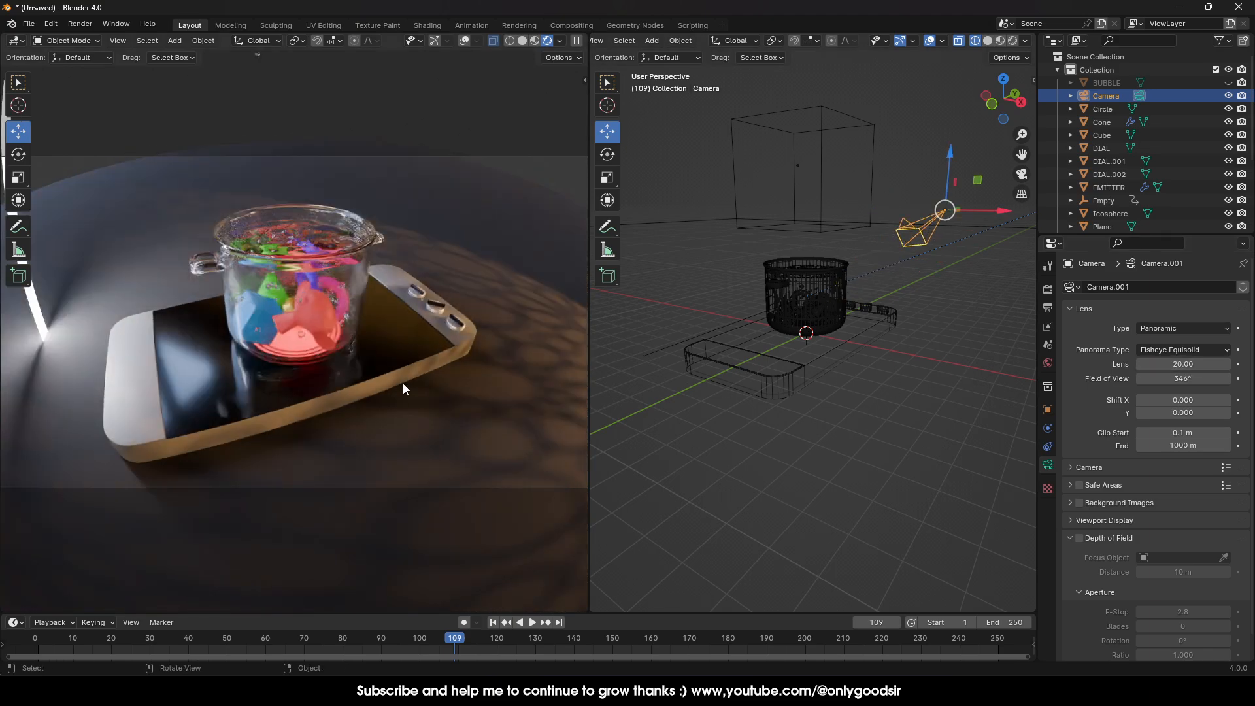
middle_drag(381, 401, 373, 331)
scroll(367, 360, up, 2)
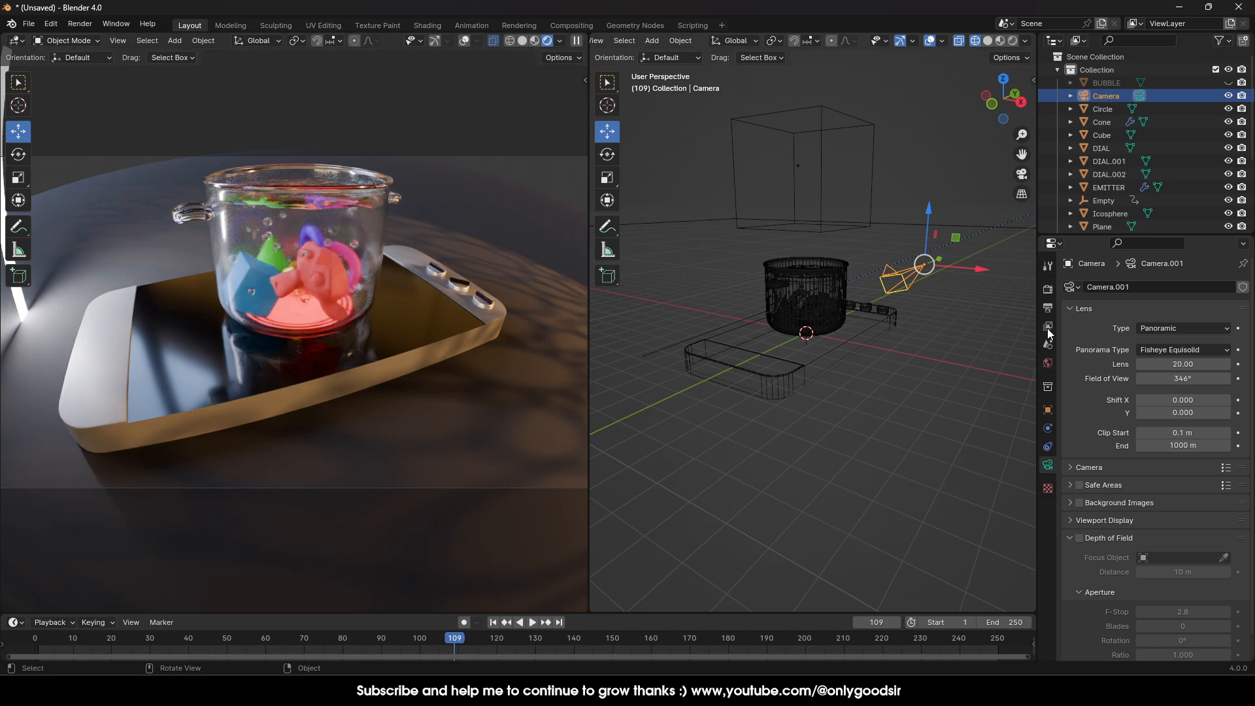
Step: Set the field of view to 351° and the fisheye lens to 35, pulling the camera back to frame the whole stove
drag(1180, 379, 1177, 378)
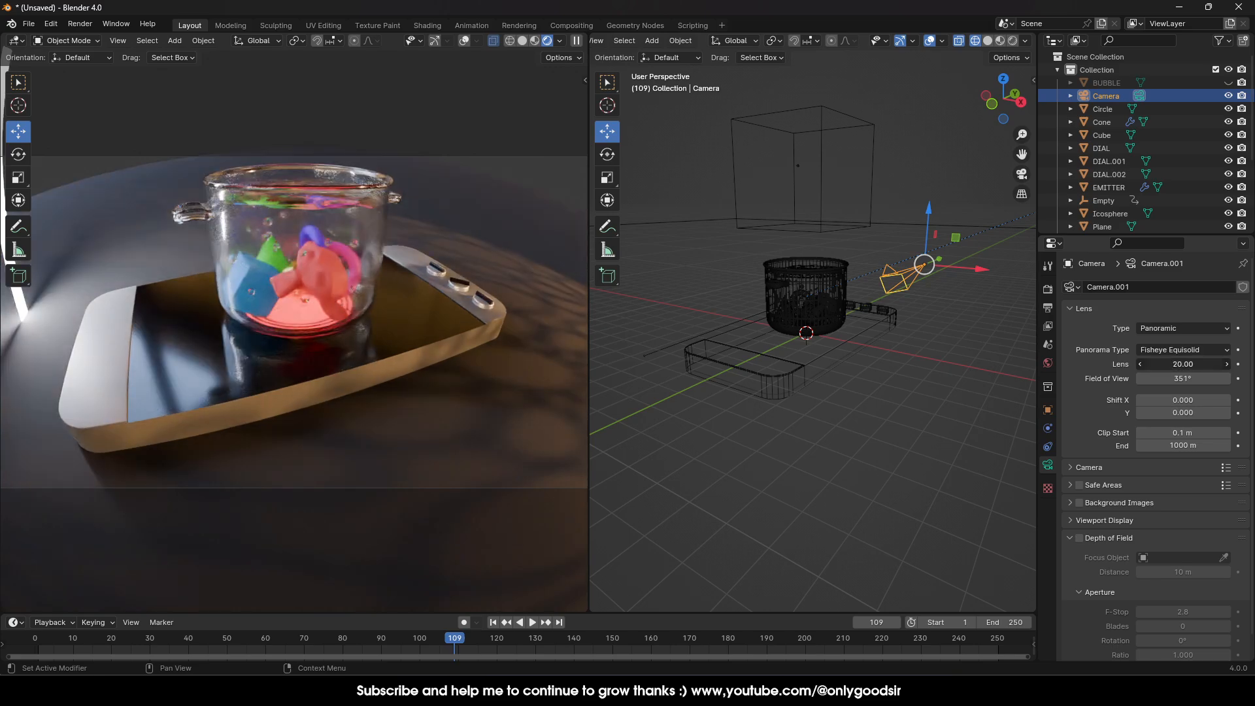
click(1180, 363)
text(35)
key(Return)
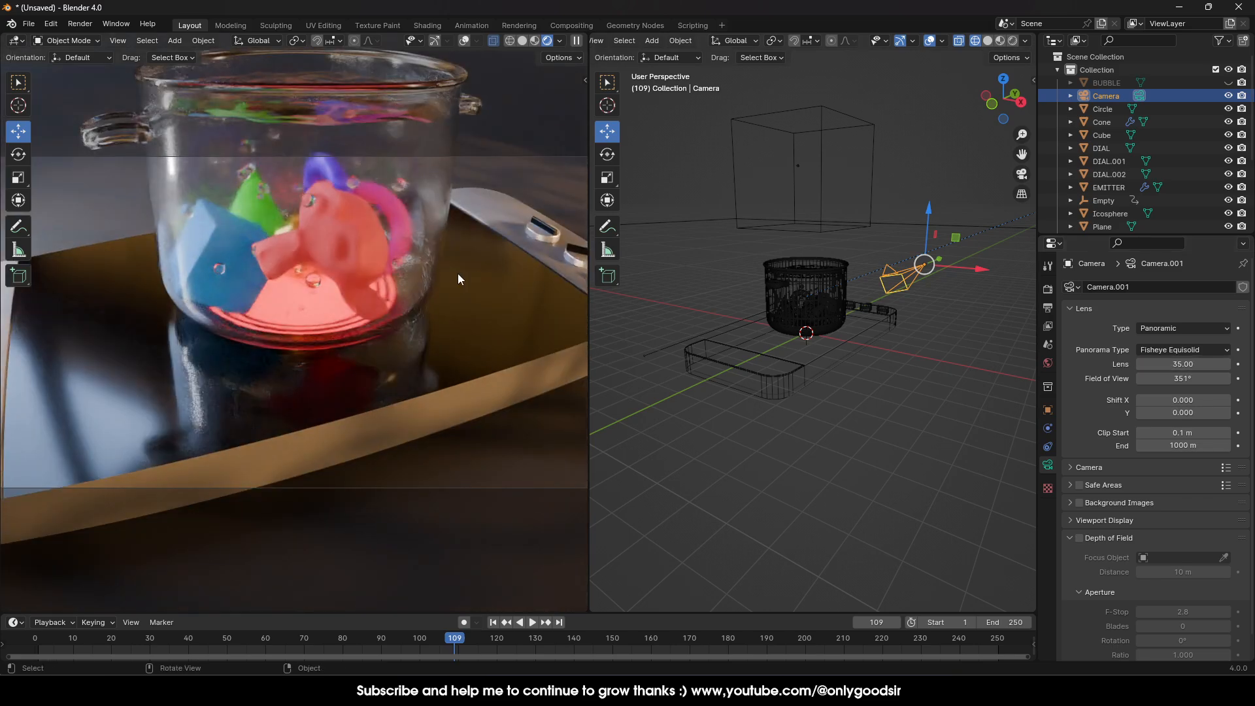
ctrl+middle_drag(458, 275, 366, 314)
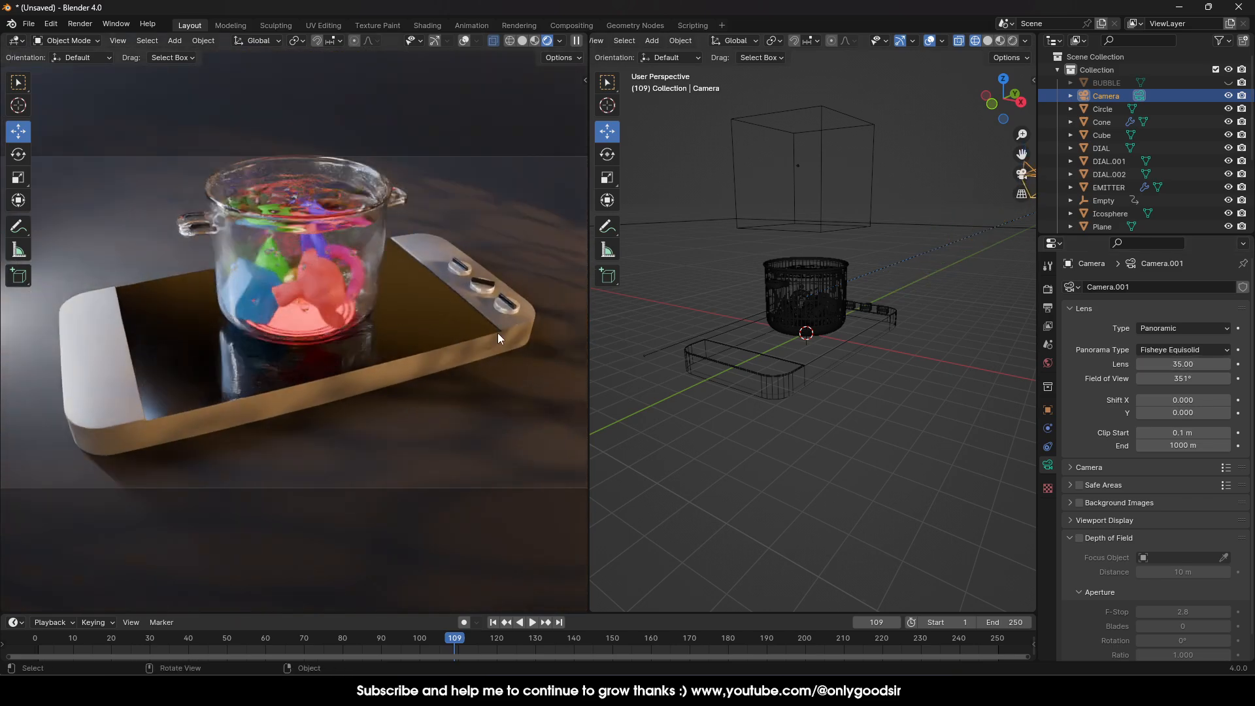
middle_drag(507, 399, 332, 373)
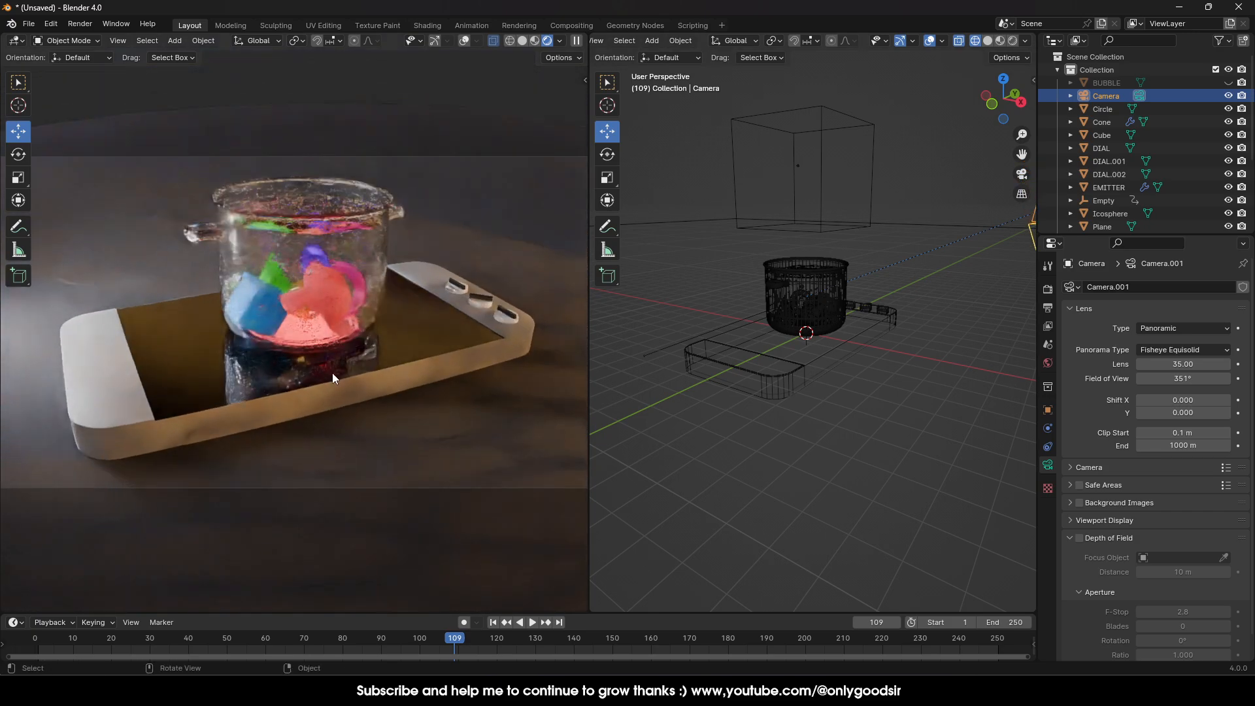
Step: Reduce the fisheye lens to about 32.7 and adjust the camera's distance and angle so the whole stove fits the frame
drag(1184, 363, 1137, 364)
scroll(361, 371, up, 1)
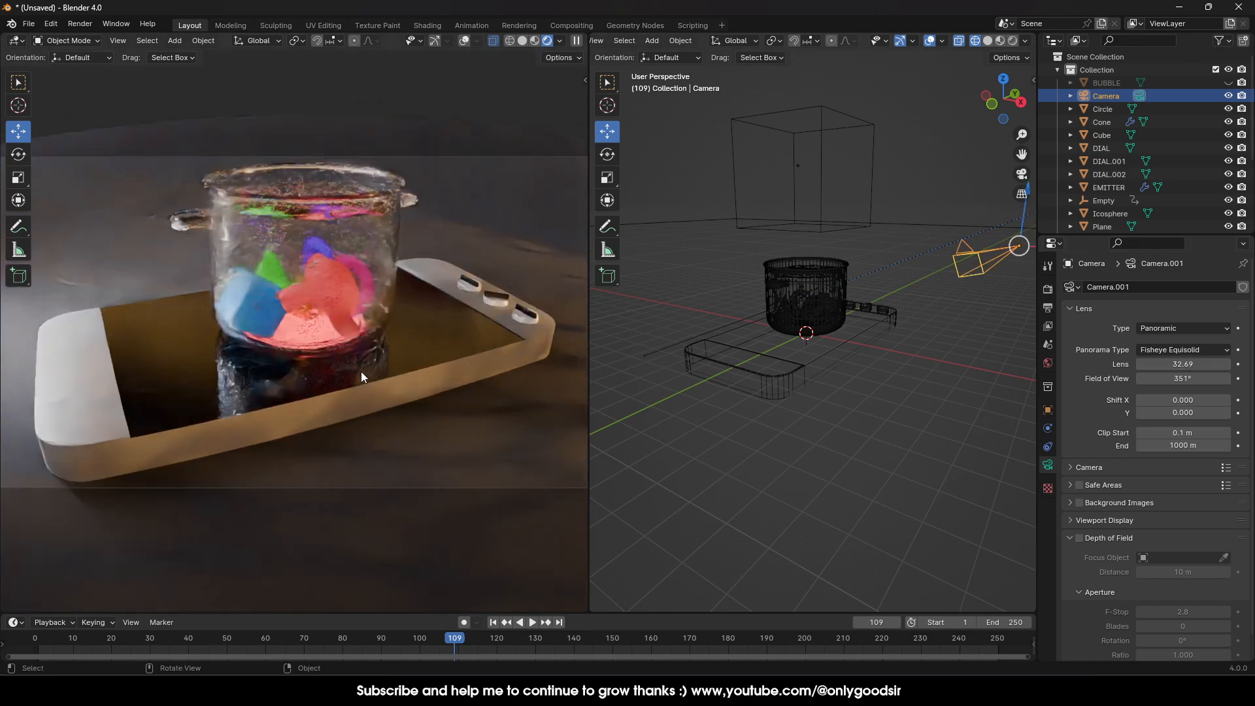
scroll(366, 368, up, 1)
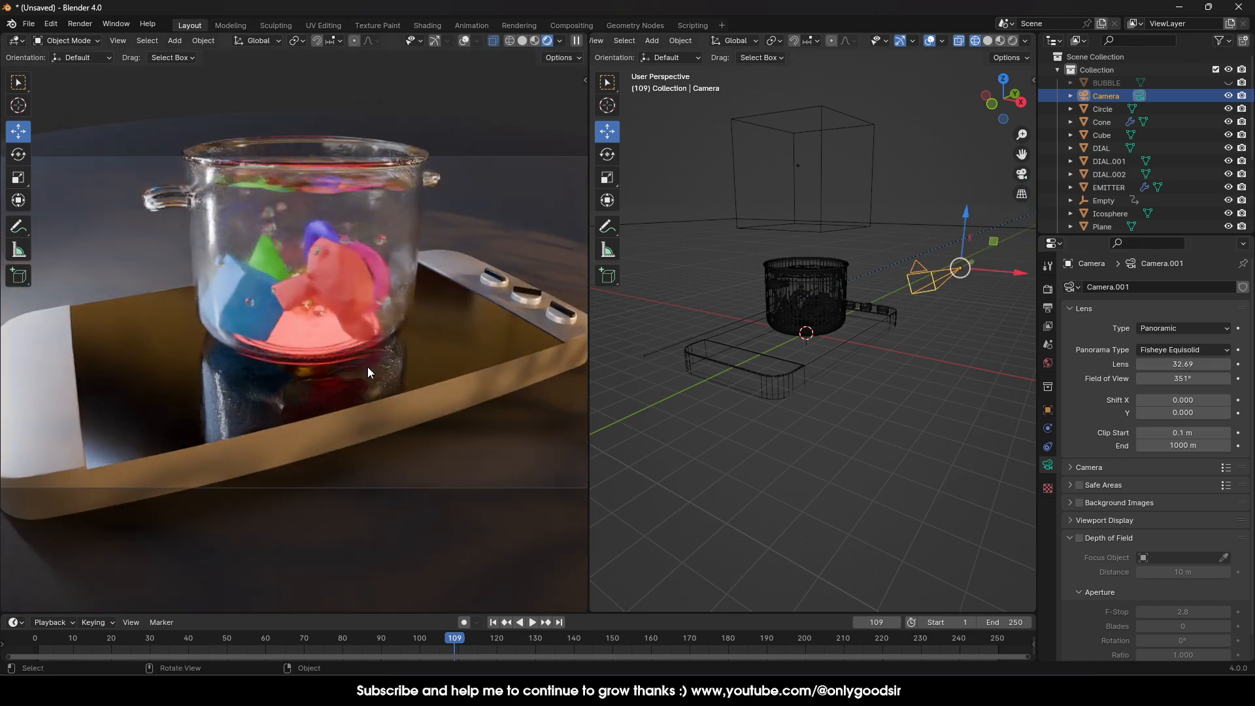
scroll(367, 369, down, 2)
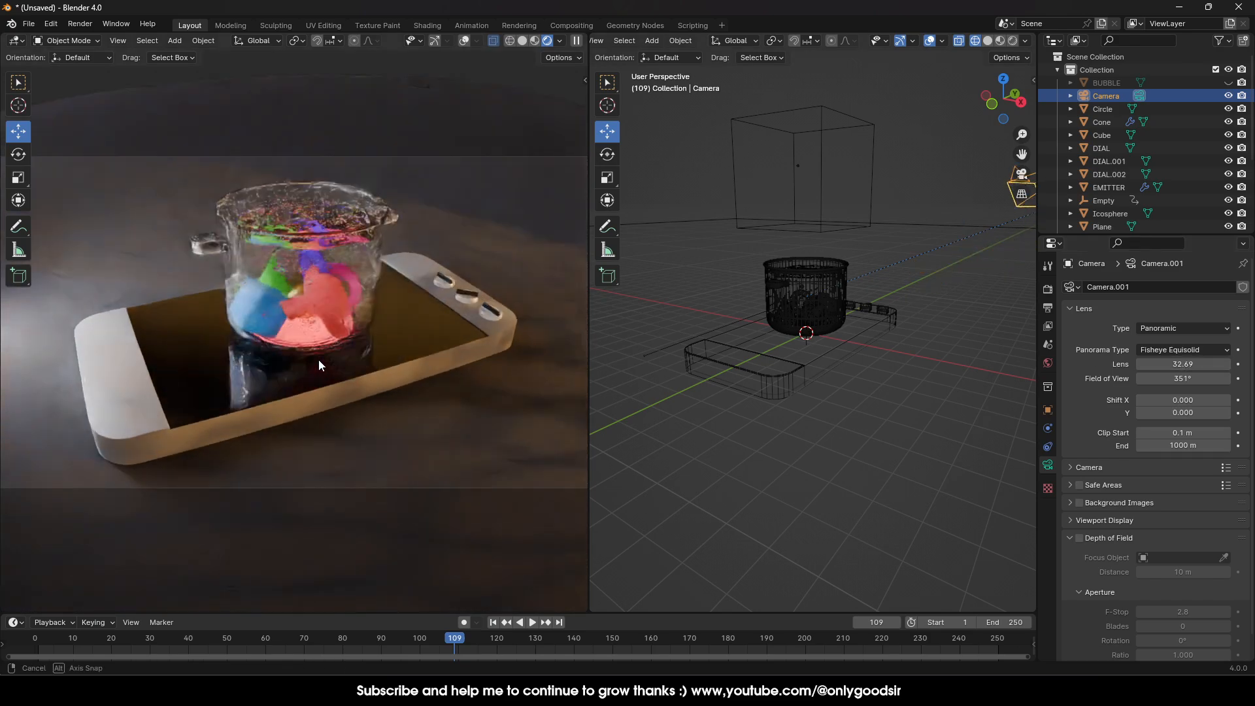
scroll(307, 373, up, 1)
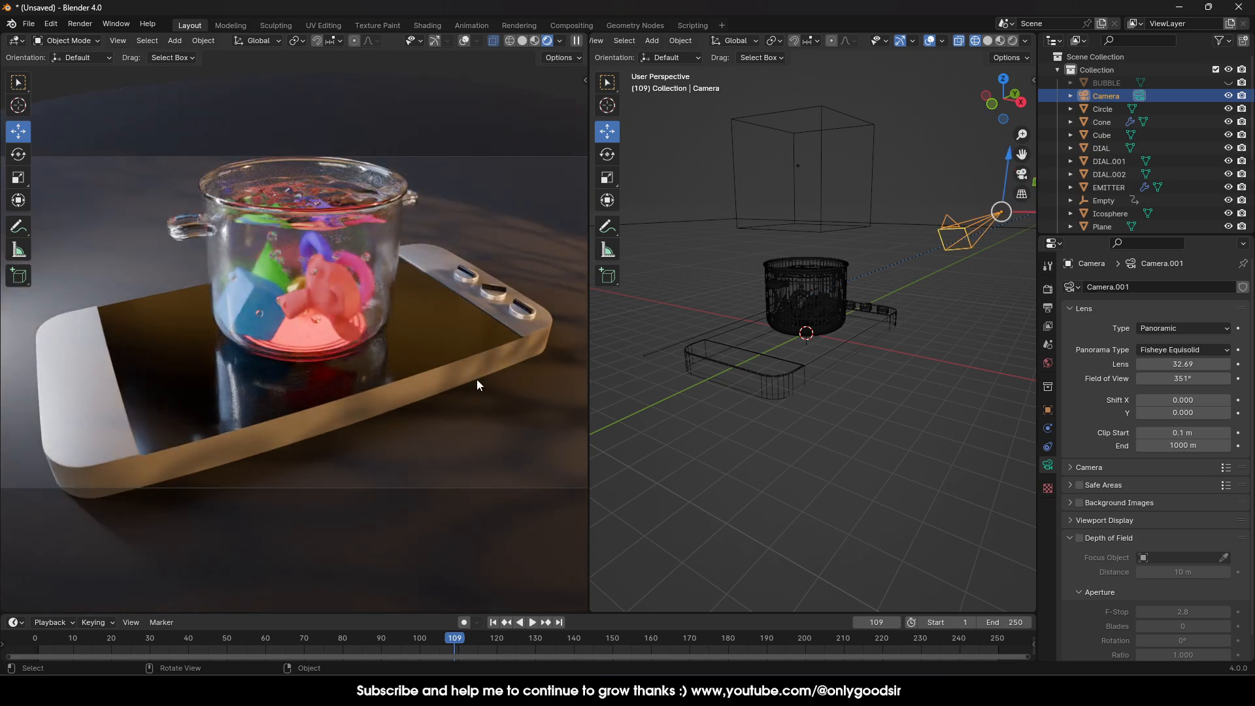
scroll(363, 383, down, 1)
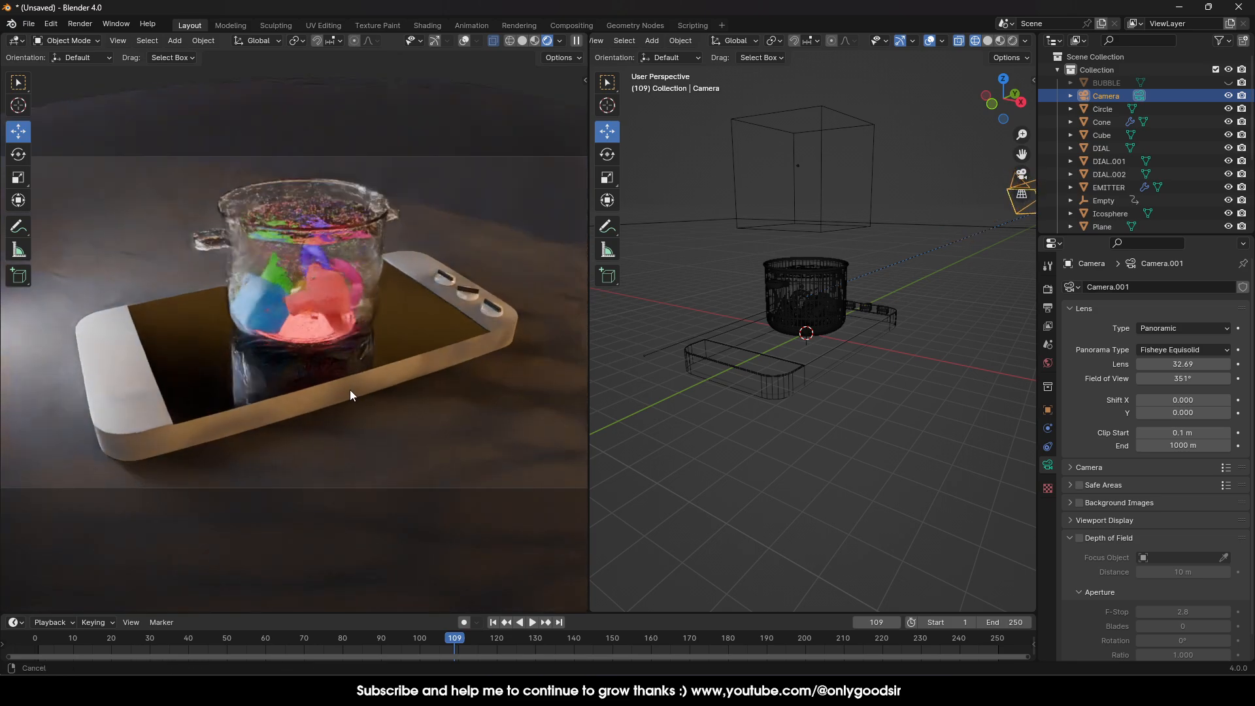
scroll(347, 395, up, 1)
scroll(345, 400, down, 1)
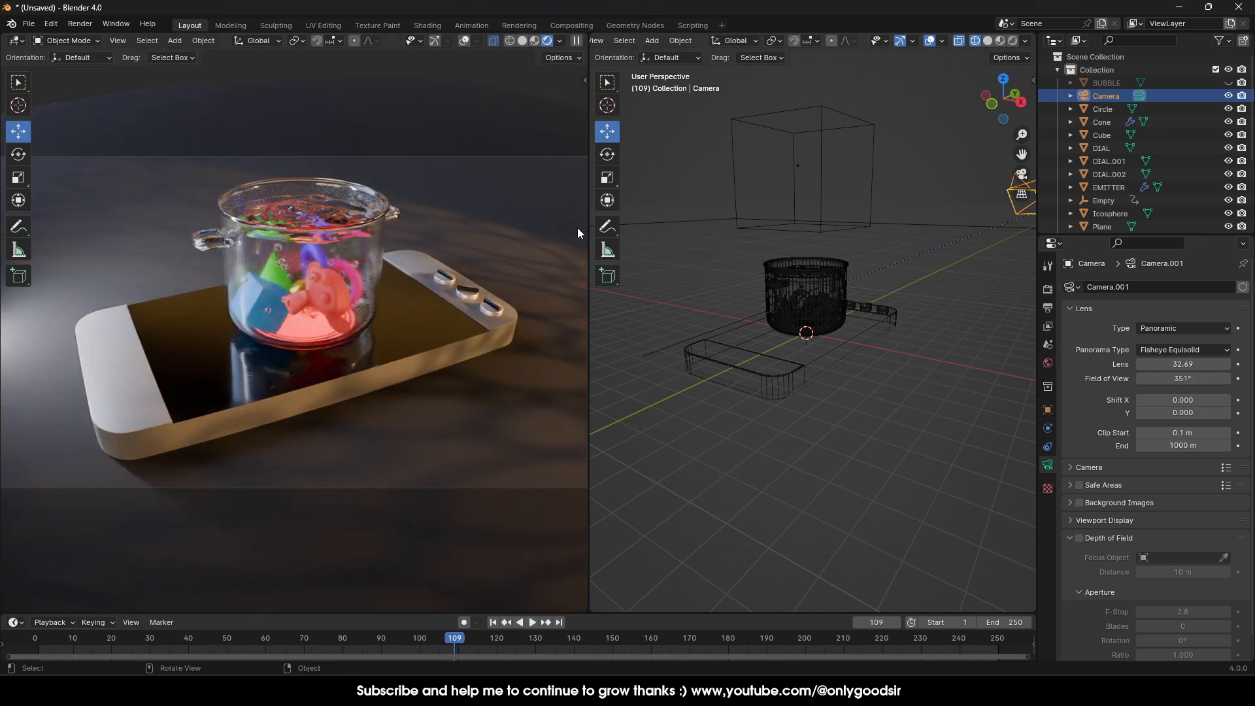
Step: Play the boiling animation from frame 1 to frame 27 and inspect the pot from a lower, closer camera angle
click(494, 621)
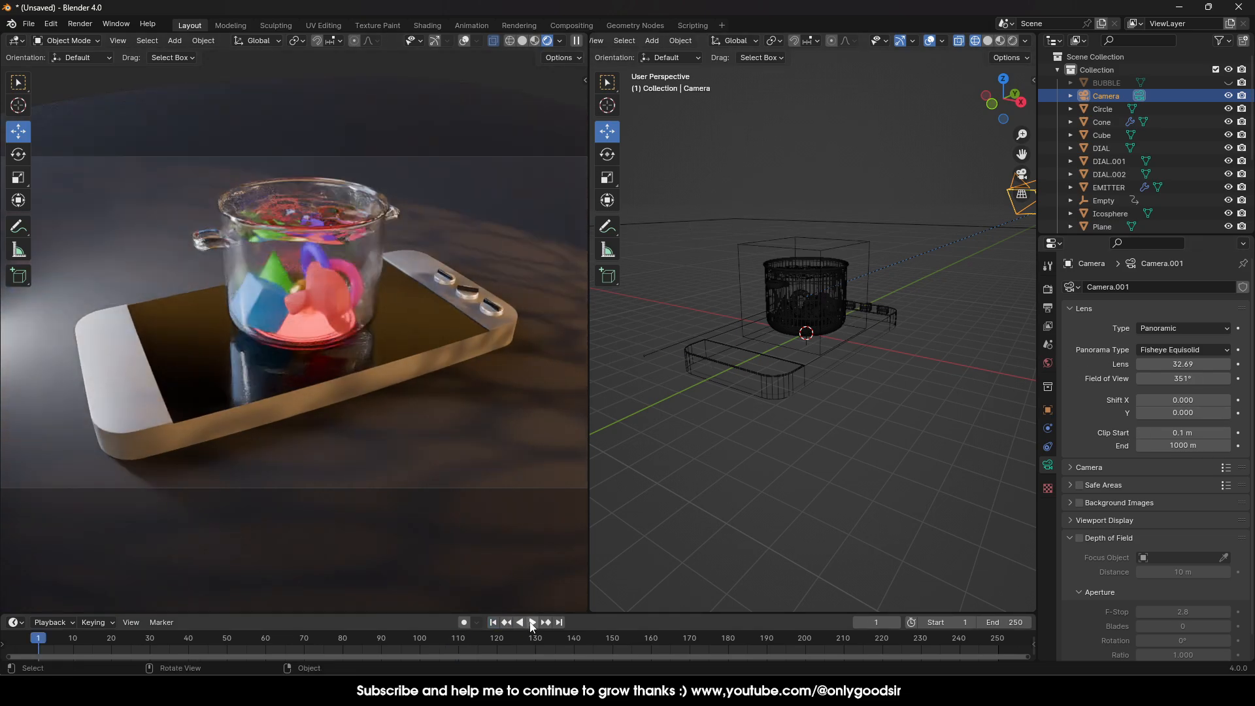
click(531, 622)
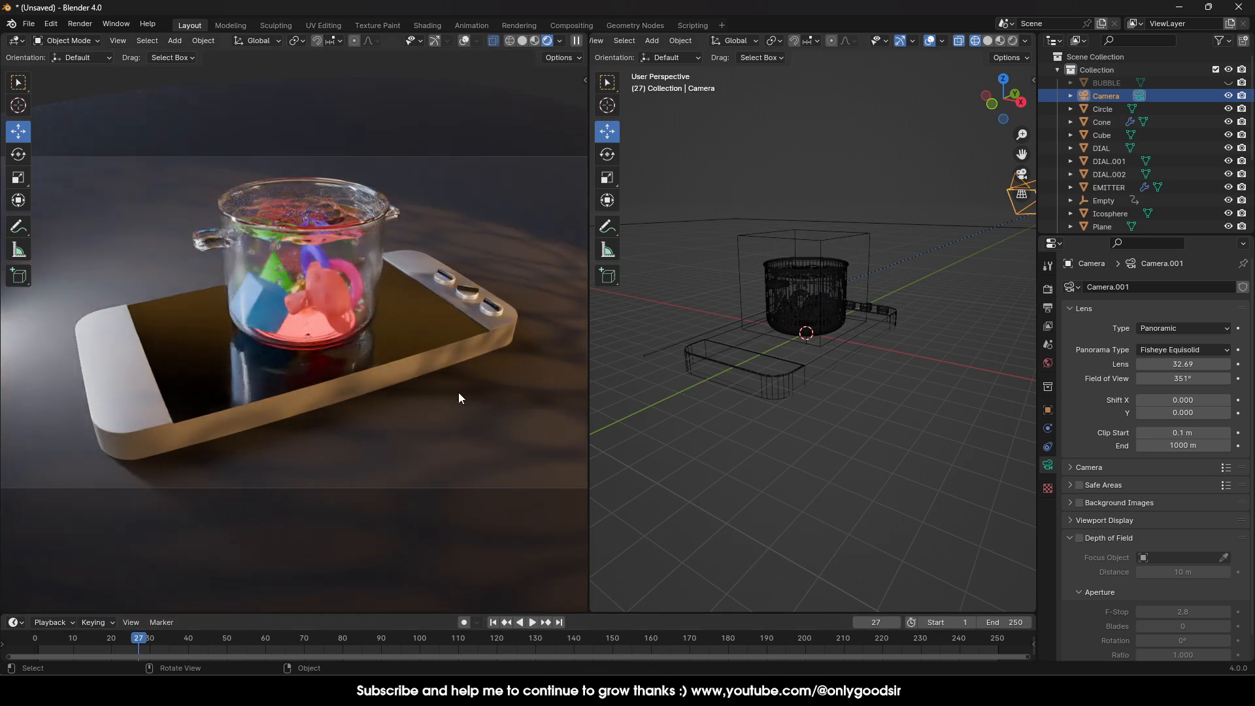
middle_drag(399, 417, 402, 395)
scroll(365, 383, up, 1)
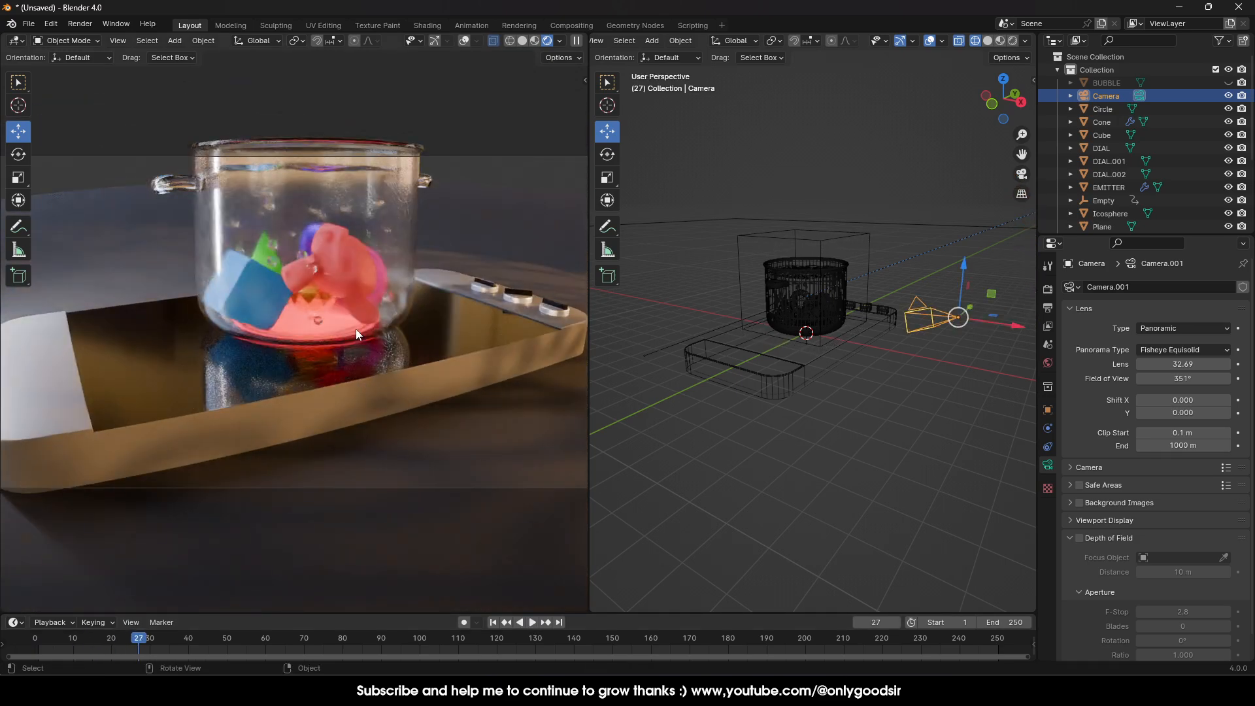
middle_drag(355, 328, 351, 344)
scroll(354, 348, down, 3)
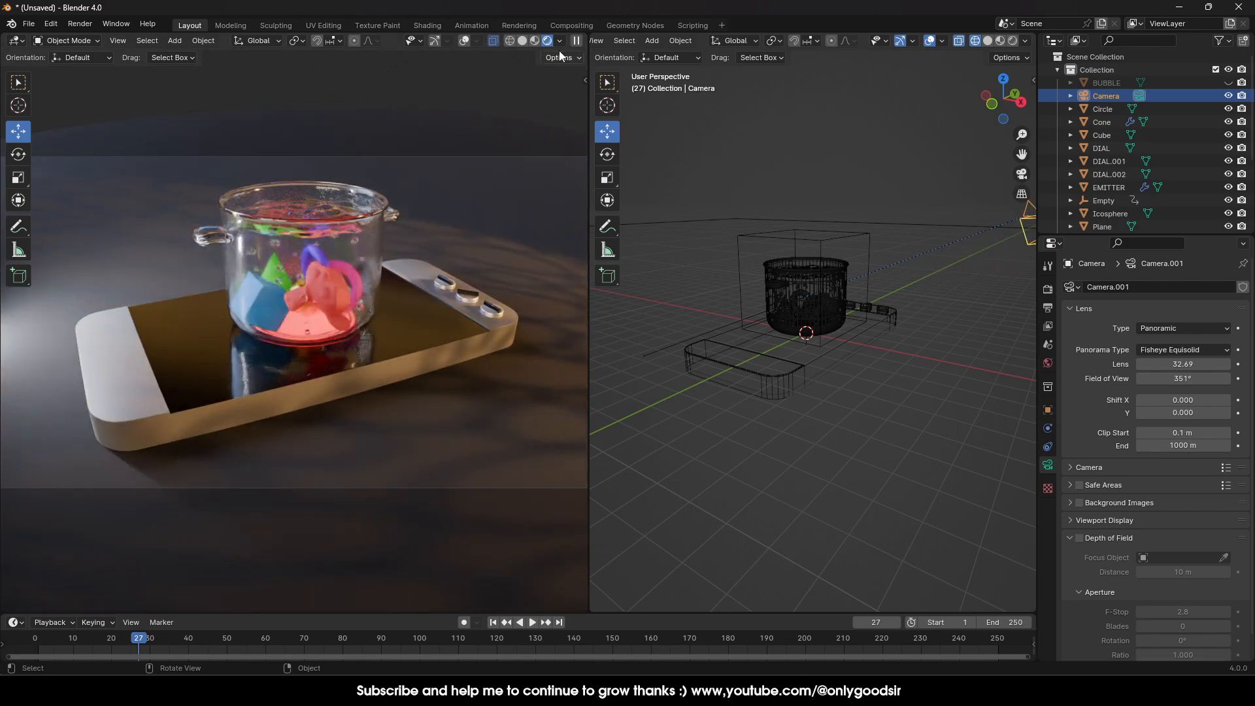
Step: Switch the rendered viewport's lighting environment to the mostly black studio HDRI and rotate it to relight the pot and stove
click(559, 41)
click(575, 196)
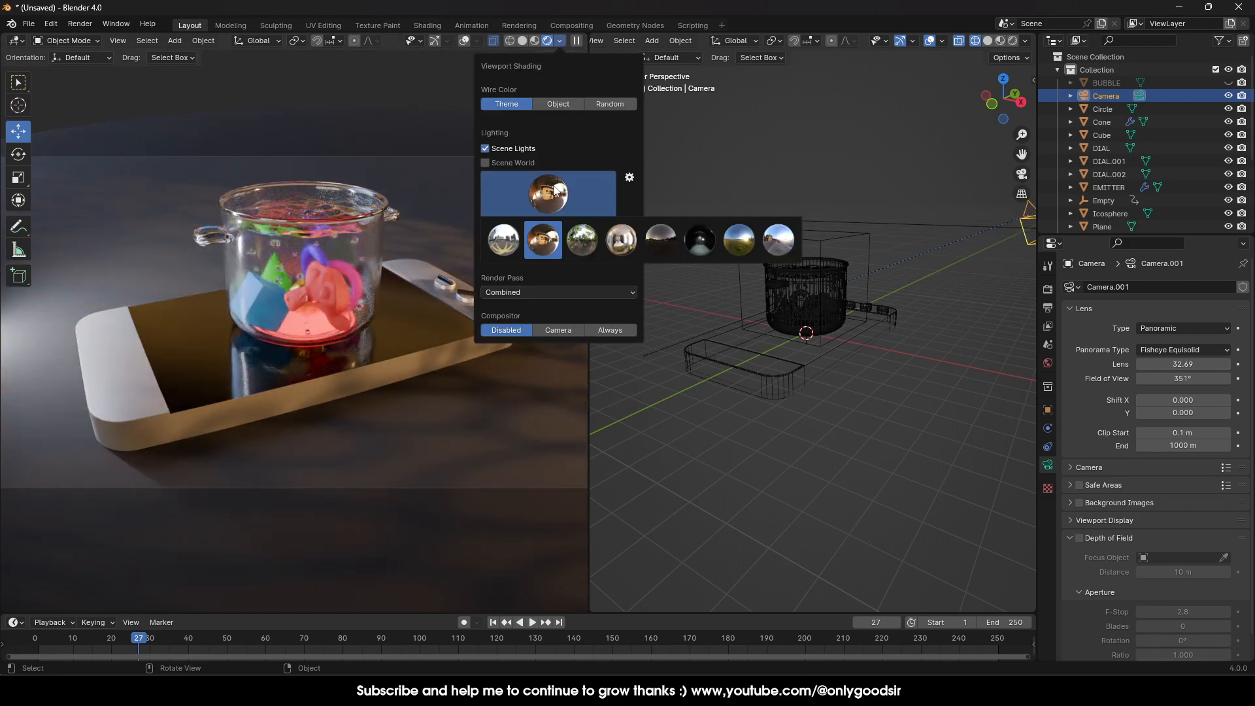
click(595, 234)
click(558, 199)
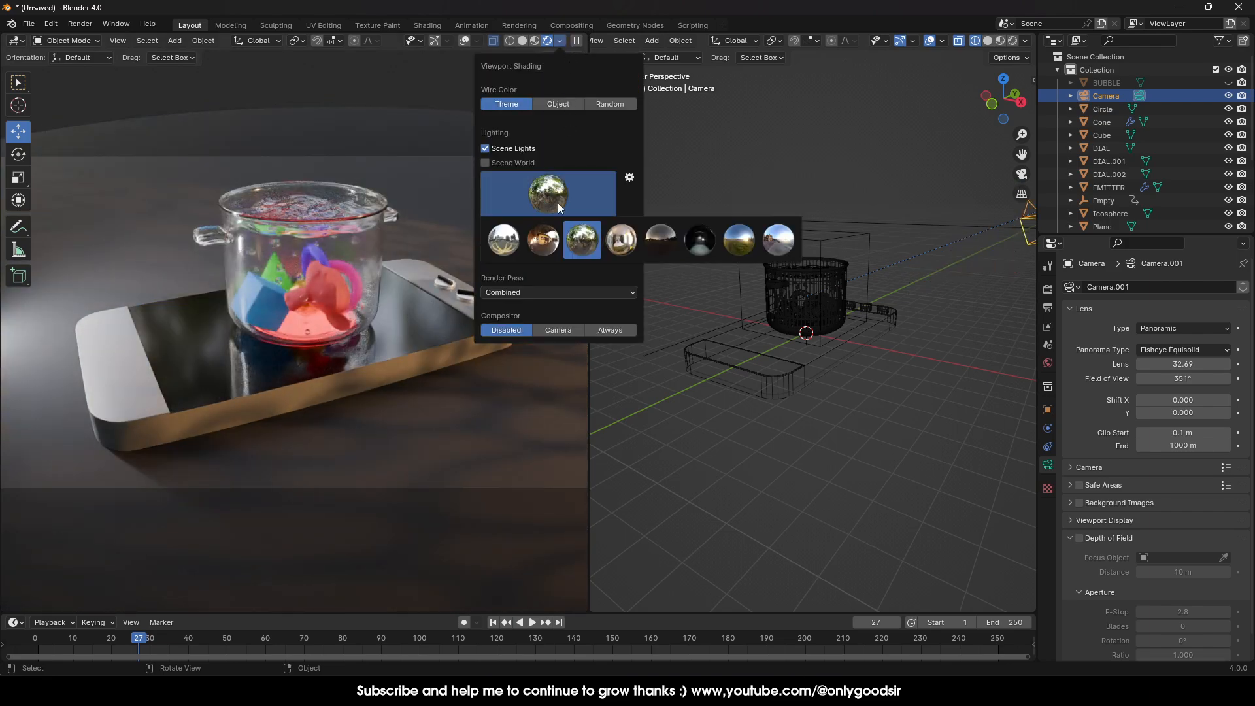
click(662, 240)
click(536, 194)
click(700, 240)
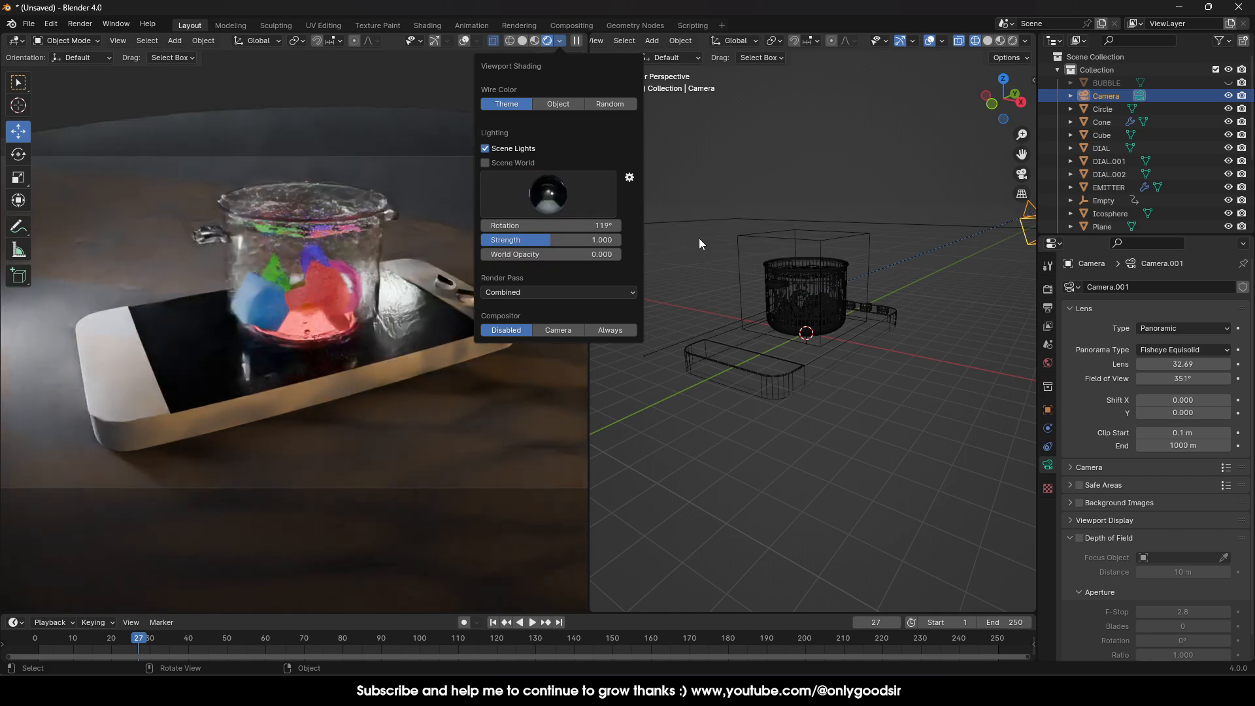
mouse_move(527, 227)
mouse_down()
mouse_move(566, 226)
mouse_move(389, 225)
mouse_move(409, 225)
mouse_up()
drag(495, 225, 520, 226)
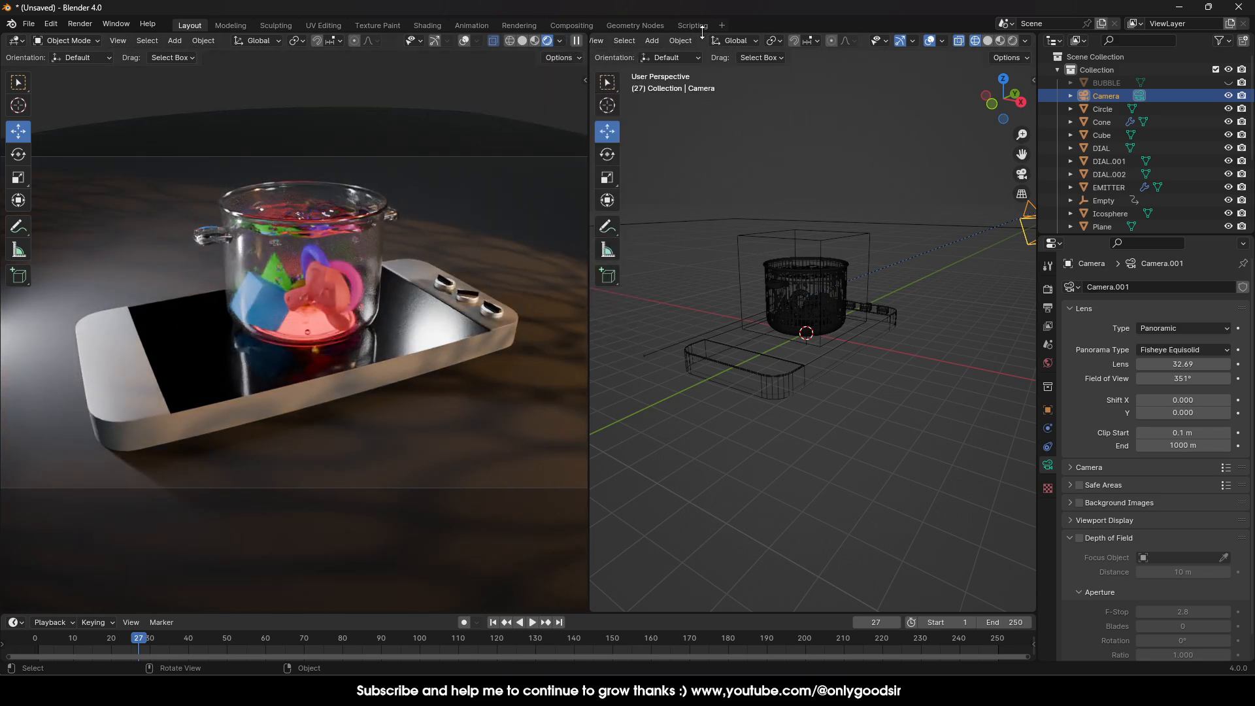
Step: Split the wireframe viewport horizontally and turn its upper half into an Asset Browser
right_click(629, 32)
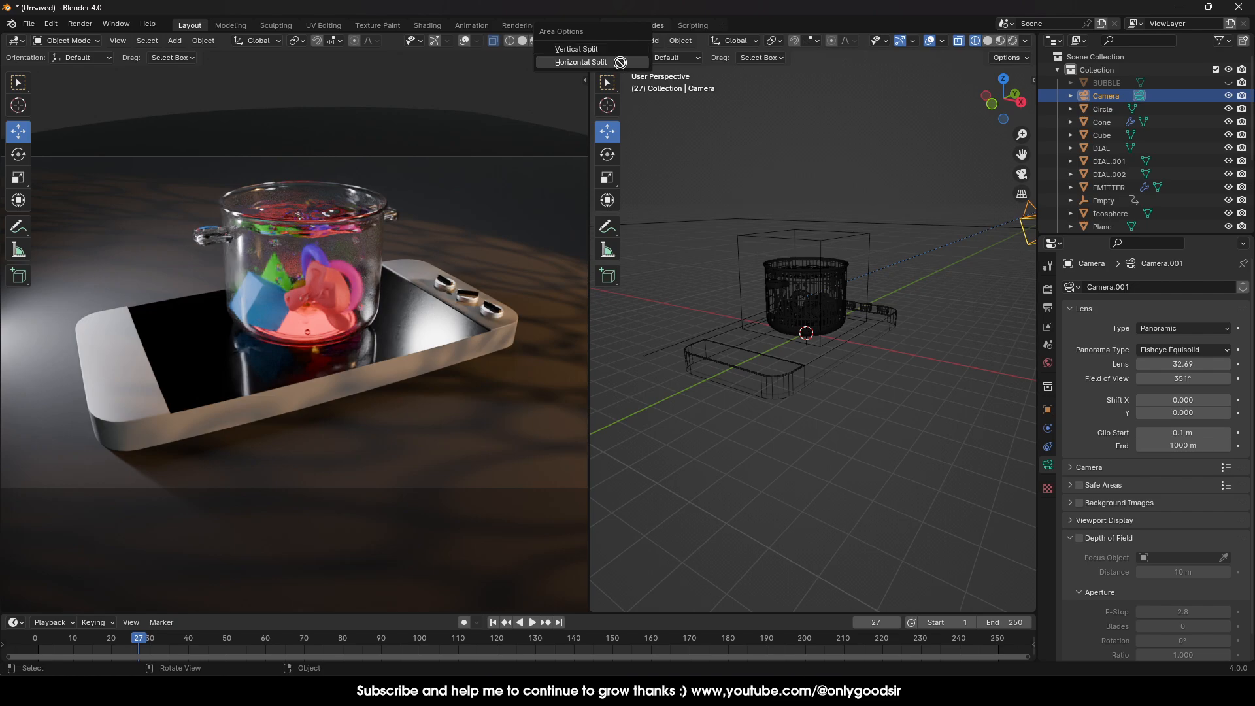
click(620, 62)
click(625, 327)
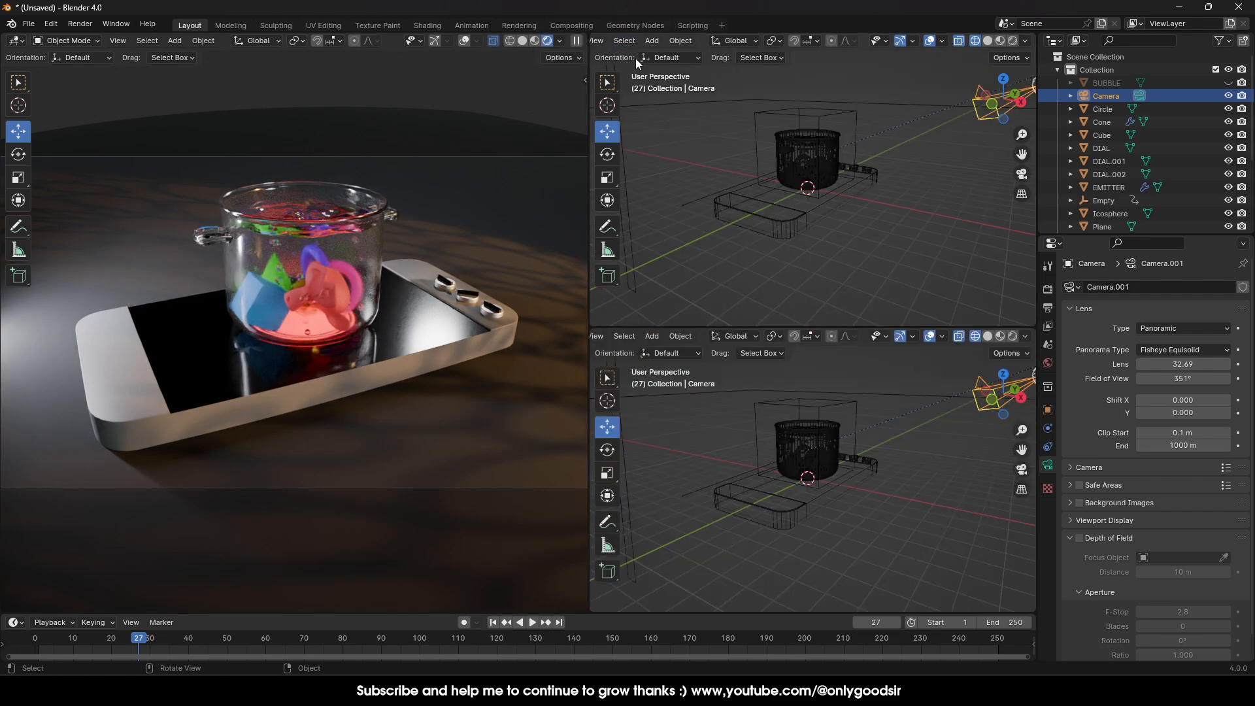
scroll(679, 41, up, 4)
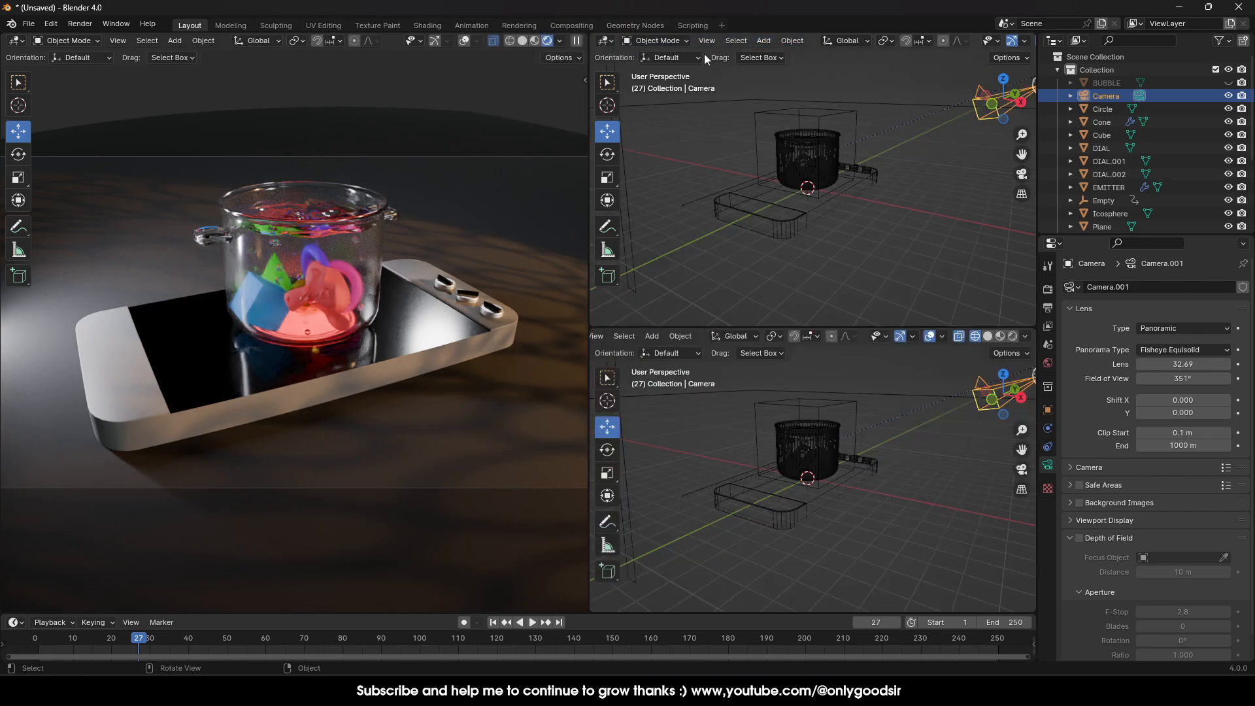
click(607, 41)
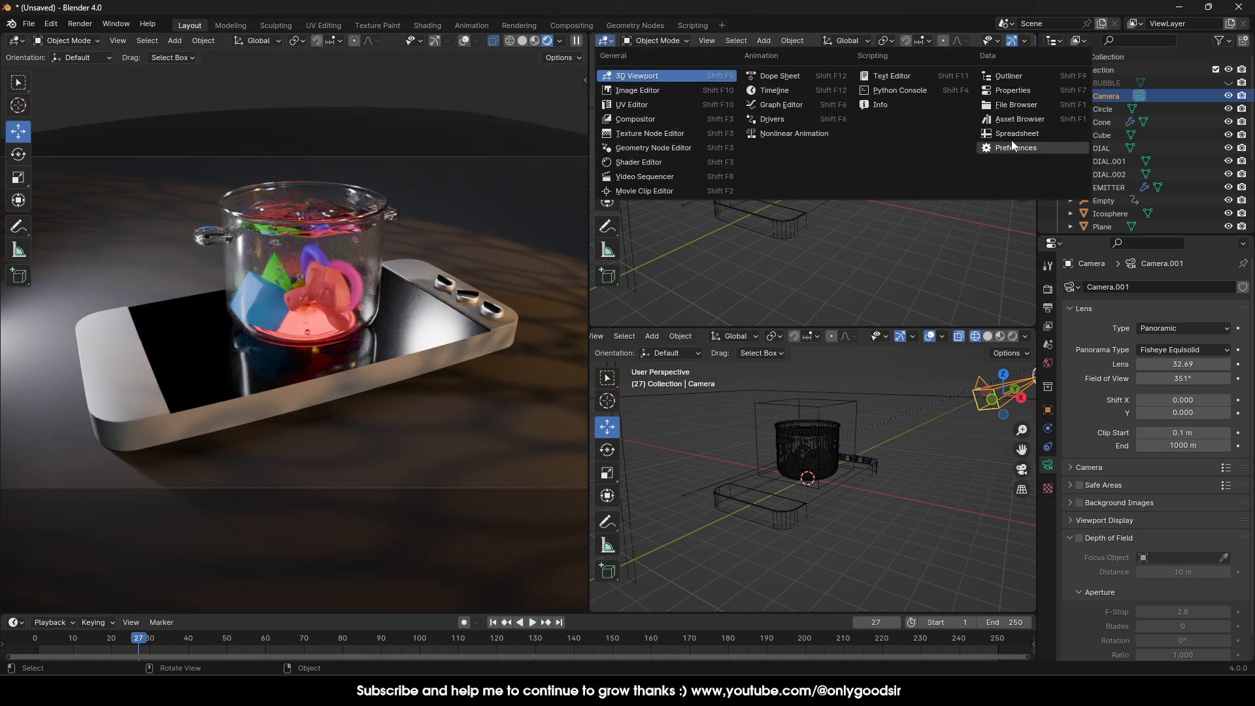
click(1014, 121)
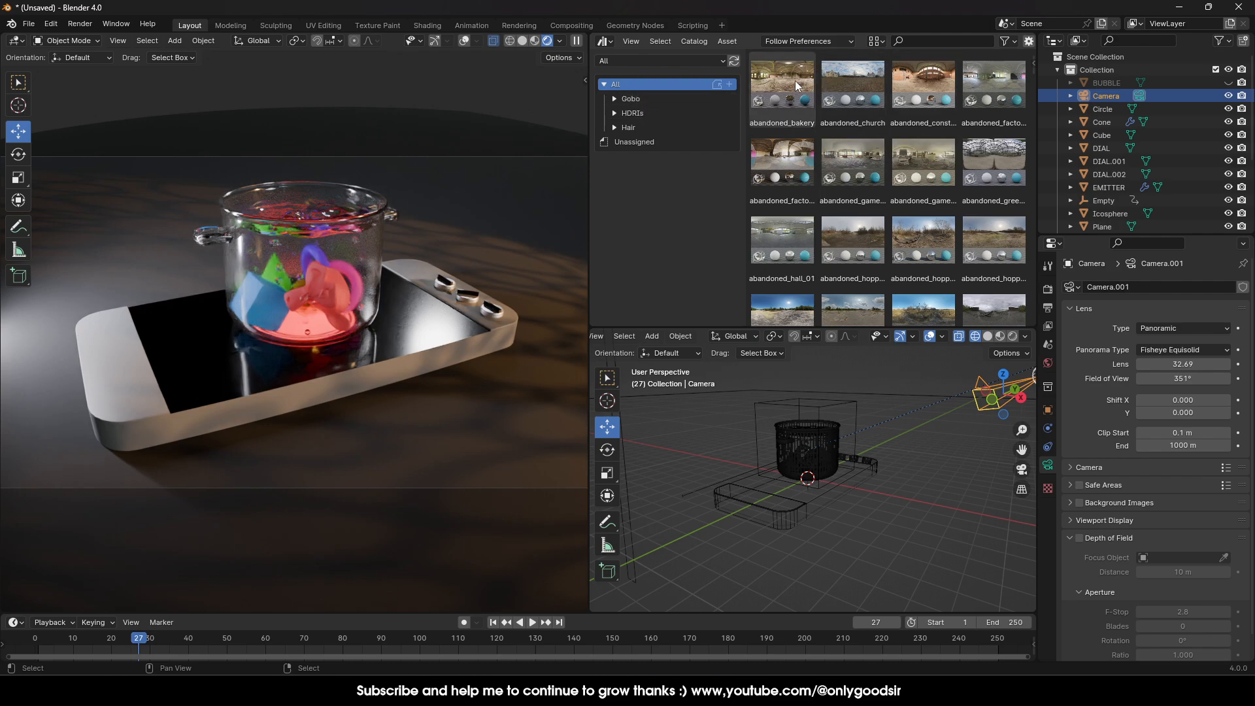
Step: Apply the abandoned_hopper_terminal_01 HDRI to the scene and enable Scene World lighting in the rendered viewport
drag(856, 94, 479, 190)
drag(853, 242, 462, 115)
click(559, 40)
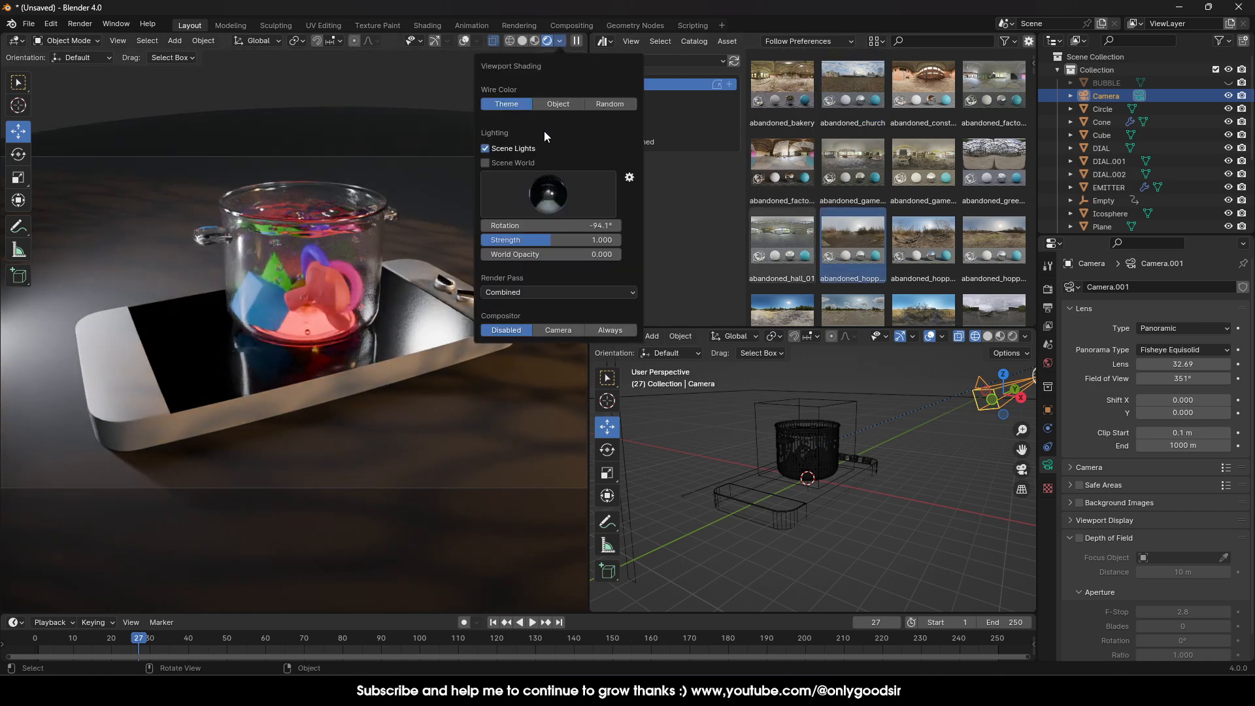
click(493, 163)
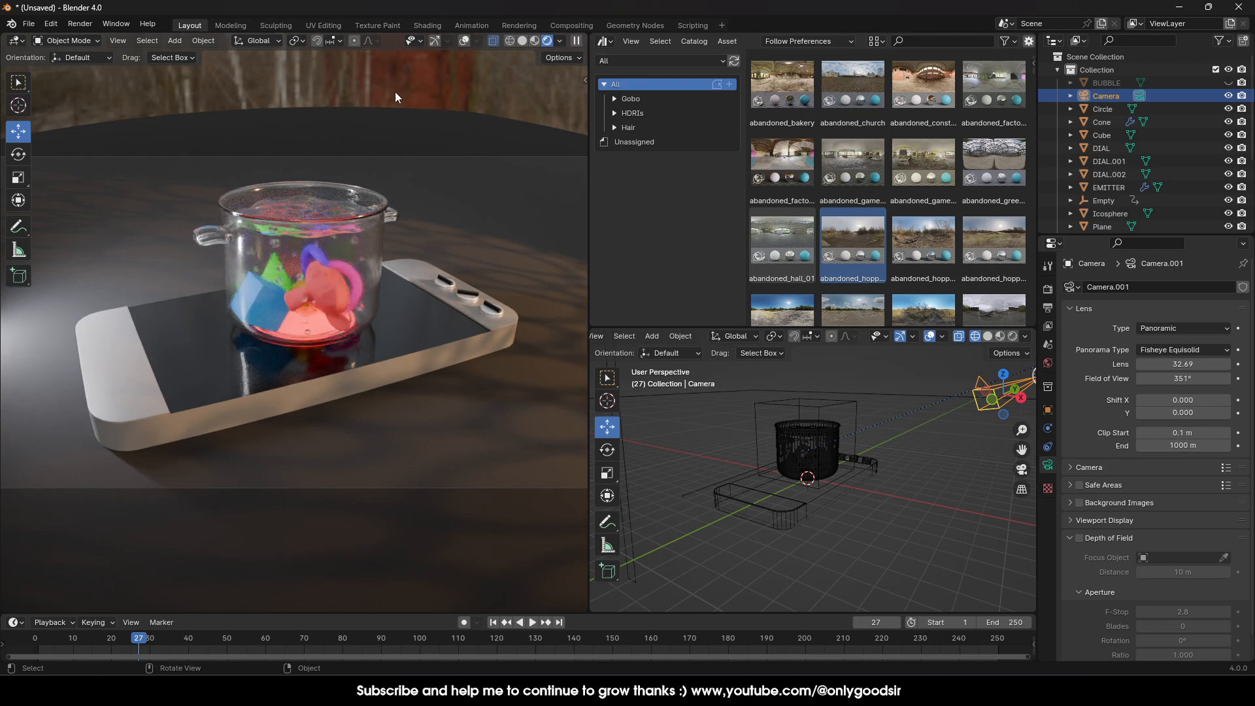
Step: Try the abandoned_games_room_01 HDRI as the world, with rotation -29.5 and strength -1.3 EVs
drag(846, 171, 452, 100)
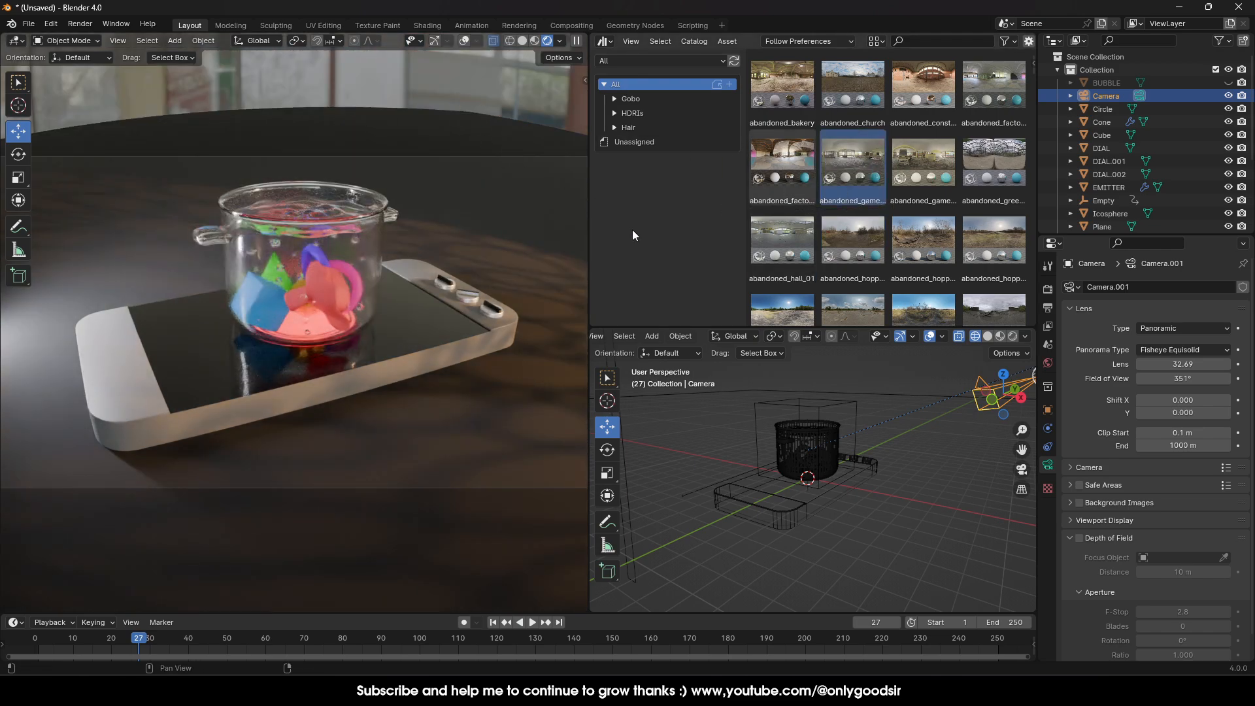
click(1047, 363)
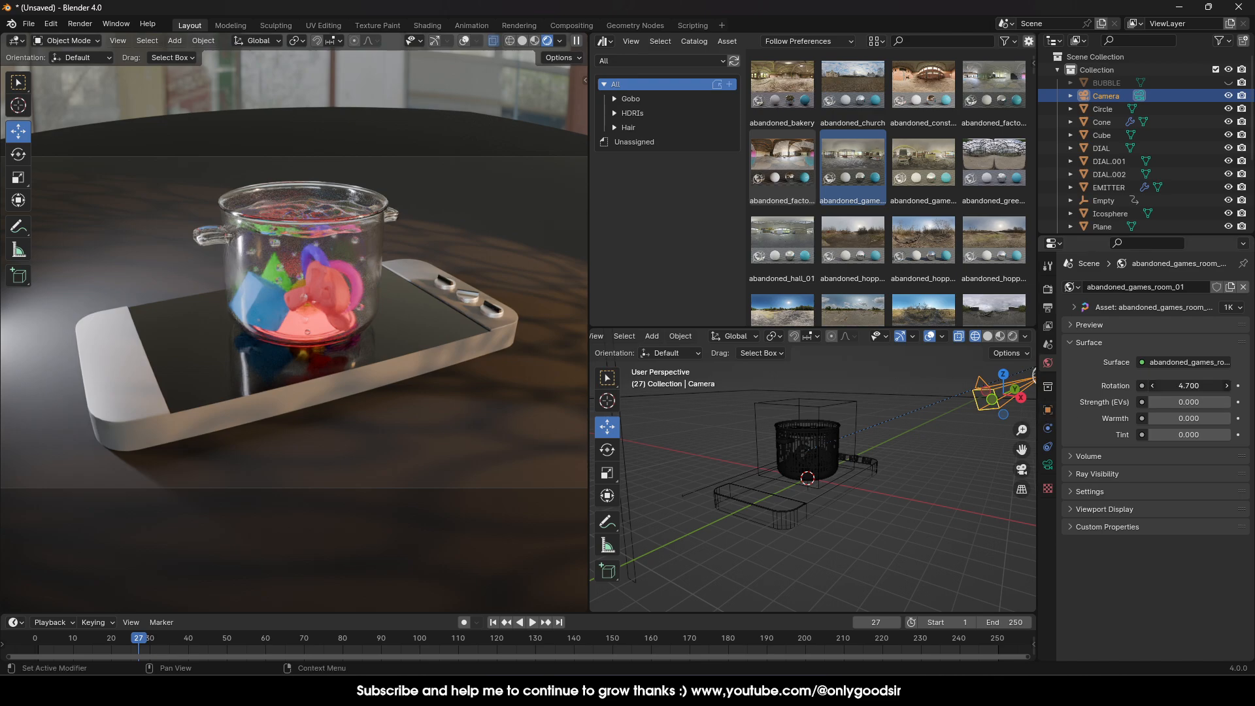
drag(1176, 385, 1110, 406)
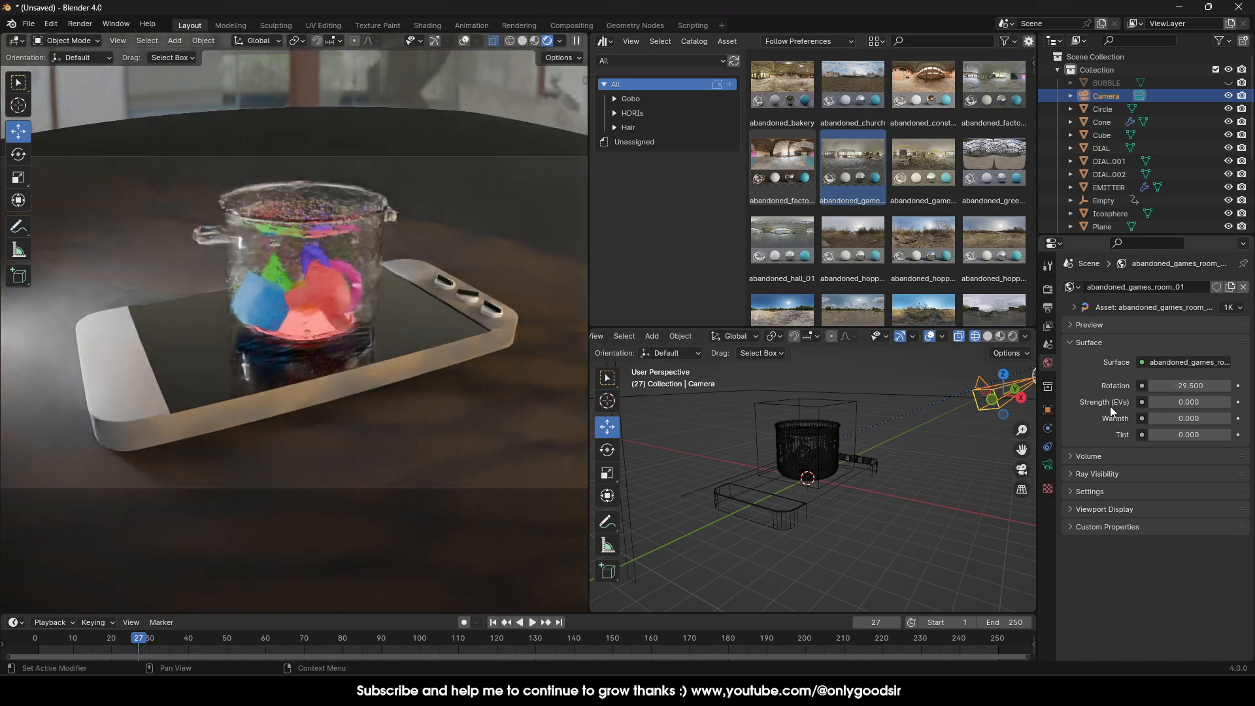
drag(1195, 401, 1175, 401)
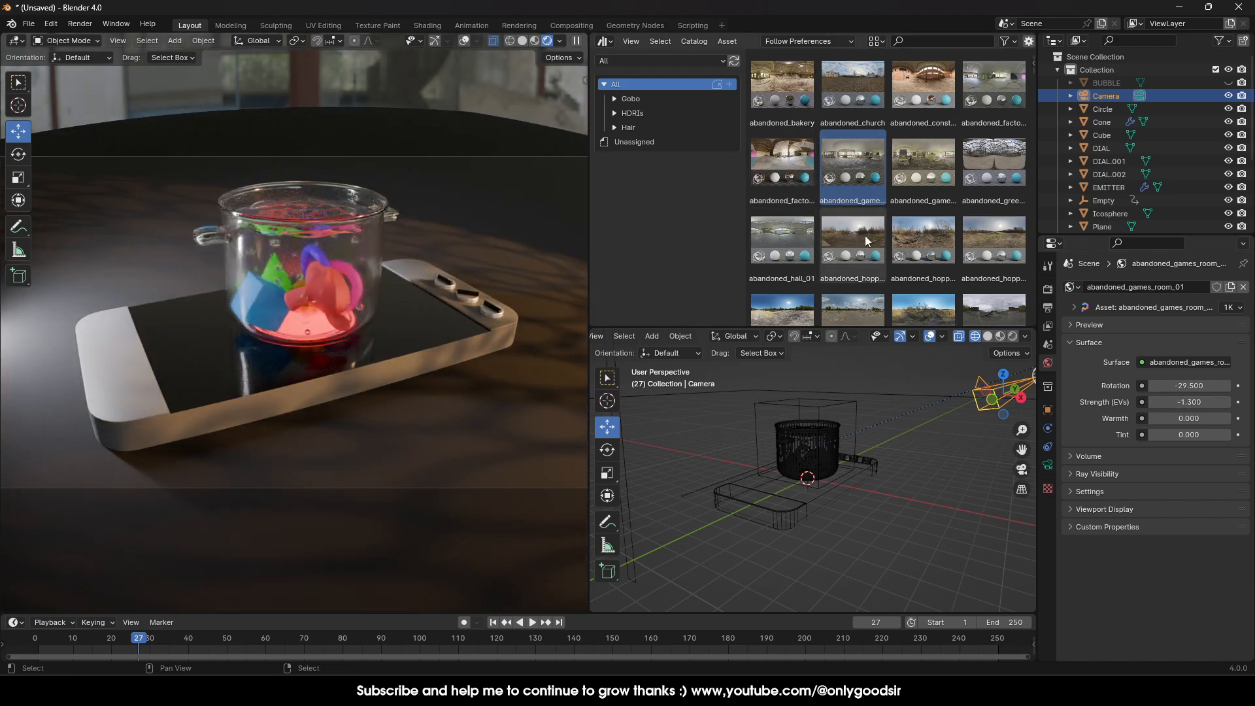
Step: Try the abandoned_hopper_terminal_01, abandoned_tiled_room, abandoned_workshop and abandoned_workshop_02 HDRIs one after another as the scene's world lighting
drag(867, 241, 445, 120)
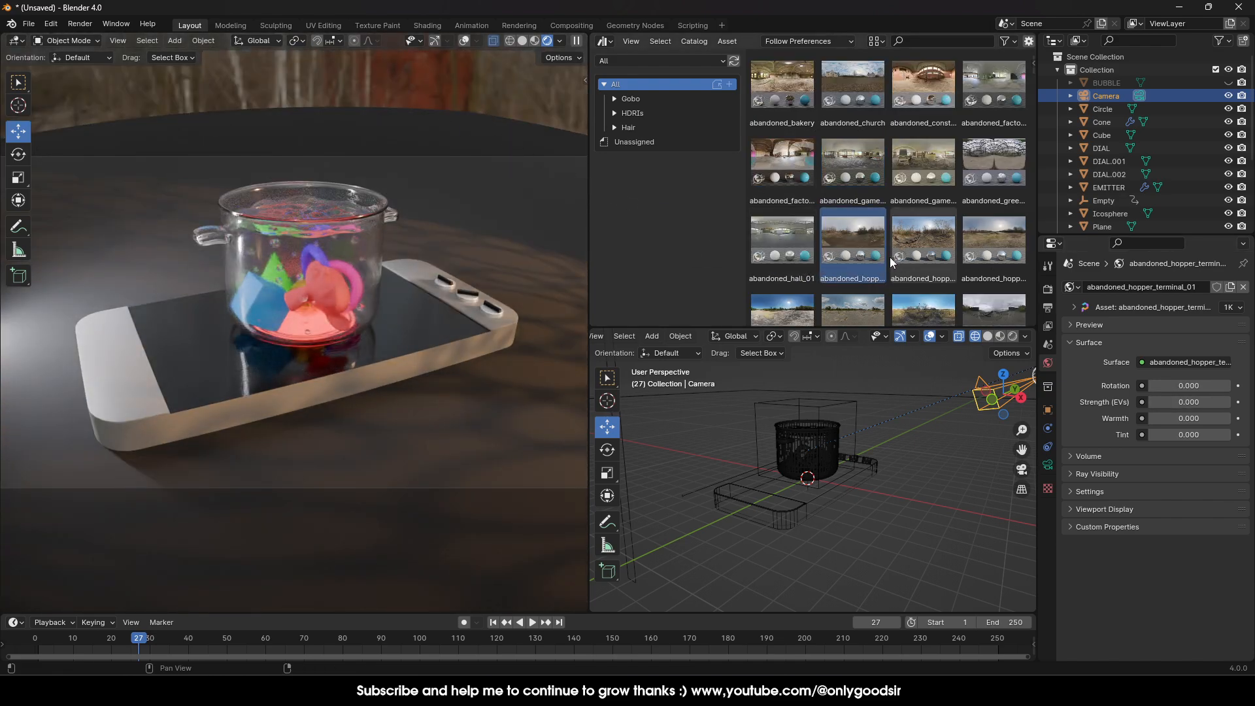
scroll(890, 261, down, 5)
click(864, 238)
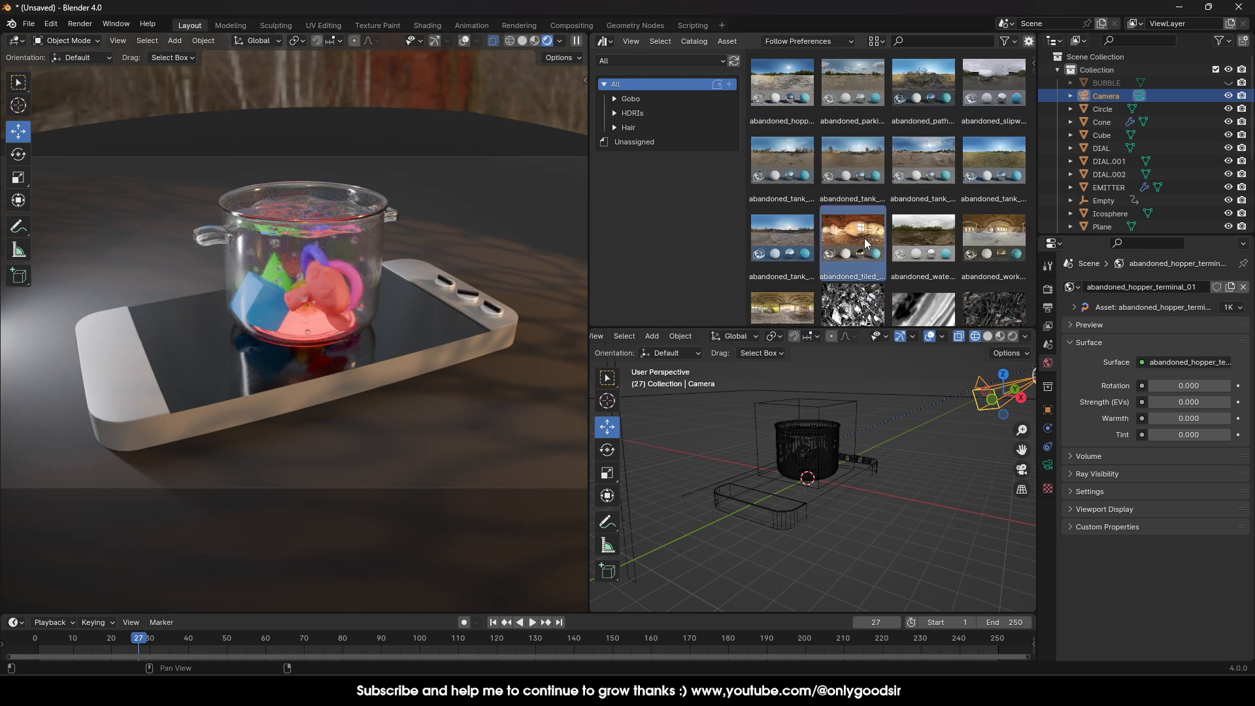
drag(864, 238, 425, 146)
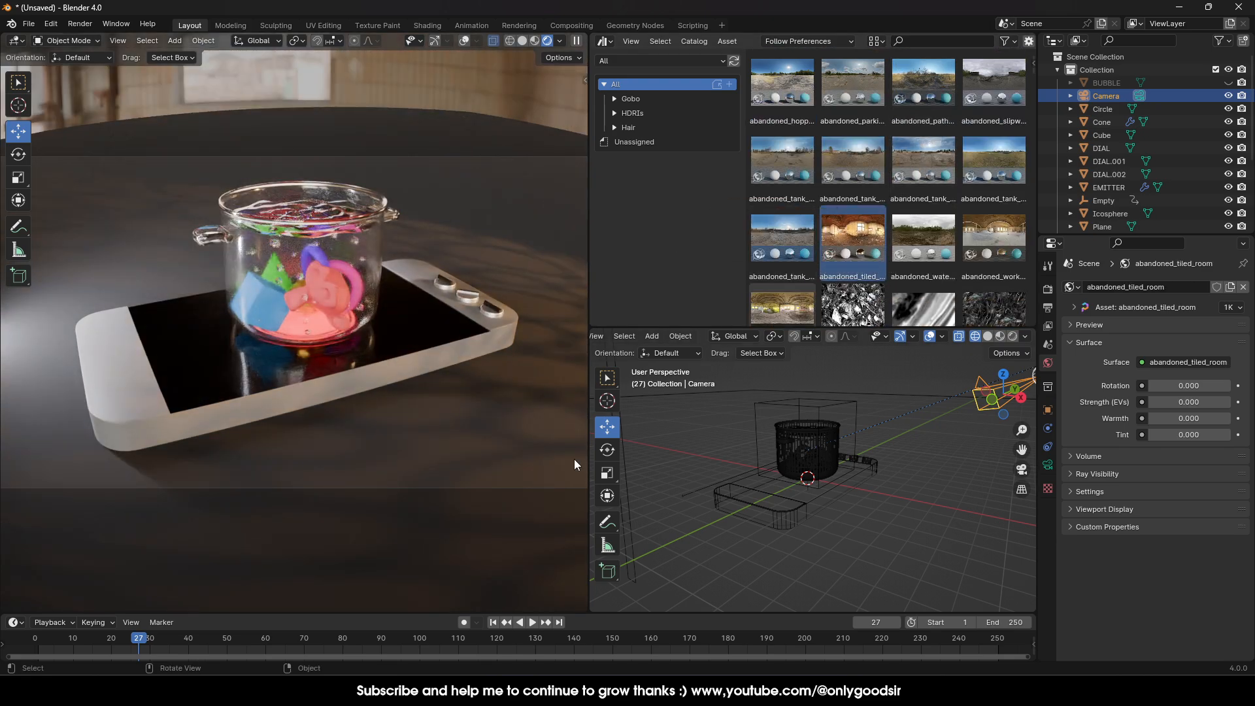
drag(994, 234, 449, 139)
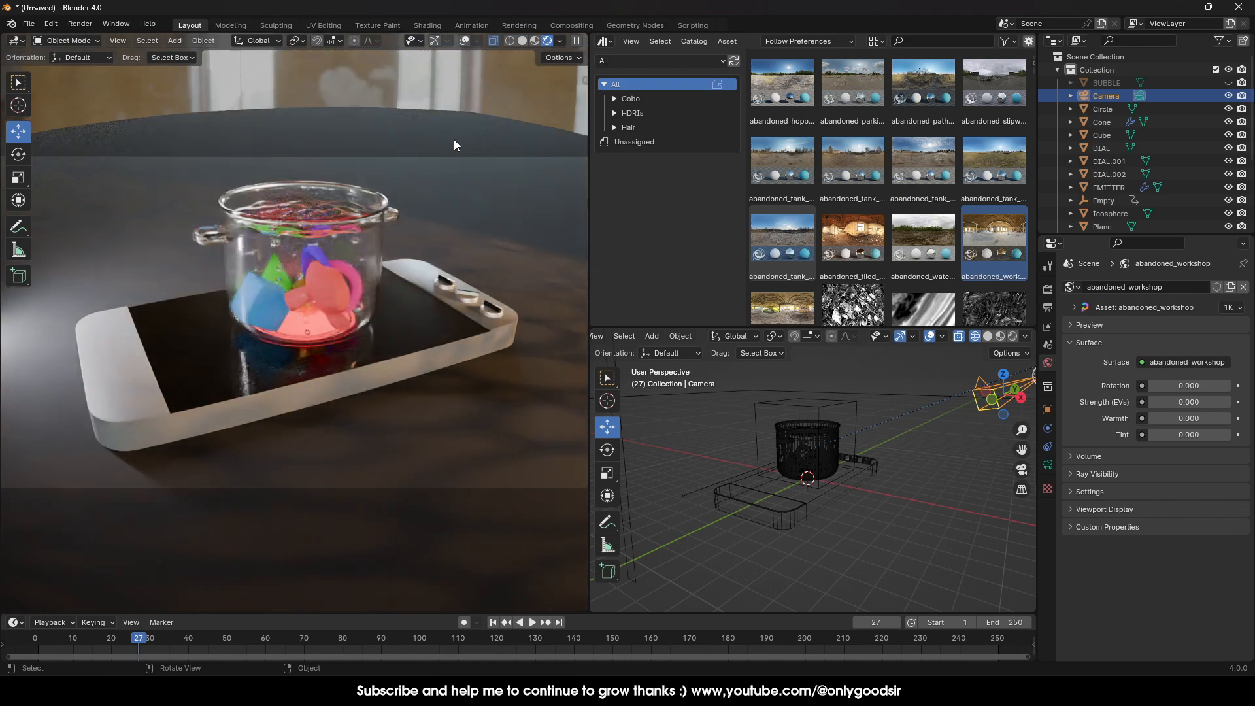
scroll(1005, 299, down, 2)
drag(782, 262, 418, 151)
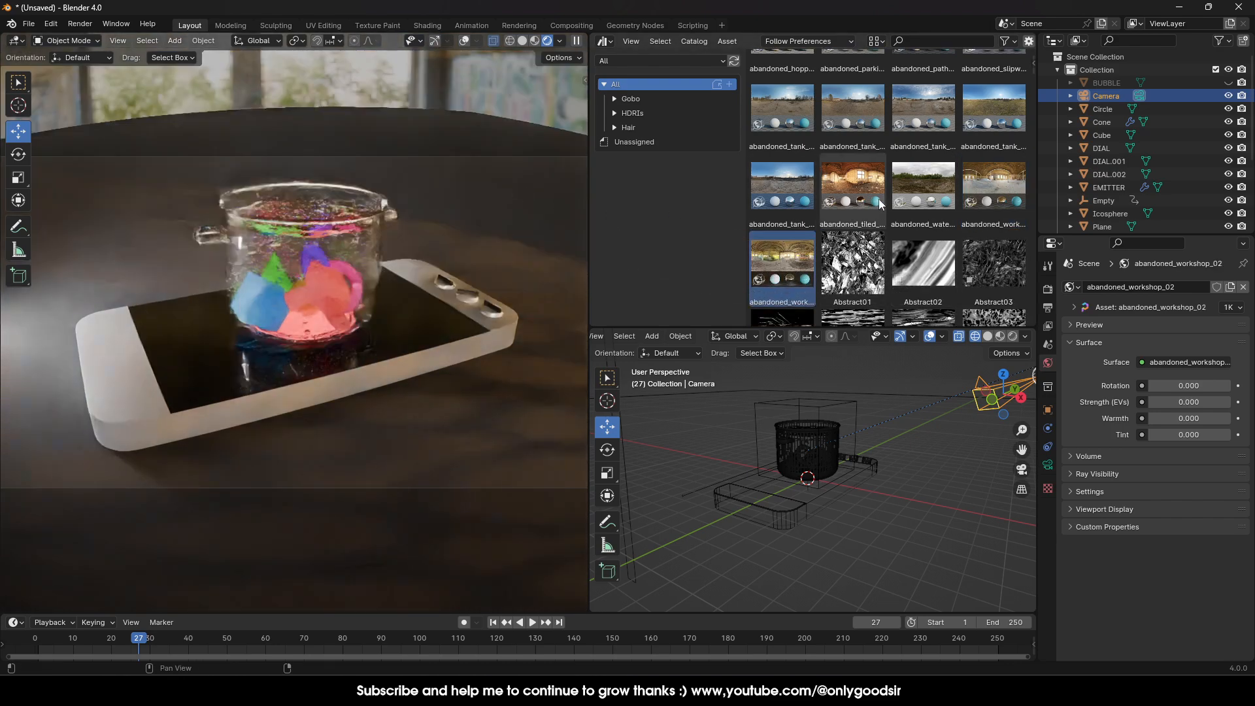
Step: Find the adams_place_bridge HDRI in the asset library and apply it as the scene's world
scroll(908, 229, down, 4)
scroll(886, 255, down, 4)
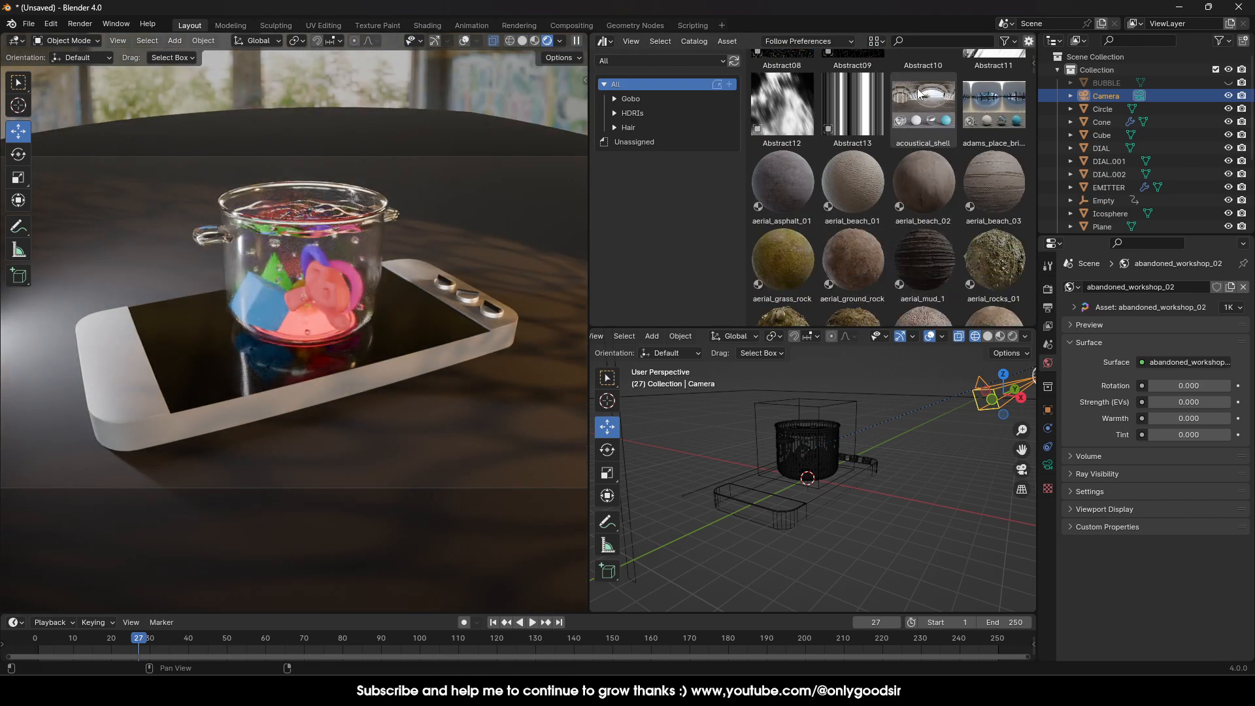
drag(994, 107, 458, 133)
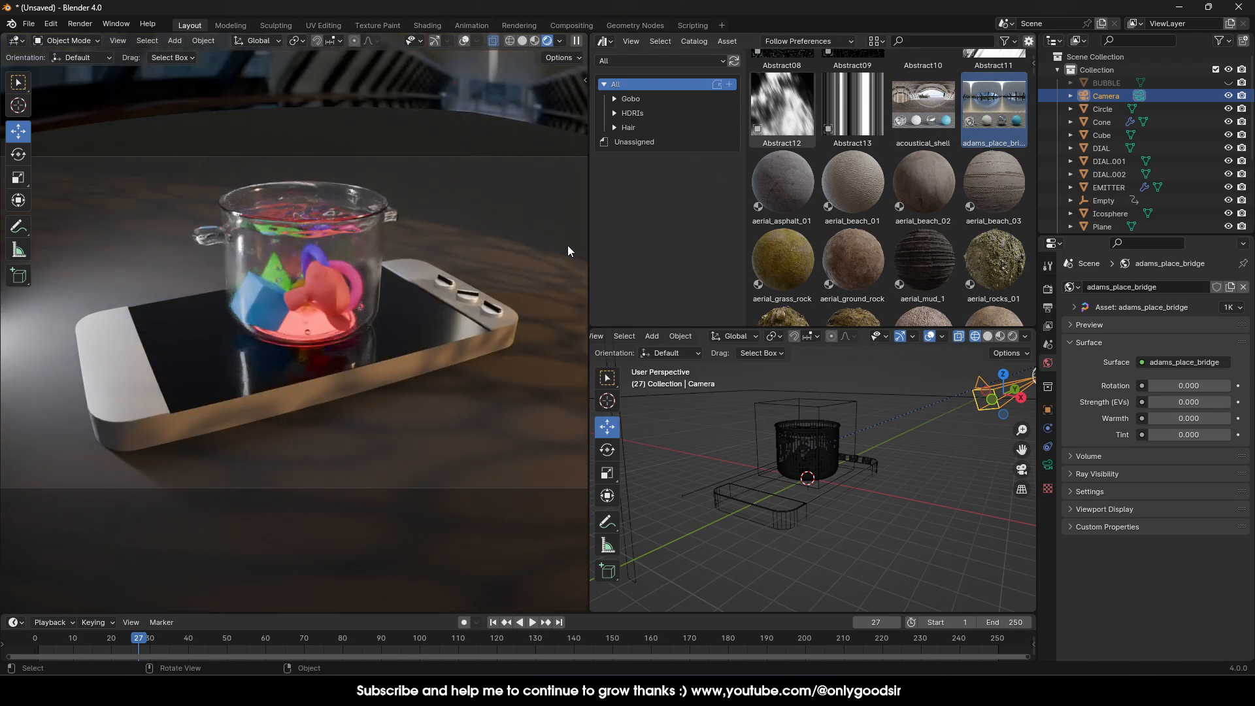